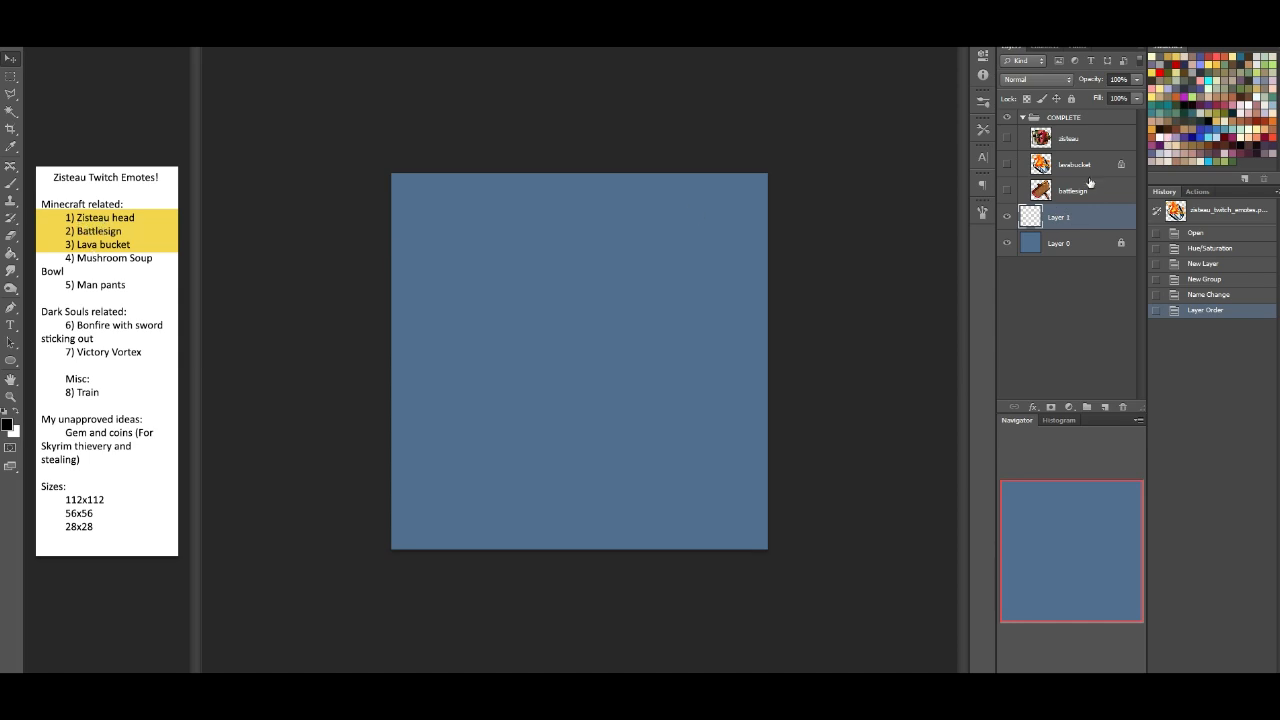
# Step: Examine the finished zisteau, lavabucket and battlesign emotes by showing and hiding their layers in turn
pyautogui.click(1006, 139)
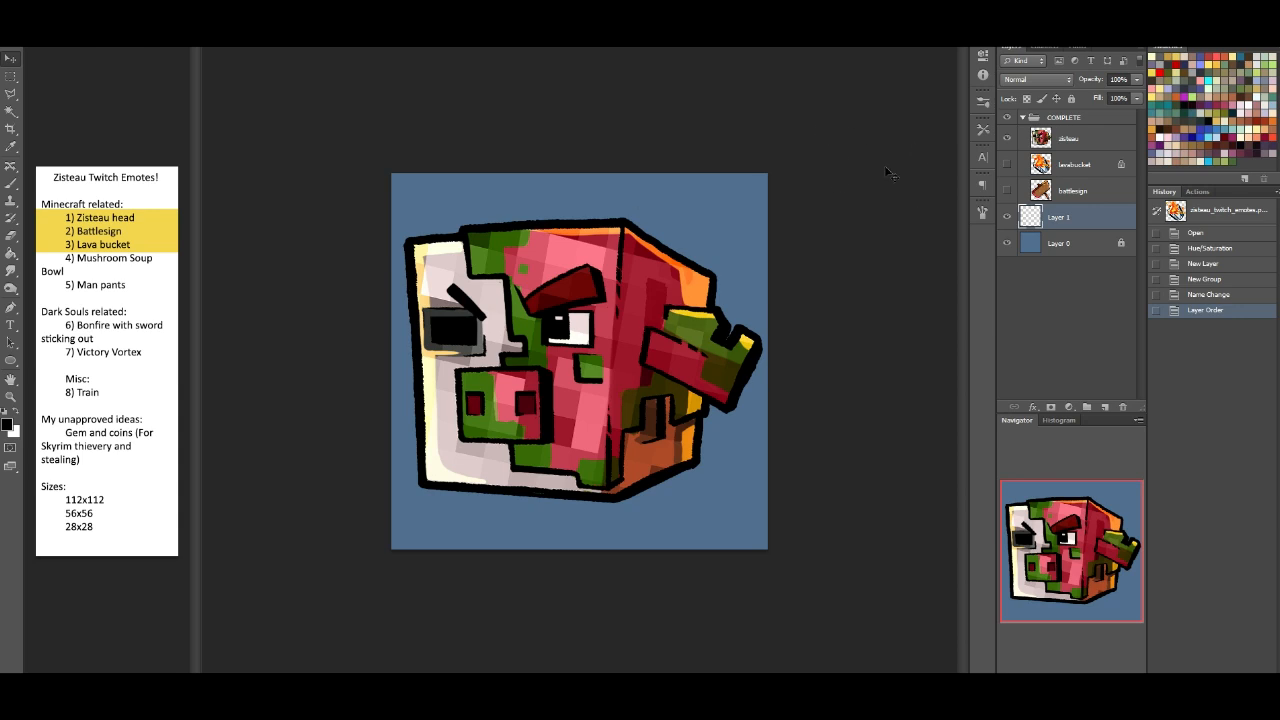
pyautogui.click(1006, 139)
pyautogui.click(1006, 164)
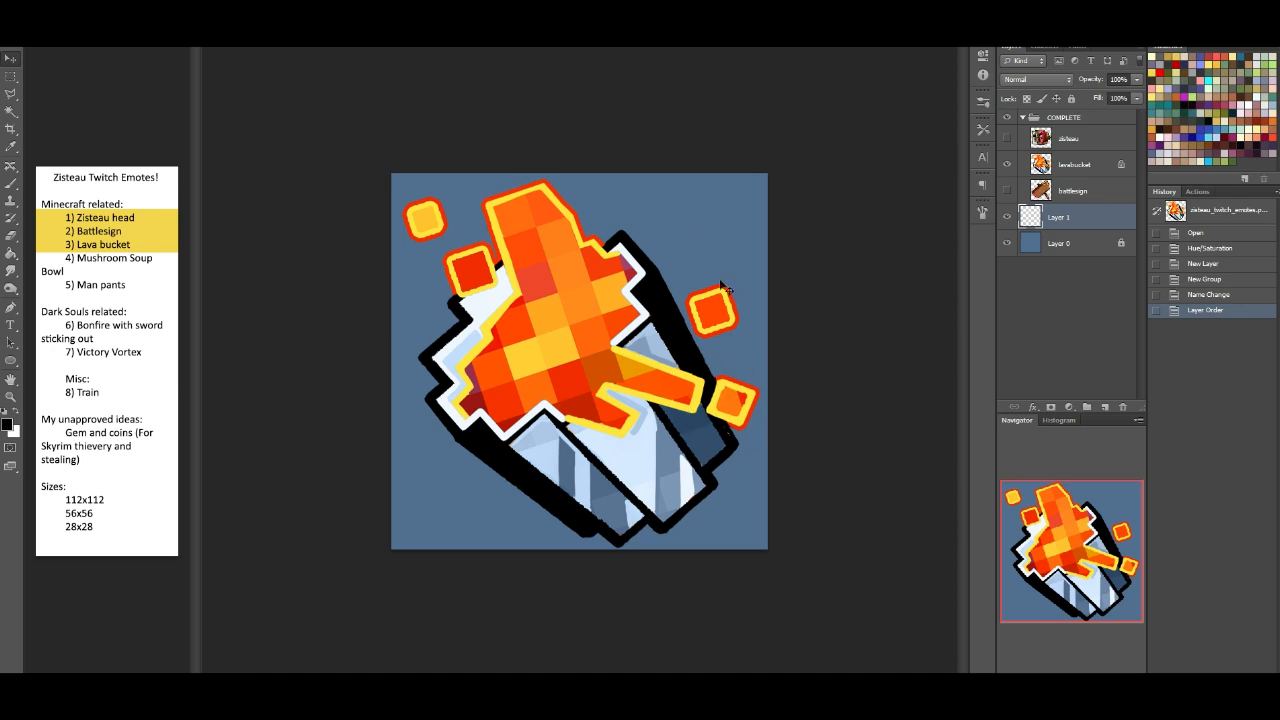
pyautogui.click(1007, 164)
pyautogui.click(1007, 190)
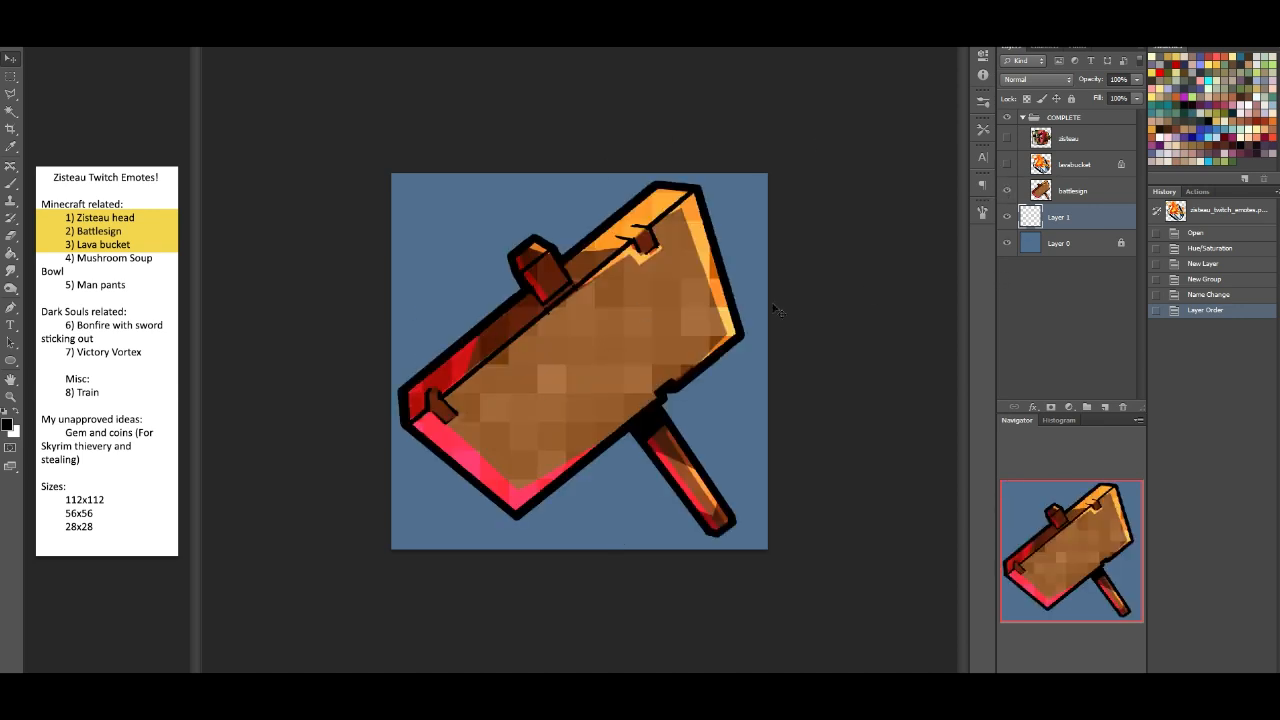
pyautogui.click(1007, 164)
pyautogui.click(1008, 190)
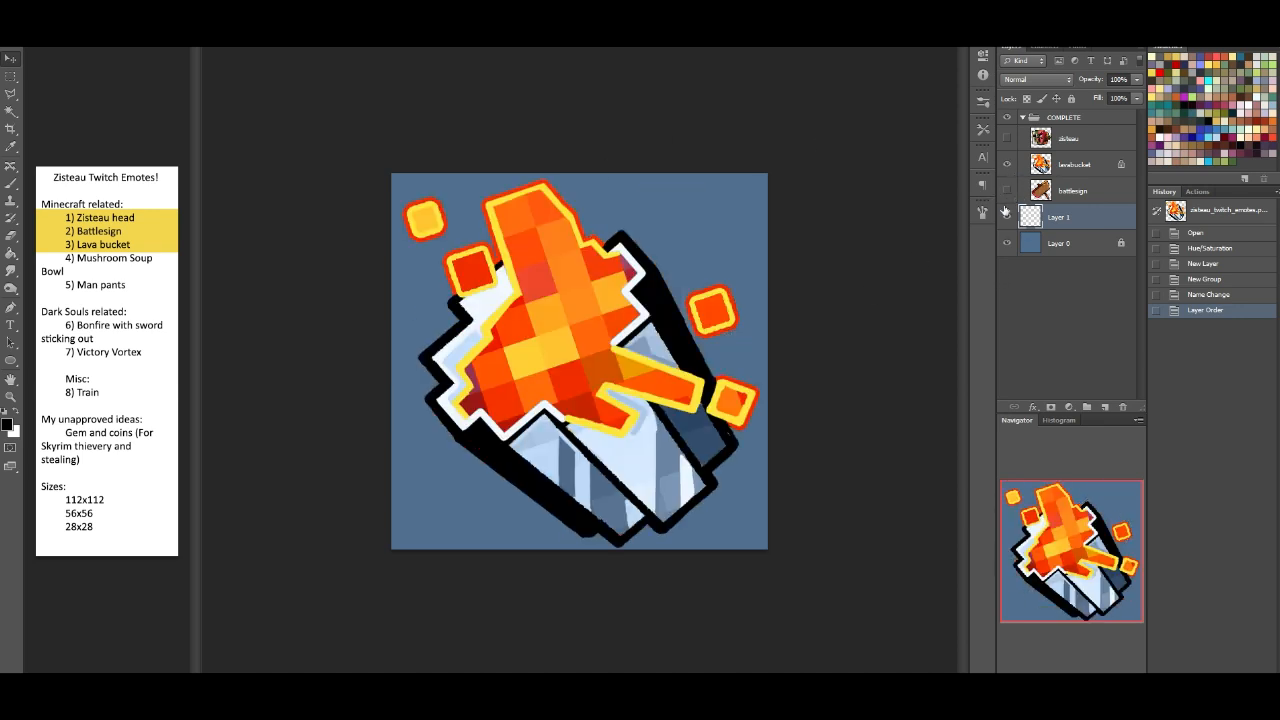
pyautogui.click(1007, 190)
pyautogui.click(1007, 190)
pyautogui.click(1007, 164)
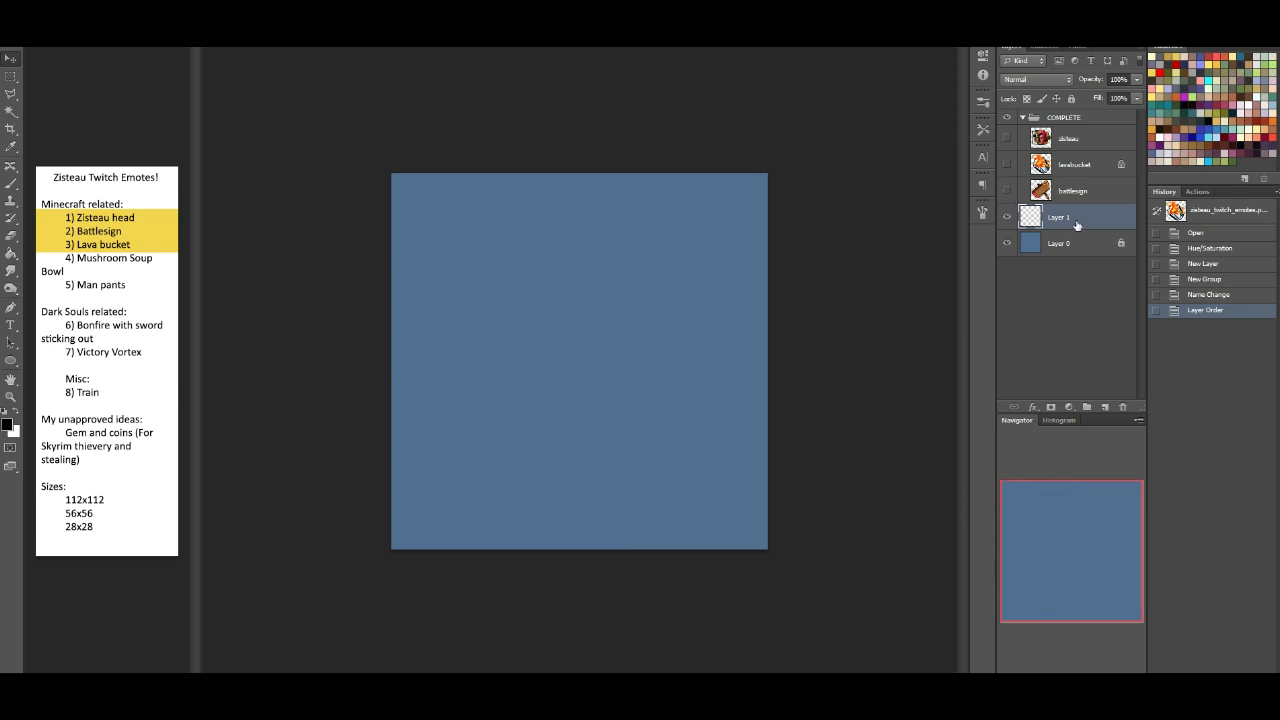
# Step: Prepare for sketching on Layer 1 with a Brush preset, the Multiply blend mode and red as the foreground colour
pyautogui.click(15, 185)
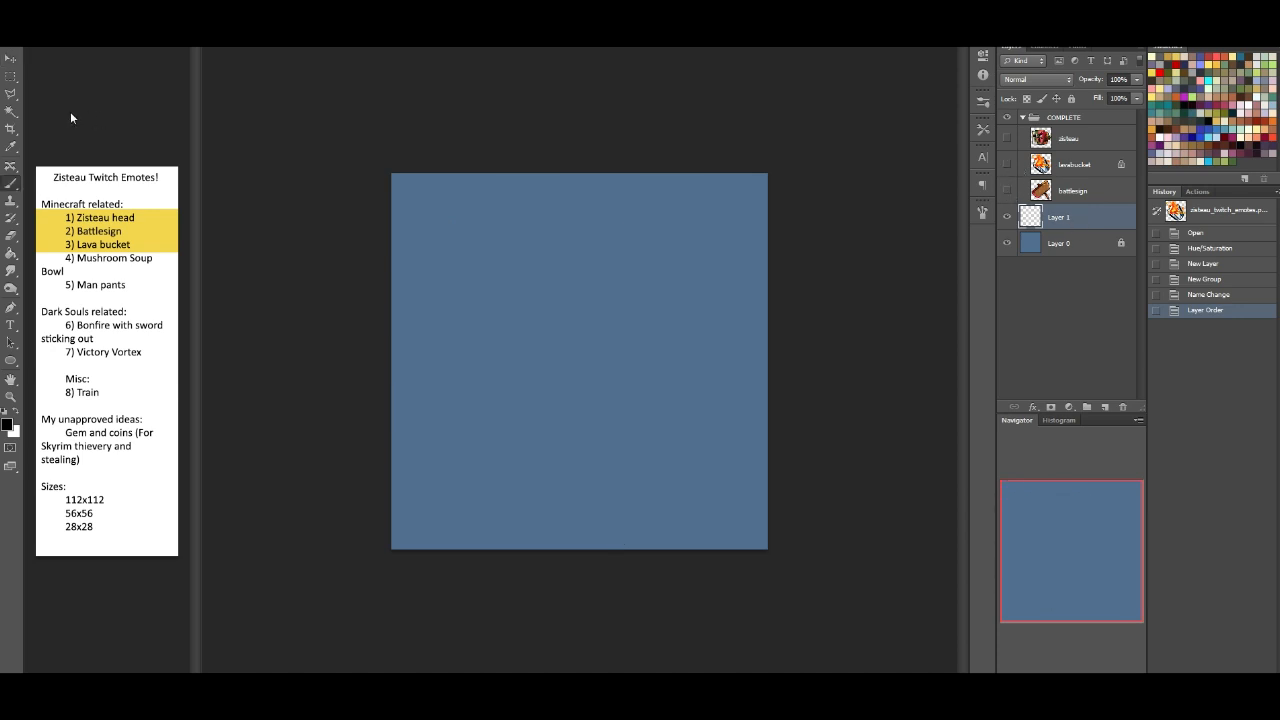
pyautogui.rightClick(93, 231)
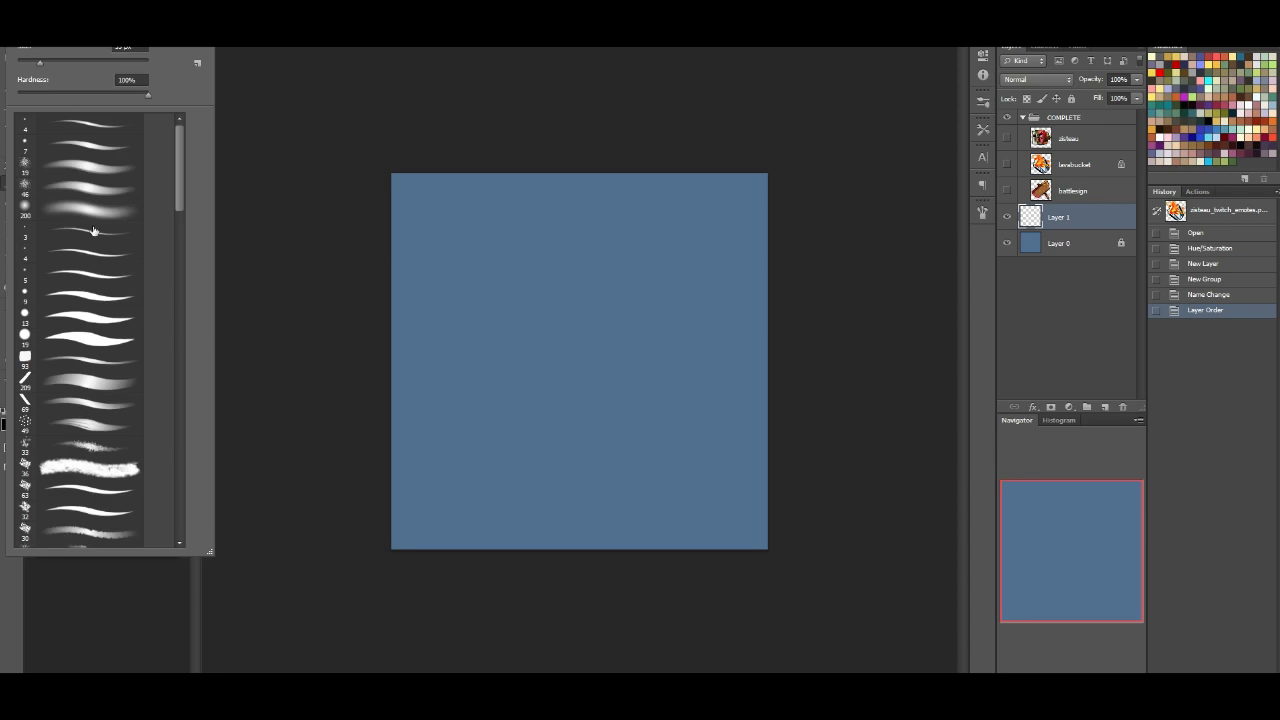
pyautogui.click(65, 178)
pyautogui.click(1107, 410)
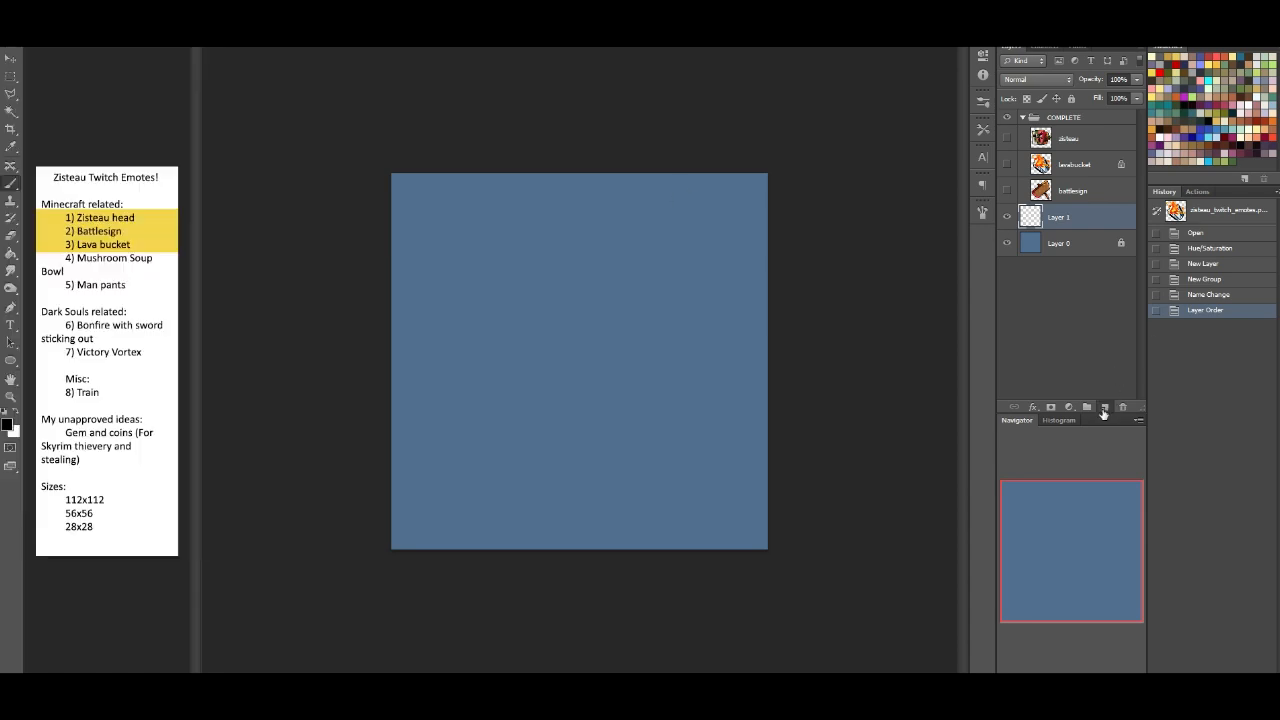
pyautogui.moveTo(1082, 220)
pyautogui.mouseDown()
pyautogui.moveTo(1080, 283)
pyautogui.moveTo(1122, 407)
pyautogui.mouseUp()
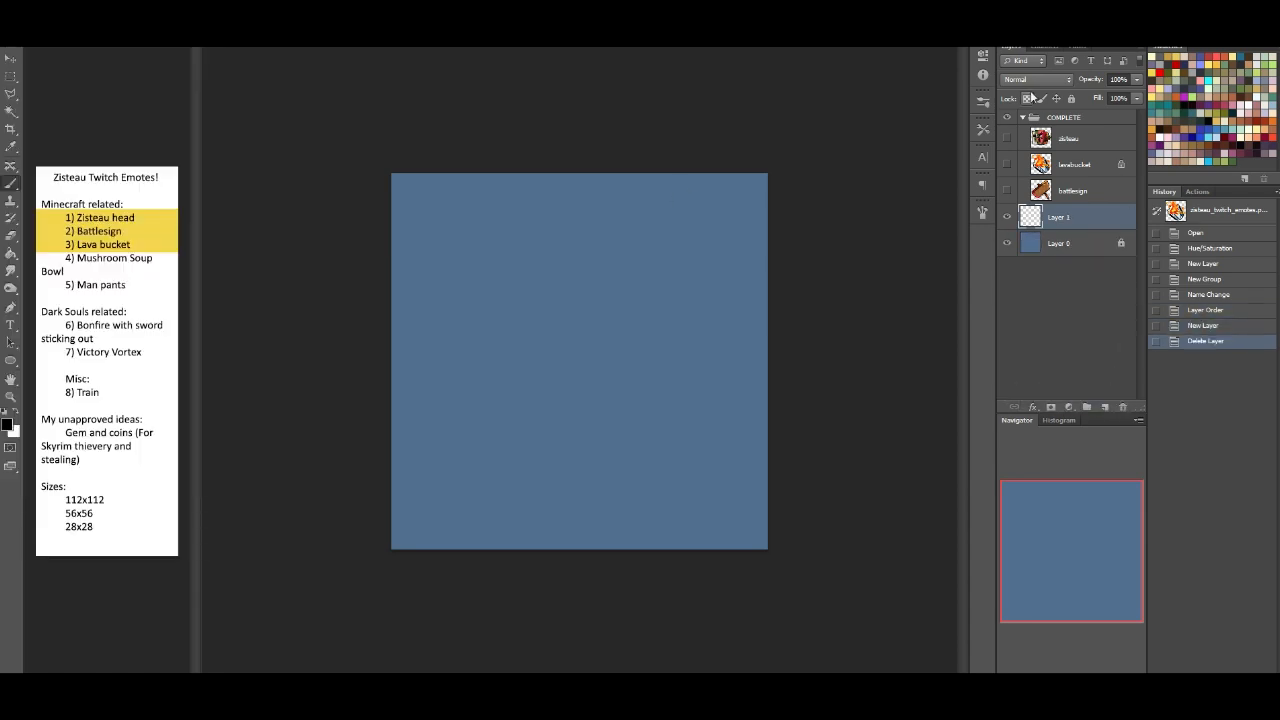
pyautogui.click(1037, 79)
pyautogui.click(1027, 125)
pyautogui.click(1163, 66)
# Step: Sketch a horizontal guide line across the canvas, with the left half of an elliptical bowl rim and a short vertical centre line
pyautogui.moveTo(437, 363); pyautogui.dragTo(683, 368)
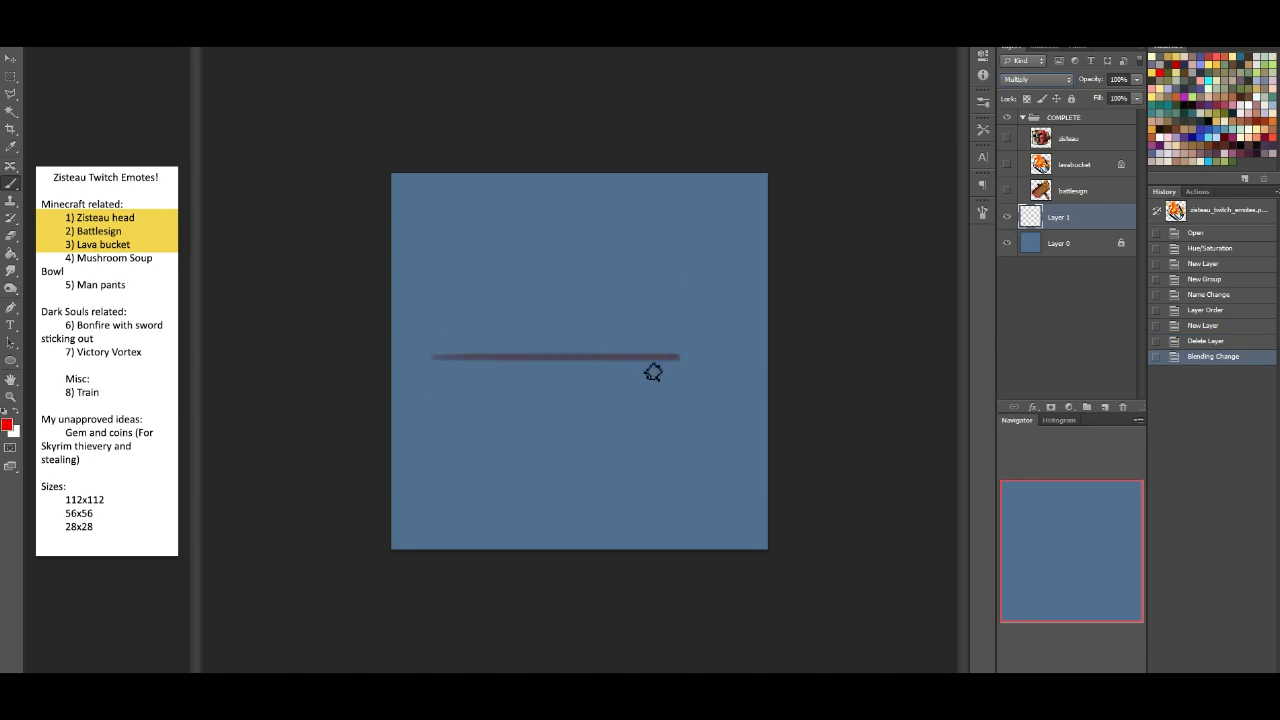
pyautogui.moveTo(437, 360); pyautogui.dragTo(745, 357)
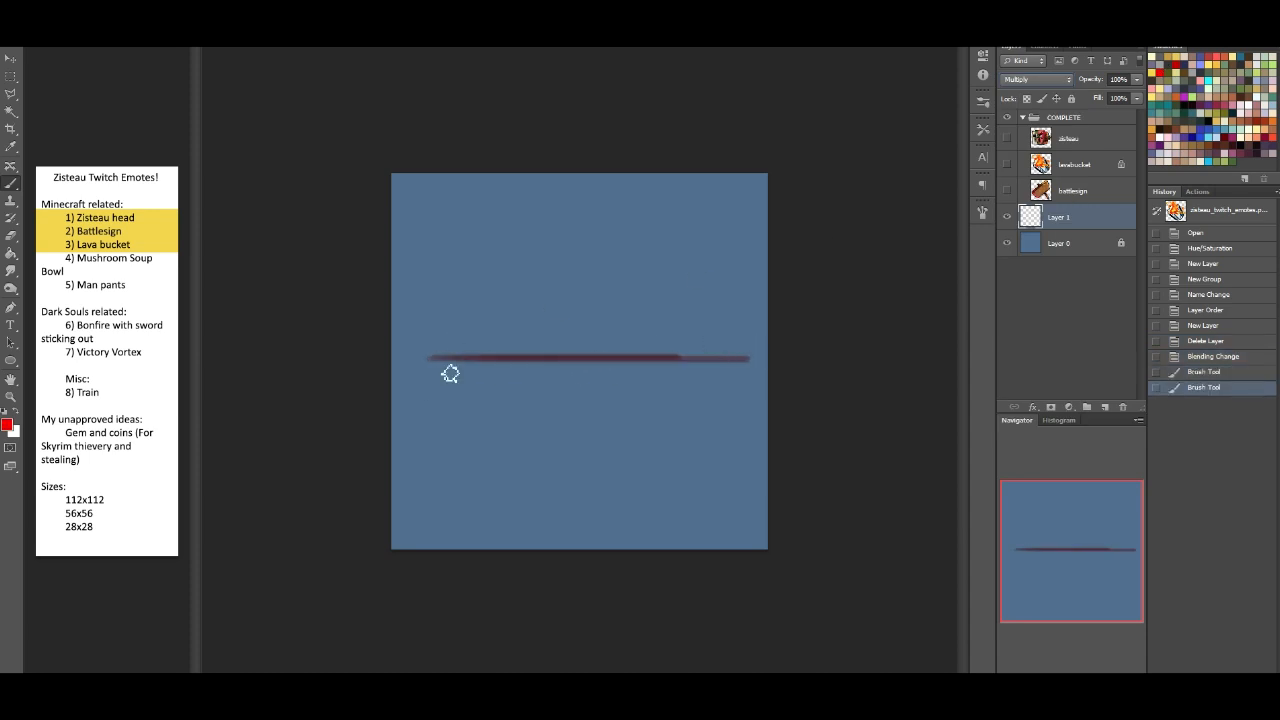
pyautogui.moveTo(579, 334)
pyautogui.mouseDown()
pyautogui.moveTo(457, 349)
pyautogui.moveTo(502, 338)
pyautogui.moveTo(584, 333)
pyautogui.moveTo(420, 361)
pyautogui.moveTo(510, 396)
pyautogui.mouseUp()
pyautogui.moveTo(420, 363)
pyautogui.mouseDown()
pyautogui.moveTo(540, 382)
pyautogui.moveTo(429, 383)
pyautogui.moveTo(440, 359)
pyautogui.moveTo(609, 391)
pyautogui.mouseUp()
pyautogui.moveTo(483, 381); pyautogui.dragTo(602, 386)
pyautogui.moveTo(579, 321); pyautogui.dragTo(579, 390)
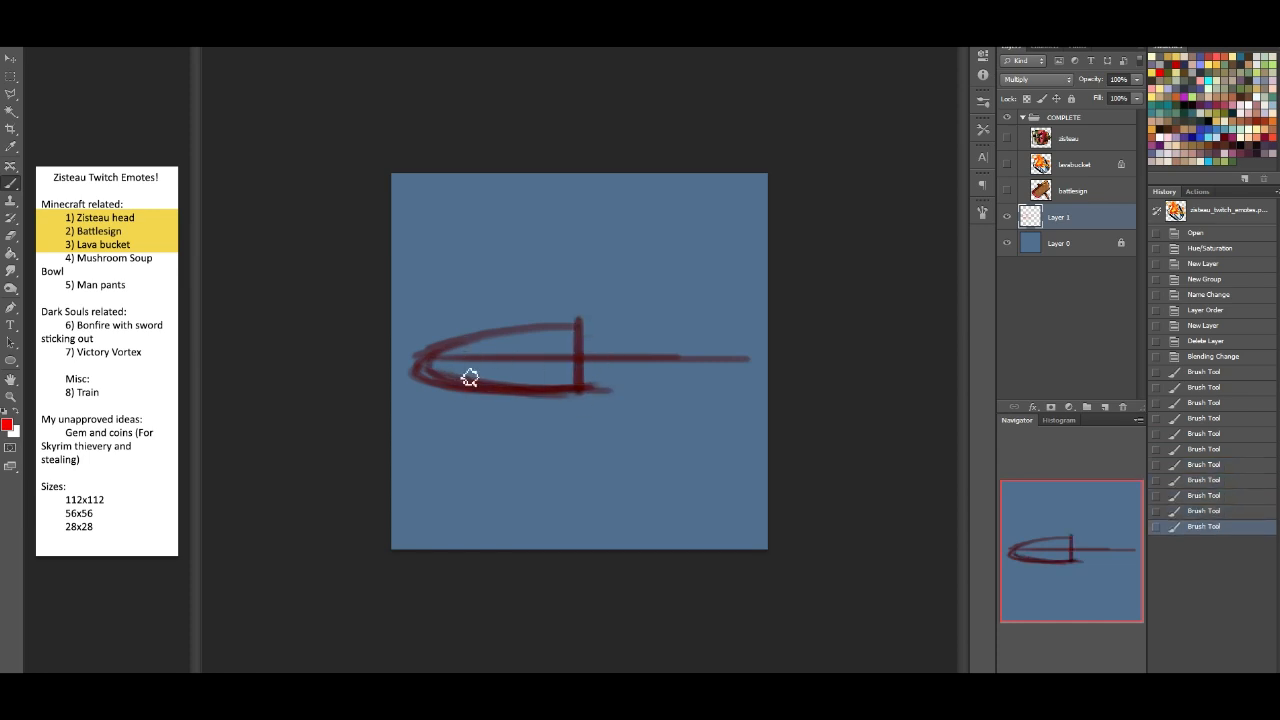
# Step: Sketch the left curve of the bowl's body below the rim, extending the centre line to its base and adding the inner soup line
pyautogui.moveTo(417, 376); pyautogui.dragTo(472, 459)
pyautogui.moveTo(418, 378); pyautogui.dragTo(532, 488)
pyautogui.moveTo(416, 378); pyautogui.dragTo(538, 492)
pyautogui.moveTo(453, 436); pyautogui.dragTo(550, 493)
pyautogui.moveTo(424, 382)
pyautogui.mouseDown()
pyautogui.moveTo(442, 415)
pyautogui.moveTo(420, 378)
pyautogui.moveTo(515, 481)
pyautogui.moveTo(436, 417)
pyautogui.moveTo(530, 484)
pyautogui.mouseUp()
pyautogui.moveTo(458, 442); pyautogui.dragTo(561, 488)
pyautogui.moveTo(422, 384); pyautogui.dragTo(548, 497)
pyautogui.moveTo(455, 430); pyautogui.dragTo(579, 492)
pyautogui.moveTo(578, 388); pyautogui.dragTo(584, 501)
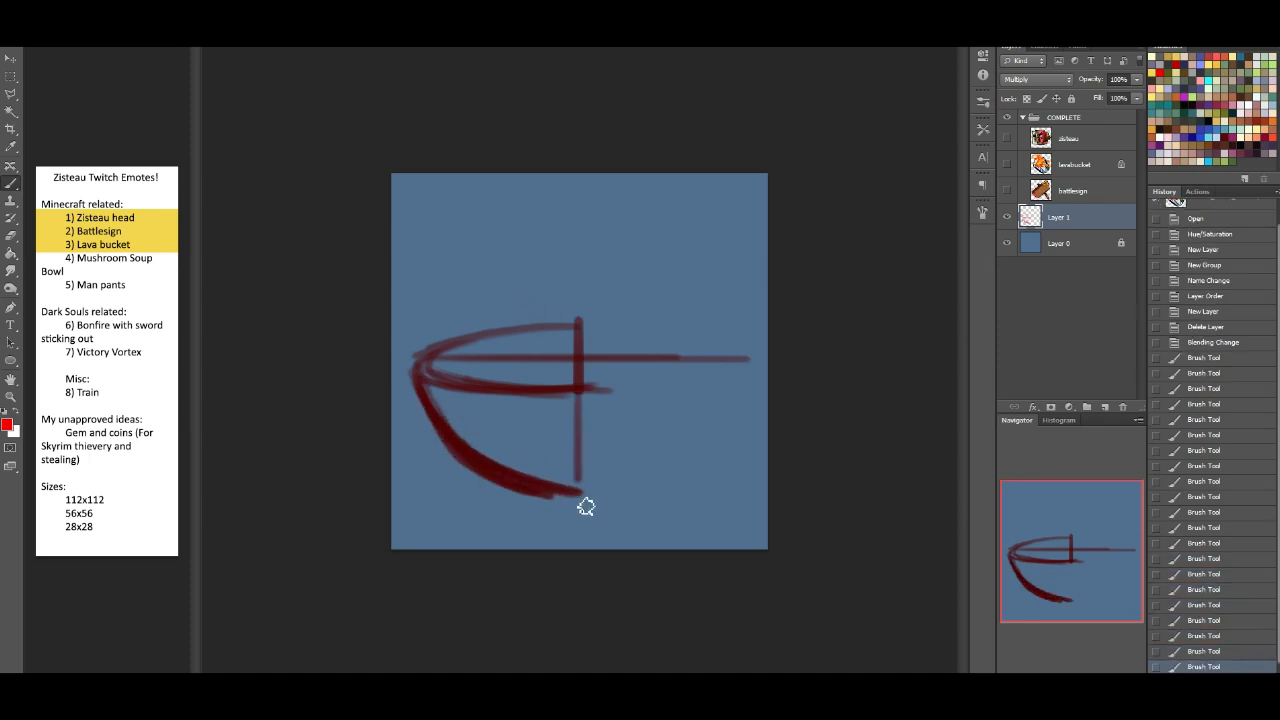
pyautogui.moveTo(449, 377)
pyautogui.mouseDown()
pyautogui.moveTo(587, 348)
pyautogui.moveTo(452, 381)
pyautogui.moveTo(580, 345)
pyautogui.mouseUp()
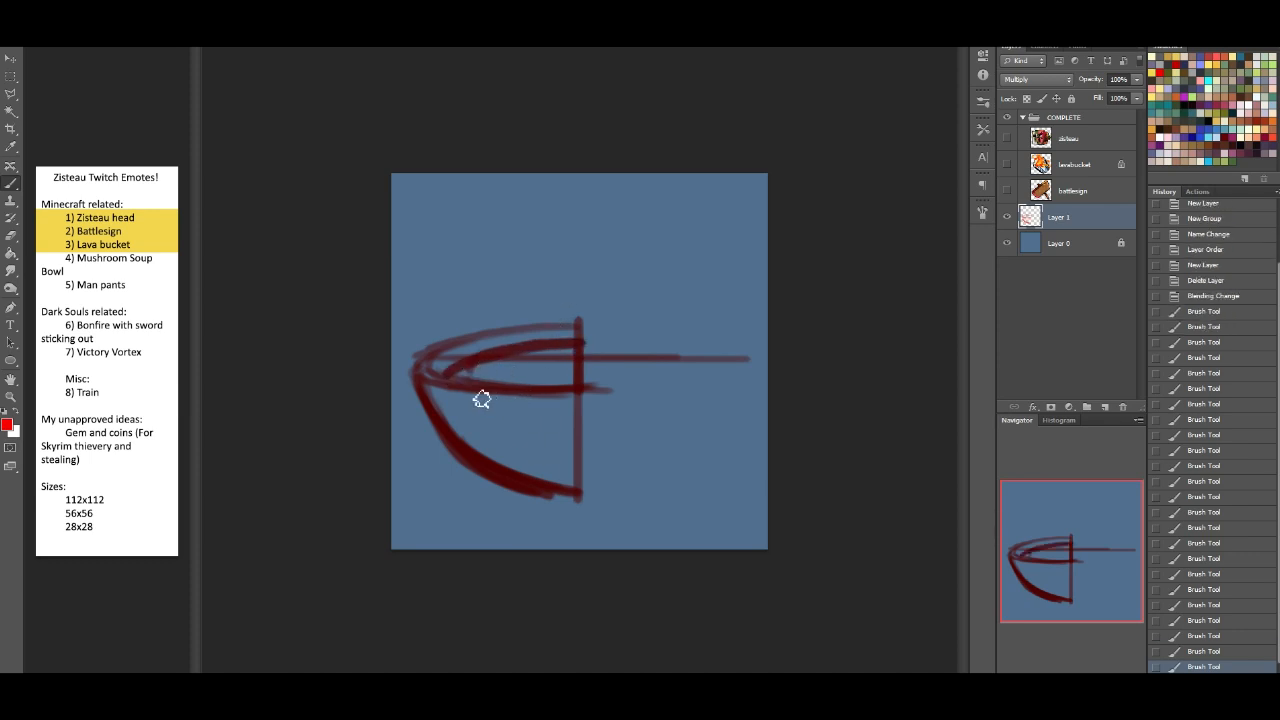
# Step: Duplicate Layer 1, flip the copy horizontally to complete the bowl, and merge it down
pyautogui.click(16, 61)
pyautogui.moveTo(1068, 218)
pyautogui.mouseDown()
pyautogui.moveTo(1075, 369)
pyautogui.moveTo(1105, 407)
pyautogui.mouseUp()
pyautogui.hotkey('ctrl', 't')
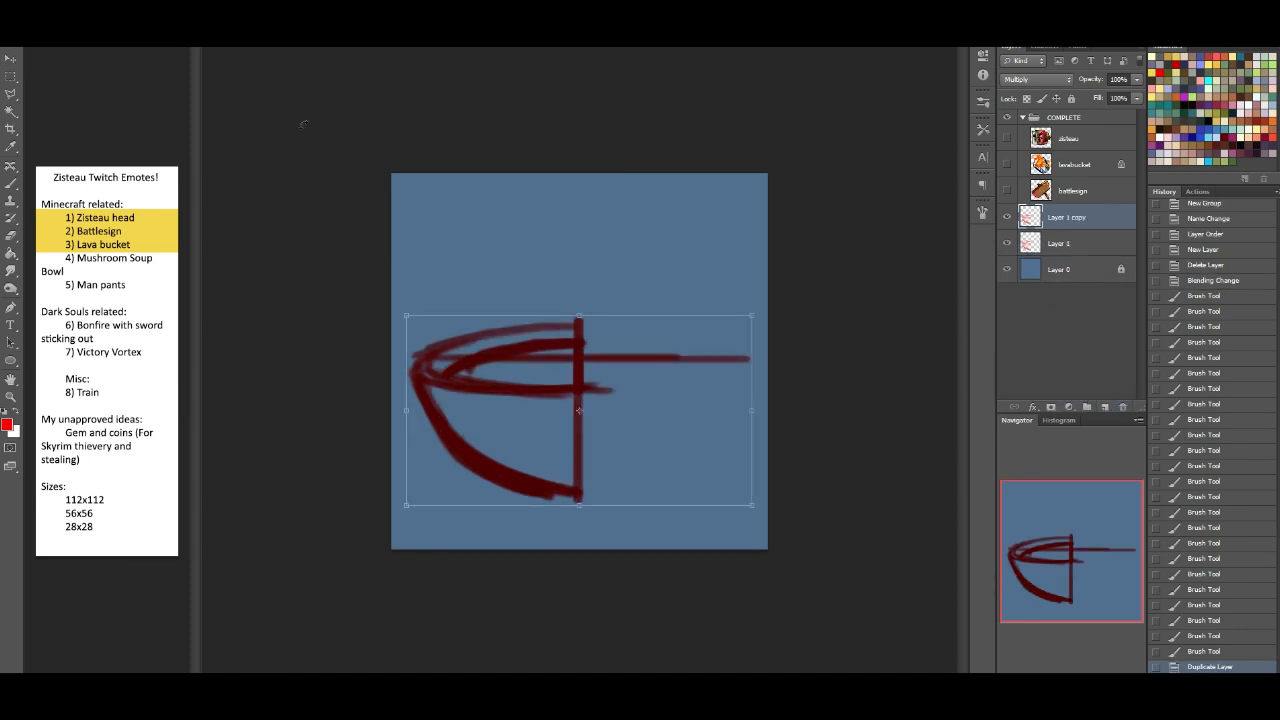
pyautogui.click(432, 249)
pyautogui.press('Return')
pyautogui.click(10, 184)
pyautogui.hotkey('ctrl', 'e')
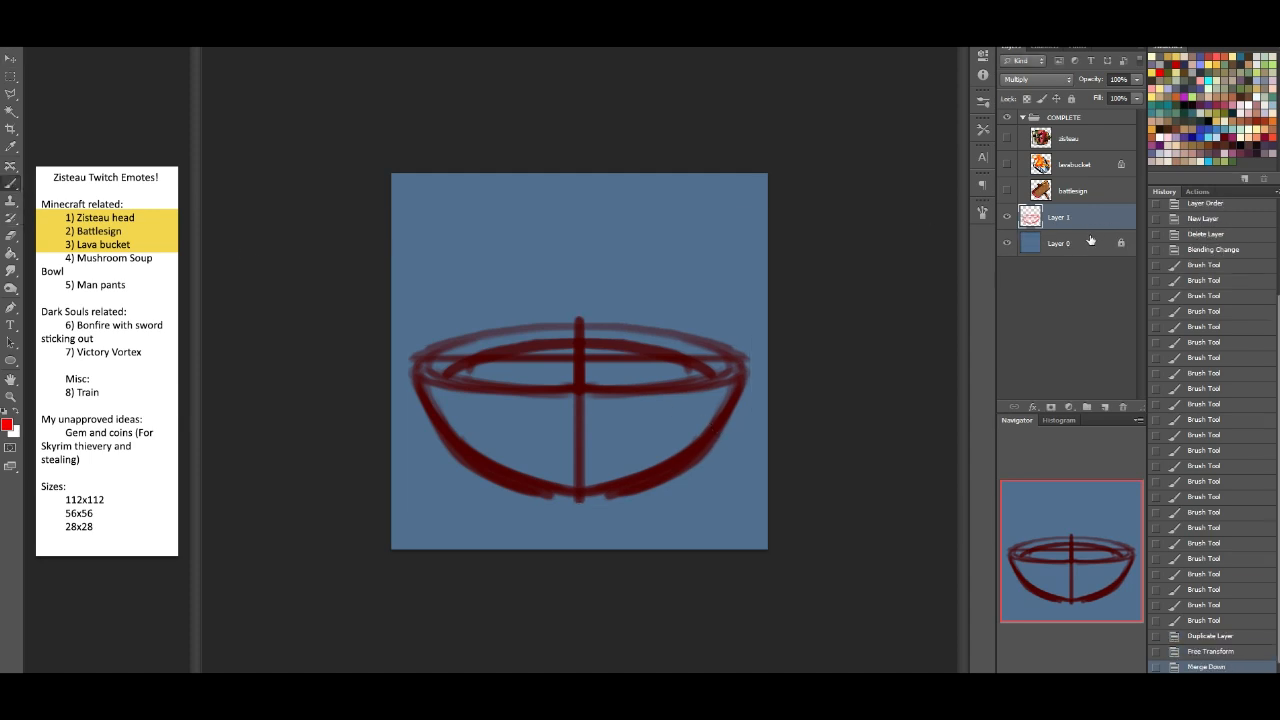
# Step: Sketch mushroom chunks in the soup, a handle sticking out of the bowl, and drips running down its front
pyautogui.moveTo(529, 374); pyautogui.dragTo(538, 377)
pyautogui.moveTo(640, 362); pyautogui.dragTo(656, 362)
pyautogui.moveTo(619, 349)
pyautogui.mouseDown()
pyautogui.moveTo(640, 375)
pyautogui.moveTo(686, 349)
pyautogui.moveTo(672, 338)
pyautogui.mouseUp()
pyautogui.moveTo(510, 377)
pyautogui.mouseDown()
pyautogui.moveTo(618, 400)
pyautogui.moveTo(544, 395)
pyautogui.moveTo(495, 414)
pyautogui.moveTo(499, 394)
pyautogui.moveTo(513, 404)
pyautogui.moveTo(512, 447)
pyautogui.moveTo(523, 434)
pyautogui.moveTo(511, 395)
pyautogui.moveTo(523, 435)
pyautogui.moveTo(543, 403)
pyautogui.mouseUp()
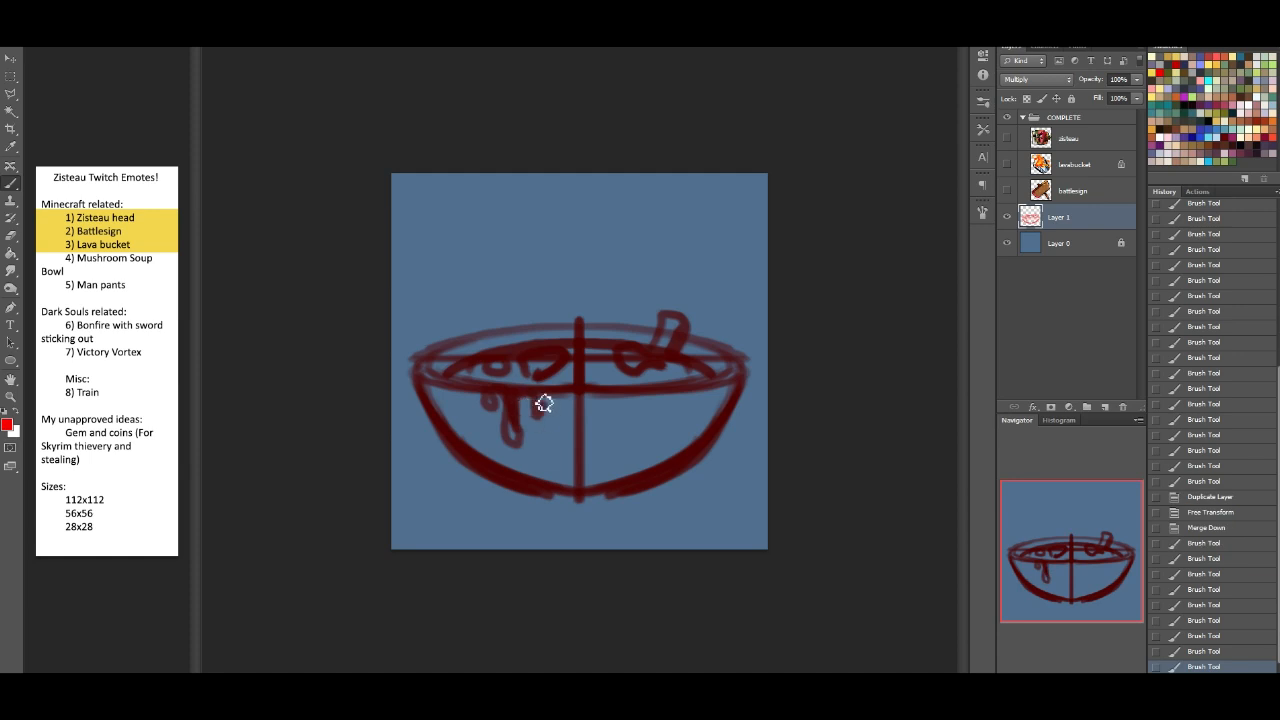
pyautogui.moveTo(446, 378); pyautogui.dragTo(470, 359)
# Step: Move the whole bowl sketch down toward the lower edge of the canvas
pyautogui.click(10, 59)
pyautogui.hotkey('ctrl', 't')
pyautogui.moveTo(671, 408); pyautogui.dragTo(669, 439)
pyautogui.press('Return')
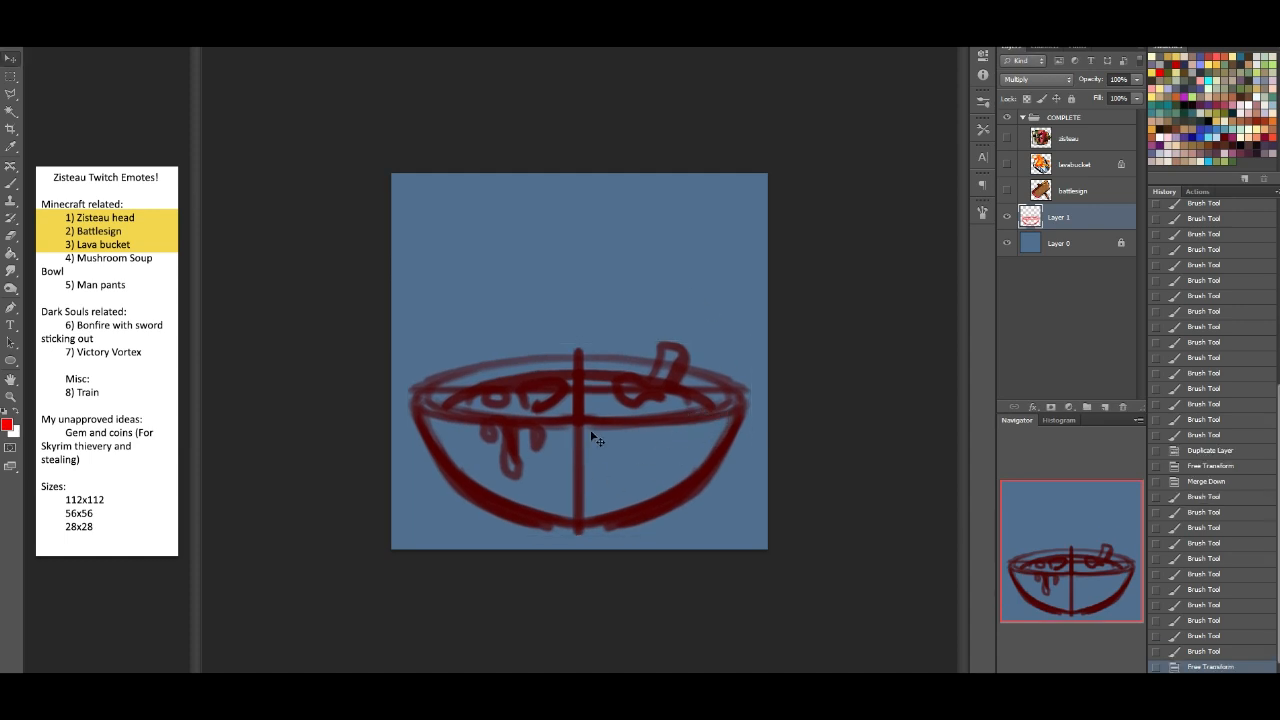
# Step: Sketch a curling plume of steam rising from both sides of the bowl to the top of the canvas
pyautogui.click(12, 184)
pyautogui.moveTo(453, 408)
pyautogui.mouseDown()
pyautogui.moveTo(436, 369)
pyautogui.moveTo(479, 328)
pyautogui.moveTo(552, 294)
pyautogui.moveTo(525, 263)
pyautogui.moveTo(540, 198)
pyautogui.mouseUp()
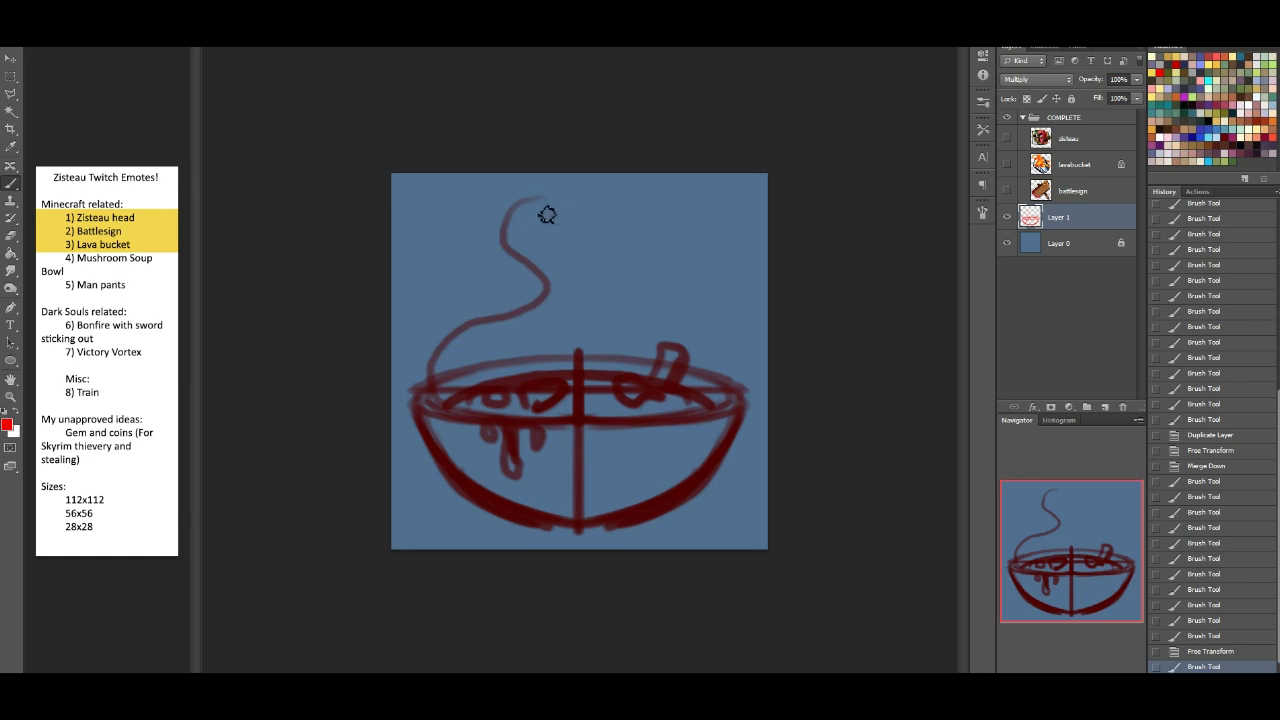
pyautogui.moveTo(532, 207)
pyautogui.mouseDown()
pyautogui.moveTo(697, 303)
pyautogui.moveTo(668, 345)
pyautogui.moveTo(740, 405)
pyautogui.mouseUp()
pyautogui.moveTo(657, 342)
pyautogui.mouseDown()
pyautogui.moveTo(668, 261)
pyautogui.moveTo(585, 253)
pyautogui.moveTo(541, 213)
pyautogui.moveTo(576, 195)
pyautogui.moveTo(548, 205)
pyautogui.moveTo(602, 224)
pyautogui.moveTo(524, 202)
pyautogui.moveTo(559, 257)
pyautogui.moveTo(549, 277)
pyautogui.moveTo(451, 360)
pyautogui.moveTo(479, 350)
pyautogui.moveTo(457, 415)
pyautogui.moveTo(421, 400)
pyautogui.moveTo(452, 332)
pyautogui.moveTo(544, 300)
pyautogui.moveTo(529, 266)
pyautogui.mouseUp()
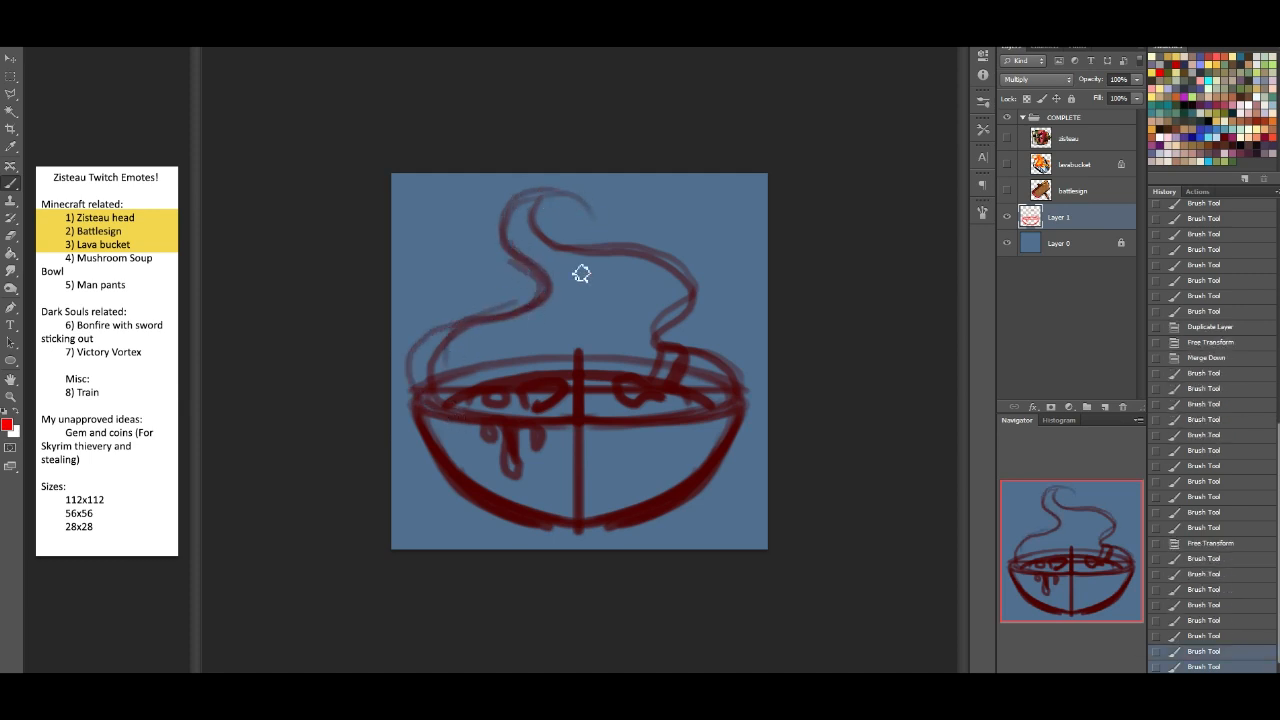
pyautogui.moveTo(738, 377); pyautogui.dragTo(745, 389)
pyautogui.moveTo(660, 337)
pyautogui.mouseDown()
pyautogui.moveTo(742, 388)
pyautogui.moveTo(656, 420)
pyautogui.mouseUp()
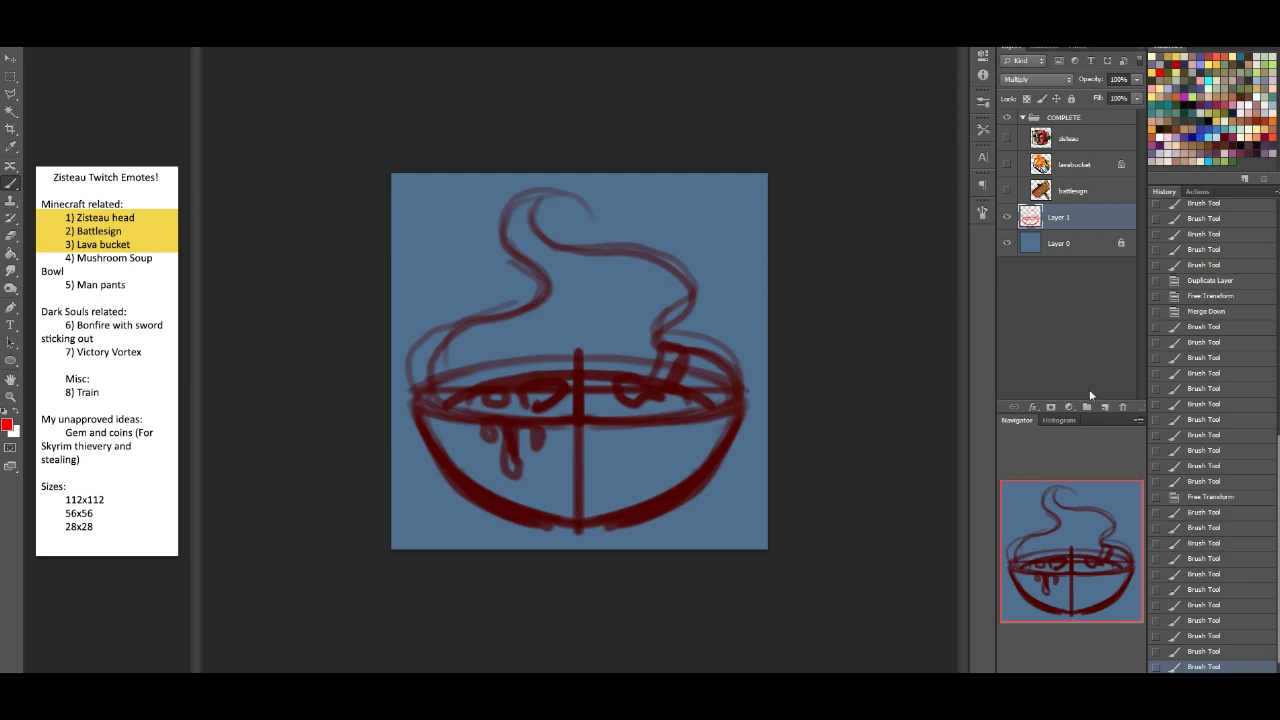
# Step: Fade the sketch by lowering Layer 1's fill opacity, lock it, and add a new layer above it
pyautogui.moveTo(1088, 116); pyautogui.dragTo(1075, 114)
pyautogui.click(1071, 98)
pyautogui.click(1106, 407)
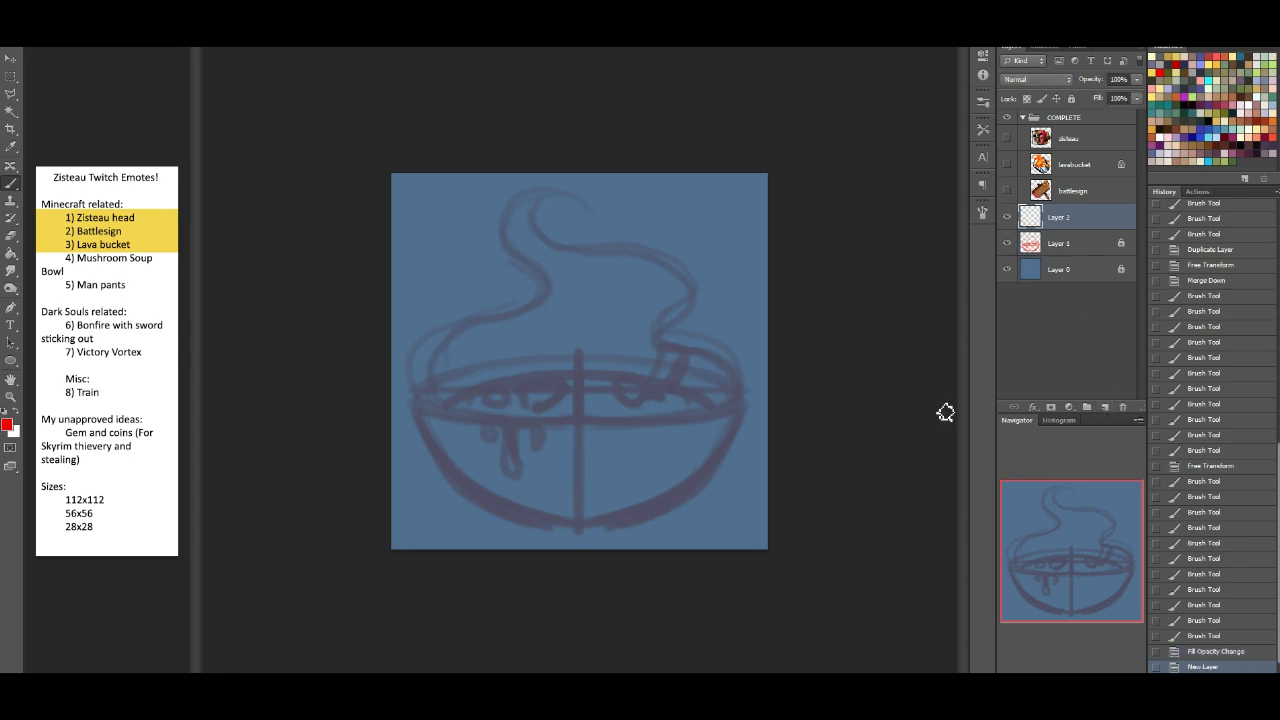
# Step: Choose a small angled preset for the Brush tool to ink the line art
pyautogui.rightClick(16, 190)
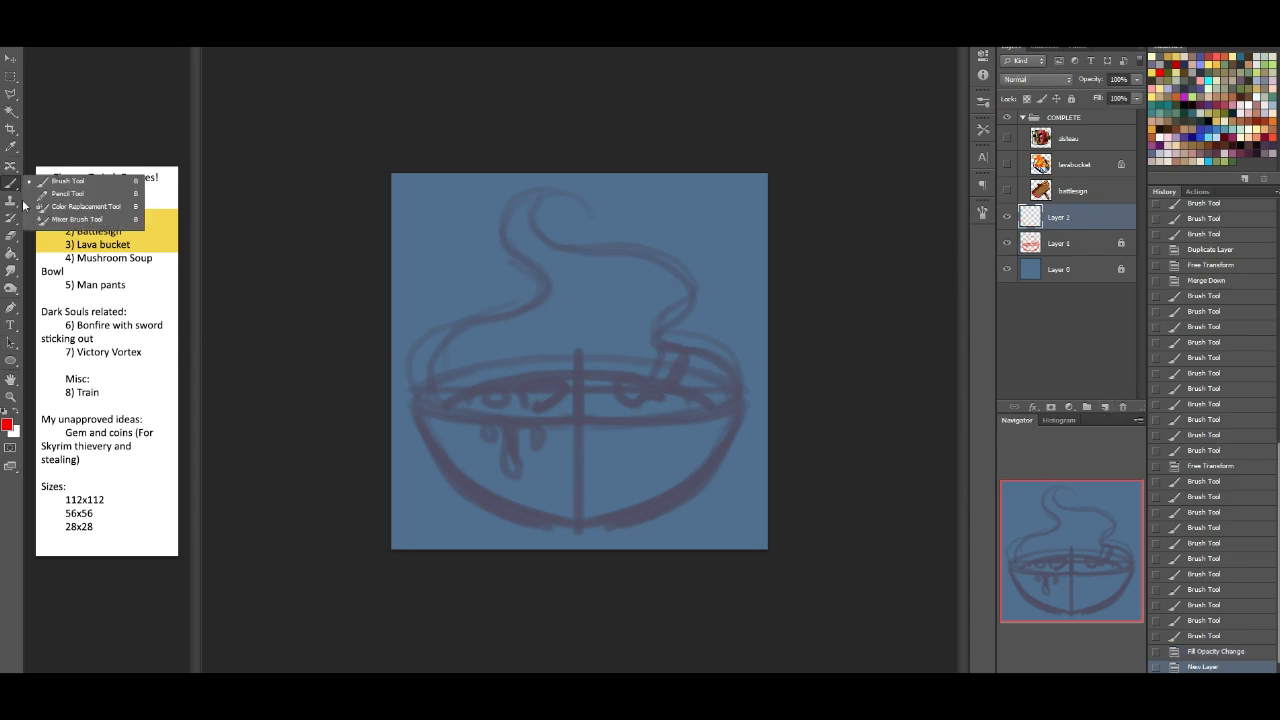
pyautogui.click(54, 196)
pyautogui.rightClick(13, 186)
pyautogui.click(45, 184)
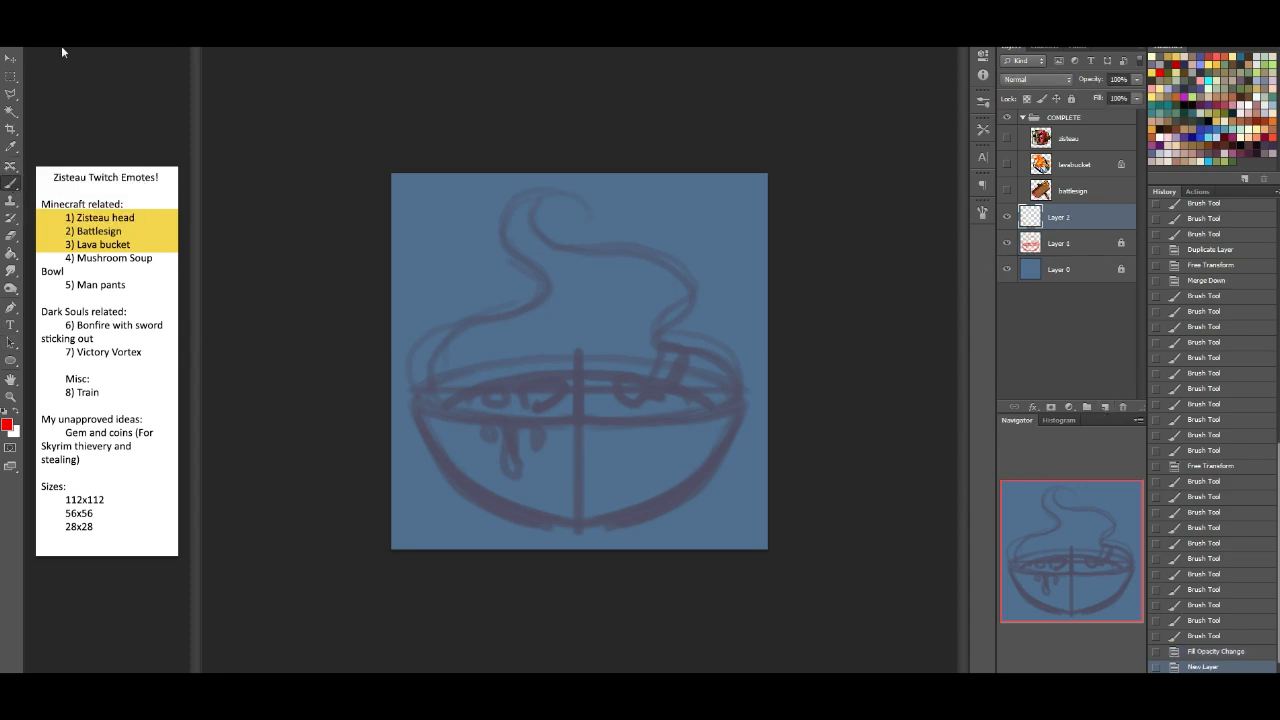
pyautogui.click(50, 36)
pyautogui.moveTo(180, 152)
pyautogui.mouseDown()
pyautogui.moveTo(158, 425)
pyautogui.moveTo(161, 402)
pyautogui.mouseUp()
pyautogui.click(96, 303)
# Step: Open Lazy Nezumi Pro, examine the position smoothing settings of the massive smooth preset, and minimise its window
pyautogui.click(1107, 520)
pyautogui.press('super')
pyautogui.click(133, 415)
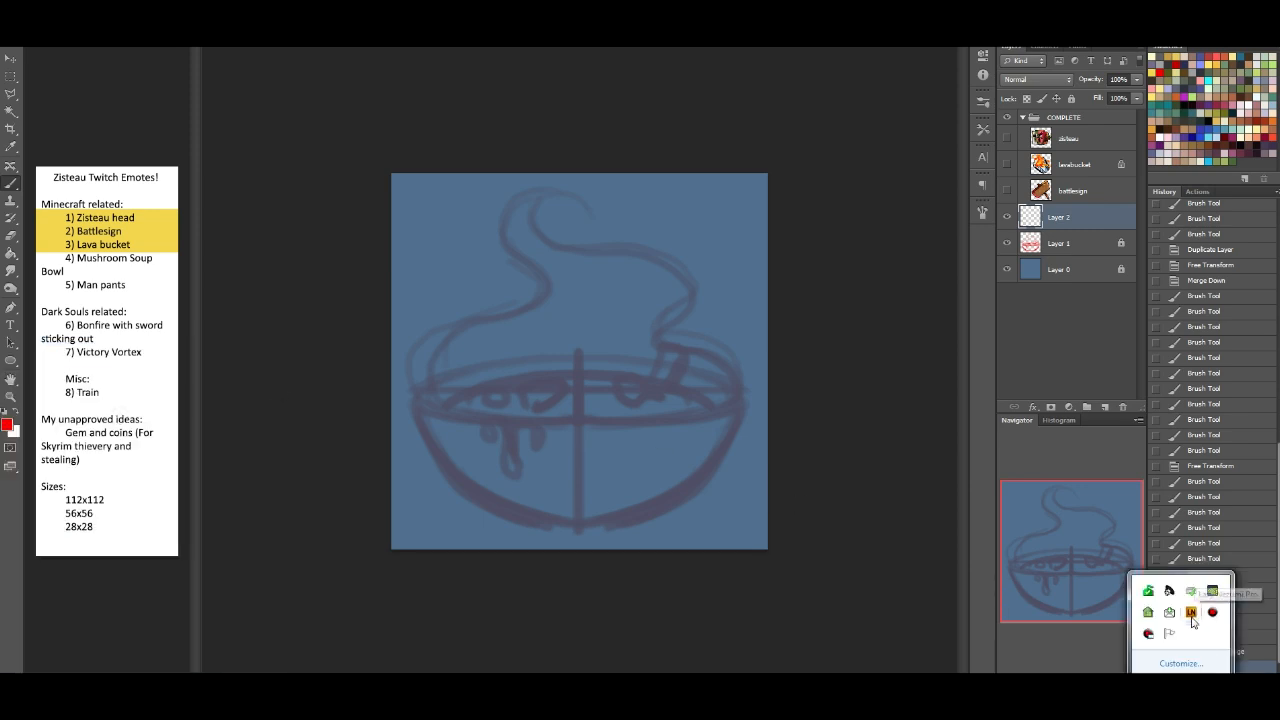
pyautogui.click(1202, 614)
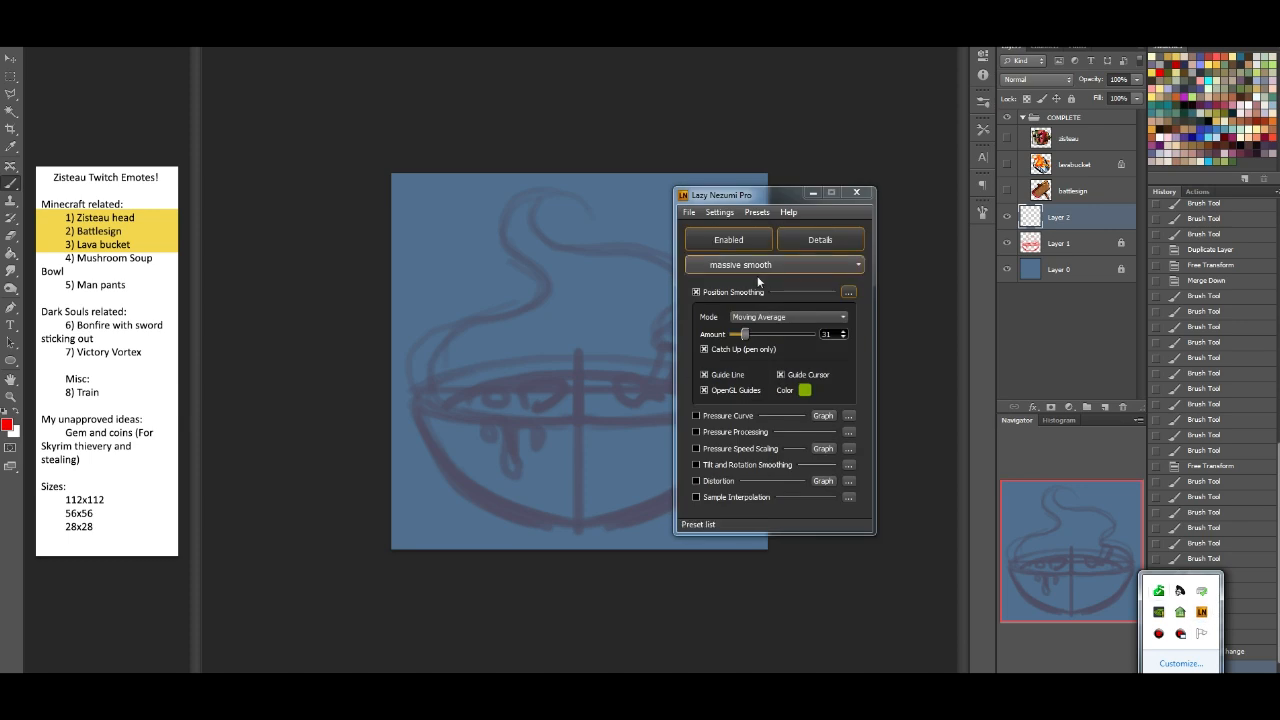
pyautogui.click(746, 337)
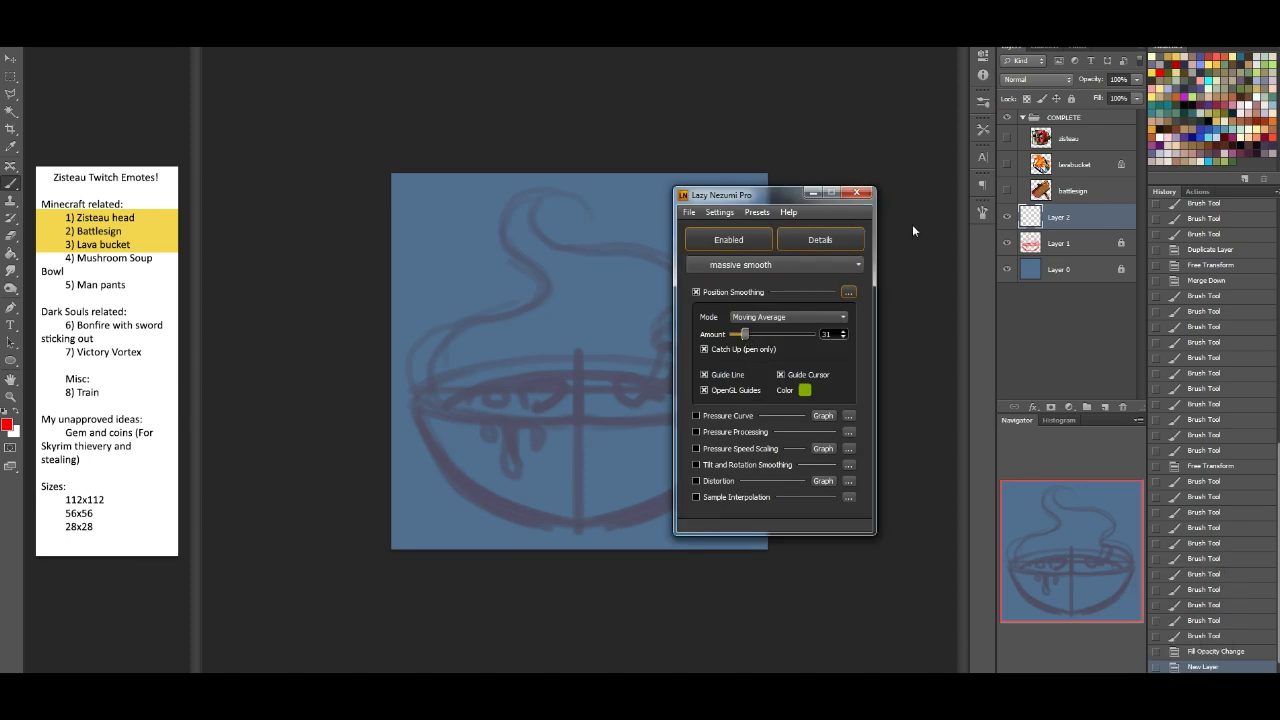
pyautogui.click(813, 193)
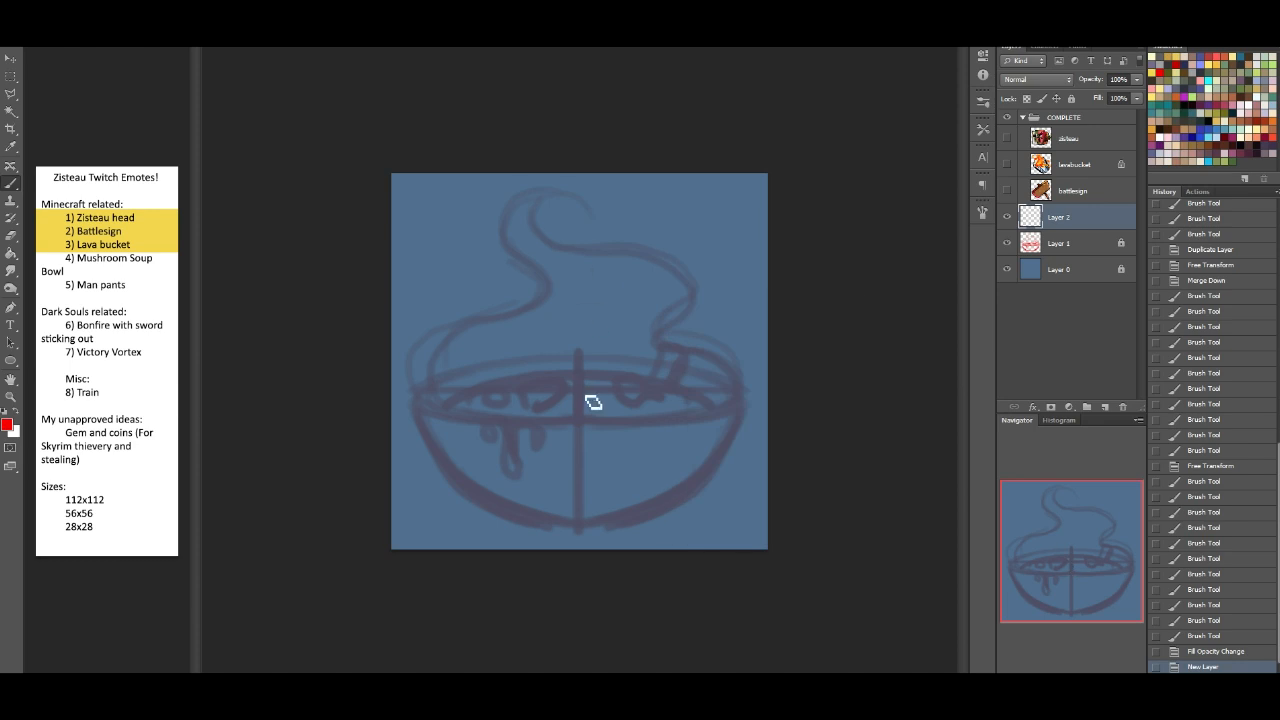
# Step: Ink the left half of the bowl's front rim and its outer body curve in black on Layer 2
pyautogui.click(5, 409)
pyautogui.moveTo(418, 398)
pyautogui.mouseDown()
pyautogui.moveTo(543, 437)
pyautogui.moveTo(576, 425)
pyautogui.mouseUp()
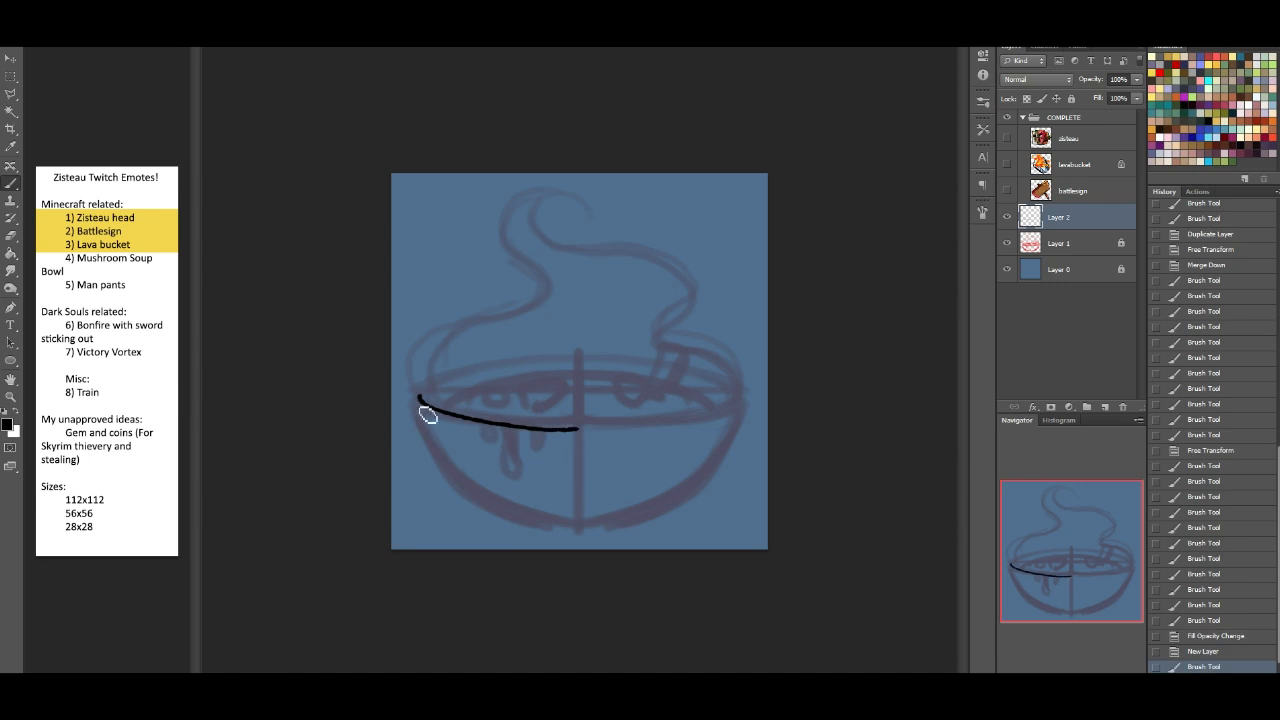
pyautogui.moveTo(419, 396)
pyautogui.mouseDown()
pyautogui.moveTo(431, 453)
pyautogui.moveTo(505, 522)
pyautogui.mouseUp()
pyautogui.hotkey('ctrl', 'z')
pyautogui.moveTo(412, 392)
pyautogui.mouseDown()
pyautogui.moveTo(419, 428)
pyautogui.moveTo(471, 496)
pyautogui.moveTo(595, 532)
pyautogui.mouseUp()
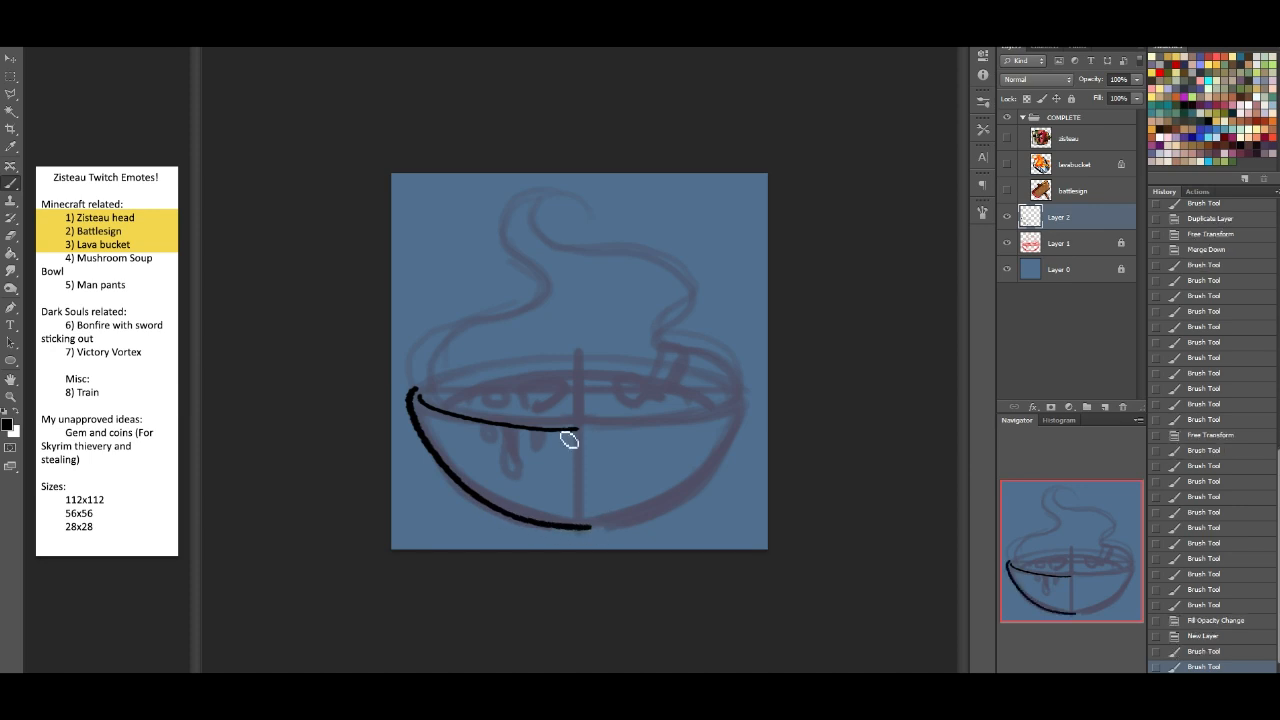
pyautogui.moveTo(557, 437); pyautogui.dragTo(590, 428)
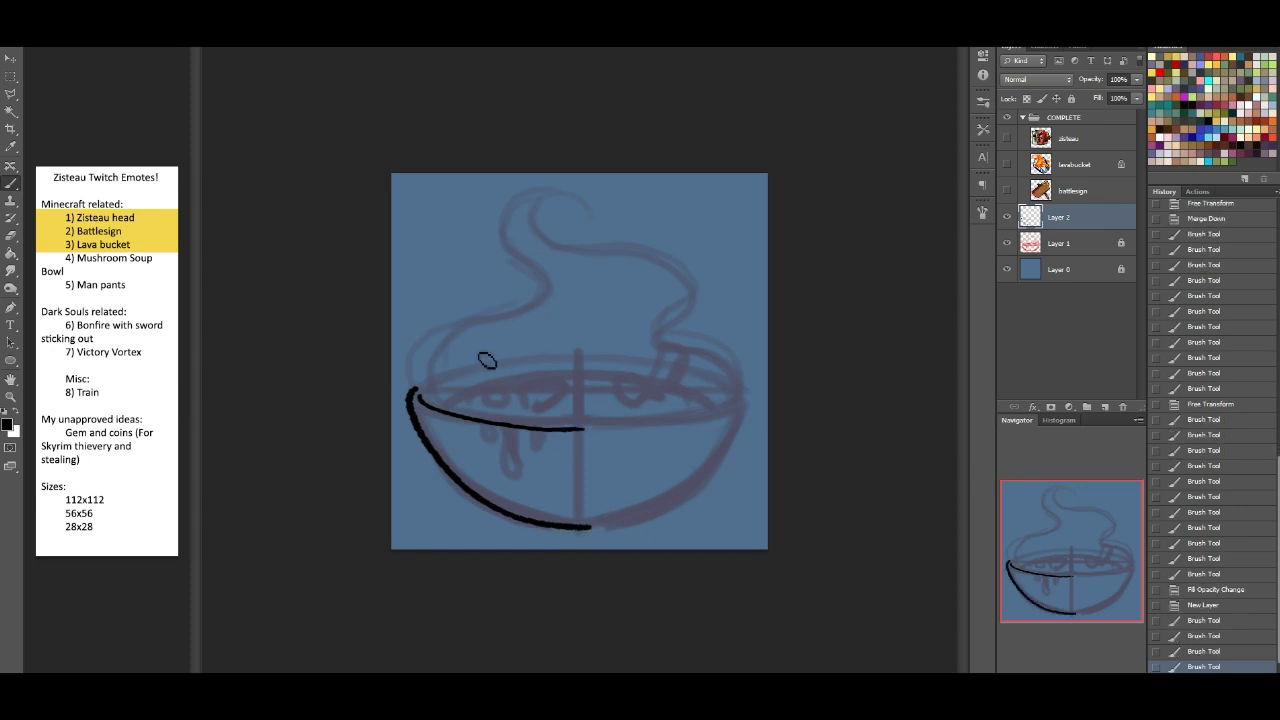
# Step: Ink the left half of the bowl's back rim and the soup's edge, with two rounded mushroom chunks inside
pyautogui.moveTo(424, 396); pyautogui.dragTo(548, 351)
pyautogui.hotkey('ctrl', 'z')
pyautogui.moveTo(420, 394); pyautogui.dragTo(578, 355)
pyautogui.moveTo(443, 406)
pyautogui.mouseDown()
pyautogui.moveTo(510, 378)
pyautogui.moveTo(505, 412)
pyautogui.moveTo(545, 385)
pyautogui.moveTo(568, 390)
pyautogui.moveTo(537, 413)
pyautogui.moveTo(534, 375)
pyautogui.moveTo(519, 376)
pyautogui.moveTo(580, 375)
pyautogui.moveTo(495, 381)
pyautogui.mouseUp()
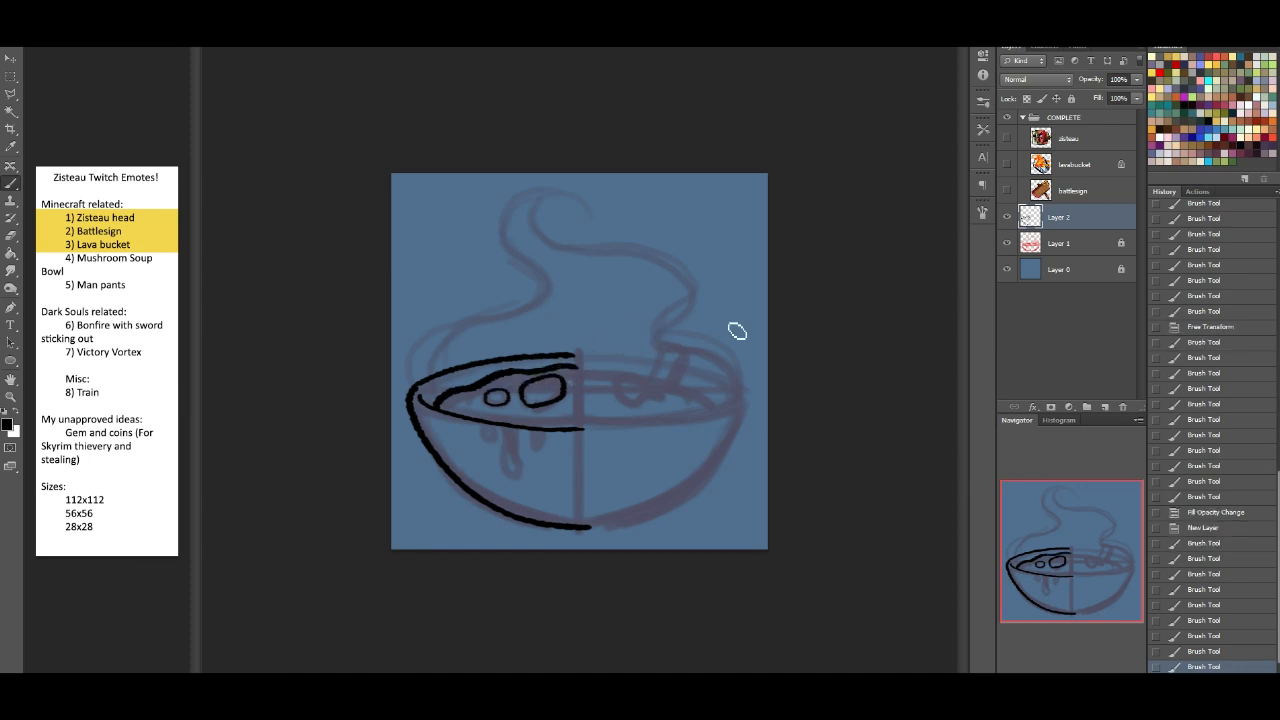
# Step: Duplicate Layer 2, flip the copy horizontally, and move it over to complete the right half of the inked bowl
pyautogui.click(12, 80)
pyautogui.moveTo(1088, 220); pyautogui.dragTo(1105, 407)
pyautogui.hotkey('ctrl', 't')
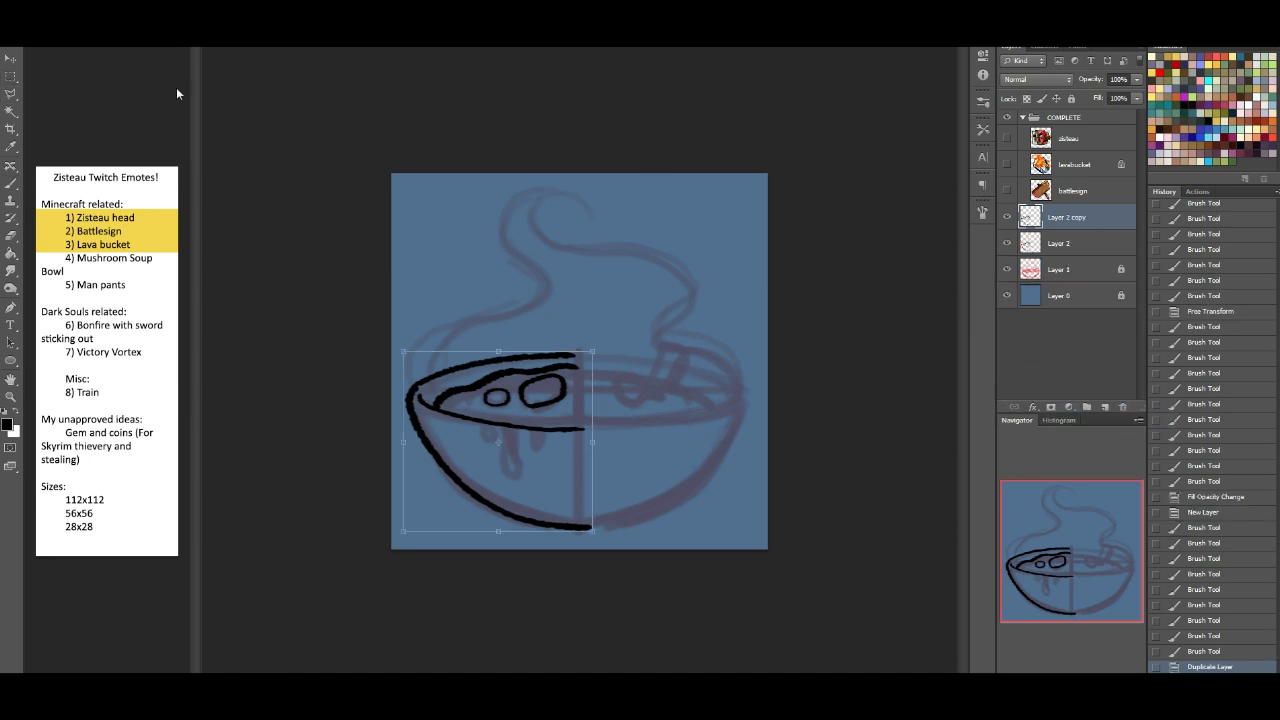
pyautogui.hotkey('alt', 'e')
pyautogui.press('a')
pyautogui.press('h')
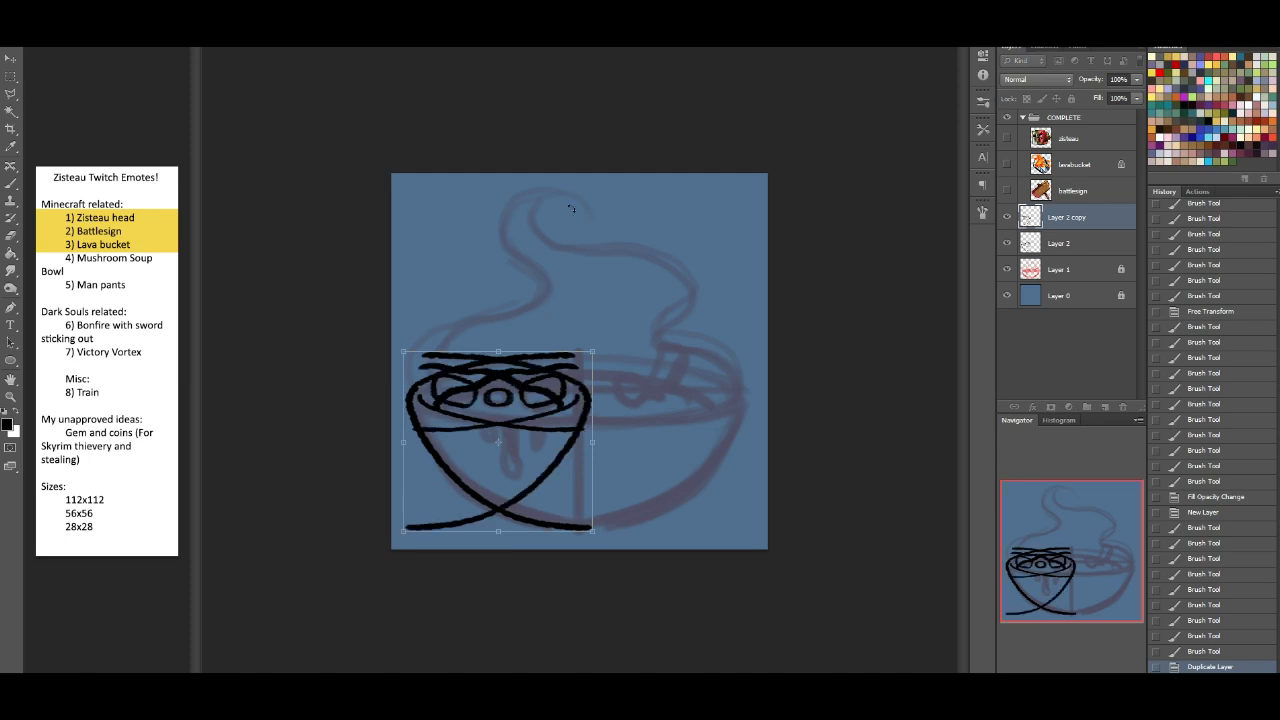
pyautogui.moveTo(585, 450); pyautogui.dragTo(715, 450)
pyautogui.press('Return')
# Step: Erase the mirrored mushroom chunks and the rim lines crossing the sketched handle on the flipped copy
pyautogui.click(11, 235)
pyautogui.moveTo(591, 380)
pyautogui.mouseDown()
pyautogui.moveTo(640, 386)
pyautogui.moveTo(646, 368)
pyautogui.moveTo(609, 377)
pyautogui.moveTo(612, 364)
pyautogui.moveTo(640, 365)
pyautogui.moveTo(656, 333)
pyautogui.moveTo(650, 388)
pyautogui.mouseUp()
pyautogui.hotkey('ctrl', 'z')
pyautogui.moveTo(658, 345); pyautogui.dragTo(640, 366)
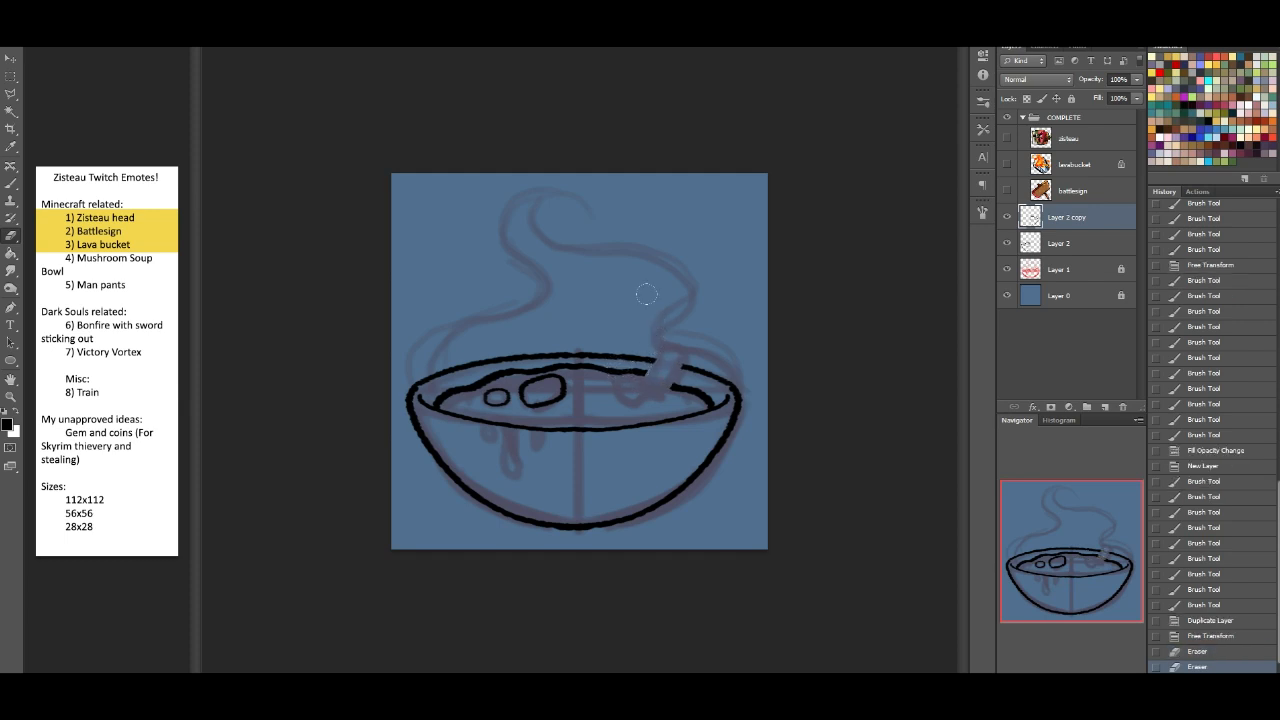
# Step: Ink the large mushroom chunk and its upright stem in black on Layer 2 copy, over the sketch at the bowl's right
pyautogui.click(10, 148)
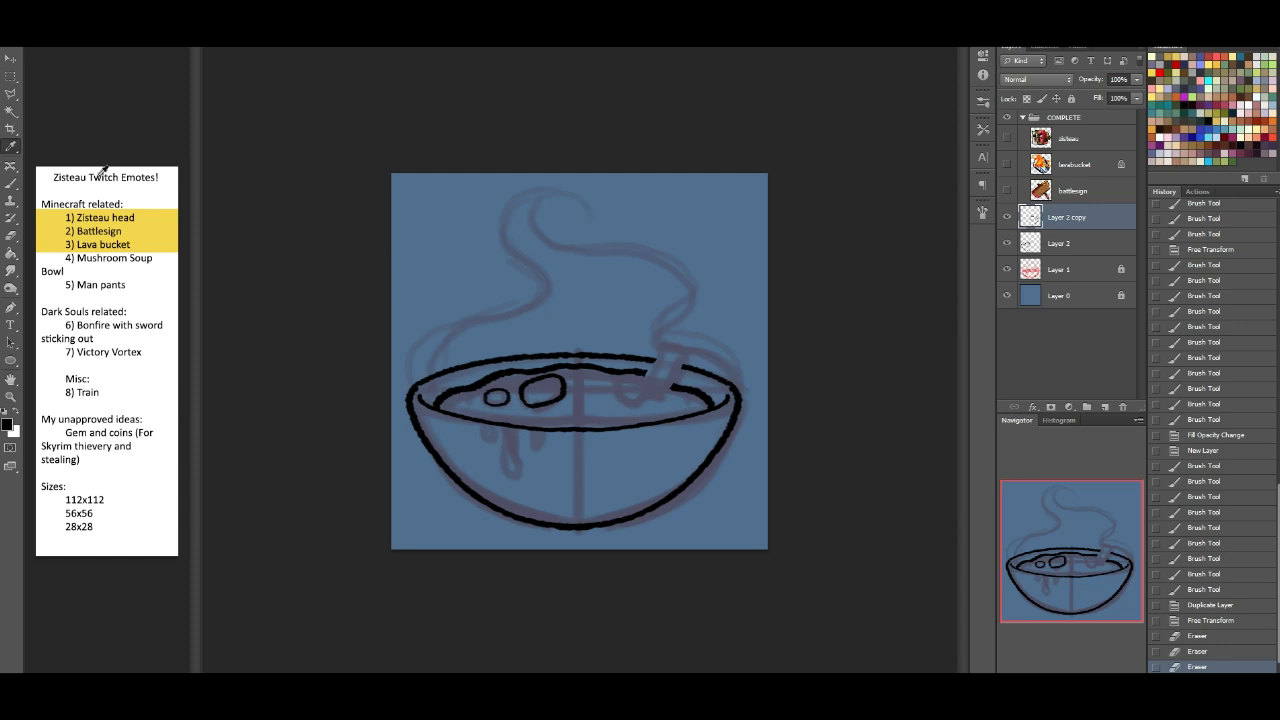
pyautogui.click(11, 184)
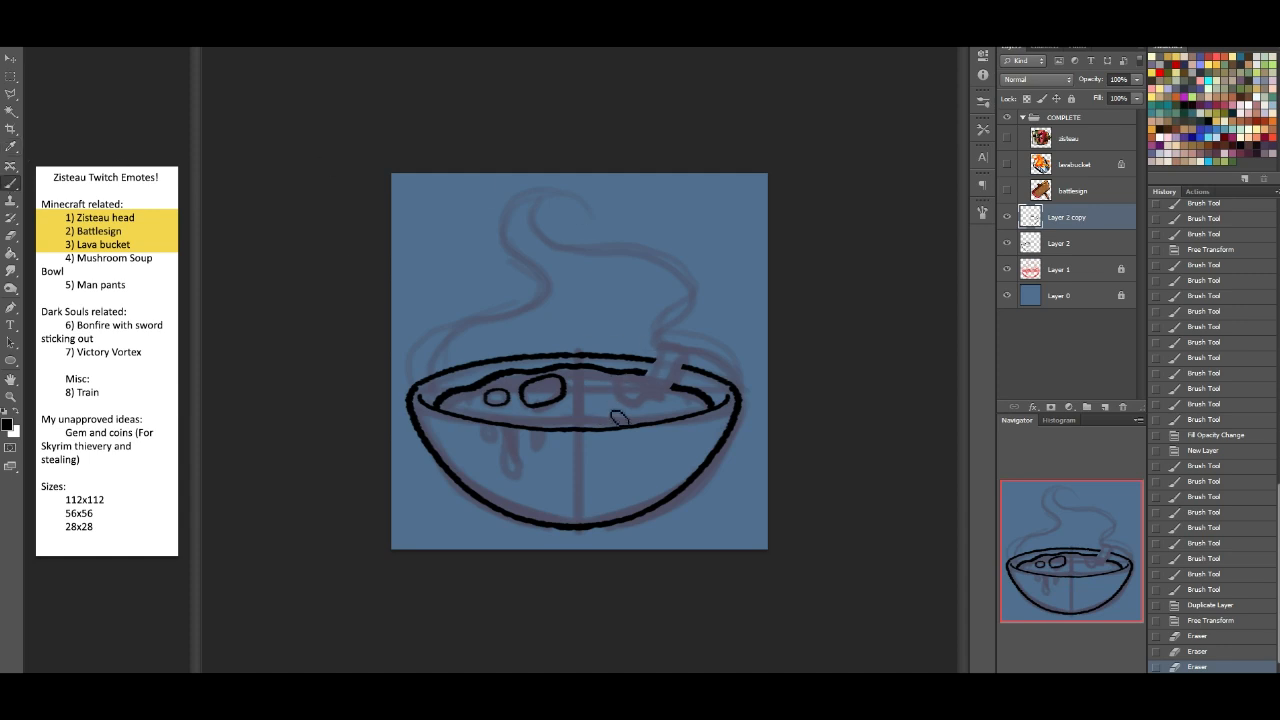
pyautogui.moveTo(605, 412)
pyautogui.mouseDown()
pyautogui.moveTo(658, 404)
pyautogui.moveTo(605, 413)
pyautogui.moveTo(603, 382)
pyautogui.moveTo(609, 414)
pyautogui.moveTo(610, 386)
pyautogui.moveTo(670, 408)
pyautogui.moveTo(658, 377)
pyautogui.moveTo(644, 388)
pyautogui.moveTo(662, 354)
pyautogui.moveTo(692, 370)
pyautogui.moveTo(667, 423)
pyautogui.moveTo(672, 404)
pyautogui.moveTo(648, 414)
pyautogui.moveTo(687, 409)
pyautogui.moveTo(683, 396)
pyautogui.moveTo(630, 416)
pyautogui.moveTo(695, 402)
pyautogui.mouseUp()
pyautogui.hotkey('ctrl', 'z')
pyautogui.hotkey('ctrl', 'z')
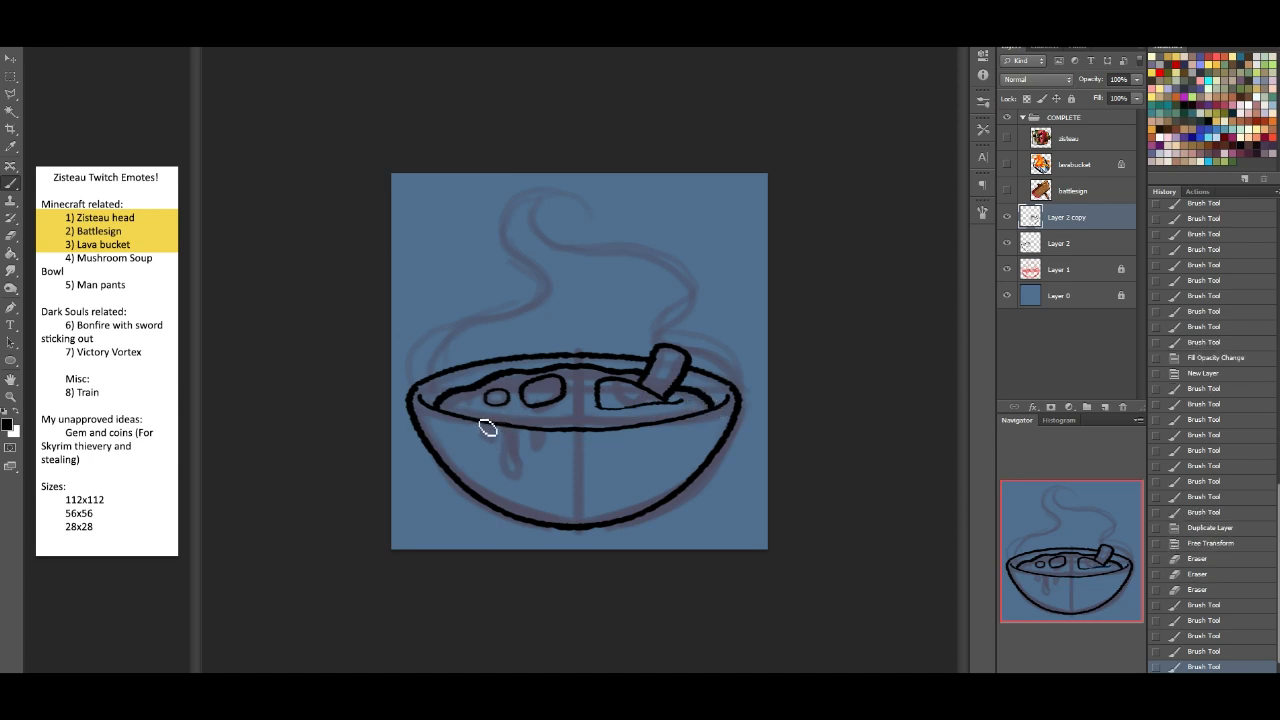
# Step: Ink the soup drips and a small droplet below the front rim, and erase the rim line above the drips on Layer 2
pyautogui.moveTo(486, 429)
pyautogui.mouseDown()
pyautogui.moveTo(511, 488)
pyautogui.moveTo(531, 488)
pyautogui.moveTo(556, 440)
pyautogui.mouseUp()
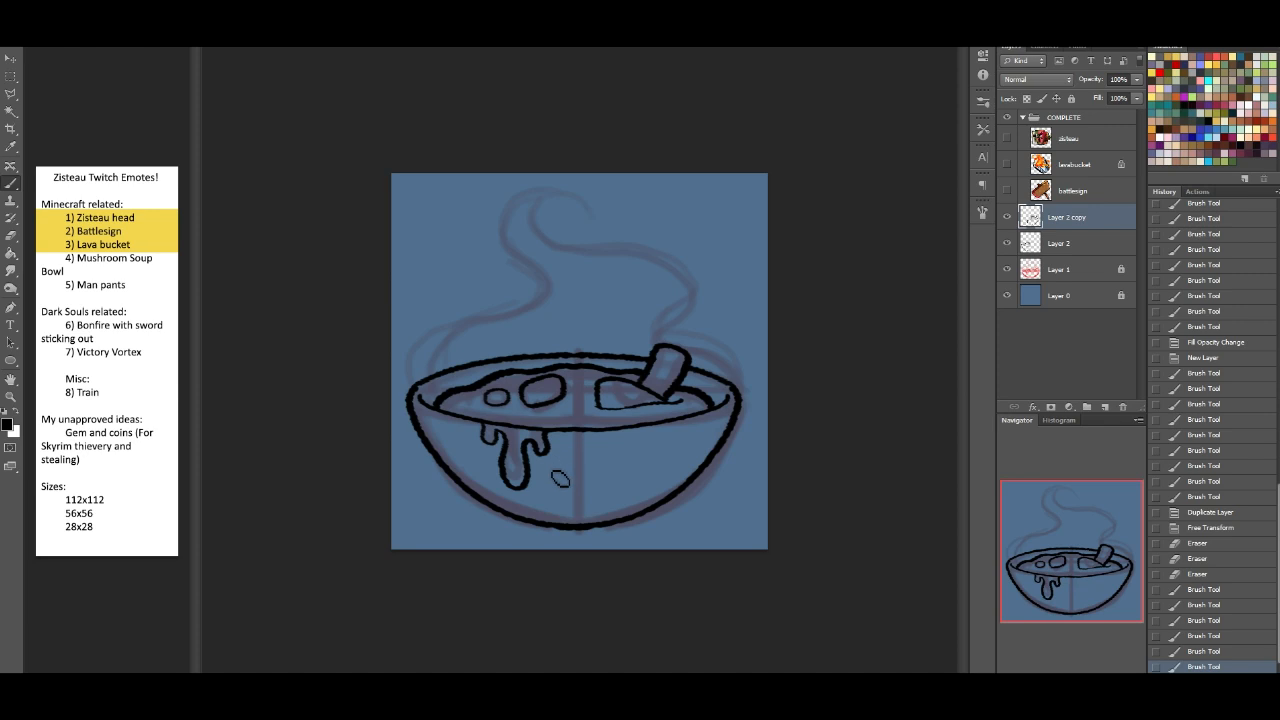
pyautogui.moveTo(545, 468); pyautogui.dragTo(548, 466)
pyautogui.click(11, 235)
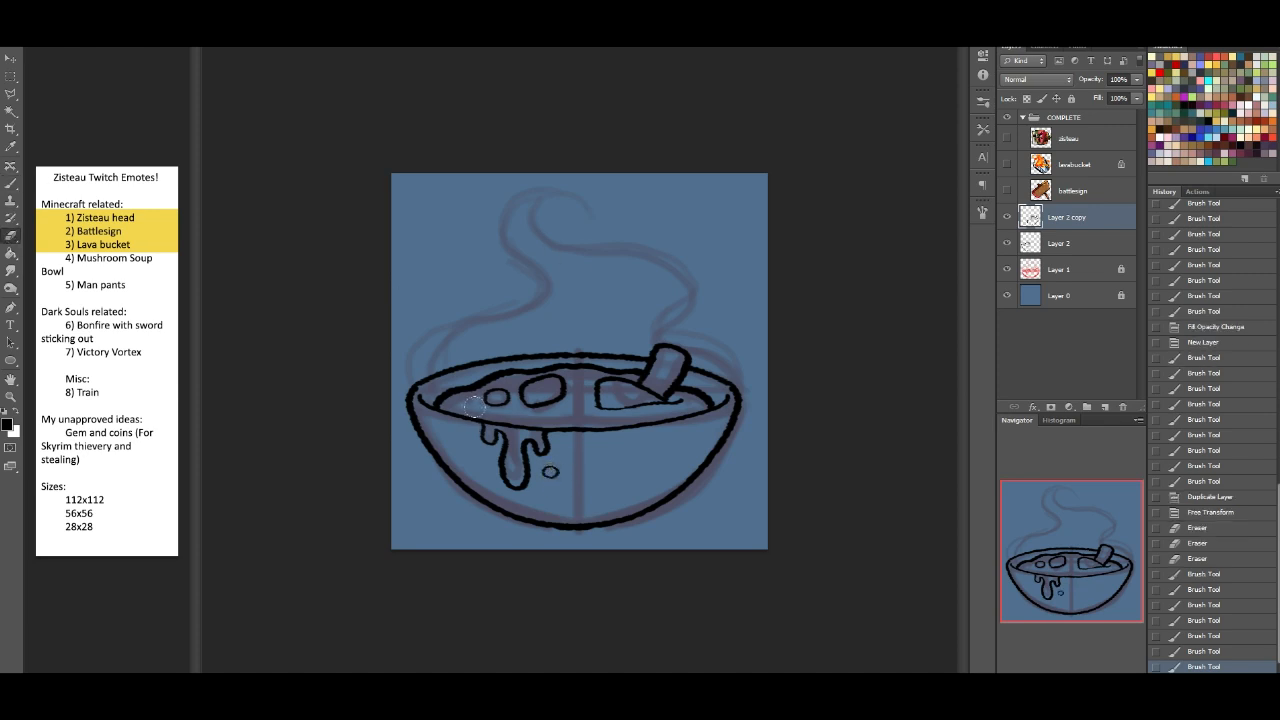
pyautogui.moveTo(1073, 190); pyautogui.dragTo(1065, 237)
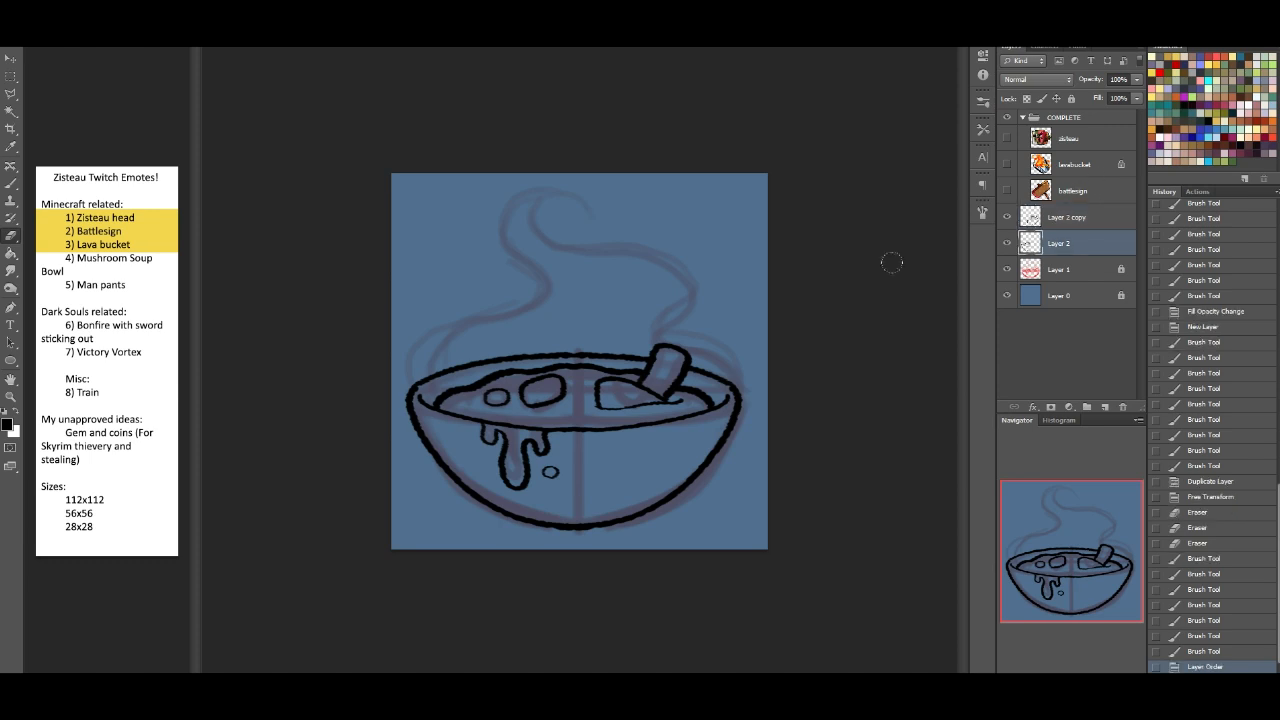
pyautogui.click(515, 403)
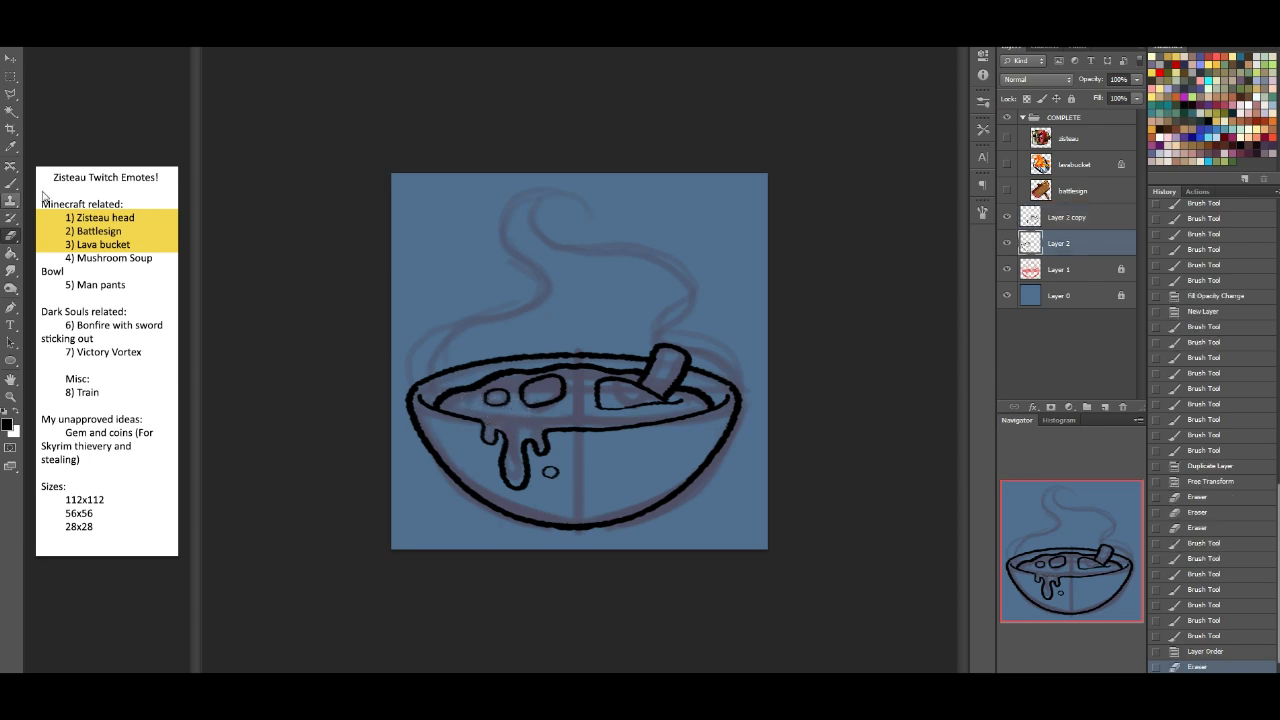
# Step: Add a small curved accent line above the leftmost drip and a zigzag mark on the mushroom stem
pyautogui.click(11, 183)
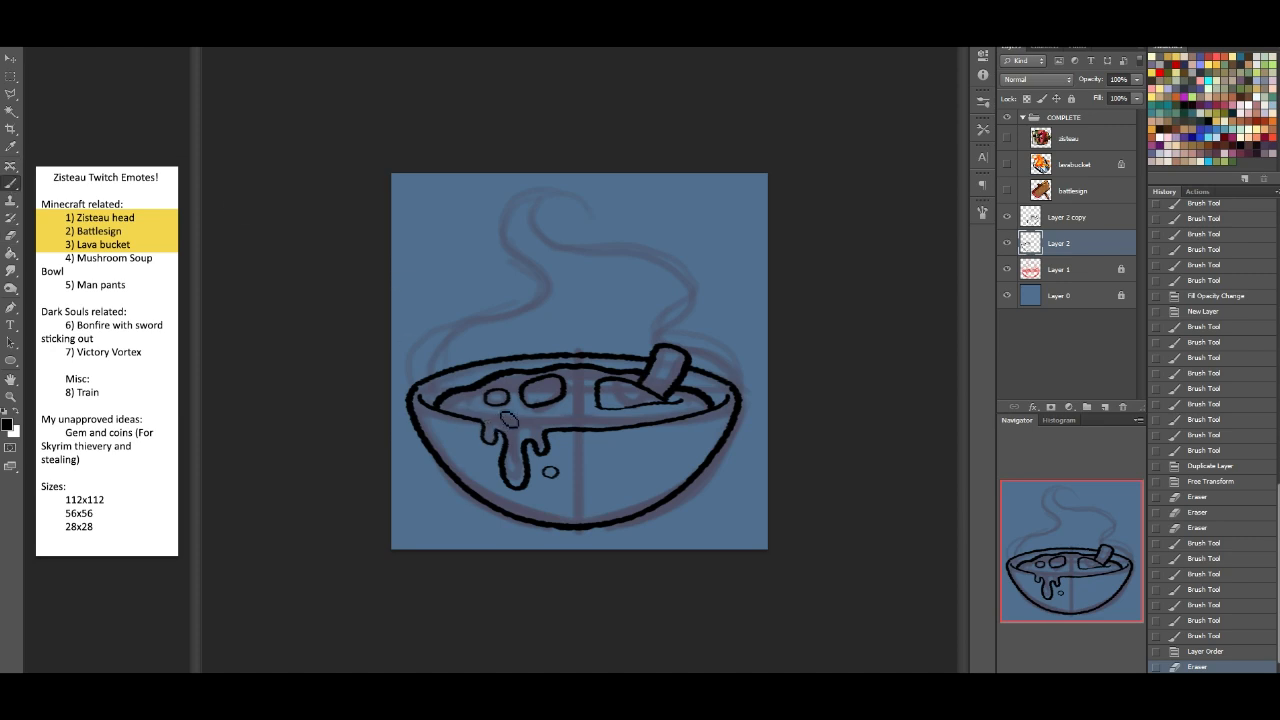
pyautogui.moveTo(496, 418); pyautogui.dragTo(502, 446)
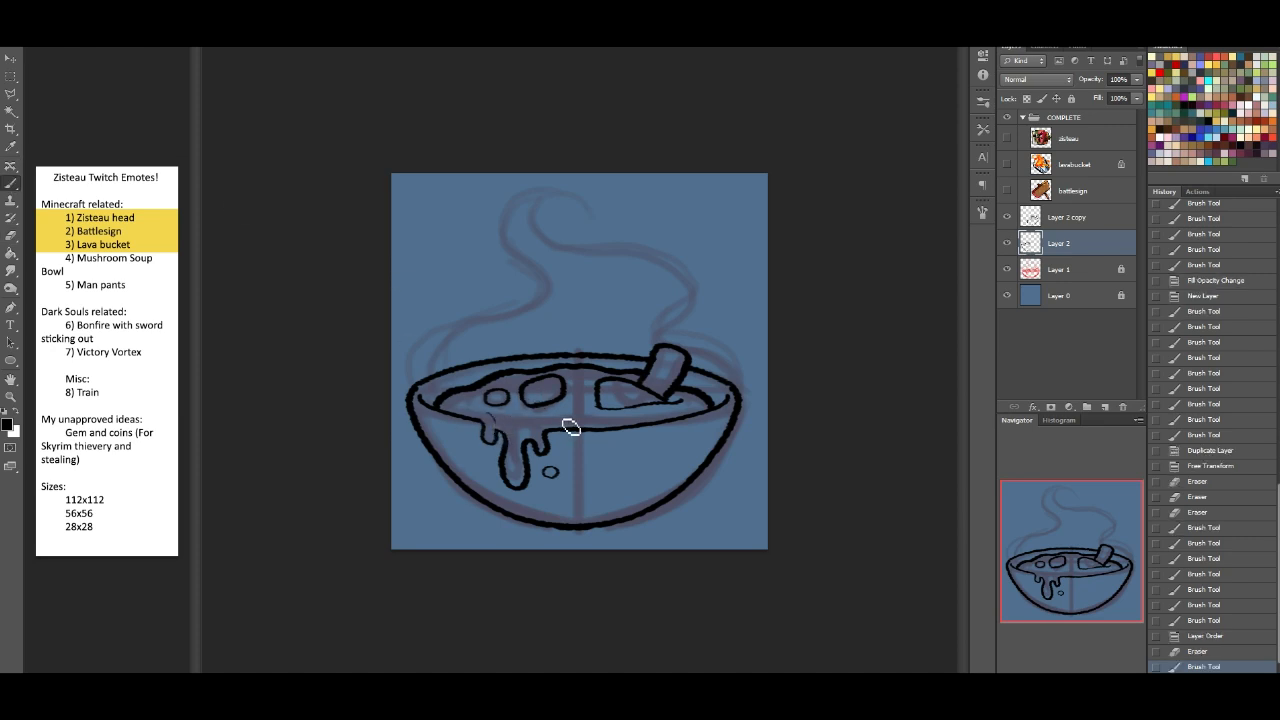
pyautogui.moveTo(654, 385)
pyautogui.mouseDown()
pyautogui.moveTo(662, 376)
pyautogui.moveTo(672, 392)
pyautogui.mouseUp()
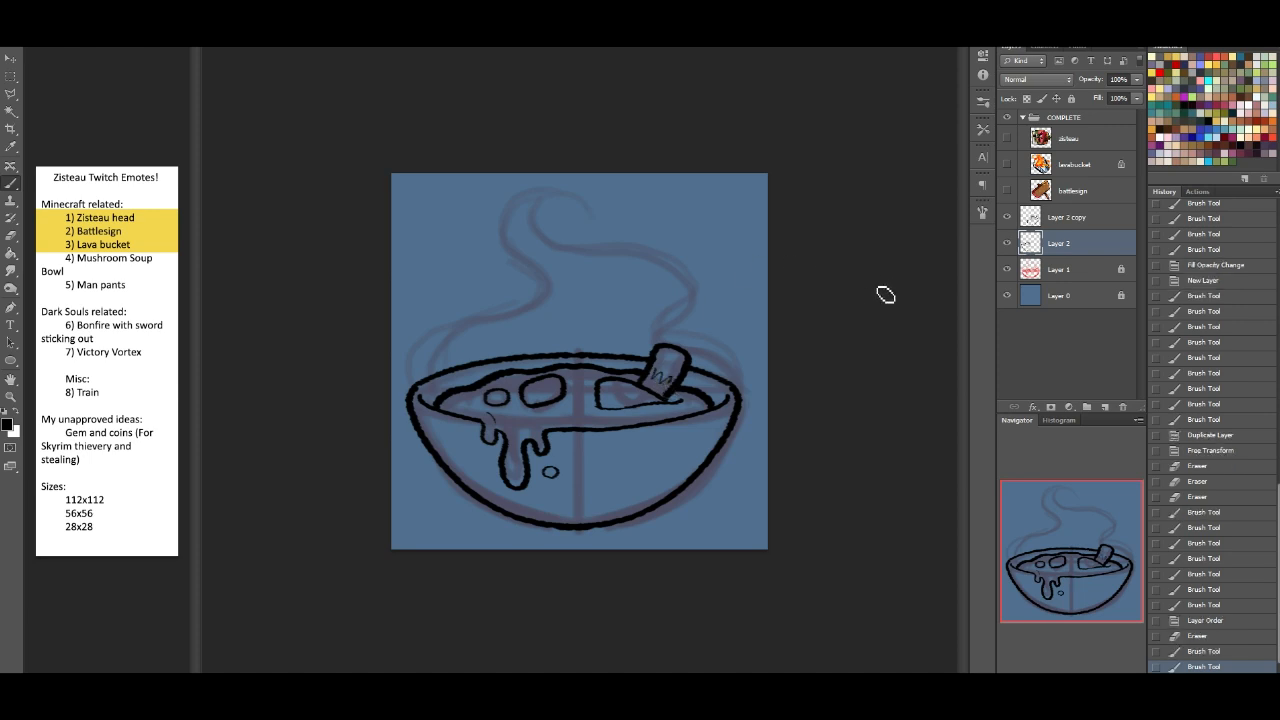
# Step: Merge Layer 2 copy down into Layer 2
pyautogui.click(1058, 217)
pyautogui.hotkey('ctrl', 'e')
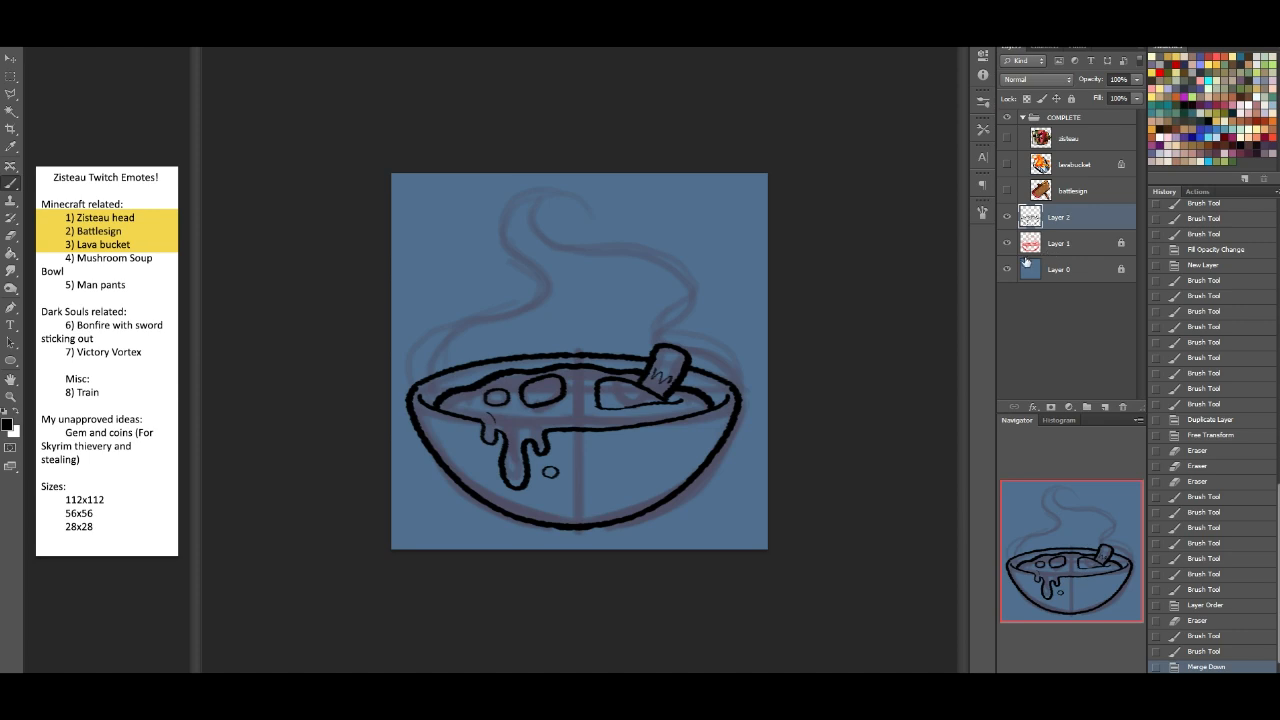
pyautogui.moveTo(1070, 232); pyautogui.dragTo(1105, 407)
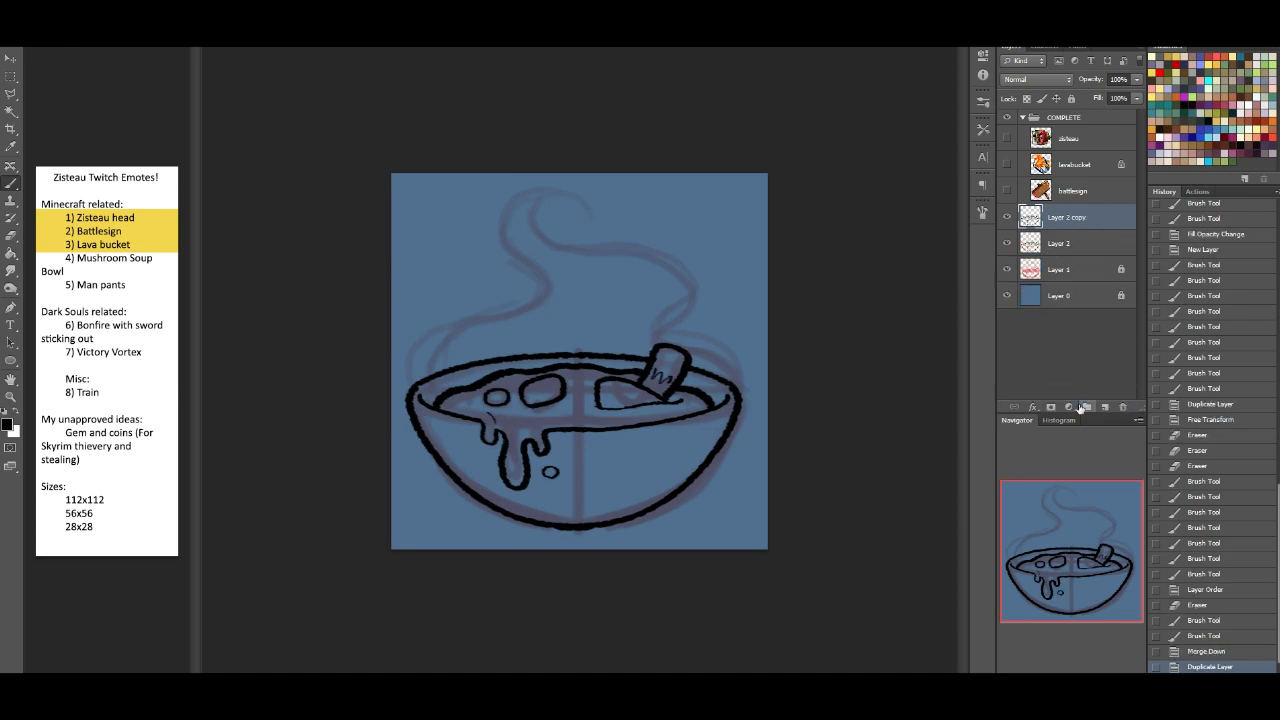
pyautogui.hotkey('ctrl', 'z')
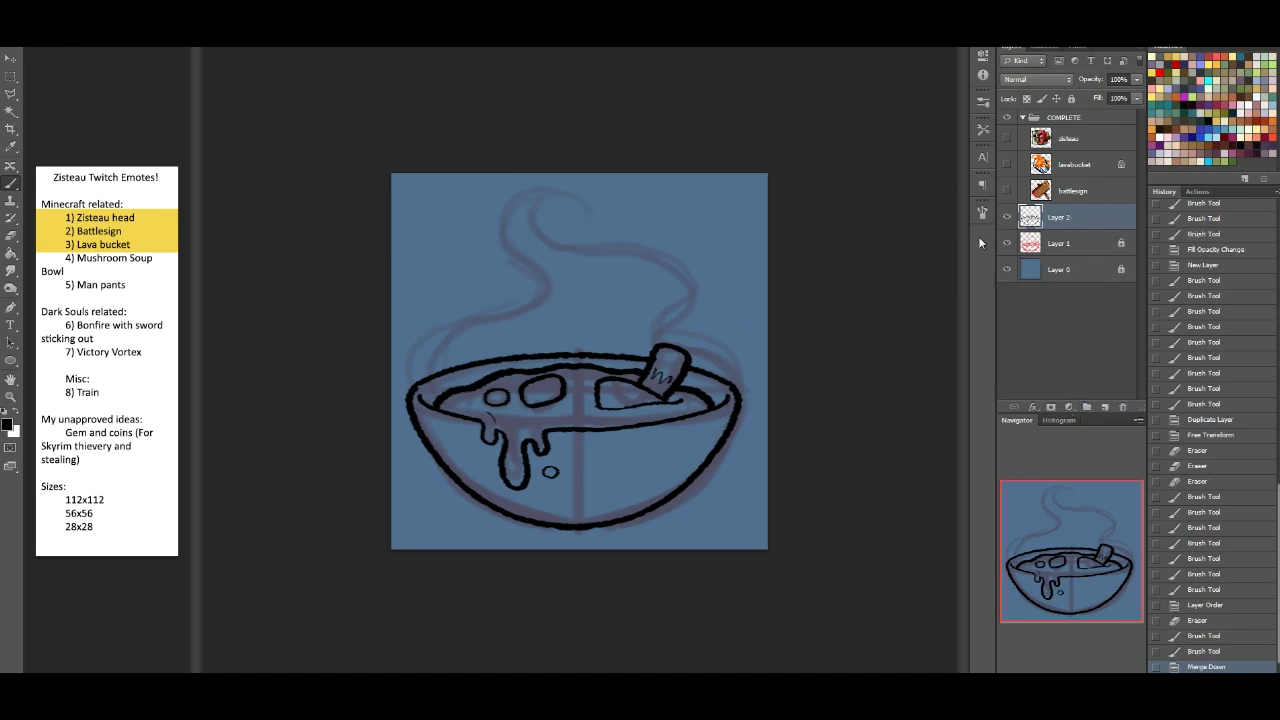
# Step: Tilt the inked bowl counterclockwise, shift it slightly to the right, and enlarge it toward the canvas's upper left
pyautogui.hotkey('ctrl', 't')
pyautogui.moveTo(803, 454); pyautogui.dragTo(808, 416)
pyautogui.moveTo(679, 441); pyautogui.dragTo(698, 445)
pyautogui.press('Return')
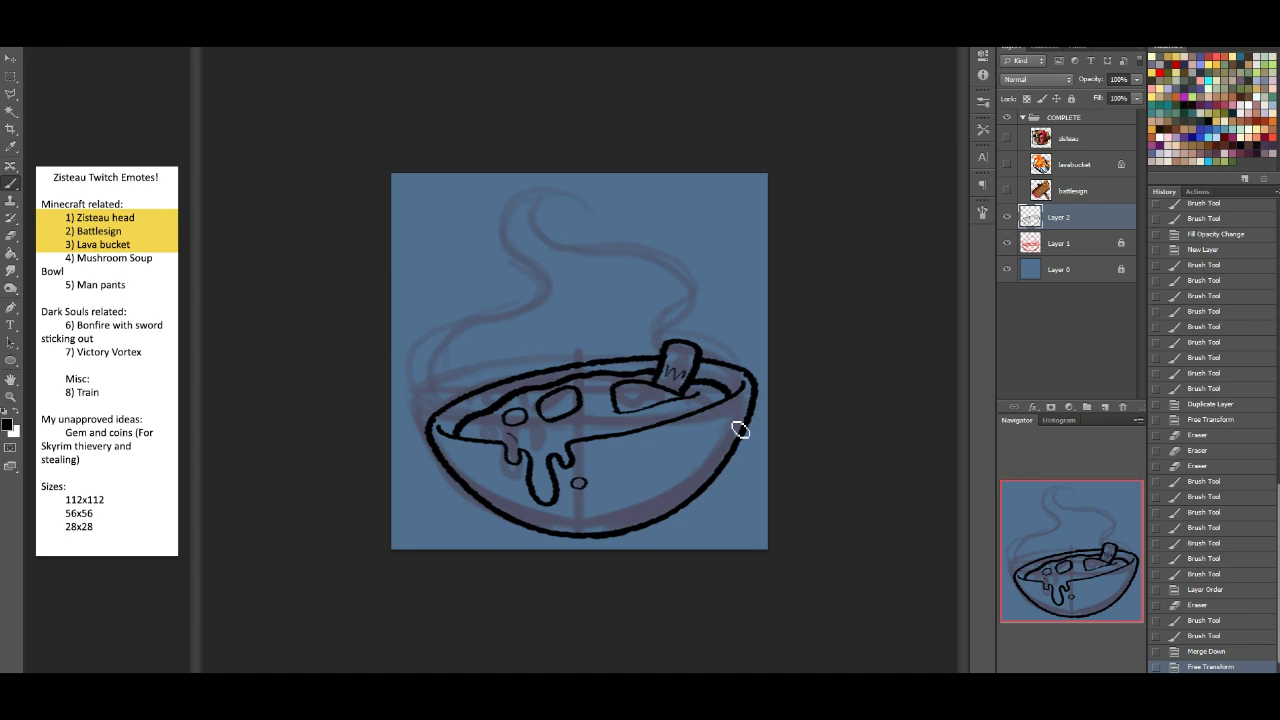
pyautogui.hotkey('ctrl', 't')
pyautogui.moveTo(420, 338); pyautogui.dragTo(400, 322)
pyautogui.press('Return')
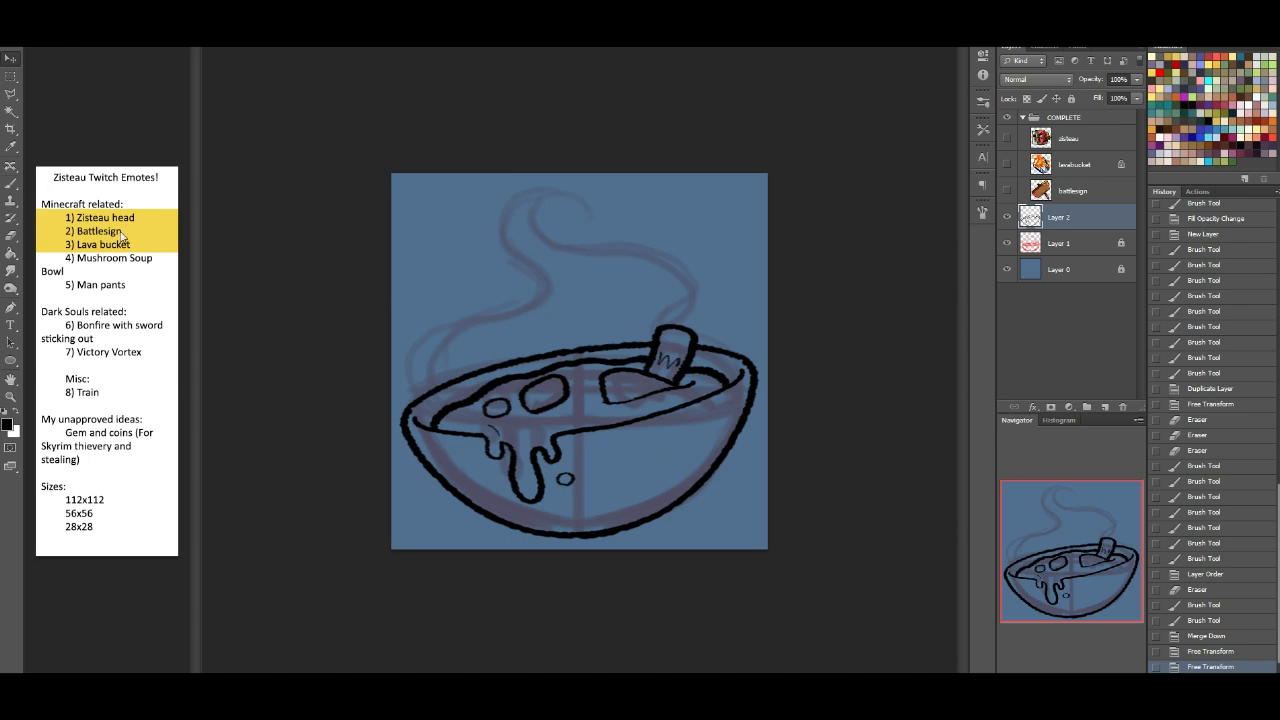
# Step: Create a new layer and paint the steam's left edge in pale lilac, from the bowl's left rim up to the curl
pyautogui.click(11, 183)
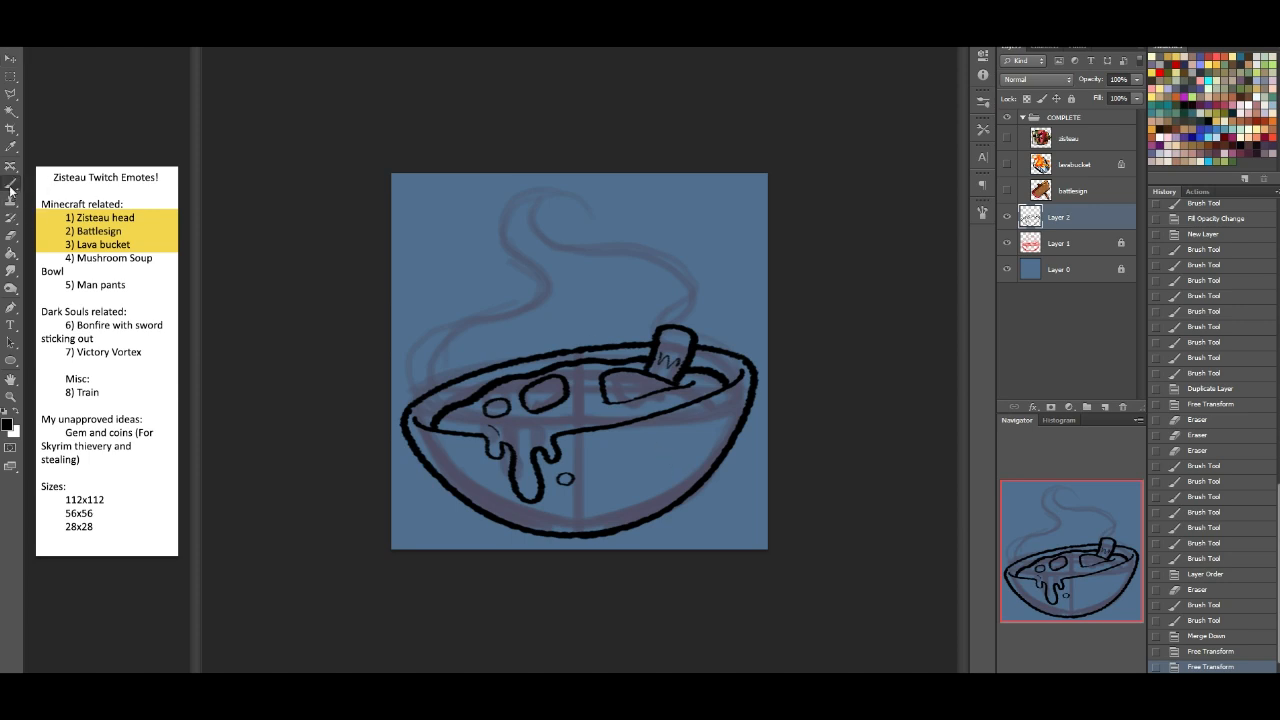
pyautogui.click(1105, 407)
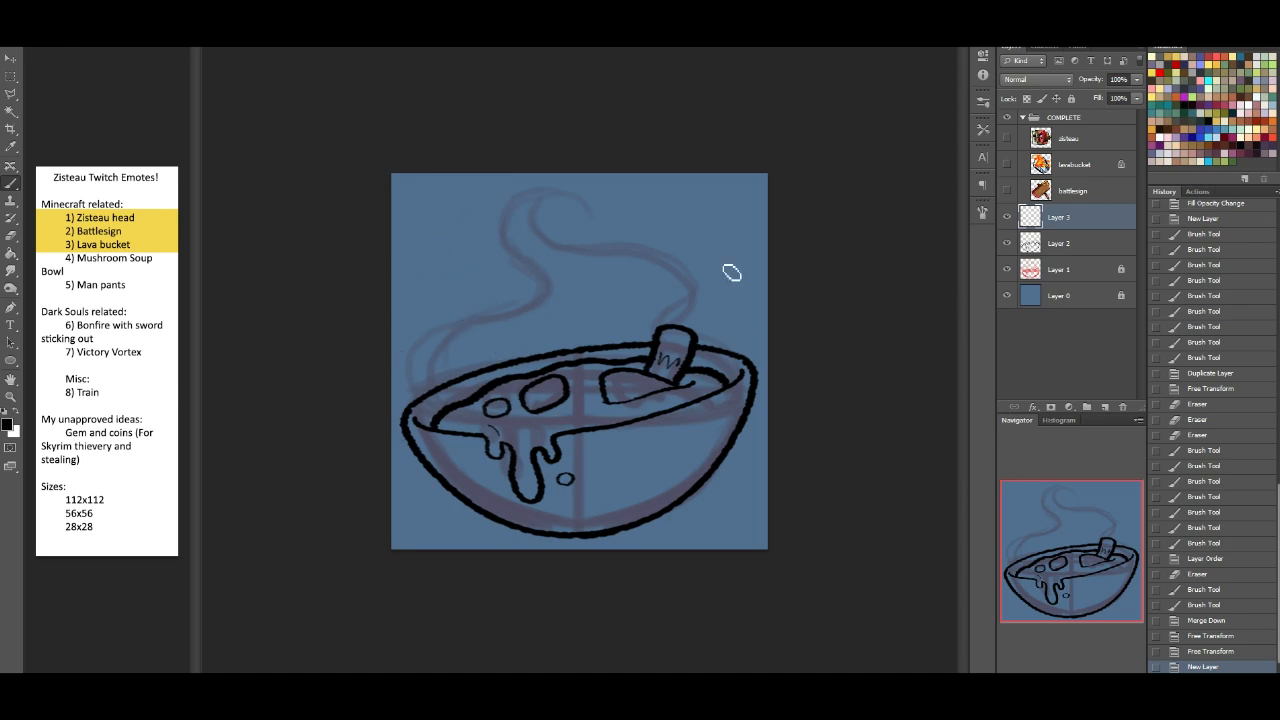
pyautogui.click(1163, 150)
pyautogui.moveTo(422, 420)
pyautogui.mouseDown()
pyautogui.moveTo(423, 354)
pyautogui.moveTo(445, 335)
pyautogui.moveTo(503, 322)
pyautogui.moveTo(539, 294)
pyautogui.moveTo(501, 216)
pyautogui.moveTo(526, 201)
pyautogui.moveTo(575, 233)
pyautogui.mouseUp()
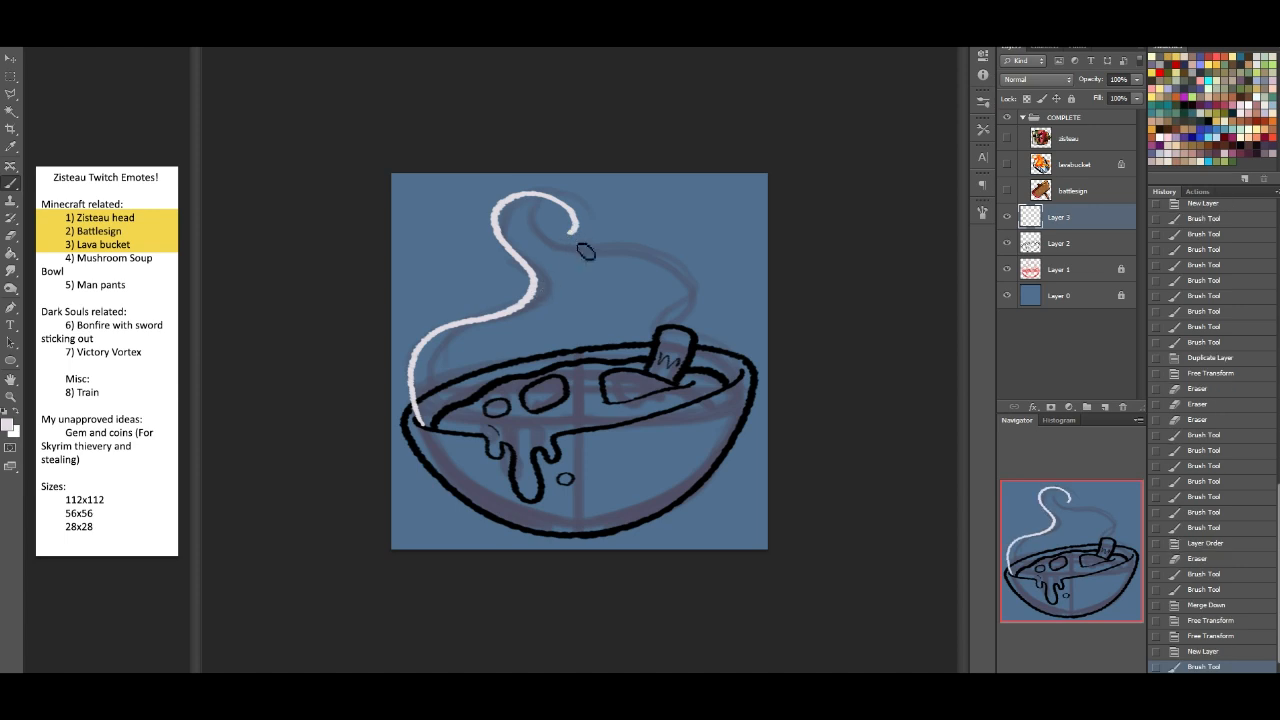
# Step: Repaint the tip of the steam curl with a wider outer arc and erase the excess inner line
pyautogui.moveTo(517, 194)
pyautogui.mouseDown()
pyautogui.moveTo(574, 200)
pyautogui.moveTo(585, 235)
pyautogui.mouseUp()
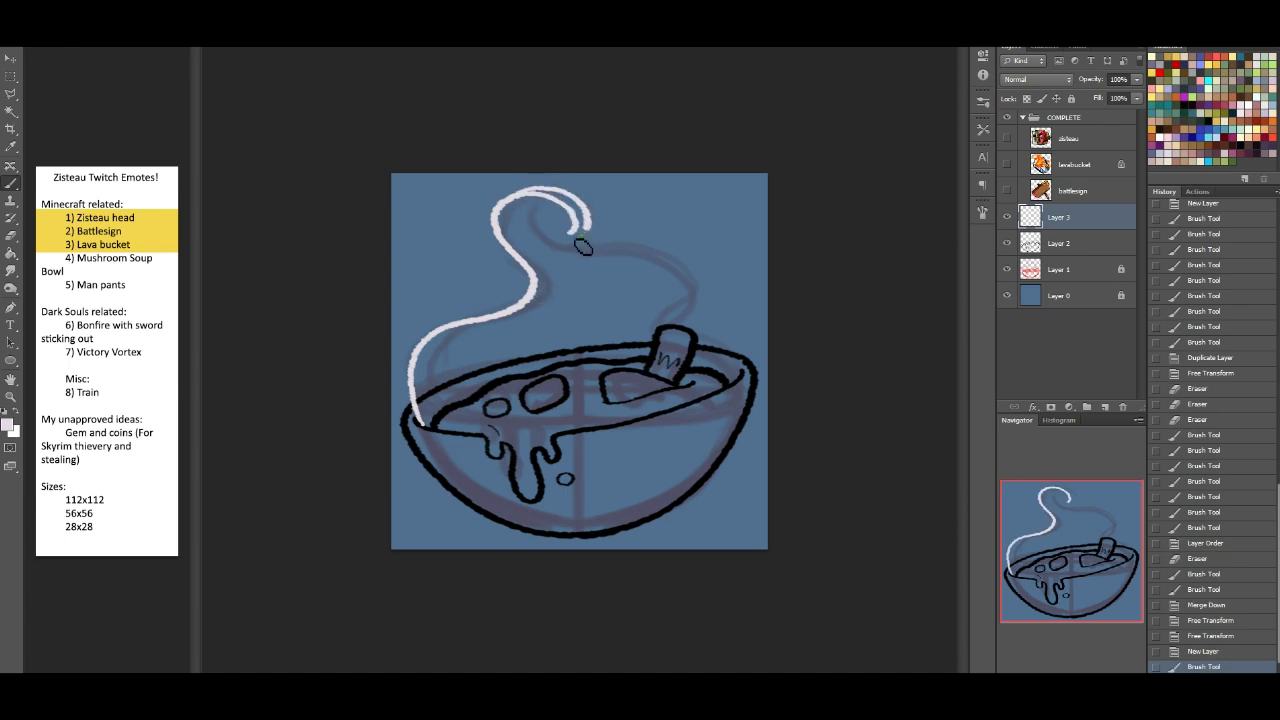
pyautogui.hotkey('ctrl', 'z')
pyautogui.moveTo(526, 199)
pyautogui.mouseDown()
pyautogui.moveTo(565, 200)
pyautogui.moveTo(573, 236)
pyautogui.mouseUp()
pyautogui.click(11, 236)
pyautogui.moveTo(512, 195); pyautogui.dragTo(580, 236)
# Step: Close the steam outline down its right side and along the bowl's front rim, and fill it with the same pale lilac
pyautogui.click(9, 184)
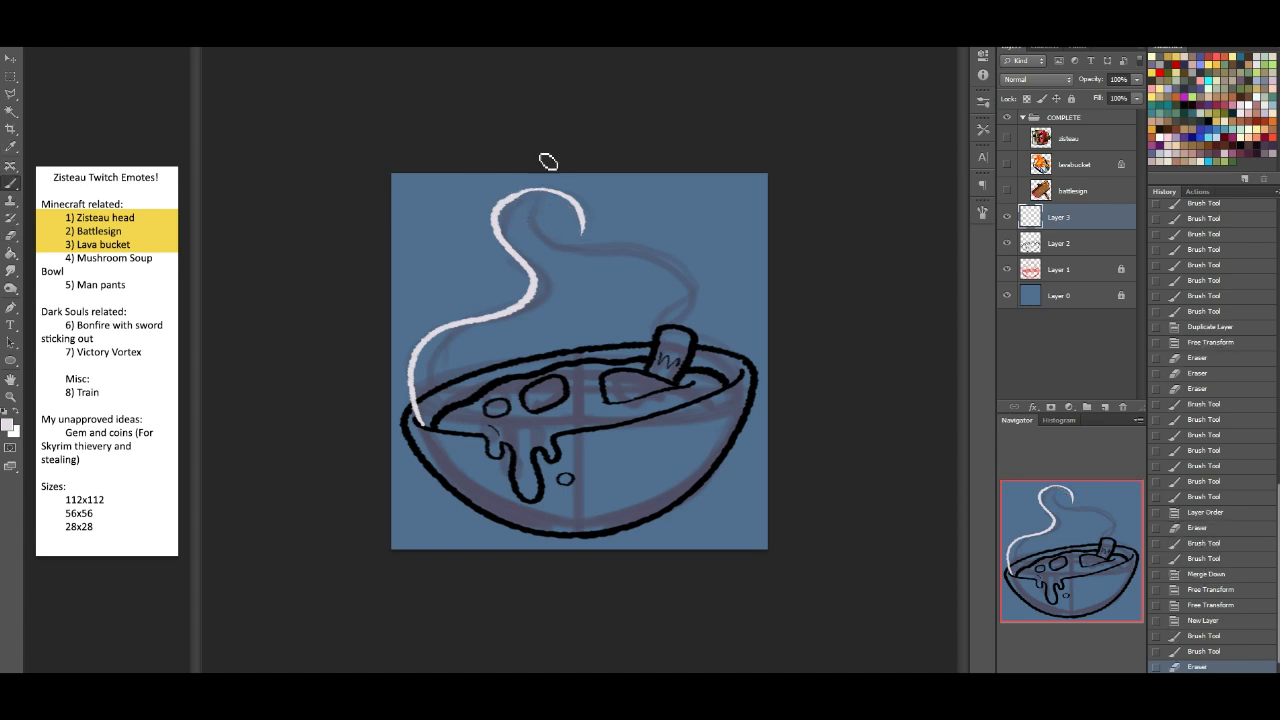
pyautogui.moveTo(520, 200)
pyautogui.mouseDown()
pyautogui.moveTo(558, 217)
pyautogui.moveTo(545, 241)
pyautogui.moveTo(569, 255)
pyautogui.moveTo(626, 251)
pyautogui.moveTo(677, 268)
pyautogui.moveTo(713, 304)
pyautogui.moveTo(738, 376)
pyautogui.mouseUp()
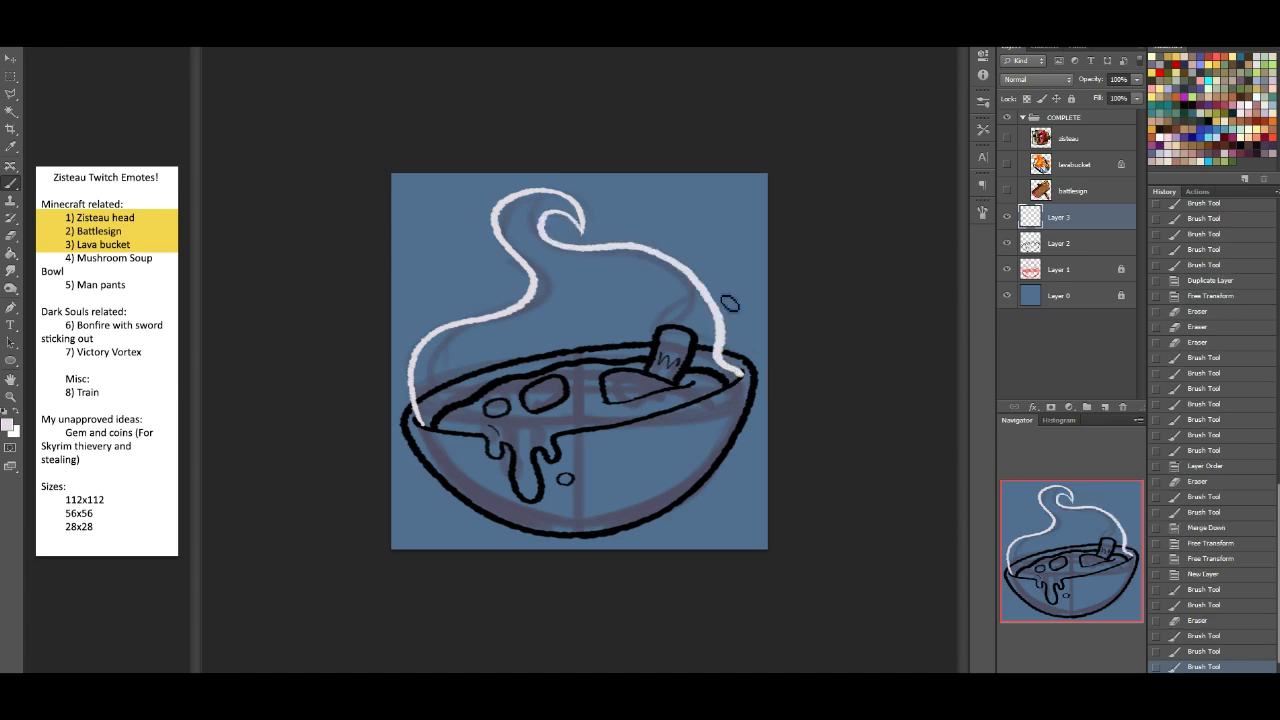
pyautogui.moveTo(437, 434)
pyautogui.mouseDown()
pyautogui.moveTo(565, 441)
pyautogui.moveTo(741, 379)
pyautogui.mouseUp()
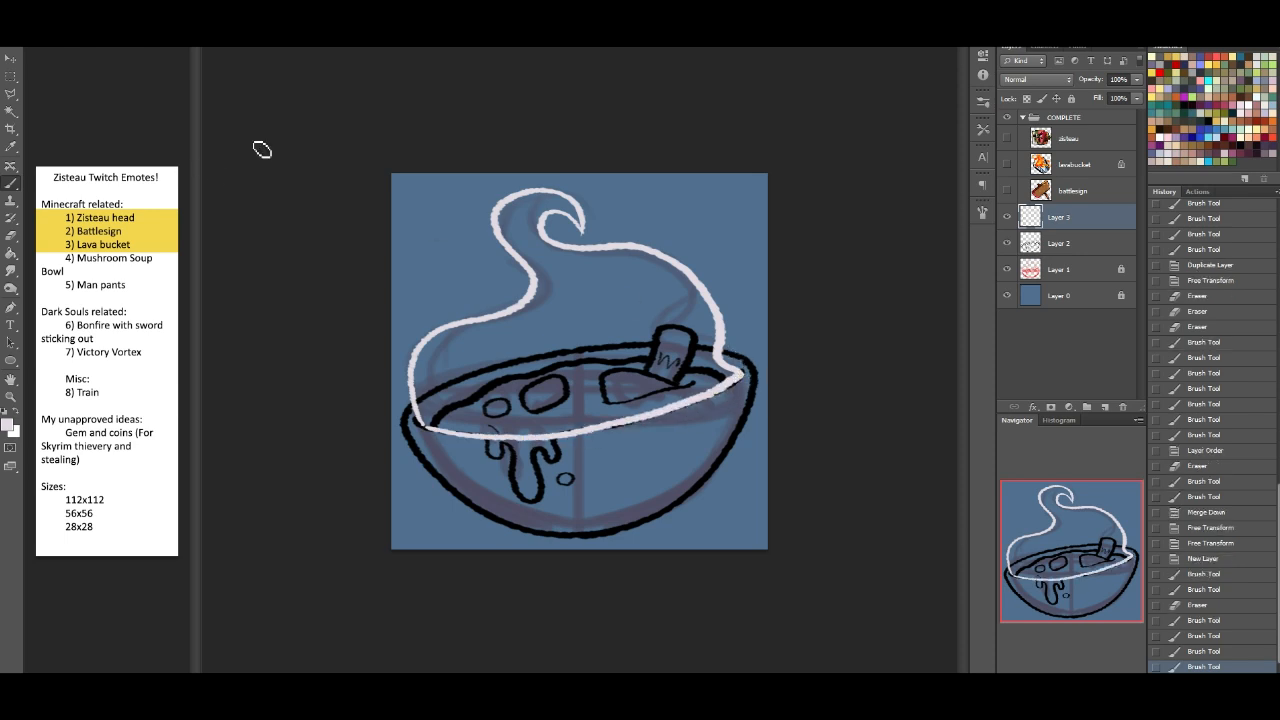
pyautogui.click(11, 253)
pyautogui.click(617, 290)
pyautogui.click(658, 287)
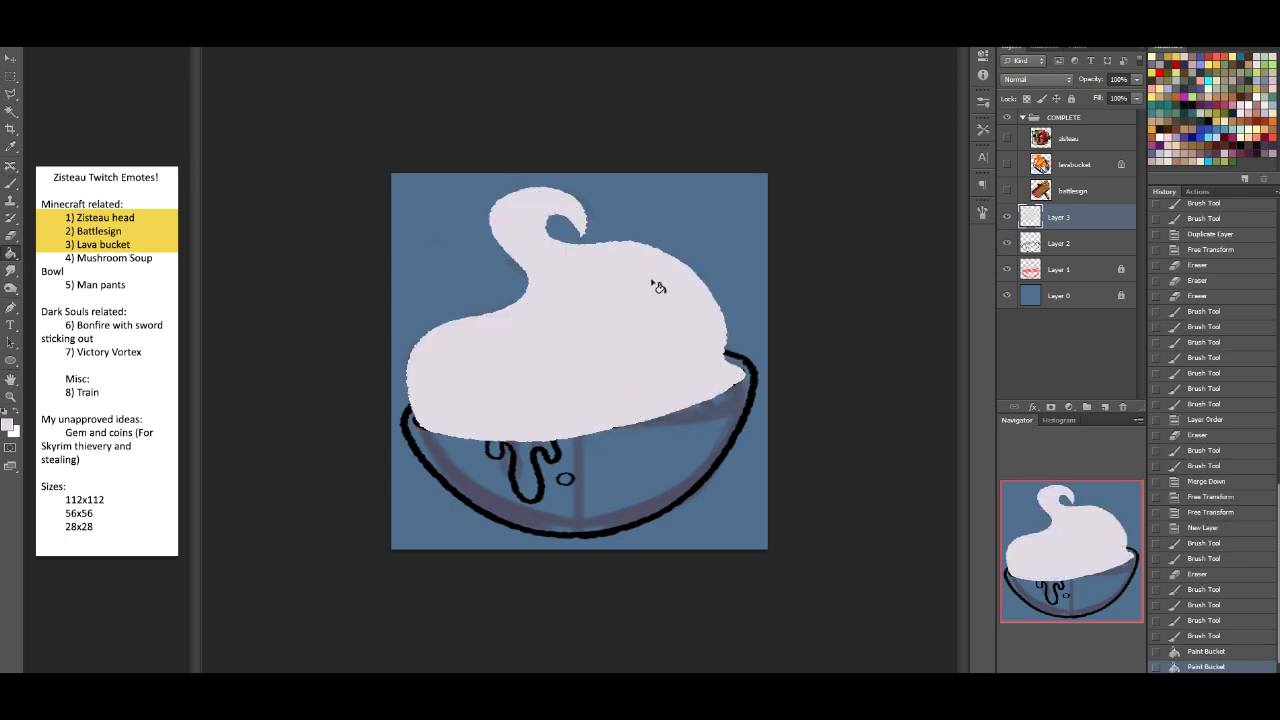
# Step: Erase inside the steam curl to clean and round its hollow and sharpen the tip
pyautogui.click(11, 235)
pyautogui.moveTo(547, 213)
pyautogui.mouseDown()
pyautogui.moveTo(565, 235)
pyautogui.moveTo(575, 215)
pyautogui.moveTo(585, 225)
pyautogui.moveTo(634, 207)
pyautogui.mouseUp()
pyautogui.hotkey('ctrl', 'z')
pyautogui.moveTo(548, 207); pyautogui.dragTo(588, 218)
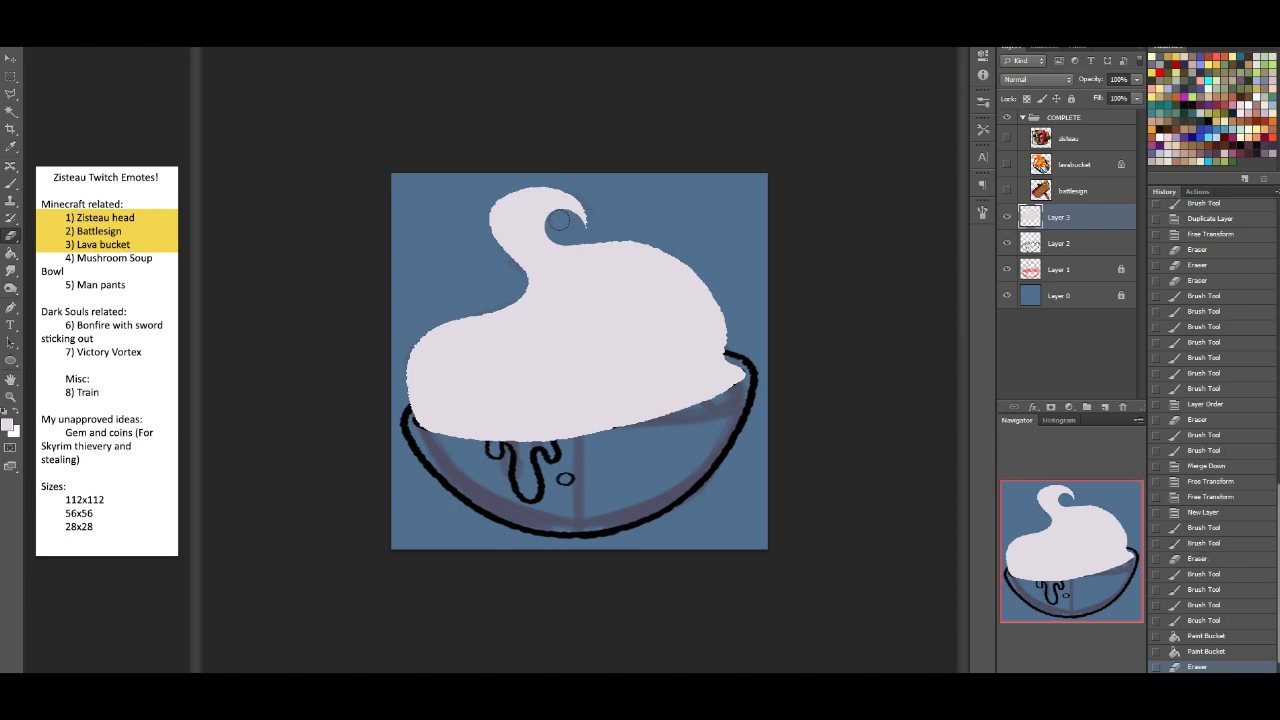
pyautogui.click(566, 221)
# Step: Paint a round lilac dot on each side of the steam and lower Layer 3's fill to 31%
pyautogui.click(11, 183)
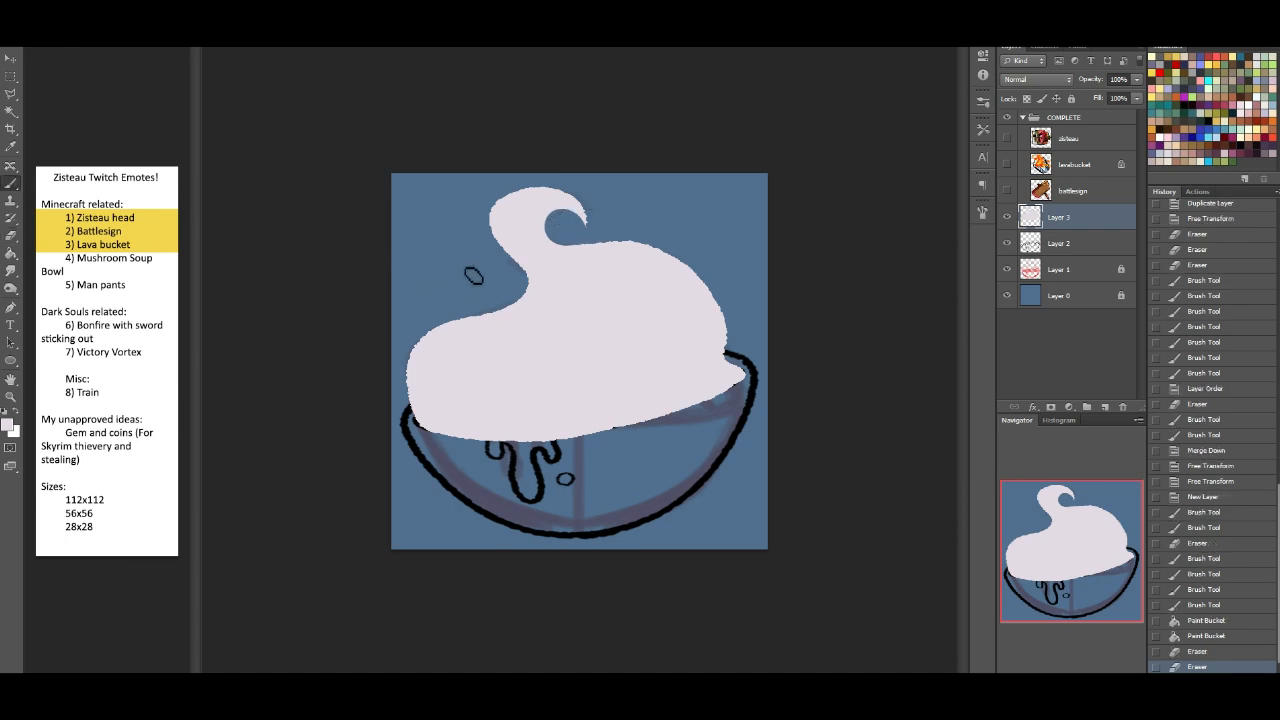
pyautogui.moveTo(463, 271)
pyautogui.mouseDown()
pyautogui.moveTo(479, 270)
pyautogui.moveTo(470, 280)
pyautogui.mouseUp()
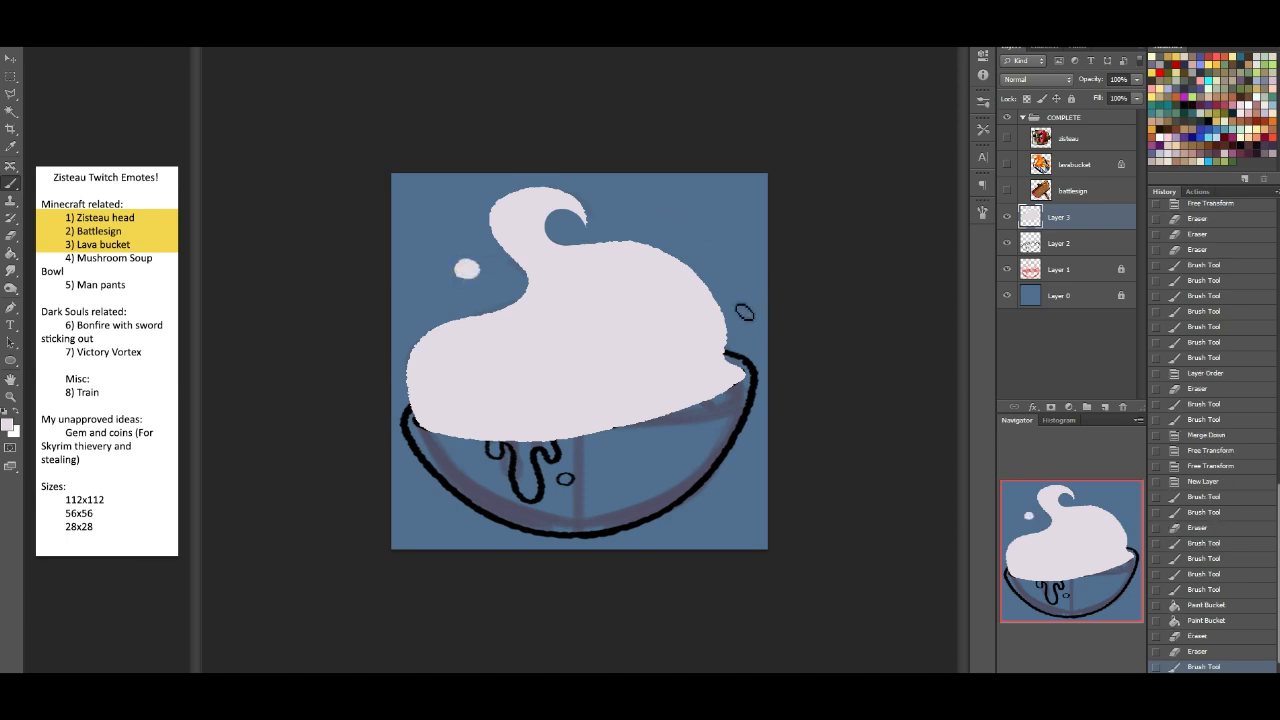
pyautogui.moveTo(731, 261); pyautogui.dragTo(731, 262)
pyautogui.click(1136, 98)
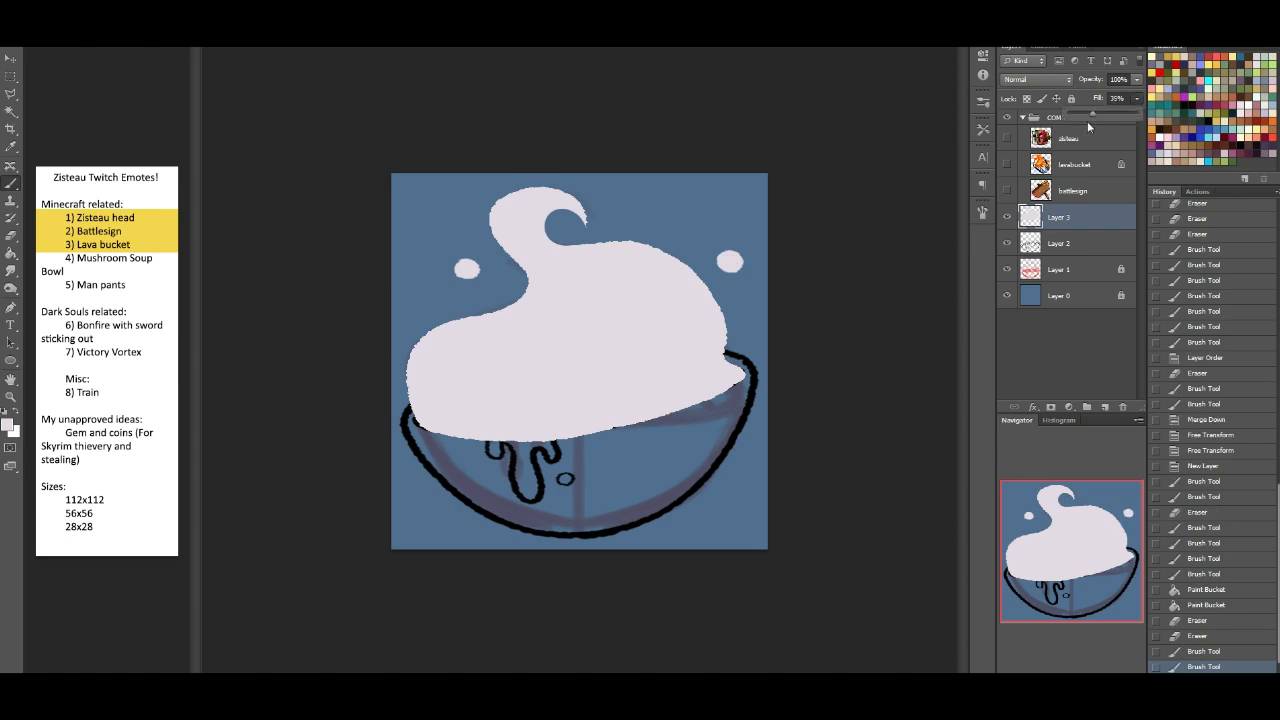
pyautogui.moveTo(1095, 118); pyautogui.dragTo(1087, 111)
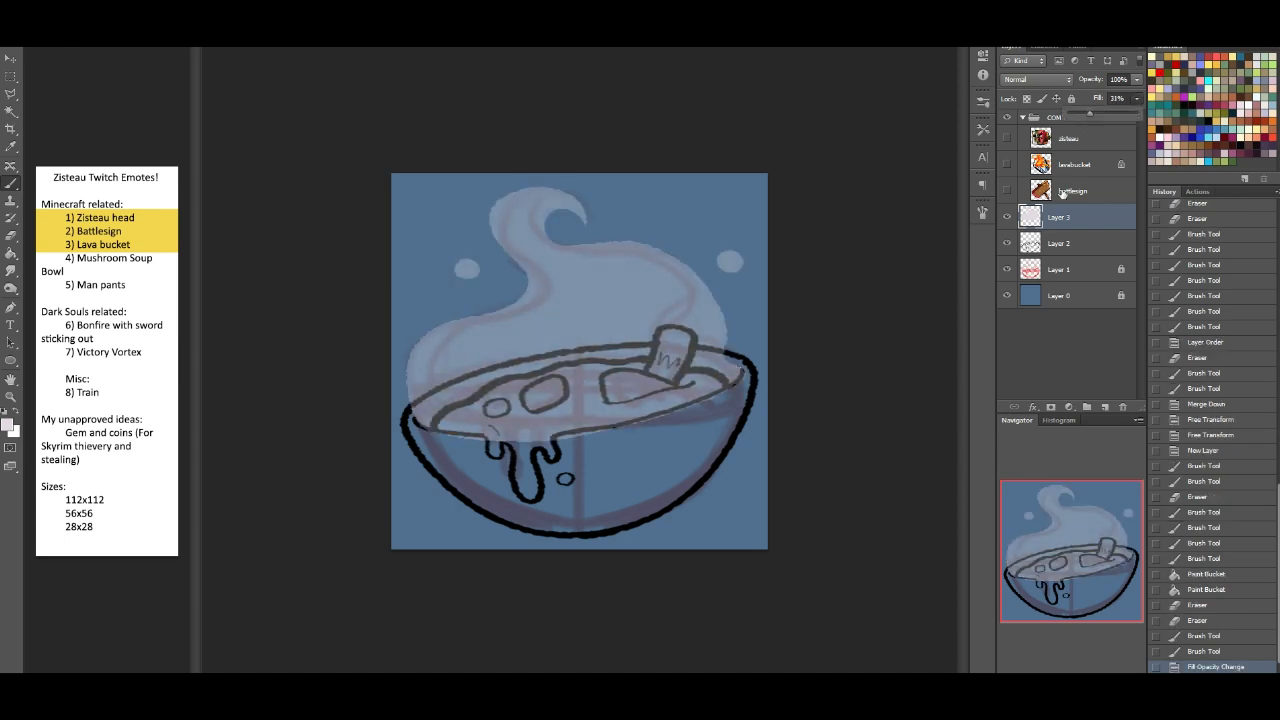
# Step: Unlock and delete Layer 1 with the red sketch
pyautogui.click(1071, 98)
pyautogui.click(1059, 268)
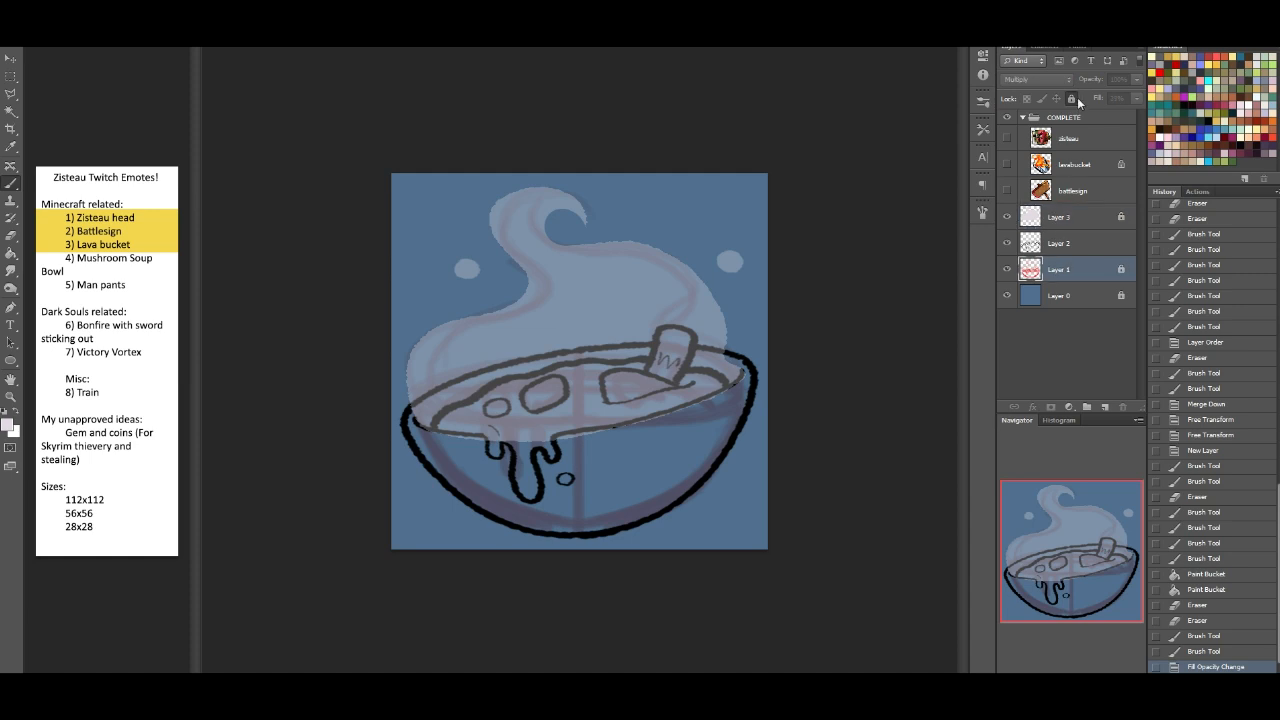
pyautogui.moveTo(1065, 272); pyautogui.dragTo(1122, 407)
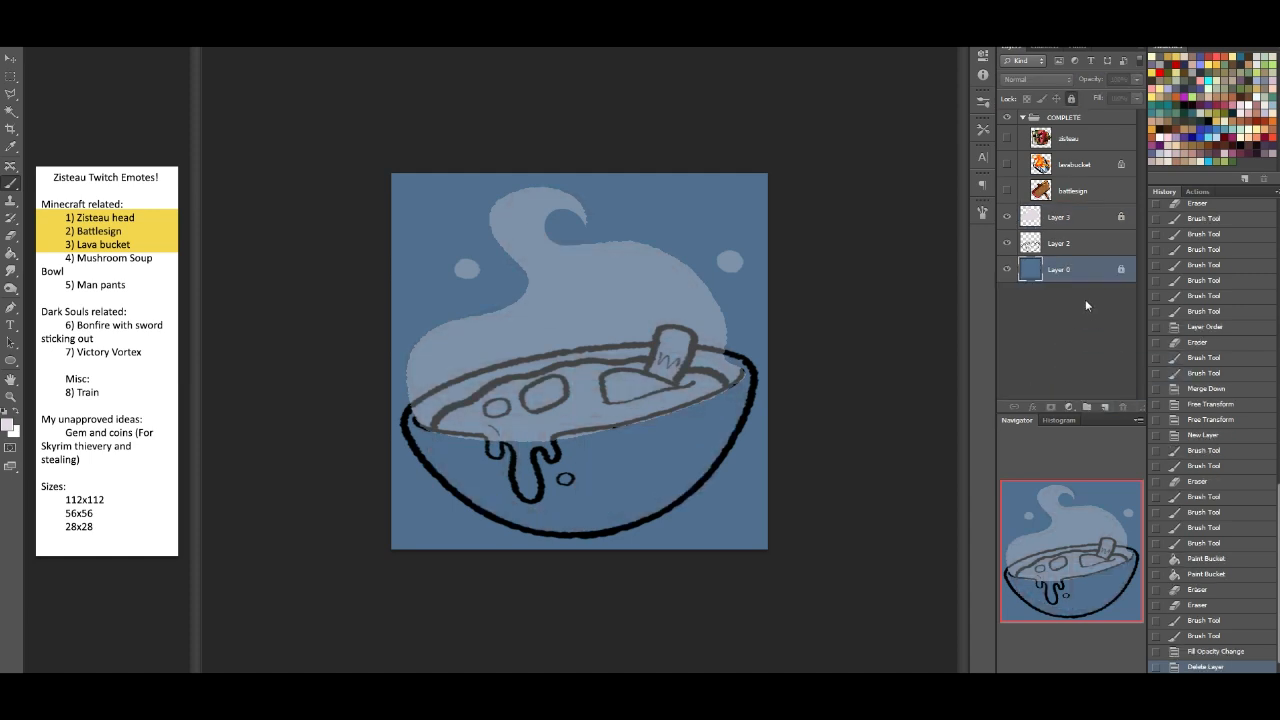
# Step: Unlock Layer 3 and erase the steam overlapping the bowl's front rim line on both sides of the drips
pyautogui.click(1064, 212)
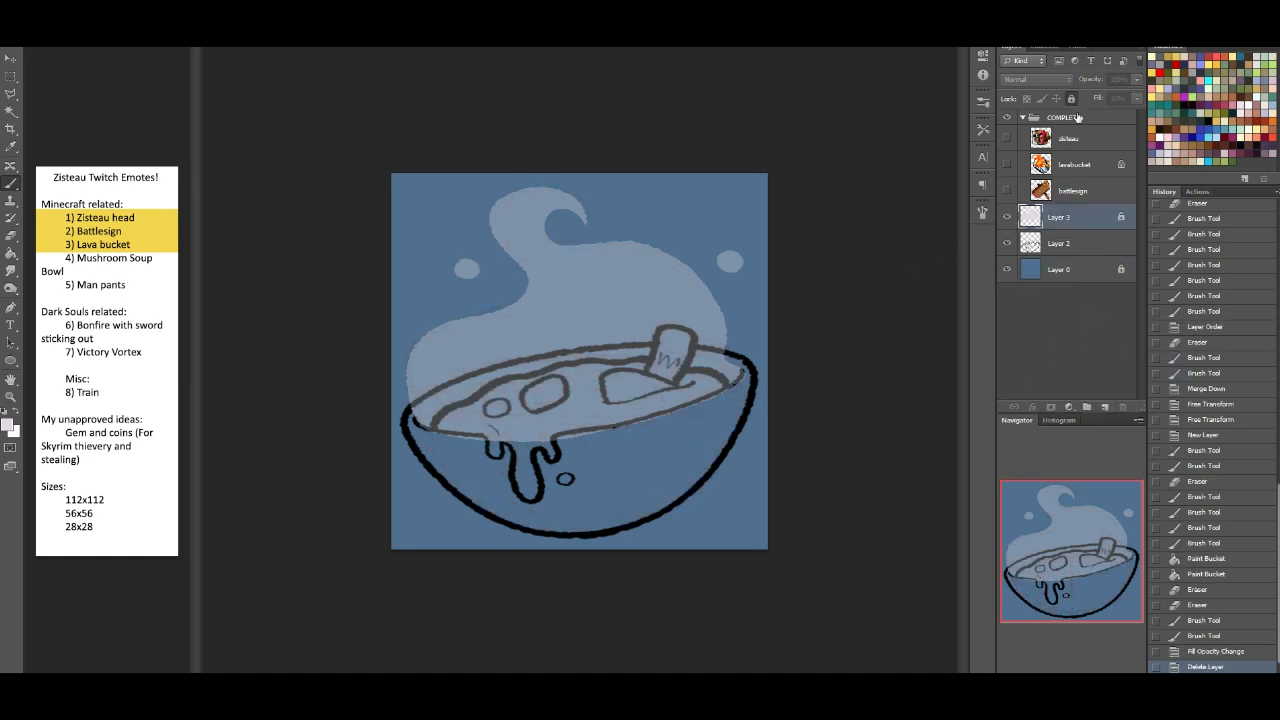
pyautogui.click(10, 238)
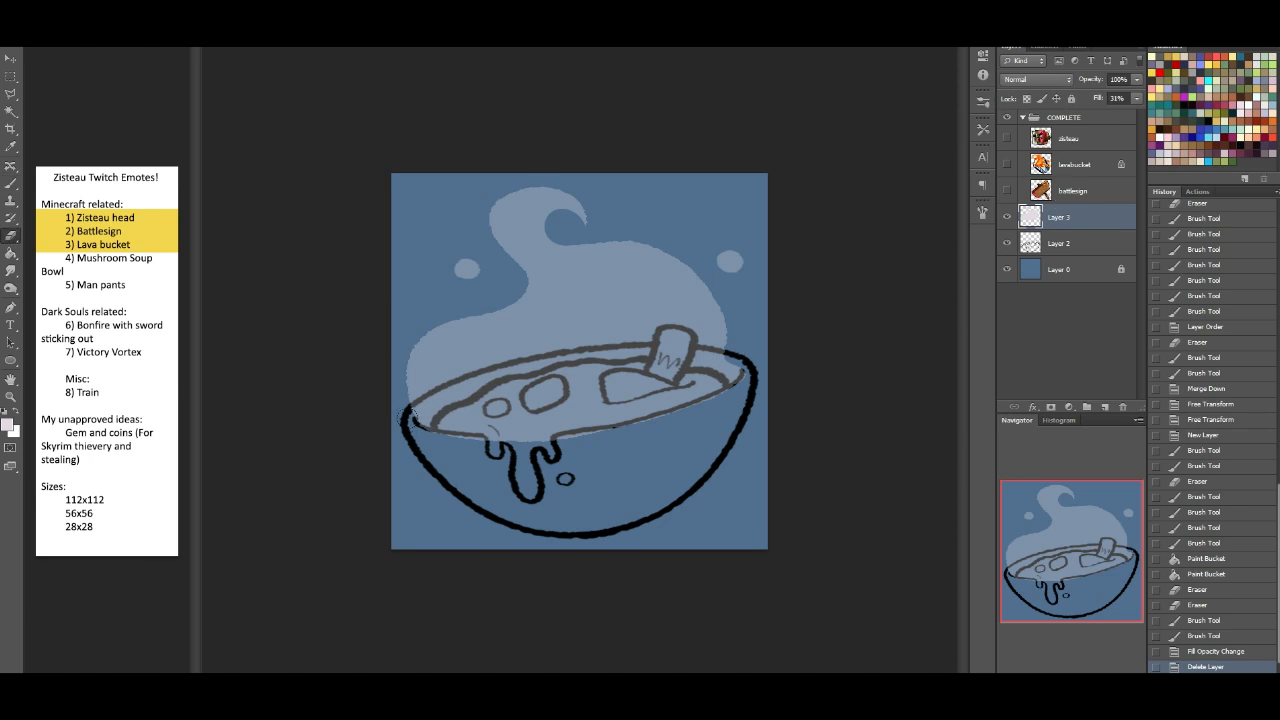
pyautogui.moveTo(492, 431); pyautogui.dragTo(476, 425)
pyautogui.click(468, 428)
pyautogui.click(487, 432)
pyautogui.moveTo(541, 427); pyautogui.dragTo(655, 403)
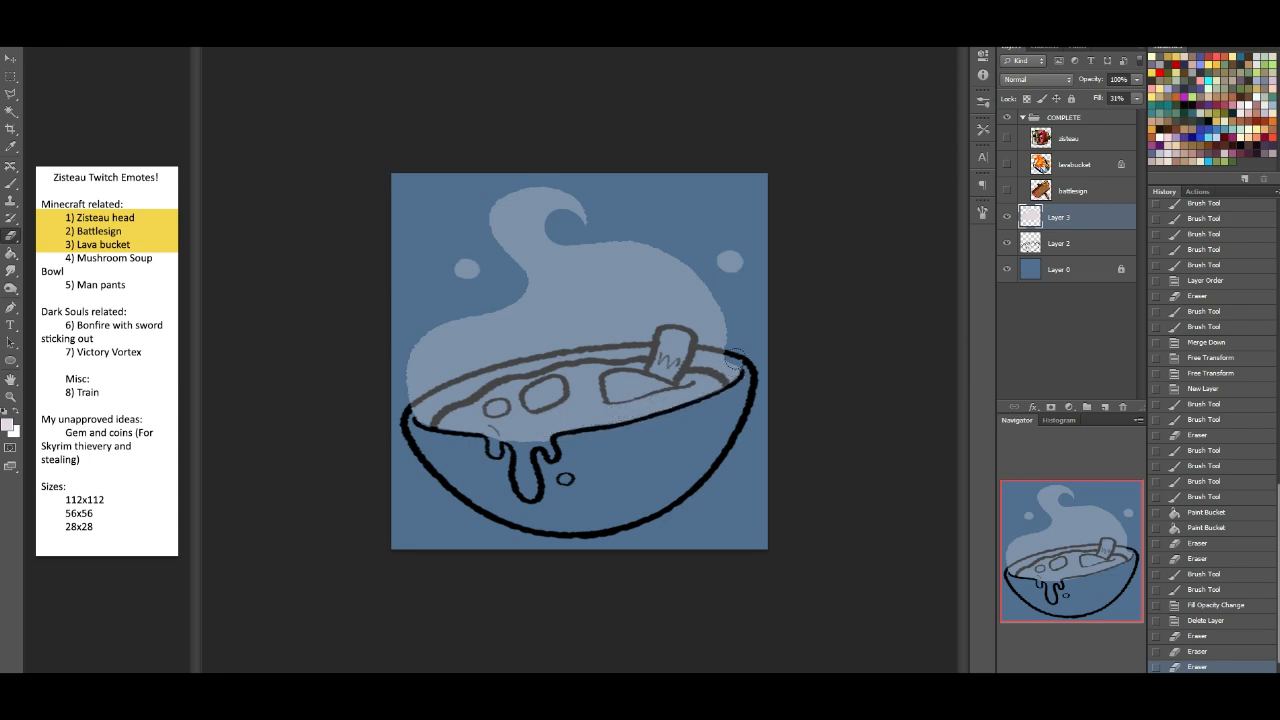
# Step: Switch to the reference image document, bring the Minecraft crafting recipe into view, and sample the wooden bowl's brown for the brush
pyautogui.click(10, 183)
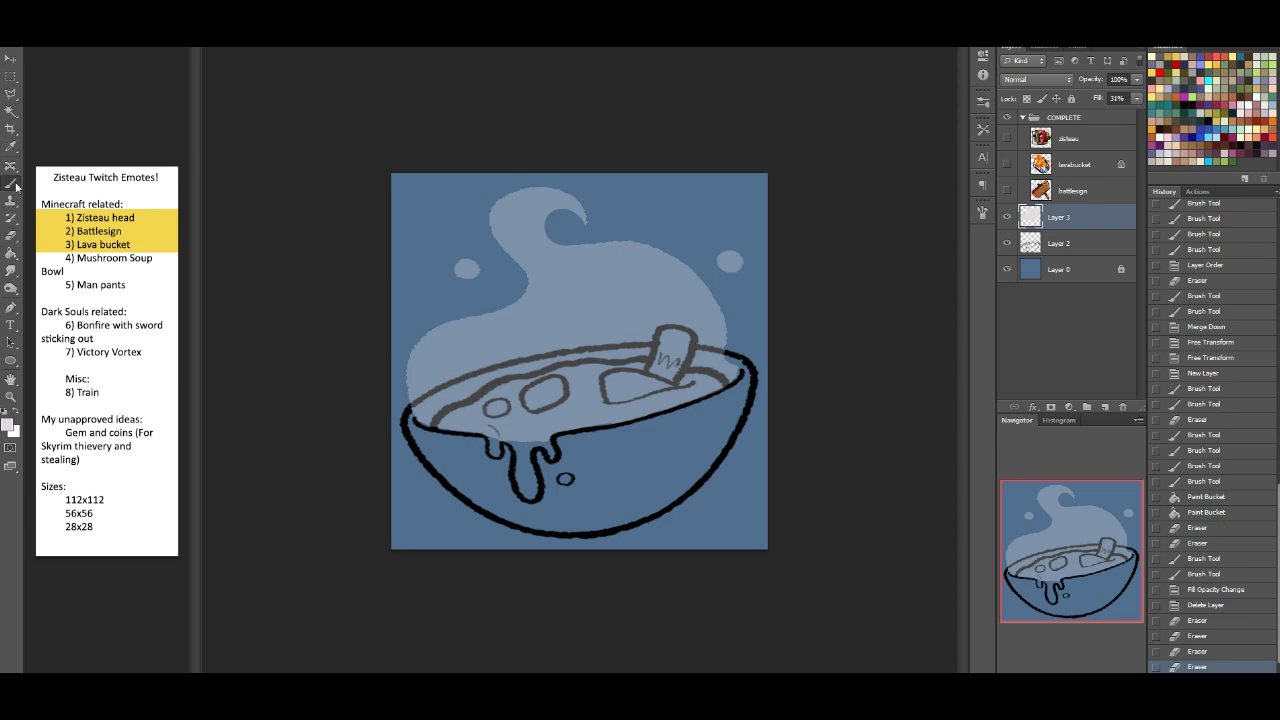
pyautogui.click(1075, 243)
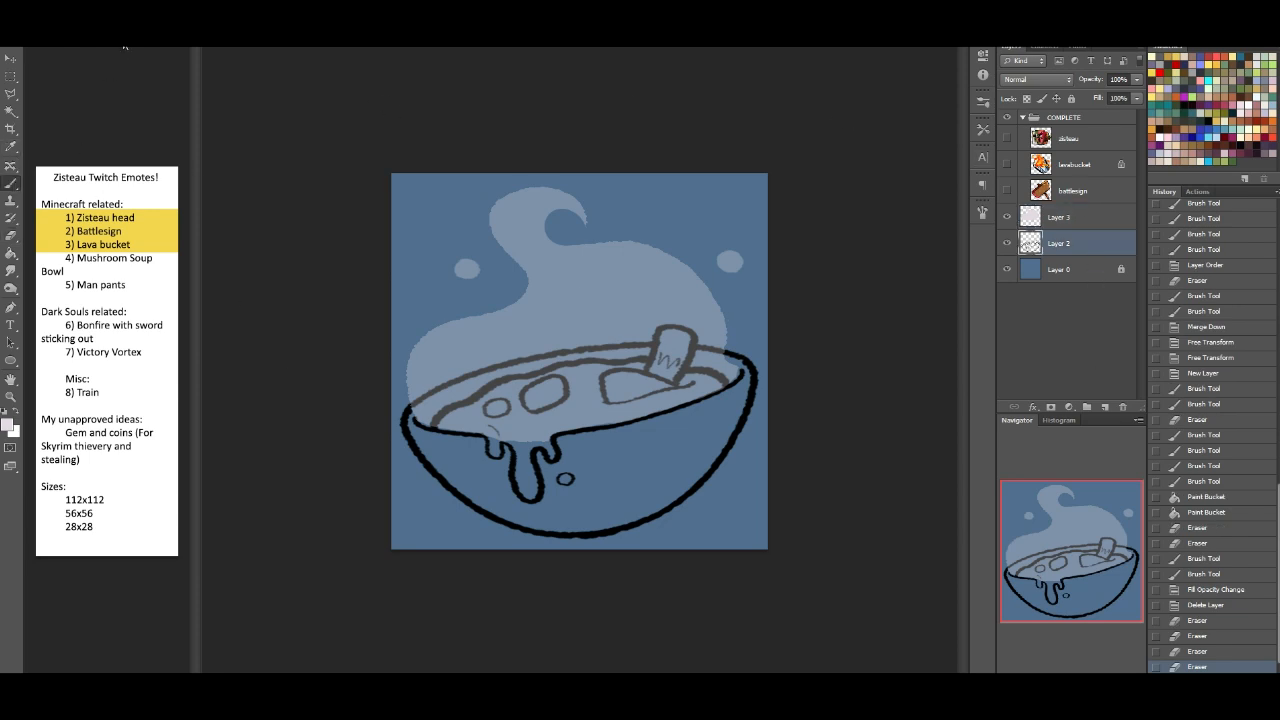
pyautogui.click(194, 44)
pyautogui.click(249, 59)
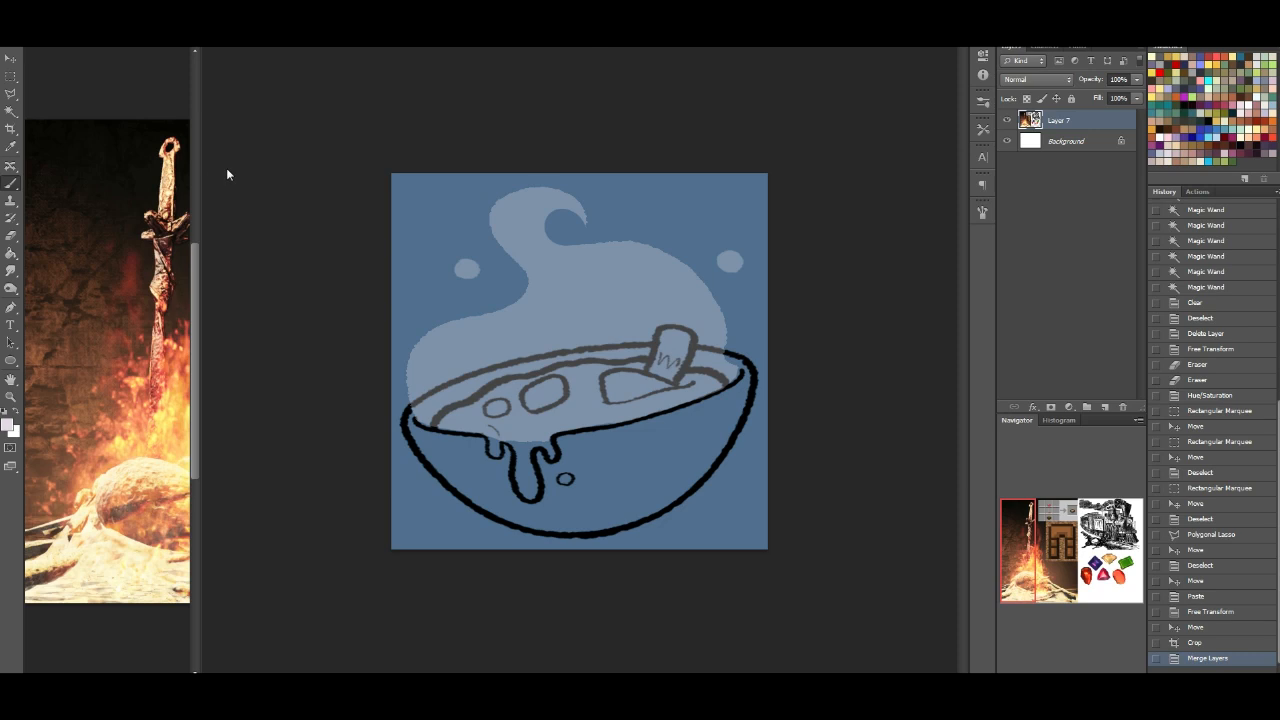
pyautogui.moveTo(1034, 505); pyautogui.dragTo(1076, 505)
pyautogui.click(11, 252)
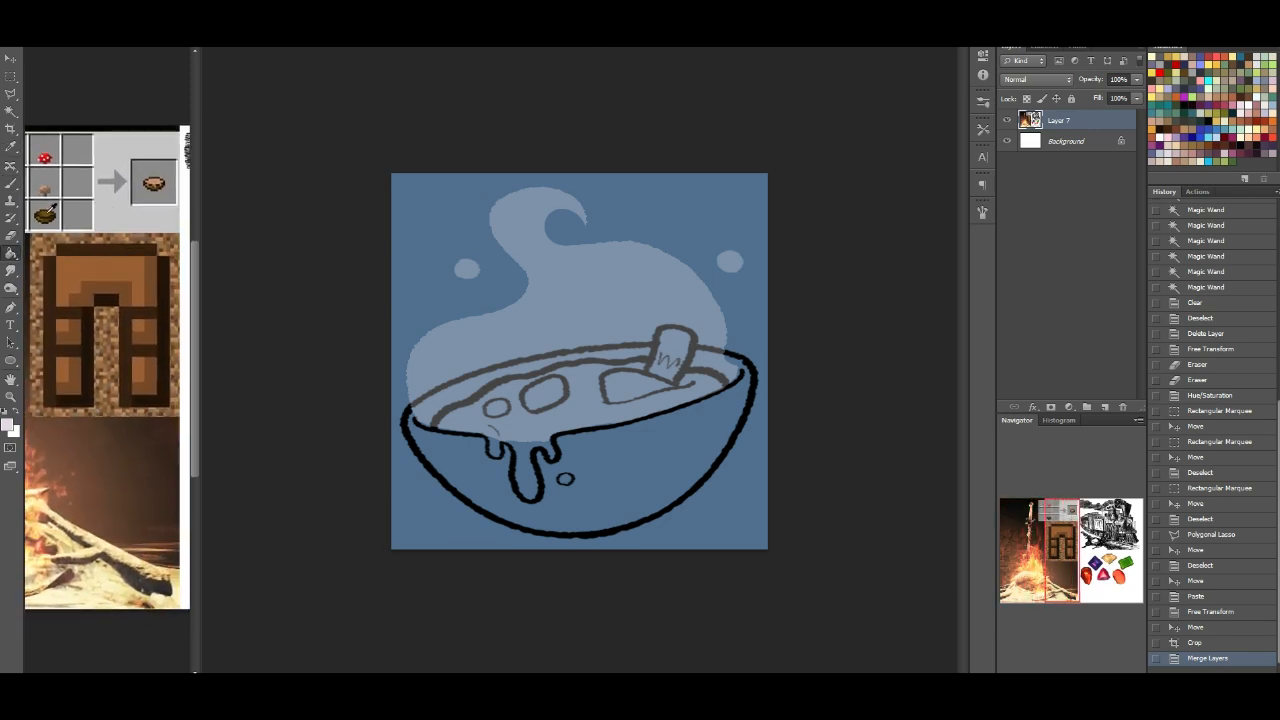
pyautogui.keyDown('alt'); pyautogui.click(49, 212); pyautogui.keyUp('alt')
pyautogui.click(11, 183)
pyautogui.click(800, 361)
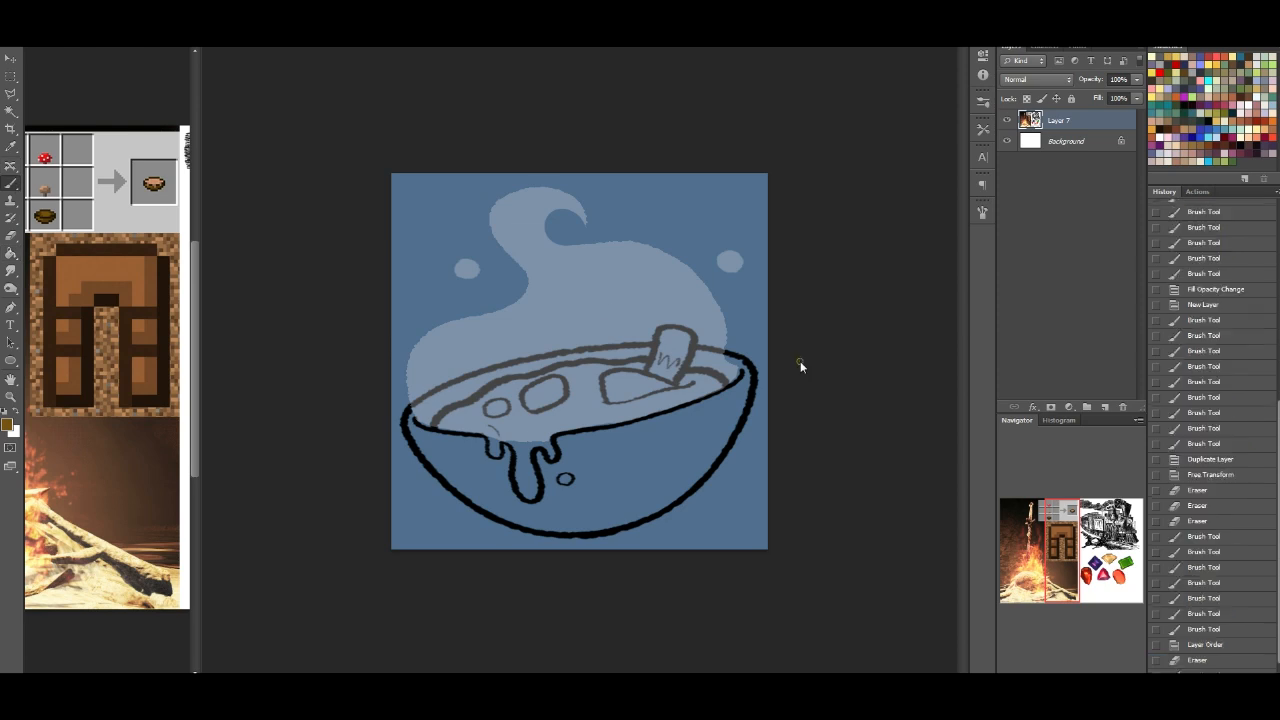
# Step: Add a new layer directly above Layer 0, then select the bowl's interior areas from the Layer 2 line art and expand the selection twice
pyautogui.click(1066, 270)
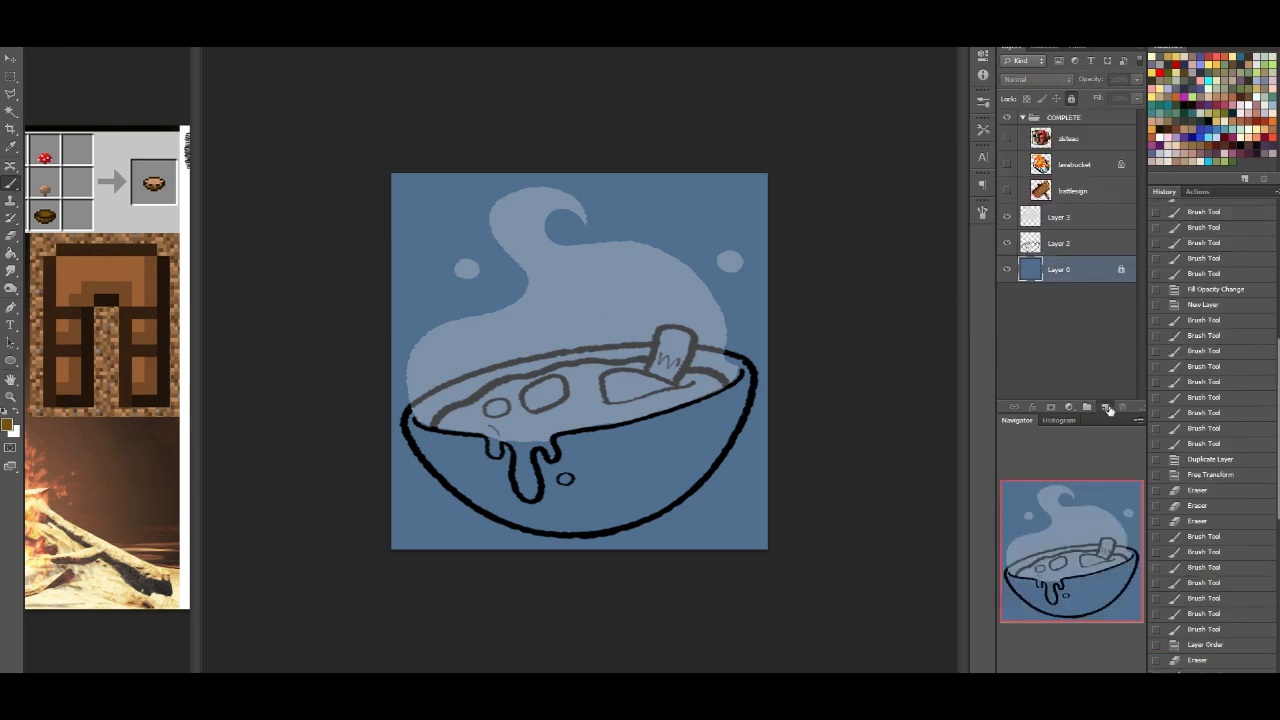
pyautogui.click(1104, 407)
pyautogui.click(11, 109)
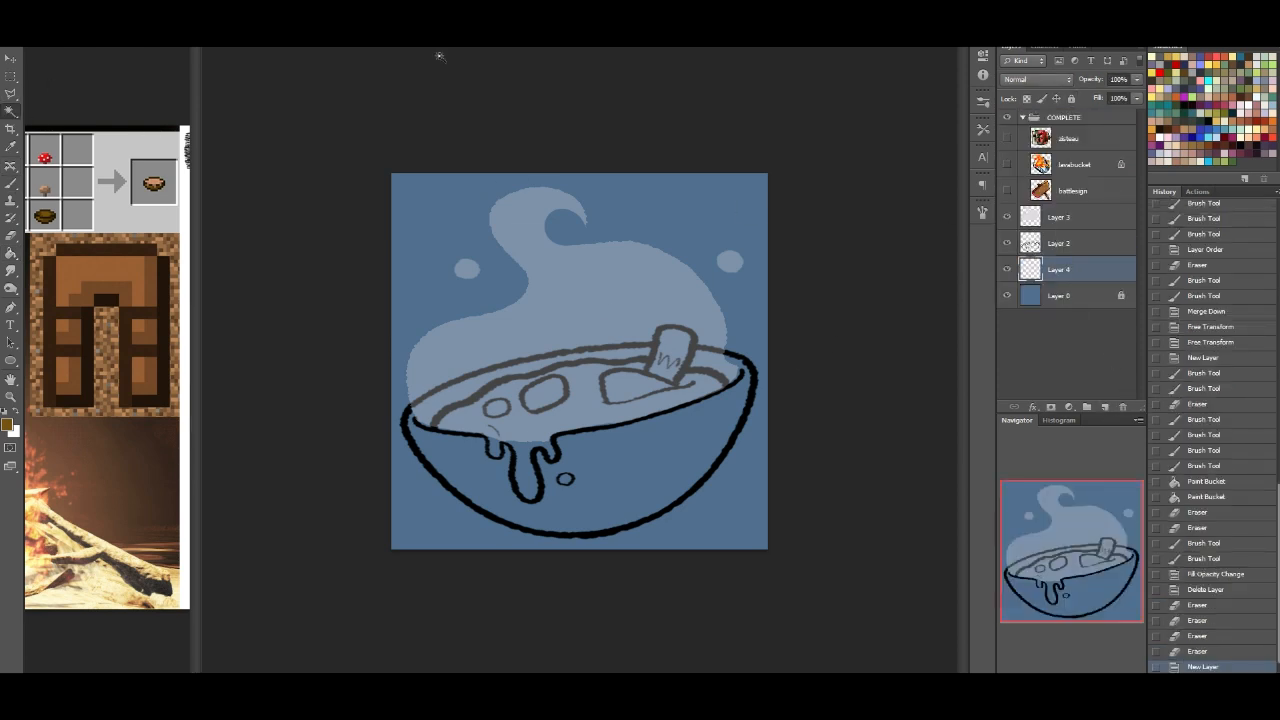
pyautogui.click(1073, 244)
pyautogui.click(447, 414)
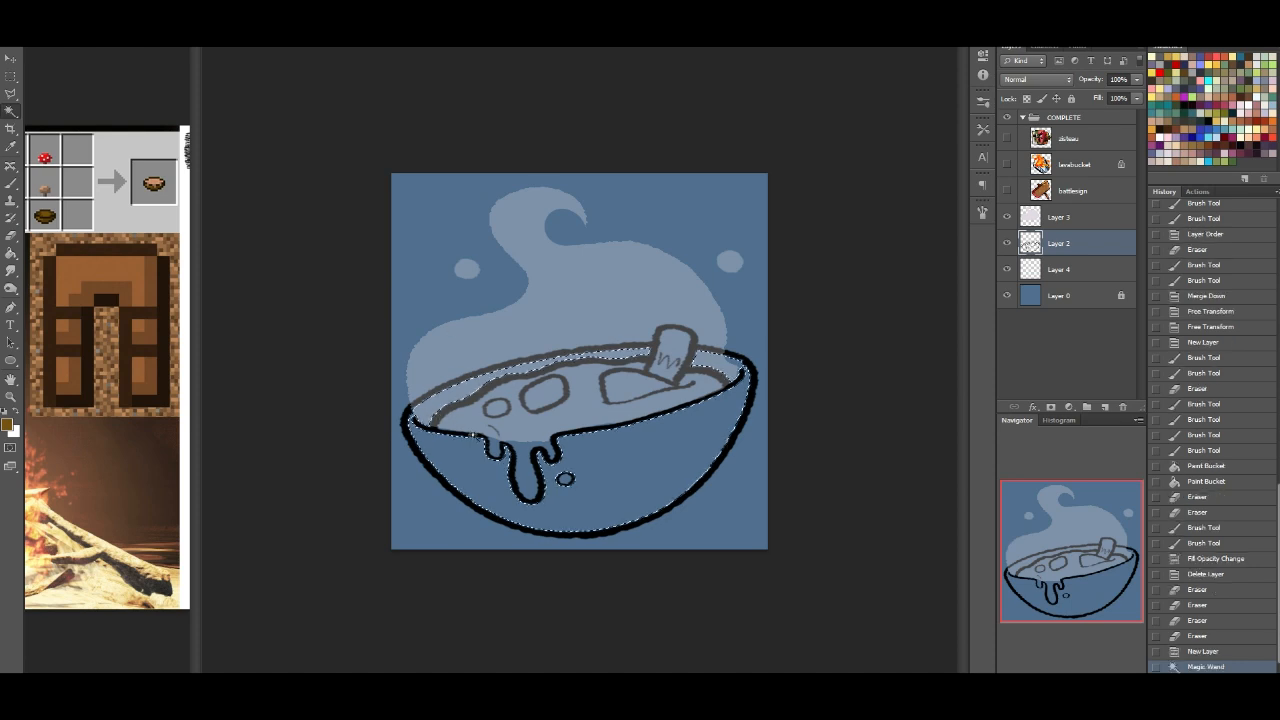
pyautogui.press('F2')
pyautogui.press('F2')
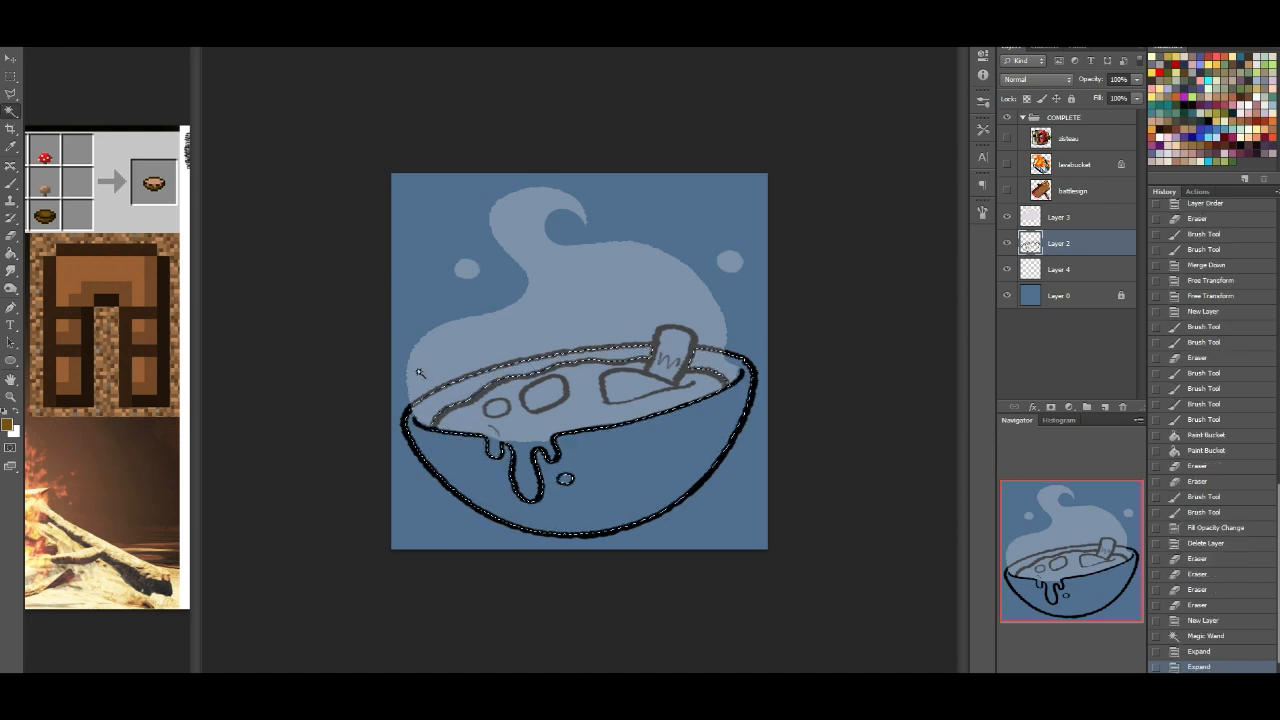
# Step: Fill the selected bowl area with the sampled brown on Layer 4, beneath the line art
pyautogui.click(11, 253)
pyautogui.click(1088, 270)
pyautogui.click(688, 441)
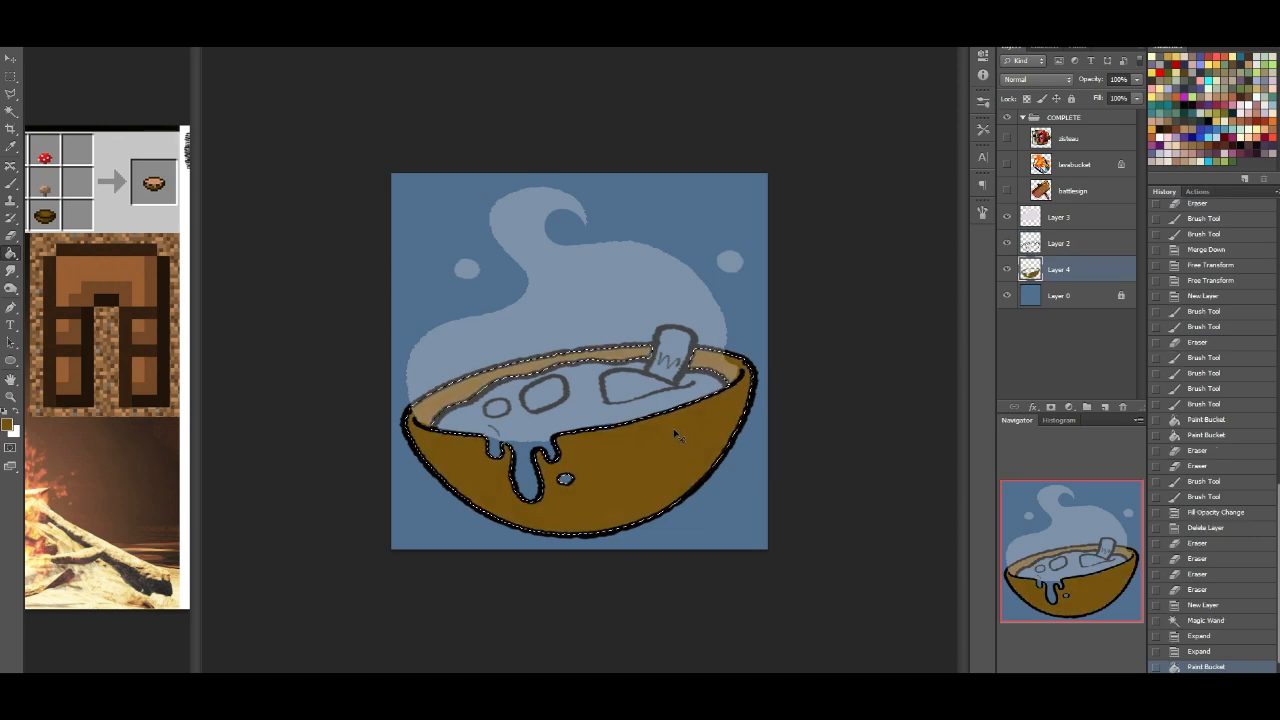
# Step: Hide the steam on Layer 3 and brush darker brown shading along the bowl's inner rim wall, including beside the mushroom stem
pyautogui.click(9, 185)
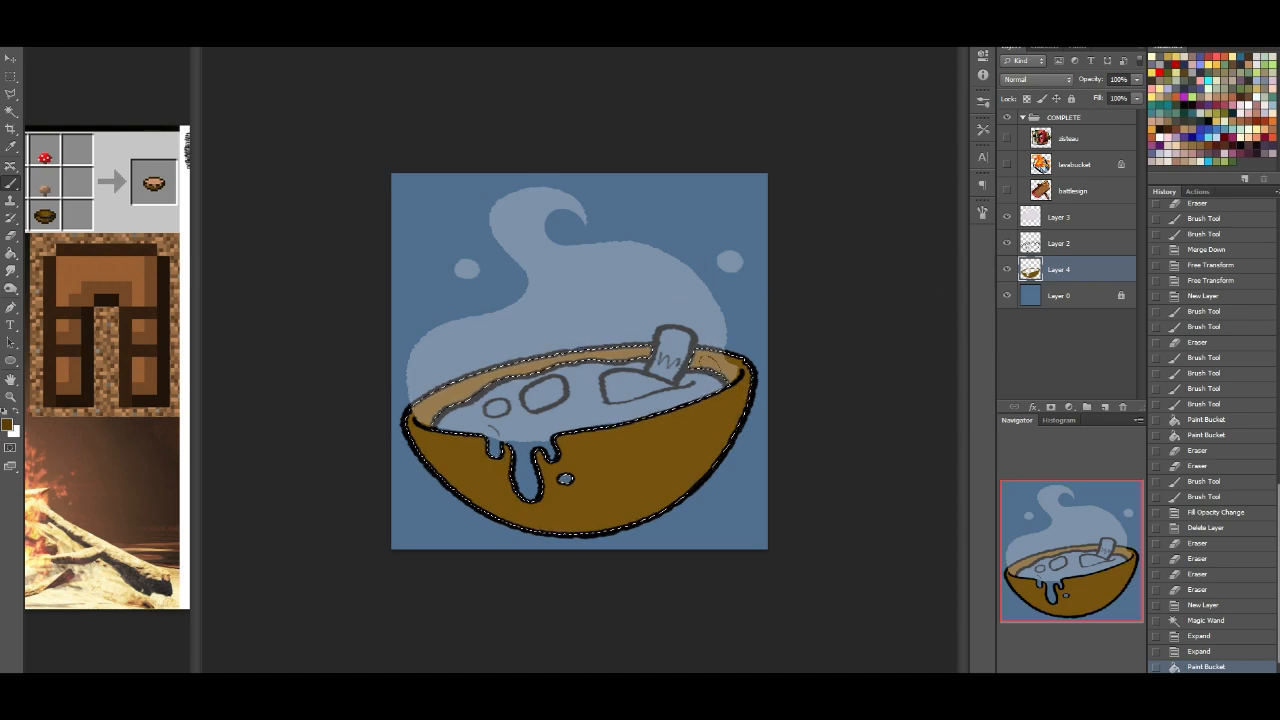
pyautogui.moveTo(504, 386); pyautogui.dragTo(520, 376)
pyautogui.click(1007, 217)
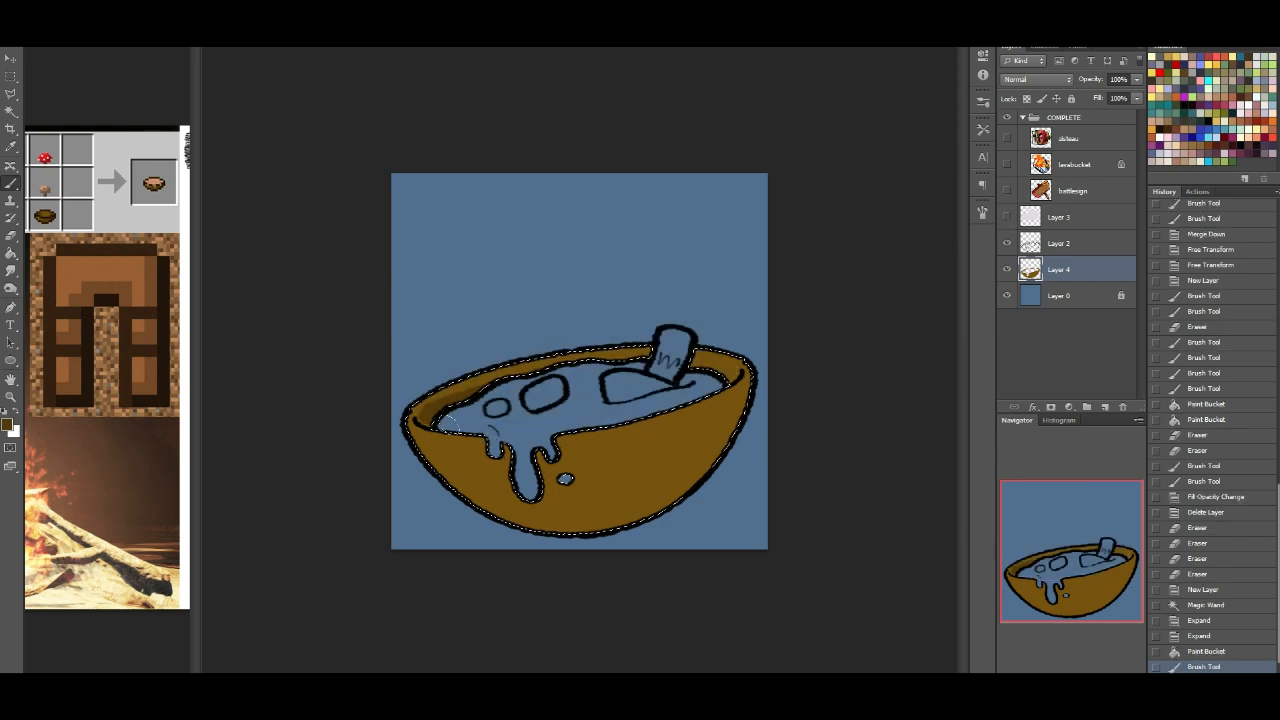
pyautogui.moveTo(490, 385); pyautogui.dragTo(465, 392)
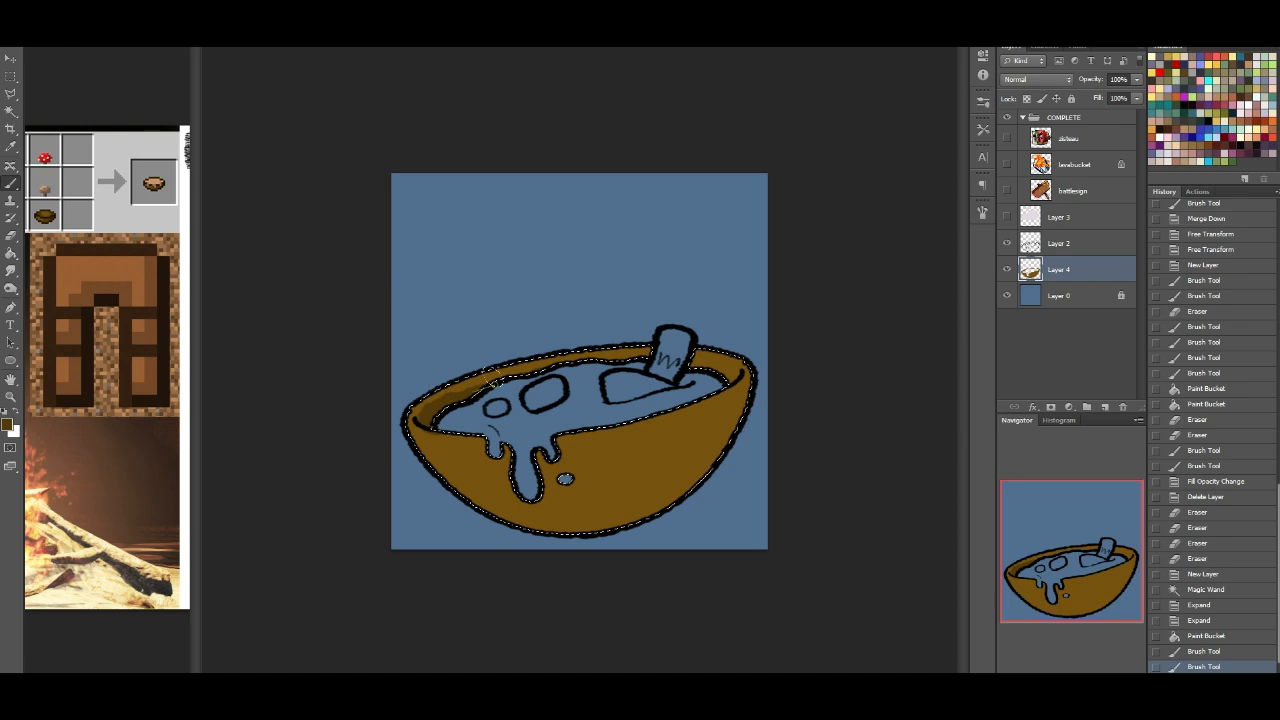
pyautogui.moveTo(603, 366); pyautogui.dragTo(586, 349)
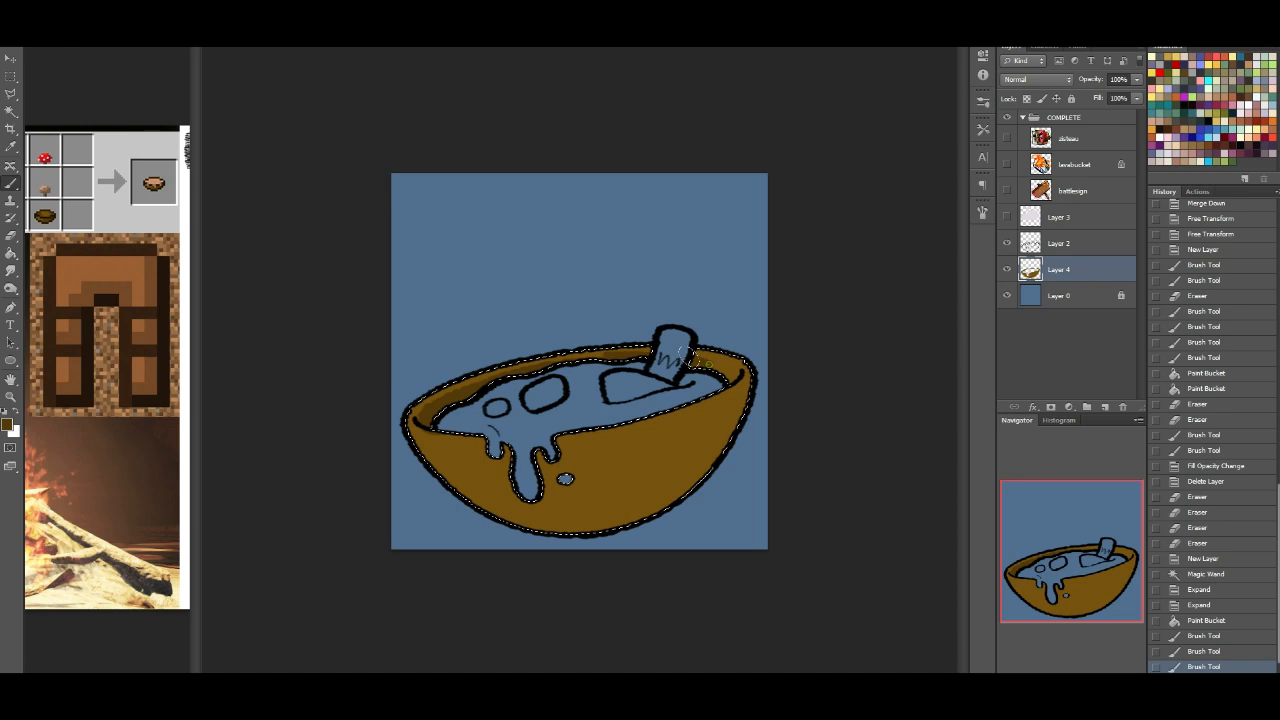
pyautogui.moveTo(700, 364)
pyautogui.mouseDown()
pyautogui.moveTo(627, 354)
pyautogui.moveTo(672, 353)
pyautogui.moveTo(612, 358)
pyautogui.mouseUp()
pyautogui.moveTo(704, 362); pyautogui.dragTo(683, 371)
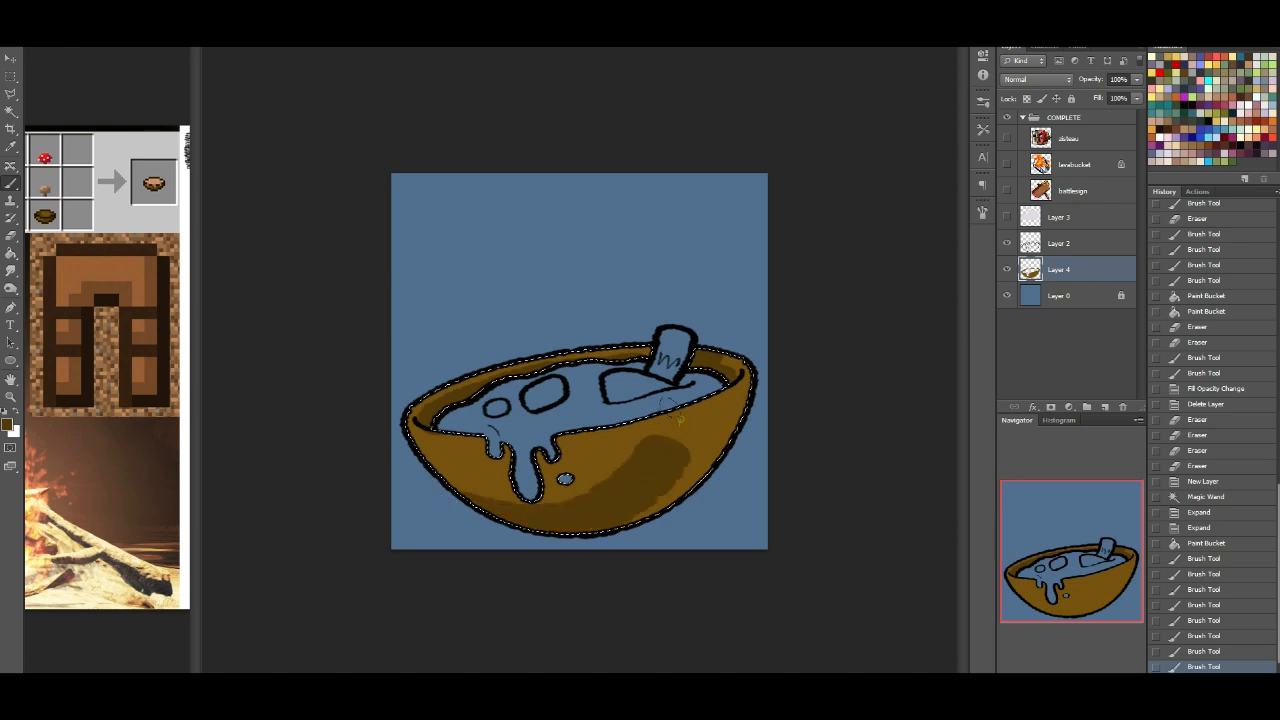
# Step: Shade the bowl's outer right side and underside darker brown, and refine the shadows at the rim's right end and around the drips
pyautogui.moveTo(628, 507); pyautogui.dragTo(667, 432)
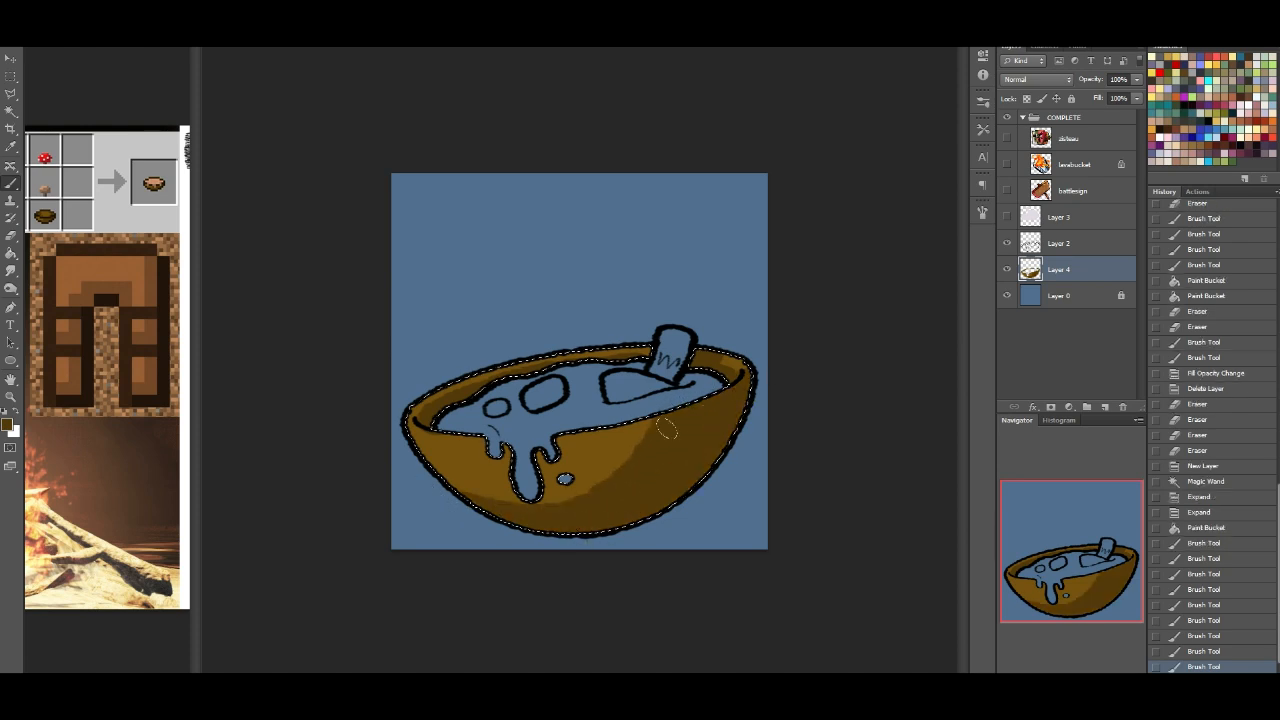
pyautogui.moveTo(736, 359); pyautogui.dragTo(745, 368)
pyautogui.keyDown('alt'); pyautogui.click(728, 367); pyautogui.keyUp('alt')
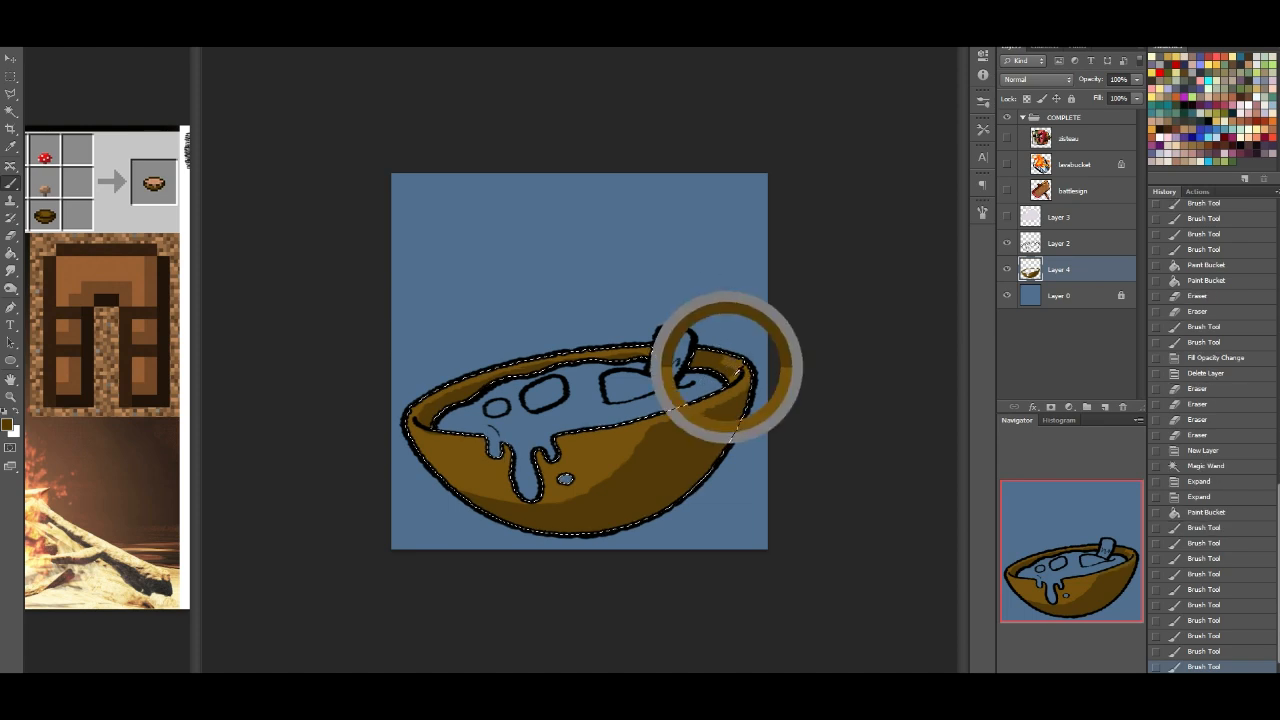
pyautogui.moveTo(728, 367); pyautogui.dragTo(736, 370)
pyautogui.moveTo(730, 365); pyautogui.dragTo(740, 372)
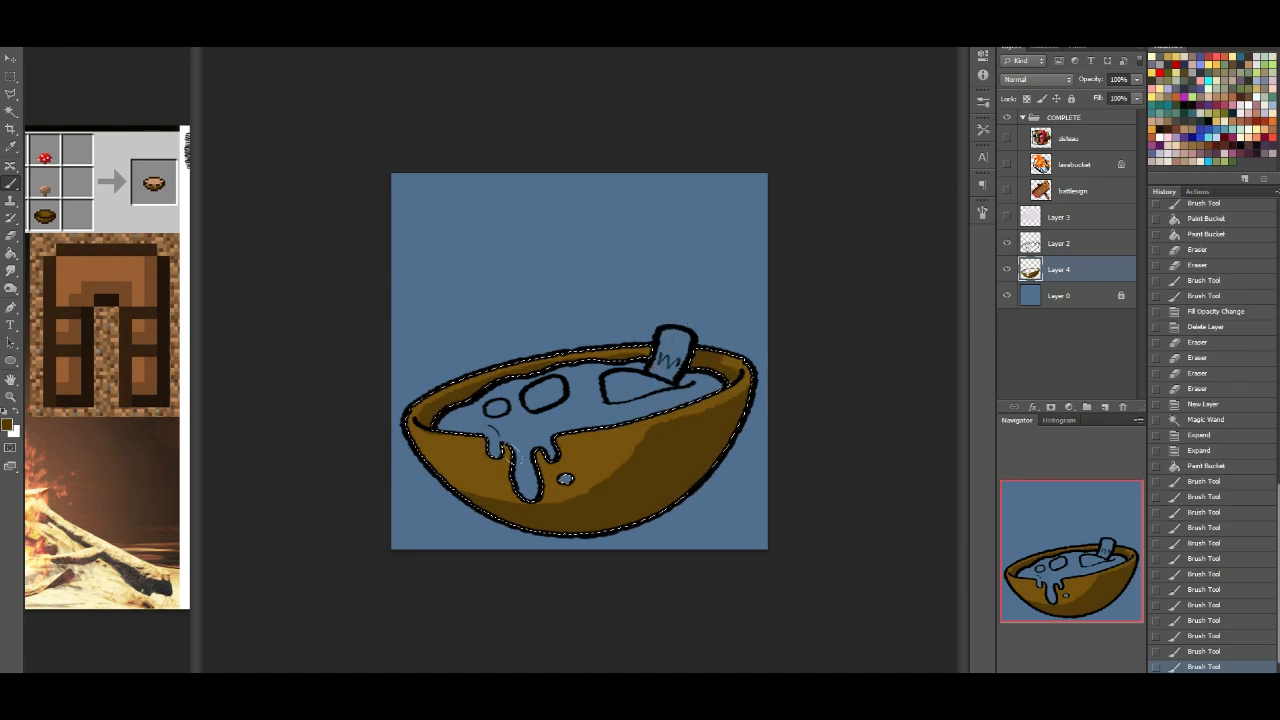
pyautogui.moveTo(563, 422)
pyautogui.mouseDown()
pyautogui.moveTo(540, 437)
pyautogui.moveTo(568, 487)
pyautogui.moveTo(491, 455)
pyautogui.moveTo(490, 438)
pyautogui.mouseUp()
pyautogui.keyDown('alt'); pyautogui.click(48, 217); pyautogui.keyUp('alt')
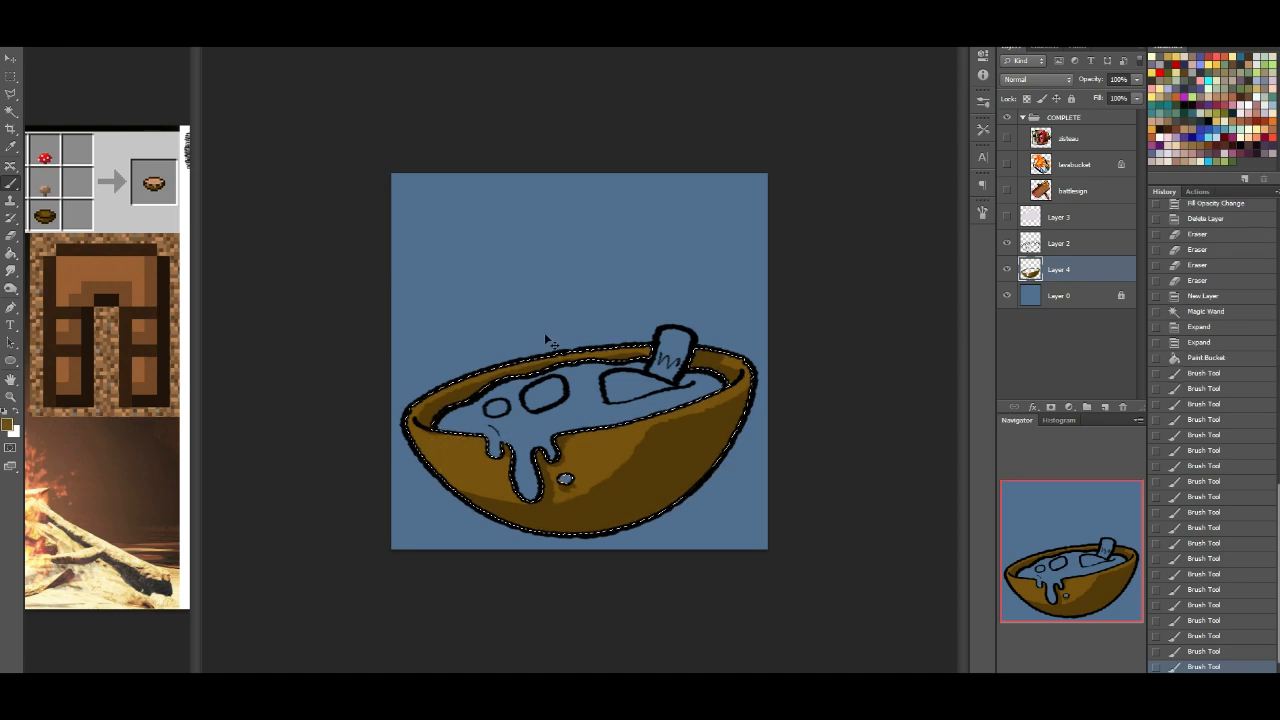
# Step: Deselect the bowl and shift Layer 4's hue to -12 with Hue/Saturation
pyautogui.hotkey('ctrl', 'd')
pyautogui.hotkey('ctrl', 'u')
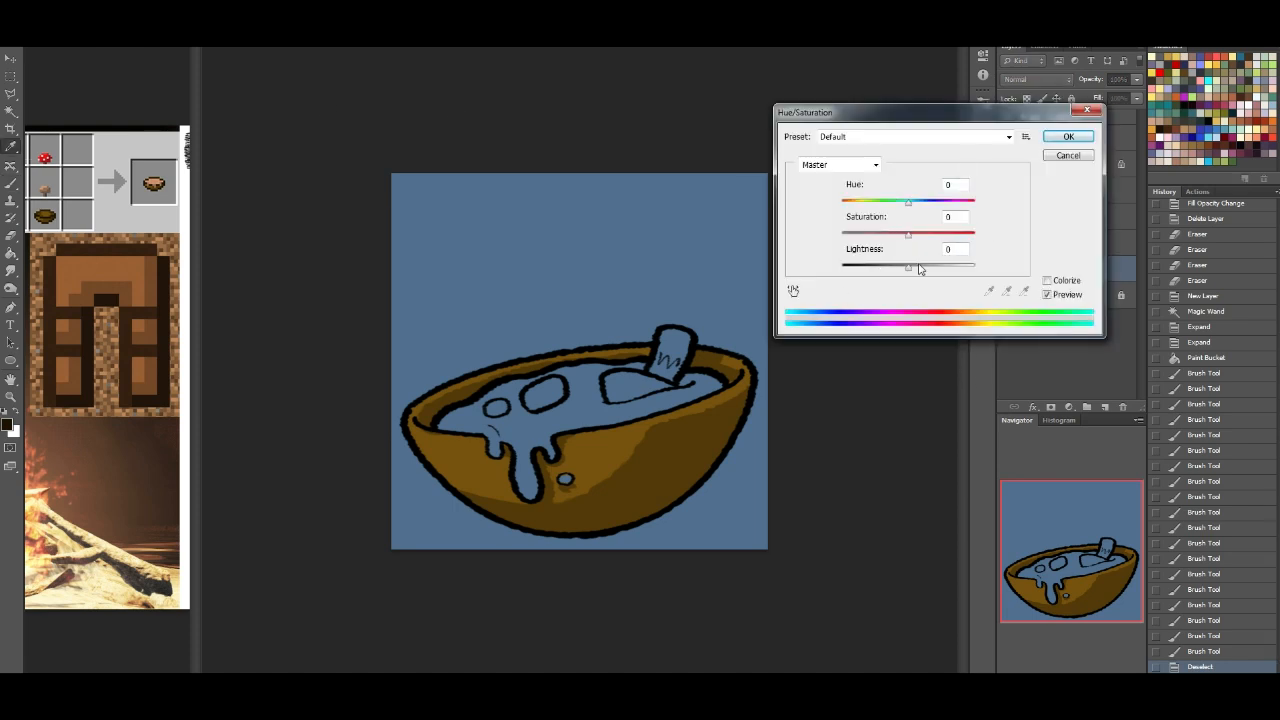
pyautogui.moveTo(908, 202)
pyautogui.mouseDown()
pyautogui.moveTo(925, 203)
pyautogui.moveTo(898, 210)
pyautogui.mouseUp()
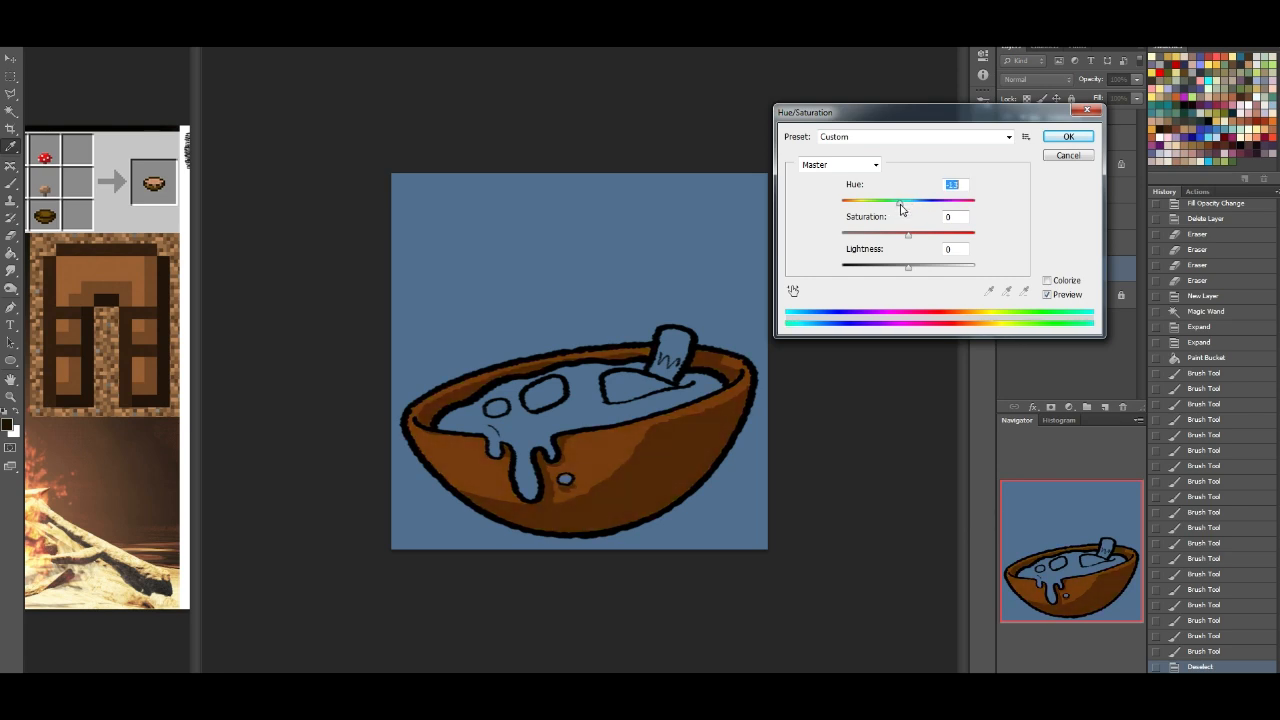
pyautogui.press('Return')
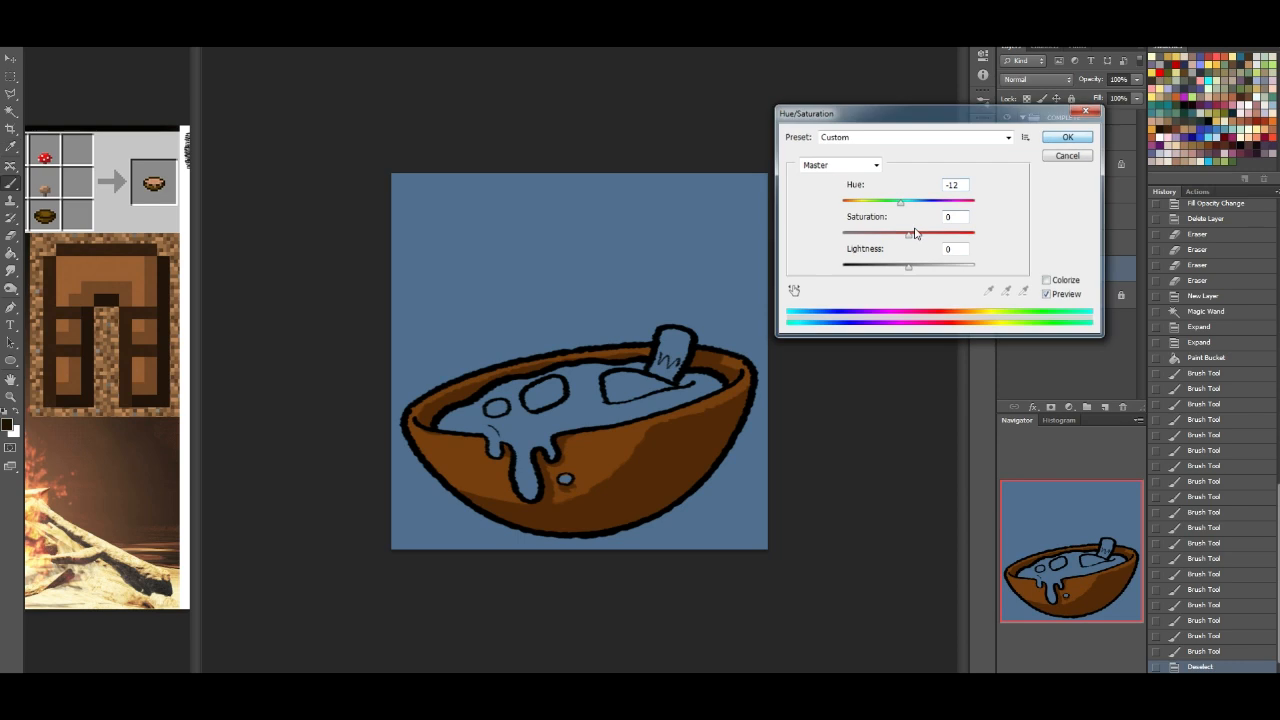
# Step: Strengthen the bowl colour's contrast with Levels by raising the black input point and lowering the white input point
pyautogui.hotkey('ctrl', 'l')
pyautogui.moveTo(770, 290); pyautogui.dragTo(782, 290)
pyautogui.moveTo(936, 290); pyautogui.dragTo(903, 290)
pyautogui.click(987, 163)
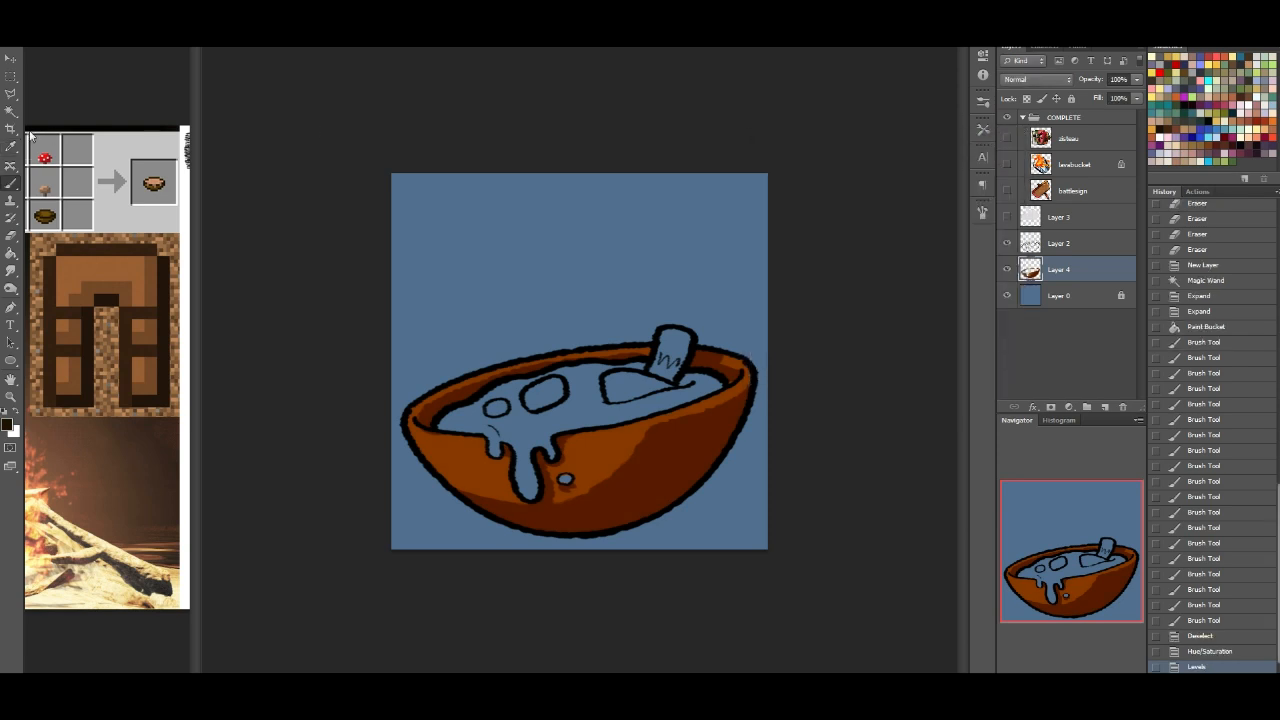
# Step: Sample the reference soup's pinkish tan and paint the soup, drips and droplet on a new layer below the bowl colour
pyautogui.keyDown('alt'); pyautogui.click(158, 181); pyautogui.keyUp('alt')
pyautogui.click(1077, 298)
pyautogui.click(1068, 273)
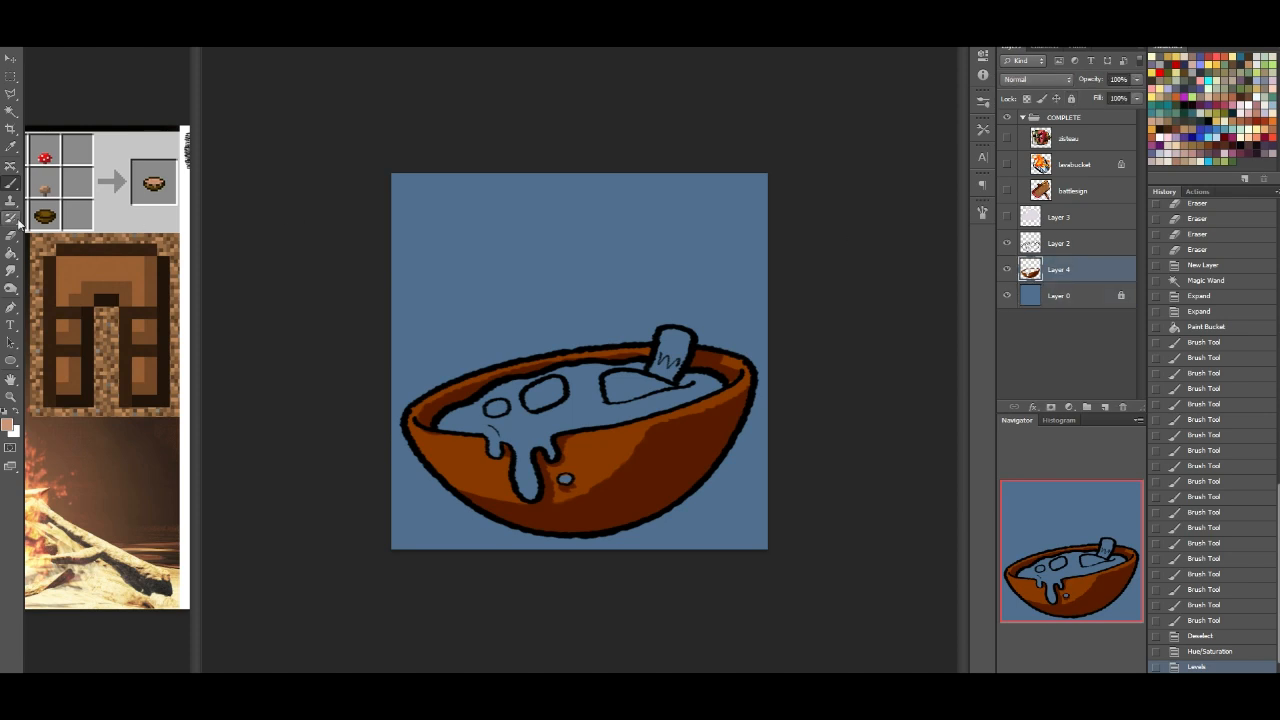
pyautogui.click(1120, 406)
pyautogui.moveTo(1080, 266); pyautogui.dragTo(1016, 284)
pyautogui.moveTo(470, 425)
pyautogui.mouseDown()
pyautogui.moveTo(436, 428)
pyautogui.moveTo(500, 486)
pyautogui.moveTo(560, 468)
pyautogui.moveTo(543, 380)
pyautogui.moveTo(670, 383)
pyautogui.moveTo(602, 425)
pyautogui.moveTo(637, 385)
pyautogui.moveTo(622, 410)
pyautogui.moveTo(696, 385)
pyautogui.moveTo(668, 342)
pyautogui.mouseUp()
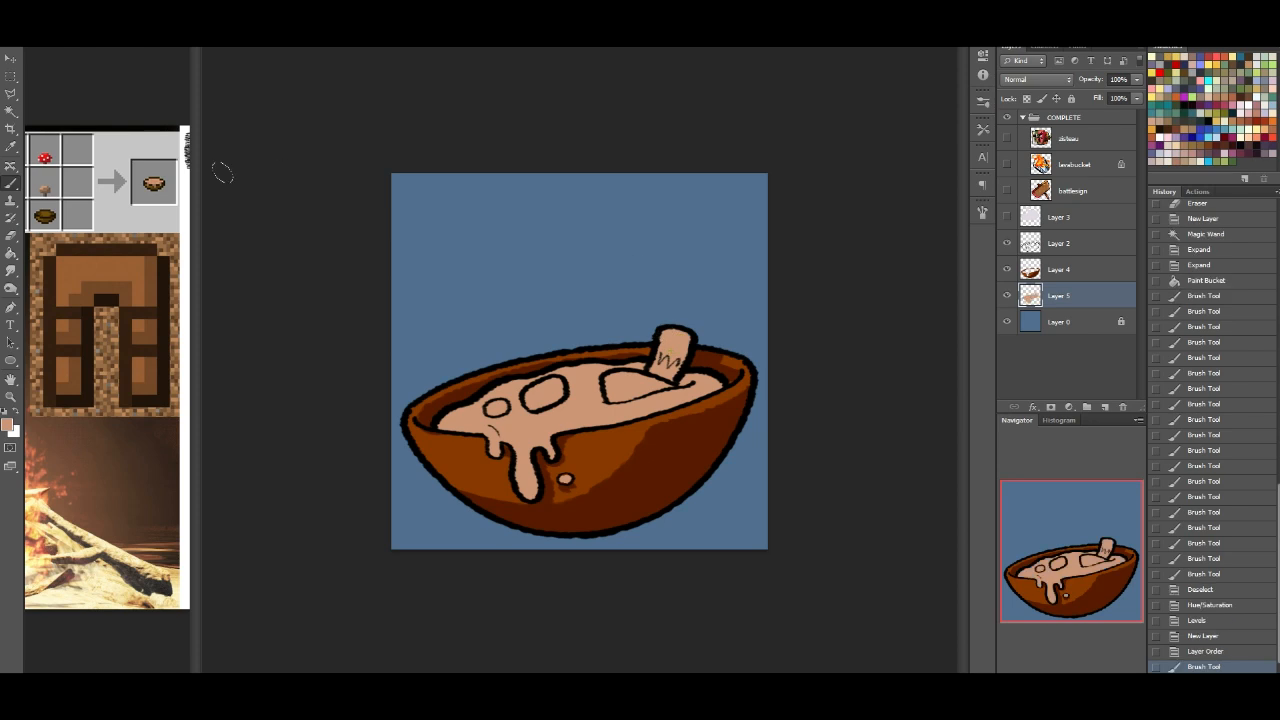
# Step: Paint the mushroom cap in the soup red and add light grey spots to it
pyautogui.moveTo(612, 382)
pyautogui.mouseDown()
pyautogui.moveTo(652, 385)
pyautogui.moveTo(628, 377)
pyautogui.moveTo(615, 393)
pyautogui.mouseUp()
pyautogui.hotkey('ctrl', 'z')
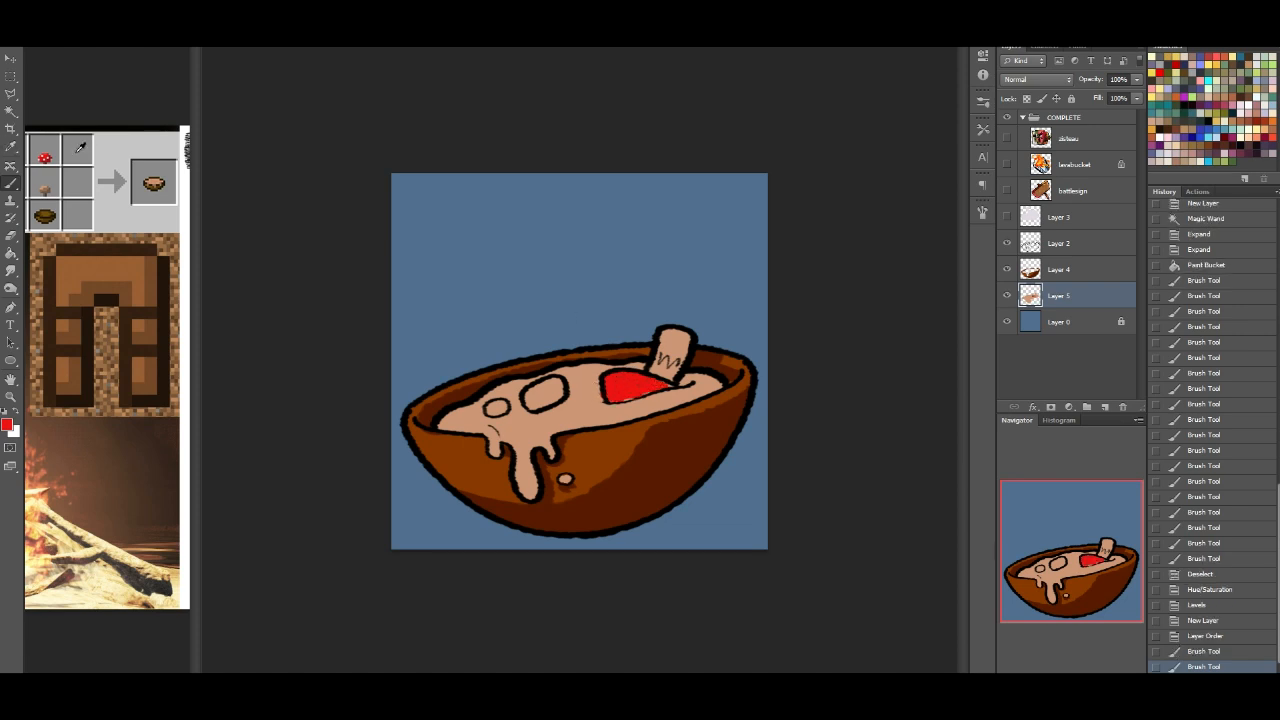
pyautogui.keyDown('alt'); pyautogui.click(111, 207); pyautogui.keyUp('alt')
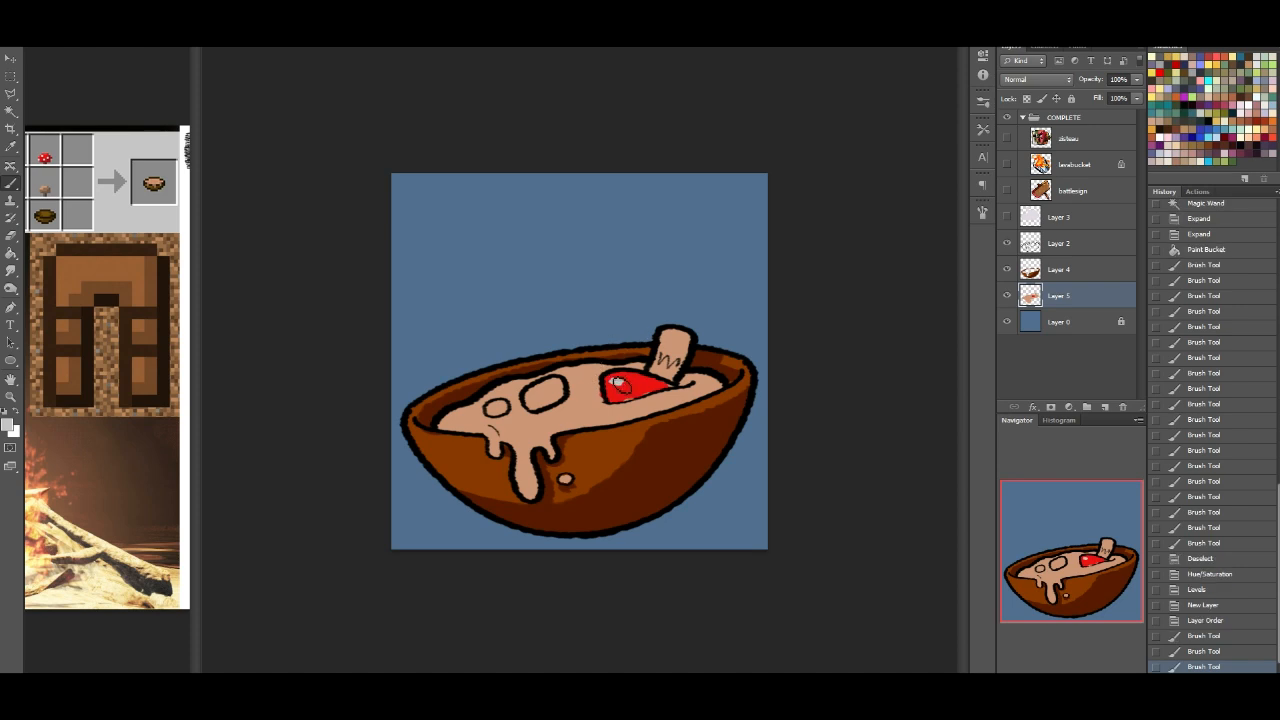
pyautogui.moveTo(620, 385); pyautogui.dragTo(614, 383)
pyautogui.click(645, 384)
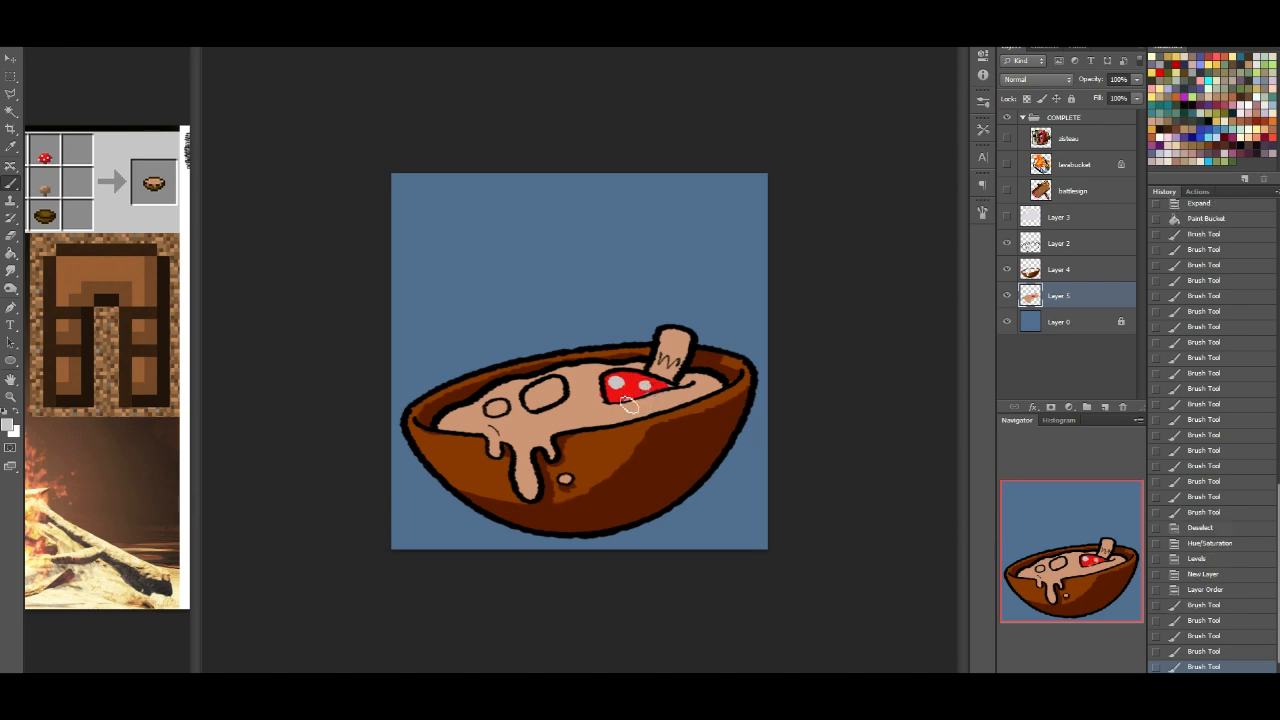
pyautogui.click(675, 387)
# Step: Paint the two mushroom chunks floating in the soup grey-brown and shade the mushroom stem with brown and tan
pyautogui.keyDown('alt'); pyautogui.click(665, 385); pyautogui.keyUp('alt')
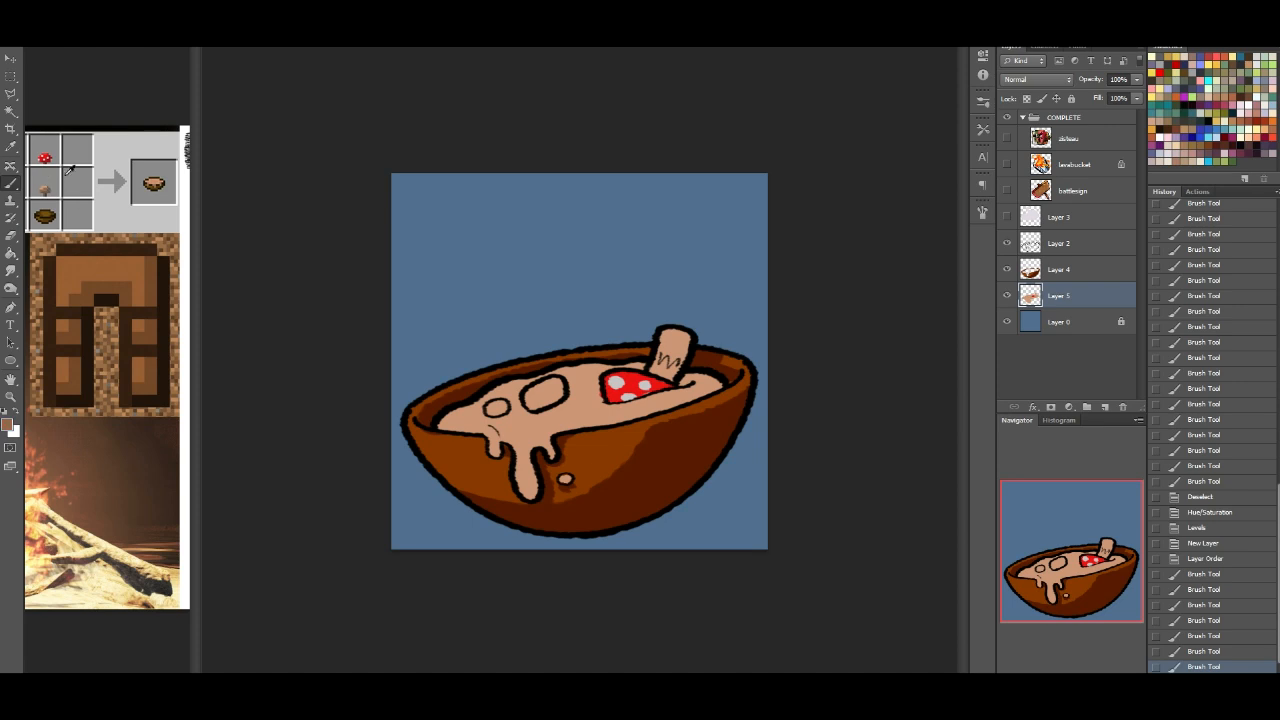
pyautogui.moveTo(565, 368)
pyautogui.mouseDown()
pyautogui.moveTo(548, 411)
pyautogui.moveTo(532, 403)
pyautogui.moveTo(555, 386)
pyautogui.moveTo(562, 404)
pyautogui.moveTo(496, 408)
pyautogui.mouseUp()
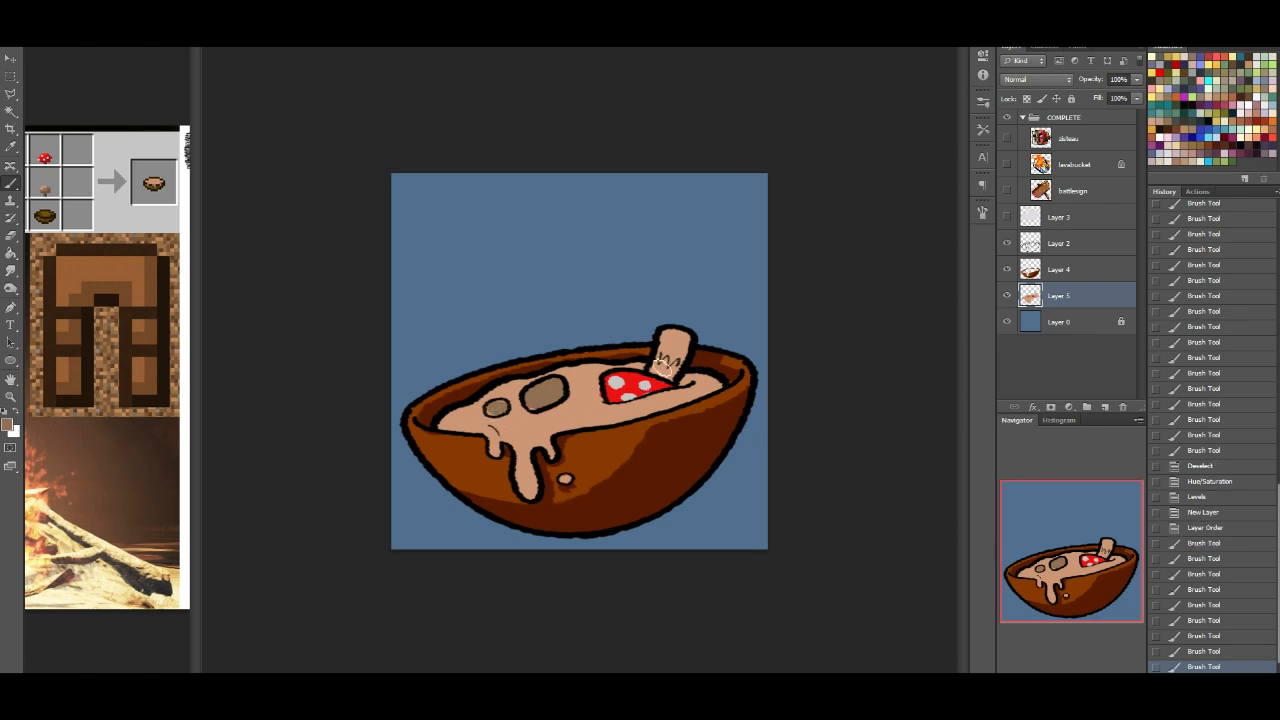
pyautogui.moveTo(659, 376)
pyautogui.mouseDown()
pyautogui.moveTo(682, 339)
pyautogui.moveTo(674, 377)
pyautogui.moveTo(687, 339)
pyautogui.mouseUp()
pyautogui.keyDown('alt'); pyautogui.click(592, 406); pyautogui.keyUp('alt')
pyautogui.click(676, 380)
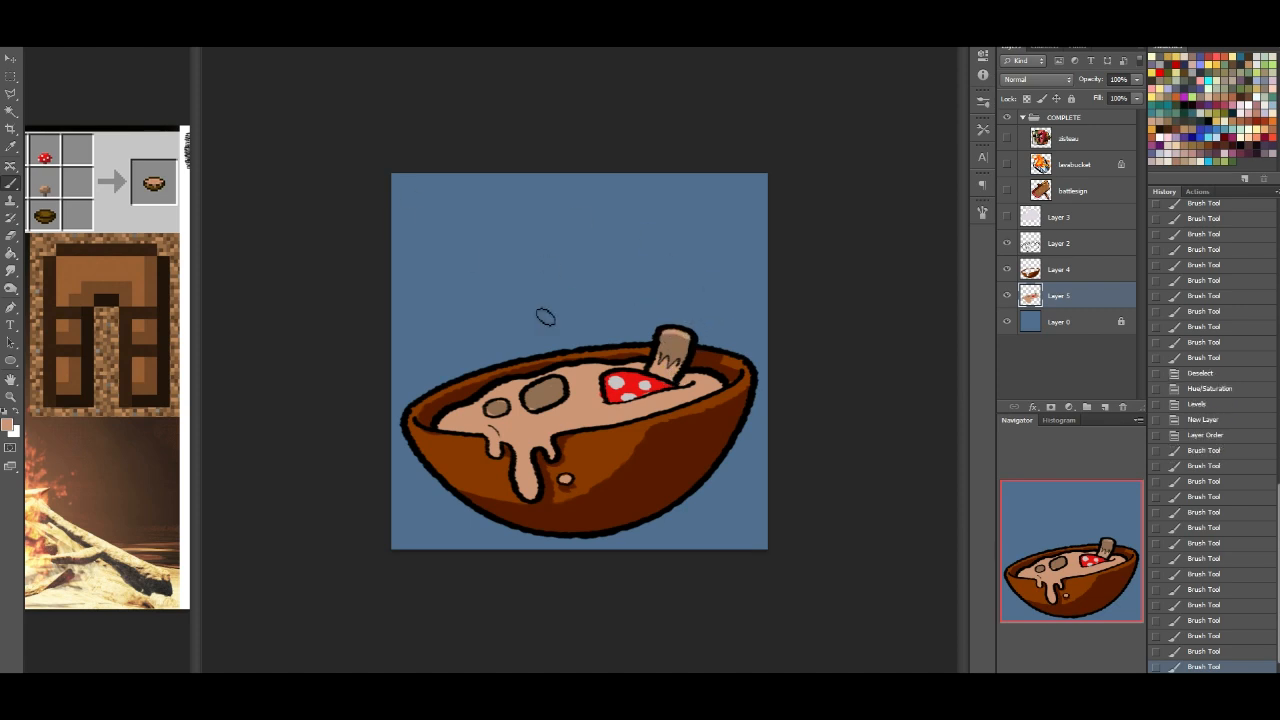
pyautogui.keyDown('alt'); pyautogui.click(543, 406); pyautogui.keyUp('alt')
pyautogui.moveTo(538, 415)
pyautogui.mouseDown()
pyautogui.moveTo(502, 418)
pyautogui.moveTo(507, 408)
pyautogui.mouseUp()
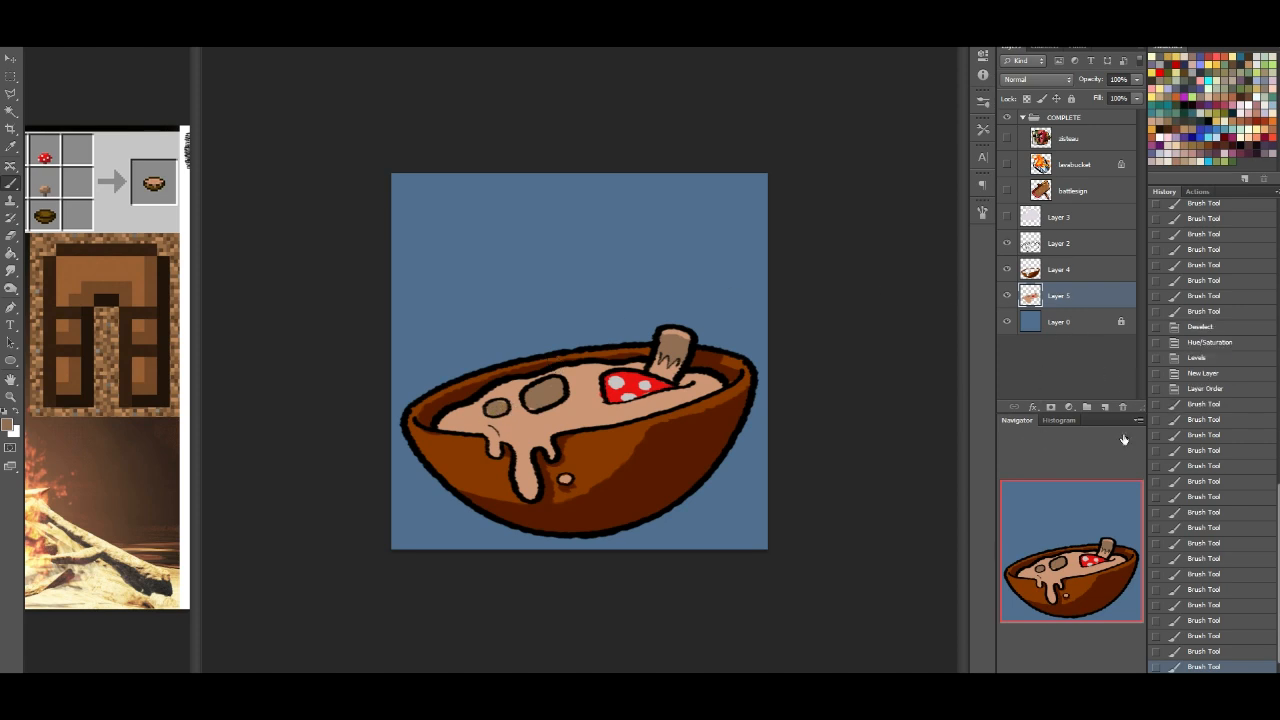
# Step: Add a new layer above the soup colour and set its blending mode to Multiply
pyautogui.click(1105, 407)
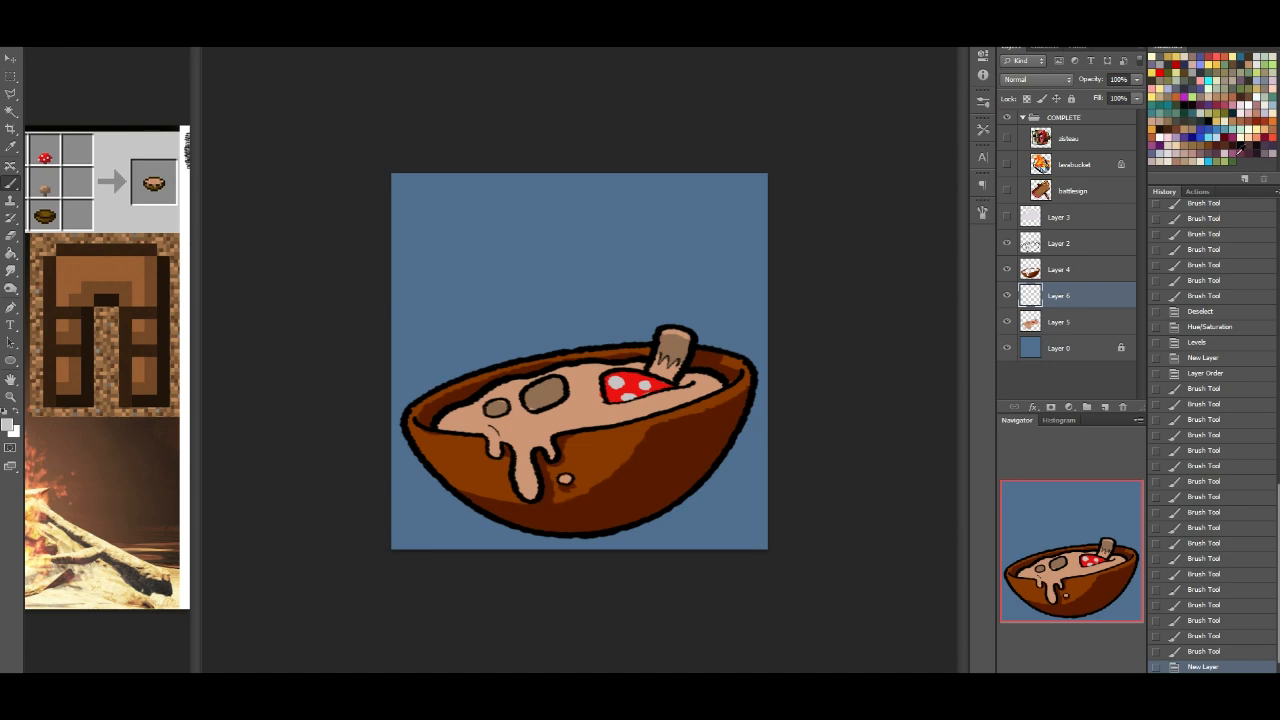
pyautogui.click(1010, 79)
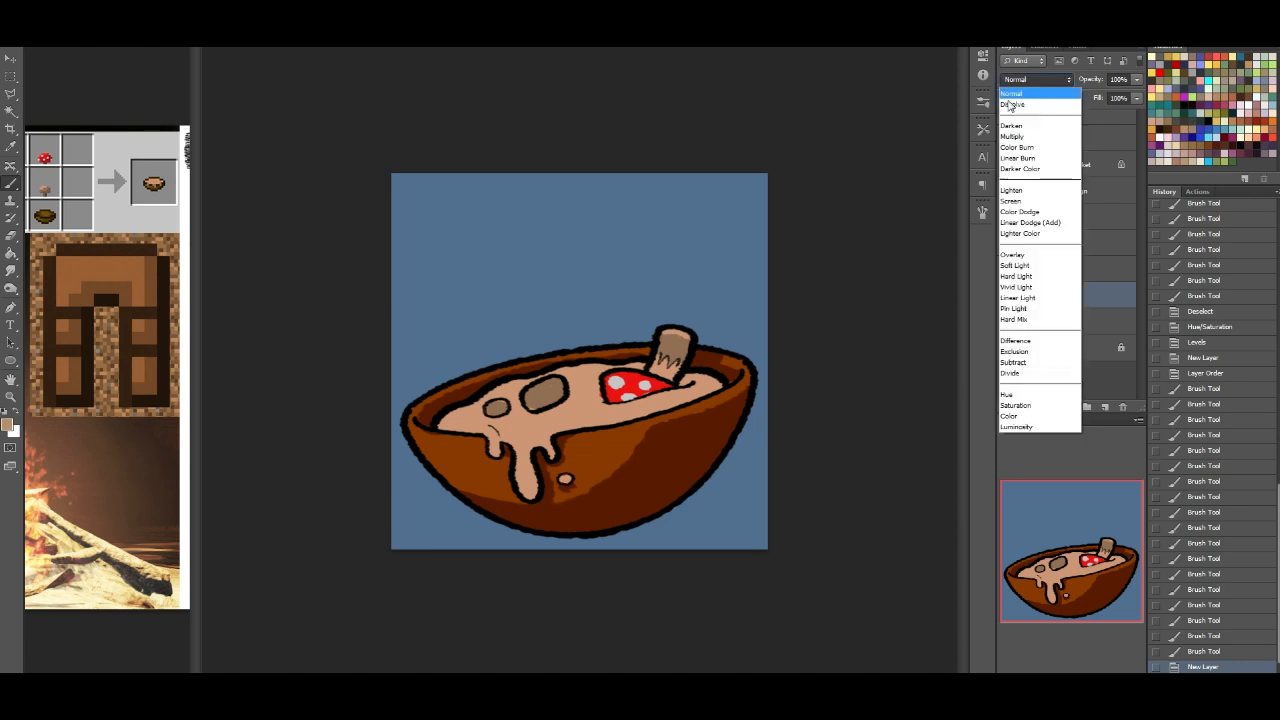
pyautogui.click(1018, 134)
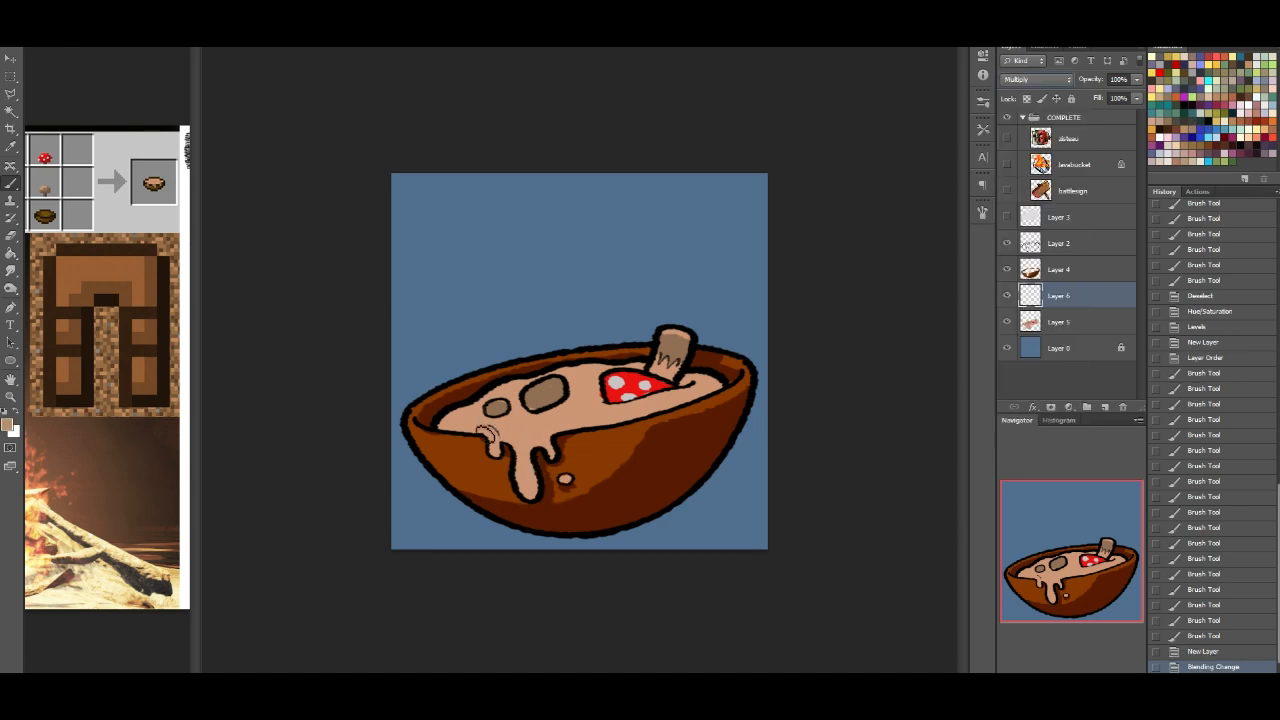
# Step: Paint shadows on the soup around the floating chunks and mushroom, along the drips, and on the droplet
pyautogui.moveTo(458, 410)
pyautogui.mouseDown()
pyautogui.moveTo(489, 402)
pyautogui.moveTo(479, 407)
pyautogui.moveTo(505, 421)
pyautogui.moveTo(490, 417)
pyautogui.moveTo(527, 399)
pyautogui.moveTo(545, 415)
pyautogui.moveTo(530, 410)
pyautogui.moveTo(564, 395)
pyautogui.moveTo(528, 417)
pyautogui.moveTo(563, 418)
pyautogui.moveTo(563, 397)
pyautogui.moveTo(549, 414)
pyautogui.moveTo(544, 375)
pyautogui.moveTo(481, 407)
pyautogui.moveTo(530, 372)
pyautogui.moveTo(502, 394)
pyautogui.mouseUp()
pyautogui.moveTo(582, 374)
pyautogui.mouseDown()
pyautogui.moveTo(645, 371)
pyautogui.moveTo(692, 400)
pyautogui.moveTo(709, 373)
pyautogui.moveTo(712, 392)
pyautogui.mouseUp()
pyautogui.moveTo(706, 396); pyautogui.dragTo(690, 402)
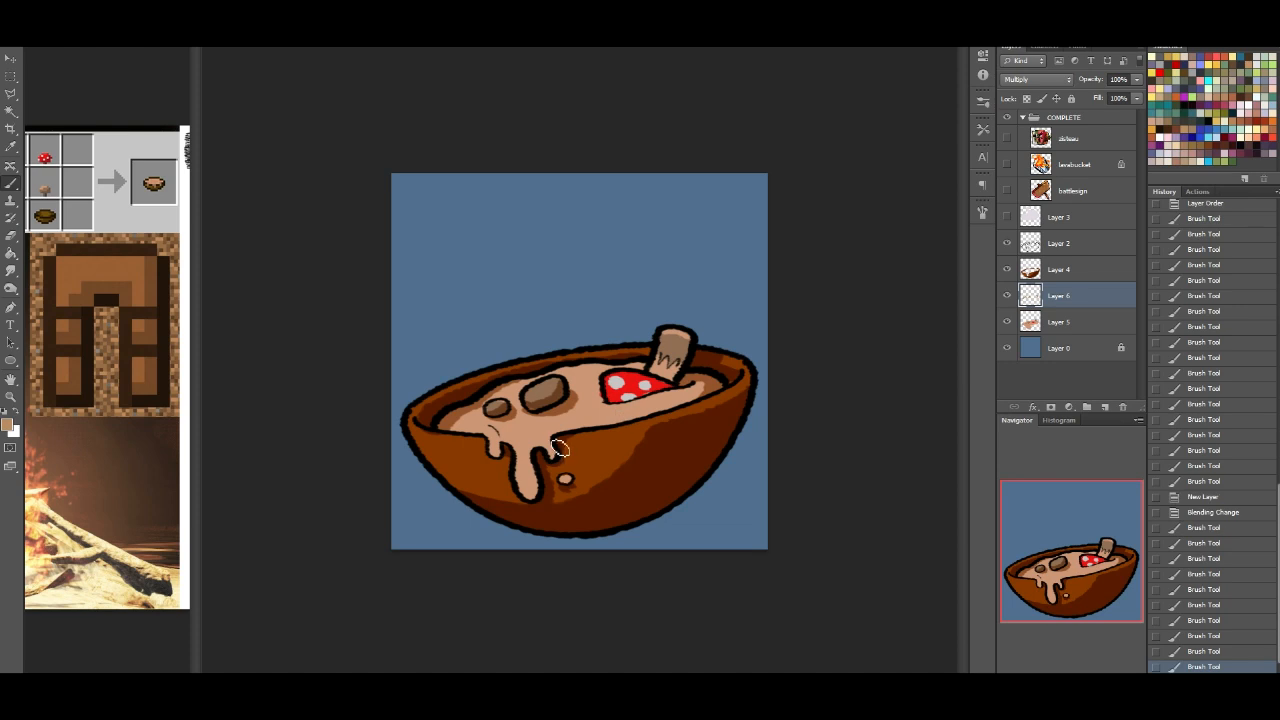
pyautogui.moveTo(546, 462)
pyautogui.mouseDown()
pyautogui.moveTo(558, 450)
pyautogui.moveTo(502, 449)
pyautogui.mouseUp()
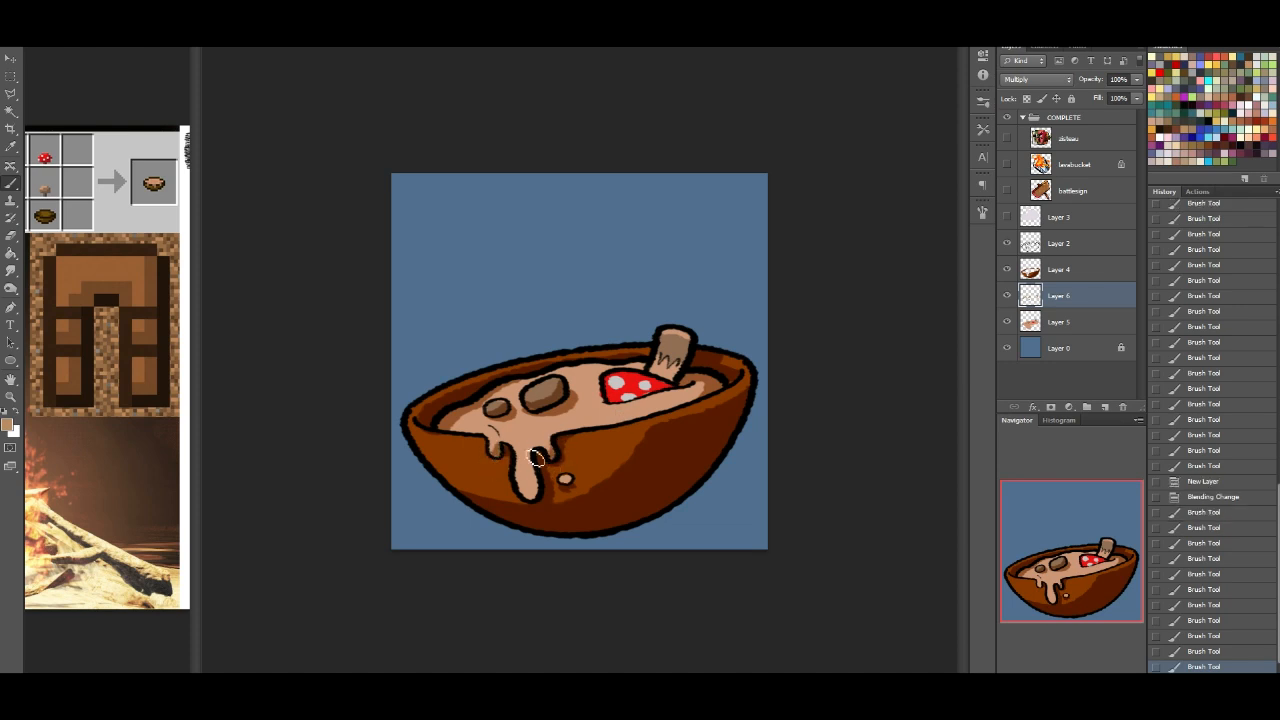
pyautogui.moveTo(569, 479)
pyautogui.mouseDown()
pyautogui.moveTo(540, 477)
pyautogui.moveTo(675, 411)
pyautogui.mouseUp()
pyautogui.hotkey('ctrl', 'z')
pyautogui.moveTo(571, 439)
pyautogui.mouseDown()
pyautogui.moveTo(677, 419)
pyautogui.moveTo(626, 428)
pyautogui.mouseUp()
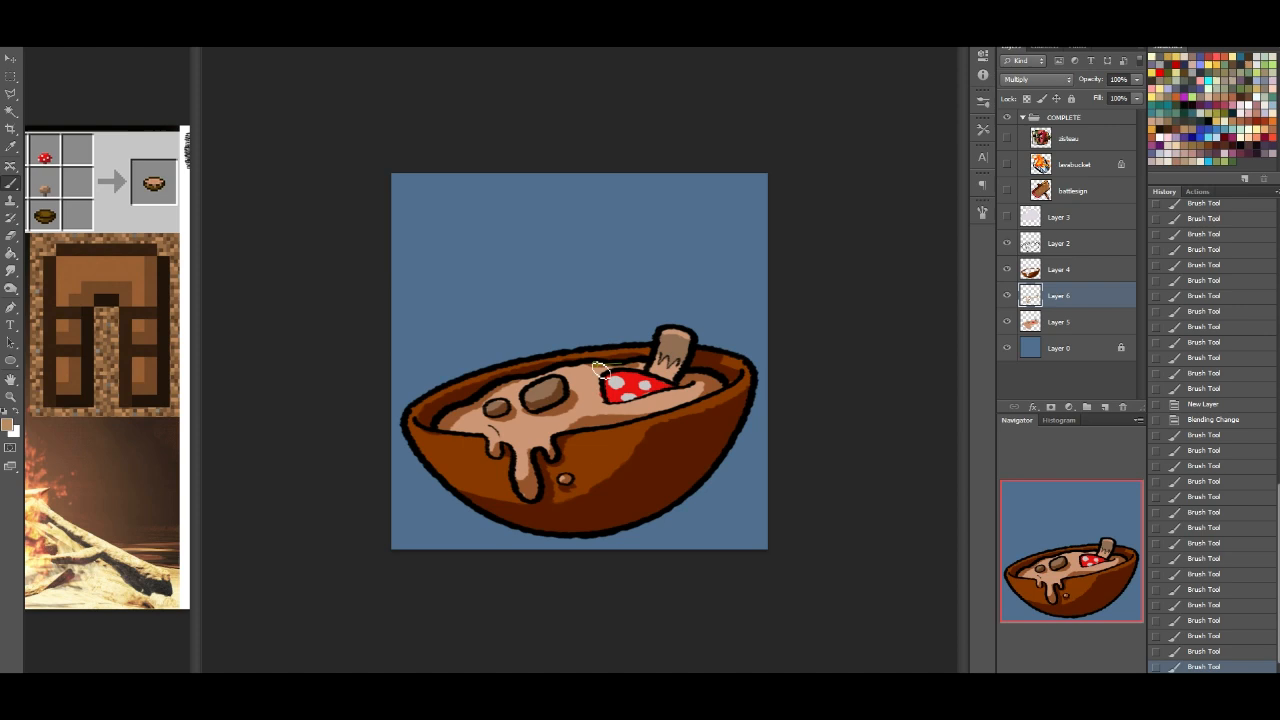
# Step: Add small darker tan patches and shading strokes across the soup's surface
pyautogui.moveTo(641, 370)
pyautogui.mouseDown()
pyautogui.moveTo(585, 380)
pyautogui.moveTo(548, 418)
pyautogui.moveTo(590, 386)
pyautogui.mouseUp()
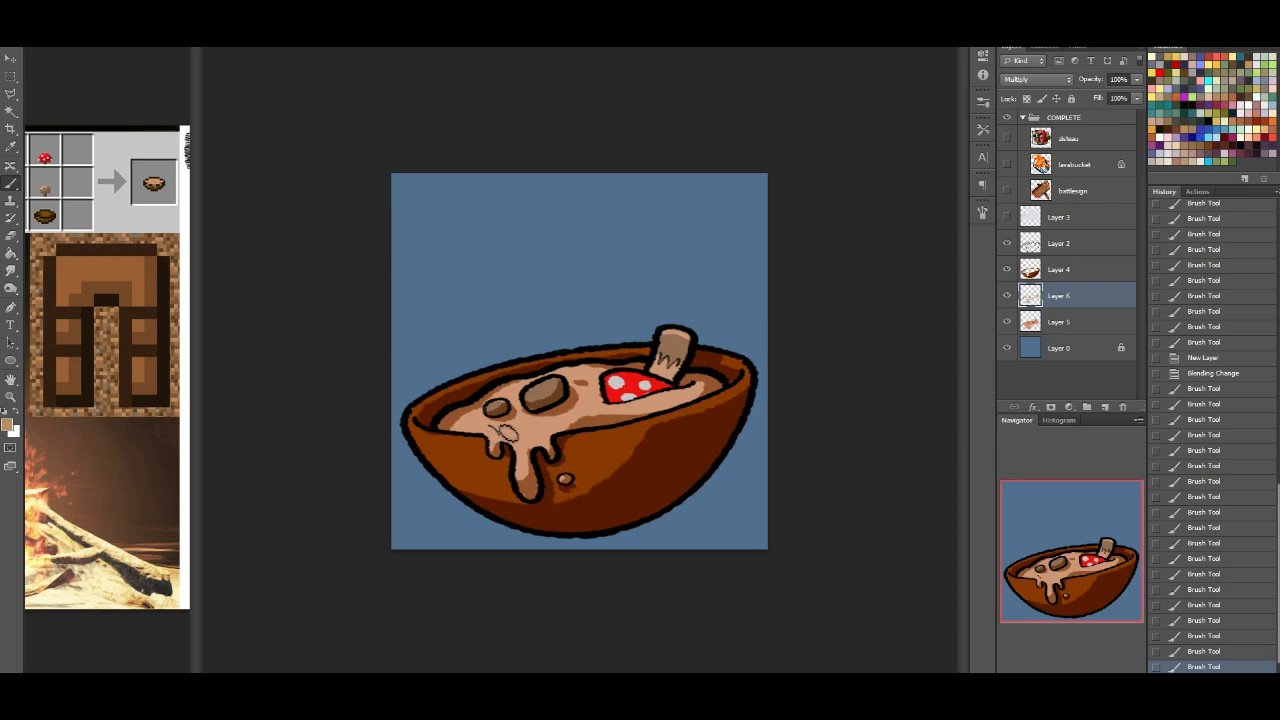
pyautogui.moveTo(508, 440)
pyautogui.mouseDown()
pyautogui.moveTo(581, 439)
pyautogui.moveTo(513, 438)
pyautogui.moveTo(580, 444)
pyautogui.mouseUp()
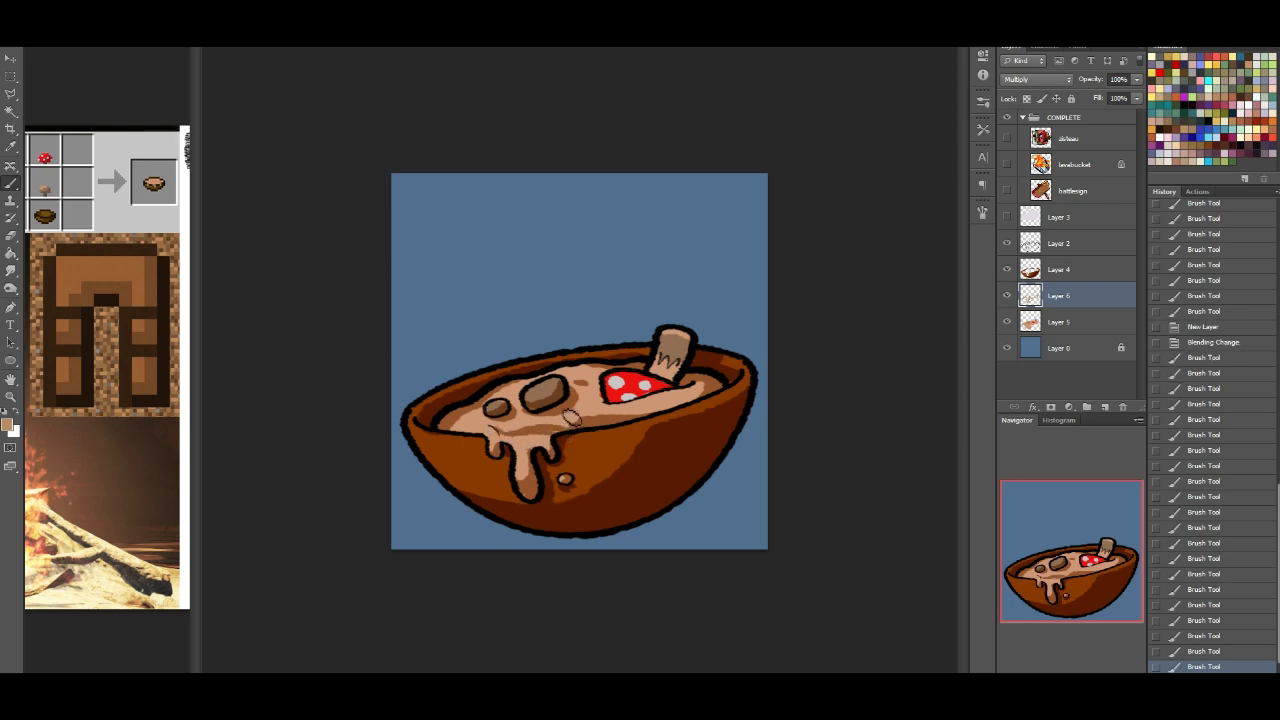
pyautogui.moveTo(574, 439); pyautogui.dragTo(558, 434)
pyautogui.moveTo(656, 405); pyautogui.dragTo(661, 405)
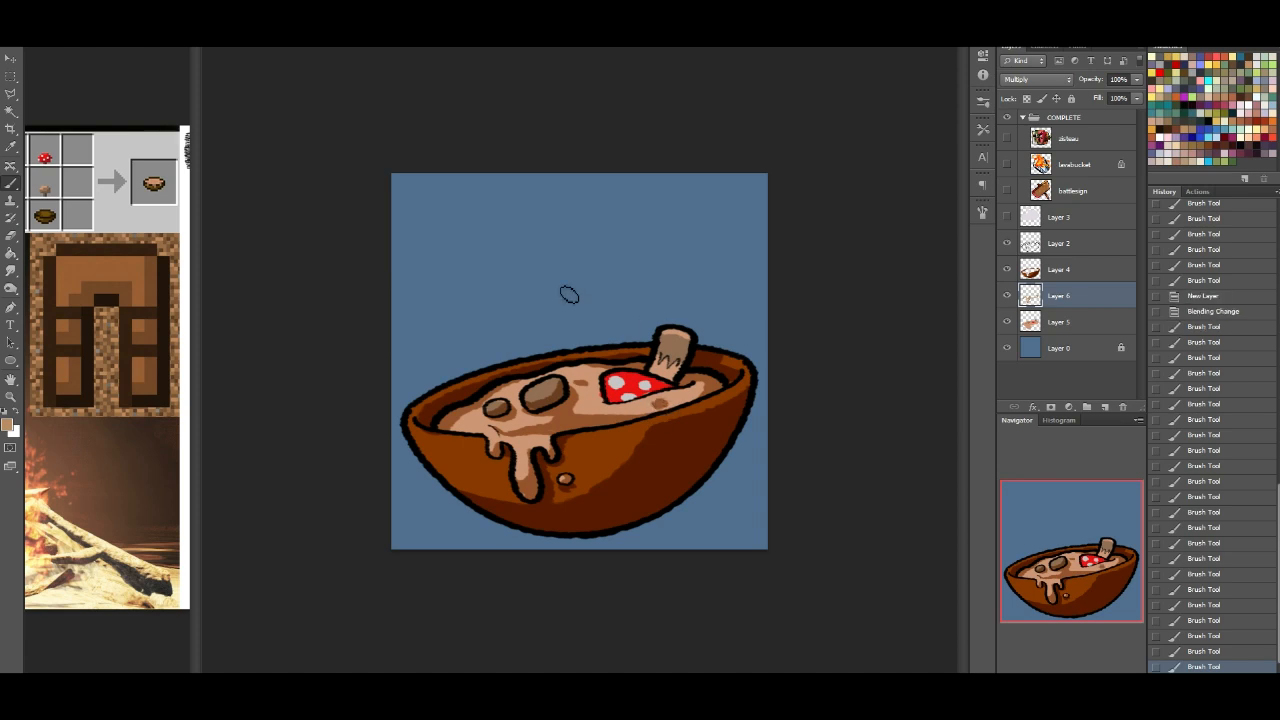
pyautogui.moveTo(478, 428); pyautogui.dragTo(477, 426)
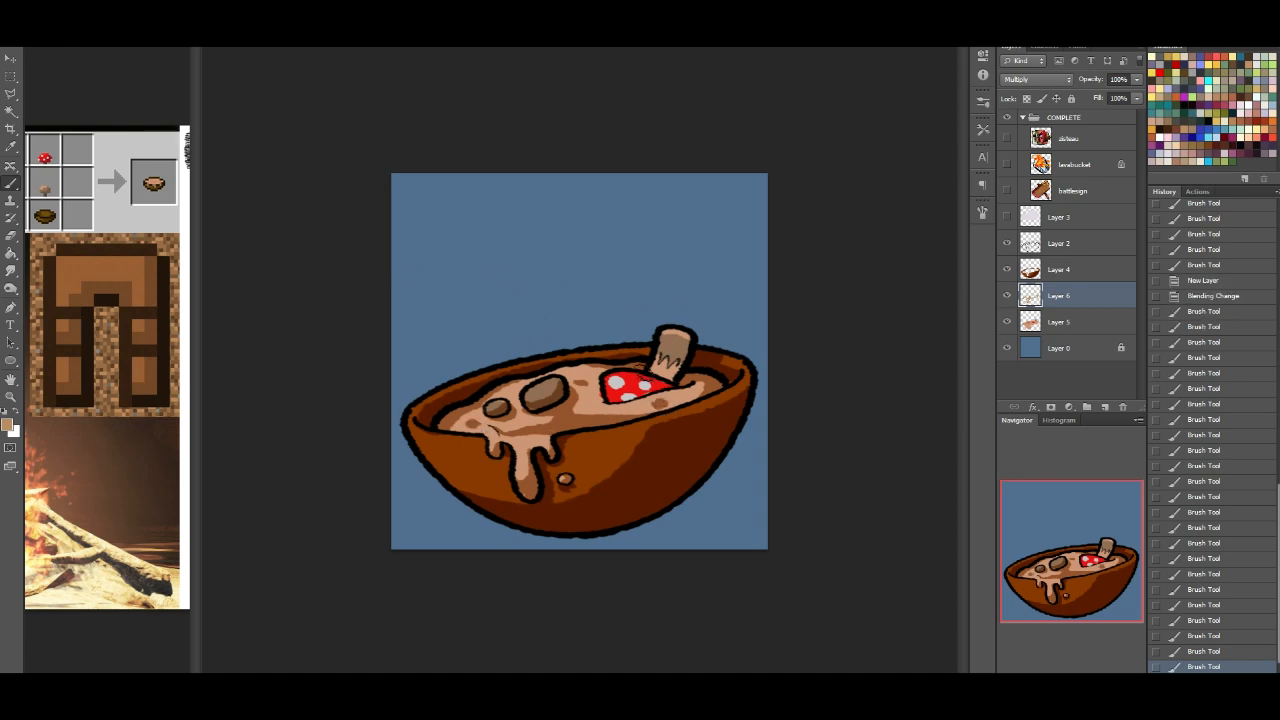
# Step: Set the soup shading layer's fill to 86% and merge the bowl, shading and soup layers into one
pyautogui.click(1059, 280)
pyautogui.click(1086, 295)
pyautogui.click(1136, 98)
pyautogui.moveTo(1130, 112); pyautogui.dragTo(1121, 112)
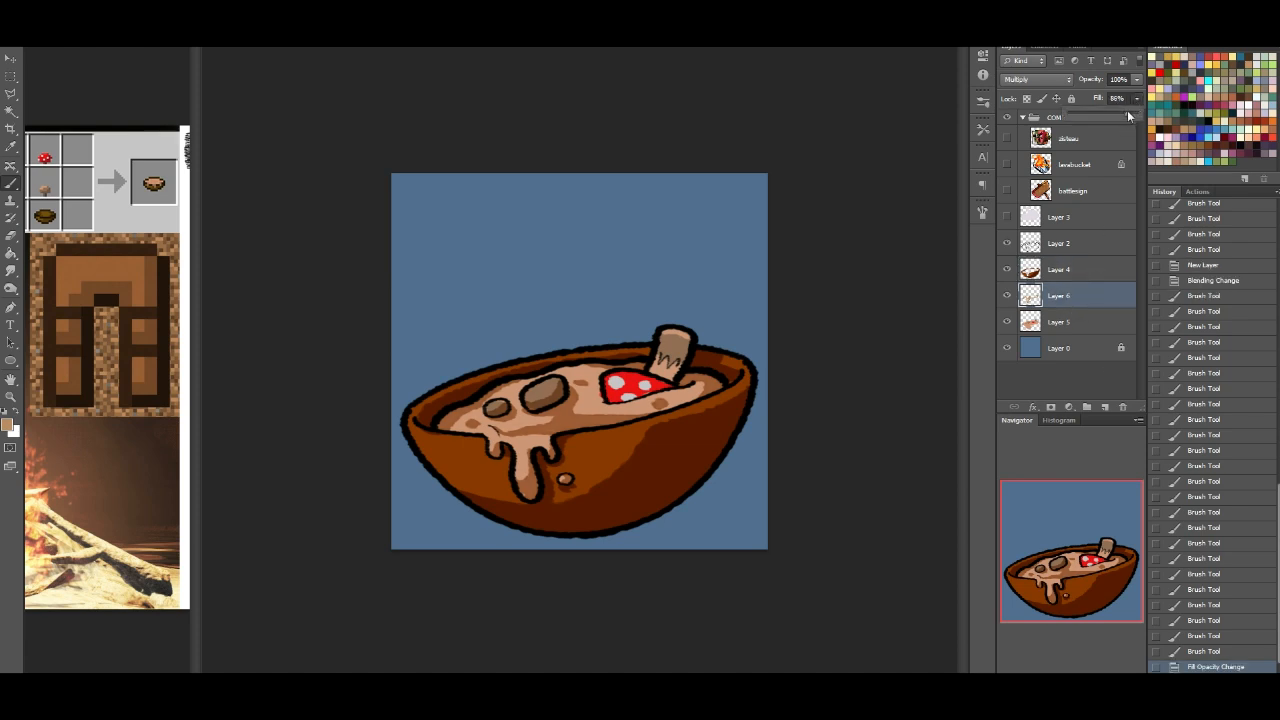
pyautogui.click(1064, 272)
pyautogui.keyDown('shift'); pyautogui.click(1072, 318); pyautogui.keyUp('shift')
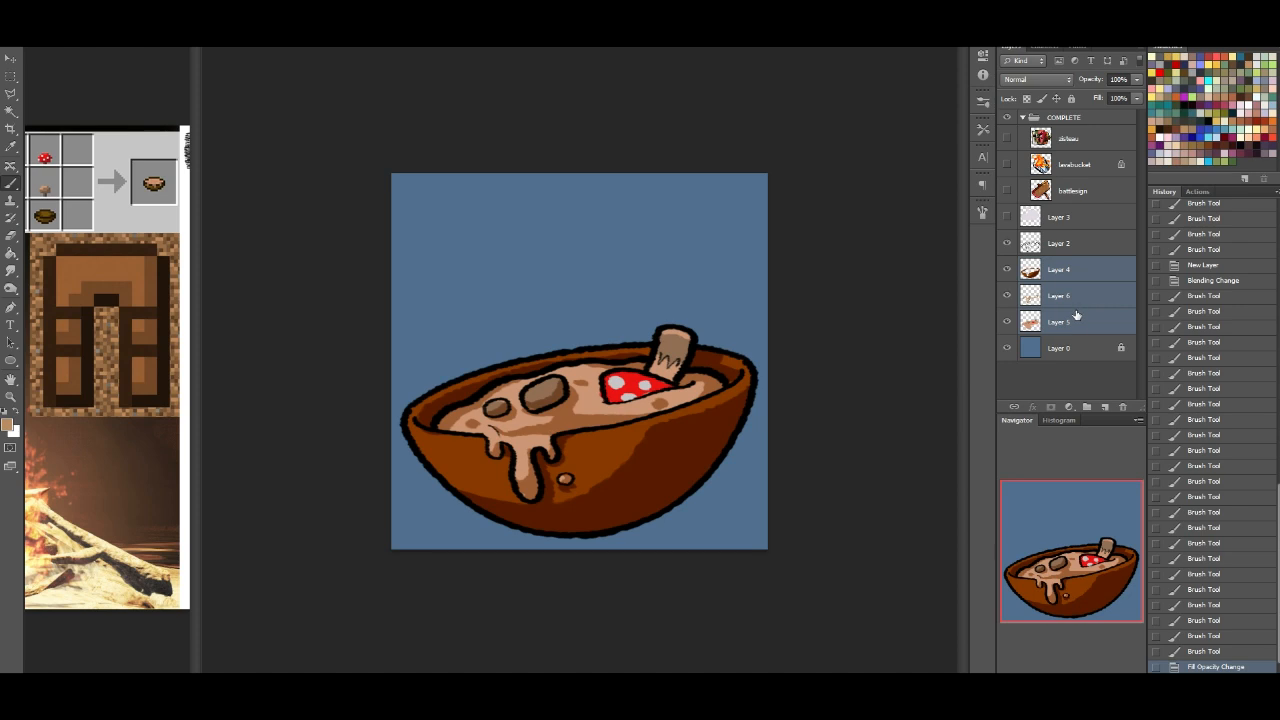
pyautogui.hotkey('ctrl', 'e')
# Step: Add a new layer above the merged bowl layer and set its blending mode to Overlay
pyautogui.click(1106, 408)
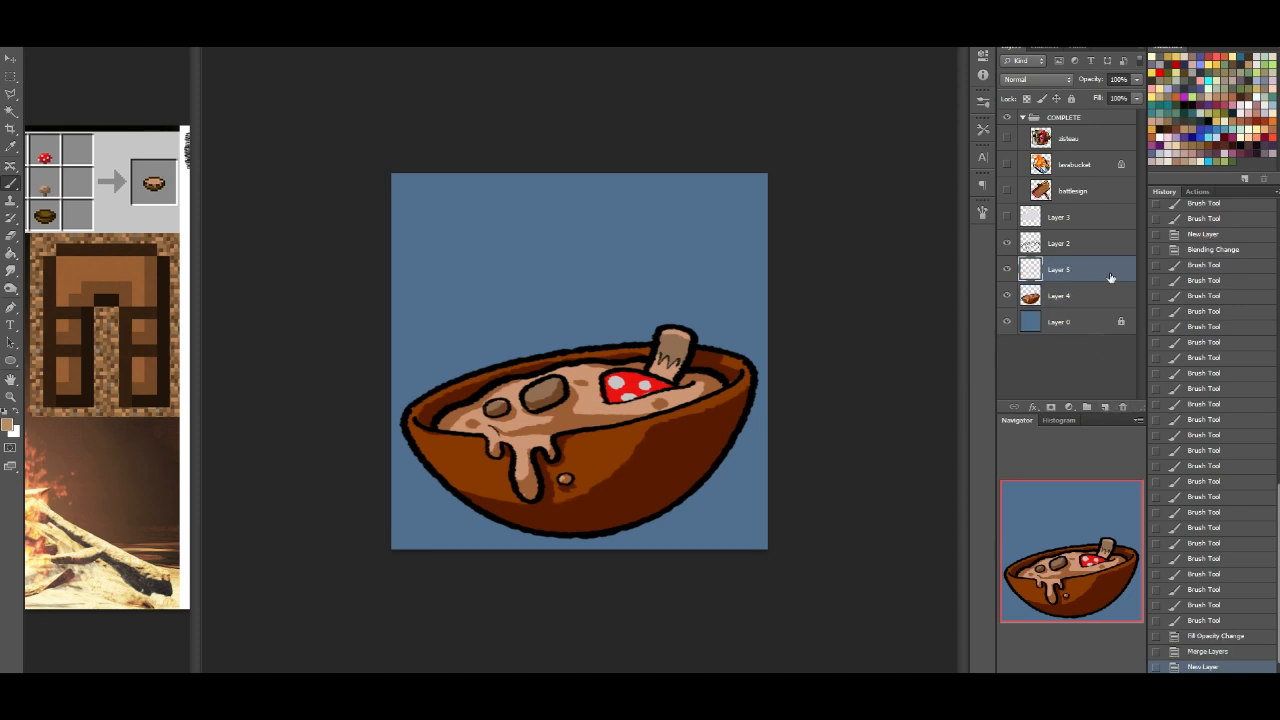
pyautogui.click(1034, 83)
pyautogui.click(1020, 255)
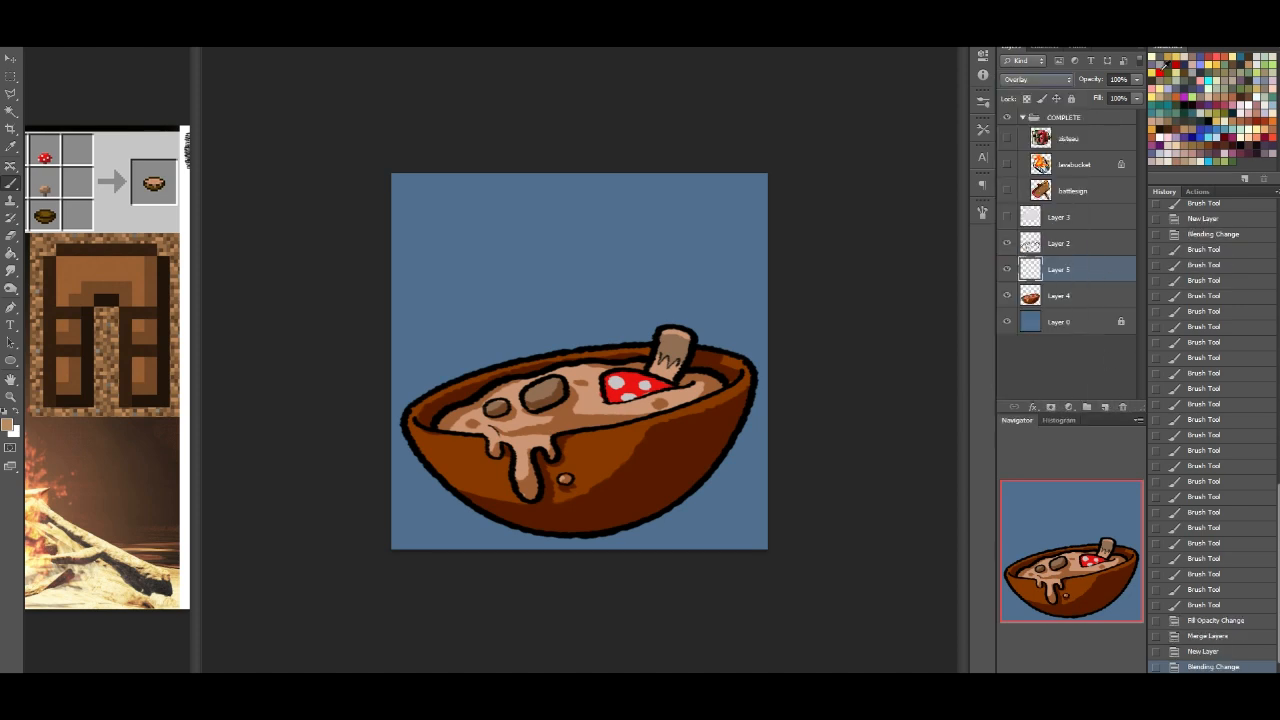
# Step: Paint pale cream highlights along the bowl's rim edges and on the mushroom stem
pyautogui.click(1153, 56)
pyautogui.moveTo(432, 424)
pyautogui.mouseDown()
pyautogui.moveTo(408, 420)
pyautogui.moveTo(550, 356)
pyautogui.mouseUp()
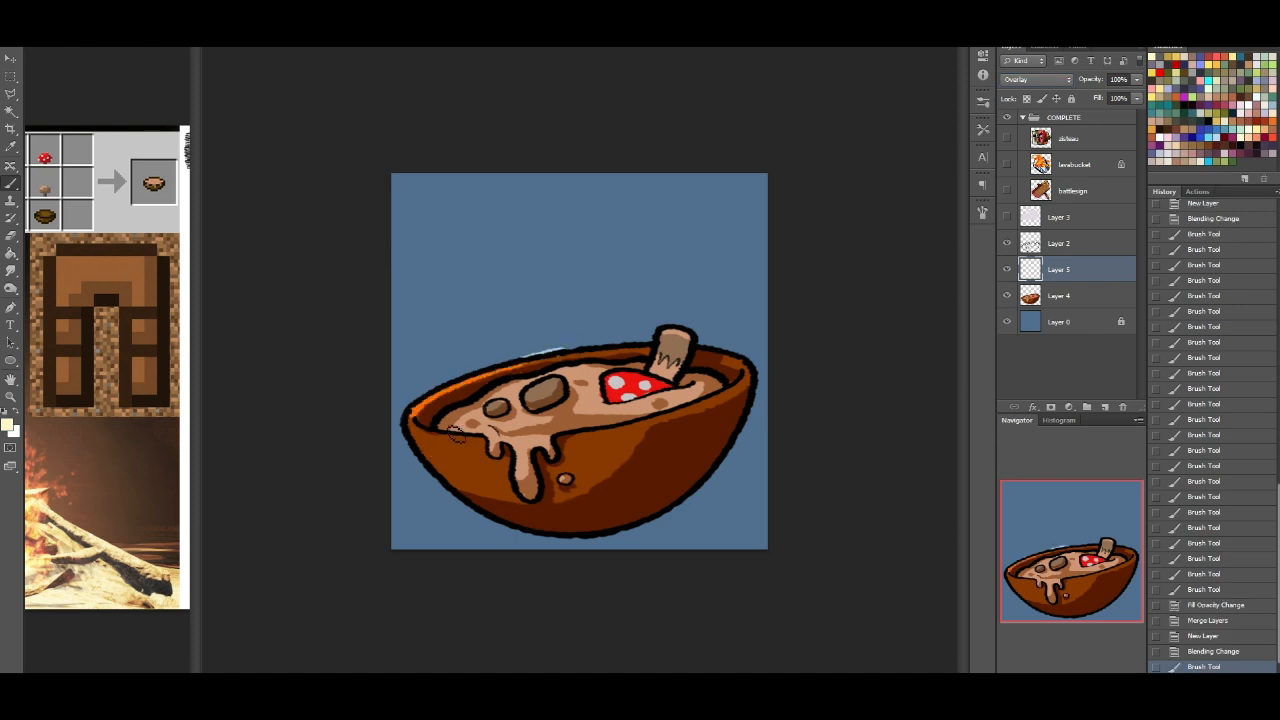
pyautogui.moveTo(418, 434); pyautogui.dragTo(494, 447)
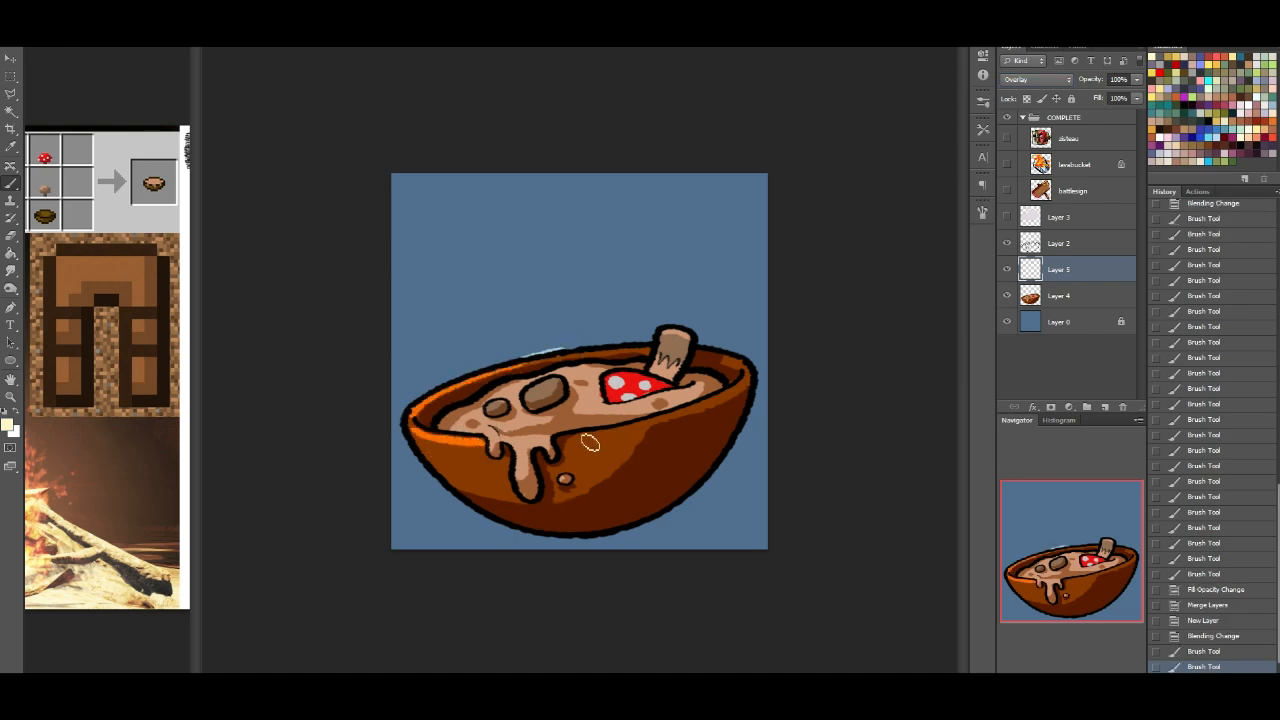
pyautogui.moveTo(598, 438)
pyautogui.mouseDown()
pyautogui.moveTo(680, 418)
pyautogui.moveTo(750, 385)
pyautogui.moveTo(758, 366)
pyautogui.mouseUp()
pyautogui.moveTo(668, 350); pyautogui.dragTo(670, 338)
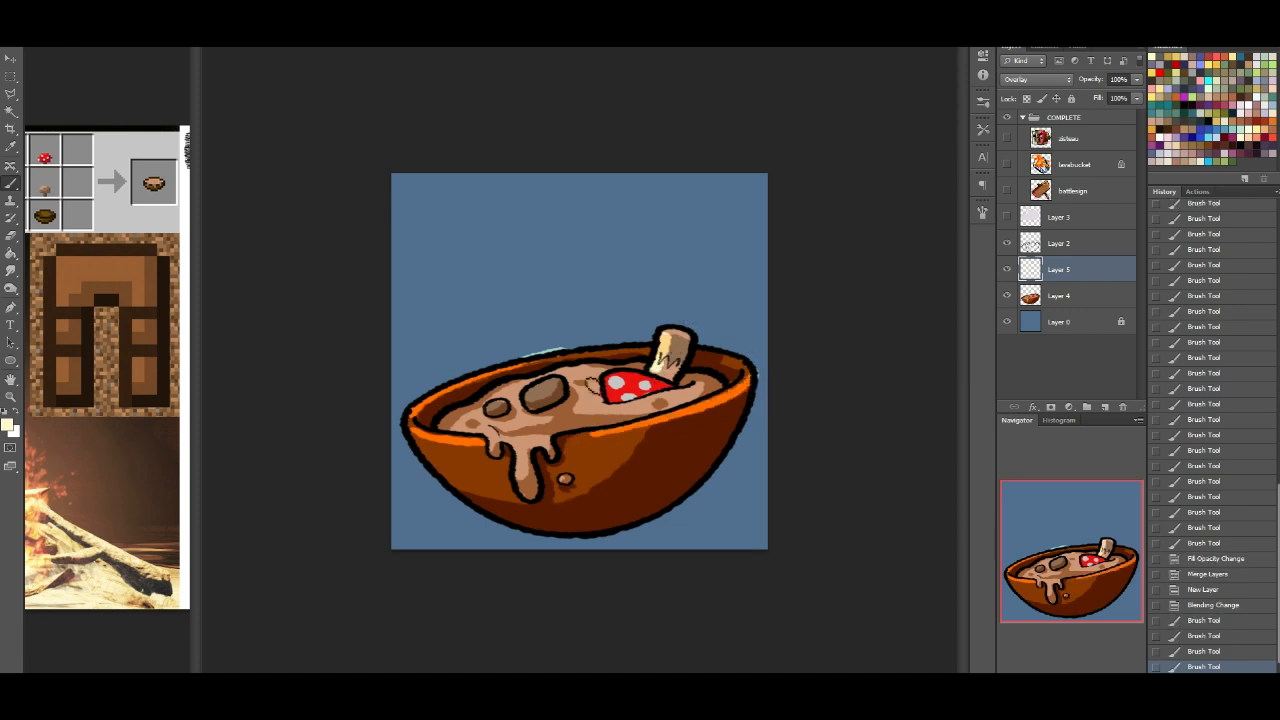
# Step: Dot cream highlights on the mushroom cap and soup, and clip the highlight layer to the merged bowl layer
pyautogui.moveTo(638, 386)
pyautogui.mouseDown()
pyautogui.moveTo(612, 402)
pyautogui.moveTo(630, 388)
pyautogui.mouseUp()
pyautogui.click(522, 423)
pyautogui.click(511, 394)
pyautogui.click(587, 407)
pyautogui.click(592, 394)
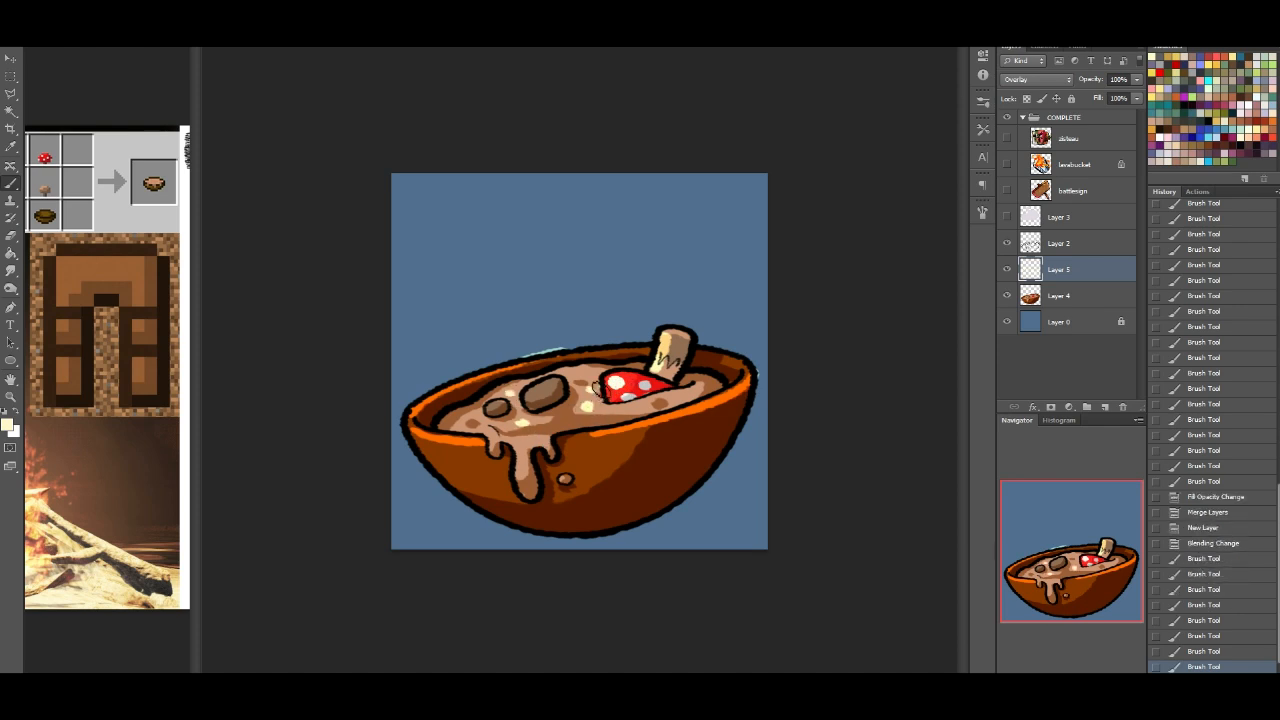
pyautogui.click(641, 407)
pyautogui.click(683, 404)
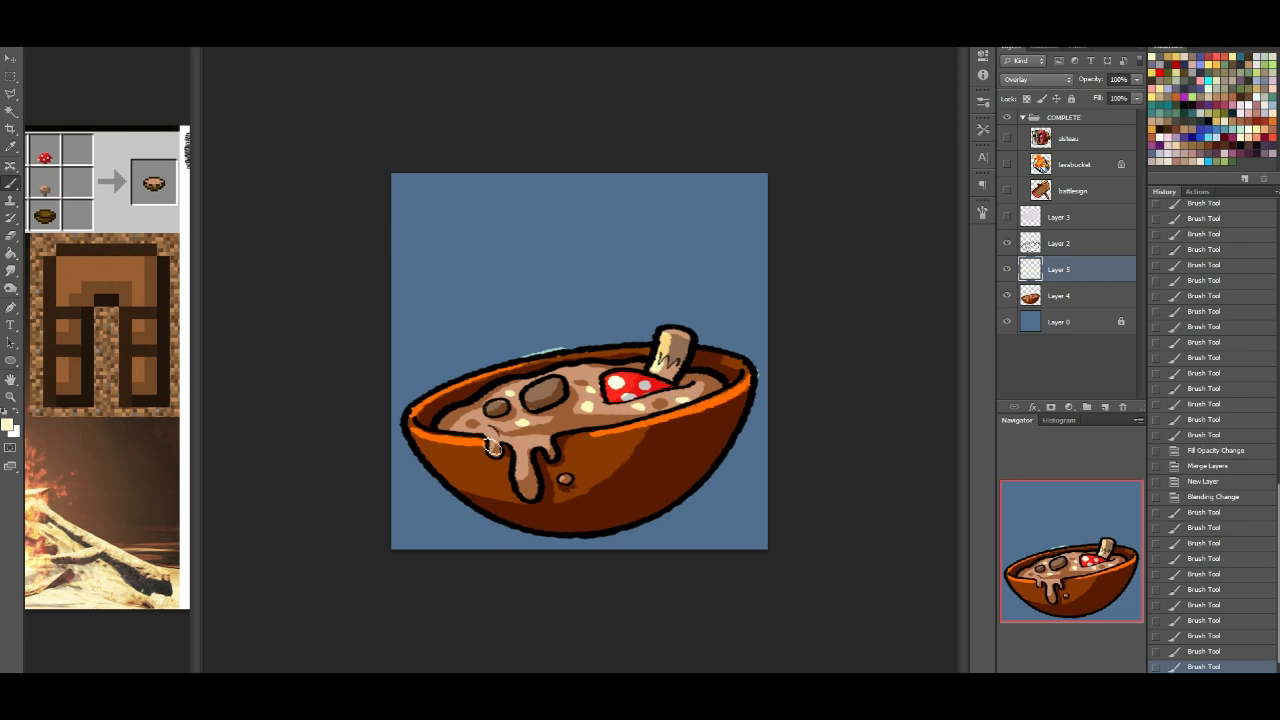
pyautogui.rightClick(1080, 280)
pyautogui.click(1140, 346)
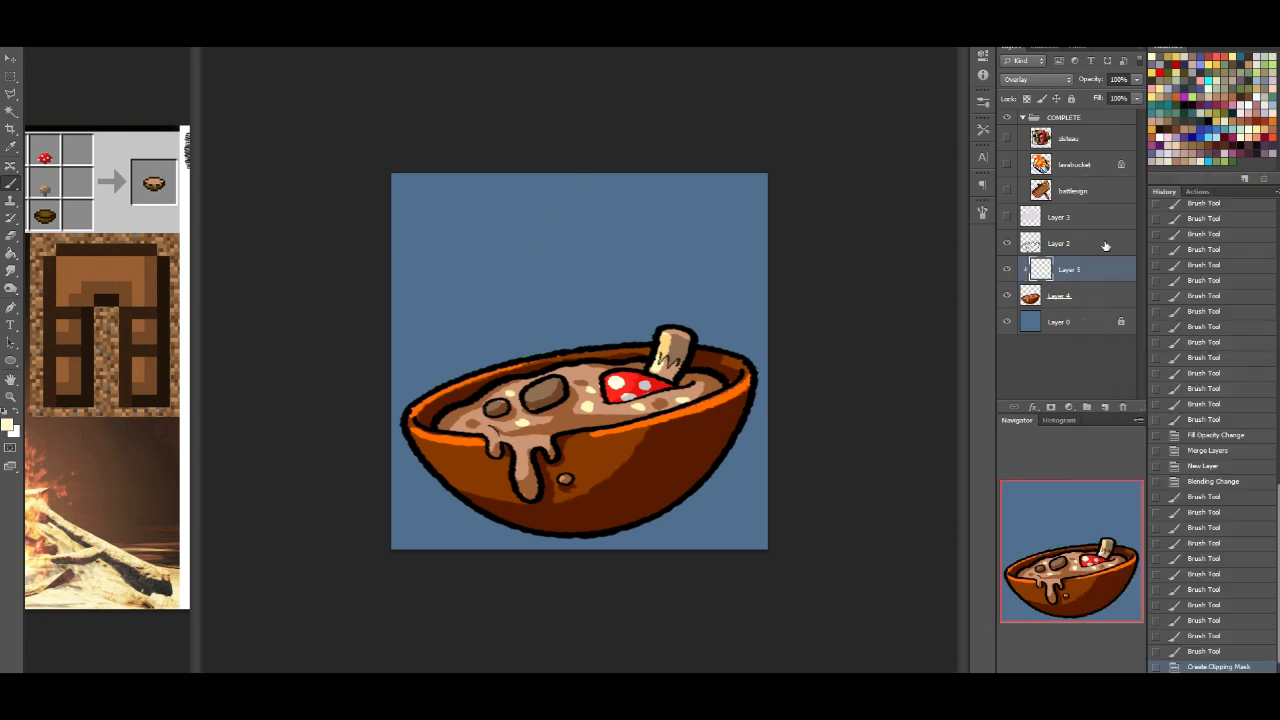
# Step: Show the steam layer and check the artwork briefly without the blue background
pyautogui.click(1062, 245)
pyautogui.click(1007, 217)
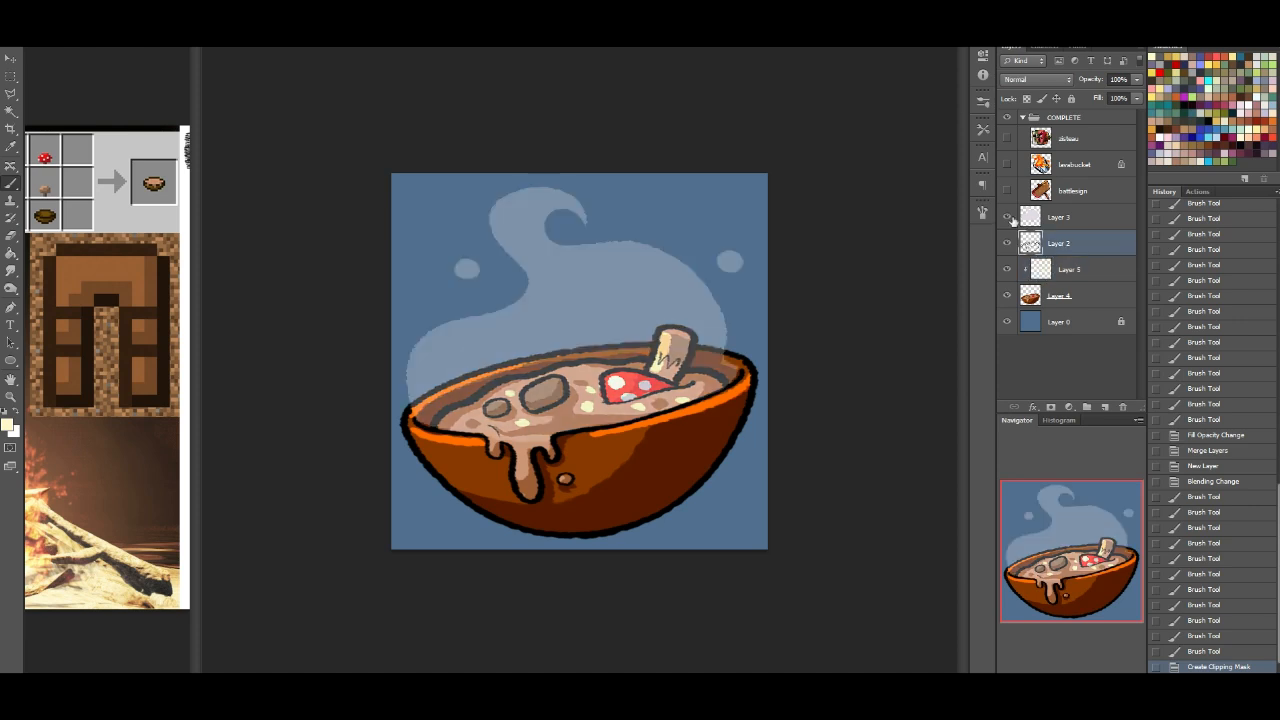
pyautogui.click(1007, 322)
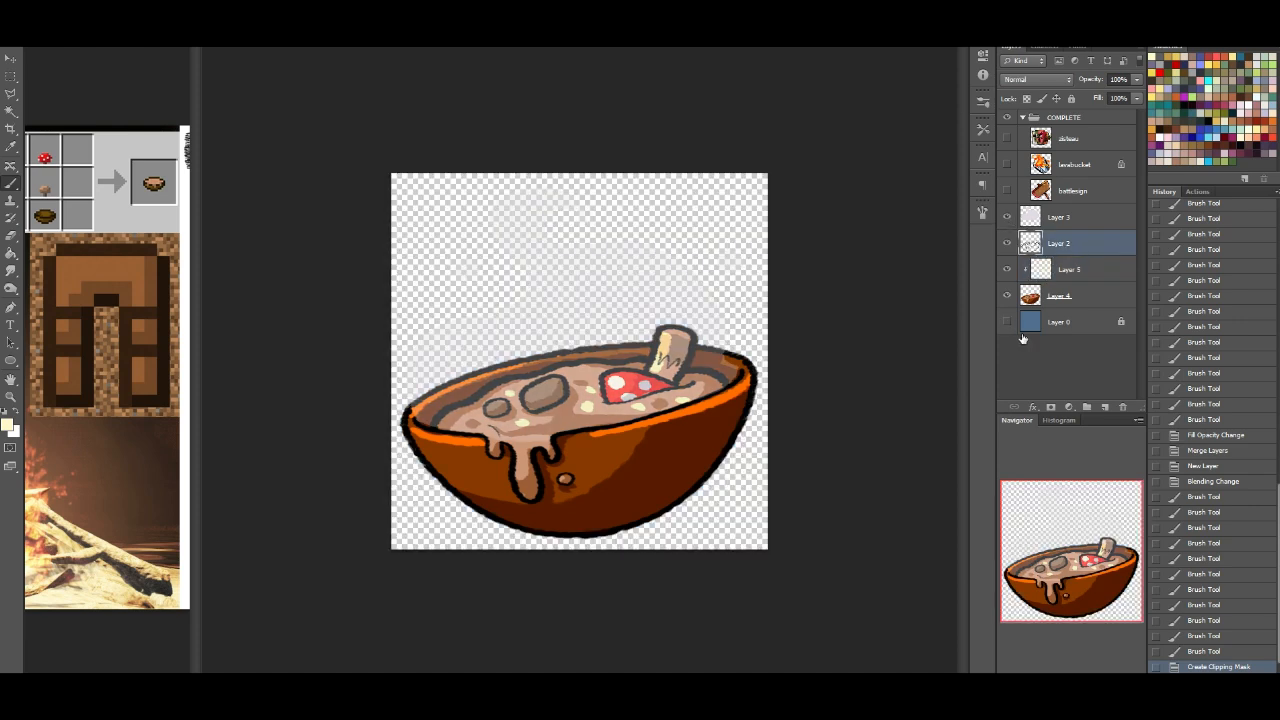
pyautogui.click(1007, 322)
# Step: Add a 3 px outside stroke in mid-grey to the steam layer
pyautogui.click(1100, 218)
pyautogui.doubleClick(1100, 218)
pyautogui.click(890, 226)
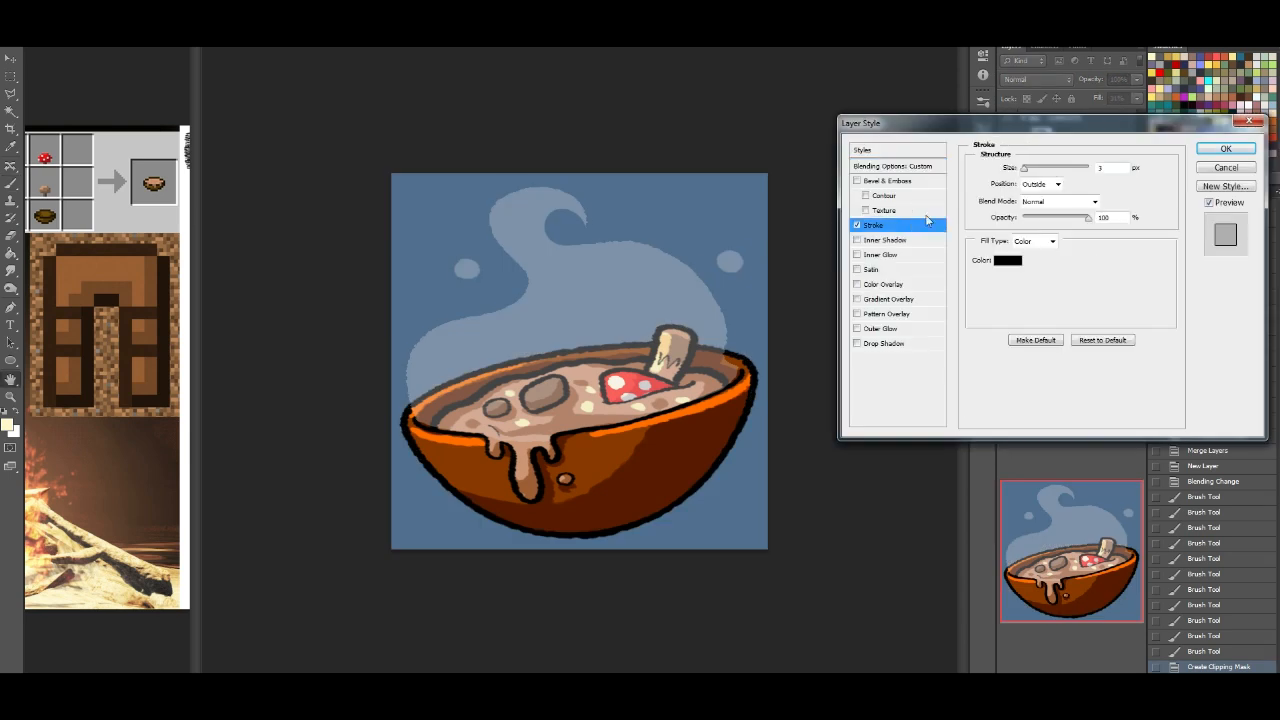
pyautogui.click(1010, 262)
pyautogui.click(1005, 282)
pyautogui.click(820, 451)
pyautogui.moveTo(1010, 348); pyautogui.dragTo(1006, 367)
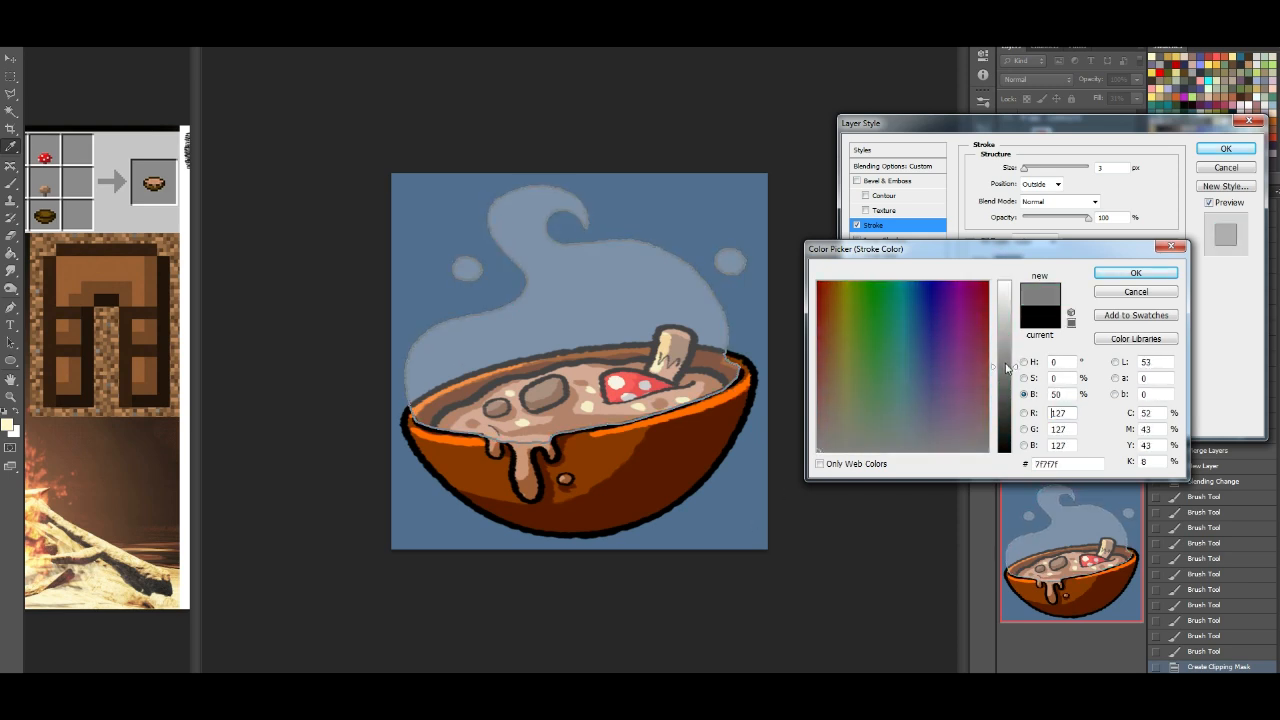
pyautogui.click(1136, 273)
# Step: Add a gradient overlay to the steam from the Black, White preset, changing its black stop to grey 8b8b8b
pyautogui.click(906, 300)
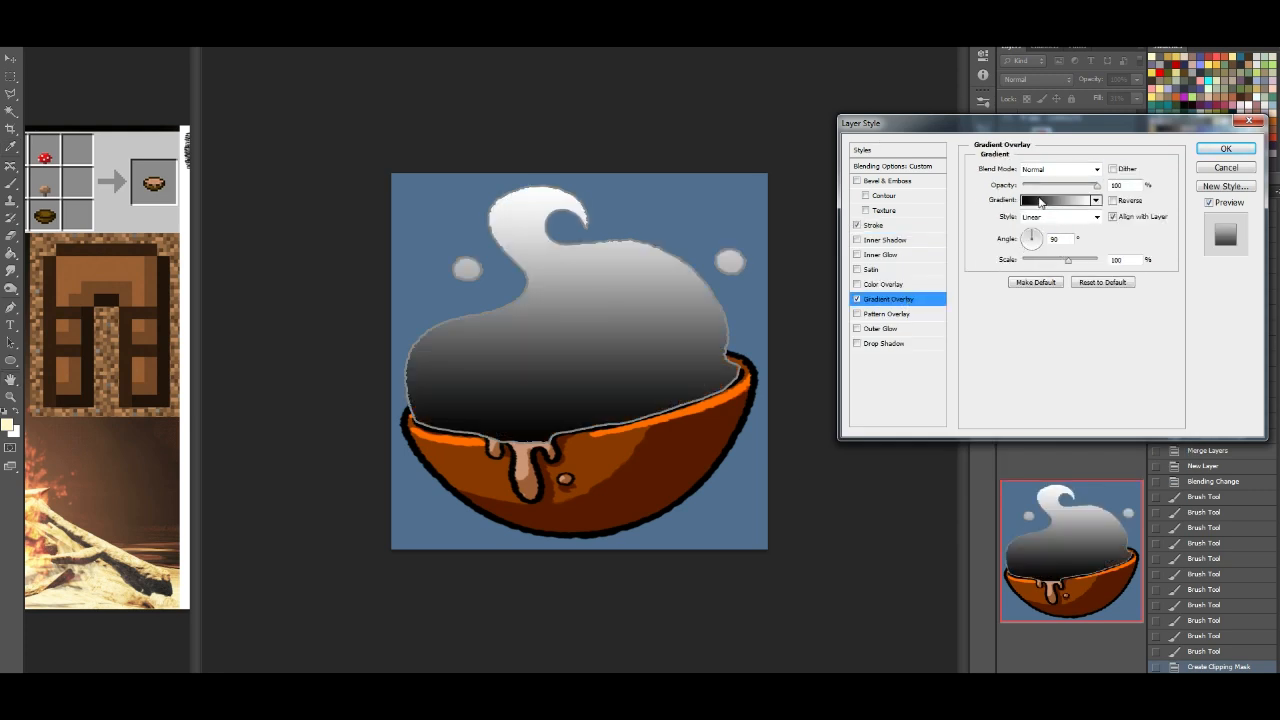
pyautogui.click(1043, 203)
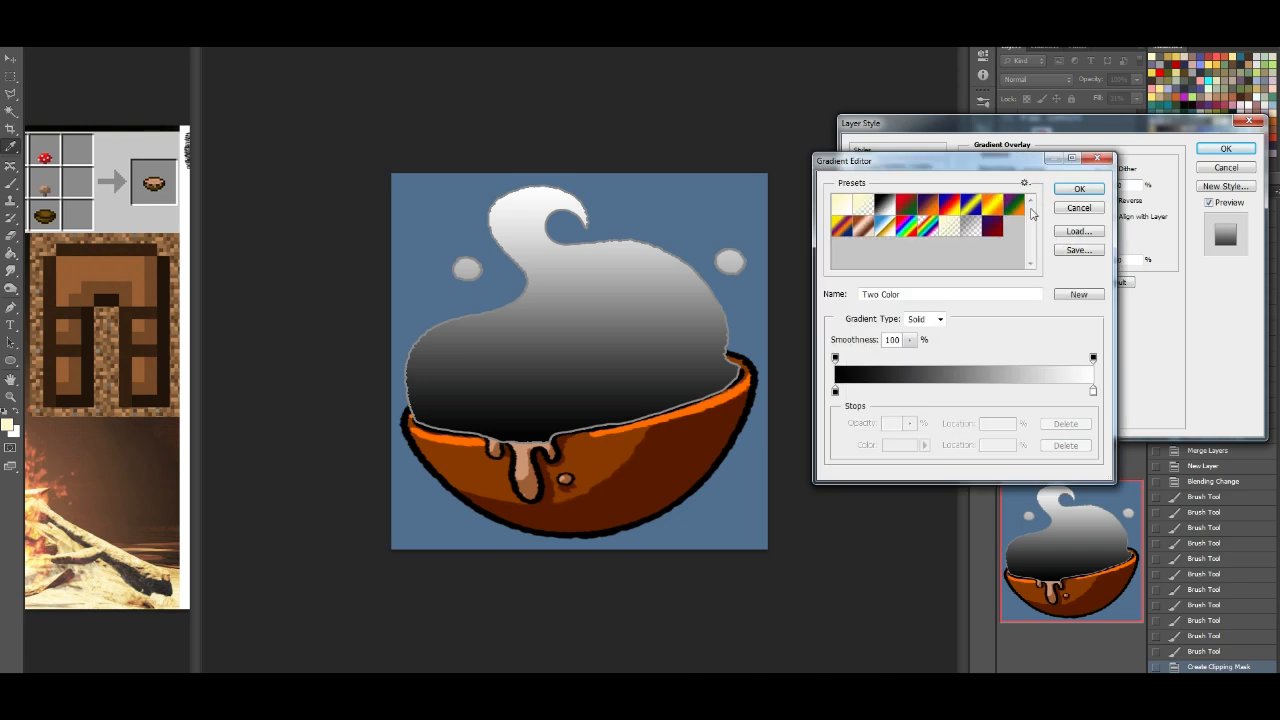
pyautogui.click(862, 208)
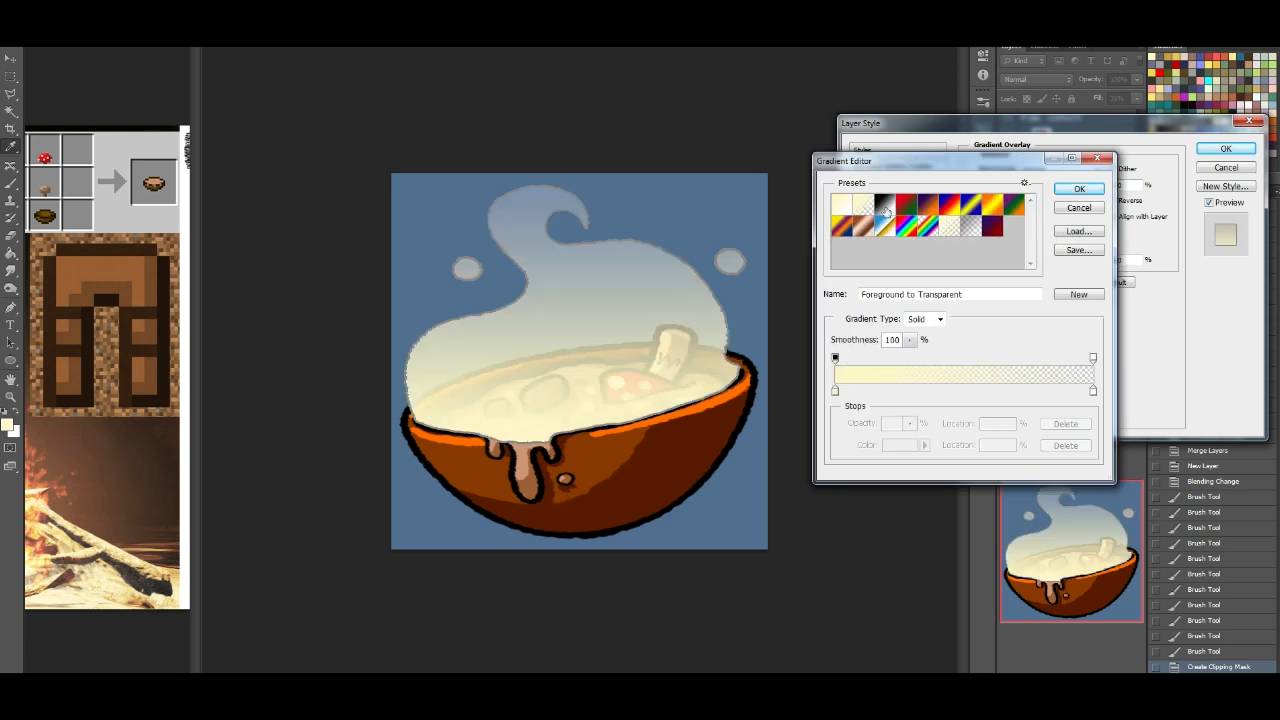
pyautogui.click(845, 210)
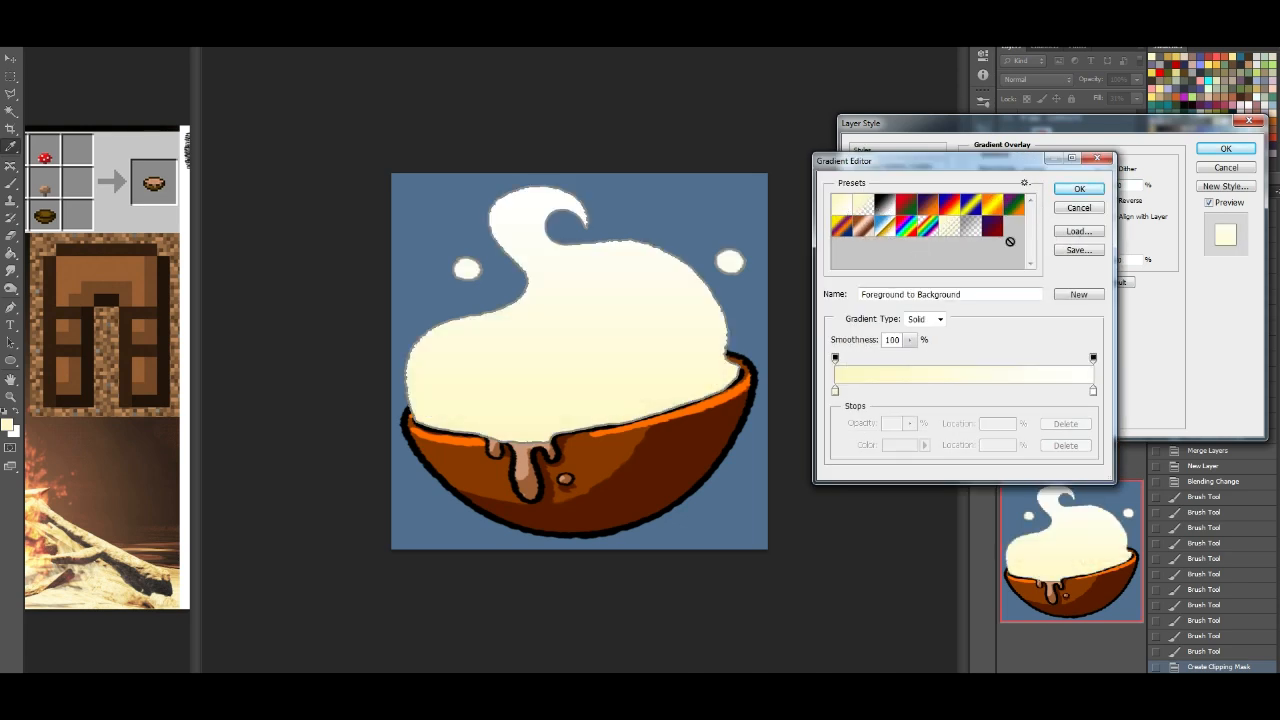
pyautogui.click(885, 206)
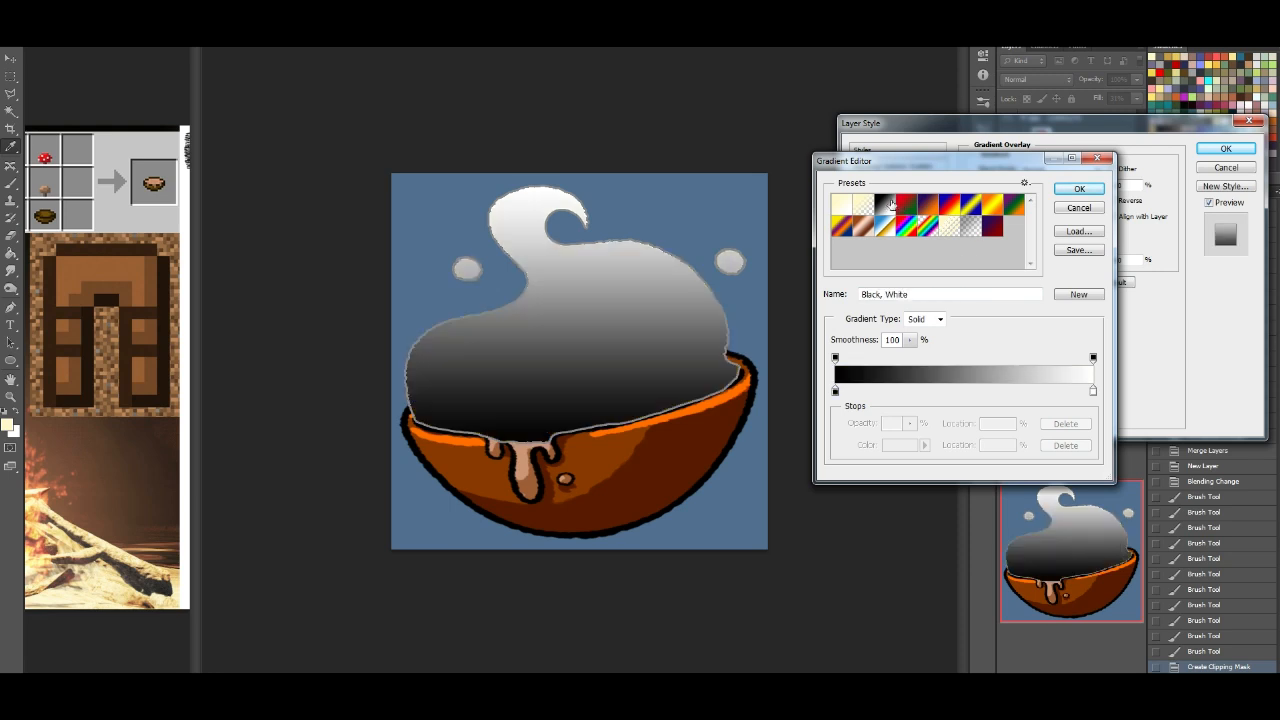
pyautogui.click(835, 390)
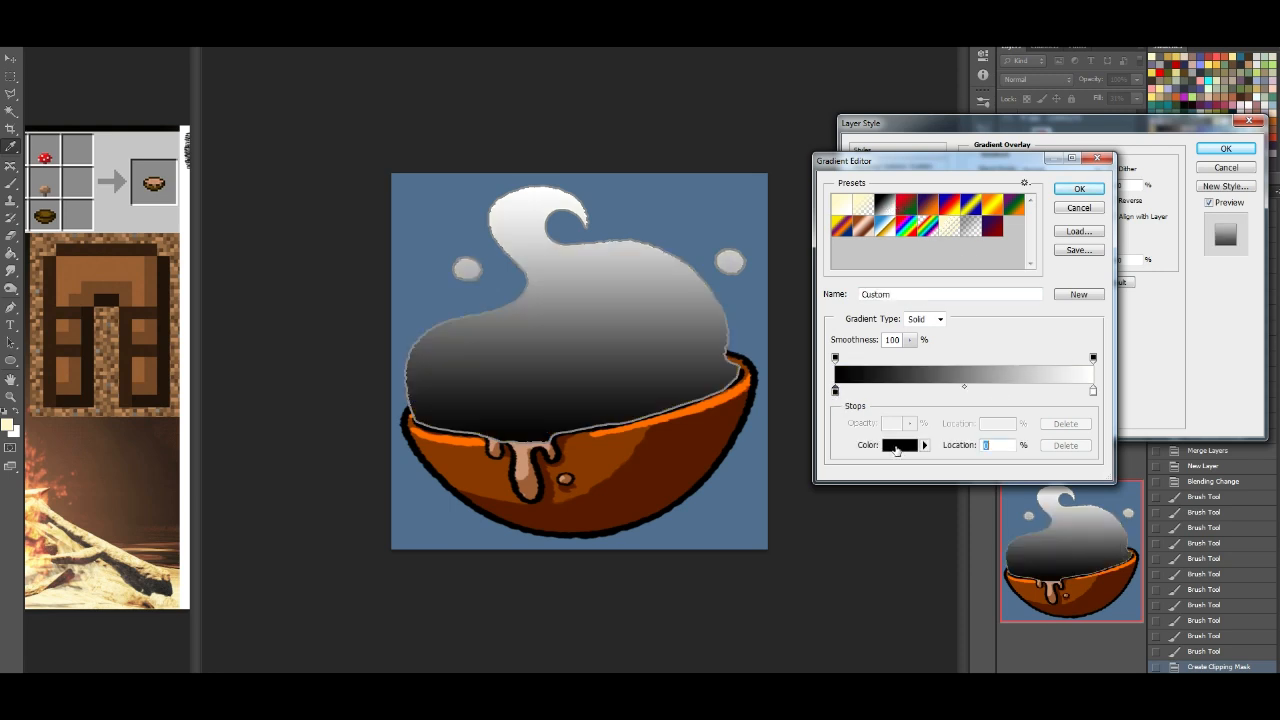
pyautogui.click(898, 445)
pyautogui.moveTo(1003, 350); pyautogui.dragTo(1010, 362)
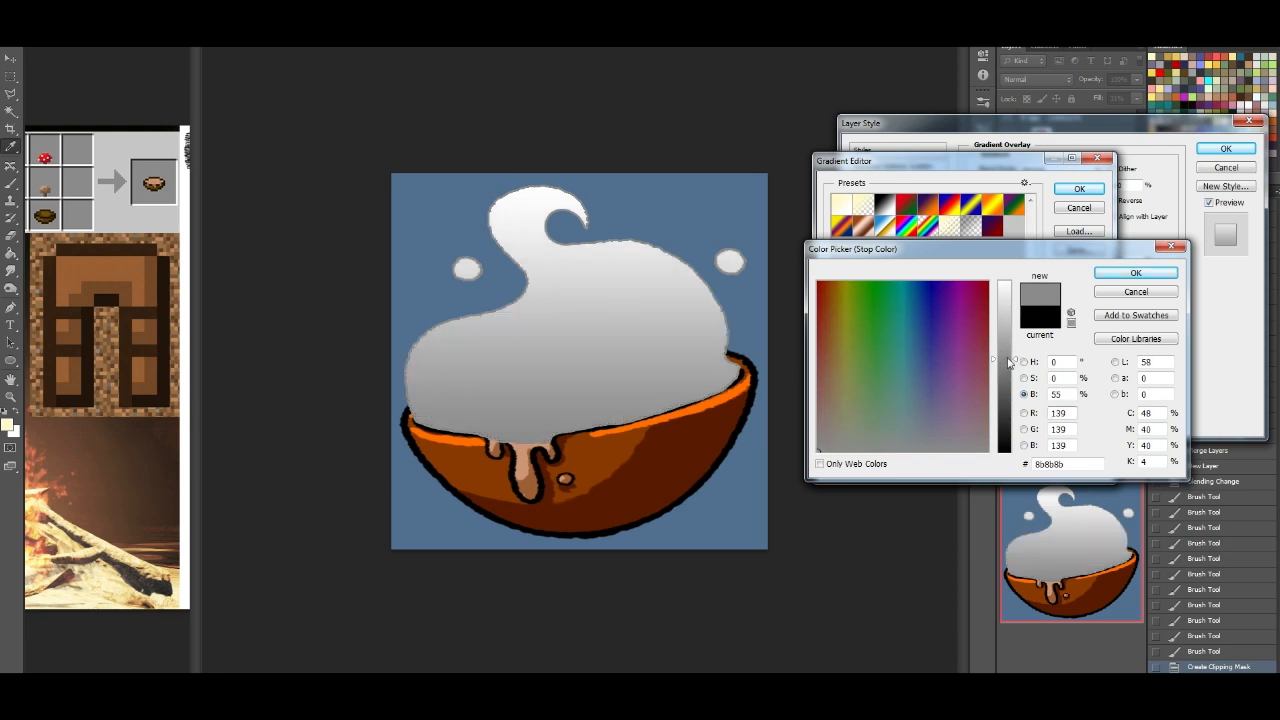
pyautogui.click(1125, 275)
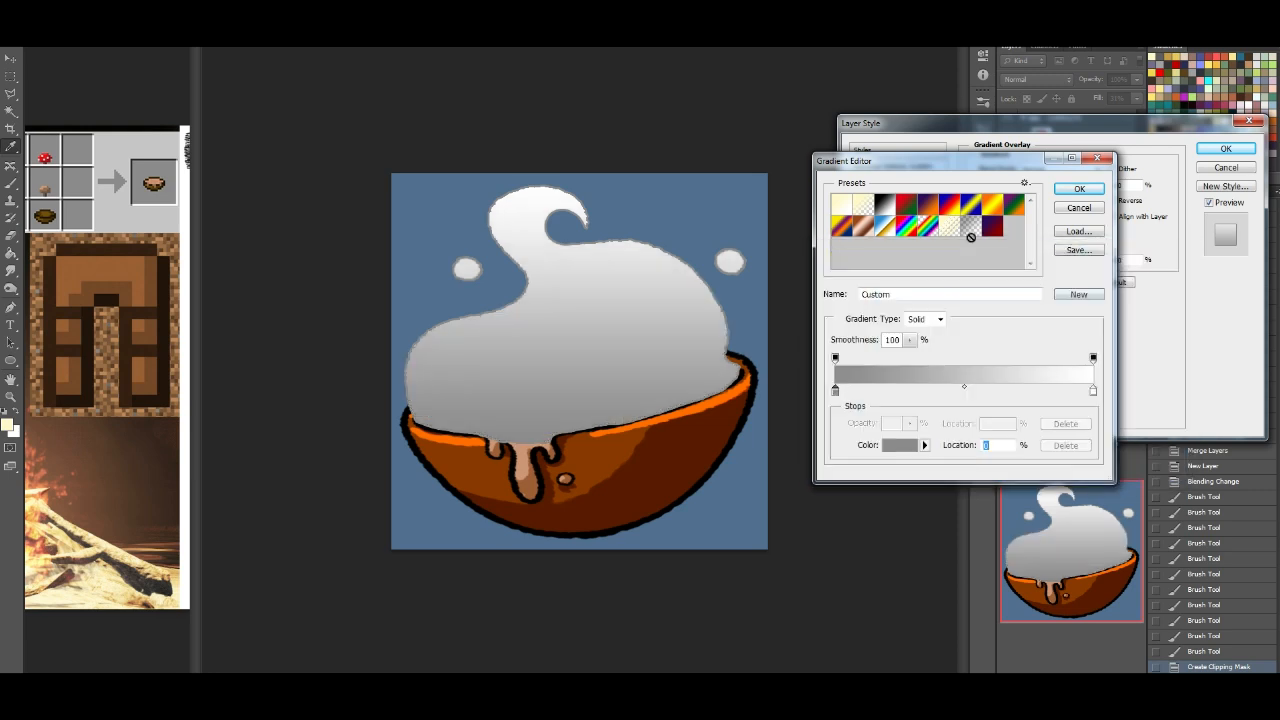
pyautogui.click(1079, 189)
# Step: Set the steam's gradient overlay to the Overlay blend mode and its stroke to Multiply, and apply the layer style
pyautogui.click(1042, 169)
pyautogui.click(1058, 222)
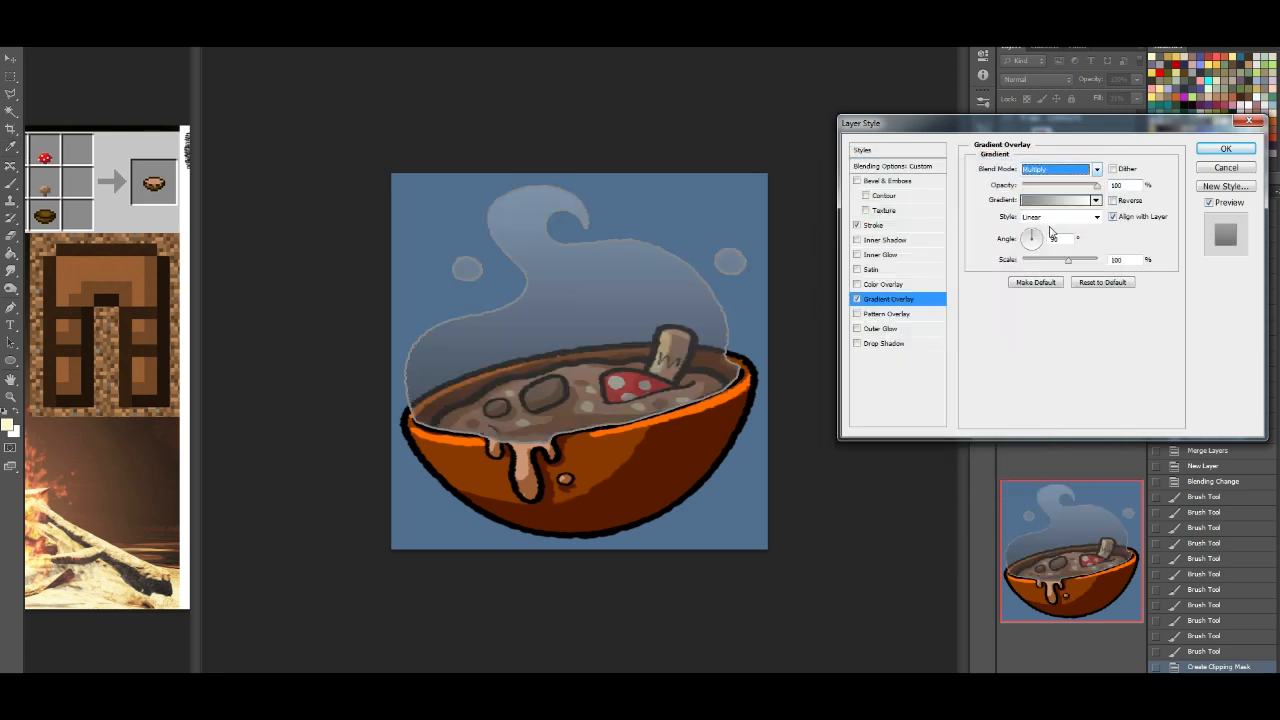
pyautogui.click(1060, 169)
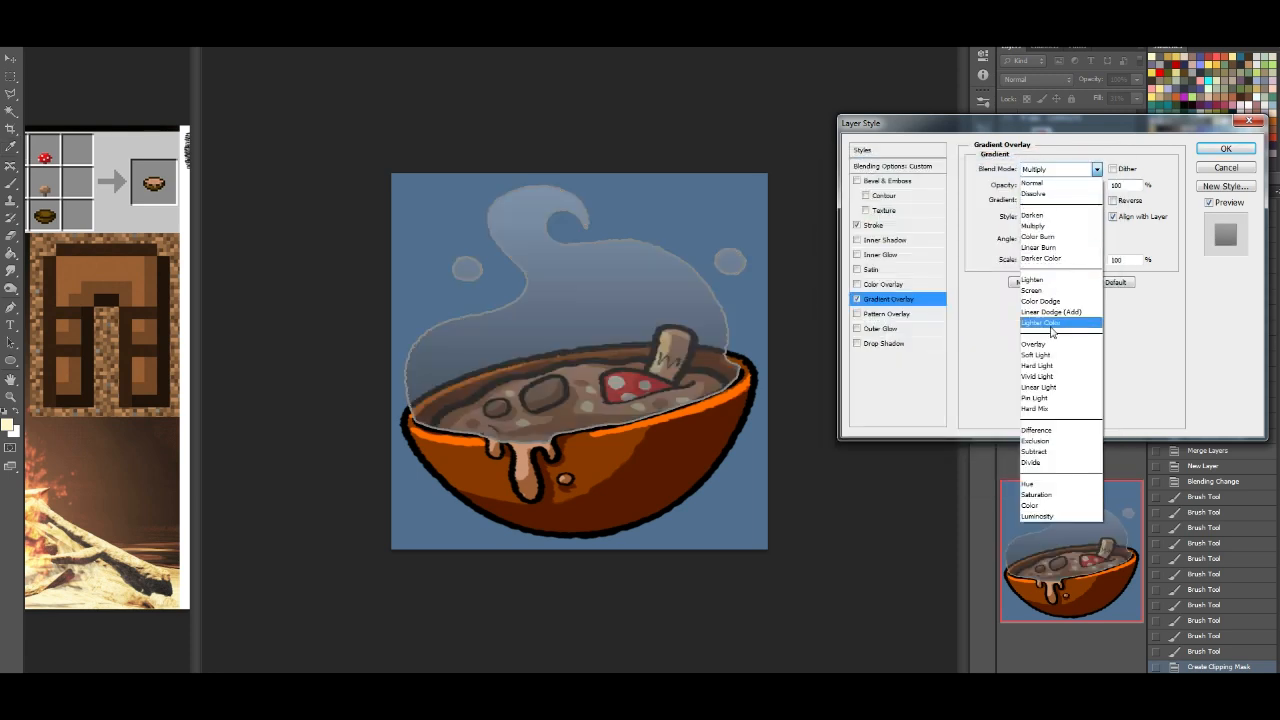
pyautogui.click(1052, 340)
pyautogui.click(874, 225)
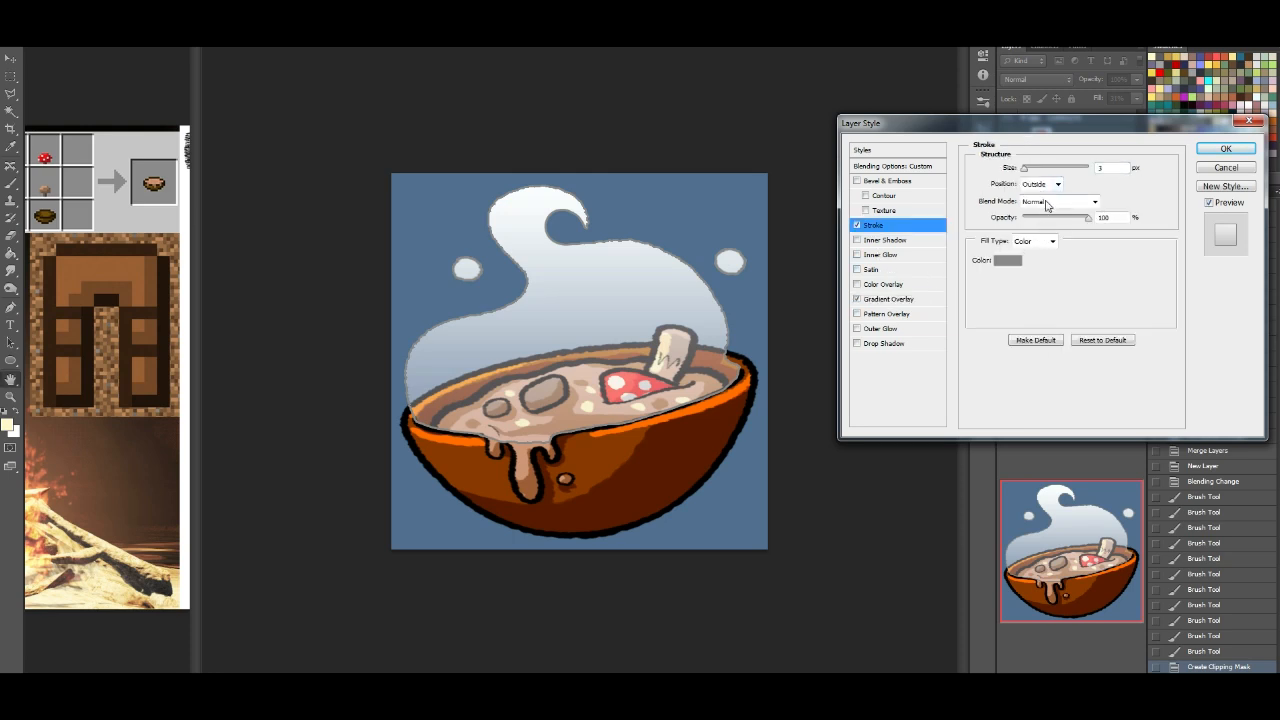
pyautogui.click(1047, 205)
pyautogui.click(1061, 253)
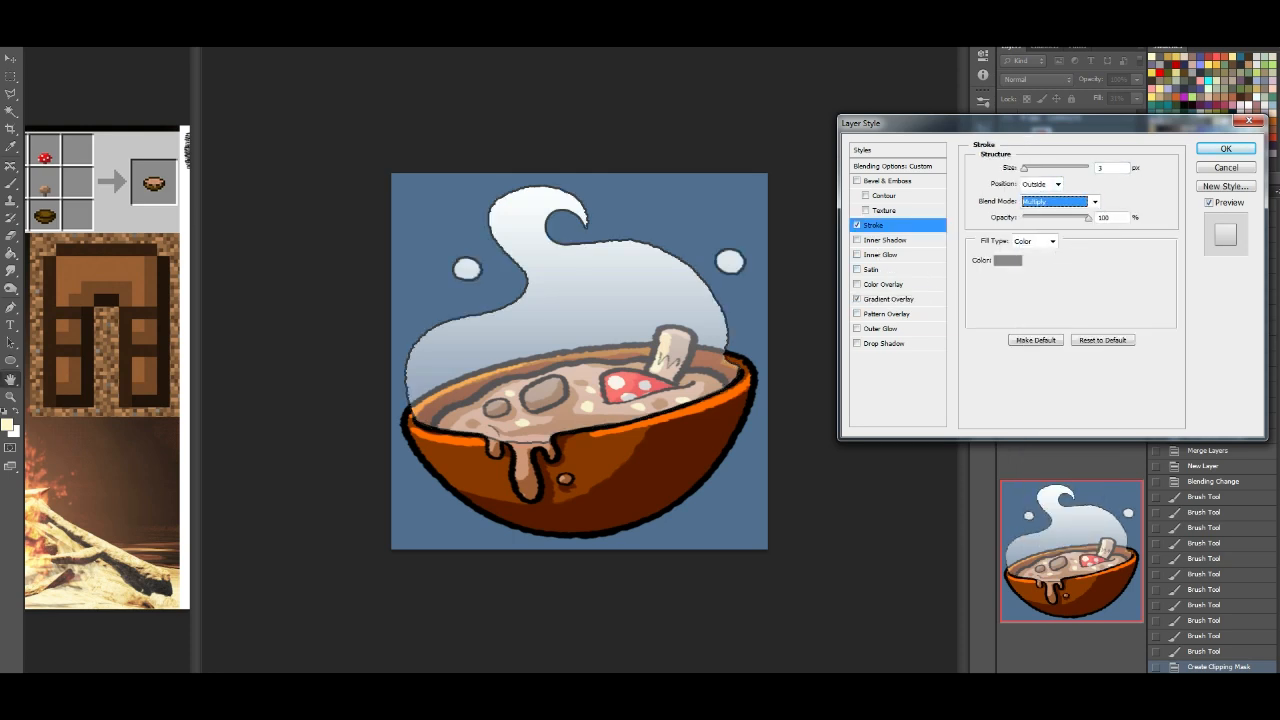
pyautogui.click(1235, 154)
# Step: Set the steam layer's fill to 0% and hide the blue background layer
pyautogui.click(1136, 99)
pyautogui.moveTo(1094, 114); pyautogui.dragTo(1068, 115)
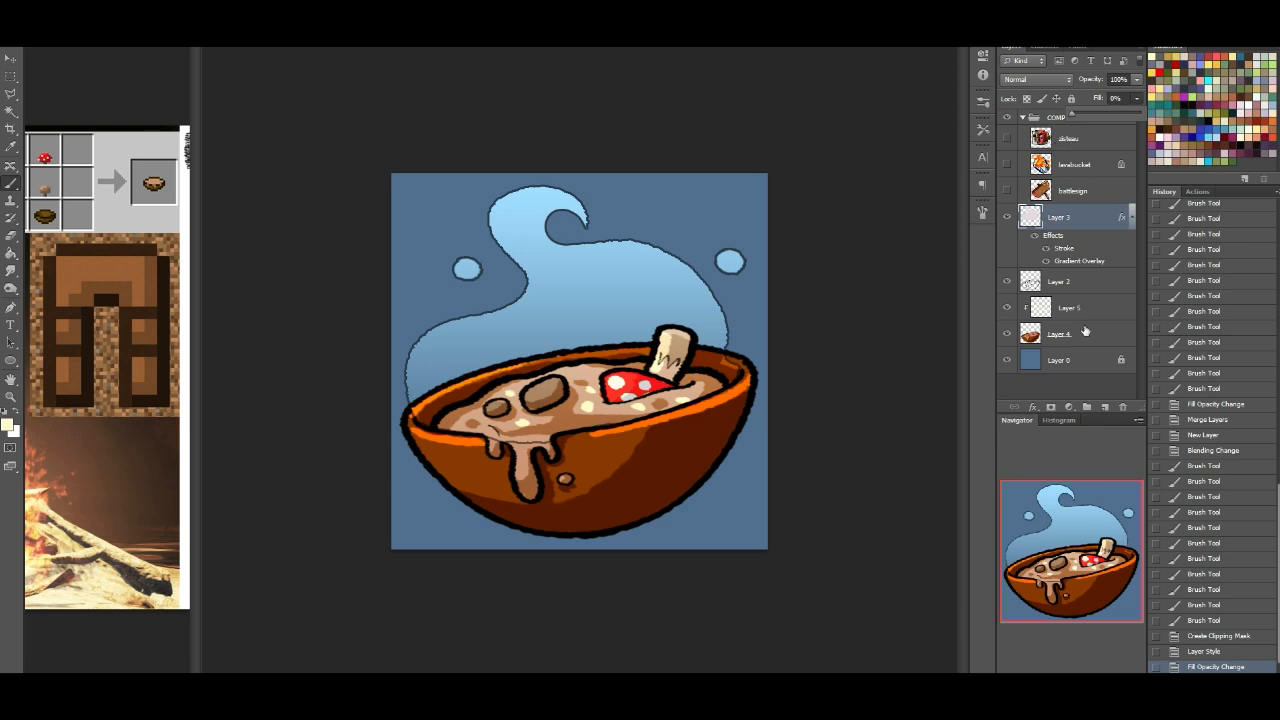
pyautogui.click(1008, 362)
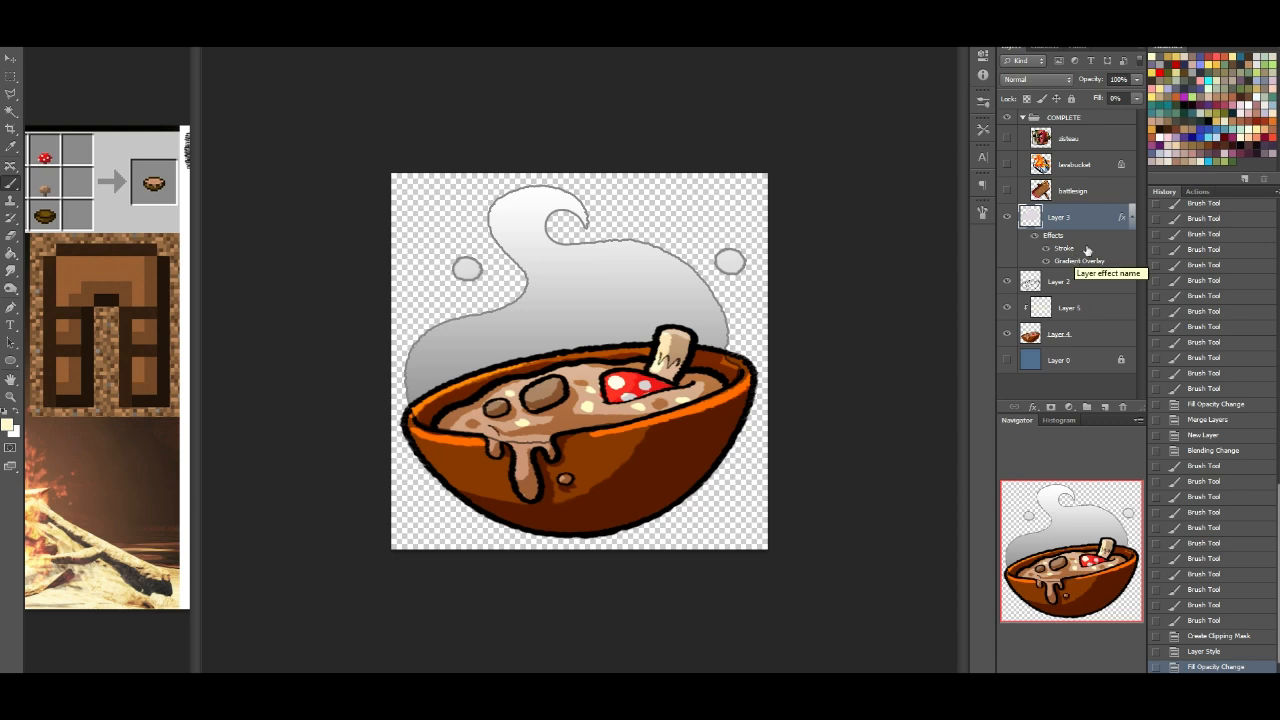
# Step: Move the steam layer below the bowl layers and extend its right side out to the bowl's rim with brush and fill
pyautogui.click(11, 235)
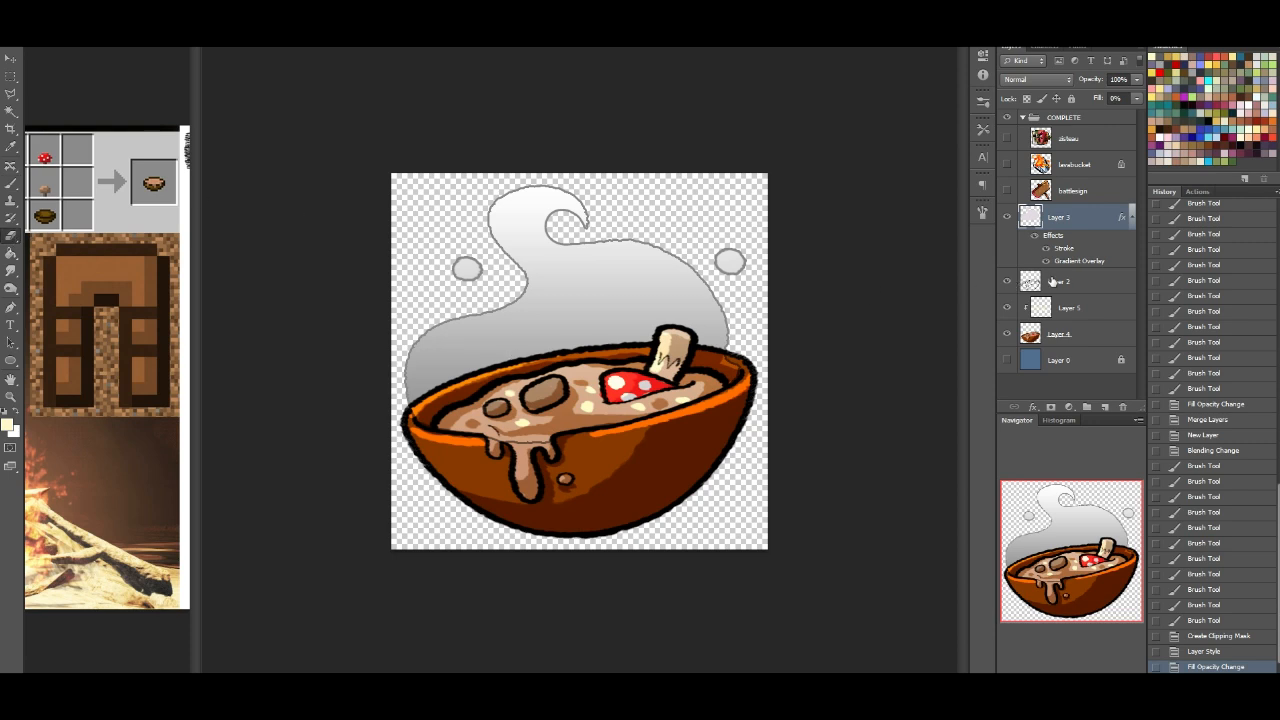
pyautogui.moveTo(1066, 237); pyautogui.dragTo(1079, 322)
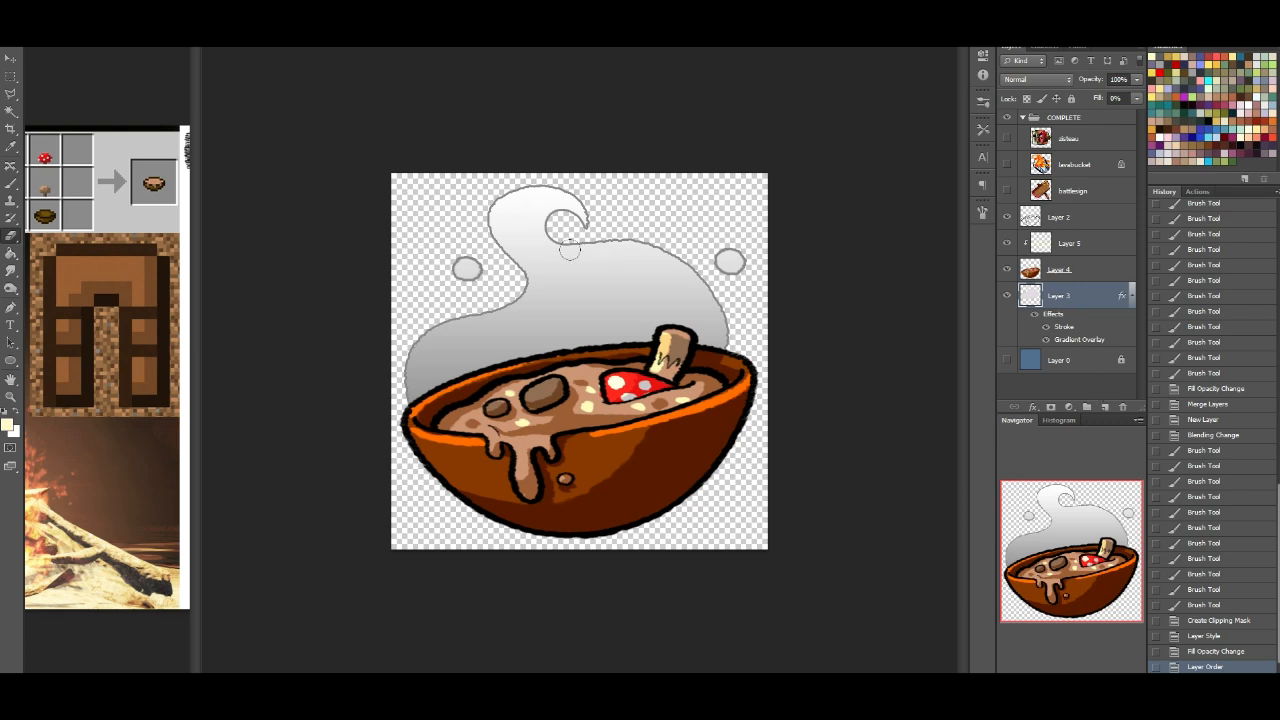
pyautogui.press('b')
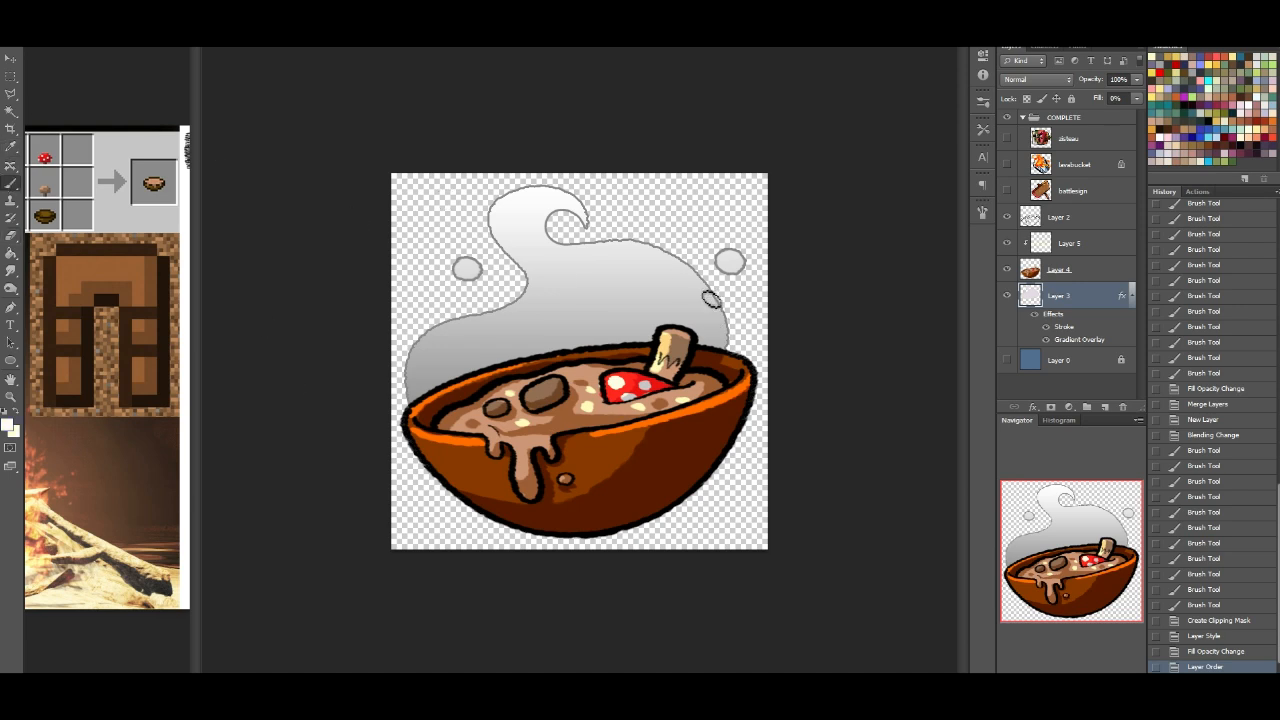
pyautogui.moveTo(731, 364)
pyautogui.mouseDown()
pyautogui.moveTo(692, 281)
pyautogui.moveTo(741, 340)
pyautogui.mouseUp()
pyautogui.click(11, 252)
pyautogui.click(651, 303)
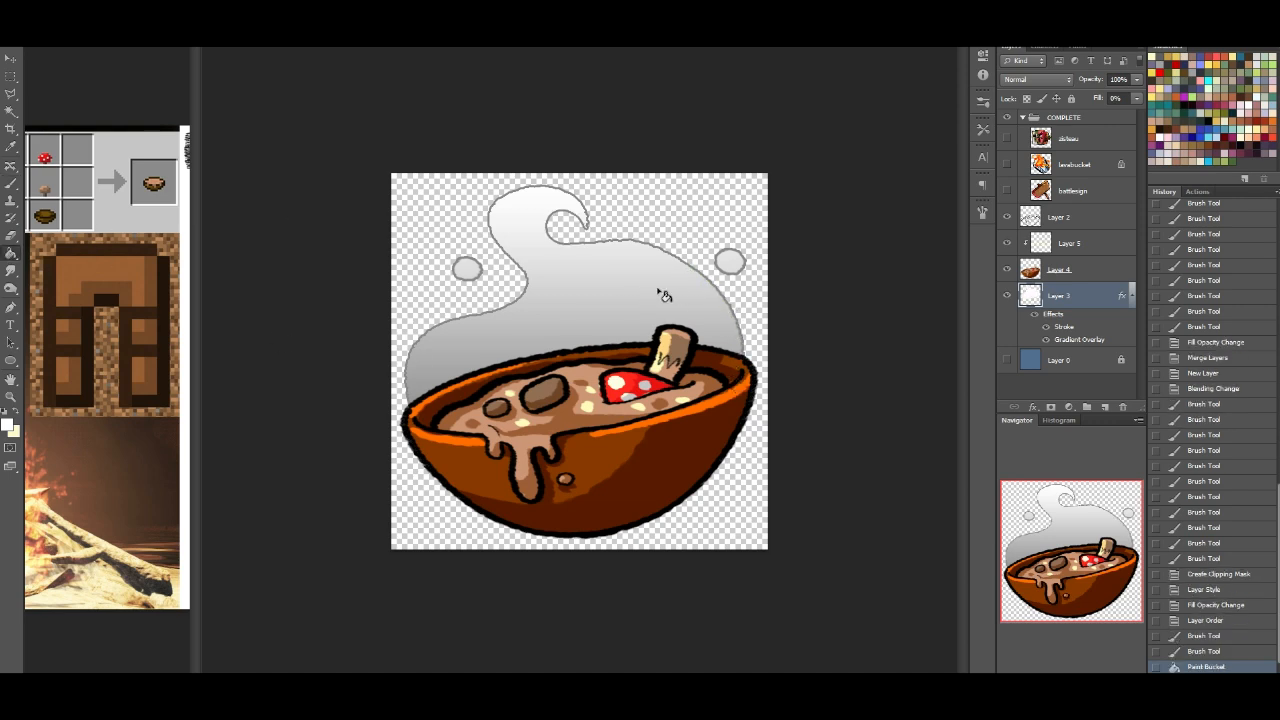
# Step: Thicken the steam layer's stroke, comparing the Center and Inside positions and keeping it Outside
pyautogui.doubleClick(1093, 300)
pyautogui.click(880, 225)
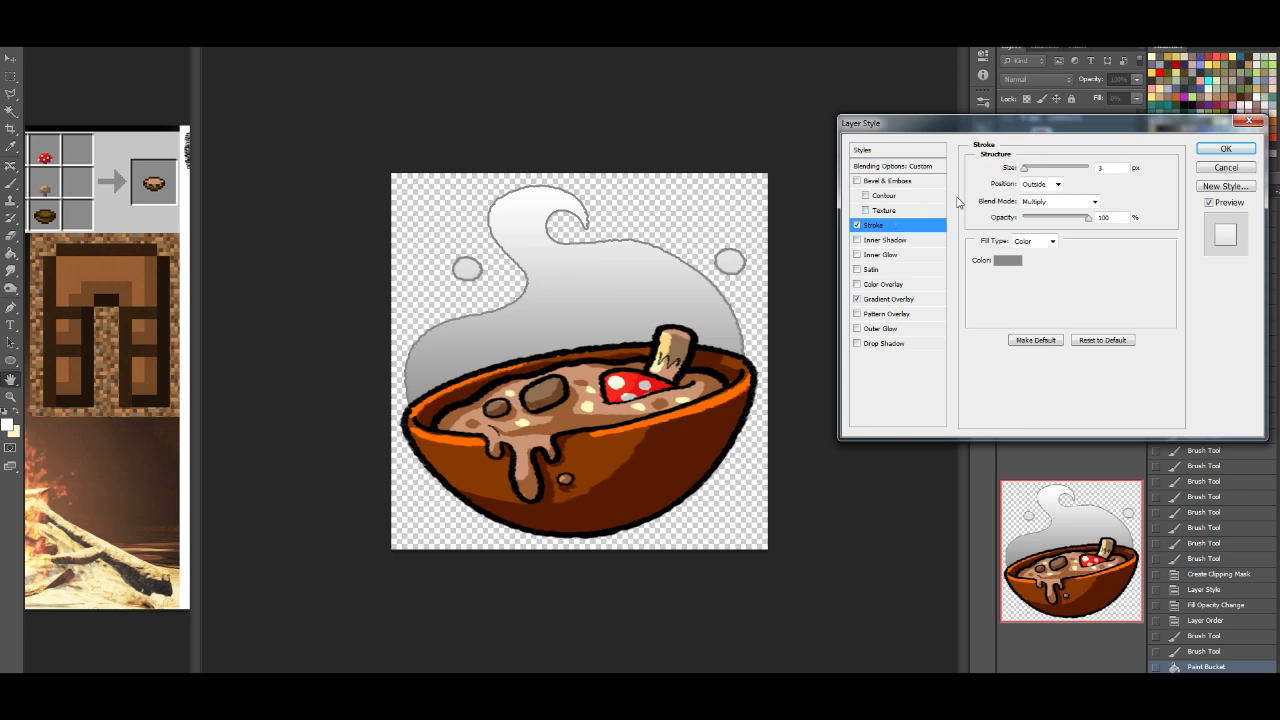
pyautogui.moveTo(1028, 172); pyautogui.dragTo(1030, 176)
pyautogui.click(1036, 186)
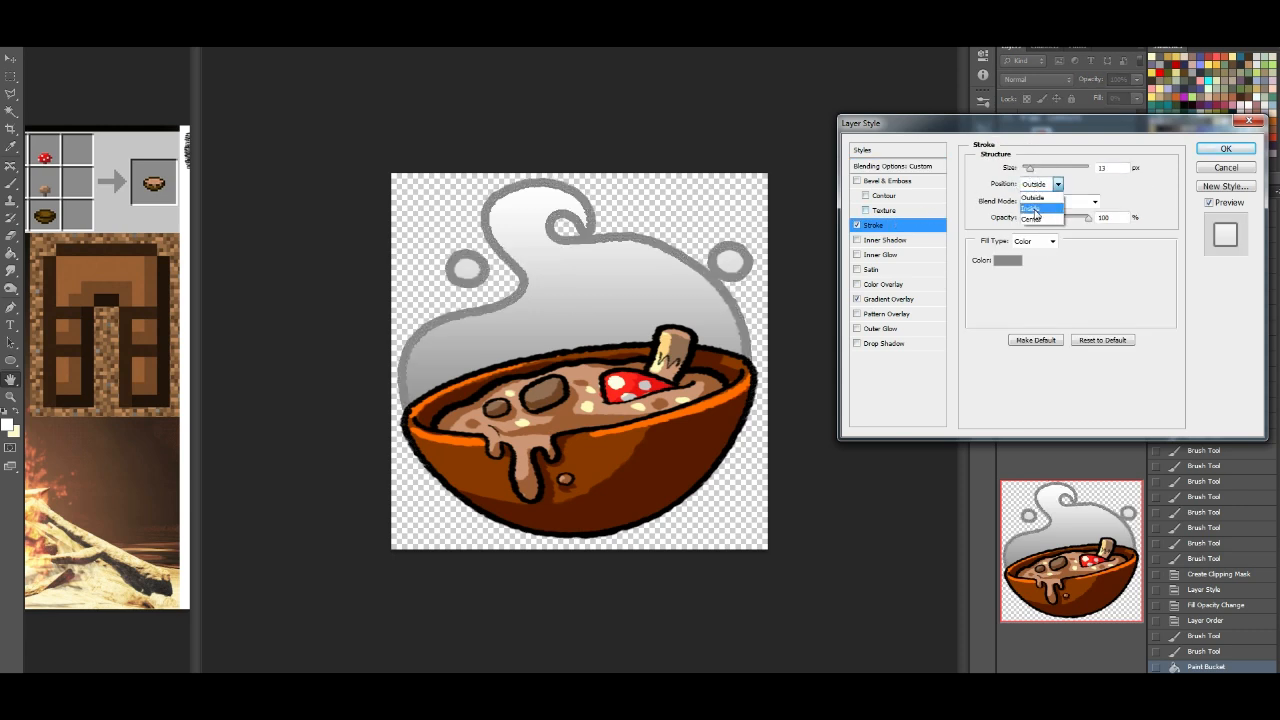
pyautogui.click(1036, 218)
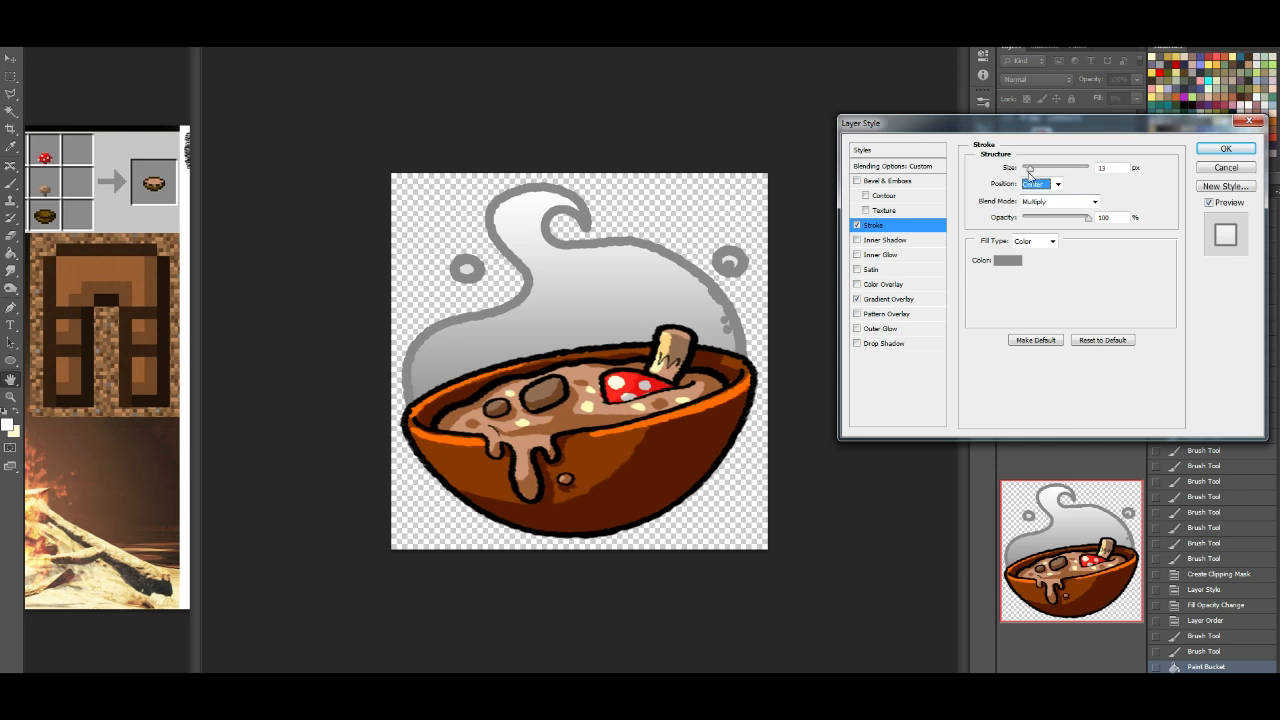
pyautogui.click(1036, 187)
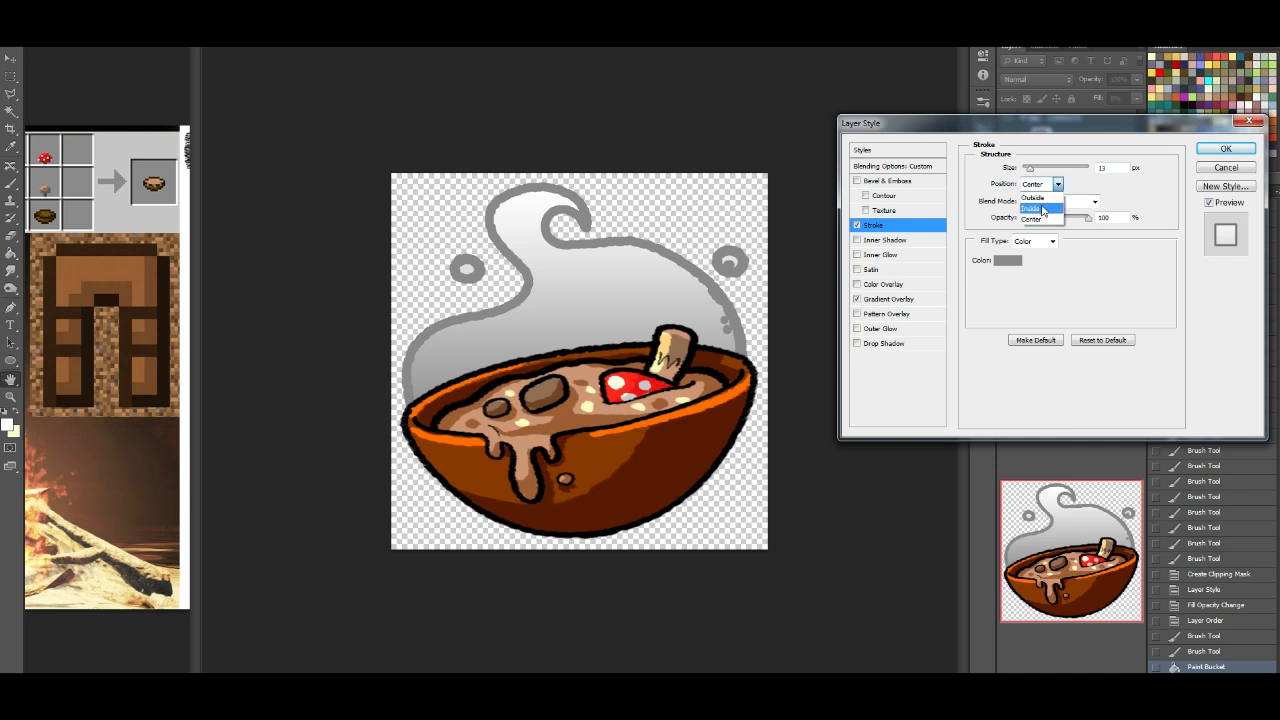
pyautogui.click(1037, 205)
pyautogui.click(1036, 186)
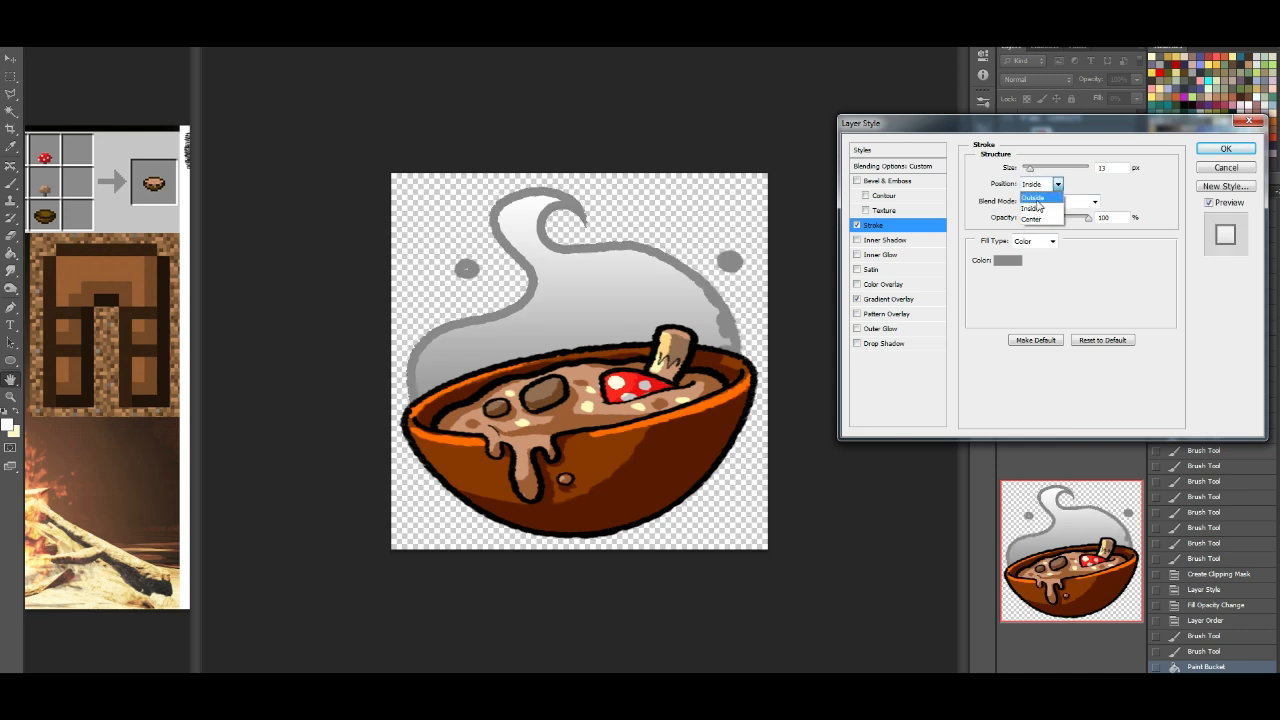
pyautogui.click(1038, 193)
pyautogui.moveTo(1032, 172); pyautogui.dragTo(1026, 172)
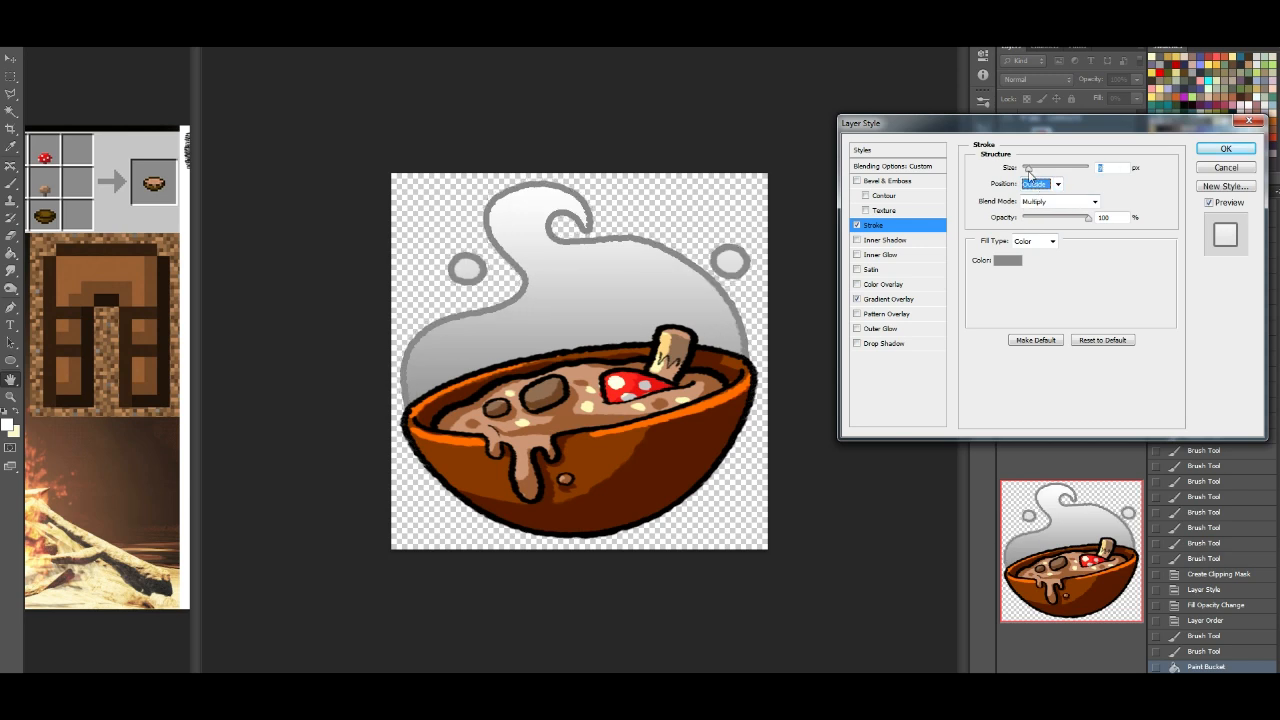
pyautogui.click(1225, 148)
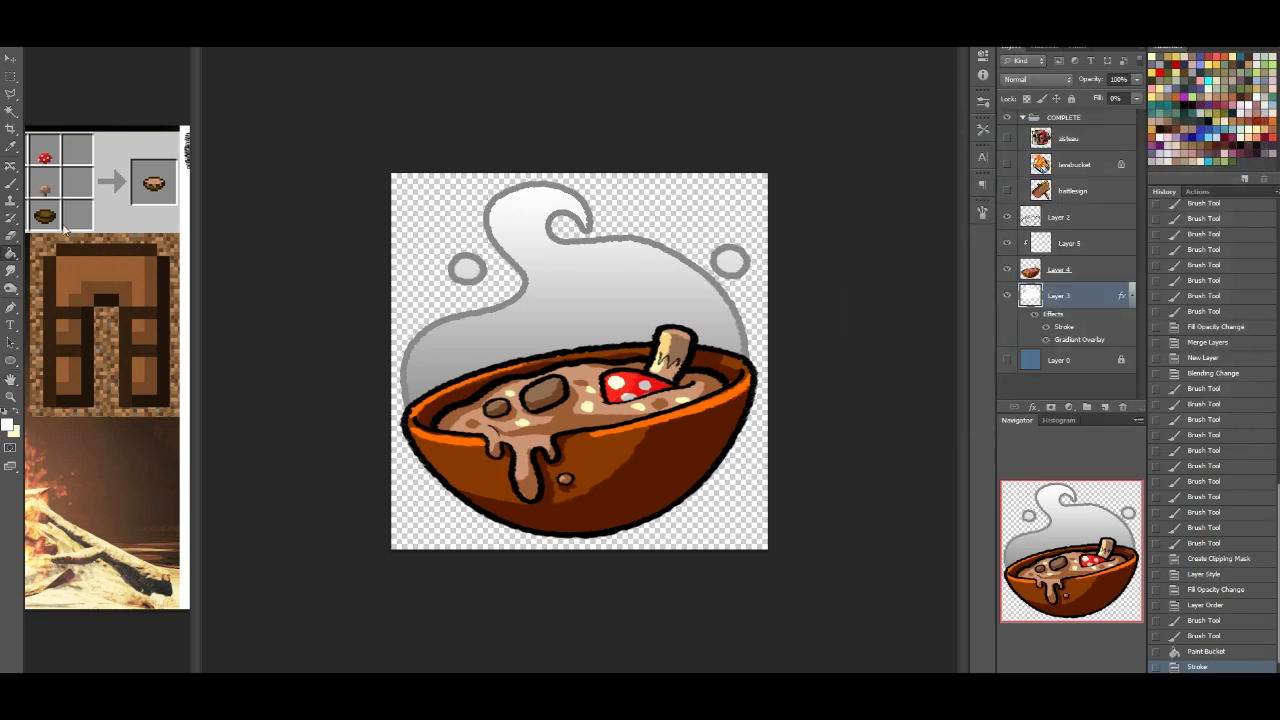
# Step: Fill the steam cloud and both small steam bubbles with white using the Paint Bucket
pyautogui.click(660, 317)
pyautogui.click(468, 269)
pyautogui.click(733, 264)
# Step: Select the right steam bubble with the Magic Wand, move it up and slightly left, and deselect it
pyautogui.click(15, 113)
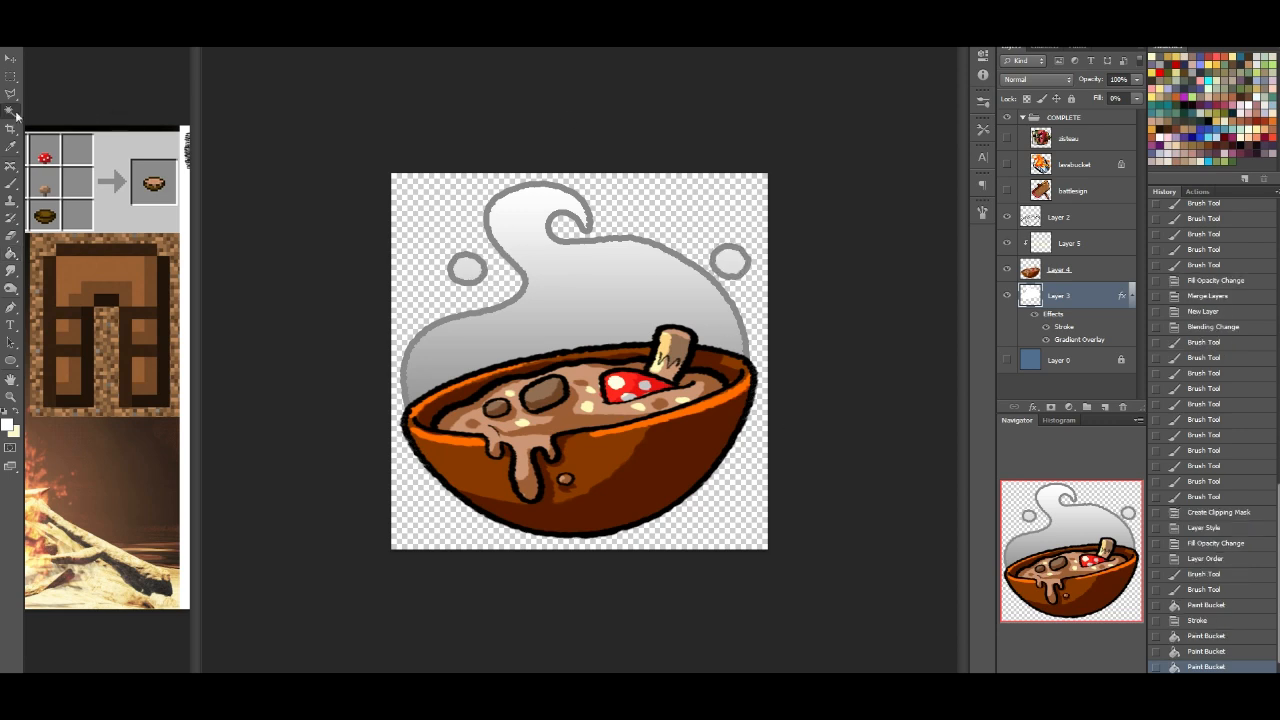
pyautogui.click(731, 268)
pyautogui.click(12, 60)
pyautogui.moveTo(731, 264); pyautogui.dragTo(717, 220)
pyautogui.hotkey('ctrl', 'd')
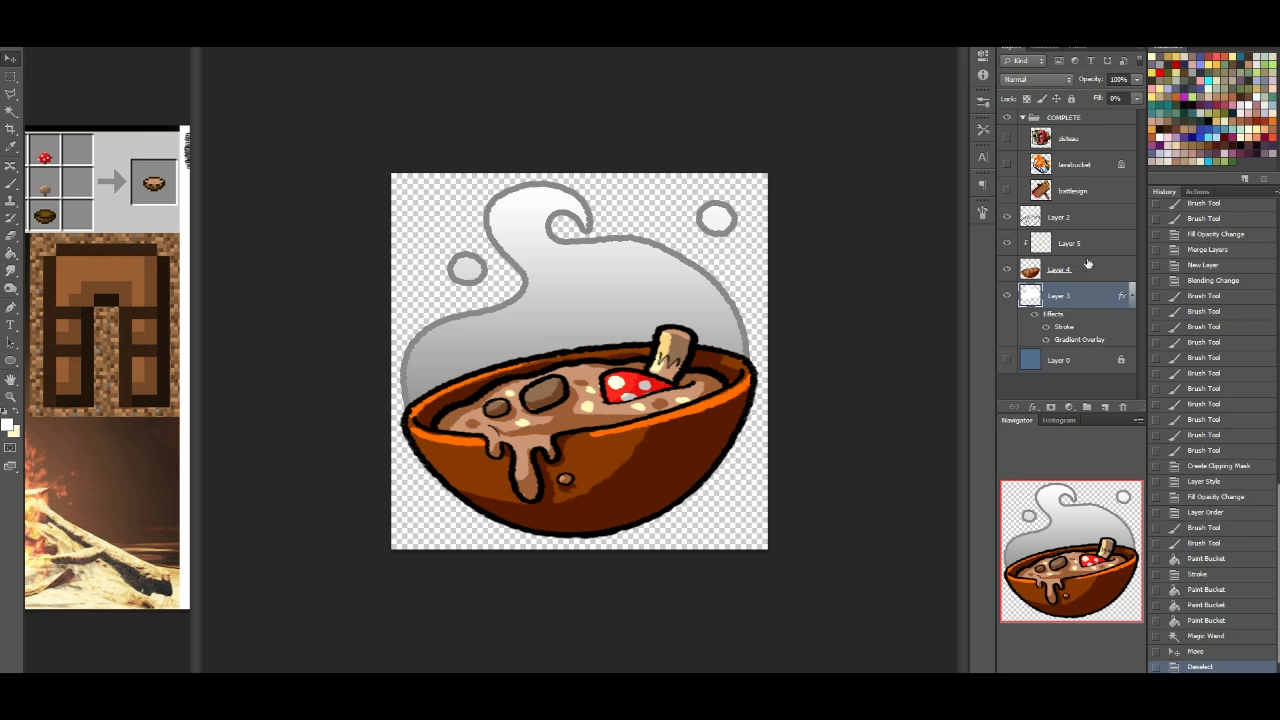
# Step: Merge the bowl layer with the two layers above it, leaving the steam layer separate
pyautogui.click(1062, 219)
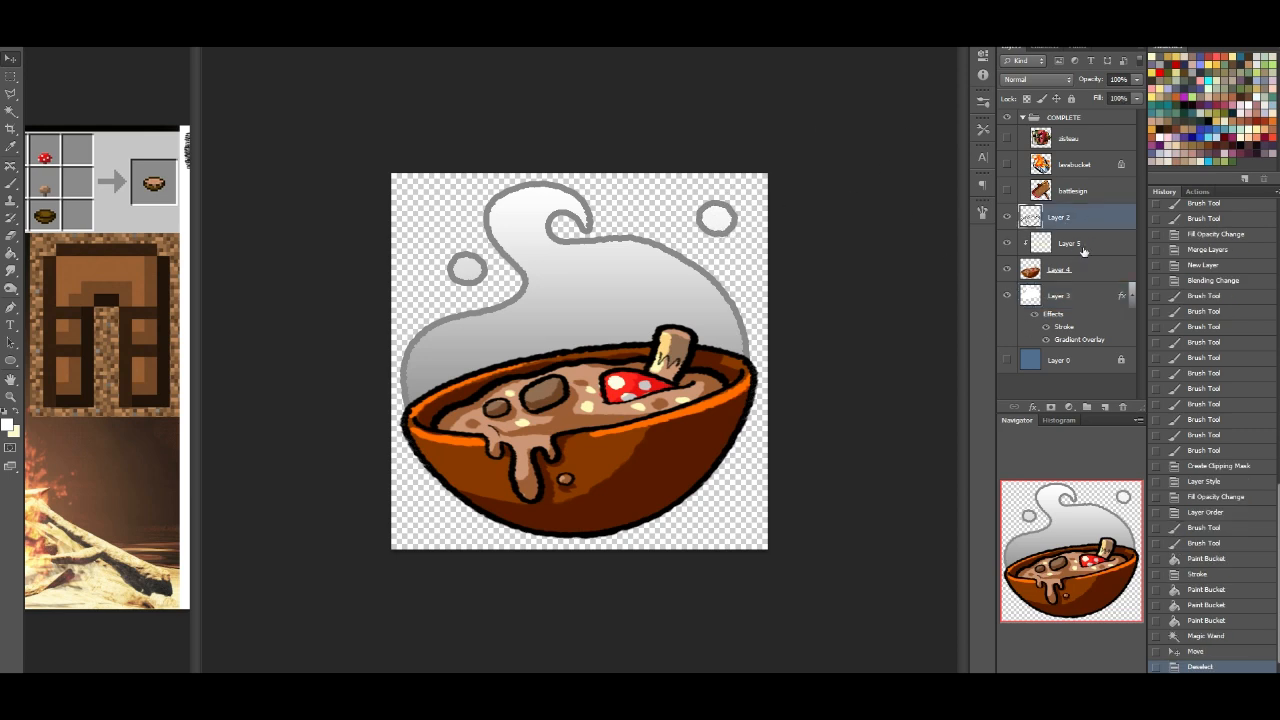
pyautogui.keyDown('shift'); pyautogui.click(1080, 269); pyautogui.keyUp('shift')
pyautogui.hotkey('ctrl', 'e')
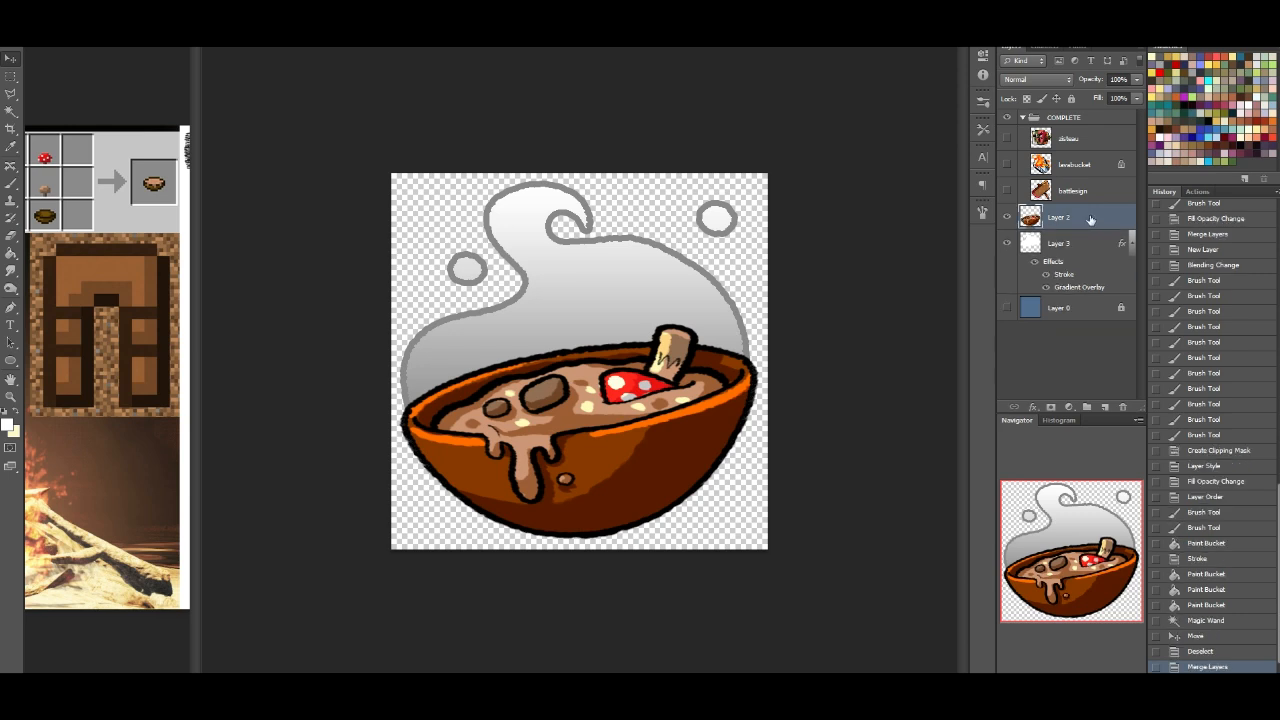
# Step: Add a 6 px black outside stroke to the merged bowl layer and merge it with the steam layer
pyautogui.doubleClick(1090, 219)
pyautogui.click(873, 225)
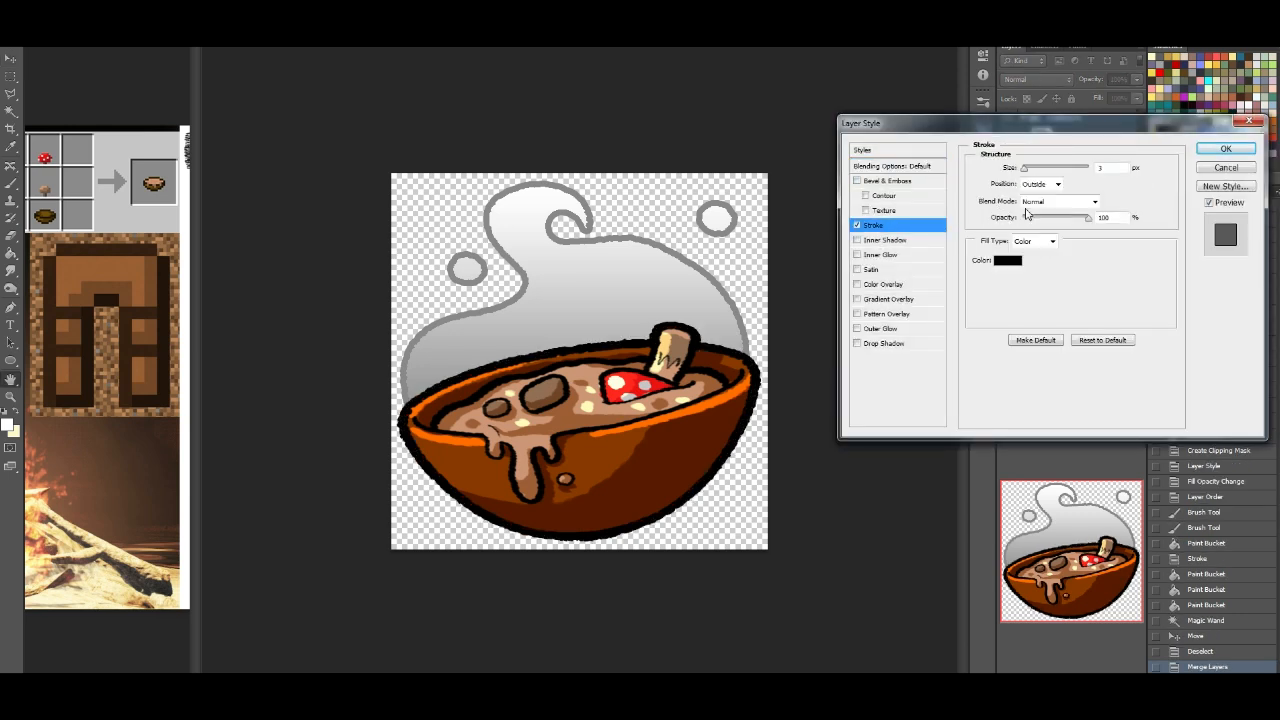
pyautogui.moveTo(1027, 170); pyautogui.dragTo(1026, 170)
pyautogui.click(1236, 151)
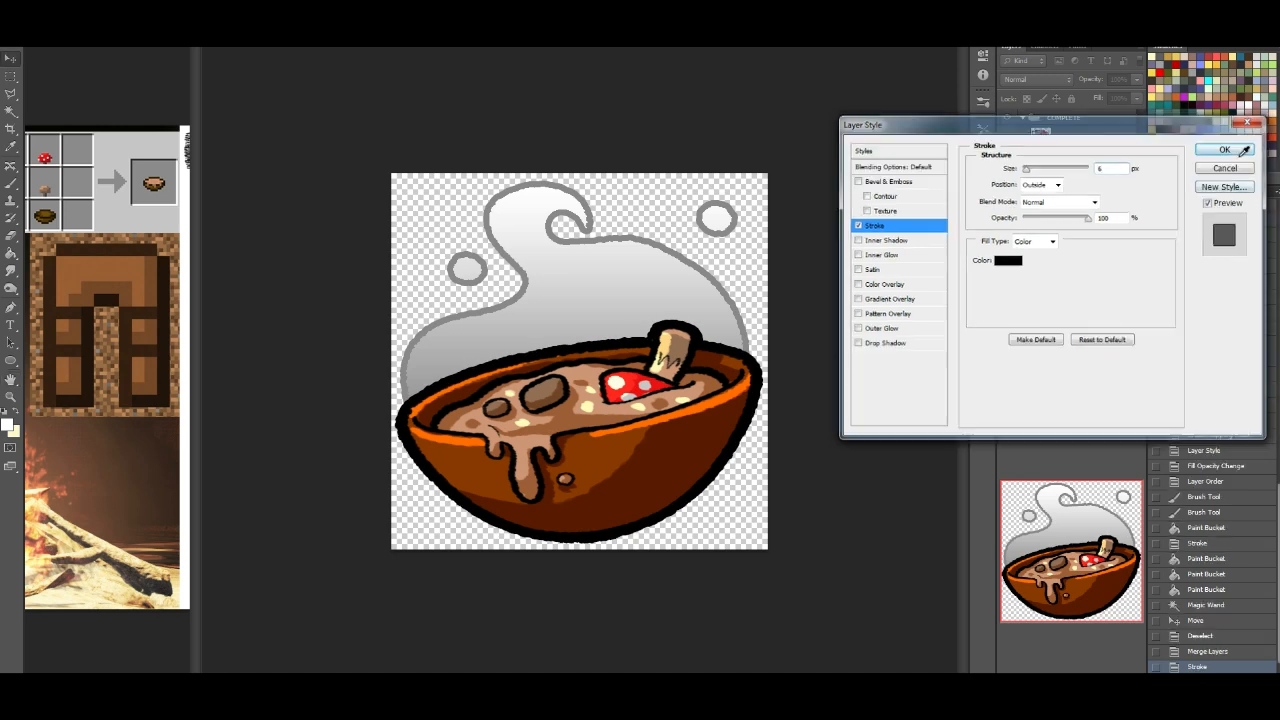
pyautogui.keyDown('shift'); pyautogui.click(1082, 271); pyautogui.keyUp('shift')
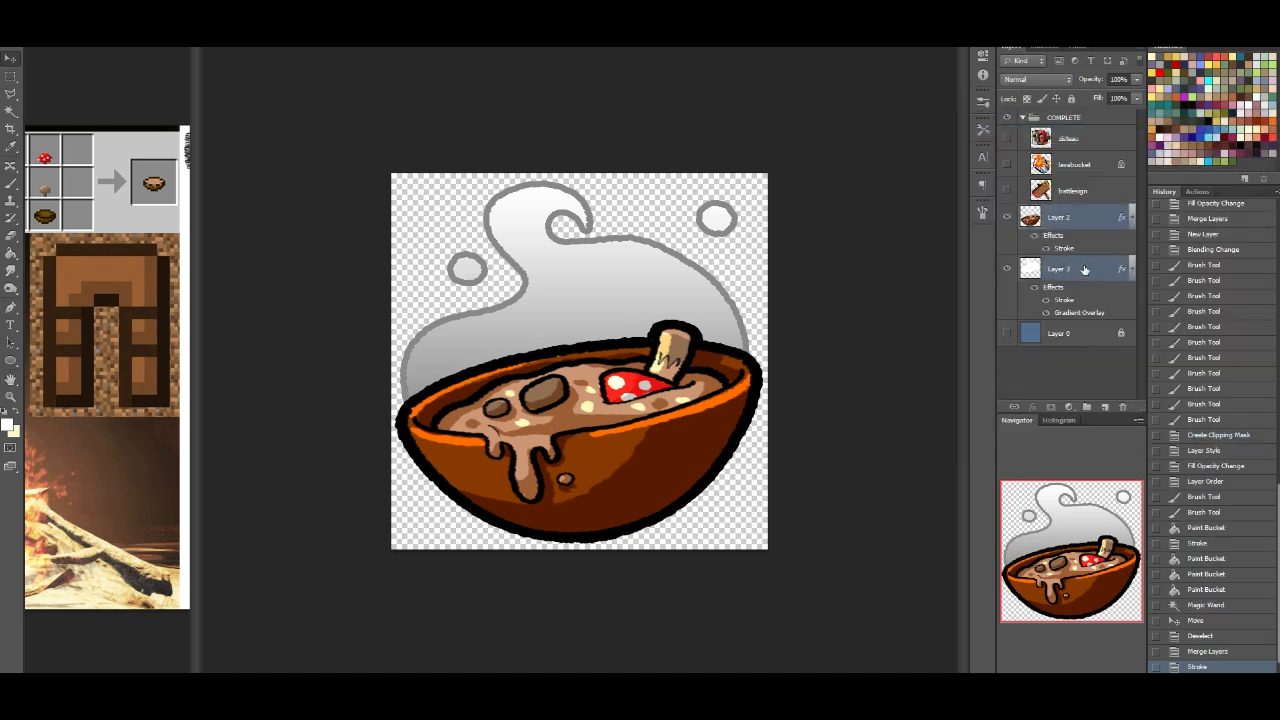
pyautogui.hotkey('ctrl', 'e')
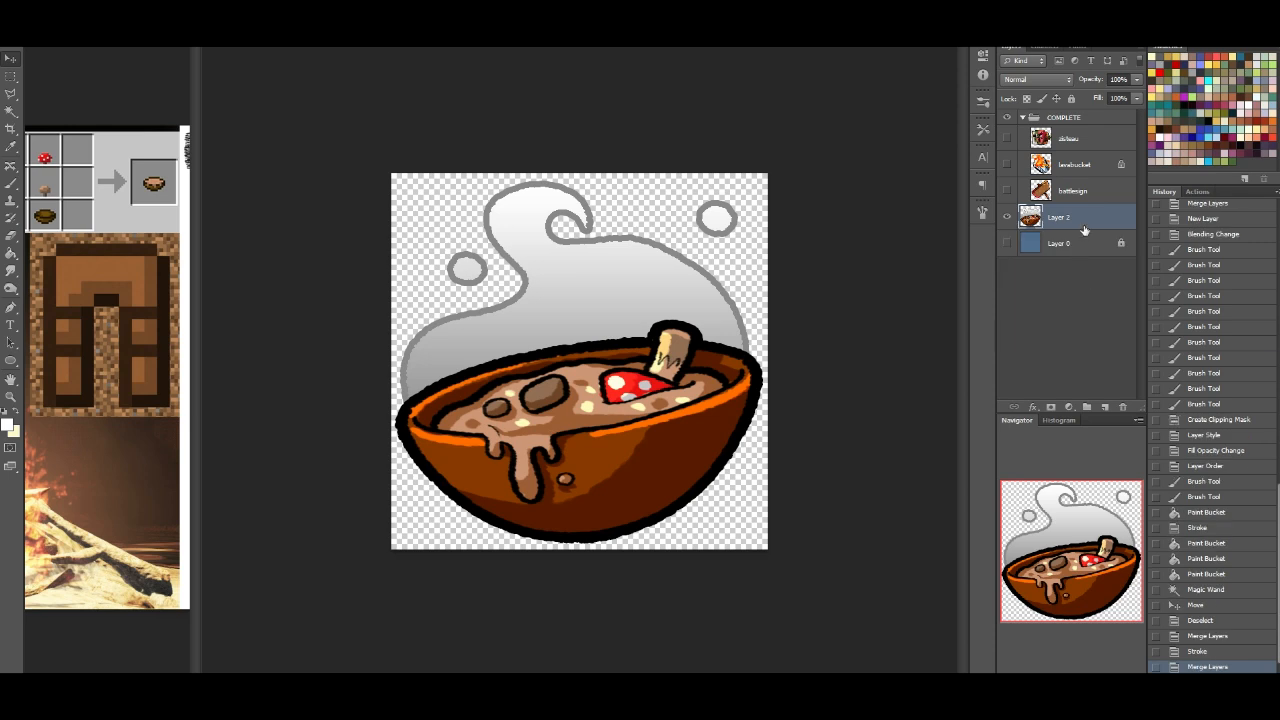
# Step: Bring up the Zisteau Twitch Emotes list in the reference window to check the required sizes
pyautogui.click(86, 5)
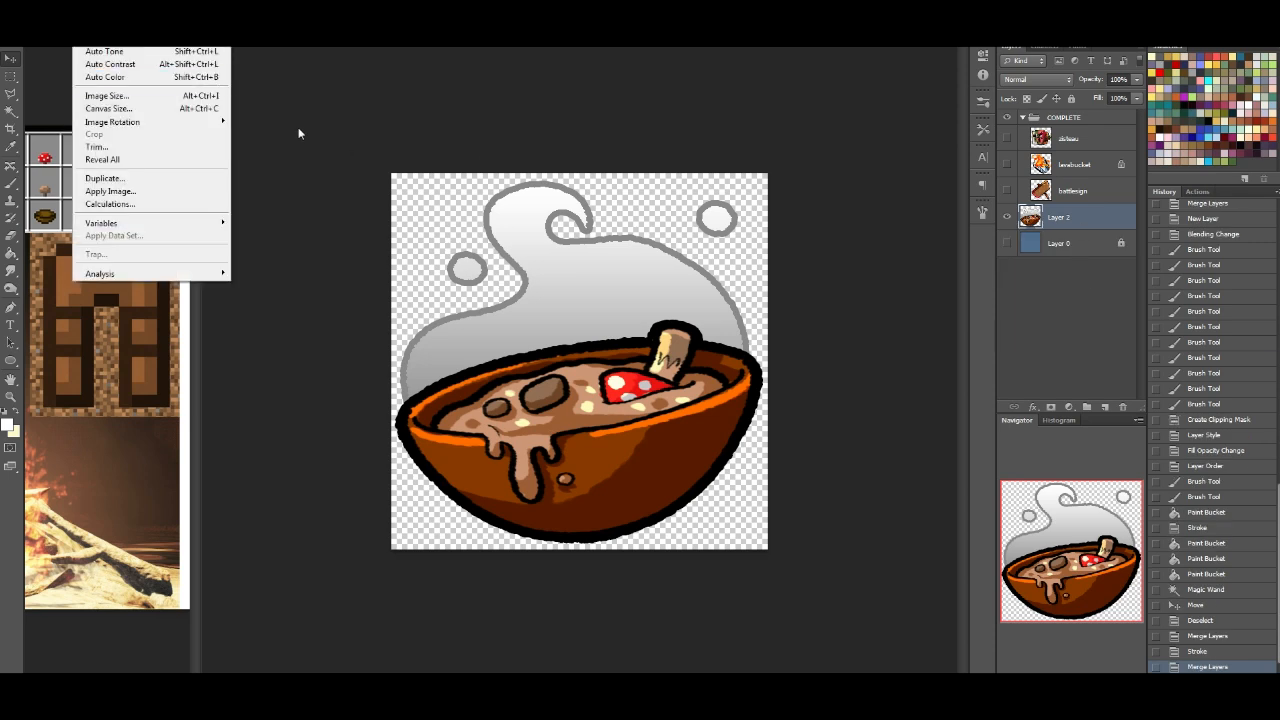
pyautogui.click(61, 37)
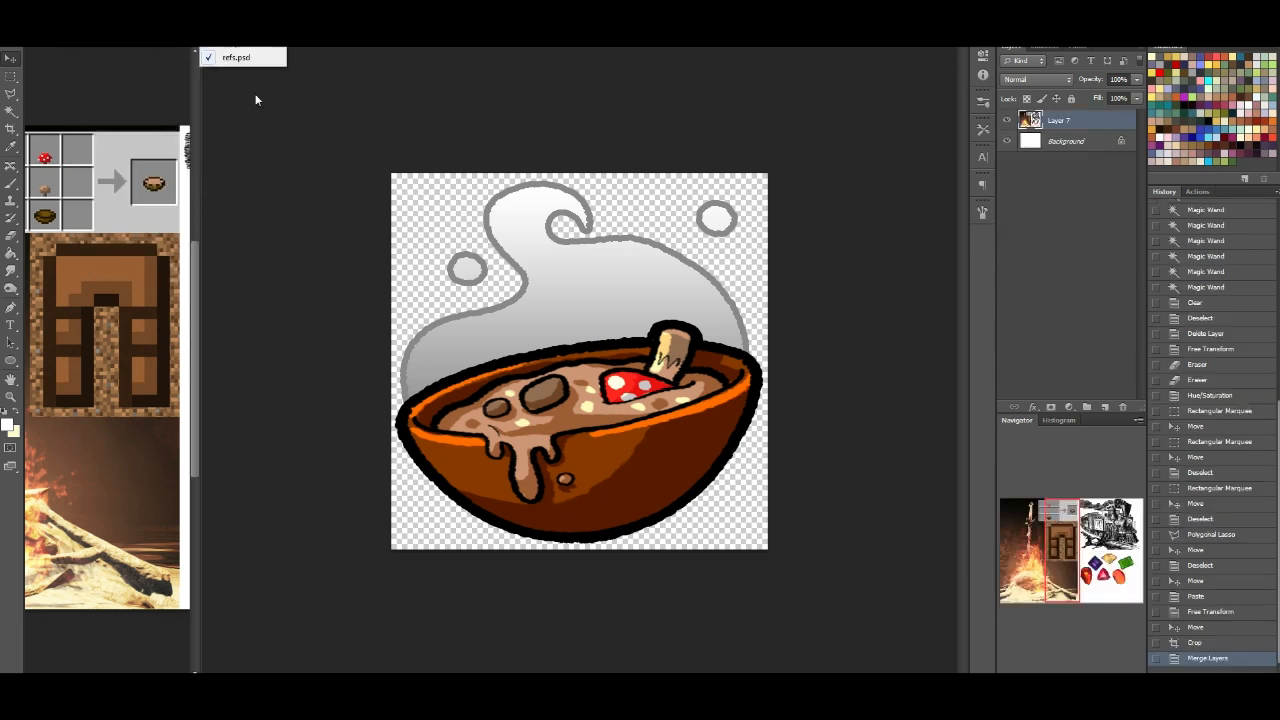
pyautogui.click(197, 42)
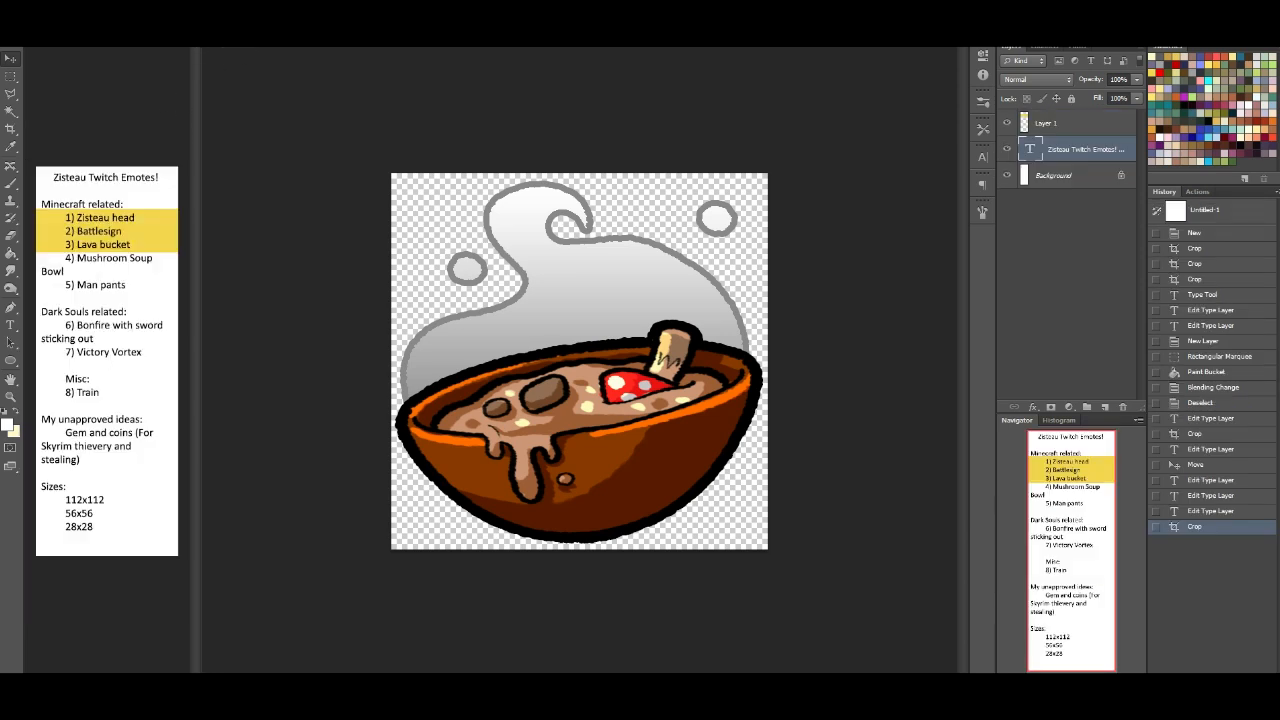
pyautogui.click(86, 5)
pyautogui.click(140, 95)
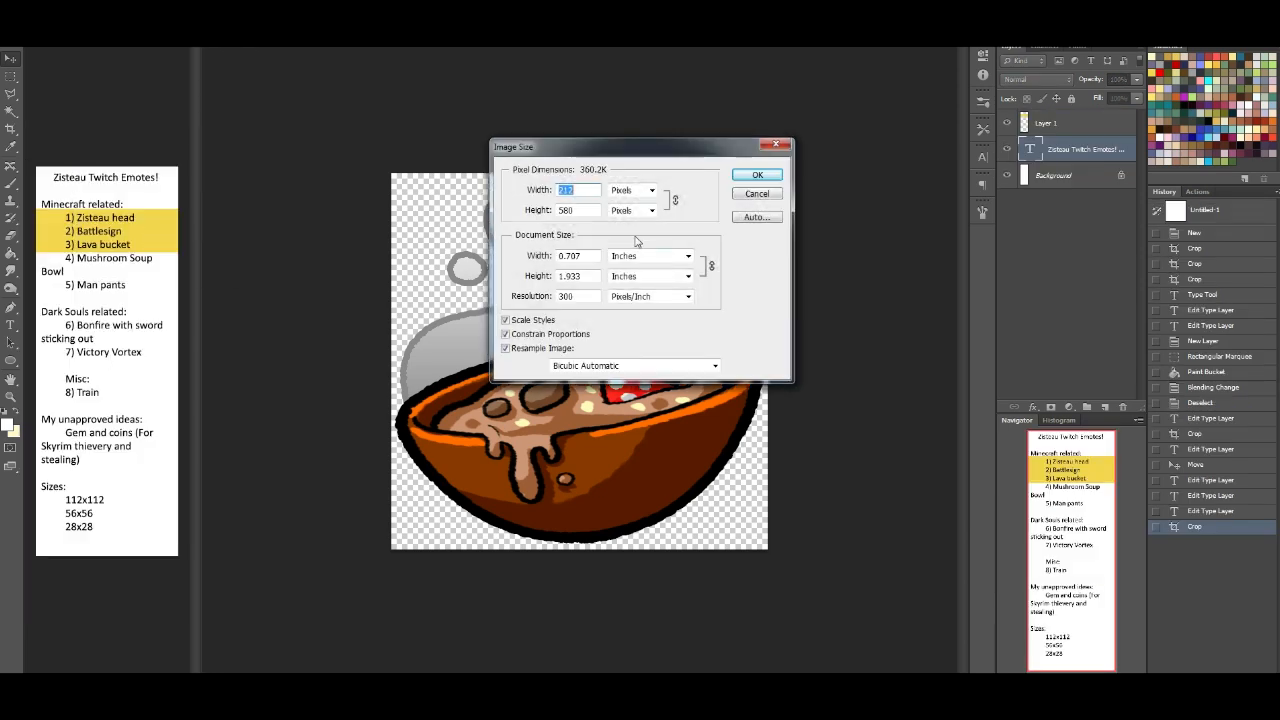
pyautogui.write('112')
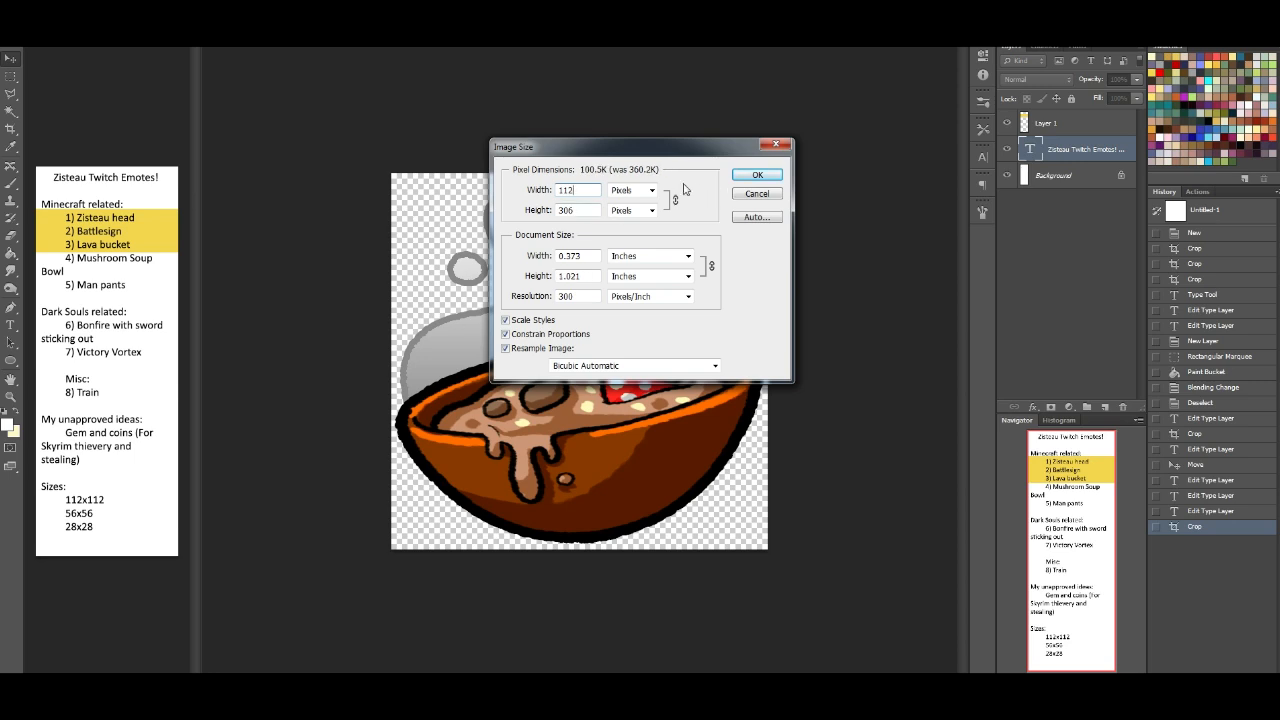
pyautogui.click(757, 194)
# Step: Try resizing the emote image to 112 pixels wide and revert to the state before the resize
pyautogui.click(860, 205)
pyautogui.click(86, 38)
pyautogui.click(120, 96)
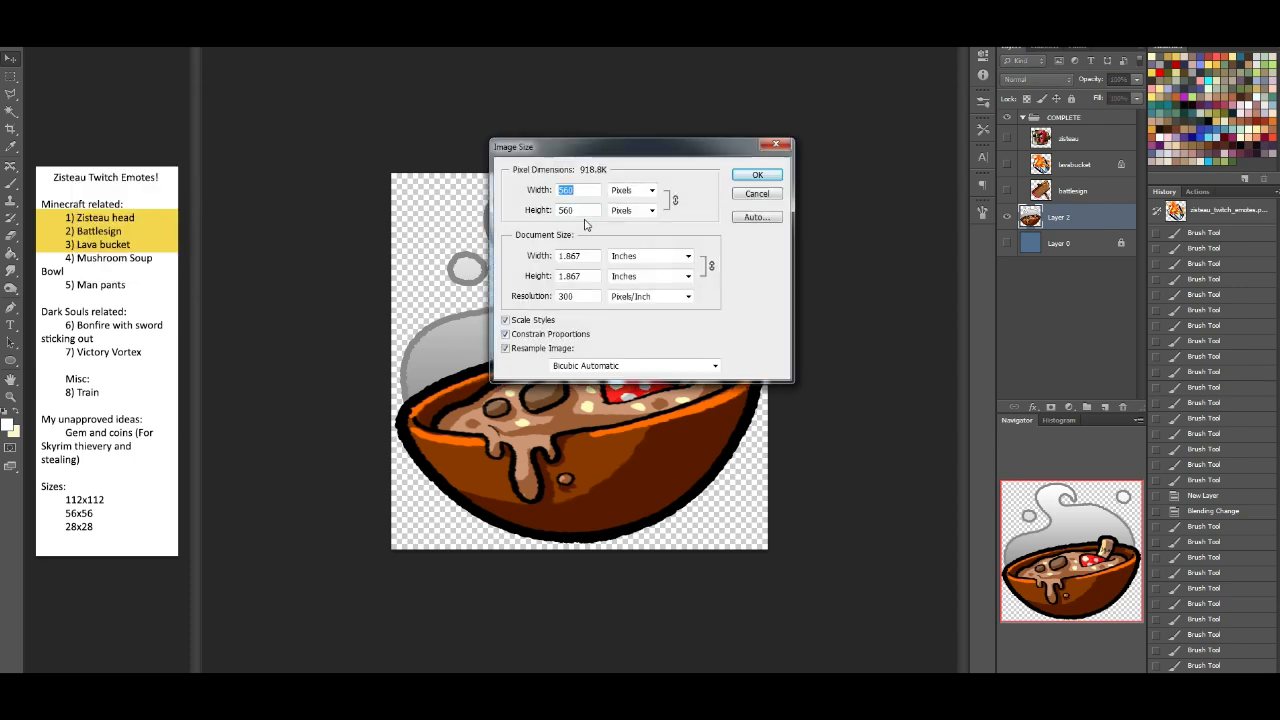
pyautogui.write('112')
pyautogui.press('Return')
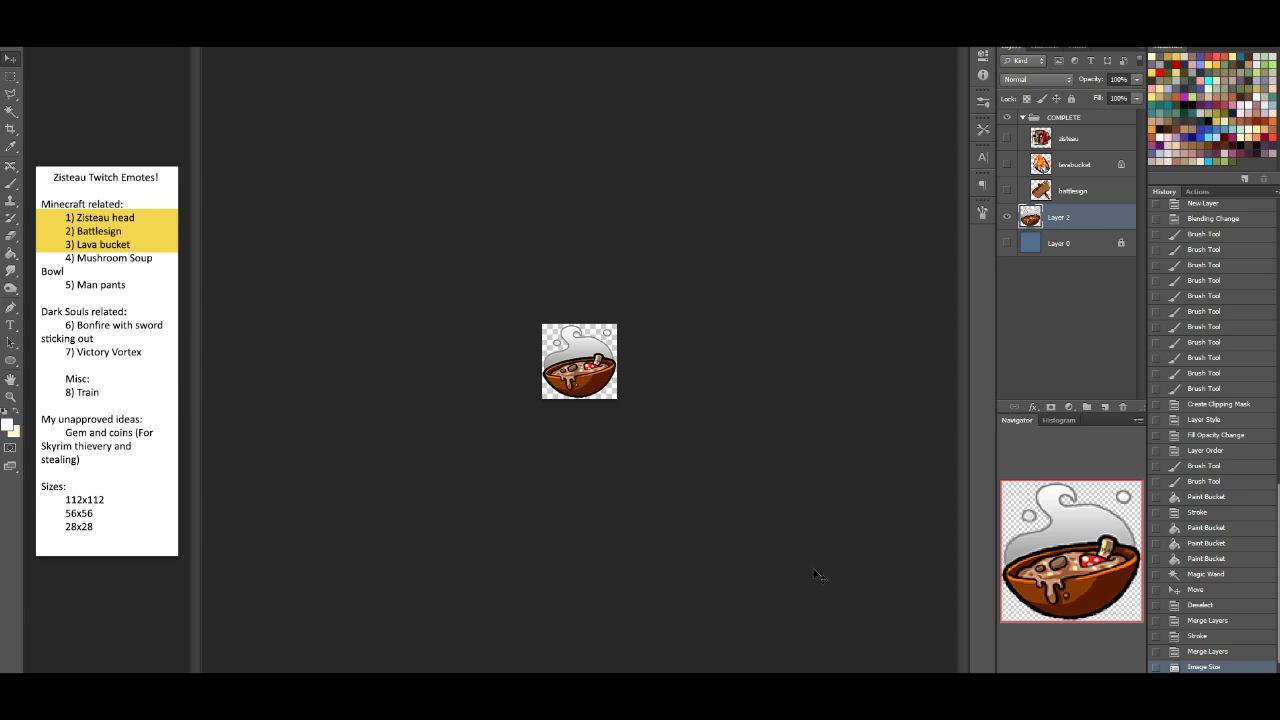
pyautogui.click(1206, 651)
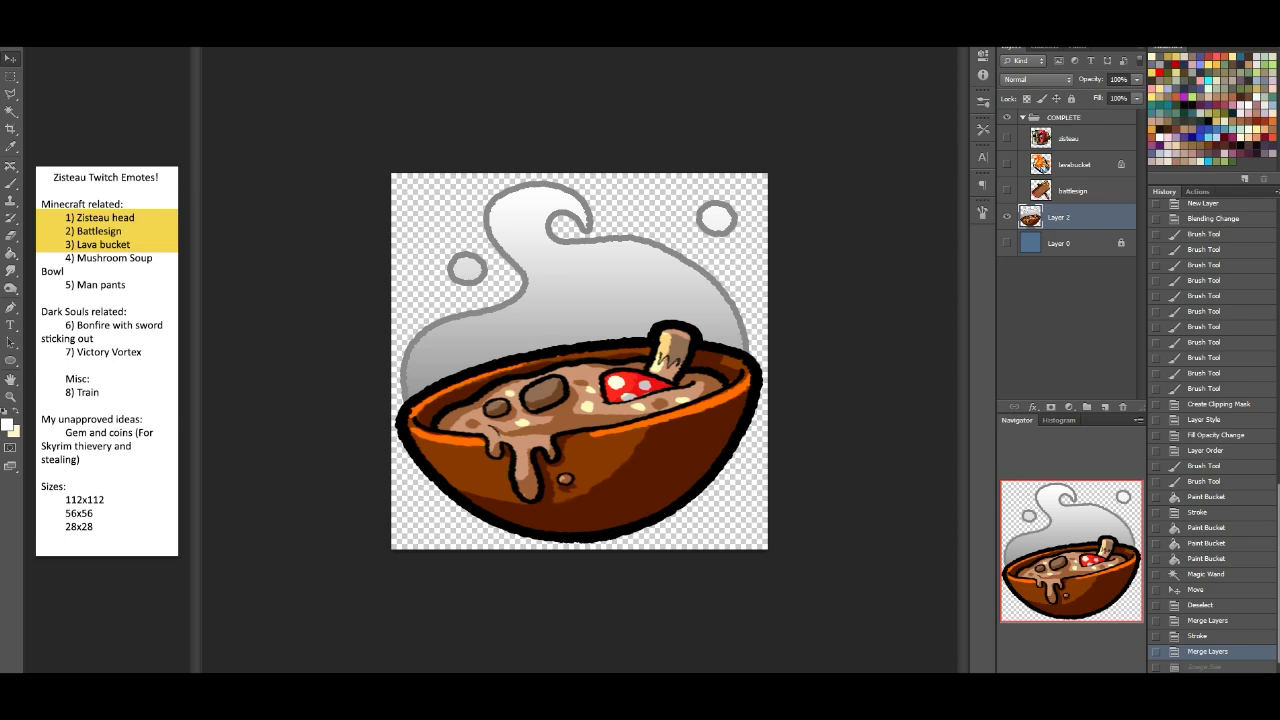
# Step: Sample the rim's orange and brush a highlight around the left end of the bowl's rim
pyautogui.hotkey('ctrl', '+')
pyautogui.press('b')
pyautogui.keyDown('alt'); pyautogui.click(258, 499); pyautogui.keyUp('alt')
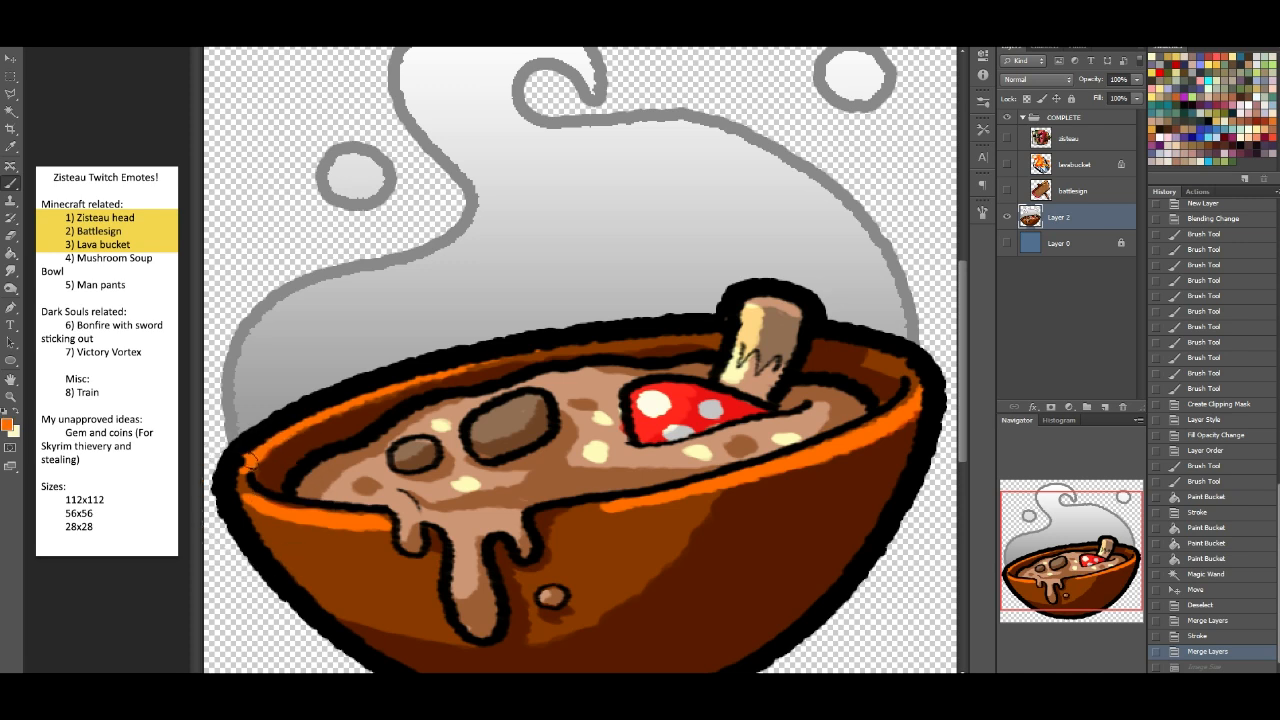
pyautogui.moveTo(246, 491)
pyautogui.mouseDown()
pyautogui.moveTo(251, 462)
pyautogui.moveTo(250, 484)
pyautogui.mouseUp()
pyautogui.hotkey('ctrl', 'z')
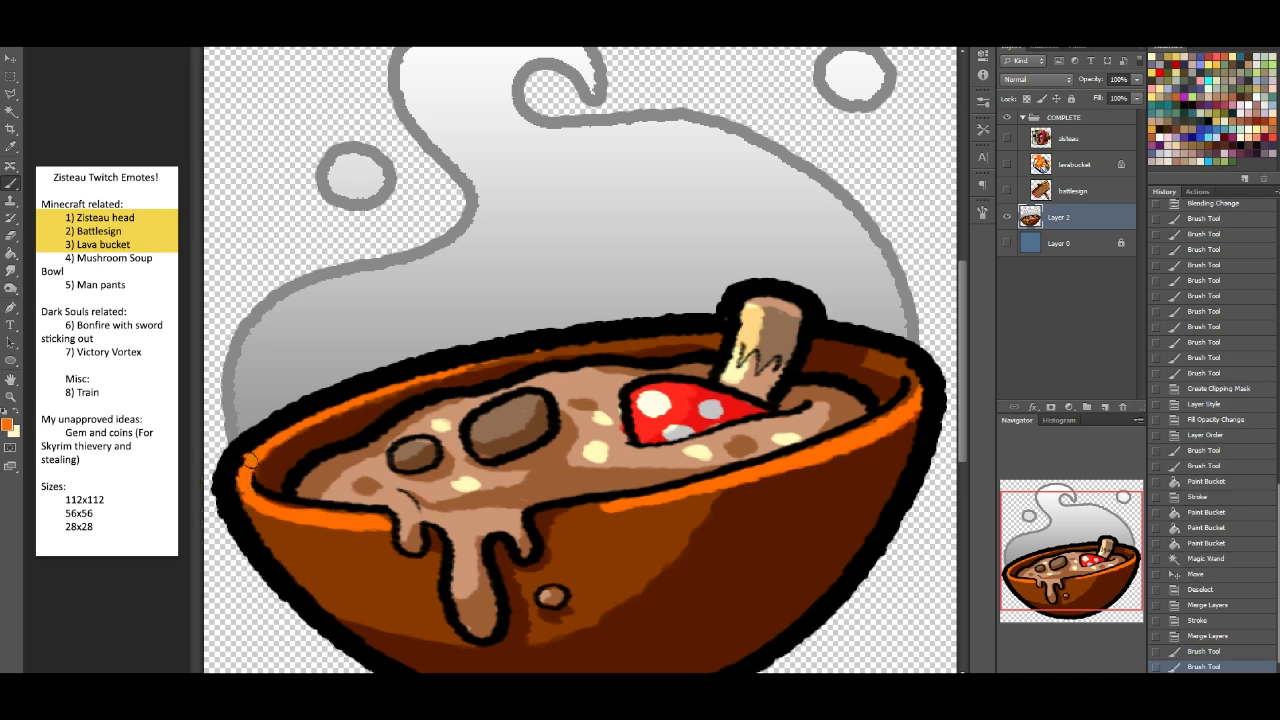
pyautogui.click(243, 489)
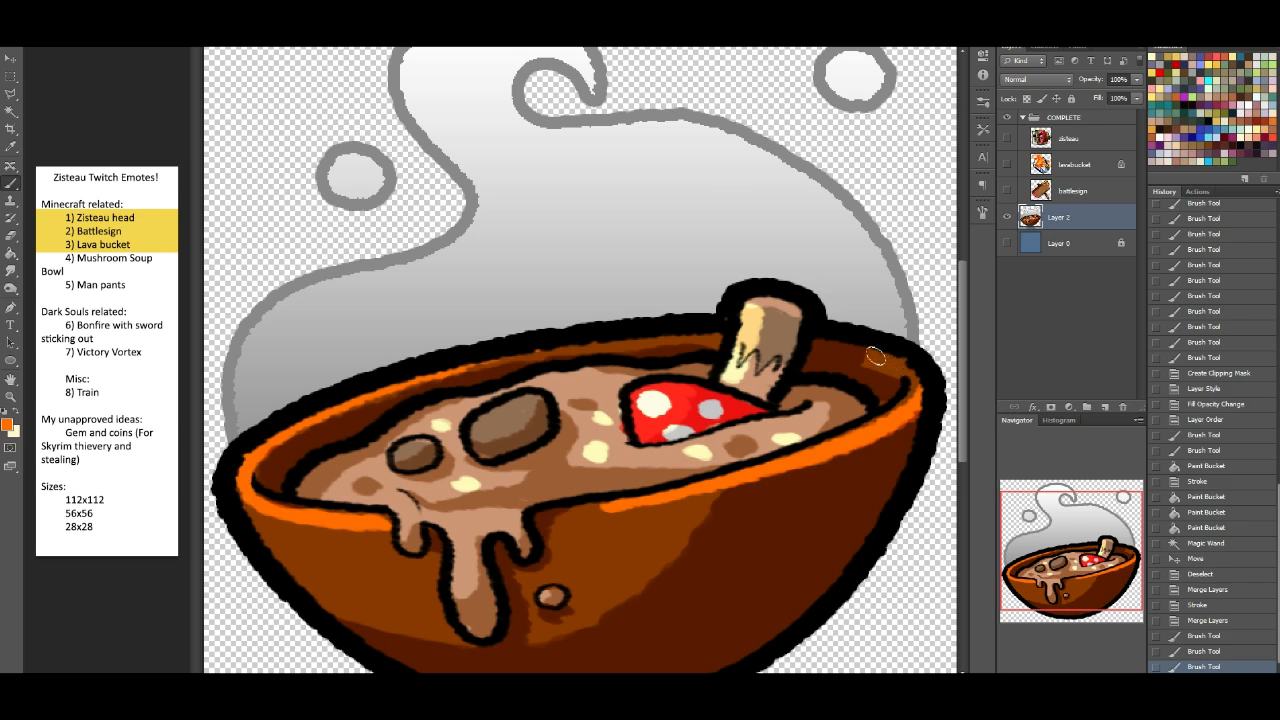
# Step: Brush the orange highlight around the right end of the bowl's rim, redoing the last stroke
pyautogui.moveTo(909, 385); pyautogui.dragTo(889, 414)
pyautogui.moveTo(908, 372); pyautogui.dragTo(874, 422)
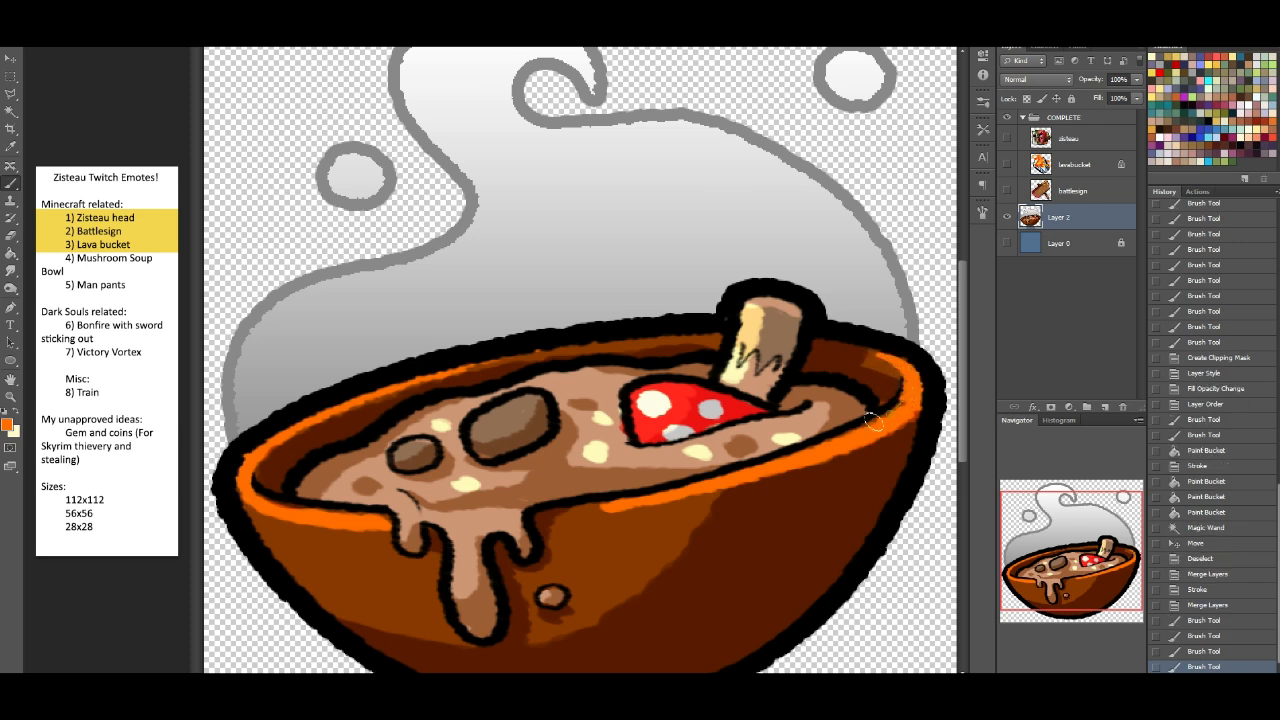
pyautogui.hotkey('ctrl', 'z')
pyautogui.moveTo(910, 376); pyautogui.dragTo(886, 424)
# Step: Paint orange highlights below the rim and down the bowl's left side, and sample the bowl's brown for the brush
pyautogui.moveTo(586, 512); pyautogui.dragTo(603, 536)
pyautogui.moveTo(250, 503)
pyautogui.mouseDown()
pyautogui.moveTo(345, 595)
pyautogui.moveTo(296, 517)
pyautogui.moveTo(287, 533)
pyautogui.moveTo(304, 535)
pyautogui.moveTo(322, 578)
pyautogui.mouseUp()
pyautogui.moveTo(304, 527)
pyautogui.mouseDown()
pyautogui.moveTo(311, 548)
pyautogui.moveTo(287, 558)
pyautogui.moveTo(343, 591)
pyautogui.moveTo(345, 555)
pyautogui.moveTo(366, 603)
pyautogui.moveTo(338, 543)
pyautogui.mouseUp()
pyautogui.keyDown('alt'); pyautogui.click(361, 550); pyautogui.keyUp('alt')
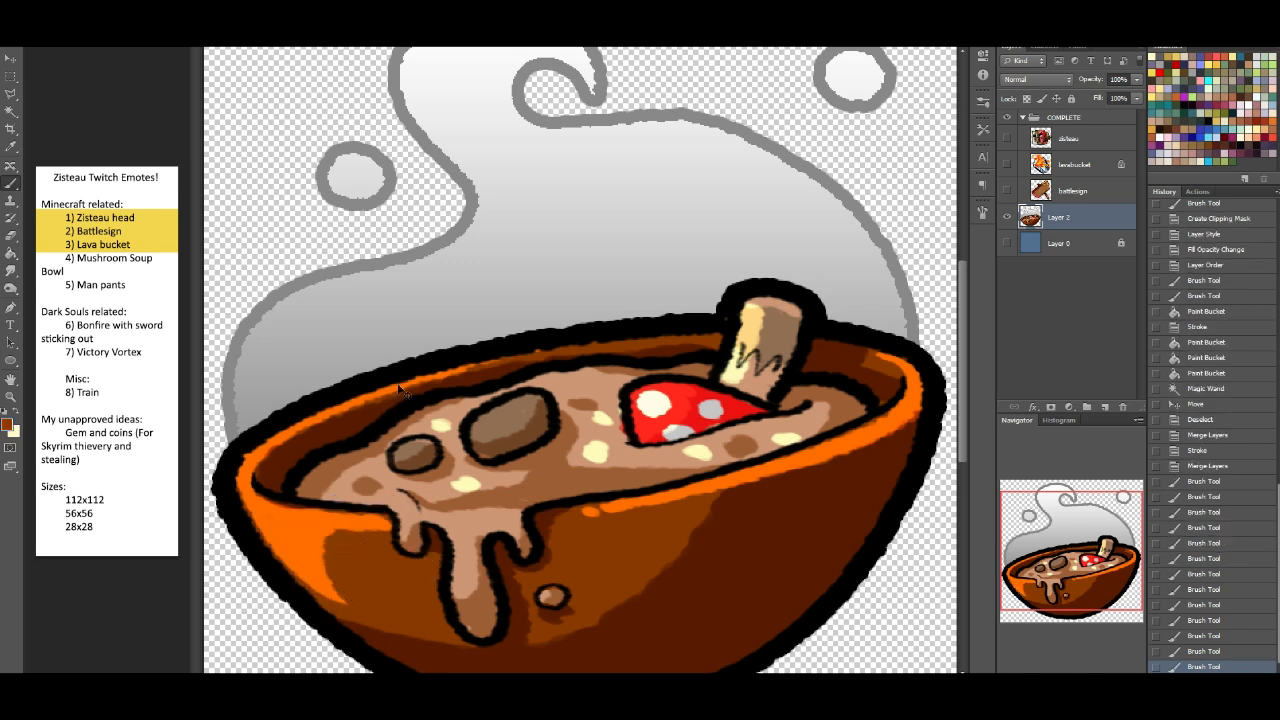
# Step: Resize the emote image to 112 pixels wide with proportions constrained
pyautogui.click(84, 8)
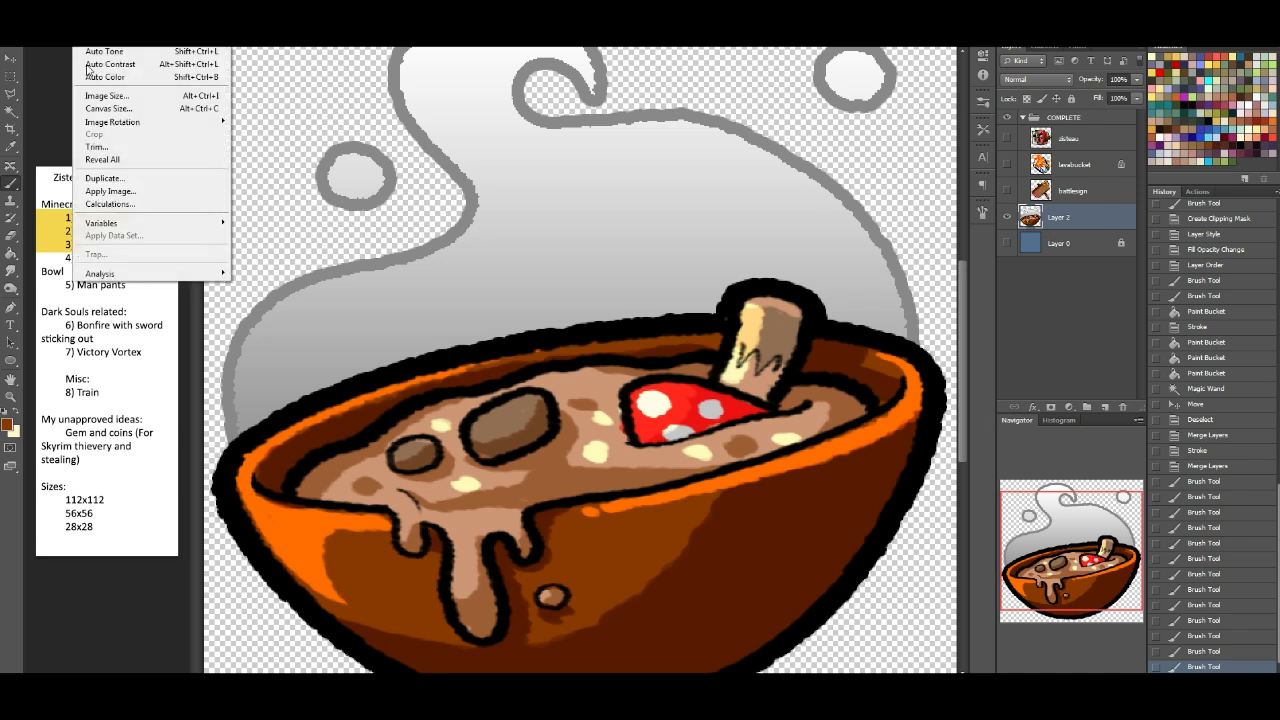
pyautogui.click(119, 98)
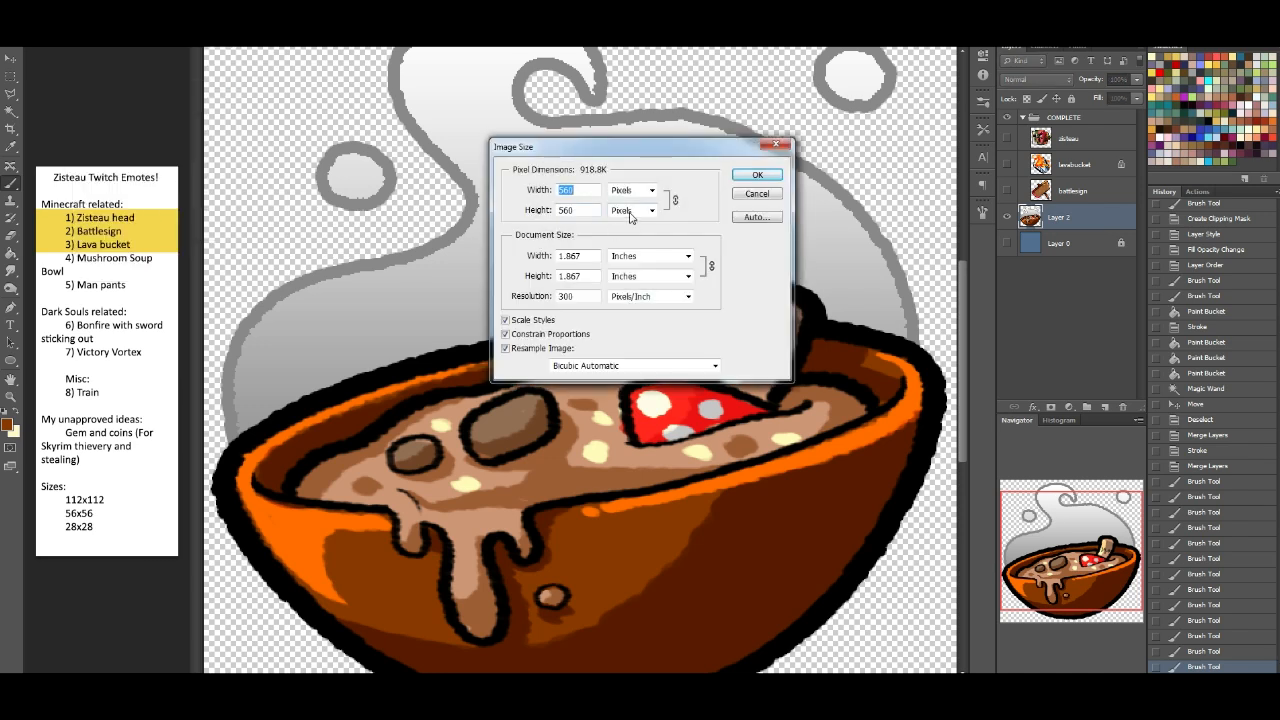
pyautogui.write('112')
pyautogui.click(757, 175)
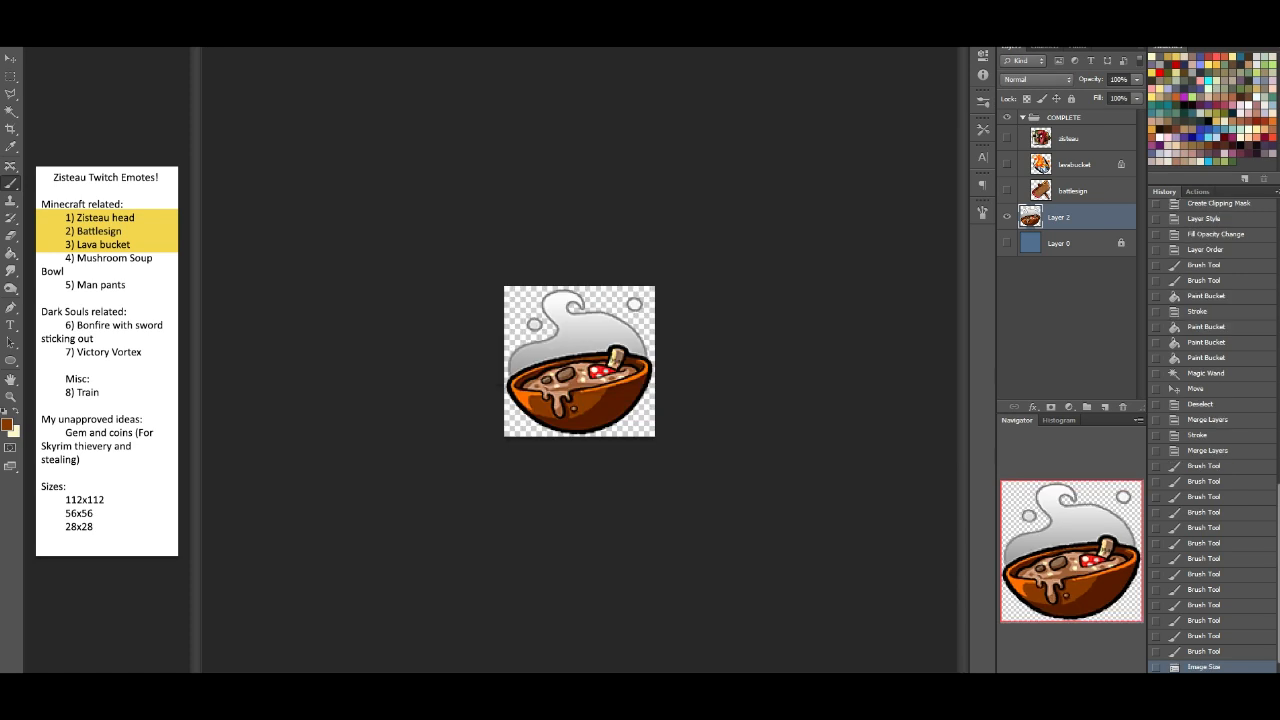
# Step: Revert the image resize and brush a thicker right edge on the steam outline with its sampled grey
pyautogui.hotkey('ctrl', '-')
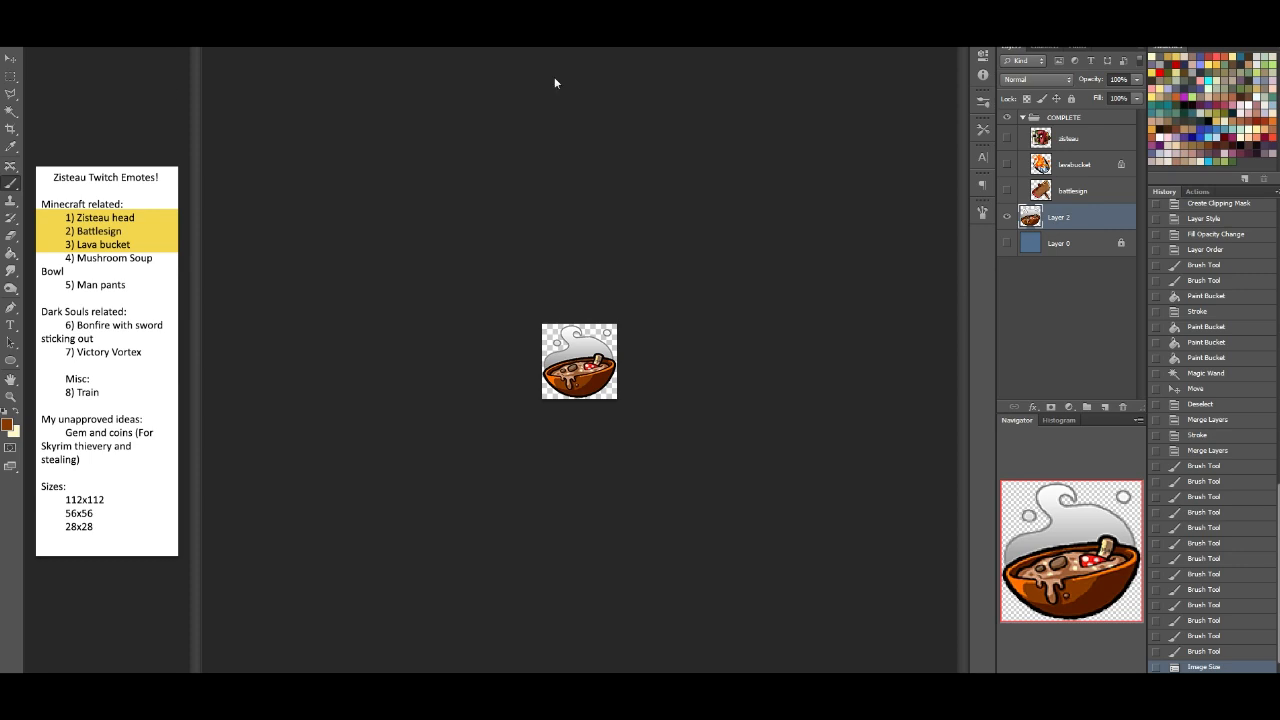
pyautogui.click(1190, 651)
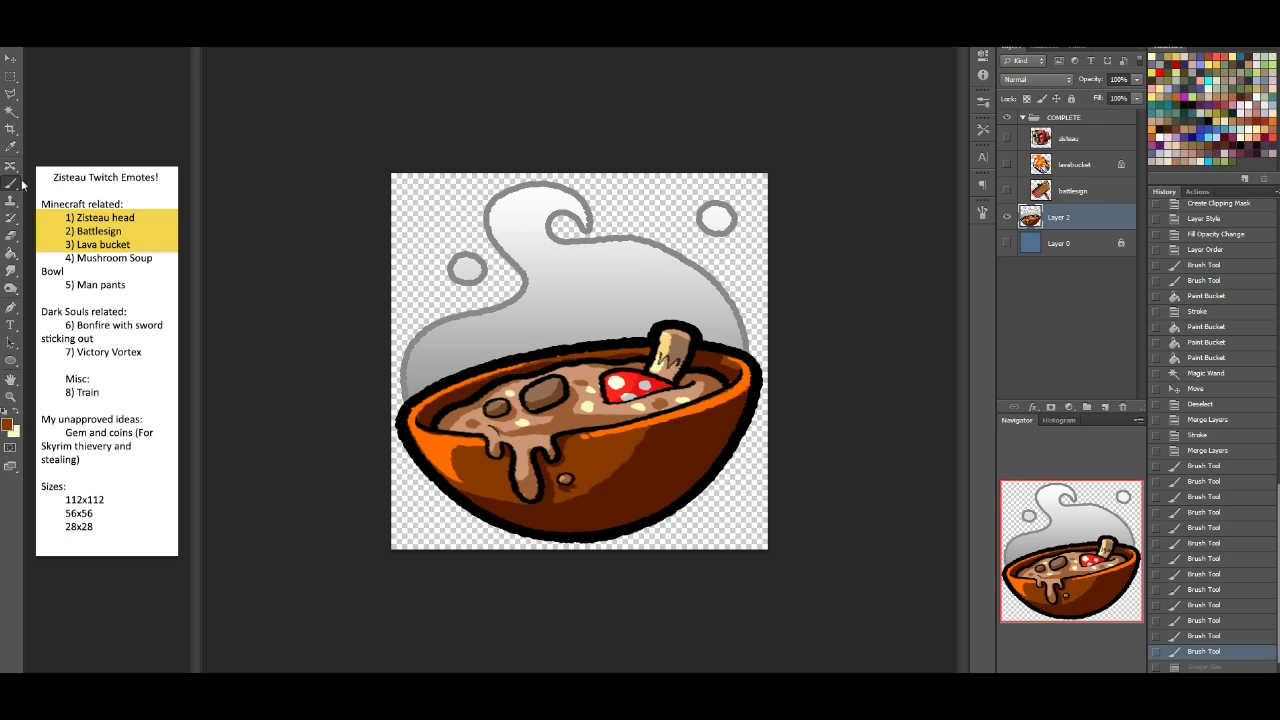
pyautogui.keyDown('alt'); pyautogui.click(626, 257); pyautogui.keyUp('alt')
pyautogui.keyDown('alt'); pyautogui.click(583, 236); pyautogui.keyUp('alt')
pyautogui.moveTo(587, 248); pyautogui.dragTo(698, 272)
pyautogui.moveTo(627, 245); pyautogui.dragTo(729, 297)
pyautogui.moveTo(672, 262); pyautogui.dragTo(737, 321)
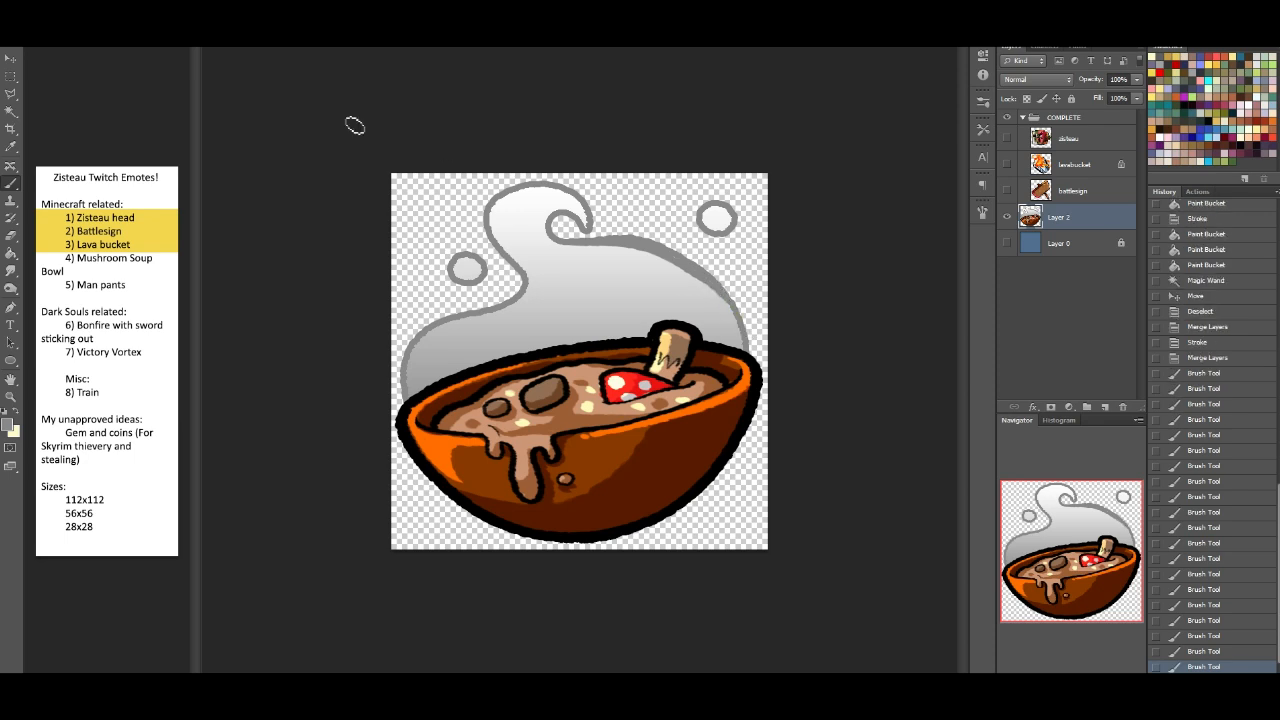
# Step: Erase along the outer edge of the steam's right outline to slim the thickened line
pyautogui.click(11, 236)
pyautogui.moveTo(560, 221)
pyautogui.mouseDown()
pyautogui.moveTo(610, 220)
pyautogui.moveTo(718, 280)
pyautogui.mouseUp()
pyautogui.hotkey('ctrl', 'z')
pyautogui.moveTo(701, 250)
pyautogui.mouseDown()
pyautogui.moveTo(675, 238)
pyautogui.moveTo(724, 267)
pyautogui.mouseUp()
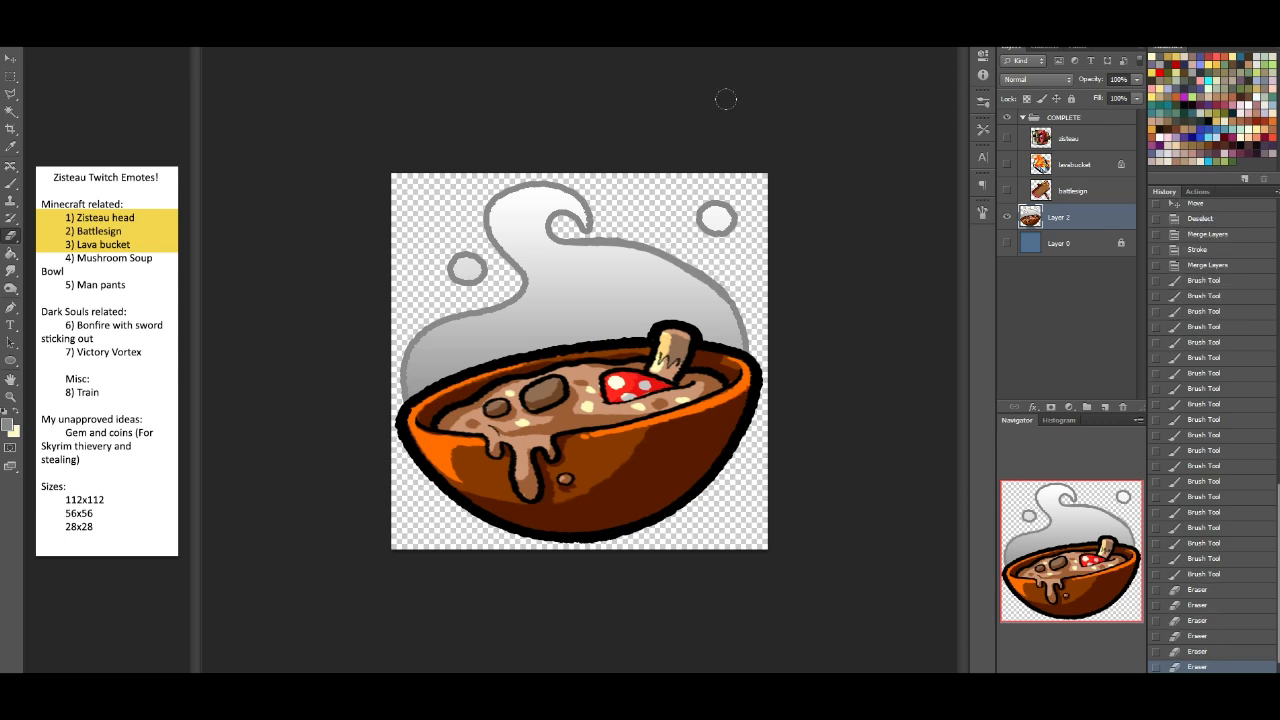
# Step: Touch up the steam's right outline with brush strokes in the steam's light grey and the outline's grey
pyautogui.click(11, 183)
pyautogui.press('x')
pyautogui.moveTo(683, 274); pyautogui.dragTo(727, 299)
pyautogui.hotkey('ctrl', 'z')
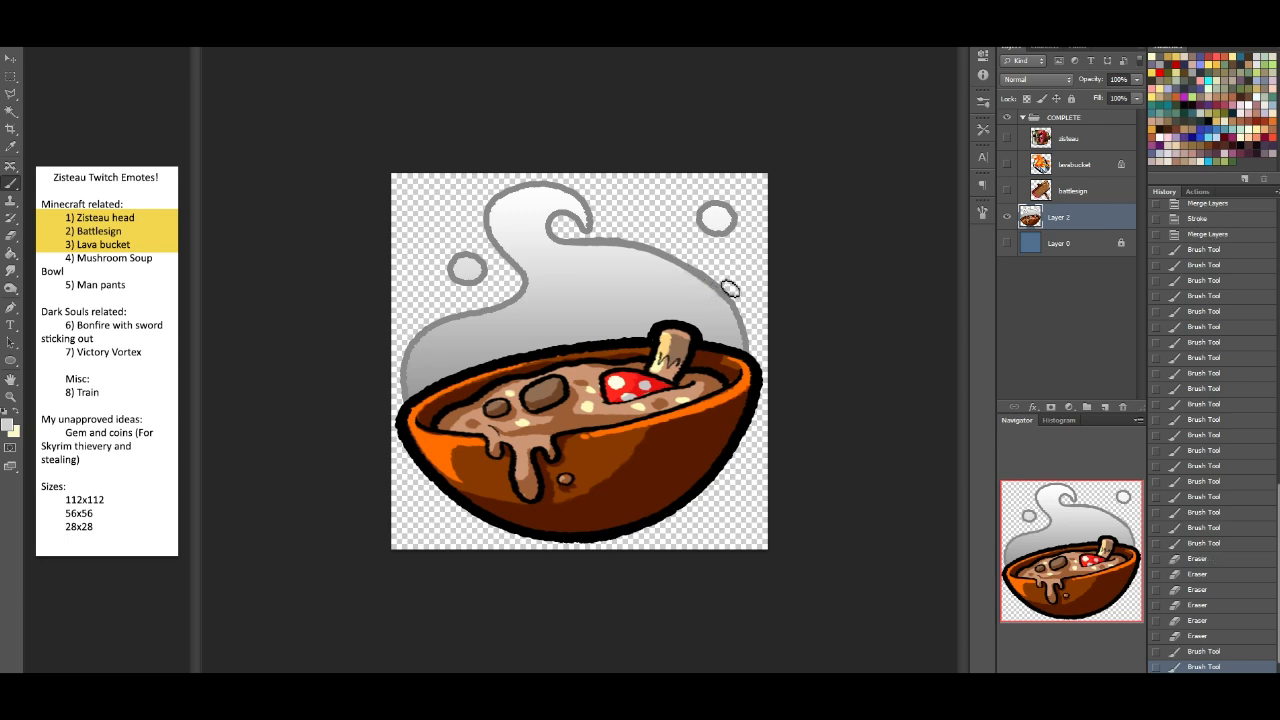
pyautogui.moveTo(726, 288); pyautogui.dragTo(742, 316)
pyautogui.hotkey('ctrl', 'z')
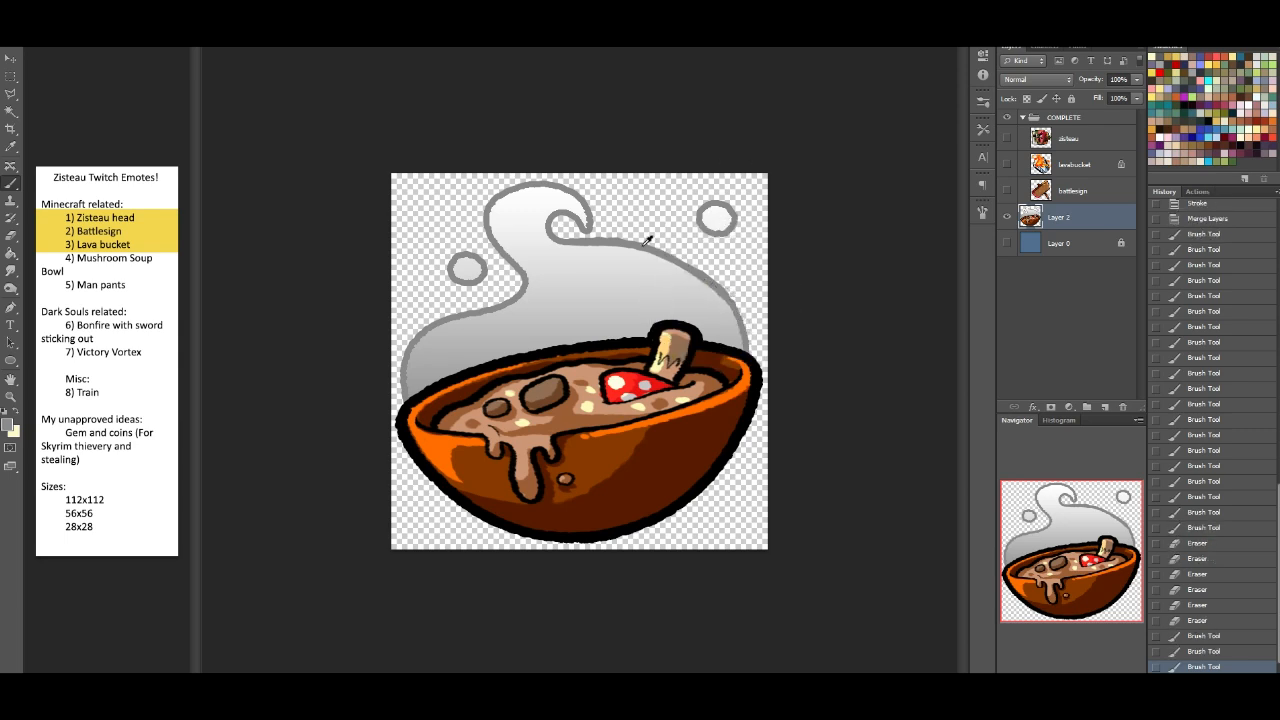
pyautogui.moveTo(623, 245); pyautogui.dragTo(646, 251)
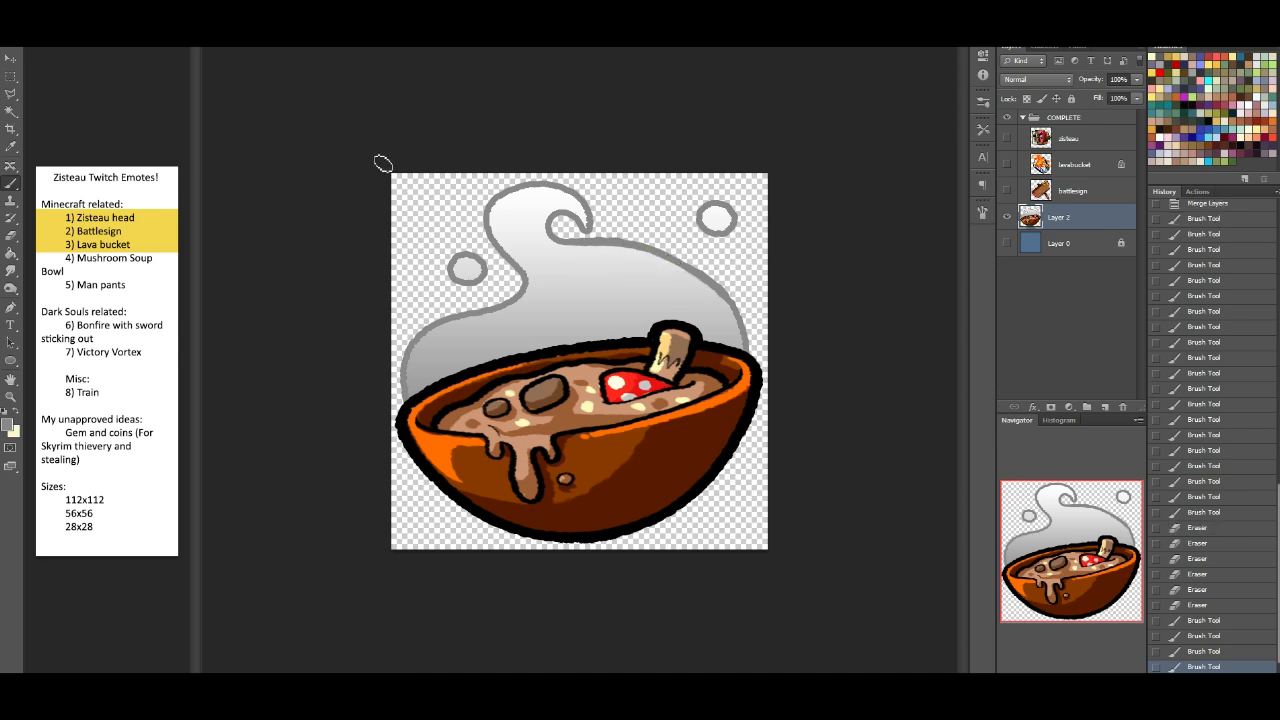
# Step: Resize the touched-up emote to 112 pixels wide
pyautogui.click(86, 3)
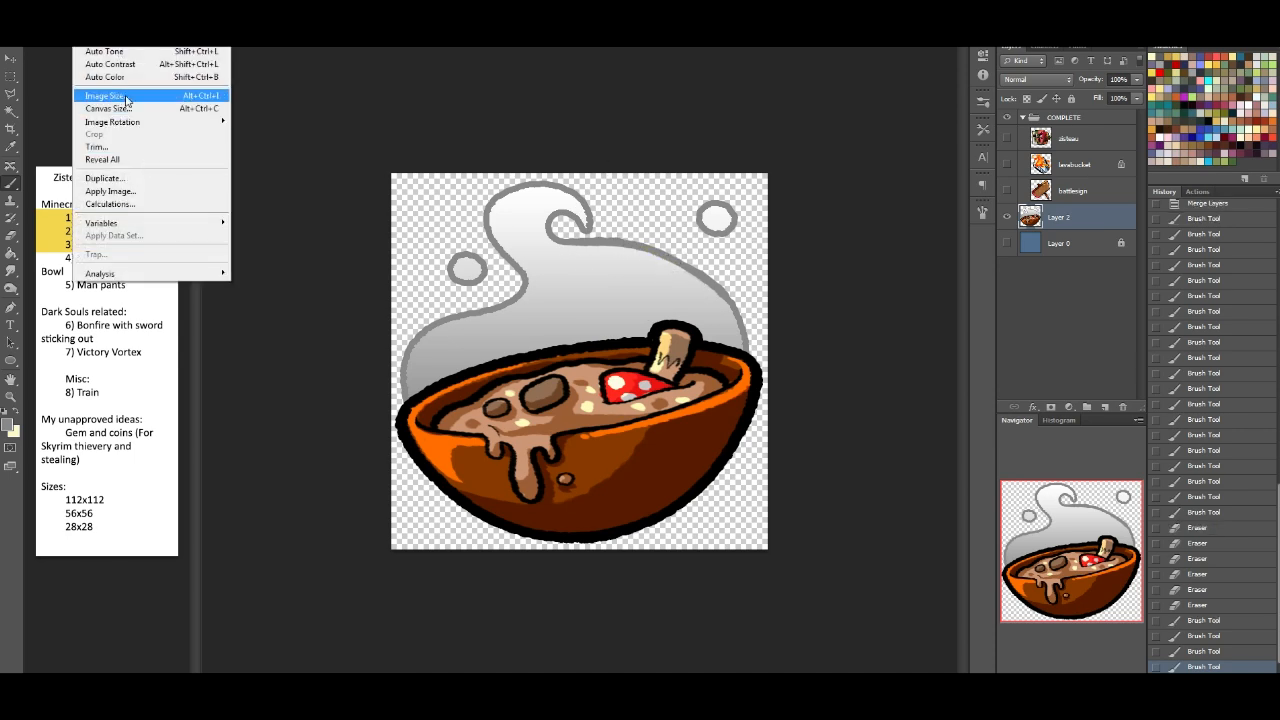
pyautogui.click(110, 96)
pyautogui.write('112')
pyautogui.press('Return')
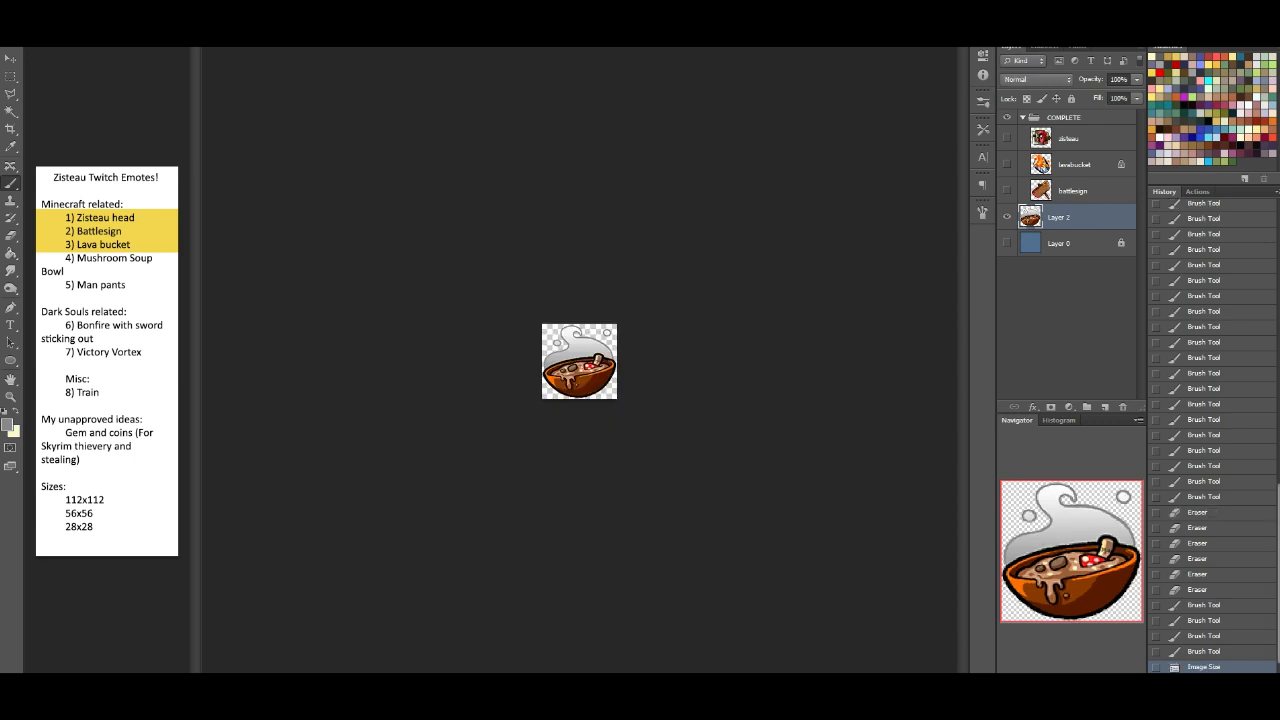
# Step: Export the emote for web as a PNG-24 named emote_112x112_soup in the Zisteau - Twitch Emotes folder
pyautogui.click(30, 3)
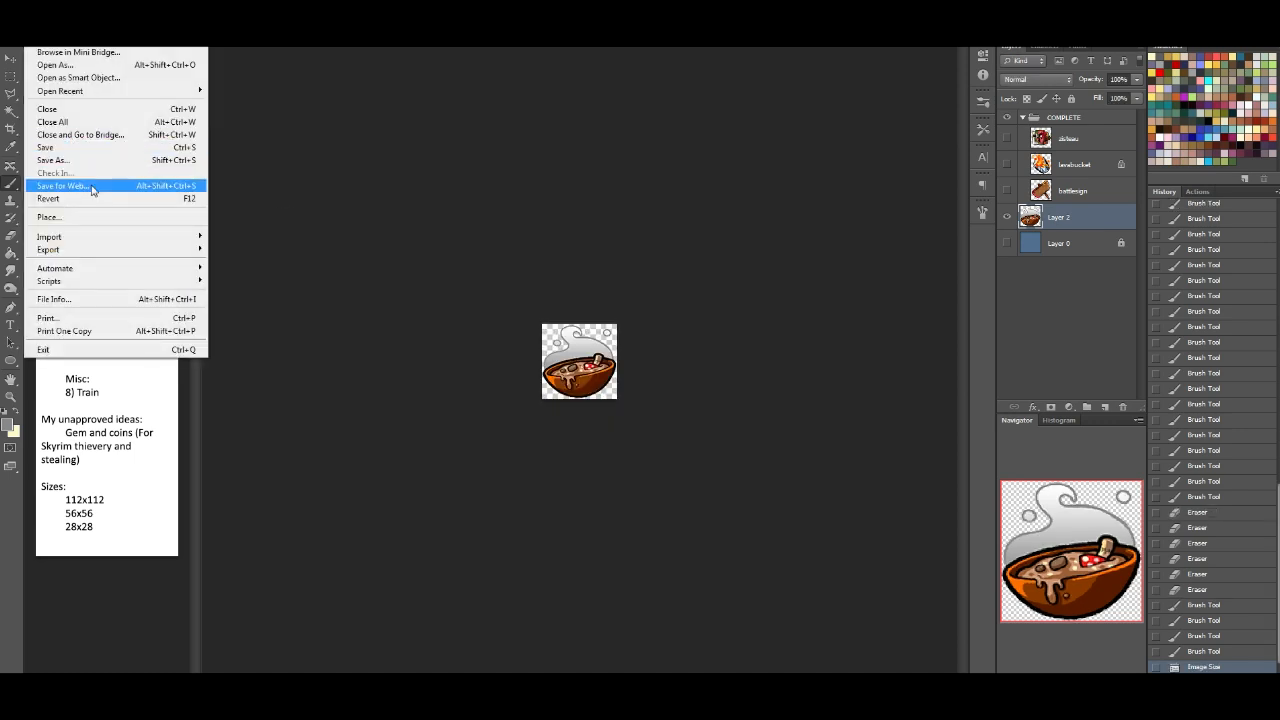
pyautogui.click(95, 190)
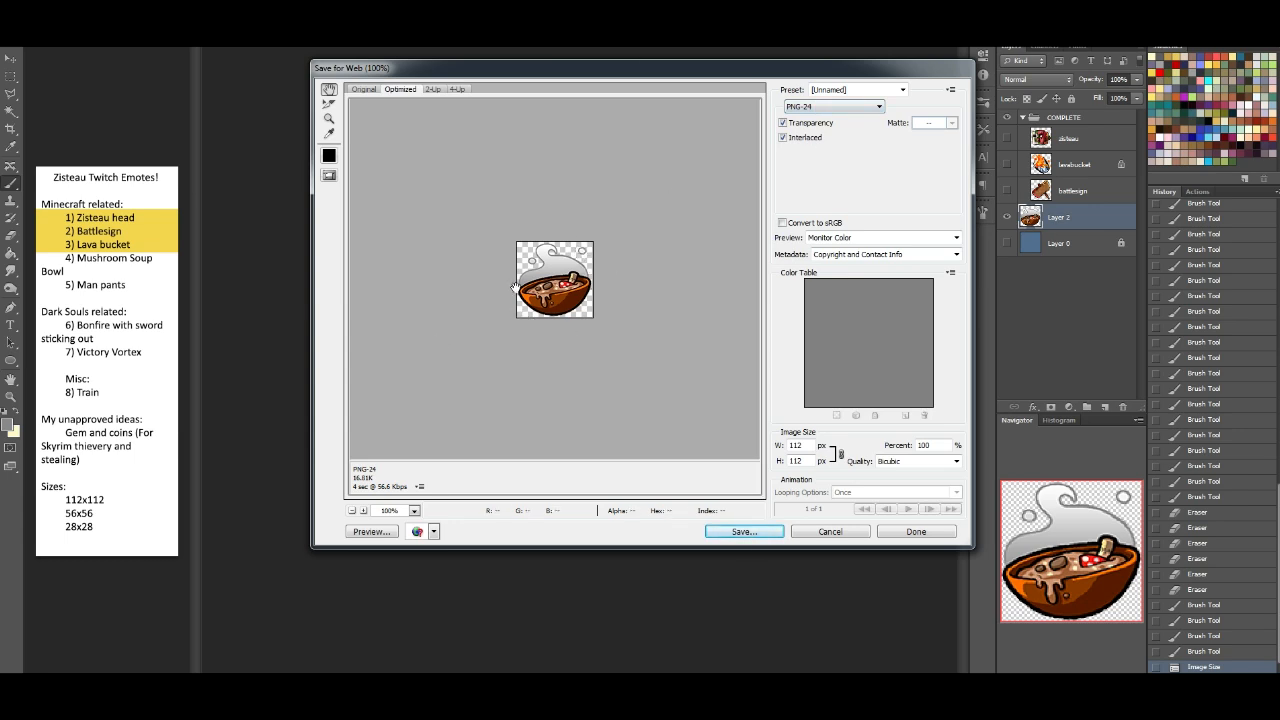
pyautogui.click(768, 539)
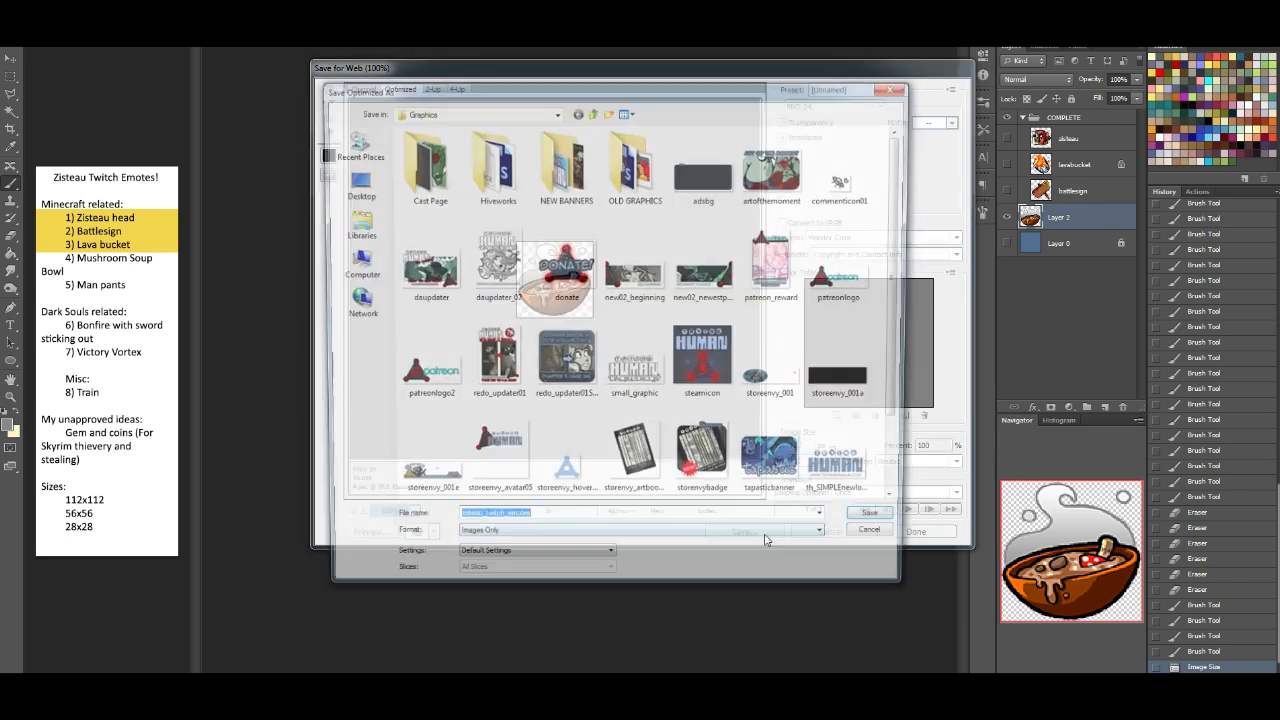
pyautogui.doubleClick(600, 280)
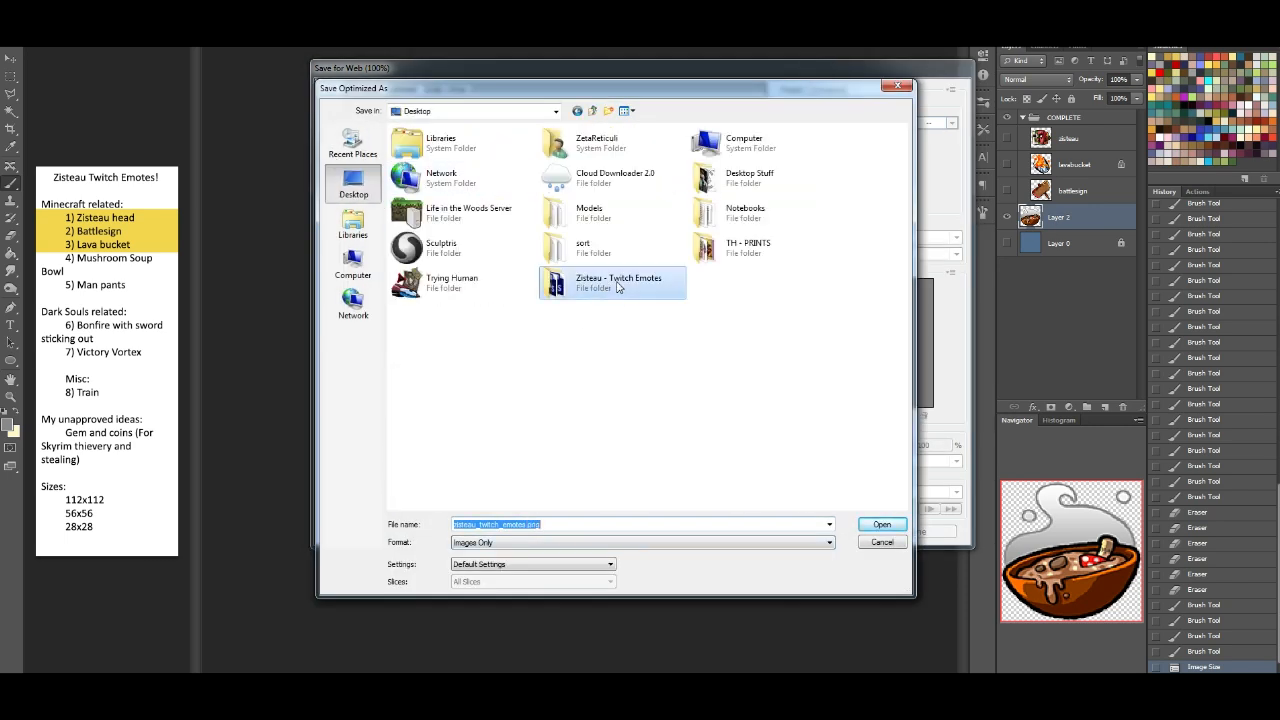
pyautogui.click(467, 287)
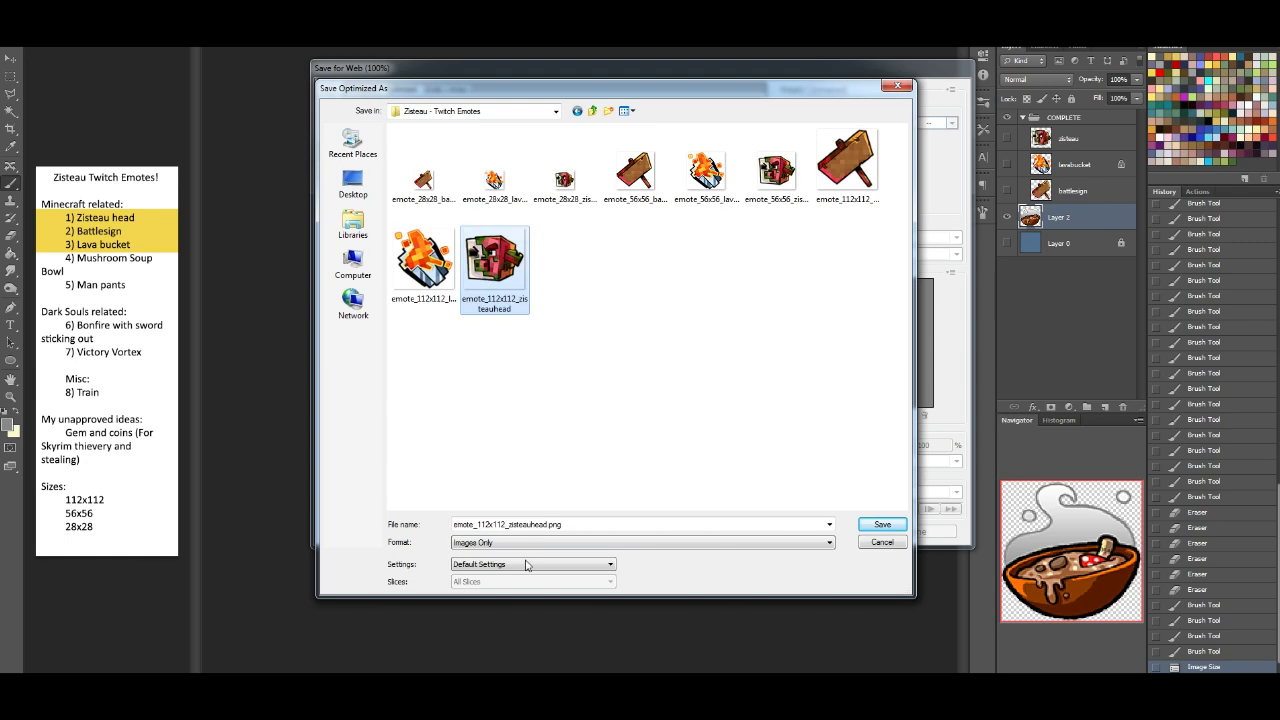
pyautogui.click(510, 524)
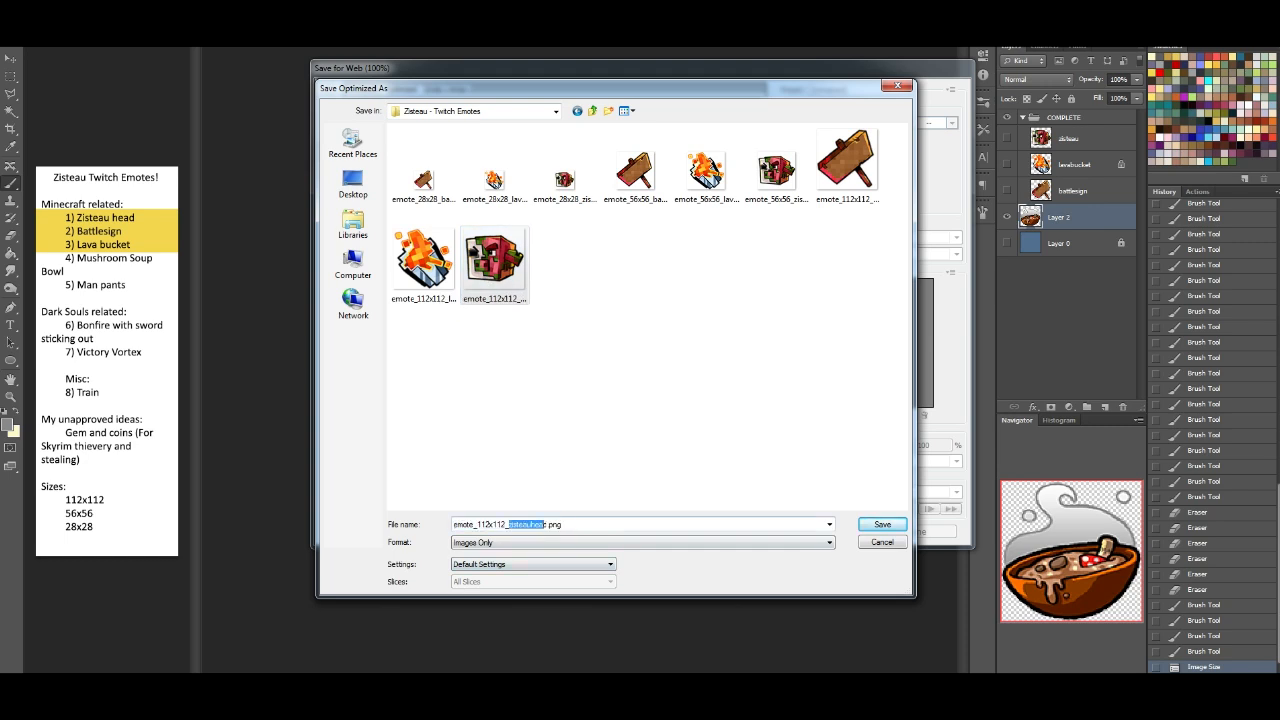
pyautogui.write('s')
pyautogui.press('Return')
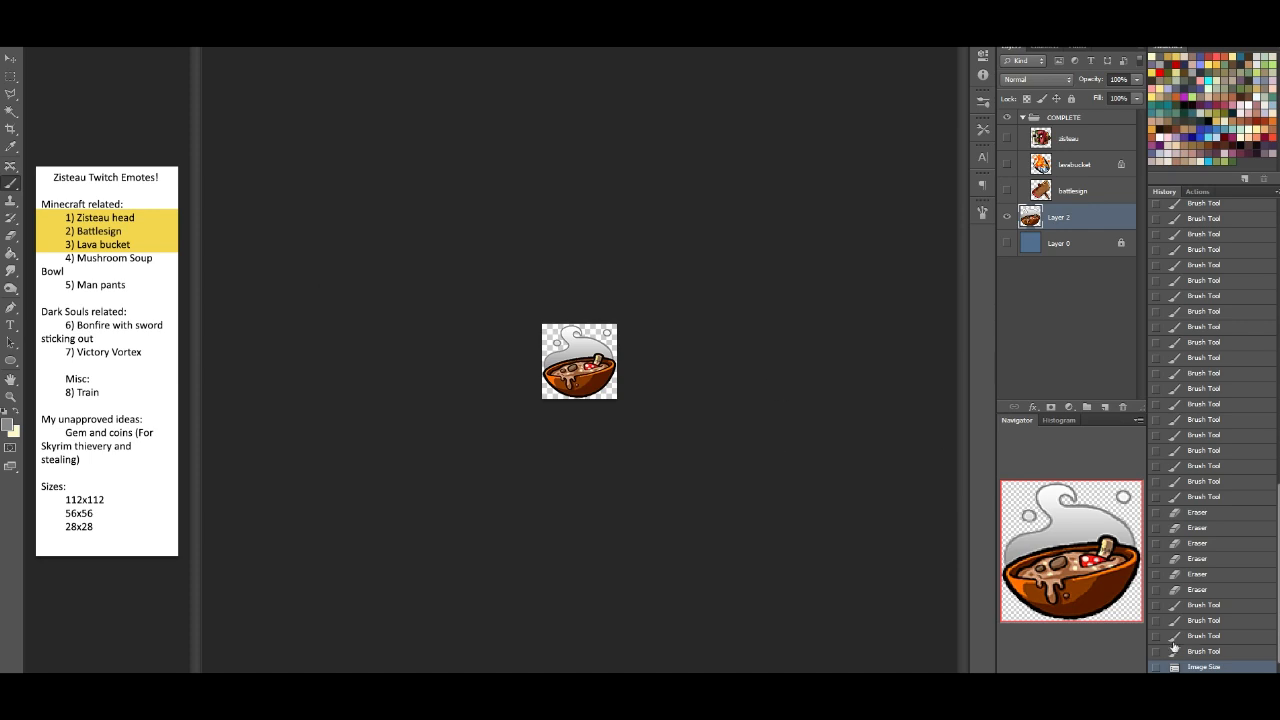
# Step: Undo the 112-pixel resize and resize the full-size emote to 56 pixels wide
pyautogui.hotkey('ctrl', 'z')
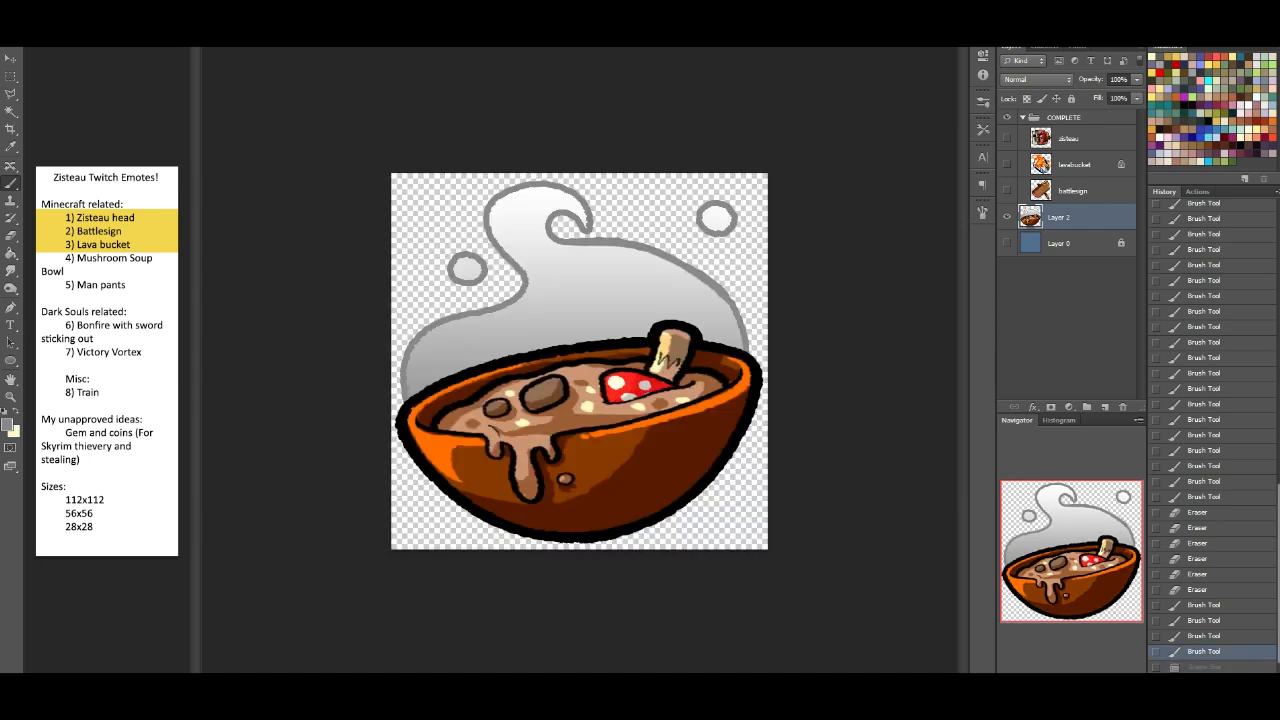
pyautogui.click(86, 8)
pyautogui.click(107, 98)
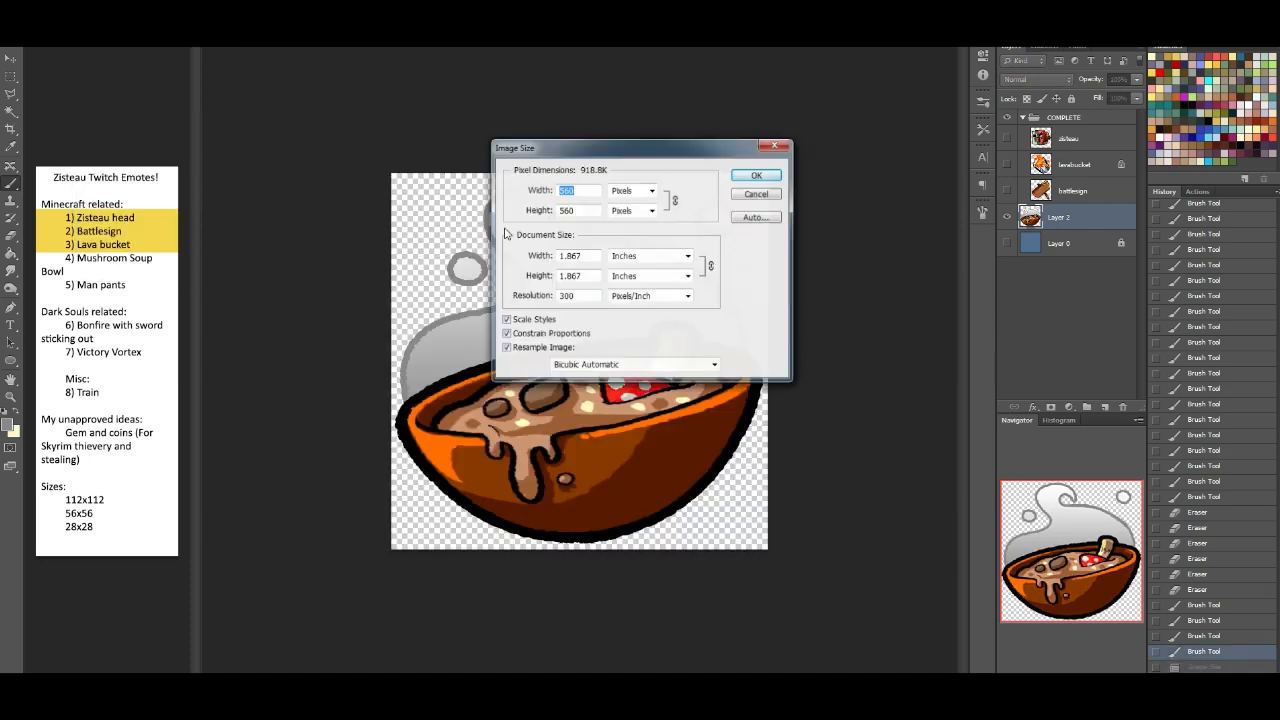
pyautogui.write('56')
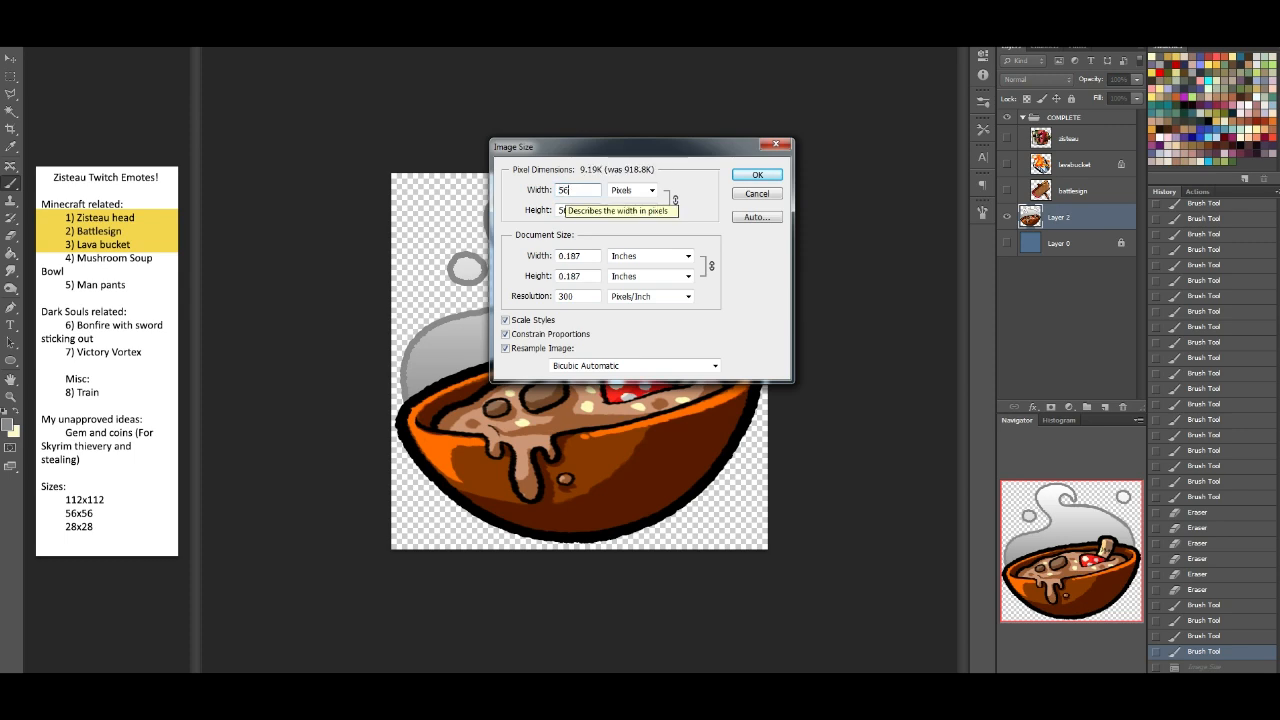
pyautogui.press('Return')
# Step: Export the emote for web as a PNG-24 named emote_56x56_soup alongside the other emotes
pyautogui.click(14, 8)
pyautogui.click(87, 194)
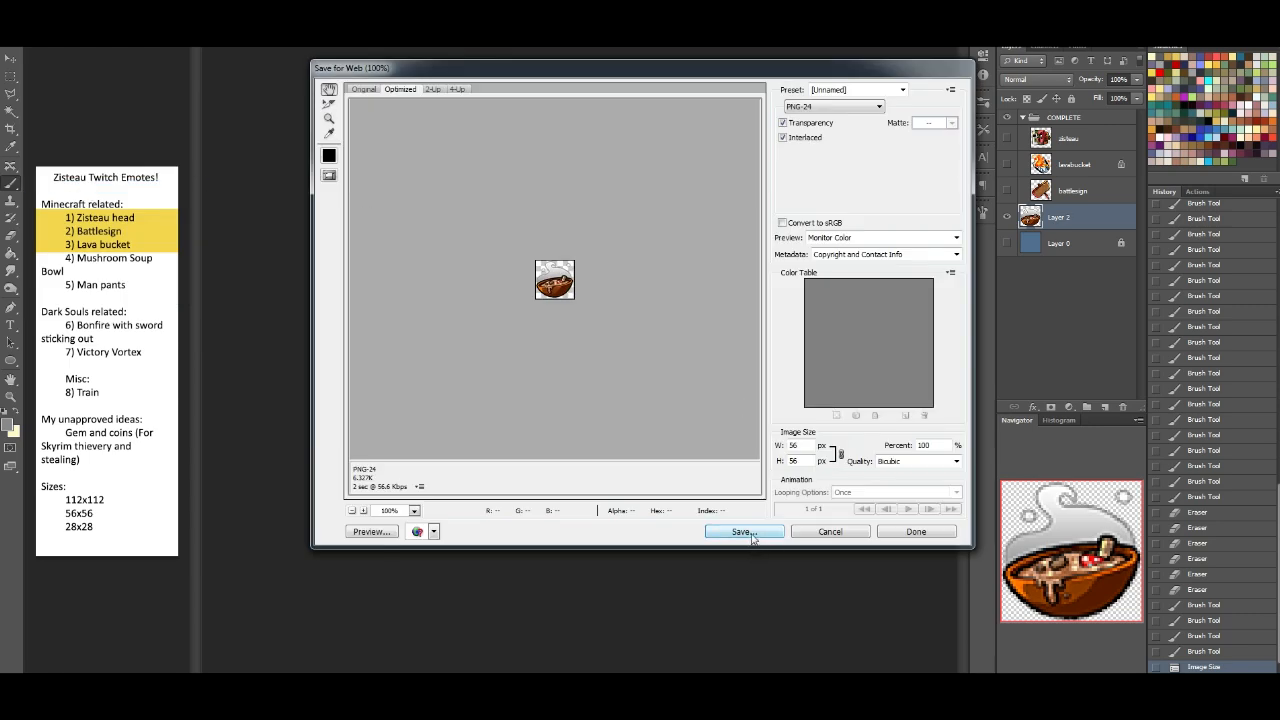
pyautogui.click(745, 532)
pyautogui.click(500, 262)
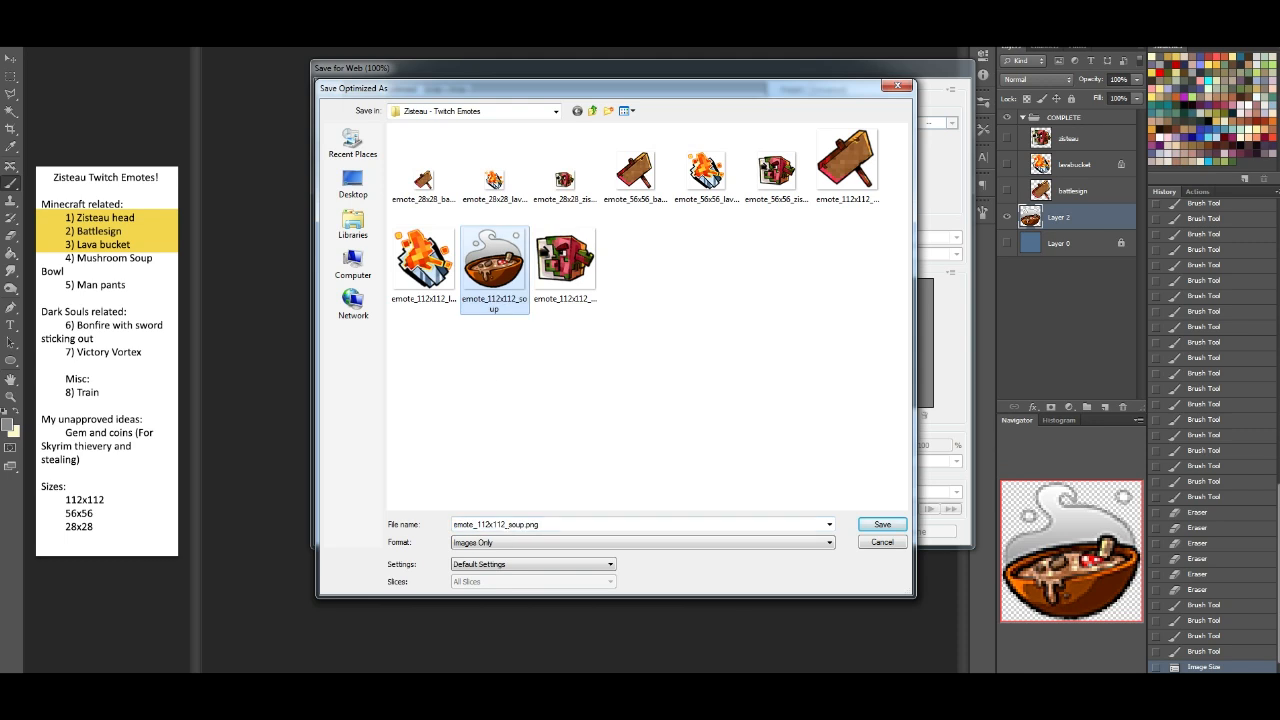
pyautogui.click(706, 180)
pyautogui.click(505, 524)
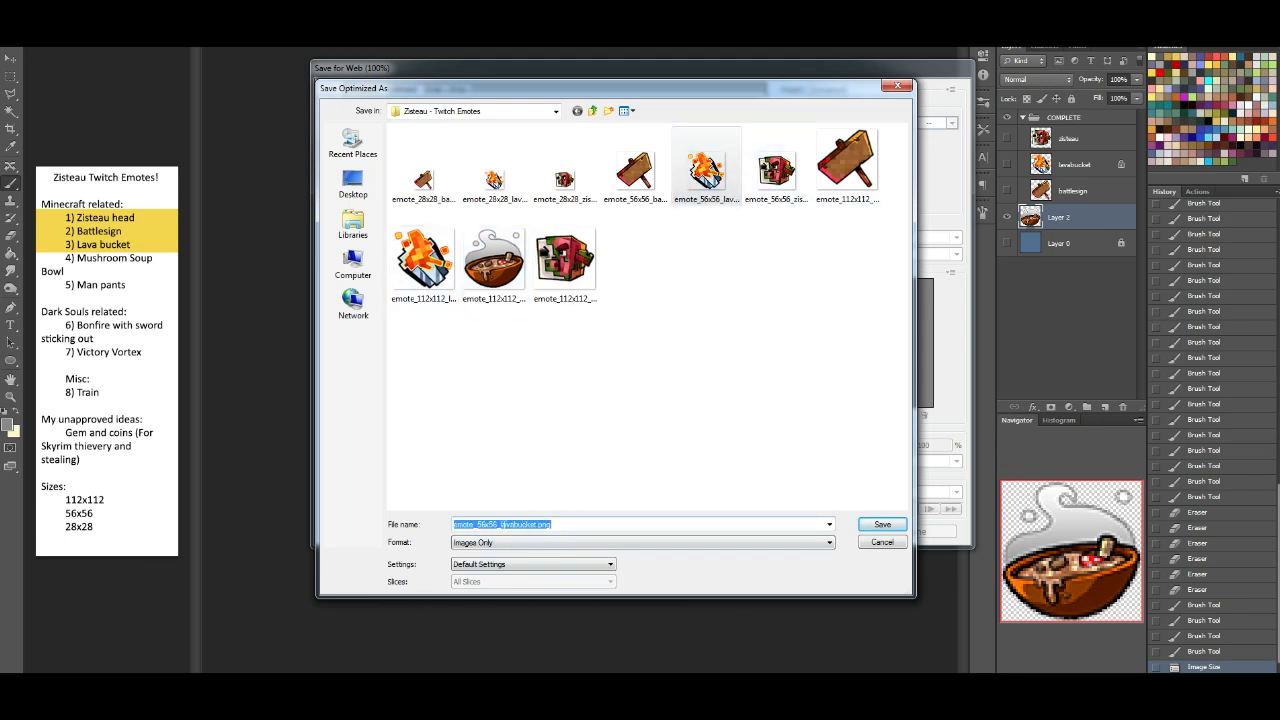
pyautogui.moveTo(500, 524); pyautogui.dragTo(529, 524)
pyautogui.write('5')
pyautogui.press('Return')
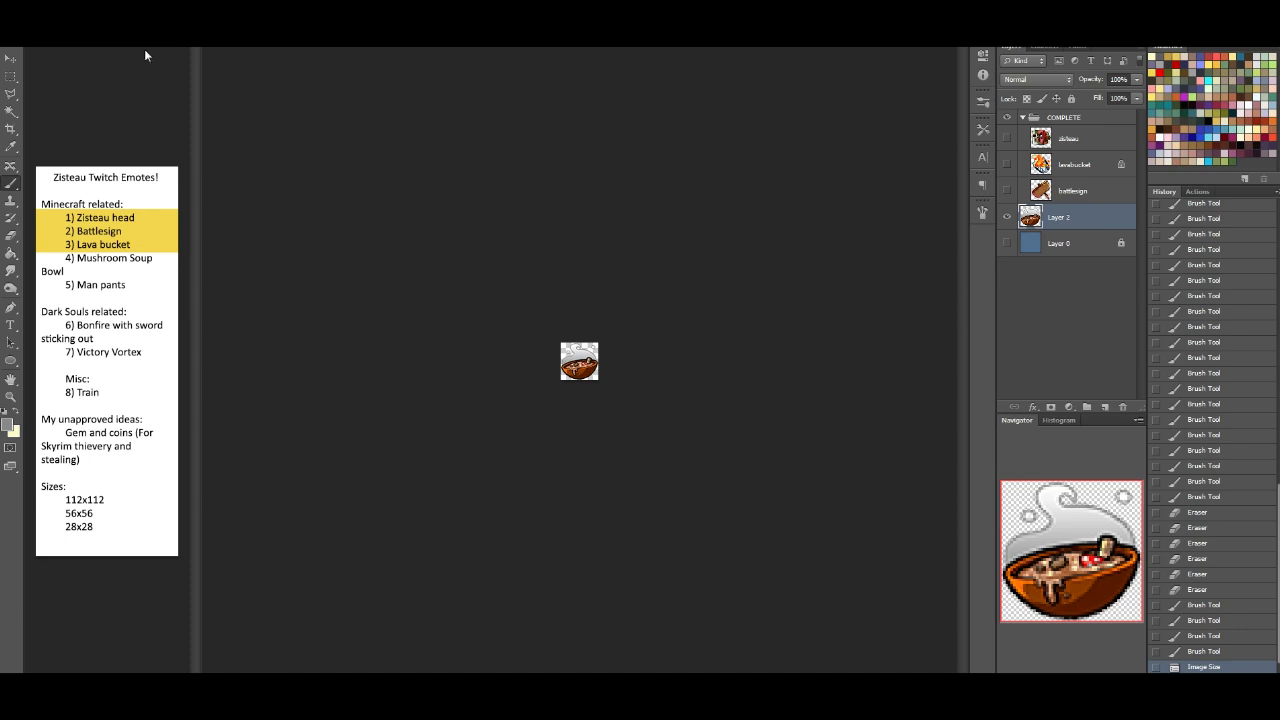
# Step: Revert the 56-pixel resize and resize the full-size emote to 28 pixels wide with proportions constrained
pyautogui.click(1218, 652)
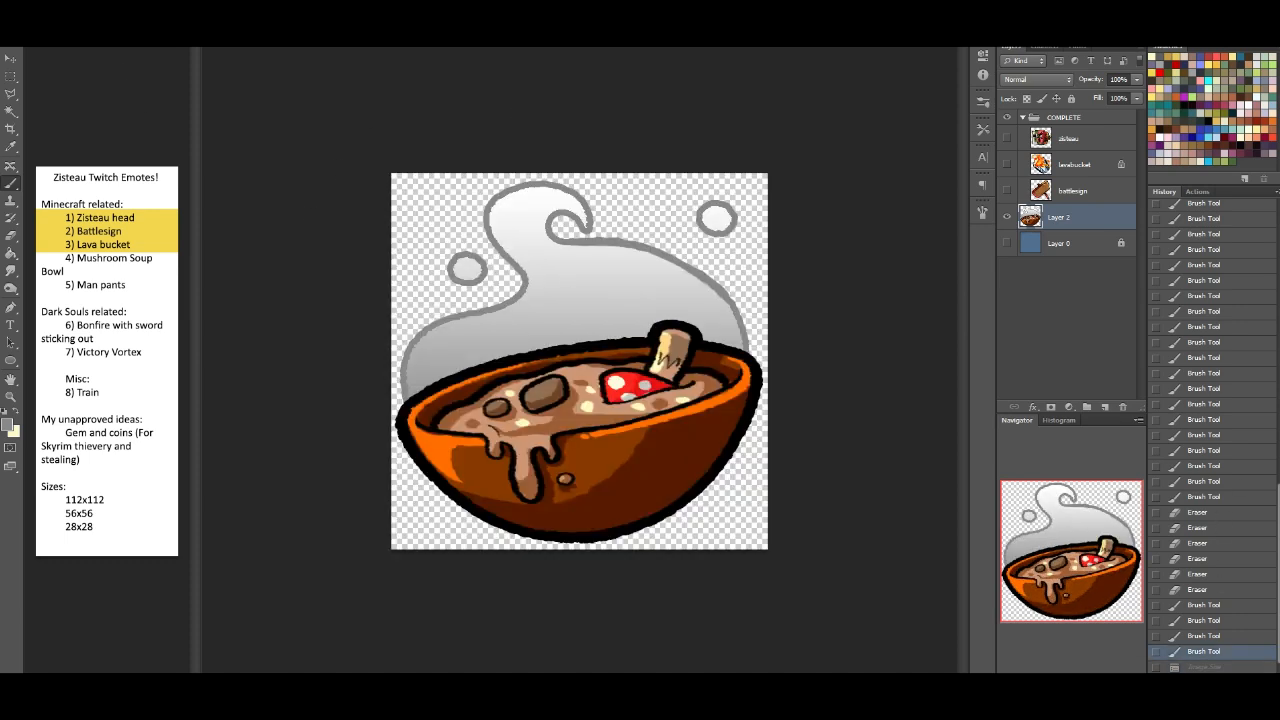
pyautogui.click(35, 3)
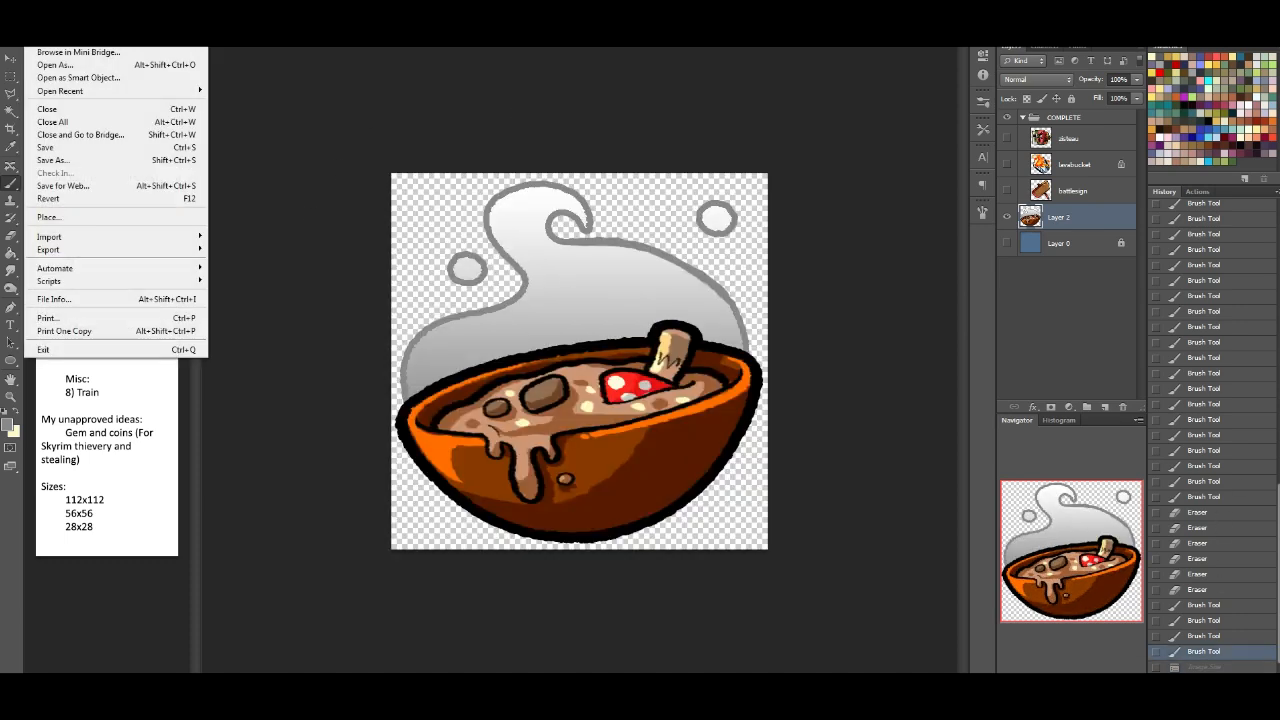
pyautogui.moveTo(88, 3)
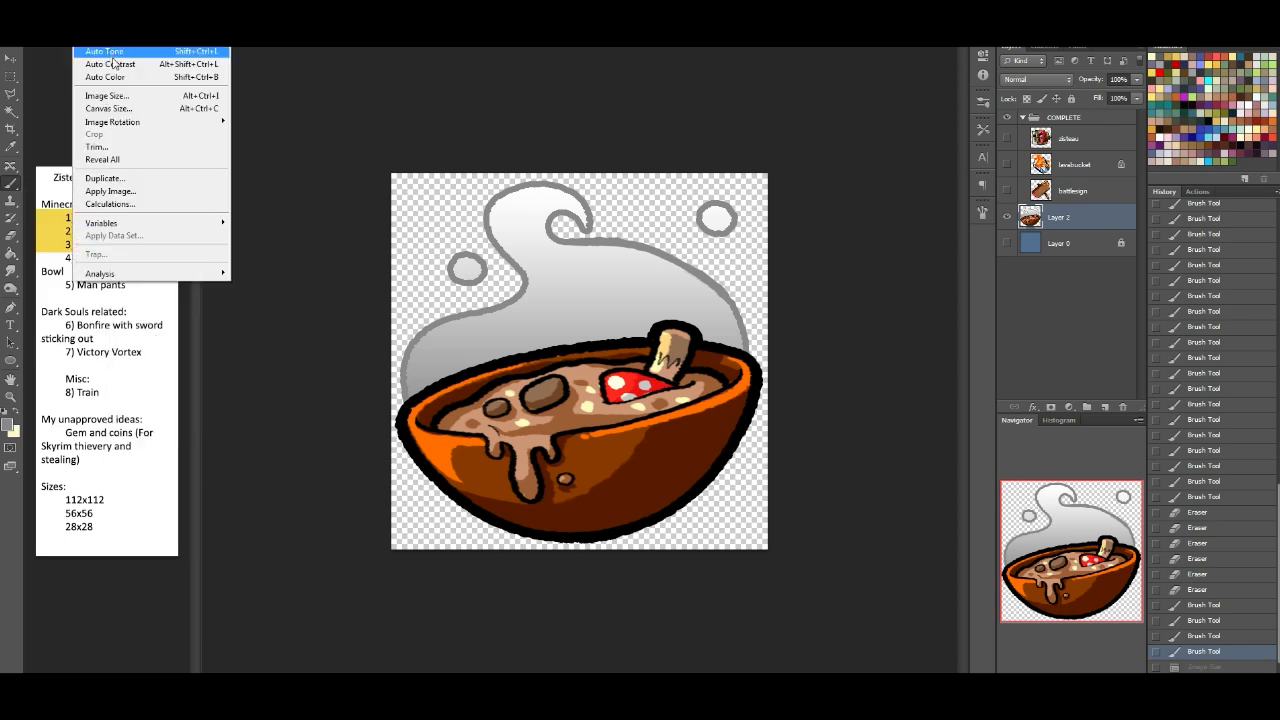
pyautogui.click(121, 98)
pyautogui.click(577, 256)
pyautogui.doubleClick(577, 256)
pyautogui.doubleClick(577, 194)
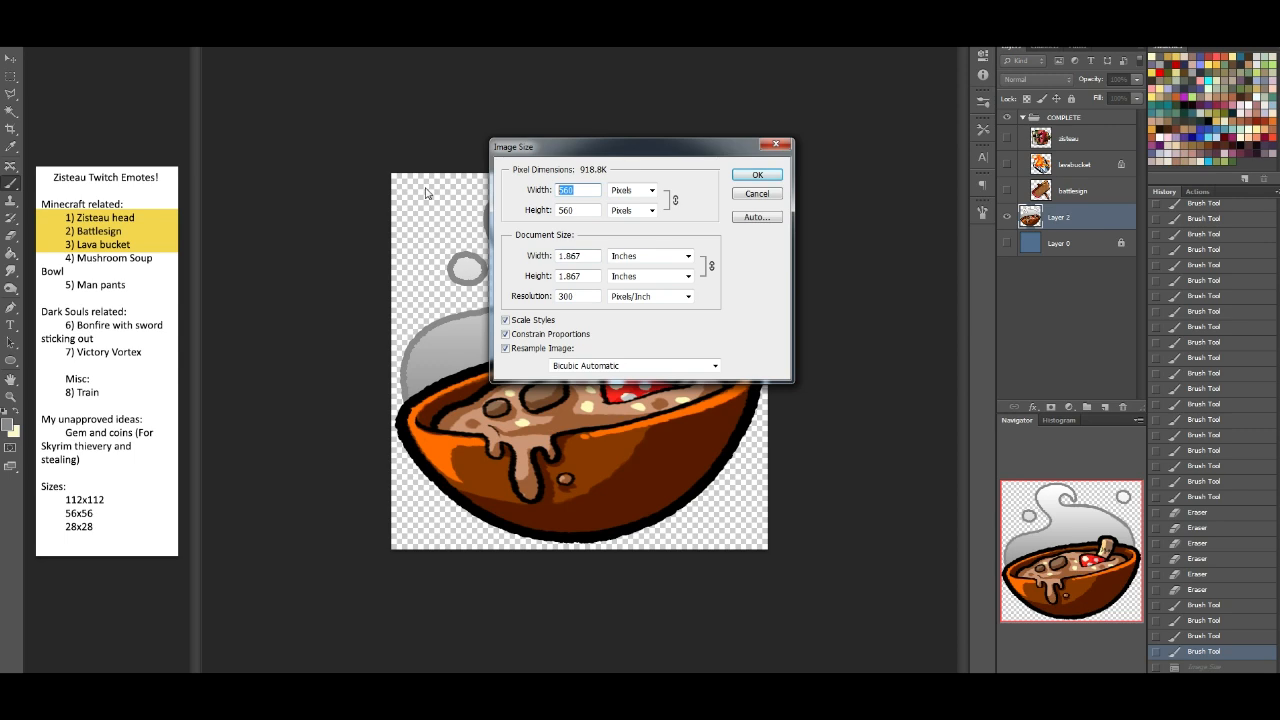
pyautogui.write('28')
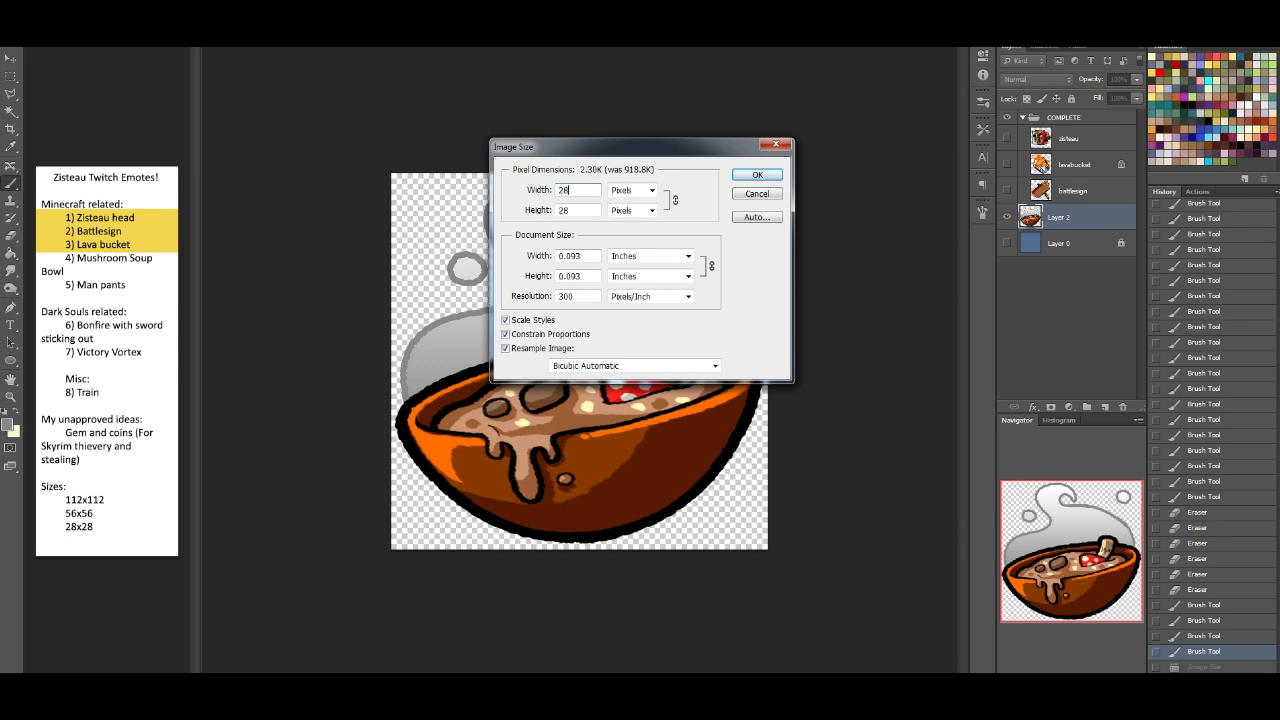
pyautogui.press('Return')
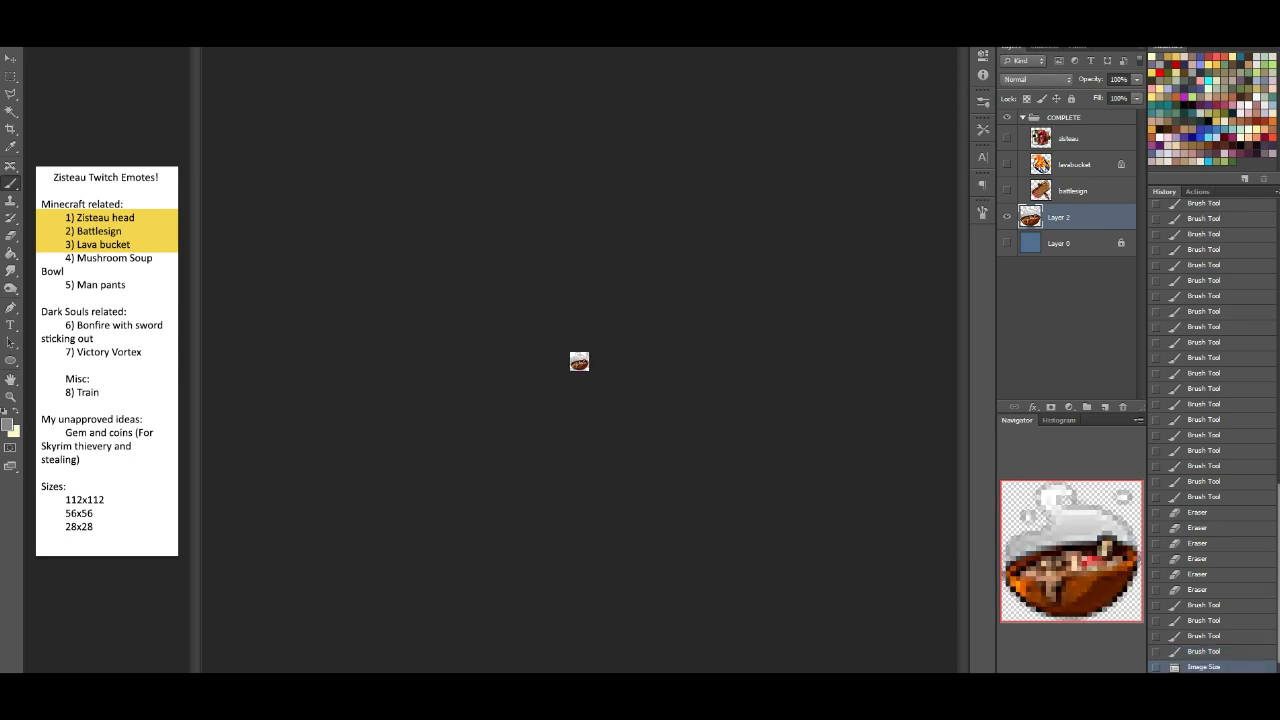
# Step: Export the 28x28 soup emote as a PNG-24, basing its name on the 28x28 lava bucket file, and restore the full-size image
pyautogui.click(35, 3)
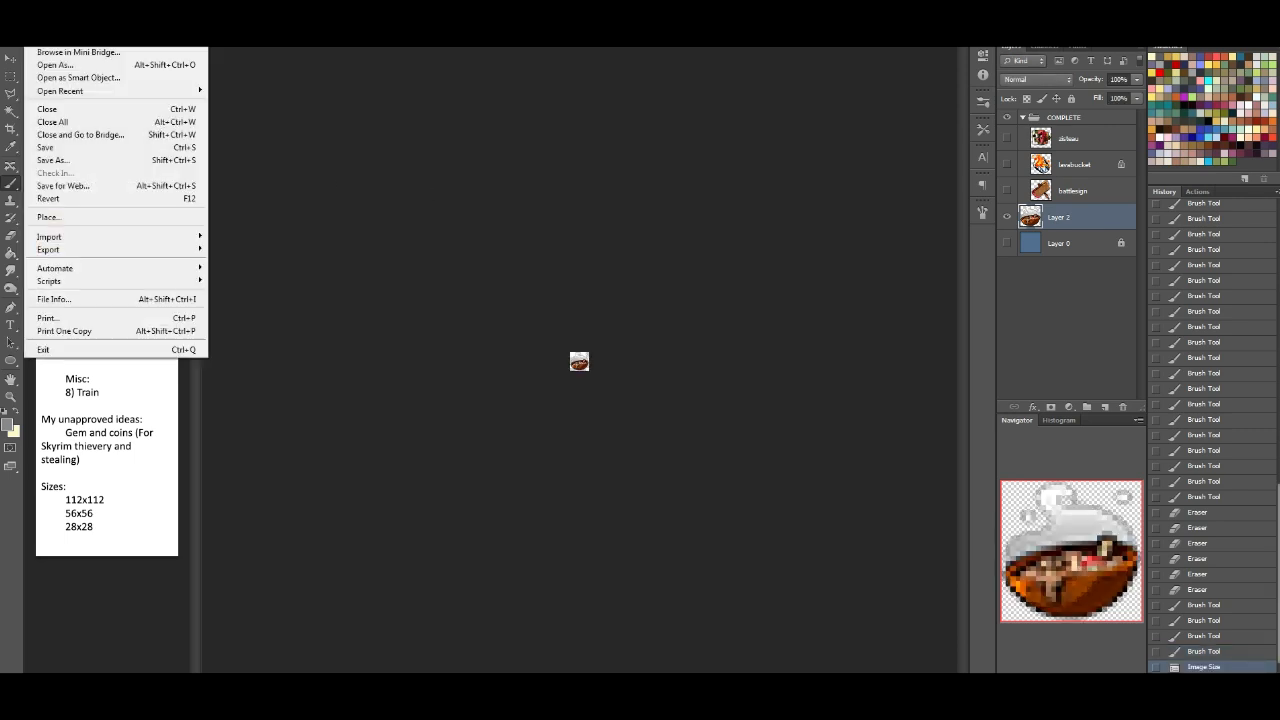
pyautogui.click(107, 193)
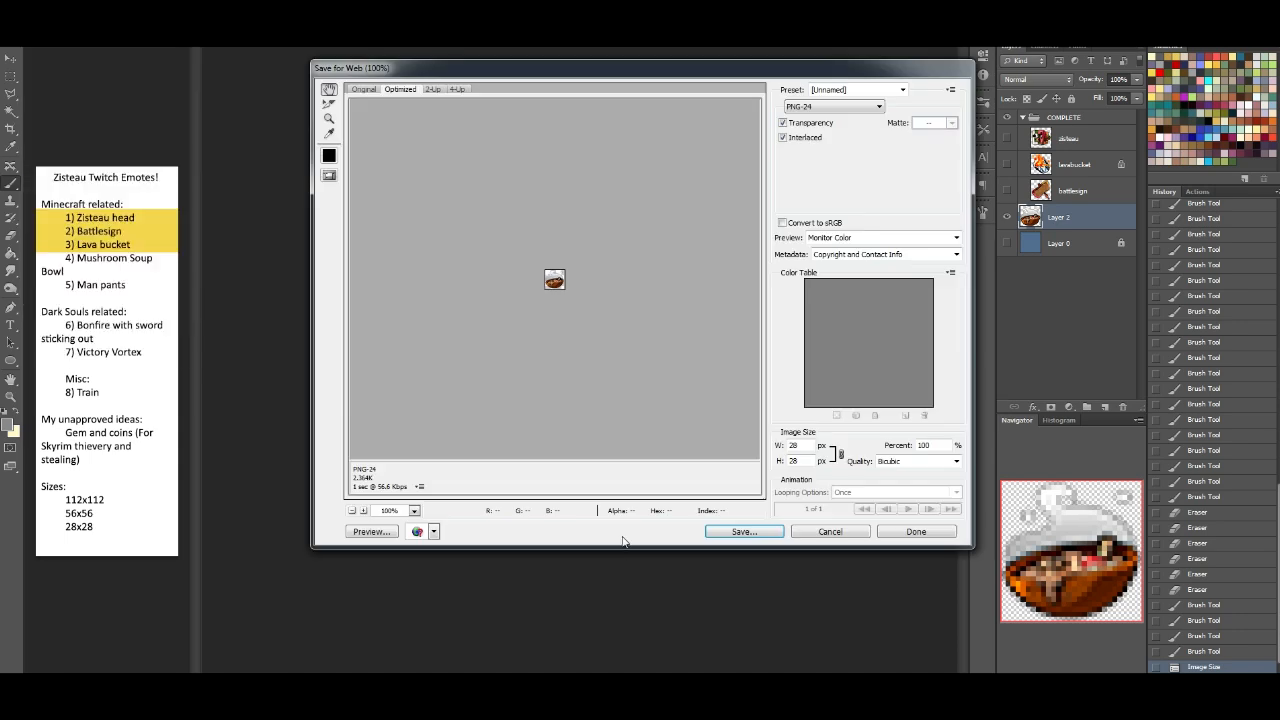
pyautogui.click(745, 532)
pyautogui.click(574, 264)
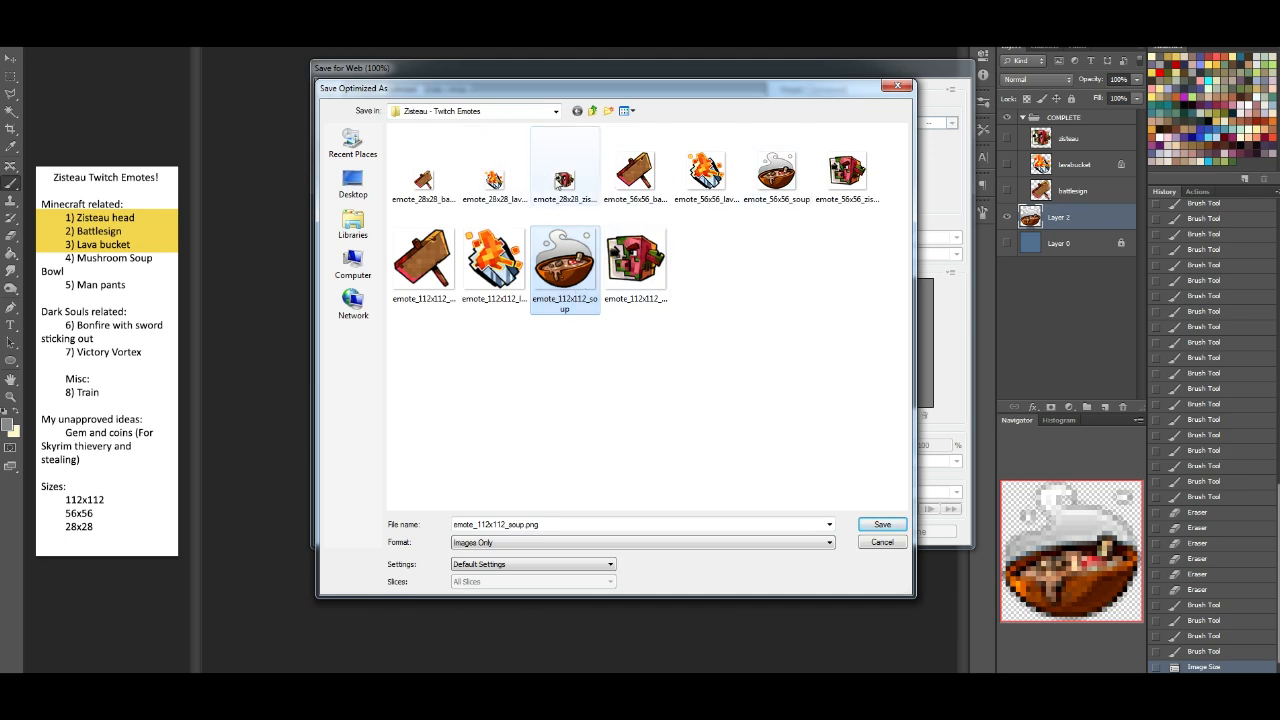
pyautogui.click(494, 180)
pyautogui.click(520, 525)
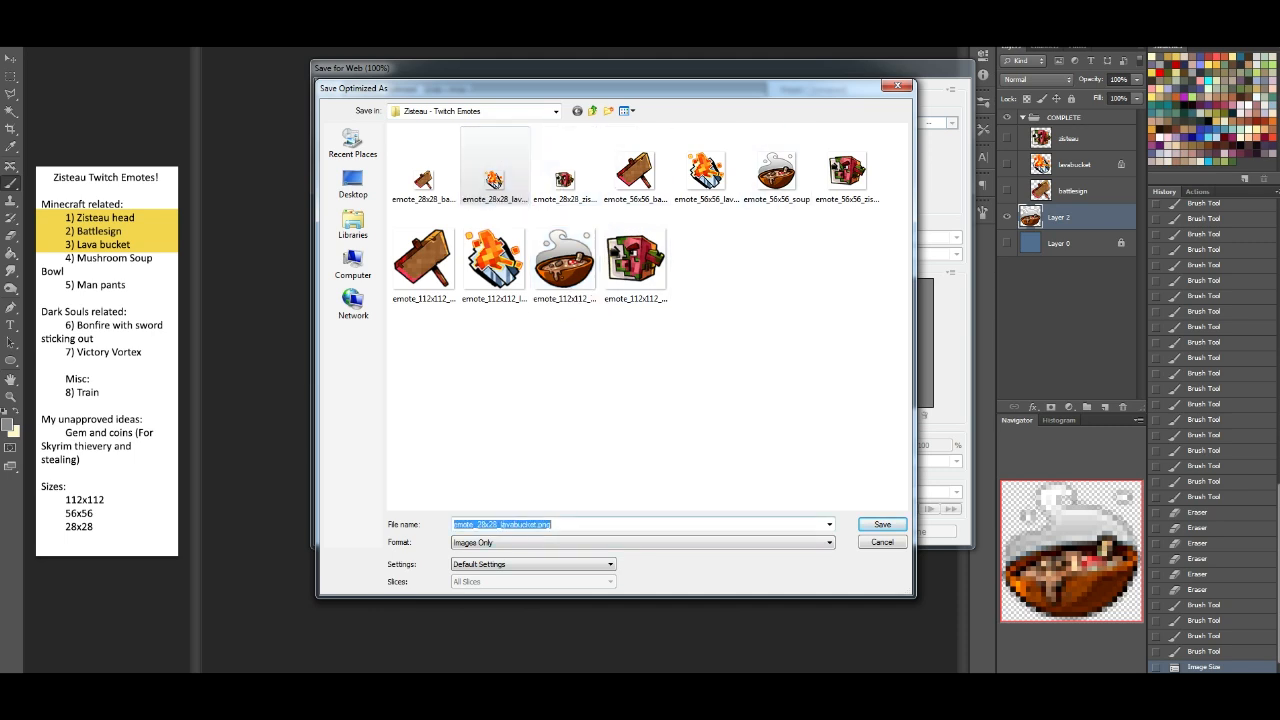
pyautogui.moveTo(497, 524); pyautogui.dragTo(537, 524)
pyautogui.press('BackSpace')
pyautogui.press('Return')
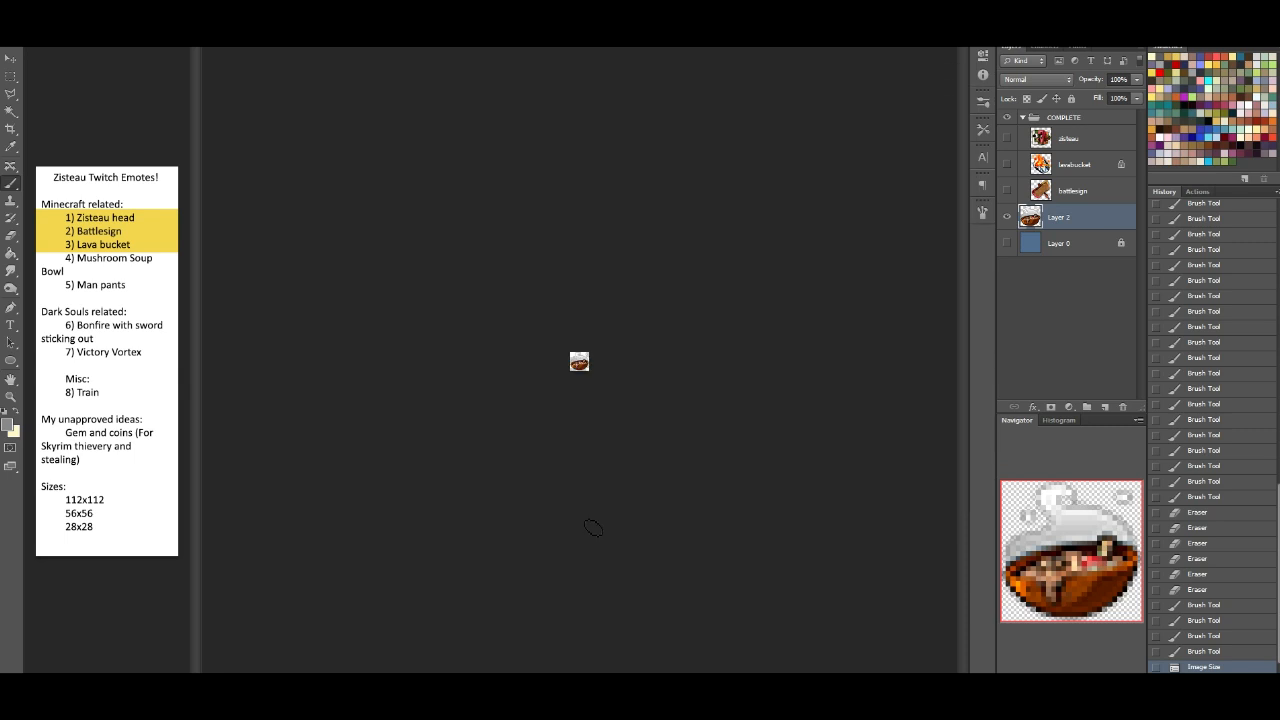
pyautogui.click(1199, 651)
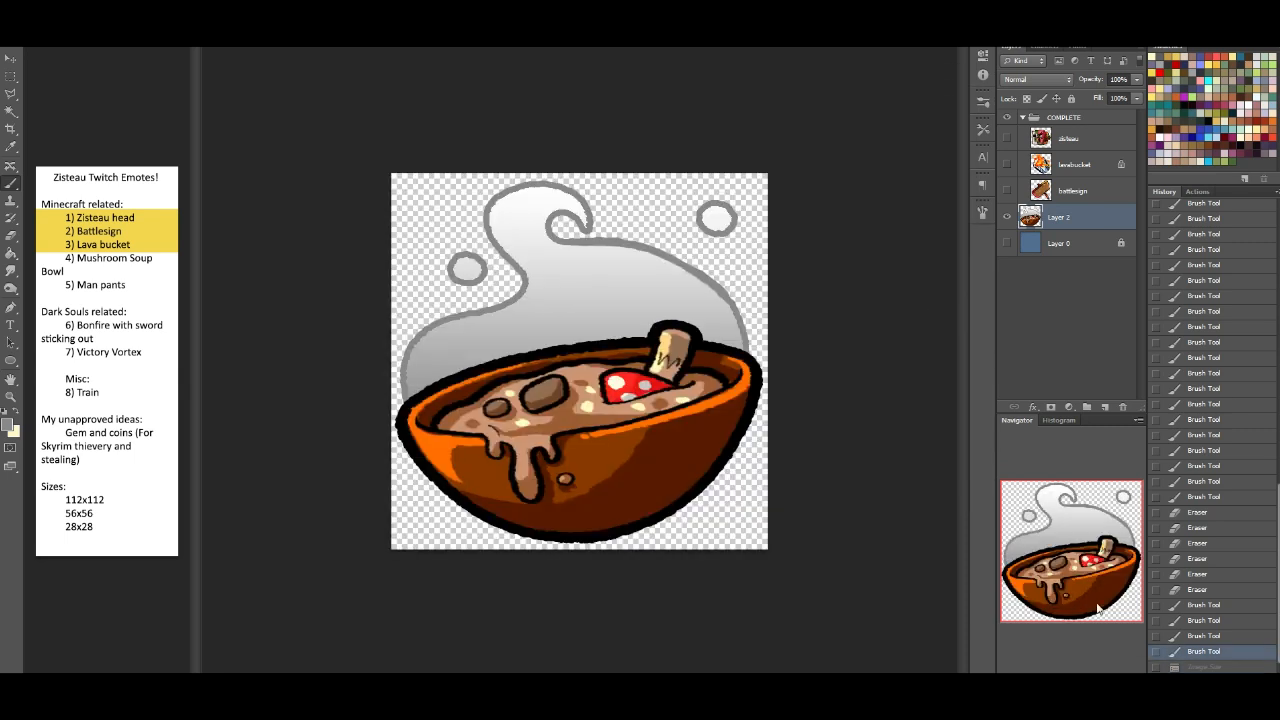
# Step: Rename the finished emote's layer to soup and move it into the COMPLETE group below battlesign
pyautogui.doubleClick(1057, 218)
pyautogui.write('soup')
pyautogui.press('Return')
pyautogui.moveTo(1075, 220); pyautogui.dragTo(1072, 203)
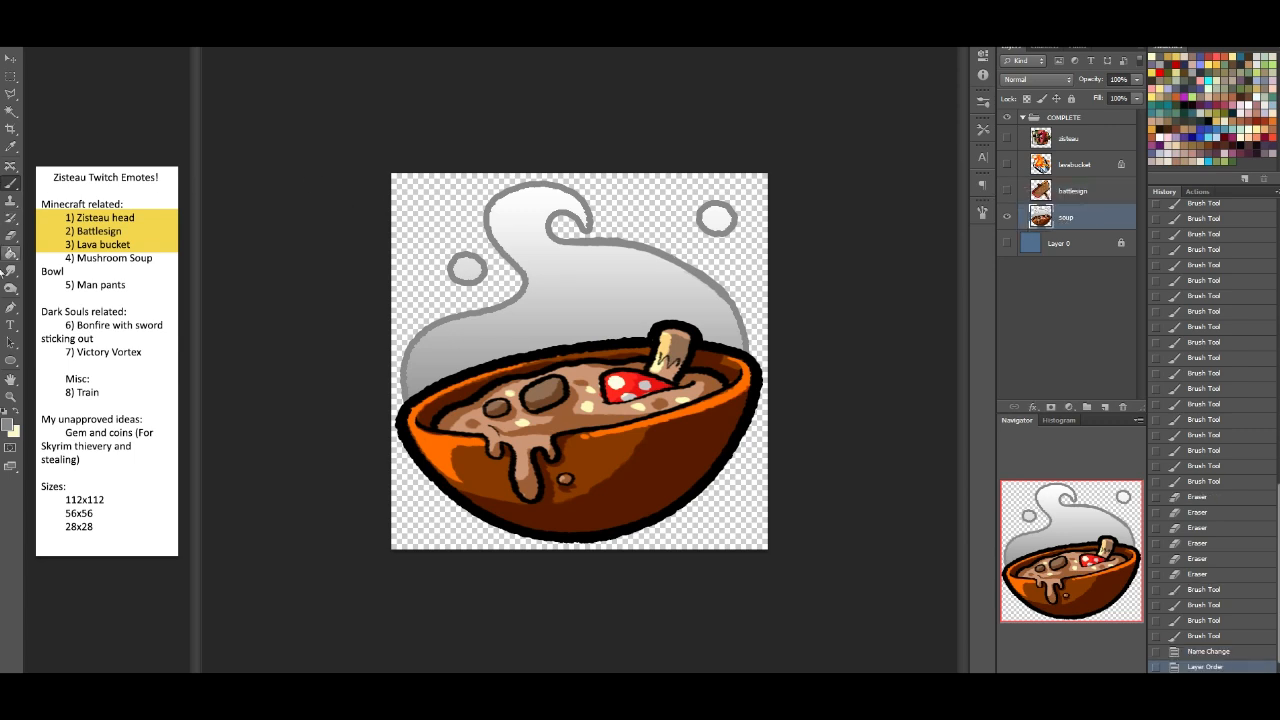
# Step: Extend the yellow highlight in the emote list document to cover Mushroom Soup Bowl, then return to the emote document
pyautogui.click(80, 194)
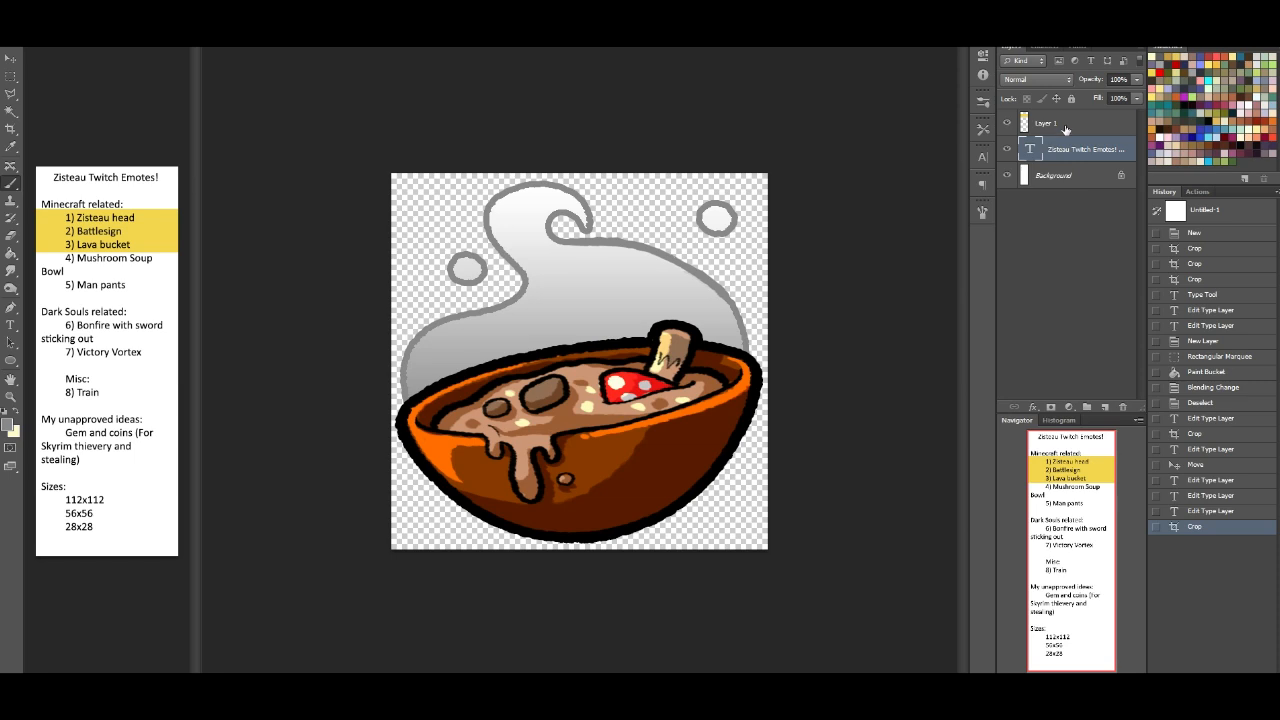
pyautogui.click(1066, 129)
pyautogui.moveTo(107, 252); pyautogui.dragTo(132, 269)
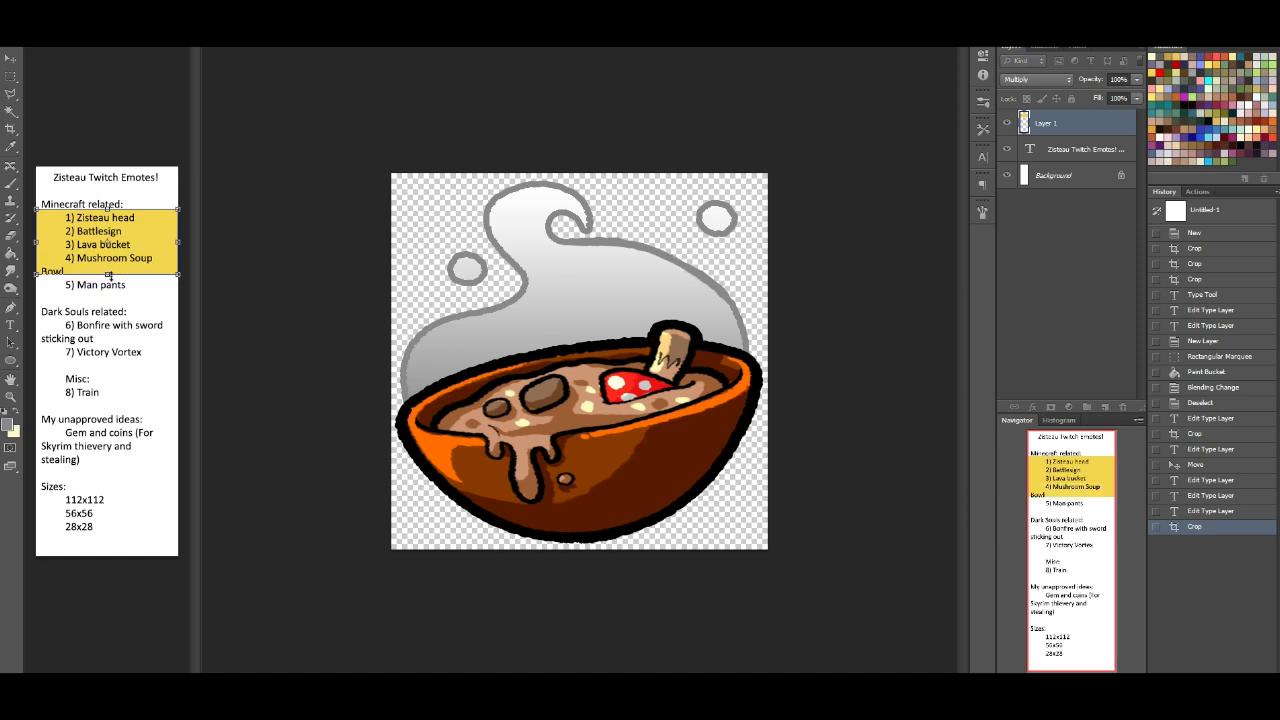
pyautogui.press('Return')
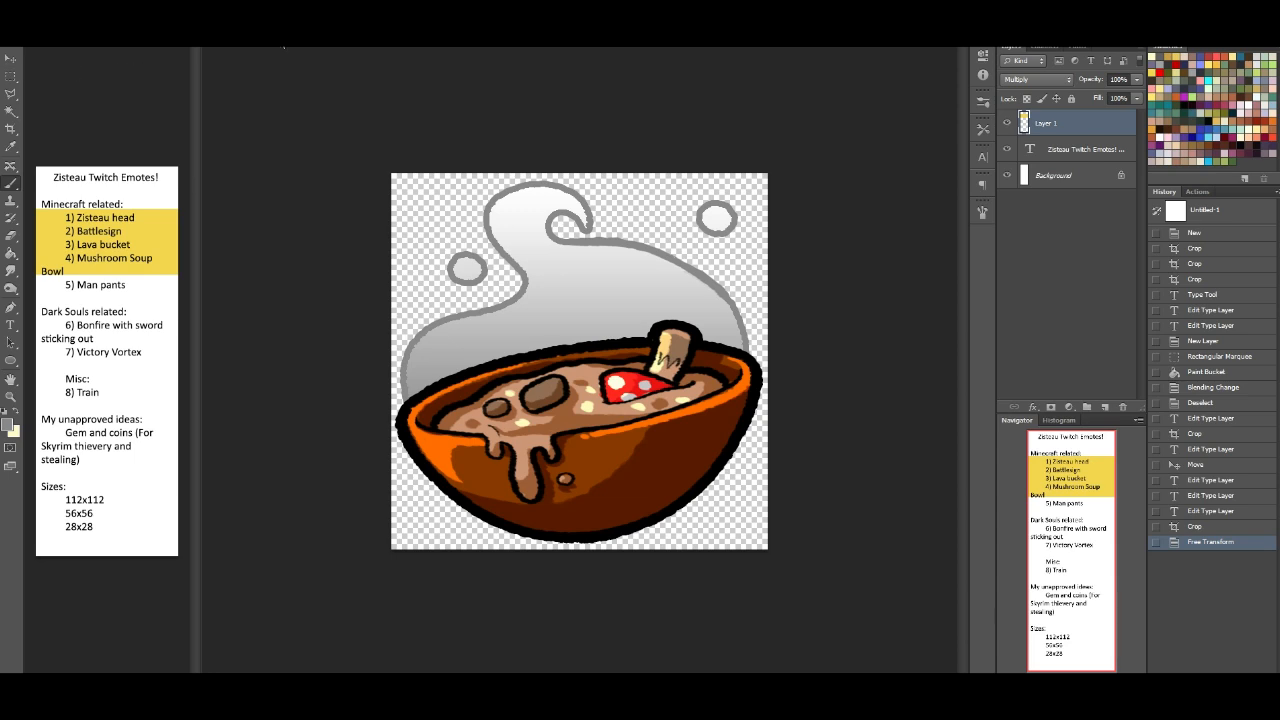
pyautogui.click(281, 44)
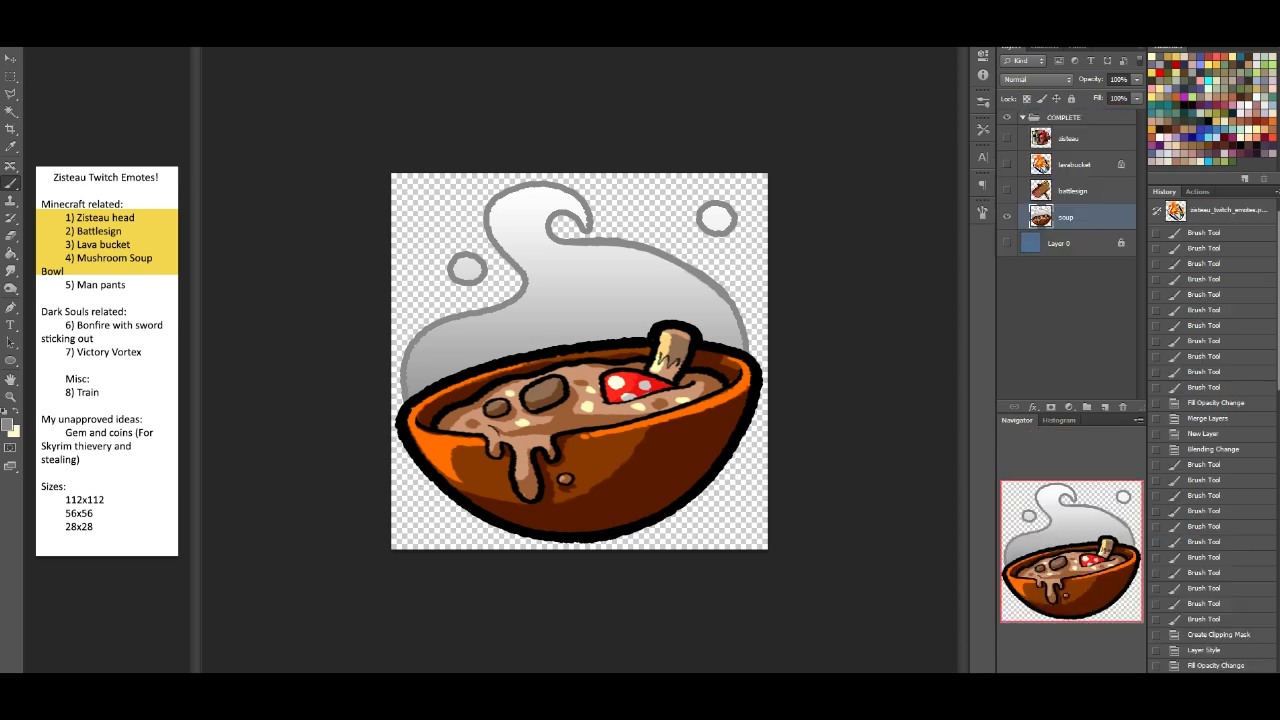
# Step: Hide the soup layer, show the blue background, and add a Multiply layer above it for sketching in dark red
pyautogui.click(1085, 246)
pyautogui.click(1008, 243)
pyautogui.click(1007, 216)
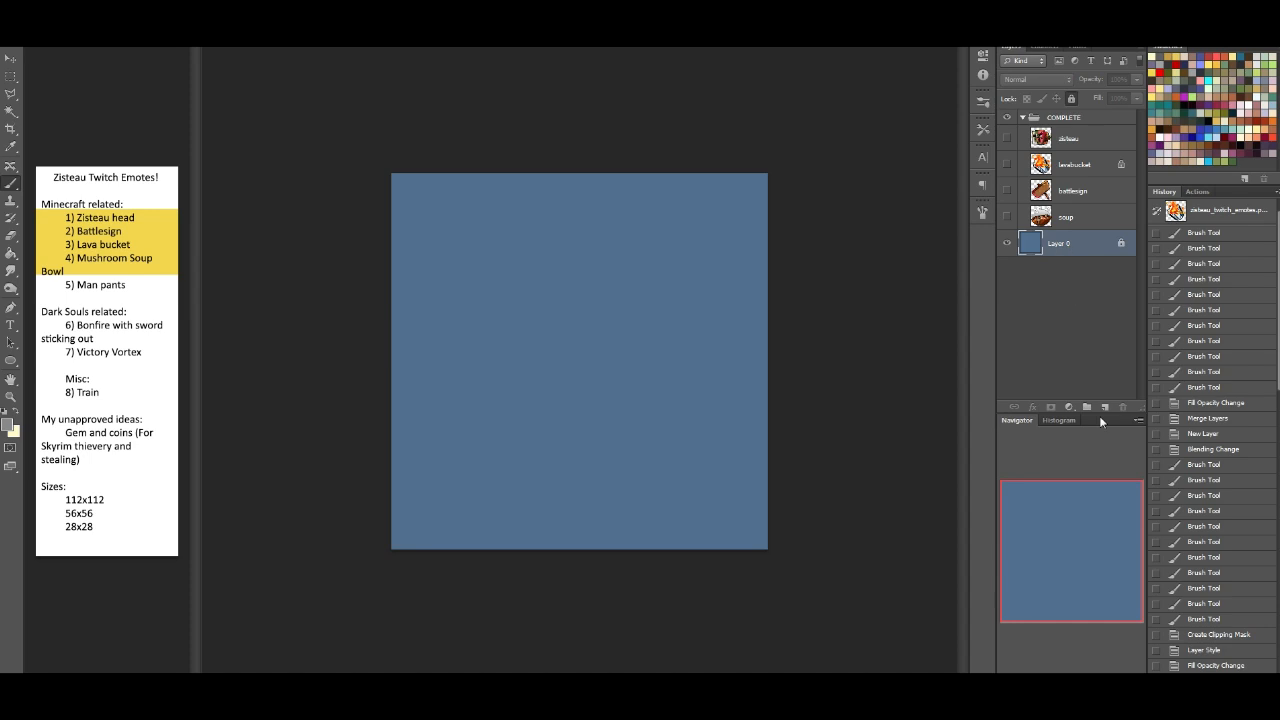
pyautogui.click(1104, 407)
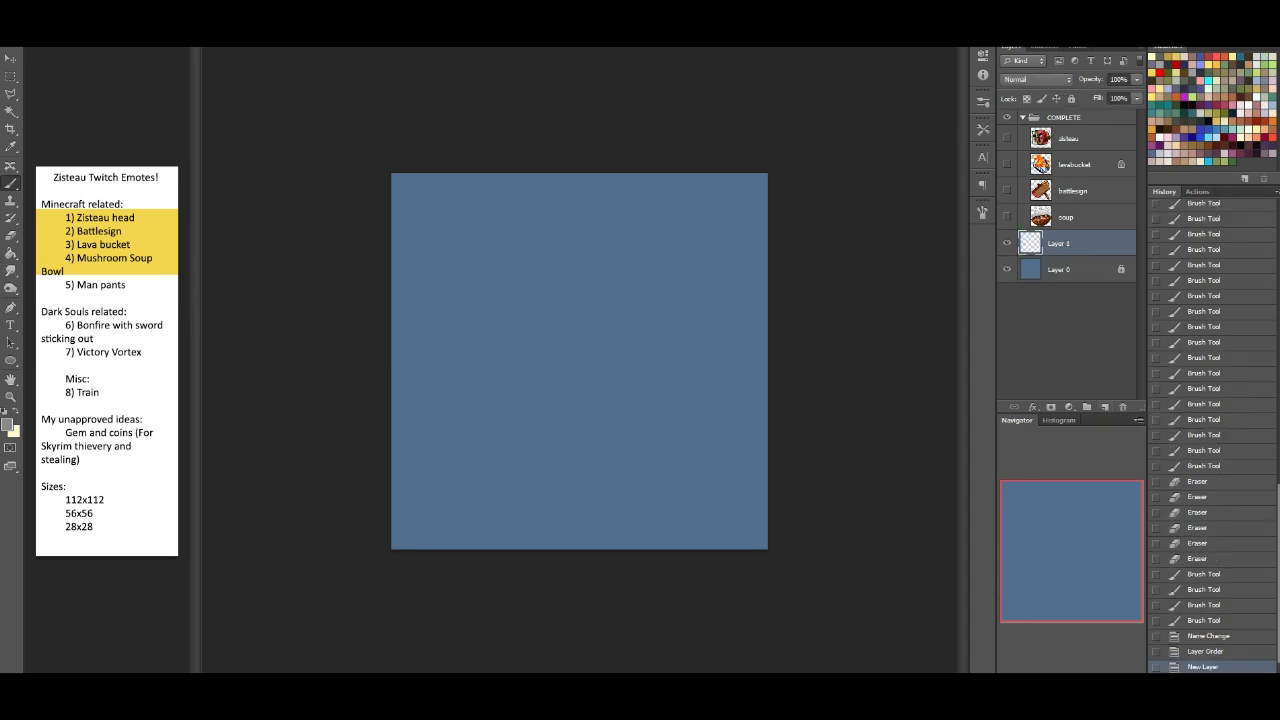
pyautogui.click(1174, 62)
pyautogui.click(1035, 79)
pyautogui.click(1020, 151)
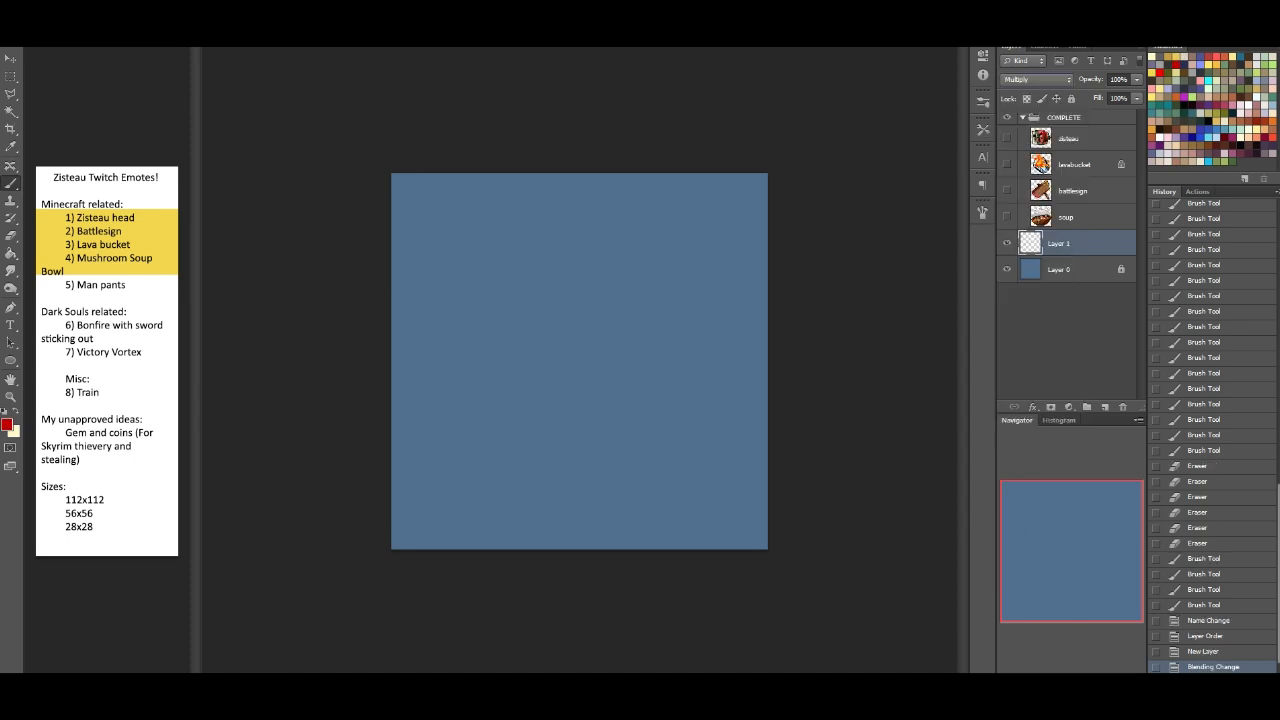
# Step: Disable stroke smoothing in Lazy Nezumi Pro and minimize its window
pyautogui.click(1181, 684)
pyautogui.rightClick(1202, 613)
pyautogui.click(748, 239)
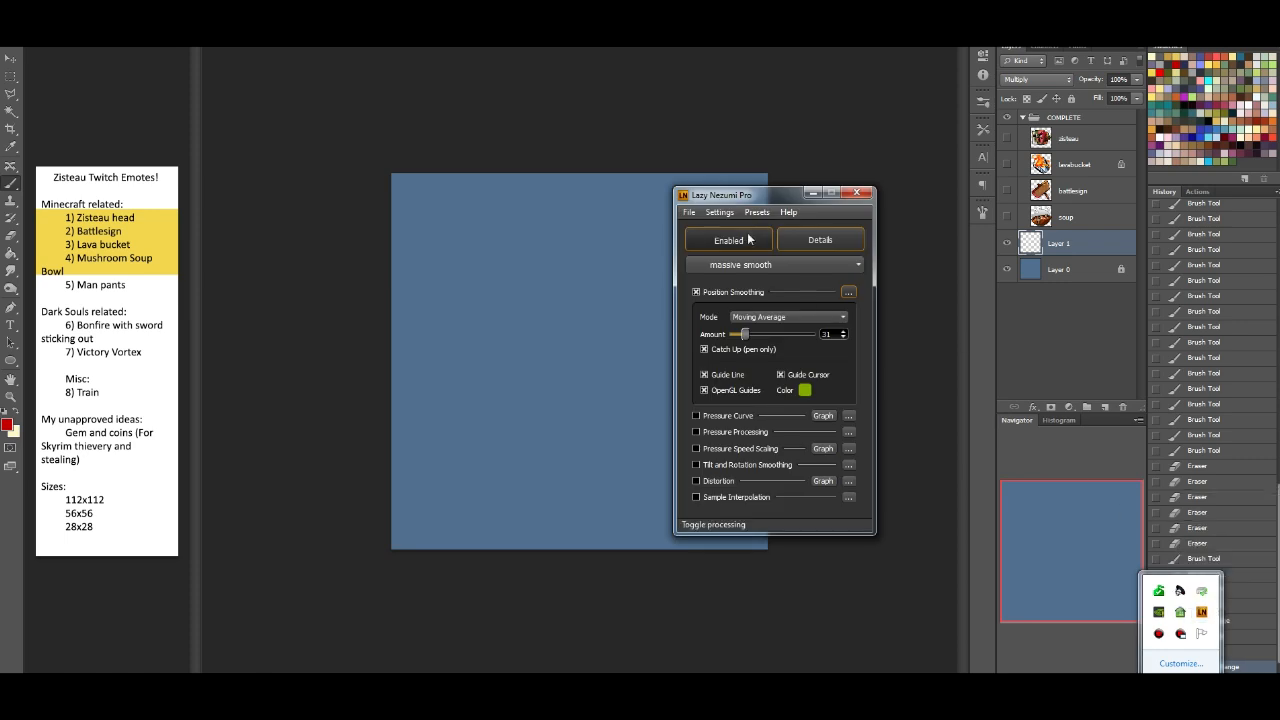
pyautogui.click(812, 193)
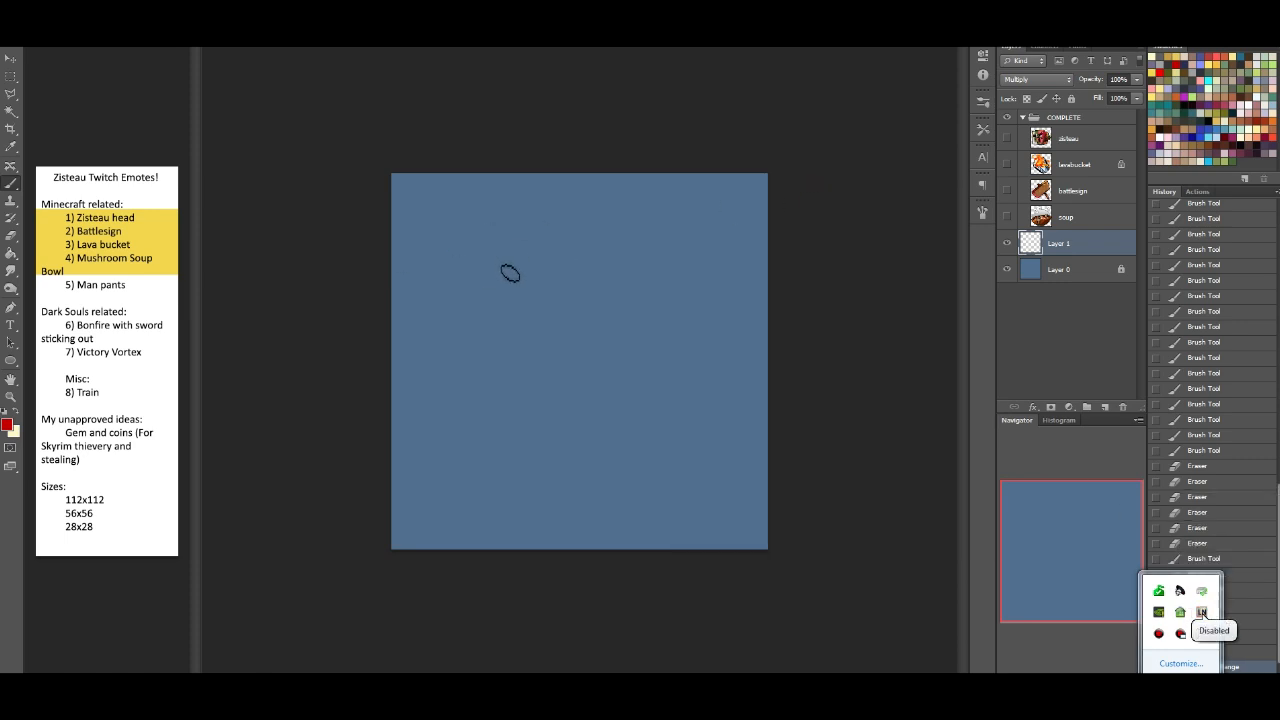
# Step: Sketch a vertical centre line and the left half of the pants' waistband with the Brush
pyautogui.moveTo(586, 209); pyautogui.dragTo(565, 519)
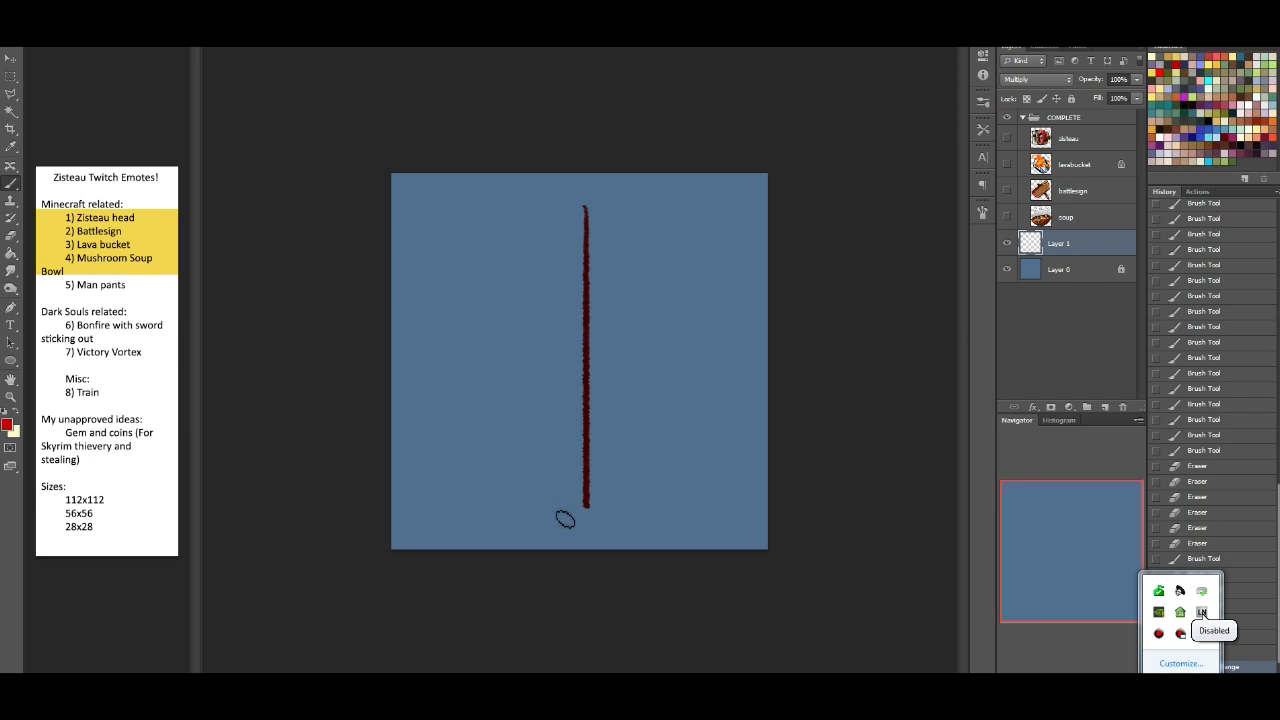
pyautogui.moveTo(598, 213)
pyautogui.mouseDown()
pyautogui.moveTo(500, 239)
pyautogui.moveTo(651, 243)
pyautogui.moveTo(491, 227)
pyautogui.moveTo(510, 248)
pyautogui.moveTo(623, 242)
pyautogui.mouseUp()
pyautogui.hotkey('ctrl', 'z')
pyautogui.moveTo(459, 241); pyautogui.dragTo(620, 240)
pyautogui.moveTo(482, 222); pyautogui.dragTo(548, 231)
pyautogui.moveTo(454, 238)
pyautogui.mouseDown()
pyautogui.moveTo(464, 282)
pyautogui.moveTo(458, 270)
pyautogui.moveTo(572, 263)
pyautogui.mouseUp()
pyautogui.moveTo(466, 268)
pyautogui.mouseDown()
pyautogui.moveTo(533, 265)
pyautogui.moveTo(615, 277)
pyautogui.mouseUp()
# Step: Sketch the left pant leg from the waistband to the hem, including the inner leg line up to the crotch
pyautogui.moveTo(460, 272); pyautogui.dragTo(457, 384)
pyautogui.moveTo(459, 306); pyautogui.dragTo(449, 442)
pyautogui.moveTo(454, 385); pyautogui.dragTo(445, 495)
pyautogui.moveTo(471, 283)
pyautogui.mouseDown()
pyautogui.moveTo(449, 501)
pyautogui.moveTo(473, 490)
pyautogui.moveTo(545, 508)
pyautogui.mouseUp()
pyautogui.moveTo(445, 498); pyautogui.dragTo(551, 506)
pyautogui.moveTo(583, 325)
pyautogui.mouseDown()
pyautogui.moveTo(571, 324)
pyautogui.moveTo(557, 424)
pyautogui.mouseUp()
pyautogui.moveTo(569, 345); pyautogui.dragTo(550, 495)
pyautogui.moveTo(576, 368); pyautogui.dragTo(543, 512)
pyautogui.moveTo(585, 322); pyautogui.dragTo(550, 500)
pyautogui.moveTo(578, 340); pyautogui.dragTo(596, 322)
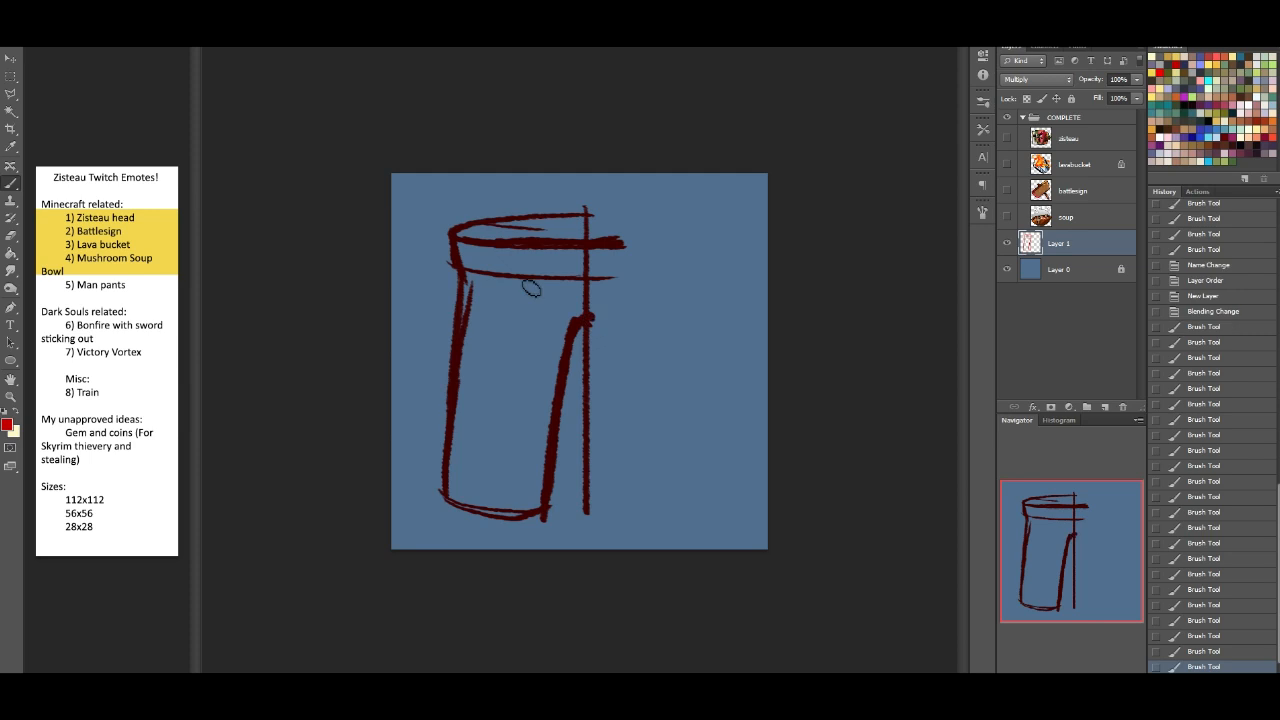
# Step: Sketch an oval knee pad with side straps on the left leg and erase the excess at the strap edges
pyautogui.moveTo(485, 350)
pyautogui.mouseDown()
pyautogui.moveTo(465, 417)
pyautogui.moveTo(538, 425)
pyautogui.moveTo(519, 344)
pyautogui.moveTo(464, 394)
pyautogui.moveTo(533, 356)
pyautogui.moveTo(500, 433)
pyautogui.mouseUp()
pyautogui.moveTo(545, 377)
pyautogui.mouseDown()
pyautogui.moveTo(559, 416)
pyautogui.moveTo(535, 422)
pyautogui.moveTo(571, 424)
pyautogui.moveTo(570, 386)
pyautogui.mouseUp()
pyautogui.moveTo(450, 360)
pyautogui.mouseDown()
pyautogui.moveTo(440, 395)
pyautogui.moveTo(452, 406)
pyautogui.mouseUp()
pyautogui.moveTo(554, 368); pyautogui.dragTo(548, 411)
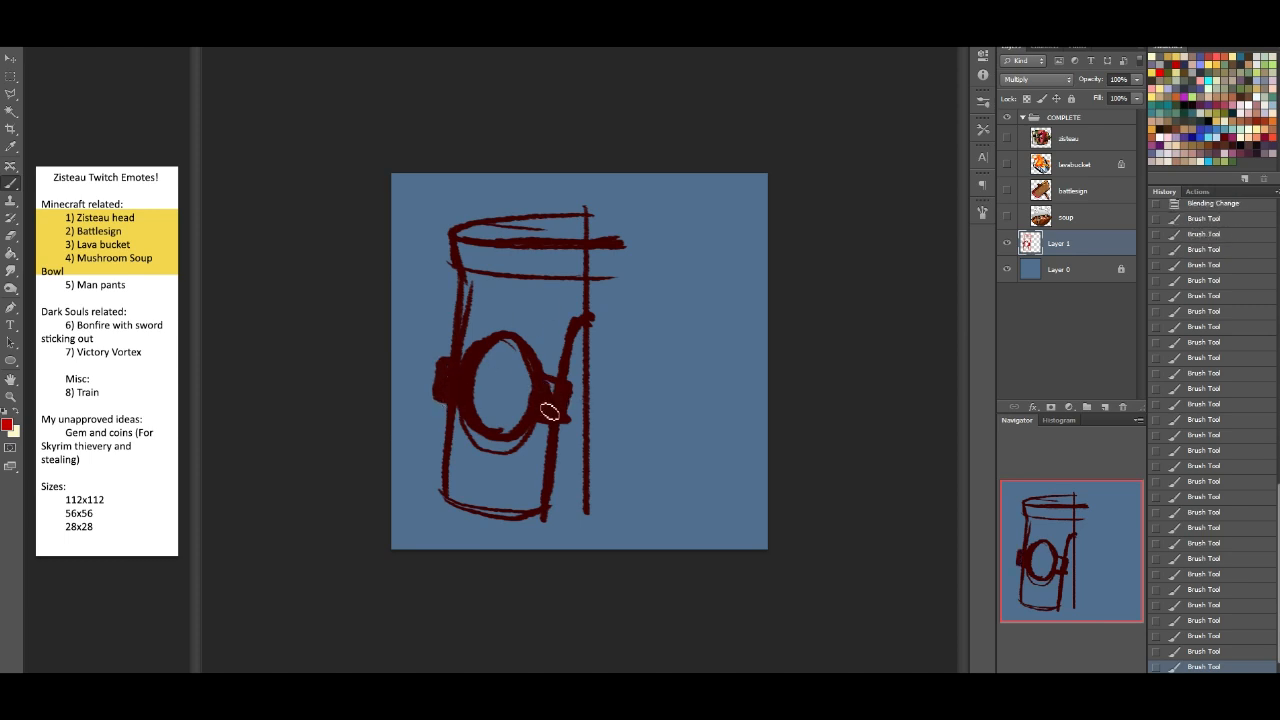
pyautogui.press('e')
pyautogui.moveTo(437, 360); pyautogui.dragTo(439, 400)
pyautogui.moveTo(558, 397); pyautogui.dragTo(556, 364)
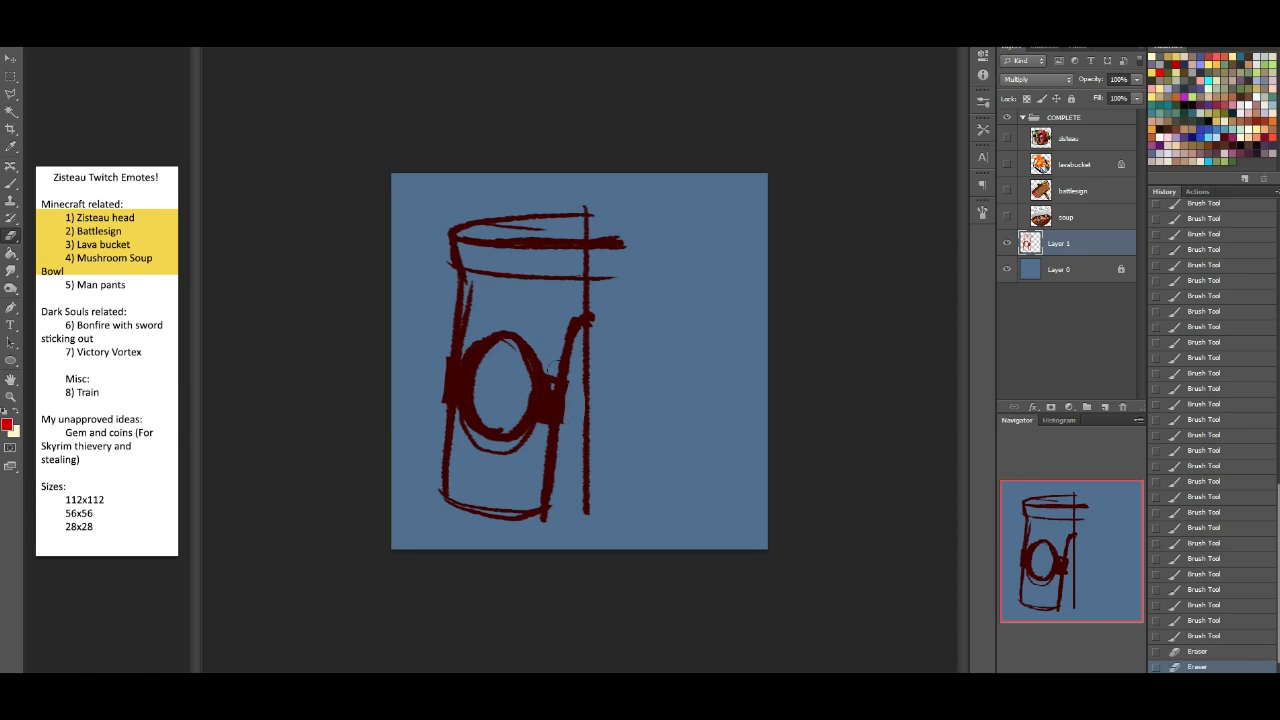
# Step: Fill in the waist opening and add a cuff band at the bottom of the left leg
pyautogui.click(7, 183)
pyautogui.moveTo(464, 275); pyautogui.dragTo(544, 292)
pyautogui.hotkey('ctrl', 'z')
pyautogui.moveTo(468, 240)
pyautogui.mouseDown()
pyautogui.moveTo(553, 242)
pyautogui.moveTo(590, 228)
pyautogui.mouseUp()
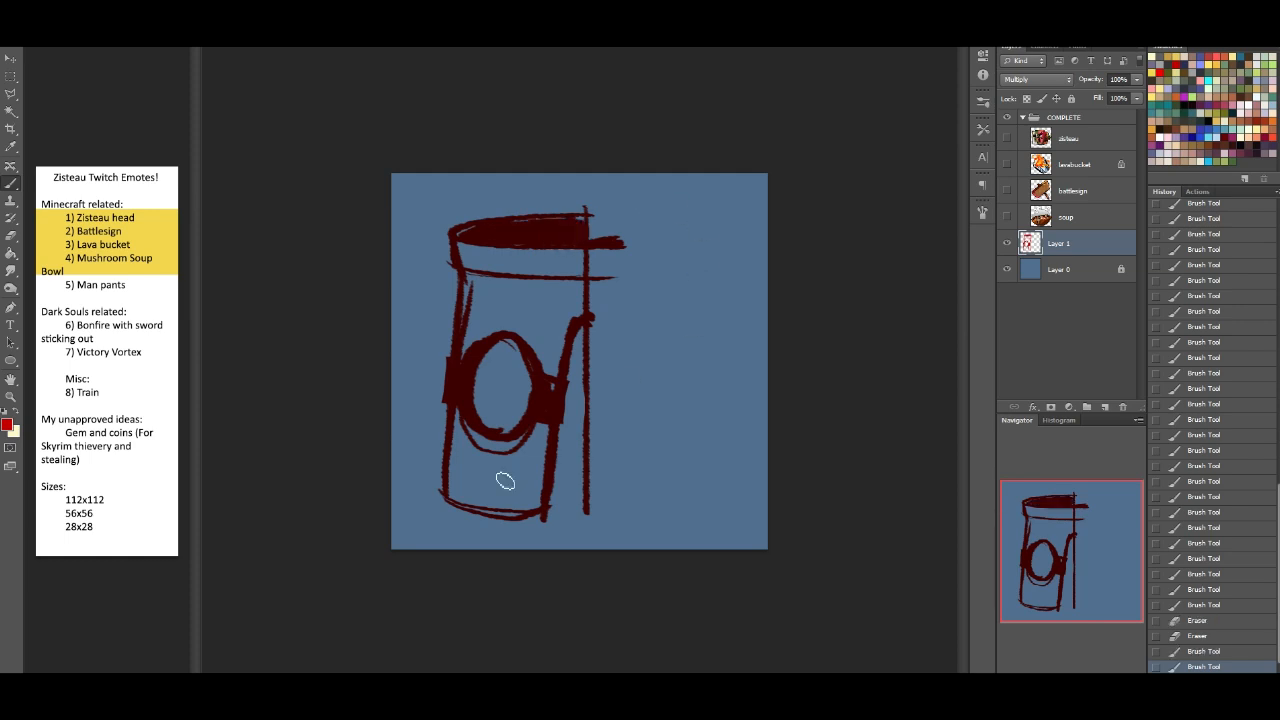
pyautogui.moveTo(451, 506)
pyautogui.mouseDown()
pyautogui.moveTo(566, 519)
pyautogui.moveTo(556, 523)
pyautogui.mouseUp()
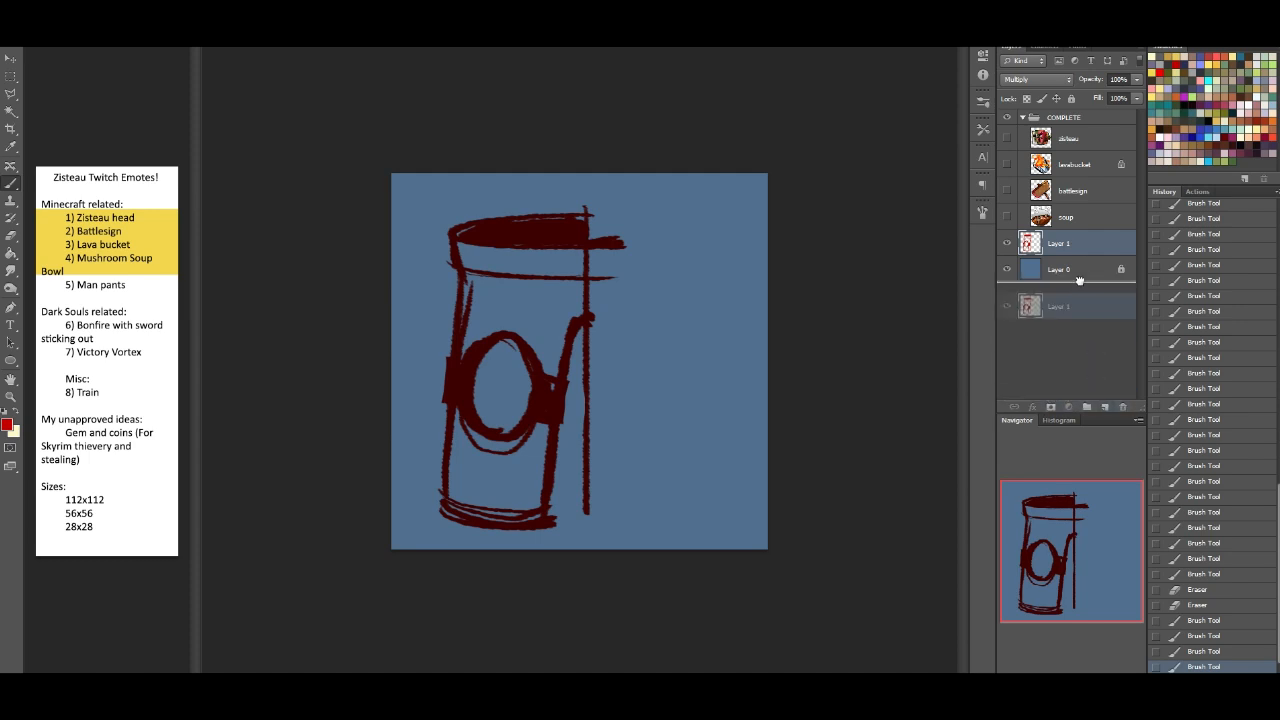
# Step: Delete the sketch strokes to the right of the centre line using a rectangular selection, and deselect
pyautogui.press('m')
pyautogui.moveTo(586, 200); pyautogui.dragTo(762, 477)
pyautogui.press('Delete')
pyautogui.hotkey('ctrl', 'd')
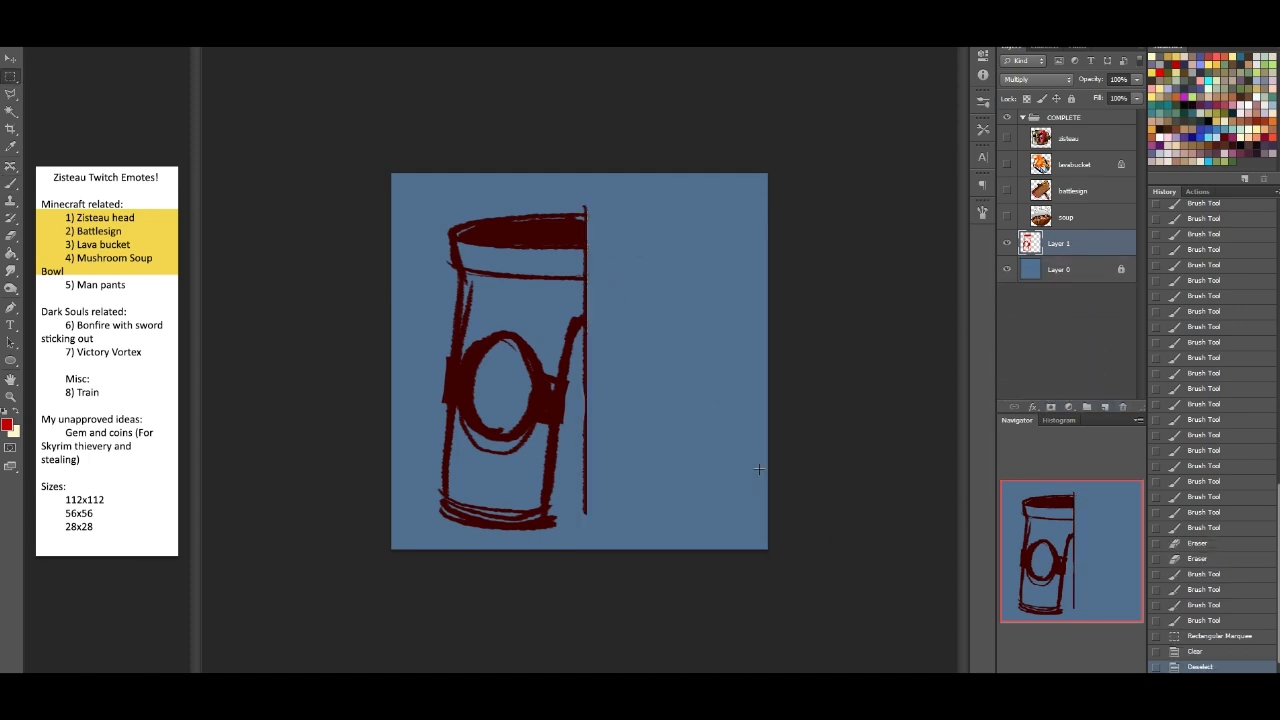
# Step: Duplicate the half-pants sketch layer, flip the copy horizontally, and align it as the right half
pyautogui.moveTo(1068, 245); pyautogui.dragTo(1104, 406)
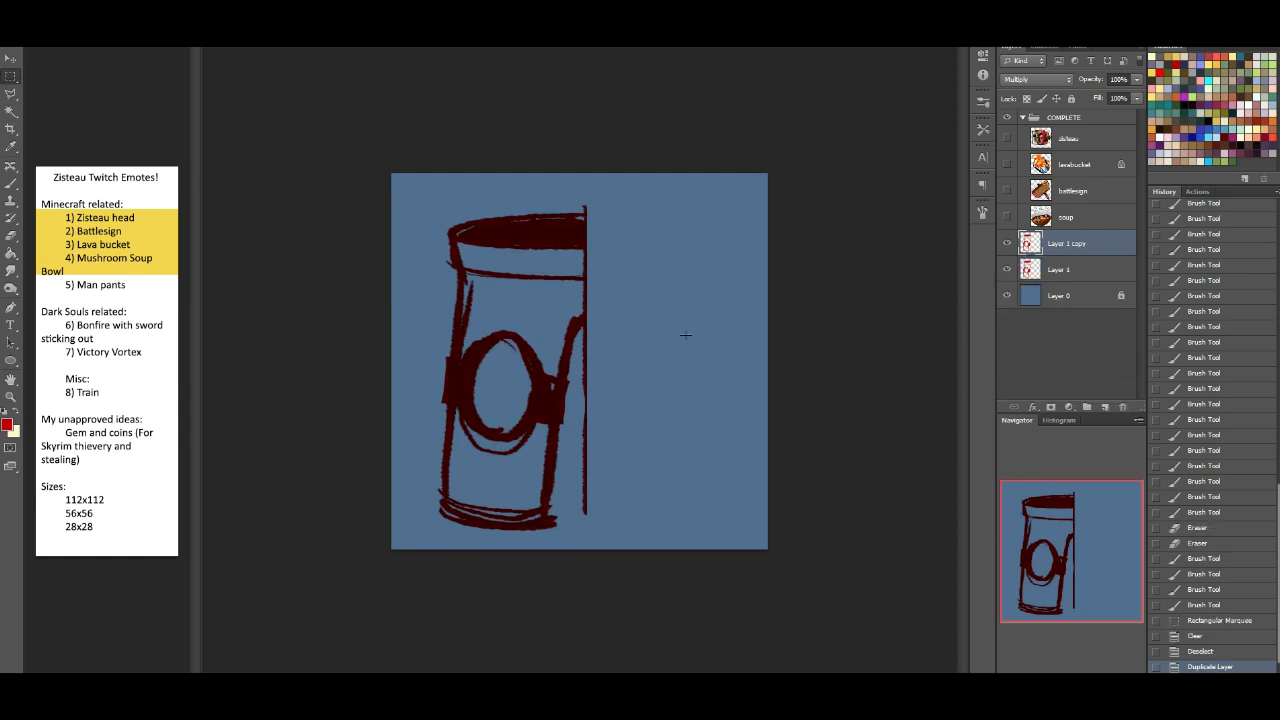
pyautogui.hotkey('ctrl', 't')
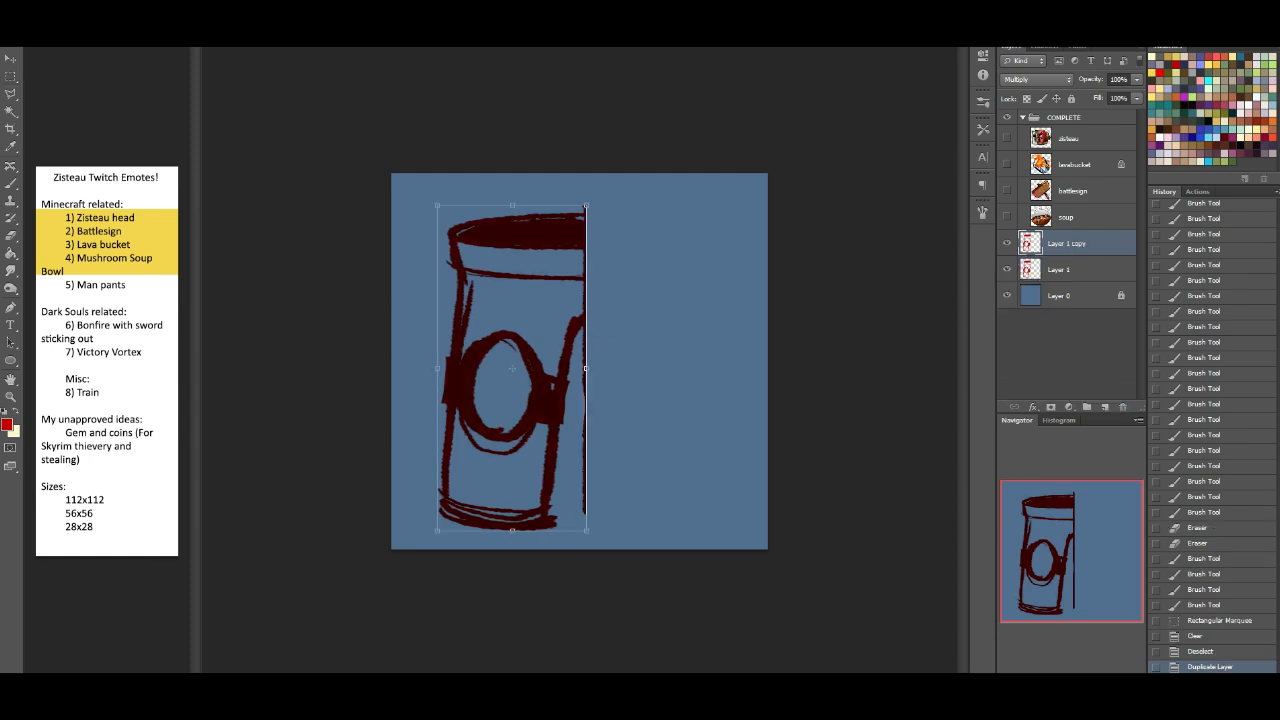
pyautogui.rightClick(466, 169)
pyautogui.click(505, 345)
pyautogui.moveTo(562, 318); pyautogui.dragTo(712, 318)
pyautogui.press('Return')
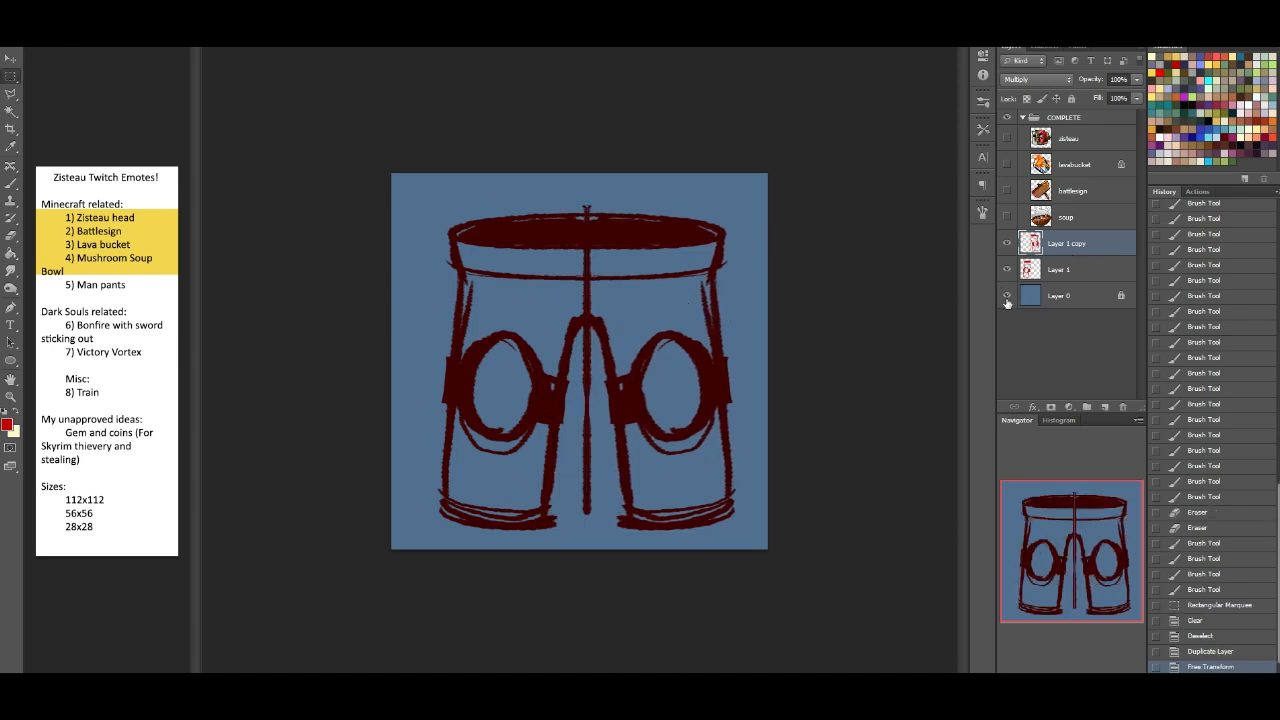
# Step: Merge the two sketch halves into one layer and narrow the pants slightly from the right side
pyautogui.hotkey('ctrl', 'e')
pyautogui.hotkey('ctrl', 't')
pyautogui.moveTo(736, 367); pyautogui.dragTo(722, 368)
pyautogui.press('Return')
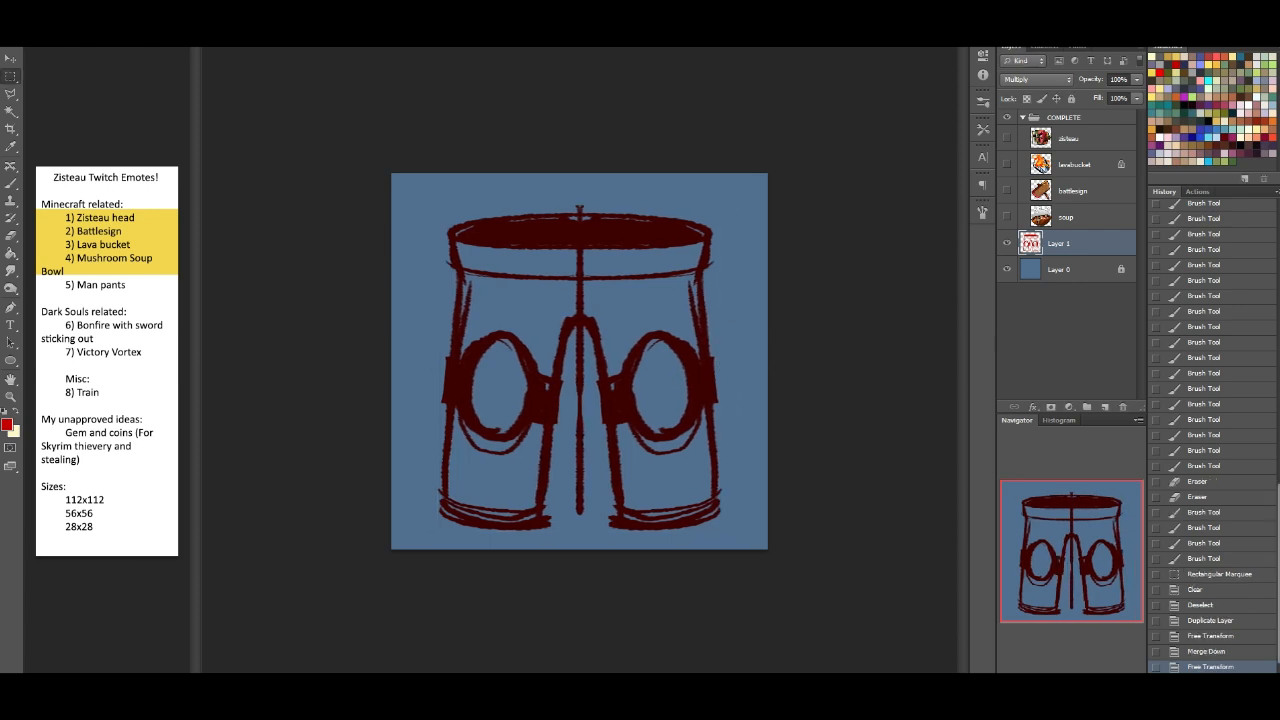
# Step: Apply a Perspective transform to the pants sketch, making the waist narrower relative to the leg hems
pyautogui.click(86, 3)
pyautogui.moveTo(58, 3)
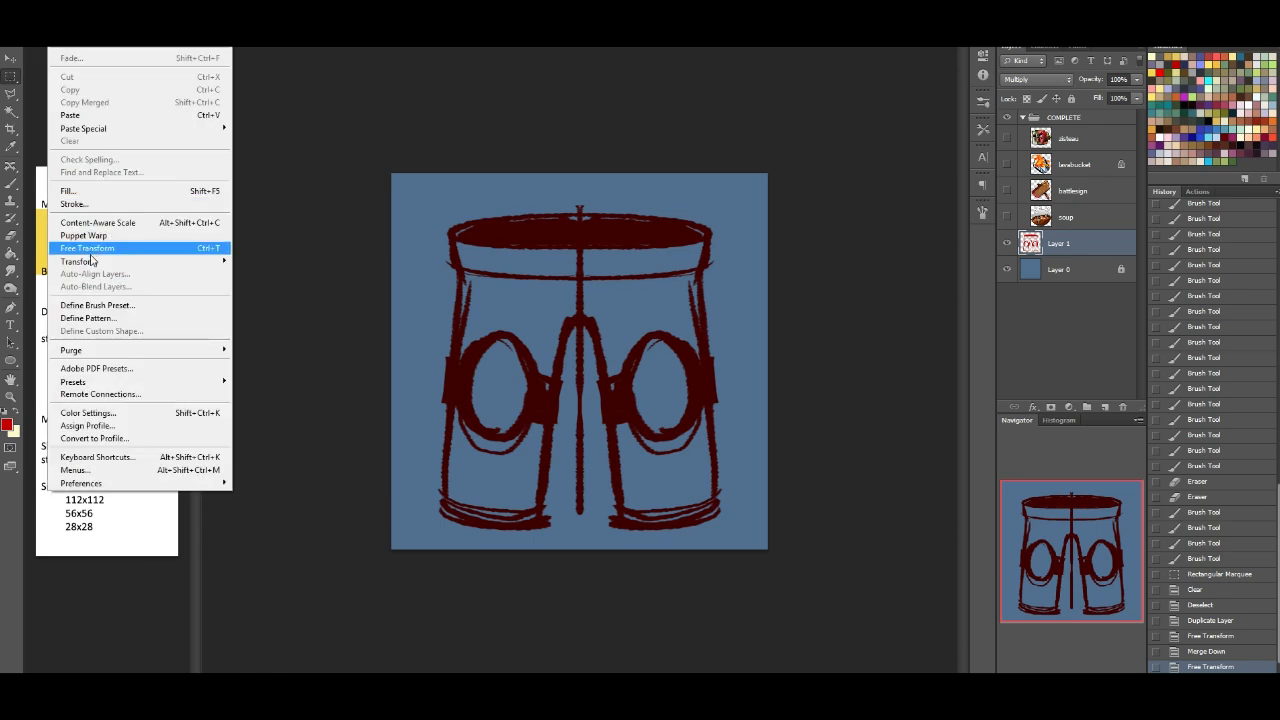
pyautogui.moveTo(92, 260)
pyautogui.click(276, 334)
pyautogui.moveTo(443, 206); pyautogui.dragTo(453, 205)
pyautogui.press('Return')
# Step: Enlarge the pants sketch with Free Transform and center it so it nearly fills the canvas height
pyautogui.moveTo(720, 206); pyautogui.dragTo(743, 180)
pyautogui.moveTo(663, 260); pyautogui.dragTo(655, 265)
pyautogui.moveTo(735, 185); pyautogui.dragTo(738, 183)
pyautogui.moveTo(669, 251); pyautogui.dragTo(667, 253)
pyautogui.press('Return')
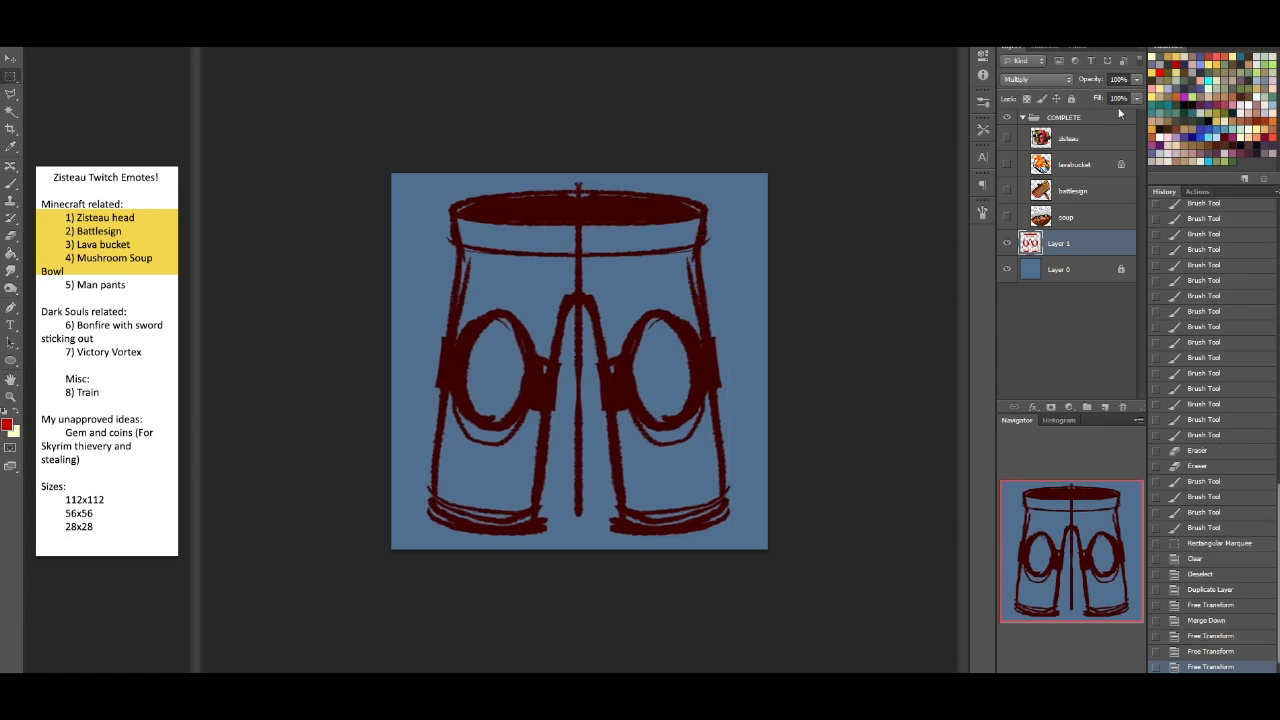
# Step: Reduce the sketch layer's fill to 23%, lock it, and add a new layer above for black brush line art
pyautogui.moveTo(1137, 98); pyautogui.dragTo(1089, 114)
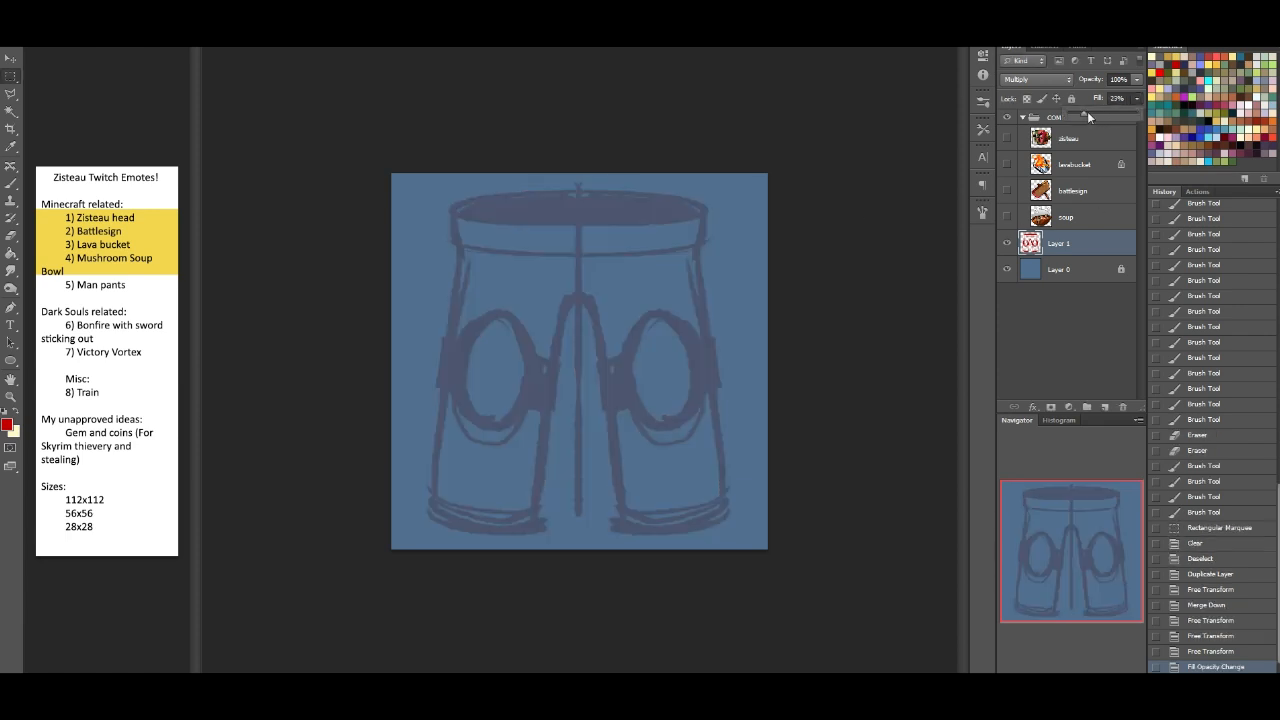
pyautogui.click(1071, 98)
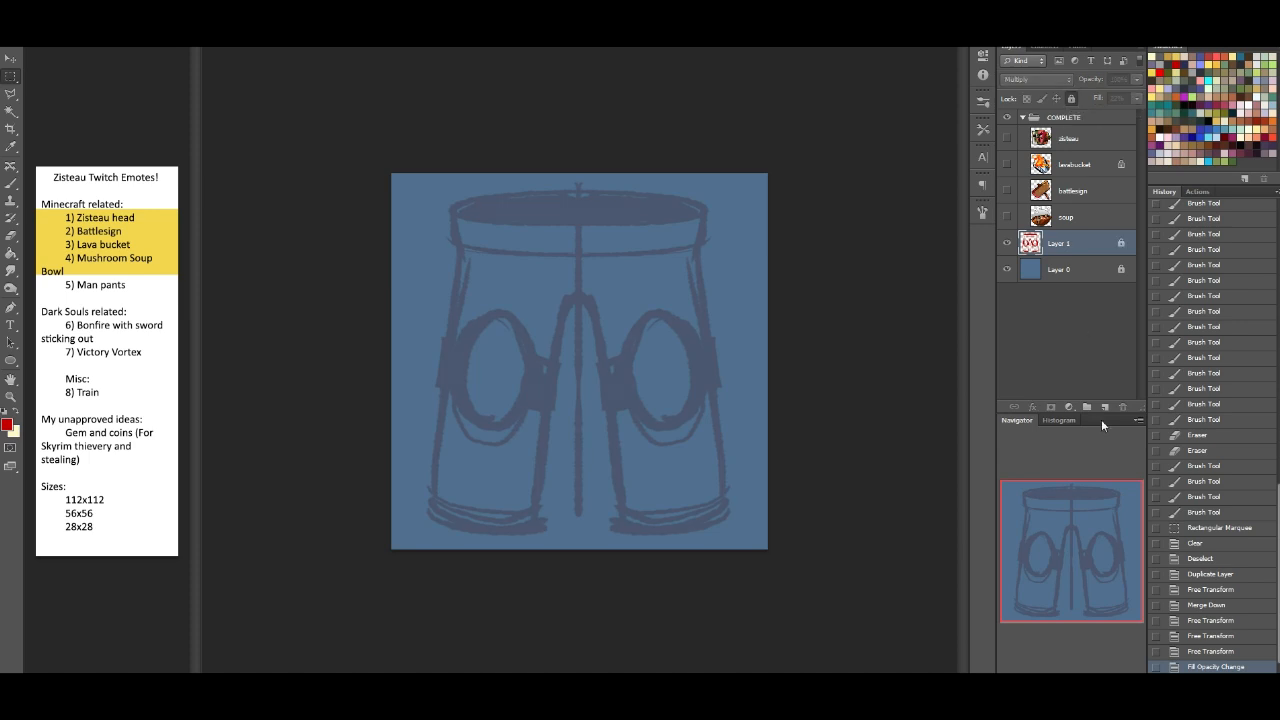
pyautogui.click(1105, 408)
pyautogui.click(9, 182)
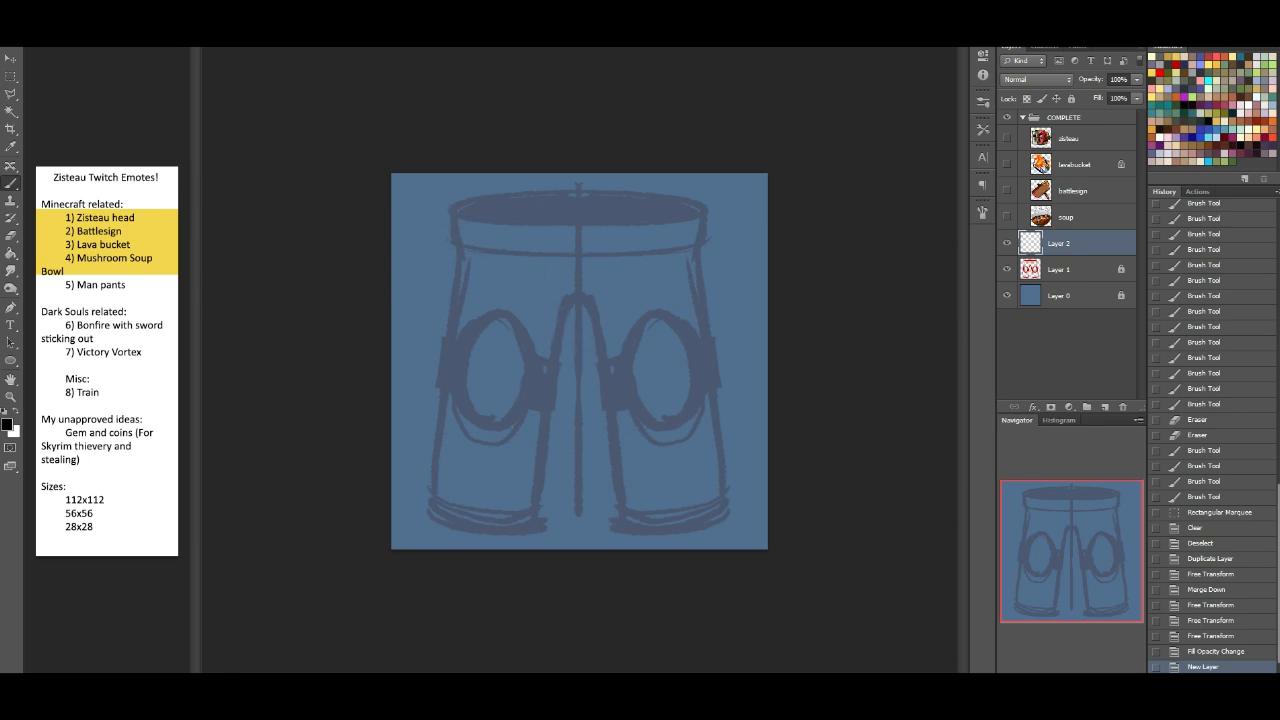
# Step: Enable stroke smoothing in Lazy Nezumi Pro and minimize its window
pyautogui.click(1181, 692)
pyautogui.click(1203, 613)
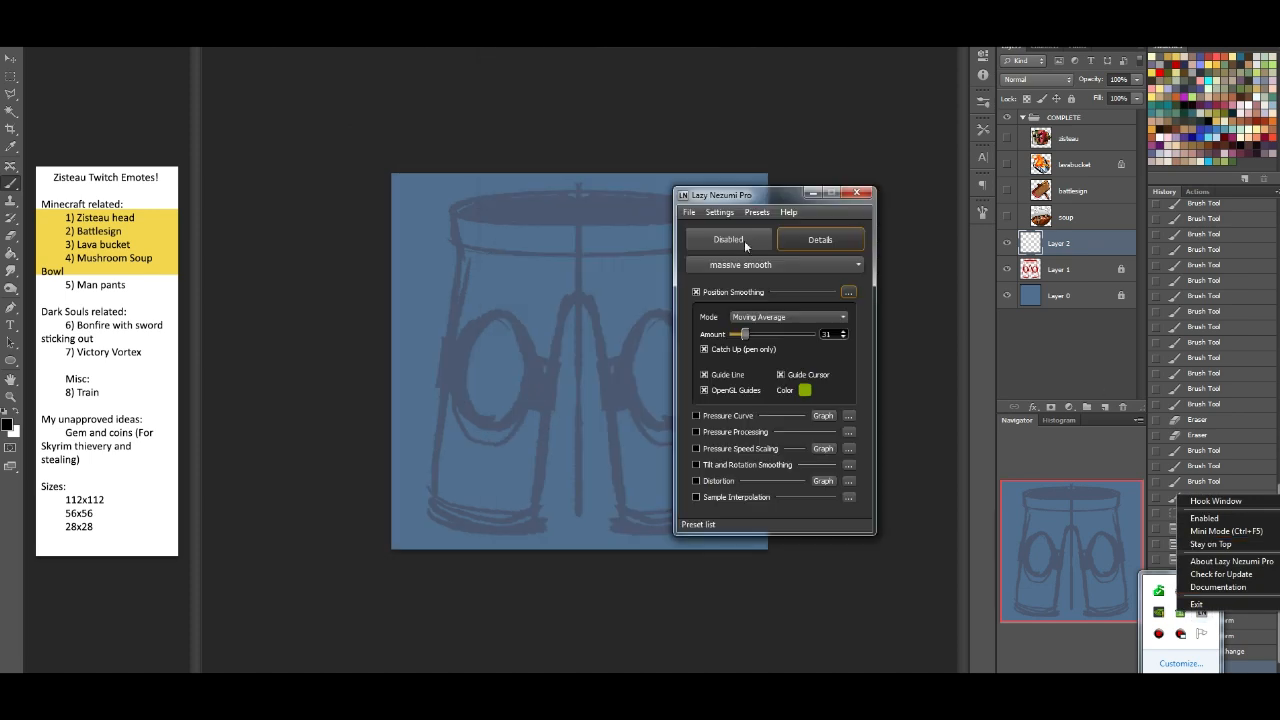
pyautogui.click(730, 241)
pyautogui.click(812, 192)
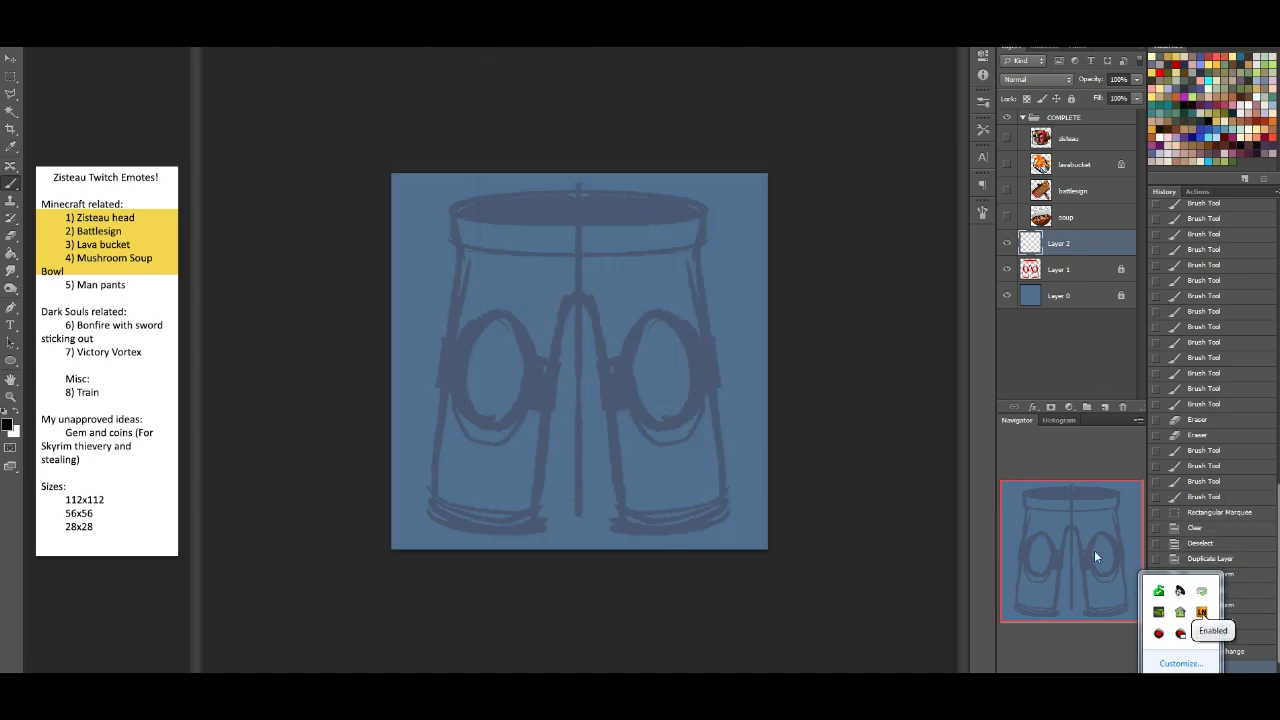
pyautogui.click(745, 391)
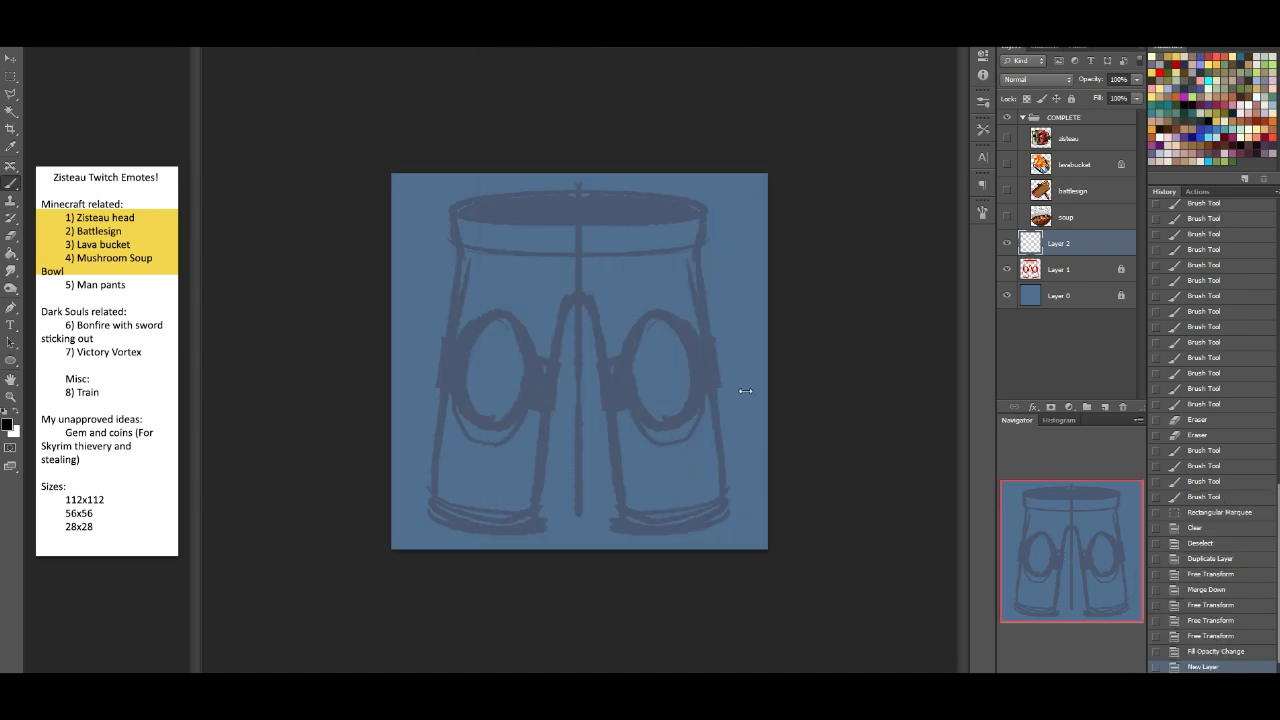
# Step: Ink the left half of the waistband in black, covering the rim, side edge and lower seam
pyautogui.moveTo(454, 205)
pyautogui.mouseDown()
pyautogui.moveTo(467, 266)
pyautogui.moveTo(466, 202)
pyautogui.moveTo(464, 262)
pyautogui.moveTo(460, 214)
pyautogui.moveTo(586, 198)
pyautogui.mouseUp()
pyautogui.hotkey('ctrl', 'z')
pyautogui.hotkey('ctrl', 'z')
pyautogui.moveTo(455, 222)
pyautogui.mouseDown()
pyautogui.moveTo(520, 200)
pyautogui.moveTo(592, 198)
pyautogui.mouseUp()
pyautogui.hotkey('ctrl', 'z')
pyautogui.moveTo(489, 226)
pyautogui.mouseDown()
pyautogui.moveTo(472, 200)
pyautogui.moveTo(582, 190)
pyautogui.mouseUp()
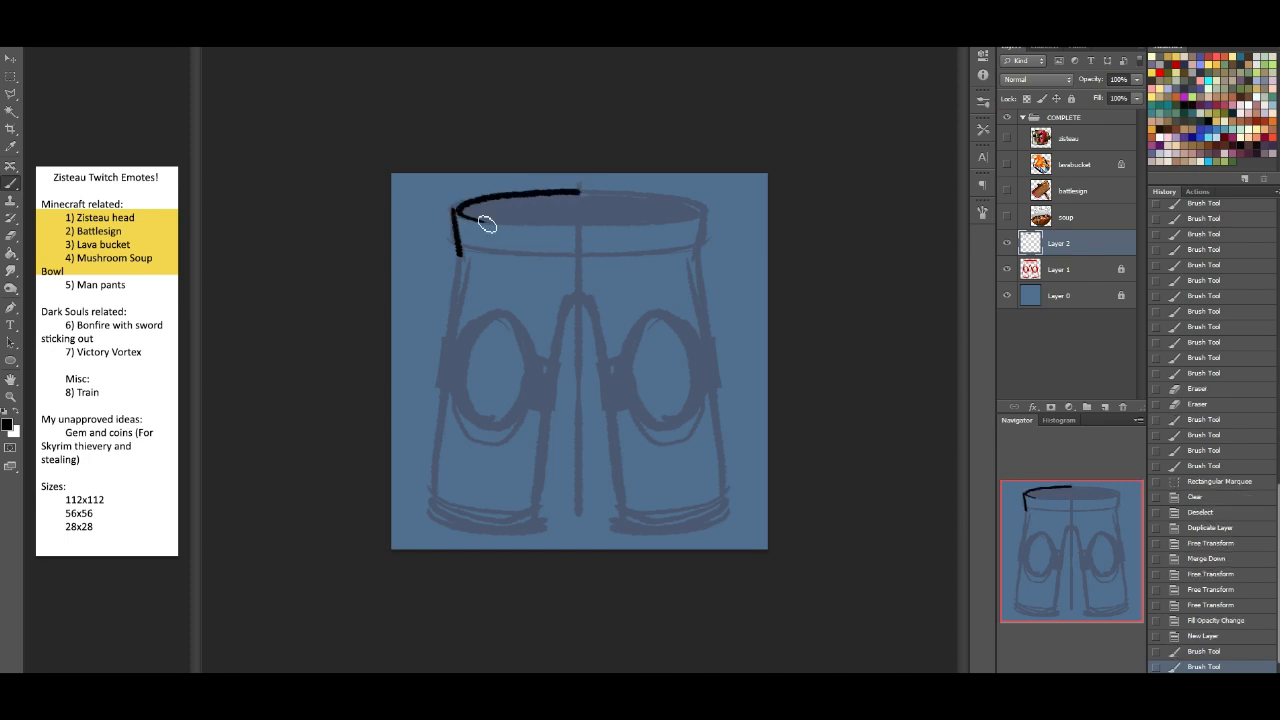
pyautogui.moveTo(462, 216); pyautogui.dragTo(586, 222)
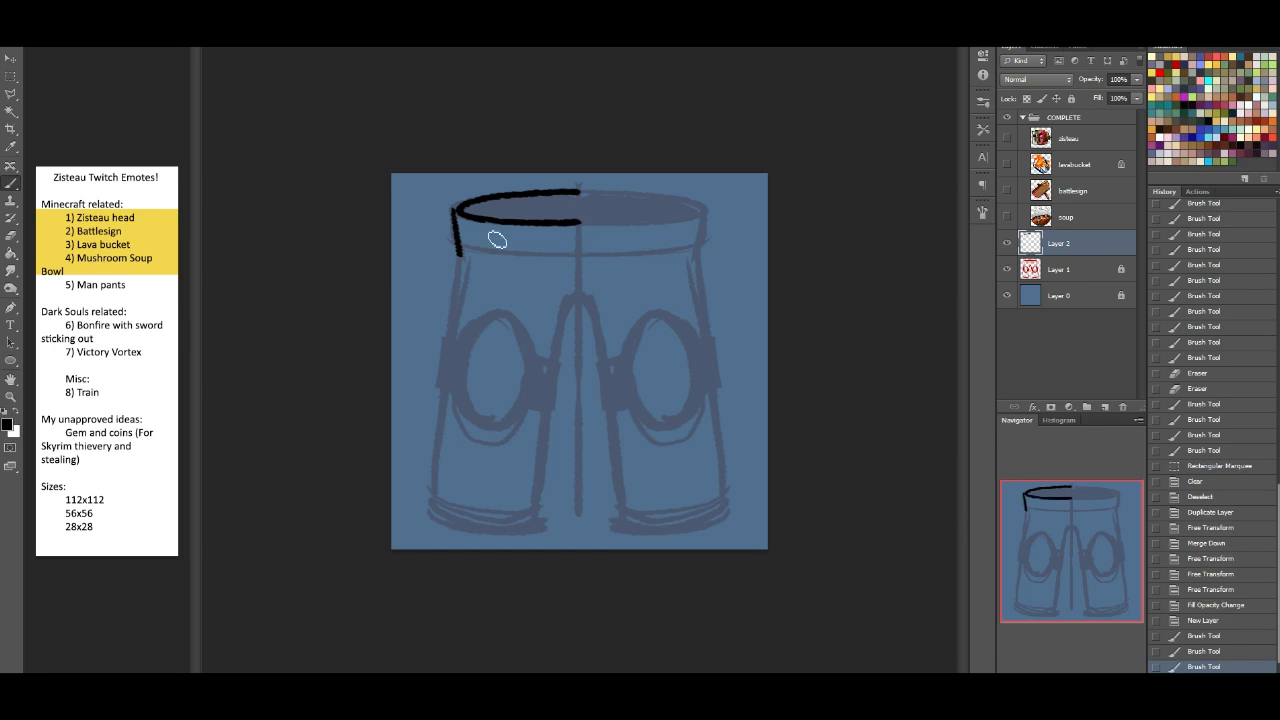
pyautogui.moveTo(469, 252); pyautogui.dragTo(577, 246)
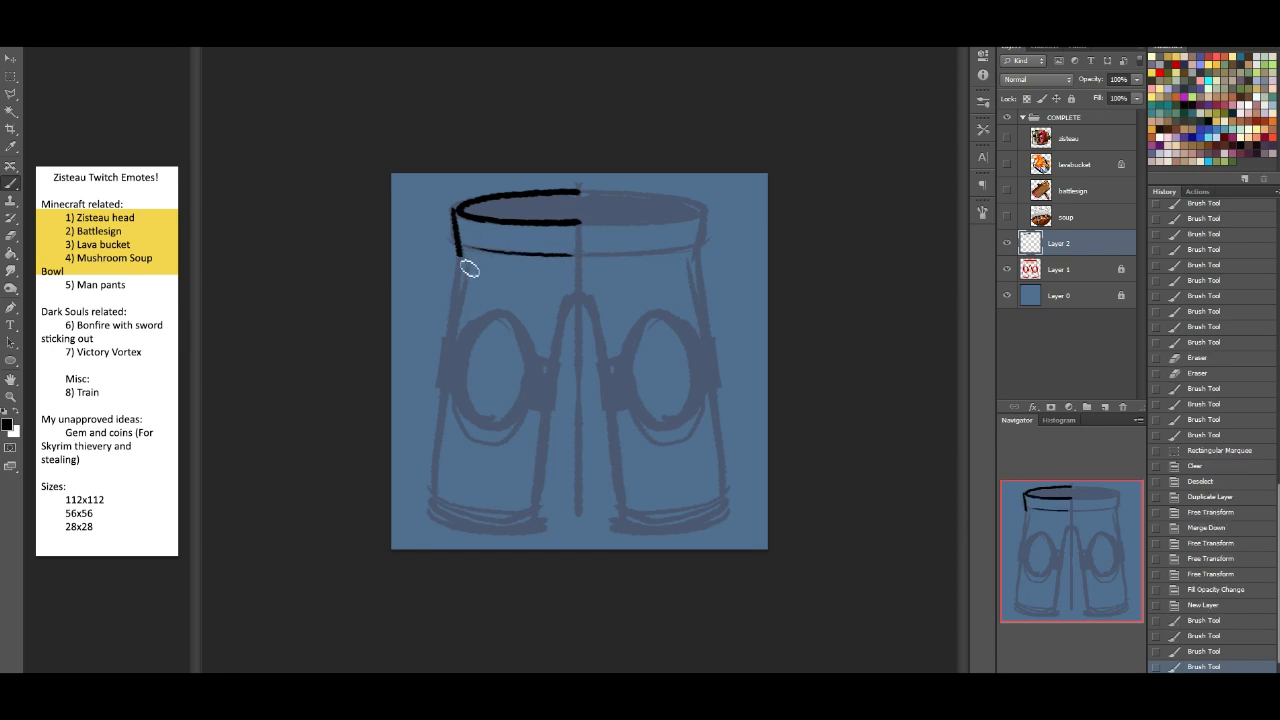
# Step: Ink the oval outline of the left knee pad and clean up its upper-right edge with the Eraser and Brush
pyautogui.moveTo(520, 333)
pyautogui.mouseDown()
pyautogui.moveTo(466, 329)
pyautogui.moveTo(451, 402)
pyautogui.moveTo(463, 358)
pyautogui.moveTo(500, 423)
pyautogui.moveTo(531, 371)
pyautogui.moveTo(534, 329)
pyautogui.moveTo(510, 316)
pyautogui.moveTo(540, 346)
pyautogui.mouseUp()
pyautogui.hotkey('ctrl', 'z')
pyautogui.hotkey('ctrl', 'z')
pyautogui.click(10, 235)
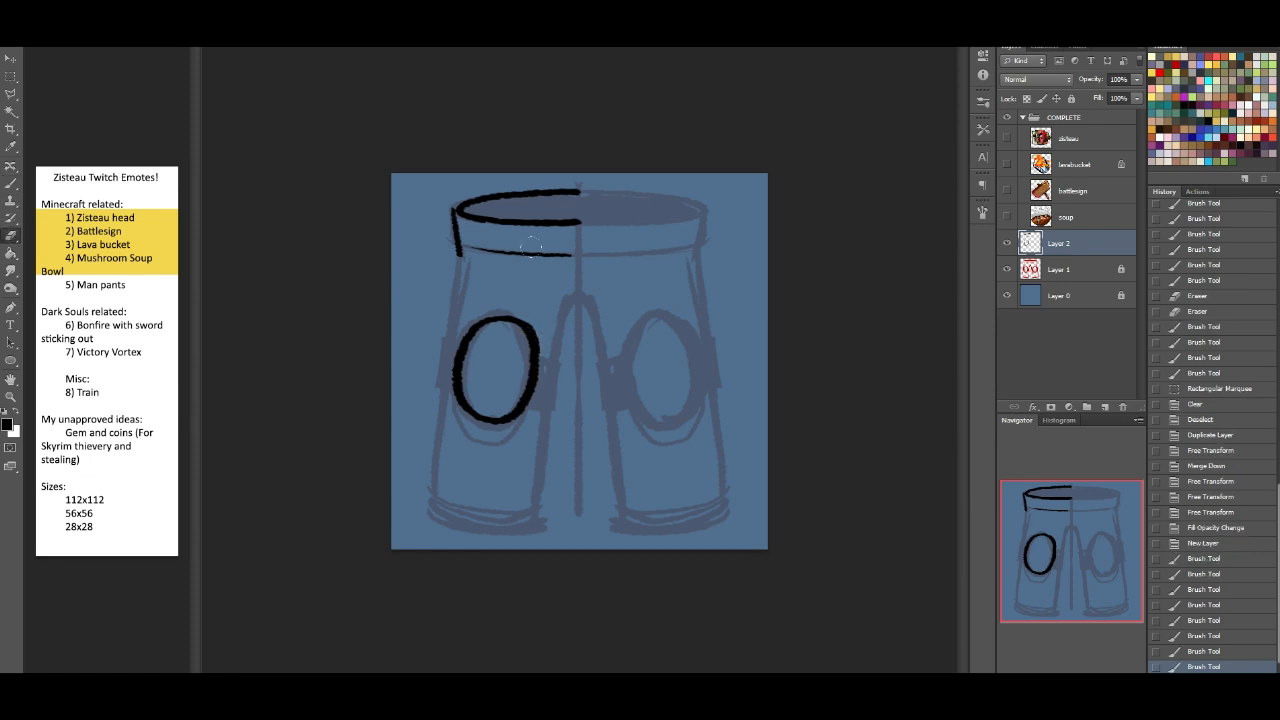
pyautogui.click(536, 328)
pyautogui.click(12, 185)
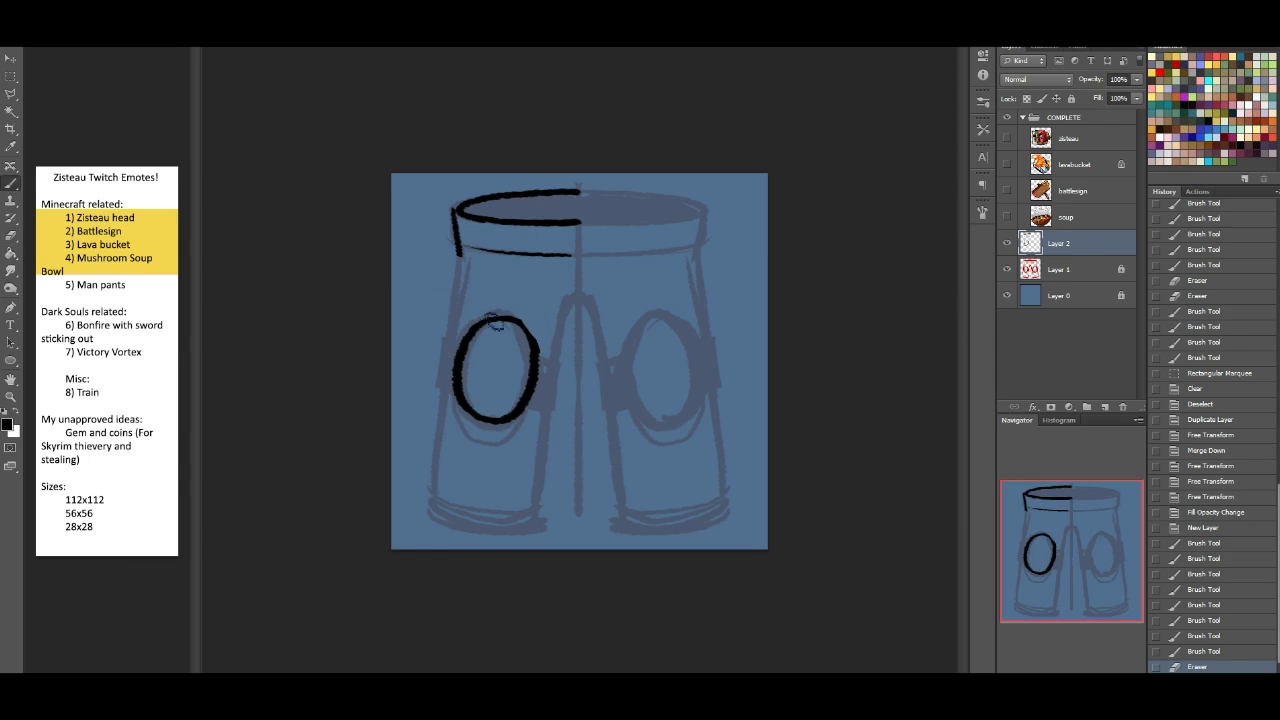
pyautogui.moveTo(532, 337); pyautogui.dragTo(525, 328)
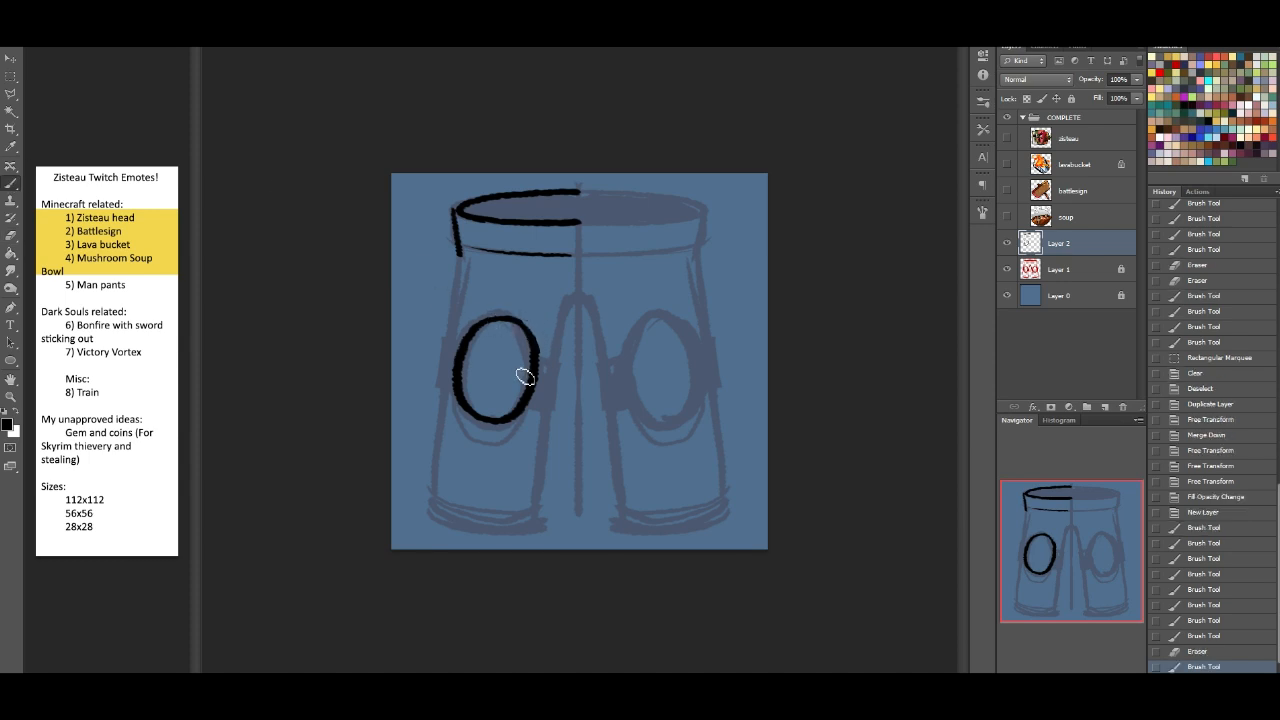
# Step: Ink the curved bottom hem of the left leg in black, including its outer corner
pyautogui.moveTo(434, 511)
pyautogui.mouseDown()
pyautogui.moveTo(504, 537)
pyautogui.moveTo(544, 517)
pyautogui.mouseUp()
pyautogui.moveTo(436, 516); pyautogui.dragTo(436, 498)
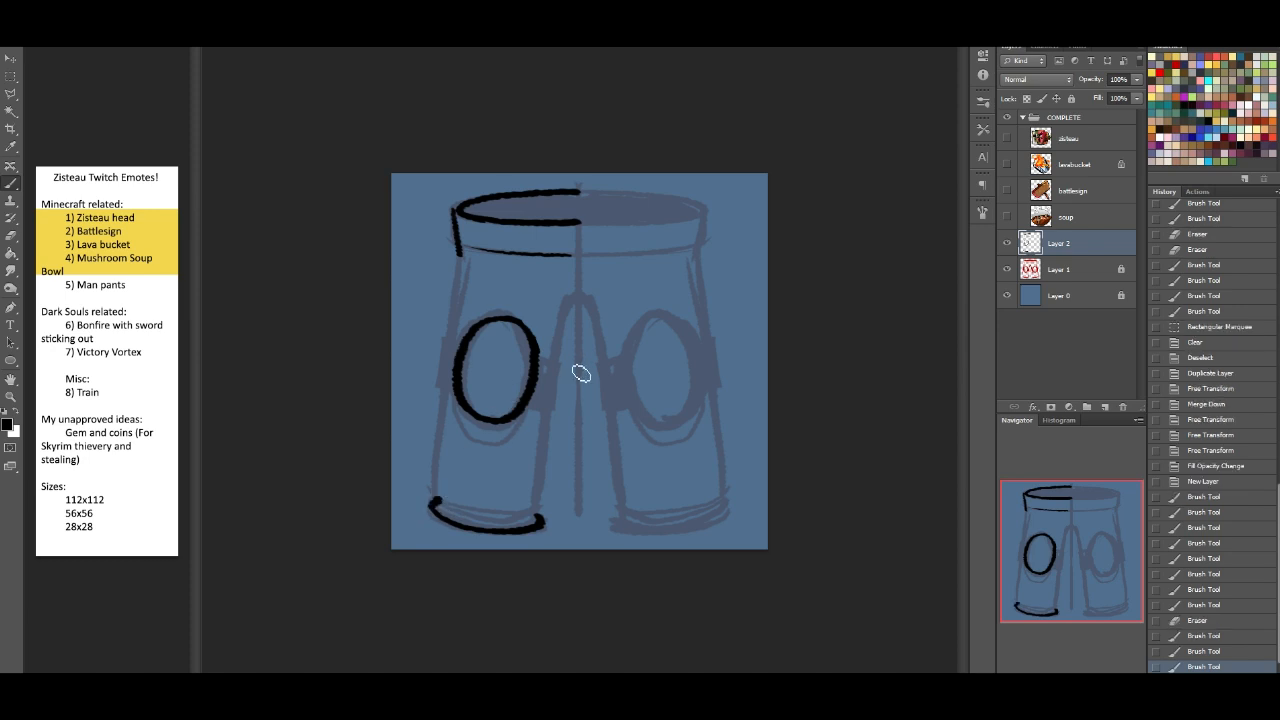
pyautogui.click(586, 304)
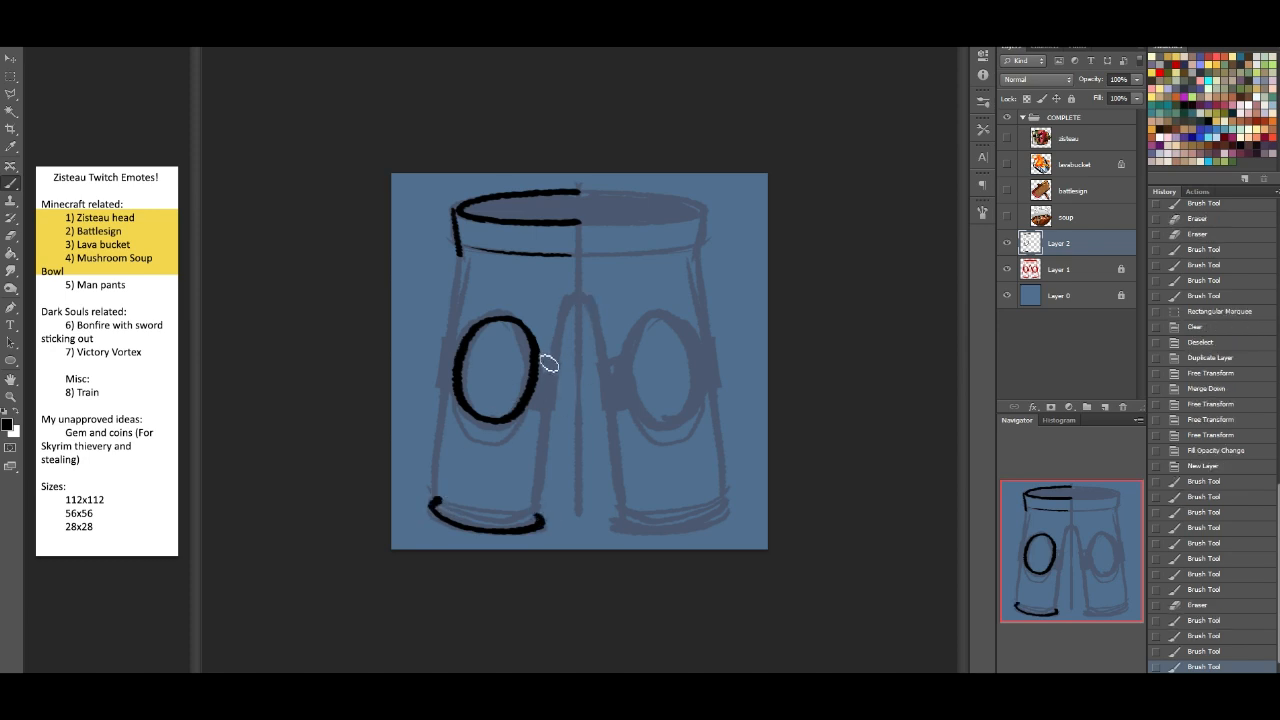
# Step: Ink the short rectangular straps on both sides of the left knee pad
pyautogui.moveTo(538, 363)
pyautogui.mouseDown()
pyautogui.moveTo(560, 361)
pyautogui.moveTo(528, 337)
pyautogui.moveTo(534, 367)
pyautogui.mouseUp()
pyautogui.hotkey('ctrl', 'z')
pyautogui.hotkey('ctrl', 'z')
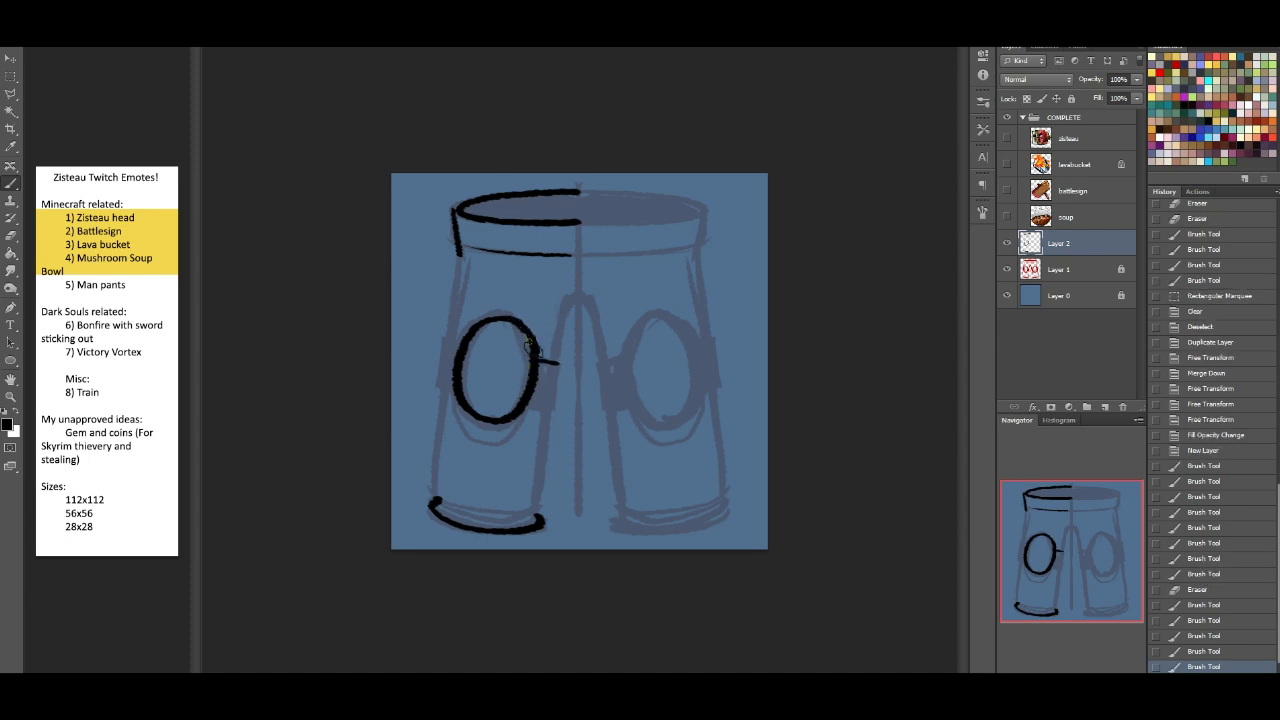
pyautogui.moveTo(532, 371); pyautogui.dragTo(558, 405)
pyautogui.moveTo(453, 352)
pyautogui.mouseDown()
pyautogui.moveTo(440, 346)
pyautogui.moveTo(440, 385)
pyautogui.moveTo(462, 402)
pyautogui.mouseUp()
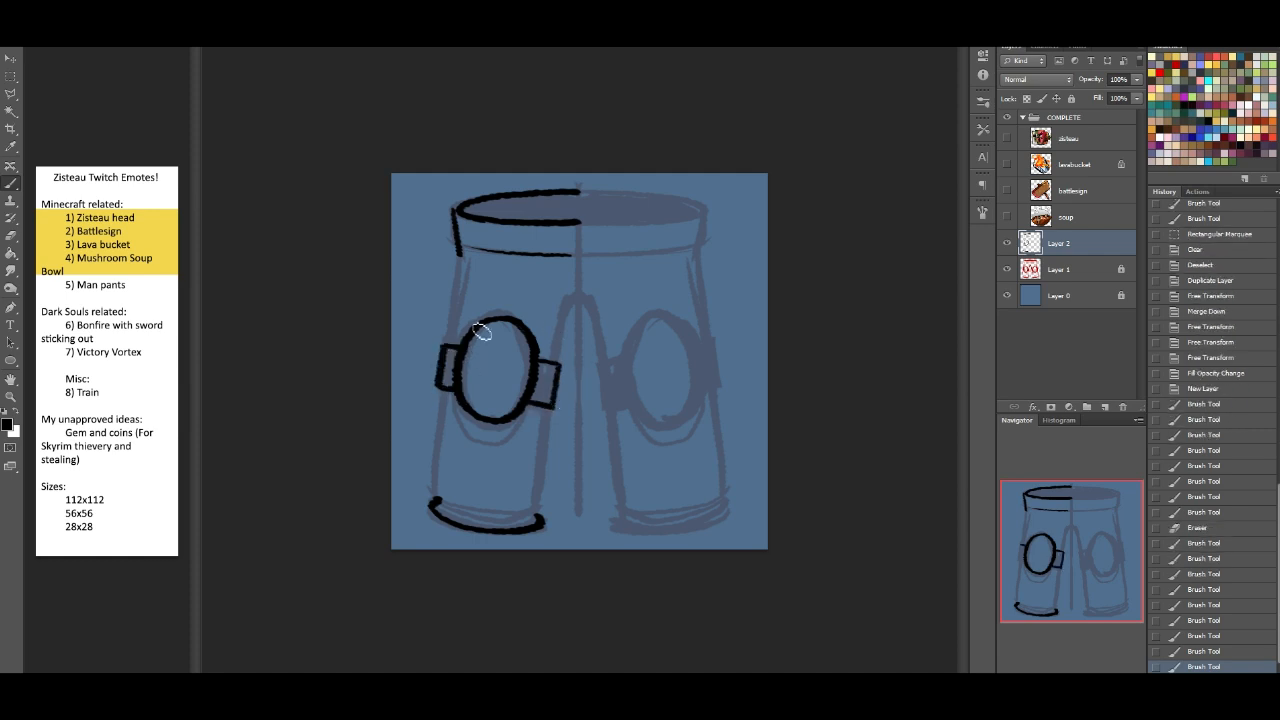
# Step: Ink the left leg's inner contour from crotch to hem and its outer contour from waistband to hem
pyautogui.moveTo(580, 298); pyautogui.dragTo(556, 368)
pyautogui.moveTo(549, 414); pyautogui.dragTo(540, 522)
pyautogui.hotkey('ctrl', 'z')
pyautogui.moveTo(548, 410); pyautogui.dragTo(540, 526)
pyautogui.moveTo(462, 262); pyautogui.dragTo(445, 360)
pyautogui.hotkey('ctrl', 'z')
pyautogui.moveTo(459, 260); pyautogui.dragTo(437, 503)
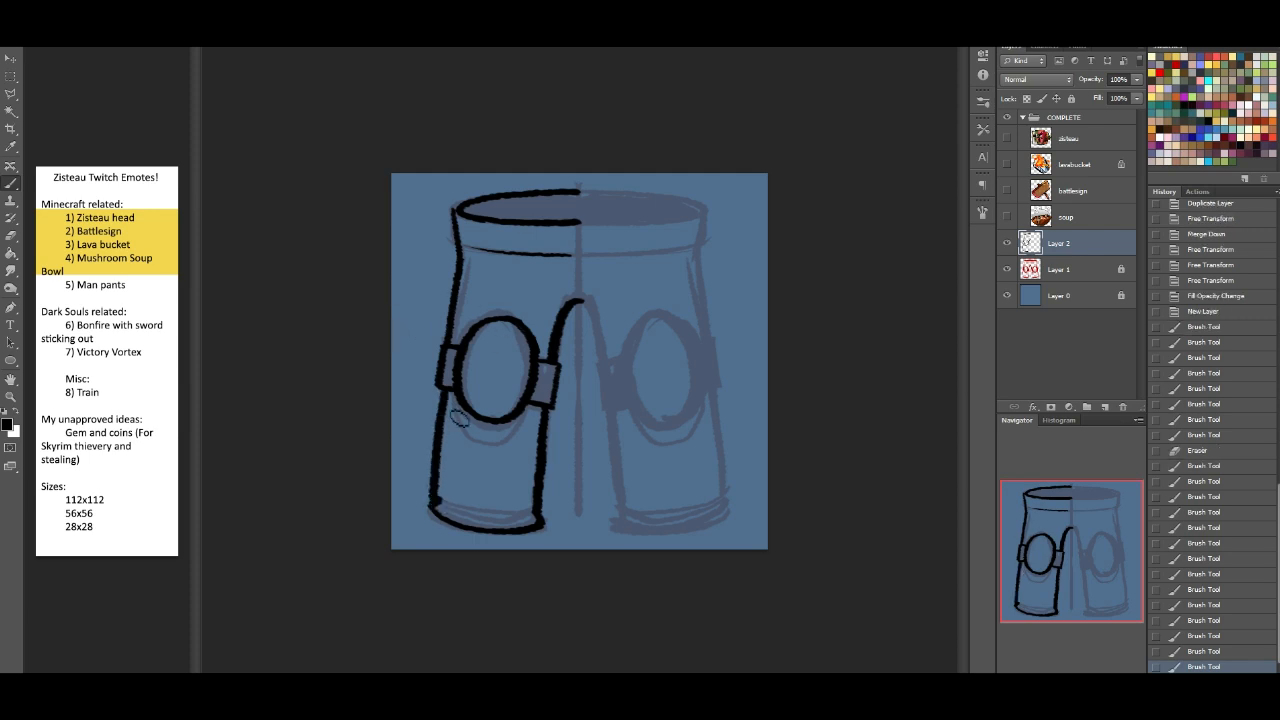
# Step: Clean up the left leg's outline near both hem corners with the Eraser
pyautogui.click(19, 232)
pyautogui.moveTo(431, 486); pyautogui.dragTo(427, 505)
pyautogui.moveTo(515, 507); pyautogui.dragTo(529, 500)
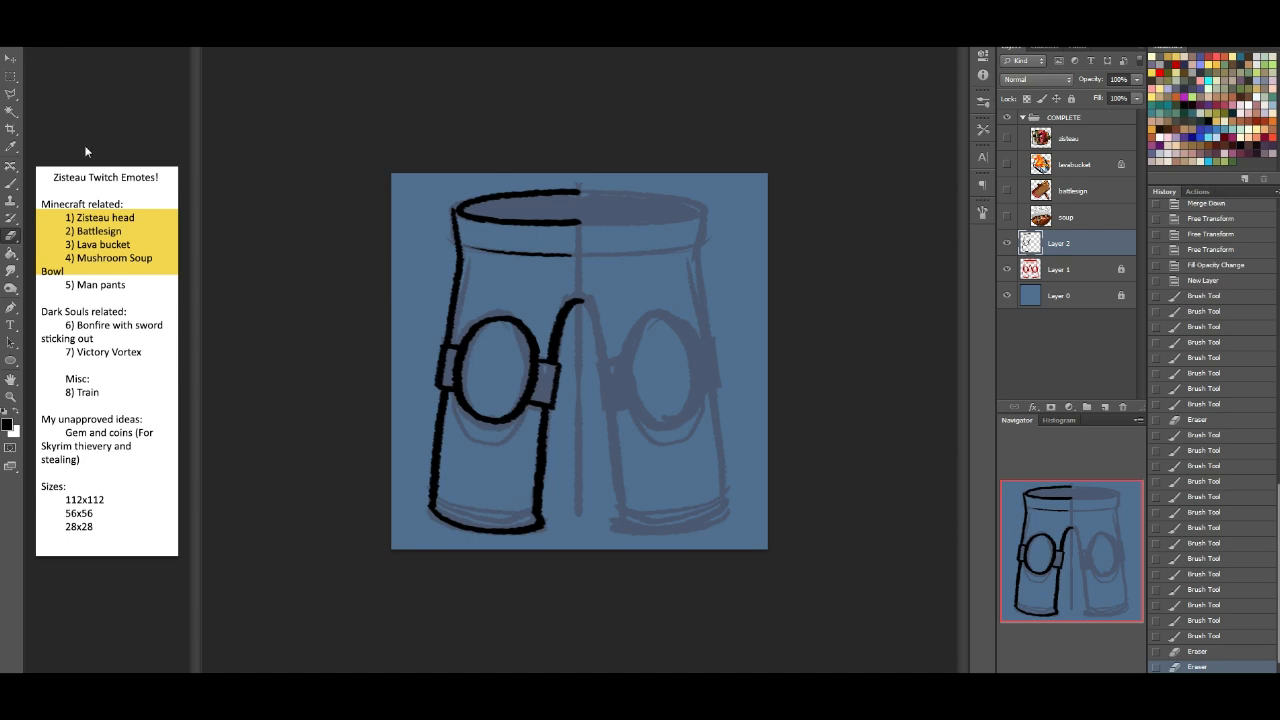
# Step: Touch up the left leg's outer line with the Brush and fill the left half of the waist opening solid black
pyautogui.press('b')
pyautogui.moveTo(445, 430)
pyautogui.mouseDown()
pyautogui.moveTo(449, 396)
pyautogui.moveTo(447, 417)
pyautogui.mouseUp()
pyautogui.moveTo(491, 200); pyautogui.dragTo(458, 211)
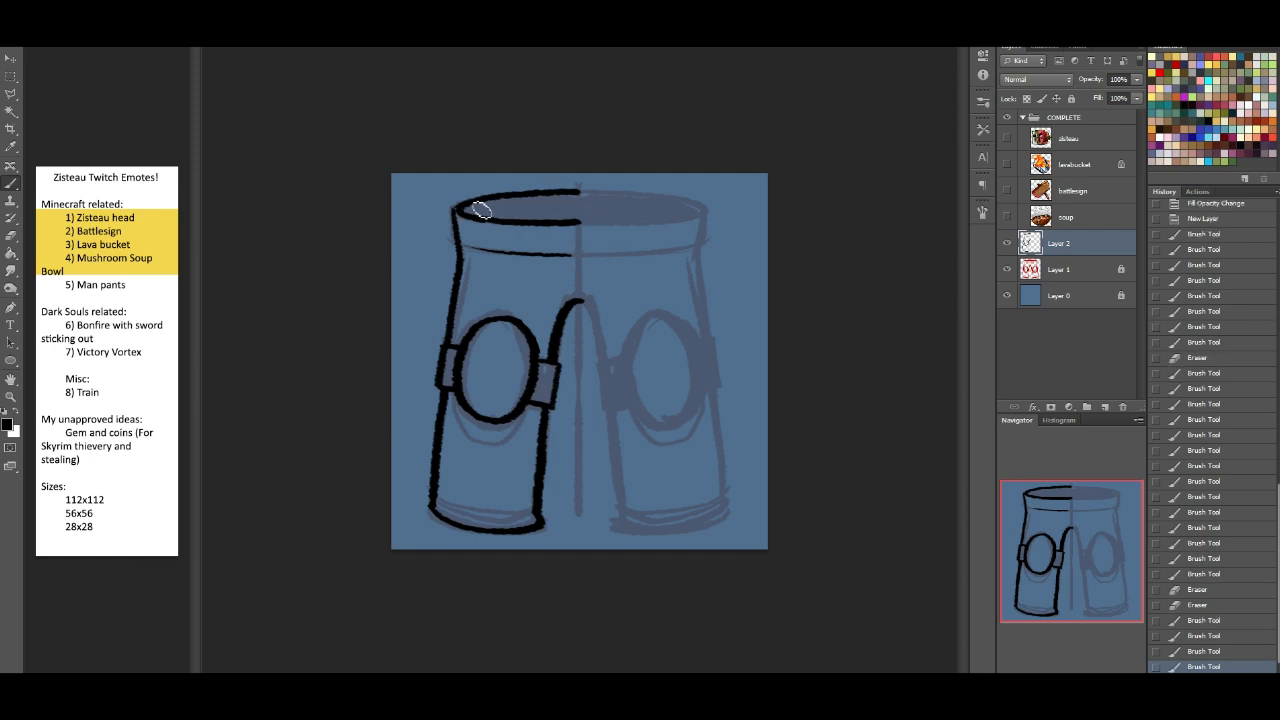
pyautogui.moveTo(481, 217)
pyautogui.mouseDown()
pyautogui.moveTo(554, 211)
pyautogui.moveTo(500, 224)
pyautogui.moveTo(561, 211)
pyautogui.moveTo(475, 216)
pyautogui.moveTo(533, 220)
pyautogui.moveTo(490, 216)
pyautogui.moveTo(547, 204)
pyautogui.moveTo(570, 233)
pyautogui.moveTo(578, 224)
pyautogui.moveTo(542, 199)
pyautogui.moveTo(574, 202)
pyautogui.moveTo(575, 216)
pyautogui.moveTo(528, 221)
pyautogui.moveTo(560, 218)
pyautogui.mouseUp()
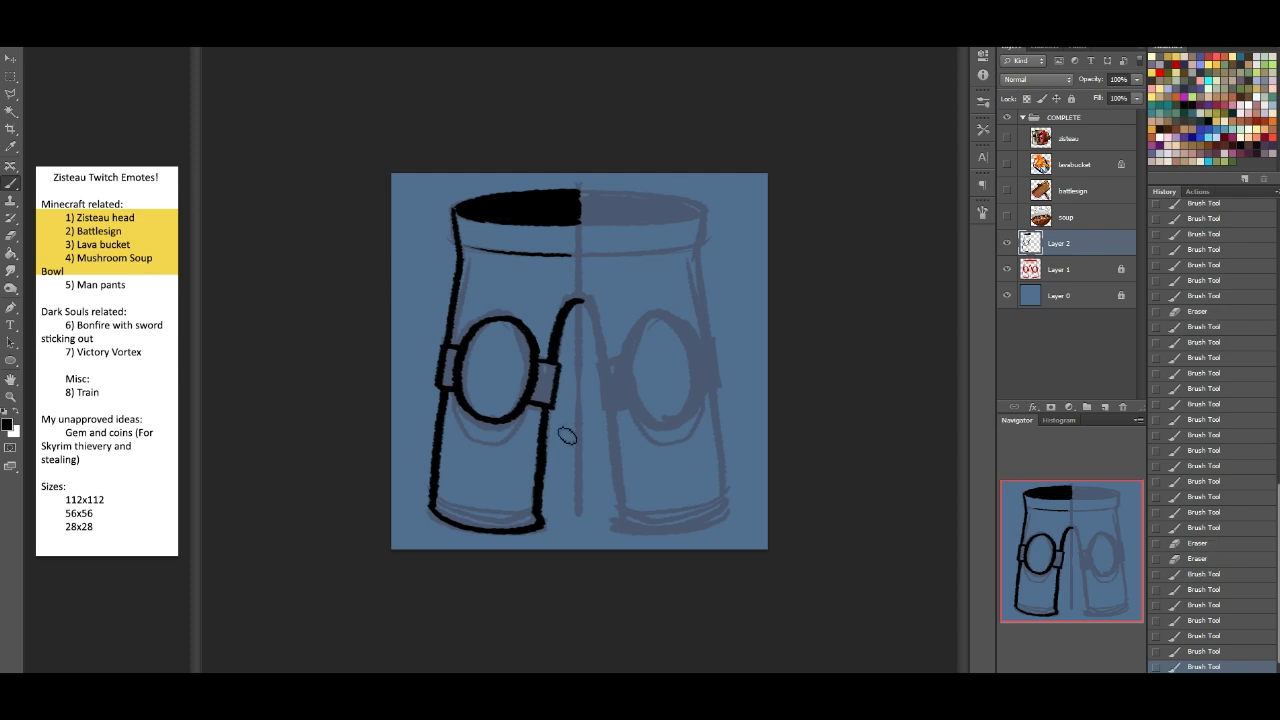
# Step: Duplicate the line-art layer and flip the copy horizontally with Free Transform
pyautogui.moveTo(1076, 243); pyautogui.dragTo(1104, 407)
pyautogui.hotkey('ctrl', 'r')
pyautogui.hotkey('ctrl', 'r')
pyautogui.hotkey('ctrl', 't')
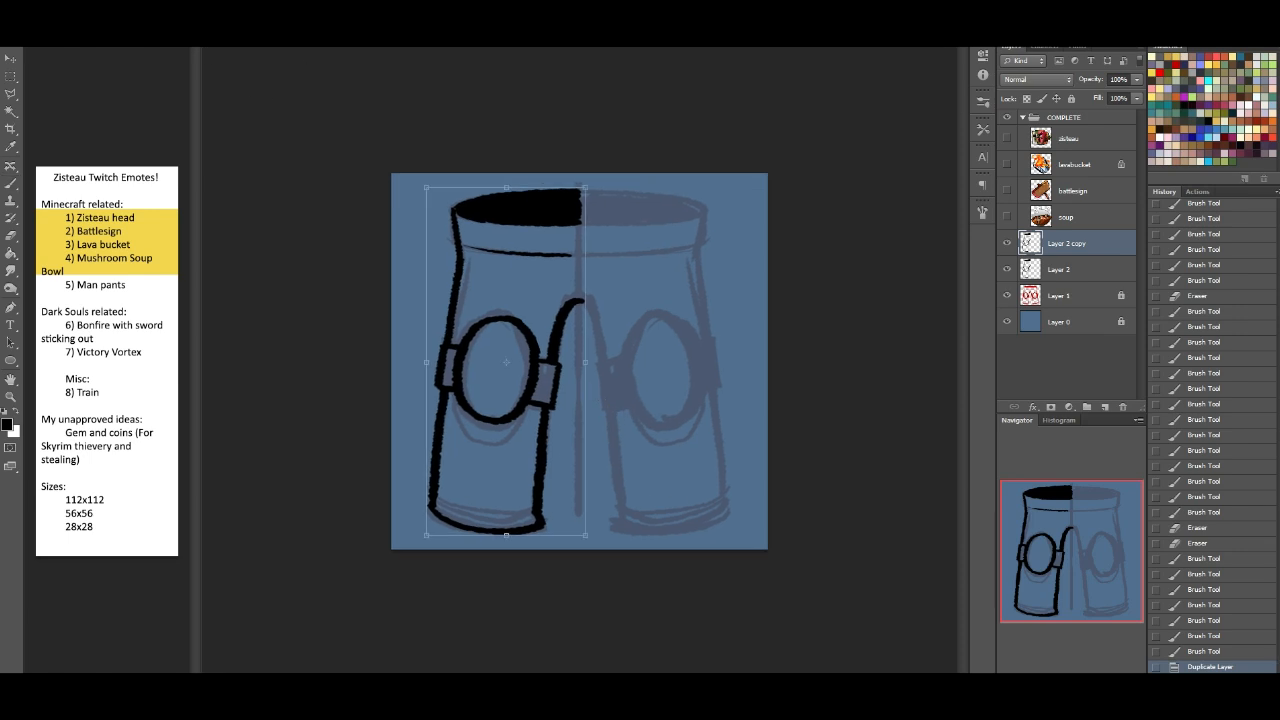
pyautogui.hotkey('ctrl', 'shift', 'h')
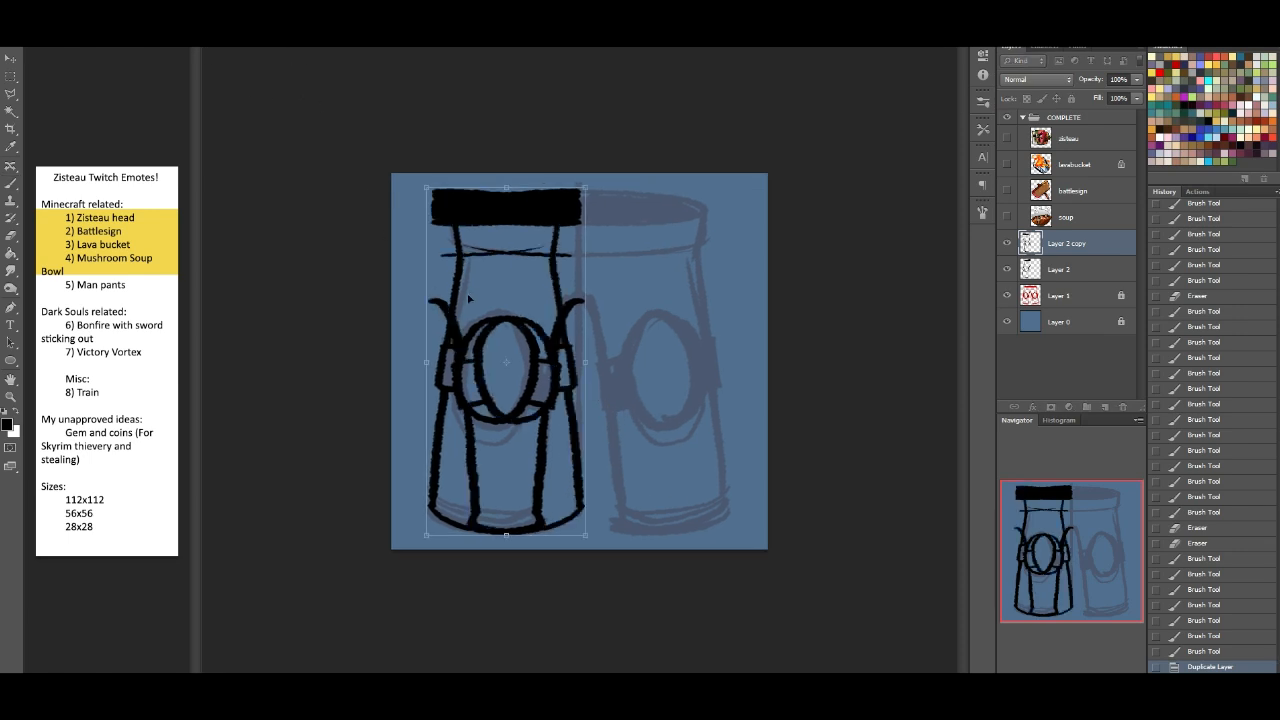
# Step: Align the flipped copy as the right half of the pants and merge it down into the line-art layer
pyautogui.moveTo(501, 277); pyautogui.dragTo(647, 270)
pyautogui.press('Left')
pyautogui.press('Left')
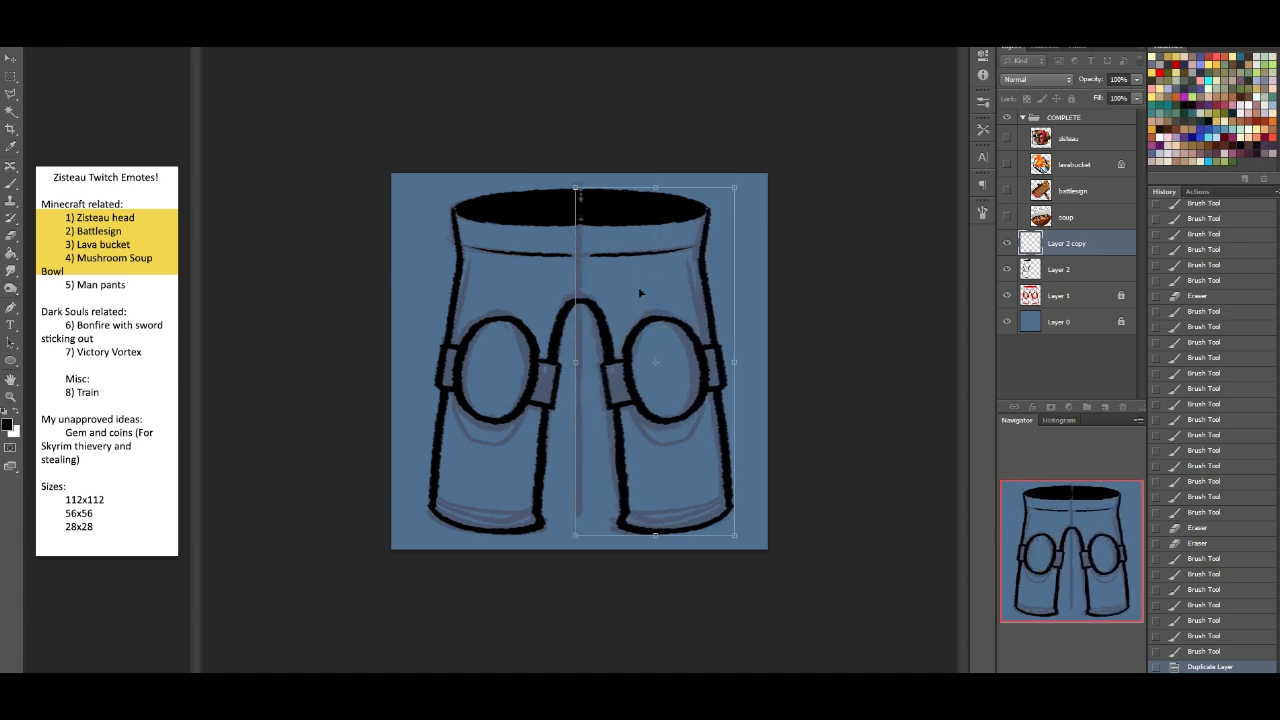
pyautogui.press('Return')
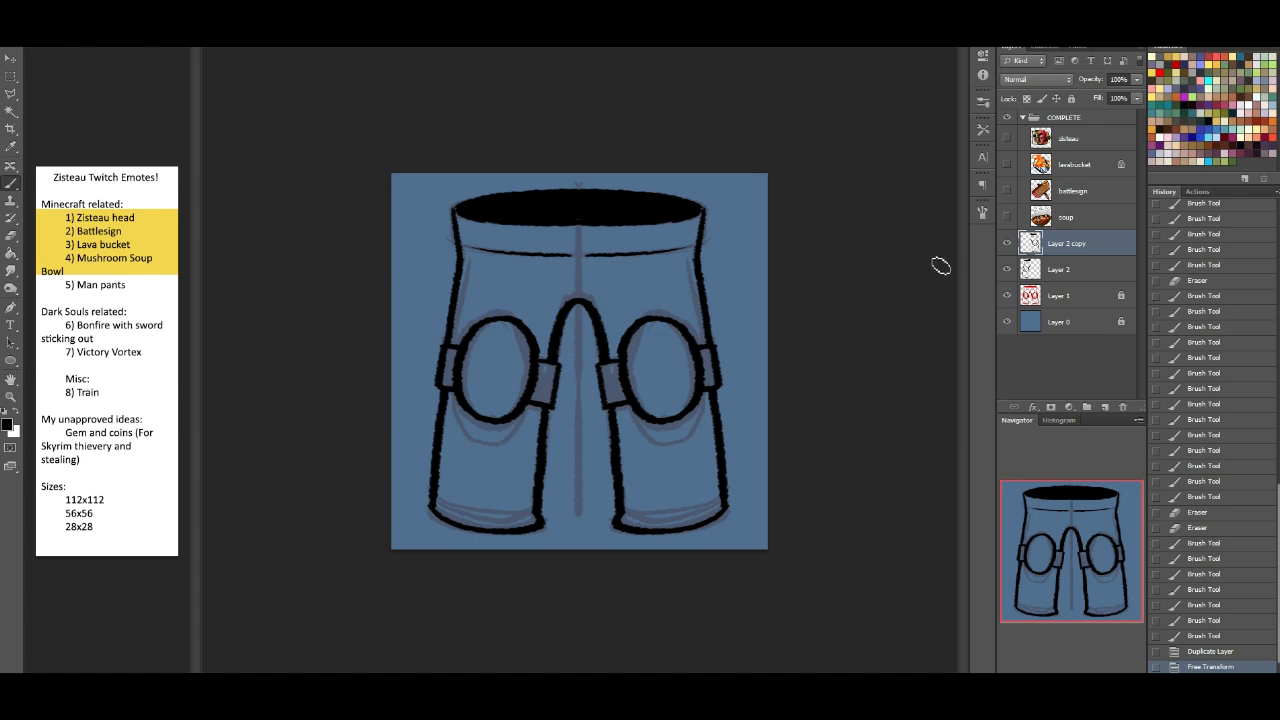
pyautogui.hotkey('ctrl', 'e')
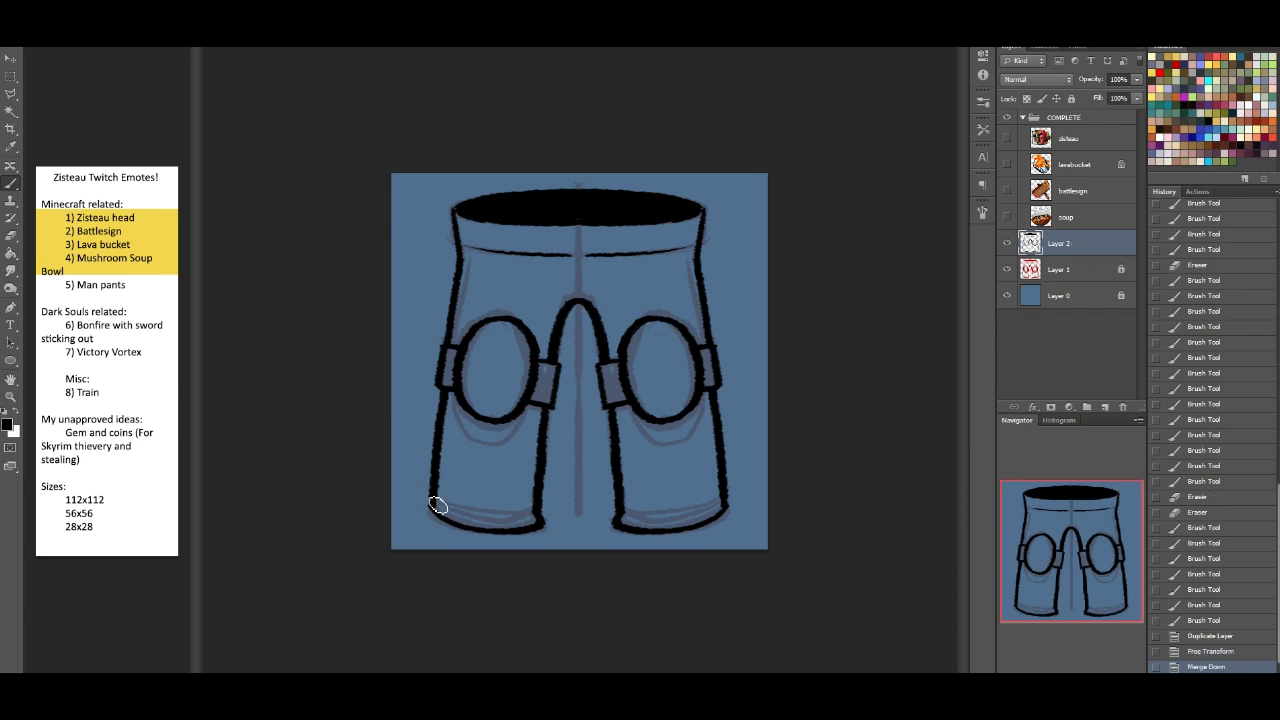
# Step: Extend the outer hem corners of both legs slightly outward with black brush strokes
pyautogui.moveTo(449, 519); pyautogui.dragTo(432, 513)
pyautogui.moveTo(433, 514); pyautogui.dragTo(447, 522)
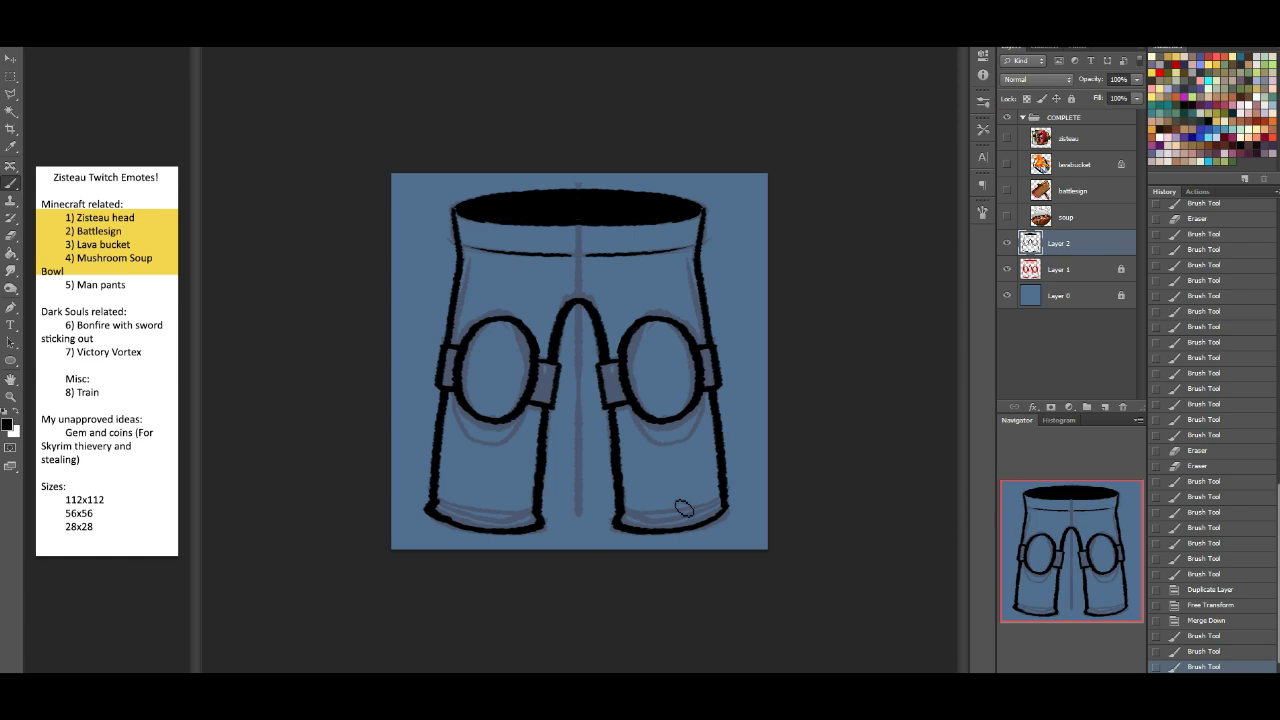
pyautogui.moveTo(725, 507); pyautogui.dragTo(716, 518)
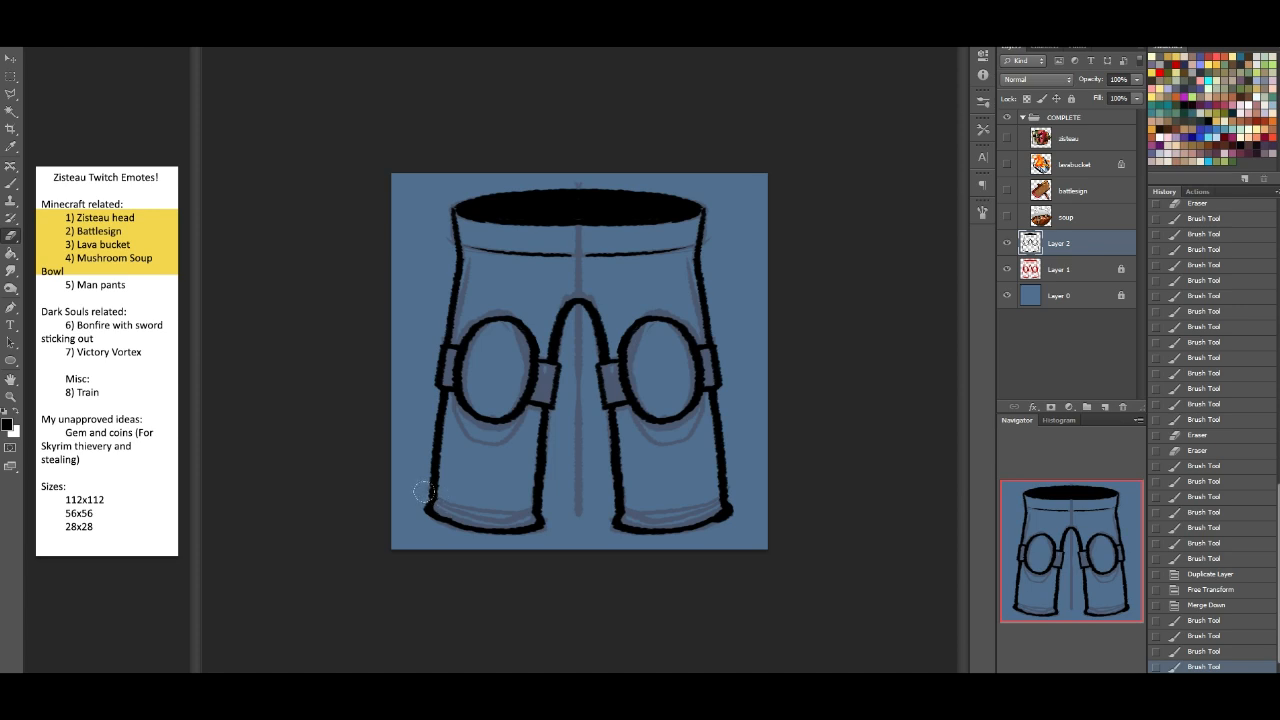
# Step: Trim the lines above both outer hem corners with the Eraser and smooth the right leg's hem corner with the Brush
pyautogui.moveTo(445, 497); pyautogui.dragTo(423, 497)
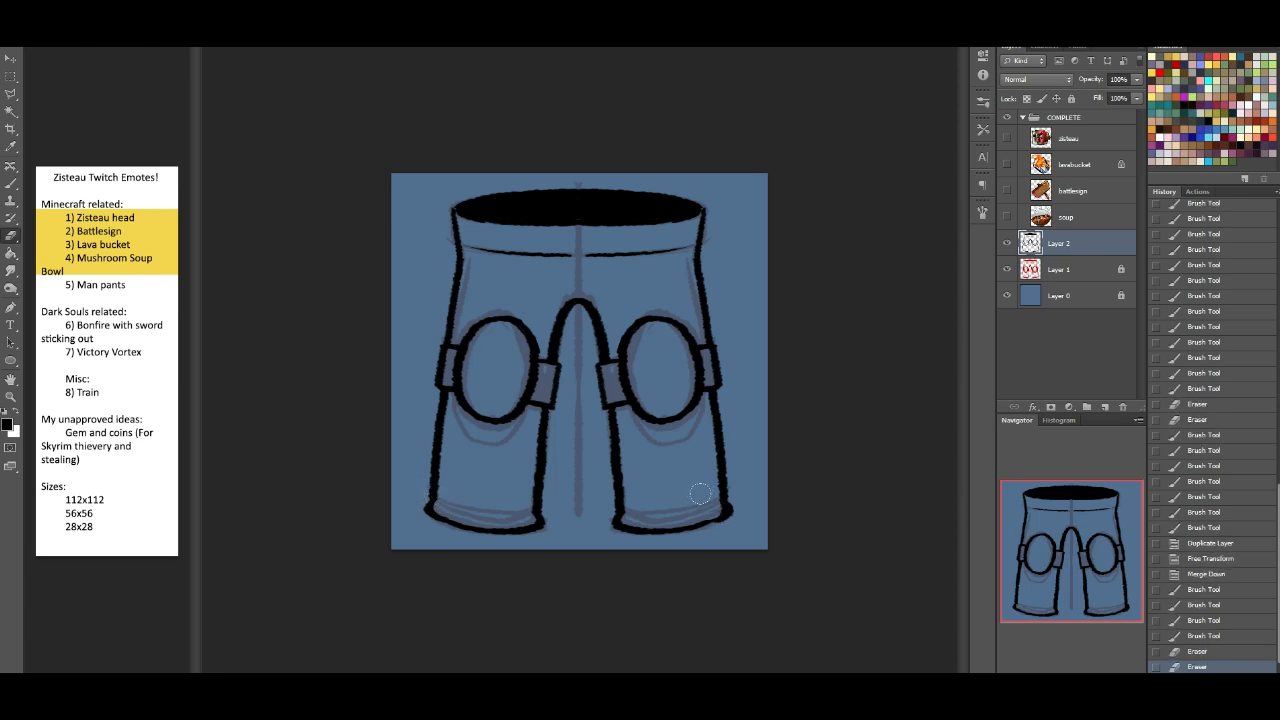
pyautogui.moveTo(701, 492); pyautogui.dragTo(703, 482)
pyautogui.click(12, 183)
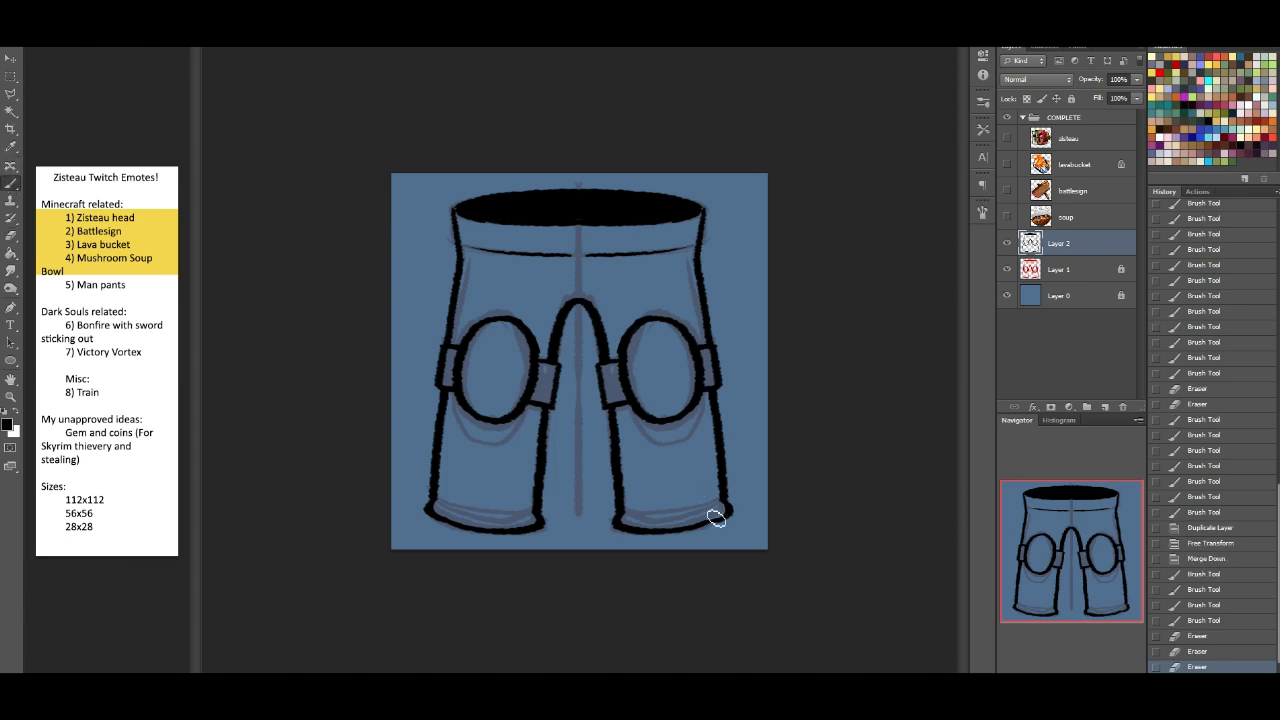
pyautogui.moveTo(705, 532); pyautogui.dragTo(720, 523)
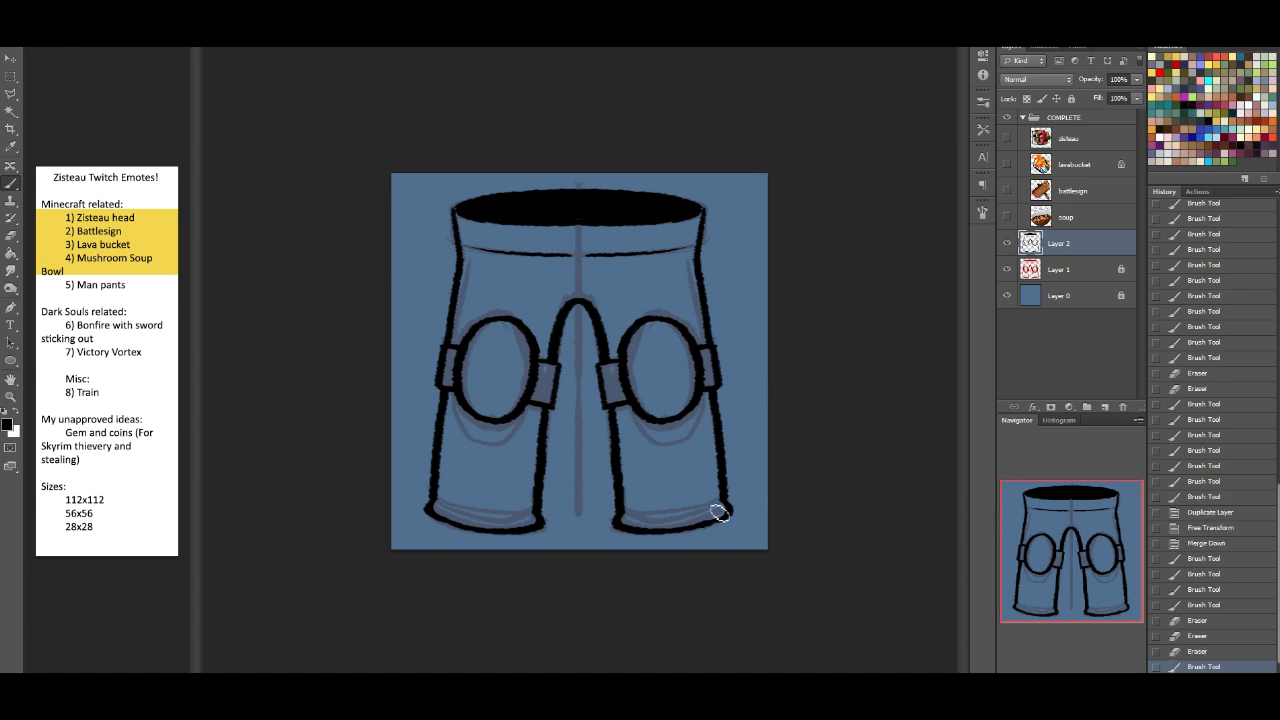
pyautogui.moveTo(708, 527); pyautogui.dragTo(728, 515)
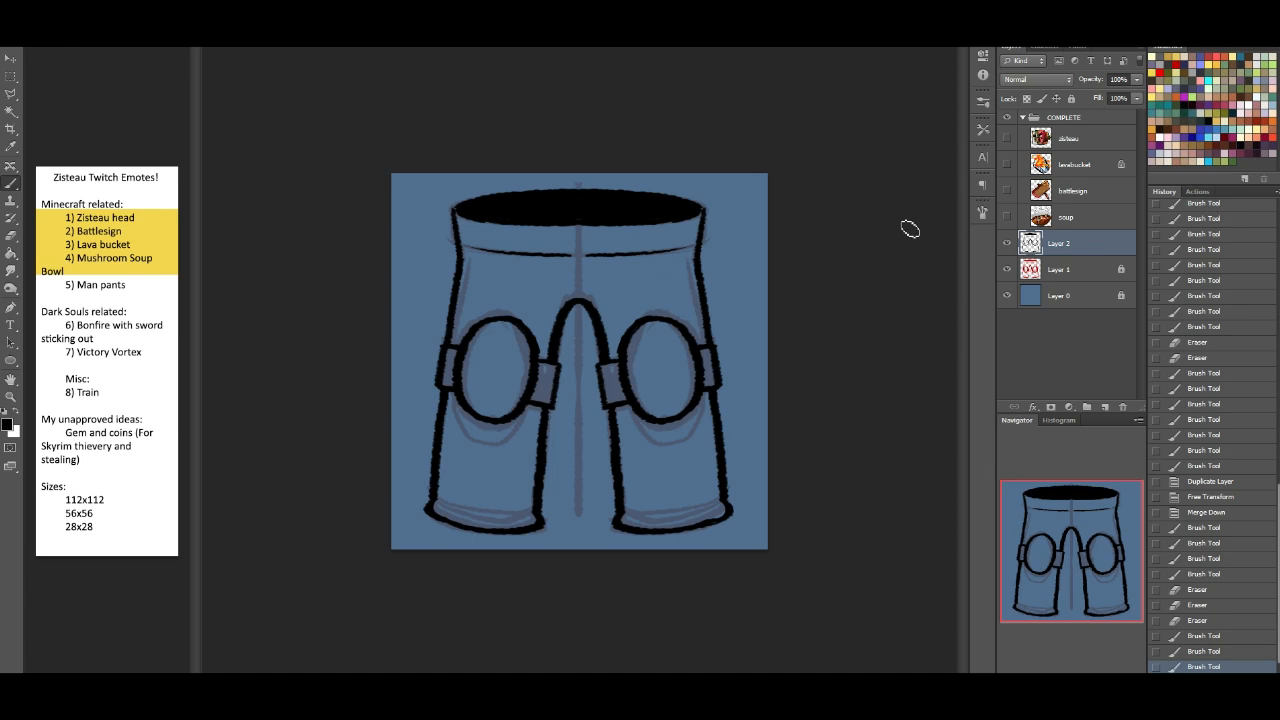
# Step: Unlock and delete the sketch layer, and make the line-art layer active again
pyautogui.click(1091, 269)
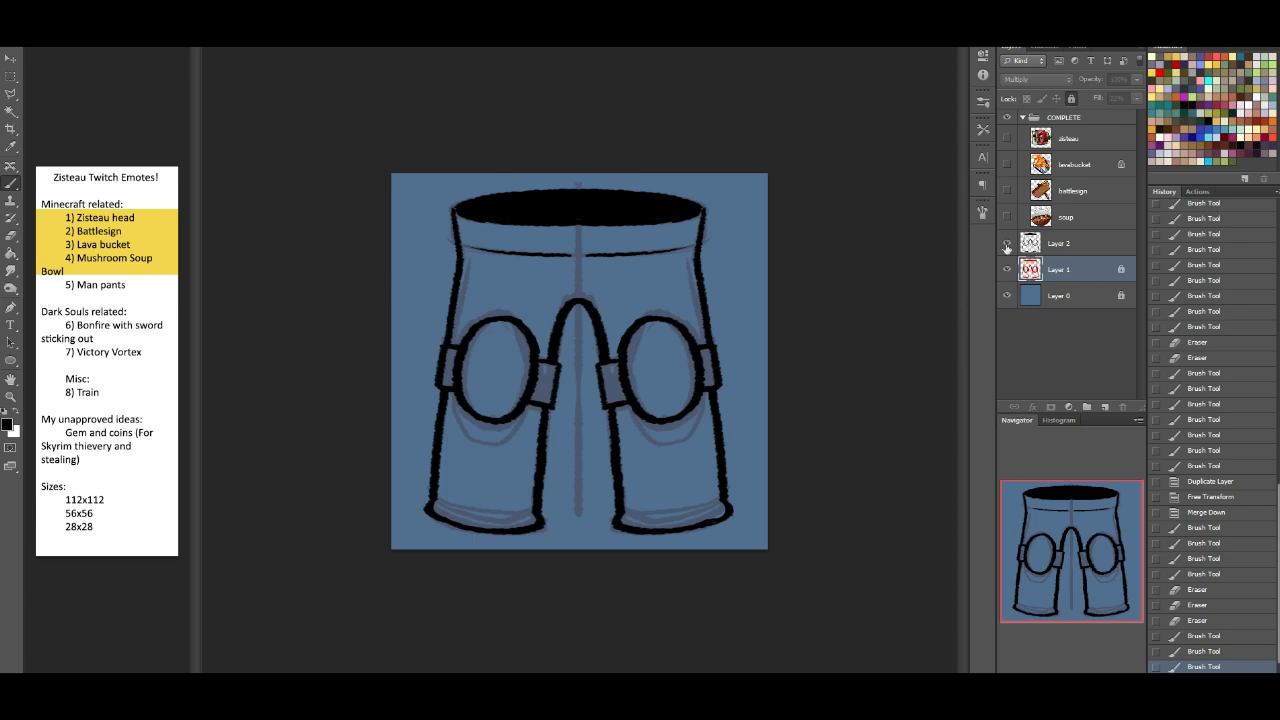
pyautogui.click(1071, 99)
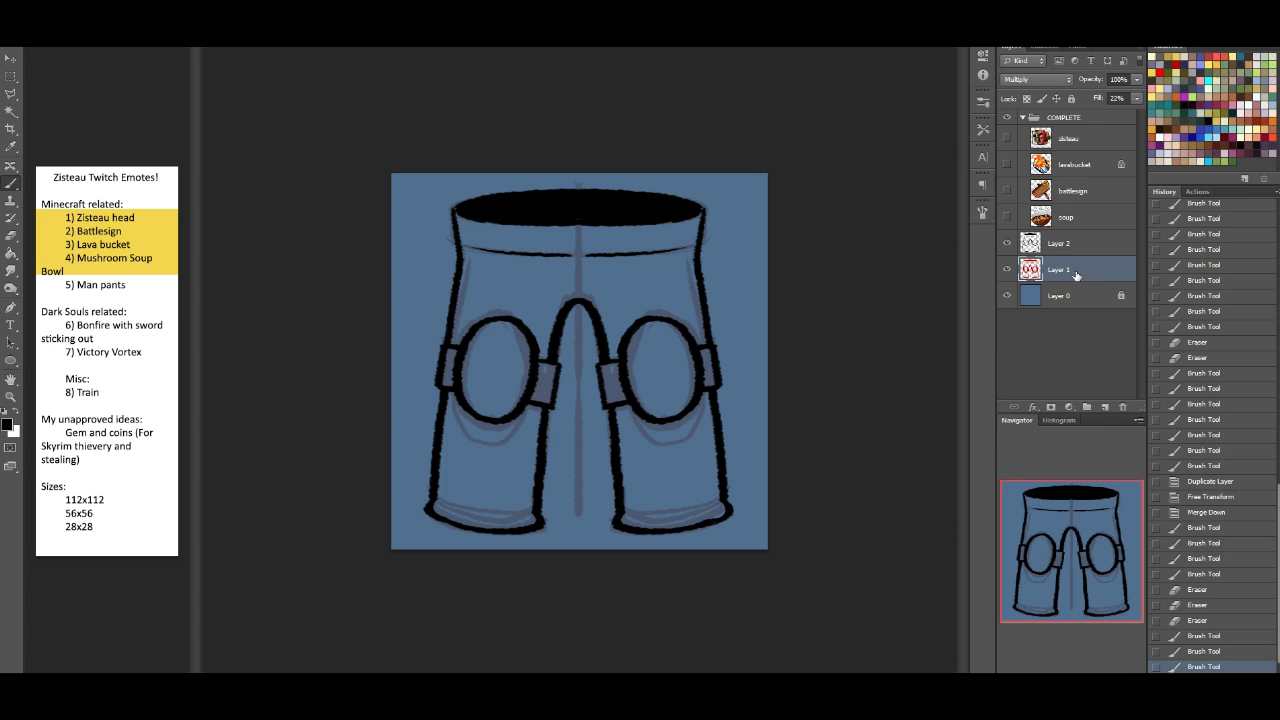
pyautogui.moveTo(1071, 284); pyautogui.dragTo(1105, 407)
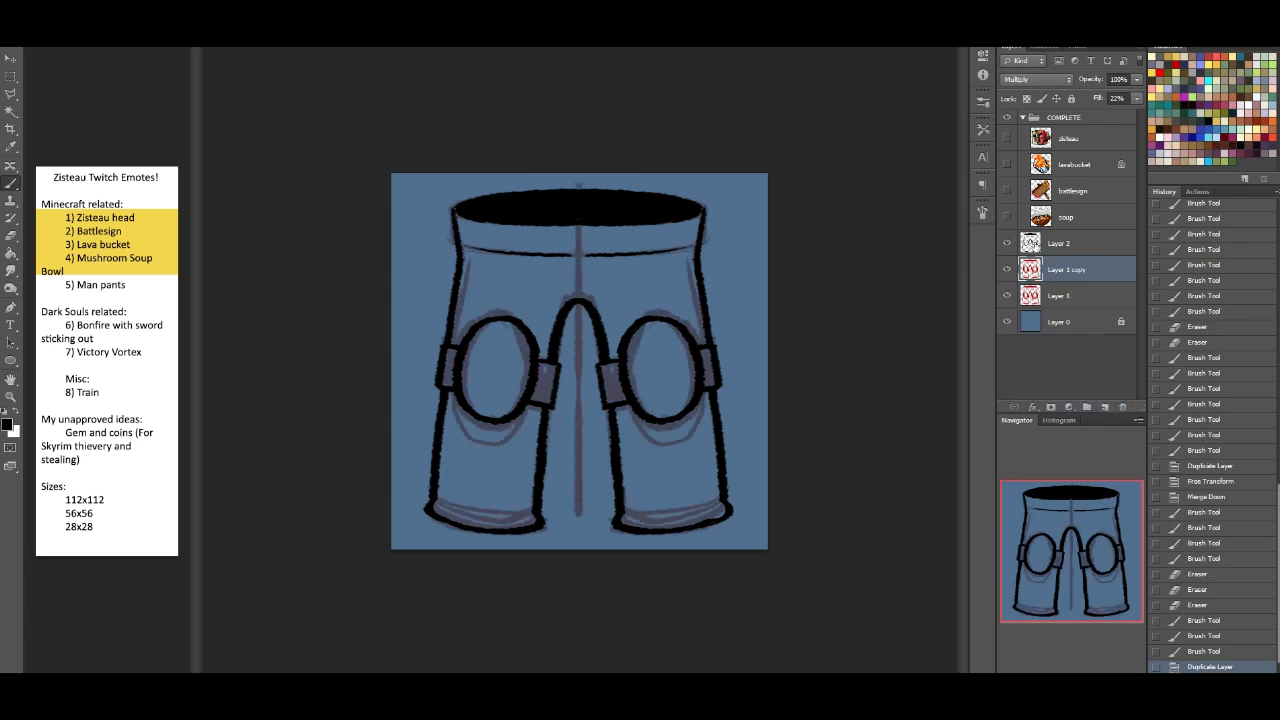
pyautogui.hotkey('ctrl', 'z')
pyautogui.moveTo(1069, 266); pyautogui.dragTo(1122, 407)
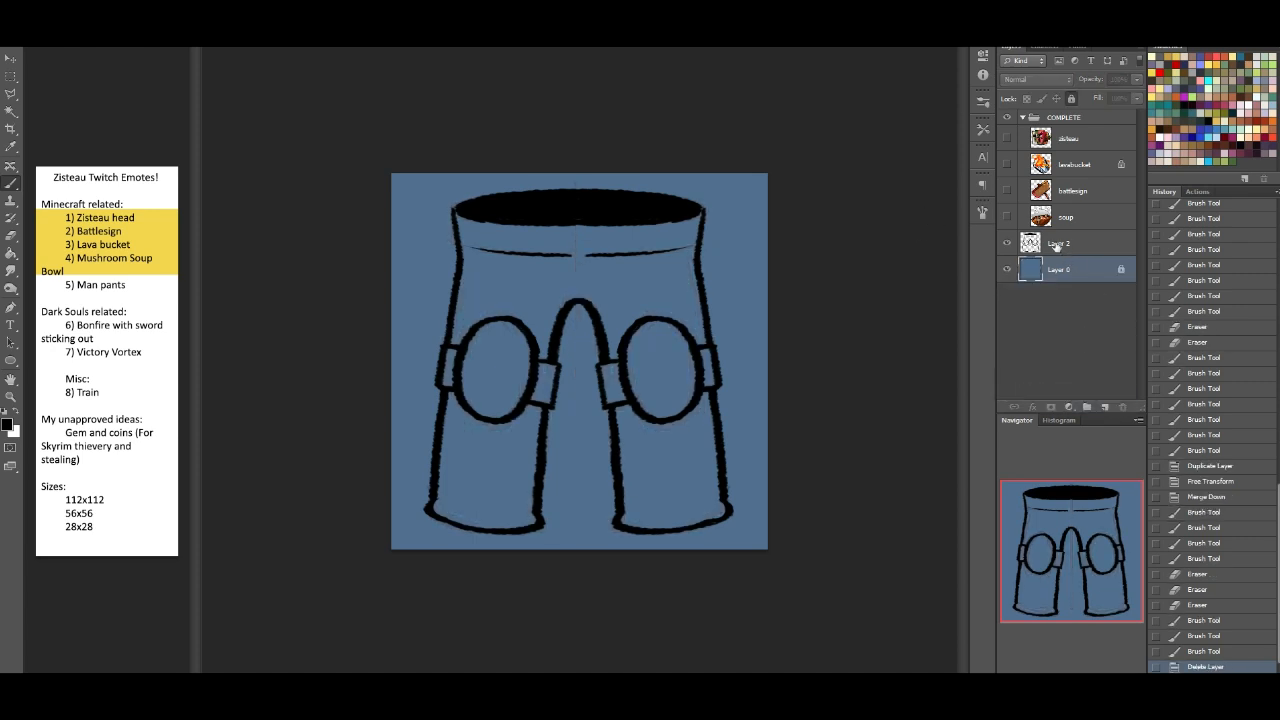
pyautogui.click(1063, 246)
pyautogui.click(735, 246)
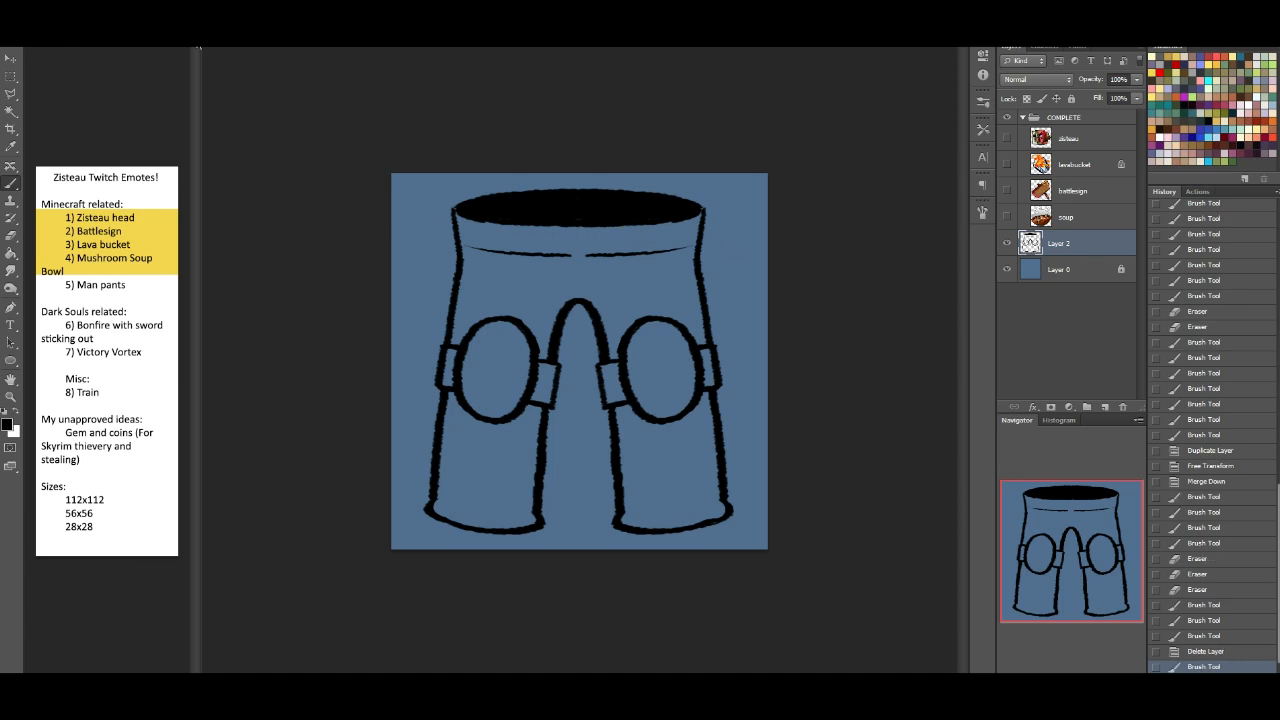
# Step: Switch the side view from the emote list to the reference image sheet with the pixel-art pants
pyautogui.click(199, 47)
pyautogui.click(248, 56)
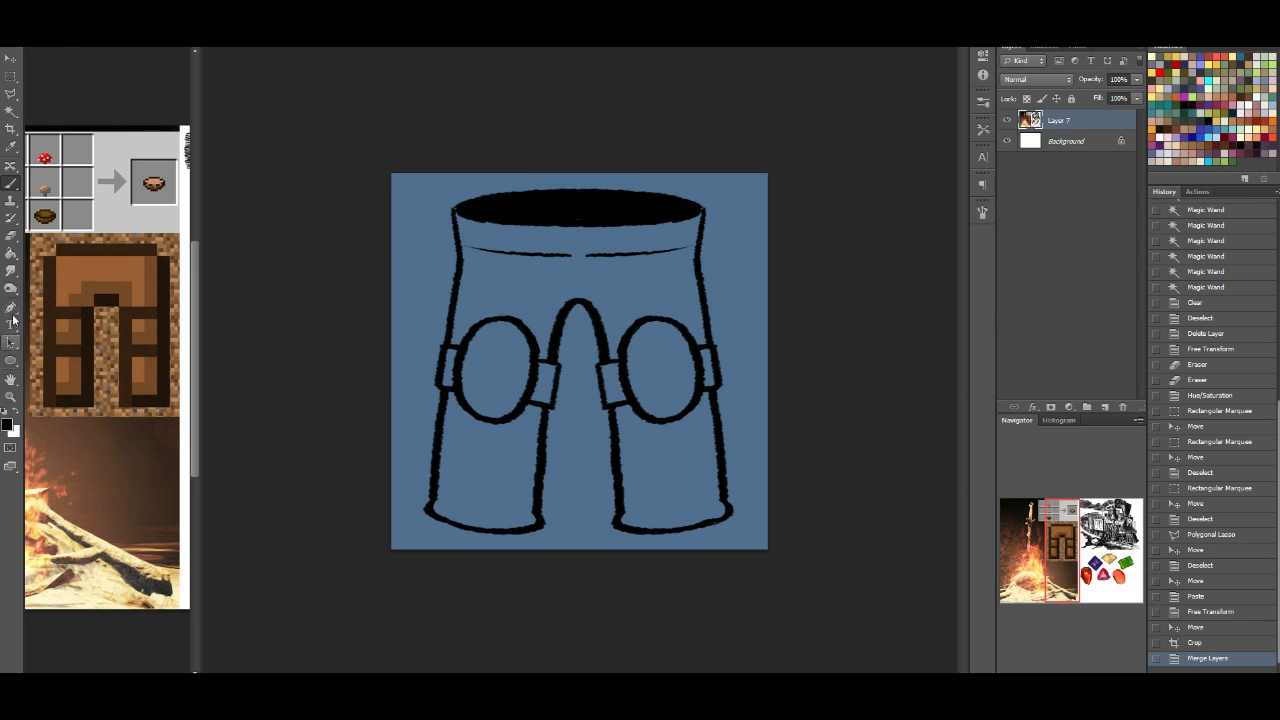
# Step: Sample the brown from the reference pants and add a new layer beneath the line art on Layer 2
pyautogui.click(10, 253)
pyautogui.keyDown('alt'); pyautogui.click(90, 258); pyautogui.keyUp('alt')
pyautogui.click(10, 111)
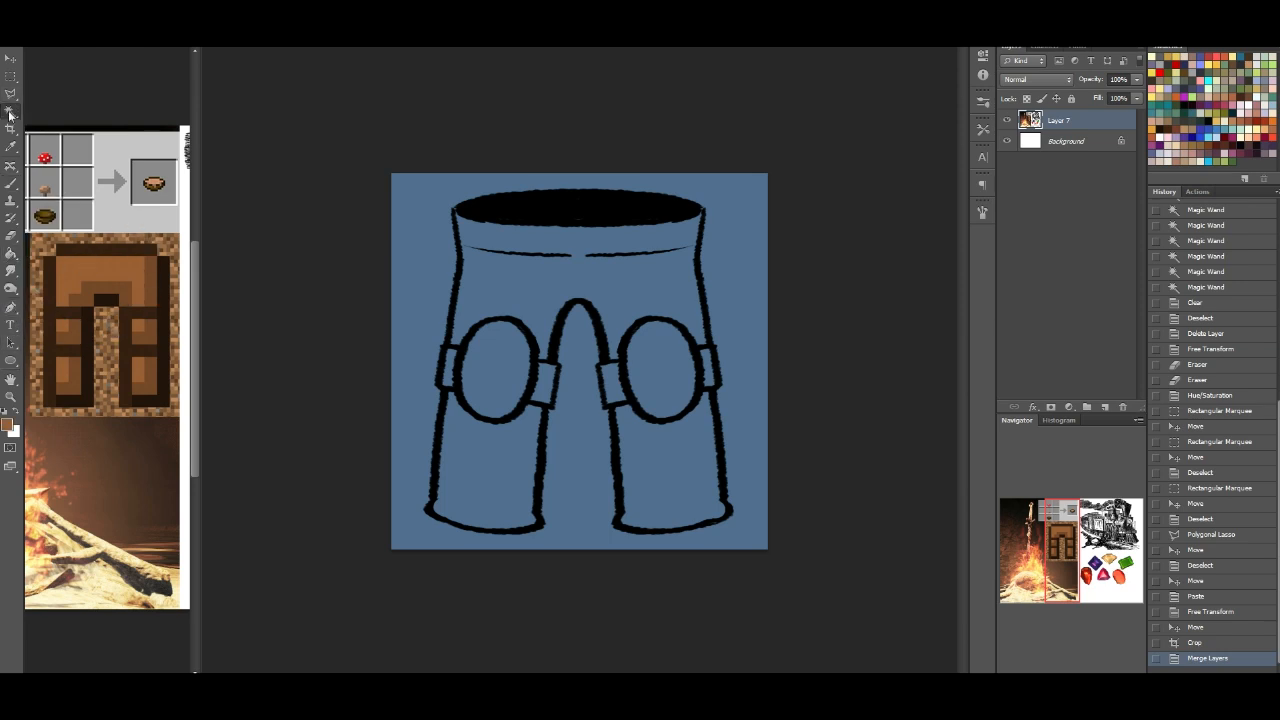
pyautogui.click(838, 215)
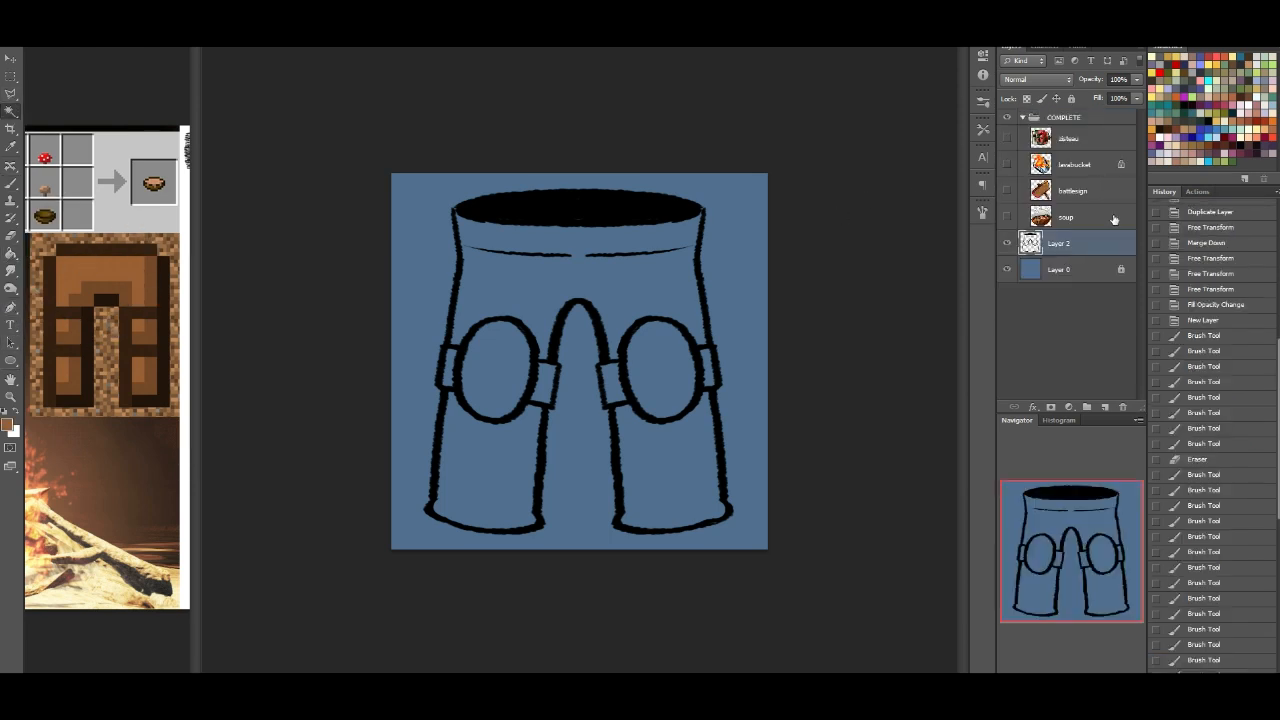
pyautogui.click(1104, 406)
pyautogui.moveTo(1070, 251); pyautogui.dragTo(1062, 283)
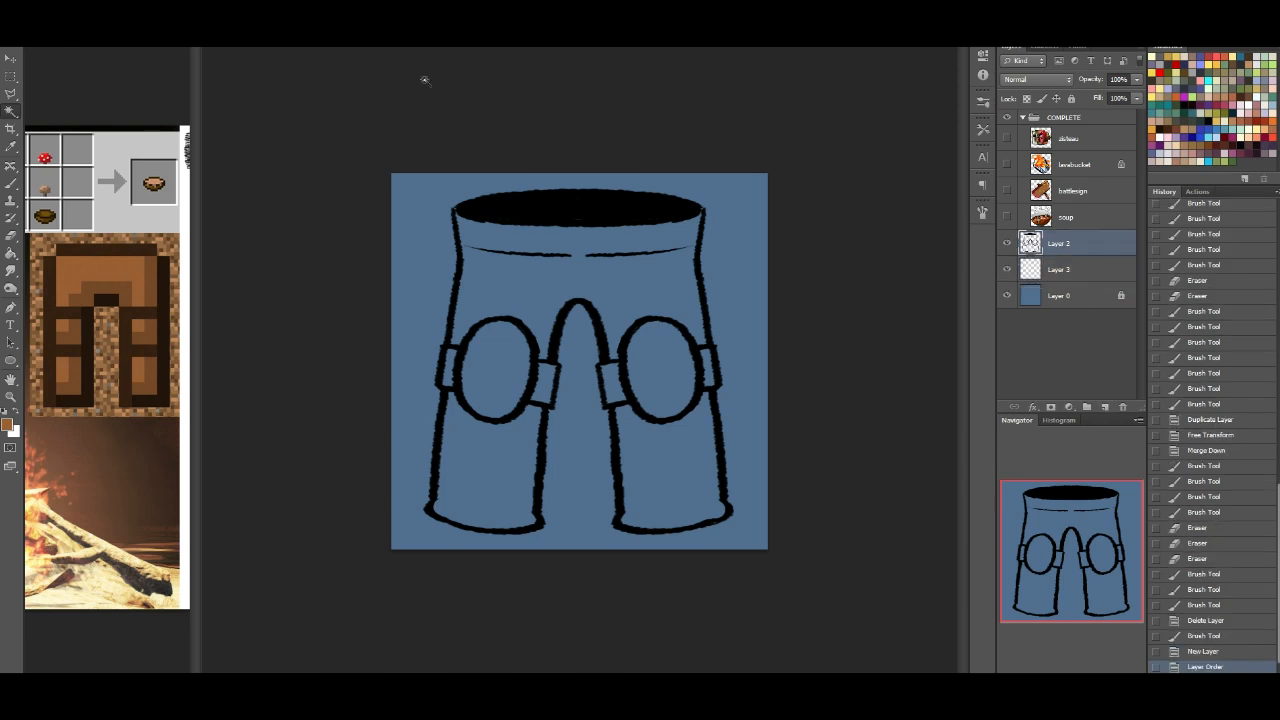
# Step: Fill the pants silhouette with the sampled brown on Layer 3, using the expanded and inverted Magic Wand selection of the outside area
pyautogui.click(412, 209)
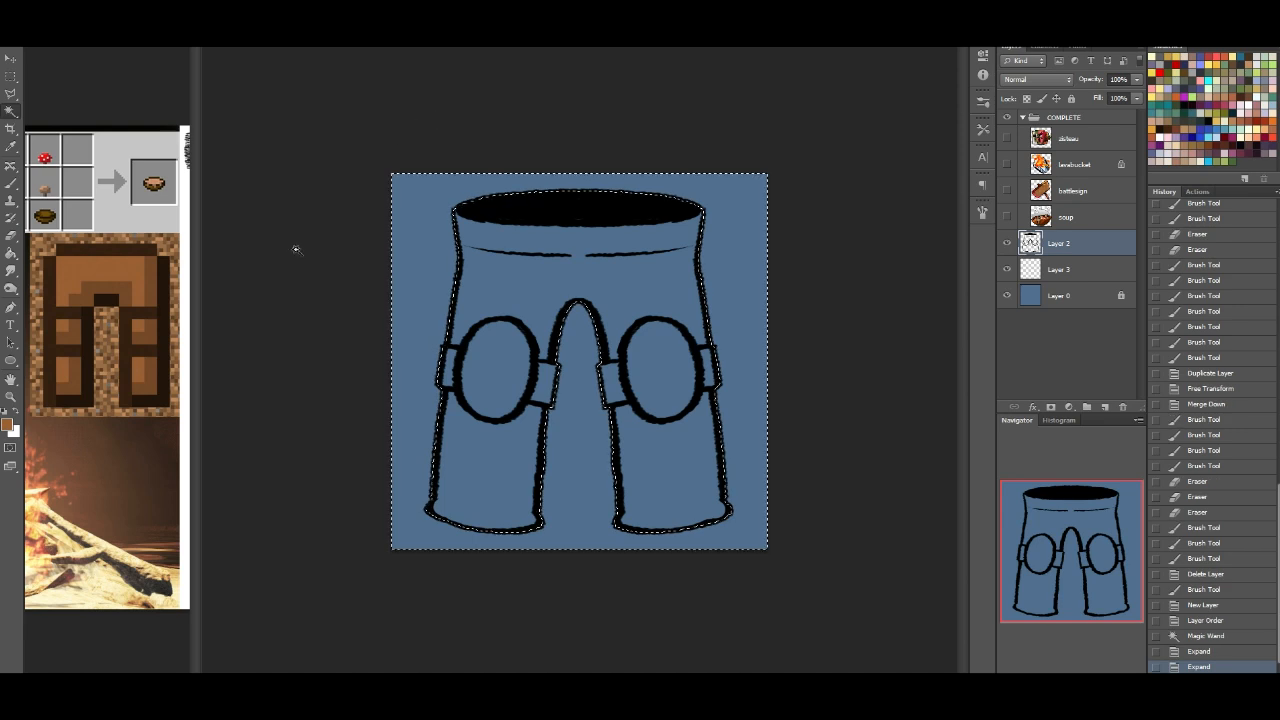
pyautogui.hotkey('ctrl', 'shift', 'i')
pyautogui.click(11, 252)
pyautogui.click(1068, 270)
pyautogui.click(660, 305)
pyautogui.hotkey('ctrl', 'd')
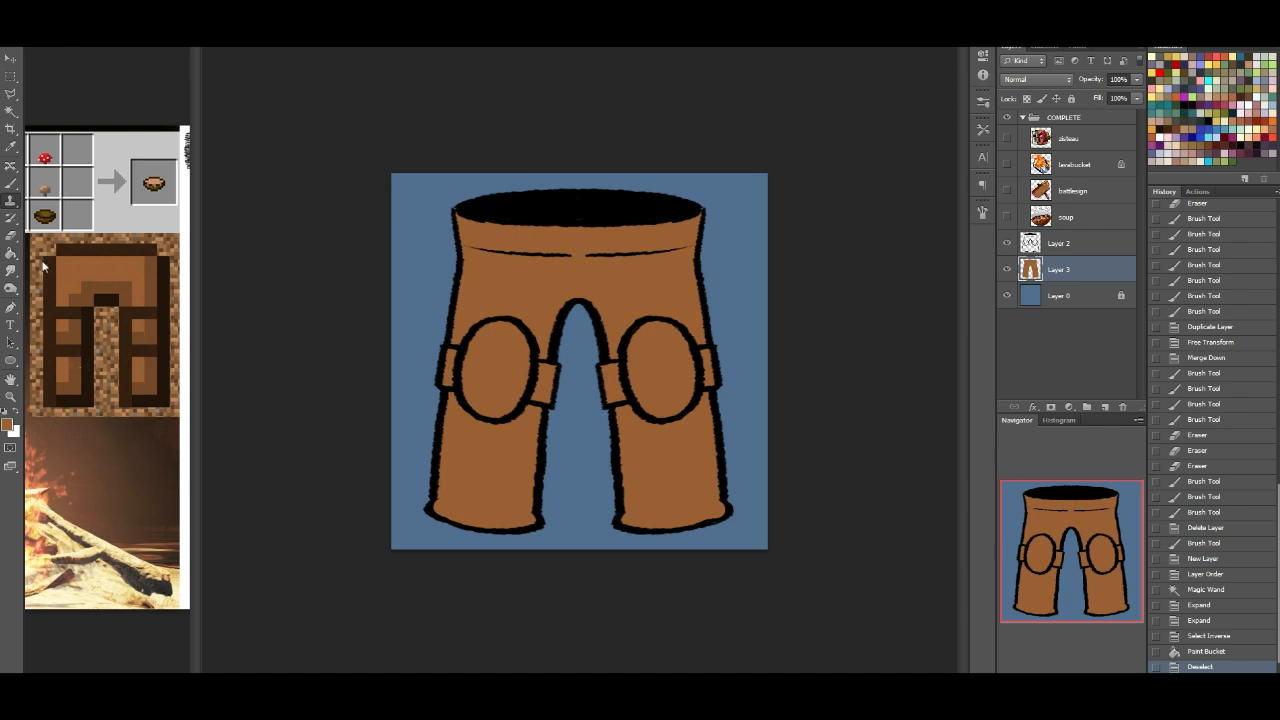
# Step: Lock Layer 3's transparent pixels and paint darker brown shadows on the left knee pad, its straps and the left lower leg
pyautogui.click(11, 183)
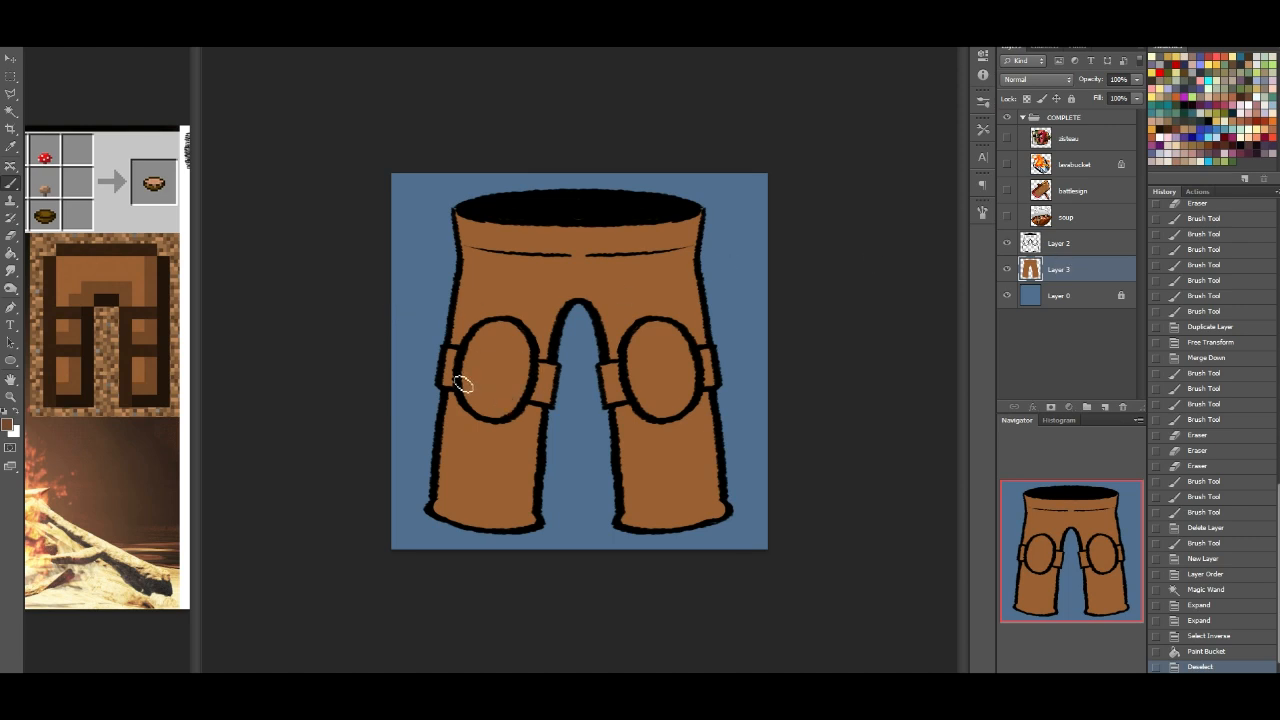
pyautogui.click(1026, 98)
pyautogui.moveTo(460, 380)
pyautogui.mouseDown()
pyautogui.moveTo(524, 394)
pyautogui.moveTo(526, 344)
pyautogui.moveTo(533, 353)
pyautogui.moveTo(478, 415)
pyautogui.moveTo(471, 401)
pyautogui.moveTo(526, 408)
pyautogui.moveTo(527, 394)
pyautogui.moveTo(490, 420)
pyautogui.mouseUp()
pyautogui.moveTo(507, 419); pyautogui.dragTo(447, 383)
pyautogui.moveTo(540, 396)
pyautogui.mouseDown()
pyautogui.moveTo(554, 399)
pyautogui.moveTo(538, 401)
pyautogui.mouseUp()
pyautogui.moveTo(450, 381)
pyautogui.mouseDown()
pyautogui.moveTo(482, 435)
pyautogui.moveTo(528, 441)
pyautogui.moveTo(524, 511)
pyautogui.moveTo(448, 505)
pyautogui.moveTo(486, 498)
pyautogui.moveTo(552, 516)
pyautogui.moveTo(525, 511)
pyautogui.moveTo(491, 528)
pyautogui.mouseUp()
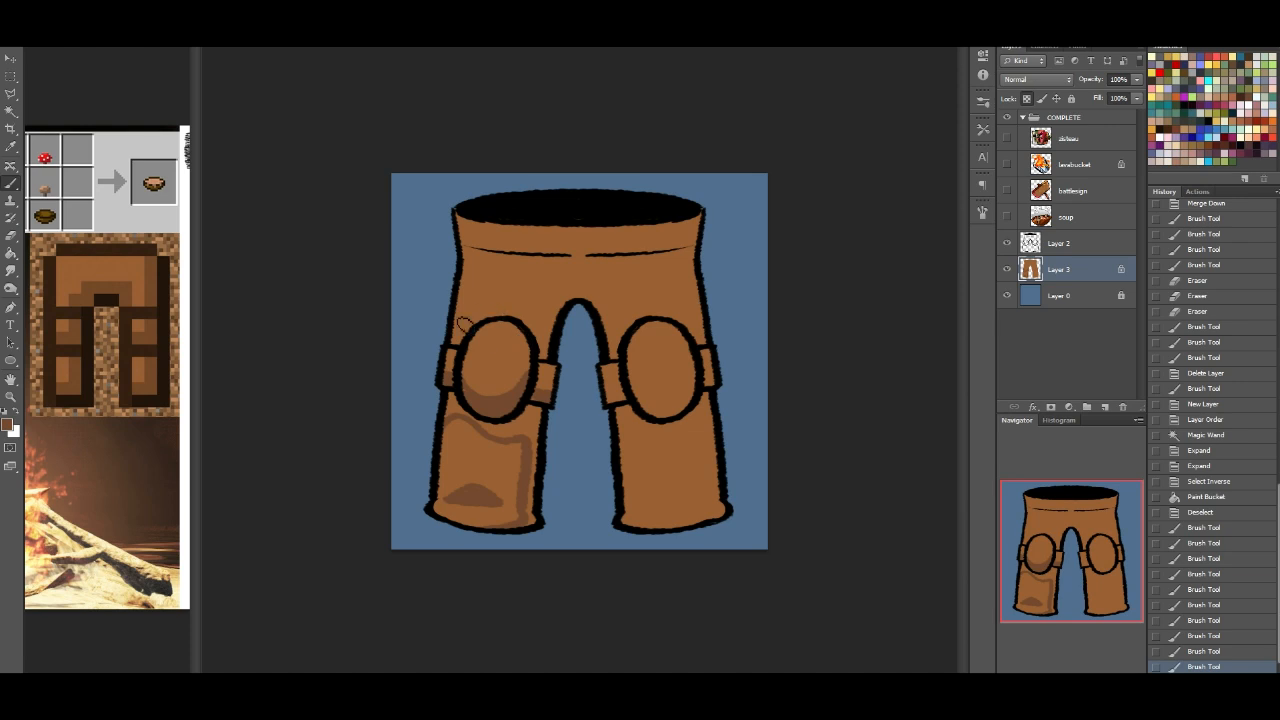
# Step: Paint darker brown shadows around the crotch, on the right knee pad and along the right lower leg
pyautogui.moveTo(531, 343)
pyautogui.mouseDown()
pyautogui.moveTo(574, 289)
pyautogui.moveTo(600, 297)
pyautogui.moveTo(621, 354)
pyautogui.moveTo(610, 362)
pyautogui.mouseUp()
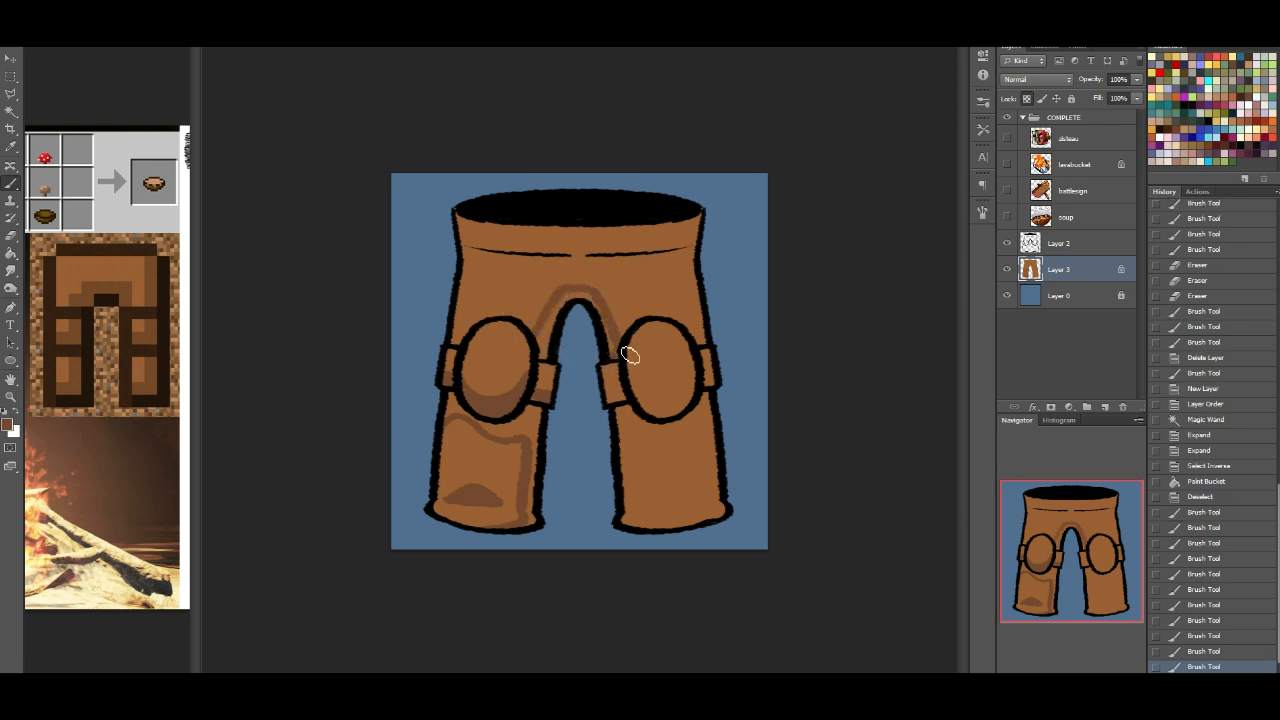
pyautogui.moveTo(546, 332)
pyautogui.mouseDown()
pyautogui.moveTo(591, 308)
pyautogui.moveTo(605, 352)
pyautogui.moveTo(655, 409)
pyautogui.moveTo(700, 378)
pyautogui.moveTo(688, 380)
pyautogui.mouseUp()
pyautogui.keyDown('alt'); pyautogui.click(652, 368); pyautogui.keyUp('alt')
pyautogui.moveTo(620, 412)
pyautogui.mouseDown()
pyautogui.moveTo(717, 404)
pyautogui.moveTo(628, 416)
pyautogui.moveTo(641, 419)
pyautogui.moveTo(609, 491)
pyautogui.moveTo(622, 522)
pyautogui.moveTo(694, 497)
pyautogui.moveTo(620, 512)
pyautogui.mouseUp()
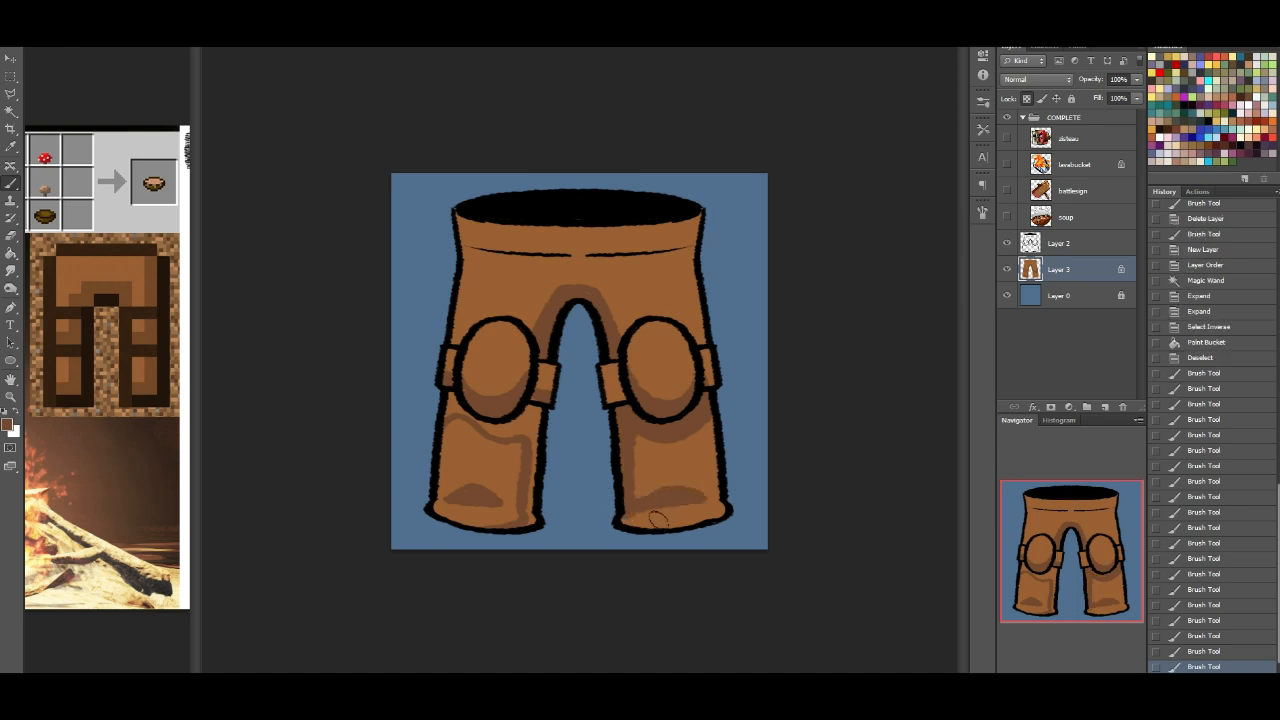
# Step: Refine the shading at both leg hems, resampling the light and dark browns to shape the shadows
pyautogui.moveTo(762, 514); pyautogui.dragTo(760, 510)
pyautogui.hotkey('ctrl', 'z')
pyautogui.moveTo(625, 513)
pyautogui.mouseDown()
pyautogui.moveTo(657, 532)
pyautogui.moveTo(757, 512)
pyautogui.moveTo(647, 520)
pyautogui.moveTo(744, 496)
pyautogui.moveTo(705, 476)
pyautogui.moveTo(646, 496)
pyautogui.moveTo(705, 502)
pyautogui.moveTo(642, 509)
pyautogui.moveTo(699, 487)
pyautogui.moveTo(676, 488)
pyautogui.moveTo(721, 491)
pyautogui.moveTo(650, 510)
pyautogui.moveTo(710, 503)
pyautogui.mouseUp()
pyautogui.keyDown('alt'); pyautogui.click(690, 471); pyautogui.keyUp('alt')
pyautogui.keyDown('alt'); pyautogui.click(688, 482); pyautogui.keyUp('alt')
pyautogui.click(707, 485)
pyautogui.moveTo(432, 507); pyautogui.dragTo(518, 513)
pyautogui.keyDown('alt'); pyautogui.click(526, 443); pyautogui.keyUp('alt')
pyautogui.moveTo(535, 458)
pyautogui.mouseDown()
pyautogui.moveTo(533, 539)
pyautogui.moveTo(532, 516)
pyautogui.moveTo(475, 496)
pyautogui.mouseUp()
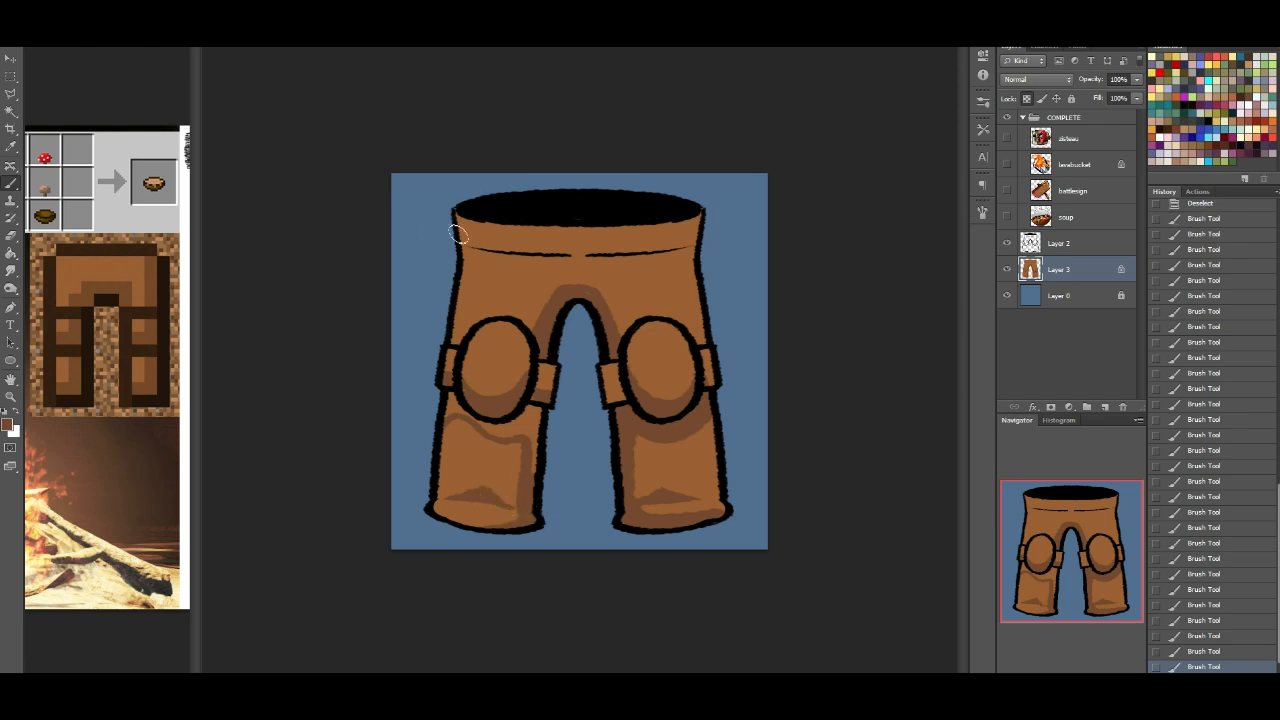
# Step: Shade the waistband edges and both hips dark brown, and thicken the shadow below the left knee pad
pyautogui.moveTo(452, 213)
pyautogui.mouseDown()
pyautogui.moveTo(458, 243)
pyautogui.moveTo(512, 256)
pyautogui.mouseUp()
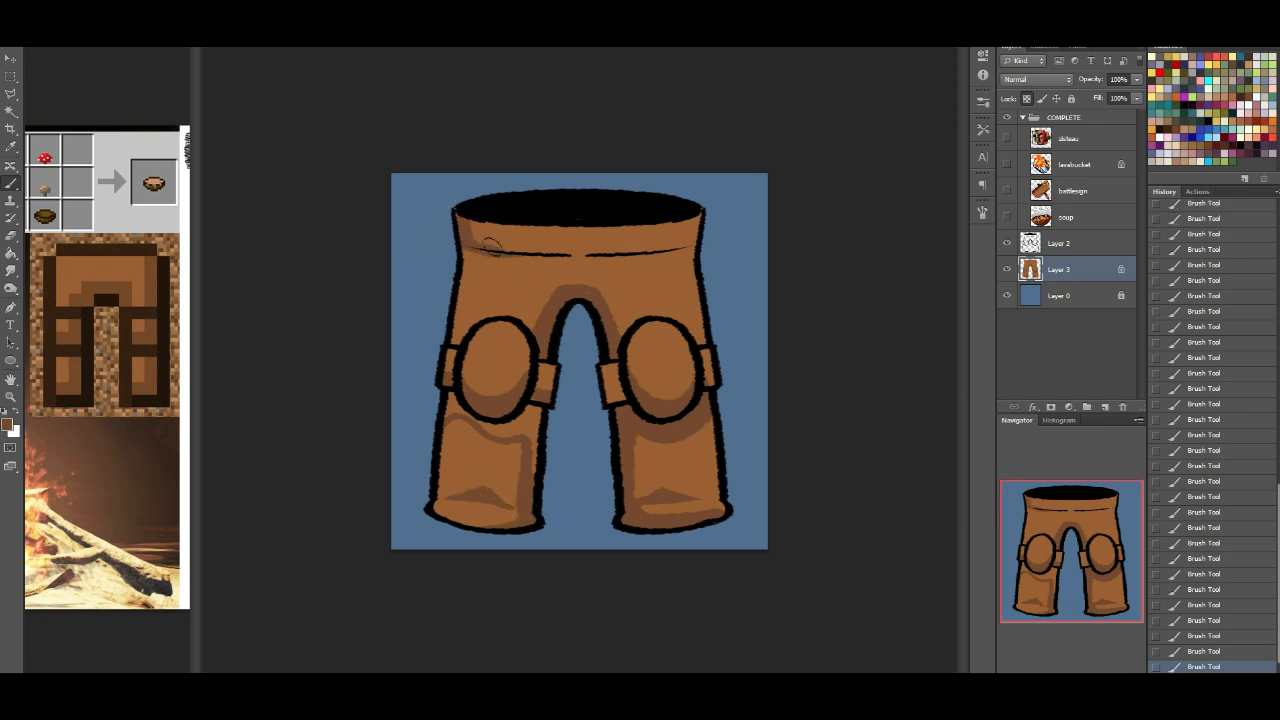
pyautogui.moveTo(606, 257)
pyautogui.mouseDown()
pyautogui.moveTo(500, 263)
pyautogui.moveTo(432, 322)
pyautogui.mouseUp()
pyautogui.moveTo(455, 277)
pyautogui.mouseDown()
pyautogui.moveTo(482, 259)
pyautogui.moveTo(701, 216)
pyautogui.mouseUp()
pyautogui.moveTo(647, 248)
pyautogui.mouseDown()
pyautogui.moveTo(682, 253)
pyautogui.moveTo(709, 302)
pyautogui.mouseUp()
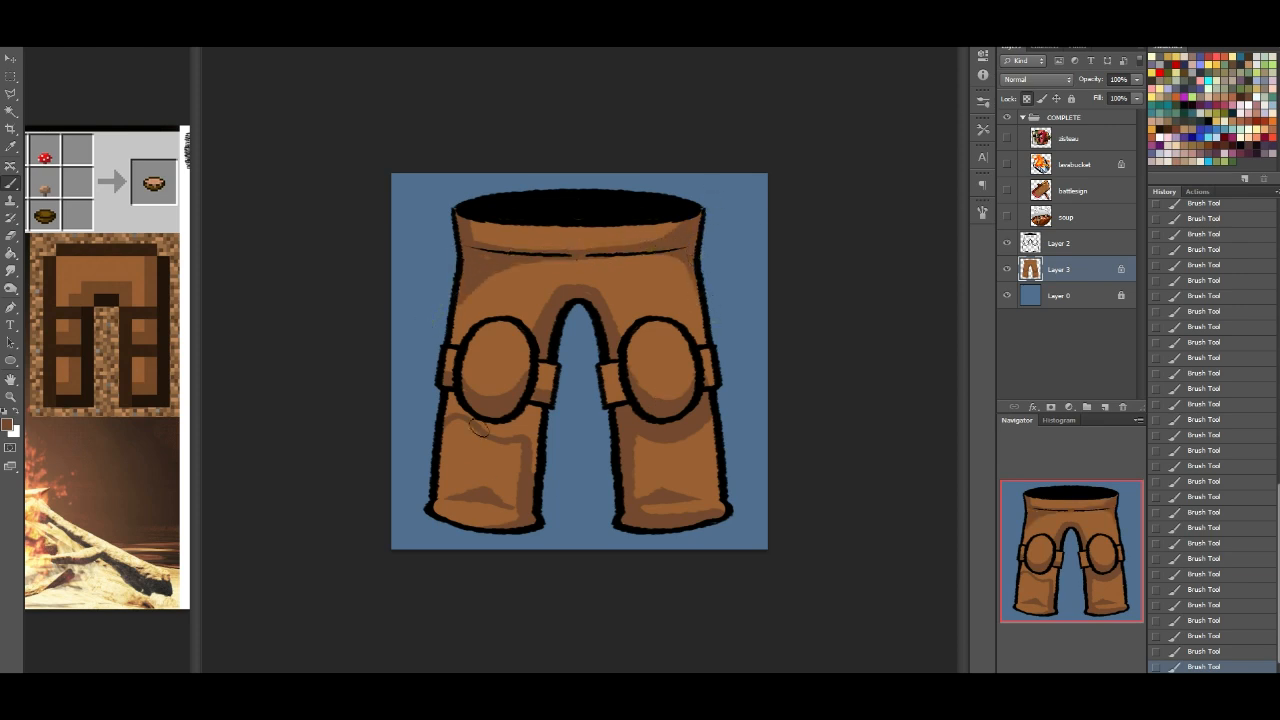
pyautogui.moveTo(447, 415)
pyautogui.mouseDown()
pyautogui.moveTo(532, 424)
pyautogui.moveTo(540, 518)
pyautogui.moveTo(500, 512)
pyautogui.mouseUp()
pyautogui.moveTo(479, 256); pyautogui.dragTo(460, 273)
# Step: Select the dark brown shadow areas with the Magic Wand and darken them with Hue/Saturation
pyautogui.click(11, 111)
pyautogui.click(509, 244)
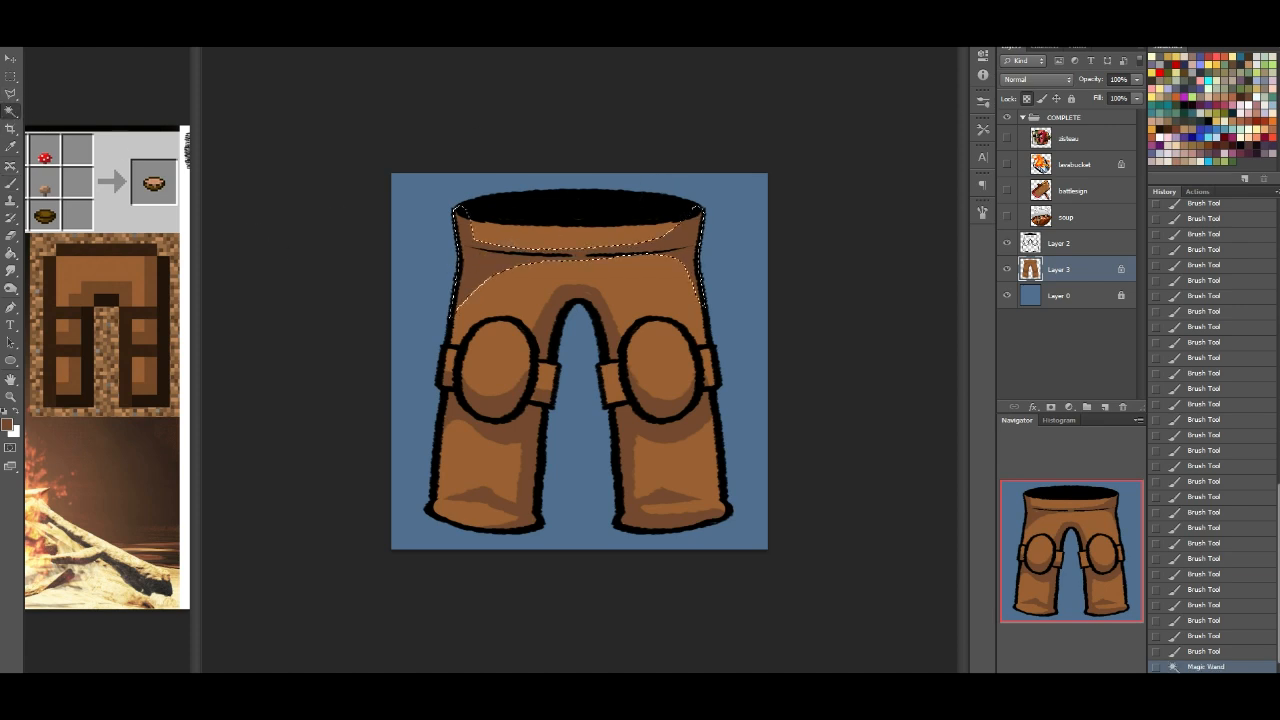
pyautogui.keyDown('shift'); pyautogui.click(556, 407); pyautogui.keyUp('shift')
pyautogui.hotkey('ctrl', 'u')
pyautogui.moveTo(918, 268); pyautogui.dragTo(921, 240)
pyautogui.click(1068, 136)
pyautogui.hotkey('ctrl', 'd')
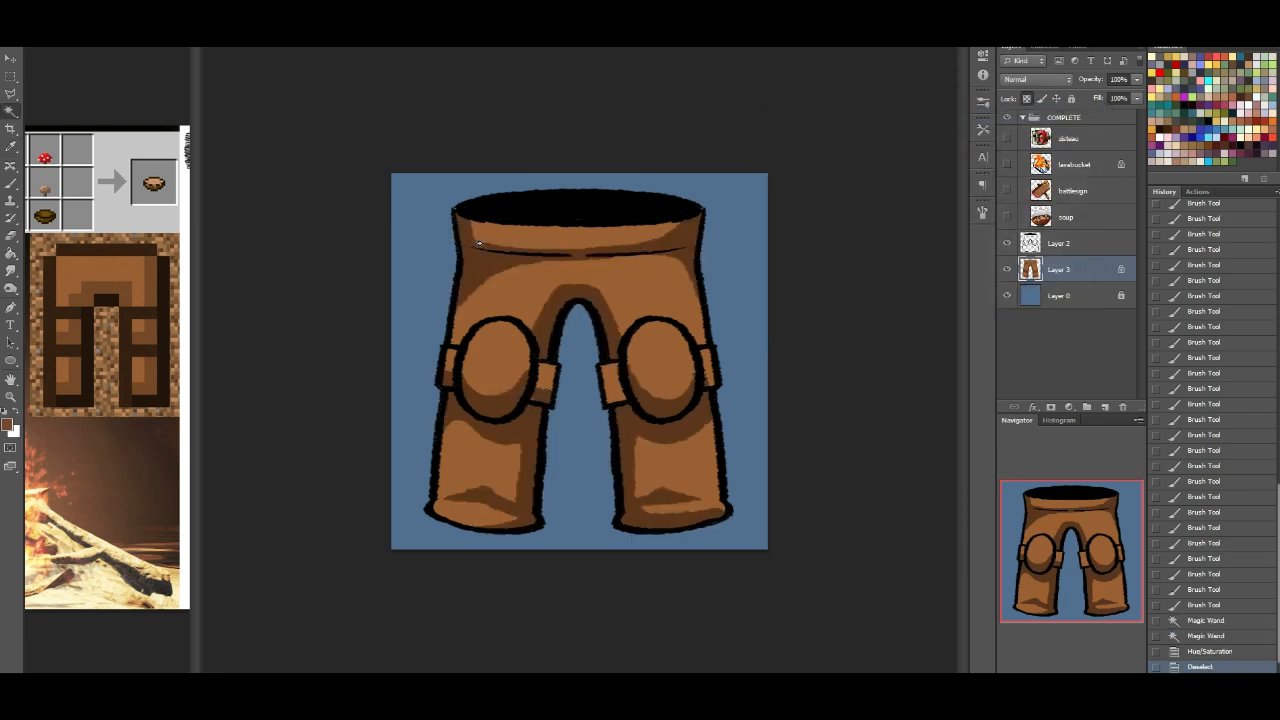
# Step: Add a new layer above Layer 3 and set its blend mode to Overlay
pyautogui.click(1107, 408)
pyautogui.click(1037, 79)
pyautogui.click(1030, 141)
pyautogui.click(1037, 79)
pyautogui.click(1030, 257)
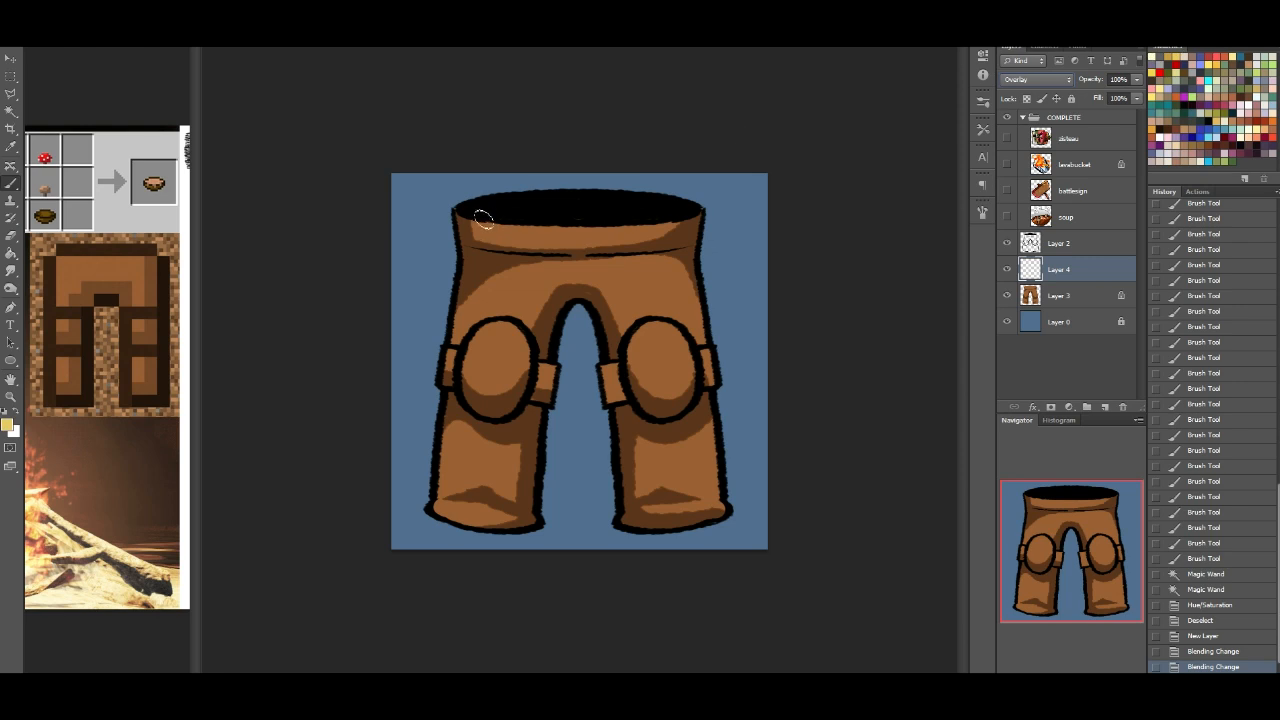
# Step: Brush yellow highlights along the waistband's upper edge, the left knee pad, its straps and the left leg's hem
pyautogui.moveTo(476, 222)
pyautogui.mouseDown()
pyautogui.moveTo(630, 232)
pyautogui.moveTo(684, 208)
pyautogui.mouseUp()
pyautogui.moveTo(520, 352)
pyautogui.mouseDown()
pyautogui.moveTo(503, 325)
pyautogui.moveTo(468, 348)
pyautogui.mouseUp()
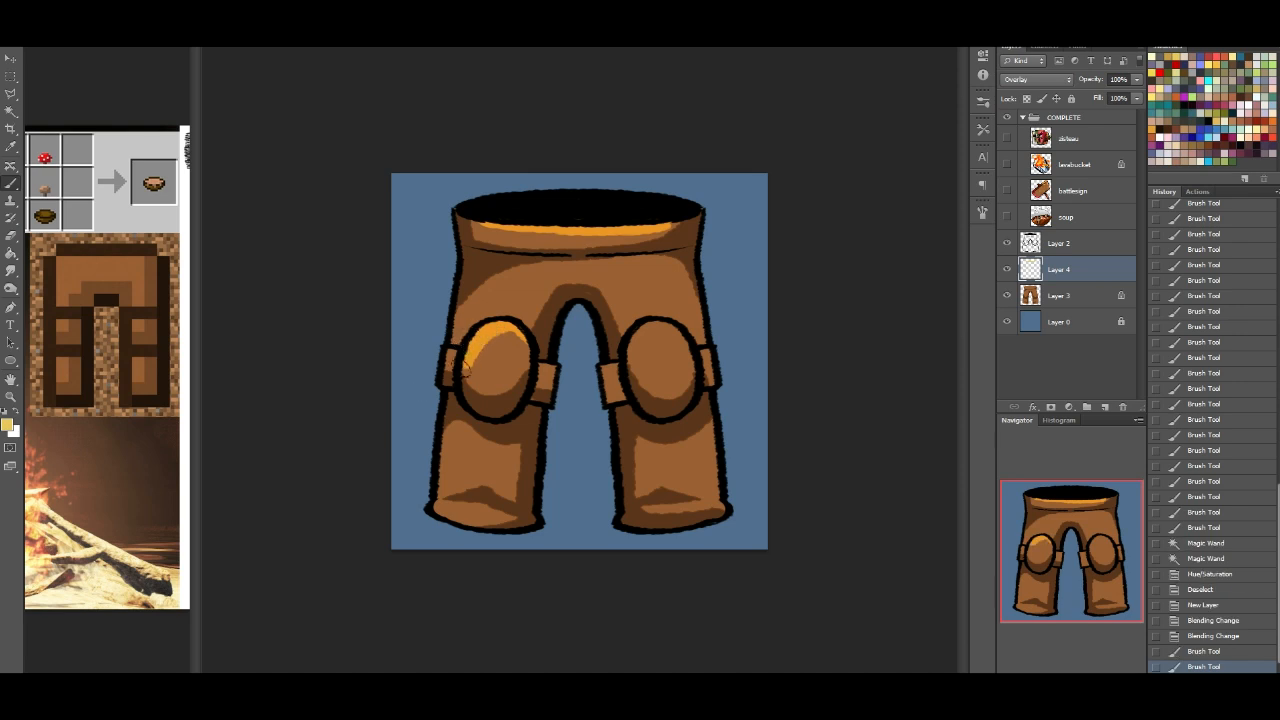
pyautogui.moveTo(466, 362); pyautogui.dragTo(457, 353)
pyautogui.moveTo(538, 367); pyautogui.dragTo(564, 374)
pyautogui.moveTo(441, 508); pyautogui.dragTo(484, 510)
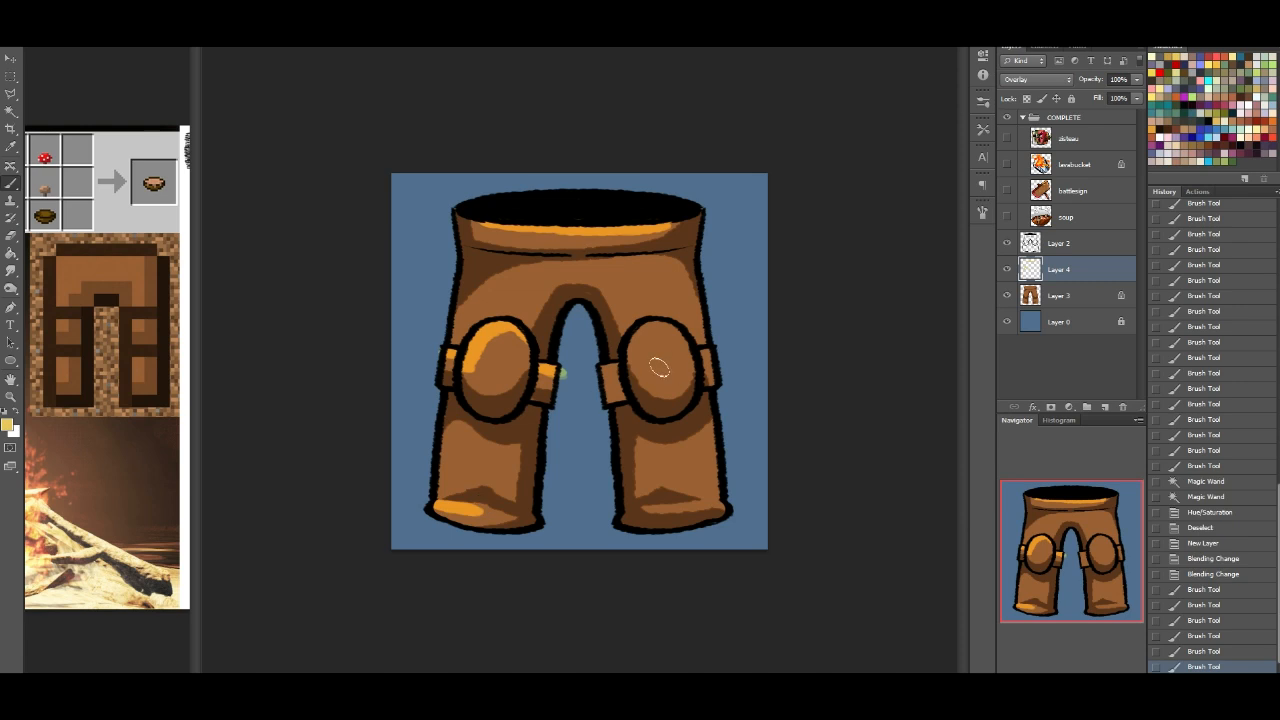
# Step: Brush yellow highlights on the right knee pad and its straps, and touch up the inner strap's shadow on Layer 3
pyautogui.moveTo(680, 345)
pyautogui.mouseDown()
pyautogui.moveTo(645, 329)
pyautogui.moveTo(614, 356)
pyautogui.mouseUp()
pyautogui.moveTo(718, 352); pyautogui.dragTo(708, 358)
pyautogui.moveTo(604, 364); pyautogui.dragTo(618, 372)
pyautogui.click(1045, 296)
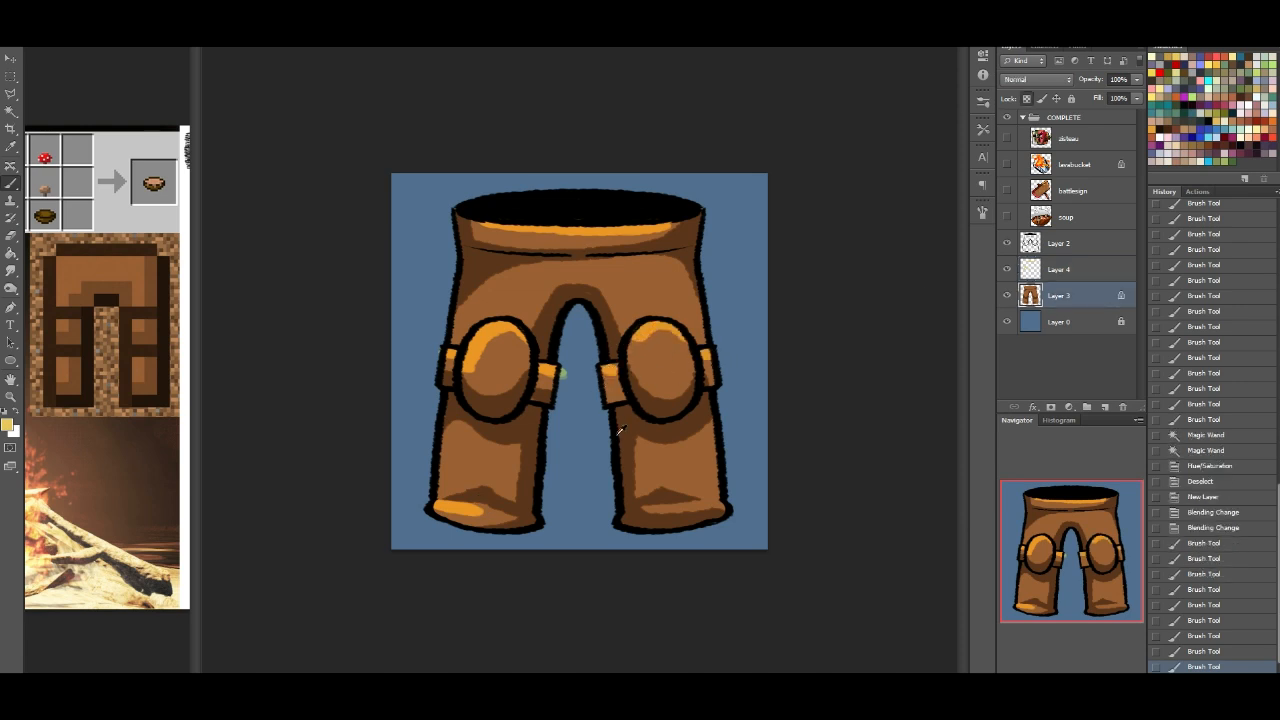
pyautogui.moveTo(605, 395); pyautogui.dragTo(636, 390)
pyautogui.click(1046, 272)
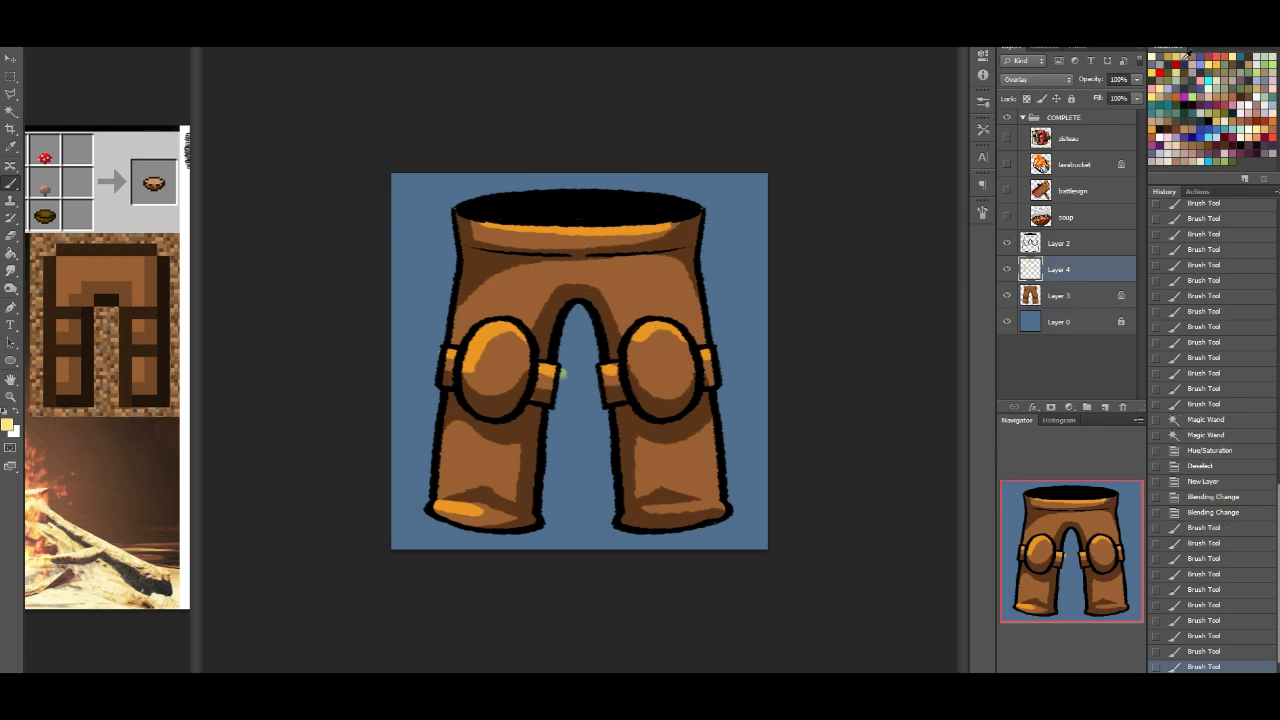
# Step: Brush yellow highlights on the outer sides of both lower legs and on both hips on Layer 4
pyautogui.moveTo(446, 445)
pyautogui.mouseDown()
pyautogui.moveTo(417, 491)
pyautogui.moveTo(428, 468)
pyautogui.mouseUp()
pyautogui.moveTo(715, 434)
pyautogui.mouseDown()
pyautogui.moveTo(684, 476)
pyautogui.moveTo(723, 484)
pyautogui.moveTo(726, 502)
pyautogui.moveTo(677, 509)
pyautogui.mouseUp()
pyautogui.hotkey('ctrl', 'z')
pyautogui.hotkey('ctrl', 'z')
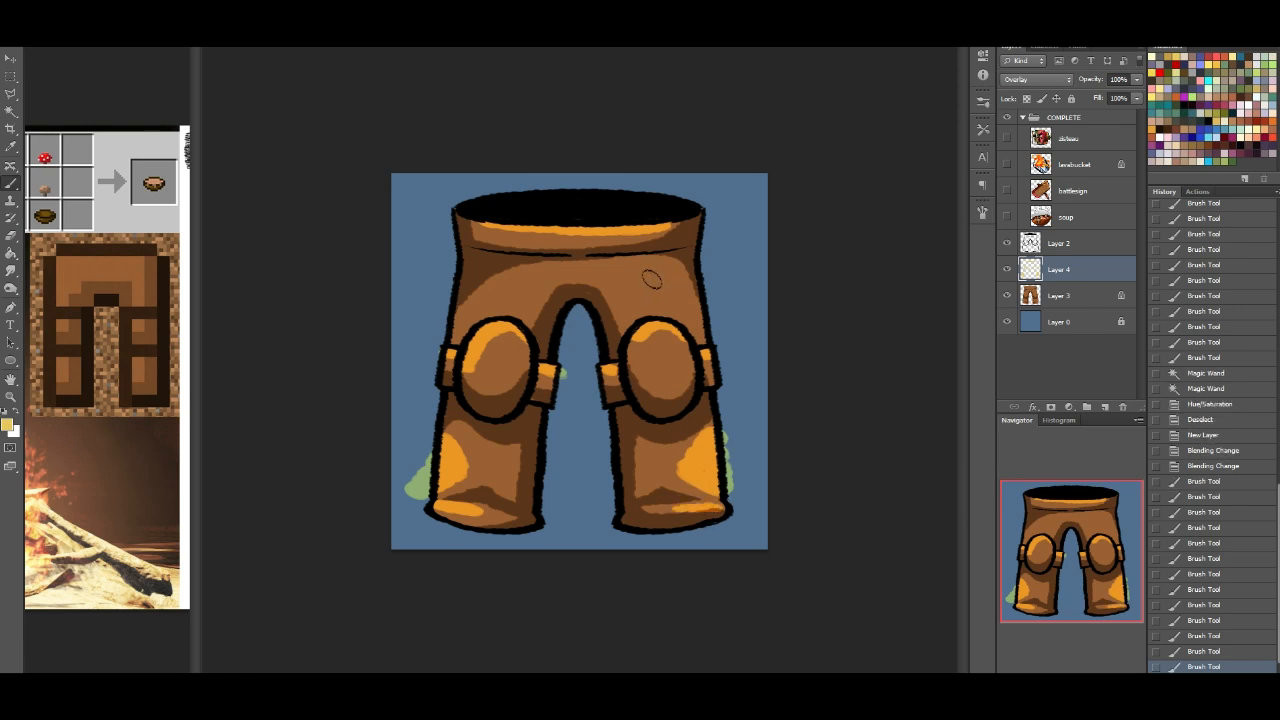
pyautogui.moveTo(656, 265)
pyautogui.mouseDown()
pyautogui.moveTo(678, 272)
pyautogui.moveTo(640, 262)
pyautogui.mouseUp()
pyautogui.moveTo(495, 292); pyautogui.dragTo(490, 300)
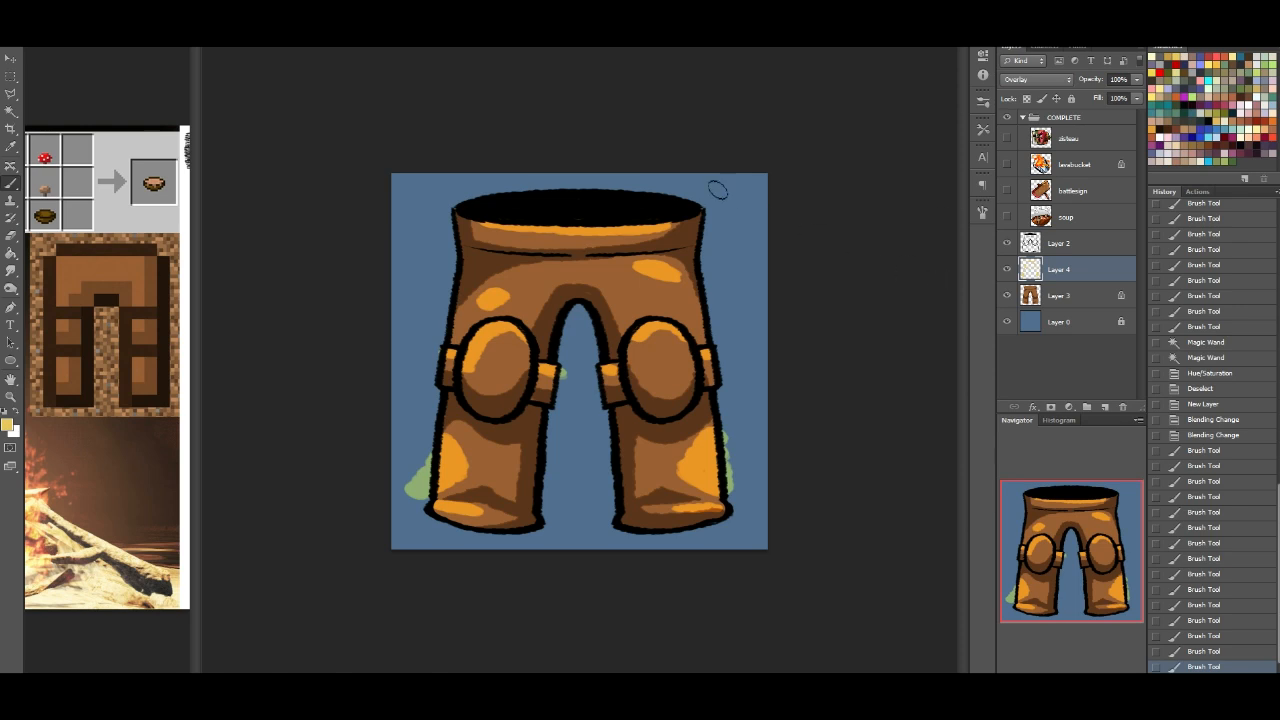
# Step: Paint dark brown fly seam lines between the waistband and crotch on Layer 3, stepping back in history to redo the strokes
pyautogui.click(1040, 296)
pyautogui.keyDown('alt'); pyautogui.click(590, 289); pyautogui.keyUp('alt')
pyautogui.moveTo(568, 277); pyautogui.dragTo(590, 282)
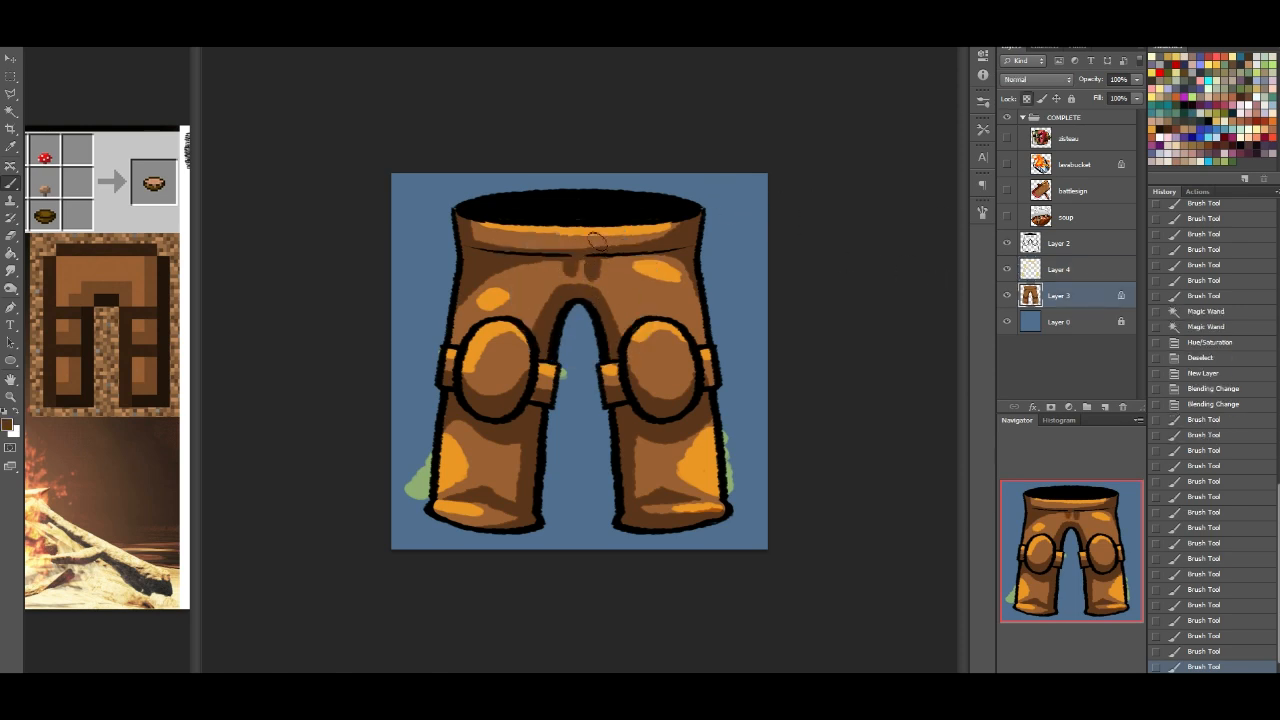
pyautogui.click(1207, 652)
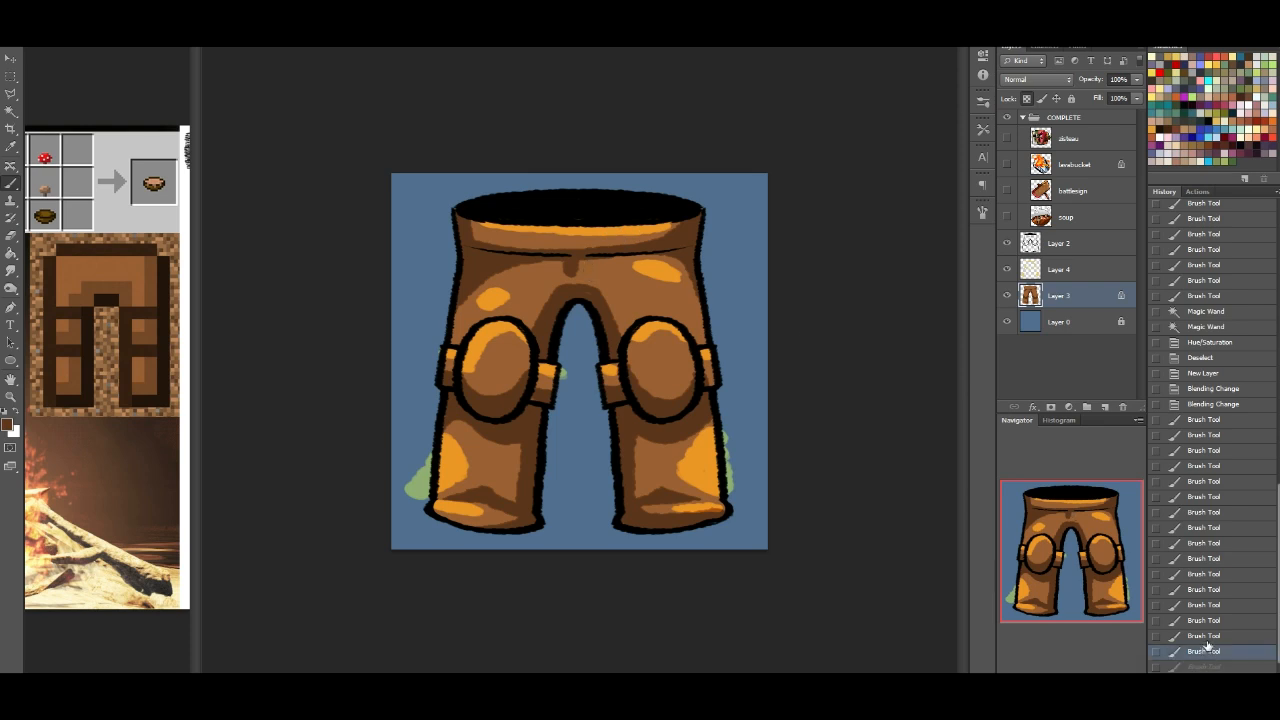
pyautogui.click(1204, 636)
pyautogui.click(1050, 298)
pyautogui.moveTo(566, 264)
pyautogui.mouseDown()
pyautogui.moveTo(583, 276)
pyautogui.moveTo(585, 307)
pyautogui.mouseUp()
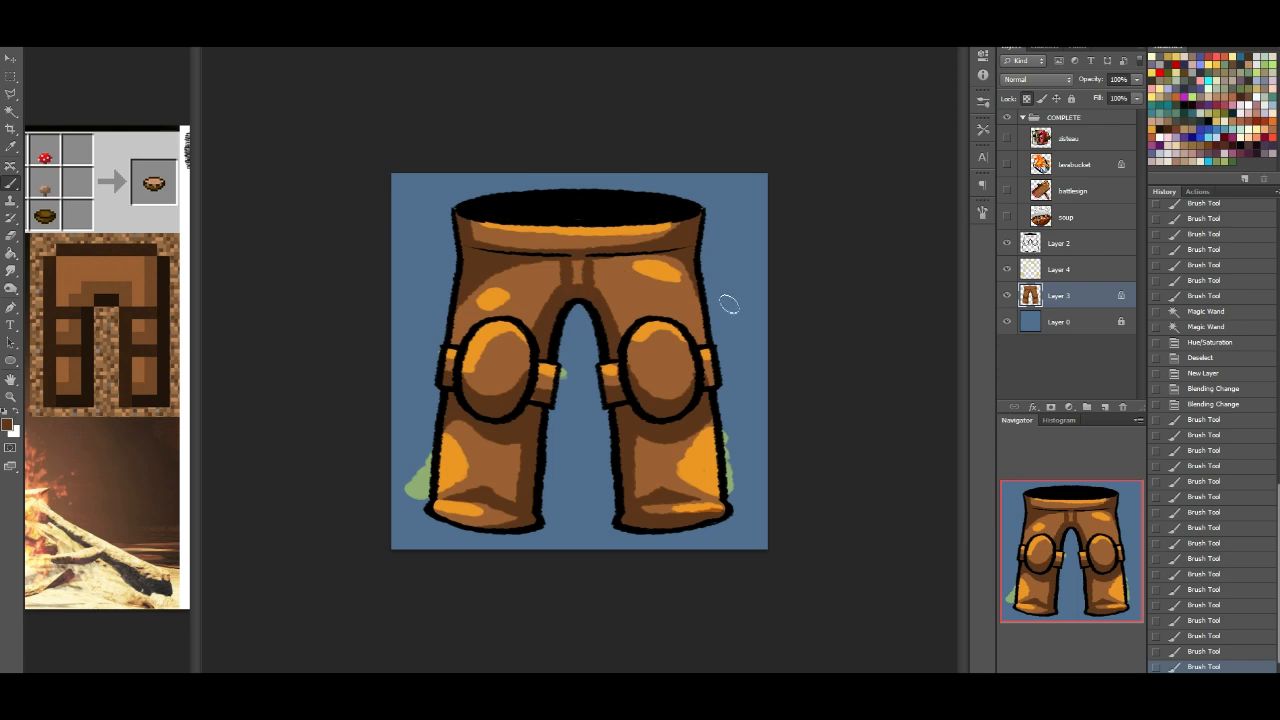
# Step: Clear the layer style of Layer 4 and set its blend mode back to Overlay
pyautogui.click(1079, 268)
pyautogui.rightClick(1079, 268)
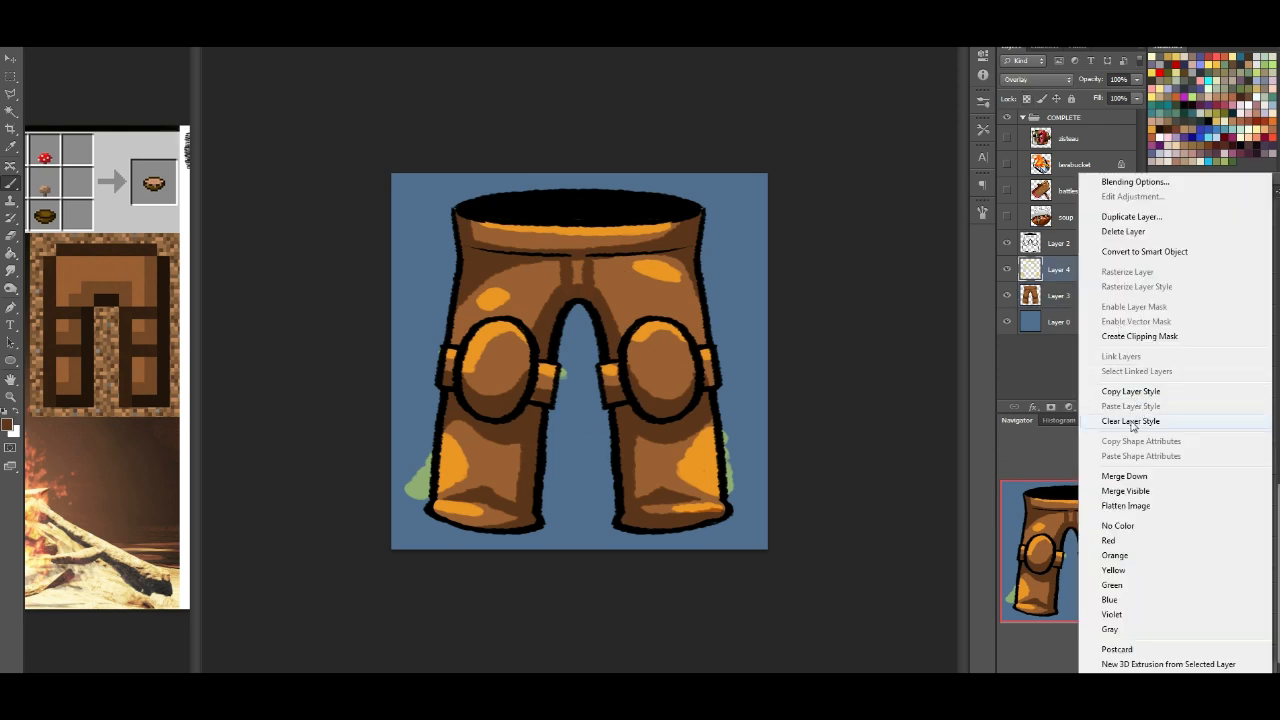
pyautogui.click(1131, 421)
pyautogui.click(1045, 80)
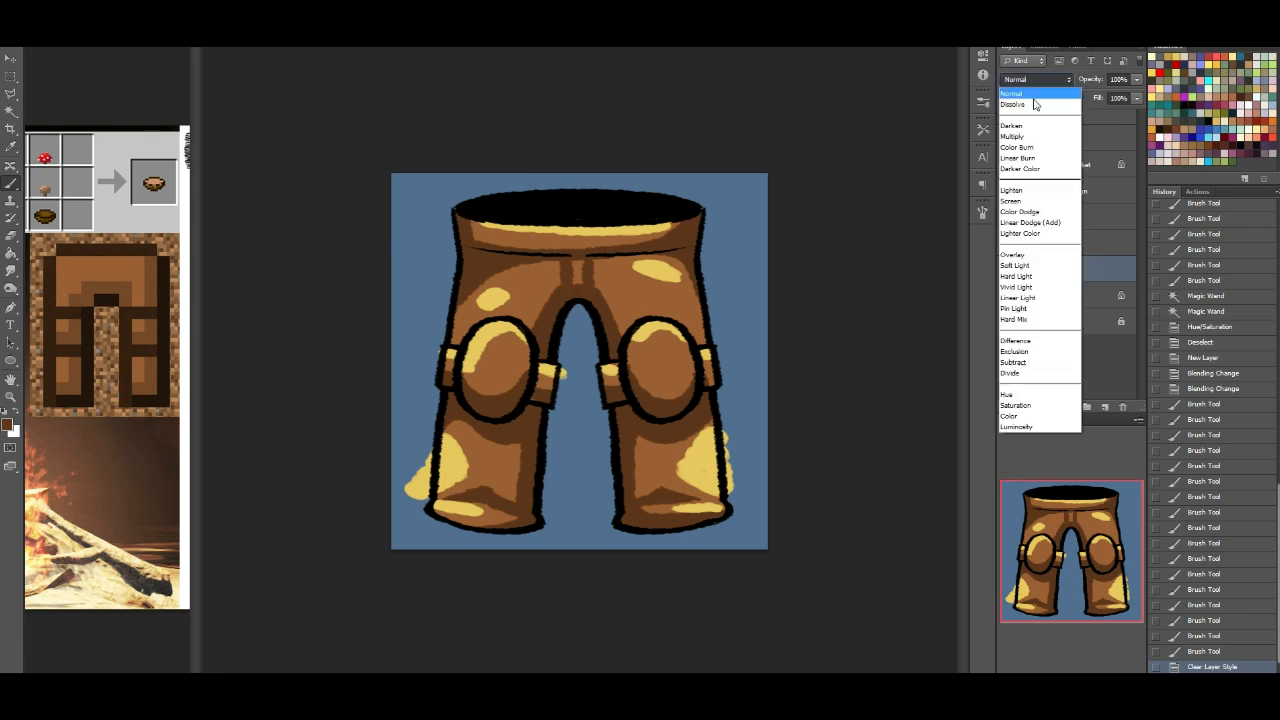
pyautogui.click(1070, 262)
# Step: Clip the highlight layer to the brown Layer 3 and reduce its fill to 70%
pyautogui.rightClick(1071, 268)
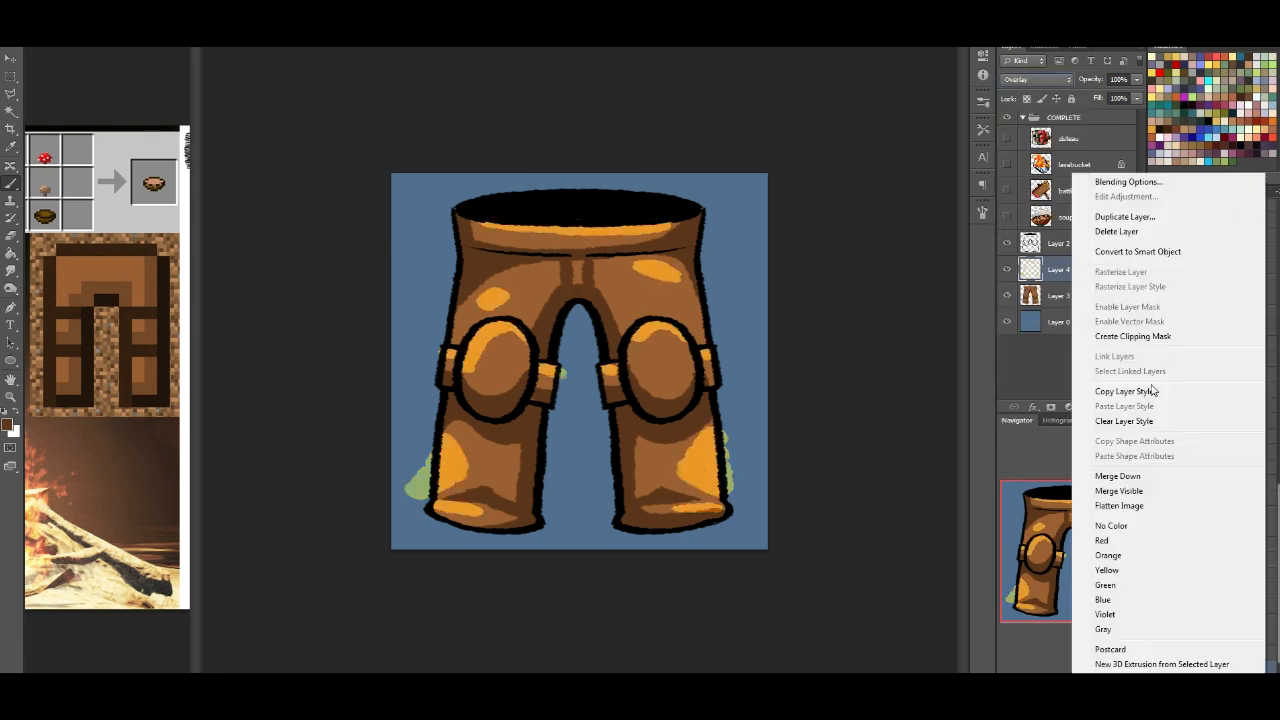
pyautogui.click(1143, 337)
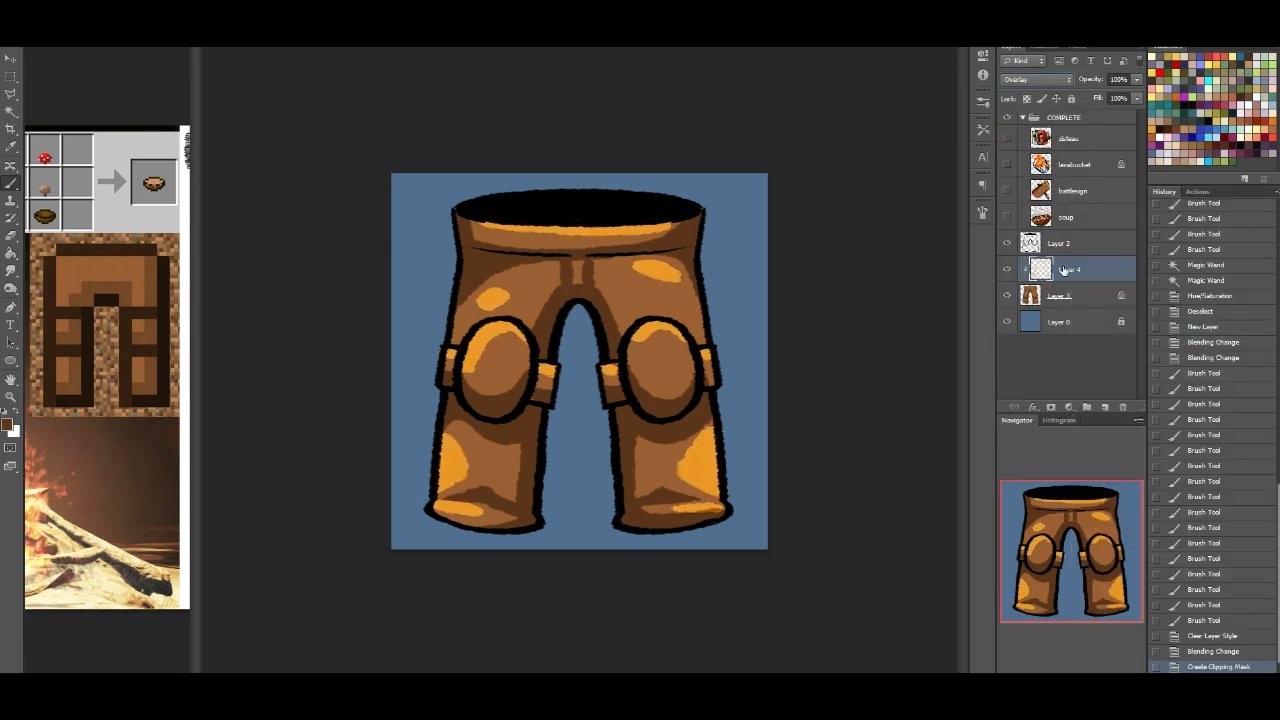
pyautogui.click(1137, 99)
pyautogui.moveTo(1118, 112); pyautogui.dragTo(1109, 113)
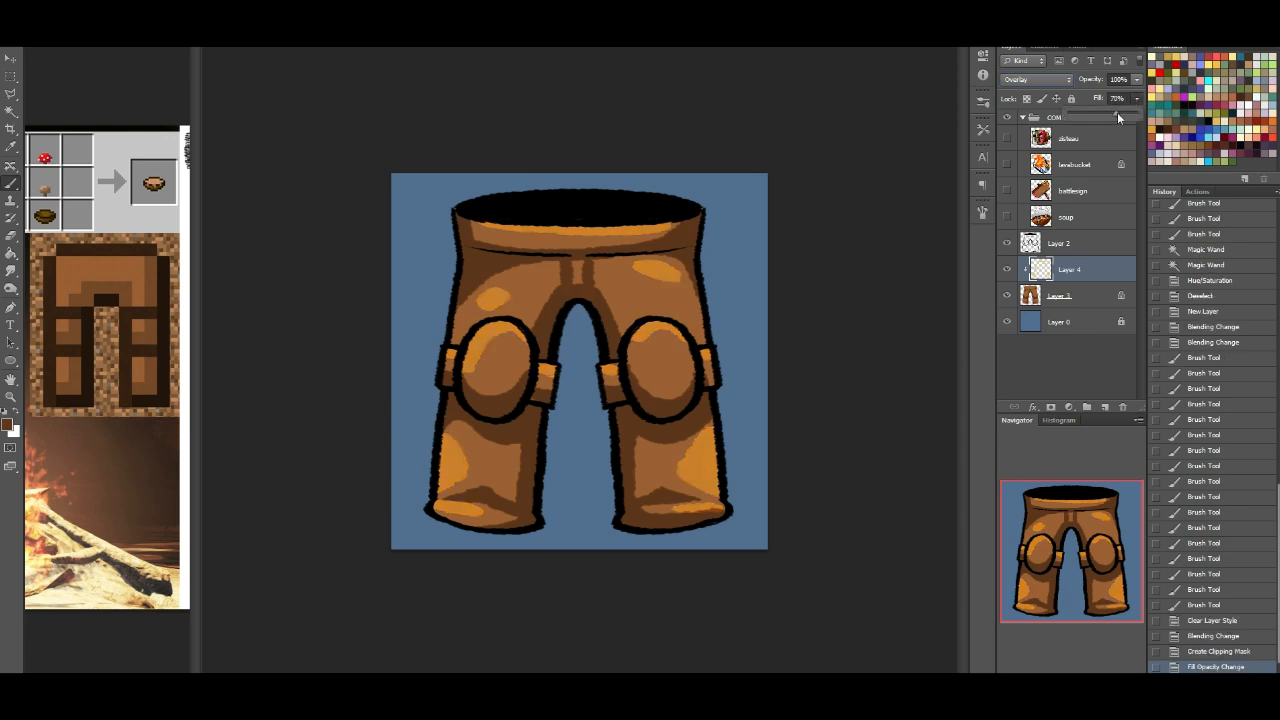
# Step: Merge the highlight layer with the brown Layer 3
pyautogui.click(1075, 278)
pyautogui.keyDown('shift'); pyautogui.click(1086, 298); pyautogui.keyUp('shift')
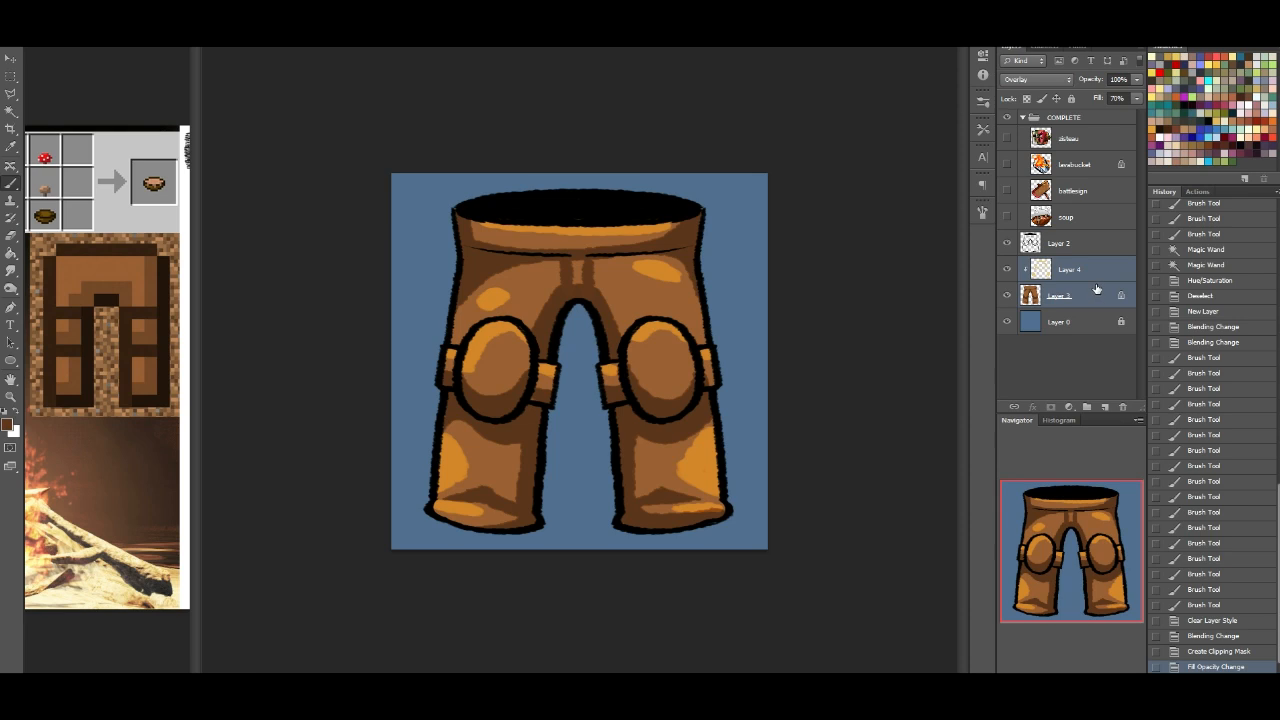
pyautogui.hotkey('ctrl', 'e')
# Step: Add a Gradient Overlay to the merged brown pants layer using the dark blue to red preset gradient
pyautogui.doubleClick(1087, 274)
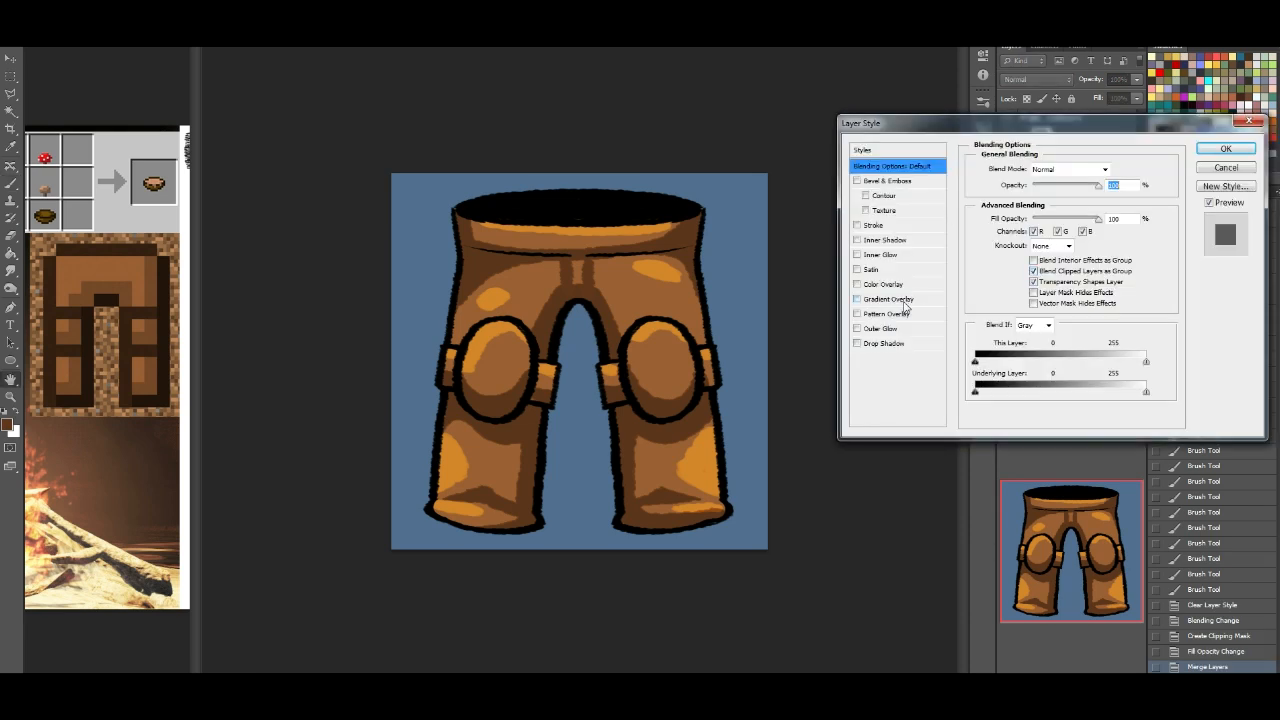
pyautogui.click(888, 299)
pyautogui.click(1050, 203)
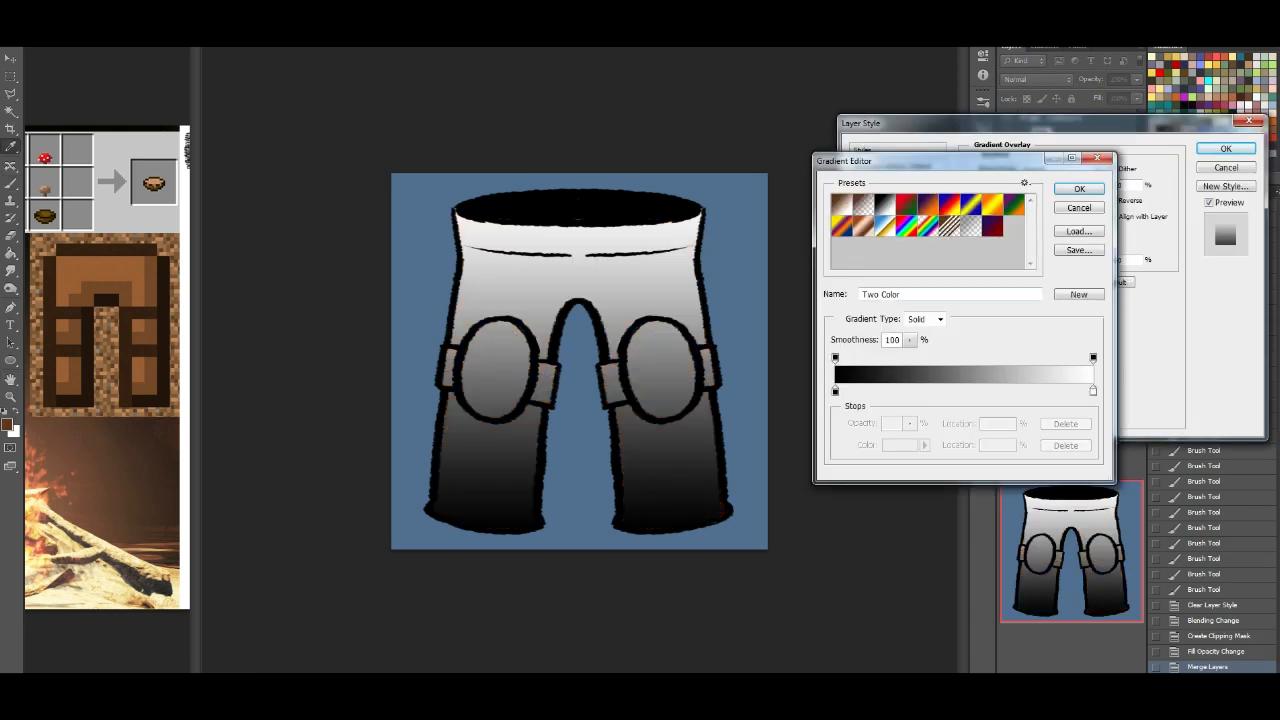
pyautogui.click(841, 204)
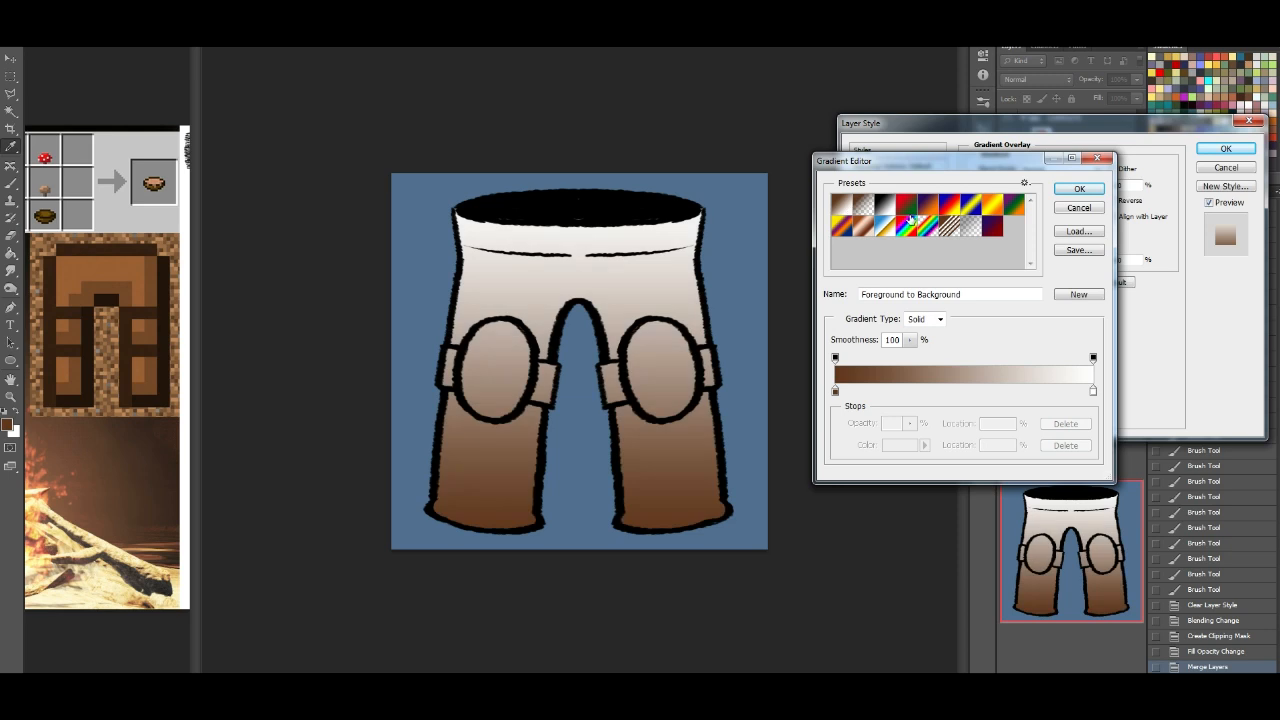
pyautogui.click(993, 230)
pyautogui.click(1057, 189)
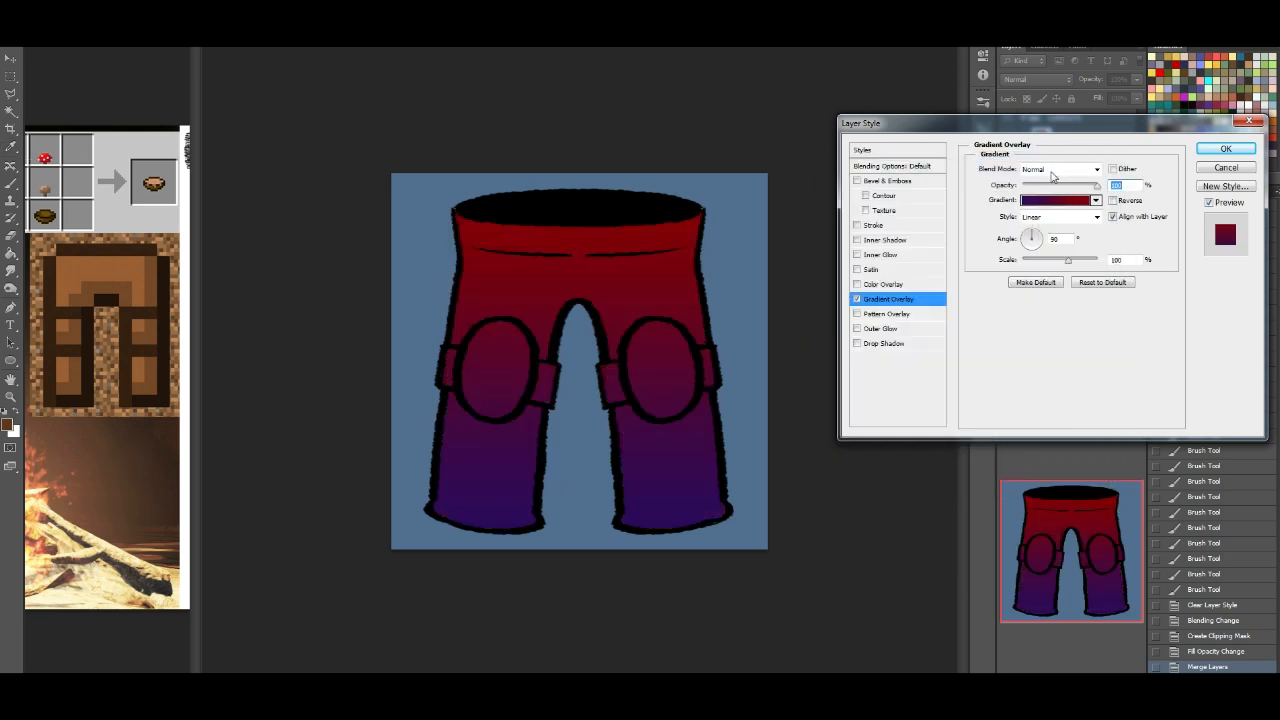
# Step: Set the gradient overlay's blend mode to Soft Light and lower its opacity to about 43%
pyautogui.click(1052, 170)
pyautogui.click(1049, 516)
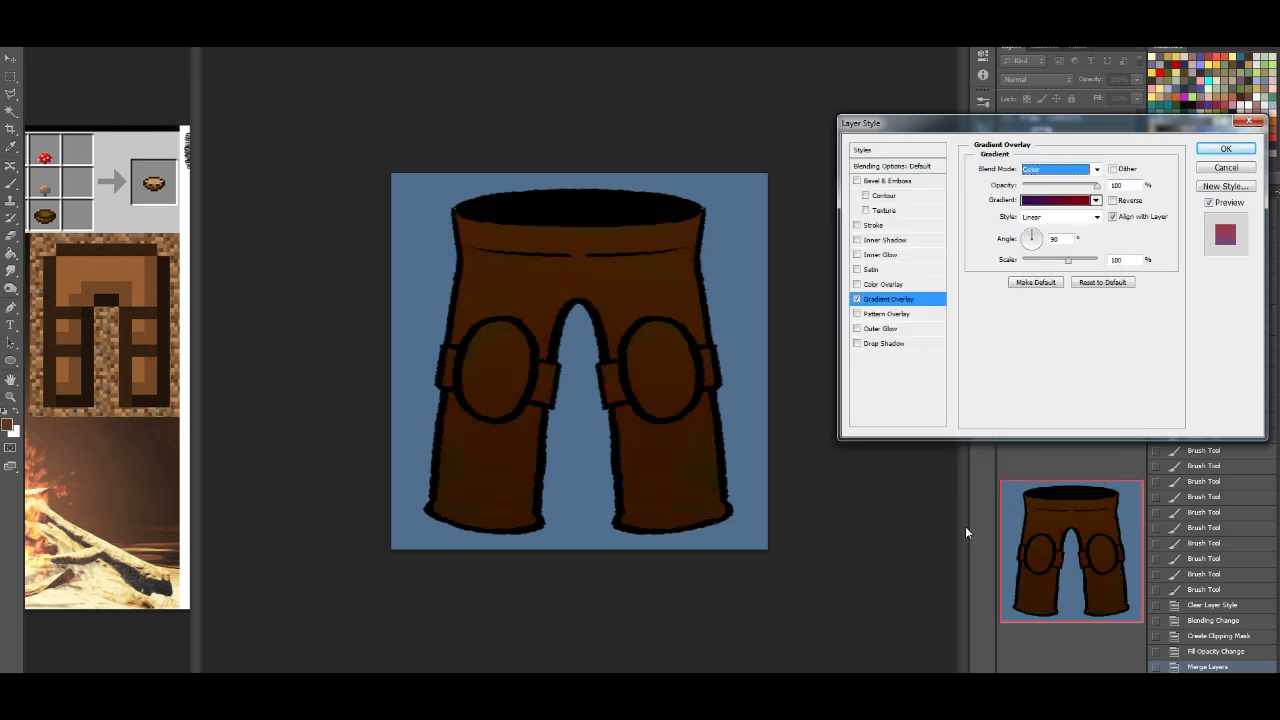
pyautogui.press('Up')
pyautogui.press('Up')
pyautogui.press('Up')
pyautogui.press('Up')
pyautogui.press('Up')
pyautogui.press('Up')
pyautogui.press('Up')
pyautogui.press('Up')
pyautogui.press('Up')
pyautogui.press('Up')
pyautogui.press('Up')
pyautogui.press('Up')
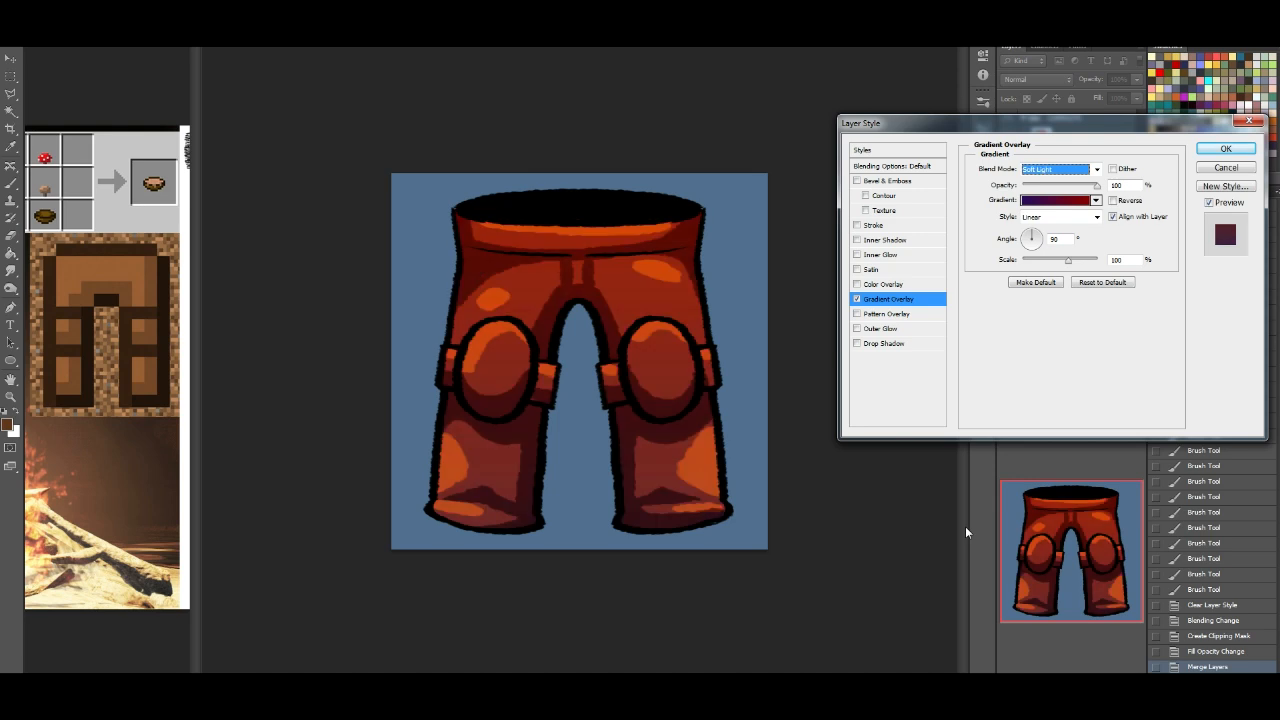
pyautogui.moveTo(1098, 187); pyautogui.dragTo(1054, 197)
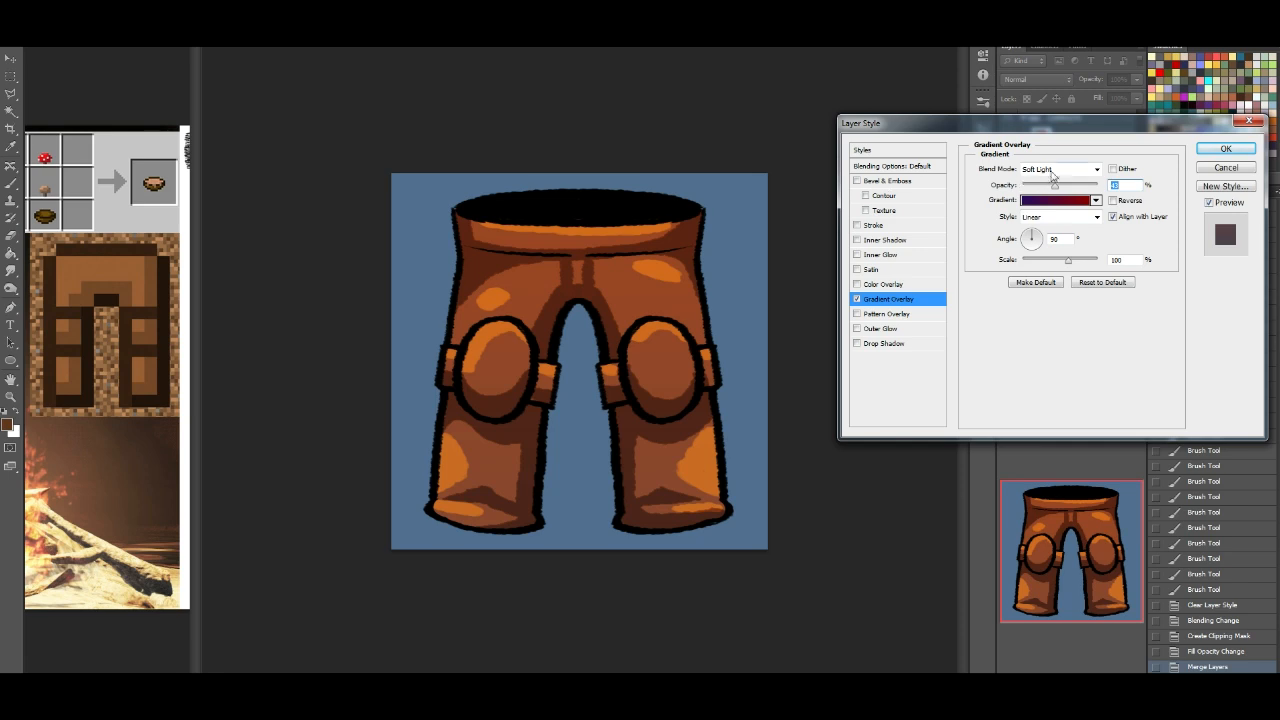
# Step: Recolor the gradient's red end stop to bright yellow (ffea00)
pyautogui.click(1055, 200)
pyautogui.click(1093, 390)
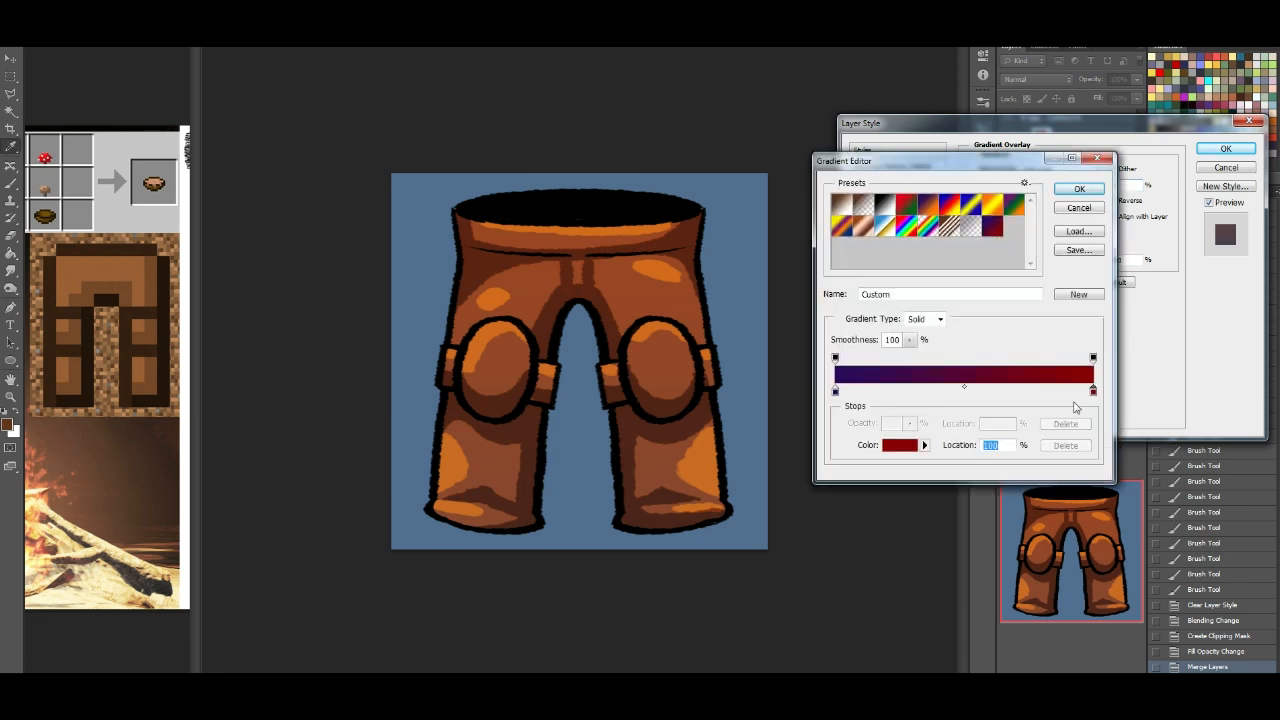
pyautogui.click(903, 445)
pyautogui.moveTo(861, 342); pyautogui.dragTo(843, 280)
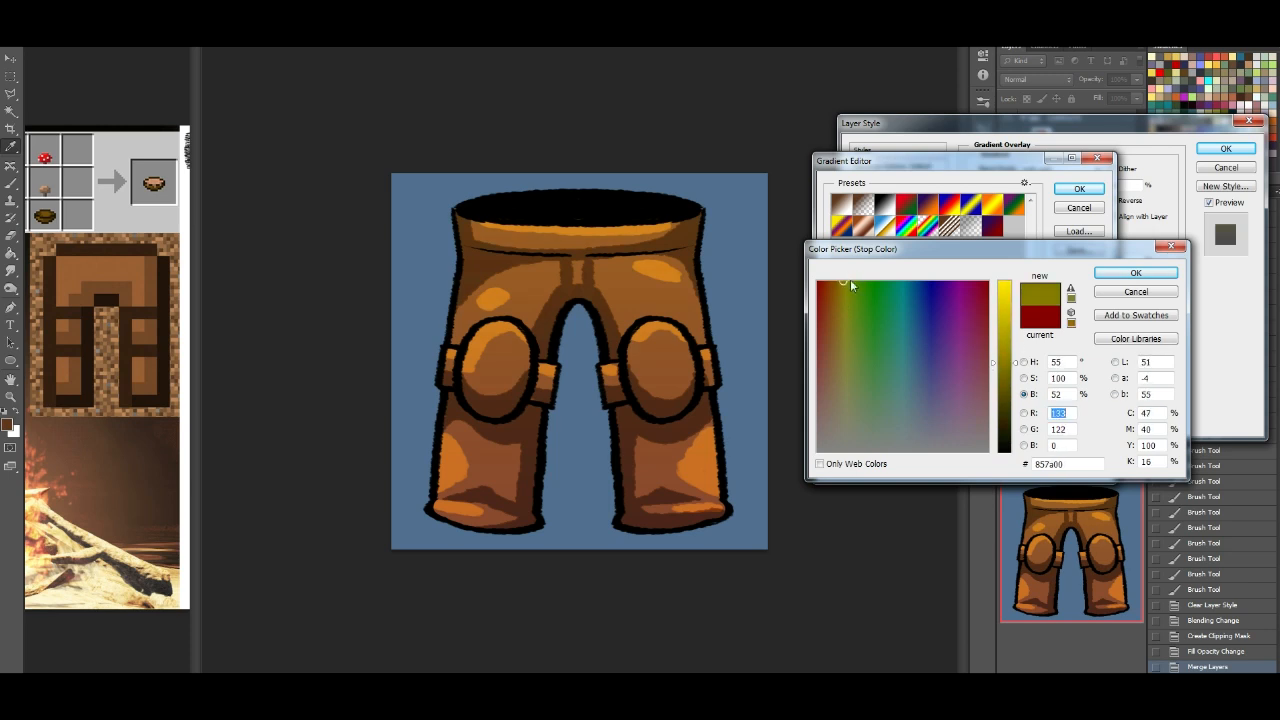
pyautogui.moveTo(1006, 292); pyautogui.dragTo(1006, 284)
pyautogui.click(1136, 273)
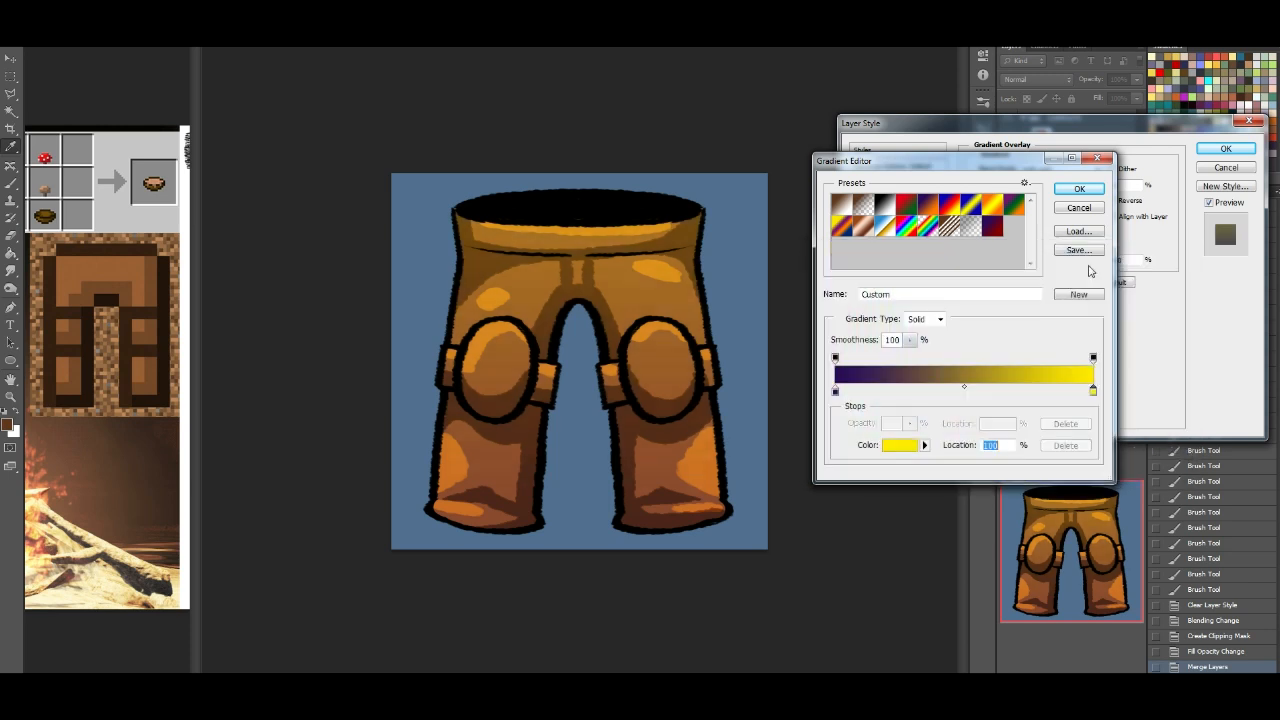
pyautogui.click(1079, 188)
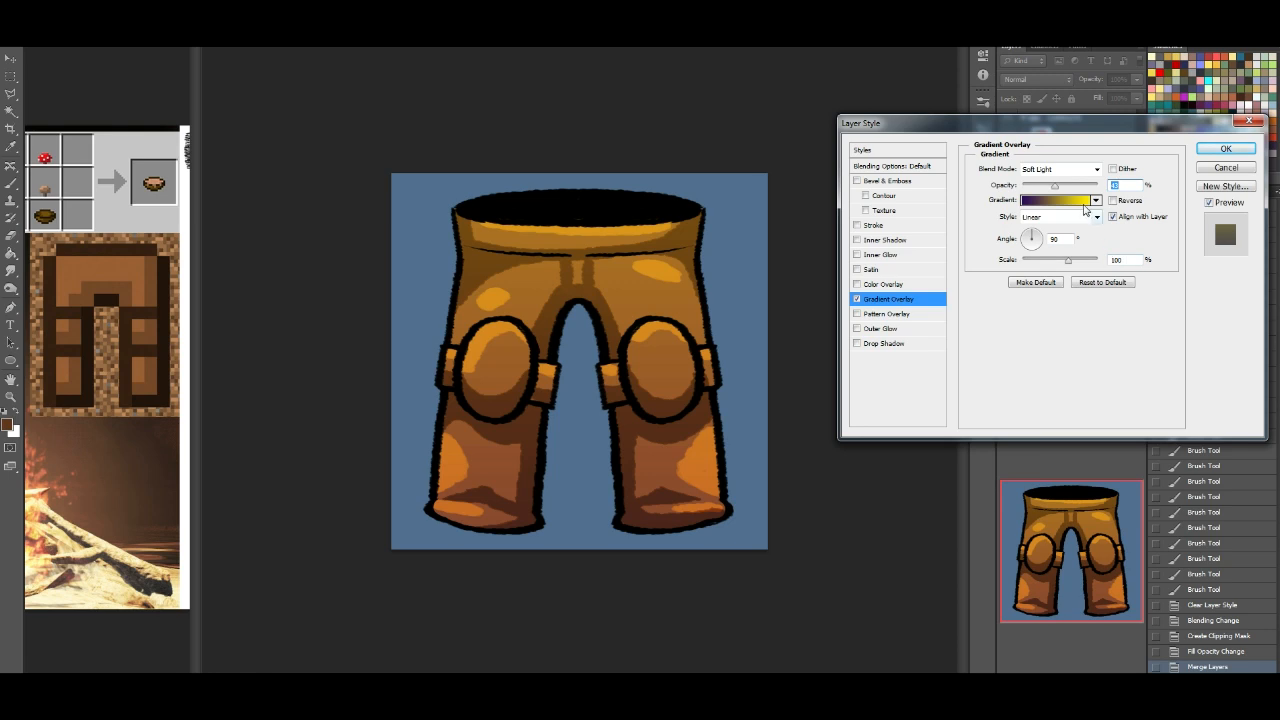
# Step: Recolor the gradient's dark blue start stop to dark reddish brown (451d1d)
pyautogui.click(1066, 201)
pyautogui.click(835, 392)
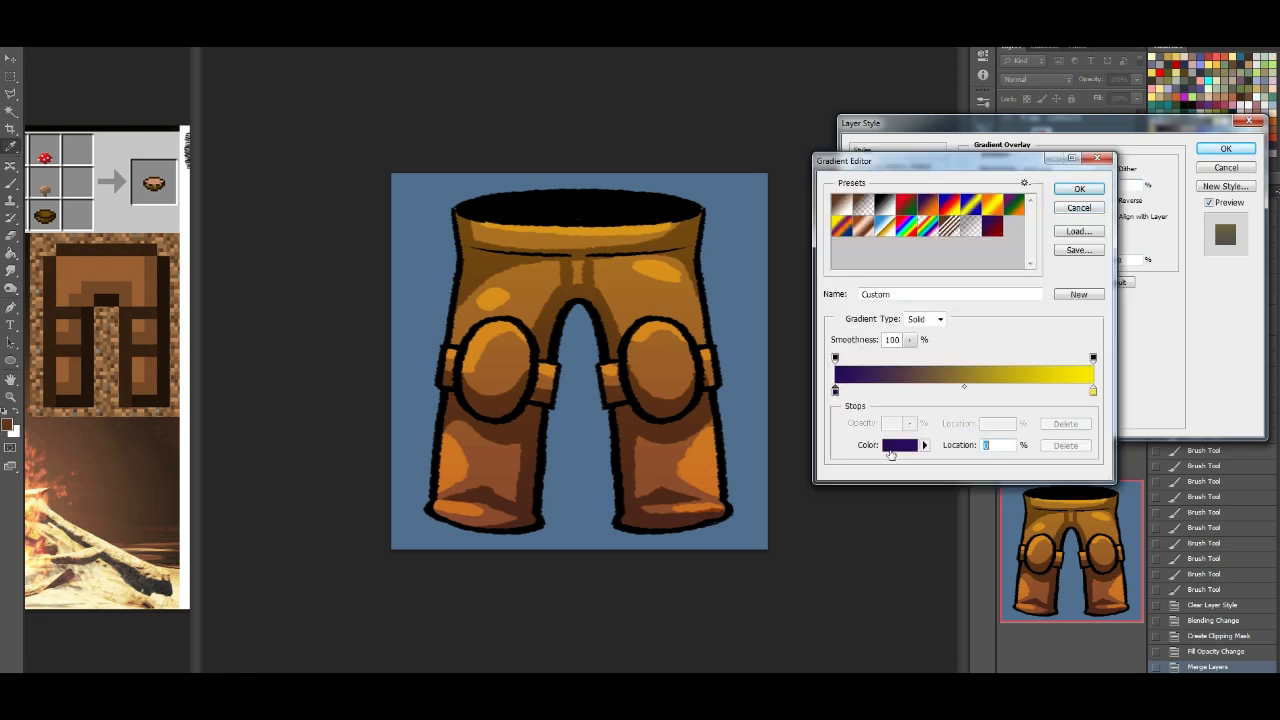
pyautogui.click(888, 447)
pyautogui.moveTo(866, 378); pyautogui.dragTo(825, 370)
pyautogui.moveTo(1008, 380); pyautogui.dragTo(1008, 402)
pyautogui.moveTo(829, 358); pyautogui.dragTo(811, 353)
pyautogui.moveTo(1004, 399); pyautogui.dragTo(1002, 404)
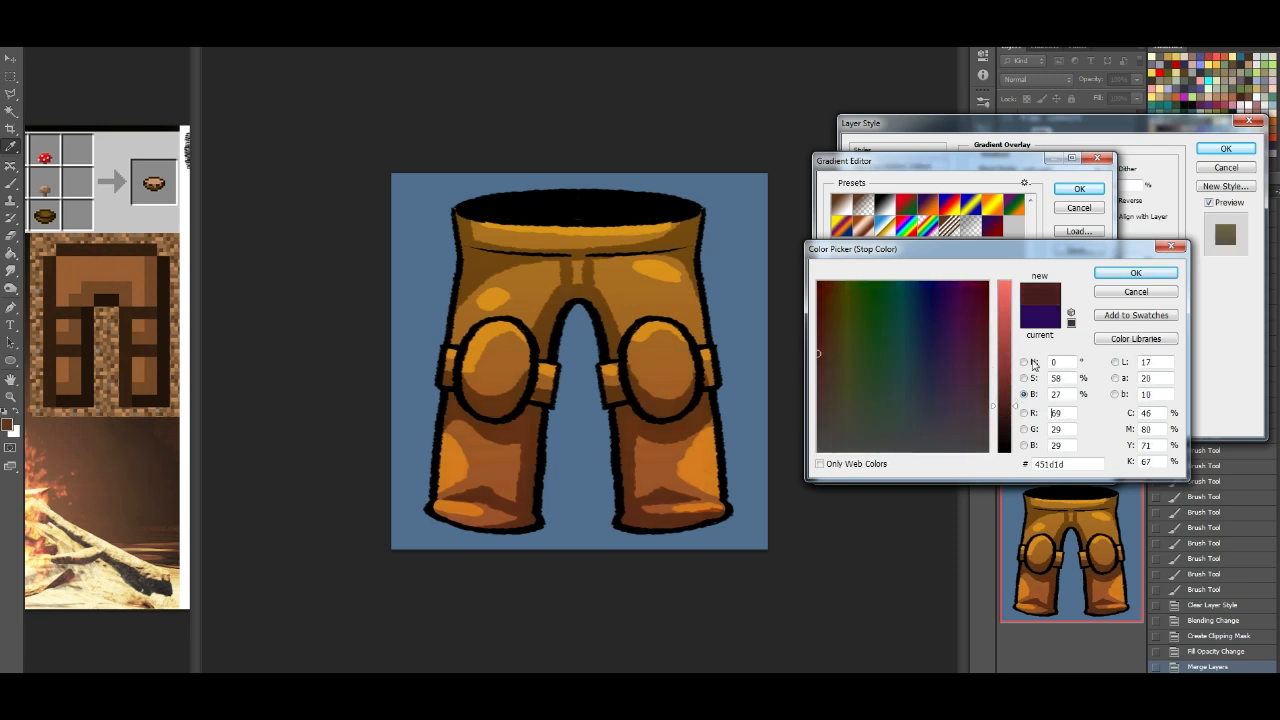
pyautogui.click(1150, 273)
# Step: Recolor the gradient's yellow end stop to orange and apply the overlay with its opacity raised to about 70%
pyautogui.click(1094, 389)
pyautogui.click(900, 444)
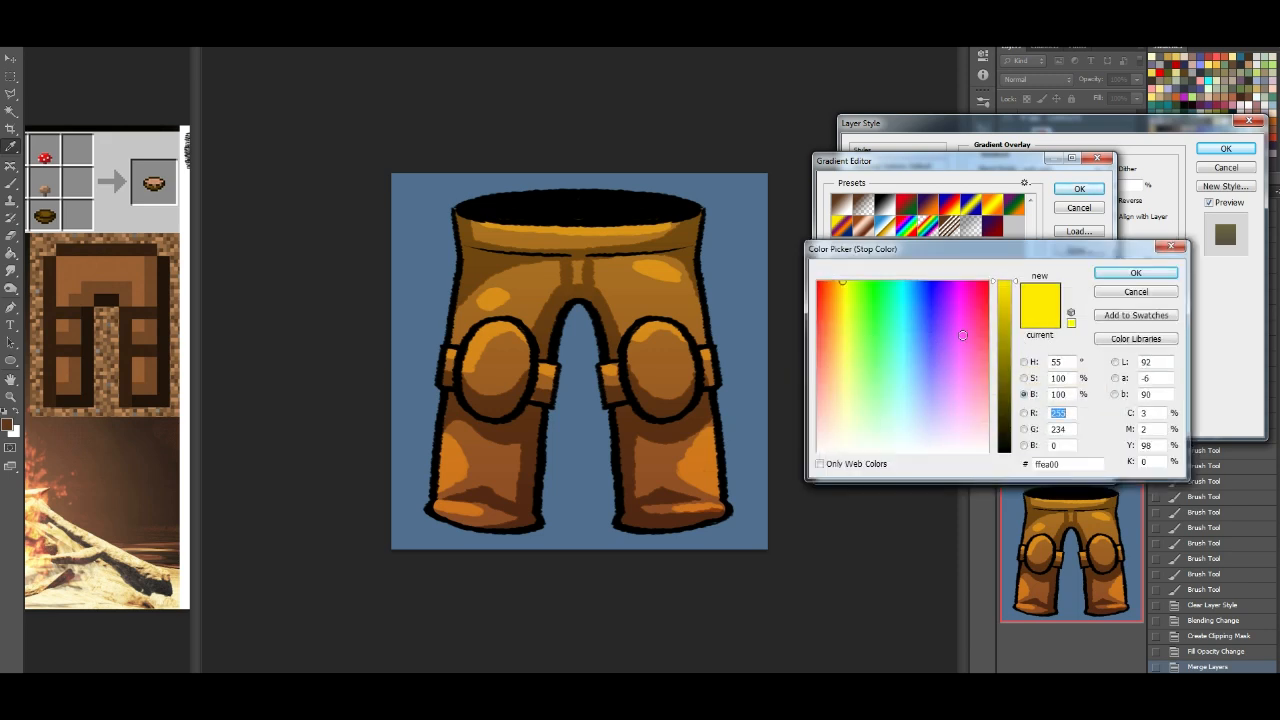
pyautogui.moveTo(844, 284); pyautogui.dragTo(836, 287)
pyautogui.click(1135, 274)
pyautogui.click(1078, 188)
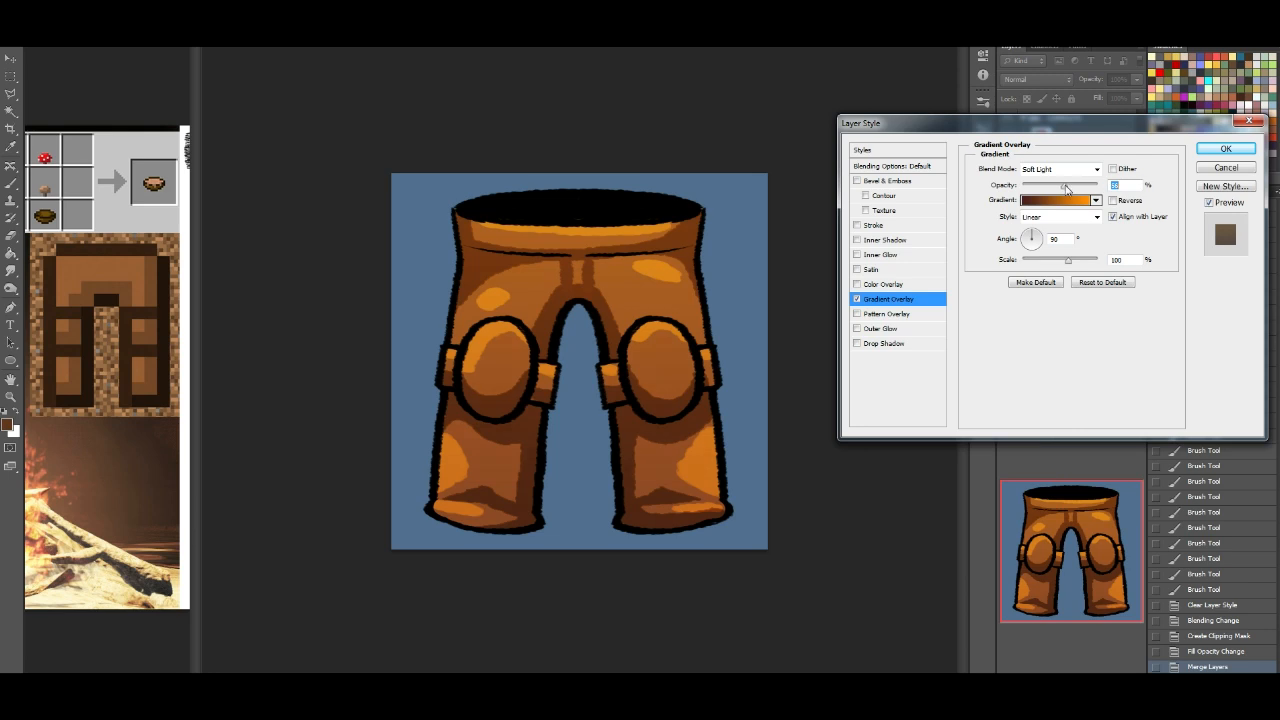
pyautogui.moveTo(1075, 187)
pyautogui.mouseDown()
pyautogui.moveTo(1098, 187)
pyautogui.moveTo(1076, 187)
pyautogui.mouseUp()
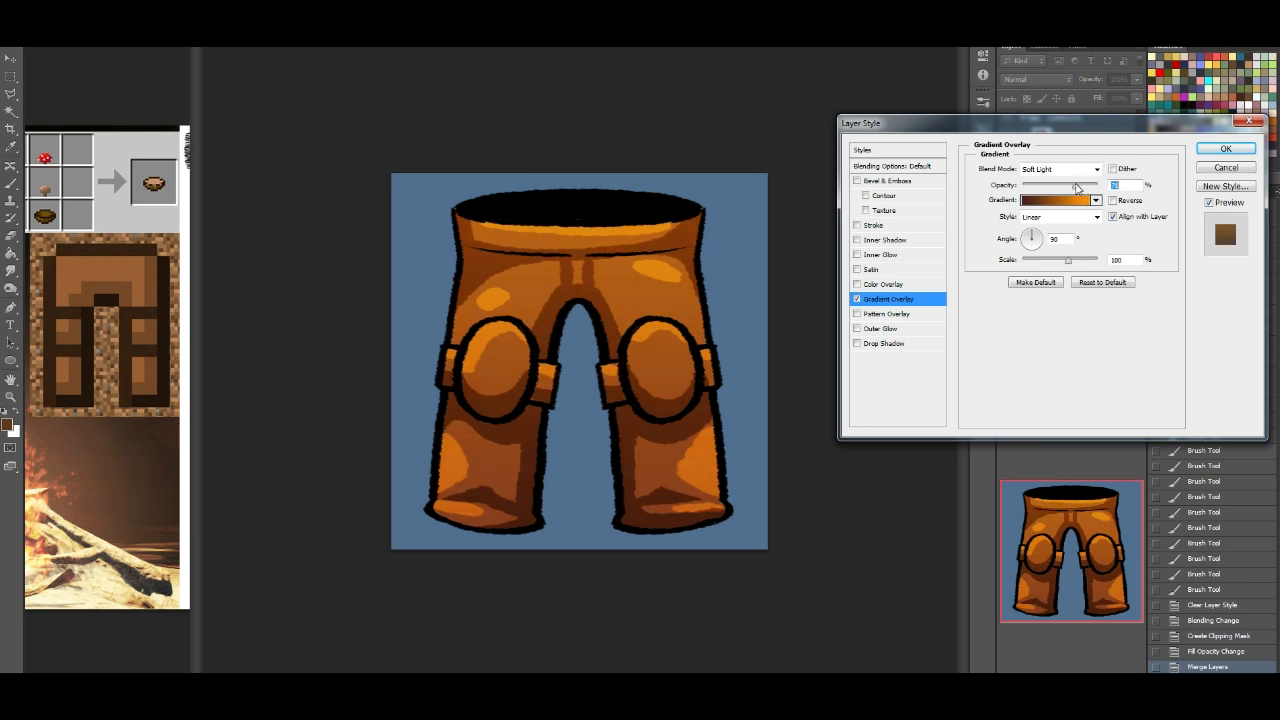
pyautogui.click(1226, 151)
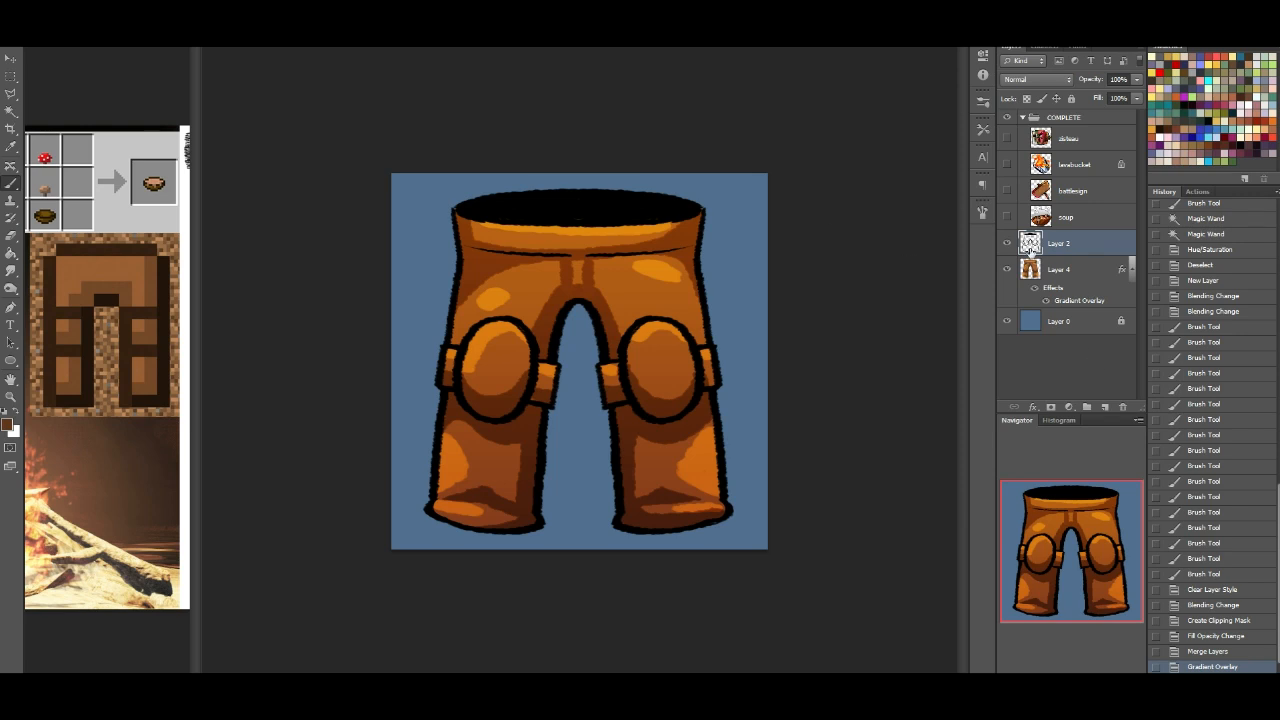
# Step: Lock Layer 2's transparency, paint the inside of the waist opening dark brown, and merge it with Layer 4
pyautogui.click(1027, 99)
pyautogui.moveTo(498, 213); pyautogui.dragTo(622, 211)
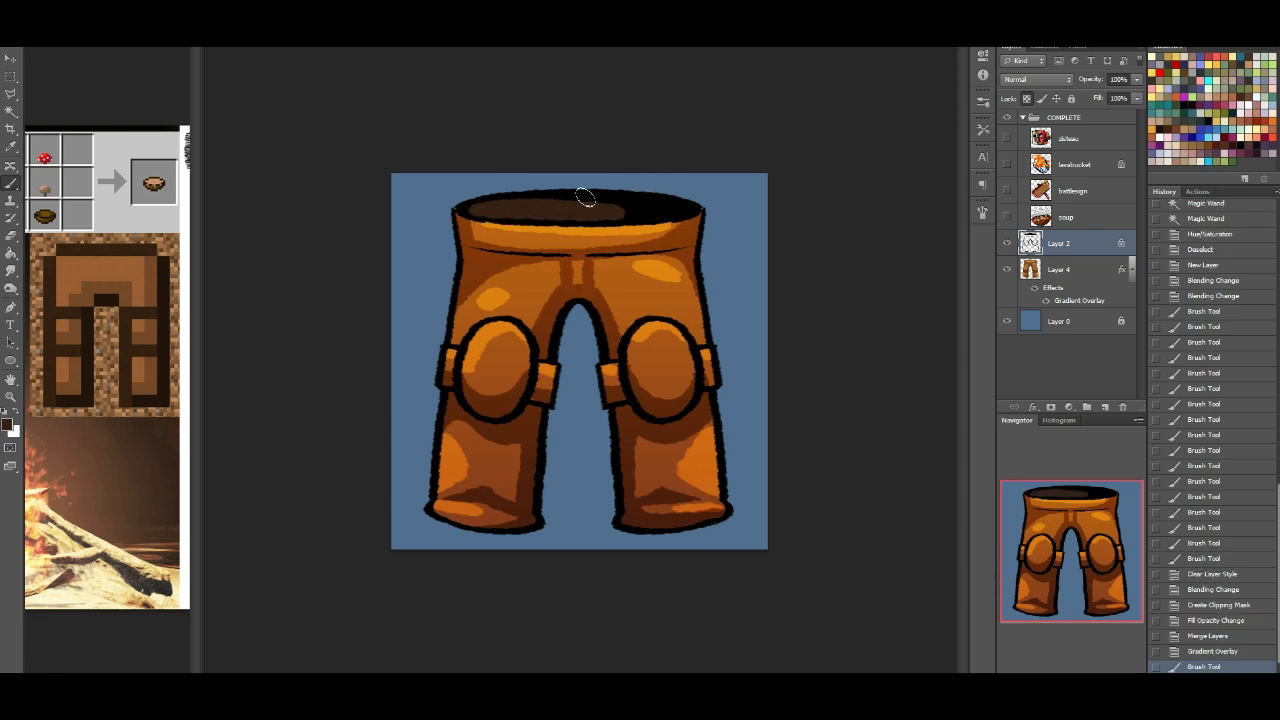
pyautogui.hotkey('ctrl', 'z')
pyautogui.moveTo(497, 209)
pyautogui.mouseDown()
pyautogui.moveTo(645, 211)
pyautogui.moveTo(521, 216)
pyautogui.moveTo(475, 191)
pyautogui.moveTo(558, 226)
pyautogui.moveTo(701, 211)
pyautogui.mouseUp()
pyautogui.keyDown('alt'); pyautogui.click(688, 203); pyautogui.keyUp('alt')
pyautogui.moveTo(599, 226); pyautogui.dragTo(520, 222)
pyautogui.click(10, 252)
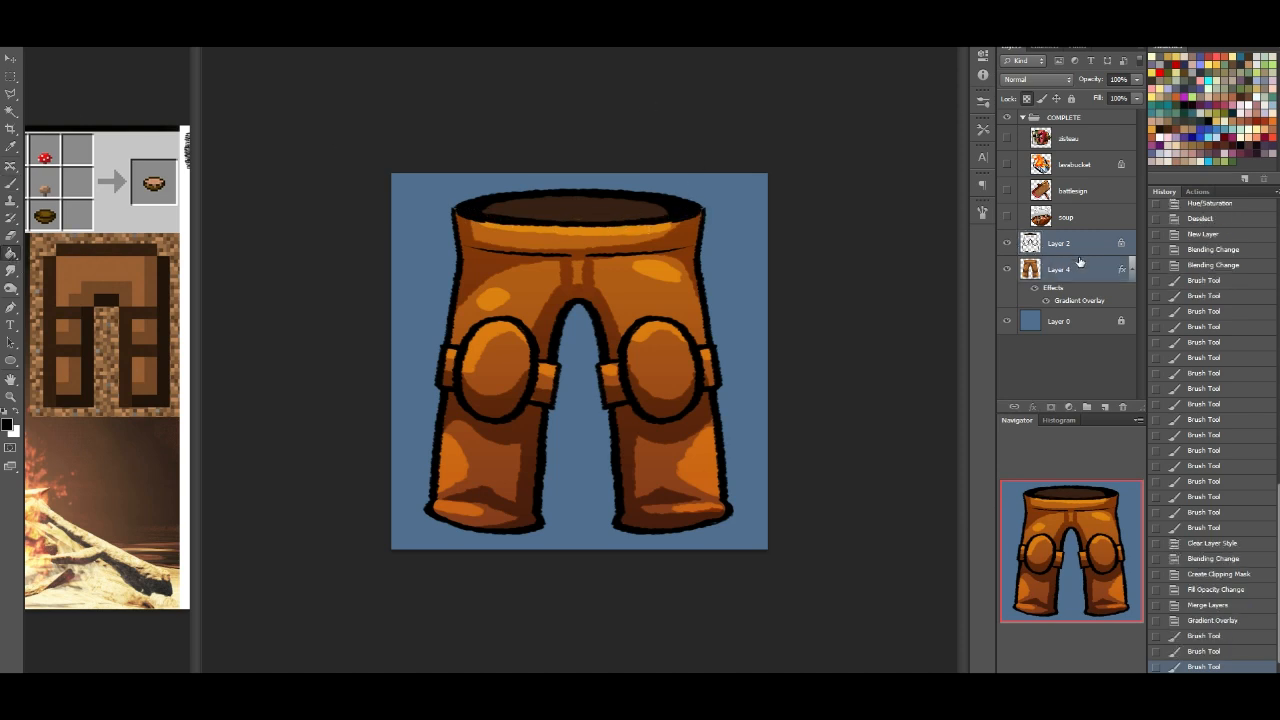
pyautogui.hotkey('ctrl', 'e')
# Step: Fill a new layer above the pants with dark brown sampled from the reference and clip it to Layer 2
pyautogui.click(1105, 407)
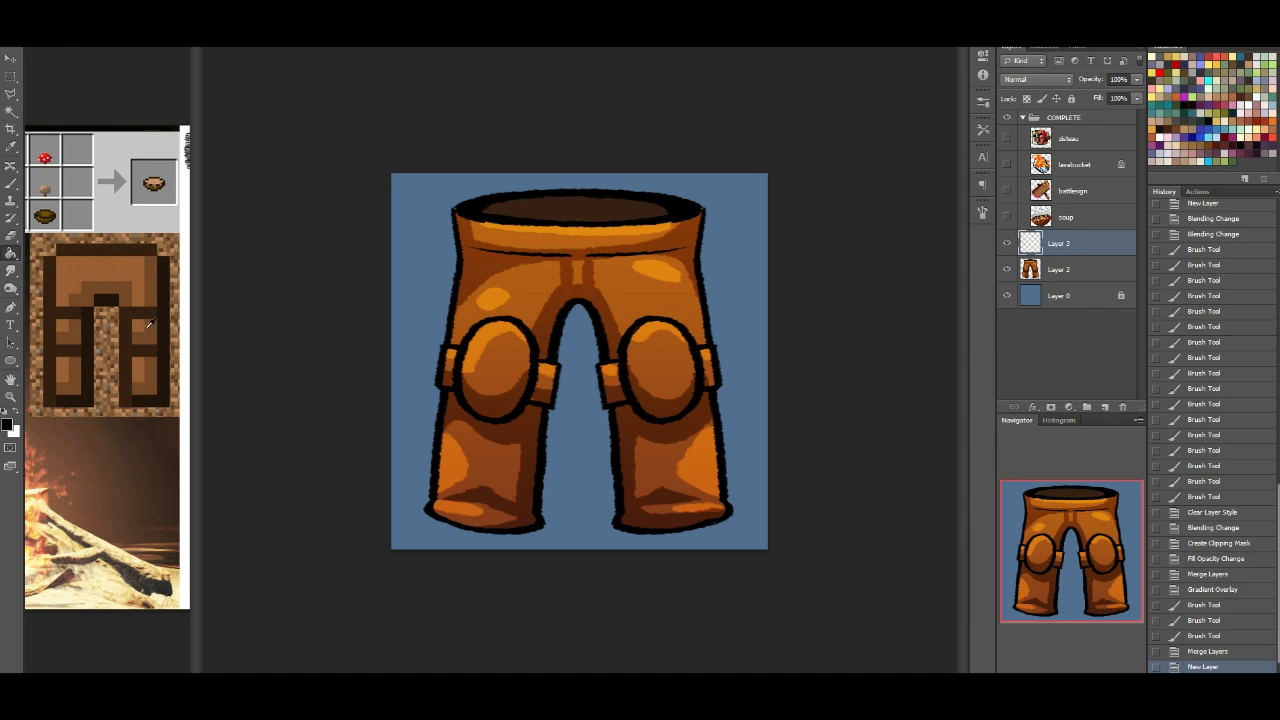
pyautogui.keyDown('alt'); pyautogui.click(128, 311); pyautogui.keyUp('alt')
pyautogui.click(530, 264)
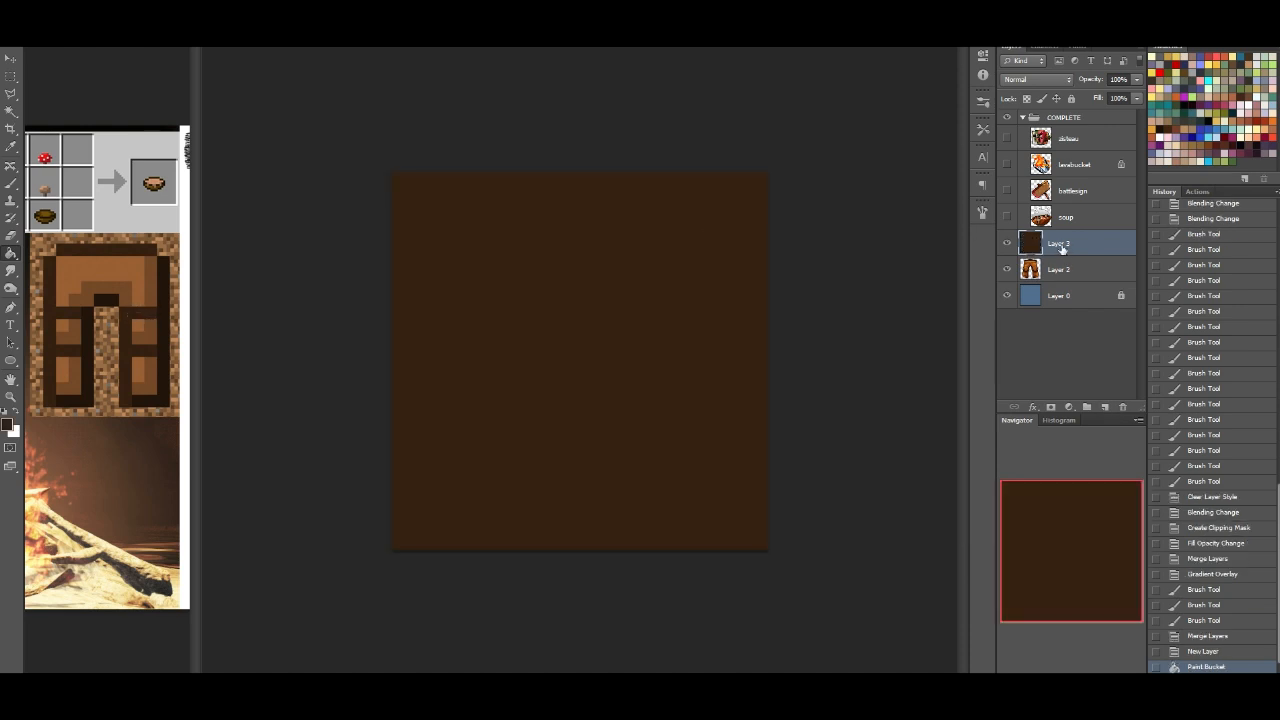
pyautogui.rightClick(1062, 248)
pyautogui.click(1034, 338)
# Step: Cycle the clipped brown Layer 3 through the blend modes up to Hard Mix and set it to Screen
pyautogui.click(1028, 80)
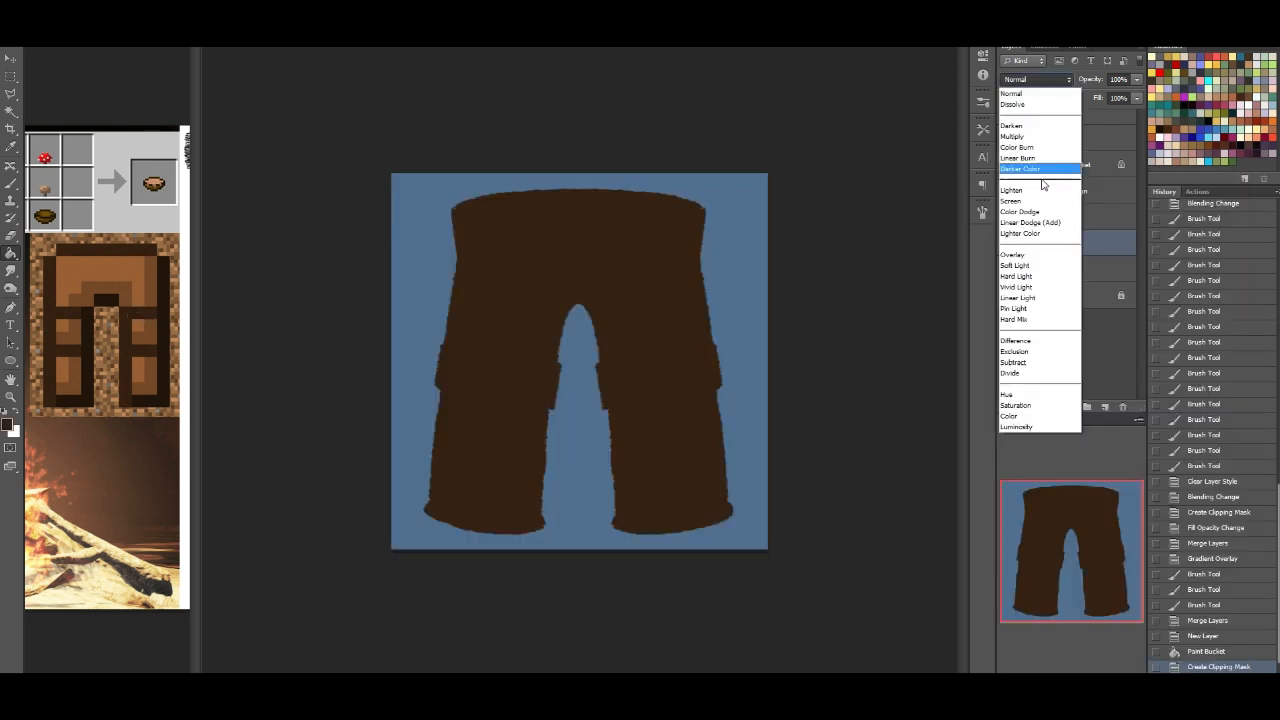
pyautogui.click(1040, 190)
pyautogui.hotkey('shift', '+')
pyautogui.hotkey('shift', '+')
pyautogui.hotkey('shift', '+')
pyautogui.hotkey('shift', '+')
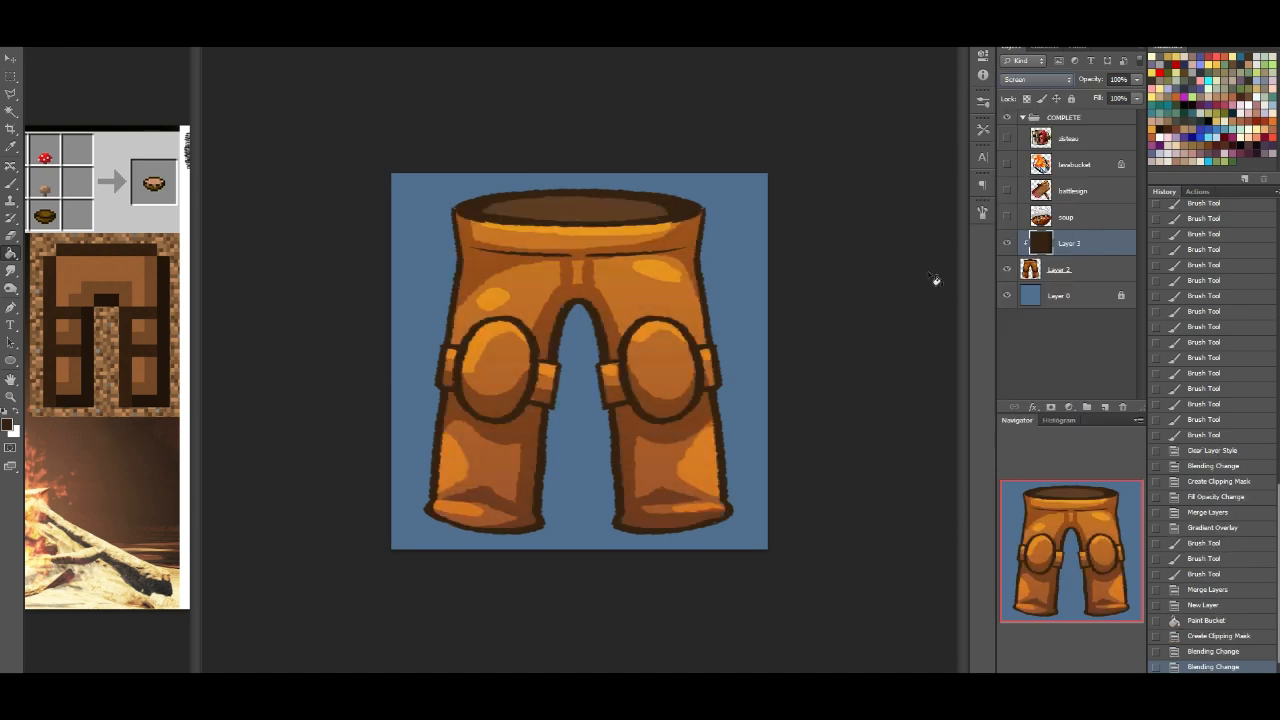
pyautogui.hotkey('shift', '+')
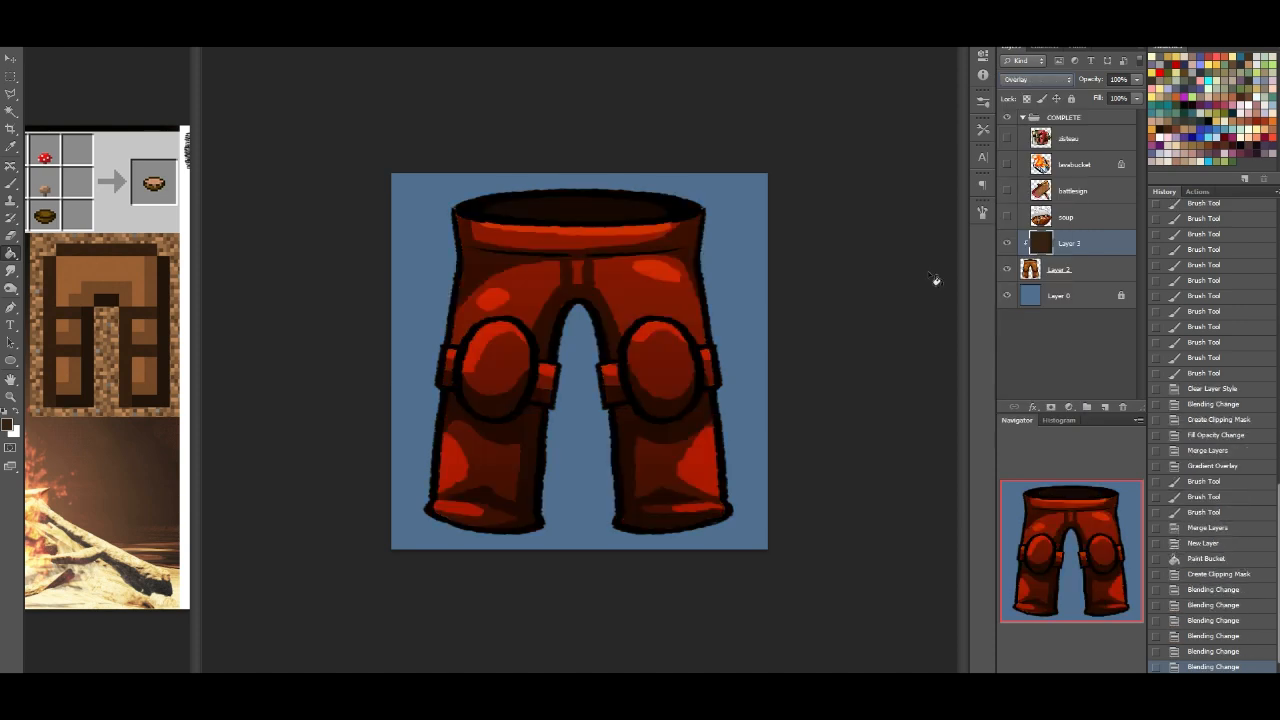
pyautogui.hotkey('shift', '+')
pyautogui.hotkey('shift', '+')
pyautogui.hotkey('shift', '+')
pyautogui.hotkey('shift', '+')
pyautogui.hotkey('shift', '+')
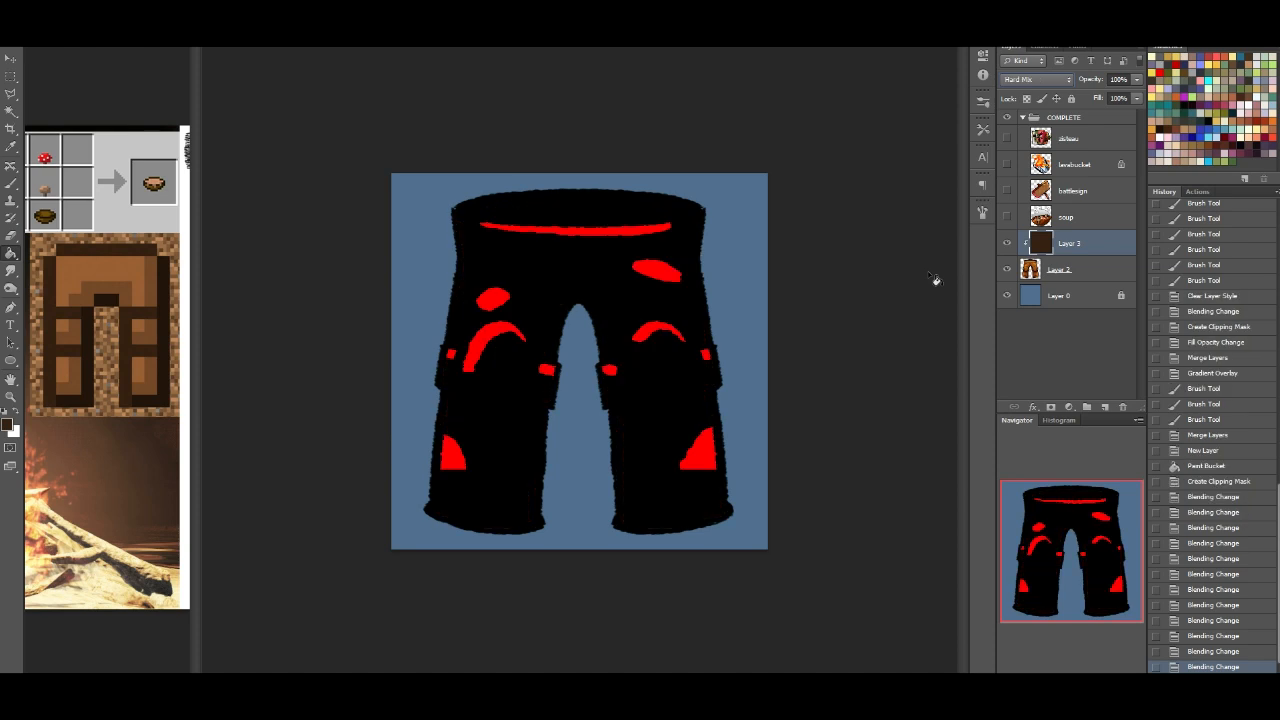
pyautogui.click(1028, 80)
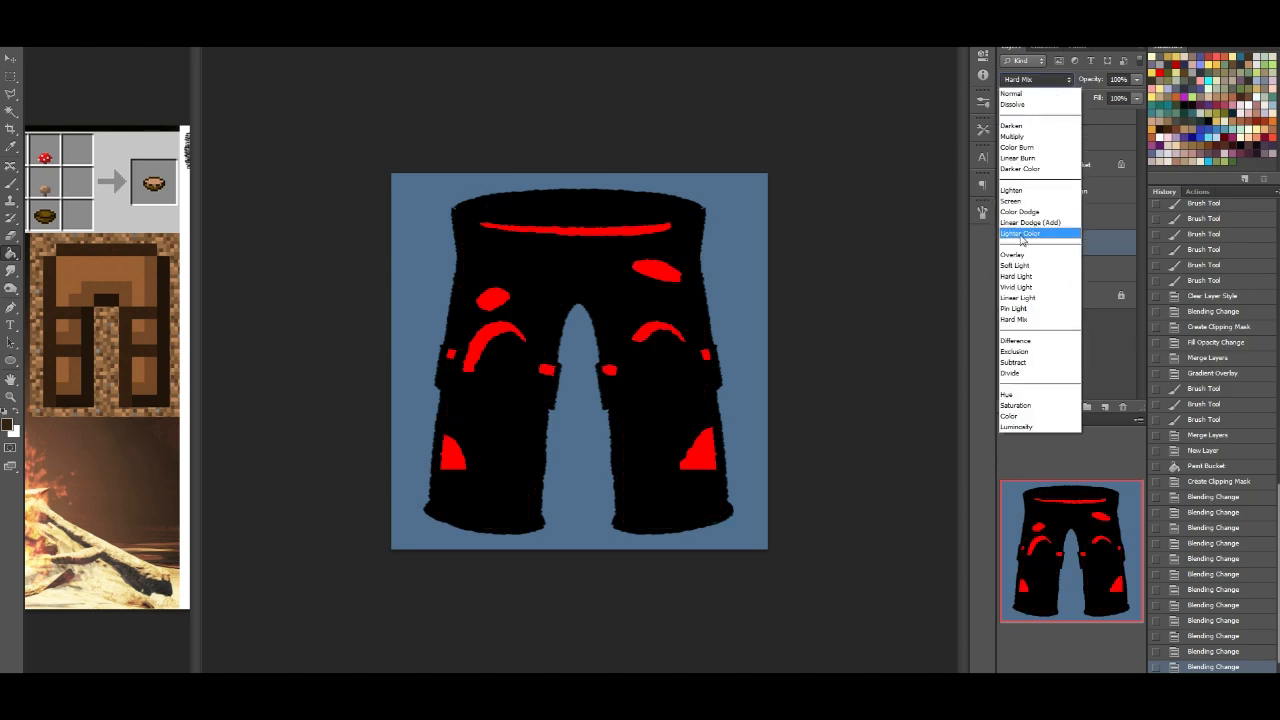
pyautogui.click(1026, 202)
pyautogui.click(1072, 269)
pyautogui.hotkey('ctrl', 'u')
pyautogui.moveTo(911, 241); pyautogui.dragTo(886, 272)
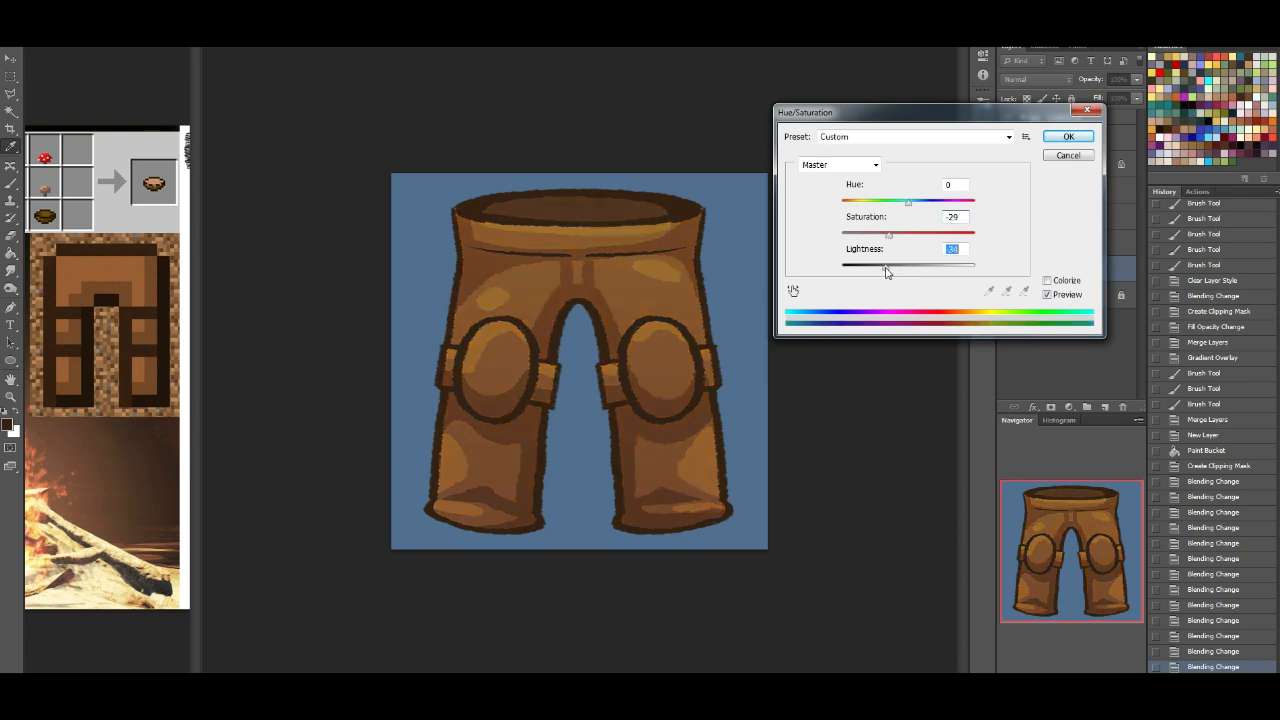
pyautogui.click(1068, 156)
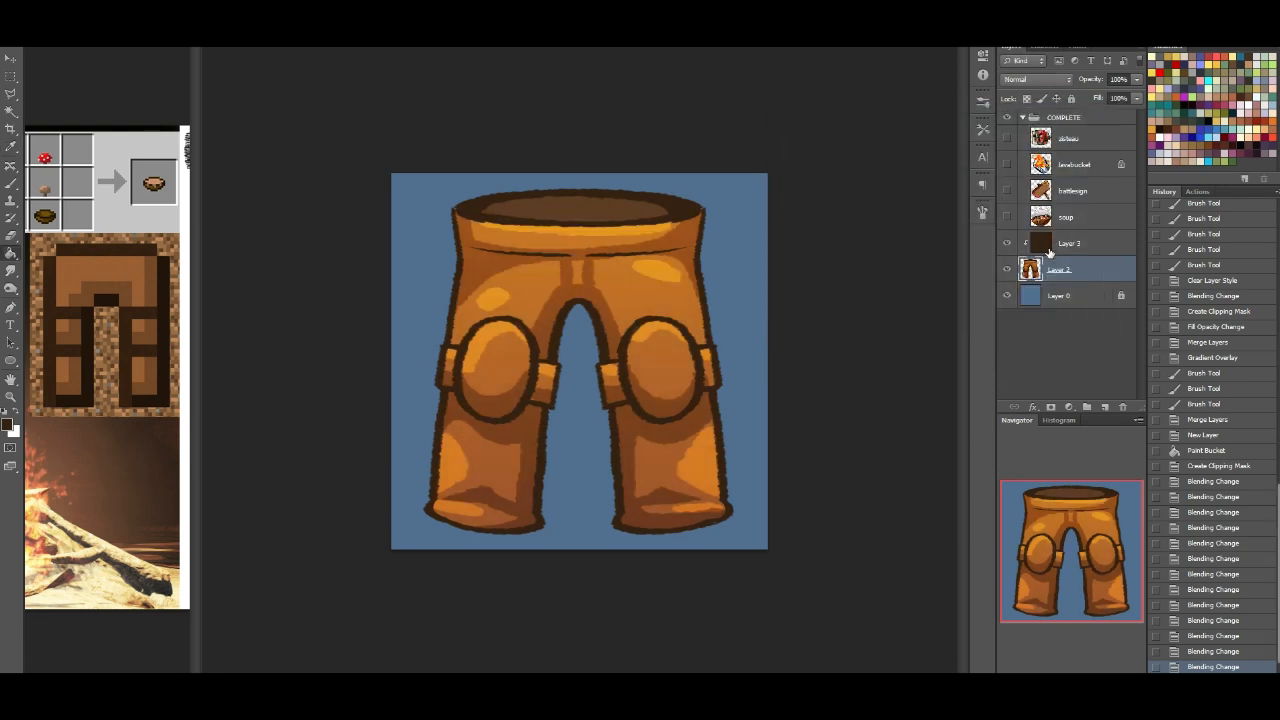
# Step: Set the clipped brown Layer 3's blend mode to Soft Light after trying Overlay
pyautogui.click(1040, 80)
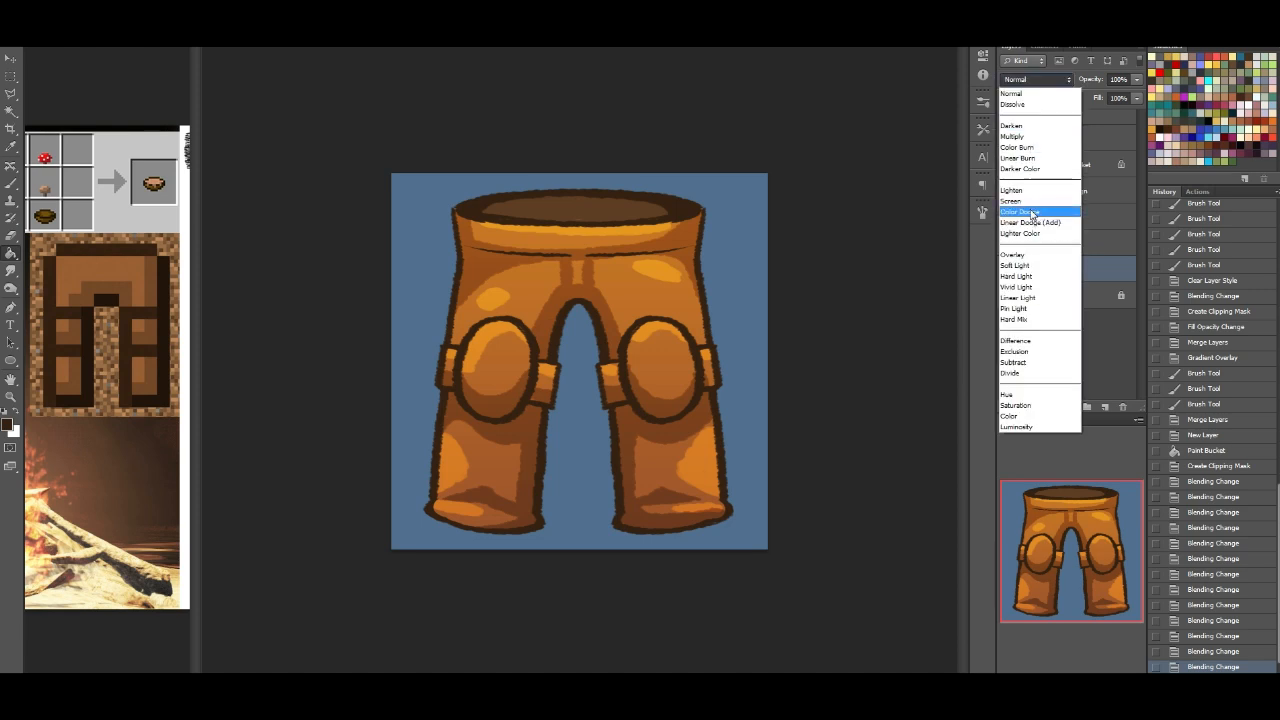
pyautogui.click(1090, 243)
pyautogui.click(1099, 245)
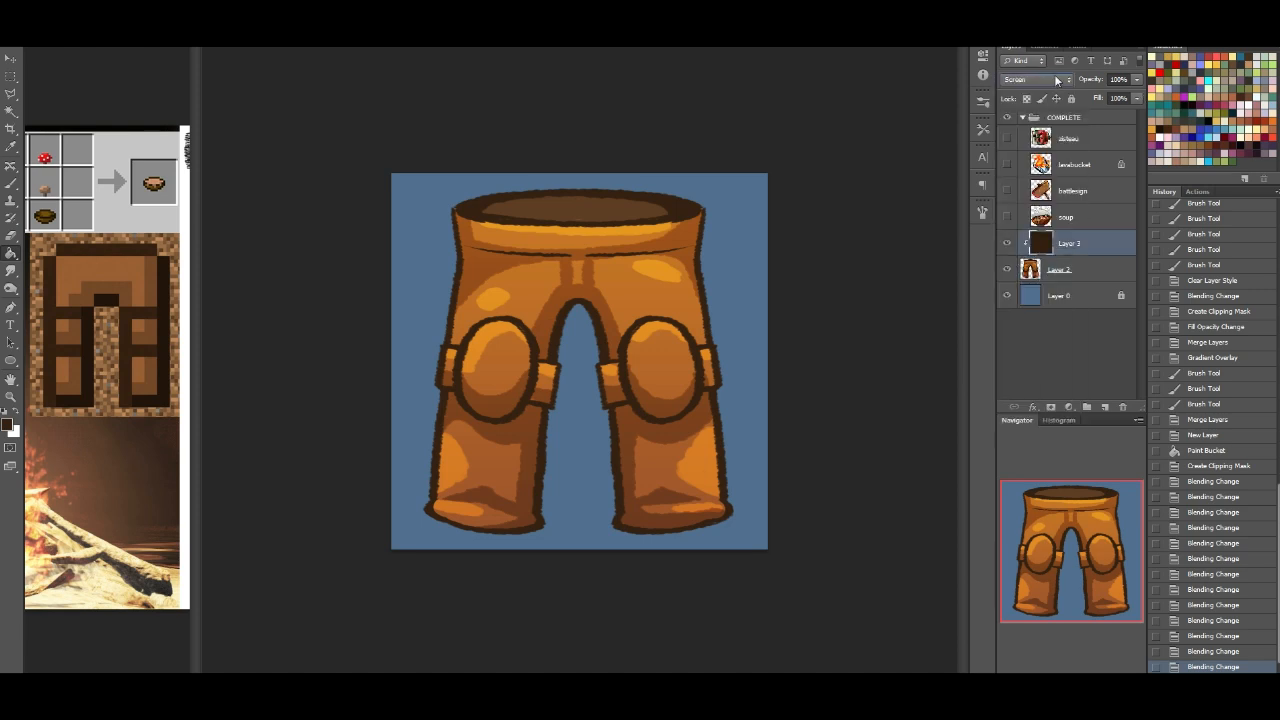
pyautogui.click(1057, 80)
pyautogui.click(1040, 251)
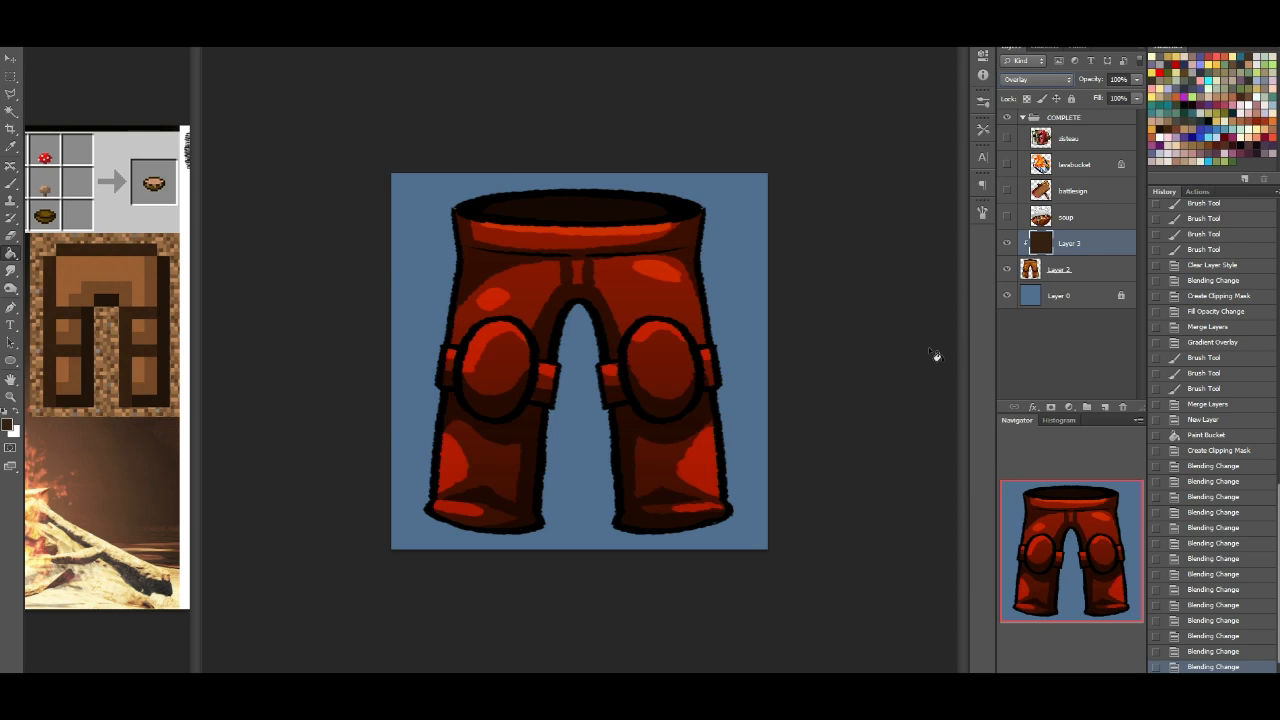
pyautogui.press('Down')
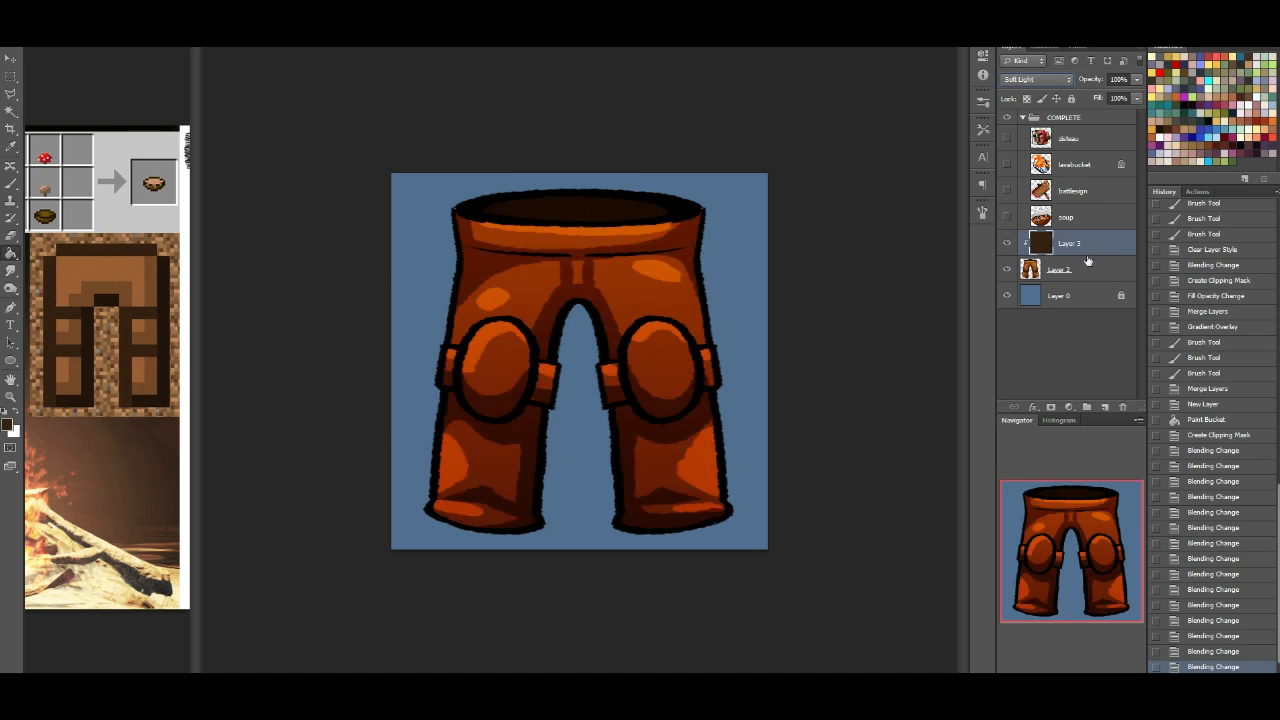
# Step: Mute the colors of the pants on Layer 2 with Hue/Saturation, setting saturation to -41 and lightness to +11
pyautogui.hotkey('ctrl', 'u')
pyautogui.click(1068, 139)
pyautogui.click(1040, 272)
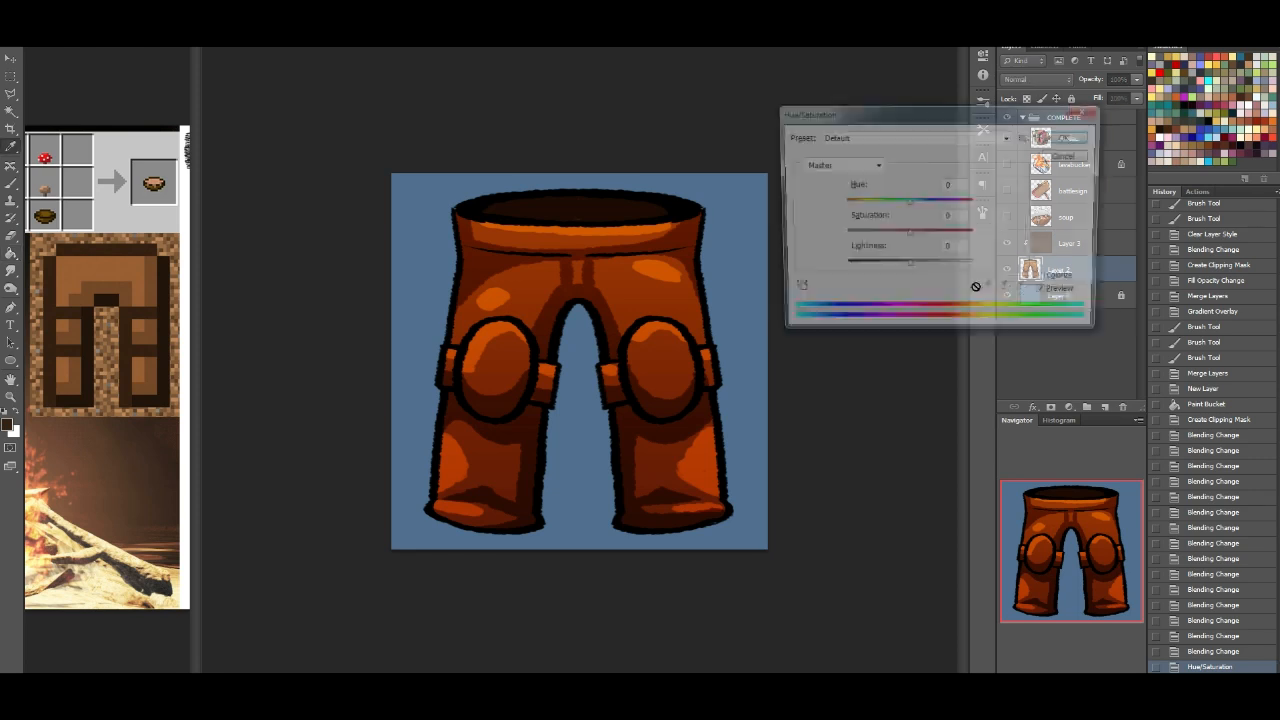
pyautogui.moveTo(907, 234); pyautogui.dragTo(882, 240)
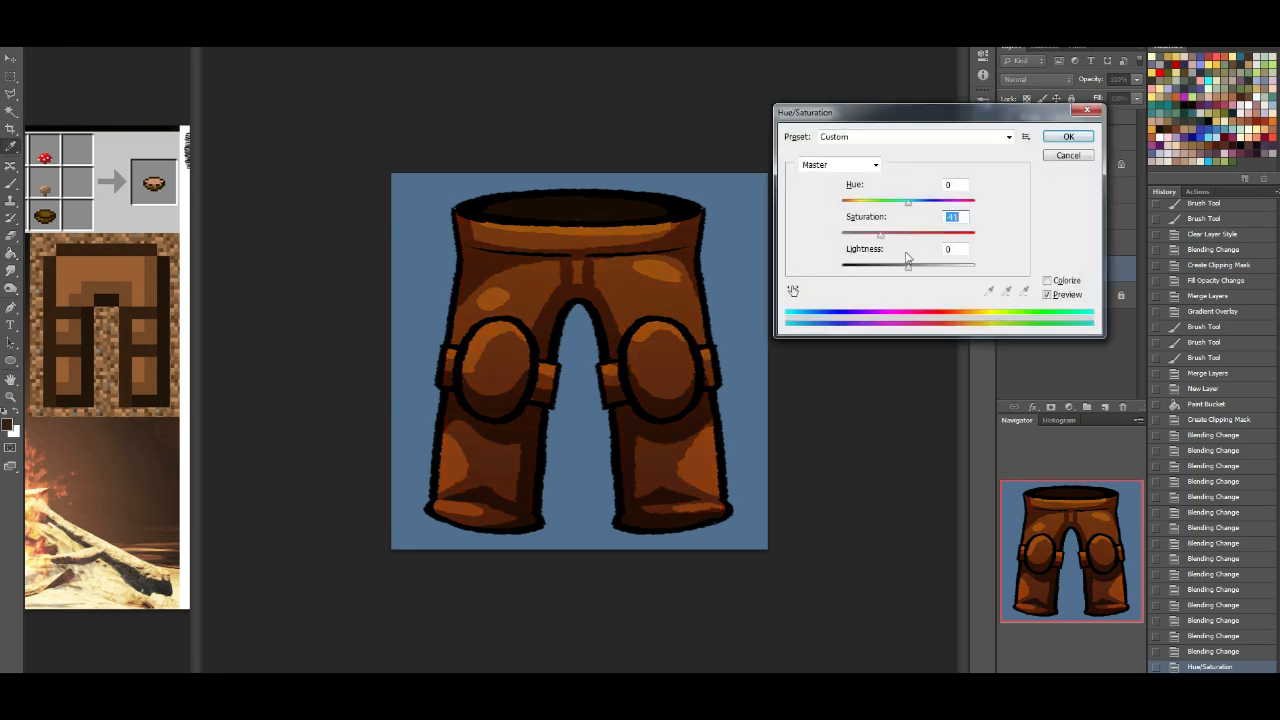
pyautogui.moveTo(921, 270); pyautogui.dragTo(917, 275)
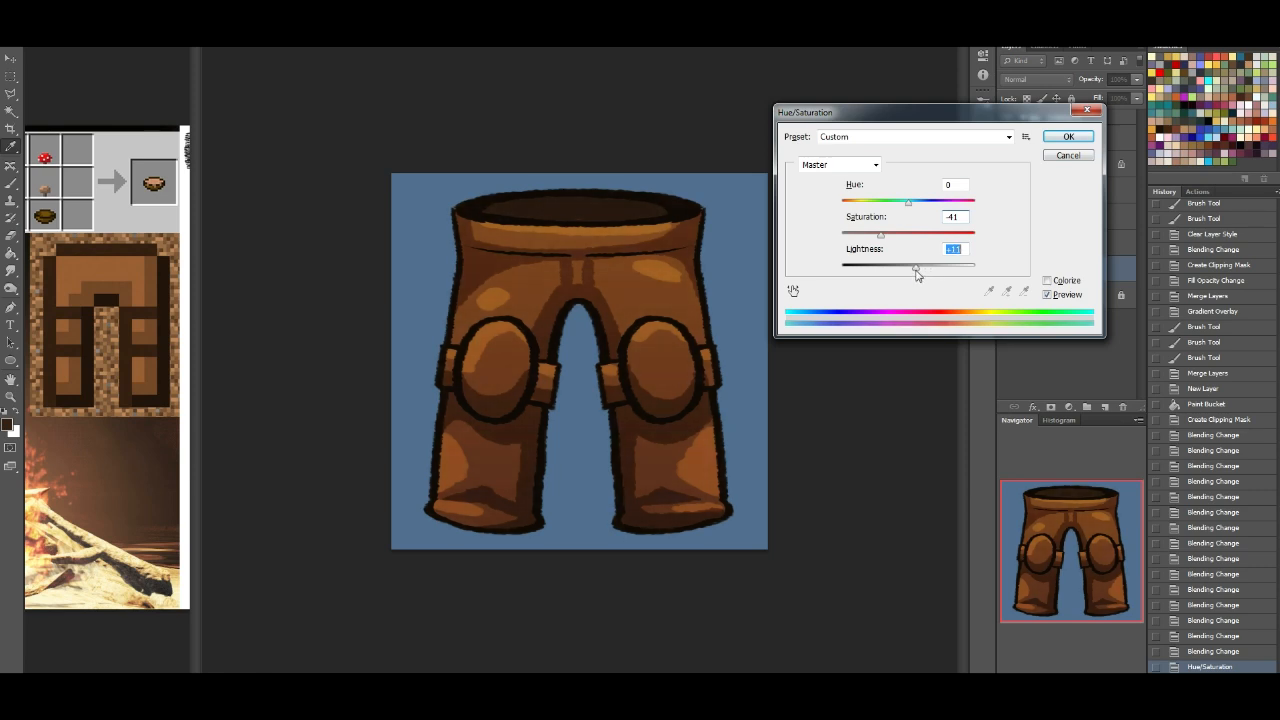
pyautogui.click(1058, 141)
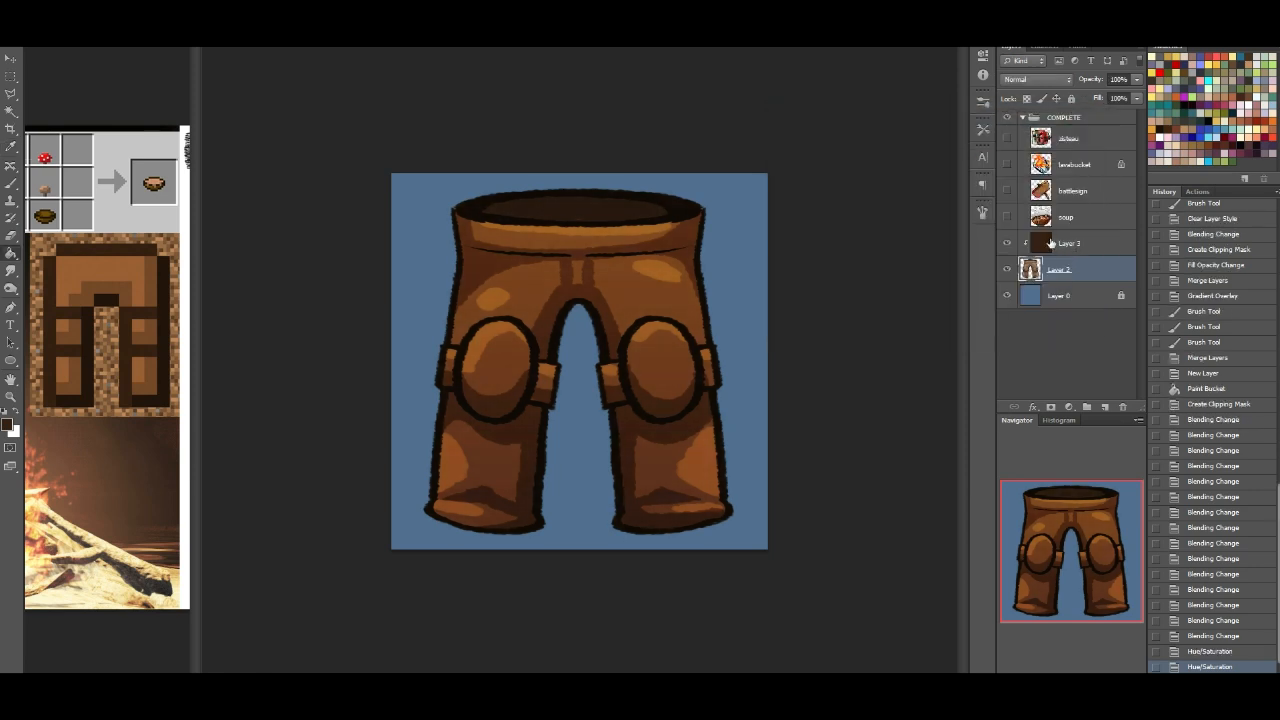
# Step: Lower Layer 3's fill to 69% and apply Levels to Layer 2 with input black 30 and input white 203
pyautogui.moveTo(1137, 98); pyautogui.dragTo(1123, 115)
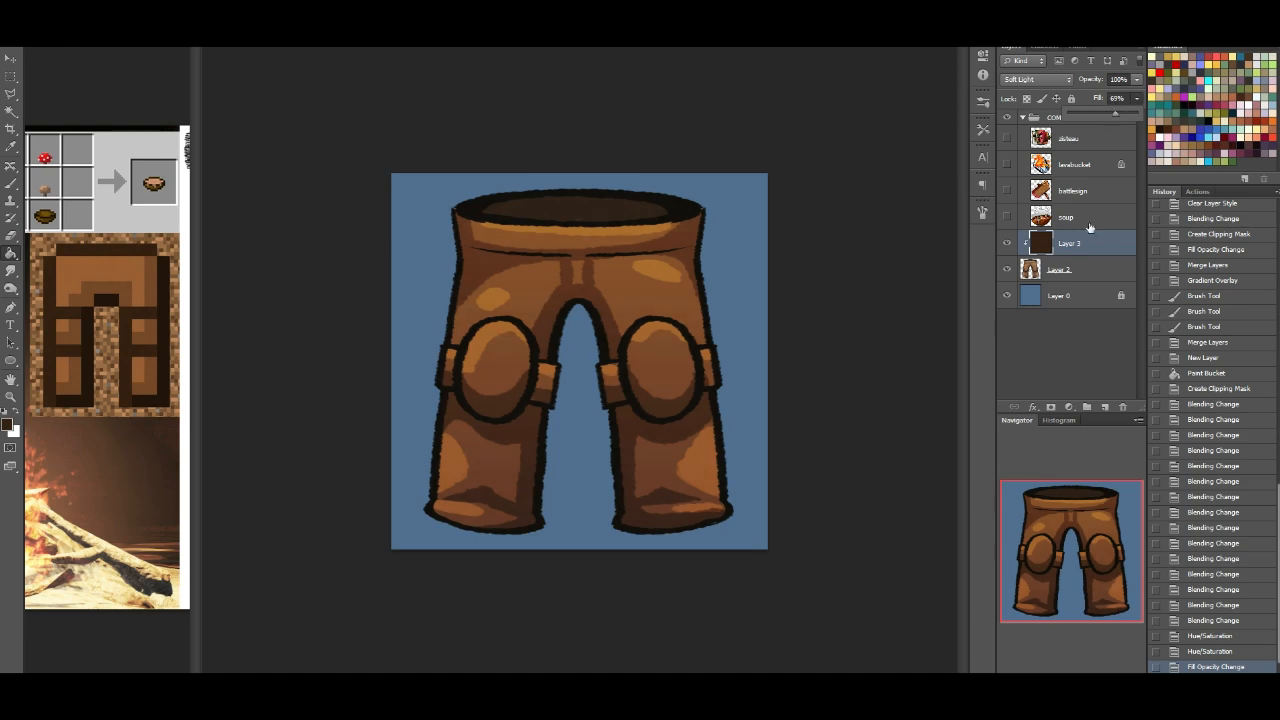
pyautogui.click(1075, 268)
pyautogui.hotkey('ctrl', 'l')
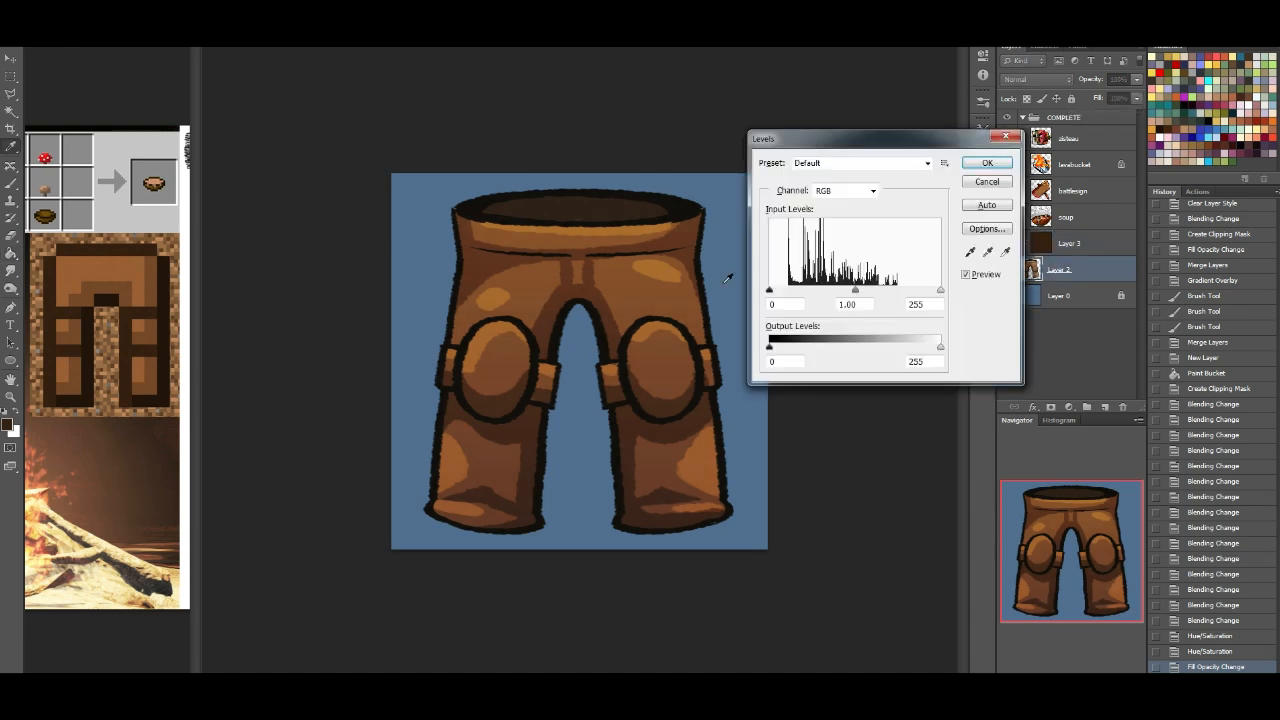
pyautogui.moveTo(940, 290); pyautogui.dragTo(906, 290)
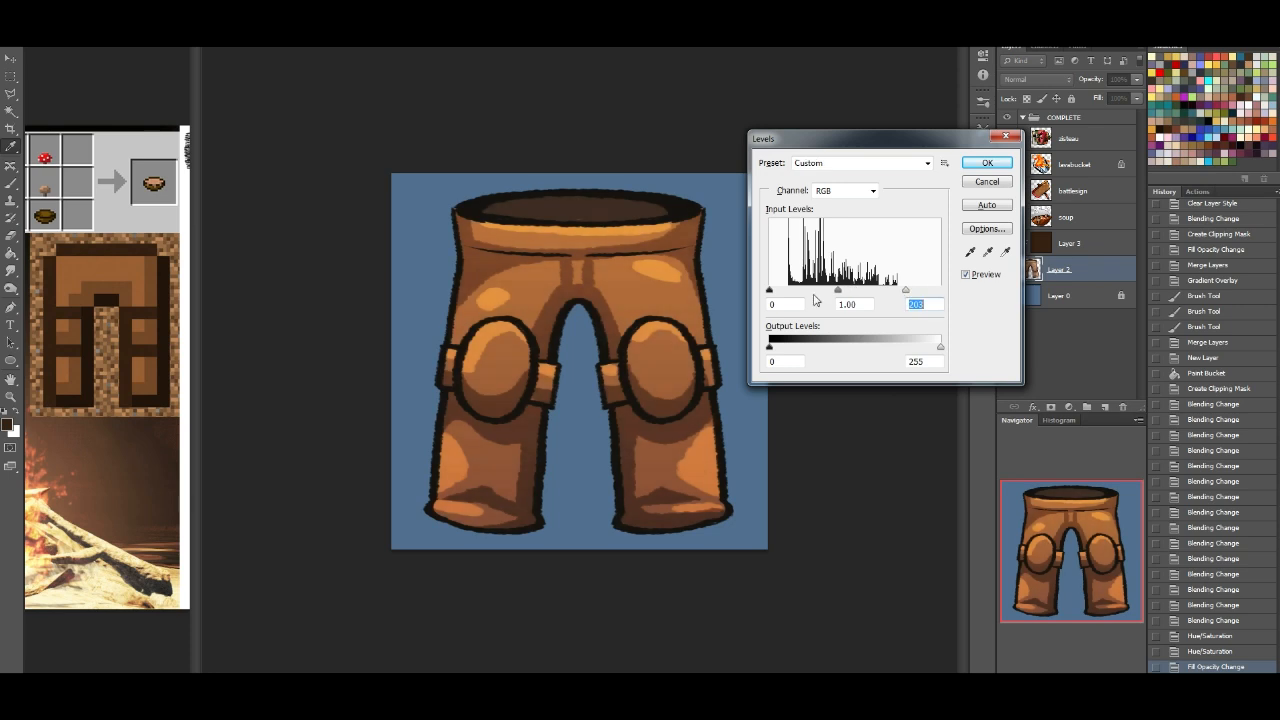
pyautogui.moveTo(771, 291); pyautogui.dragTo(793, 293)
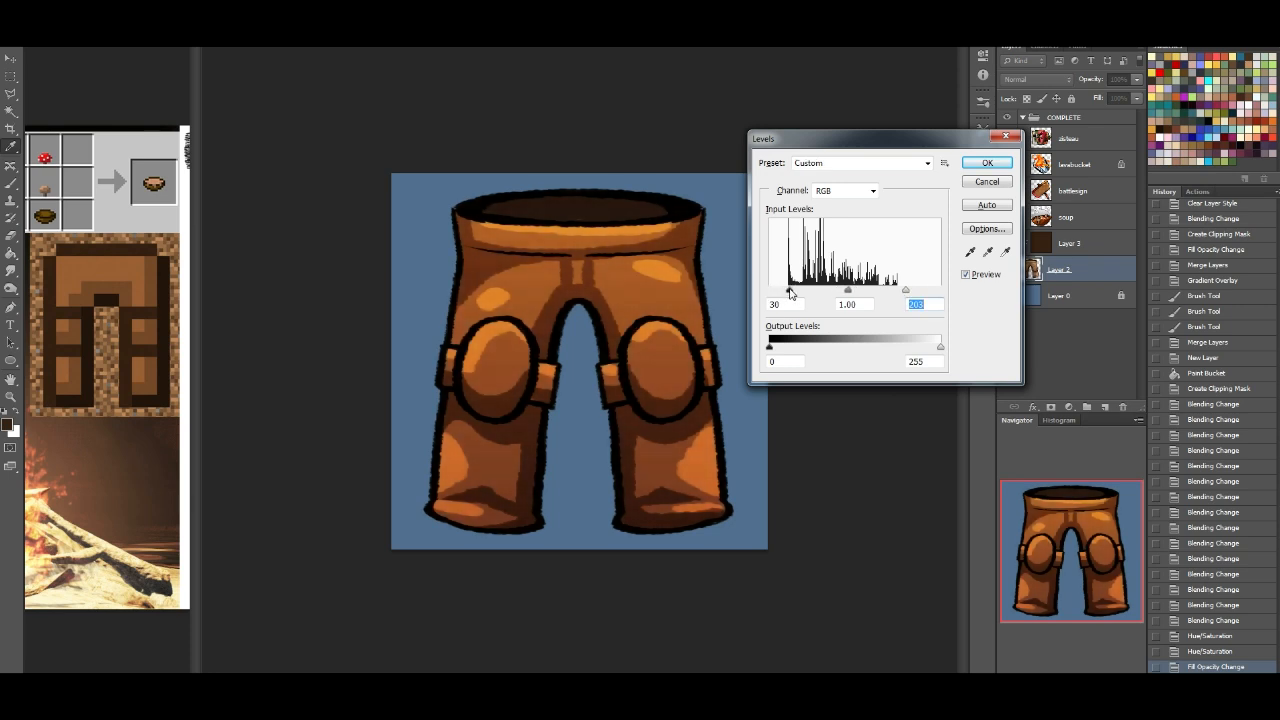
pyautogui.click(985, 163)
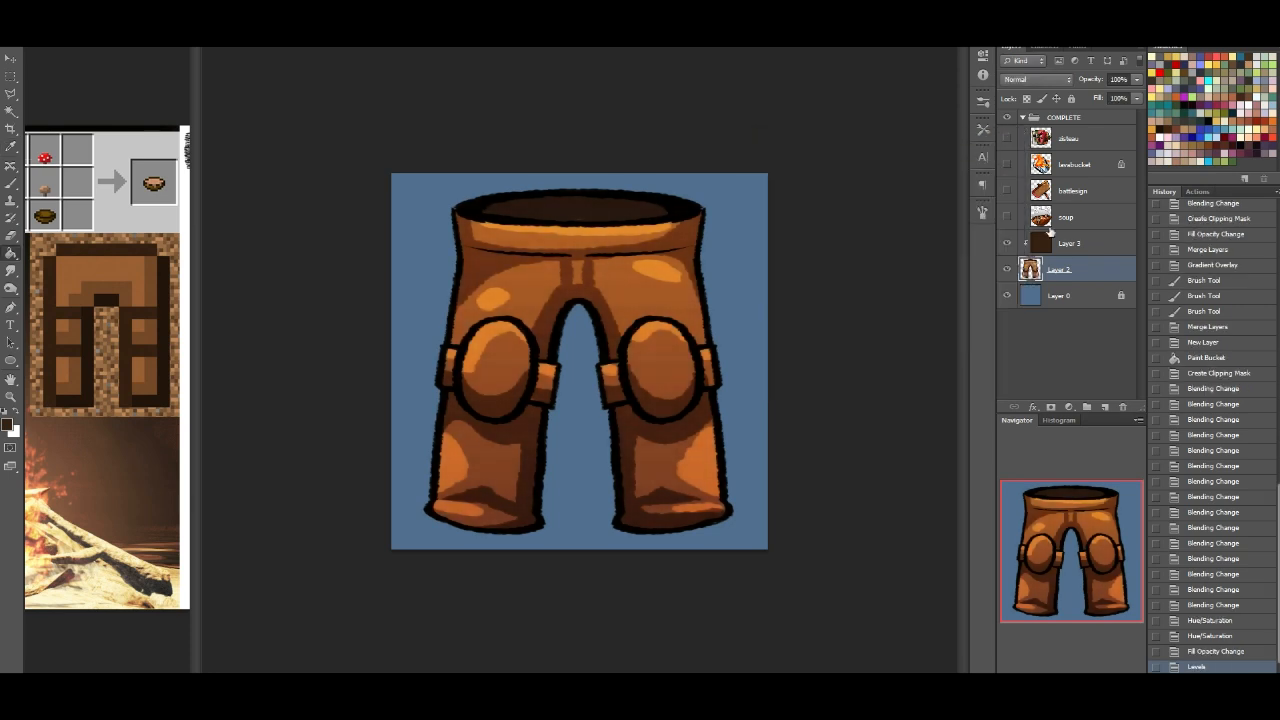
# Step: Set the clipped brown Layer 3's fill to 62% and merge it with Layer 2
pyautogui.click(1087, 243)
pyautogui.moveTo(1137, 98); pyautogui.dragTo(1118, 114)
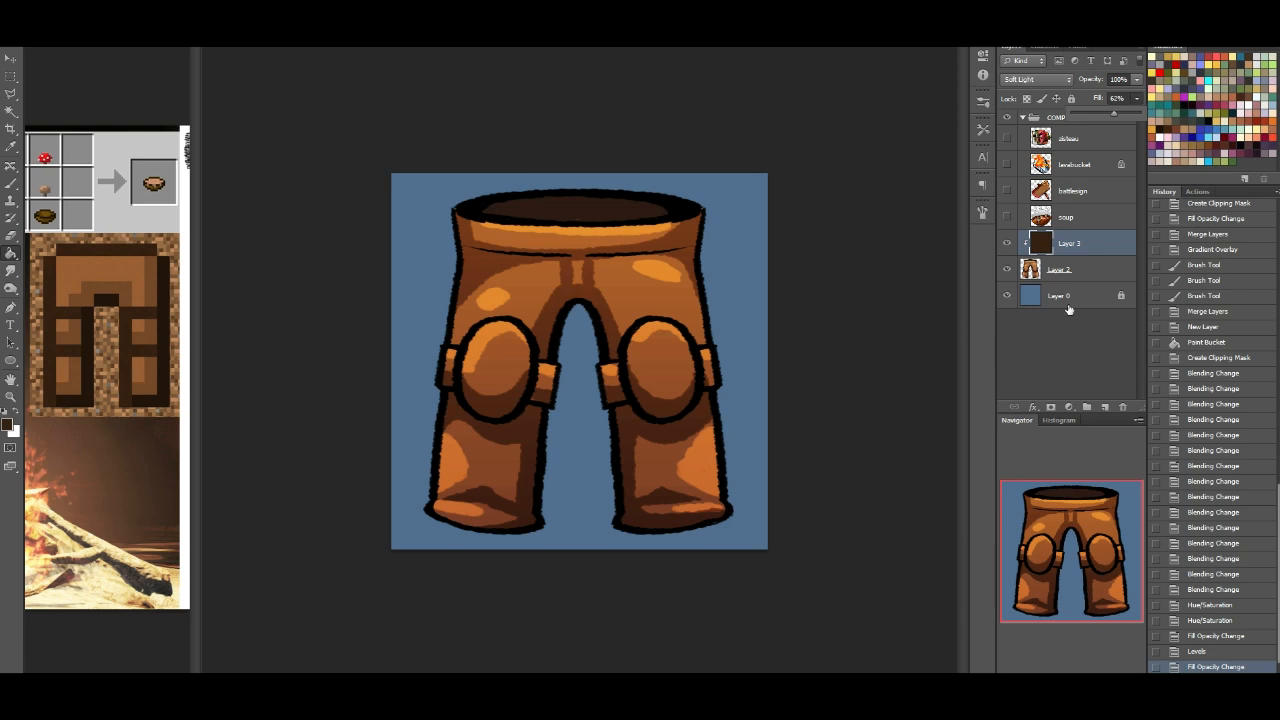
pyautogui.hotkey('ctrl', 'e')
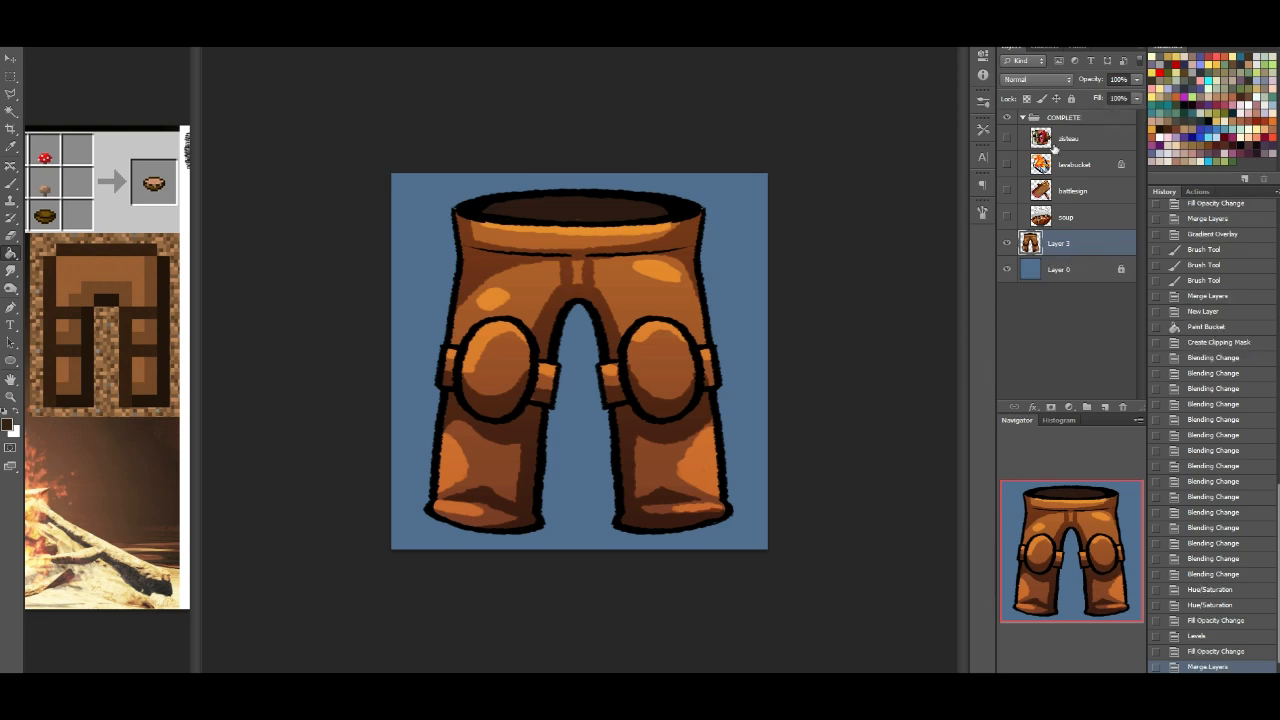
# Step: Free-transform the merged pants, tilting them clockwise and adjusting their edges and corners so they fill the canvas diagonally
pyautogui.hotkey('ctrl', 't')
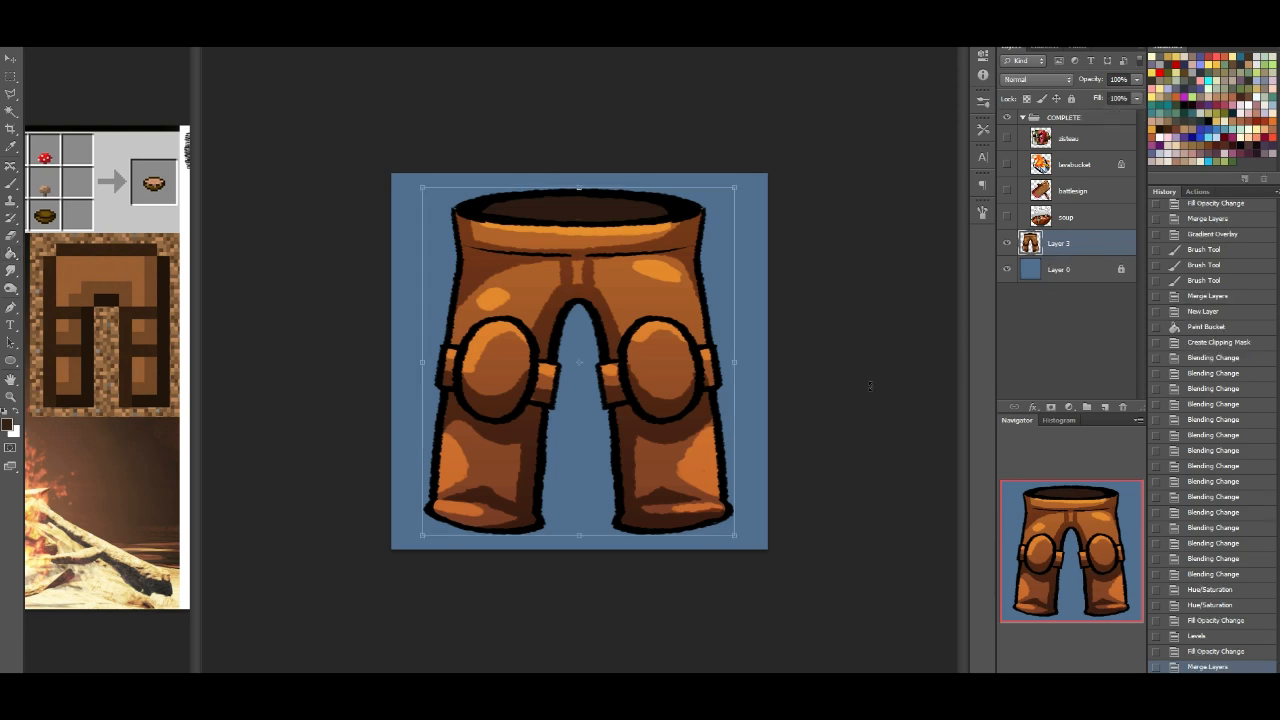
pyautogui.moveTo(840, 390); pyautogui.dragTo(709, 490)
pyautogui.moveTo(692, 566); pyautogui.dragTo(740, 428)
pyautogui.moveTo(686, 338); pyautogui.dragTo(716, 337)
pyautogui.moveTo(668, 399); pyautogui.dragTo(657, 392)
pyautogui.moveTo(486, 156); pyautogui.dragTo(513, 165)
pyautogui.moveTo(394, 484); pyautogui.dragTo(387, 475)
pyautogui.moveTo(690, 565); pyautogui.dragTo(694, 555)
pyautogui.press('Return')
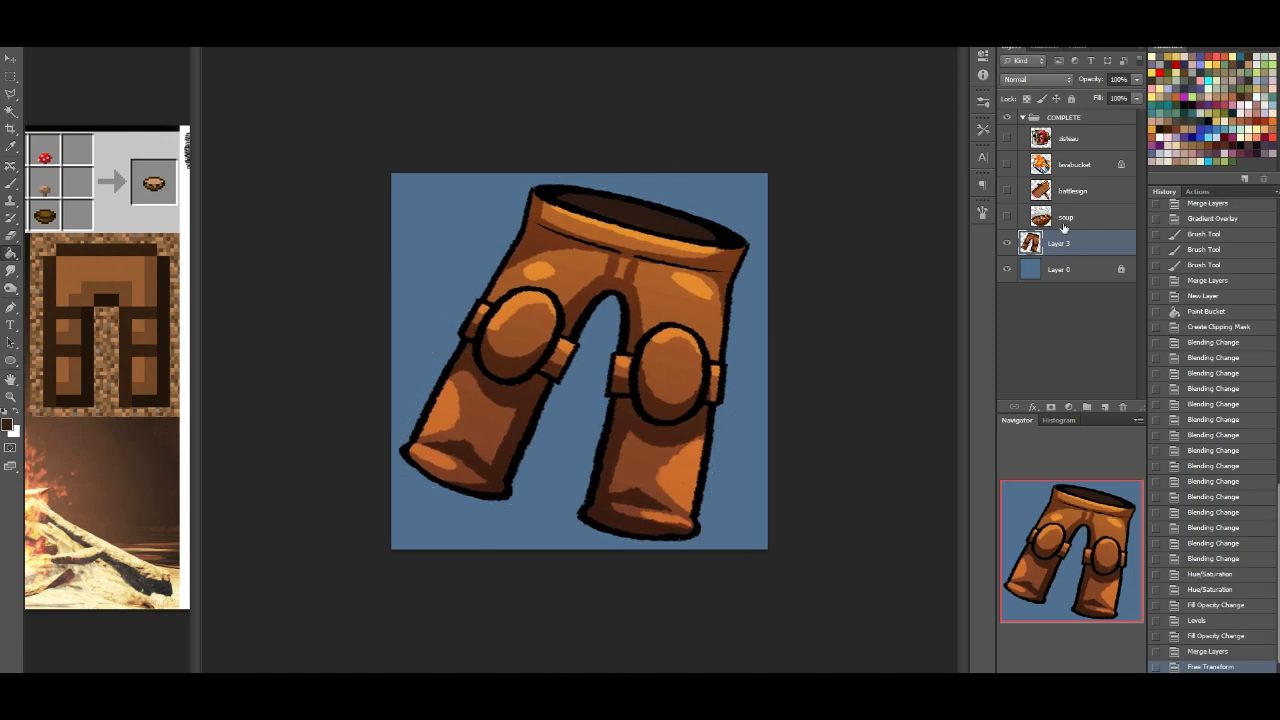
# Step: Add a 3 px black outside Stroke to the pants layer
pyautogui.doubleClick(1105, 247)
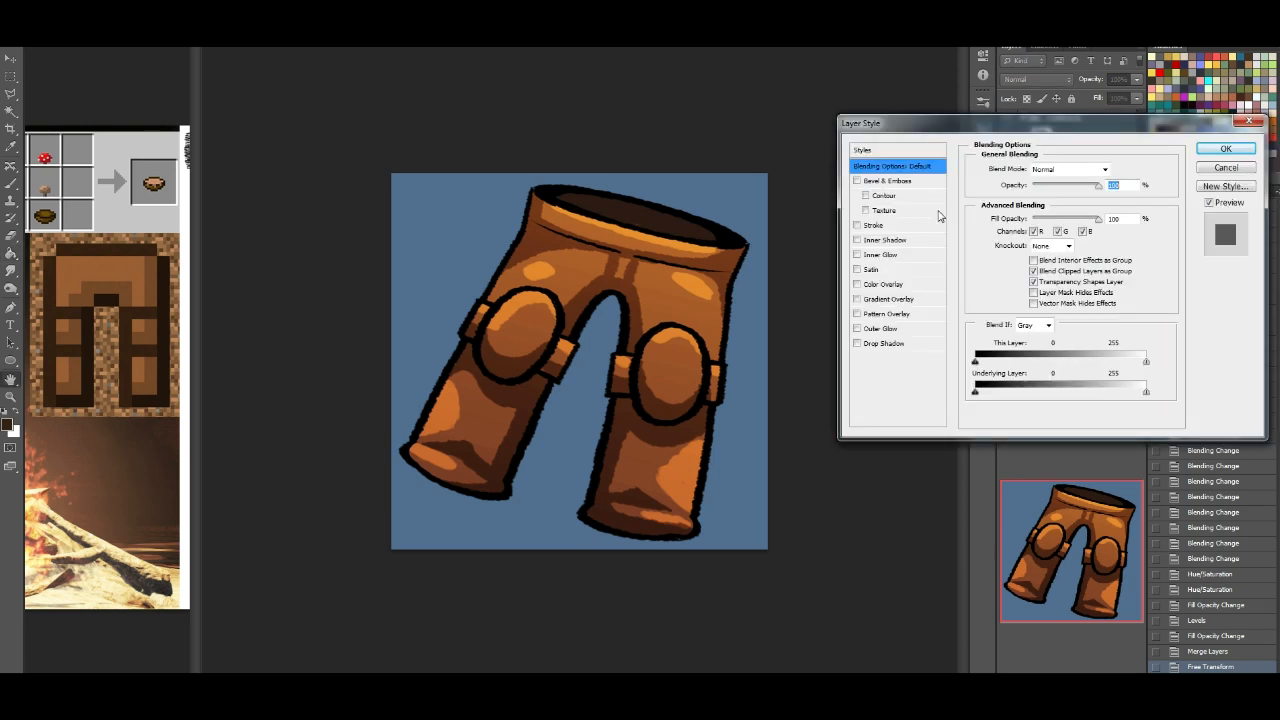
pyautogui.click(880, 225)
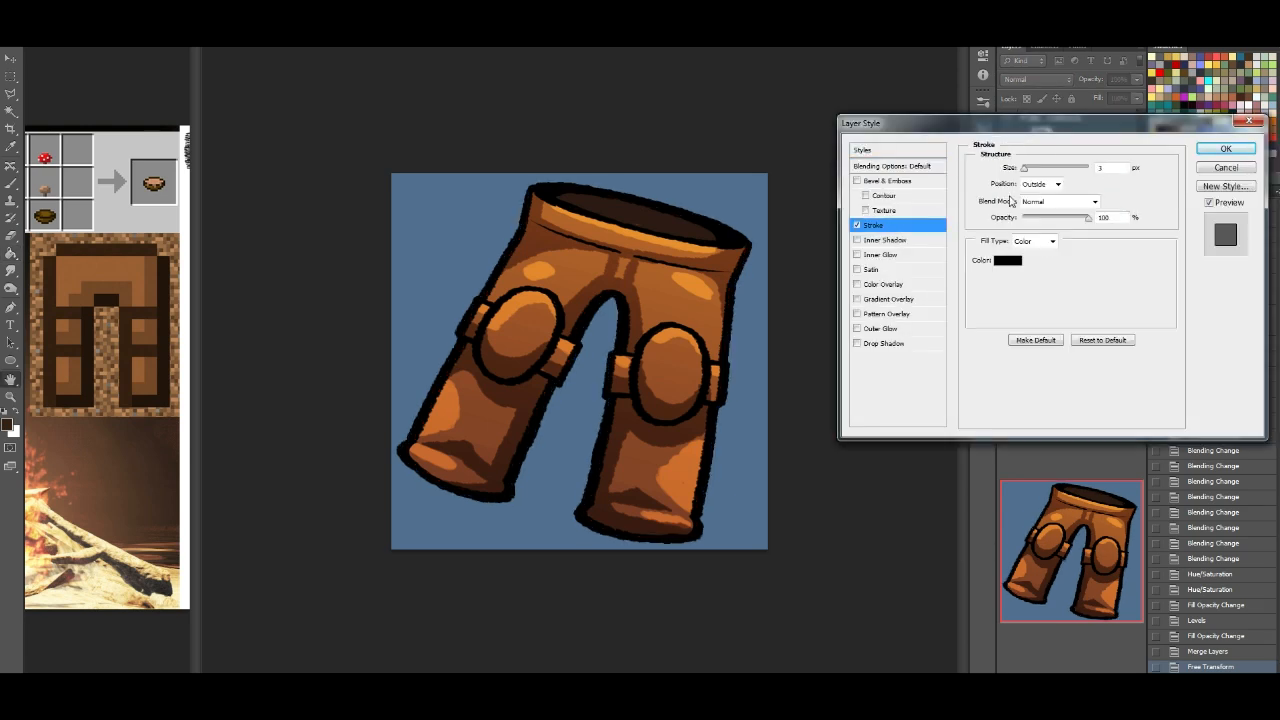
pyautogui.click(1224, 150)
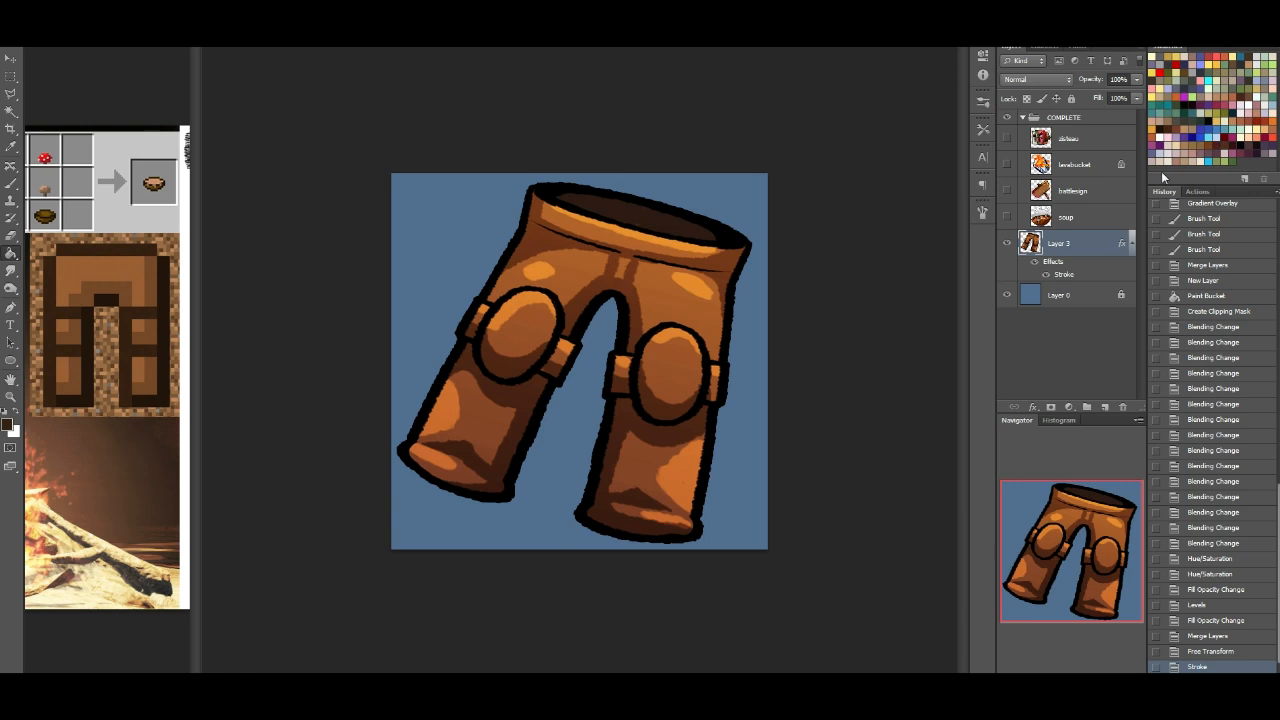
# Step: Stretch the outlined pants slightly with Free Transform, nudging the edges and corners out toward the canvas borders
pyautogui.hotkey('ctrl', 't')
pyautogui.moveTo(576, 180); pyautogui.dragTo(576, 176)
pyautogui.moveTo(755, 360); pyautogui.dragTo(760, 360)
pyautogui.moveTo(764, 548); pyautogui.dragTo(767, 550)
pyautogui.moveTo(399, 183); pyautogui.dragTo(400, 180)
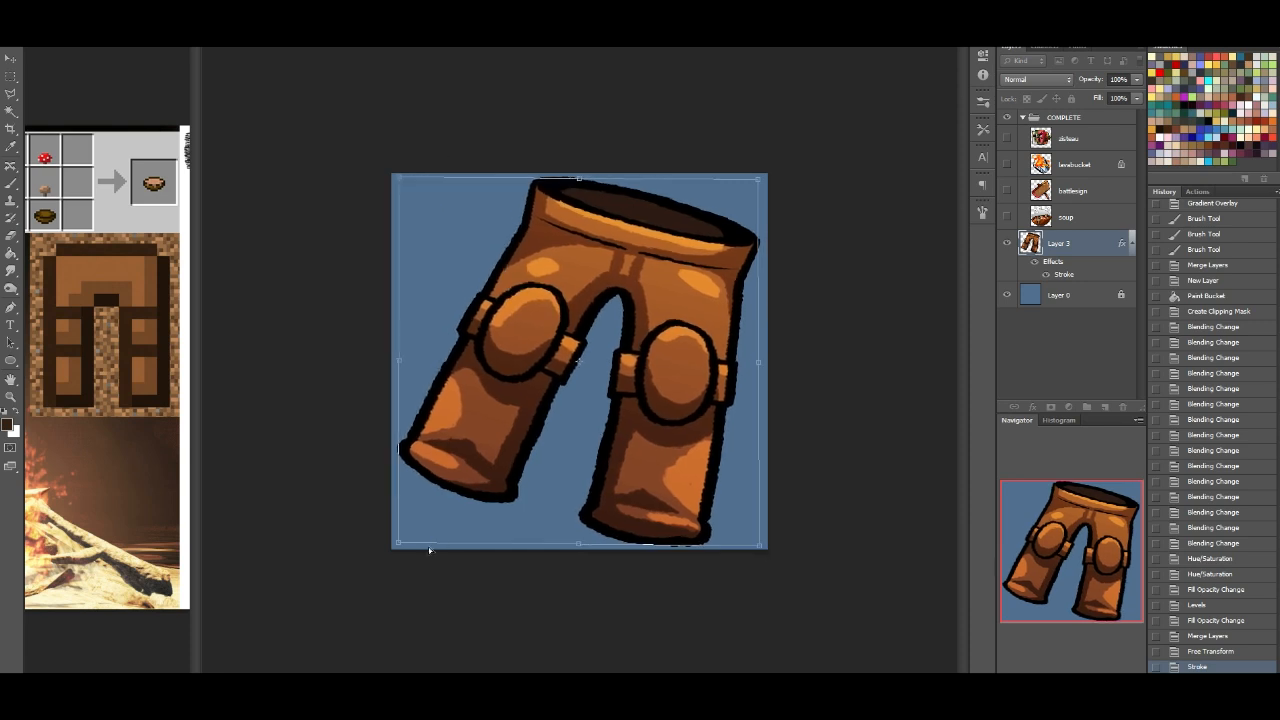
pyautogui.moveTo(398, 543); pyautogui.dragTo(391, 545)
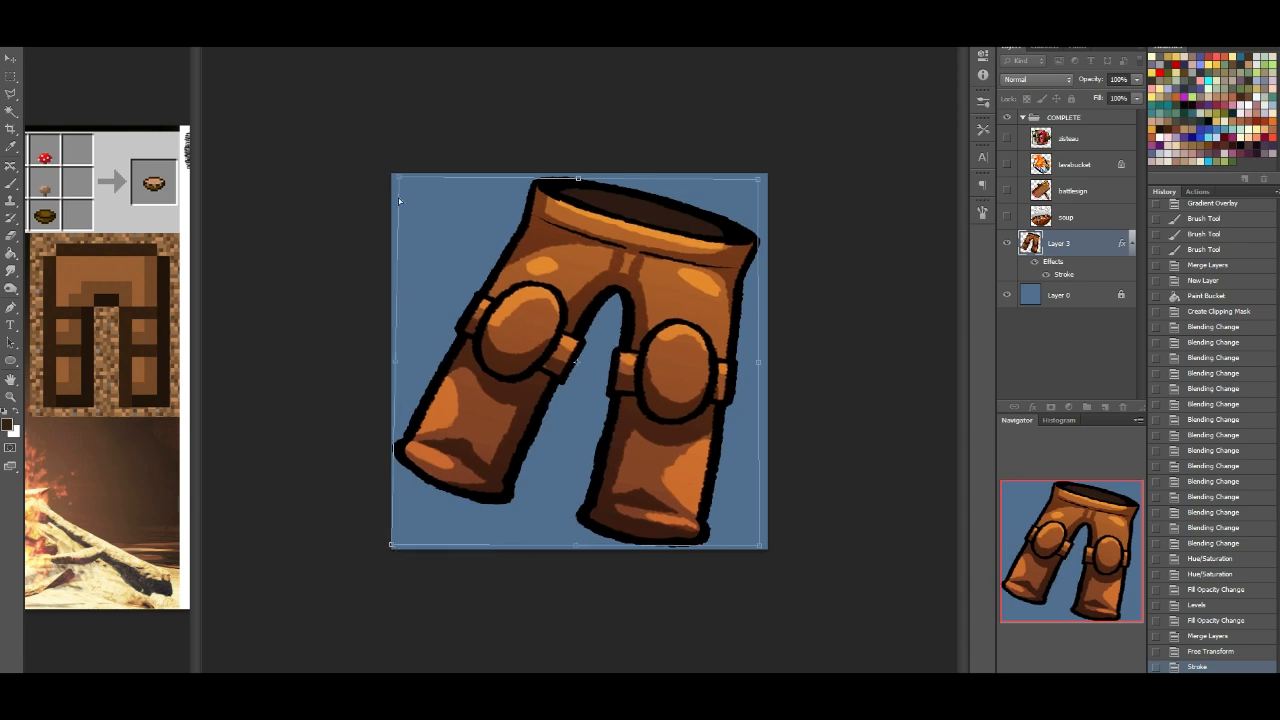
pyautogui.moveTo(405, 182); pyautogui.dragTo(404, 177)
pyautogui.moveTo(398, 364); pyautogui.dragTo(400, 363)
pyautogui.press('Return')
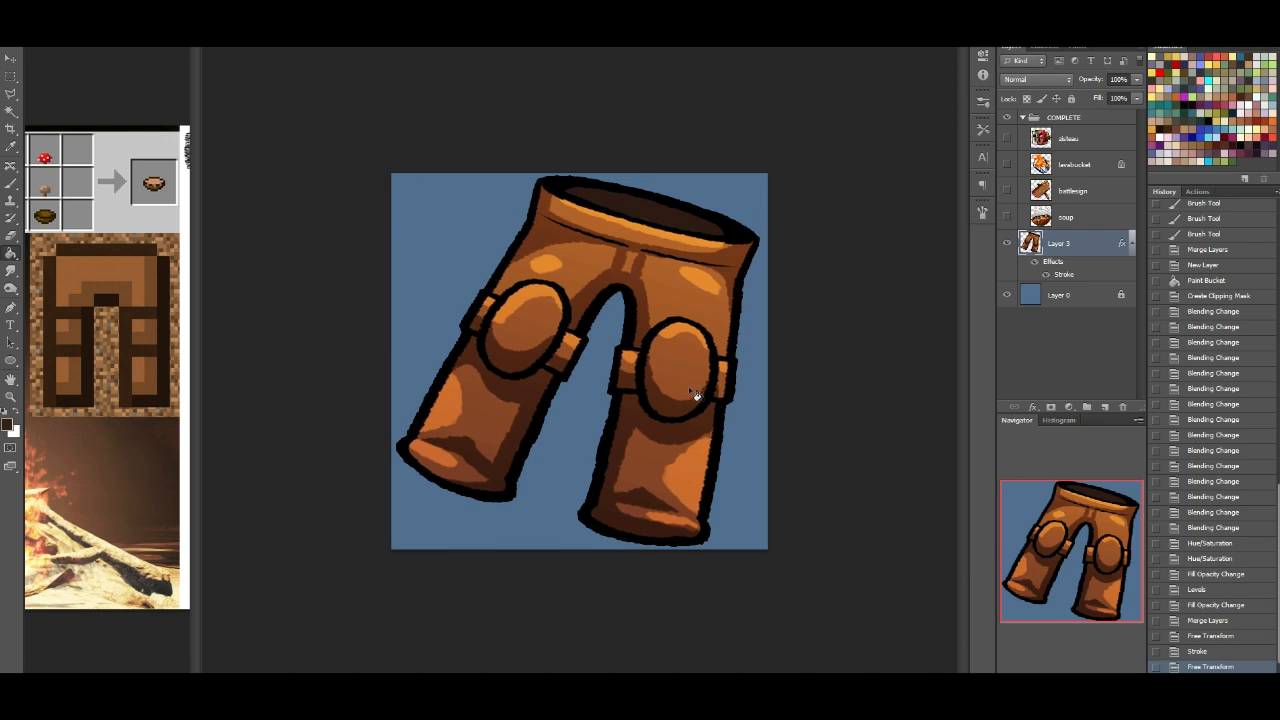
# Step: Brush dark brown onto the lower hem of the front leg and slightly reduce the pants' height from the upper edge
pyautogui.click(11, 183)
pyautogui.moveTo(663, 537); pyautogui.dragTo(682, 530)
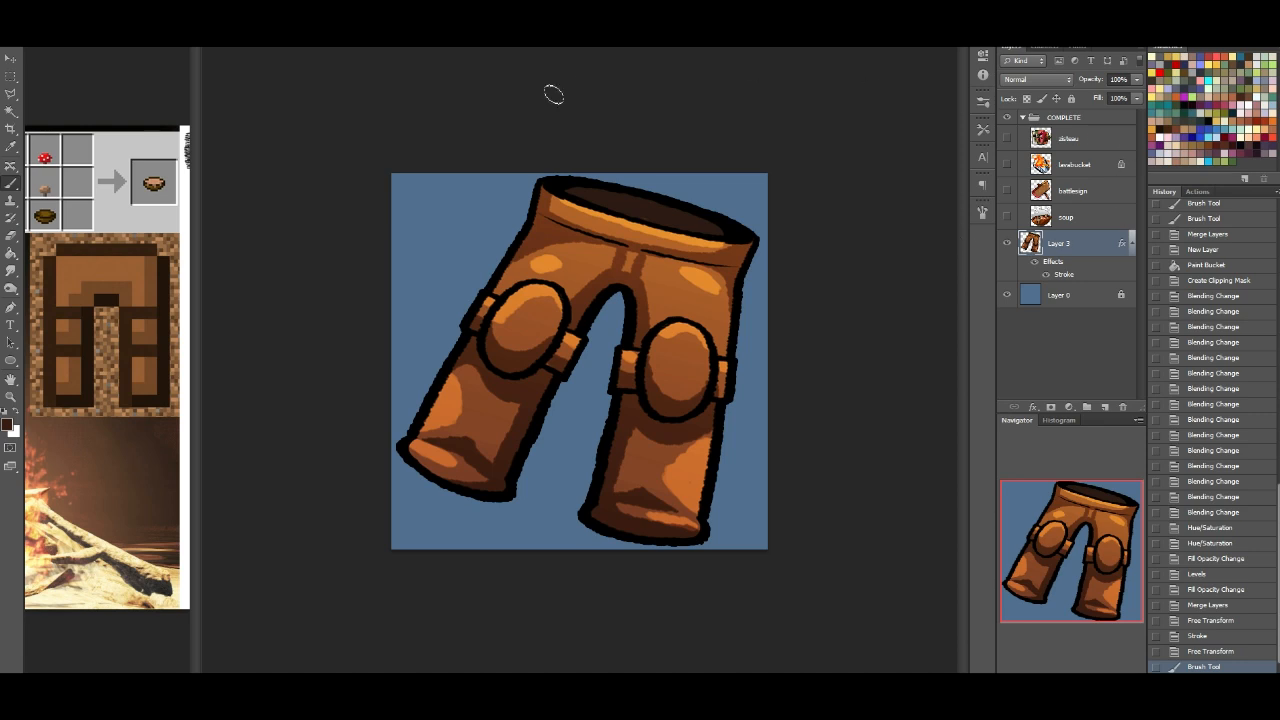
pyautogui.hotkey('ctrl', 't')
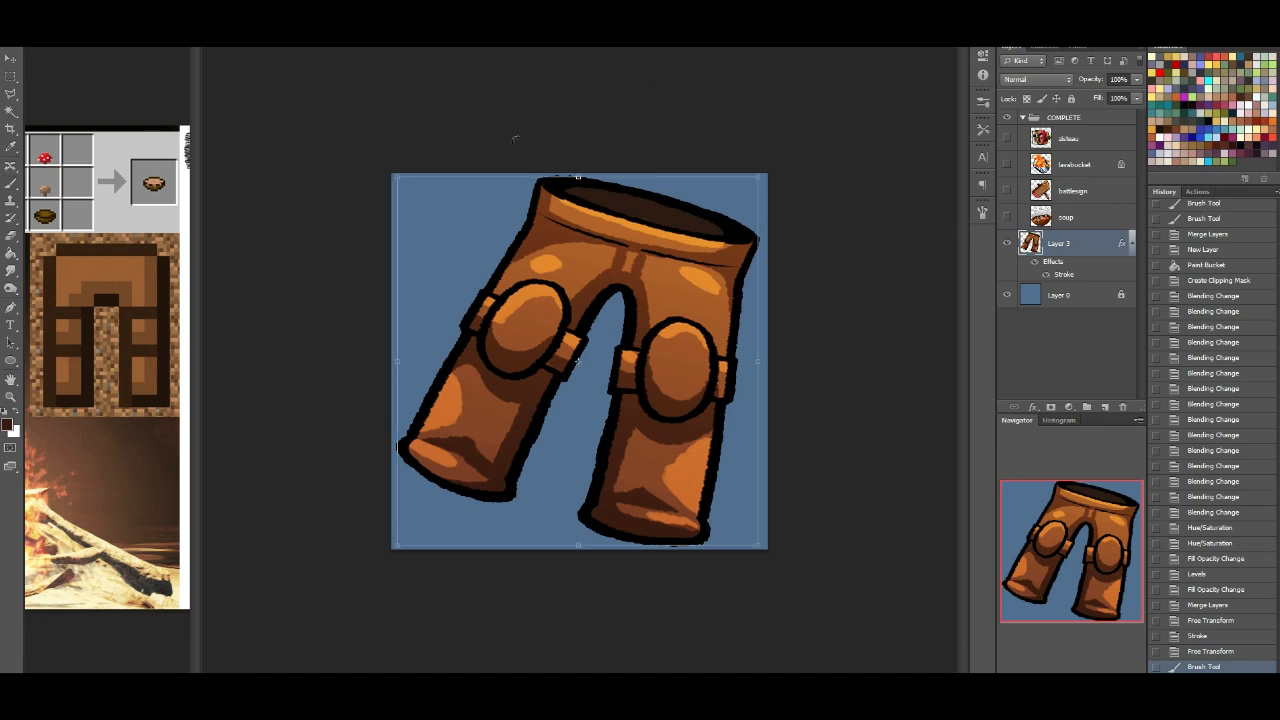
pyautogui.moveTo(577, 177); pyautogui.dragTo(578, 182)
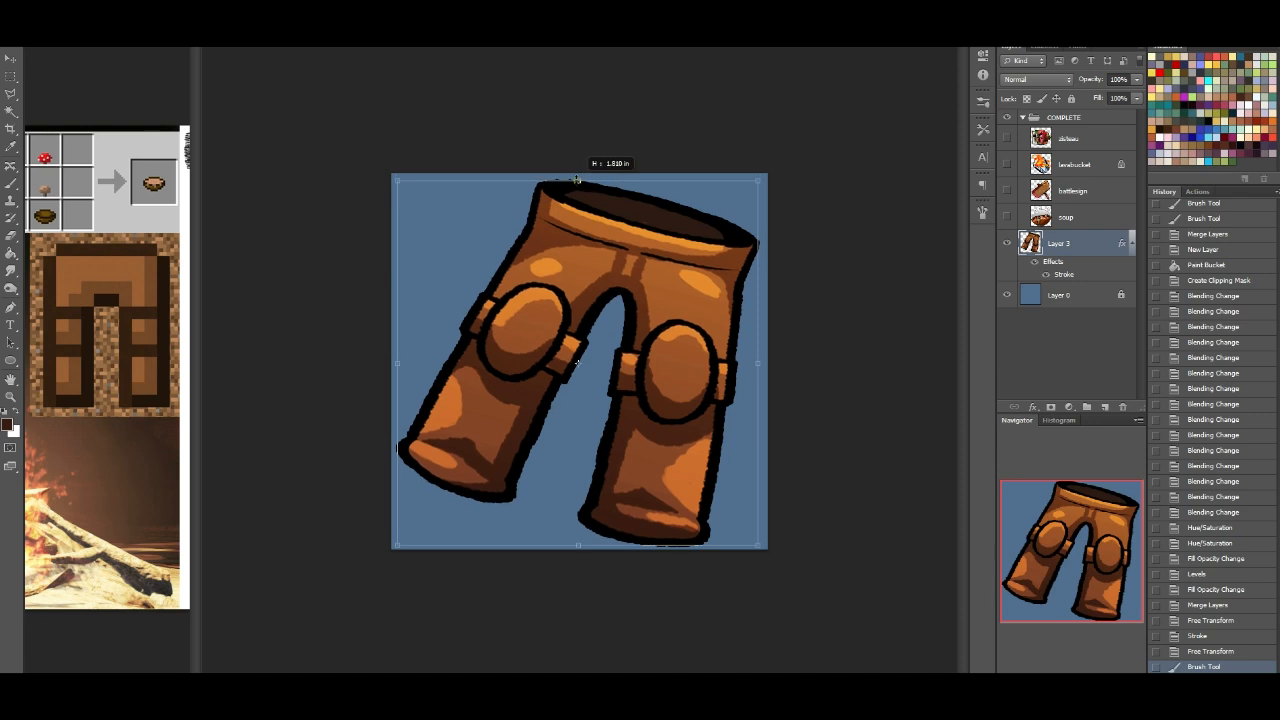
pyautogui.press('Return')
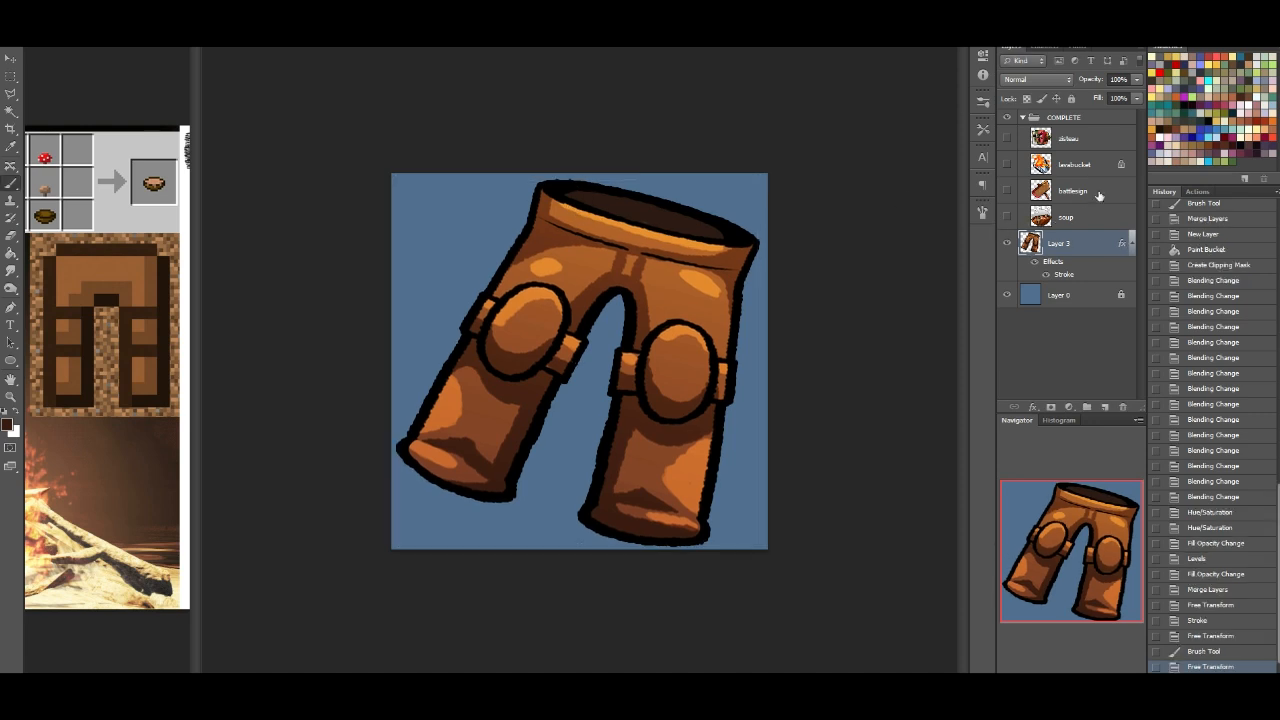
# Step: Merge the pants layer with a new empty layer beneath it to flatten the stroke, and hide the blue Layer 0
pyautogui.click(1107, 305)
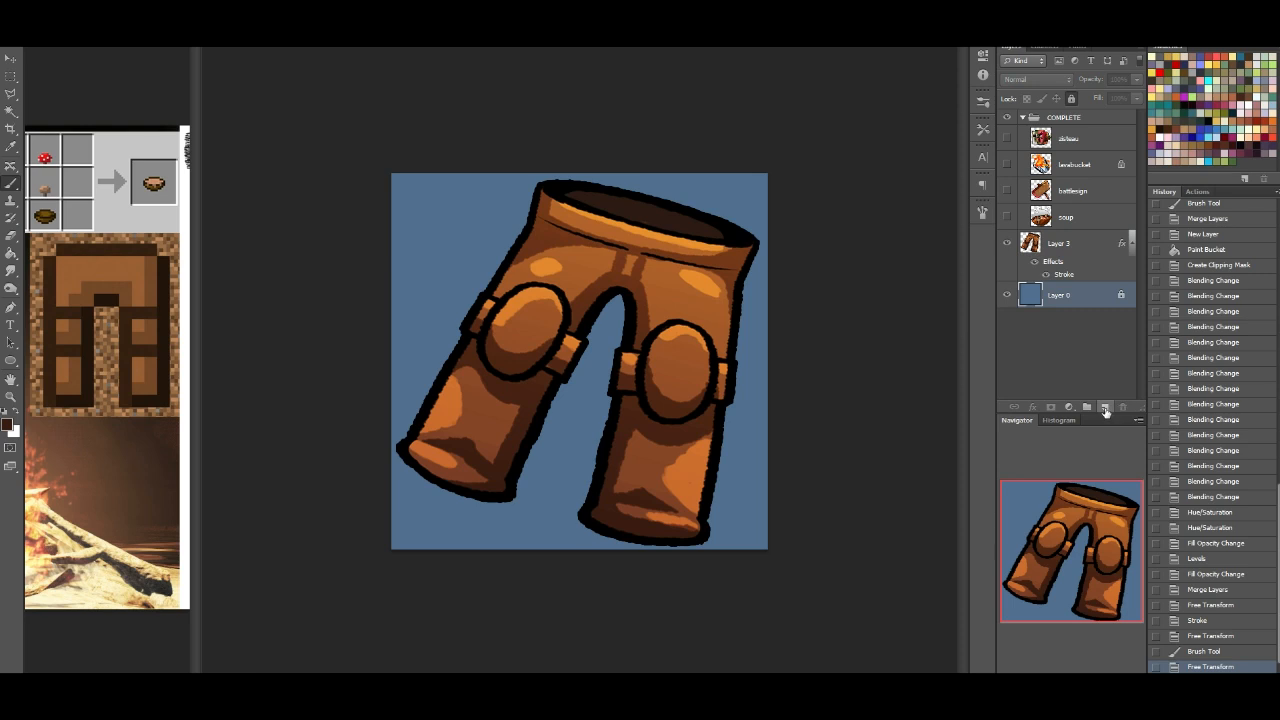
pyautogui.click(1104, 407)
pyautogui.keyDown('shift'); pyautogui.click(1068, 243); pyautogui.keyUp('shift')
pyautogui.hotkey('ctrl', 'e')
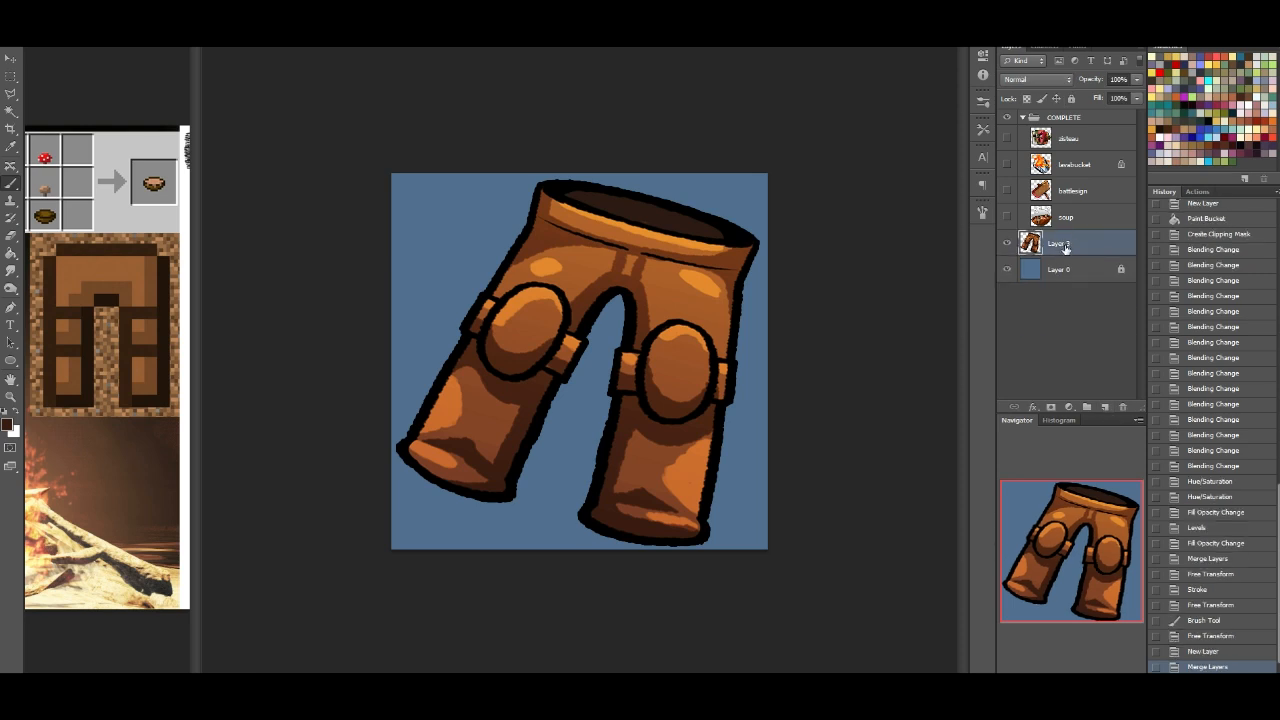
pyautogui.click(1007, 269)
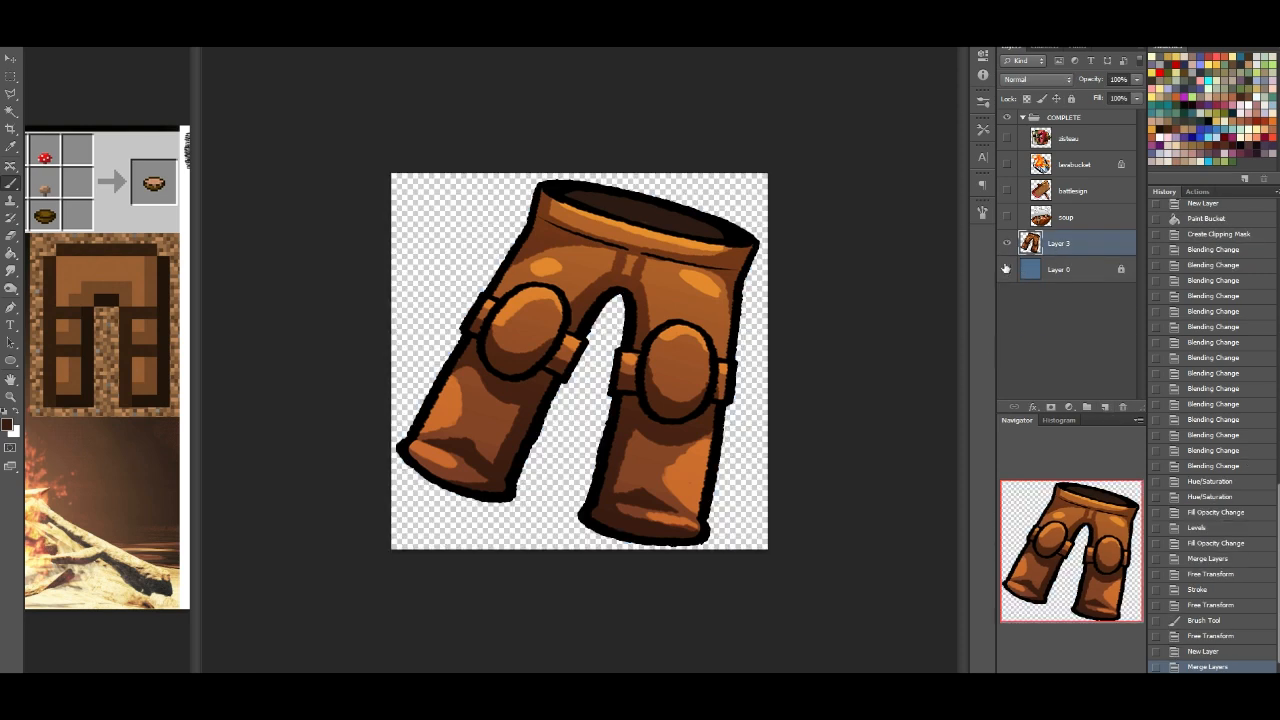
# Step: Show the Twitch emote list with the required sizes in the reference window and return to the pants document
pyautogui.click(76, 46)
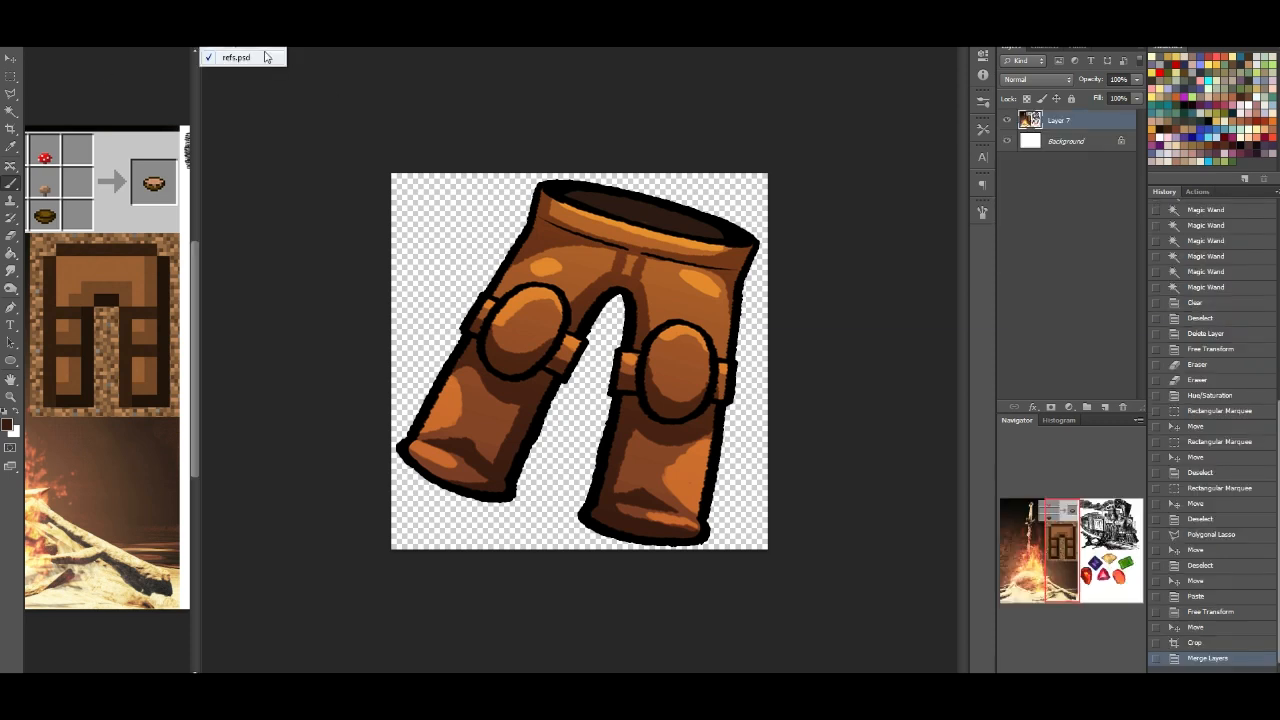
pyautogui.click(212, 48)
pyautogui.click(280, 46)
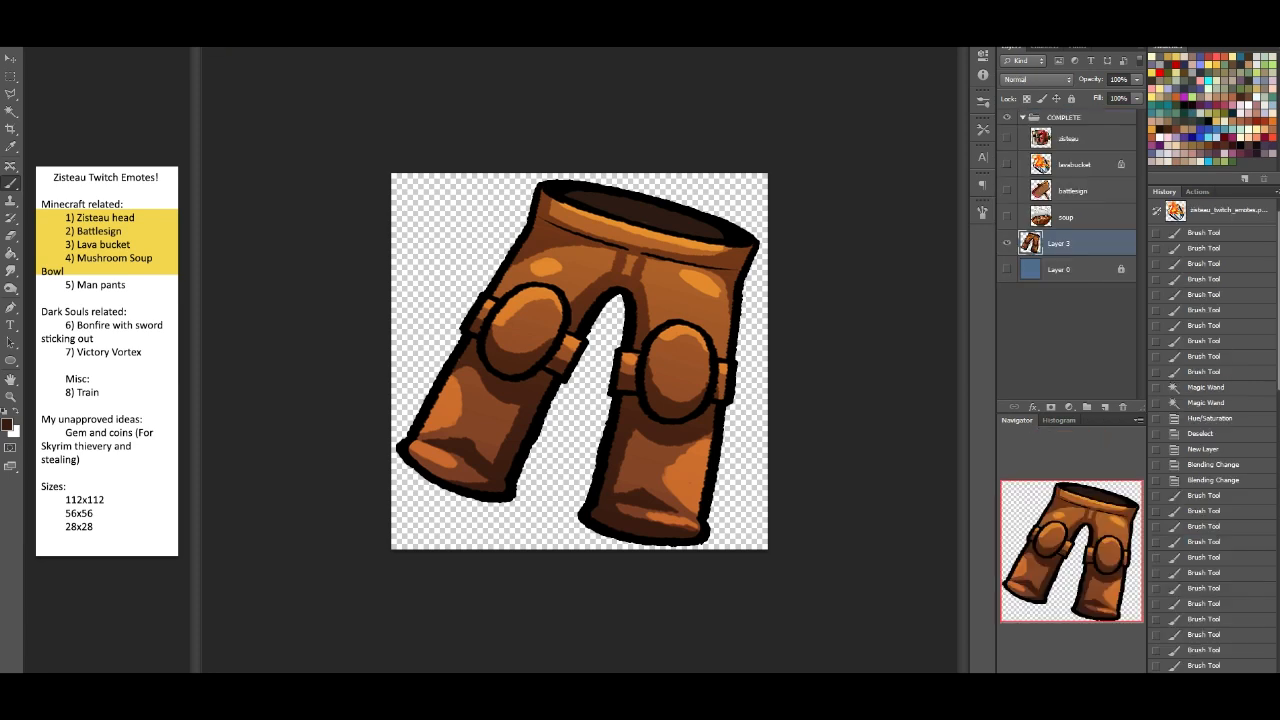
# Step: Resize the pants image to 112 x 112 pixels
pyautogui.click(85, 3)
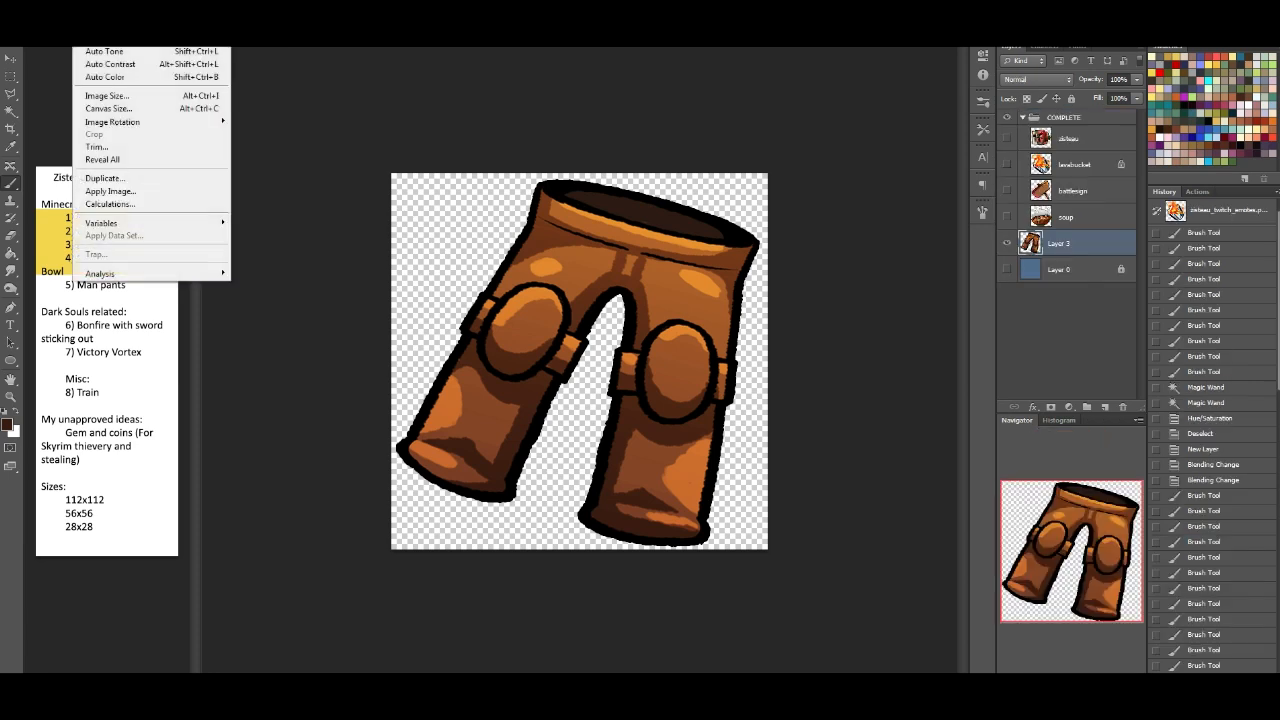
pyautogui.click(131, 97)
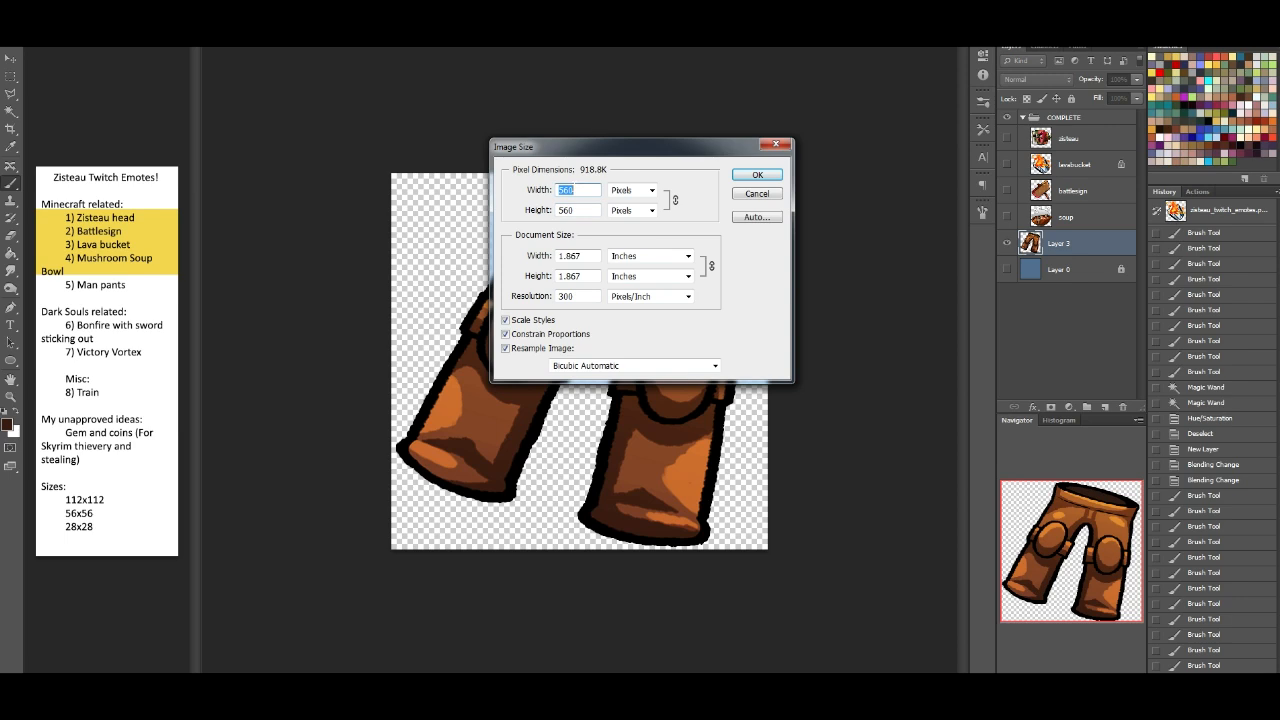
pyautogui.write('112')
pyautogui.press('Return')
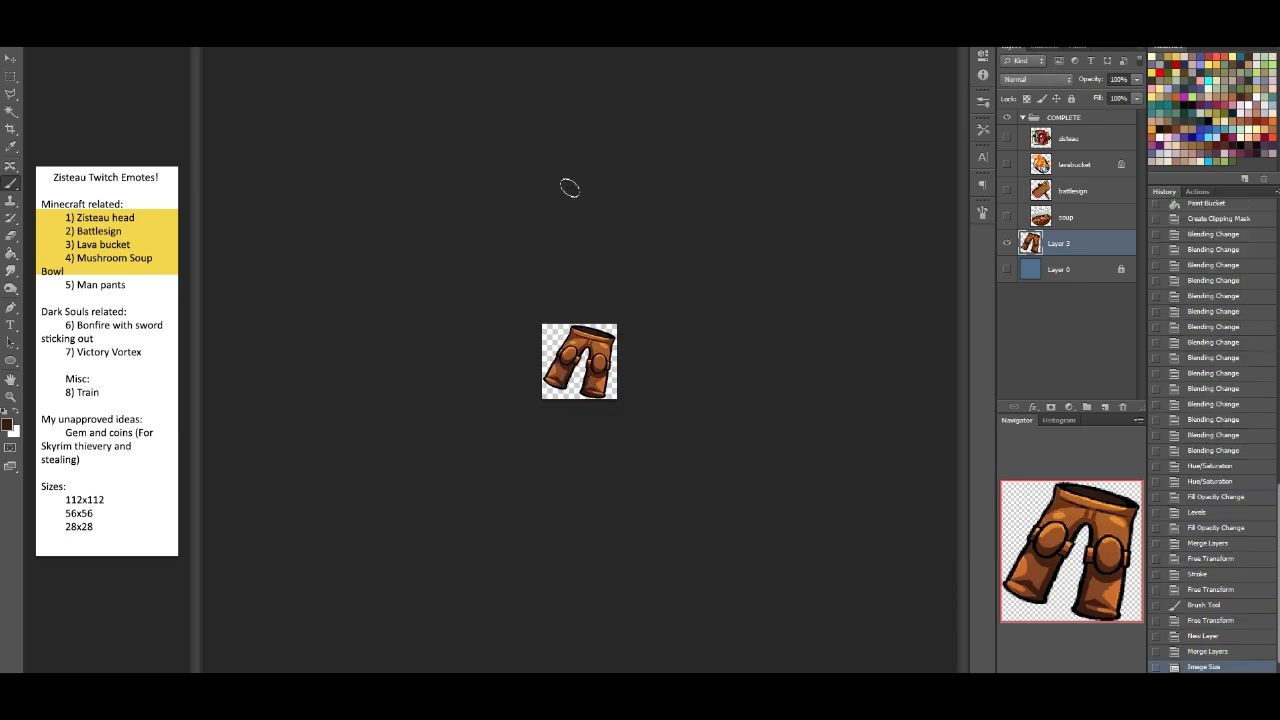
# Step: Export the 112 x 112 pants image for web as a transparent PNG-24 named emote_112x112_manpants.png in the Twitch Emotes folder
pyautogui.click(35, 3)
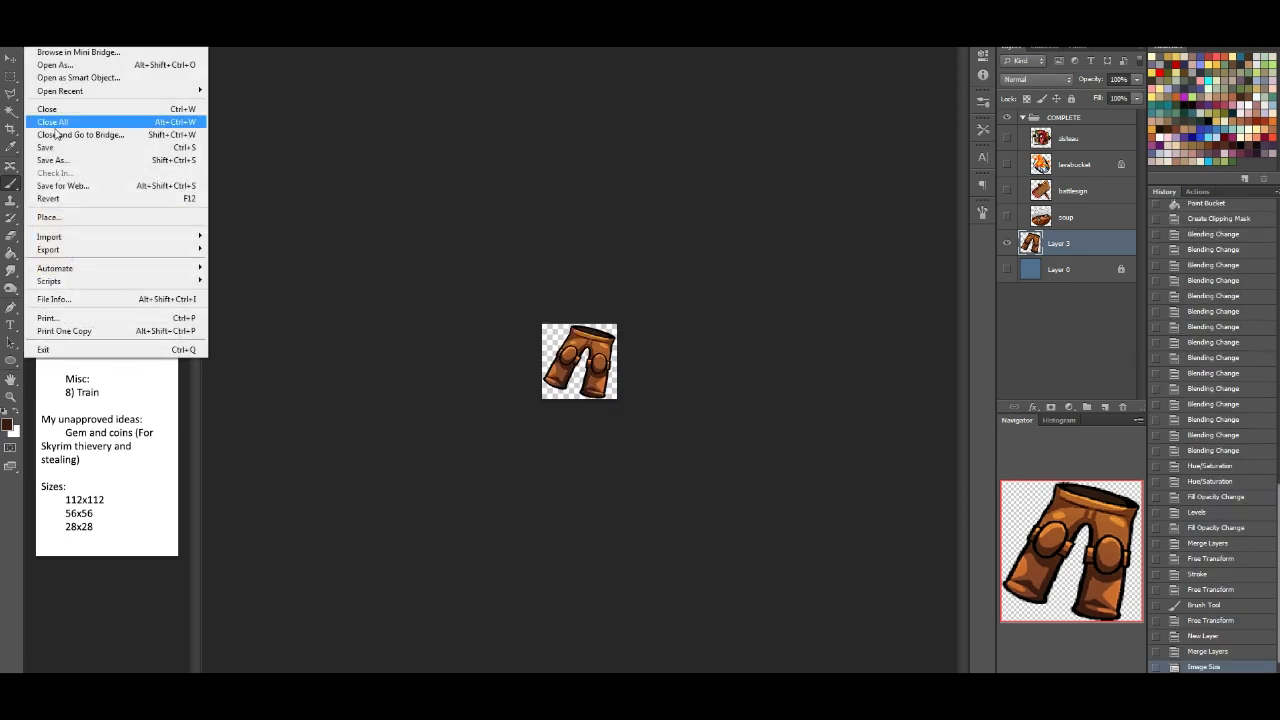
pyautogui.click(75, 190)
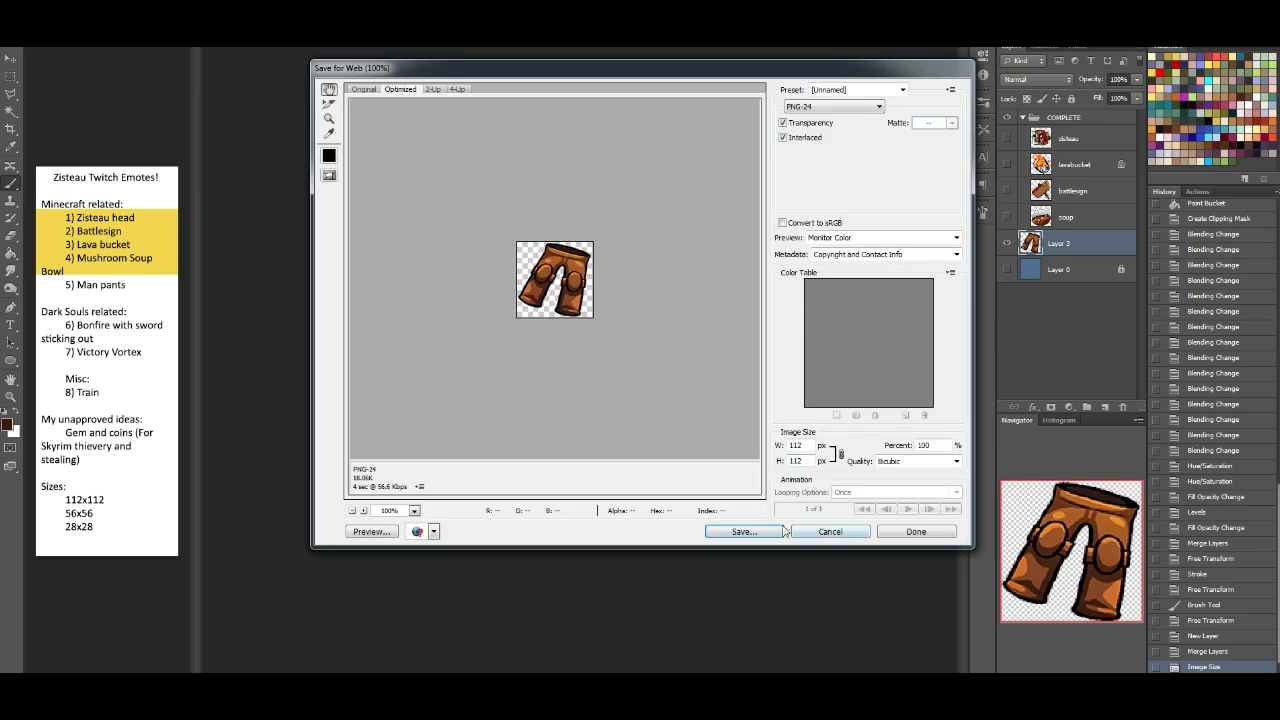
pyautogui.click(770, 532)
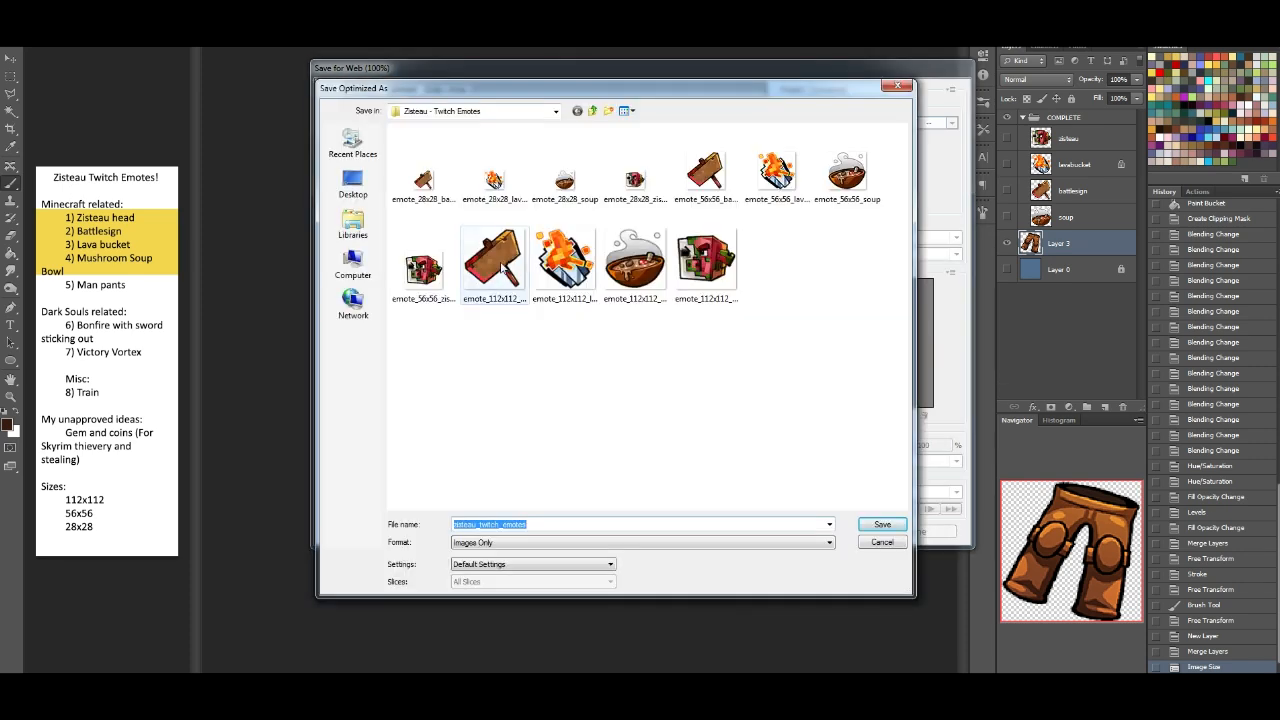
pyautogui.click(503, 268)
pyautogui.click(517, 524)
pyautogui.moveTo(509, 524); pyautogui.dragTo(540, 525)
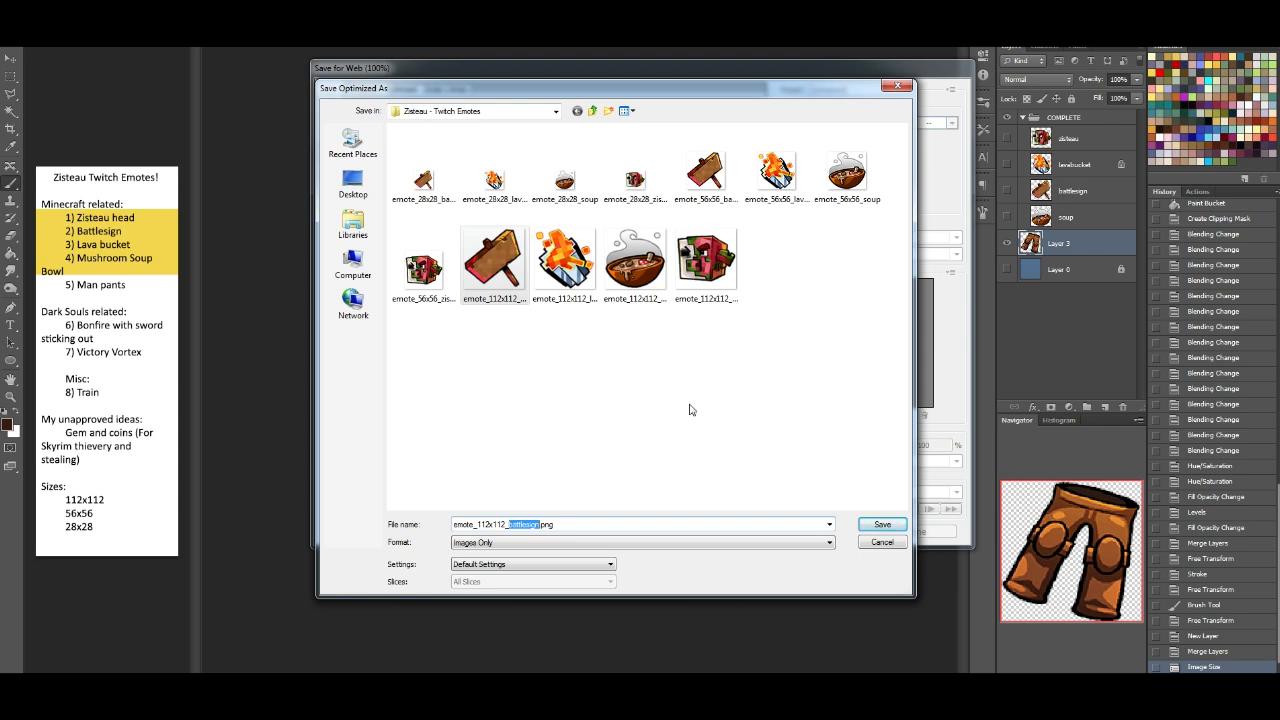
pyautogui.write('man')
pyautogui.press('Return')
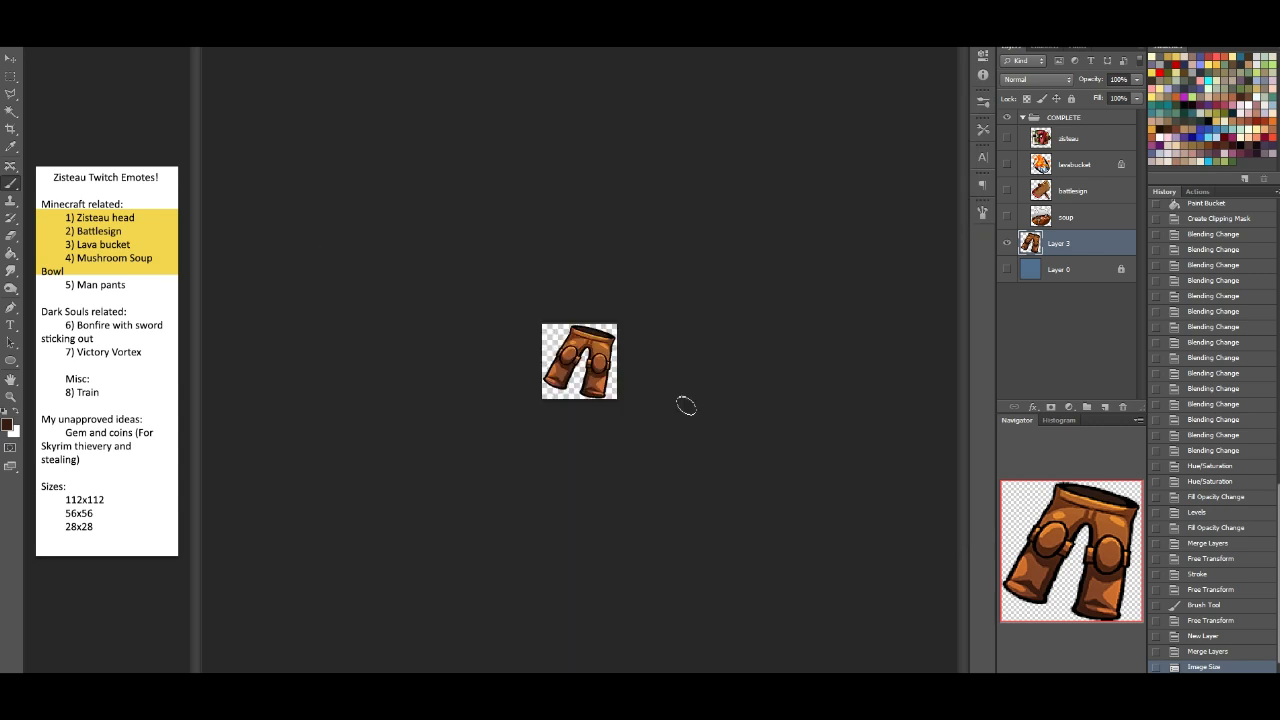
# Step: Restore the pants image to its merged state before the resize and resize it to 56 x 56 pixels
pyautogui.click(1209, 651)
pyautogui.click(84, 6)
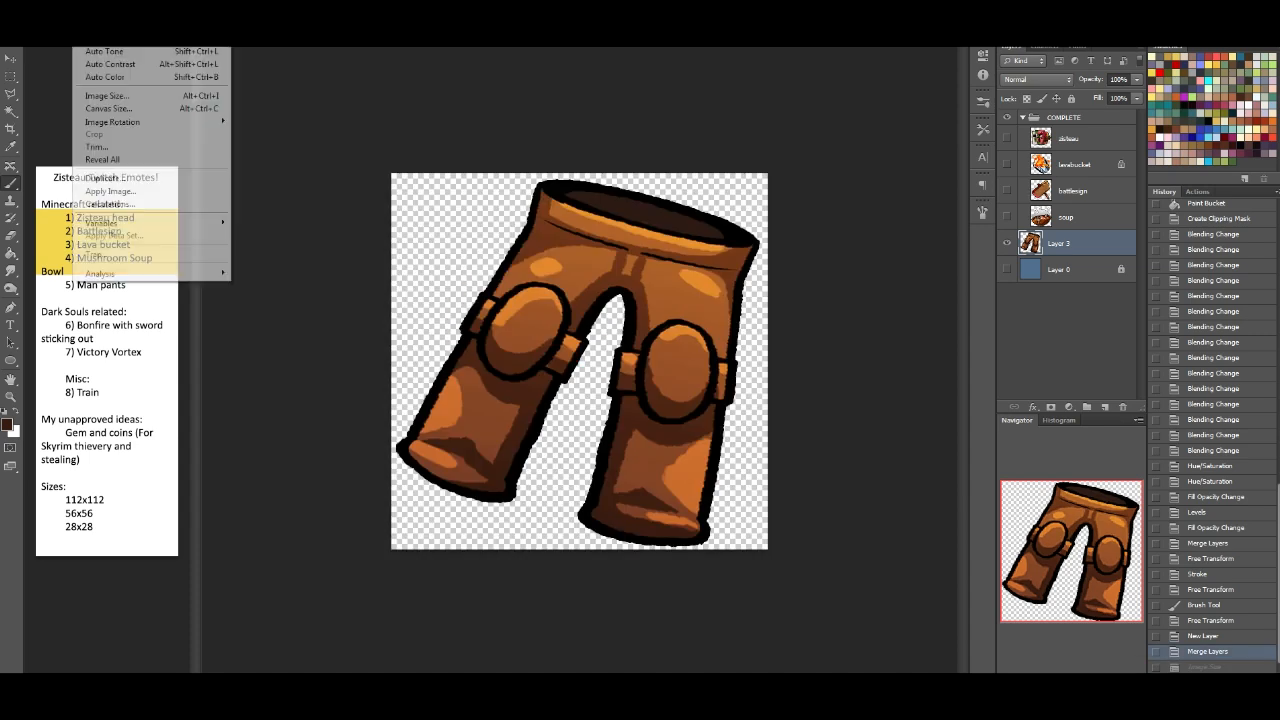
pyautogui.click(97, 97)
pyautogui.write('56')
pyautogui.press('Return')
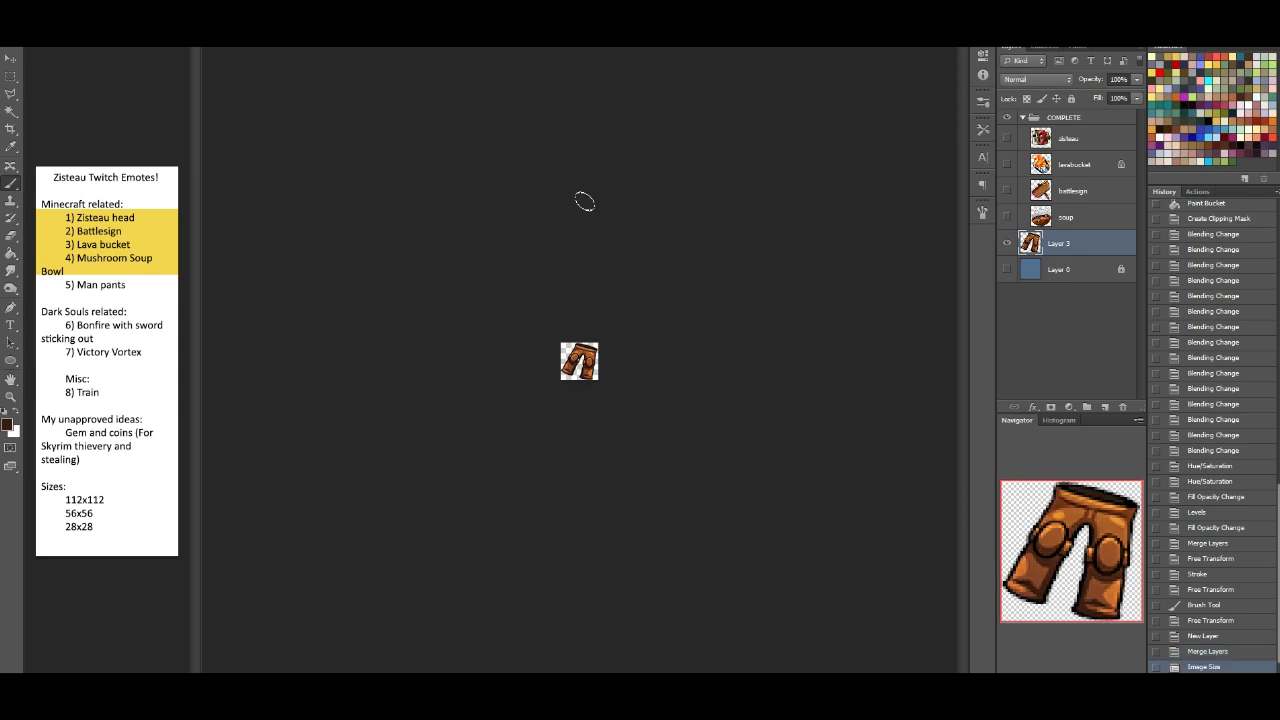
# Step: Export the 56 x 56 pants image for web as emote_56x56_manpants.png in the same emotes folder
pyautogui.click(31, 6)
pyautogui.click(105, 186)
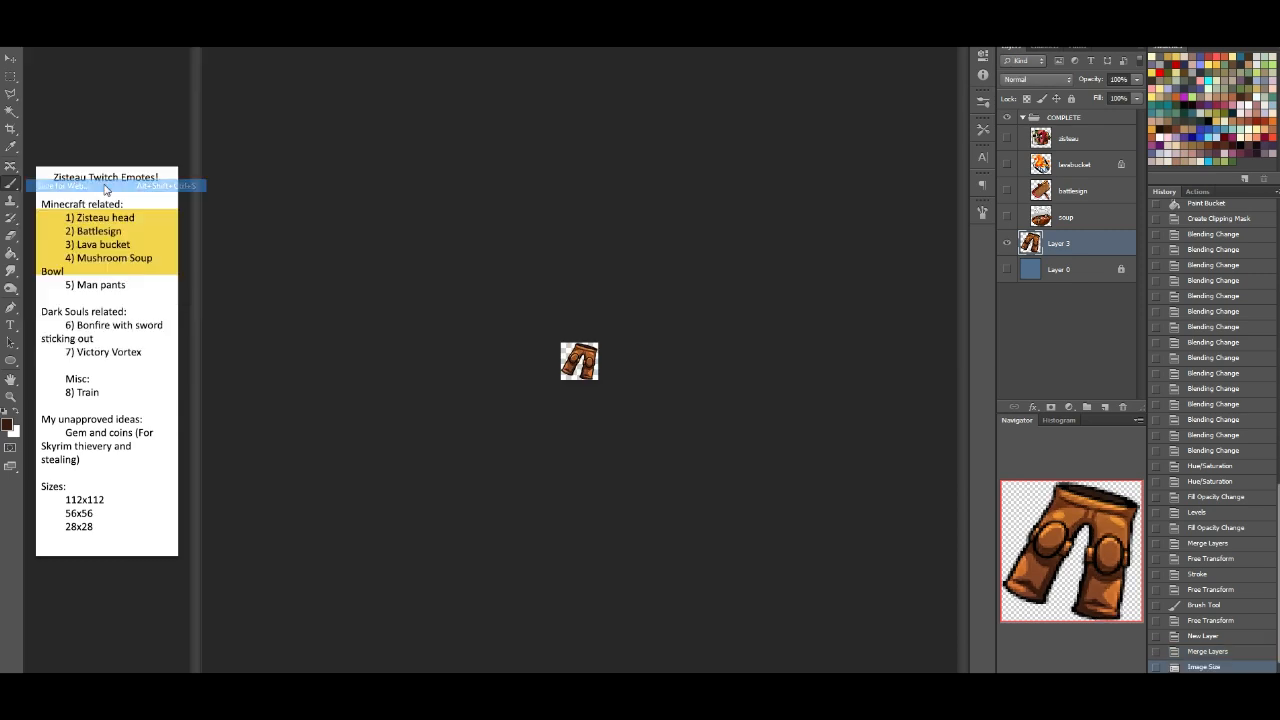
pyautogui.press('Return')
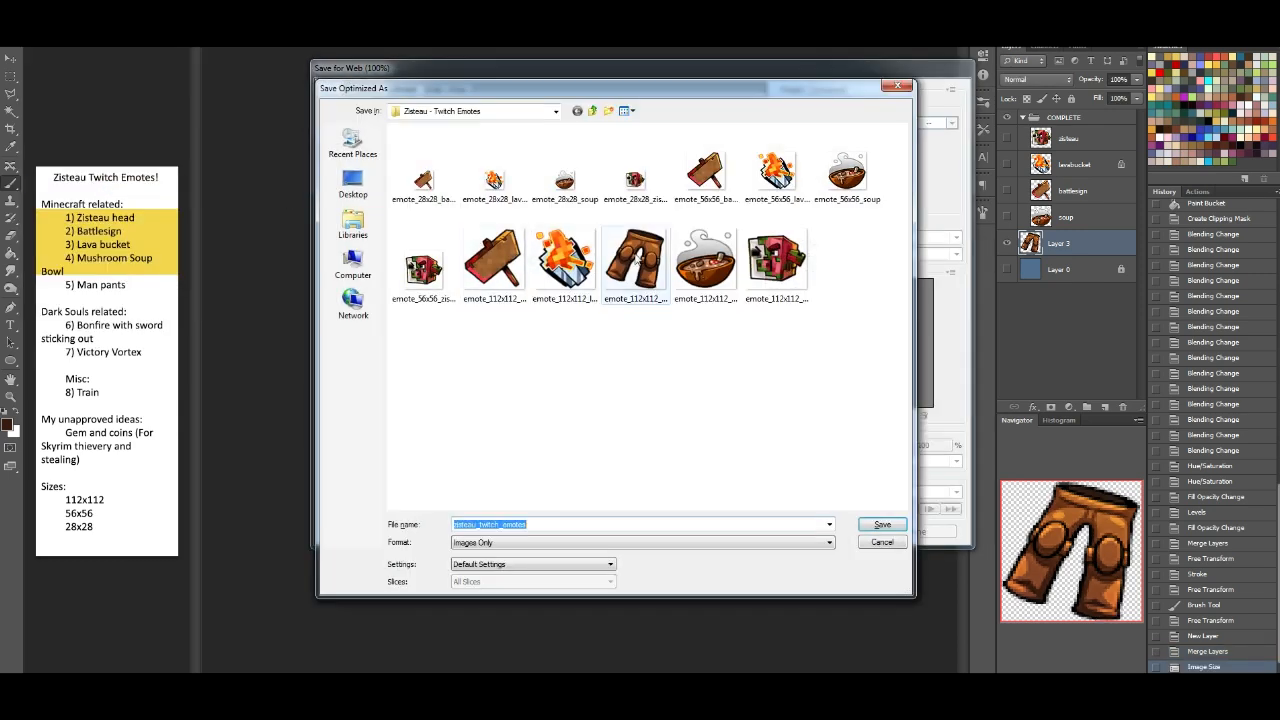
pyautogui.click(634, 290)
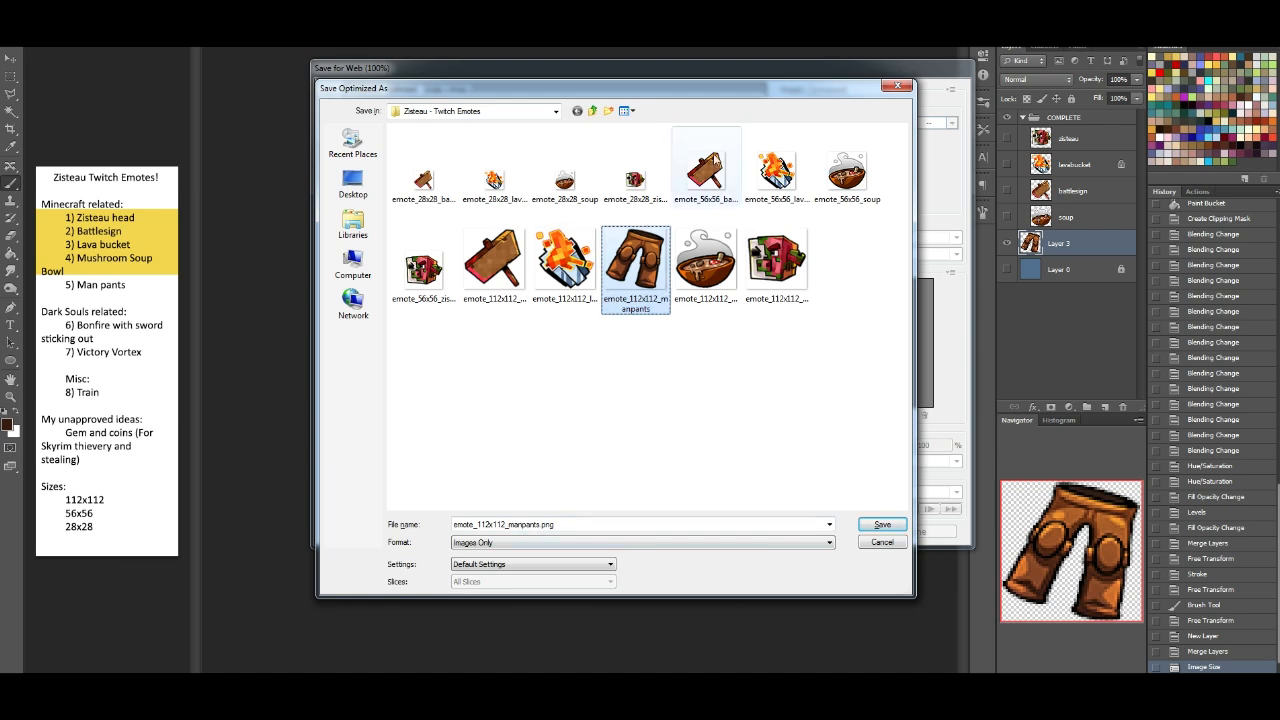
pyautogui.click(787, 187)
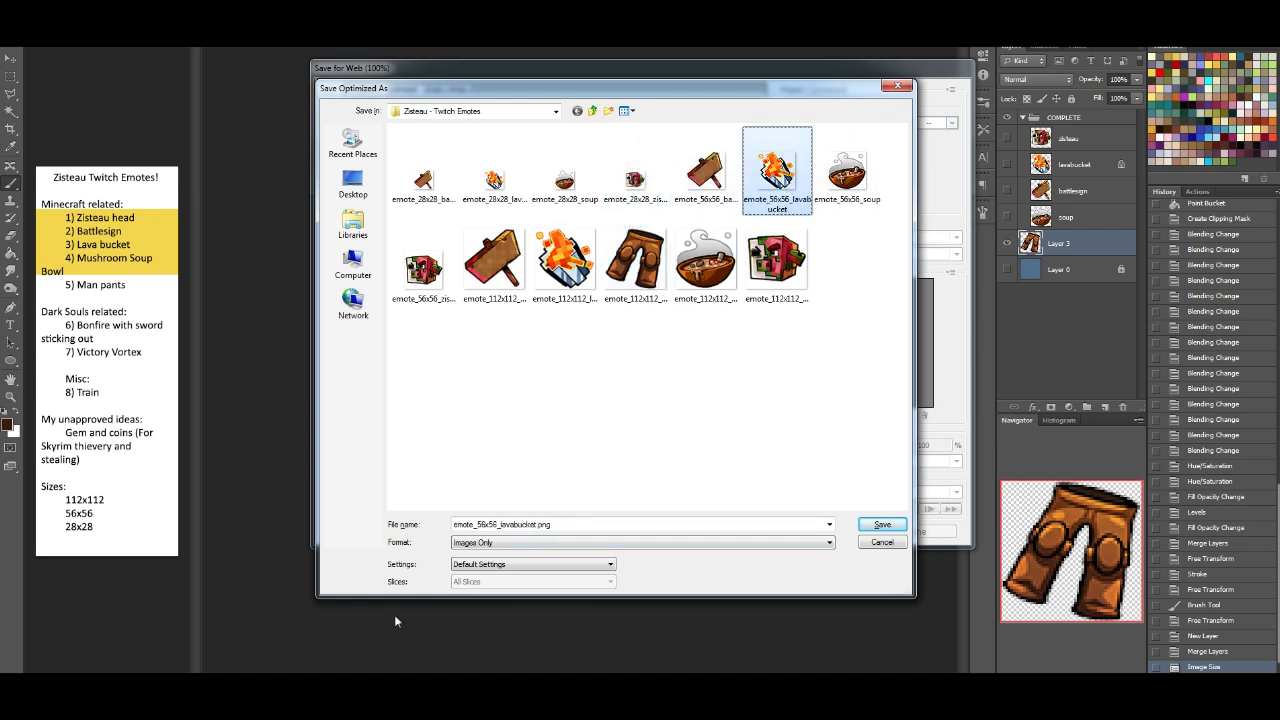
pyautogui.click(510, 525)
pyautogui.moveTo(501, 525); pyautogui.dragTo(544, 525)
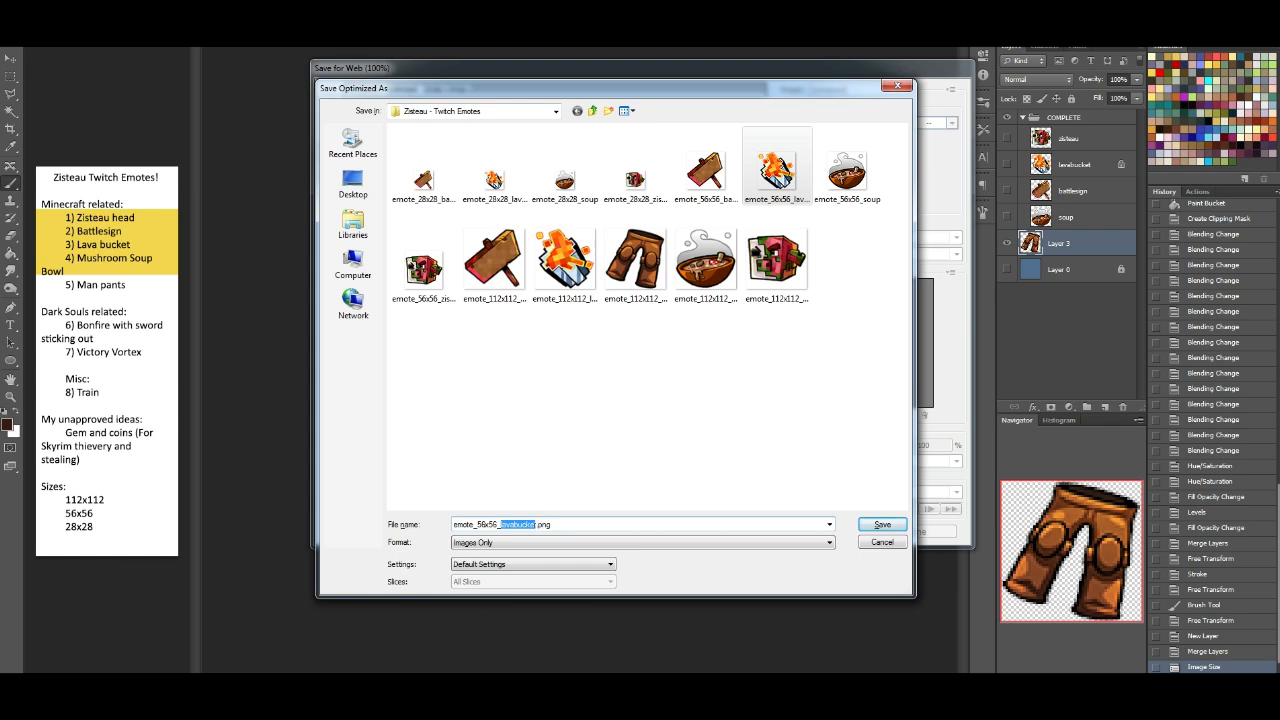
pyautogui.press('BackSpace')
pyautogui.write('manpants')
pyautogui.press('Return')
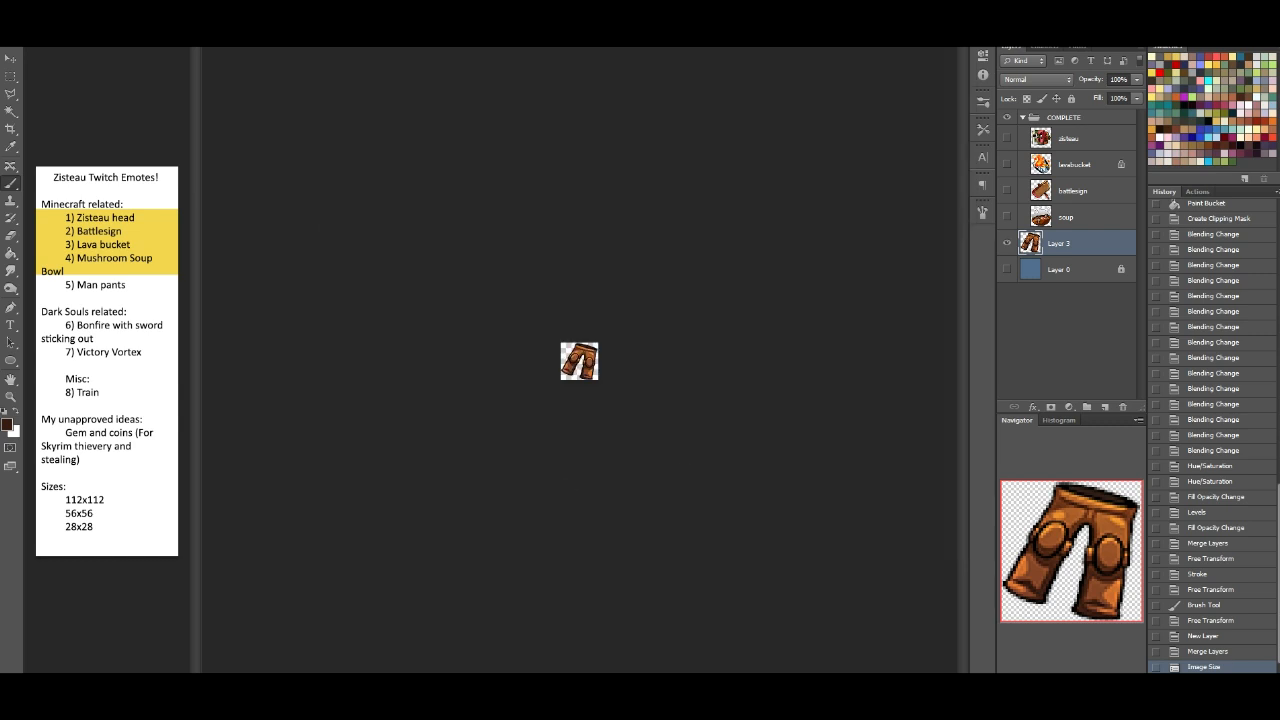
# Step: Return the pants image to its full-size merged state and resize it to 28 x 28 pixels
pyautogui.click(1205, 651)
pyautogui.click(86, 3)
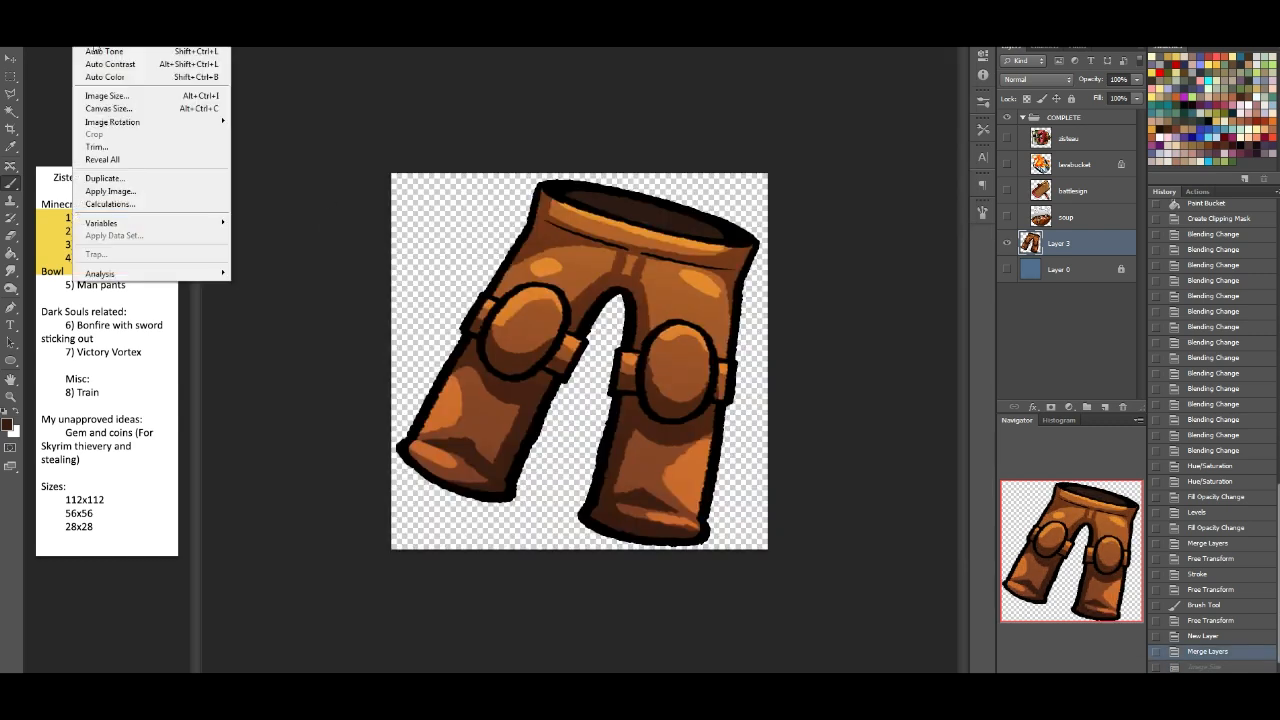
pyautogui.click(118, 97)
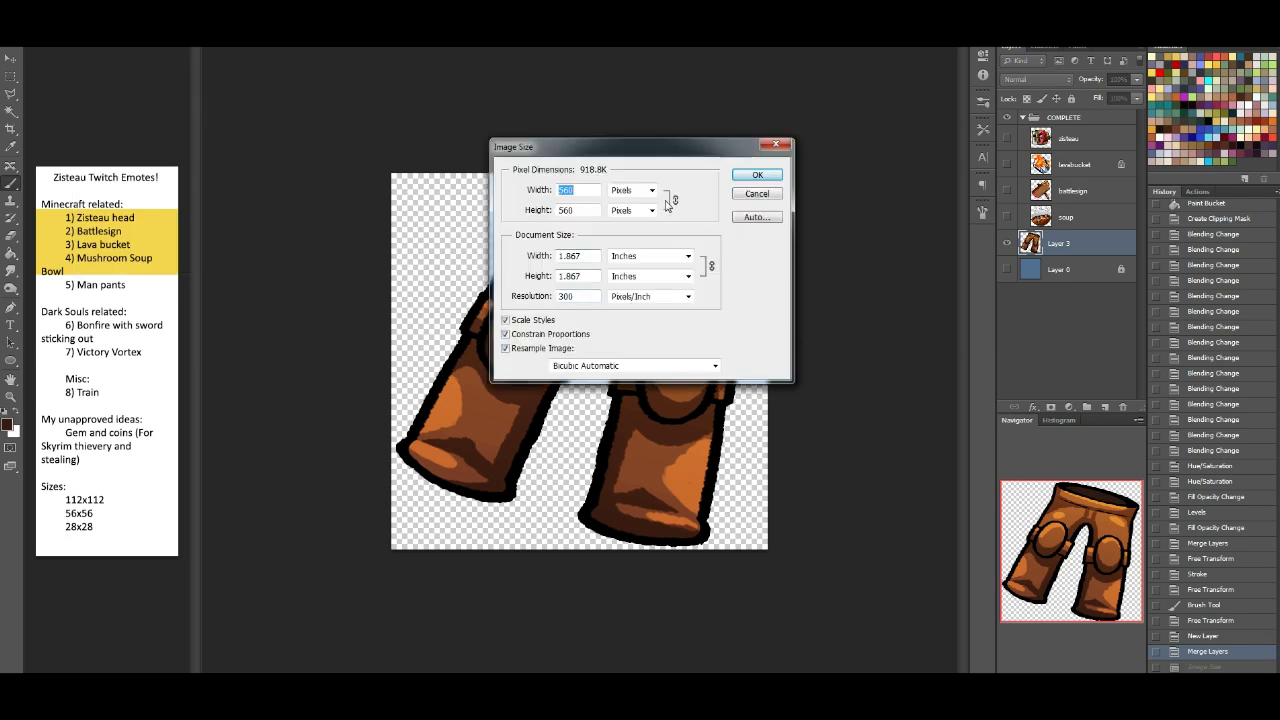
pyautogui.write('28')
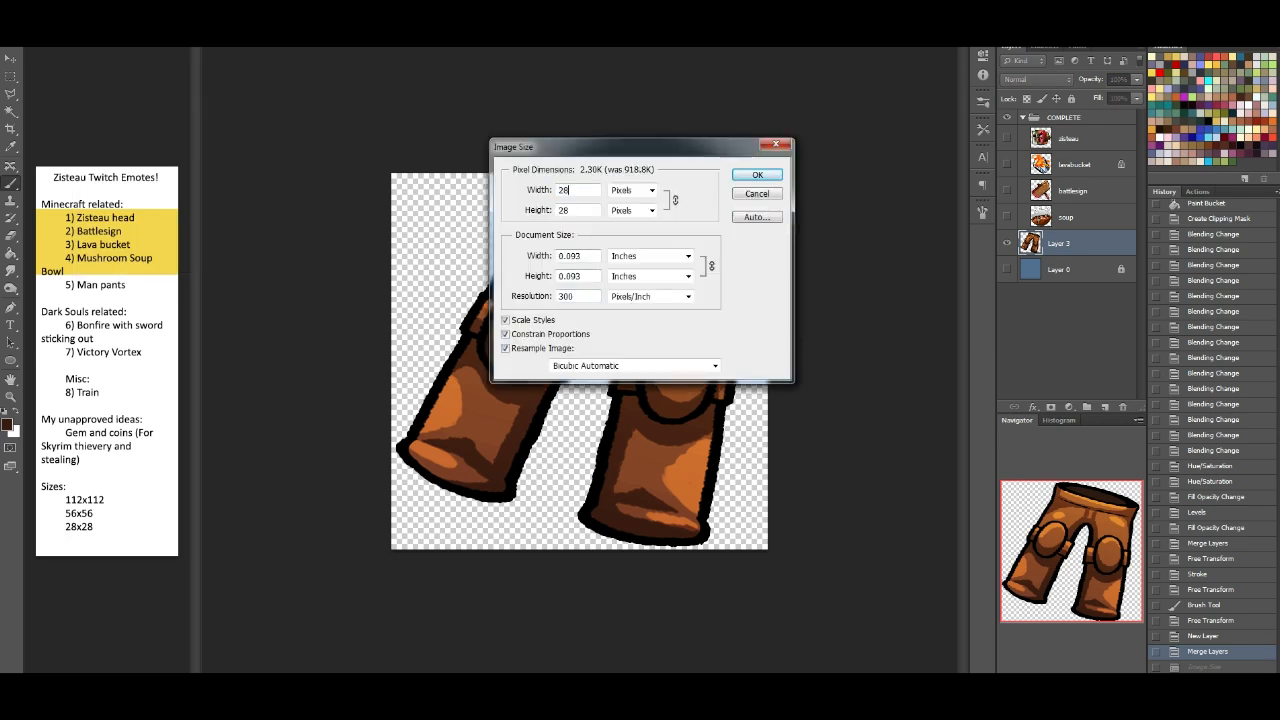
pyautogui.press('Return')
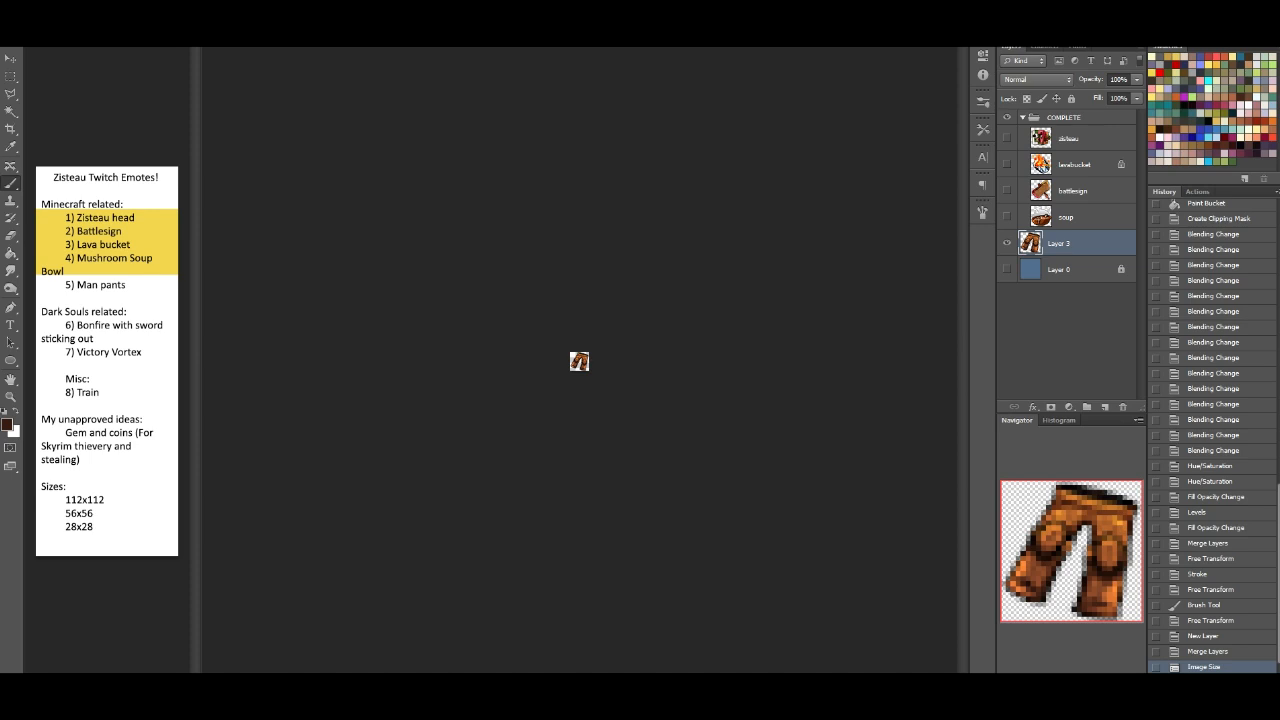
# Step: Export the 28 x 28 pants image for web as emote_28x28_manpants.png alongside the other emotes
pyautogui.click(28, 3)
pyautogui.click(76, 186)
pyautogui.click(745, 531)
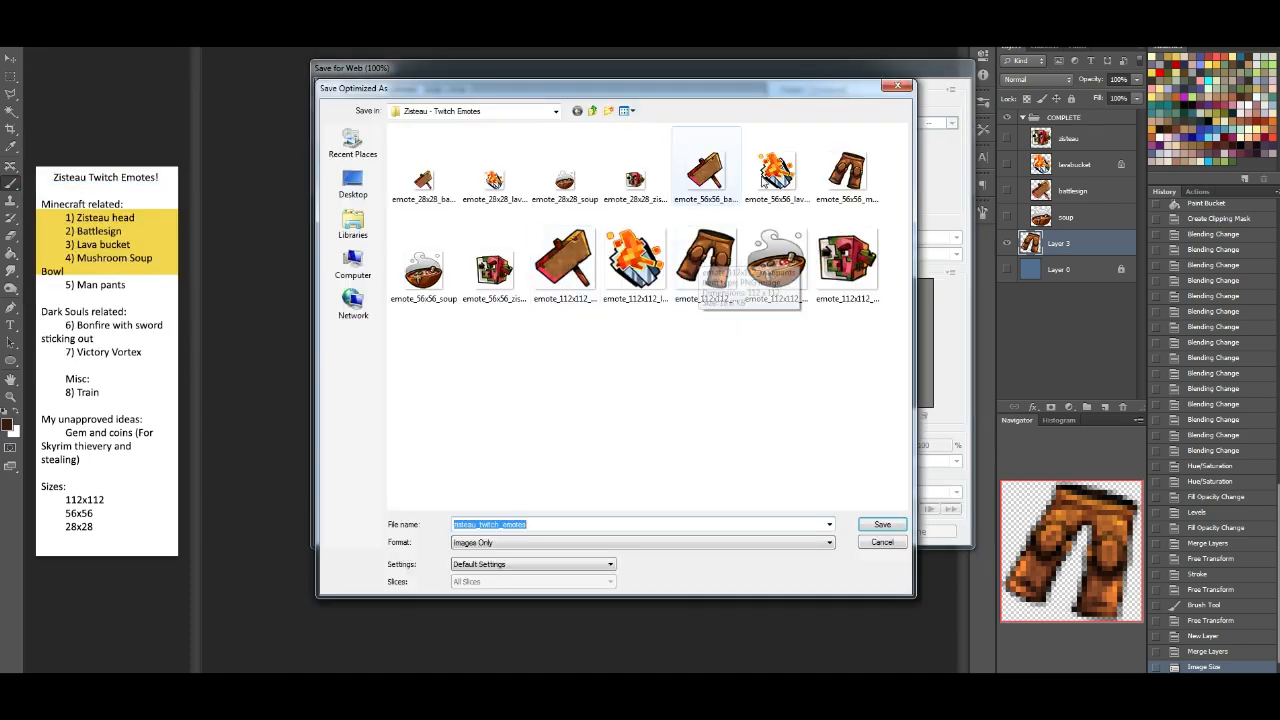
pyautogui.click(635, 178)
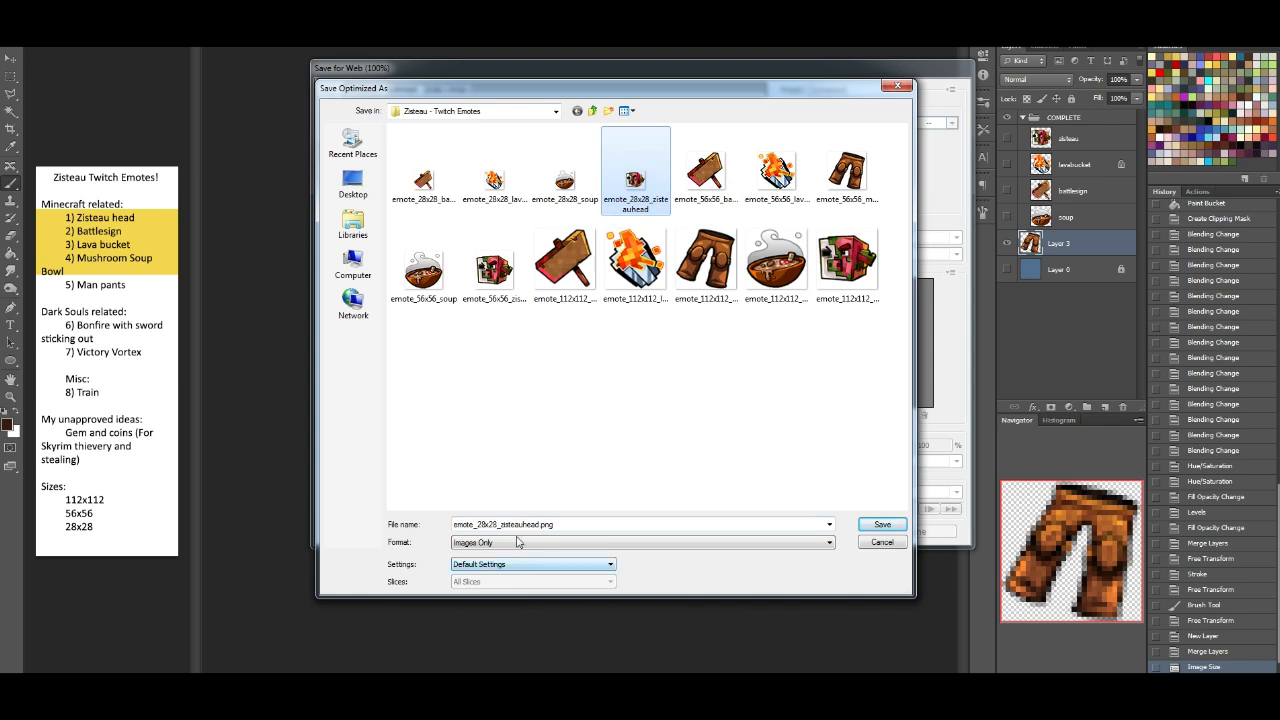
pyautogui.click(518, 542)
pyautogui.click(530, 525)
pyautogui.doubleClick(512, 524)
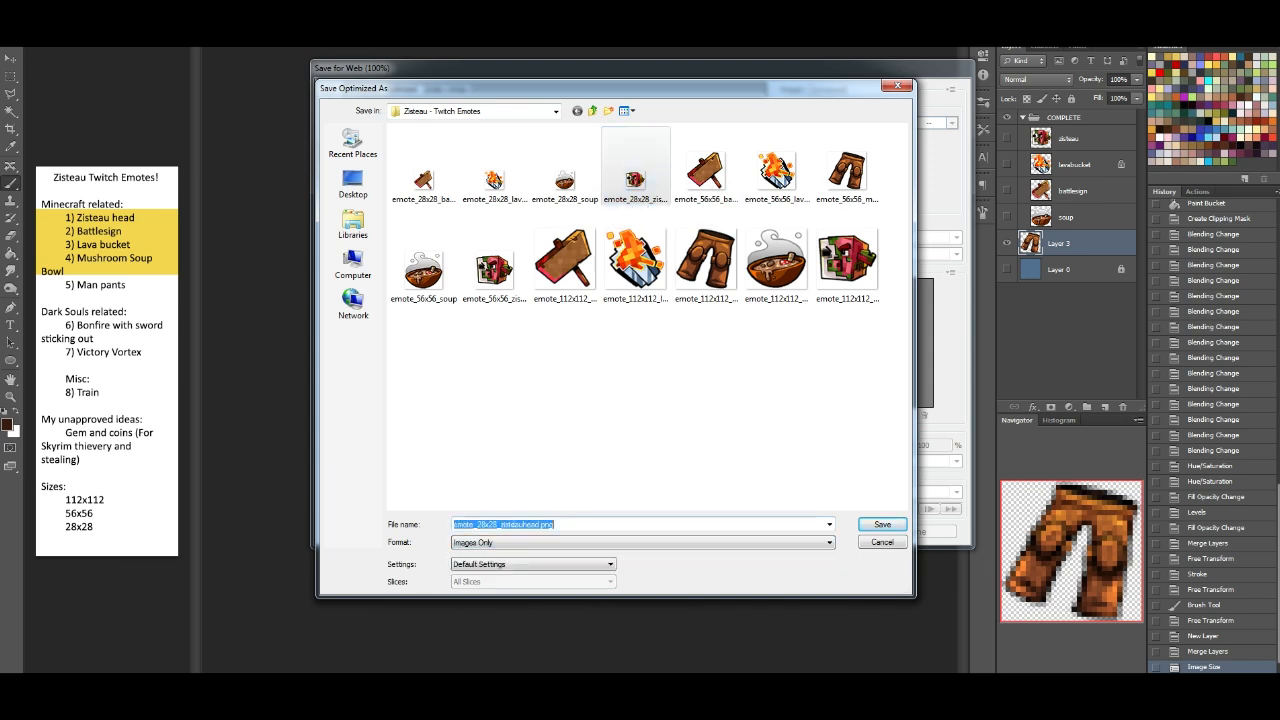
pyautogui.click(515, 524)
pyautogui.write('anpant')
pyautogui.press('Return')
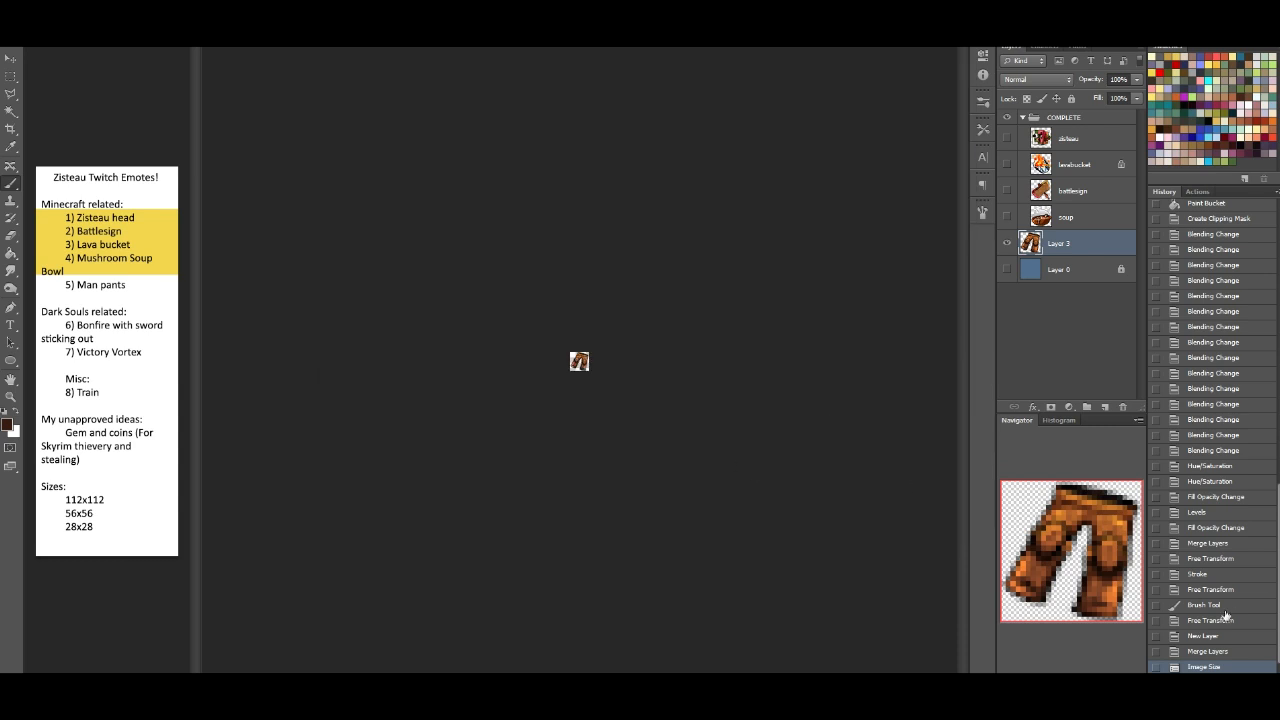
# Step: Restore the full-size pants, rename their layer to manpants and move it into the COMPLETE group below soup
pyautogui.click(1207, 651)
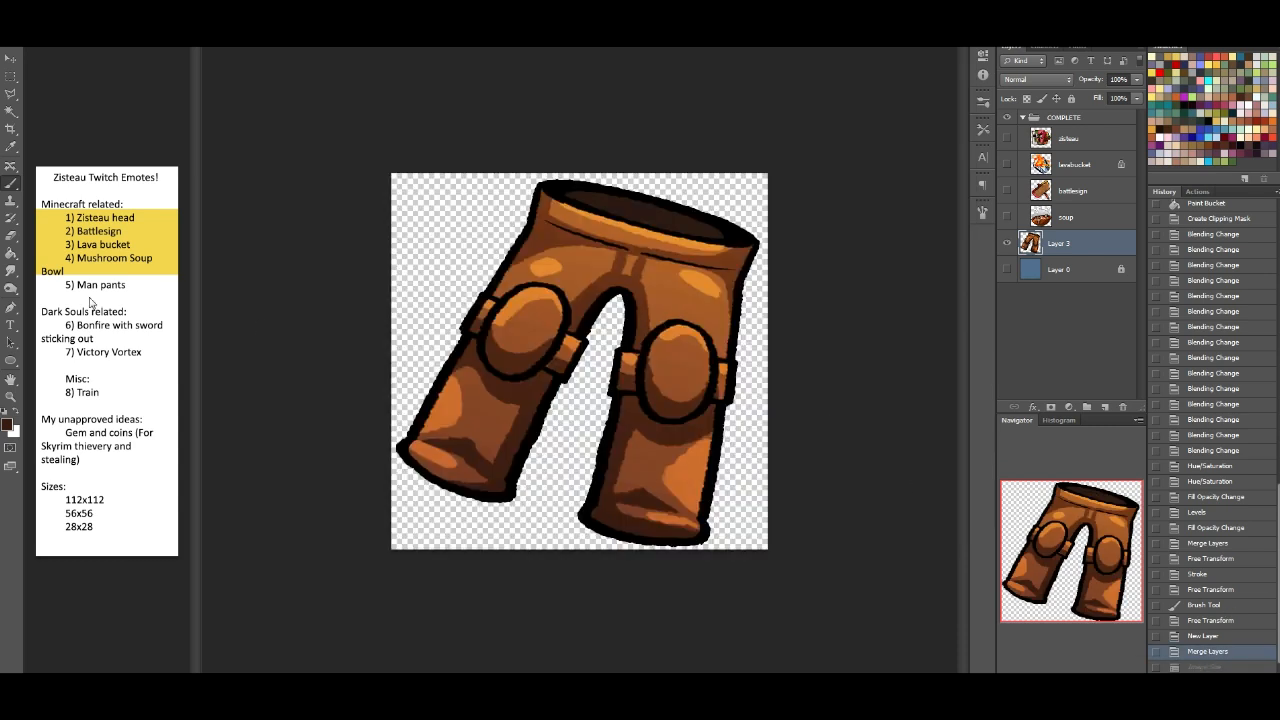
pyautogui.doubleClick(1077, 242)
pyautogui.write('manpants')
pyautogui.press('Return')
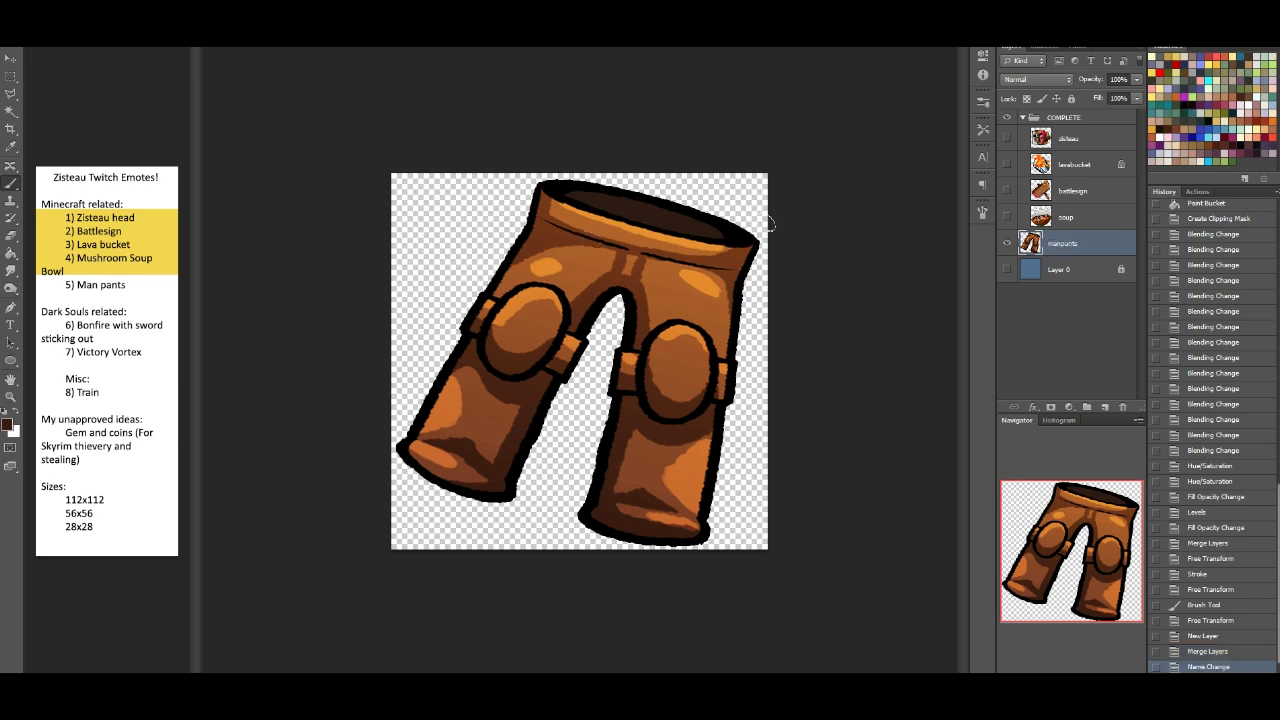
pyautogui.moveTo(1060, 245); pyautogui.dragTo(1063, 224)
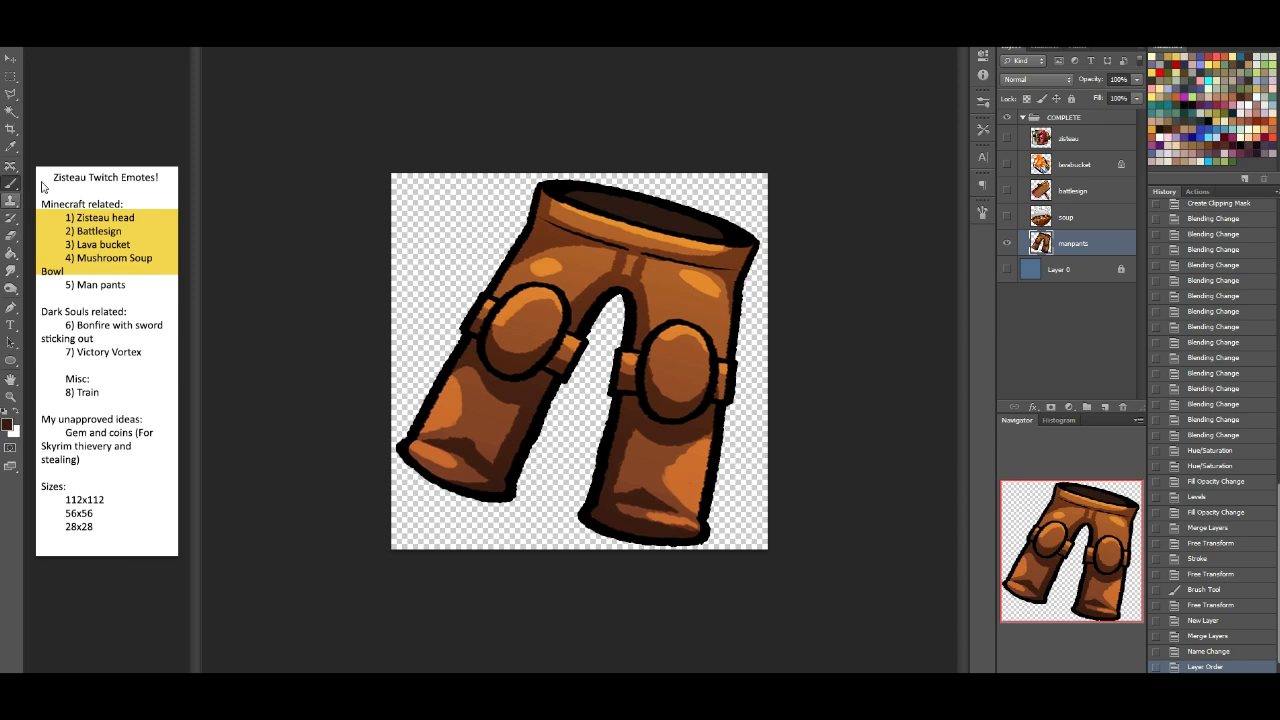
# Step: Stretch the yellow highlight in the emote list to cover everything from the Minecraft related heading through Man pants
pyautogui.click(171, 122)
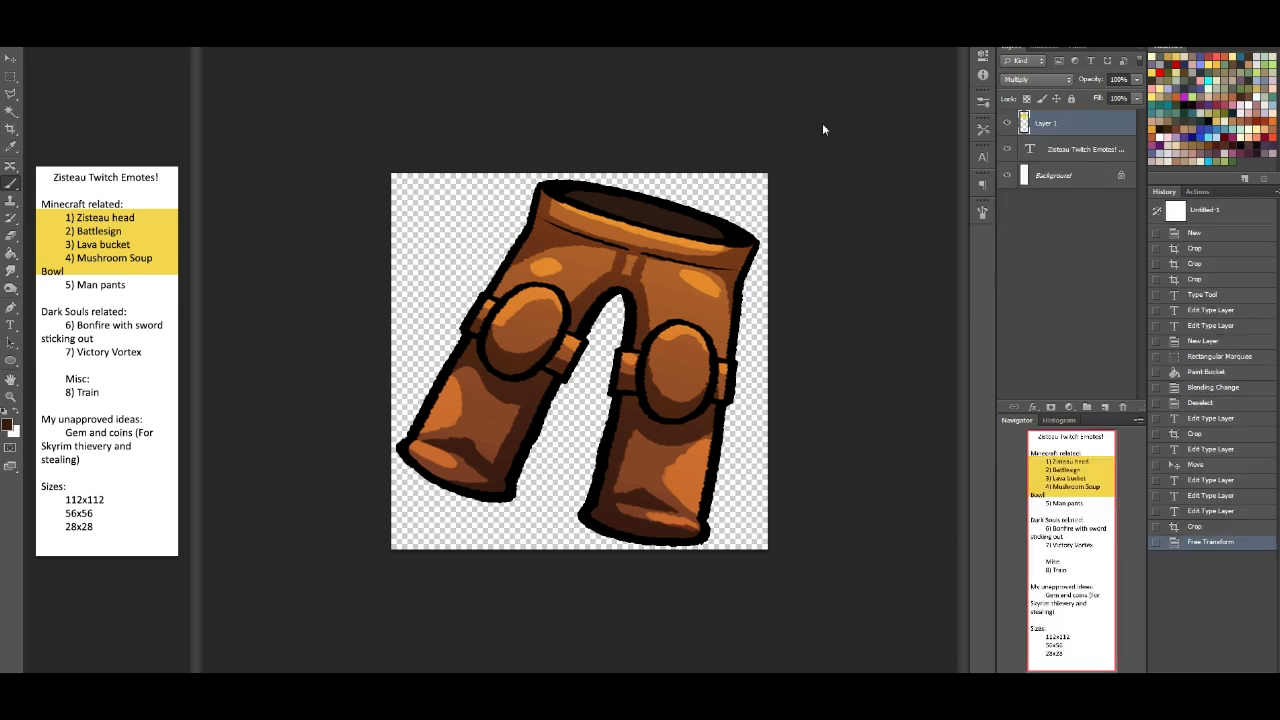
pyautogui.hotkey('ctrl', 't')
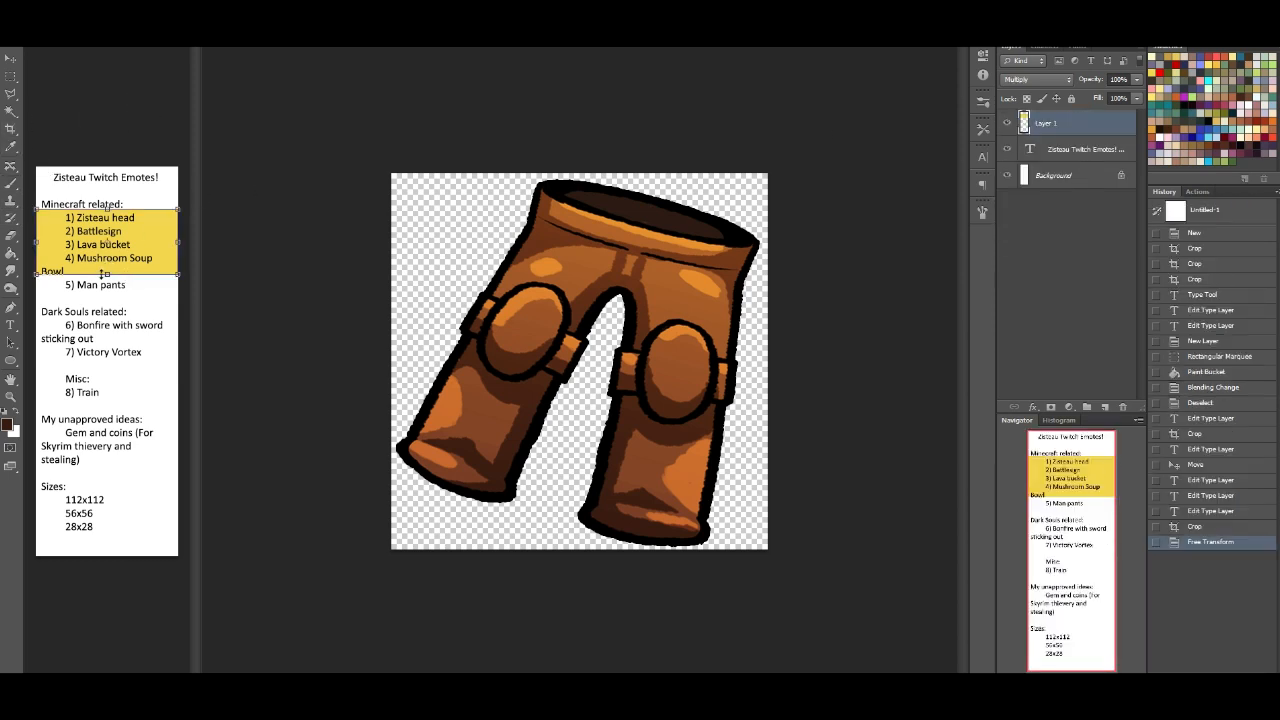
pyautogui.moveTo(104, 273); pyautogui.dragTo(107, 297)
pyautogui.moveTo(110, 196); pyautogui.dragTo(110, 191)
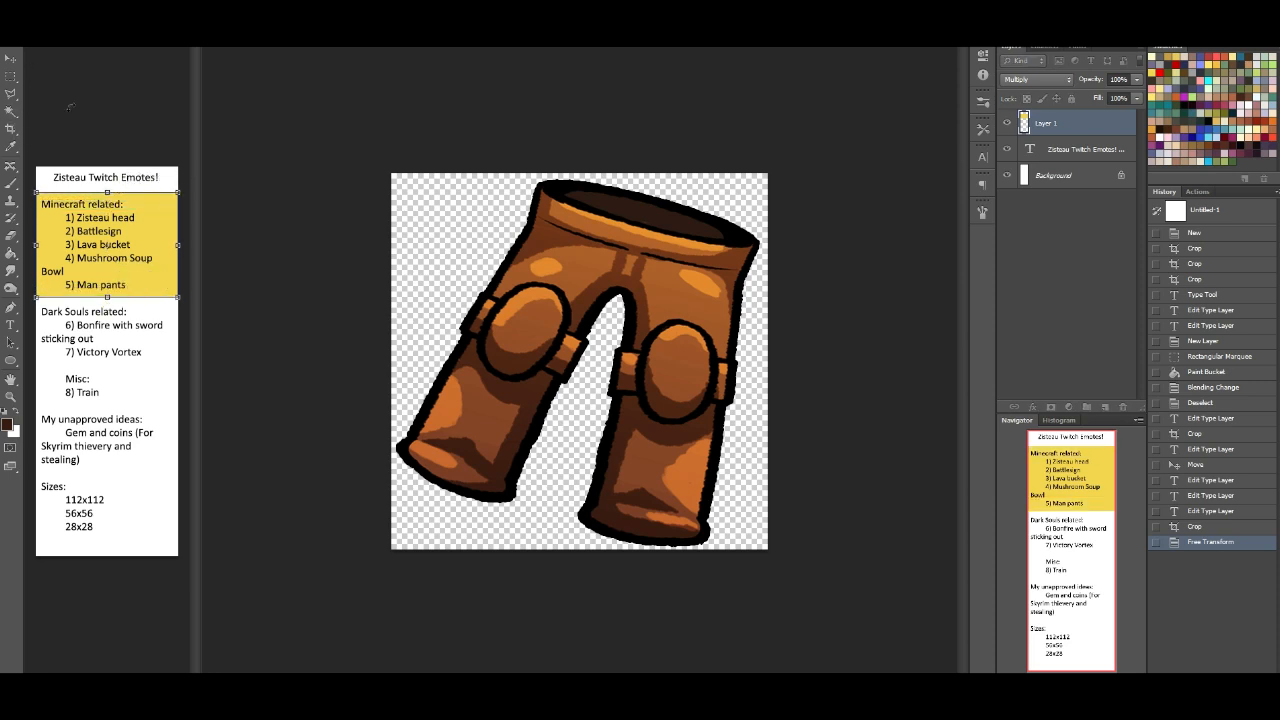
pyautogui.press('Return')
pyautogui.press('b')
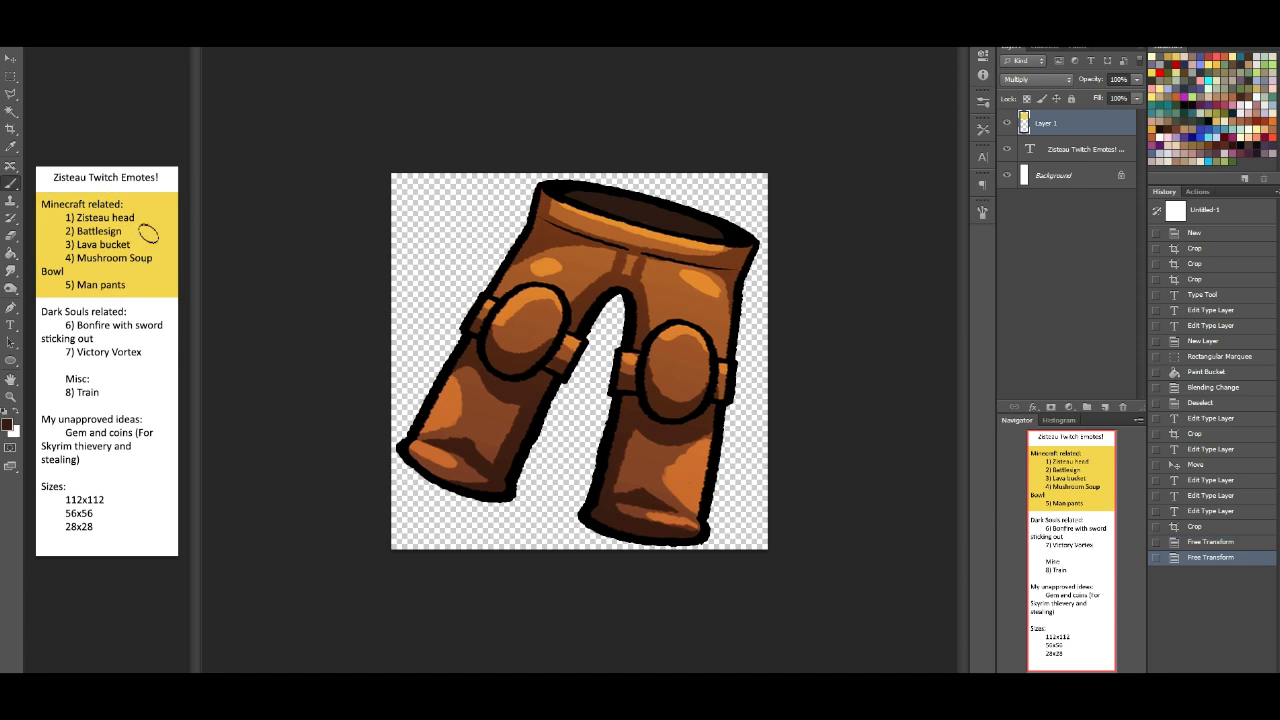
# Step: Add an empty layer above Layer 0 in the emote document, hide manpants and show the blue Layer 0
pyautogui.click(11, 58)
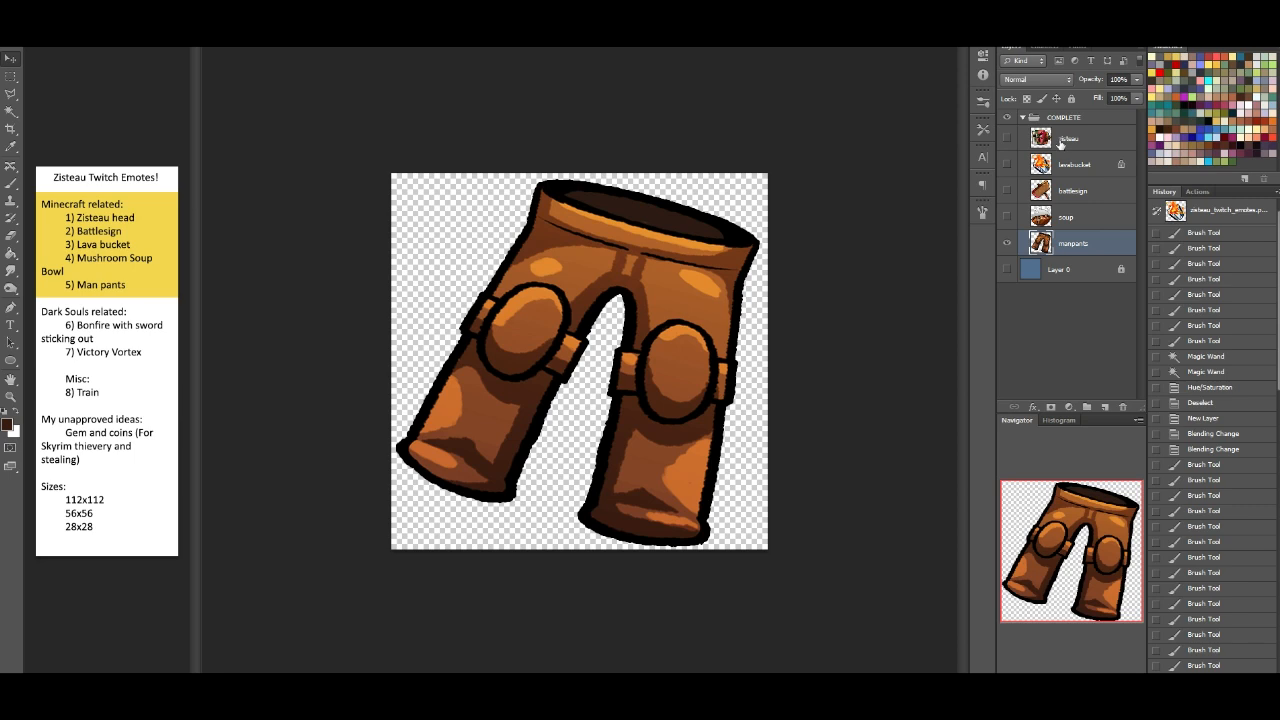
pyautogui.click(1073, 270)
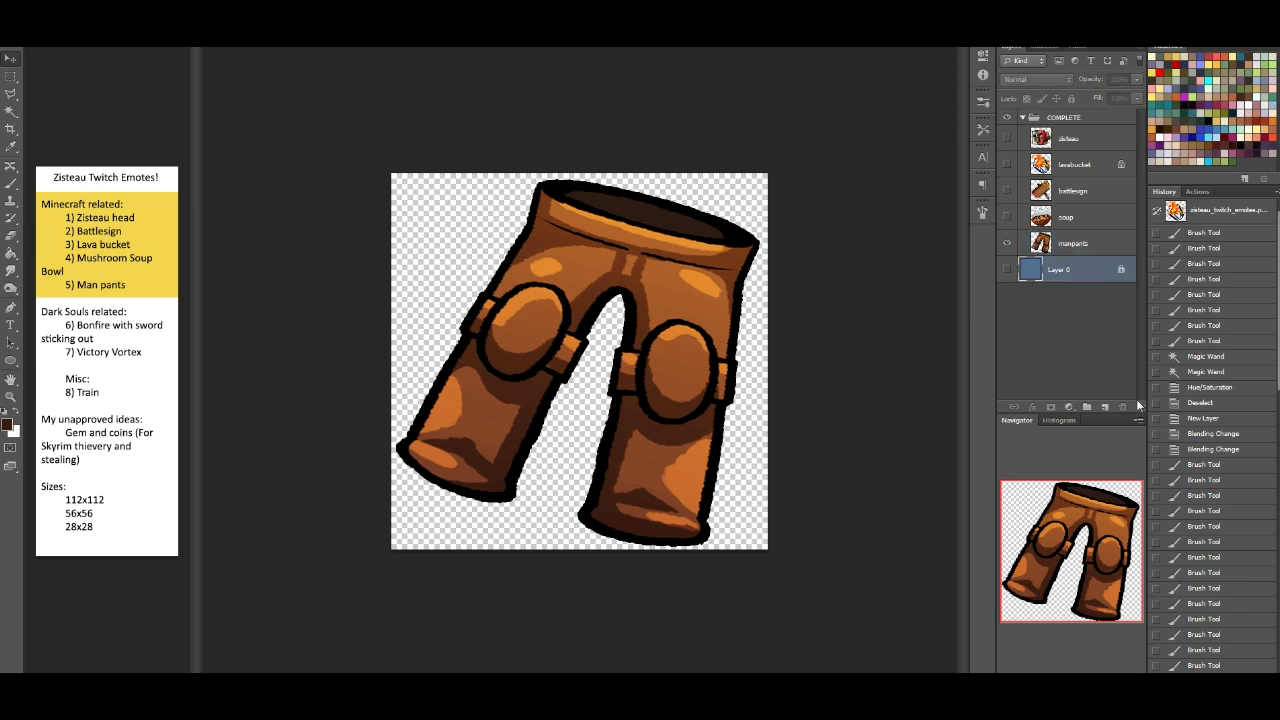
pyautogui.click(1105, 408)
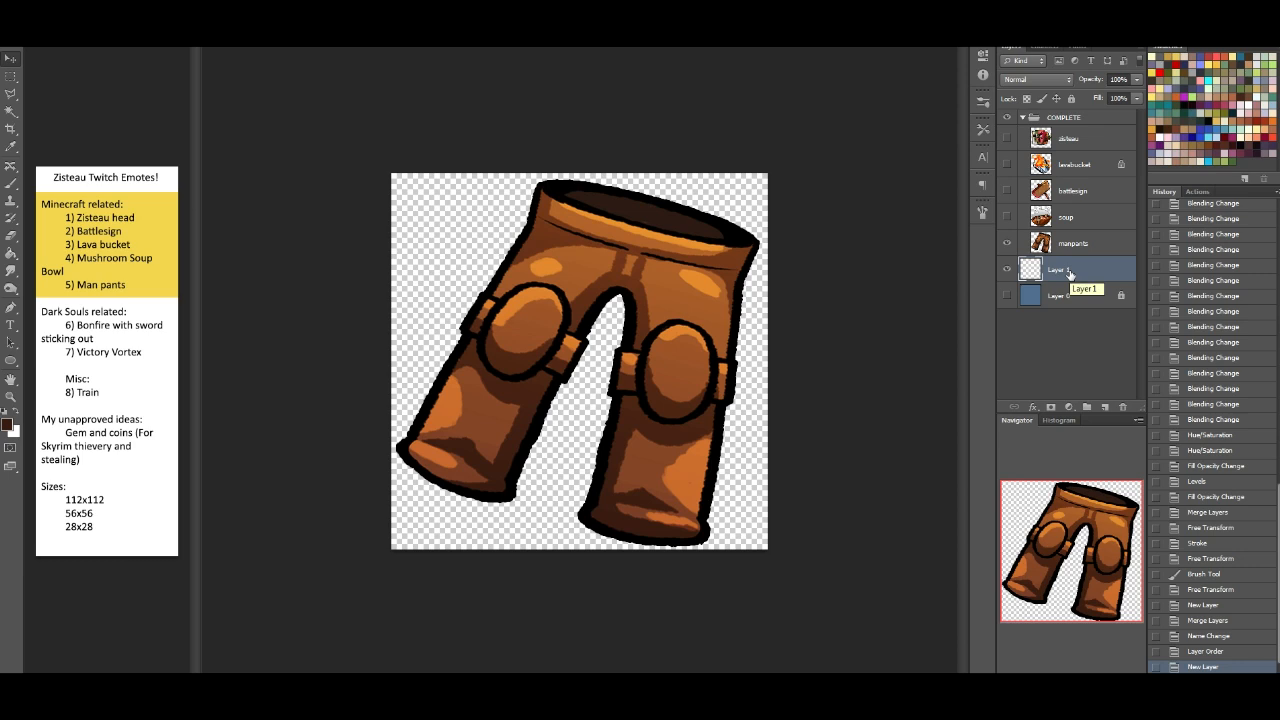
pyautogui.click(1007, 243)
pyautogui.click(1007, 295)
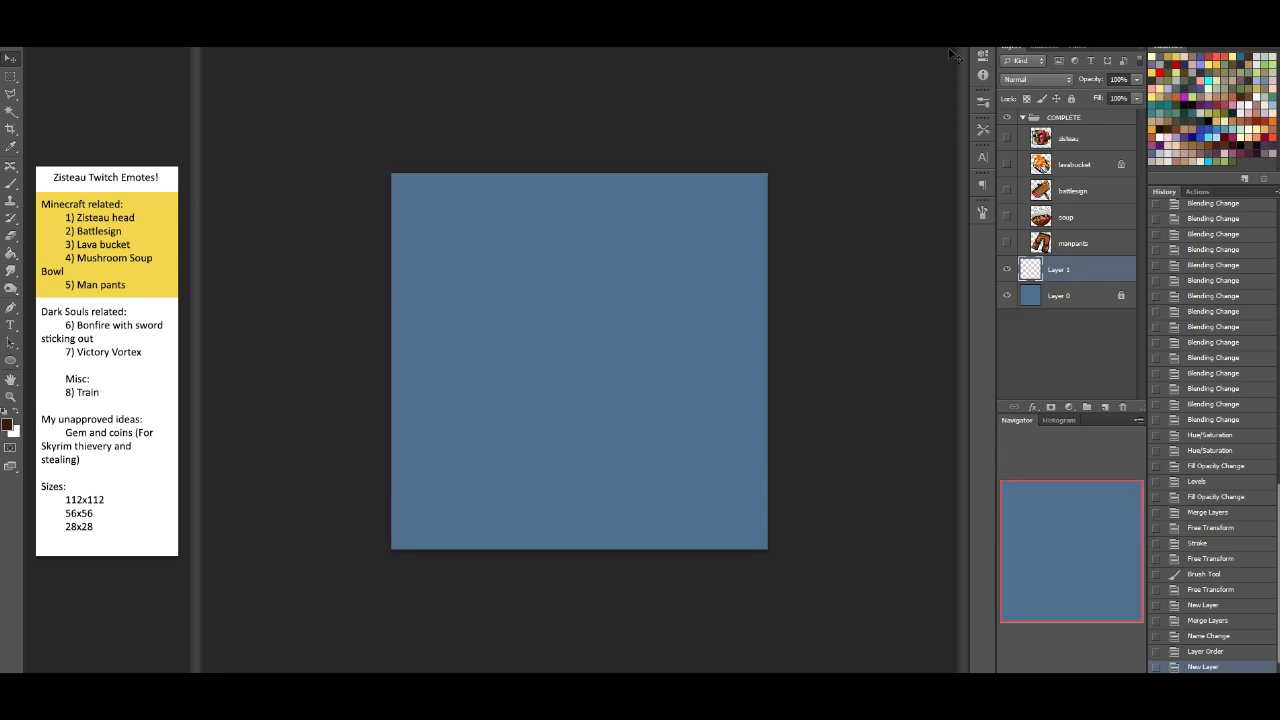
# Step: Set the new layer's blending mode to Multiply and ready the Brush tool with a red foreground color
pyautogui.click(1036, 84)
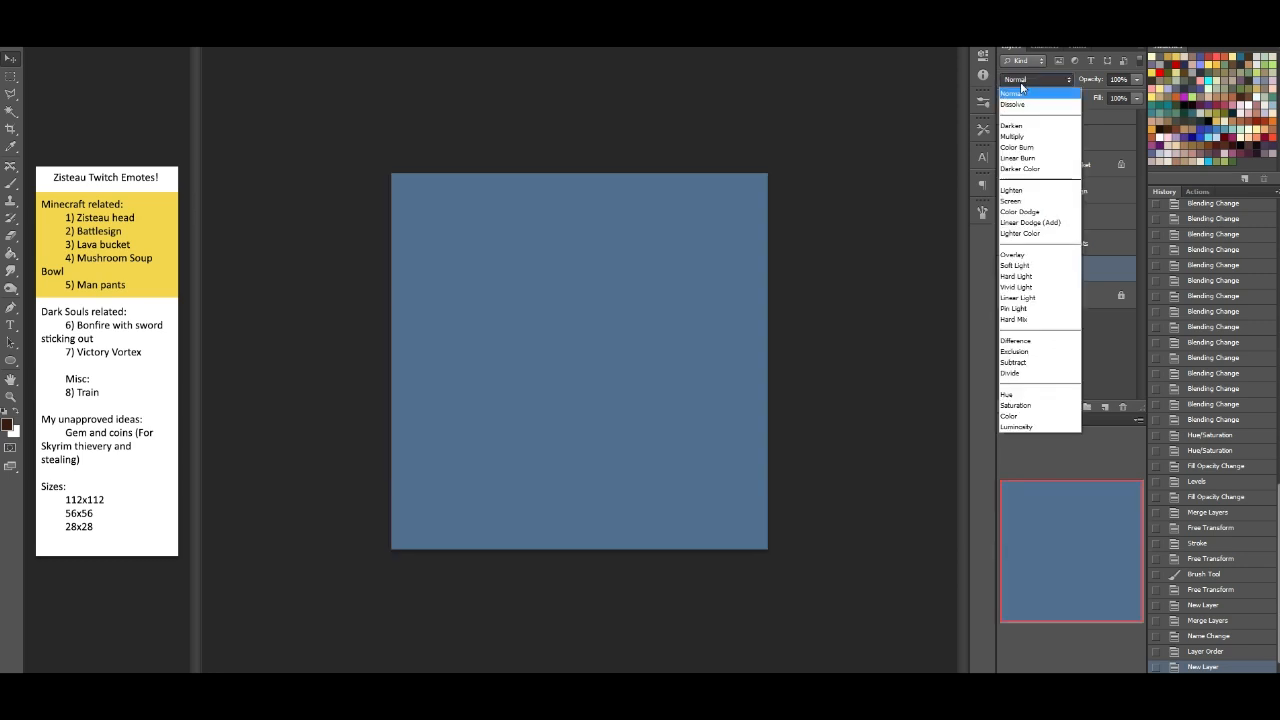
pyautogui.click(1022, 136)
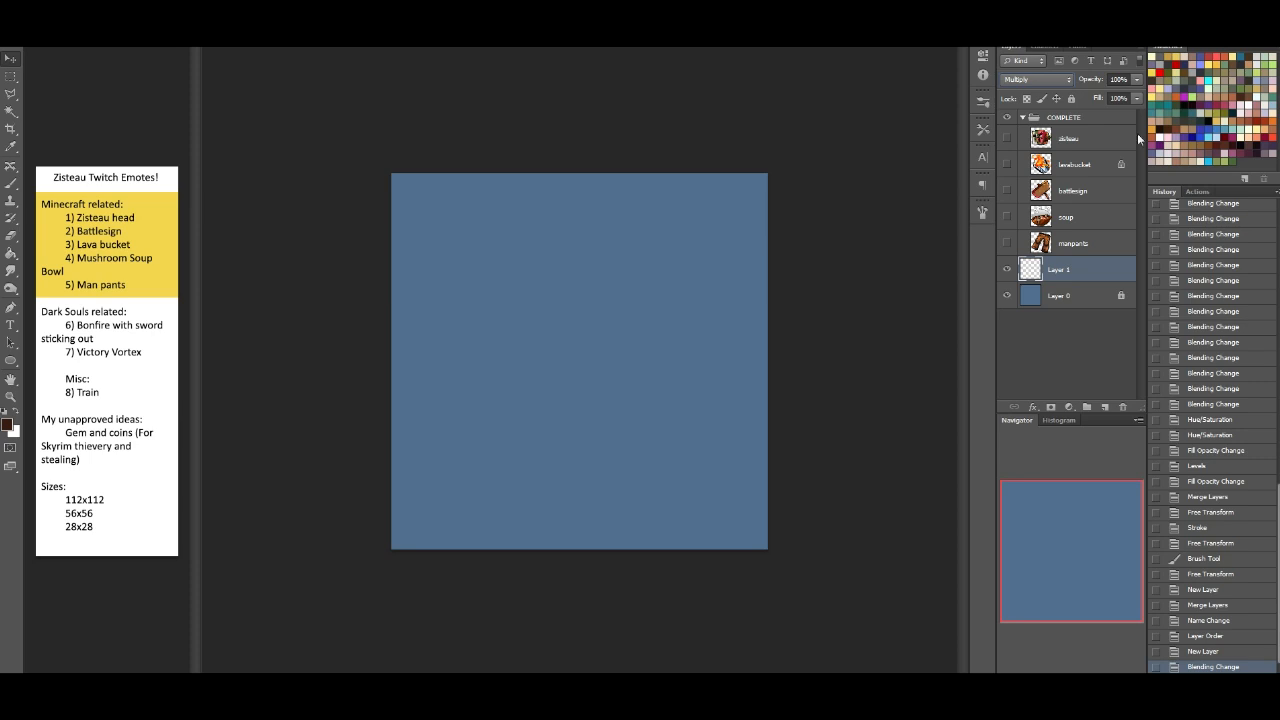
pyautogui.click(11, 183)
pyautogui.click(1170, 64)
pyautogui.click(1181, 705)
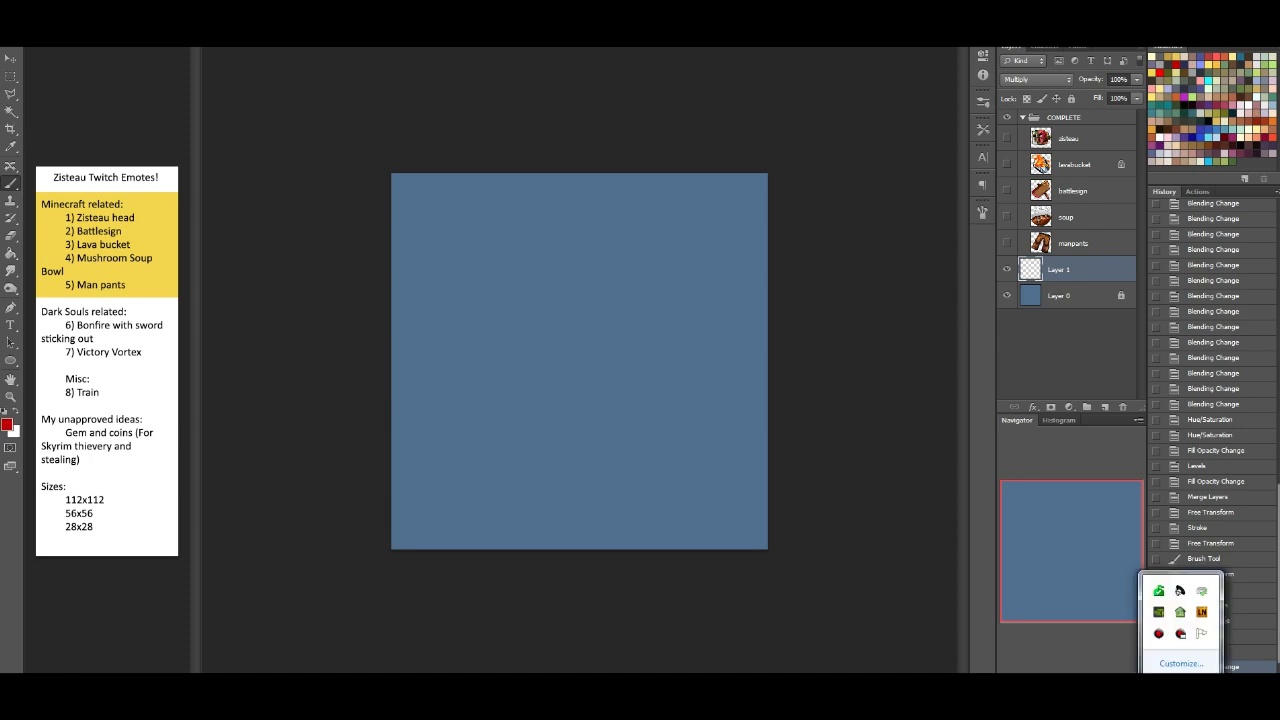
# Step: Disable Lazy Nezumi Pro's stroke smoothing and sketch the outline of the bonfire's ash mound along the canvas's lower edge
pyautogui.rightClick(1203, 614)
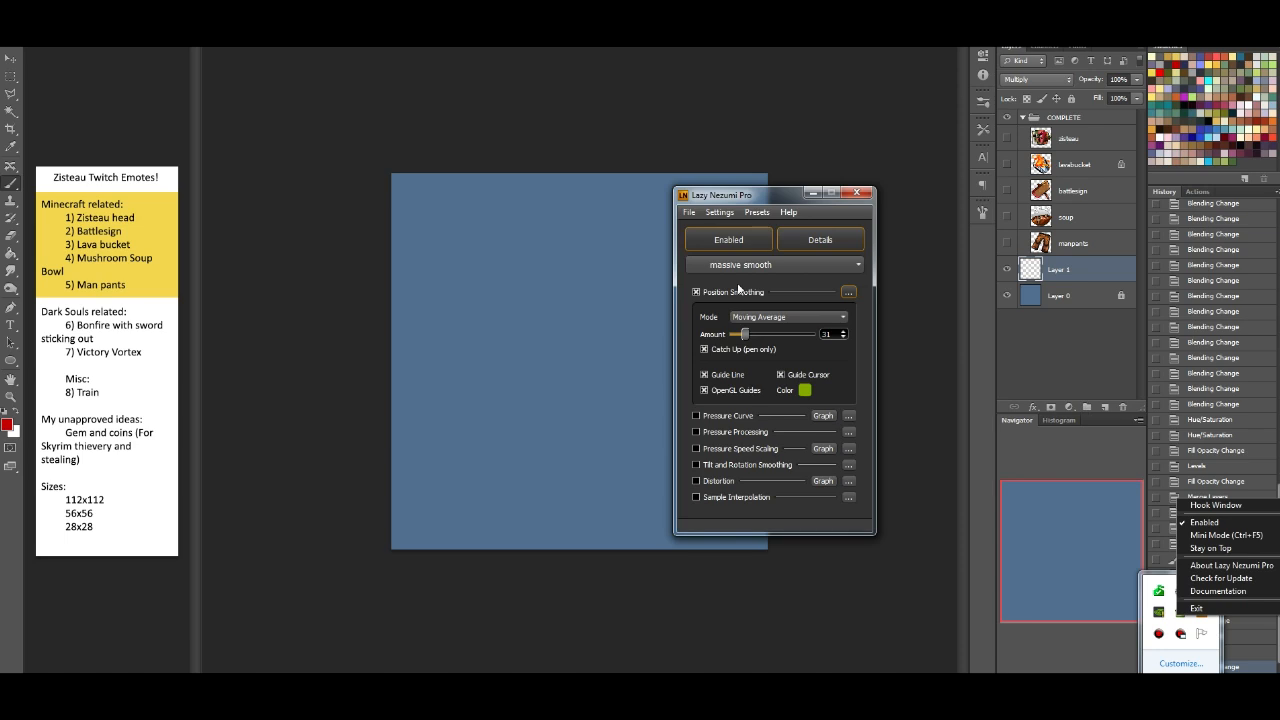
pyautogui.click(739, 238)
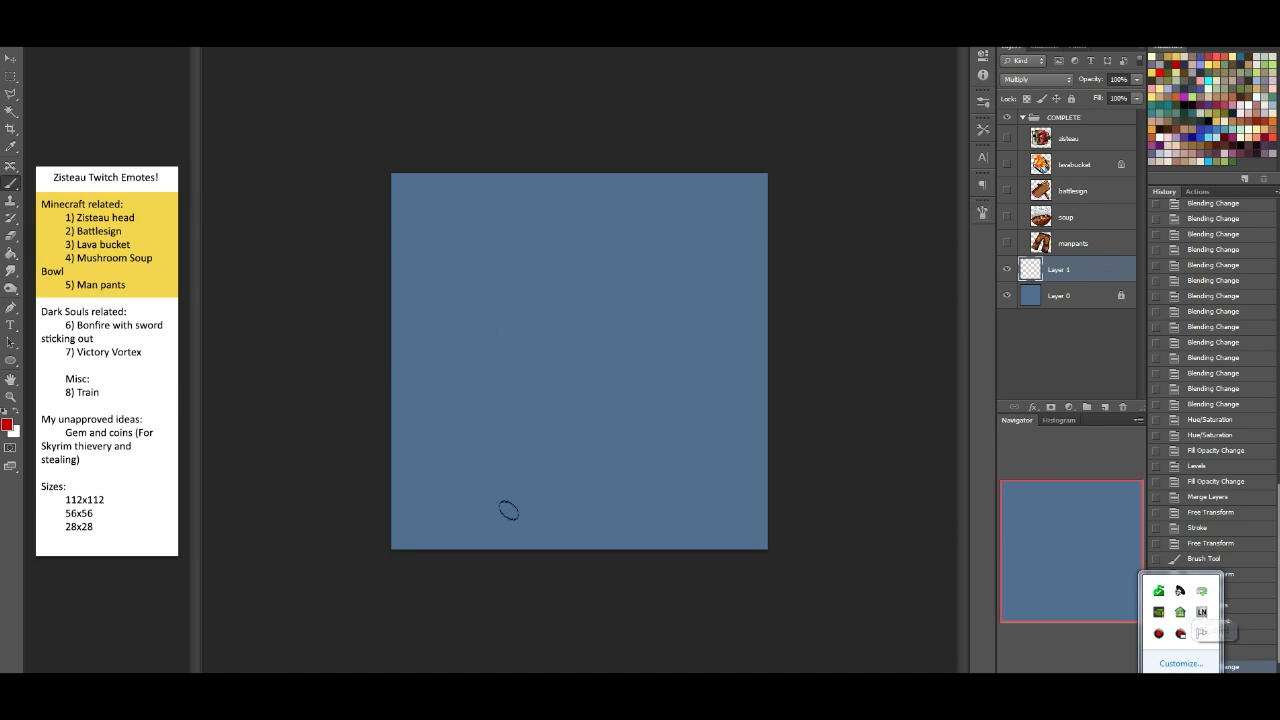
pyautogui.moveTo(710, 525)
pyautogui.mouseDown()
pyautogui.moveTo(456, 529)
pyautogui.moveTo(481, 517)
pyautogui.moveTo(452, 536)
pyautogui.moveTo(718, 530)
pyautogui.mouseUp()
pyautogui.moveTo(443, 525)
pyautogui.mouseDown()
pyautogui.moveTo(526, 427)
pyautogui.moveTo(592, 422)
pyautogui.moveTo(676, 477)
pyautogui.moveTo(724, 530)
pyautogui.mouseUp()
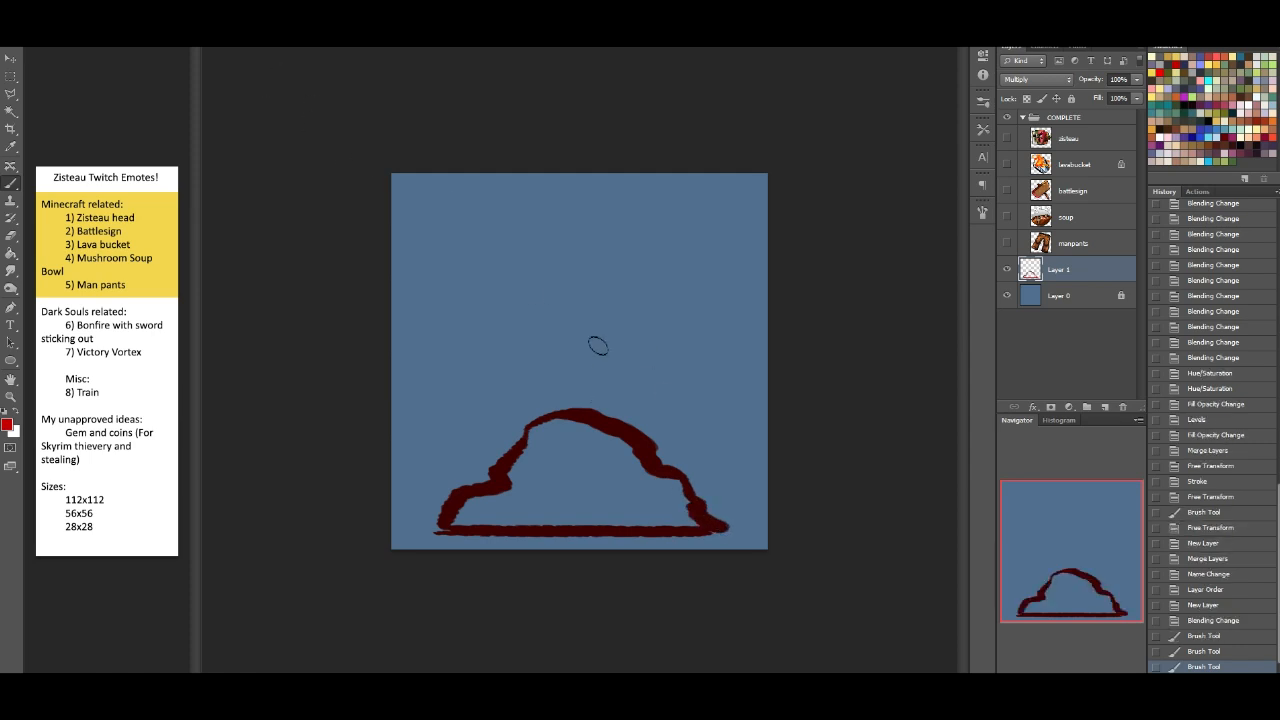
# Step: Add a layer above the mound sketch and paint the sword's ring pommel, grip and crossguard in red
pyautogui.click(1105, 407)
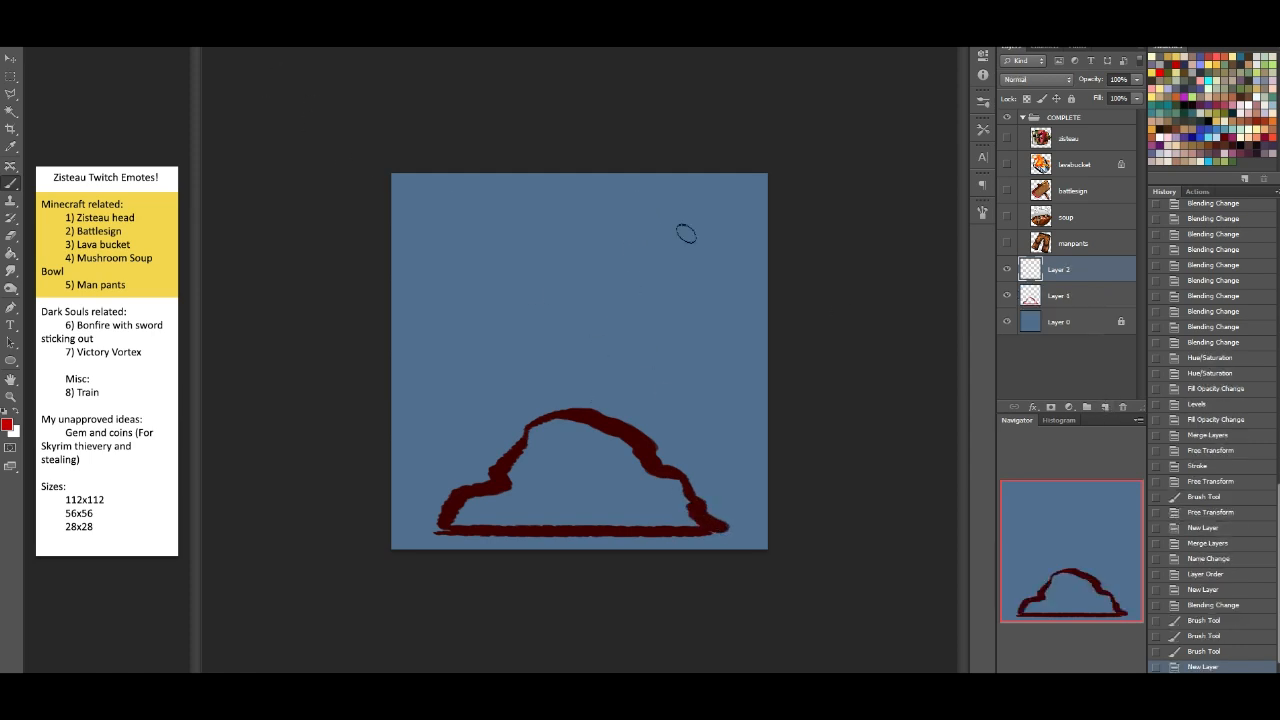
pyautogui.moveTo(689, 210)
pyautogui.mouseDown()
pyautogui.moveTo(674, 206)
pyautogui.moveTo(688, 211)
pyautogui.moveTo(689, 282)
pyautogui.moveTo(688, 228)
pyautogui.moveTo(752, 258)
pyautogui.moveTo(640, 259)
pyautogui.mouseUp()
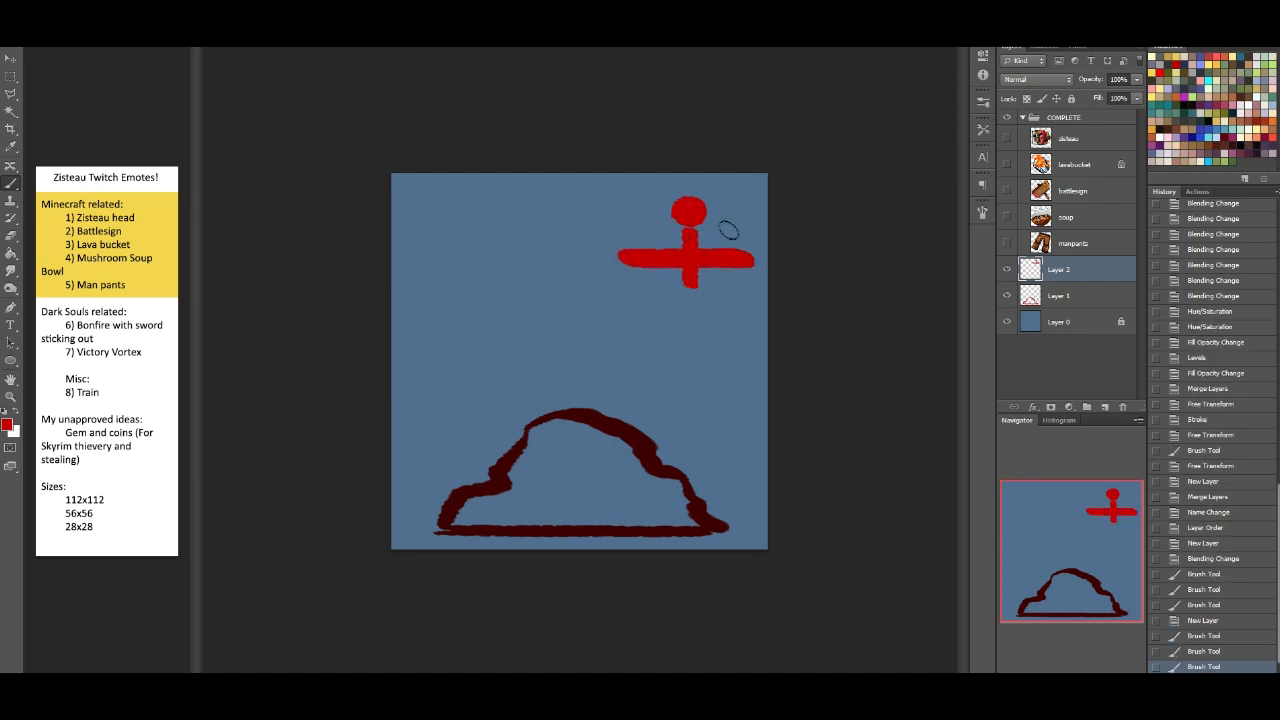
pyautogui.hotkey('ctrl', 'z')
pyautogui.moveTo(720, 288)
pyautogui.mouseDown()
pyautogui.moveTo(610, 290)
pyautogui.moveTo(745, 290)
pyautogui.moveTo(716, 292)
pyautogui.mouseUp()
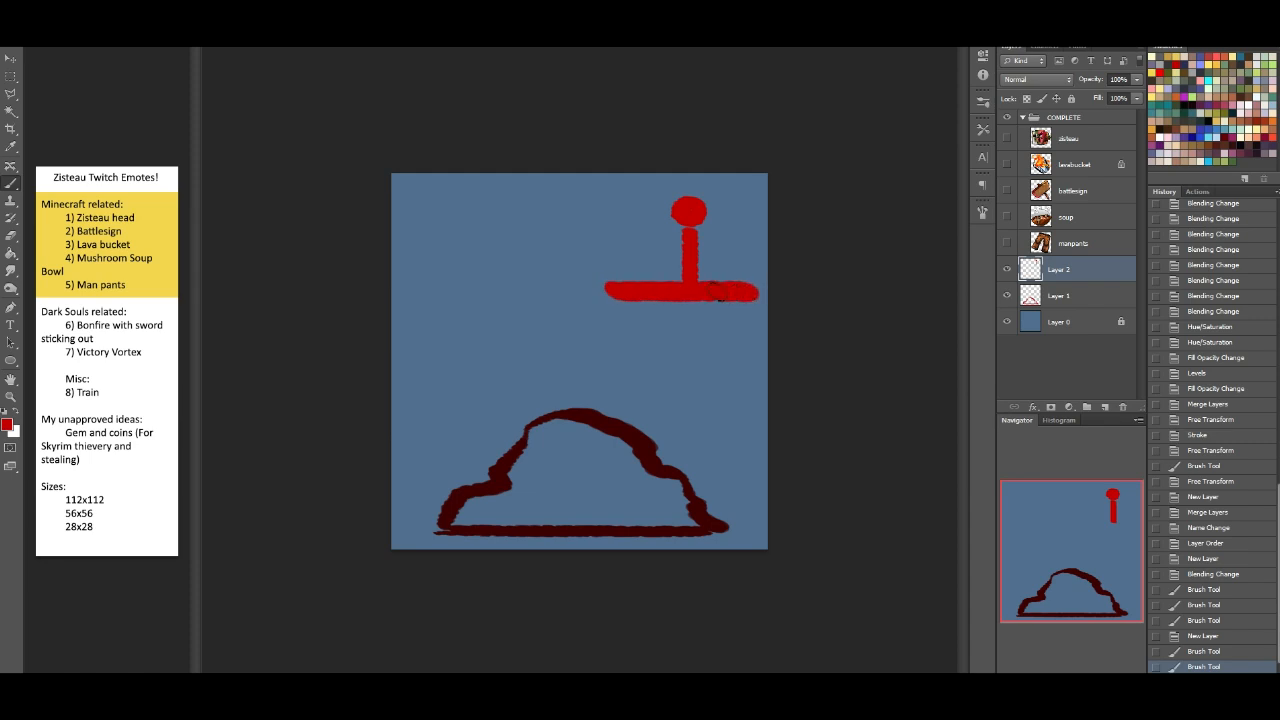
pyautogui.moveTo(594, 263); pyautogui.dragTo(596, 280)
pyautogui.moveTo(675, 199); pyautogui.dragTo(686, 208)
pyautogui.click(11, 183)
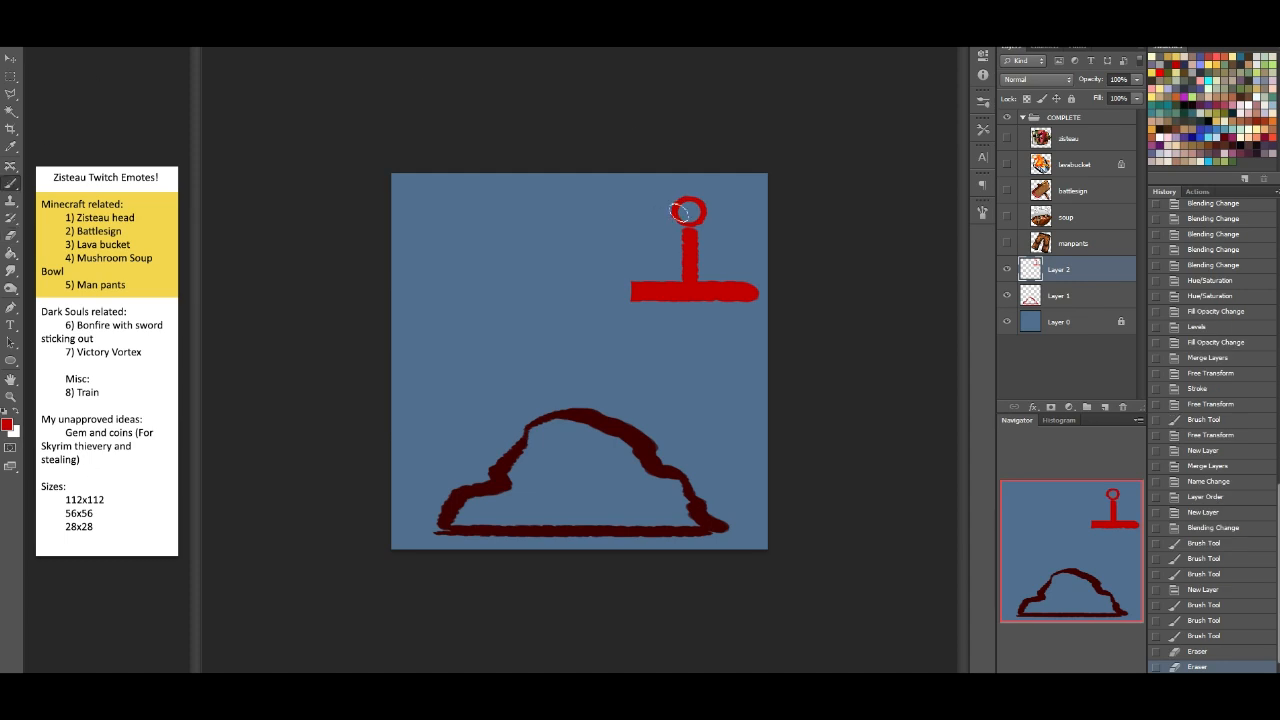
pyautogui.click(690, 210)
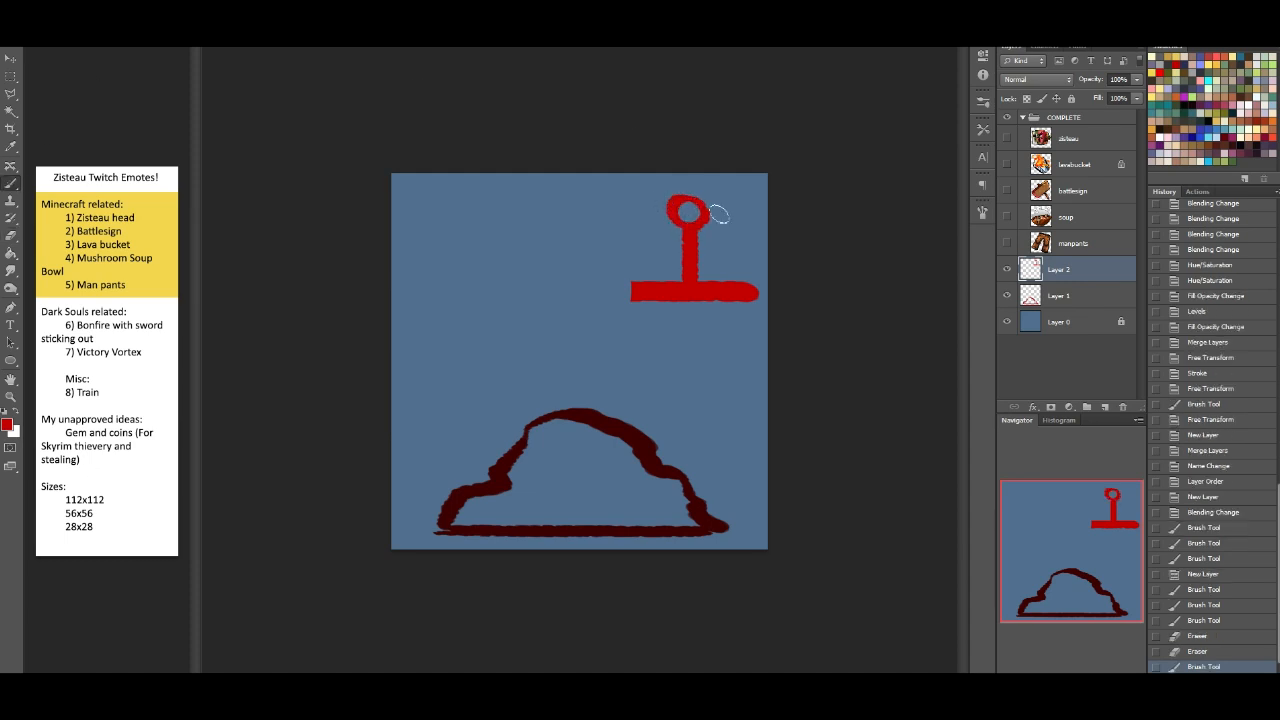
# Step: Paint the sword's thick straight blade down to the mound's base and round off the crossguard's left end
pyautogui.click(689, 295)
pyautogui.click(690, 291)
pyautogui.moveTo(688, 292); pyautogui.dragTo(690, 515)
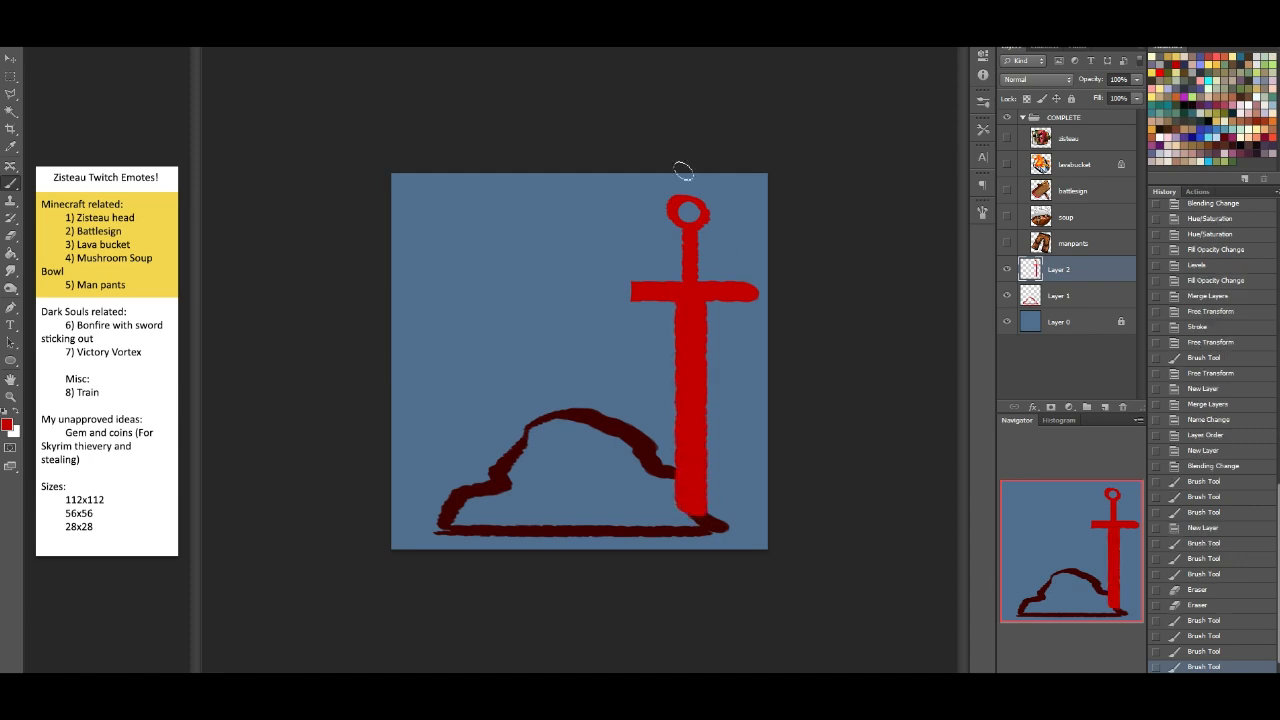
pyautogui.moveTo(638, 289); pyautogui.dragTo(665, 292)
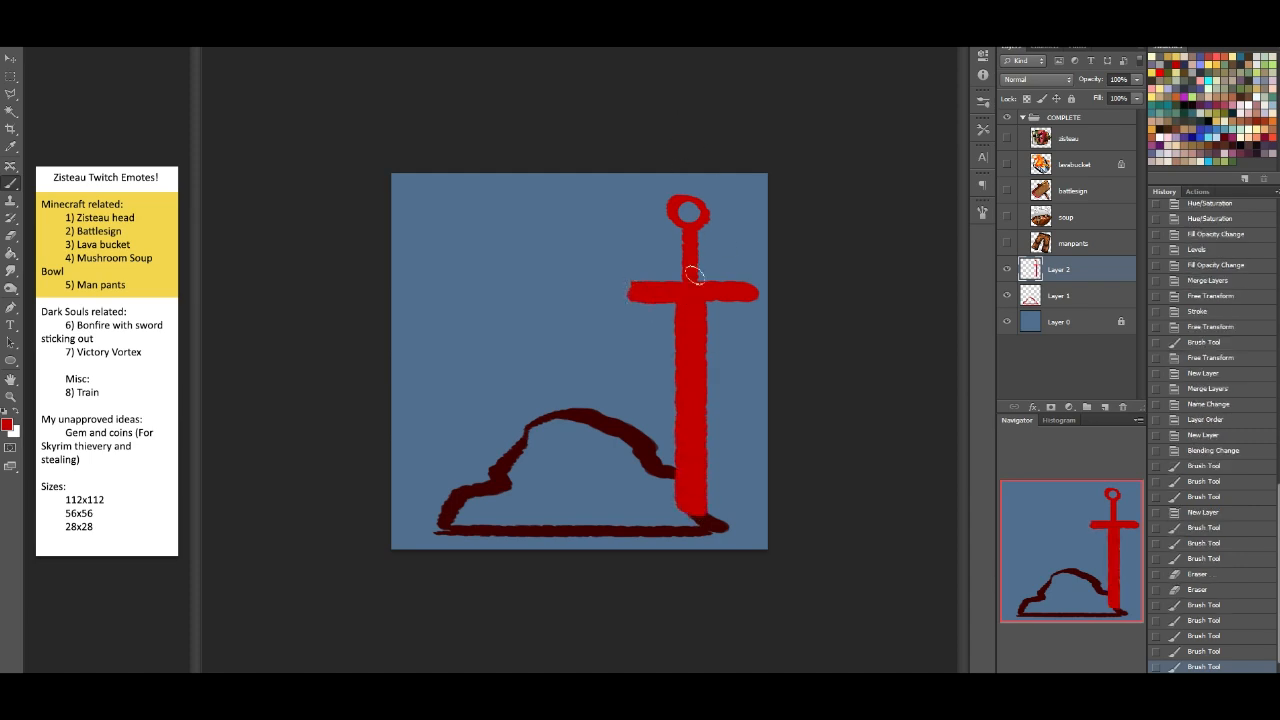
pyautogui.moveTo(690, 225)
pyautogui.mouseDown()
pyautogui.moveTo(673, 200)
pyautogui.moveTo(703, 219)
pyautogui.mouseUp()
# Step: Bring up the reference image document beside the emote and show its bonfire sword picture
pyautogui.click(123, 43)
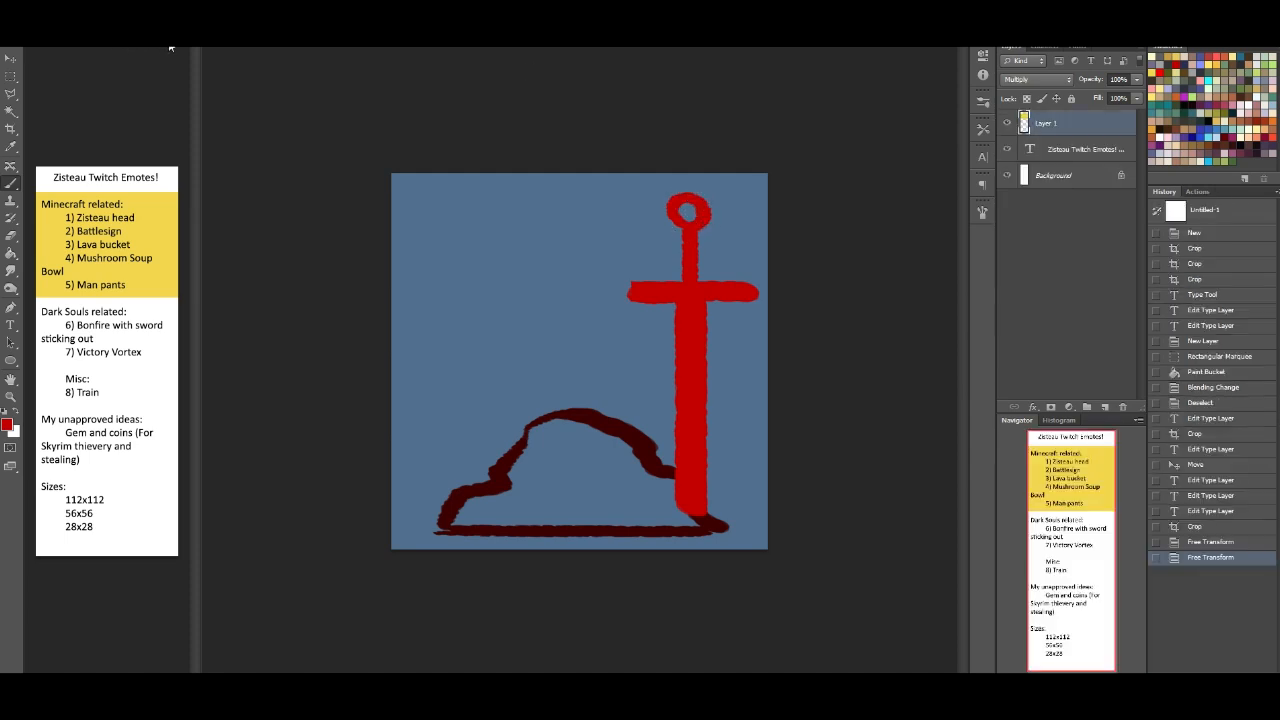
pyautogui.click(170, 48)
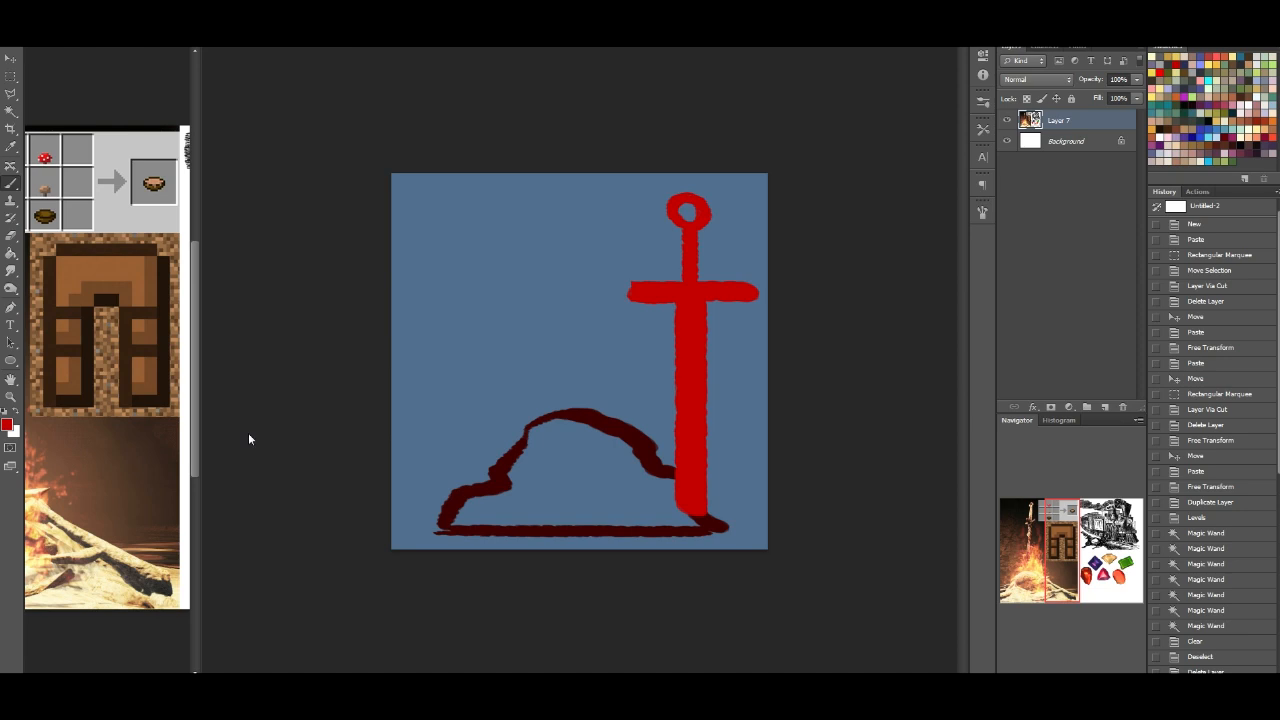
pyautogui.moveTo(1072, 549); pyautogui.dragTo(1037, 548)
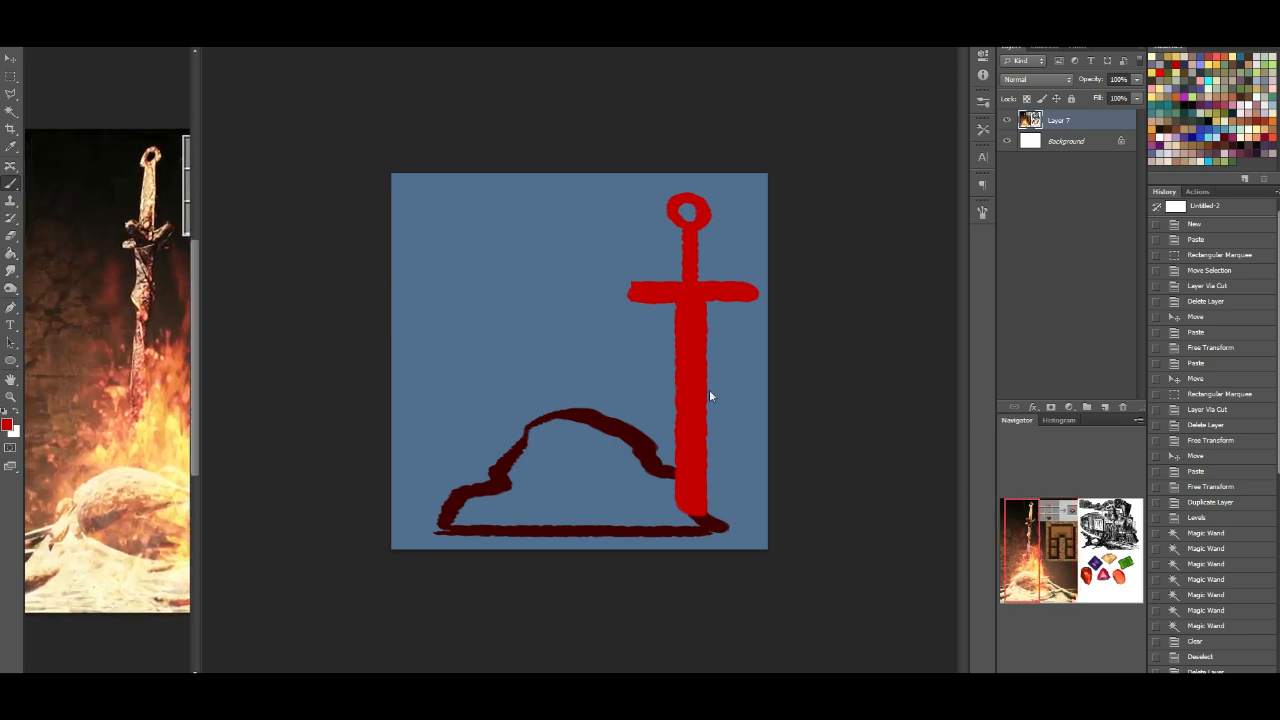
# Step: Add a bulge to the blade below the crossguard and thicken the sword's grip, following the bonfire reference
pyautogui.click(723, 389)
pyautogui.moveTo(673, 307)
pyautogui.mouseDown()
pyautogui.moveTo(708, 335)
pyautogui.moveTo(686, 352)
pyautogui.moveTo(691, 317)
pyautogui.moveTo(679, 367)
pyautogui.moveTo(669, 356)
pyautogui.moveTo(694, 391)
pyautogui.mouseUp()
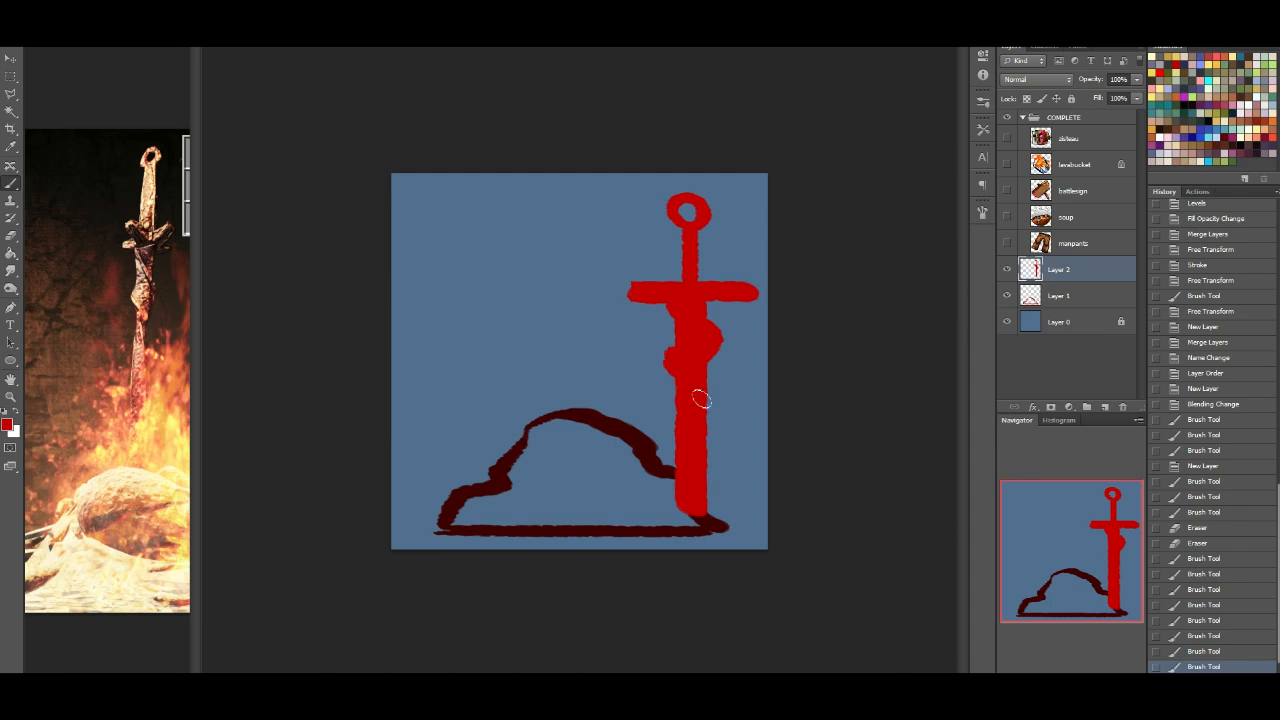
pyautogui.hotkey('ctrl', 'z')
pyautogui.moveTo(705, 257)
pyautogui.mouseDown()
pyautogui.moveTo(684, 235)
pyautogui.moveTo(681, 267)
pyautogui.moveTo(695, 267)
pyautogui.moveTo(699, 243)
pyautogui.moveTo(683, 292)
pyautogui.mouseUp()
pyautogui.hotkey('ctrl', 'z')
pyautogui.moveTo(697, 234)
pyautogui.mouseDown()
pyautogui.moveTo(679, 276)
pyautogui.moveTo(683, 243)
pyautogui.moveTo(686, 291)
pyautogui.moveTo(697, 269)
pyautogui.moveTo(687, 290)
pyautogui.mouseUp()
pyautogui.hotkey('ctrl', 'z')
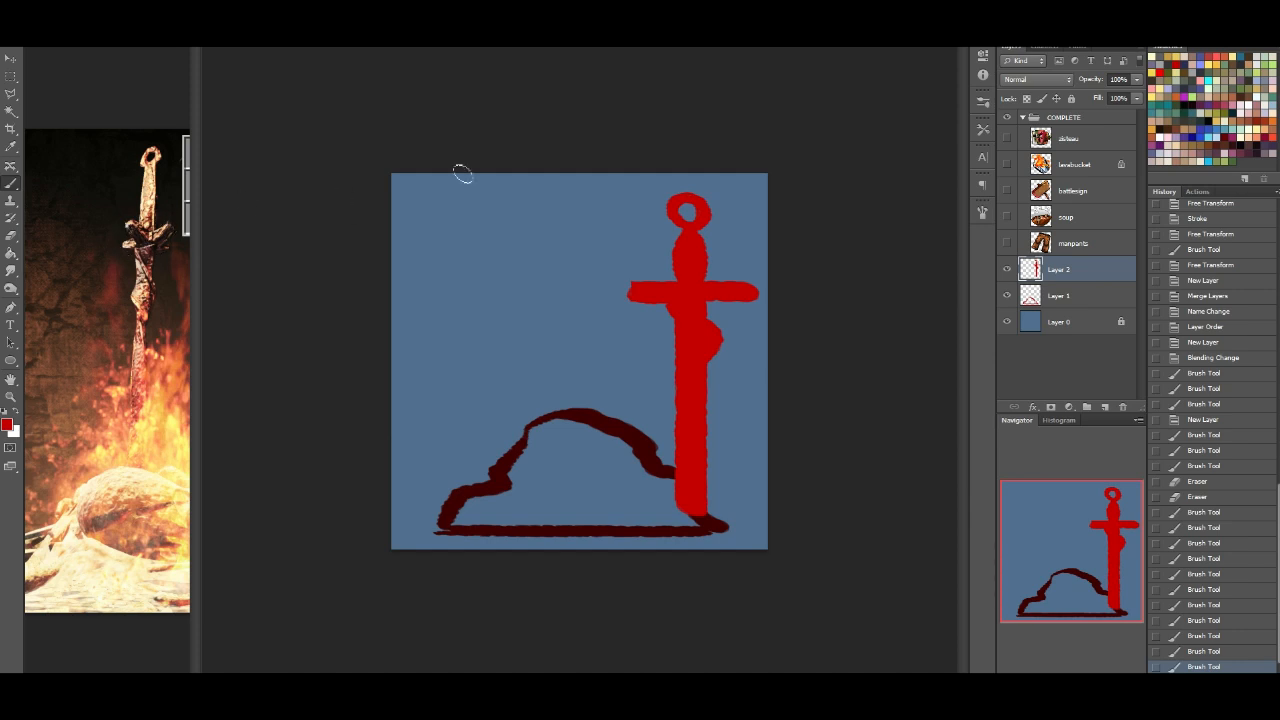
# Step: Move the sword over the mound's center, tilt it slightly clockwise and raise it so the blade sticks into the mound
pyautogui.press('v')
pyautogui.moveTo(677, 287)
pyautogui.mouseDown()
pyautogui.moveTo(562, 274)
pyautogui.moveTo(595, 267)
pyautogui.mouseUp()
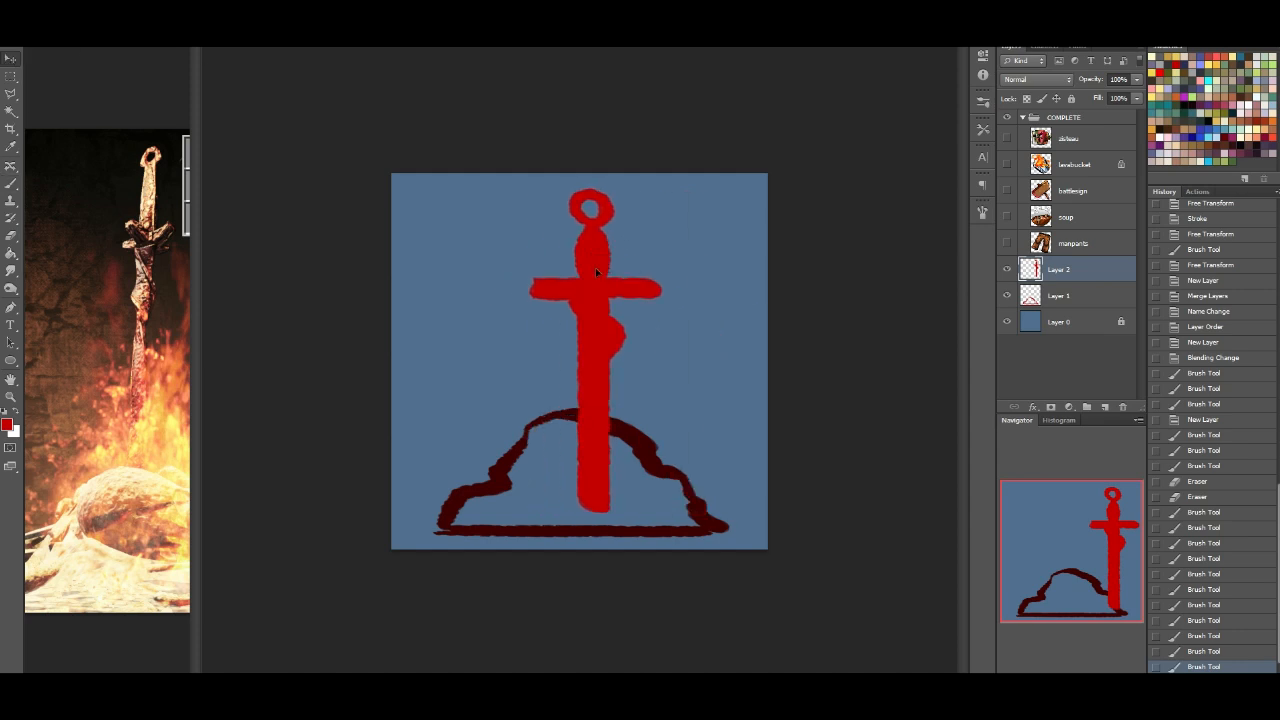
pyautogui.hotkey('ctrl', 't')
pyautogui.moveTo(706, 286); pyautogui.dragTo(724, 307)
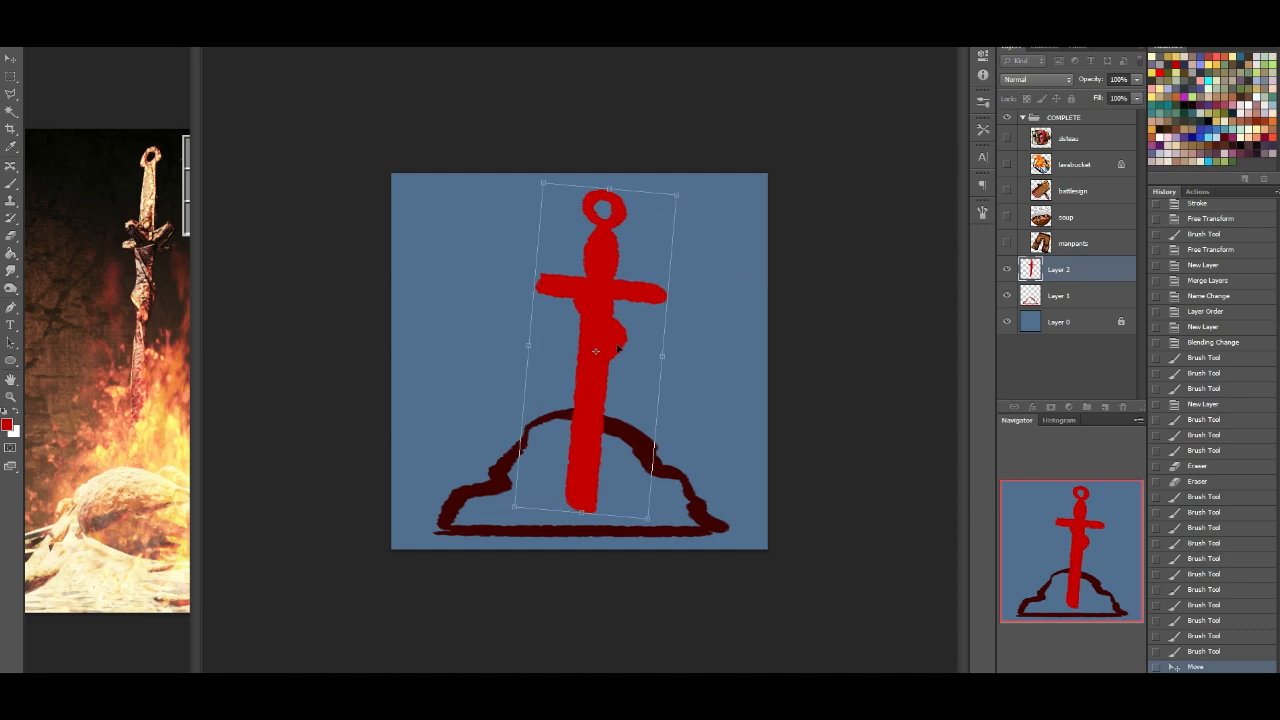
pyautogui.moveTo(650, 519); pyautogui.dragTo(605, 474)
pyautogui.moveTo(582, 372); pyautogui.dragTo(602, 362)
pyautogui.moveTo(665, 207)
pyautogui.mouseDown()
pyautogui.moveTo(661, 244)
pyautogui.moveTo(662, 232)
pyautogui.mouseUp()
pyautogui.press('Return')
# Step: Merge the sword layer down into the Multiply layer holding the mound sketch
pyautogui.click(1036, 79)
pyautogui.click(1117, 278)
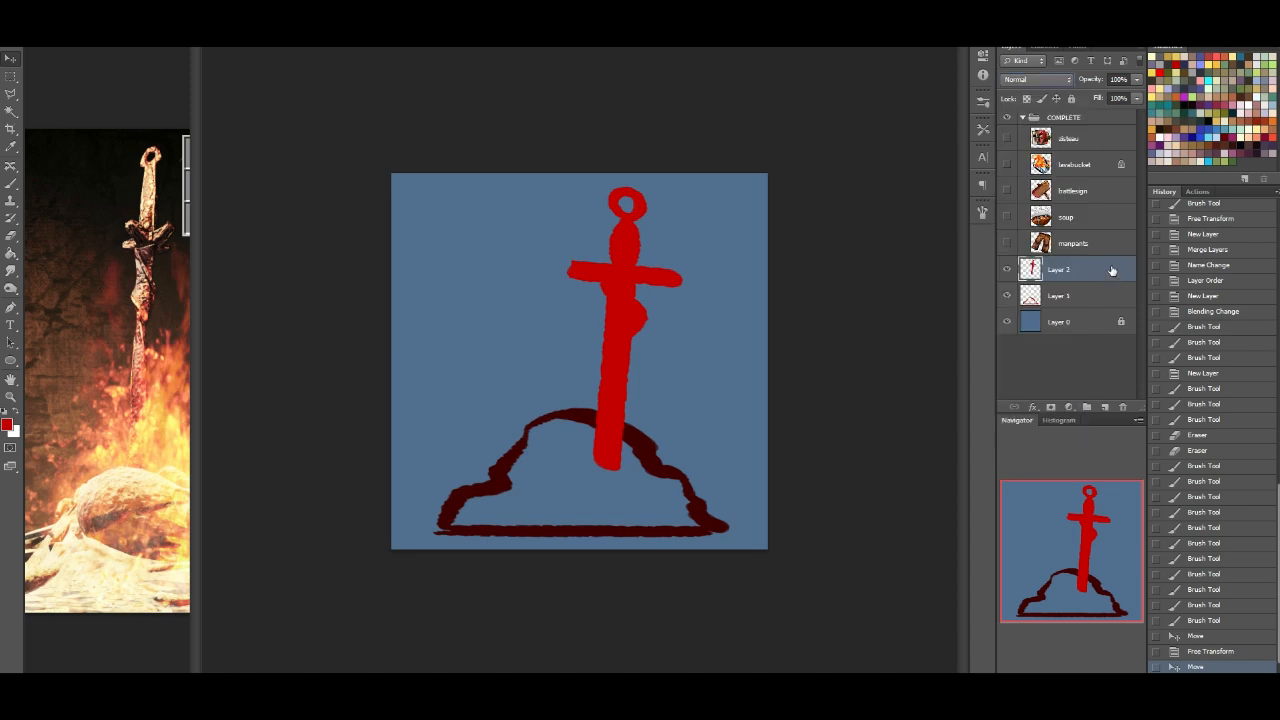
pyautogui.hotkey('ctrl', 'e')
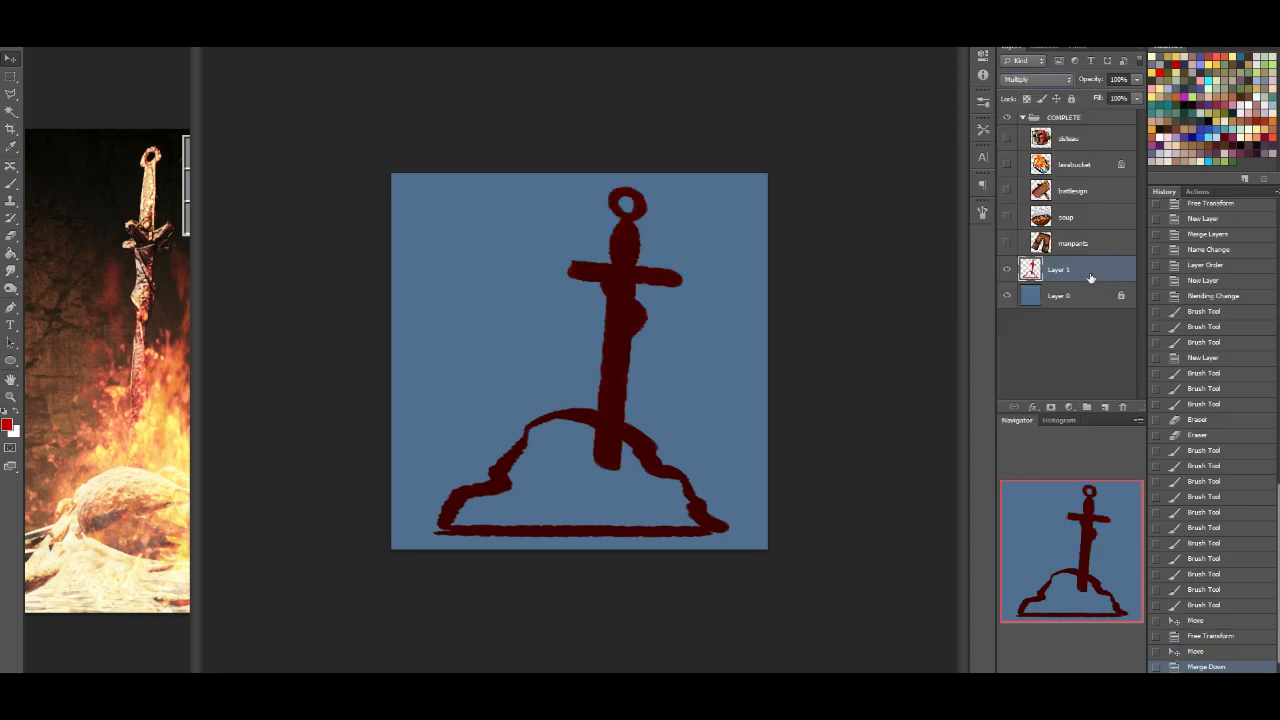
# Step: Sketch a long curved flame to the left of the blade and short flame arcs on both sides of the pommel
pyautogui.click(11, 183)
pyautogui.moveTo(634, 479)
pyautogui.mouseDown()
pyautogui.moveTo(481, 426)
pyautogui.moveTo(481, 357)
pyautogui.moveTo(569, 327)
pyautogui.moveTo(509, 284)
pyautogui.moveTo(543, 211)
pyautogui.moveTo(590, 214)
pyautogui.mouseUp()
pyautogui.hotkey('ctrl', 'z')
pyautogui.moveTo(618, 478)
pyautogui.mouseDown()
pyautogui.moveTo(494, 418)
pyautogui.moveTo(499, 311)
pyautogui.moveTo(565, 296)
pyautogui.mouseUp()
pyautogui.moveTo(680, 274)
pyautogui.mouseDown()
pyautogui.moveTo(689, 249)
pyautogui.moveTo(660, 192)
pyautogui.mouseUp()
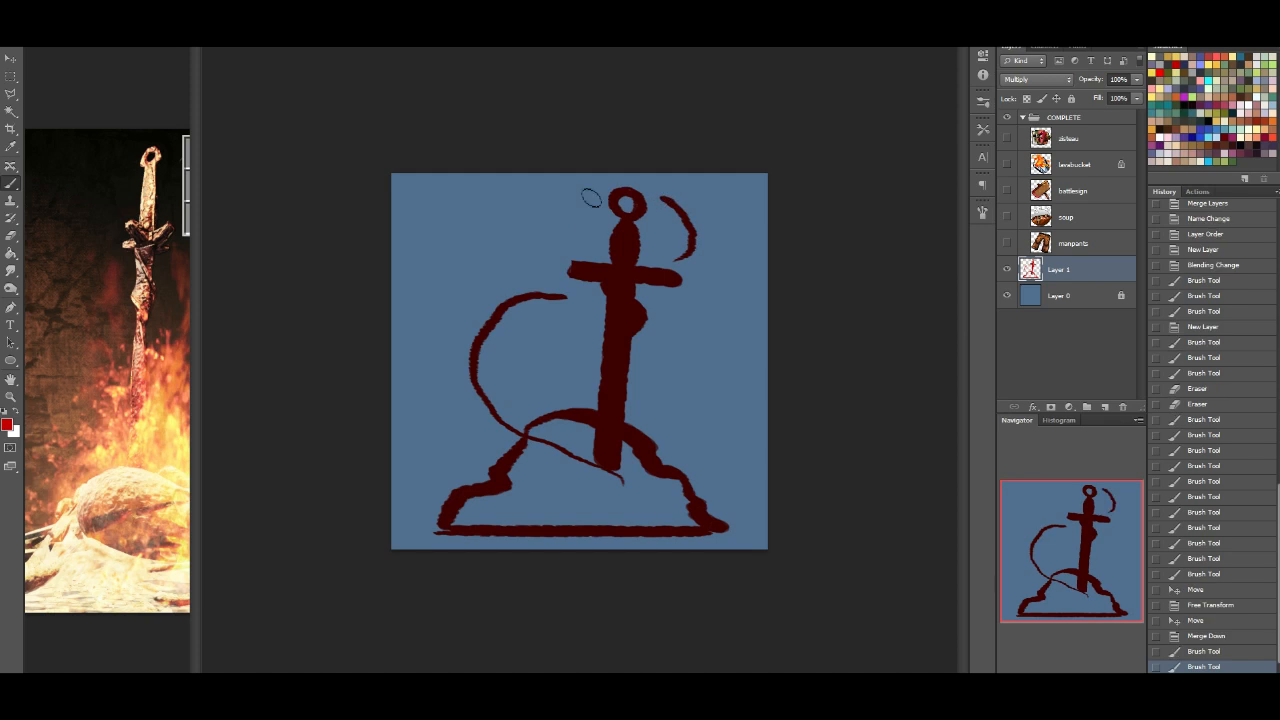
pyautogui.moveTo(590, 202)
pyautogui.mouseDown()
pyautogui.moveTo(541, 199)
pyautogui.moveTo(525, 264)
pyautogui.moveTo(533, 272)
pyautogui.moveTo(530, 237)
pyautogui.moveTo(598, 230)
pyautogui.mouseUp()
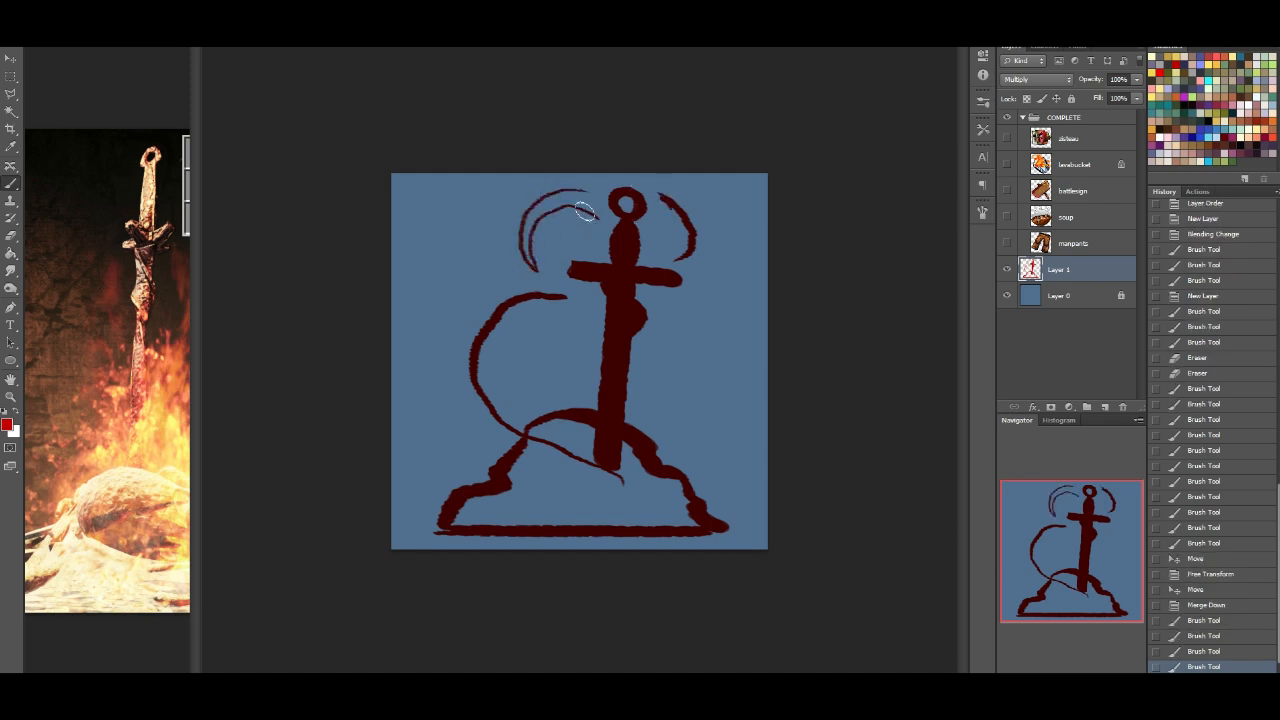
# Step: Sketch larger flame curves to the right of the hilt, across the blade and along the outer left side
pyautogui.moveTo(664, 192)
pyautogui.mouseDown()
pyautogui.moveTo(699, 311)
pyautogui.moveTo(545, 318)
pyautogui.mouseUp()
pyautogui.moveTo(525, 366); pyautogui.dragTo(533, 412)
pyautogui.moveTo(554, 317)
pyautogui.mouseDown()
pyautogui.moveTo(566, 353)
pyautogui.moveTo(666, 469)
pyautogui.moveTo(601, 508)
pyautogui.mouseUp()
pyautogui.moveTo(485, 288)
pyautogui.mouseDown()
pyautogui.moveTo(446, 392)
pyautogui.moveTo(590, 512)
pyautogui.moveTo(578, 516)
pyautogui.moveTo(595, 478)
pyautogui.mouseUp()
# Step: Sketch a thick bone sticking out of each side of the mound, with knobbed ends pointing outward
pyautogui.moveTo(483, 497); pyautogui.dragTo(522, 472)
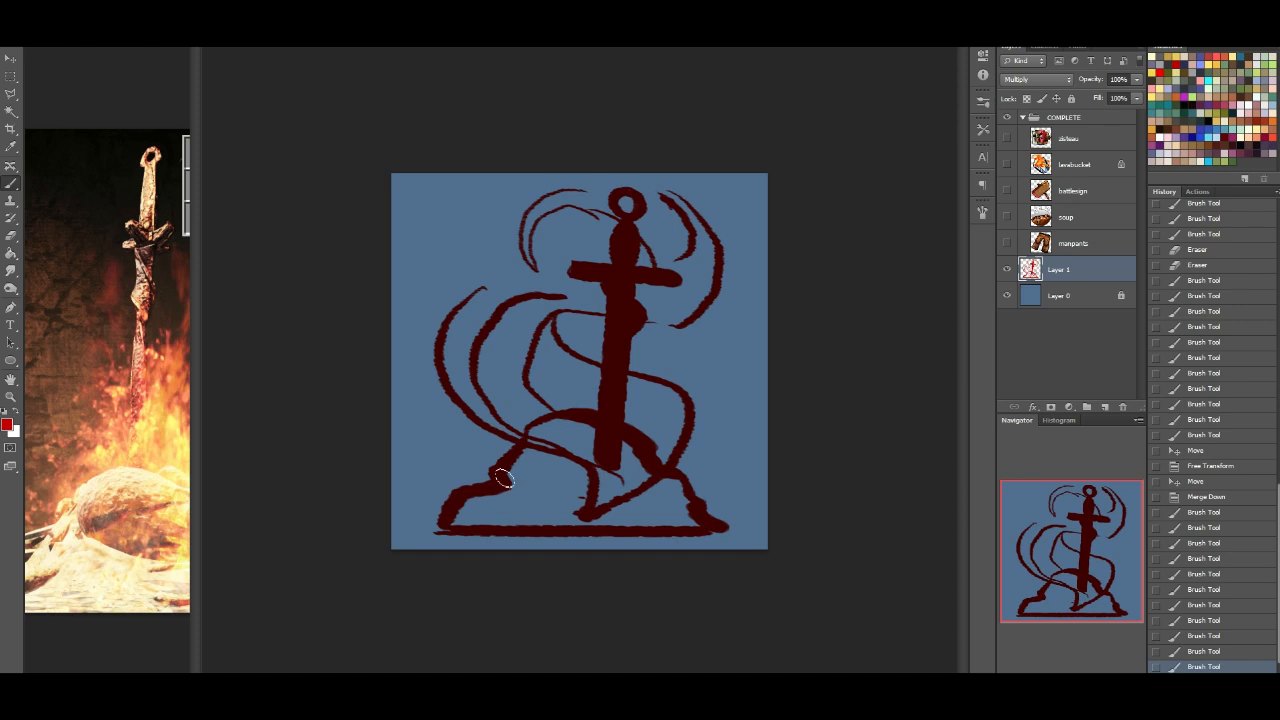
pyautogui.moveTo(429, 449)
pyautogui.mouseDown()
pyautogui.moveTo(460, 439)
pyautogui.moveTo(461, 454)
pyautogui.moveTo(440, 450)
pyautogui.moveTo(517, 500)
pyautogui.mouseUp()
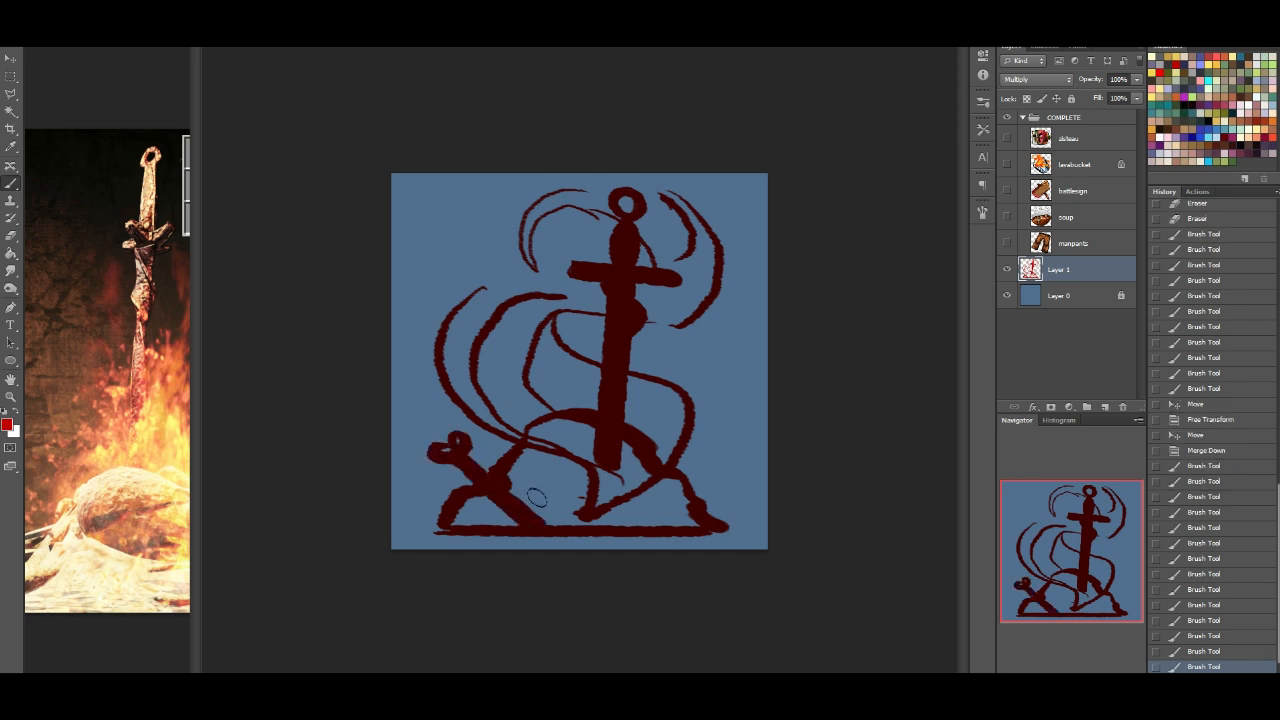
pyautogui.moveTo(661, 512)
pyautogui.mouseDown()
pyautogui.moveTo(715, 468)
pyautogui.moveTo(653, 514)
pyautogui.mouseUp()
pyautogui.moveTo(710, 452)
pyautogui.mouseDown()
pyautogui.moveTo(713, 478)
pyautogui.moveTo(724, 471)
pyautogui.moveTo(712, 468)
pyautogui.mouseUp()
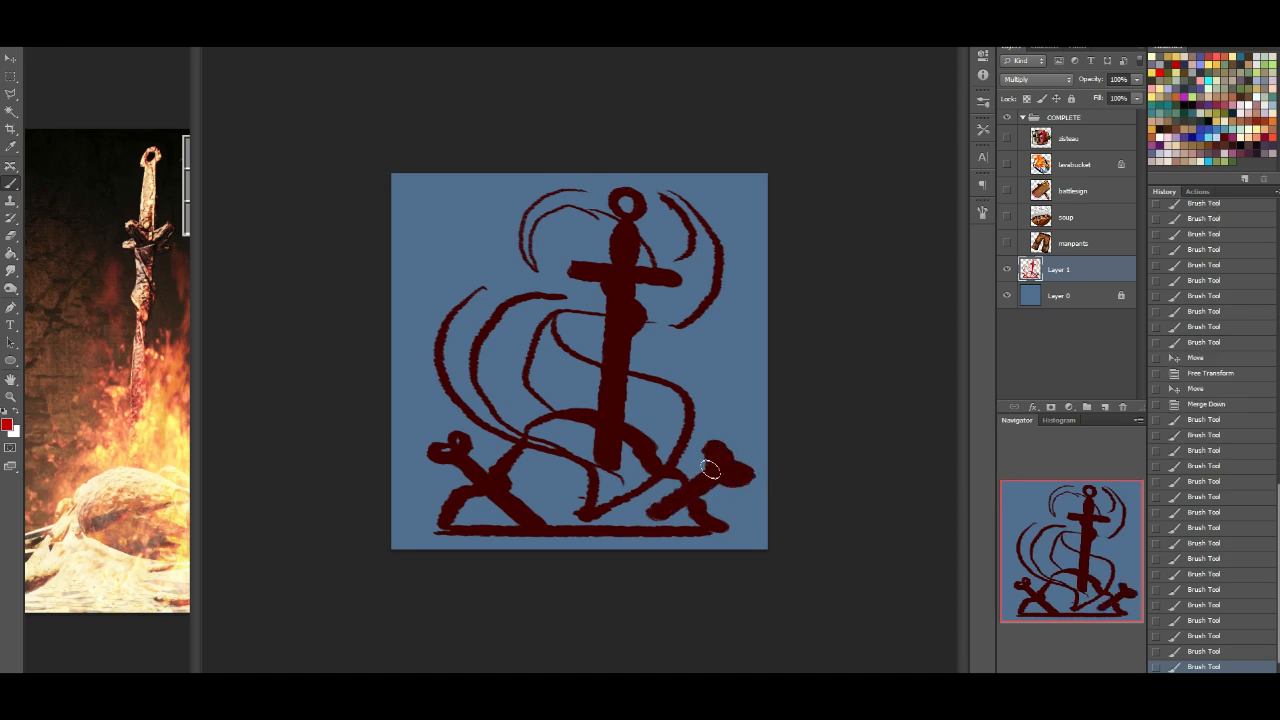
pyautogui.moveTo(611, 309)
pyautogui.mouseDown()
pyautogui.moveTo(604, 278)
pyautogui.moveTo(660, 278)
pyautogui.mouseUp()
pyautogui.moveTo(712, 468)
pyautogui.mouseDown()
pyautogui.moveTo(716, 445)
pyautogui.moveTo(744, 478)
pyautogui.mouseUp()
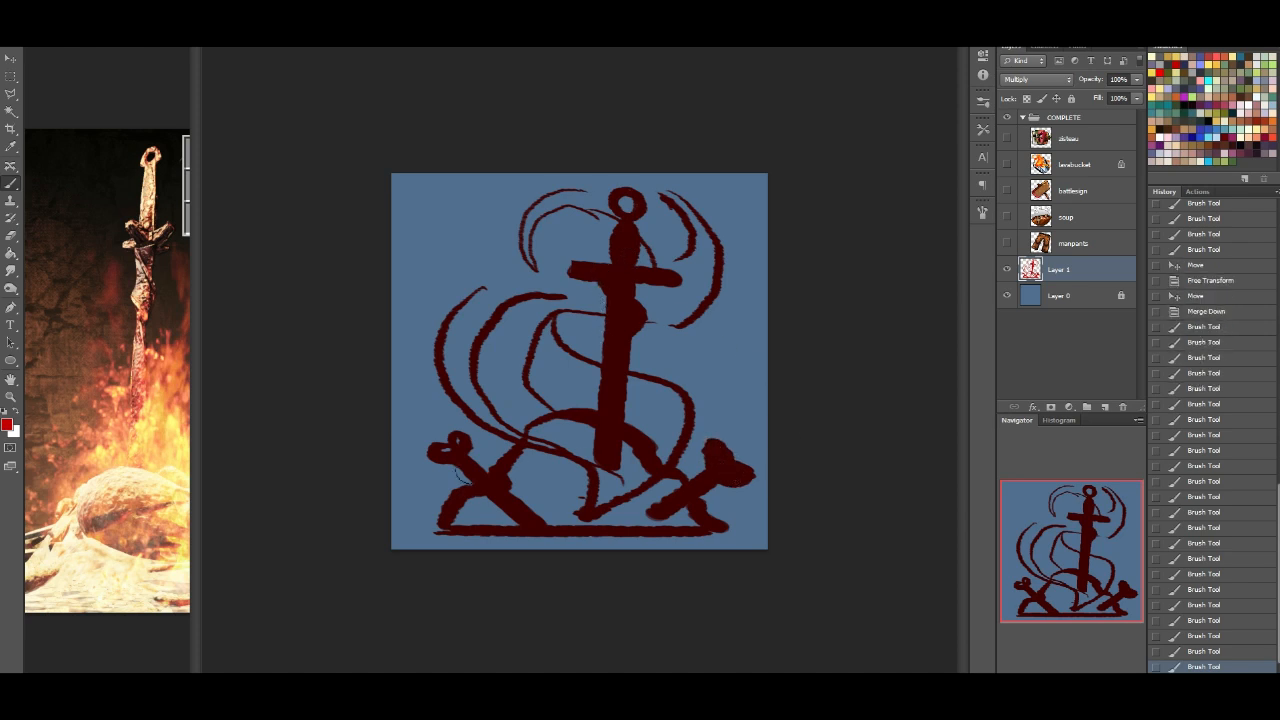
pyautogui.moveTo(446, 454); pyautogui.dragTo(452, 446)
pyautogui.moveTo(460, 462); pyautogui.dragTo(522, 524)
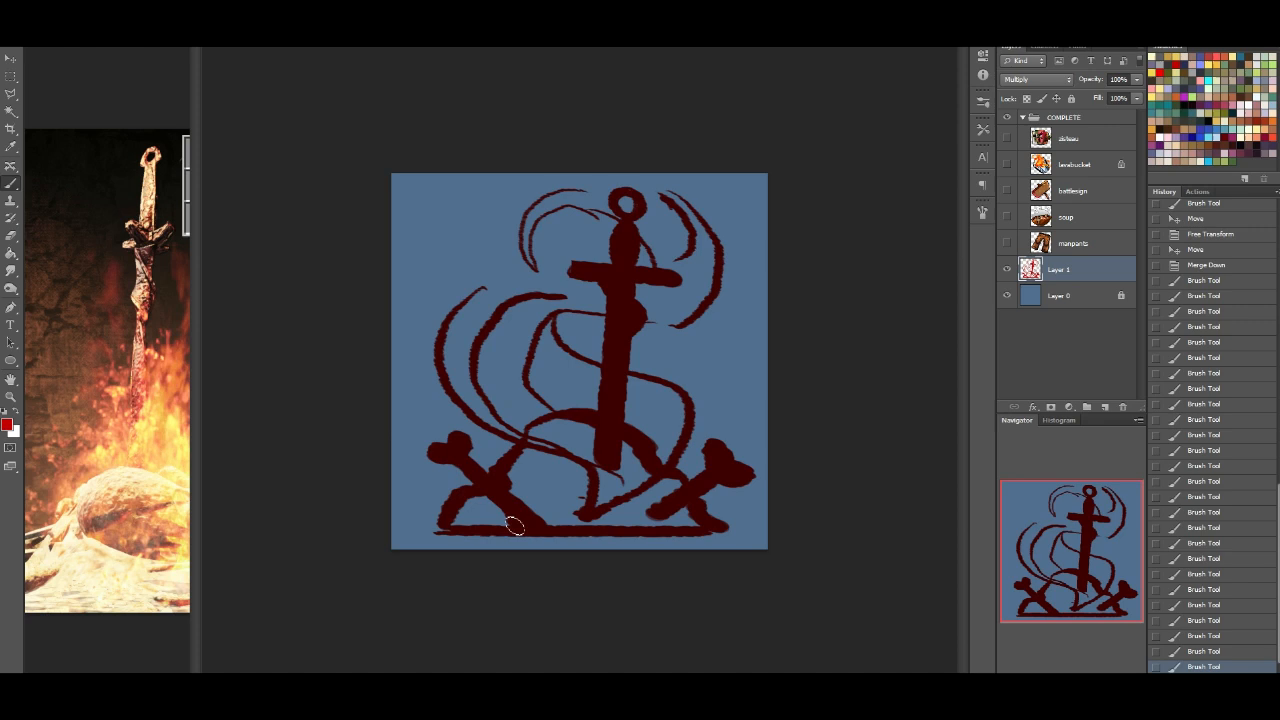
# Step: Add flame strokes where the blade enters the mound and dot small embers on both sides of the fire
pyautogui.moveTo(600, 461); pyautogui.dragTo(645, 489)
pyautogui.moveTo(552, 437); pyautogui.dragTo(670, 477)
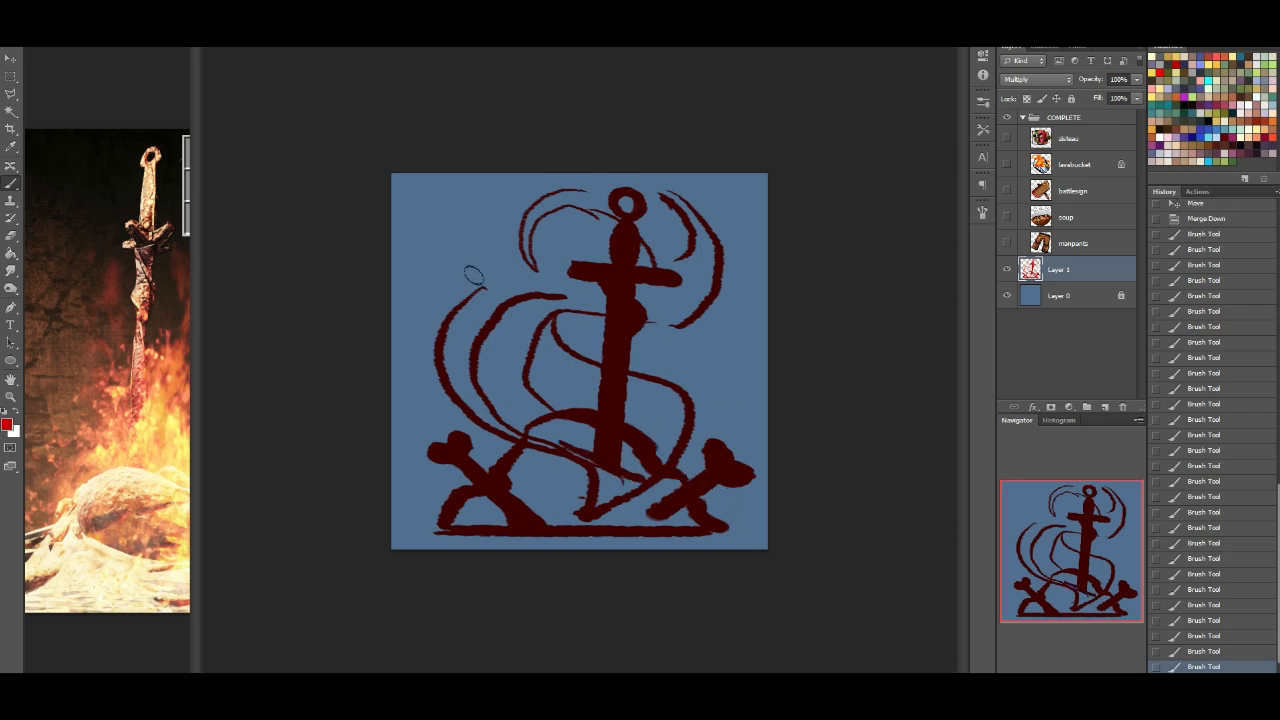
pyautogui.click(477, 262)
pyautogui.moveTo(709, 372); pyautogui.dragTo(713, 369)
pyautogui.click(715, 339)
pyautogui.click(433, 415)
pyautogui.click(427, 395)
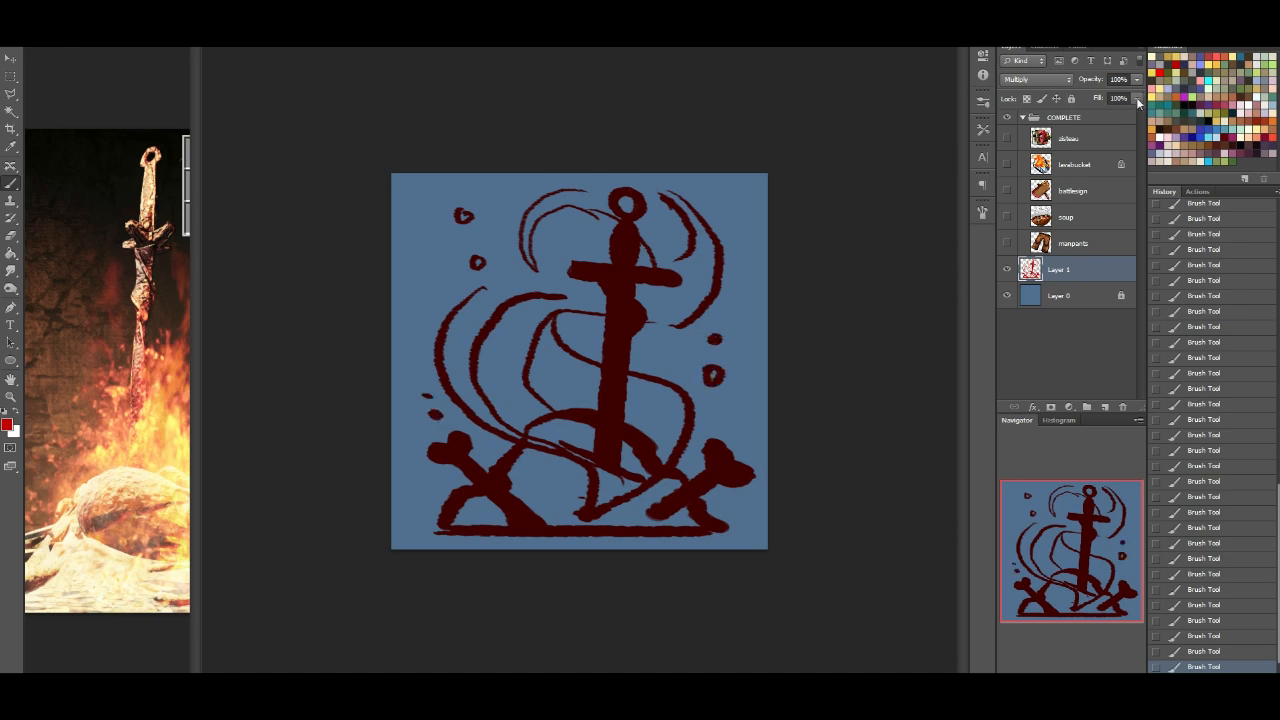
# Step: Set the sketch layer's fill to 27% and lock it, and add an empty layer above it
pyautogui.moveTo(1087, 122); pyautogui.dragTo(1089, 115)
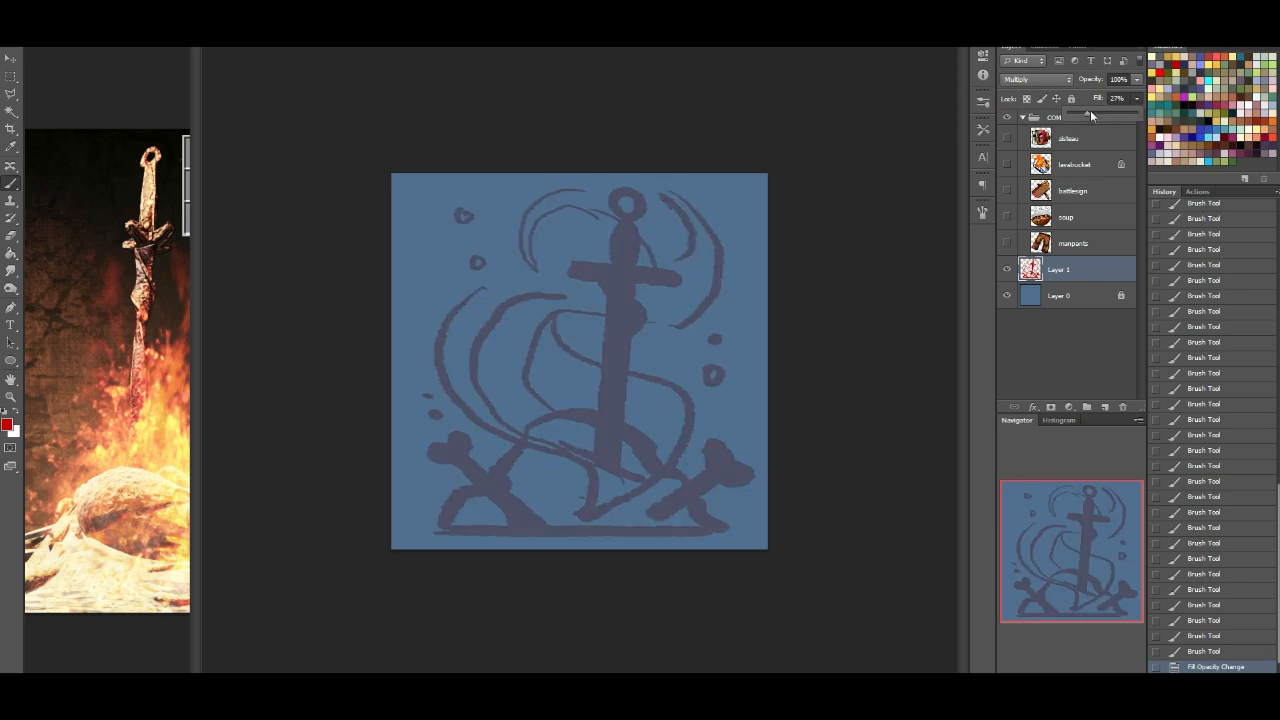
pyautogui.click(1071, 98)
pyautogui.click(1106, 408)
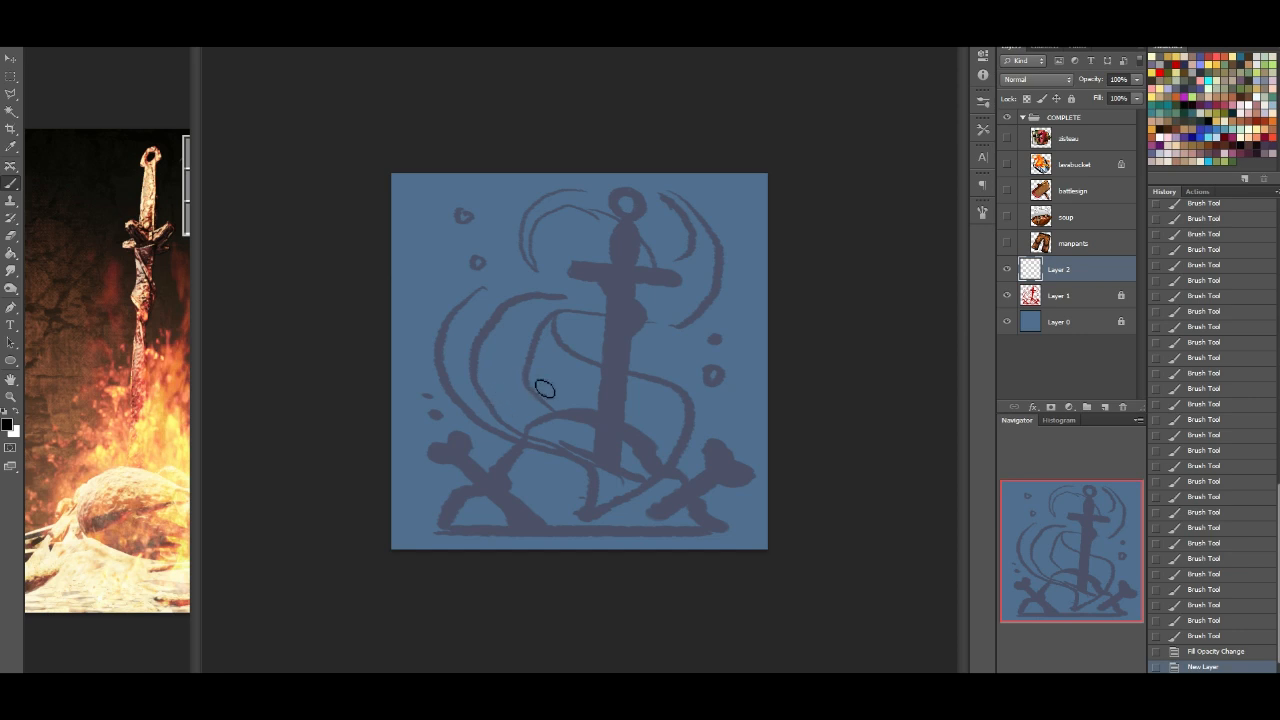
# Step: Enable Lazy Nezumi Pro's stroke smoothing with the massive smooth preset and minimize its window
pyautogui.click(1181, 692)
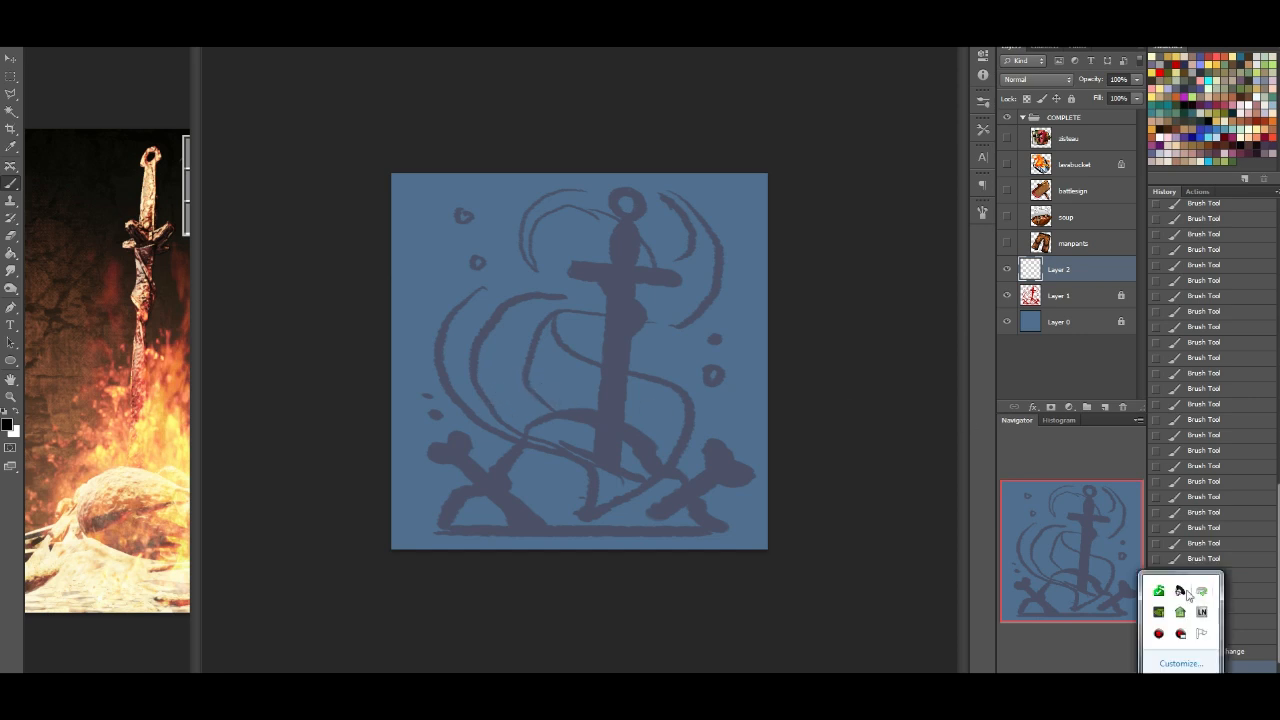
pyautogui.rightClick(1204, 613)
pyautogui.click(1214, 501)
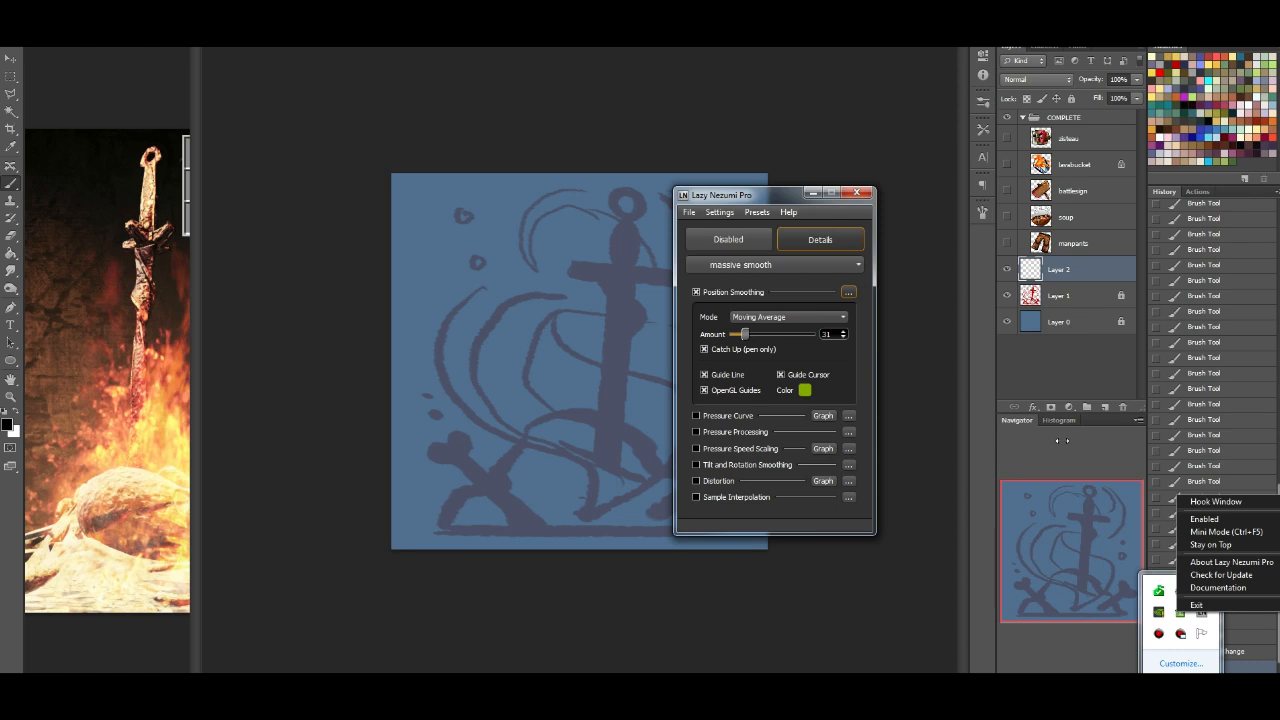
pyautogui.click(733, 238)
pyautogui.click(813, 193)
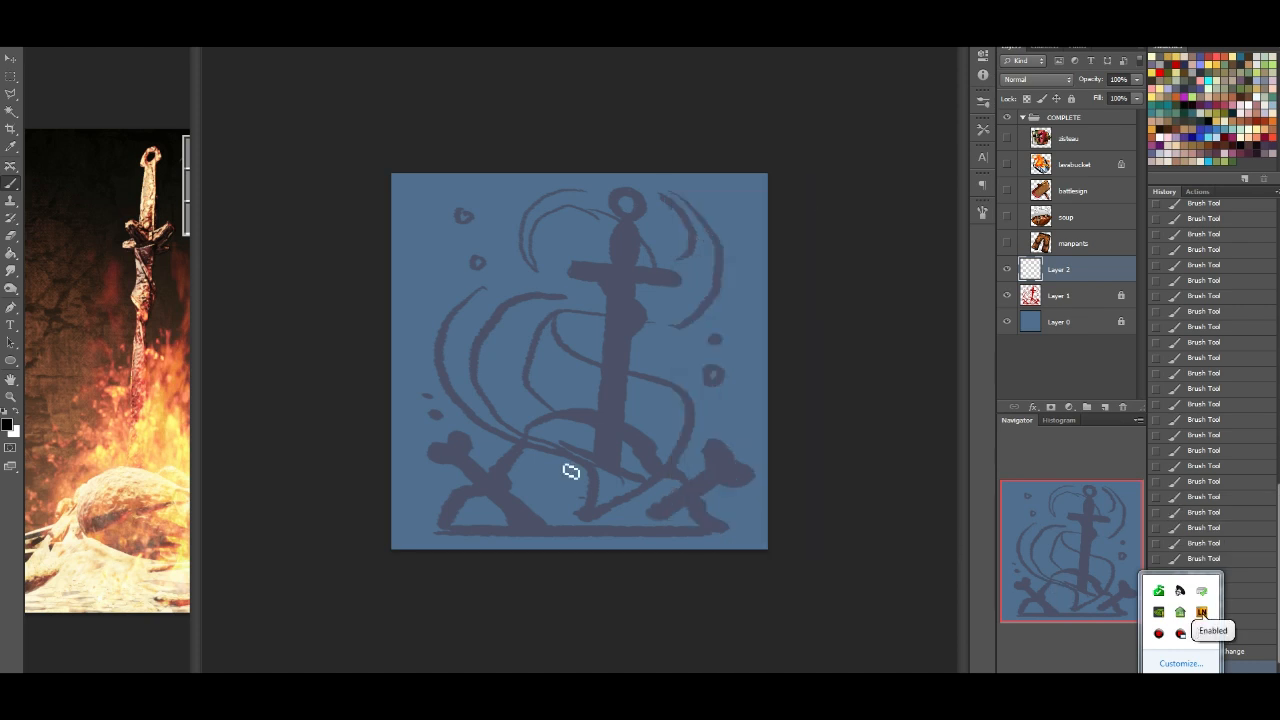
# Step: Ink the flame's left sweep with a curled tip, a pointed tongue beneath it, and a spiral around the sword's pommel
pyautogui.moveTo(449, 330)
pyautogui.mouseDown()
pyautogui.moveTo(476, 349)
pyautogui.moveTo(517, 292)
pyautogui.moveTo(502, 287)
pyautogui.moveTo(448, 329)
pyautogui.moveTo(441, 379)
pyautogui.moveTo(469, 408)
pyautogui.moveTo(577, 440)
pyautogui.moveTo(614, 476)
pyautogui.moveTo(566, 531)
pyautogui.mouseUp()
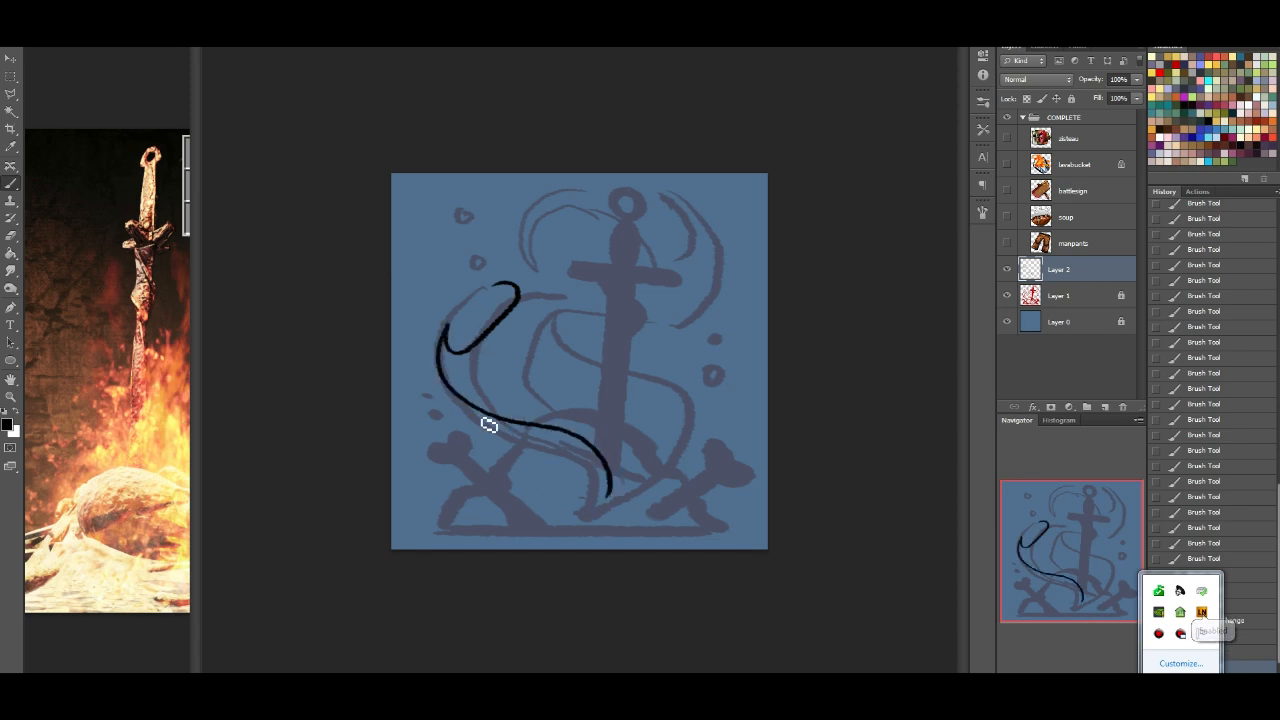
pyautogui.moveTo(489, 424)
pyautogui.mouseDown()
pyautogui.moveTo(539, 454)
pyautogui.moveTo(486, 439)
pyautogui.moveTo(499, 451)
pyautogui.moveTo(580, 492)
pyautogui.mouseUp()
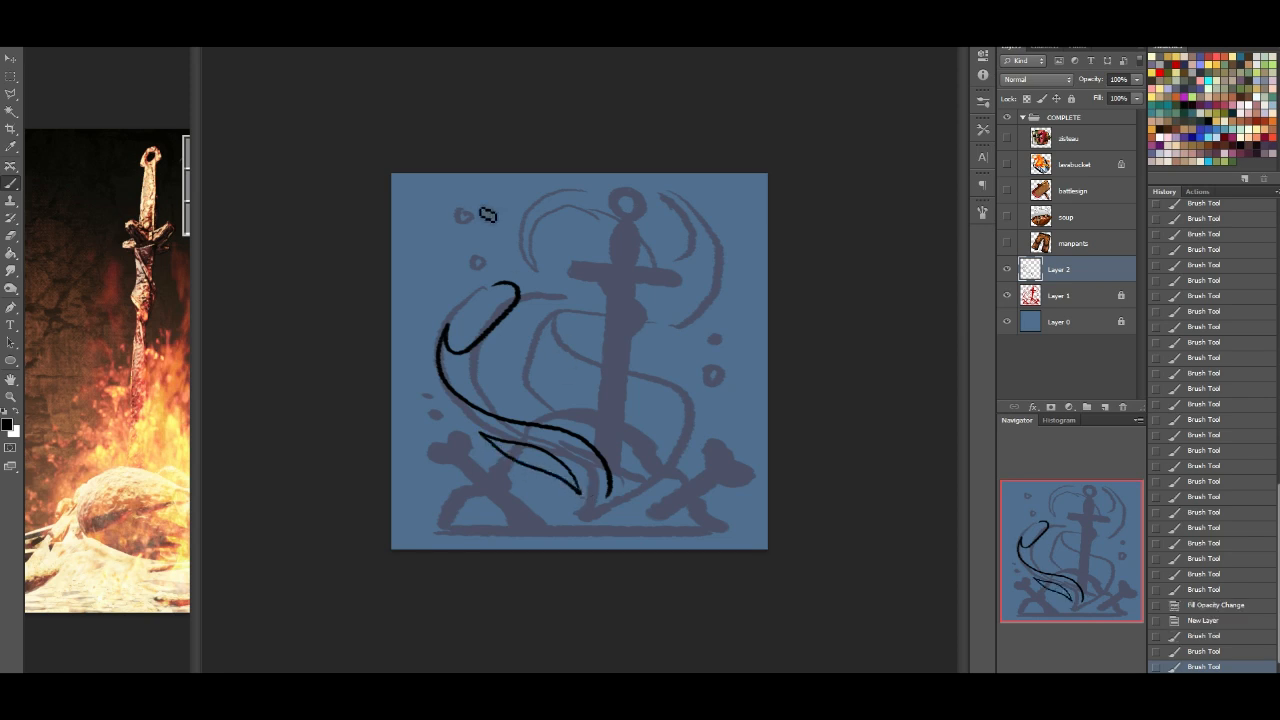
pyautogui.moveTo(500, 288)
pyautogui.mouseDown()
pyautogui.moveTo(548, 278)
pyautogui.moveTo(619, 300)
pyautogui.moveTo(684, 287)
pyautogui.moveTo(703, 251)
pyautogui.moveTo(675, 213)
pyautogui.moveTo(605, 201)
pyautogui.moveTo(581, 238)
pyautogui.moveTo(608, 264)
pyautogui.moveTo(636, 228)
pyautogui.mouseUp()
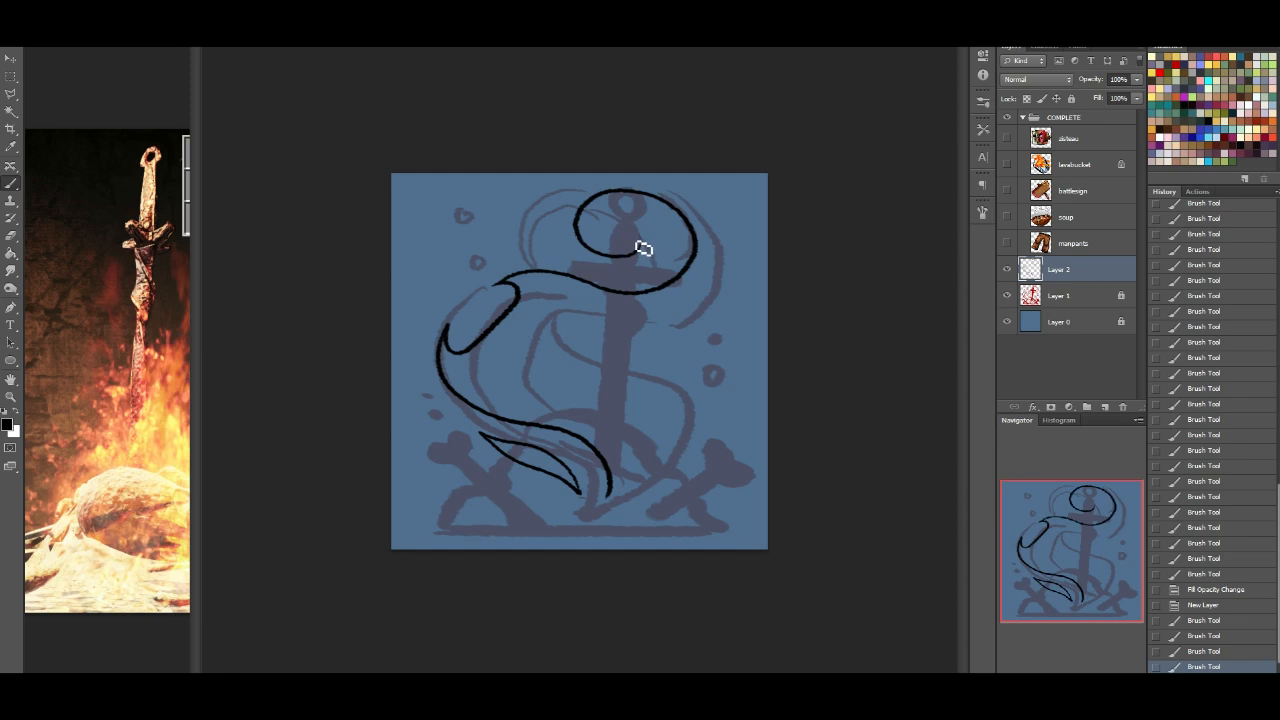
pyautogui.moveTo(616, 270)
pyautogui.mouseDown()
pyautogui.moveTo(563, 254)
pyautogui.moveTo(563, 212)
pyautogui.moveTo(597, 190)
pyautogui.moveTo(611, 201)
pyautogui.moveTo(611, 255)
pyautogui.moveTo(641, 257)
pyautogui.moveTo(650, 243)
pyautogui.moveTo(630, 215)
pyautogui.moveTo(670, 227)
pyautogui.moveTo(682, 247)
pyautogui.moveTo(676, 279)
pyautogui.moveTo(628, 290)
pyautogui.mouseUp()
pyautogui.hotkey('ctrl', 'z')
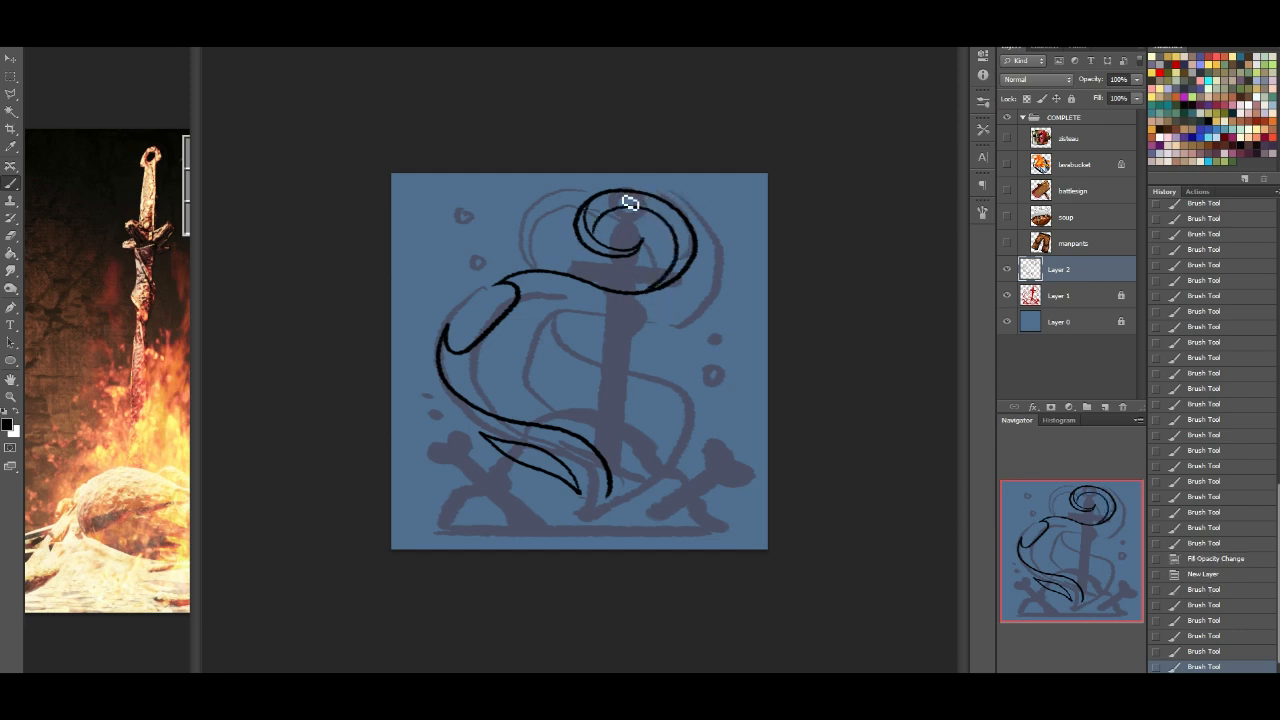
# Step: Ink the flame's right edge with its hooked curls, a small detached flame near the spiral, and an outer tongue above the right-hand bone
pyautogui.moveTo(630, 193)
pyautogui.mouseDown()
pyautogui.moveTo(678, 198)
pyautogui.moveTo(726, 235)
pyautogui.moveTo(735, 285)
pyautogui.moveTo(690, 326)
pyautogui.moveTo(714, 290)
pyautogui.moveTo(678, 303)
pyautogui.moveTo(669, 335)
pyautogui.moveTo(569, 326)
pyautogui.moveTo(579, 358)
pyautogui.moveTo(688, 399)
pyautogui.moveTo(672, 387)
pyautogui.moveTo(649, 403)
pyautogui.moveTo(683, 429)
pyautogui.moveTo(689, 416)
pyautogui.moveTo(692, 445)
pyautogui.moveTo(679, 473)
pyautogui.moveTo(622, 500)
pyautogui.mouseUp()
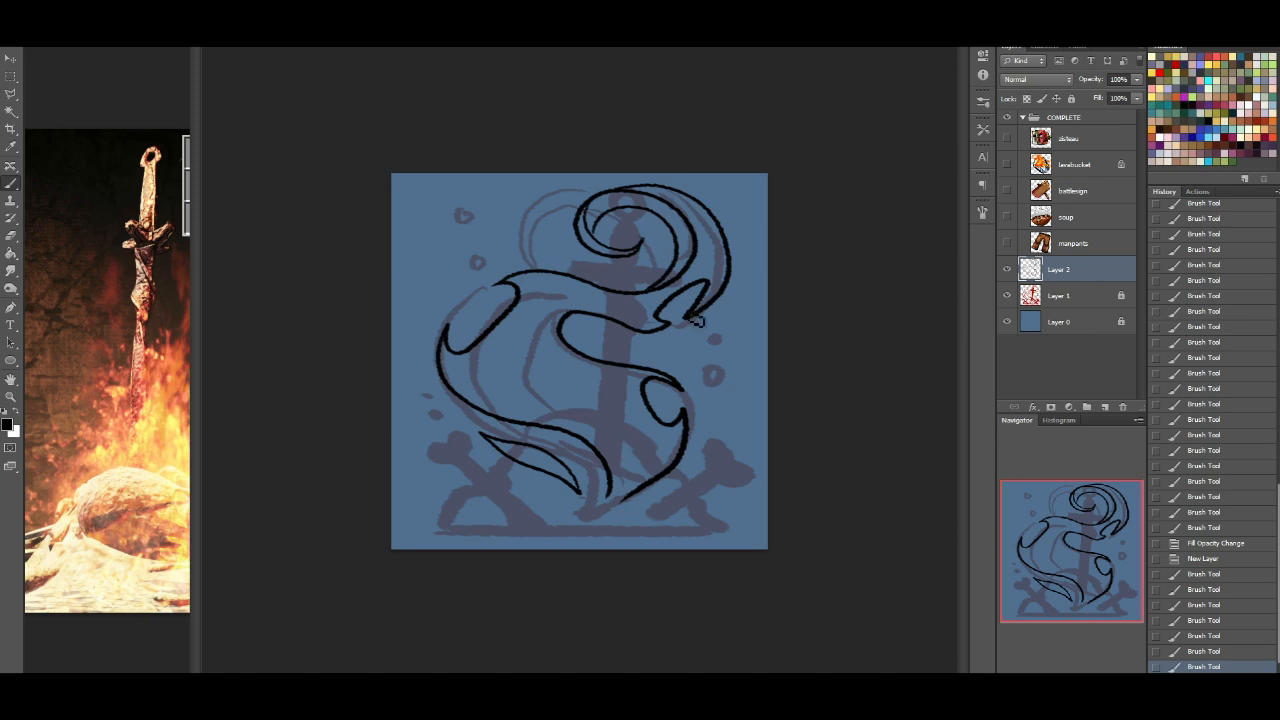
pyautogui.moveTo(694, 314); pyautogui.dragTo(705, 304)
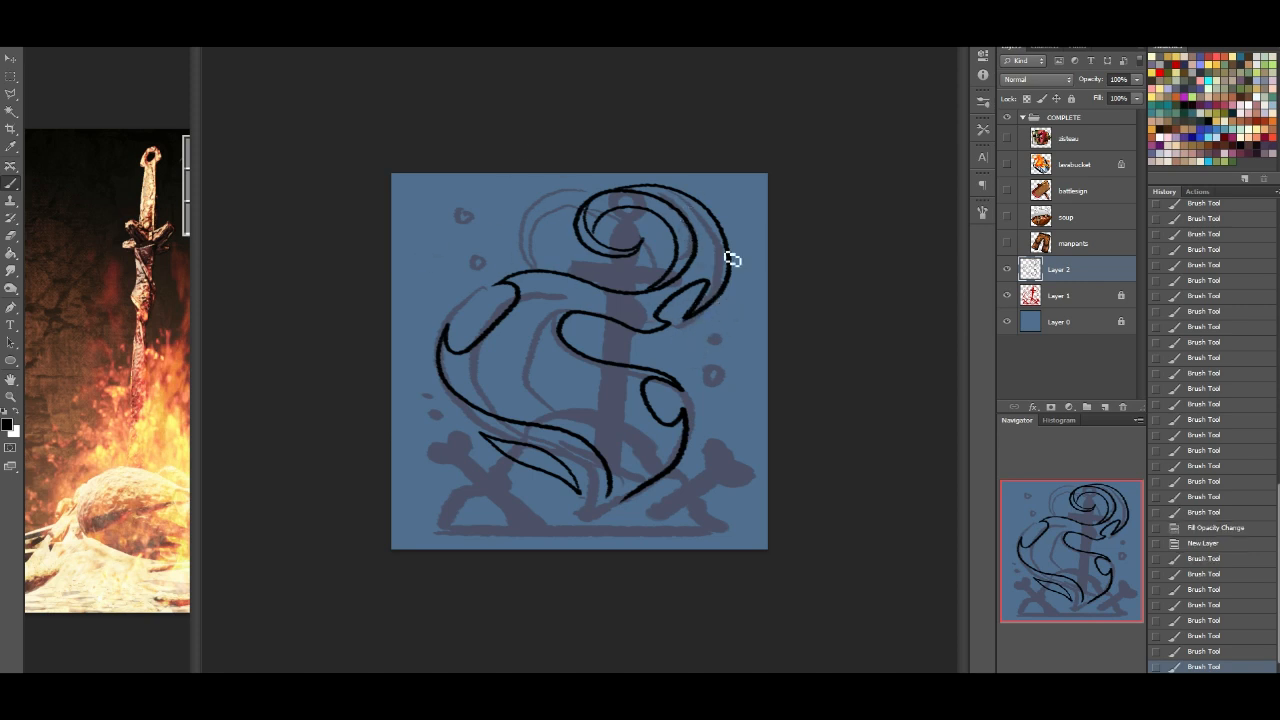
pyautogui.moveTo(745, 220)
pyautogui.mouseDown()
pyautogui.moveTo(736, 200)
pyautogui.moveTo(748, 234)
pyautogui.moveTo(738, 201)
pyautogui.mouseUp()
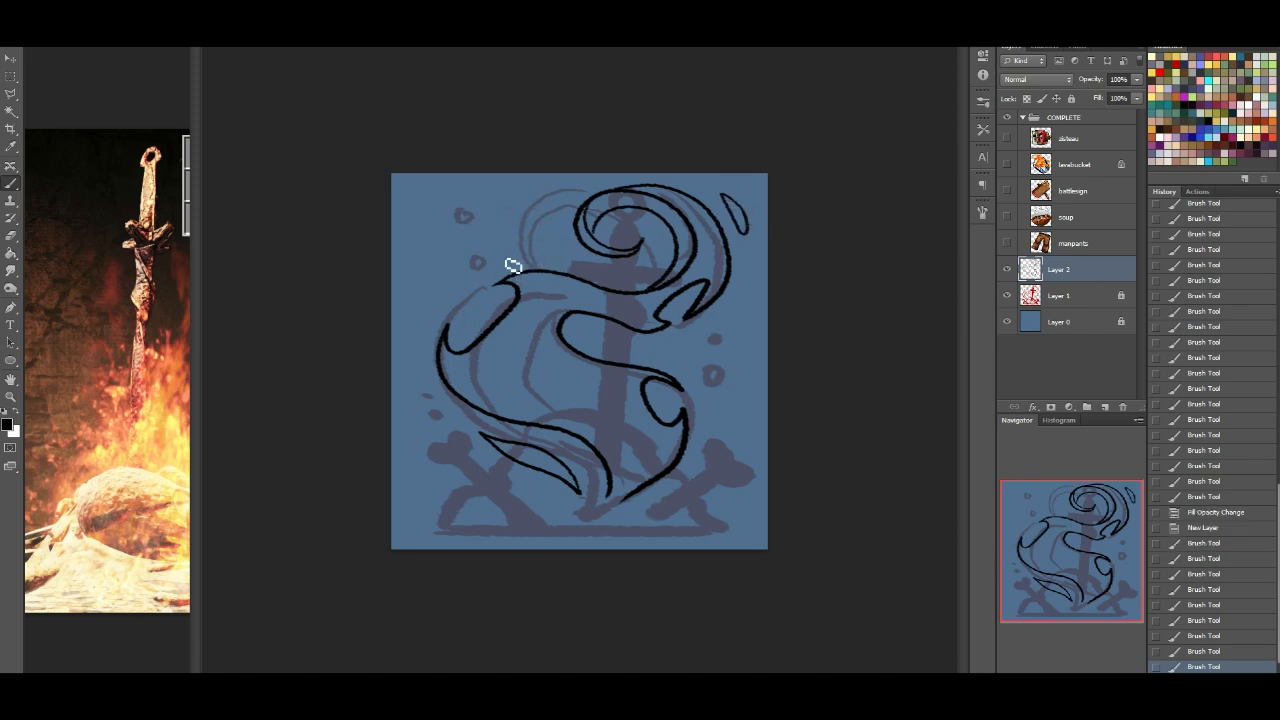
pyautogui.moveTo(706, 469)
pyautogui.mouseDown()
pyautogui.moveTo(711, 414)
pyautogui.moveTo(690, 386)
pyautogui.mouseUp()
pyautogui.hotkey('ctrl', 'z')
pyautogui.moveTo(694, 483)
pyautogui.mouseDown()
pyautogui.moveTo(684, 374)
pyautogui.moveTo(734, 402)
pyautogui.moveTo(740, 457)
pyautogui.moveTo(698, 490)
pyautogui.mouseUp()
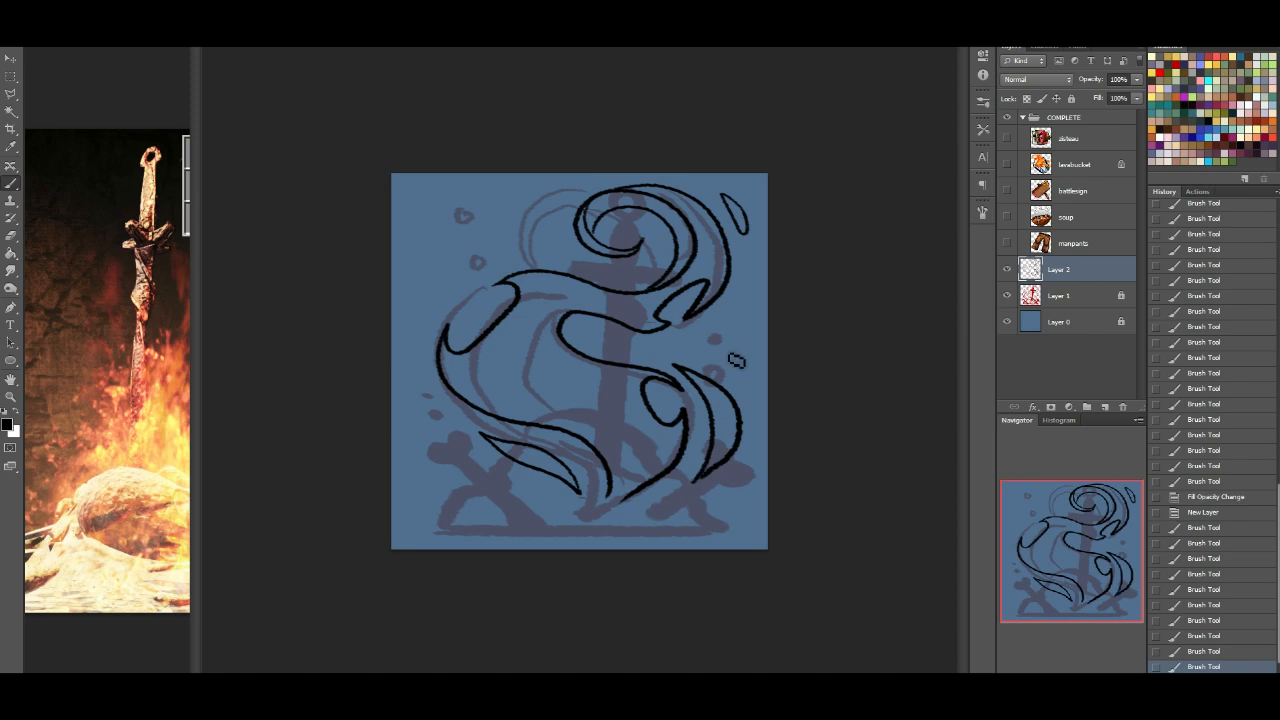
# Step: Ink small round embers on both sides of the flame, redrawing those that miss the intended shape
pyautogui.moveTo(726, 327)
pyautogui.mouseDown()
pyautogui.moveTo(738, 374)
pyautogui.moveTo(738, 356)
pyautogui.moveTo(718, 377)
pyautogui.moveTo(721, 360)
pyautogui.mouseUp()
pyautogui.hotkey('ctrl', 'z')
pyautogui.moveTo(472, 220)
pyautogui.mouseDown()
pyautogui.moveTo(461, 278)
pyautogui.moveTo(473, 250)
pyautogui.moveTo(478, 260)
pyautogui.moveTo(545, 236)
pyautogui.mouseUp()
pyautogui.hotkey('ctrl', 'z')
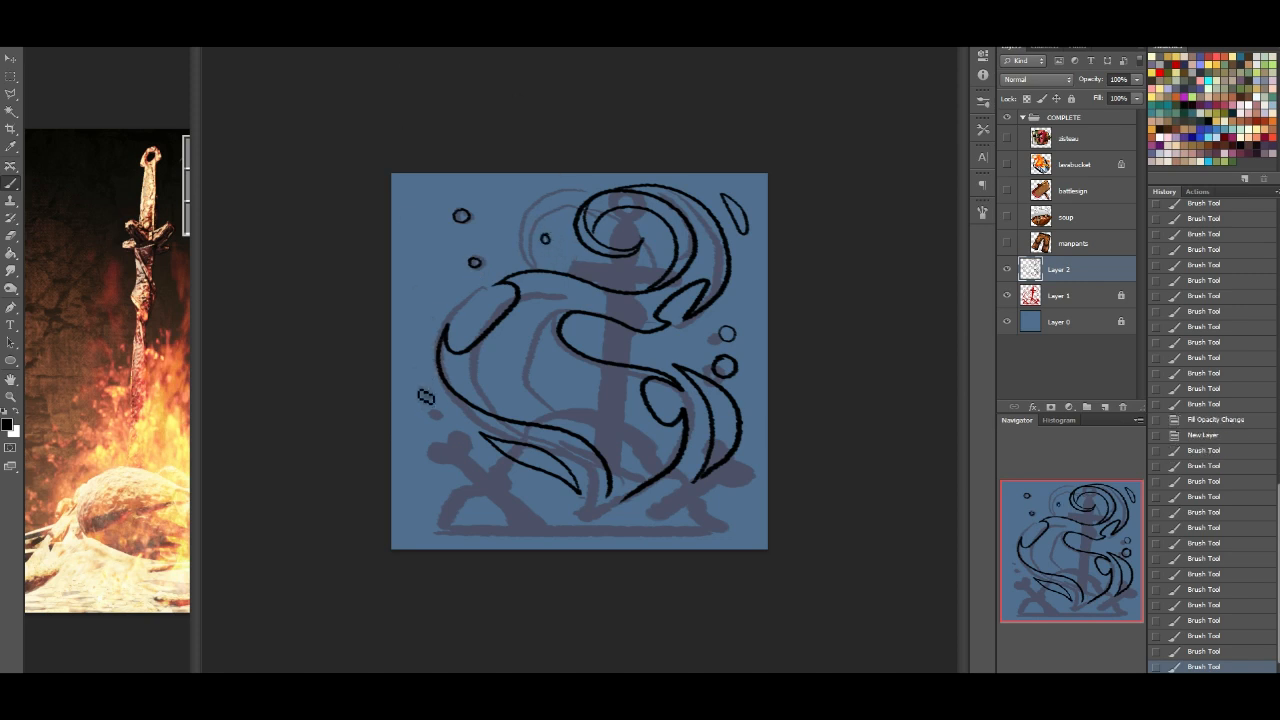
pyautogui.moveTo(426, 400); pyautogui.dragTo(422, 394)
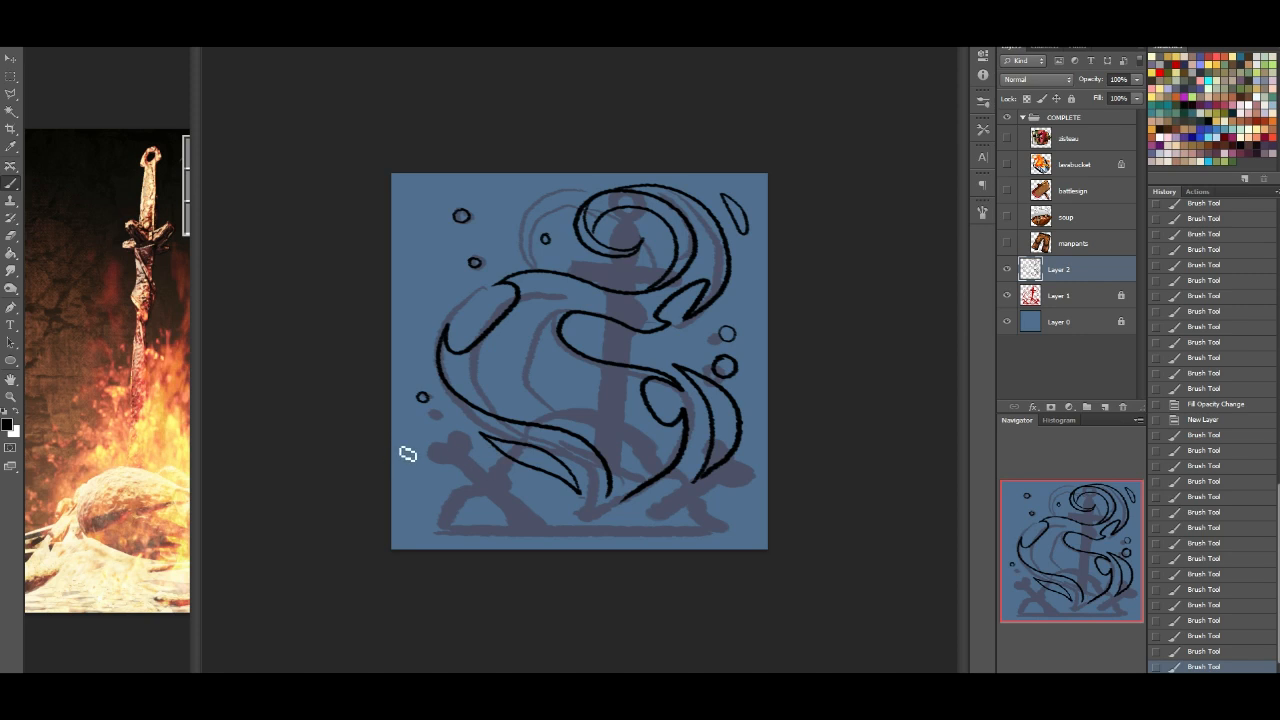
# Step: Ink the left bone's outline with a knobbed outer end and a shaft running diagonally into the mound
pyautogui.moveTo(428, 447)
pyautogui.mouseDown()
pyautogui.moveTo(461, 473)
pyautogui.moveTo(440, 436)
pyautogui.moveTo(466, 438)
pyautogui.moveTo(541, 525)
pyautogui.moveTo(494, 502)
pyautogui.mouseUp()
pyautogui.moveTo(449, 449); pyautogui.dragTo(461, 442)
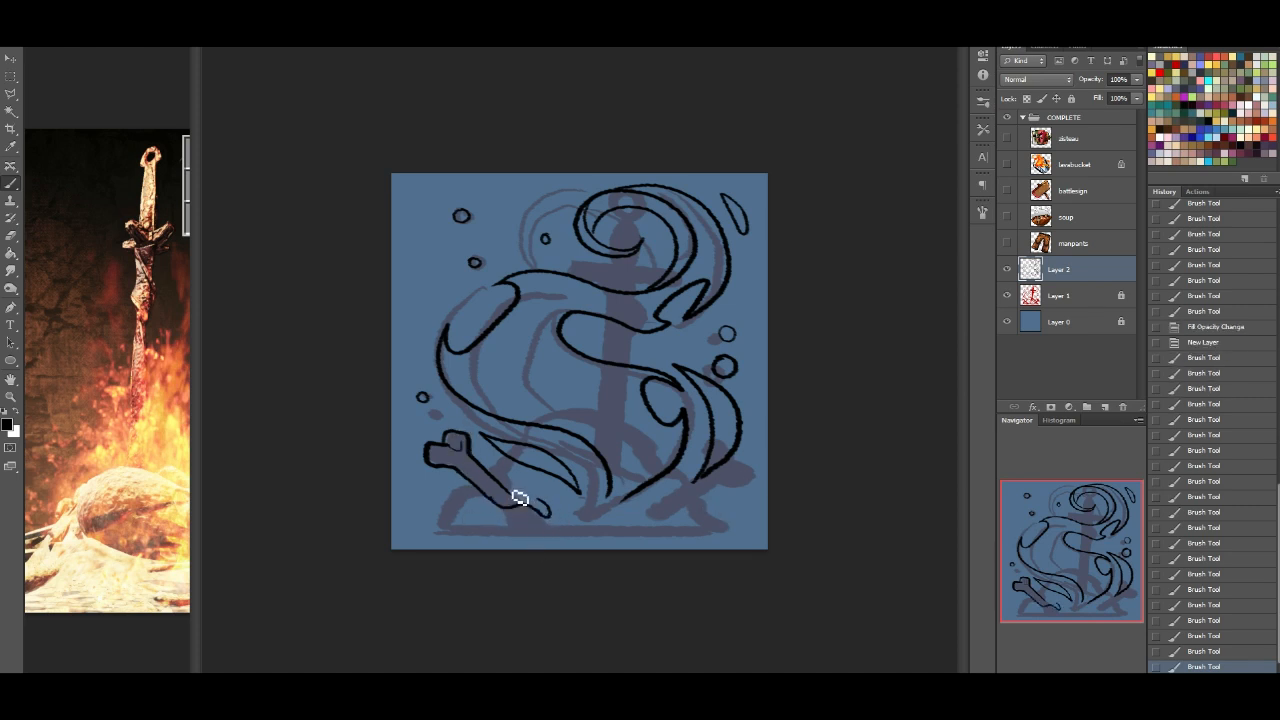
pyautogui.moveTo(497, 512)
pyautogui.mouseDown()
pyautogui.moveTo(540, 514)
pyautogui.moveTo(528, 508)
pyautogui.mouseUp()
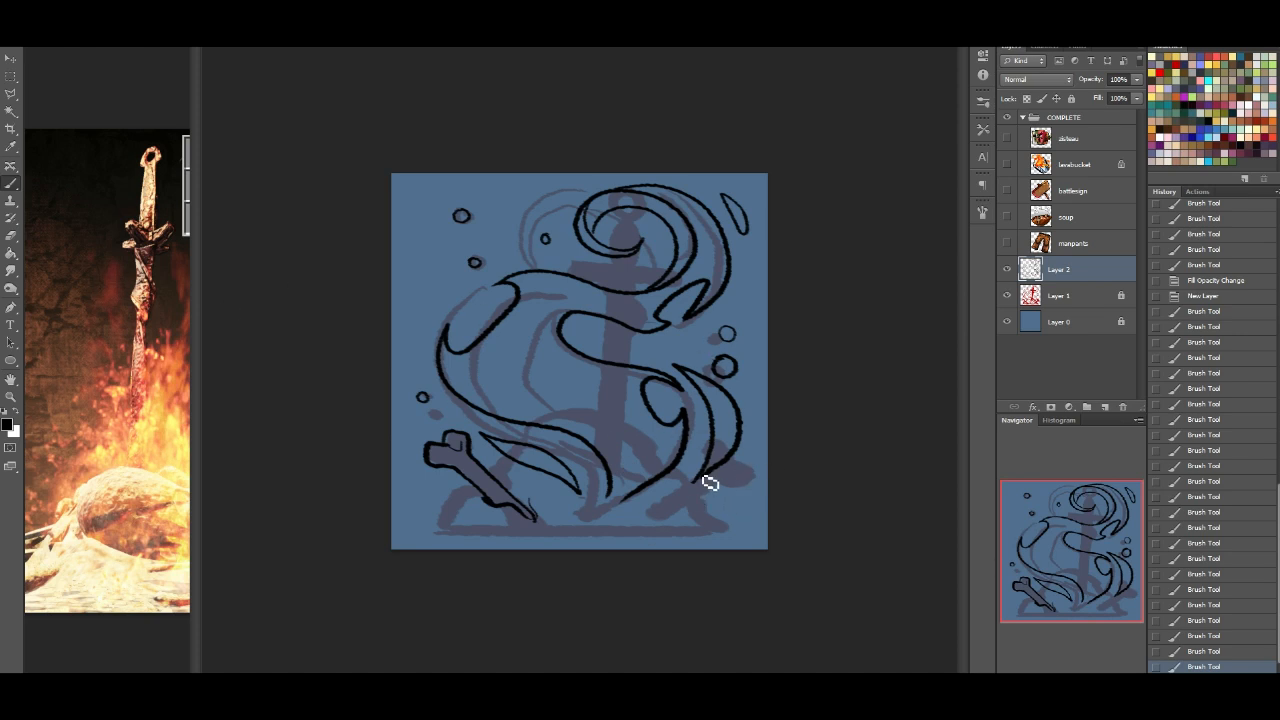
# Step: Touch up the tip of the outer right flame tongue, then erase and redraw the inner end of the spiral
pyautogui.moveTo(700, 481); pyautogui.dragTo(741, 432)
pyautogui.click(20, 230)
pyautogui.moveTo(625, 249); pyautogui.dragTo(615, 239)
pyautogui.click(11, 183)
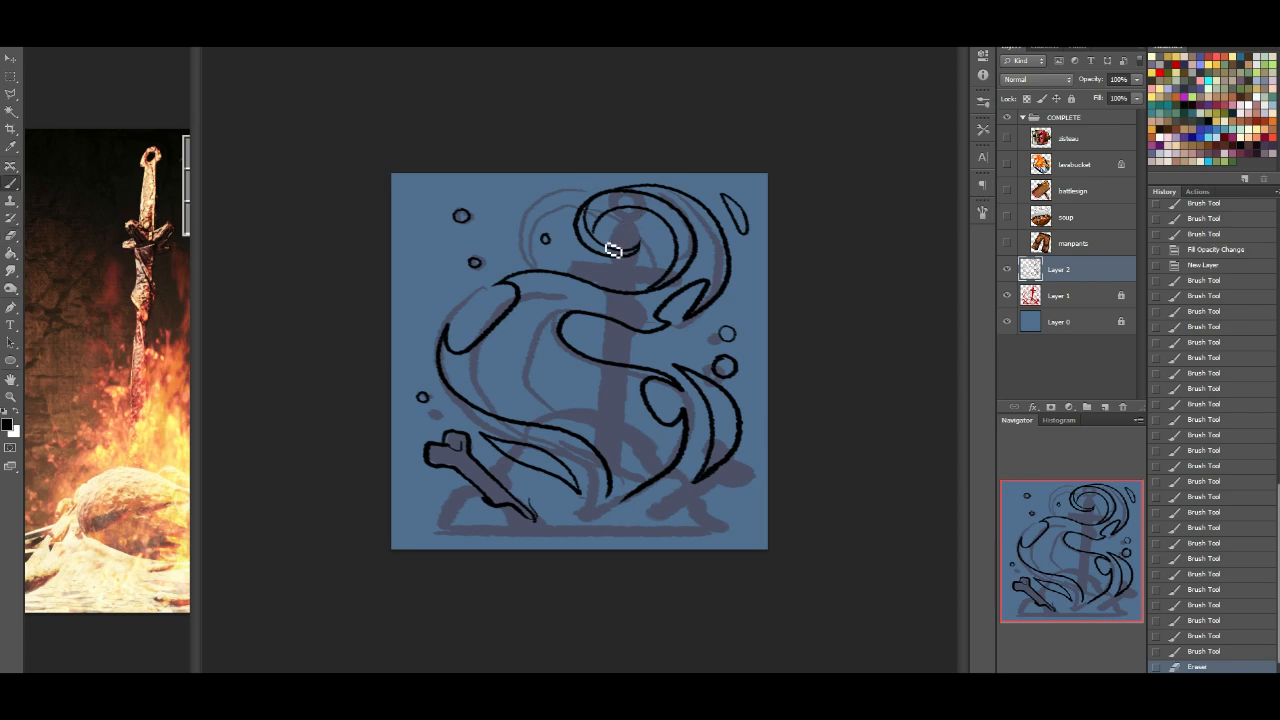
pyautogui.moveTo(606, 250); pyautogui.dragTo(620, 230)
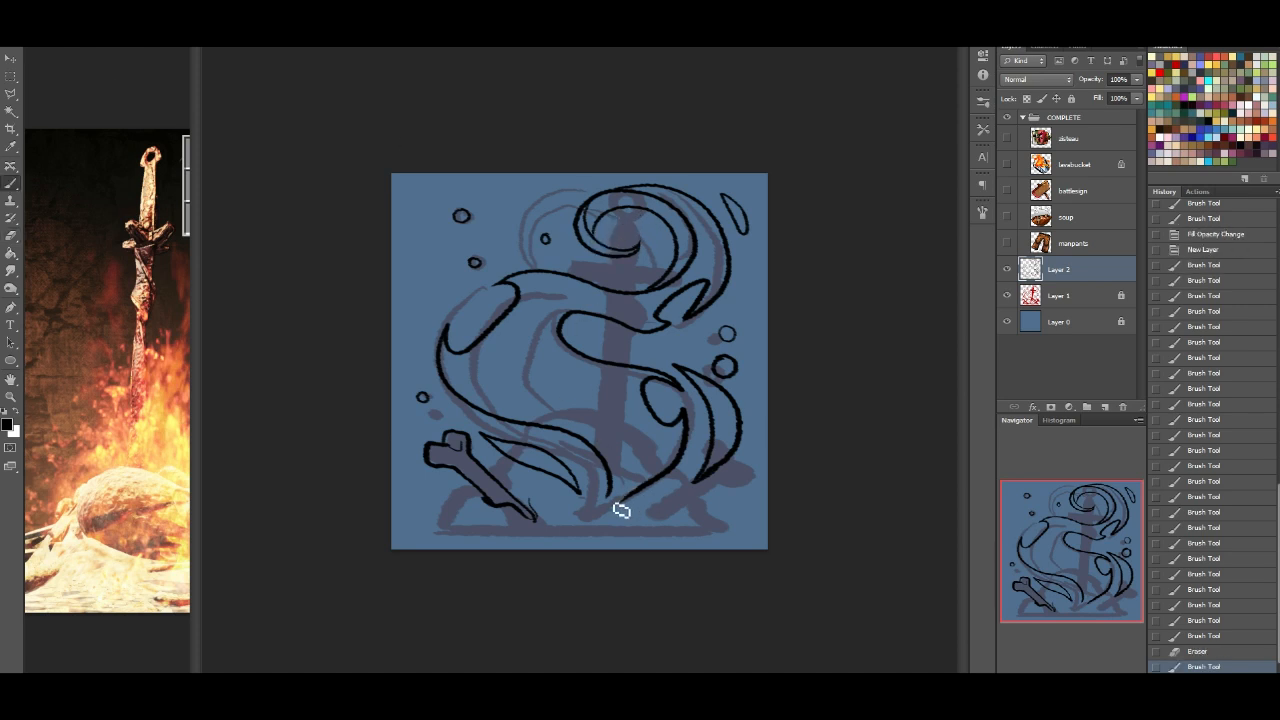
# Step: Ink the inner flame tongues as long S-shaped curves running down to a point at the base of the fire
pyautogui.moveTo(620, 494)
pyautogui.mouseDown()
pyautogui.moveTo(618, 448)
pyautogui.moveTo(507, 361)
pyautogui.moveTo(526, 319)
pyautogui.moveTo(559, 309)
pyautogui.moveTo(653, 351)
pyautogui.mouseUp()
pyautogui.moveTo(512, 358)
pyautogui.mouseDown()
pyautogui.moveTo(616, 399)
pyautogui.moveTo(643, 445)
pyautogui.moveTo(615, 512)
pyautogui.mouseUp()
pyautogui.hotkey('ctrl', 'z')
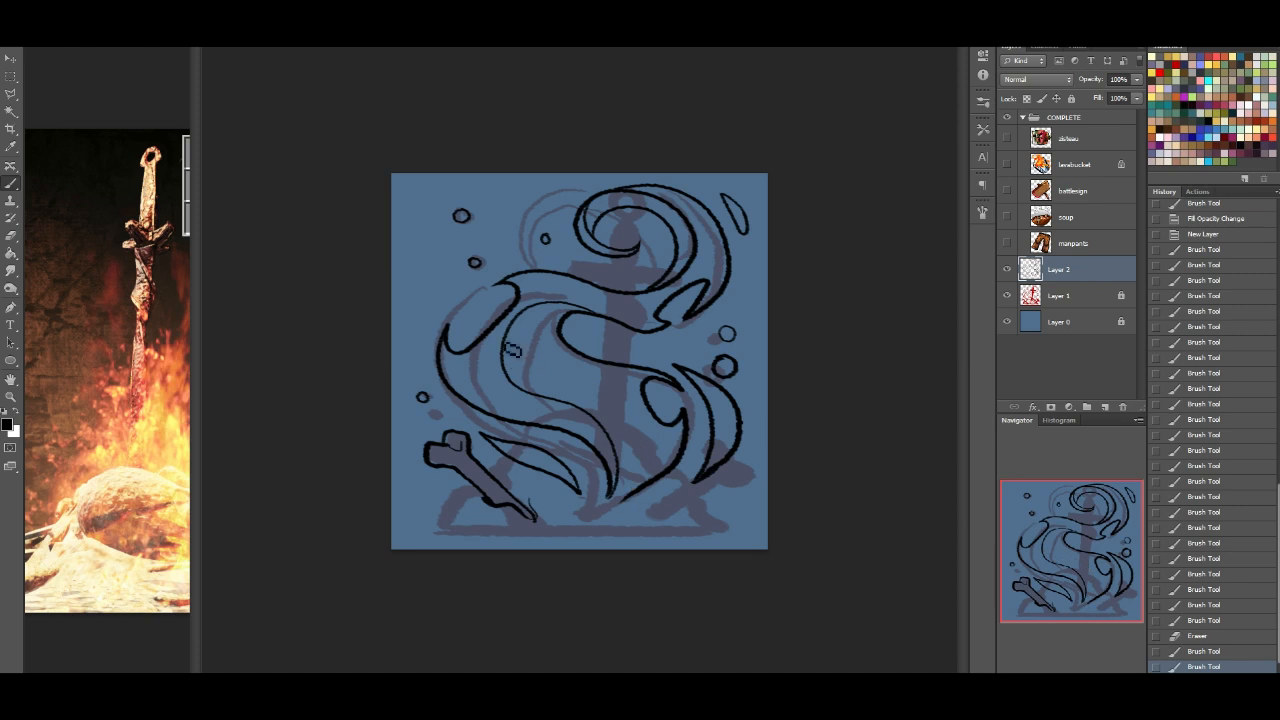
pyautogui.moveTo(510, 349)
pyautogui.mouseDown()
pyautogui.moveTo(542, 383)
pyautogui.moveTo(630, 413)
pyautogui.moveTo(652, 472)
pyautogui.moveTo(612, 490)
pyautogui.mouseUp()
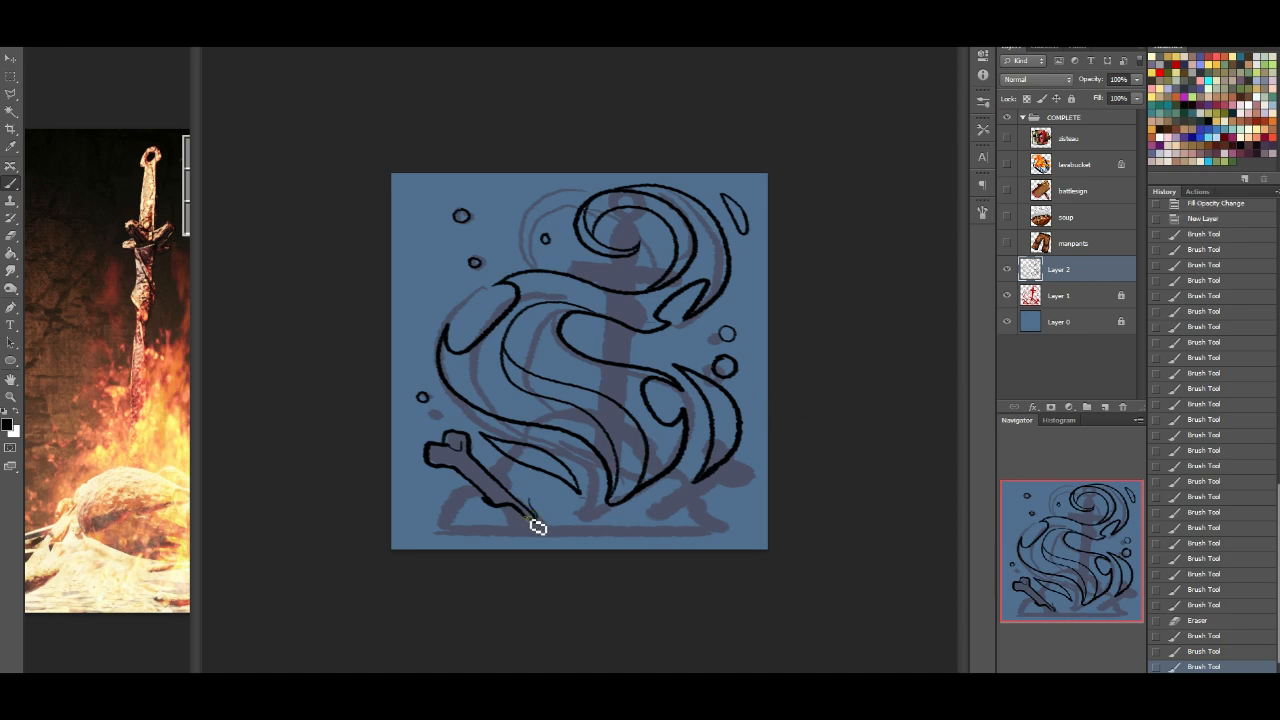
# Step: Close off the left bone's buried end with a short stroke and erase the excess line around it
pyautogui.moveTo(528, 508); pyautogui.dragTo(541, 527)
pyautogui.press('e')
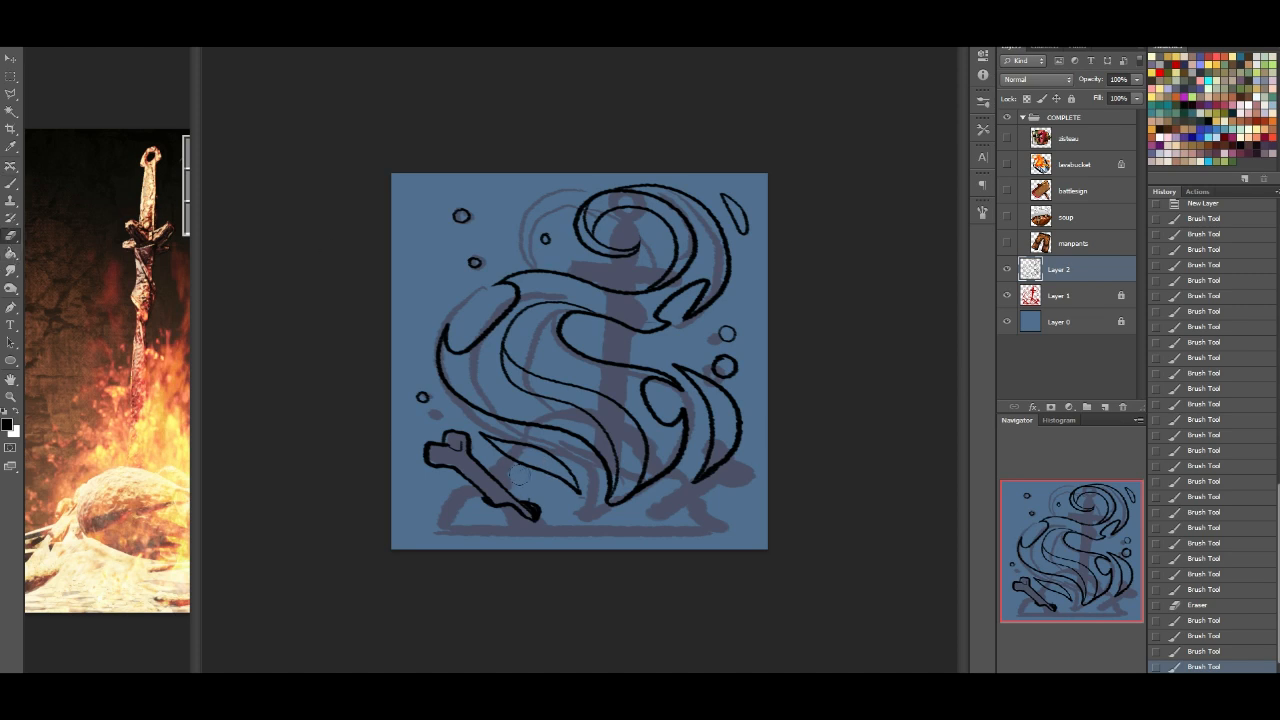
pyautogui.moveTo(535, 506); pyautogui.dragTo(524, 517)
pyautogui.click(12, 184)
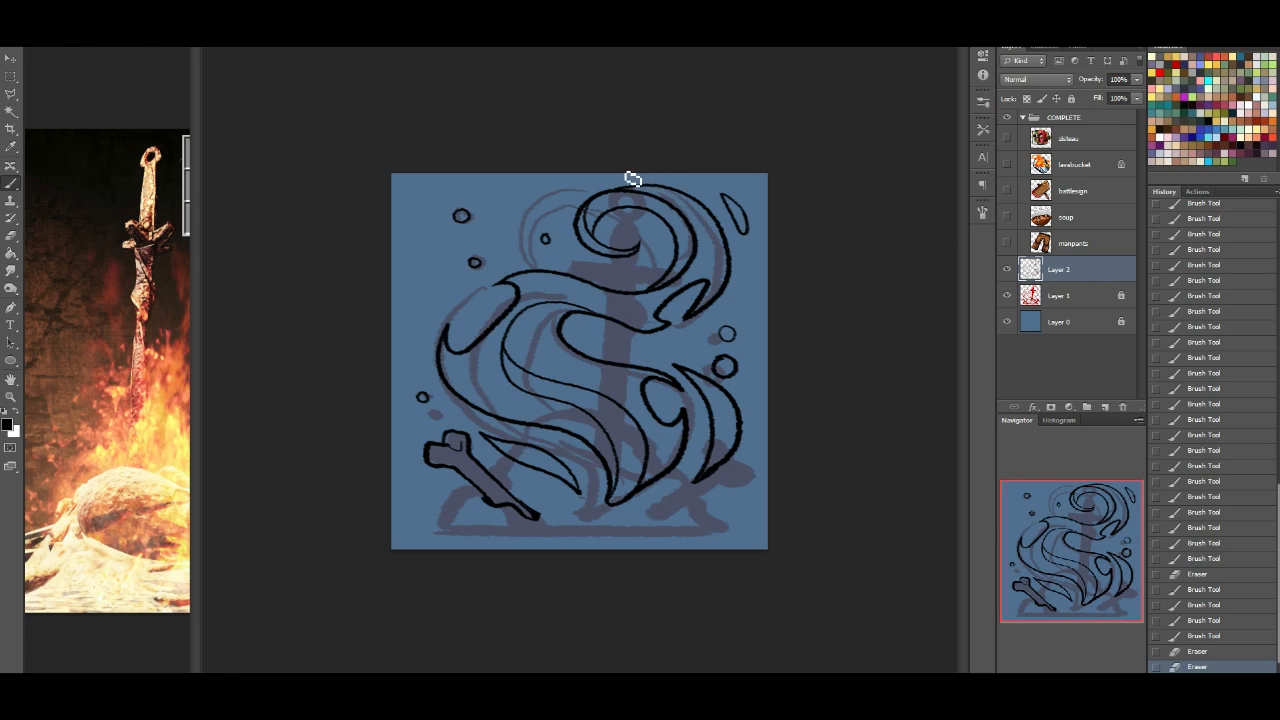
# Step: Add a new layer directly above the locked sketch layer and ink the mound's wavy base line on it
pyautogui.hotkey('ctrl', 't')
pyautogui.press('Return')
pyautogui.click(1058, 298)
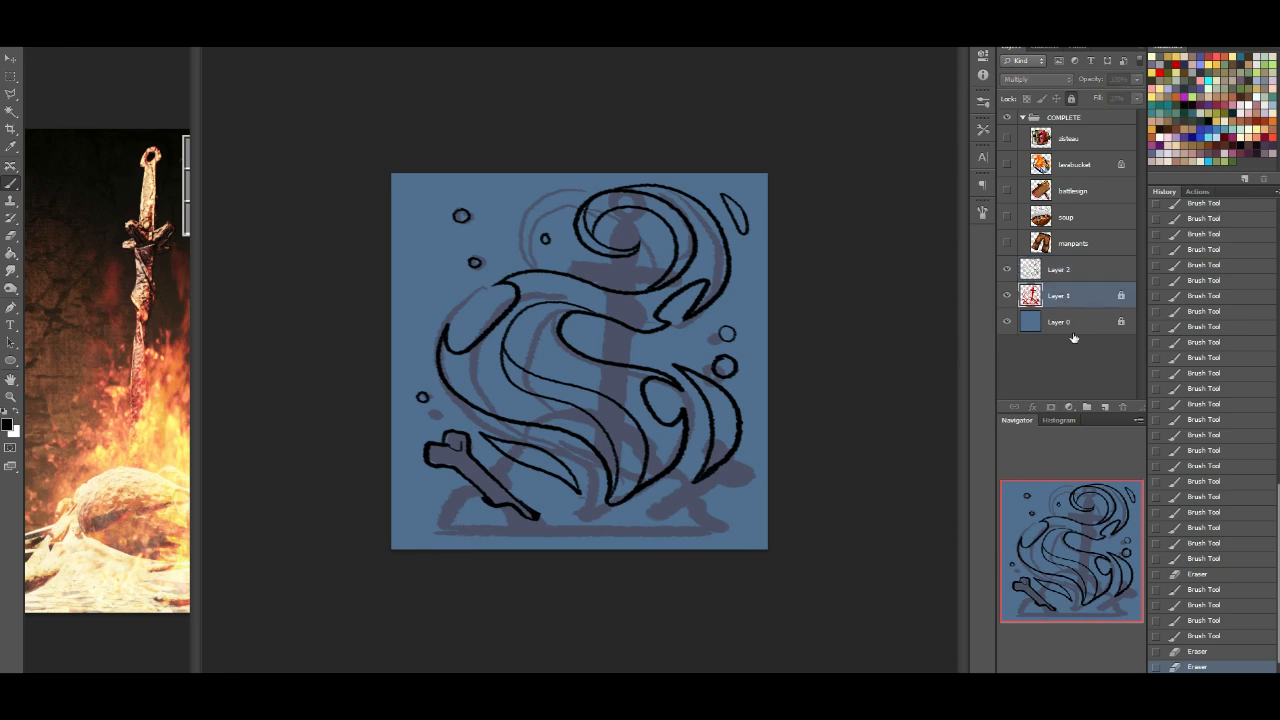
pyautogui.click(1104, 408)
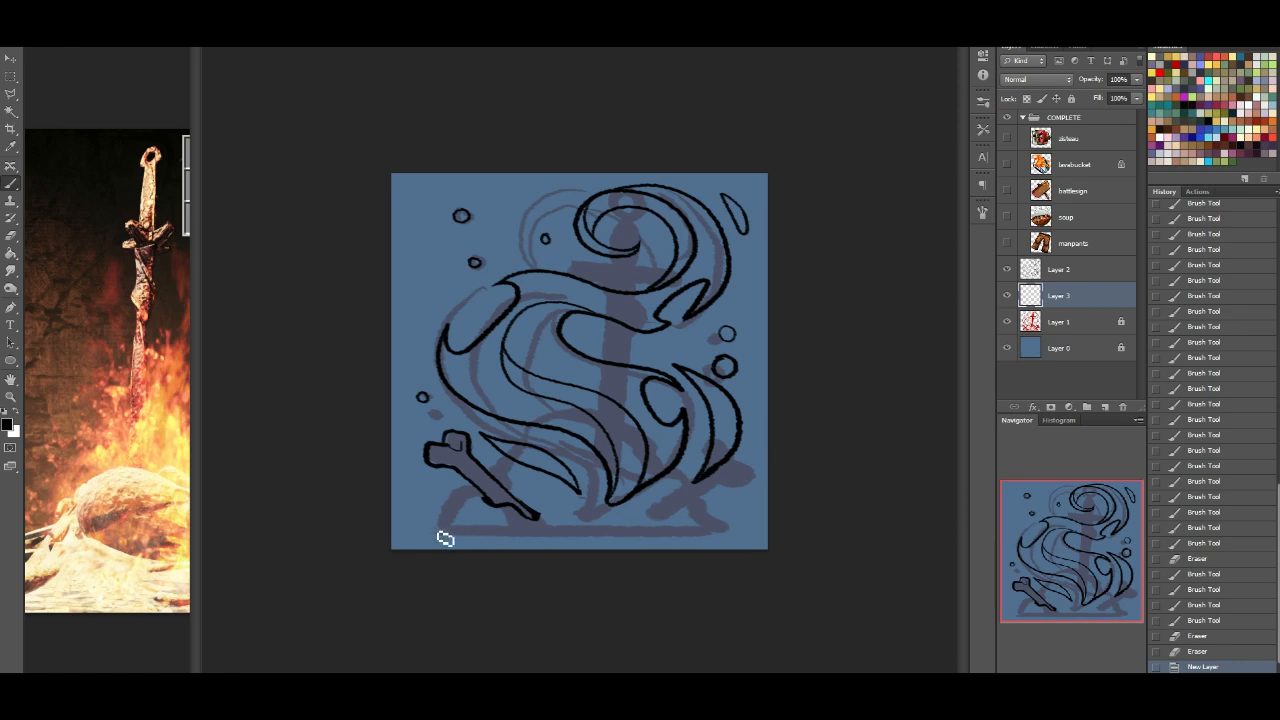
pyautogui.moveTo(432, 530)
pyautogui.mouseDown()
pyautogui.moveTo(673, 543)
pyautogui.moveTo(730, 525)
pyautogui.mouseUp()
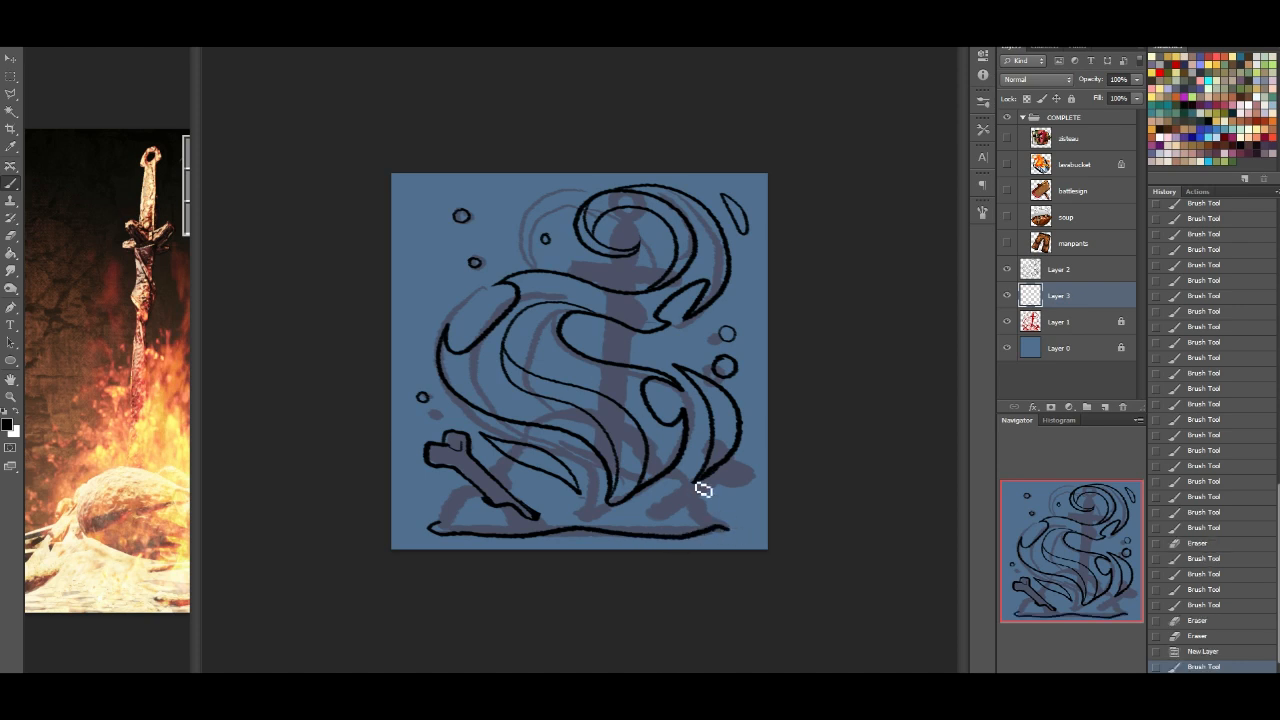
# Step: Ink three small stones of different shapes on the mound, two near its right side and one beside the left bone
pyautogui.moveTo(692, 507)
pyautogui.mouseDown()
pyautogui.moveTo(674, 523)
pyautogui.moveTo(689, 506)
pyautogui.mouseUp()
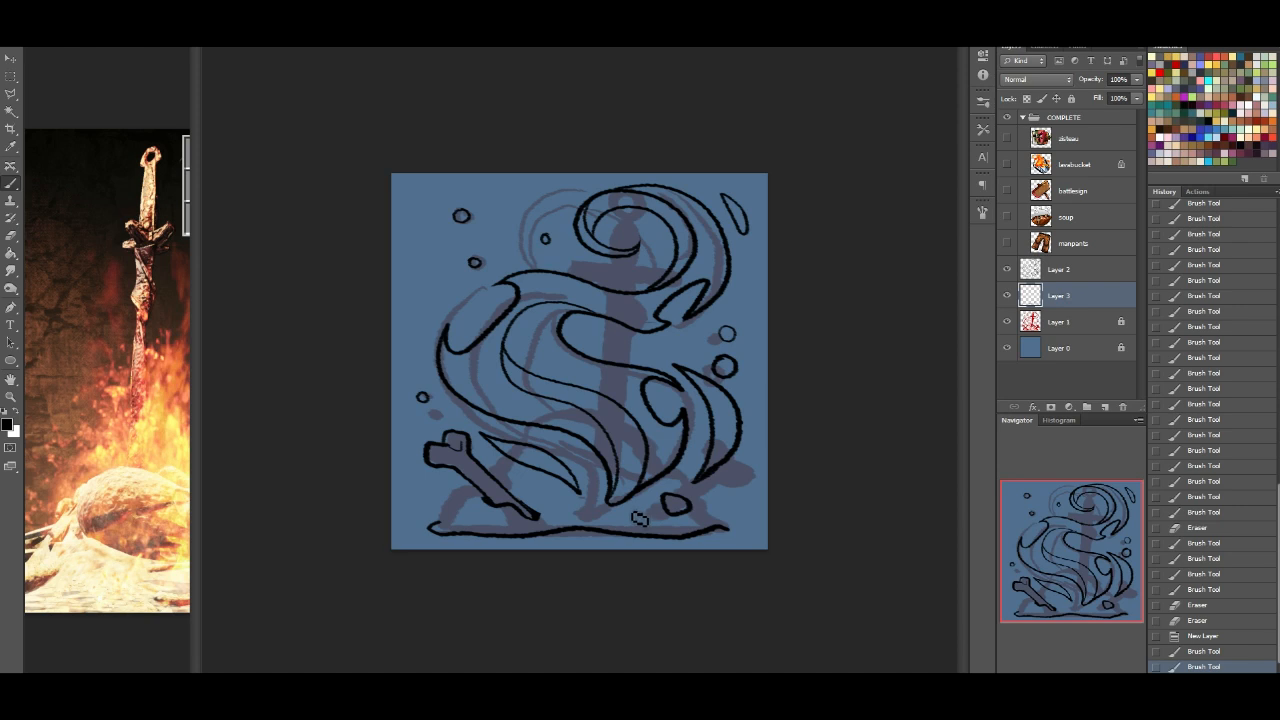
pyautogui.moveTo(644, 515); pyautogui.dragTo(641, 513)
pyautogui.moveTo(537, 483)
pyautogui.mouseDown()
pyautogui.moveTo(524, 496)
pyautogui.moveTo(537, 483)
pyautogui.mouseUp()
# Step: Ink the mound's outline from the left base over its peak to a widened right foot, and erase the overlapping lines there
pyautogui.moveTo(445, 527)
pyautogui.mouseDown()
pyautogui.moveTo(449, 503)
pyautogui.moveTo(495, 487)
pyautogui.mouseUp()
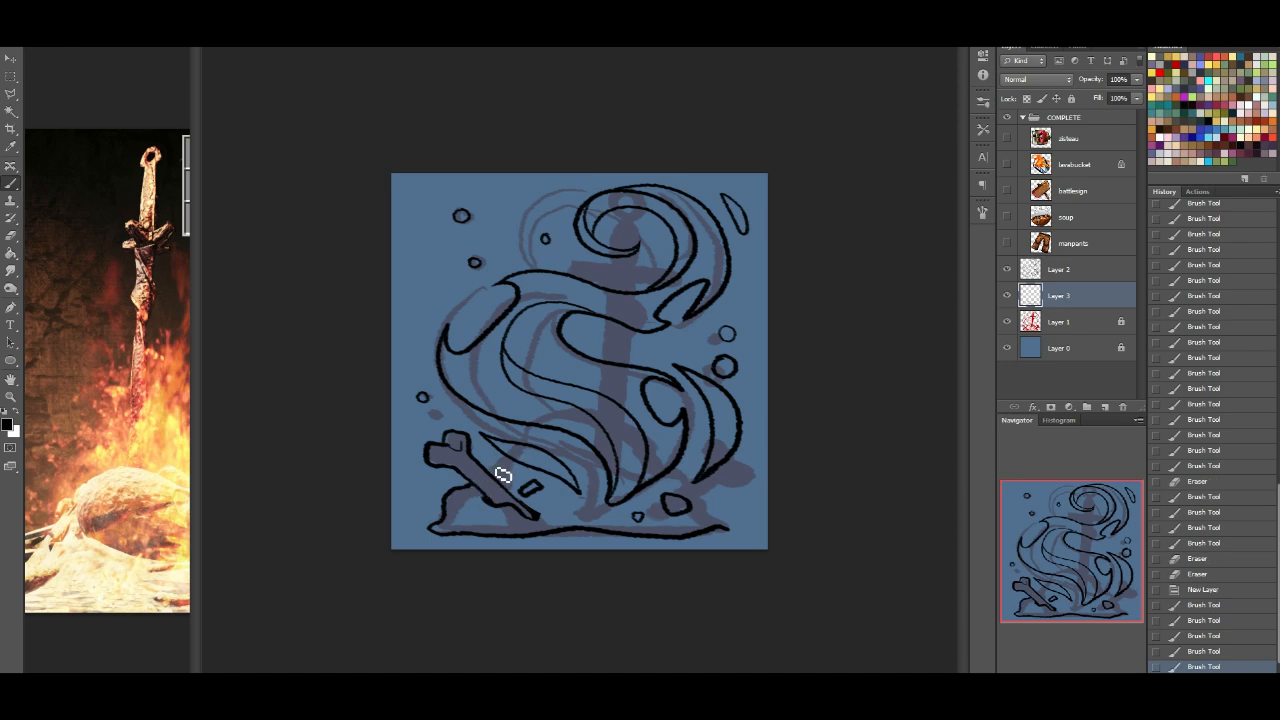
pyautogui.moveTo(516, 467)
pyautogui.mouseDown()
pyautogui.moveTo(551, 423)
pyautogui.moveTo(606, 409)
pyautogui.moveTo(664, 438)
pyautogui.moveTo(686, 489)
pyautogui.moveTo(730, 525)
pyautogui.moveTo(727, 510)
pyautogui.mouseUp()
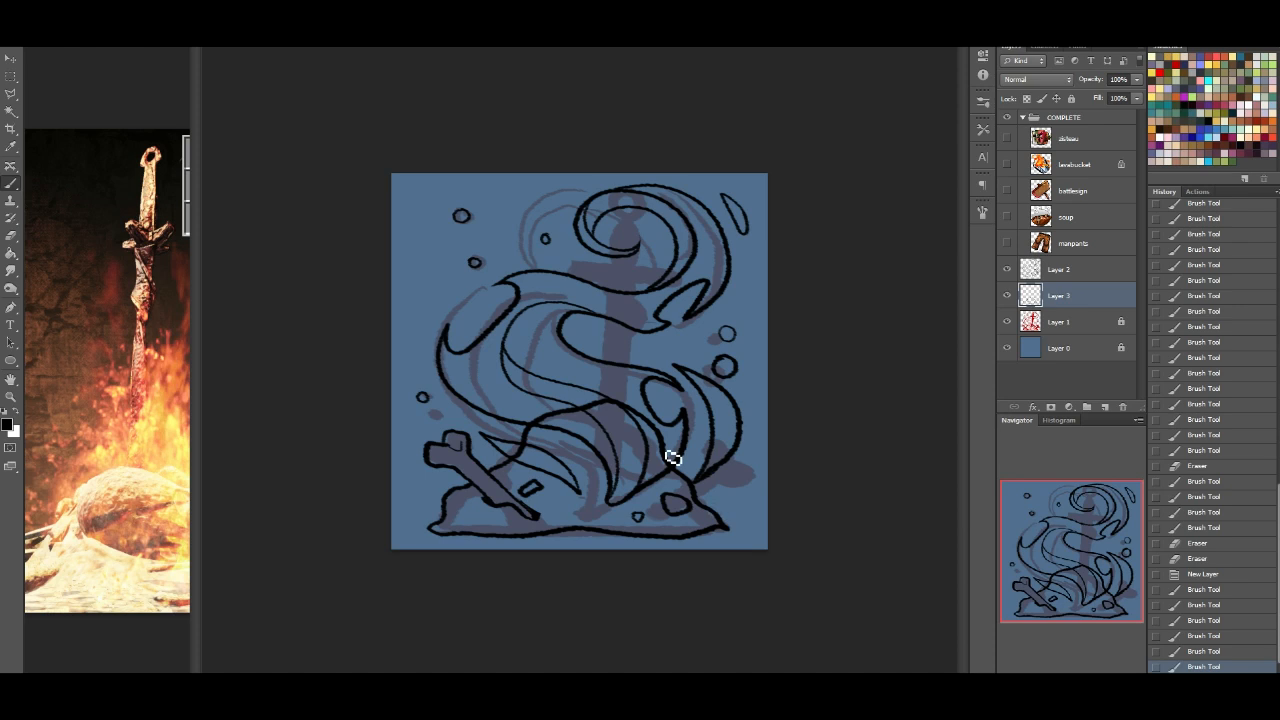
pyautogui.moveTo(668, 451)
pyautogui.mouseDown()
pyautogui.moveTo(746, 529)
pyautogui.moveTo(714, 529)
pyautogui.mouseUp()
pyautogui.moveTo(706, 451)
pyautogui.mouseDown()
pyautogui.moveTo(707, 510)
pyautogui.moveTo(736, 526)
pyautogui.mouseUp()
pyautogui.press('e')
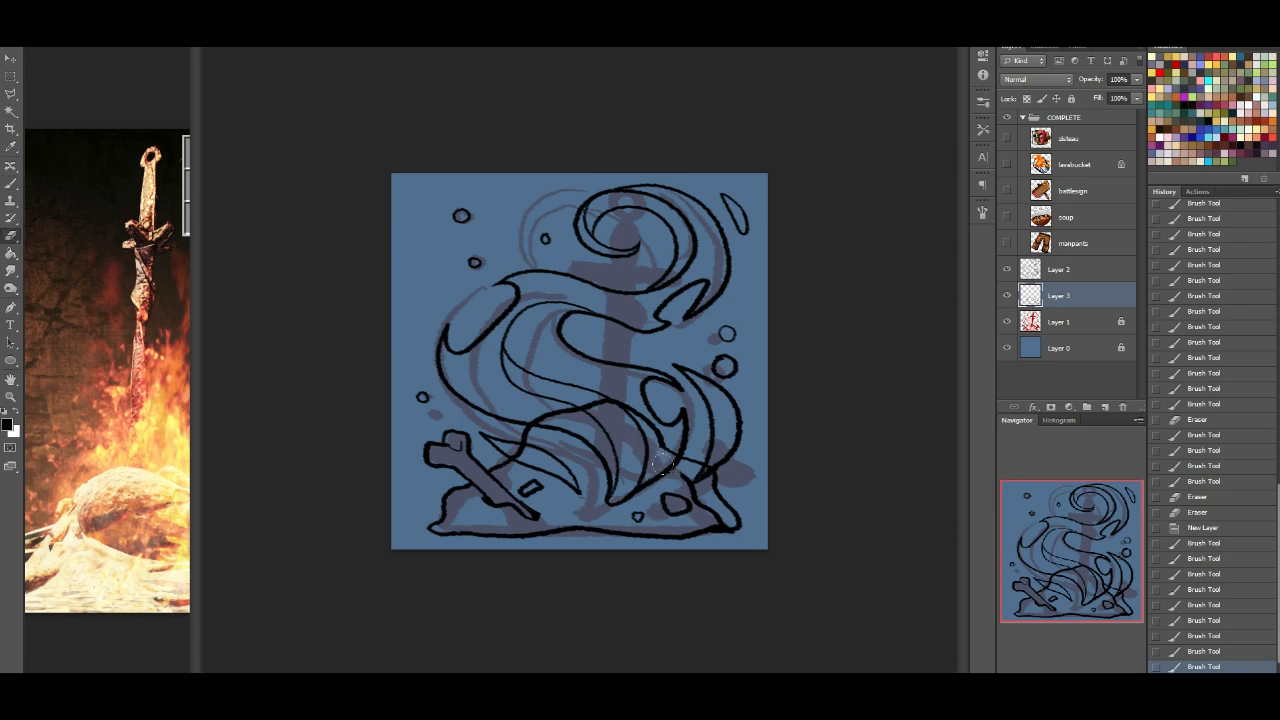
pyautogui.moveTo(695, 497); pyautogui.dragTo(700, 504)
pyautogui.hotkey('ctrl', 'z')
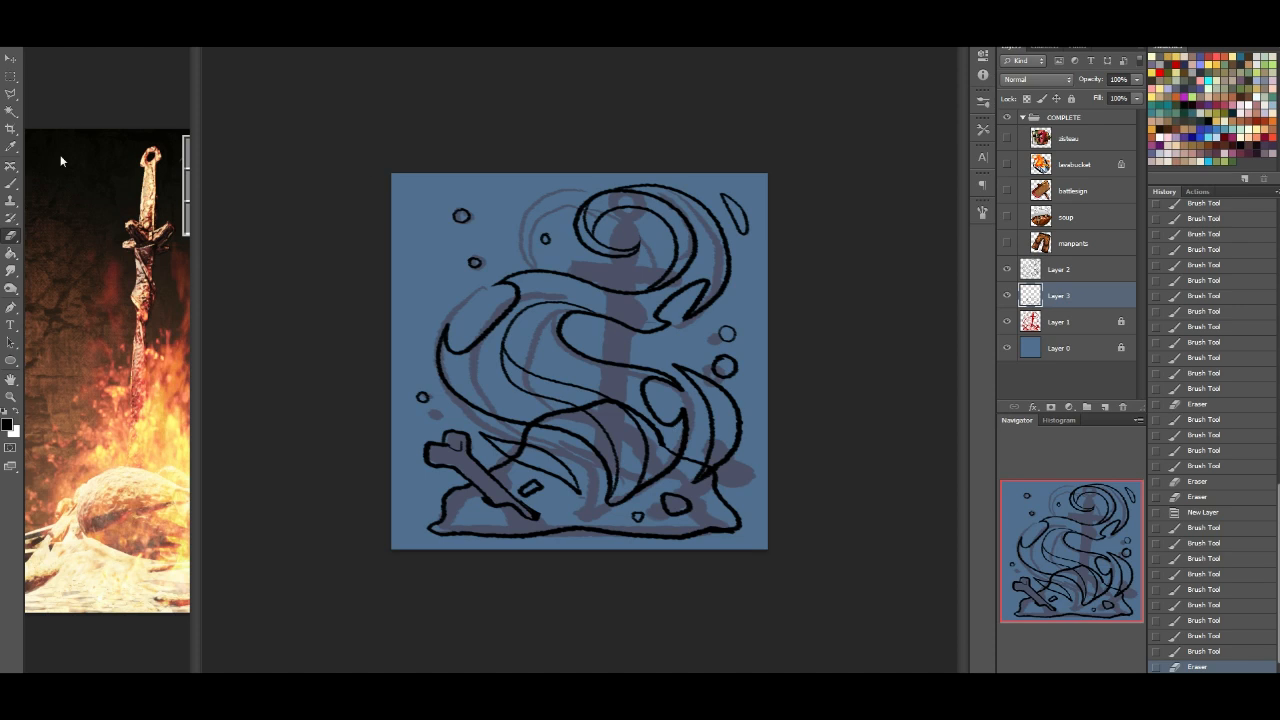
# Step: Lasso the bone on the flame line layer, cut it to its own layer, and merge that into the mound layer
pyautogui.click(11, 183)
pyautogui.click(1066, 278)
pyautogui.moveTo(11, 93); pyautogui.dragTo(55, 91)
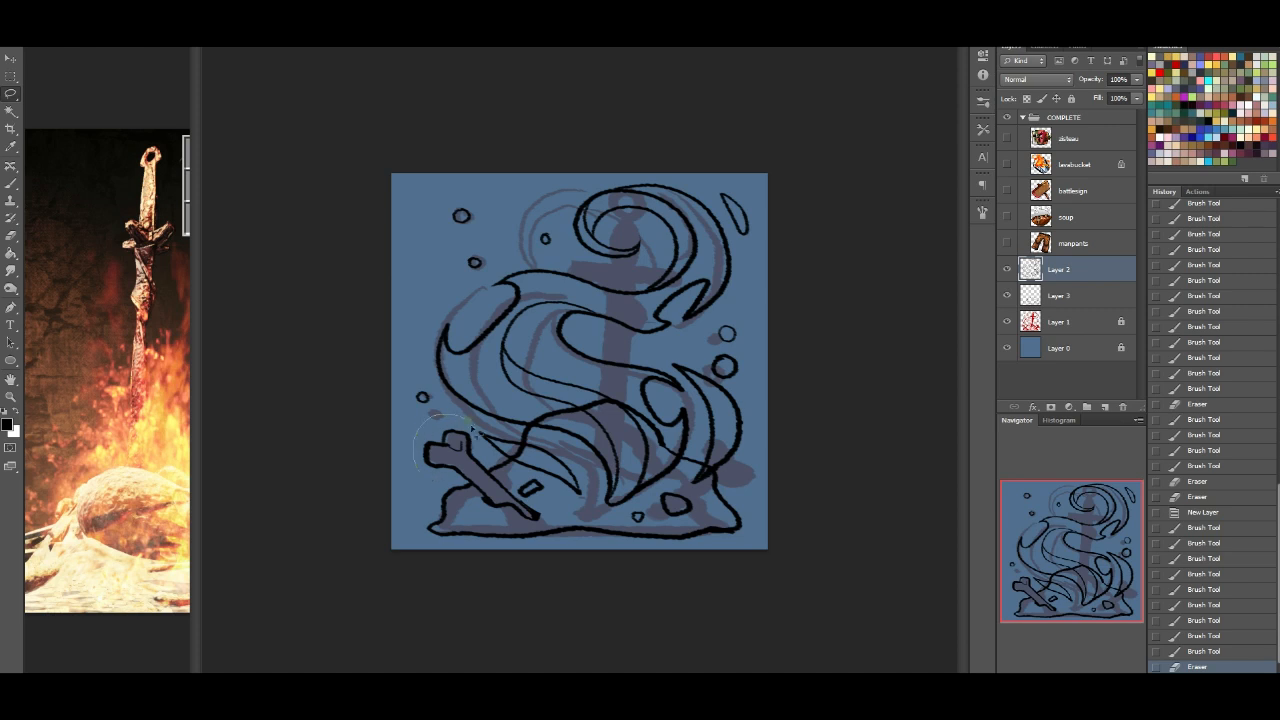
pyautogui.moveTo(540, 492)
pyautogui.mouseDown()
pyautogui.moveTo(493, 468)
pyautogui.moveTo(491, 523)
pyautogui.moveTo(410, 466)
pyautogui.mouseUp()
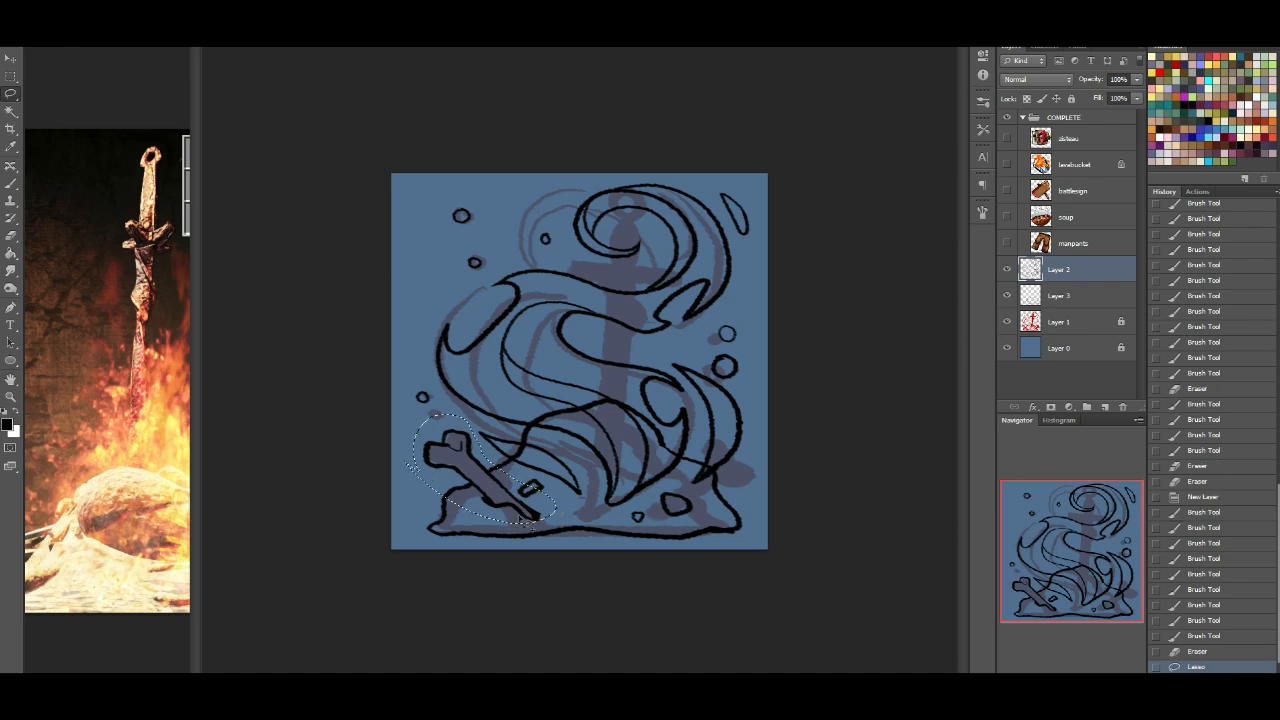
pyautogui.moveTo(519, 502); pyautogui.dragTo(529, 514)
pyautogui.rightClick(505, 490)
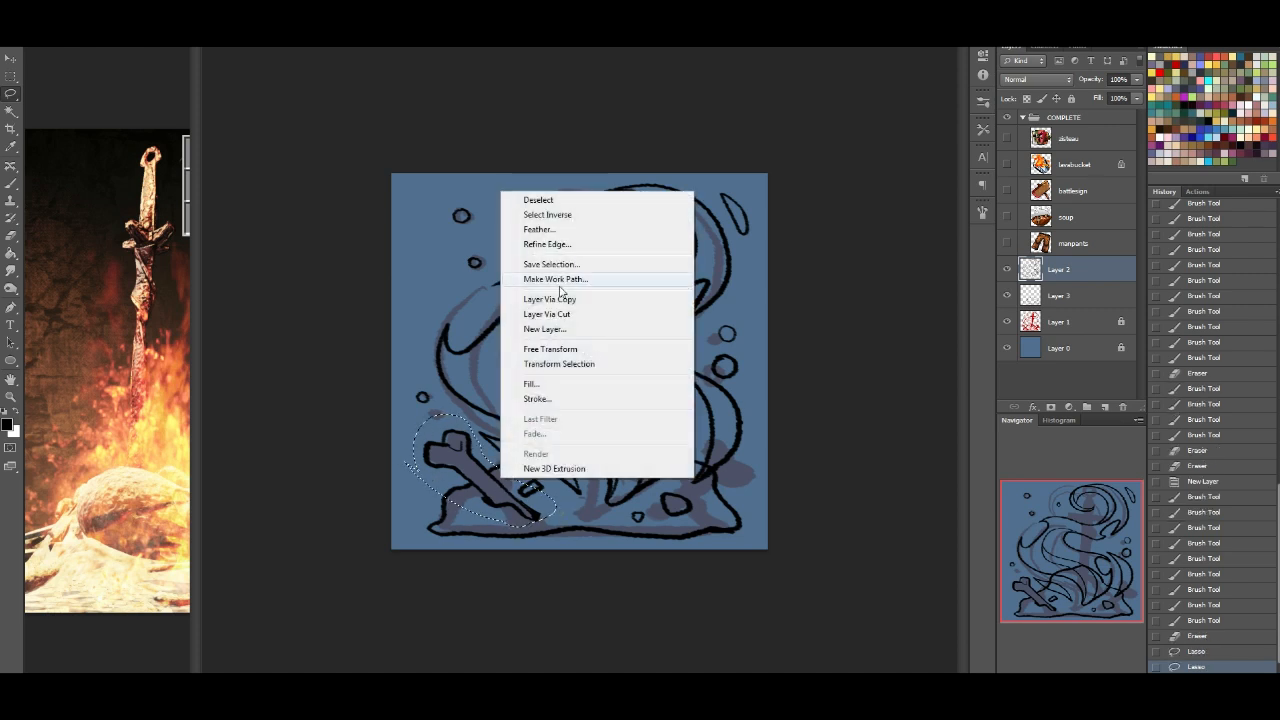
pyautogui.click(564, 314)
pyautogui.moveTo(1077, 277); pyautogui.dragTo(1084, 308)
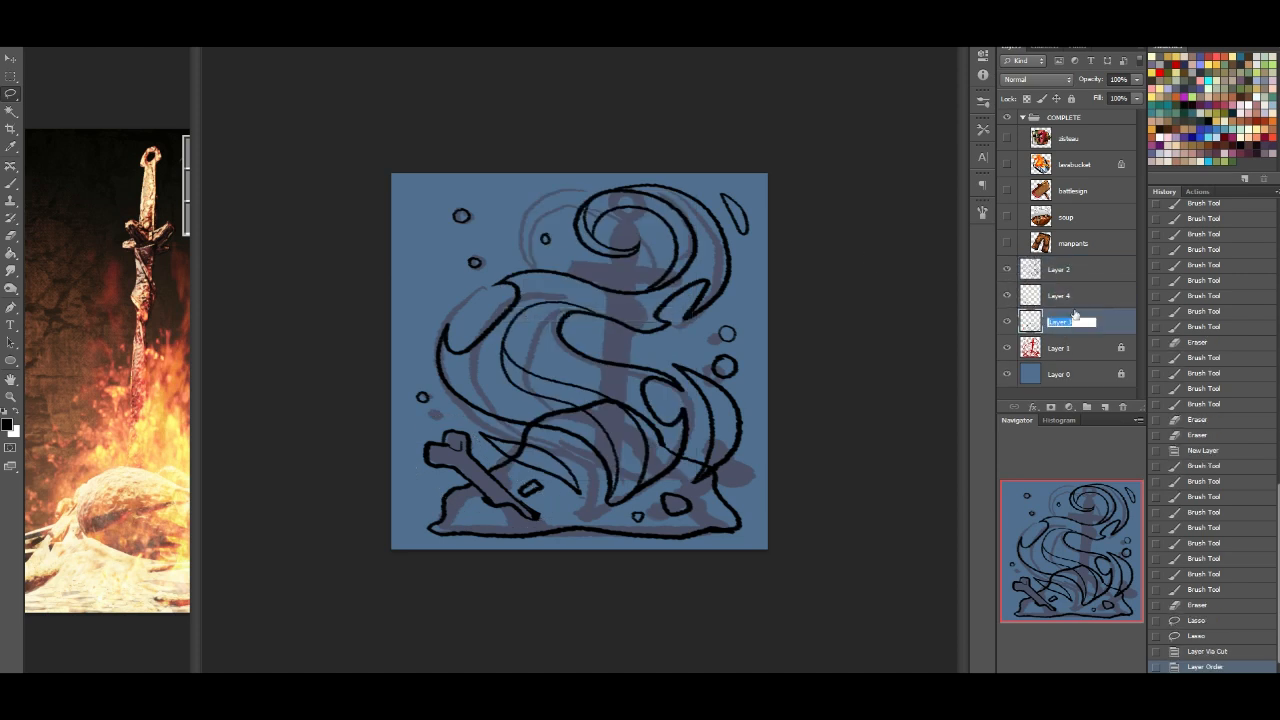
pyautogui.hotkey('ctrl', 'e')
# Step: Hide the flame line layer and add an empty layer above the mound layer for brush work
pyautogui.click(1007, 270)
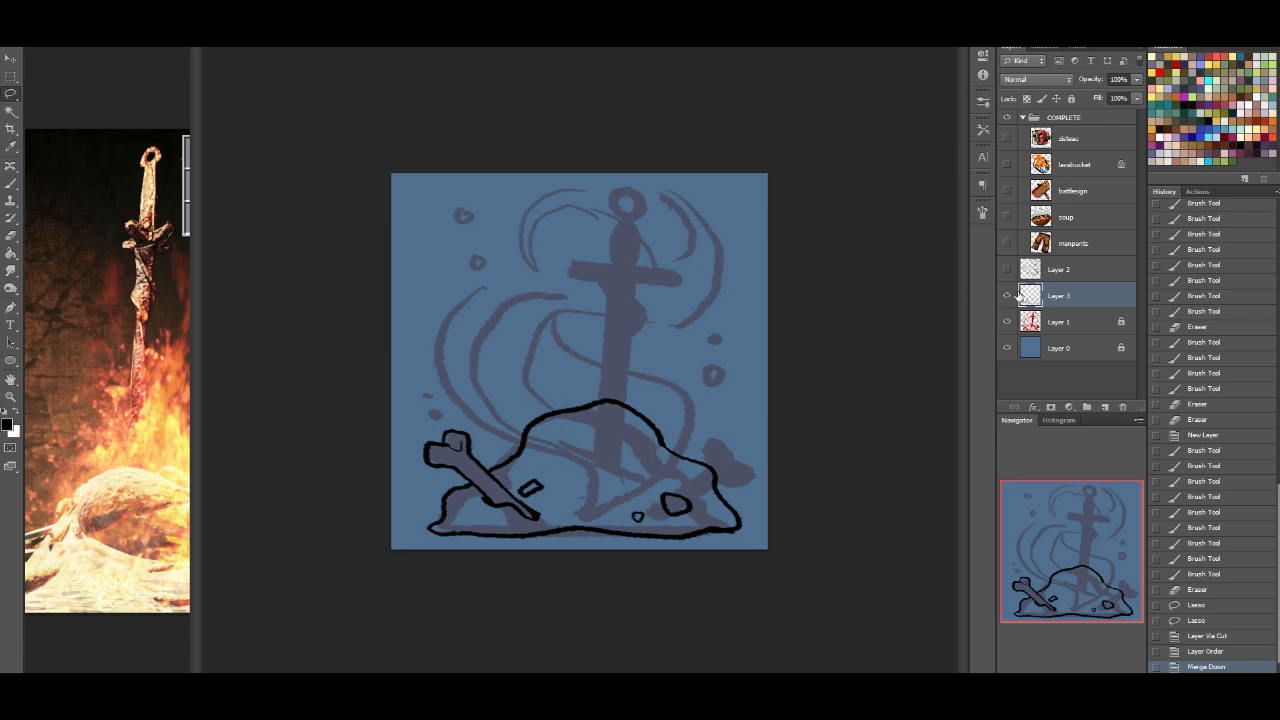
pyautogui.click(1007, 270)
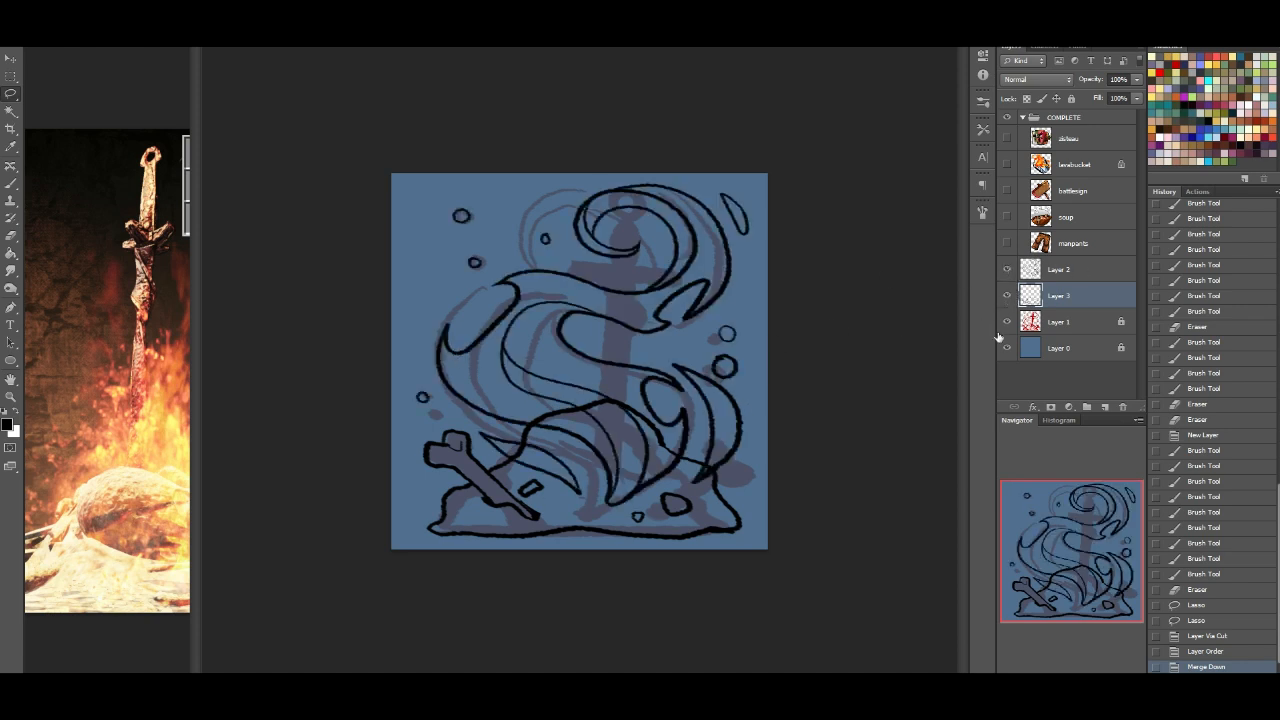
pyautogui.click(1007, 270)
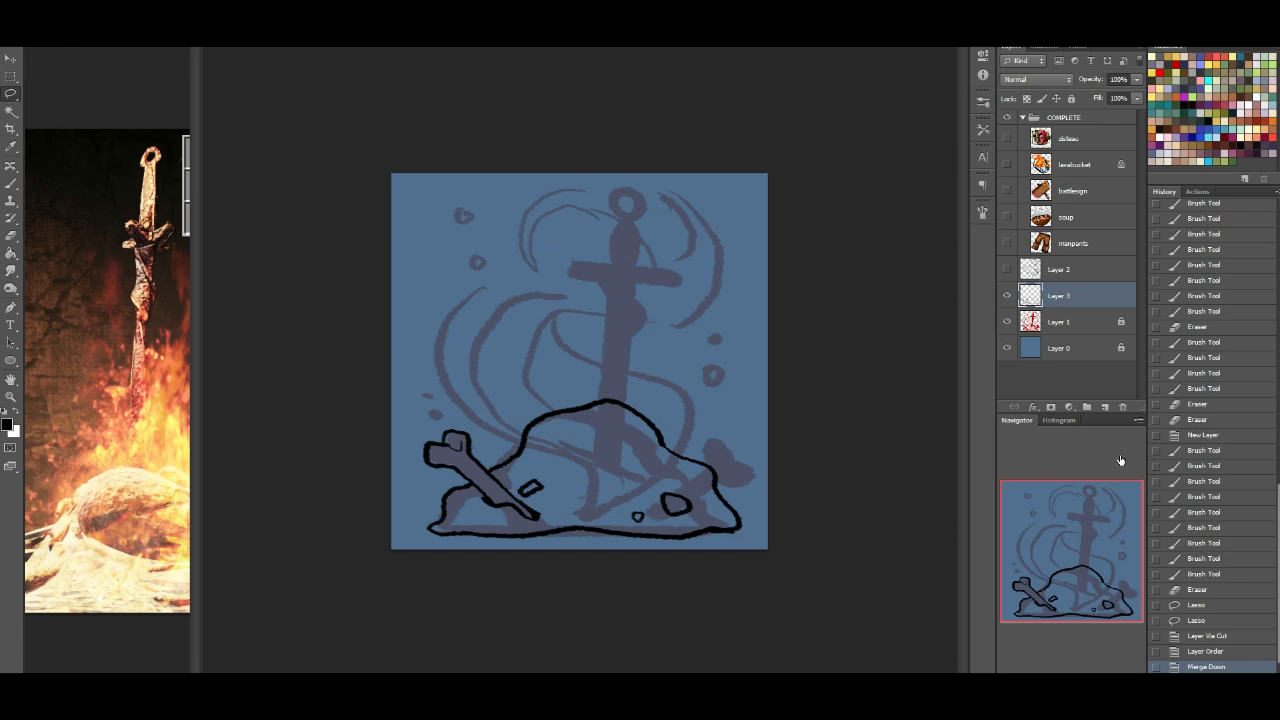
pyautogui.click(1105, 408)
pyautogui.click(11, 184)
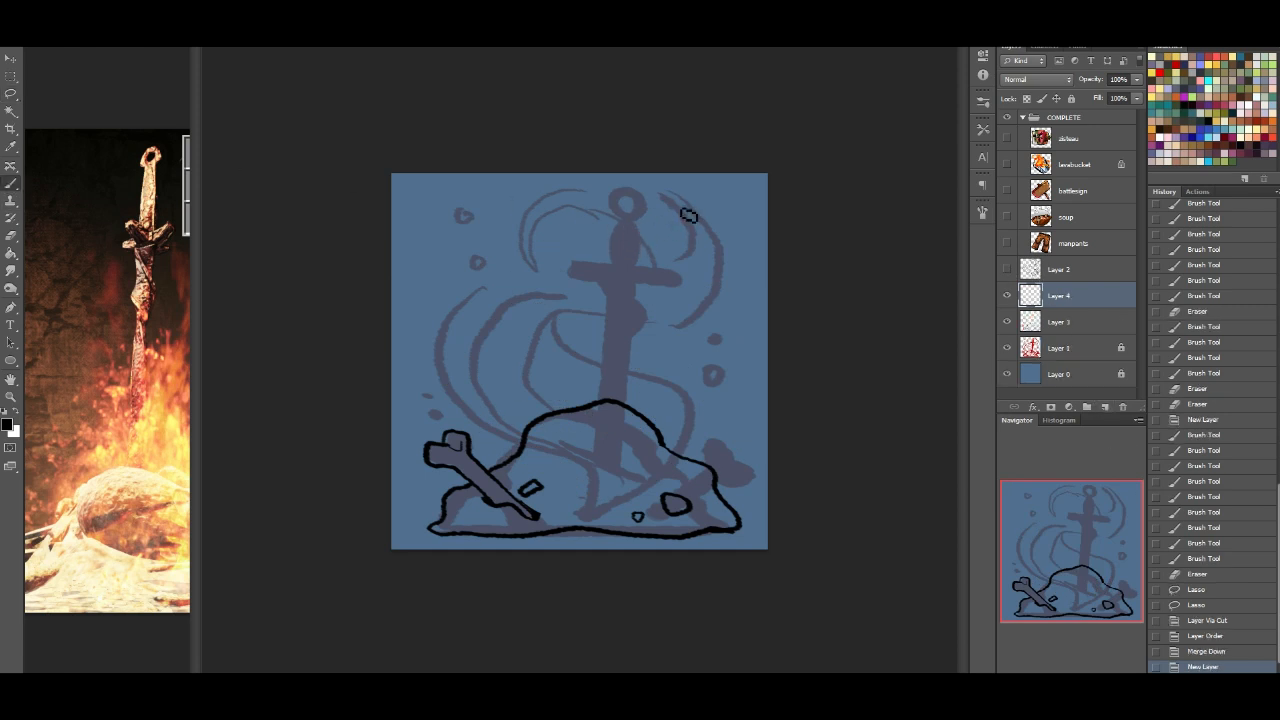
# Step: Try curved brush strokes around the sword's pommel on the new layer, keeping a short arc to its left
pyautogui.moveTo(710, 202)
pyautogui.mouseDown()
pyautogui.moveTo(696, 216)
pyautogui.moveTo(714, 230)
pyautogui.mouseUp()
pyautogui.hotkey('ctrl', 'z')
pyautogui.moveTo(573, 195); pyautogui.dragTo(567, 213)
pyautogui.hotkey('ctrl', 'z')
pyautogui.moveTo(557, 193); pyautogui.dragTo(557, 212)
# Step: Unlock the sketch layer, lower its fill so the sketch is fainter, relock it, and return to the sword line layer
pyautogui.click(1053, 347)
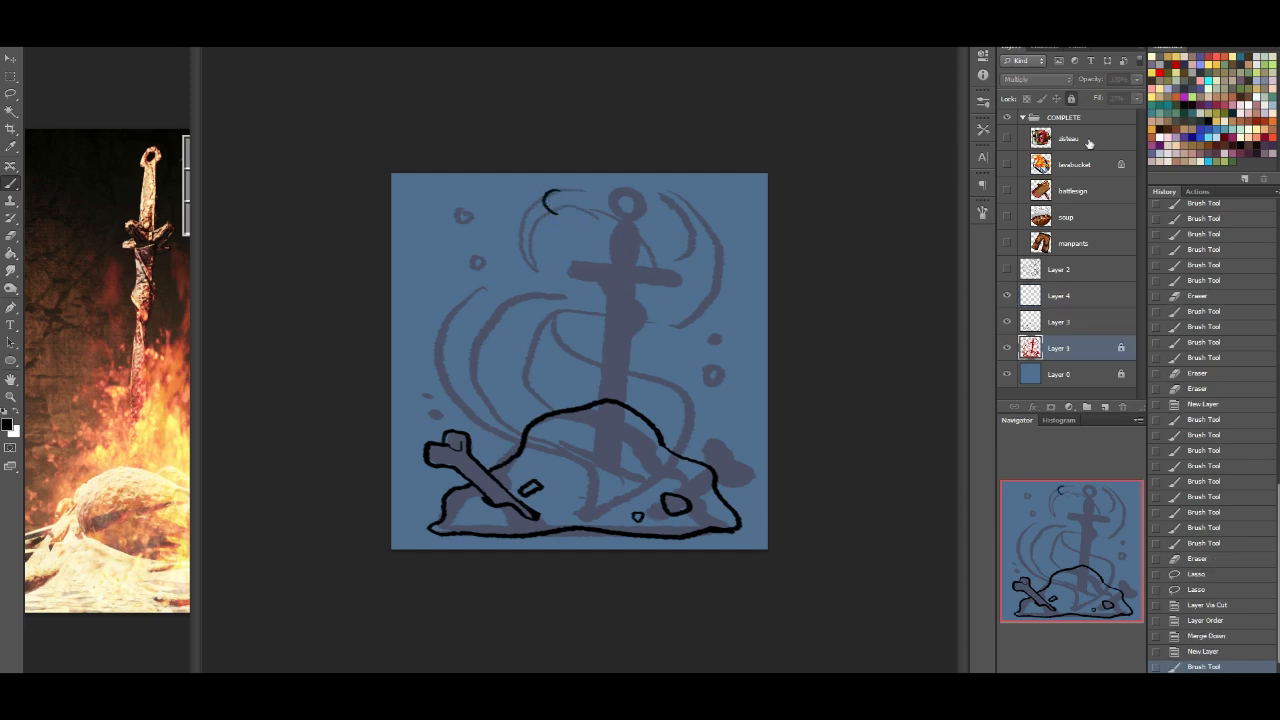
pyautogui.click(1071, 101)
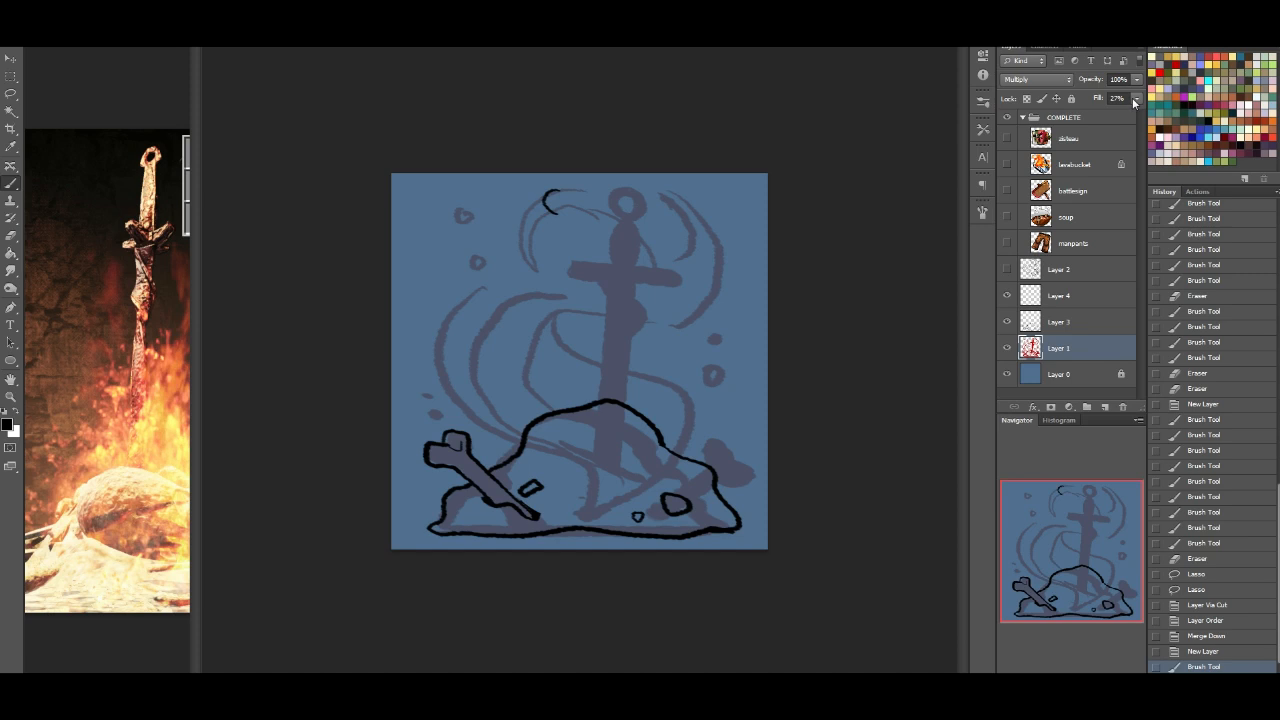
pyautogui.moveTo(1079, 113); pyautogui.dragTo(1076, 108)
pyautogui.click(1071, 98)
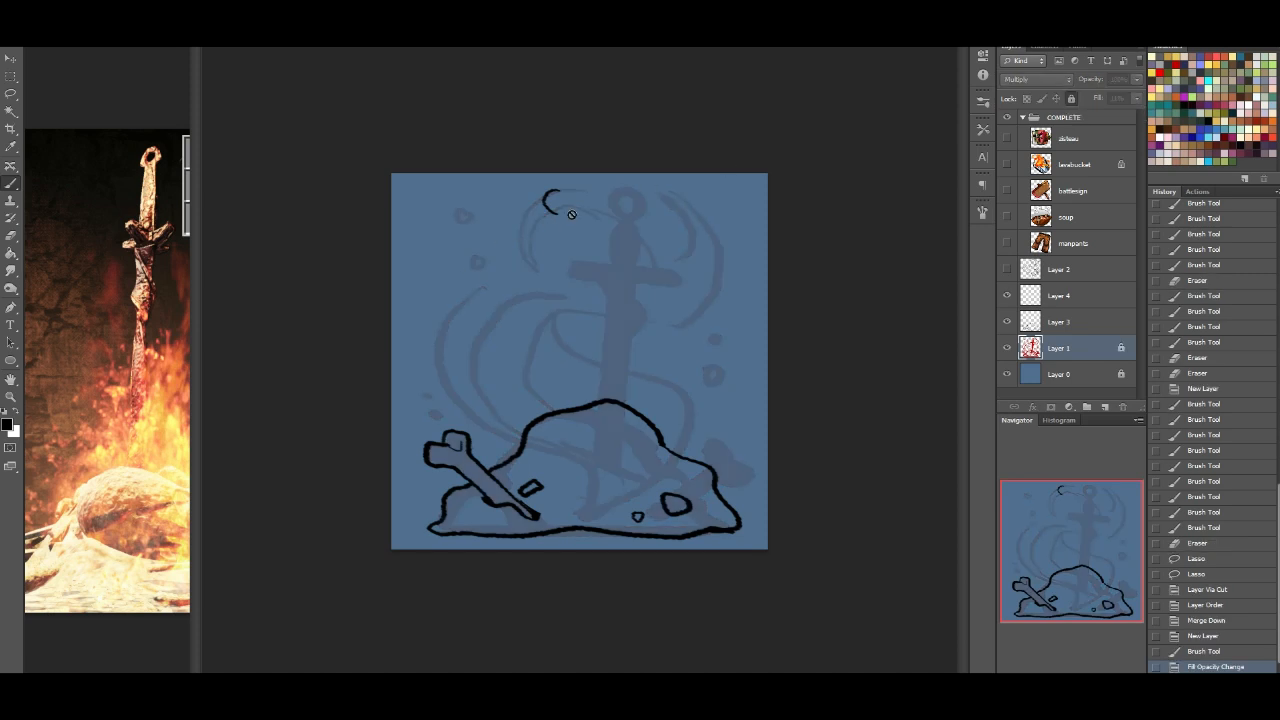
pyautogui.click(1059, 300)
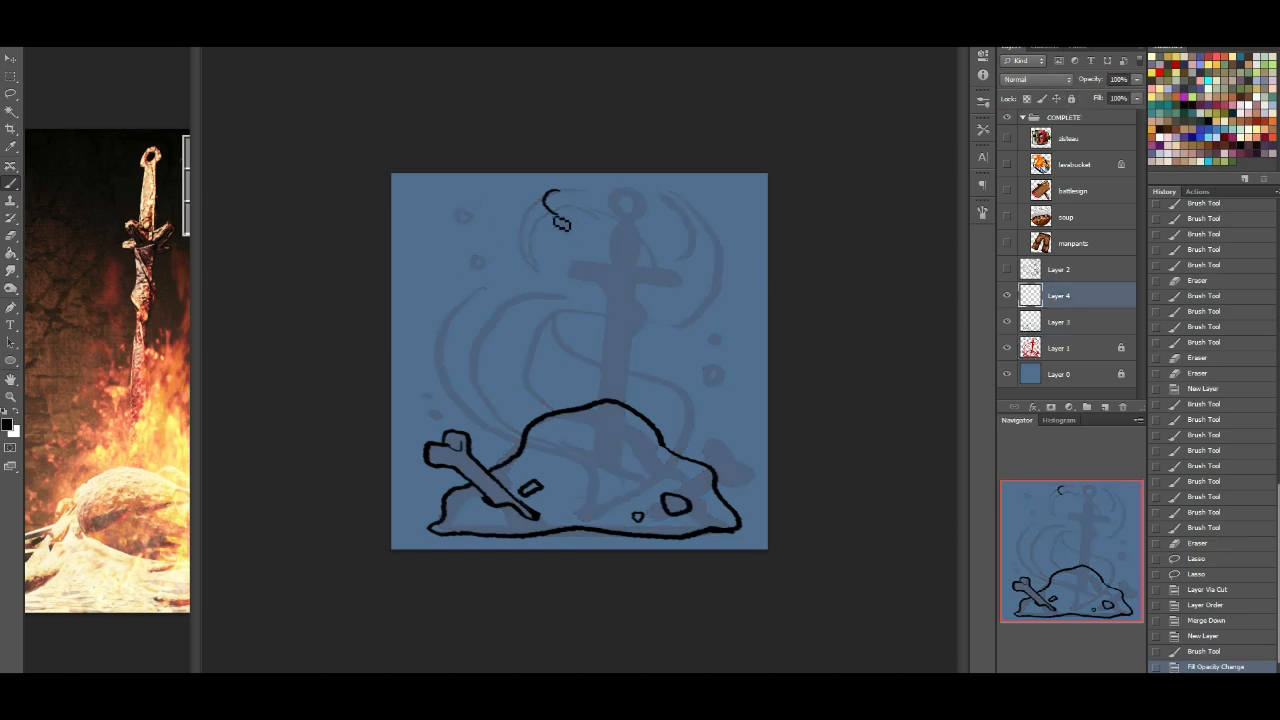
# Step: Ink the sword's left half: the grip edge, the rounded crossguard arm, and a straight blade line down into the mound
pyautogui.moveTo(562, 222)
pyautogui.mouseDown()
pyautogui.moveTo(559, 281)
pyautogui.moveTo(562, 269)
pyautogui.moveTo(500, 283)
pyautogui.mouseUp()
pyautogui.hotkey('ctrl', 'z')
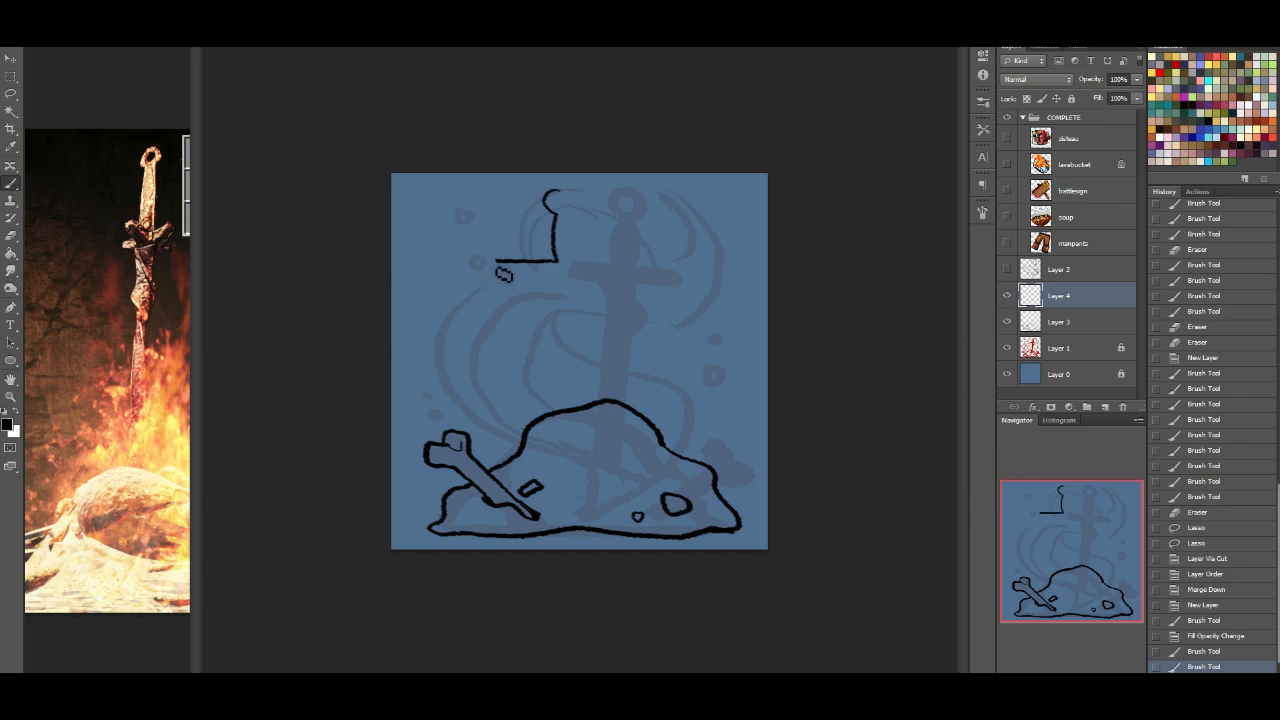
pyautogui.hotkey('ctrl', 'z')
pyautogui.moveTo(506, 266)
pyautogui.mouseDown()
pyautogui.moveTo(494, 289)
pyautogui.moveTo(562, 296)
pyautogui.mouseUp()
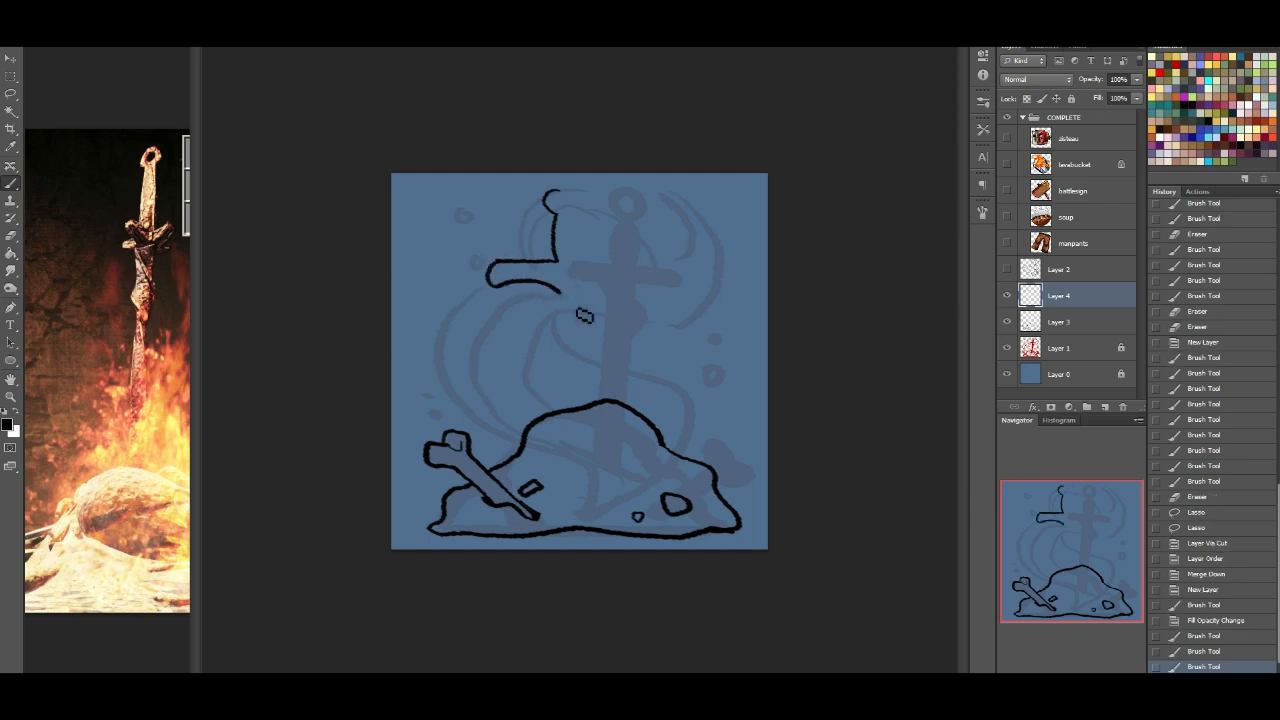
pyautogui.moveTo(569, 314); pyautogui.dragTo(594, 520)
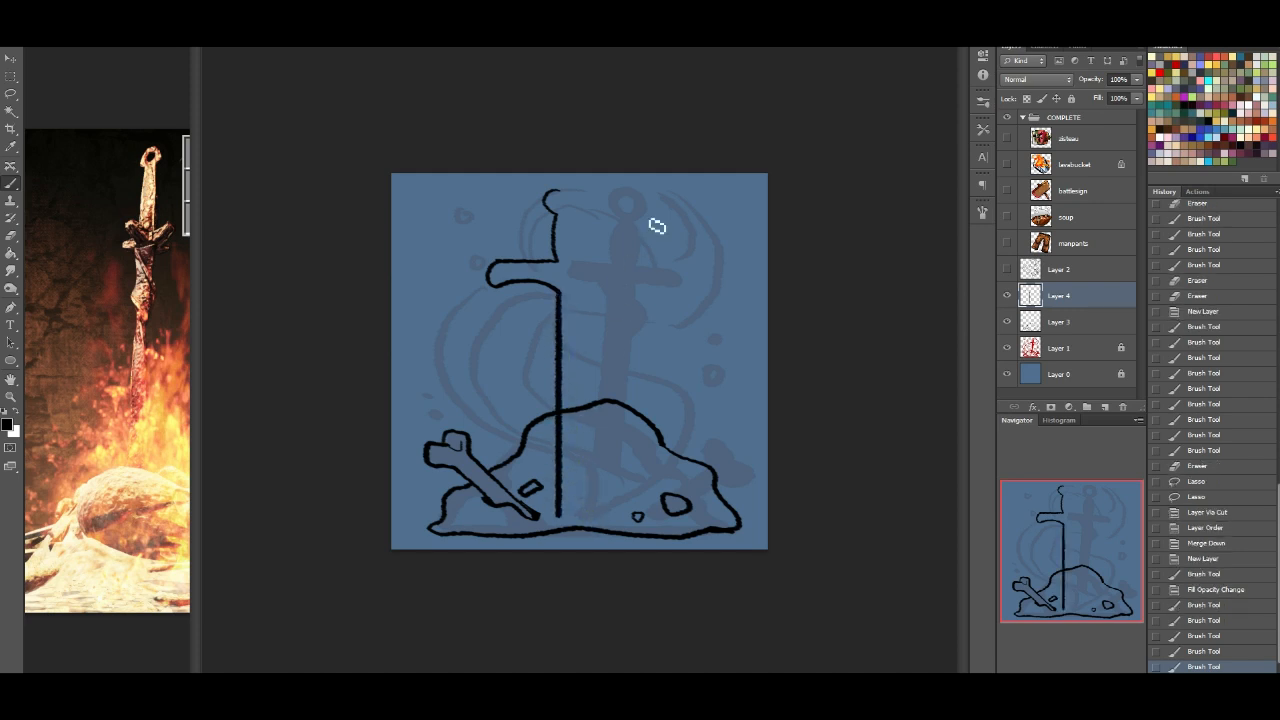
# Step: Thicken the half-ring pommel above the grip and add a black dot at its centre
pyautogui.moveTo(560, 196)
pyautogui.mouseDown()
pyautogui.moveTo(563, 217)
pyautogui.moveTo(559, 204)
pyautogui.mouseUp()
pyautogui.hotkey('ctrl', 'z')
pyautogui.hotkey('ctrl', 'z')
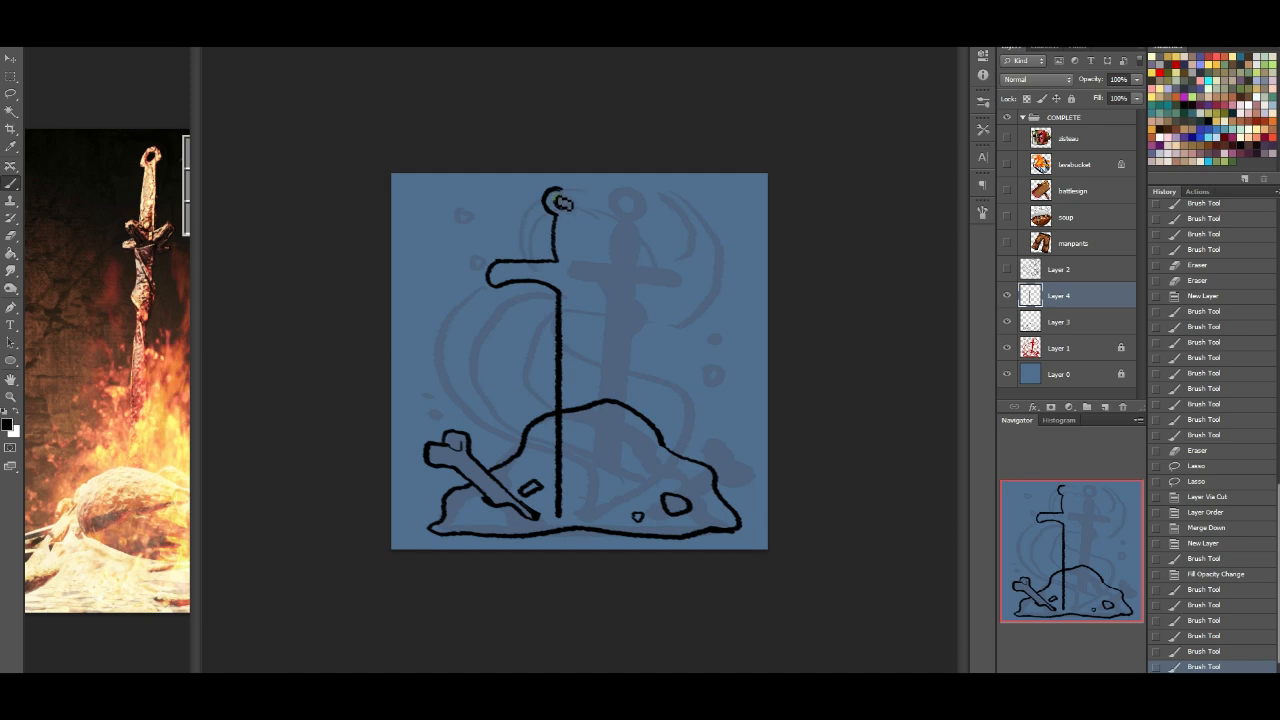
pyautogui.click(562, 205)
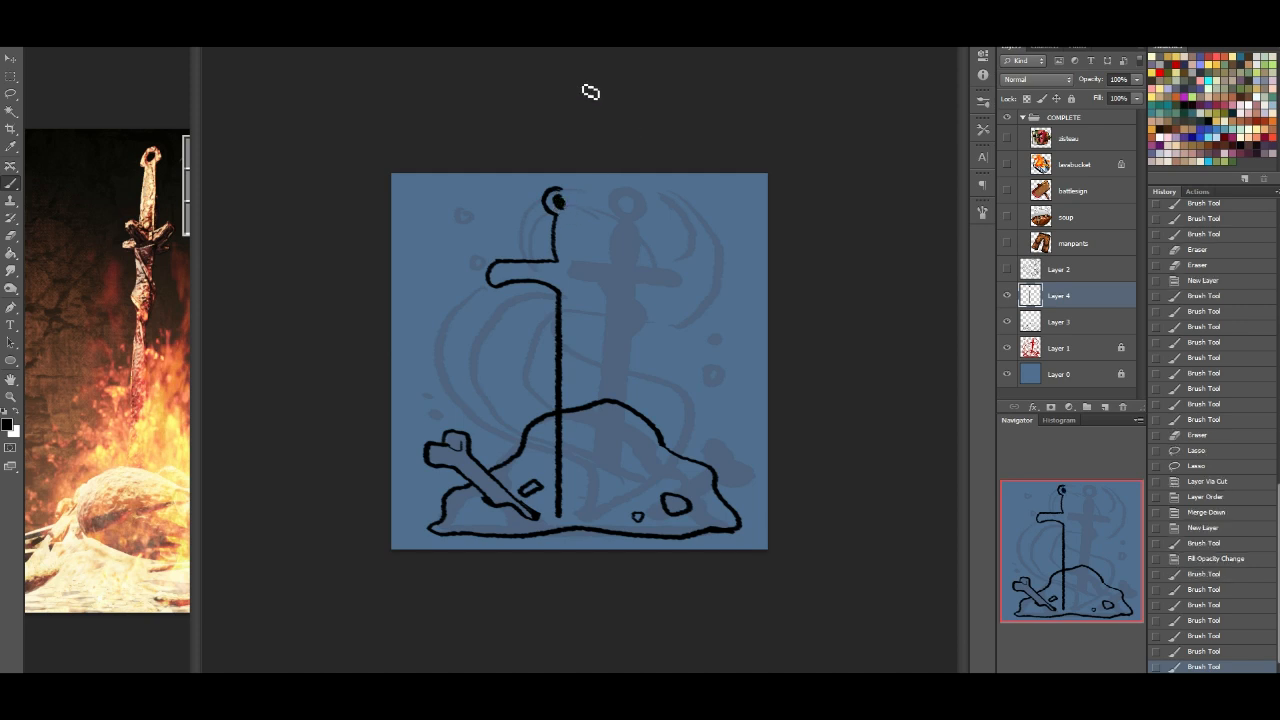
# Step: Duplicate the half-sword layer, flip the copy horizontally, and shift it right so both halves form a complete sword
pyautogui.moveTo(1103, 300)
pyautogui.mouseDown()
pyautogui.moveTo(1119, 399)
pyautogui.moveTo(1105, 406)
pyautogui.mouseUp()
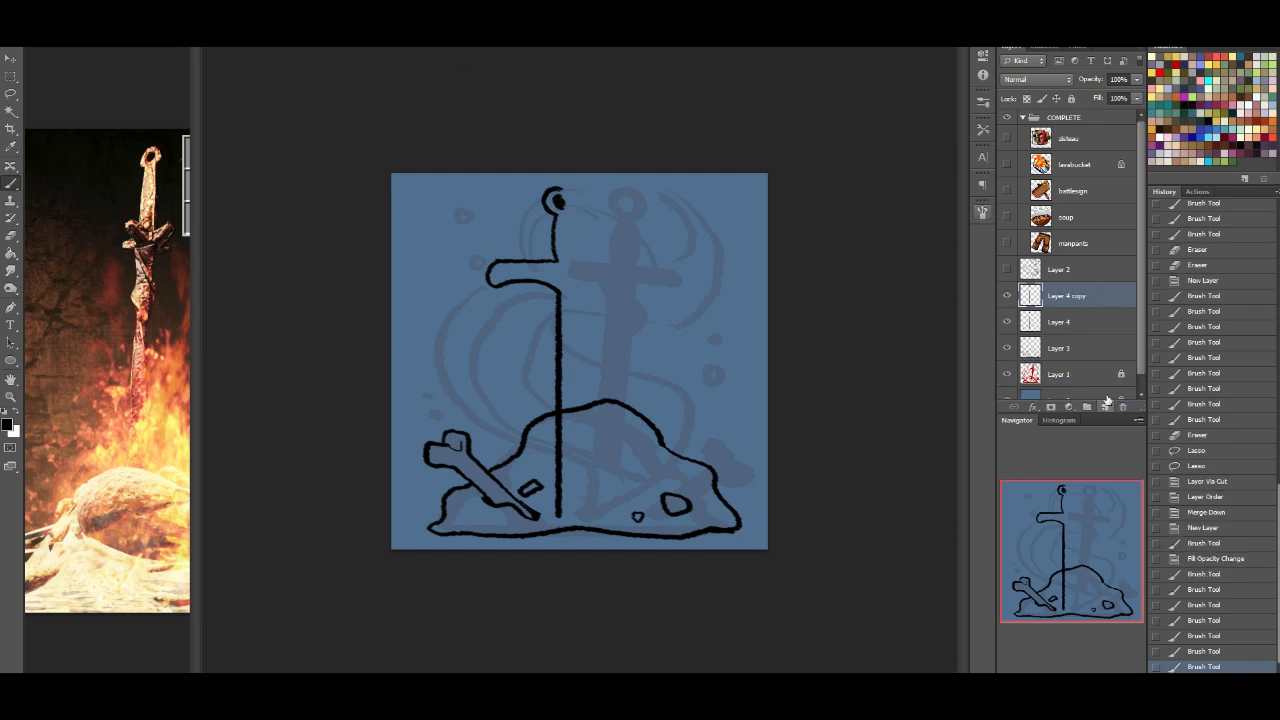
pyautogui.hotkey('ctrl', 't')
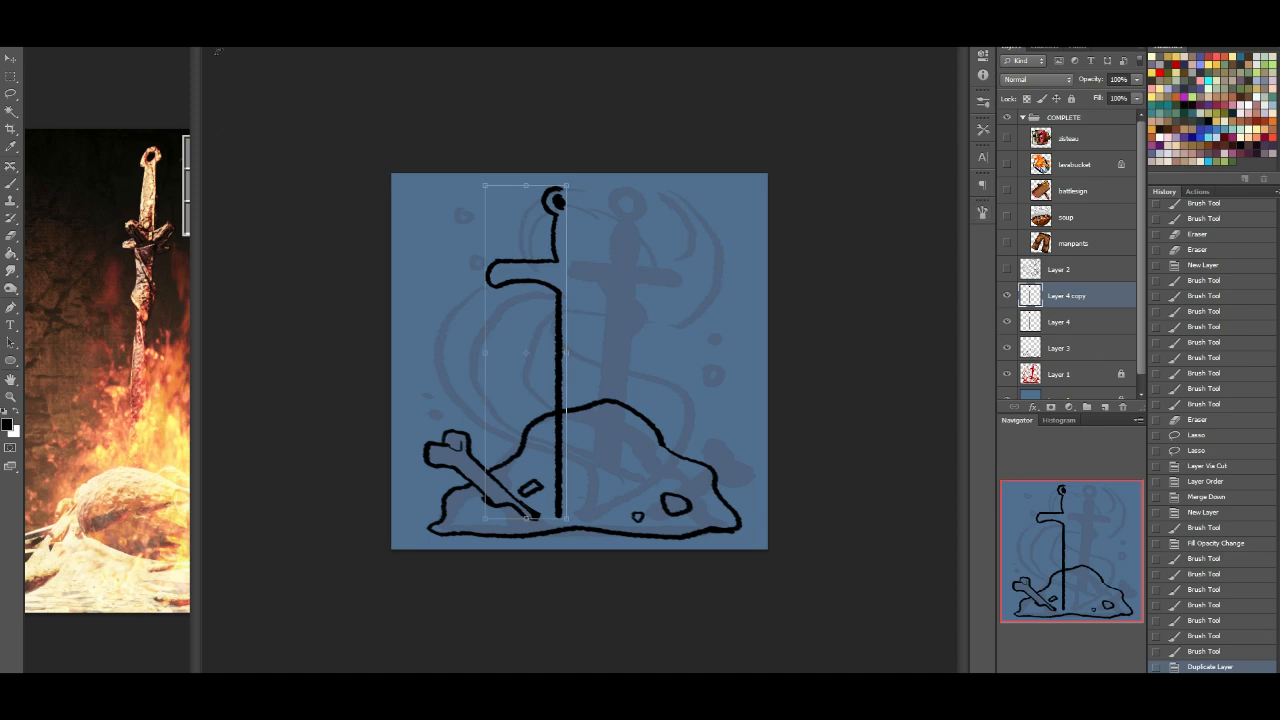
pyautogui.click(318, 346)
pyautogui.moveTo(544, 277); pyautogui.dragTo(603, 267)
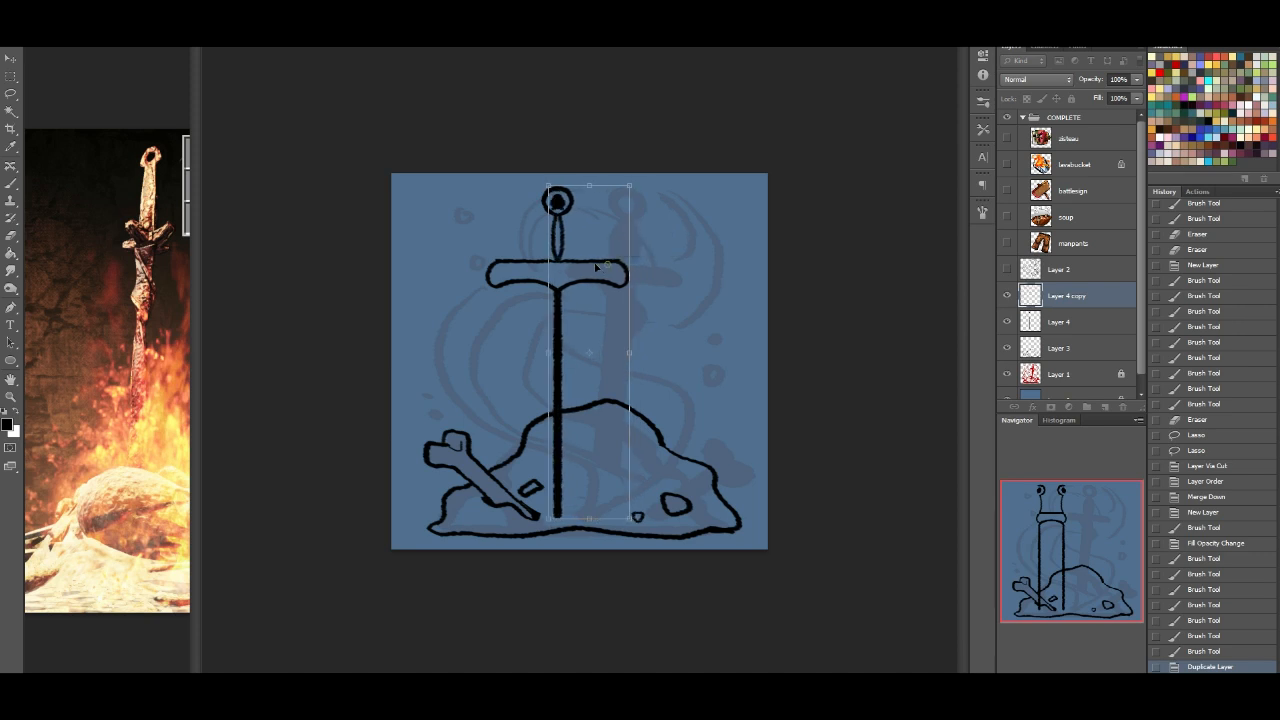
pyautogui.moveTo(590, 354); pyautogui.dragTo(557, 202)
pyautogui.moveTo(690, 351); pyautogui.dragTo(708, 391)
pyautogui.press('Return')
pyautogui.press('b')
pyautogui.moveTo(593, 265); pyautogui.dragTo(612, 264)
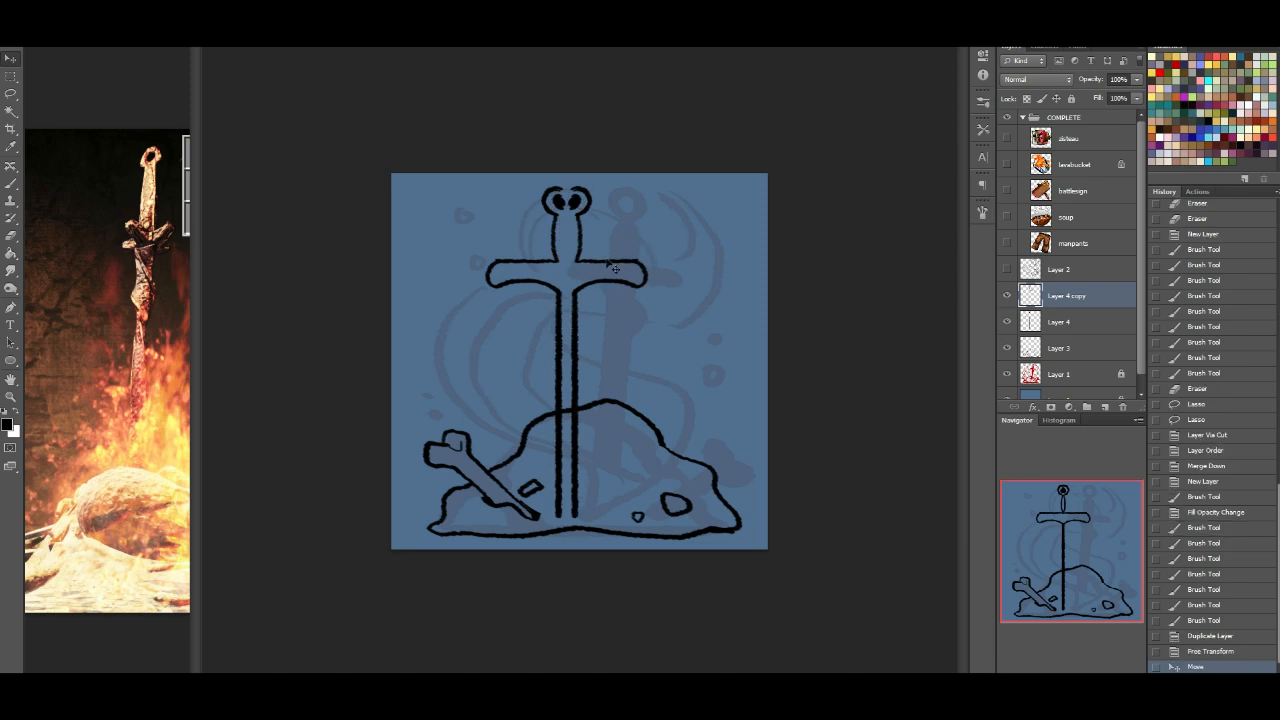
# Step: Merge the mirrored half into the original sword layer and erase the doubled pommel above the grip
pyautogui.click(10, 235)
pyautogui.hotkey('ctrl', 'e')
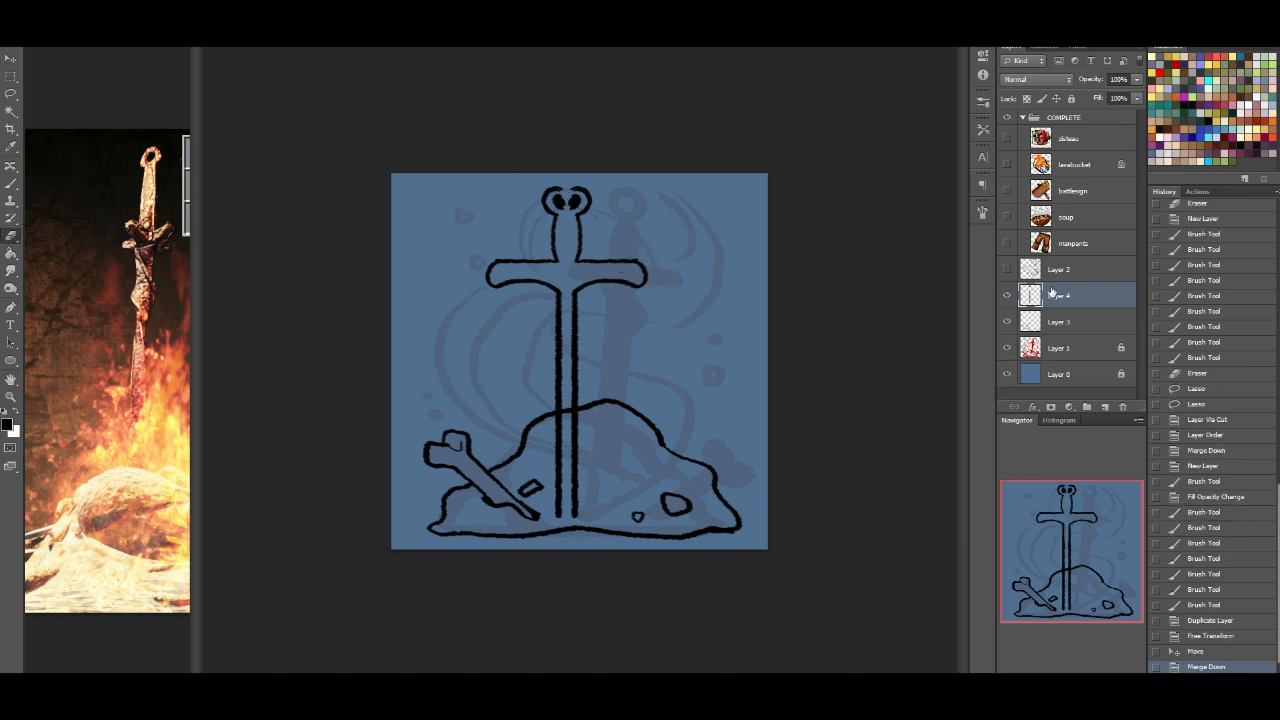
pyautogui.moveTo(538, 175); pyautogui.dragTo(548, 172)
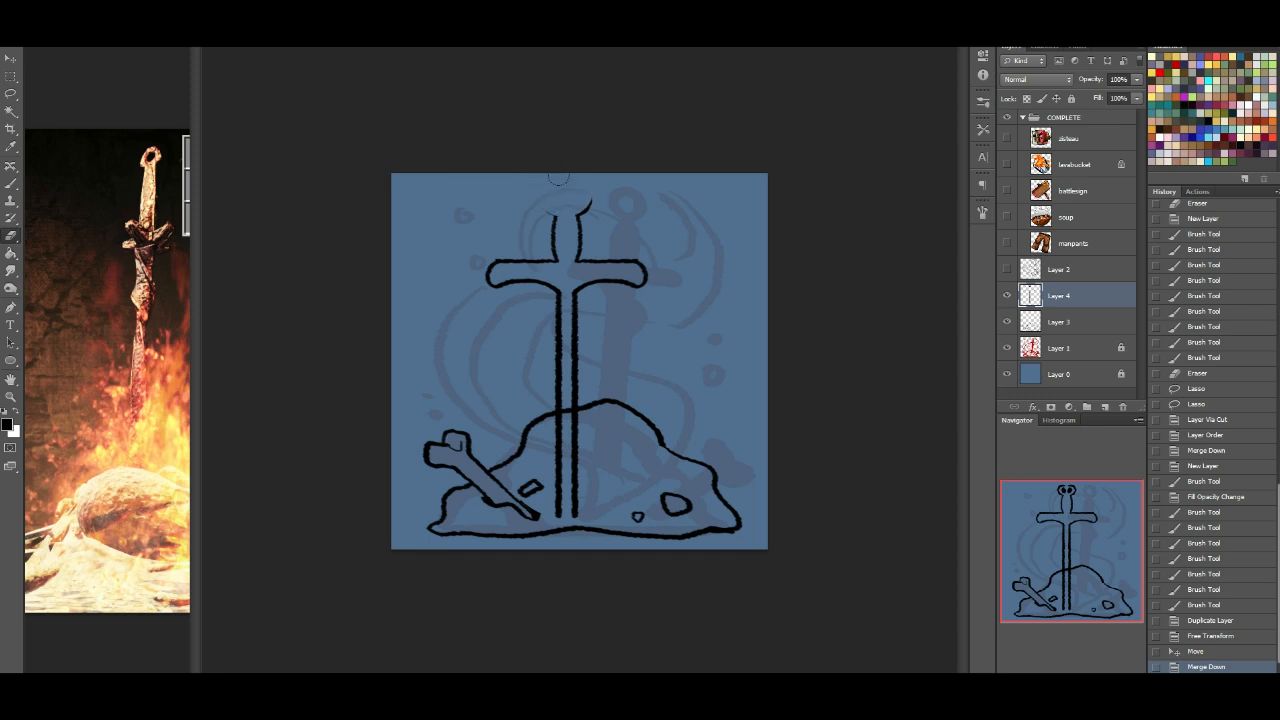
# Step: Marquee the blade lines, stretch them wider apart beneath the crossguard, and erase the excess thickness from the left line
pyautogui.click(12, 77)
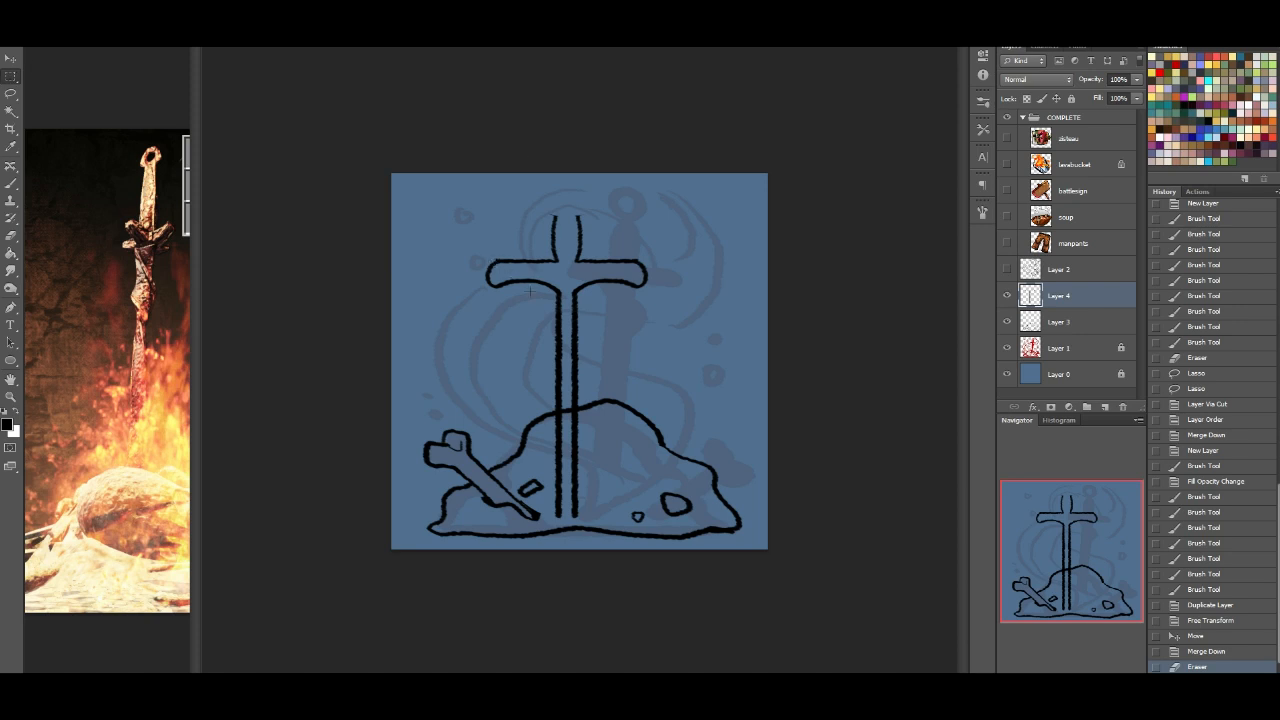
pyautogui.moveTo(555, 292); pyautogui.dragTo(611, 530)
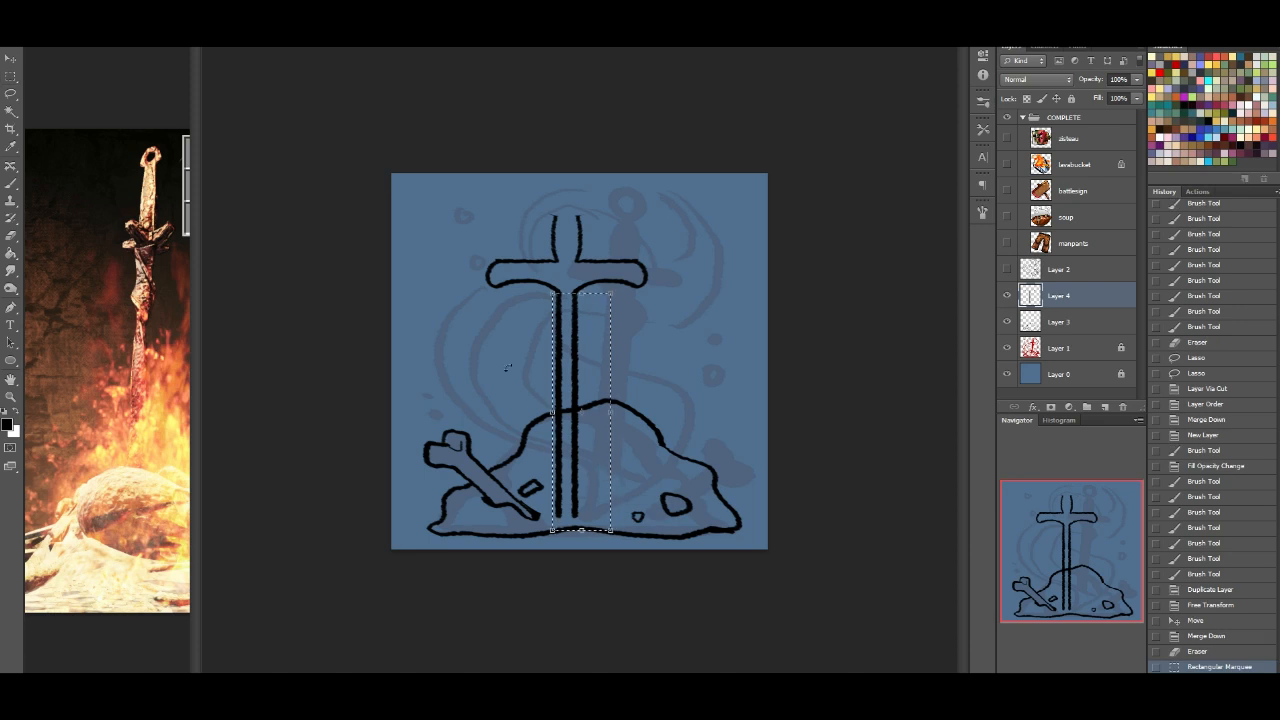
pyautogui.moveTo(552, 413); pyautogui.dragTo(510, 416)
pyautogui.moveTo(546, 339); pyautogui.dragTo(585, 328)
pyautogui.press('Return')
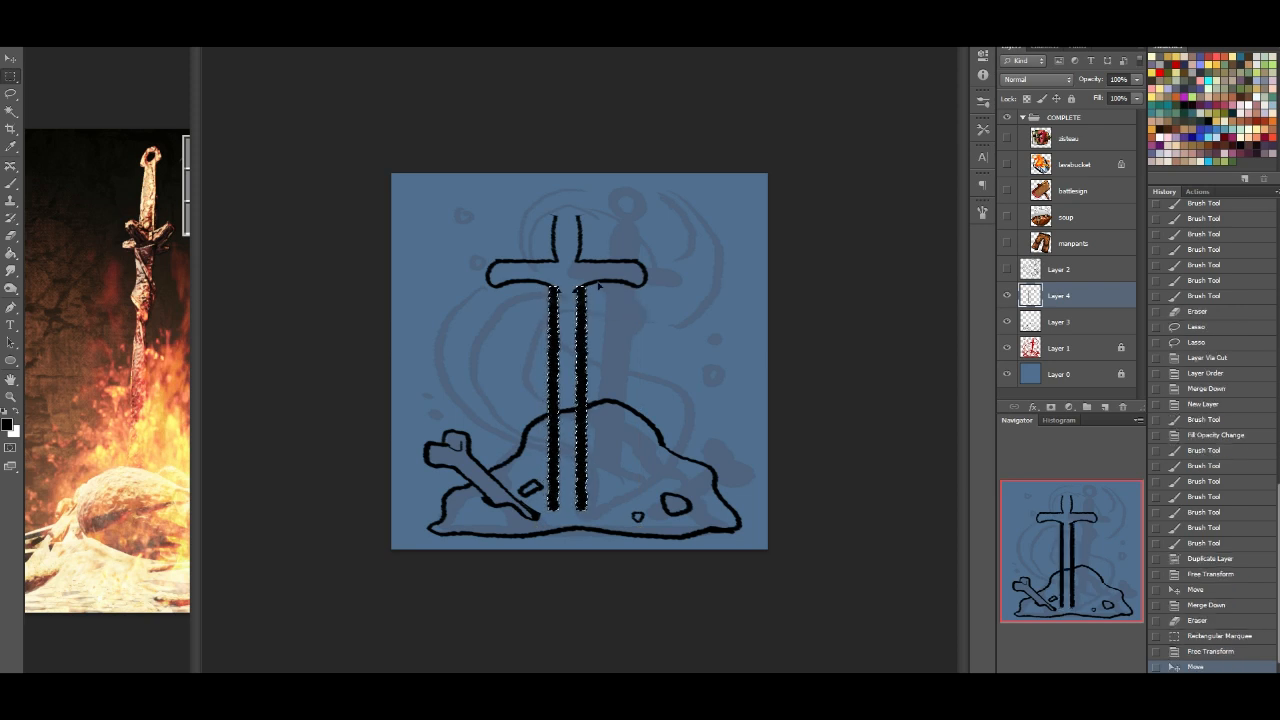
pyautogui.click(485, 248)
pyautogui.click(9, 238)
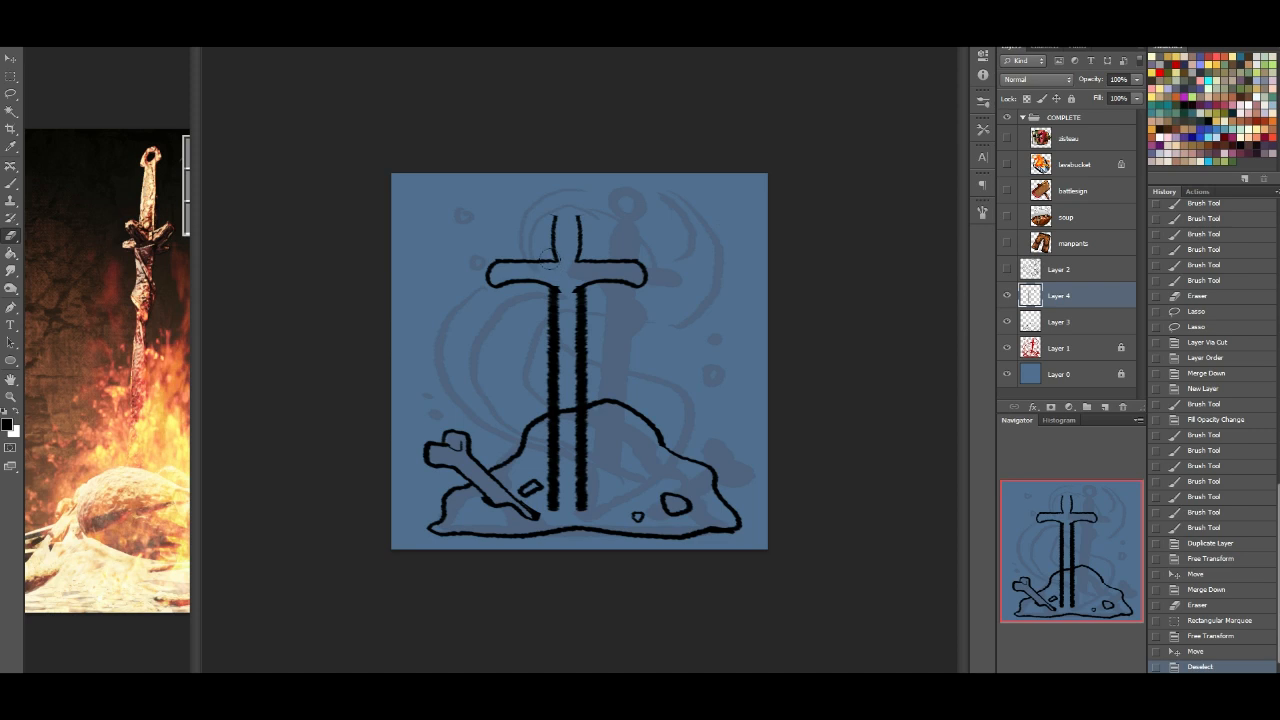
pyautogui.moveTo(567, 355); pyautogui.dragTo(590, 495)
# Step: Ink a twisting band that wraps from the crossguard's underside across the upper blade and back at its right edge
pyautogui.click(11, 183)
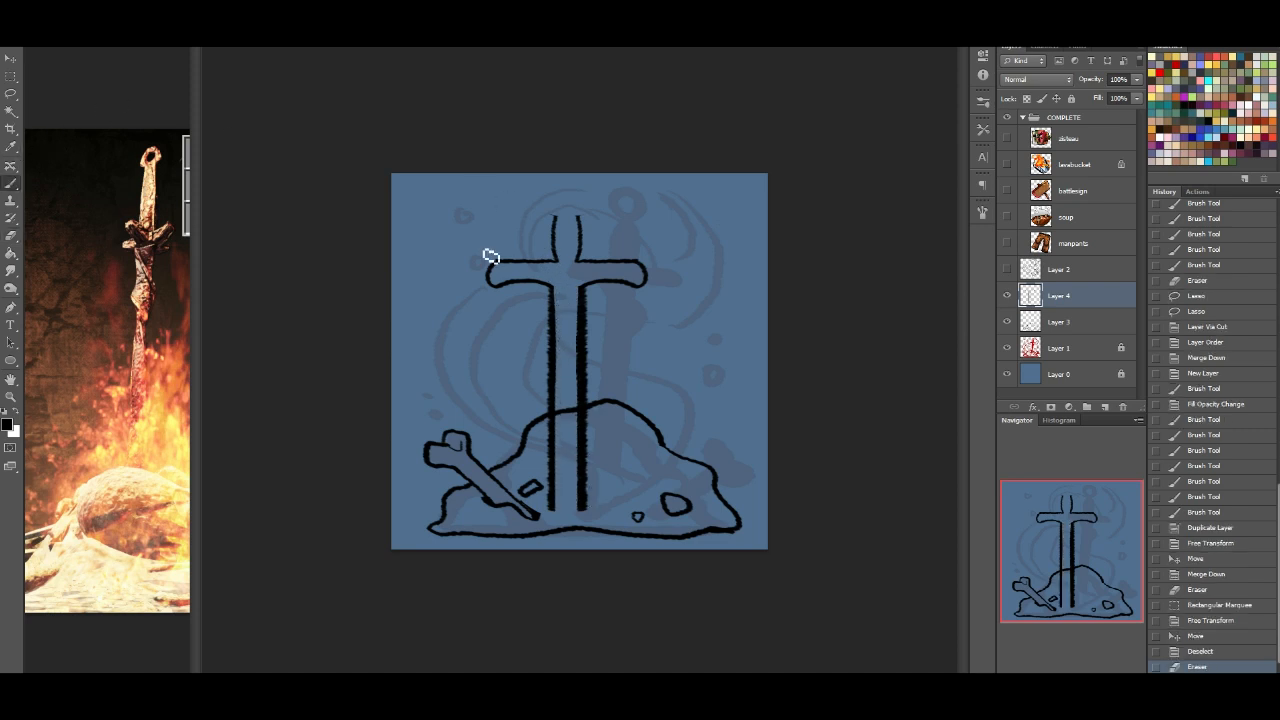
pyautogui.click(557, 294)
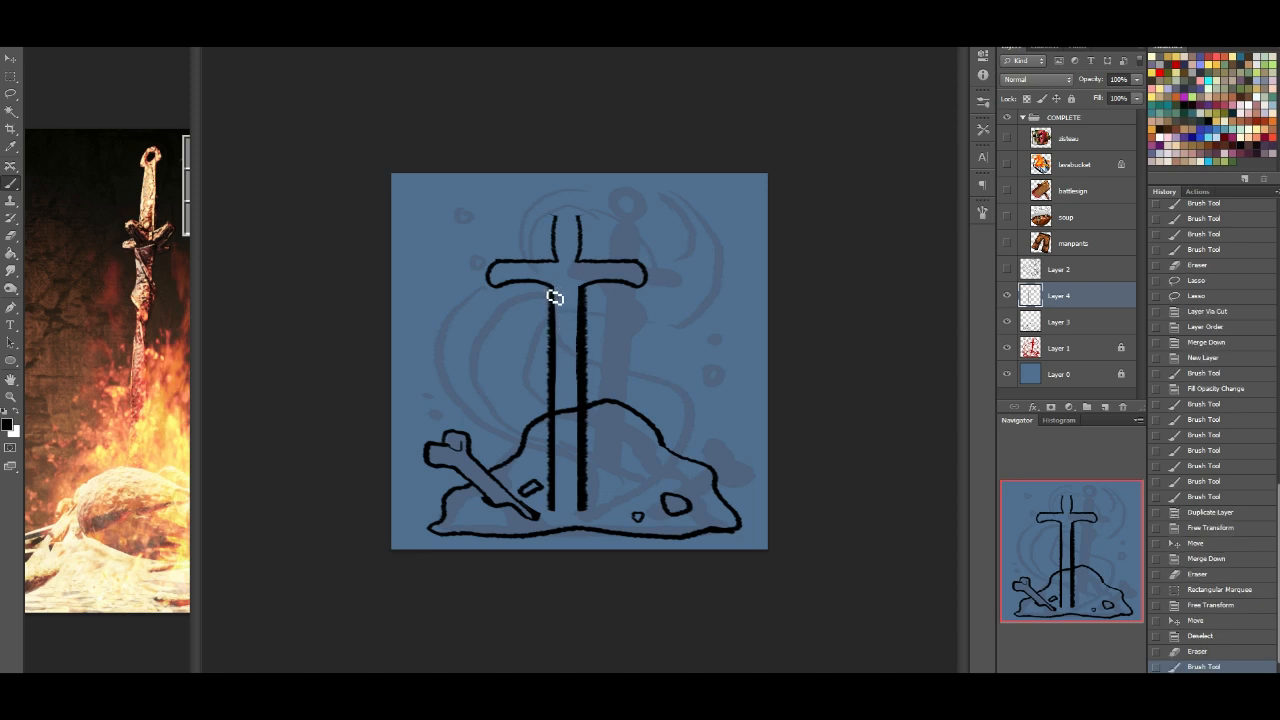
pyautogui.moveTo(538, 292)
pyautogui.mouseDown()
pyautogui.moveTo(534, 317)
pyautogui.moveTo(594, 337)
pyautogui.moveTo(603, 360)
pyautogui.moveTo(590, 375)
pyautogui.mouseUp()
pyautogui.moveTo(598, 316)
pyautogui.mouseDown()
pyautogui.moveTo(612, 354)
pyautogui.moveTo(592, 377)
pyautogui.mouseUp()
pyautogui.hotkey('ctrl', 'z')
pyautogui.moveTo(592, 318)
pyautogui.mouseDown()
pyautogui.moveTo(619, 344)
pyautogui.moveTo(590, 378)
pyautogui.mouseUp()
# Step: Erase the blade lines crossing the twisted band and the surplus lines inside its right bend
pyautogui.click(13, 236)
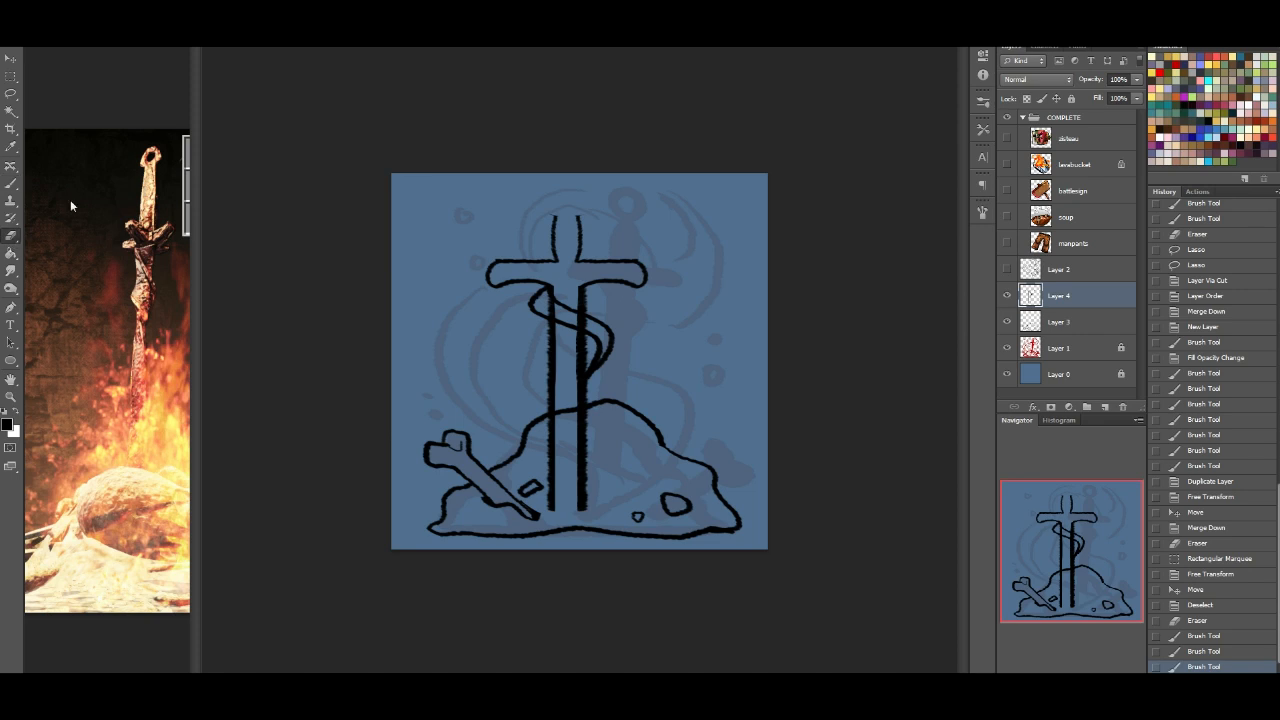
pyautogui.click(550, 307)
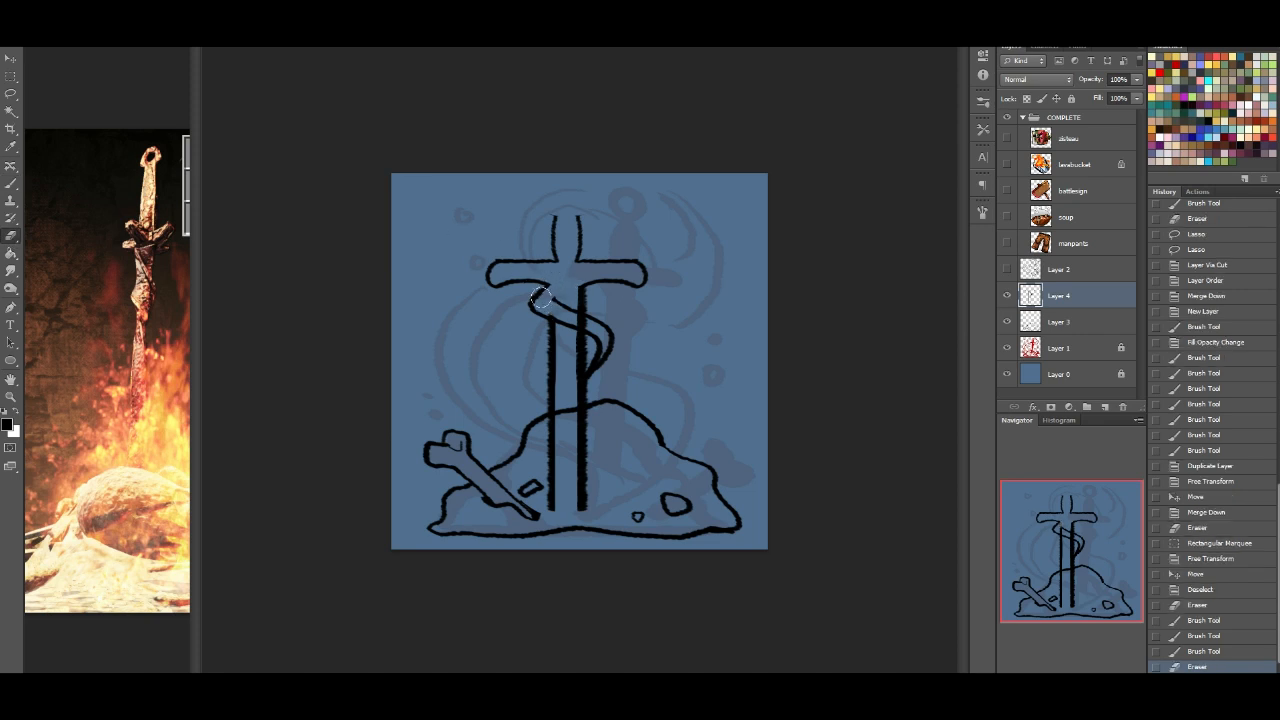
pyautogui.click(545, 304)
pyautogui.click(554, 308)
pyautogui.click(557, 310)
pyautogui.click(559, 311)
pyautogui.click(560, 312)
pyautogui.click(595, 365)
pyautogui.moveTo(596, 350); pyautogui.dragTo(587, 372)
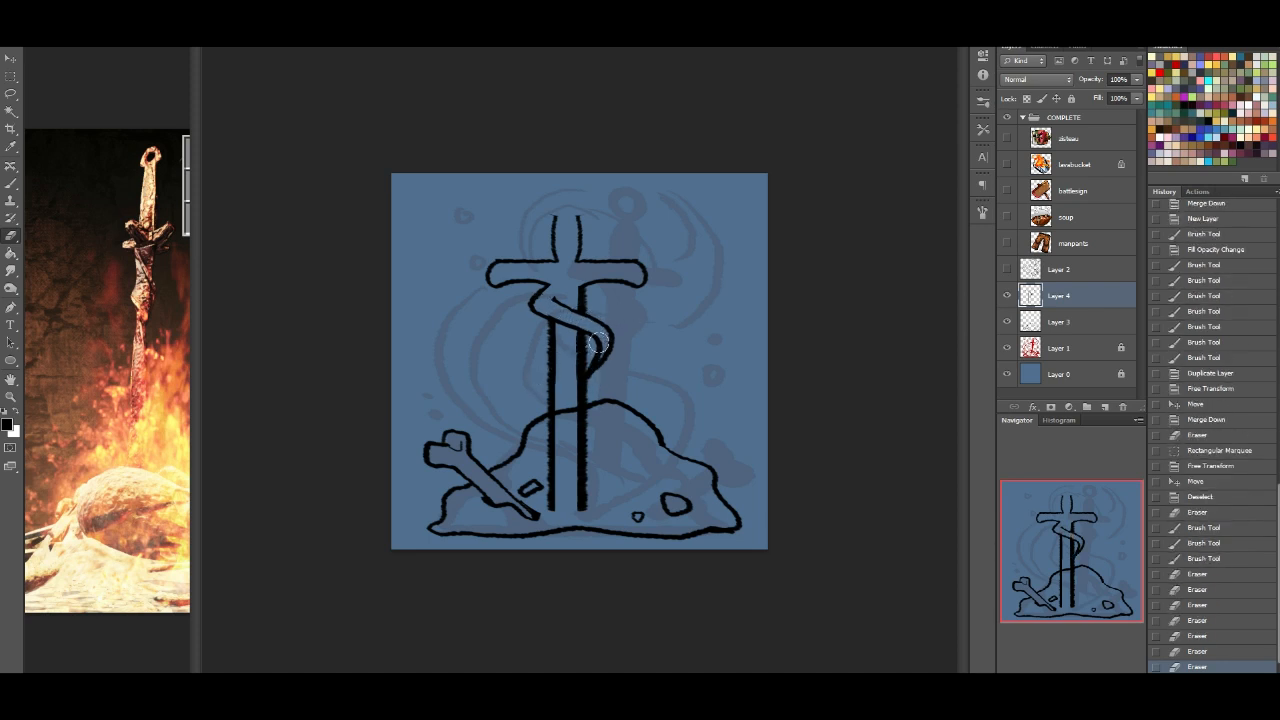
pyautogui.moveTo(583, 362); pyautogui.dragTo(597, 346)
pyautogui.hotkey('ctrl', 'z')
pyautogui.moveTo(597, 340); pyautogui.dragTo(590, 352)
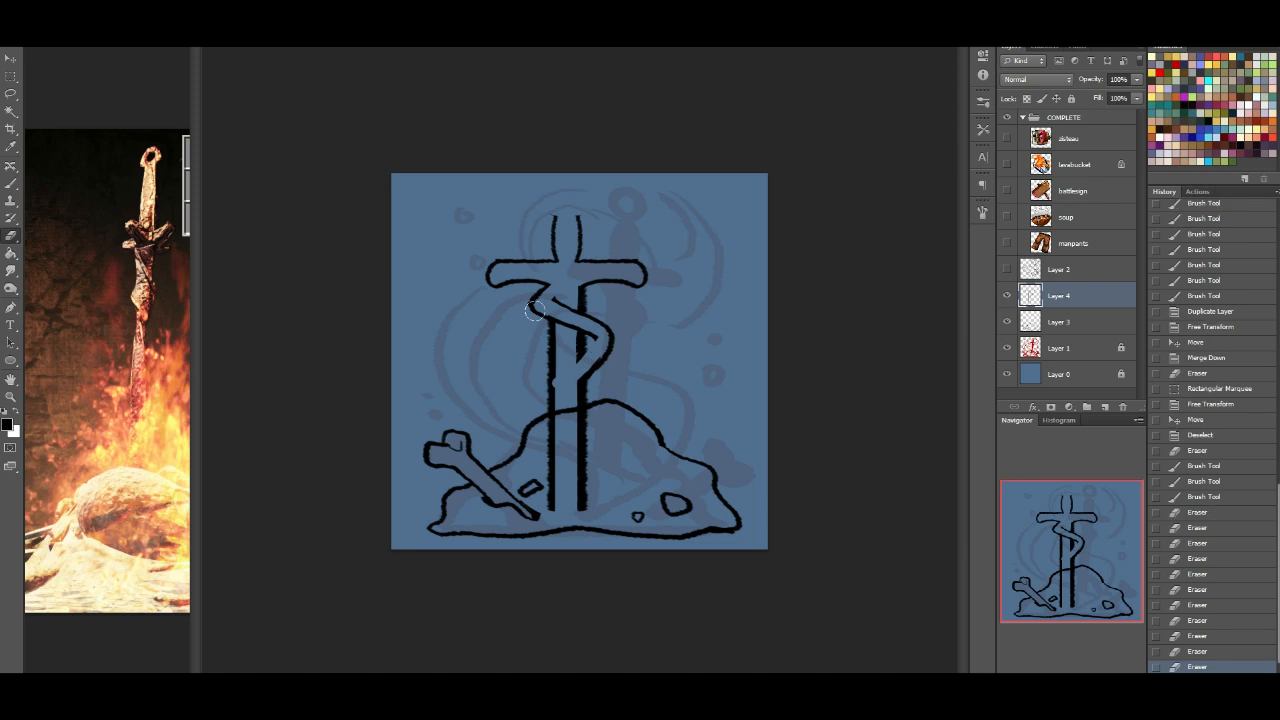
# Step: Touch up the band's outline at its right bend and where it meets the crossguard
pyautogui.click(10, 184)
pyautogui.moveTo(592, 340); pyautogui.dragTo(588, 348)
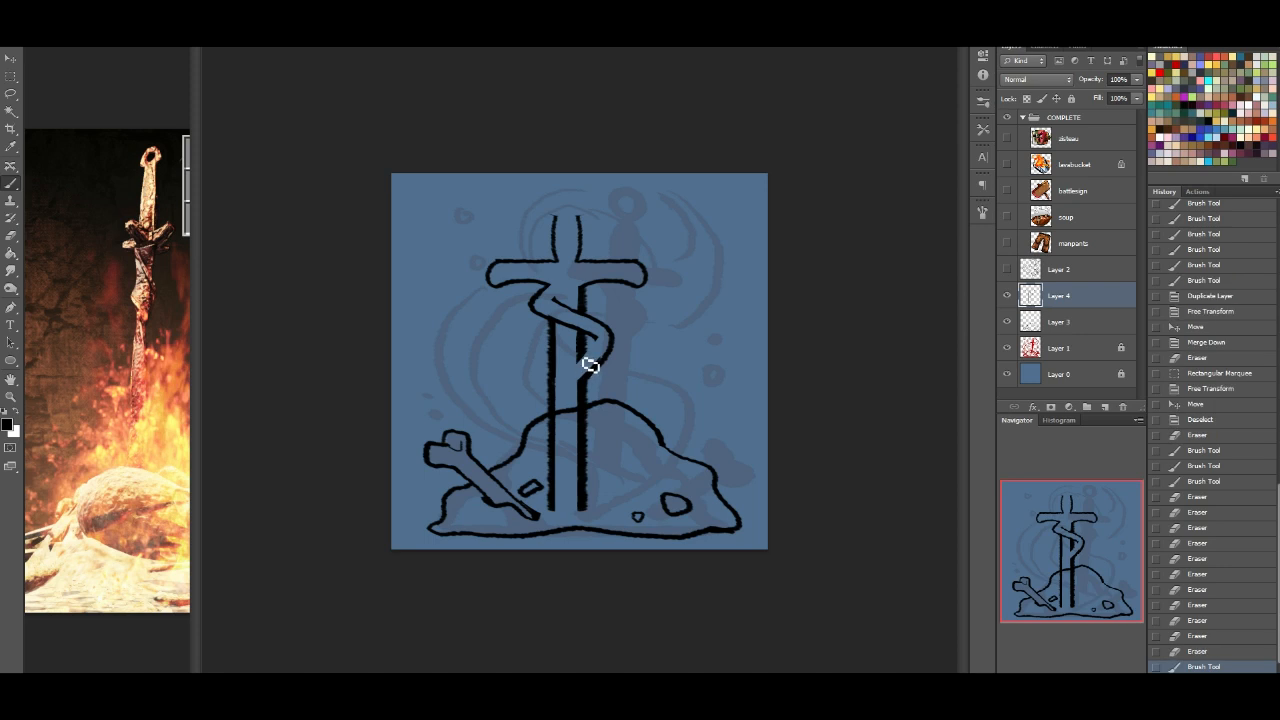
pyautogui.moveTo(596, 346); pyautogui.dragTo(590, 350)
pyautogui.moveTo(557, 294); pyautogui.dragTo(562, 300)
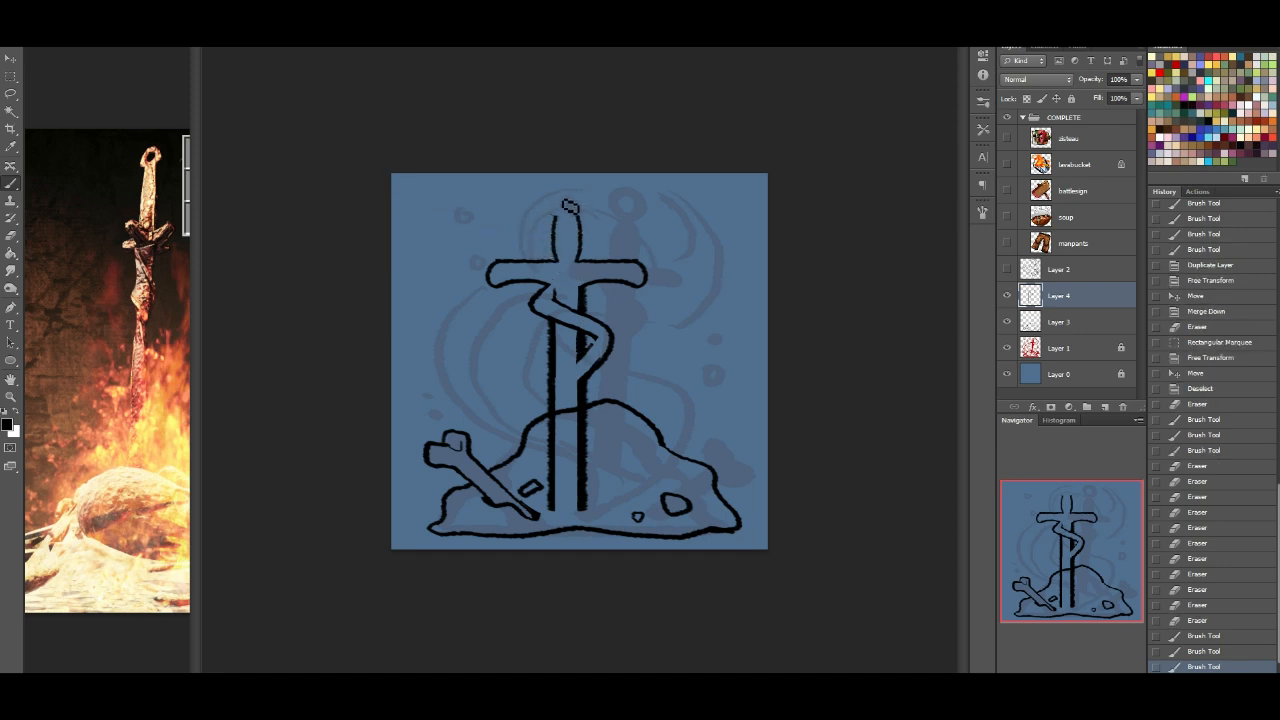
# Step: Choose an enlarged hard round brush and stamp a solid black disc on top of the grip as the pommel
pyautogui.rightClick(213, 246)
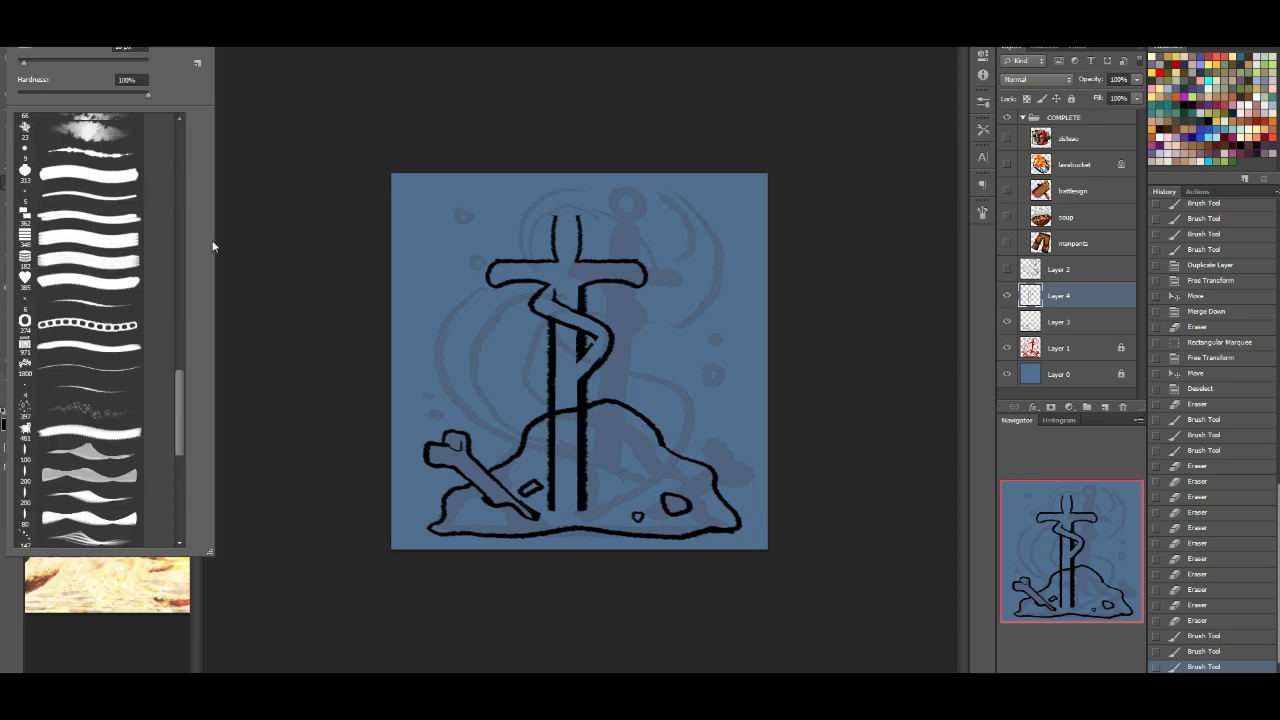
pyautogui.scroll(10, 183, 383)
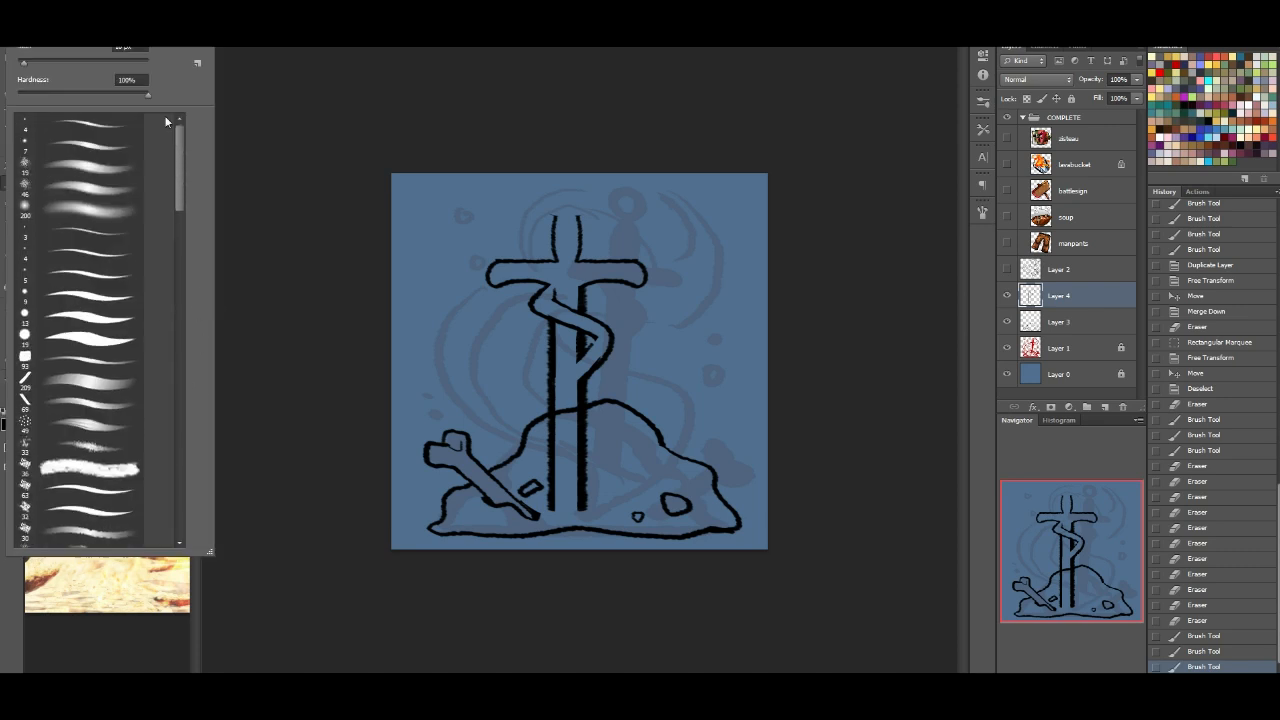
pyautogui.click(80, 340)
pyautogui.click(49, 64)
pyautogui.moveTo(565, 205); pyautogui.dragTo(563, 204)
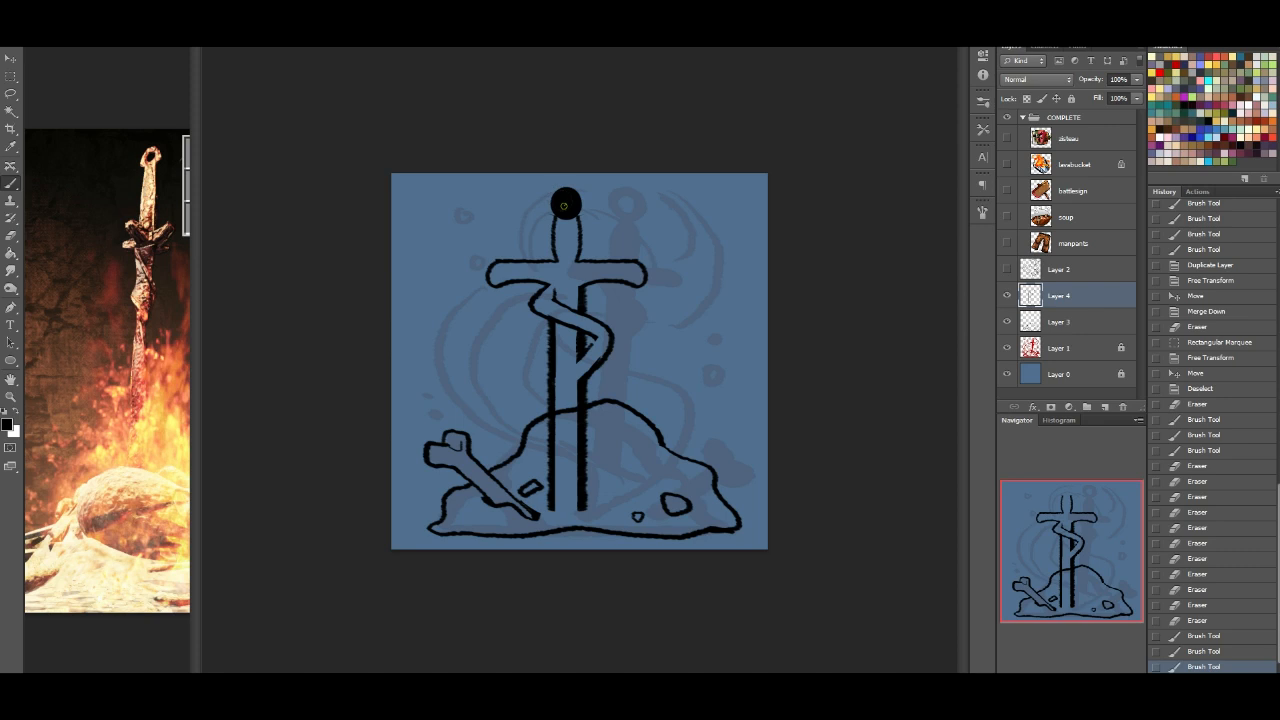
pyautogui.moveTo(565, 204); pyautogui.dragTo(565, 205)
# Step: Erase the inside of the pommel disc to leave a ring, and paint a black dot at its centre
pyautogui.click(8, 238)
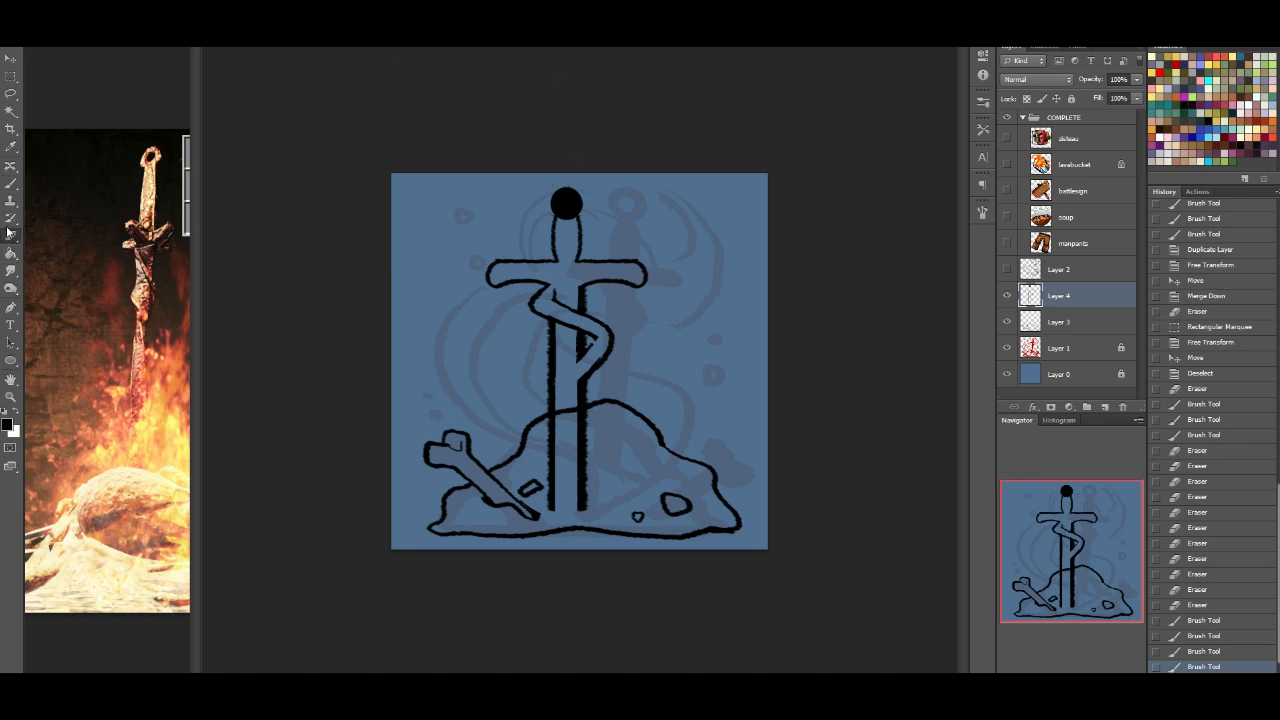
pyautogui.click(46, 33)
pyautogui.moveTo(564, 200); pyautogui.dragTo(560, 200)
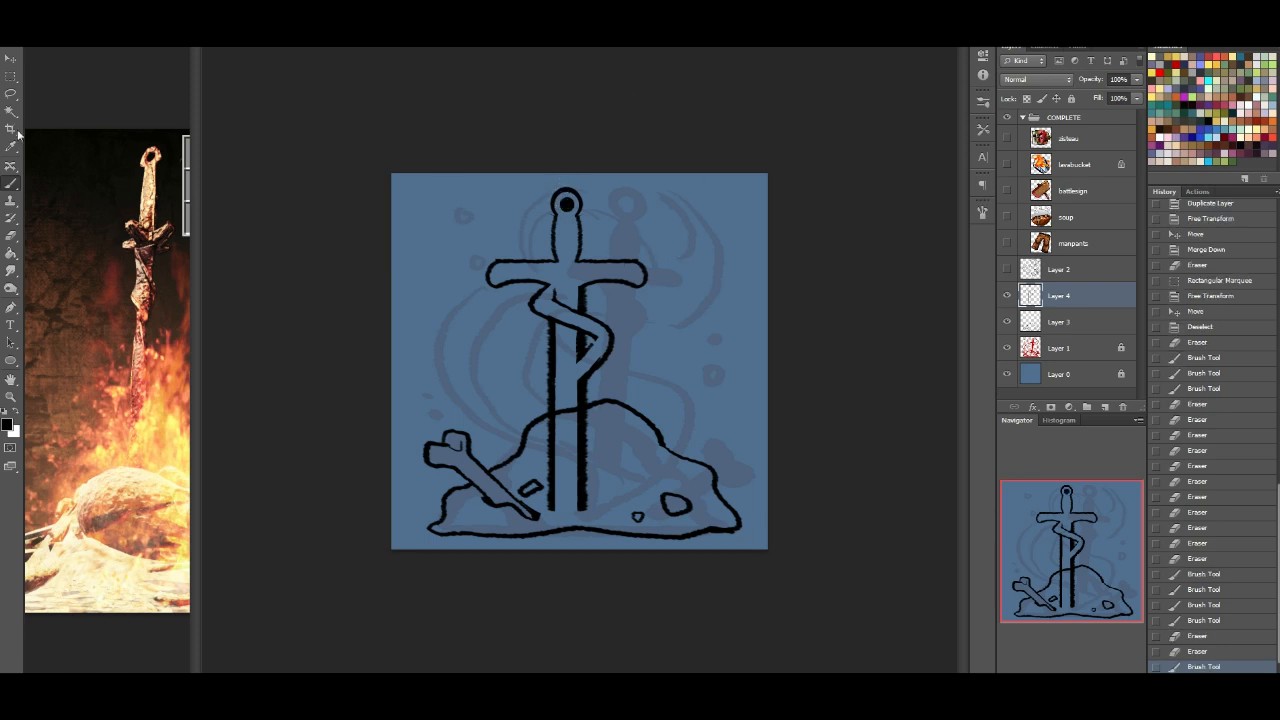
# Step: Marquee the blade's right line with the band's bend and squeeze the selection horizontally to make it thinner
pyautogui.click(10, 77)
pyautogui.moveTo(583, 288); pyautogui.dragTo(670, 538)
pyautogui.hotkey('ctrl', 't')
pyautogui.moveTo(670, 413); pyautogui.dragTo(618, 419)
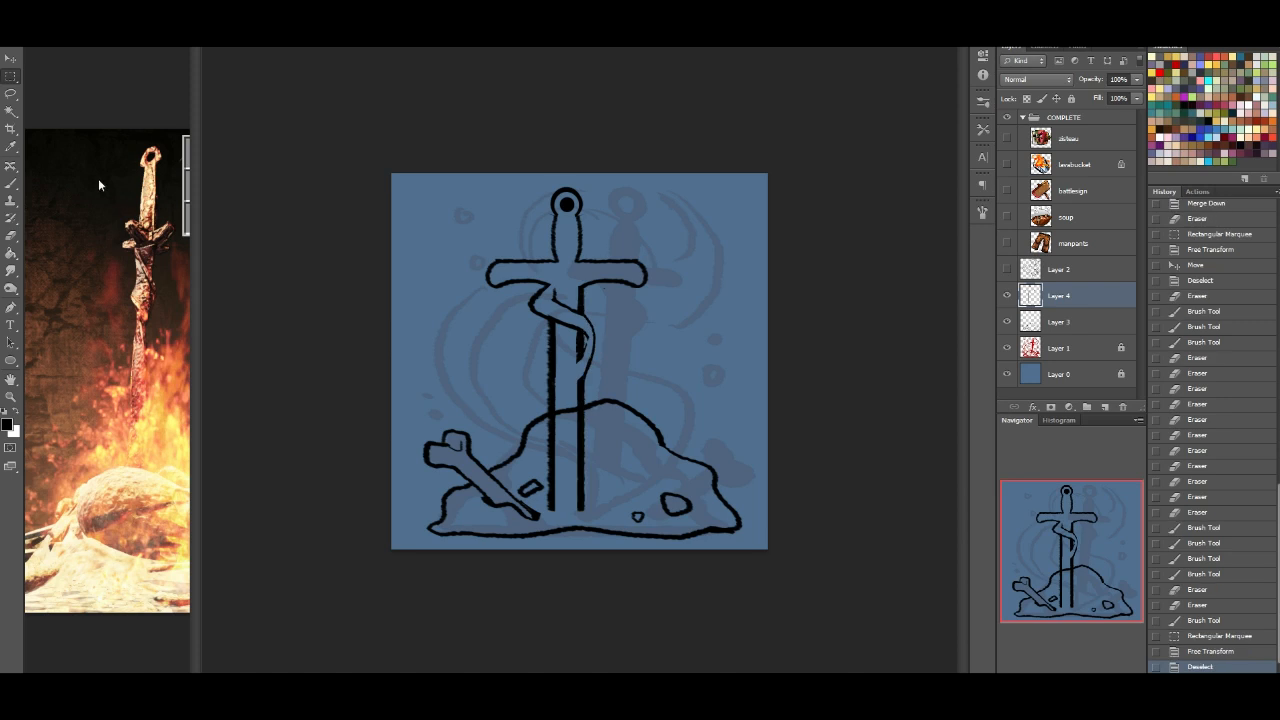
# Step: Fill the gap inside the band's bend with black, and erase the bend protruding past the blade's right edge
pyautogui.click(6, 187)
pyautogui.moveTo(577, 333); pyautogui.dragTo(583, 355)
pyautogui.click(12, 235)
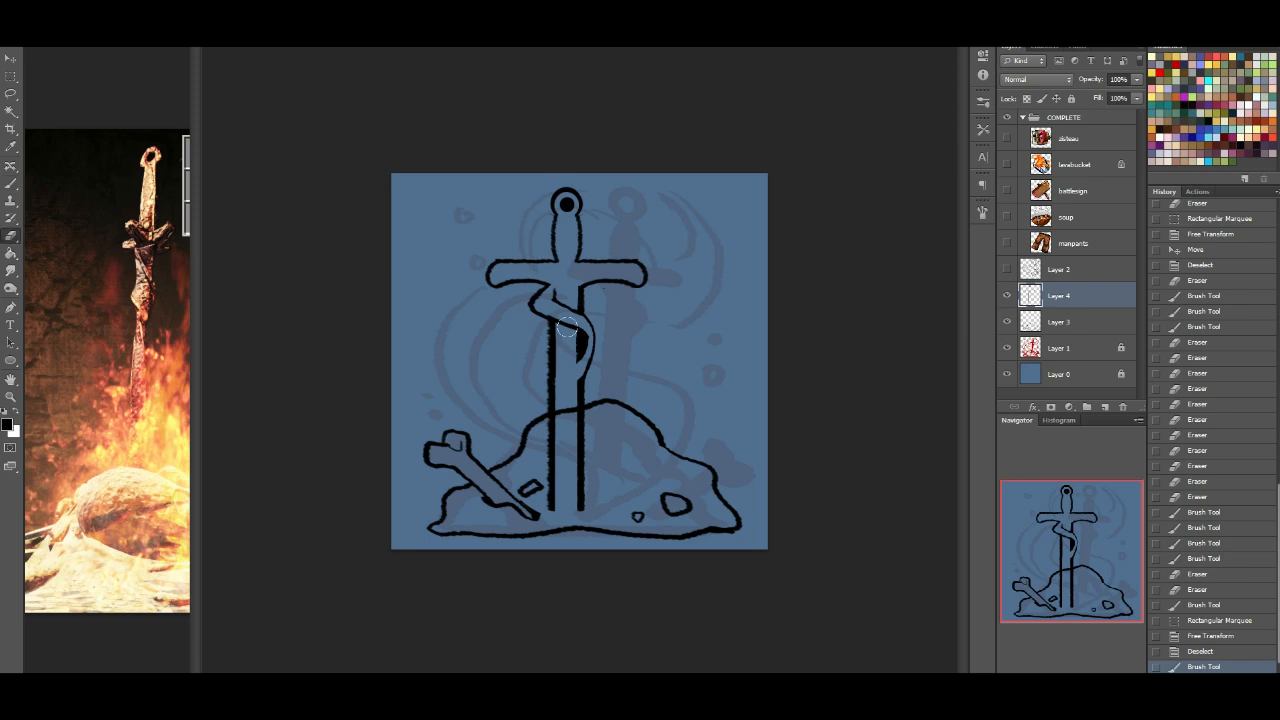
pyautogui.moveTo(552, 313)
pyautogui.mouseDown()
pyautogui.moveTo(576, 333)
pyautogui.moveTo(580, 363)
pyautogui.mouseUp()
pyautogui.hotkey('ctrl', 'z')
pyautogui.moveTo(572, 308); pyautogui.dragTo(578, 386)
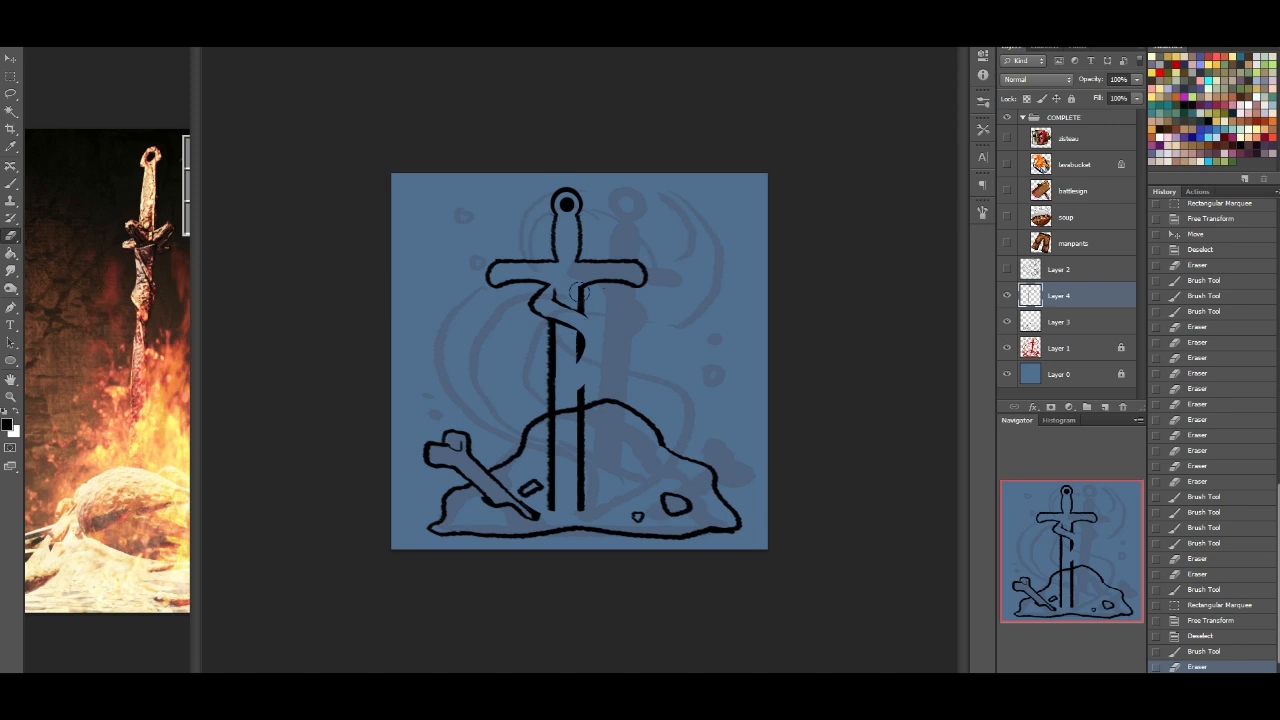
# Step: Choose an inking brush preset and paint a trial curve for the twisted band bulging past the blade's right edge
pyautogui.click(12, 184)
pyautogui.click(46, 32)
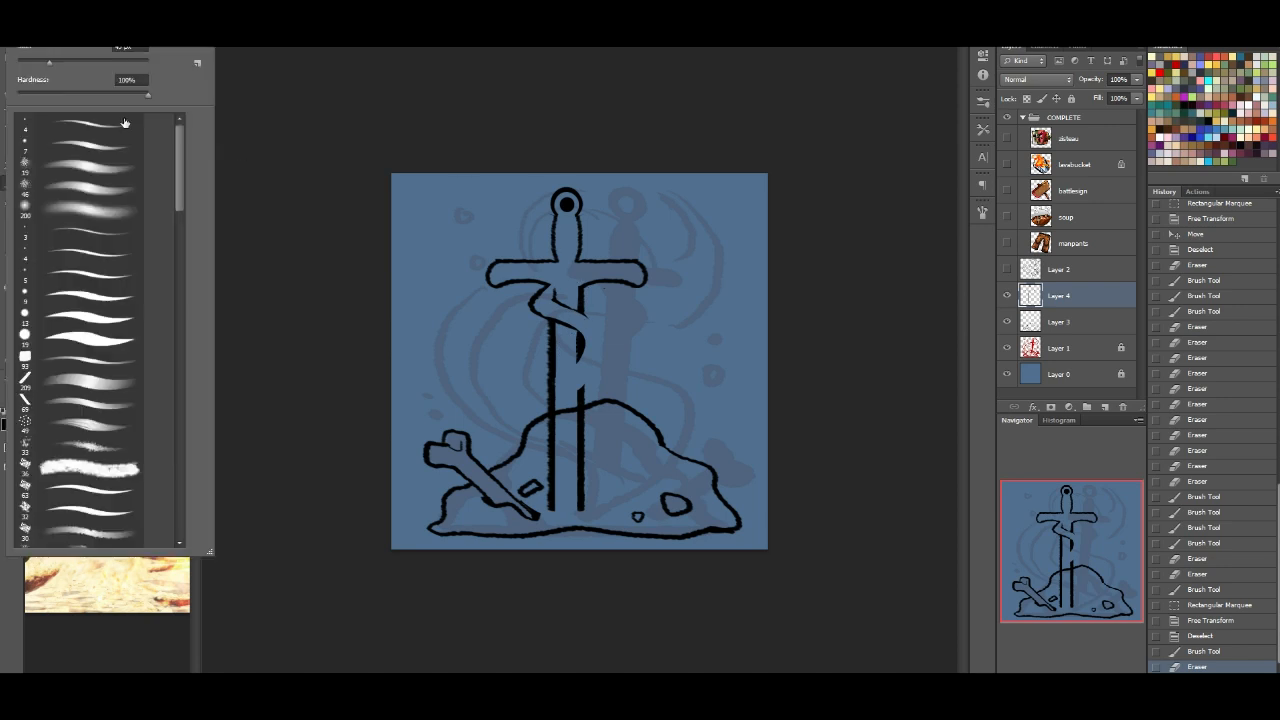
pyautogui.moveTo(180, 199); pyautogui.dragTo(193, 464)
pyautogui.click(96, 220)
pyautogui.click(582, 316)
pyautogui.moveTo(585, 317)
pyautogui.mouseDown()
pyautogui.moveTo(602, 344)
pyautogui.moveTo(602, 327)
pyautogui.moveTo(600, 380)
pyautogui.moveTo(608, 334)
pyautogui.moveTo(572, 316)
pyautogui.moveTo(599, 359)
pyautogui.moveTo(577, 390)
pyautogui.mouseUp()
pyautogui.hotkey('ctrl', 'z')
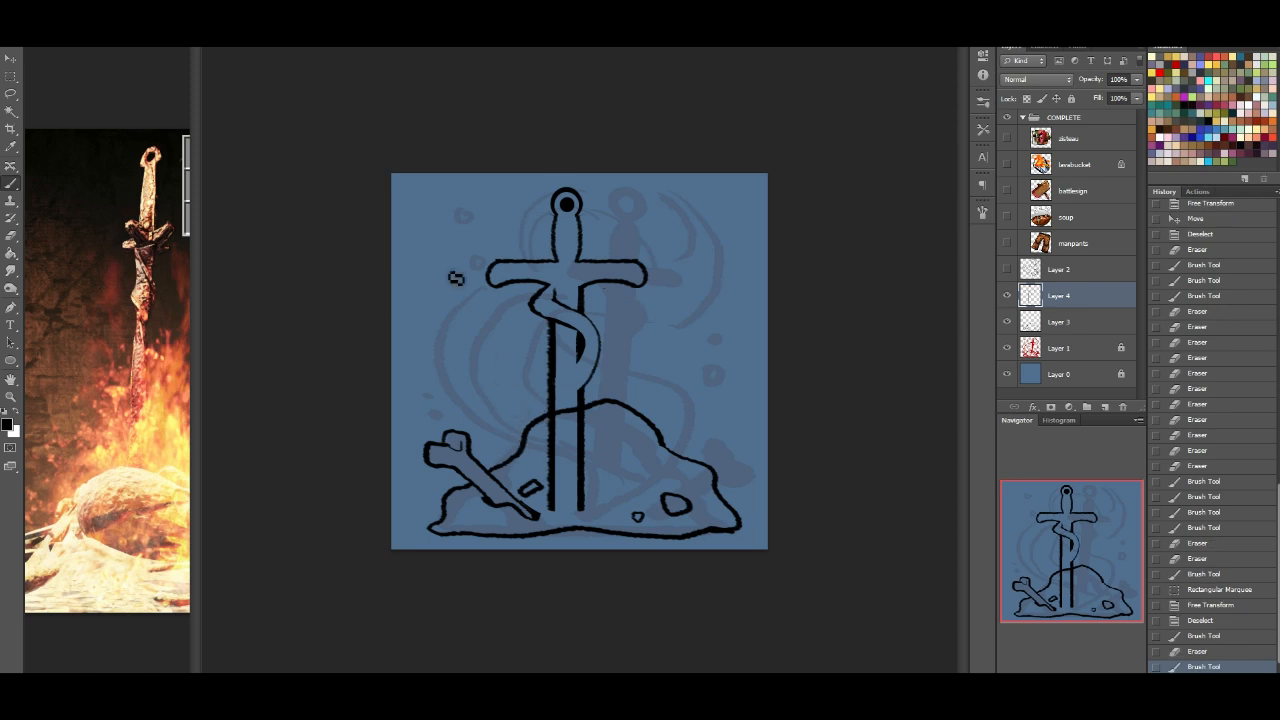
# Step: Redraw the band's outer curve around the blade's right side, joining it back to the blade line with a thicker black stroke
pyautogui.moveTo(561, 306); pyautogui.dragTo(608, 352)
pyautogui.hotkey('ctrl', 'z')
pyautogui.moveTo(562, 302)
pyautogui.mouseDown()
pyautogui.moveTo(600, 332)
pyautogui.moveTo(580, 403)
pyautogui.mouseUp()
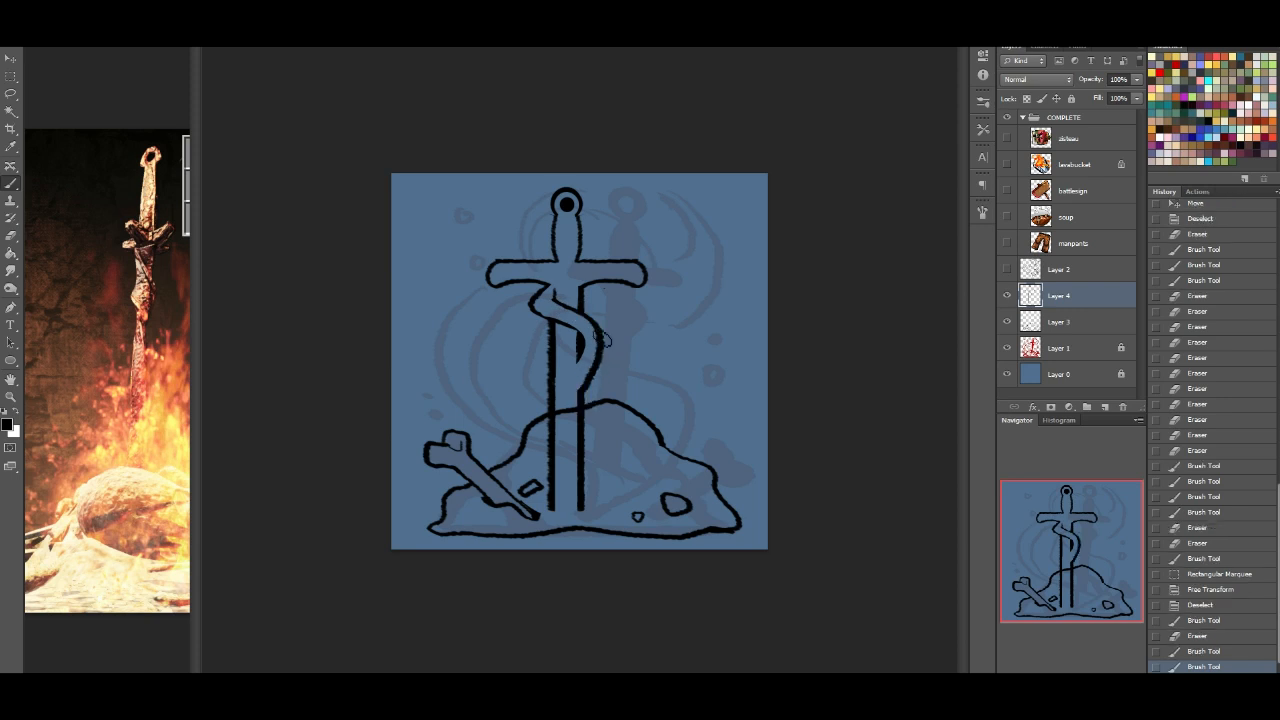
pyautogui.hotkey('ctrl', 'z')
pyautogui.hotkey('ctrl', 'z')
pyautogui.moveTo(557, 303); pyautogui.dragTo(601, 335)
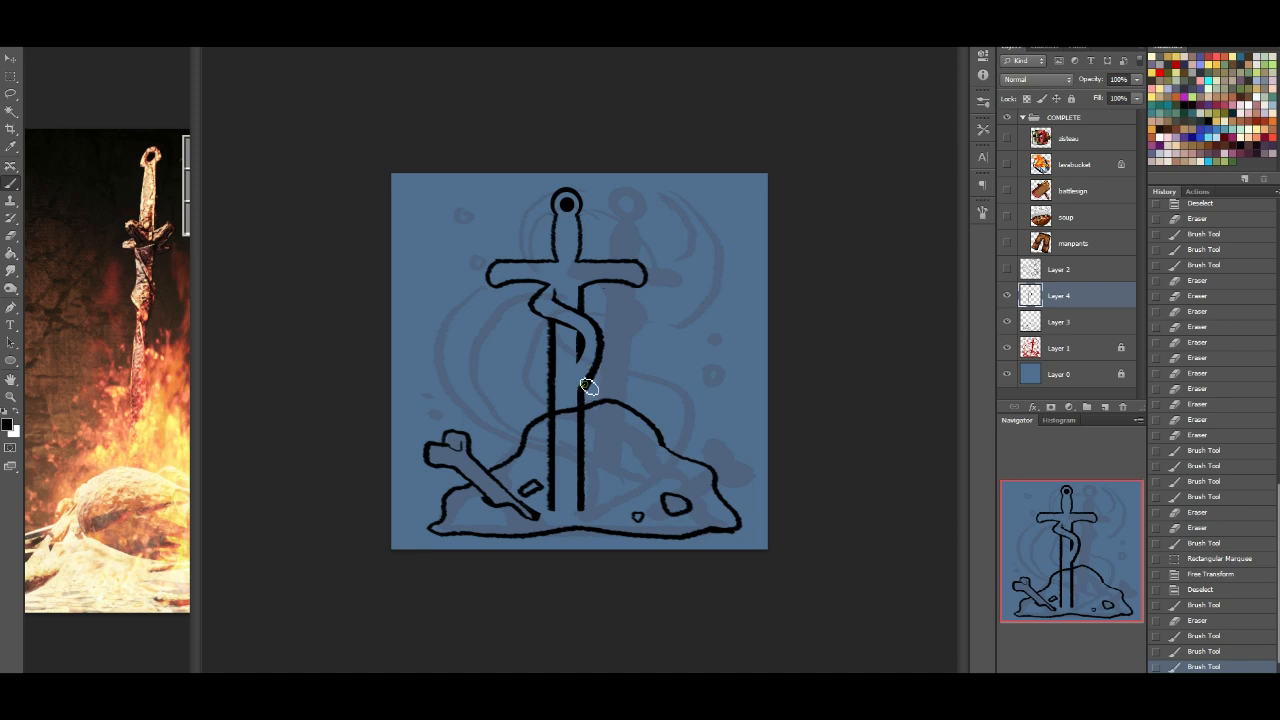
pyautogui.moveTo(590, 371); pyautogui.dragTo(580, 350)
# Step: Erase the excess along the band and the blade's left line, and repaint that line in black down to the tip
pyautogui.click(13, 235)
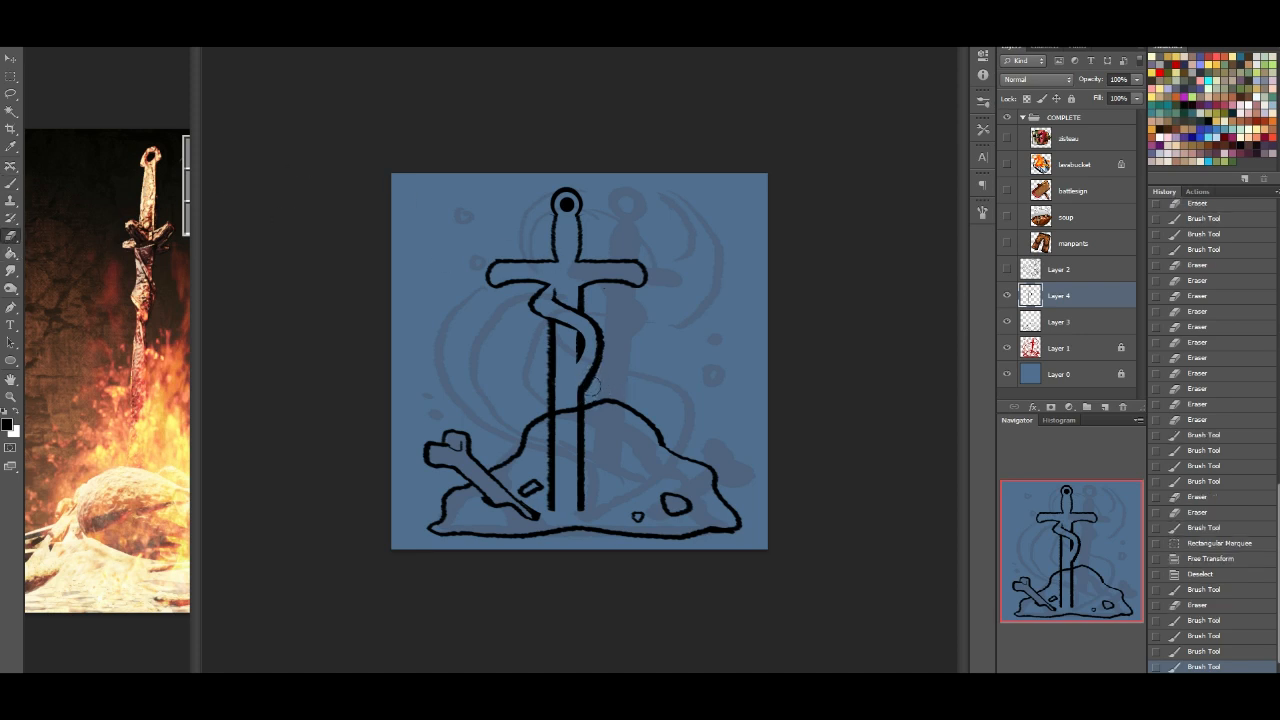
pyautogui.click(617, 331)
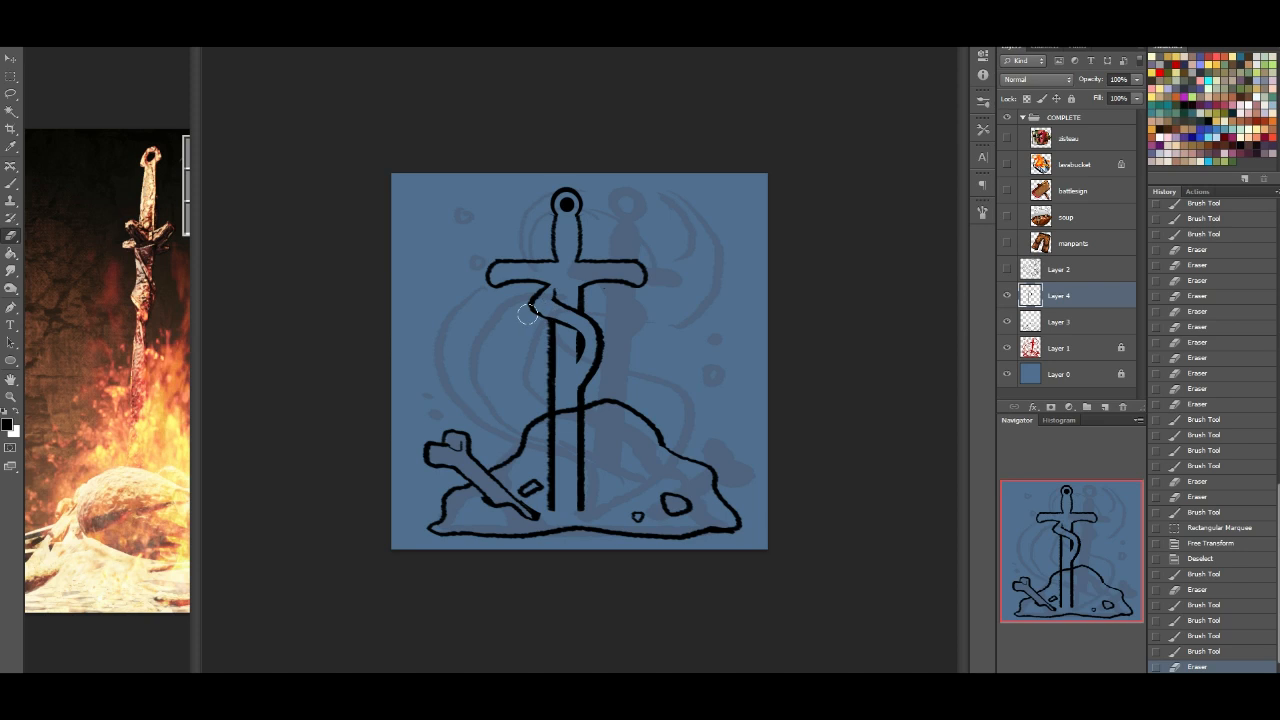
pyautogui.moveTo(543, 316); pyautogui.dragTo(505, 521)
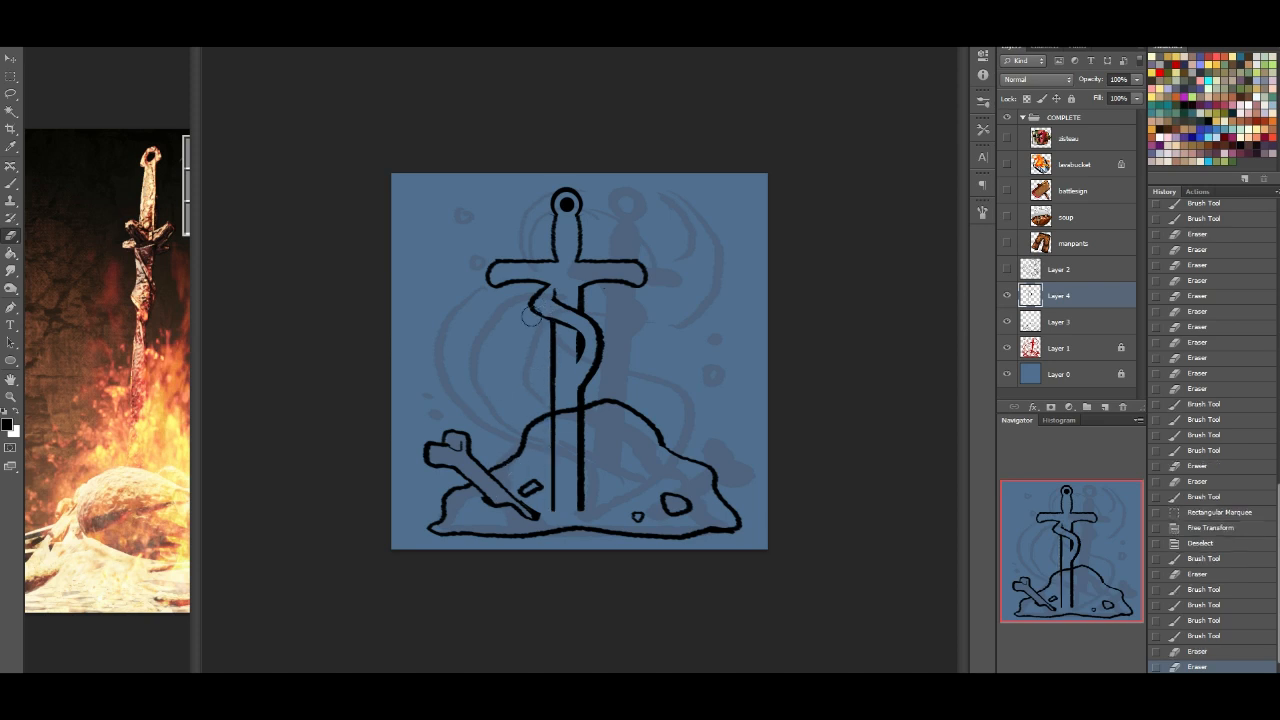
pyautogui.press('b')
pyautogui.moveTo(555, 326); pyautogui.dragTo(553, 517)
# Step: Tilt the sword slightly clockwise with Free Transform and move it over the sketched sword above the mound
pyautogui.hotkey('ctrl', 't')
pyautogui.moveTo(665, 251); pyautogui.dragTo(679, 291)
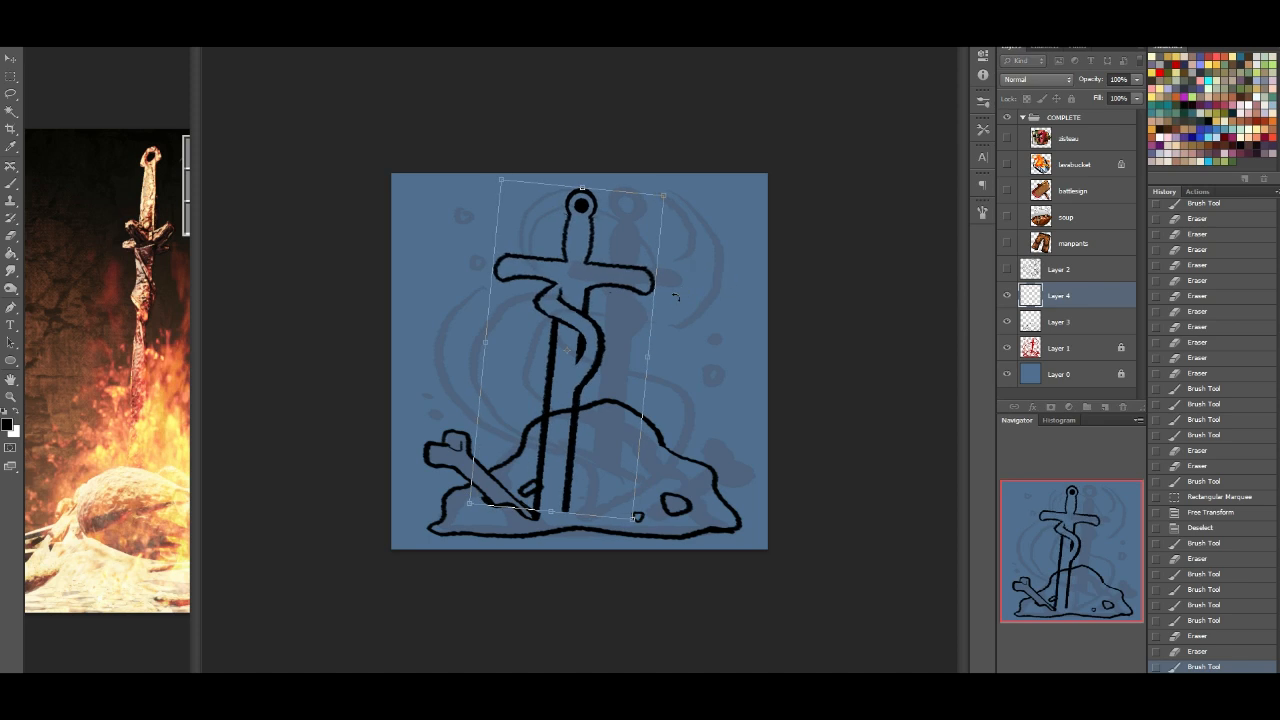
pyautogui.moveTo(648, 356)
pyautogui.mouseDown()
pyautogui.moveTo(615, 352)
pyautogui.moveTo(627, 327)
pyautogui.moveTo(654, 334)
pyautogui.mouseUp()
pyautogui.press('Return')
# Step: Erase the mound's outline inside the blade on Layer 3, and the blade ends buried in the mound on Layer 4
pyautogui.click(11, 235)
pyautogui.click(1040, 316)
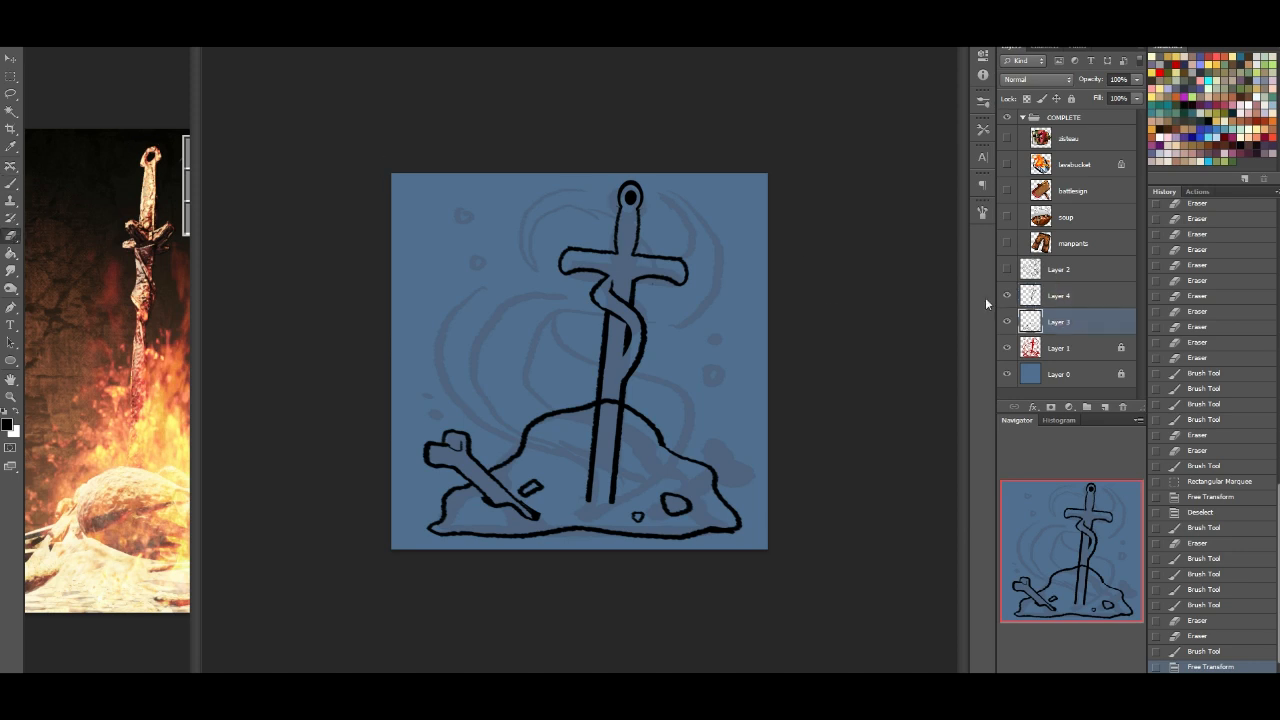
pyautogui.click(604, 403)
pyautogui.hotkey('alt', ']')
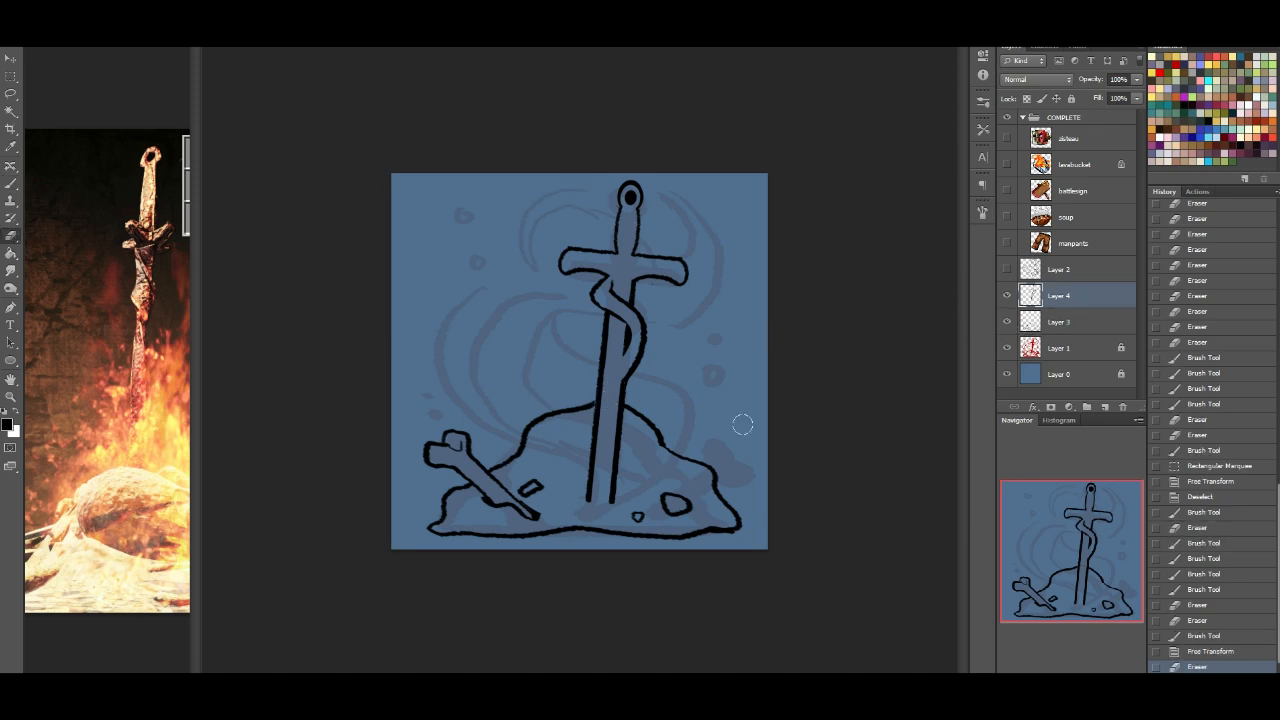
pyautogui.moveTo(568, 483)
pyautogui.mouseDown()
pyautogui.moveTo(620, 478)
pyautogui.moveTo(600, 498)
pyautogui.mouseUp()
# Step: Paint the mound's curved ridge around the blade's base, touch up where the lines meet, and undo the stray strokes
pyautogui.press('b')
pyautogui.moveTo(553, 457)
pyautogui.mouseDown()
pyautogui.moveTo(594, 477)
pyautogui.moveTo(648, 469)
pyautogui.moveTo(671, 487)
pyautogui.moveTo(590, 484)
pyautogui.mouseUp()
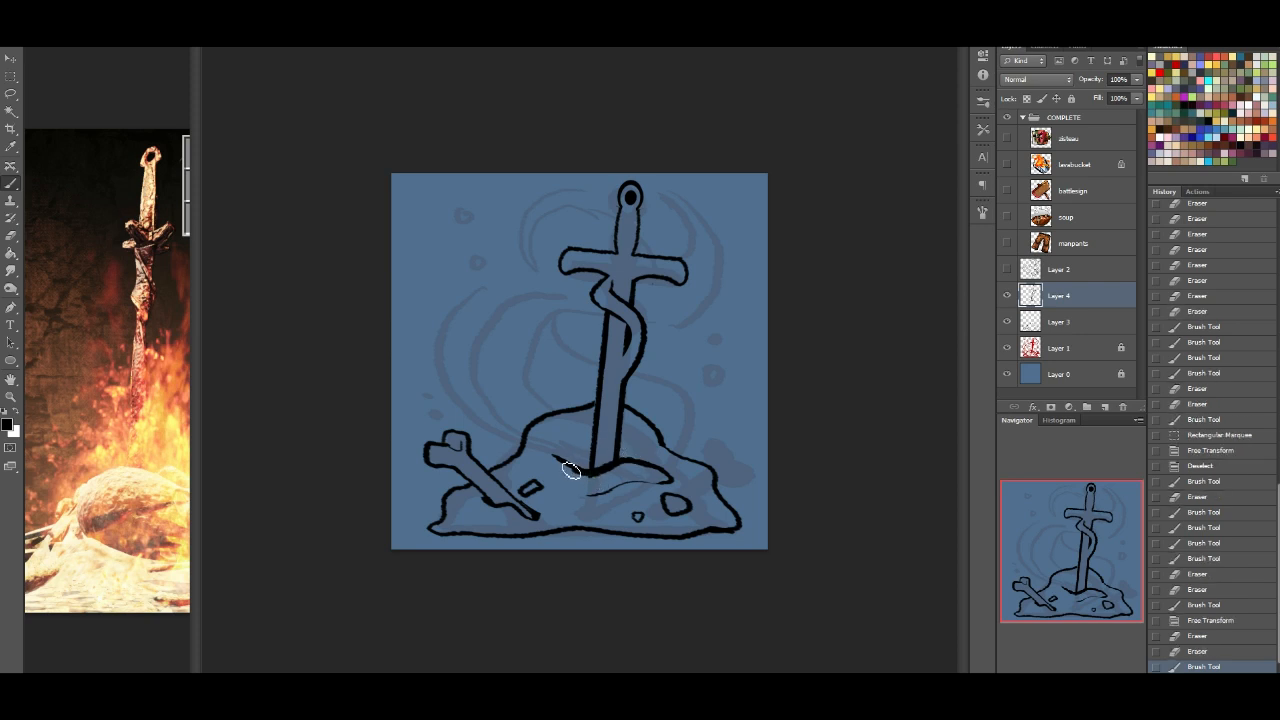
pyautogui.moveTo(598, 475); pyautogui.dragTo(616, 464)
pyautogui.moveTo(599, 410)
pyautogui.mouseDown()
pyautogui.moveTo(626, 355)
pyautogui.moveTo(603, 397)
pyautogui.mouseUp()
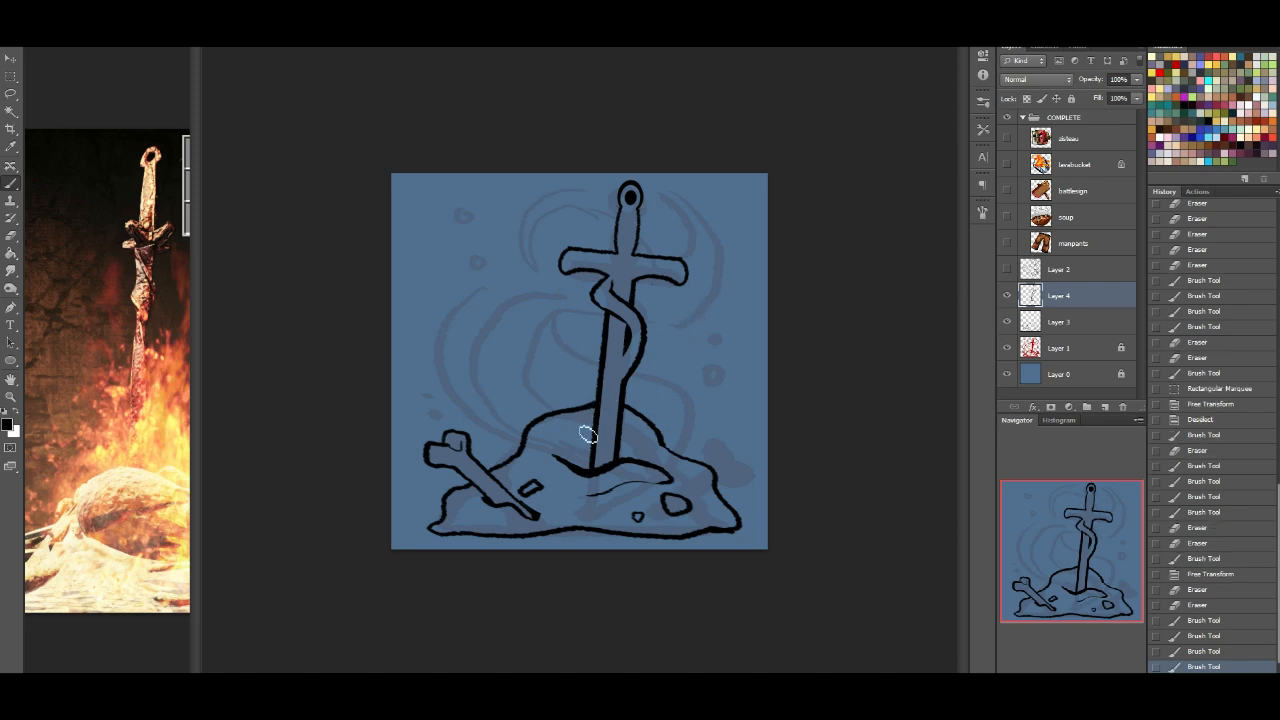
pyautogui.moveTo(584, 456)
pyautogui.mouseDown()
pyautogui.moveTo(560, 437)
pyautogui.moveTo(571, 443)
pyautogui.moveTo(576, 428)
pyautogui.moveTo(571, 437)
pyautogui.mouseUp()
pyautogui.hotkey('ctrl', 'z')
pyautogui.hotkey('ctrl', 'z')
# Step: Show the flame line art on Layer 2 and merge the sword and mound layers into one
pyautogui.click(1008, 270)
pyautogui.keyDown('shift'); pyautogui.click(1064, 323); pyautogui.keyUp('shift')
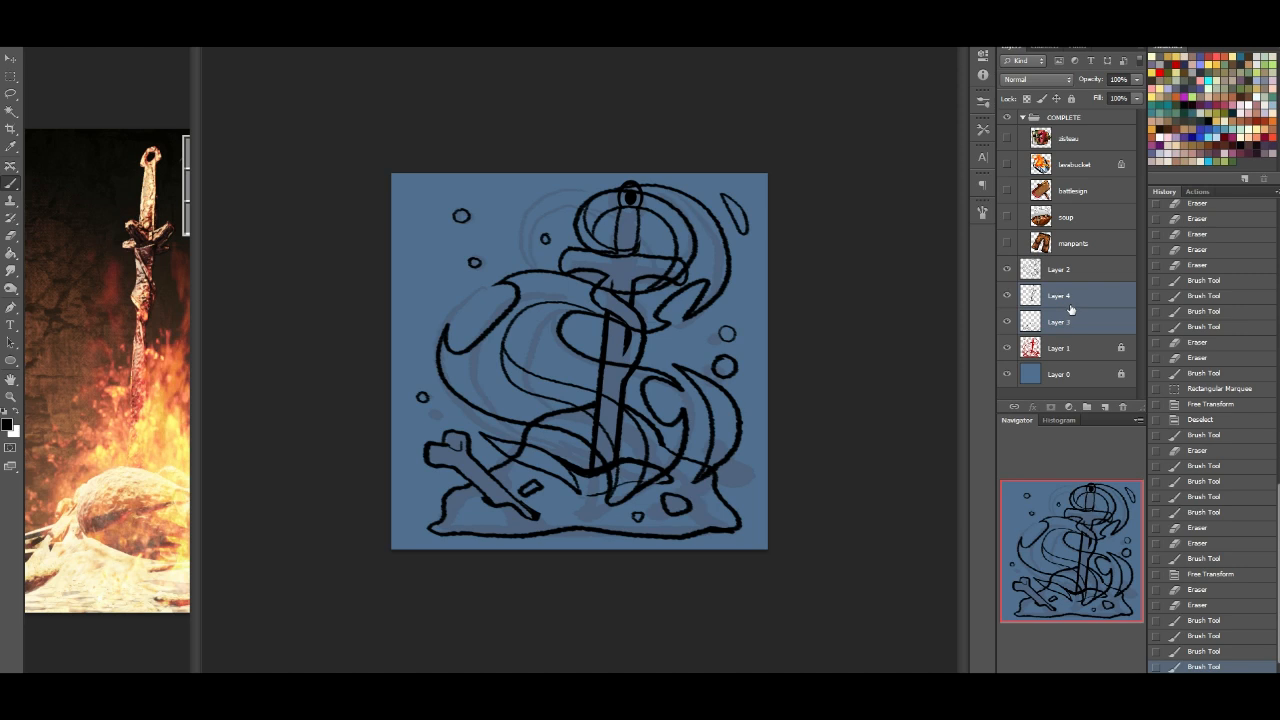
pyautogui.hotkey('ctrl', 'e')
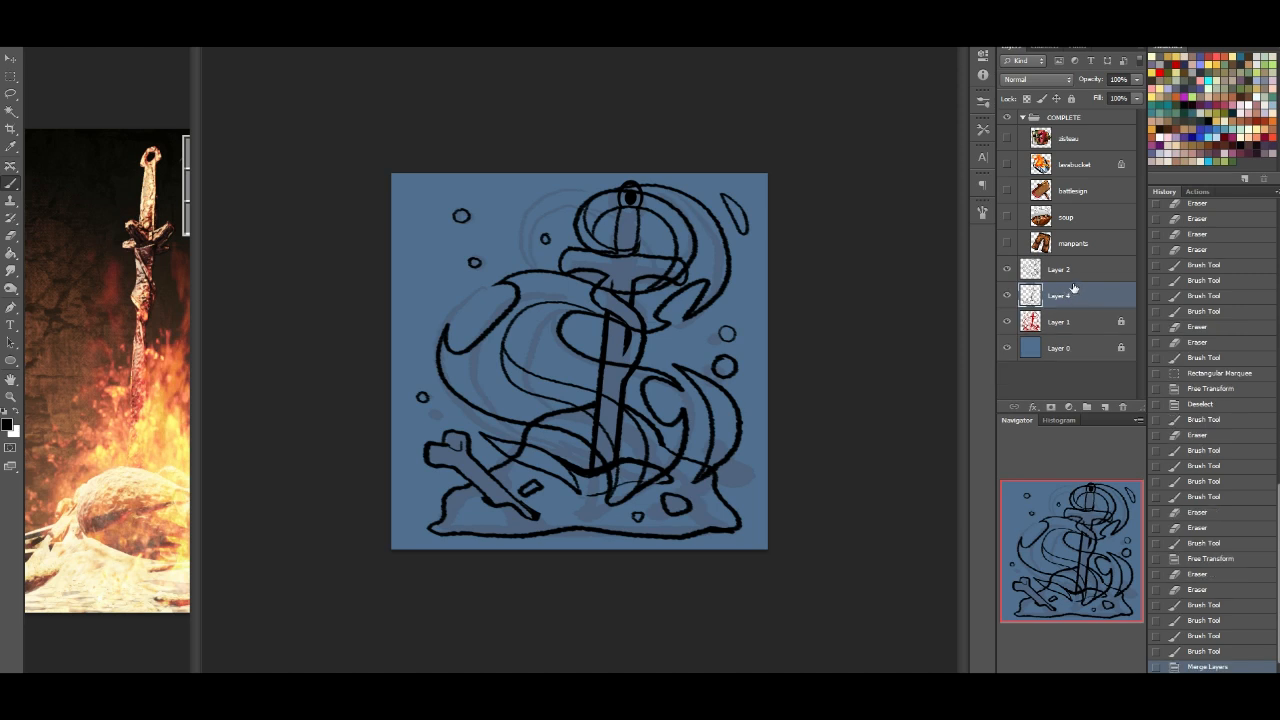
# Step: Lock Layer 2's transparent pixels and fill the flame line art with the orange-red sampled from the lavabucket artwork
pyautogui.click(11, 111)
pyautogui.click(1060, 272)
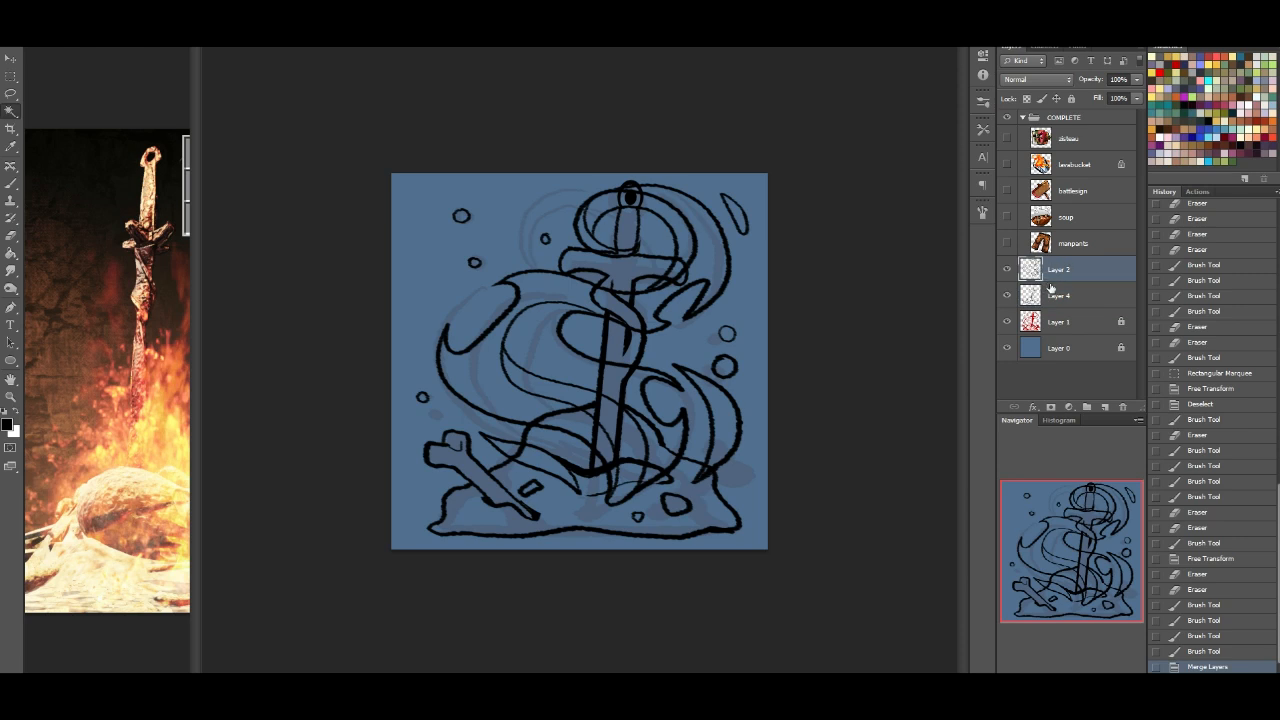
pyautogui.click(1026, 98)
pyautogui.click(1007, 163)
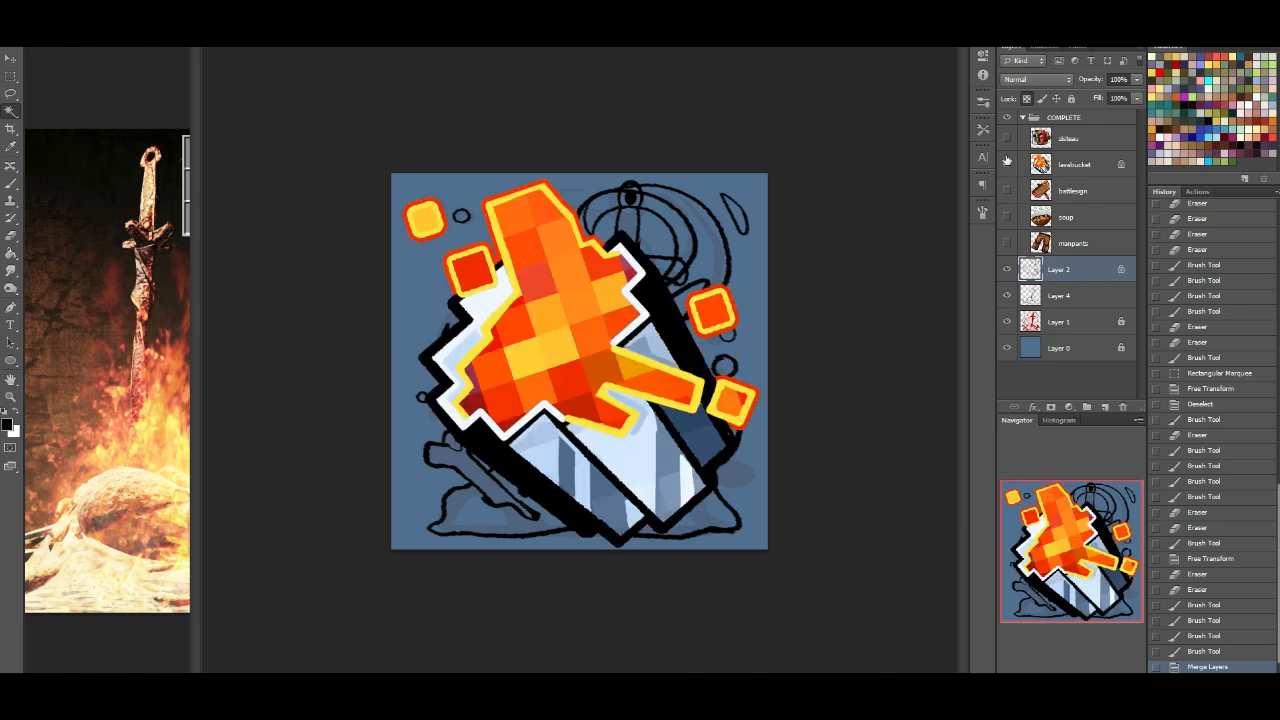
pyautogui.press('g')
pyautogui.keyDown('alt'); pyautogui.click(536, 278); pyautogui.keyUp('alt')
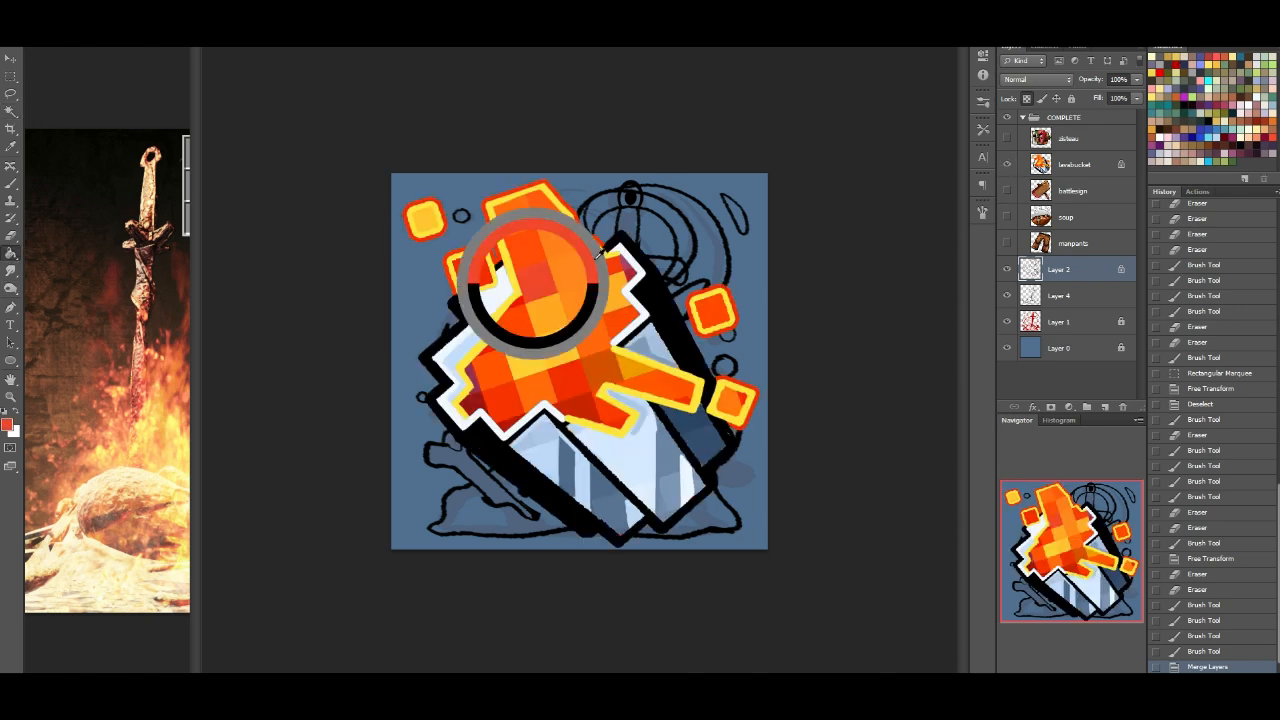
pyautogui.click(1008, 165)
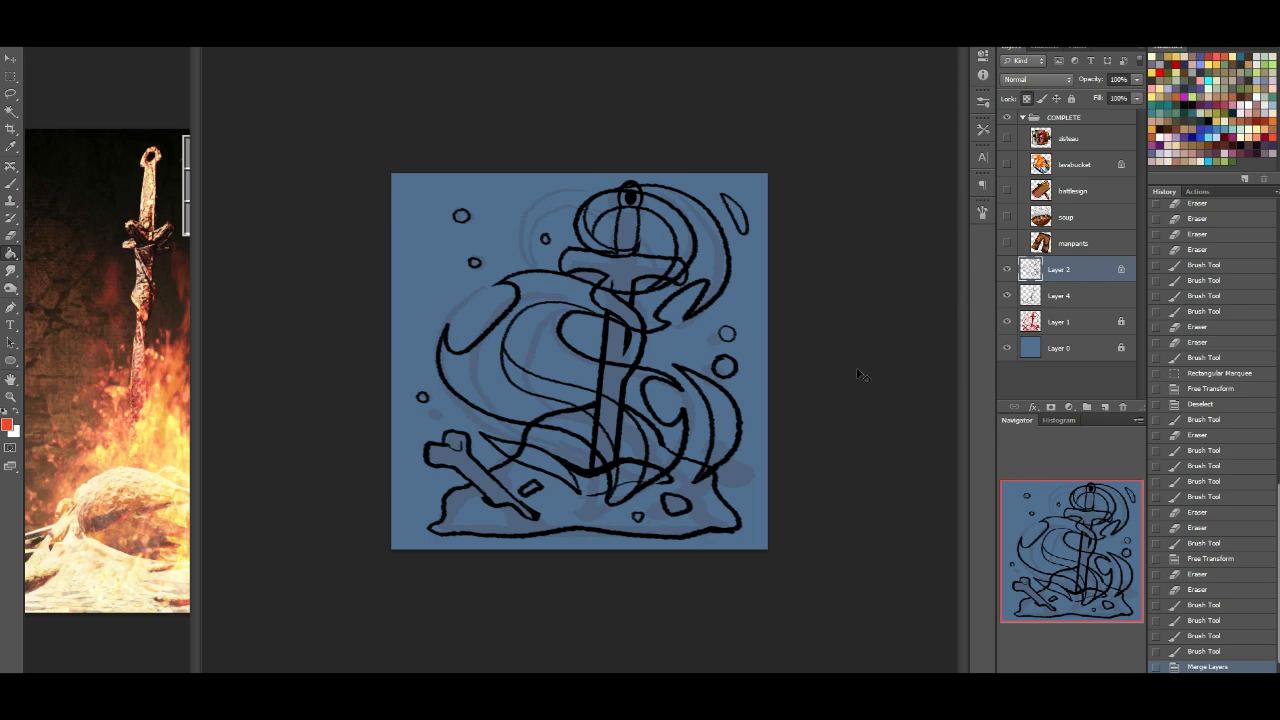
pyautogui.hotkey('shift', 'F5')
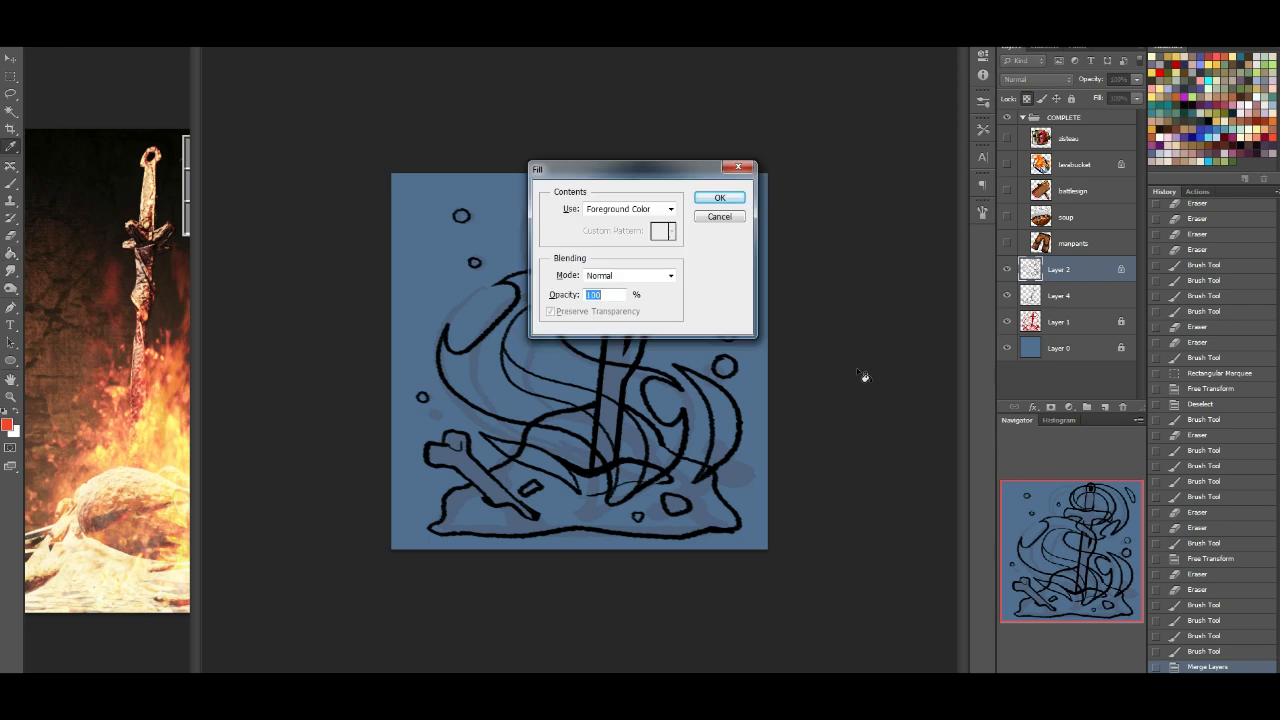
pyautogui.press('Return')
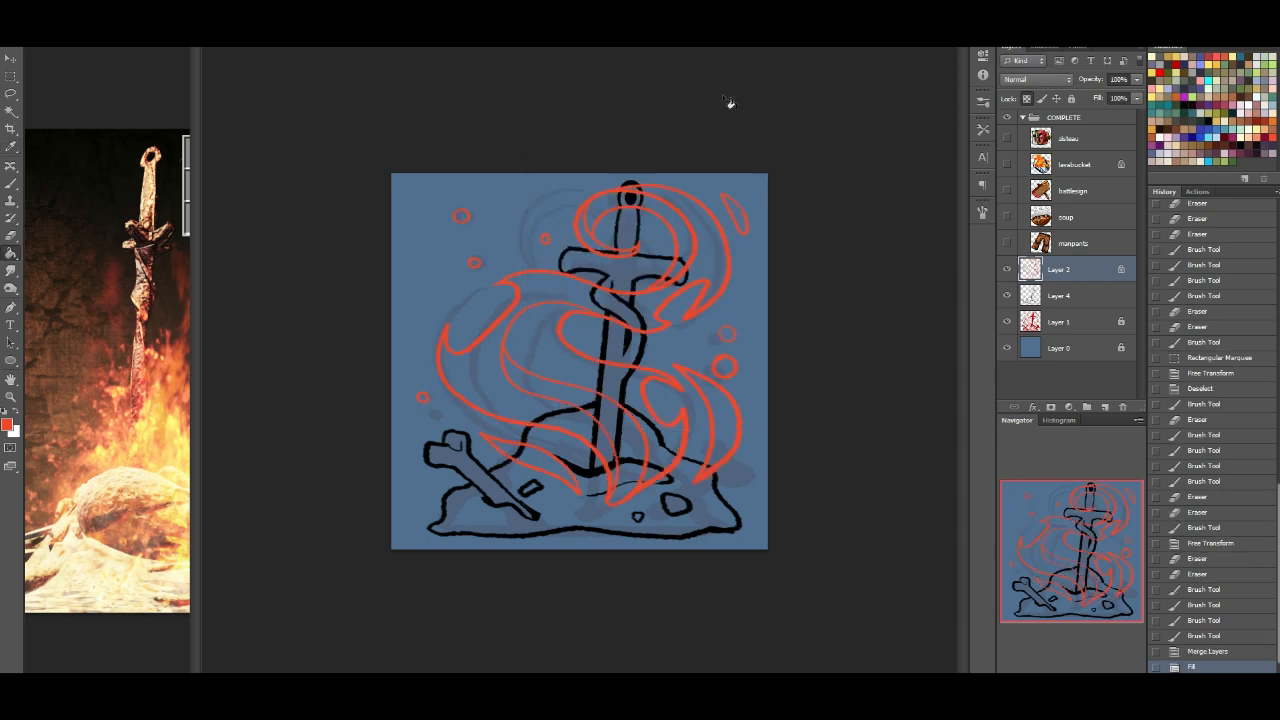
# Step: Select the area outside the flames with the Magic Wand, expand the selection, and invert it to cover the flame shapes
pyautogui.click(517, 223)
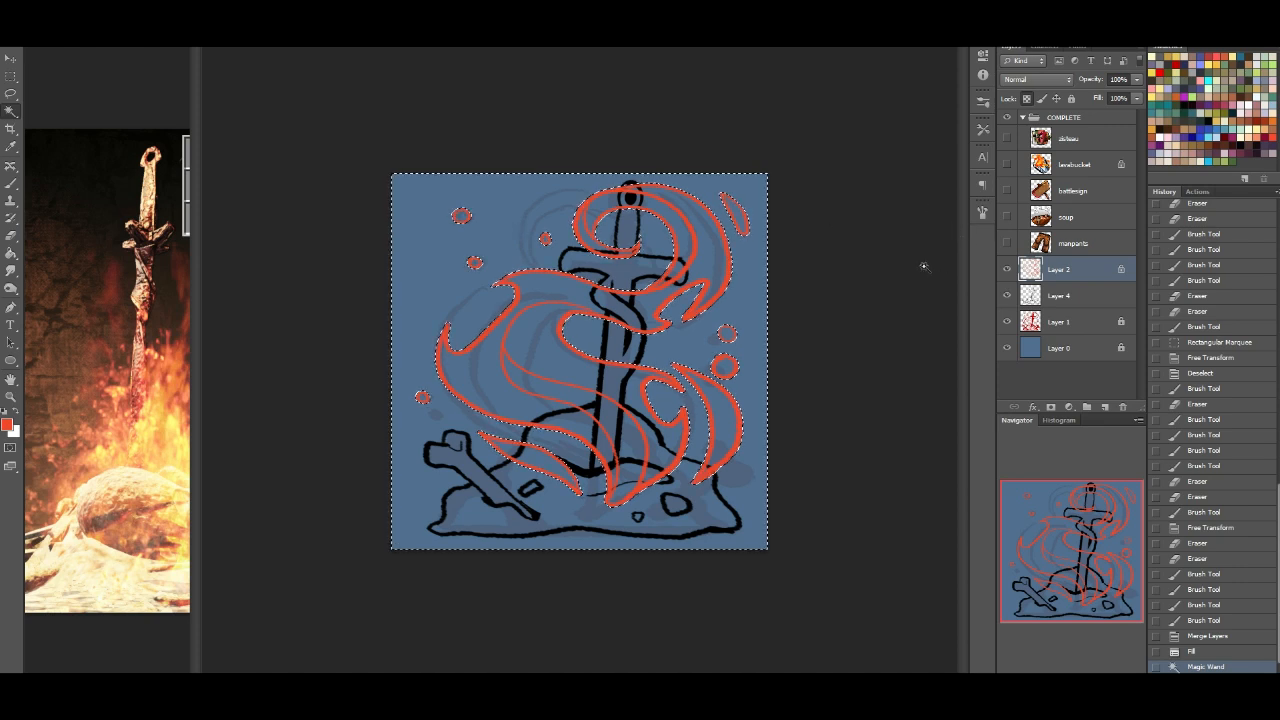
pyautogui.press('Return')
pyautogui.hotkey('ctrl', 'shift', 'i')
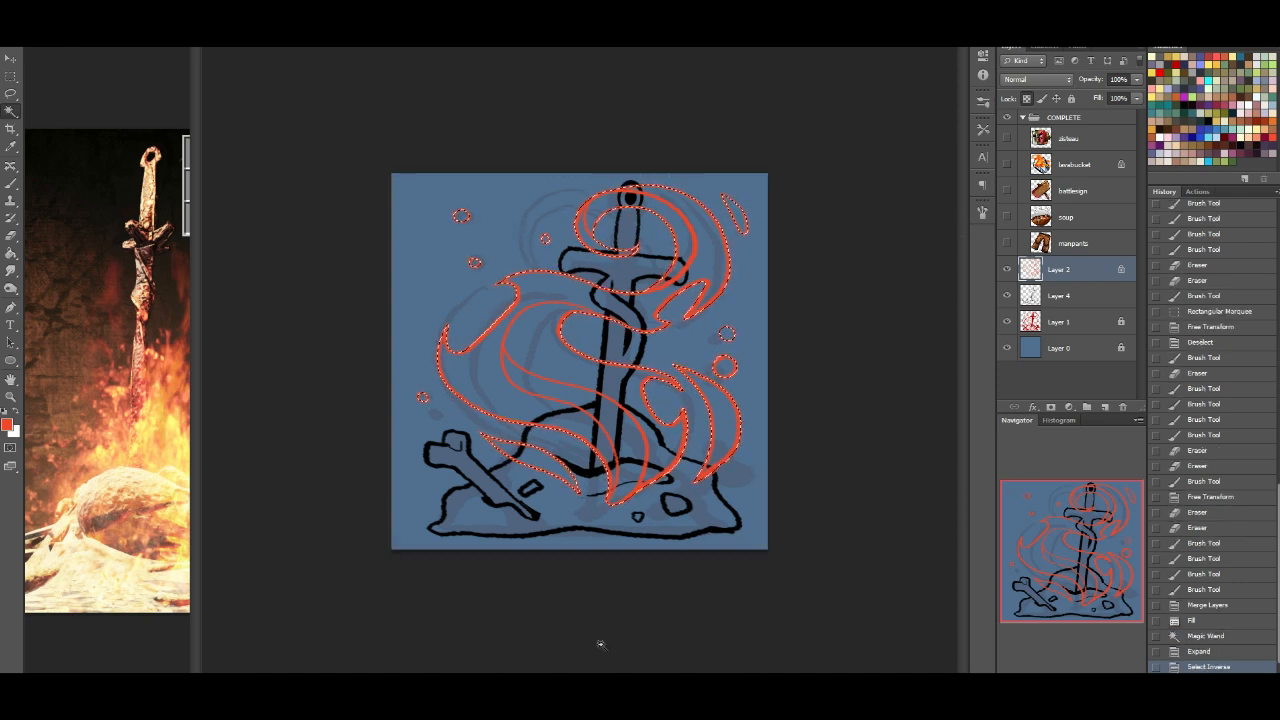
# Step: Add a new layer between the flame line art and Layer 4, and sample golden orange from the lavabucket artwork
pyautogui.click(15, 253)
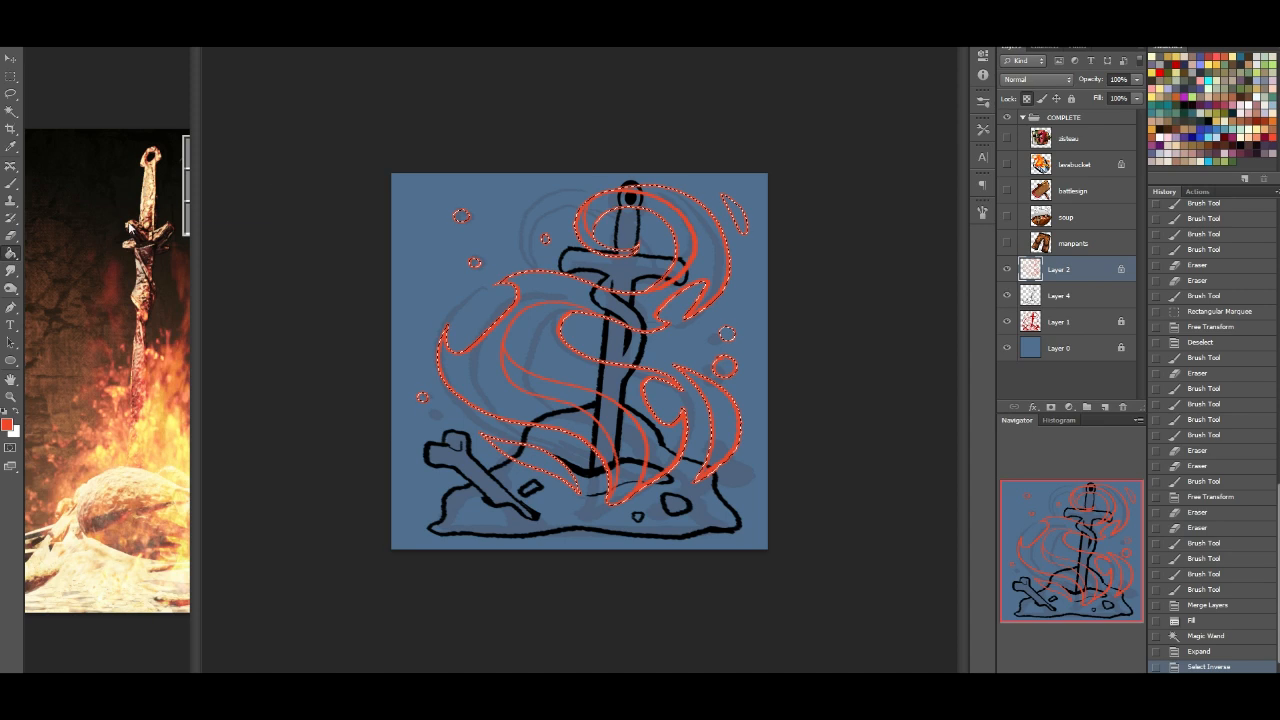
pyautogui.click(1065, 297)
pyautogui.click(1105, 407)
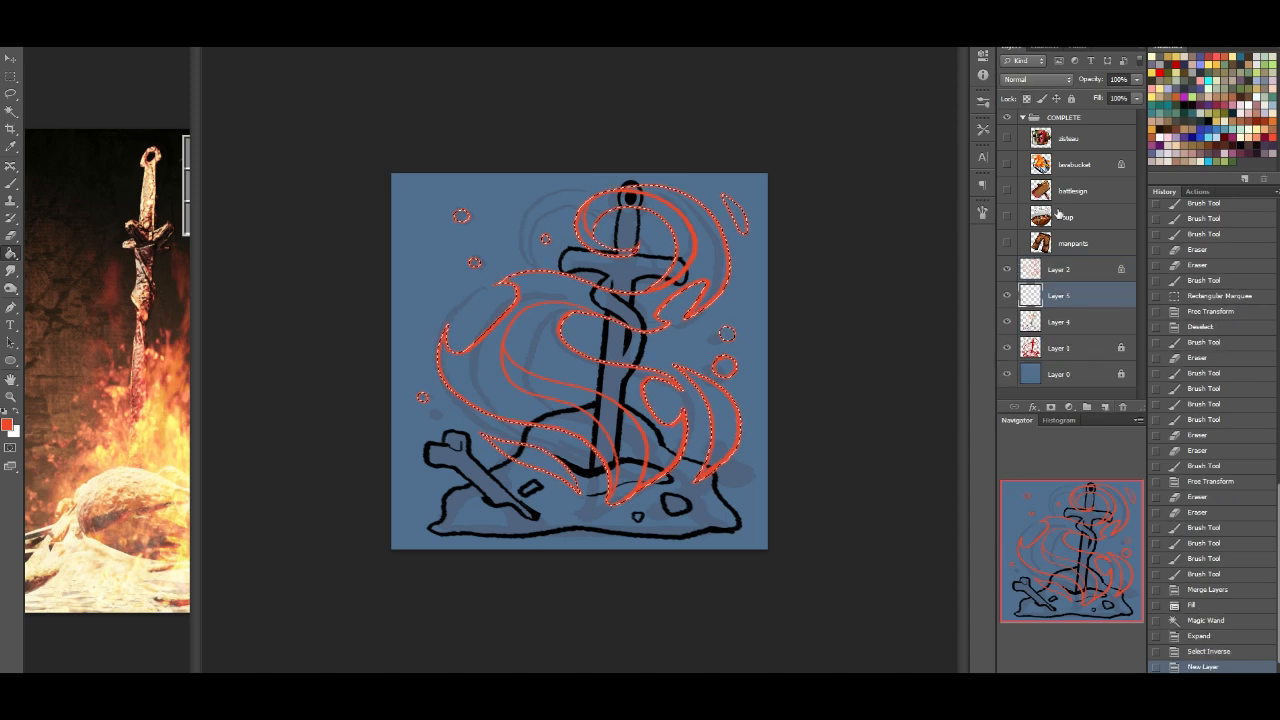
pyautogui.click(1008, 165)
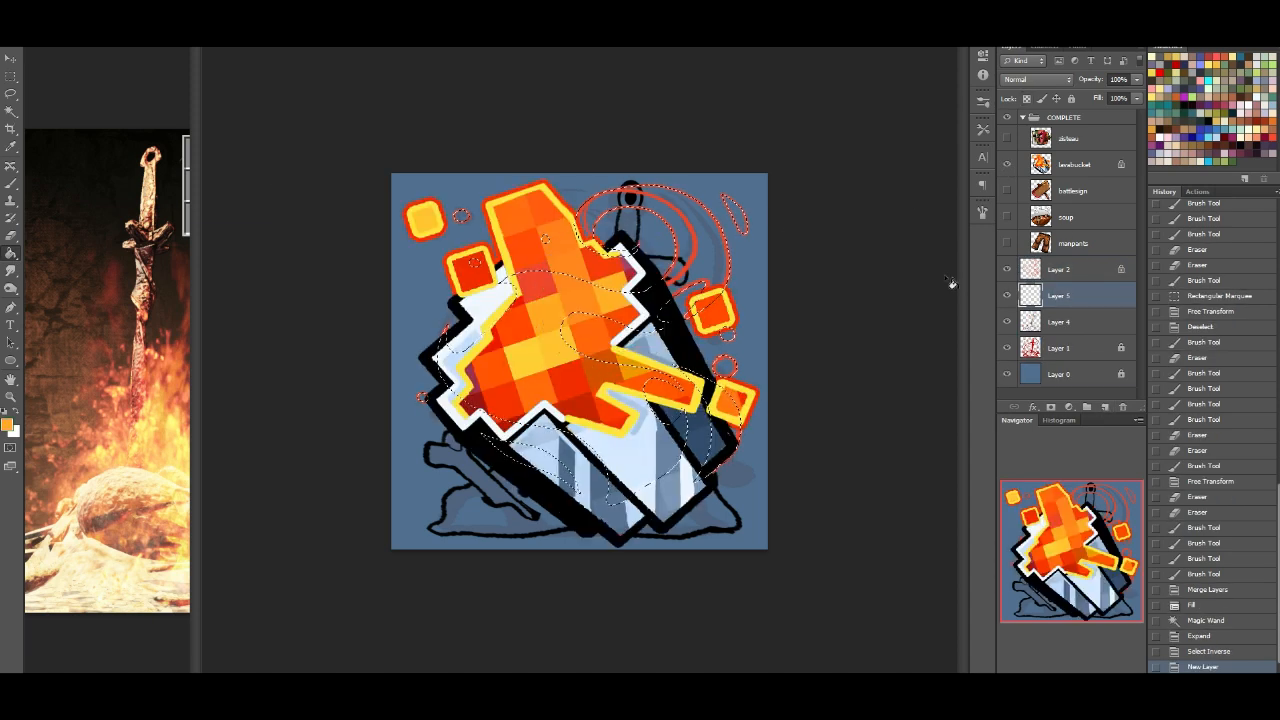
pyautogui.click(1008, 165)
# Step: Fill the selected flames and sparks with solid golden orange and deselect
pyautogui.click(655, 308)
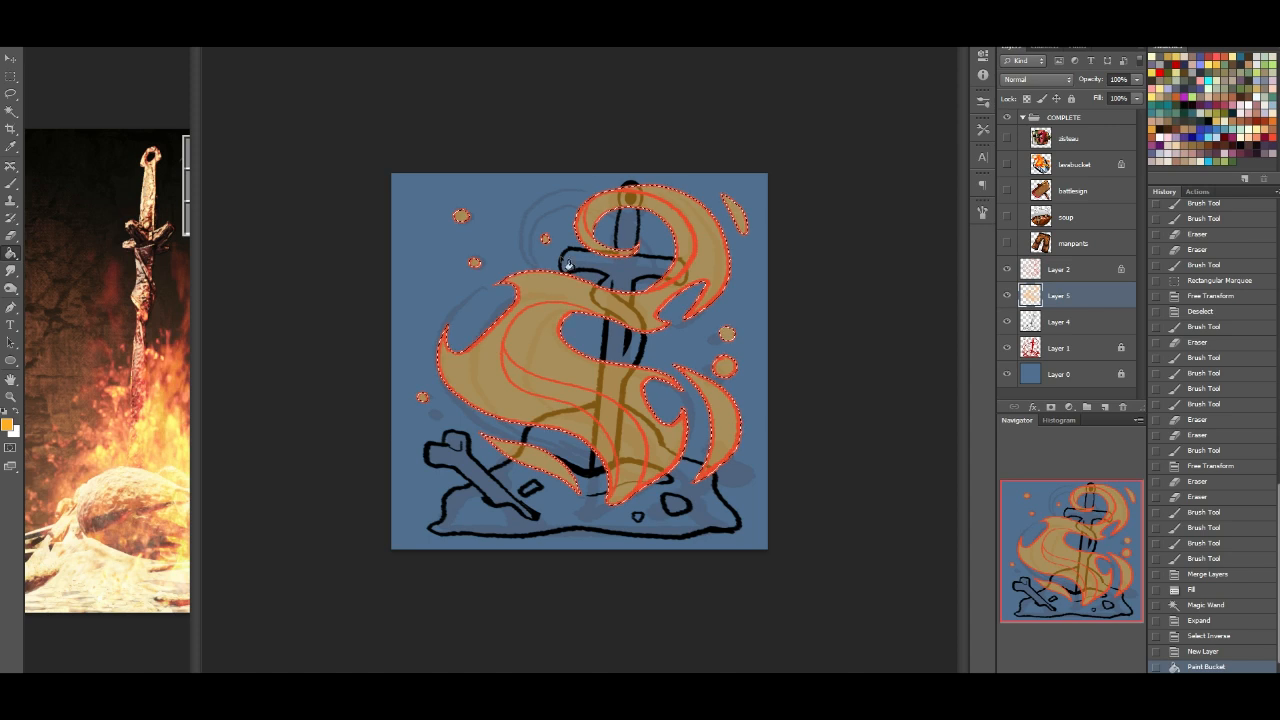
pyautogui.click(556, 314)
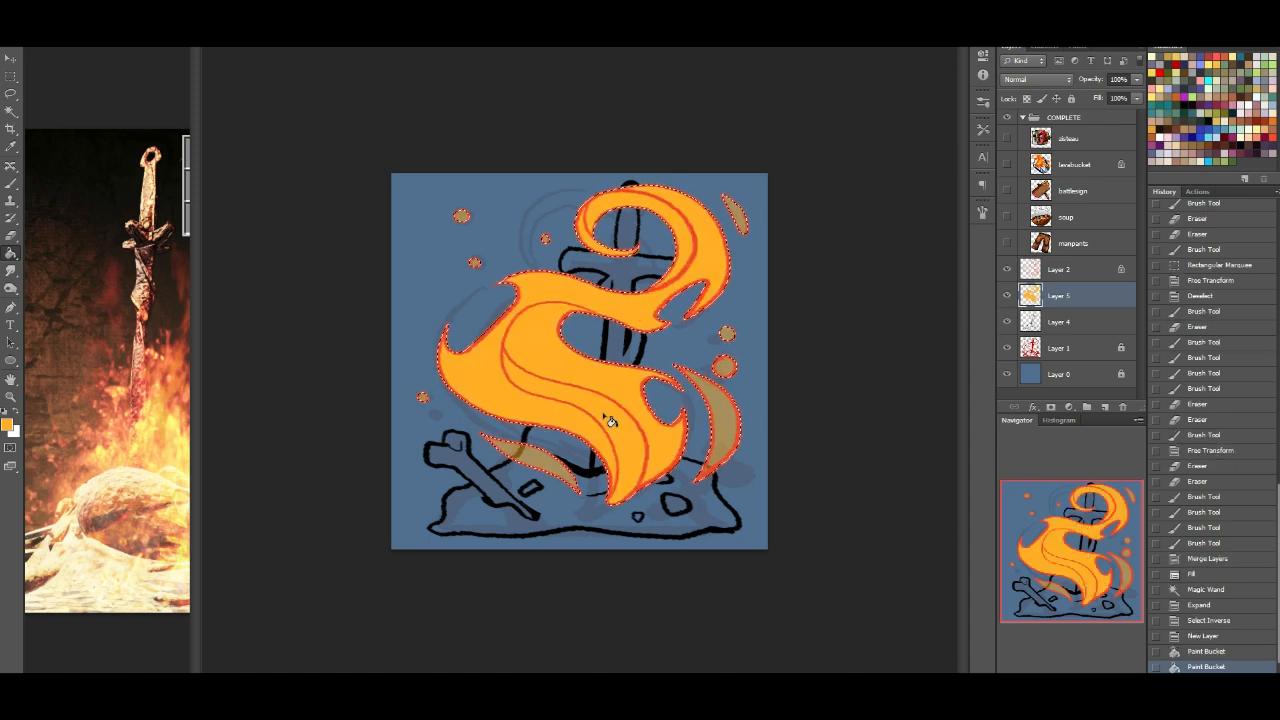
pyautogui.hotkey('shift', 'F5')
pyautogui.press('Return')
pyautogui.hotkey('ctrl', 'd')
# Step: Lock Layer 5's transparent pixels and brush the large inner flame tongue in yellow
pyautogui.click(11, 183)
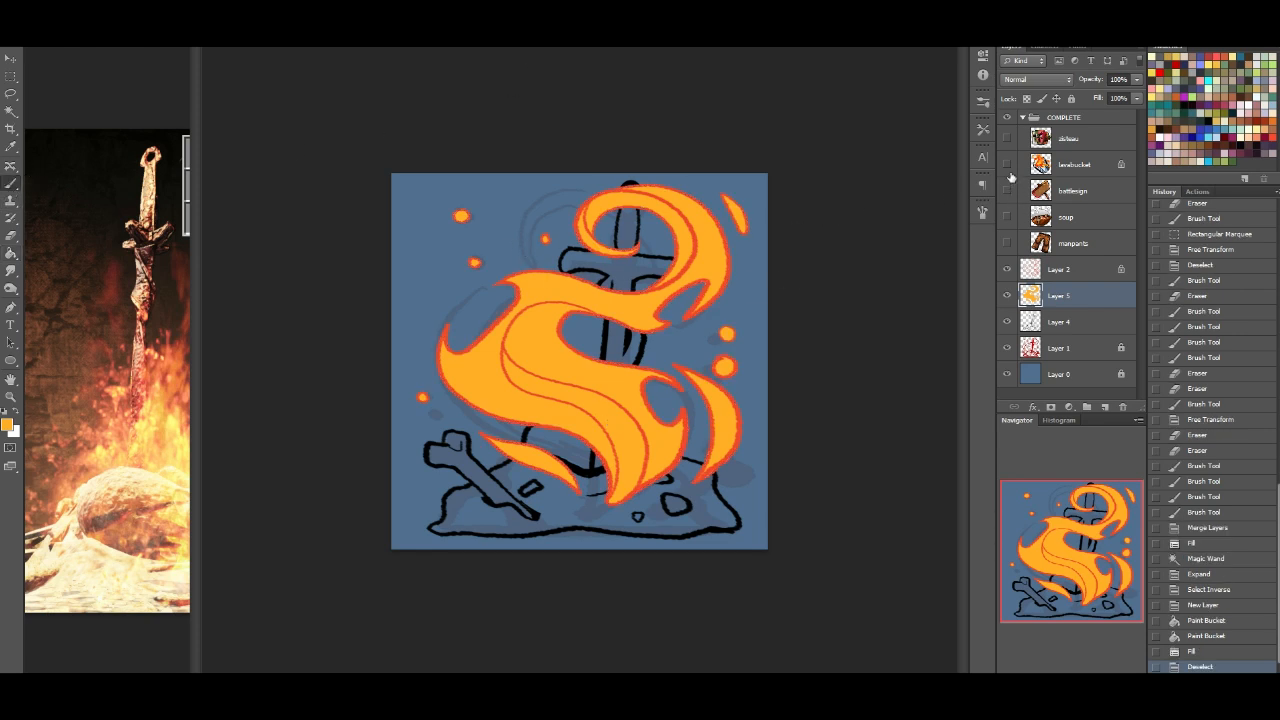
pyautogui.click(1150, 74)
pyautogui.click(1026, 98)
pyautogui.moveTo(569, 314)
pyautogui.mouseDown()
pyautogui.moveTo(524, 330)
pyautogui.moveTo(523, 358)
pyautogui.moveTo(617, 392)
pyautogui.moveTo(644, 418)
pyautogui.moveTo(659, 450)
pyautogui.moveTo(649, 501)
pyautogui.moveTo(674, 424)
pyautogui.moveTo(643, 368)
pyautogui.moveTo(649, 398)
pyautogui.moveTo(551, 333)
pyautogui.mouseUp()
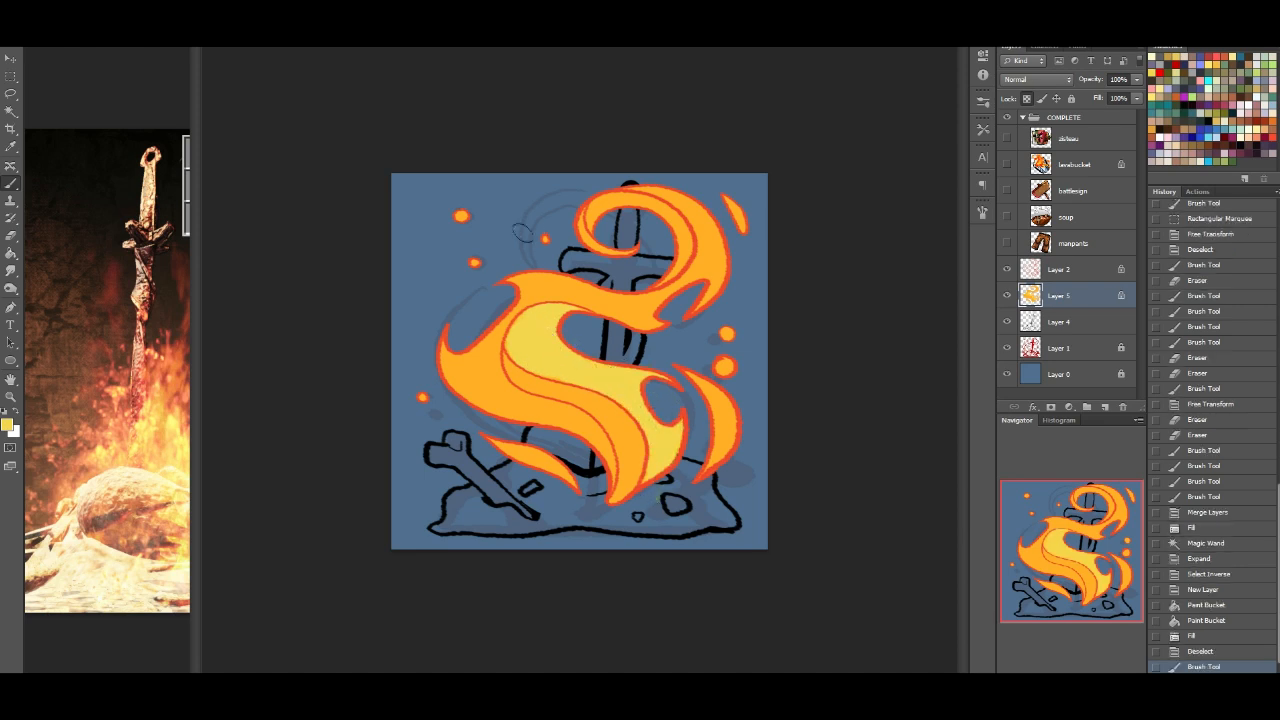
# Step: Paint yellow highlights inside the flame's upper curl and on the small detached flame at the upper right
pyautogui.click(537, 249)
pyautogui.click(421, 391)
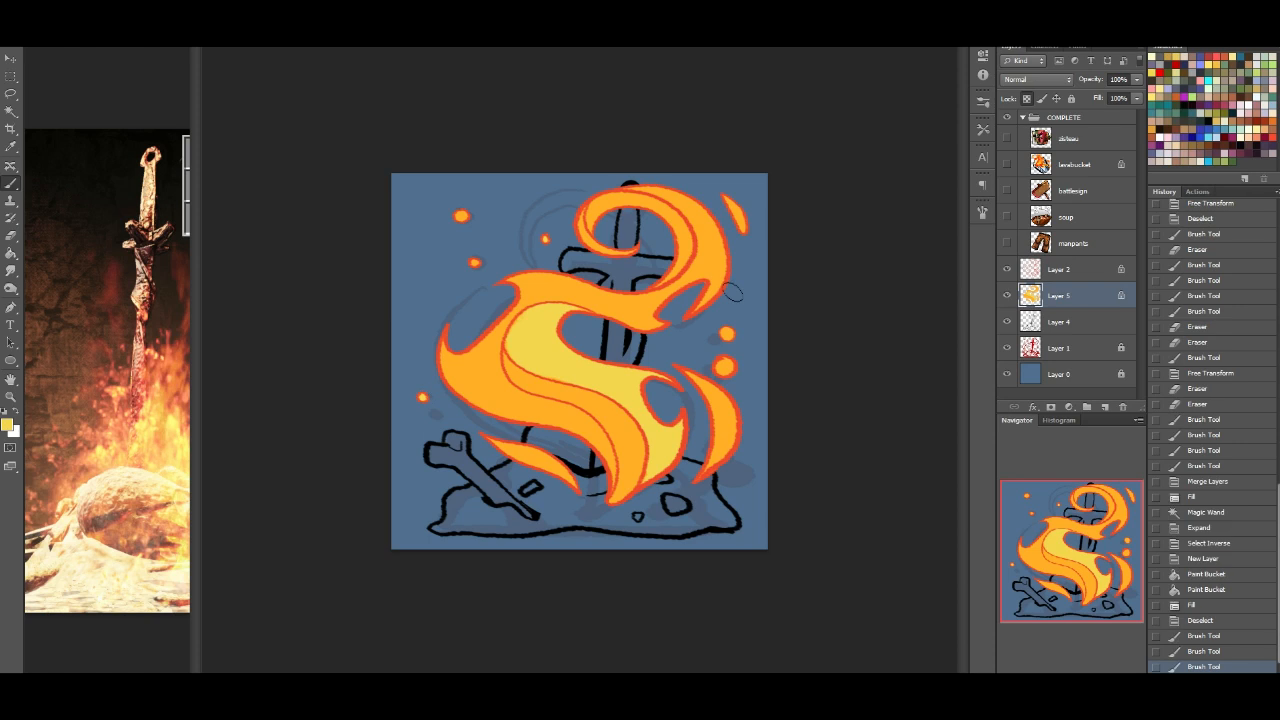
pyautogui.moveTo(728, 198); pyautogui.dragTo(740, 230)
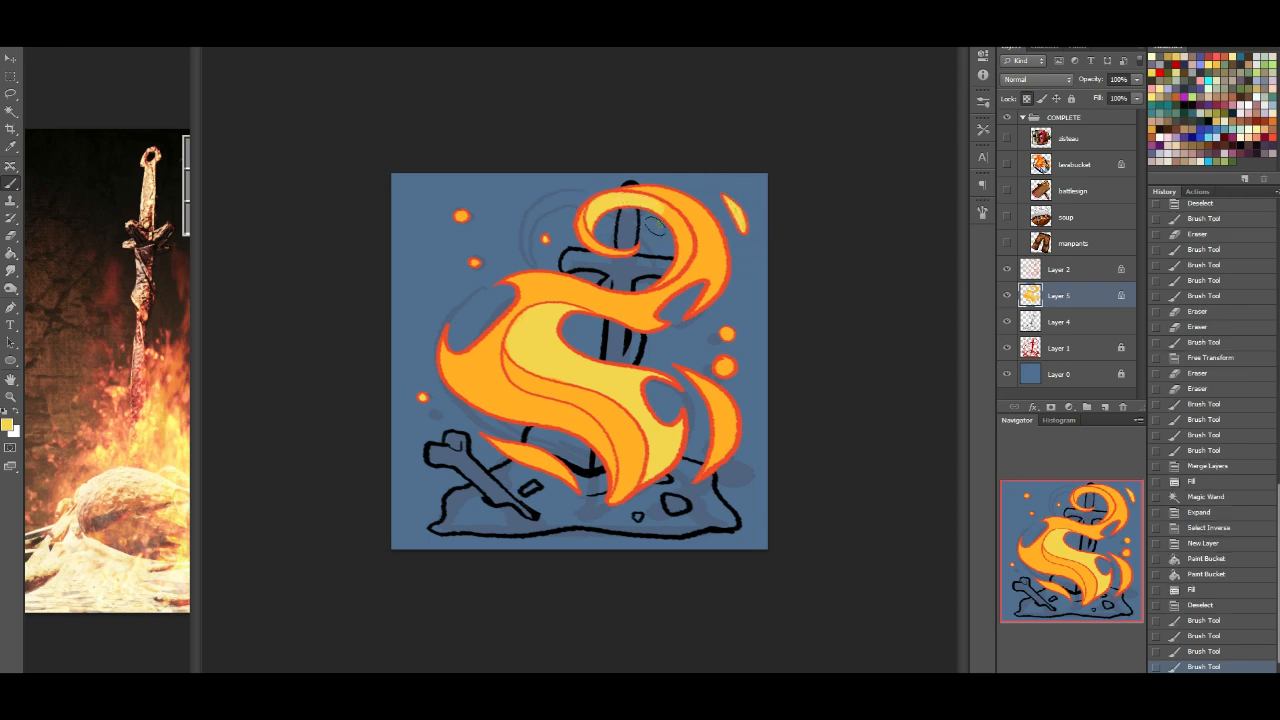
pyautogui.moveTo(660, 261); pyautogui.dragTo(636, 274)
# Step: Sample a deeper orange from the lavabucket artwork and paint it along the band beneath the yellow flame tongue
pyautogui.click(1007, 165)
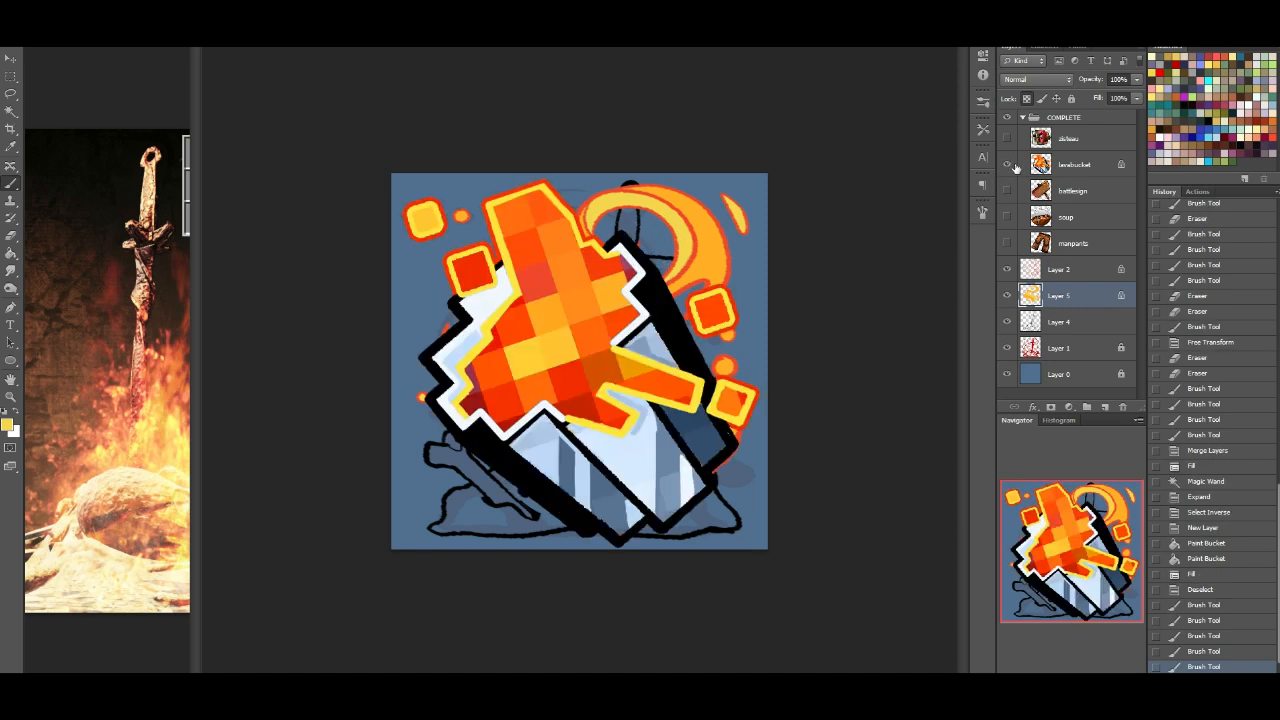
pyautogui.keyDown('alt'); pyautogui.click(580, 373); pyautogui.keyUp('alt')
pyautogui.keyDown('alt'); pyautogui.click(590, 258); pyautogui.keyUp('alt')
pyautogui.click(1008, 163)
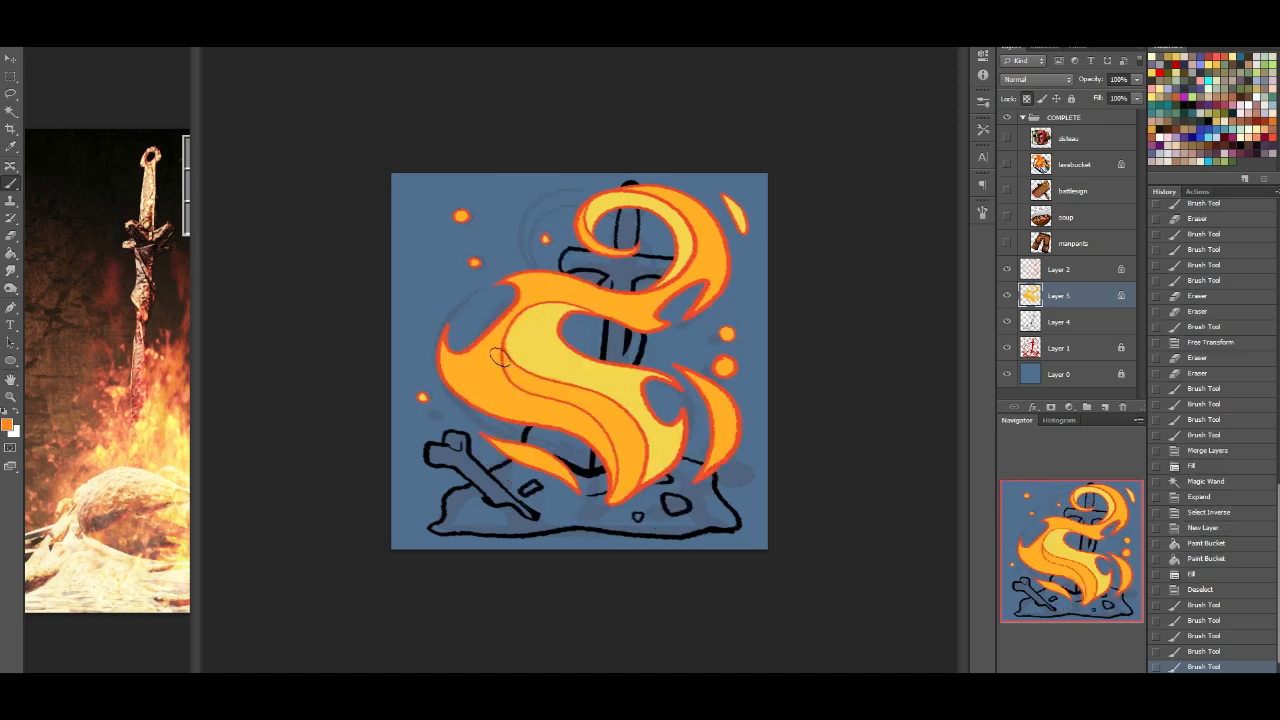
pyautogui.moveTo(502, 356); pyautogui.dragTo(564, 396)
pyautogui.moveTo(560, 392); pyautogui.dragTo(592, 405)
pyautogui.moveTo(570, 390)
pyautogui.mouseDown()
pyautogui.moveTo(603, 413)
pyautogui.moveTo(572, 394)
pyautogui.moveTo(613, 439)
pyautogui.moveTo(589, 396)
pyautogui.moveTo(613, 489)
pyautogui.moveTo(623, 436)
pyautogui.moveTo(589, 517)
pyautogui.moveTo(632, 431)
pyautogui.moveTo(629, 465)
pyautogui.moveTo(596, 419)
pyautogui.moveTo(588, 486)
pyautogui.mouseUp()
# Step: Resample colours from the flame and clean up the border between the yellow tongue and deep orange band near the base
pyautogui.keyDown('alt'); pyautogui.click(589, 422); pyautogui.keyUp('alt')
pyautogui.keyDown('alt'); pyautogui.click(658, 443); pyautogui.keyUp('alt')
pyautogui.moveTo(643, 421); pyautogui.dragTo(655, 448)
pyautogui.keyDown('alt'); pyautogui.click(643, 457); pyautogui.keyUp('alt')
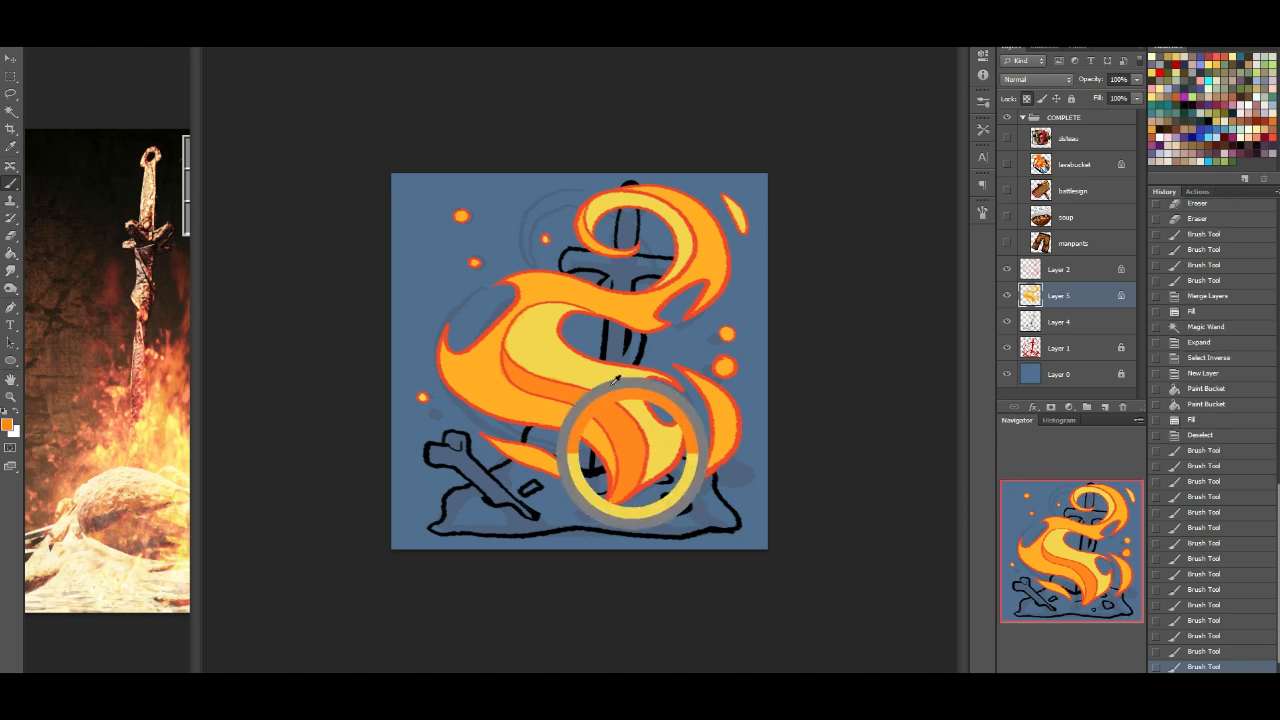
# Step: Add deep orange shading to the upper curl's inner end, the lower-left flame's tip and the large sparks
pyautogui.moveTo(578, 219); pyautogui.dragTo(632, 250)
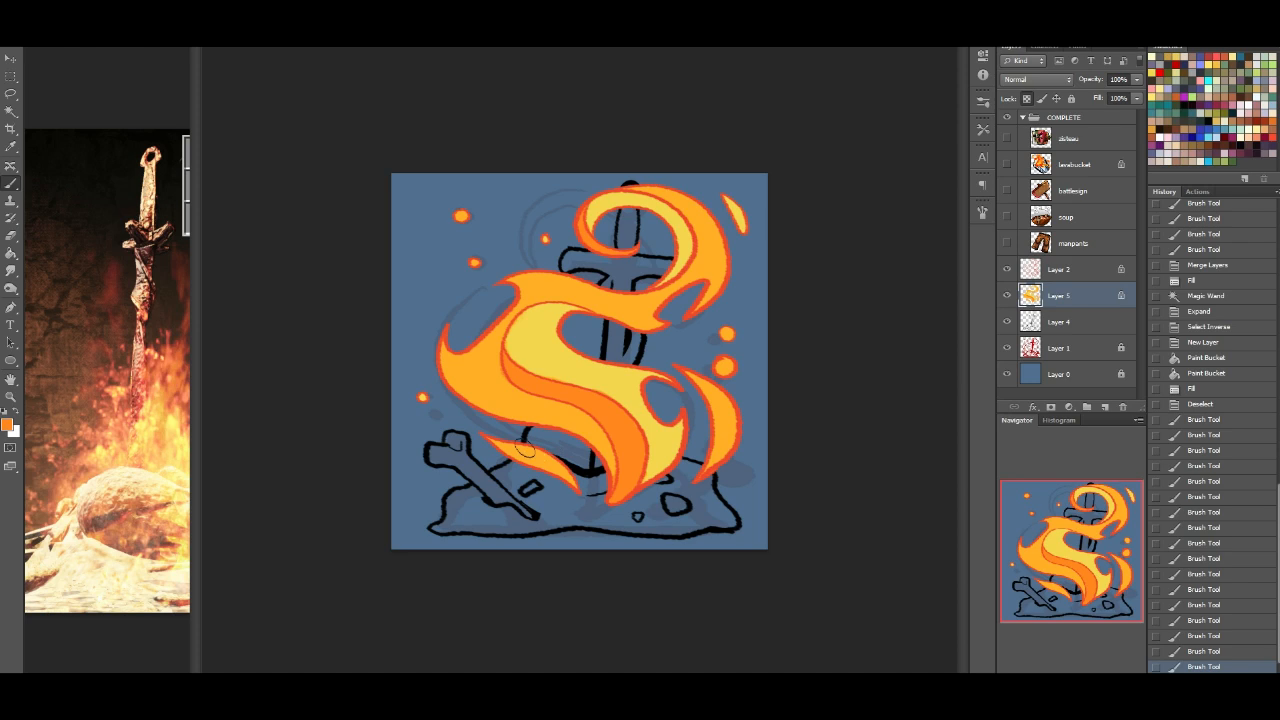
pyautogui.moveTo(567, 479); pyautogui.dragTo(581, 495)
pyautogui.moveTo(730, 358); pyautogui.dragTo(717, 368)
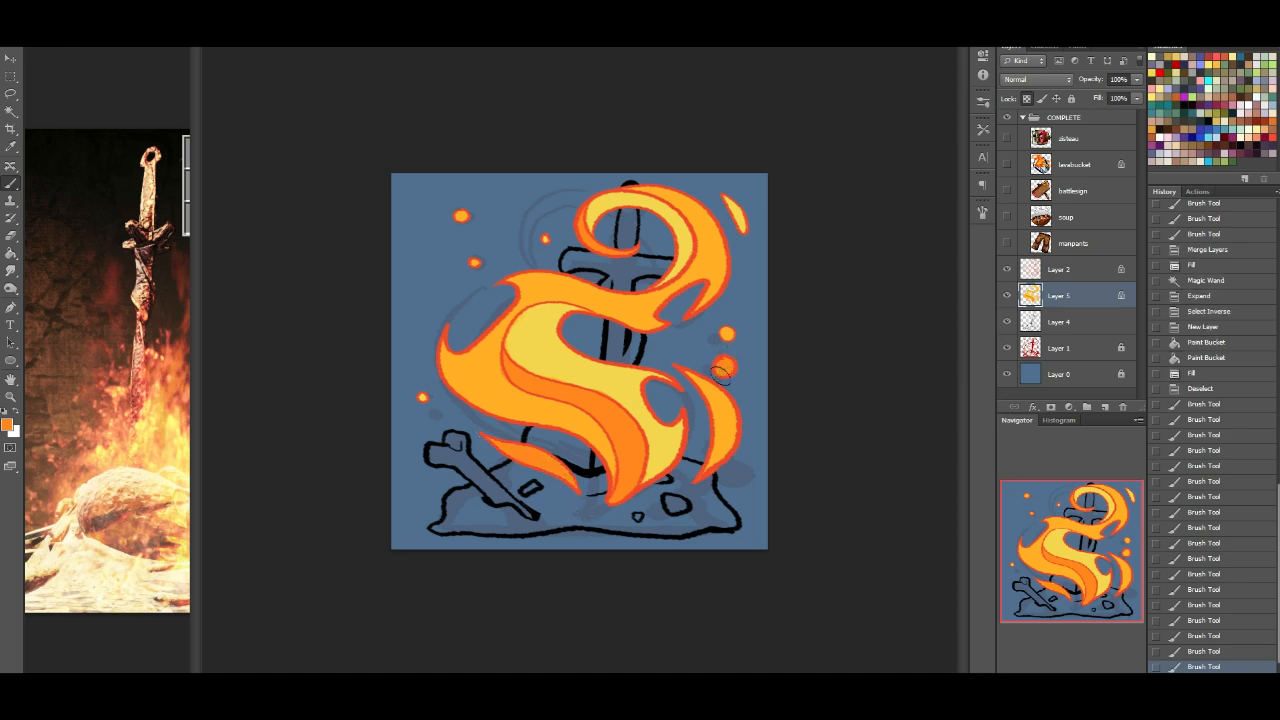
pyautogui.moveTo(467, 210); pyautogui.dragTo(448, 225)
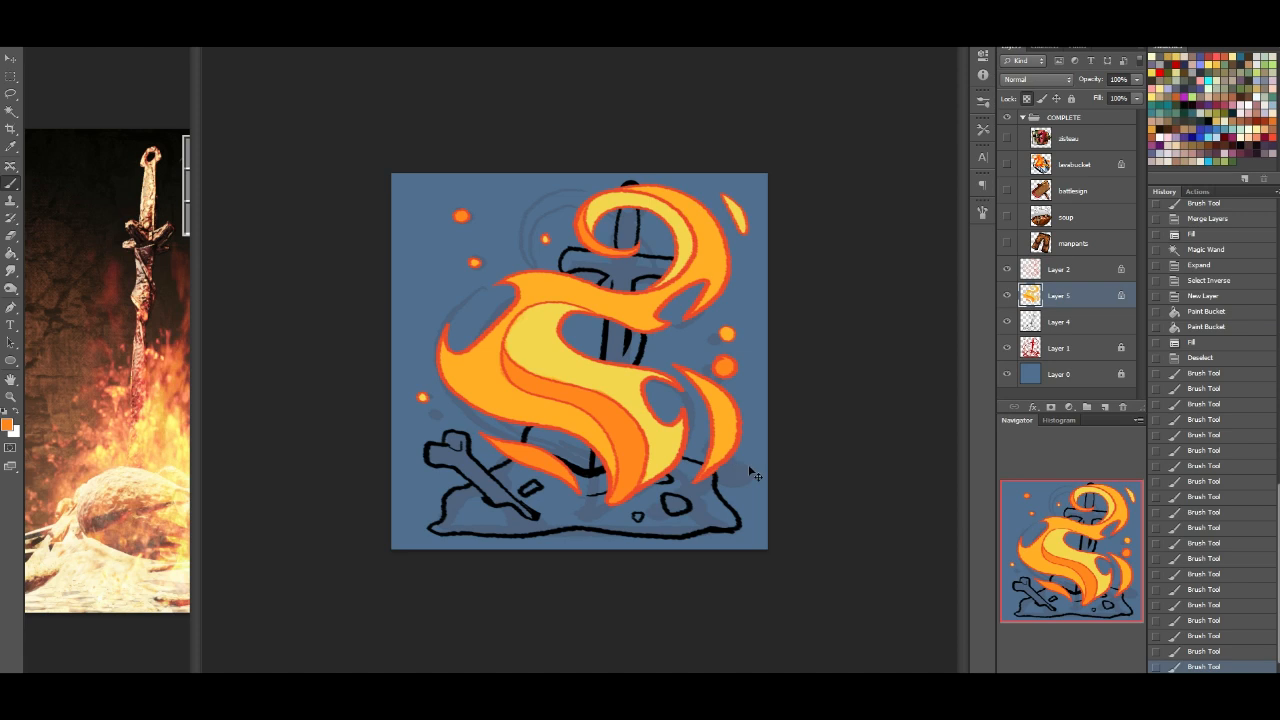
# Step: Boost the contrast of the flame colors on Layer 5 with Levels, using input levels of 80 and 219
pyautogui.hotkey('ctrl', 'l')
pyautogui.moveTo(769, 291); pyautogui.dragTo(823, 291)
pyautogui.moveTo(938, 291); pyautogui.dragTo(916, 291)
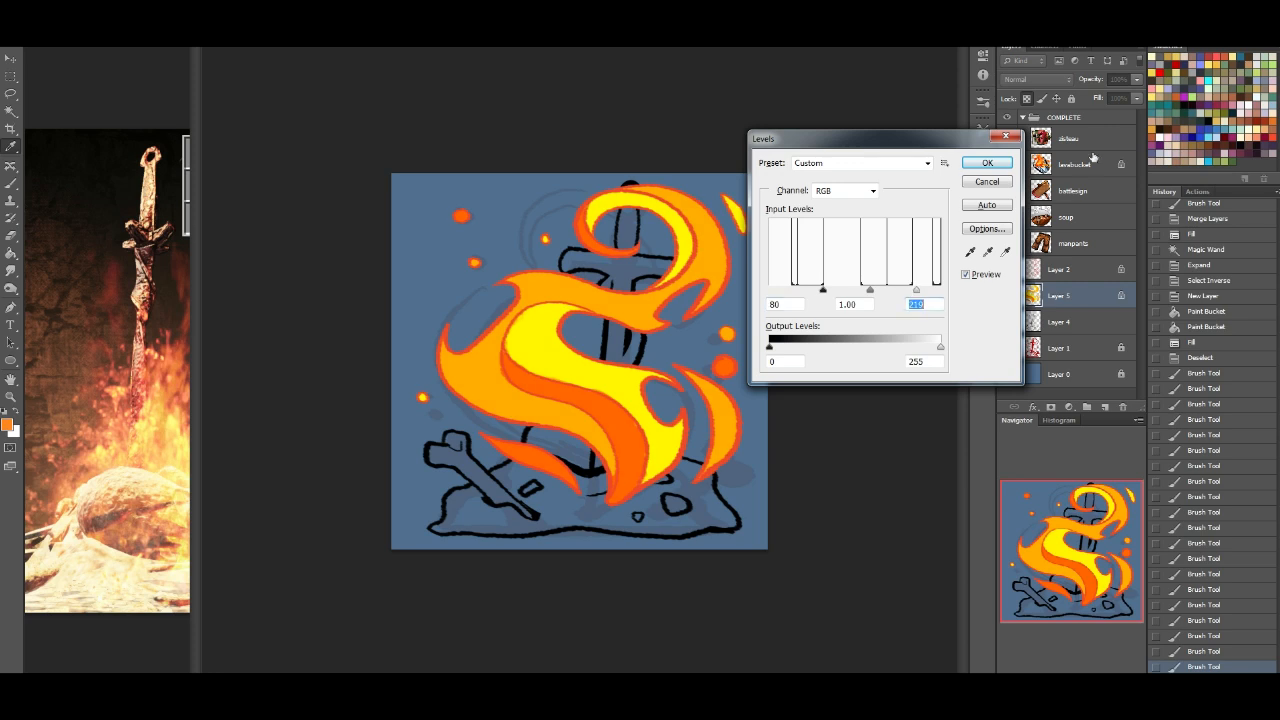
pyautogui.click(1001, 165)
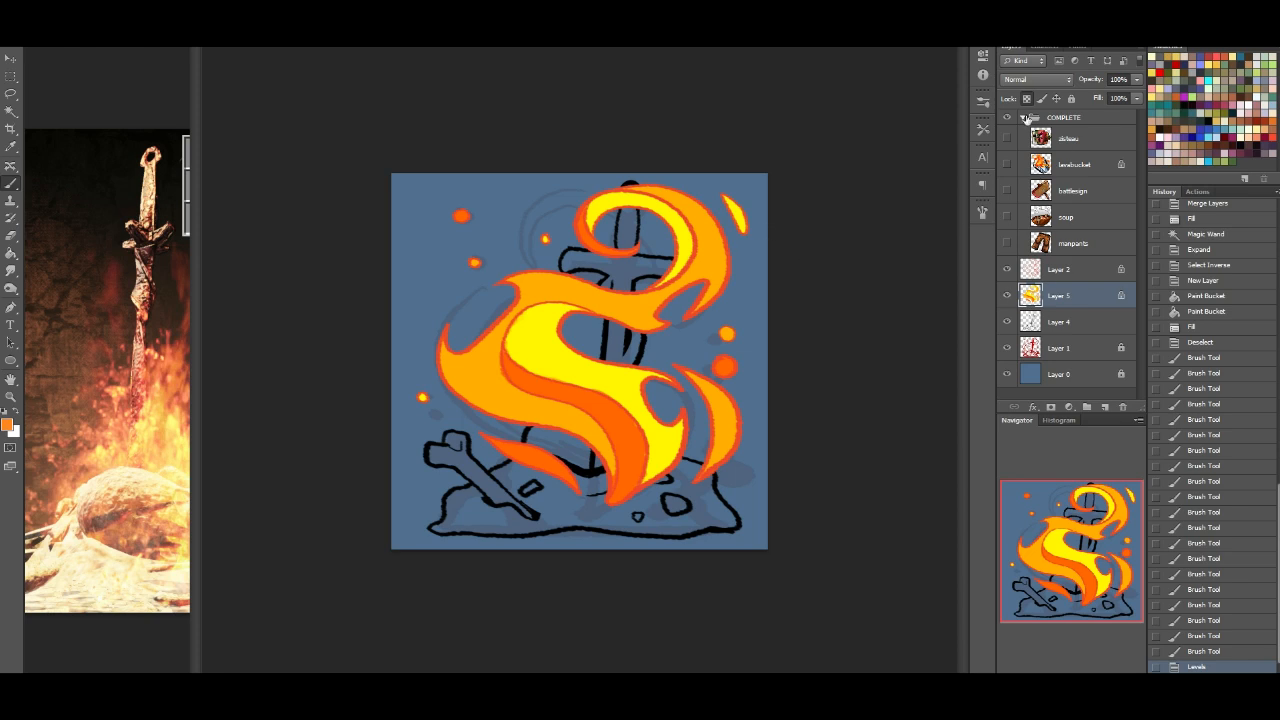
# Step: Duplicate the flame color layer, hide the copy, and clip the original Layer 5 to the sword line art
pyautogui.moveTo(1081, 295); pyautogui.dragTo(1104, 407)
pyautogui.click(1059, 326)
pyautogui.click(1007, 296)
pyautogui.rightClick(1073, 318)
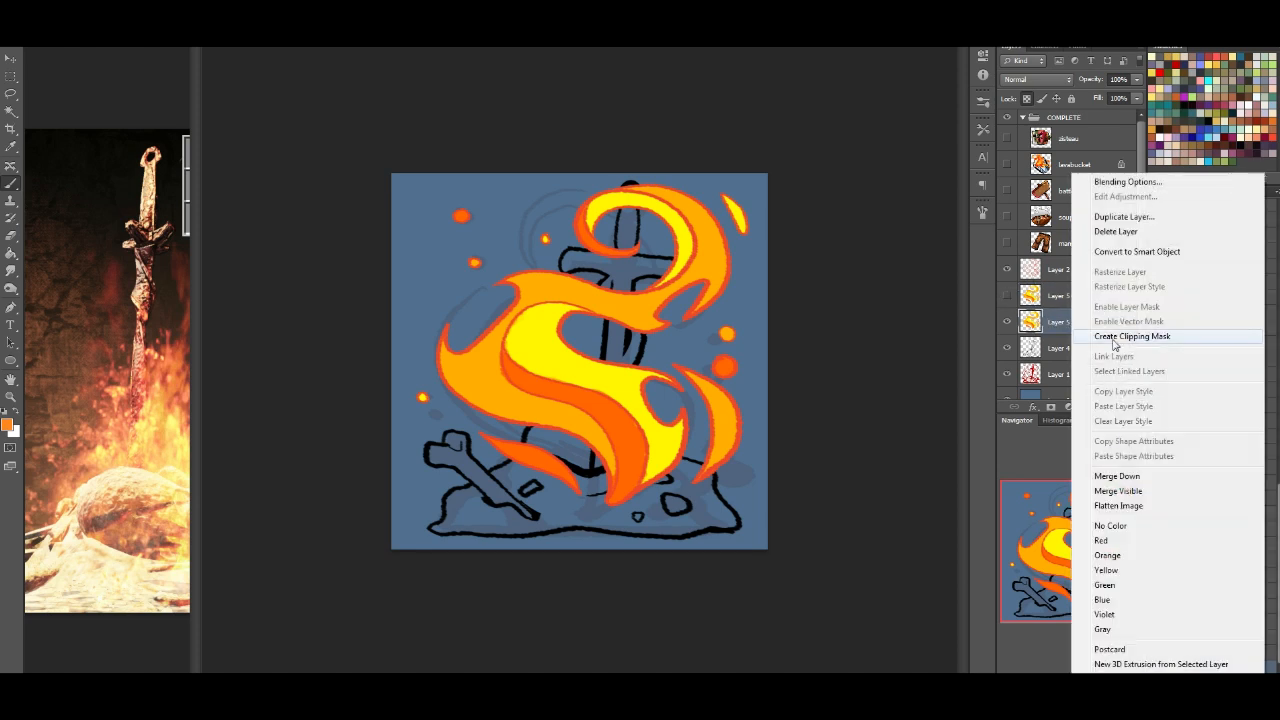
pyautogui.click(1118, 340)
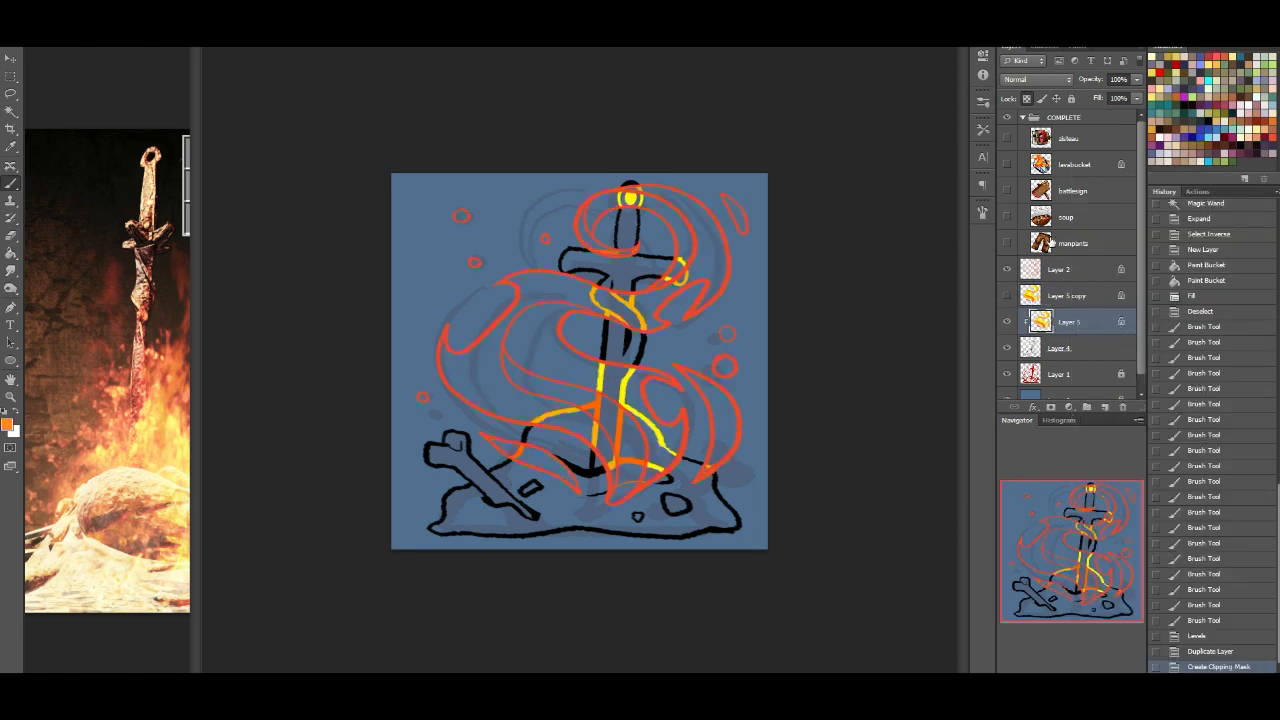
# Step: Show Layer 5 copy and set its blend mode to Overlay
pyautogui.click(1018, 296)
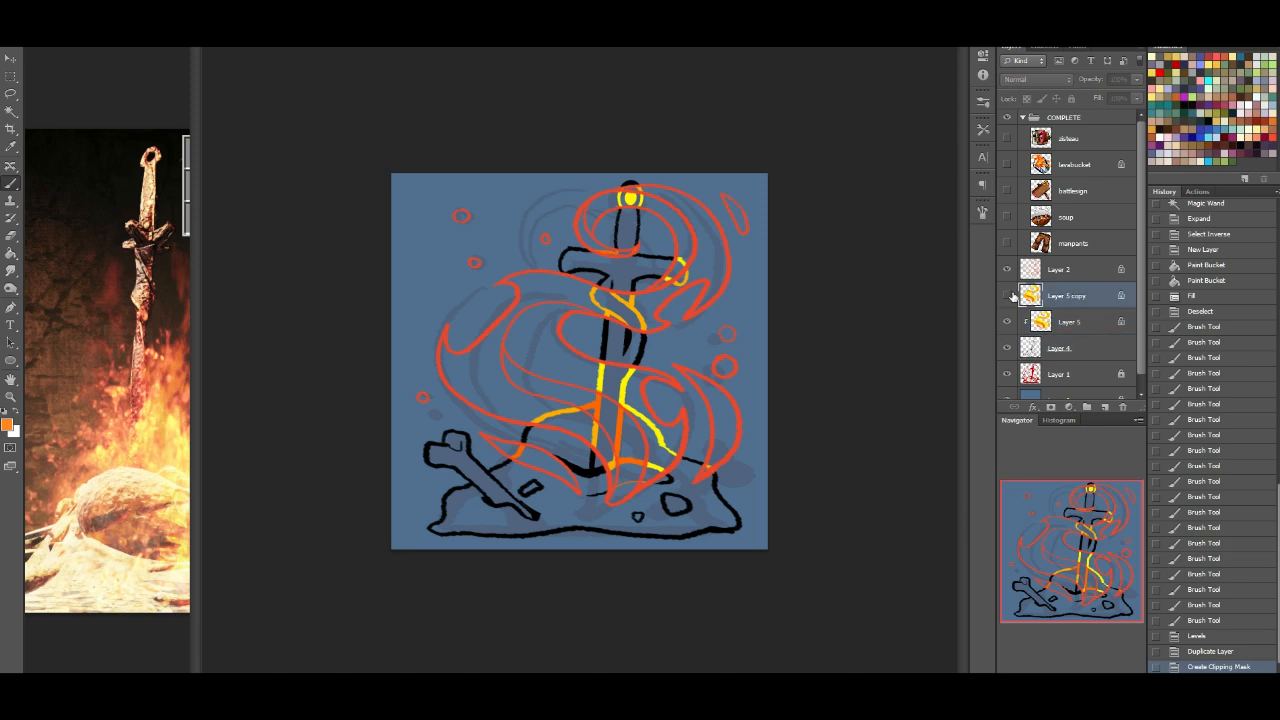
pyautogui.click(1007, 296)
pyautogui.click(1036, 79)
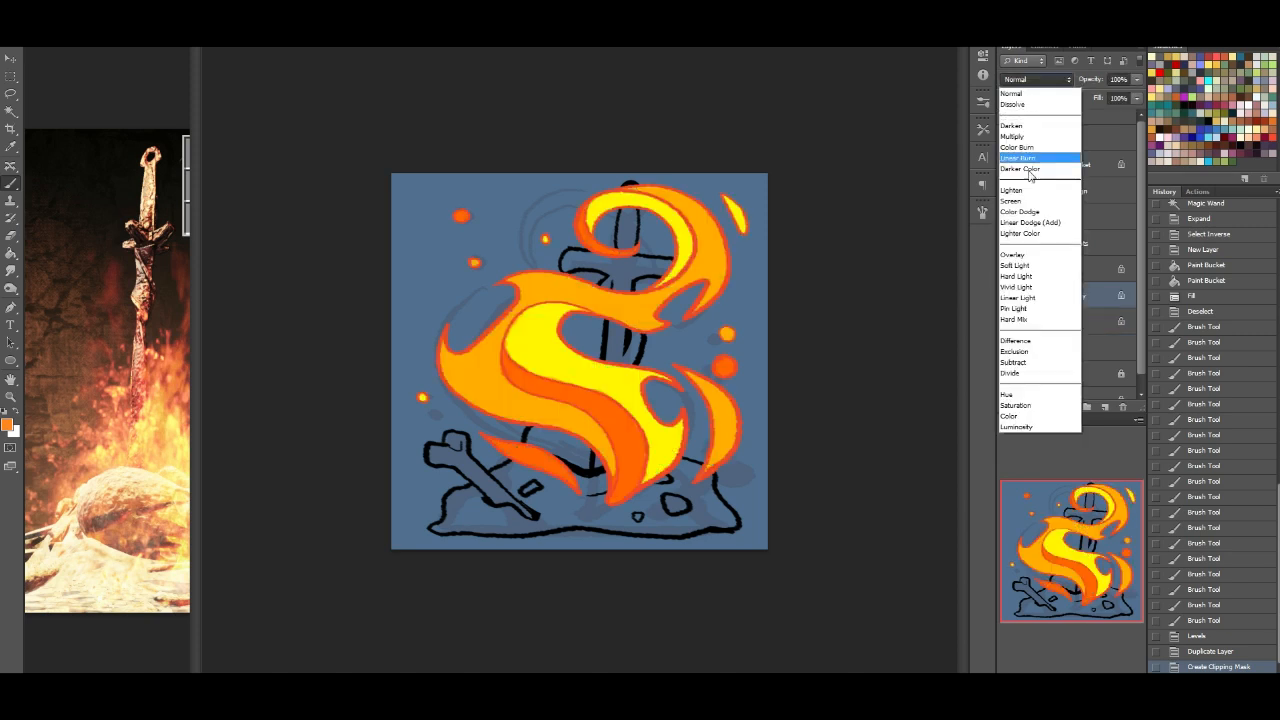
pyautogui.click(1016, 255)
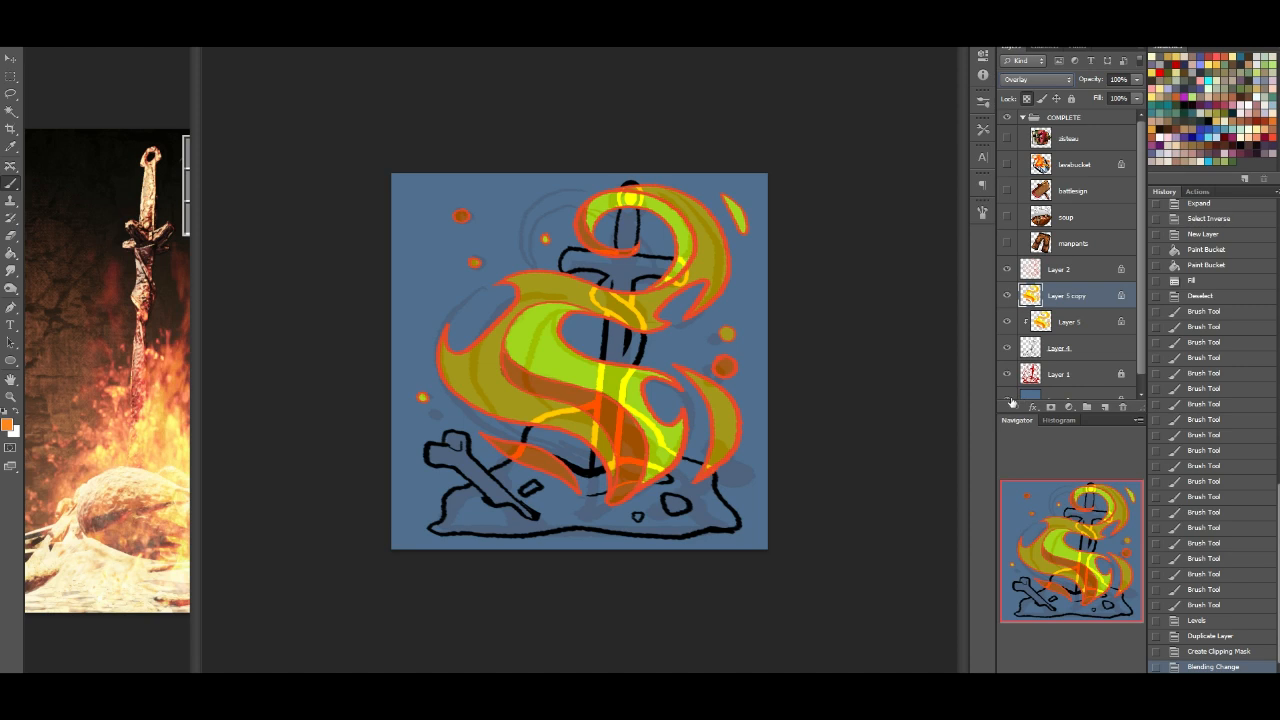
# Step: Hide the blue background Layer 0 and delete the rough sketch on Layer 1
pyautogui.scroll(-1, 1141, 323)
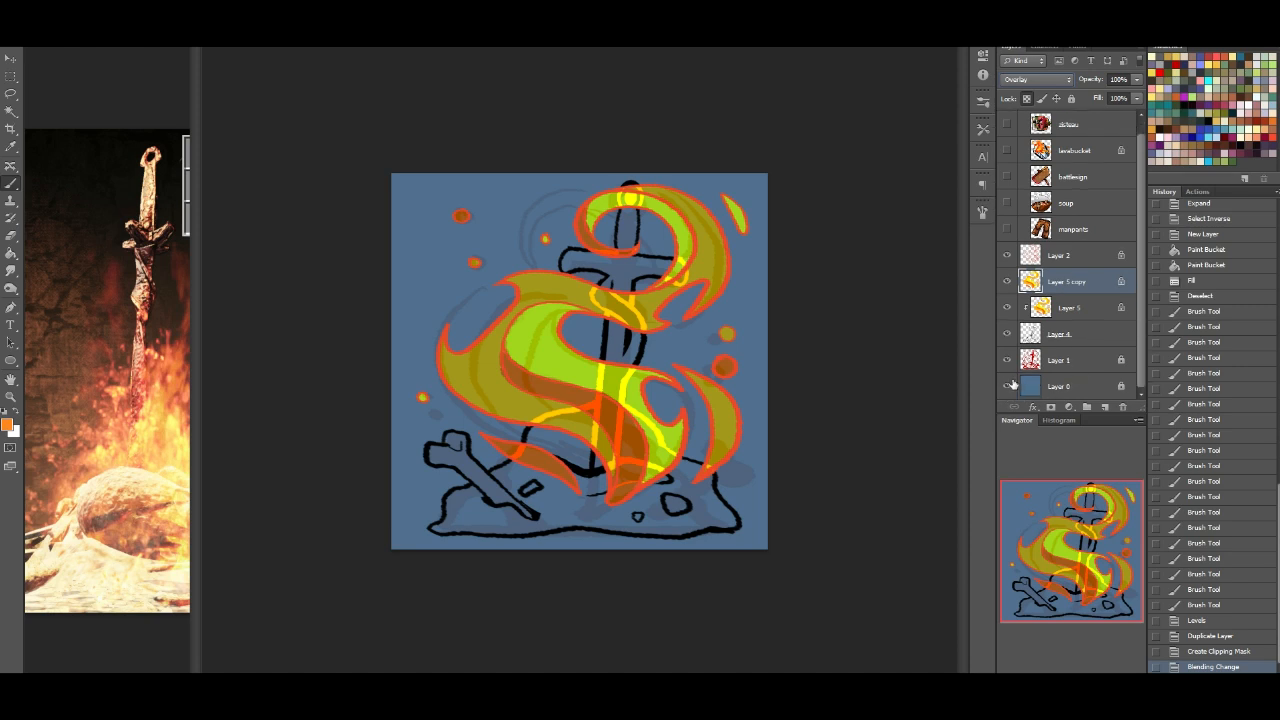
pyautogui.click(1008, 387)
pyautogui.click(1007, 360)
pyautogui.click(1053, 362)
pyautogui.click(1007, 360)
pyautogui.moveTo(1079, 365)
pyautogui.mouseDown()
pyautogui.moveTo(1133, 412)
pyautogui.moveTo(1123, 408)
pyautogui.mouseUp()
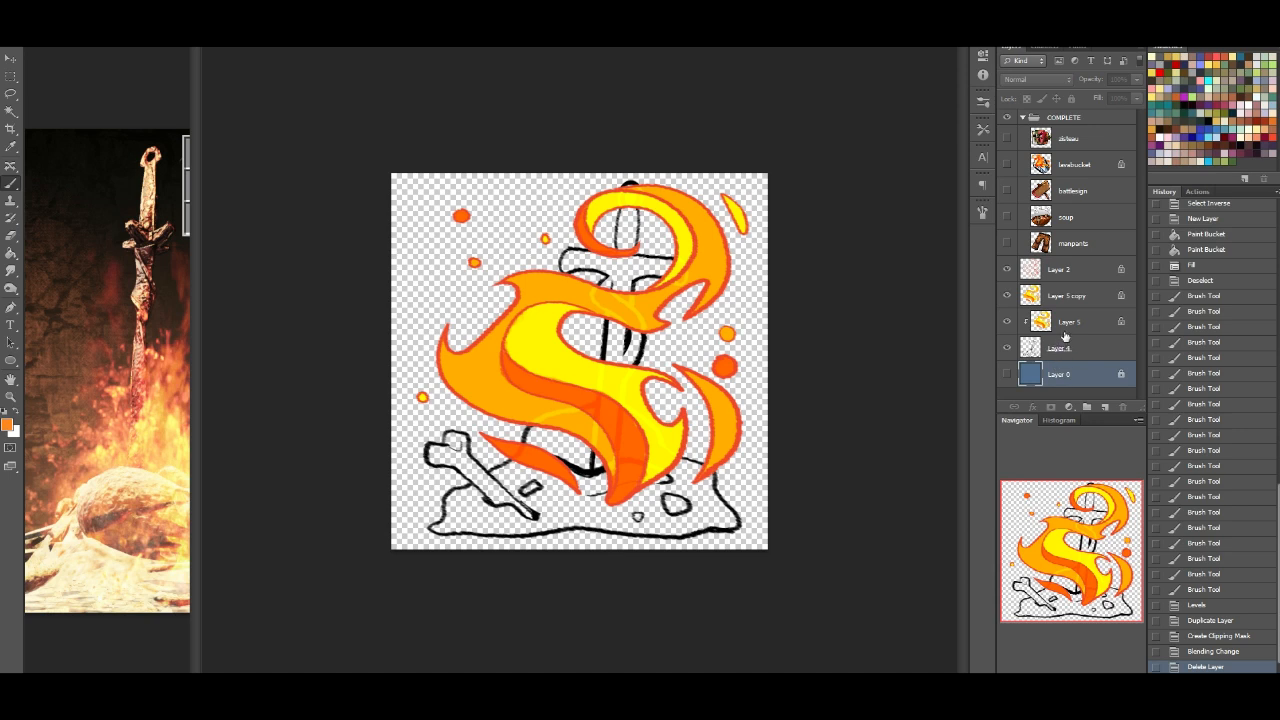
# Step: Set the blend mode of Layer 5 copy to Normal
pyautogui.click(1077, 300)
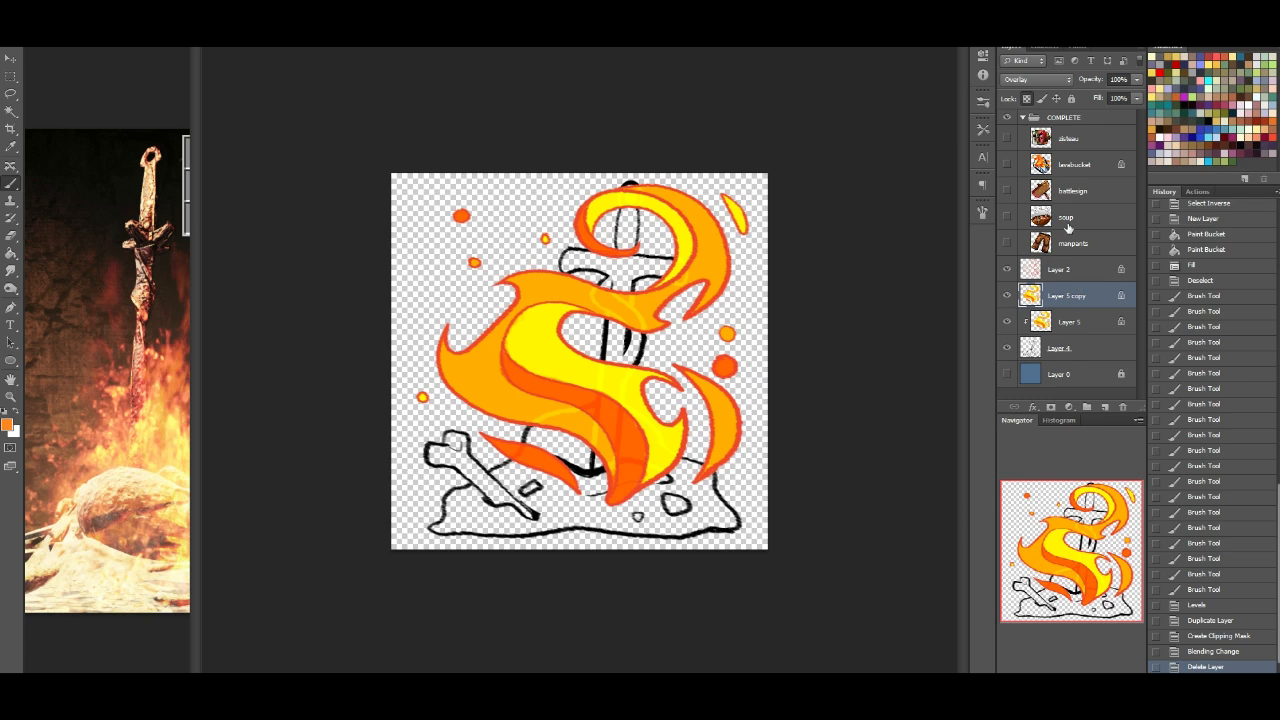
pyautogui.click(1040, 79)
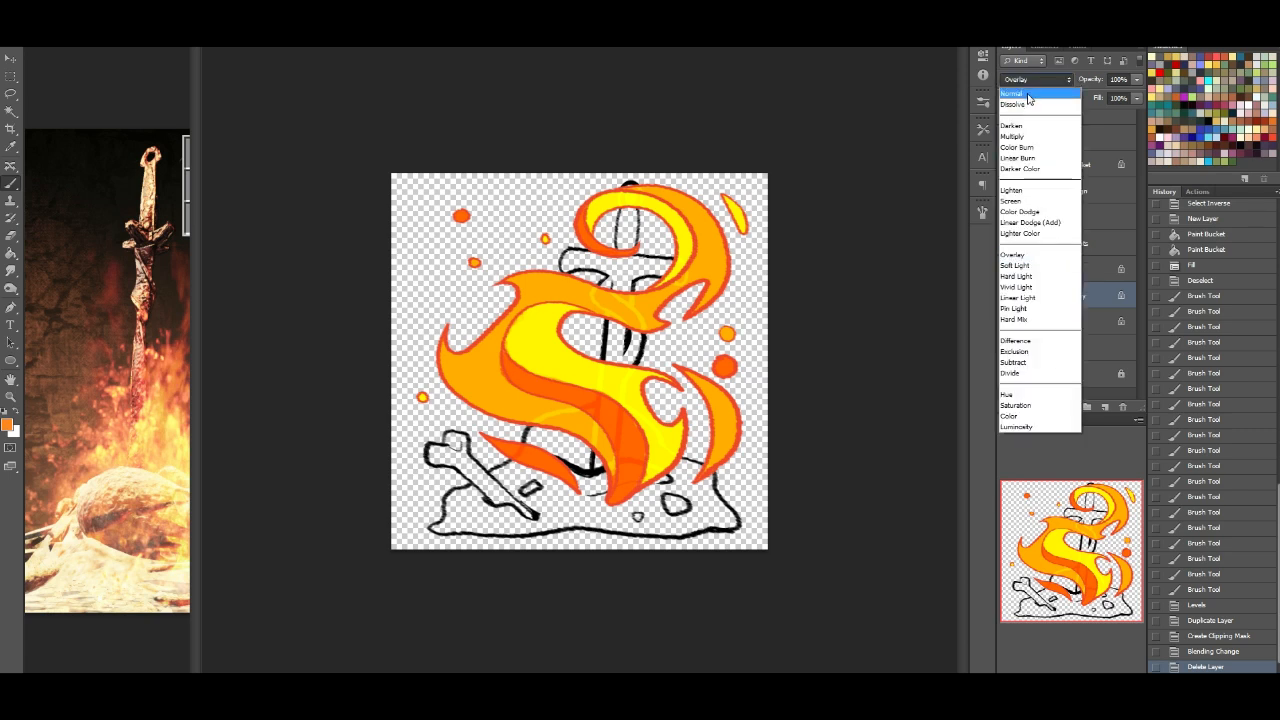
pyautogui.click(1027, 95)
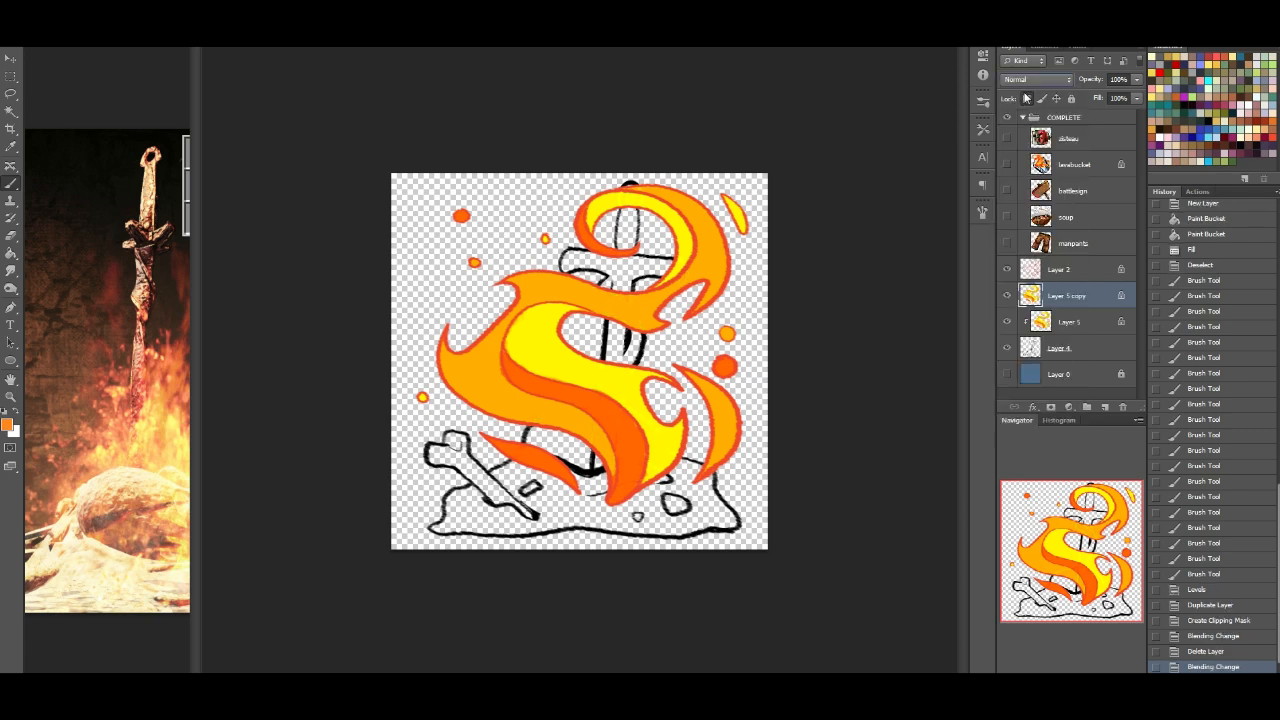
# Step: Duplicate Layer 5 and Layer 4 together, place the copies above Layer 5 copy, and hide Layer 4 copy
pyautogui.click(1077, 324)
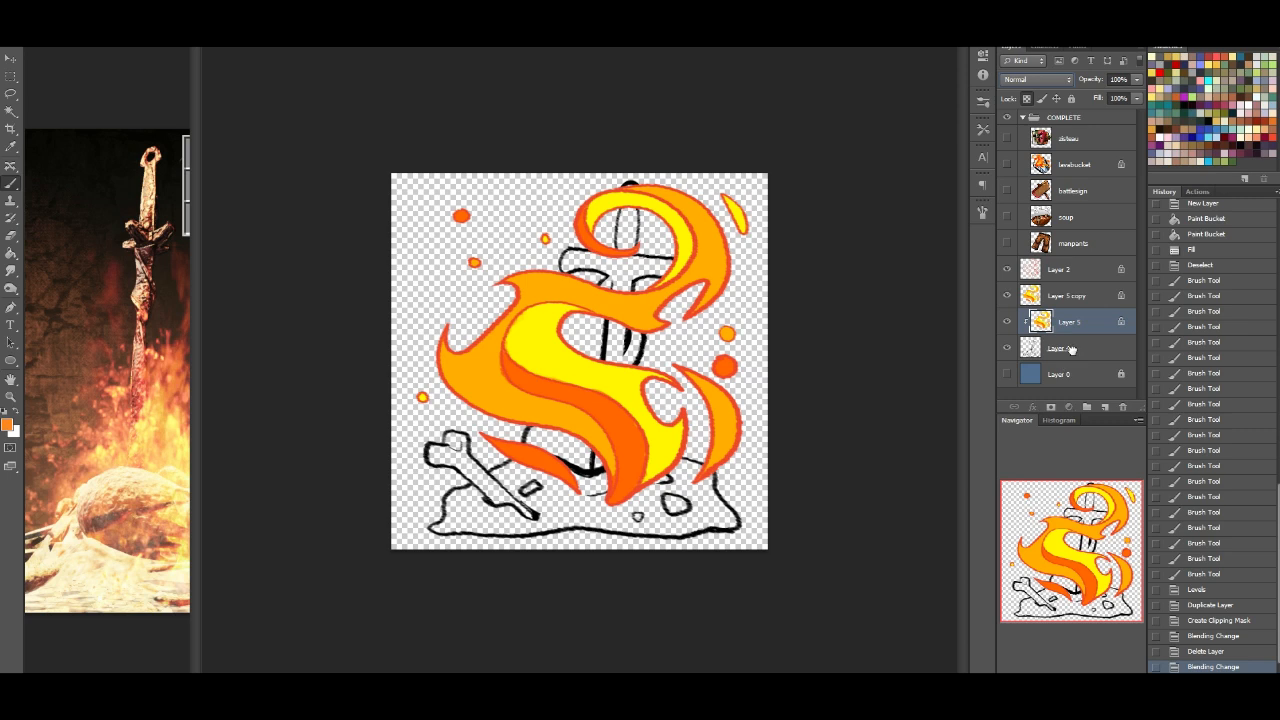
pyautogui.keyDown('shift'); pyautogui.click(1075, 352); pyautogui.keyUp('shift')
pyautogui.moveTo(1088, 323)
pyautogui.mouseDown()
pyautogui.moveTo(1106, 406)
pyautogui.moveTo(1085, 308)
pyautogui.mouseUp()
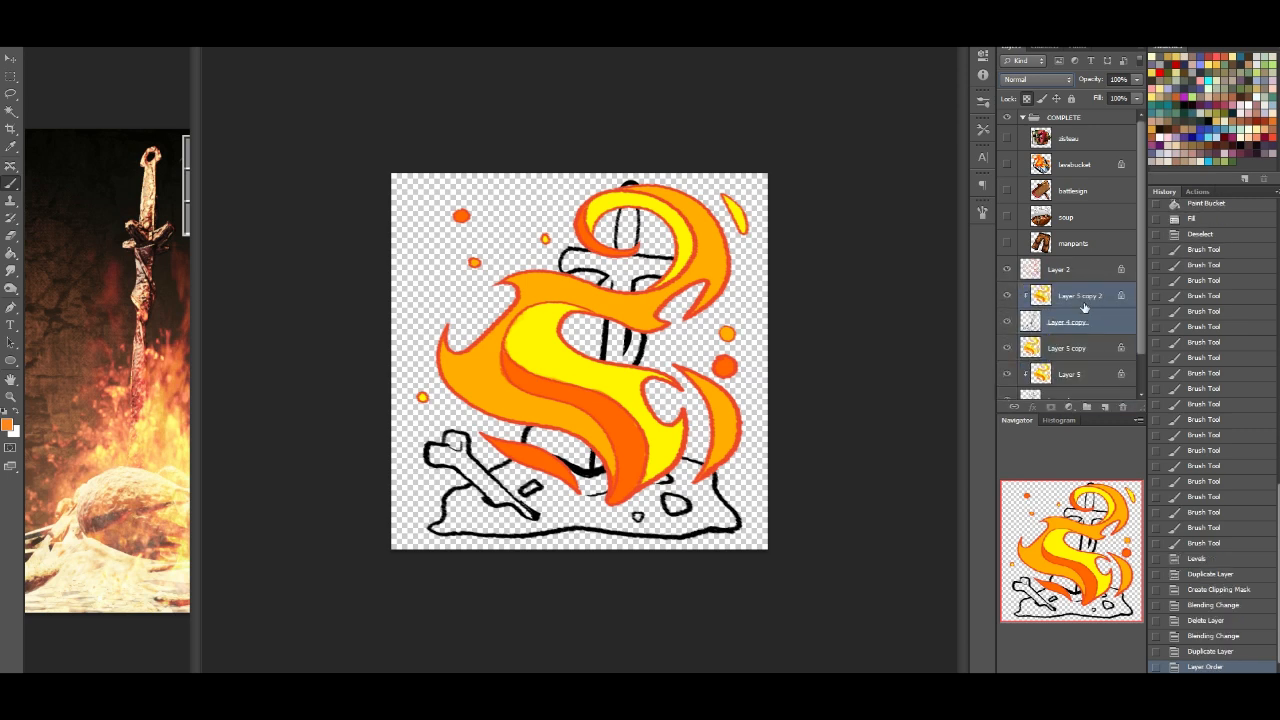
pyautogui.click(1007, 321)
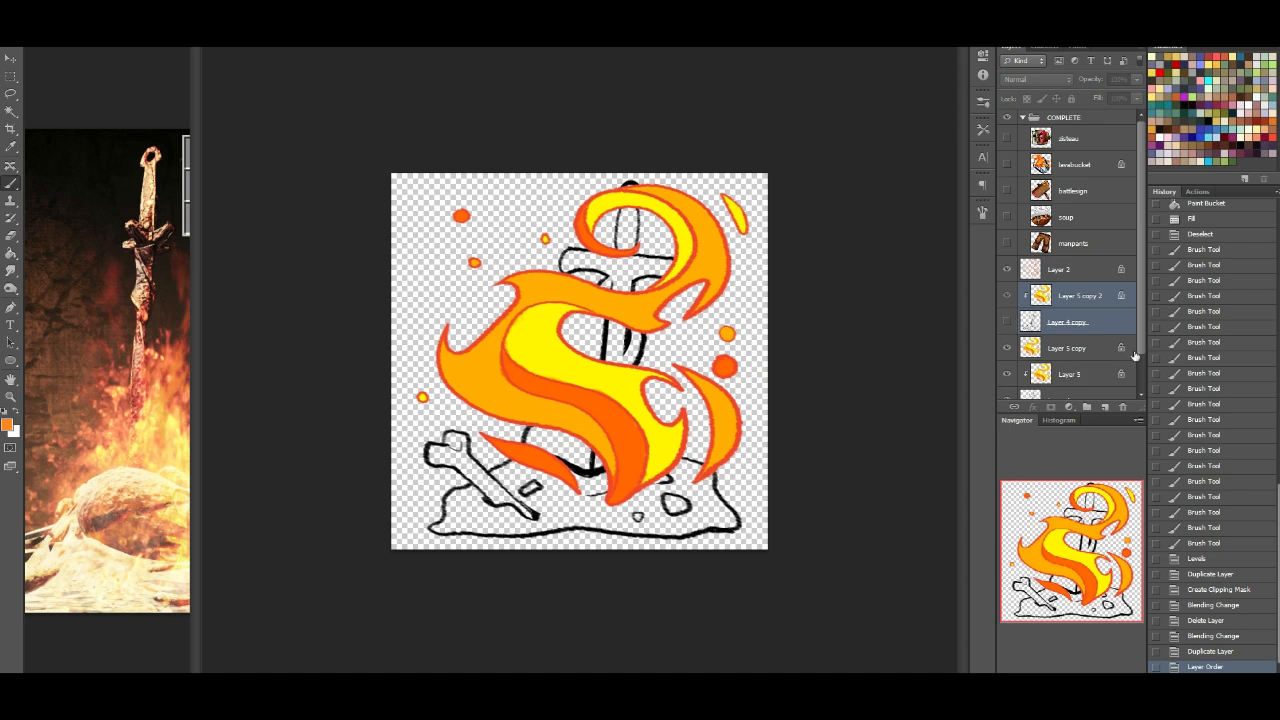
# Step: Delete the original Layer 5 that is clipped to the sword line art
pyautogui.scroll(-2, 1142, 337)
pyautogui.click(1082, 334)
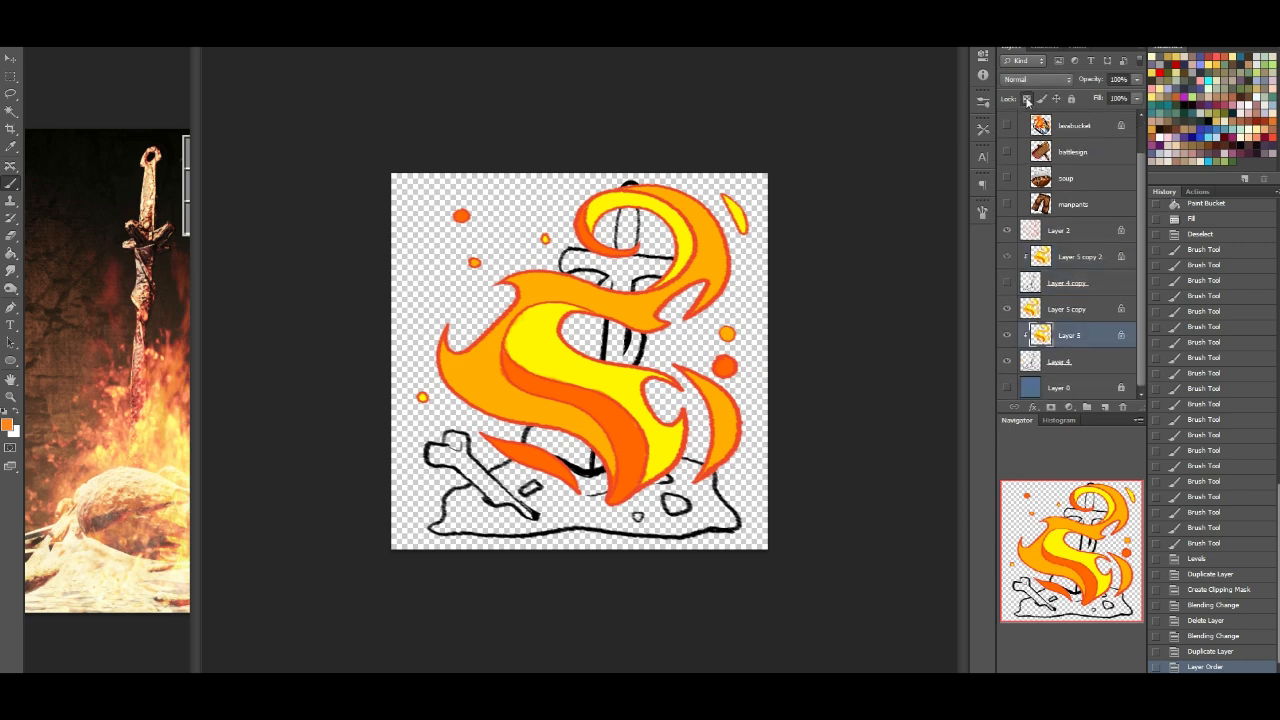
pyautogui.press('Delete')
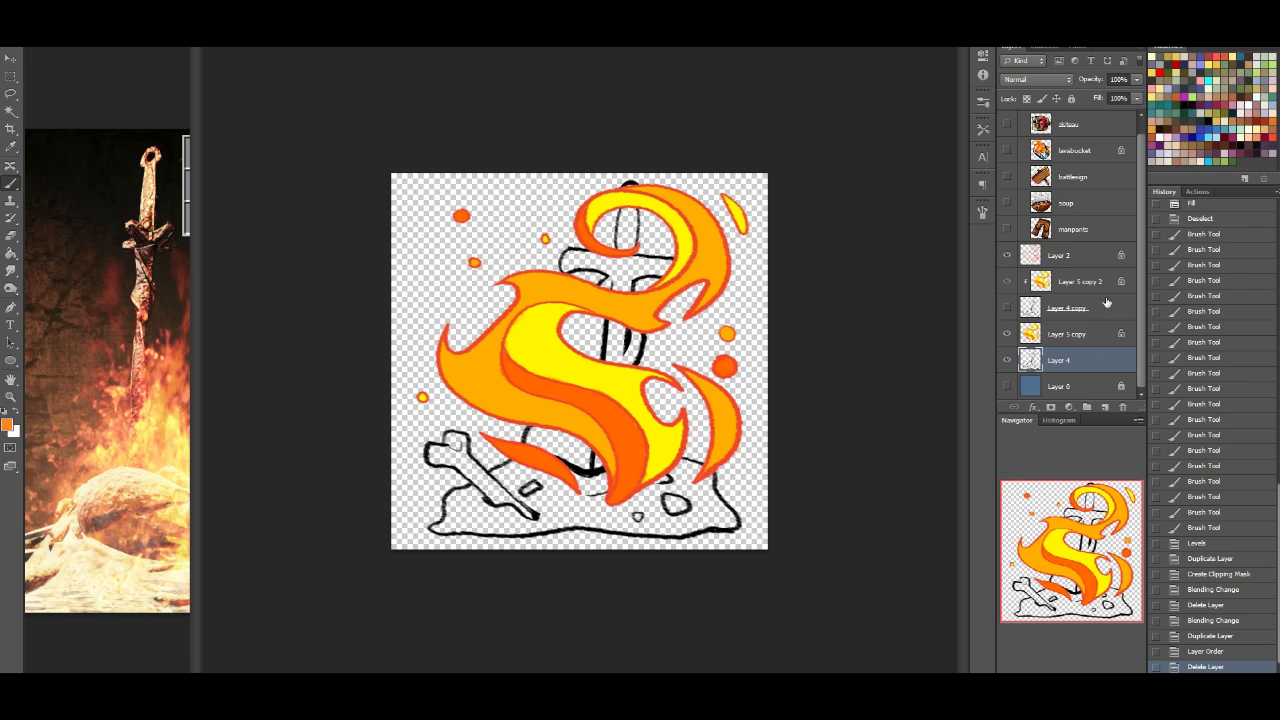
# Step: Create a layer group above Layer 2 and name it "firestuff"
pyautogui.click(1075, 257)
pyautogui.click(1087, 407)
pyautogui.doubleClick(1055, 250)
pyautogui.write('f')
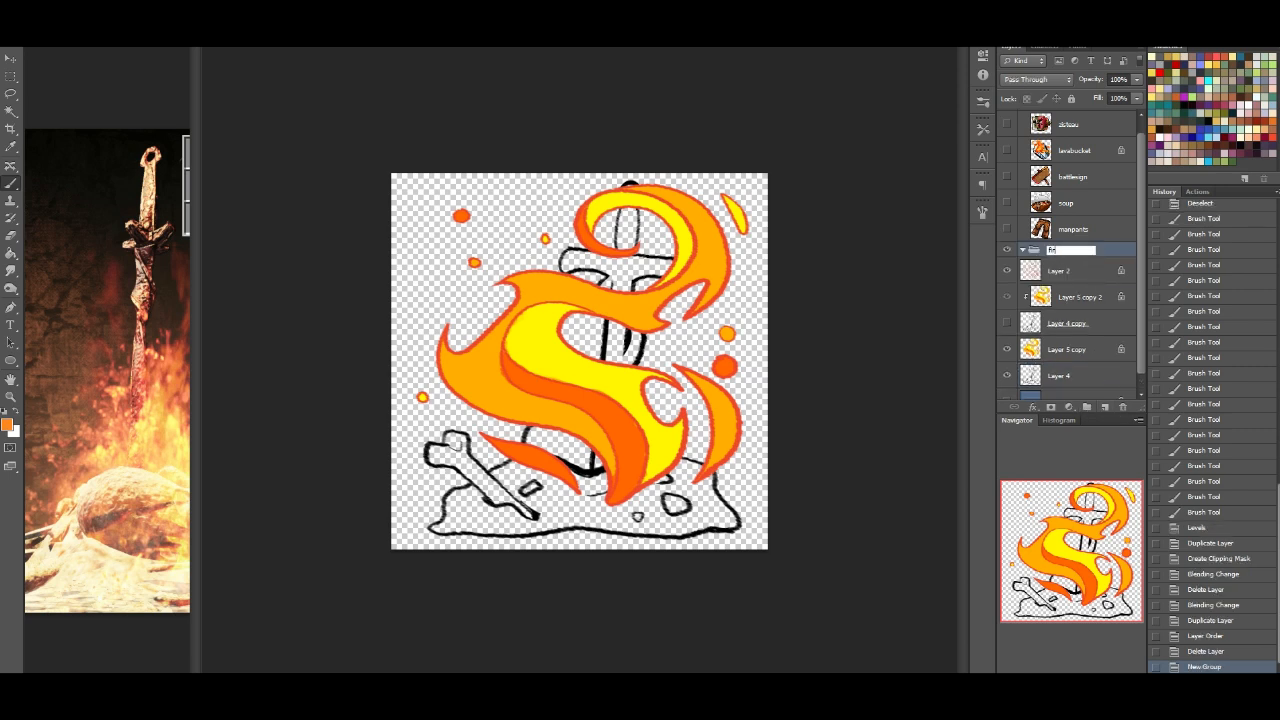
pyautogui.write('irestuff')
pyautogui.press('Return')
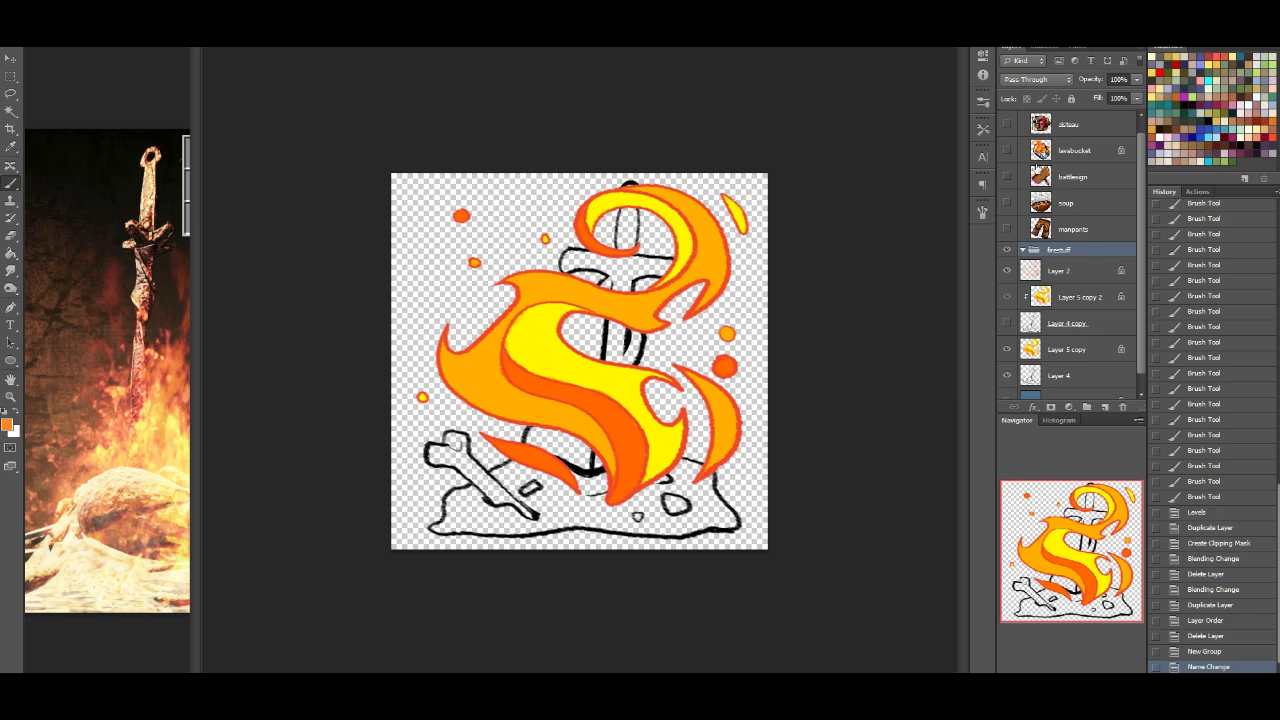
# Step: Move Layer 2 through Layer 5 copy into the firestuff group, then collapse and hide the group
pyautogui.click(1073, 271)
pyautogui.keyDown('shift'); pyautogui.click(1082, 350); pyautogui.keyUp('shift')
pyautogui.moveTo(1082, 350); pyautogui.dragTo(1024, 255)
pyautogui.click(1022, 251)
pyautogui.click(1008, 264)
# Step: Select the empty area around the sword and mound on Layer 4 with the Magic Wand, expand the selection, and invert it
pyautogui.click(1065, 287)
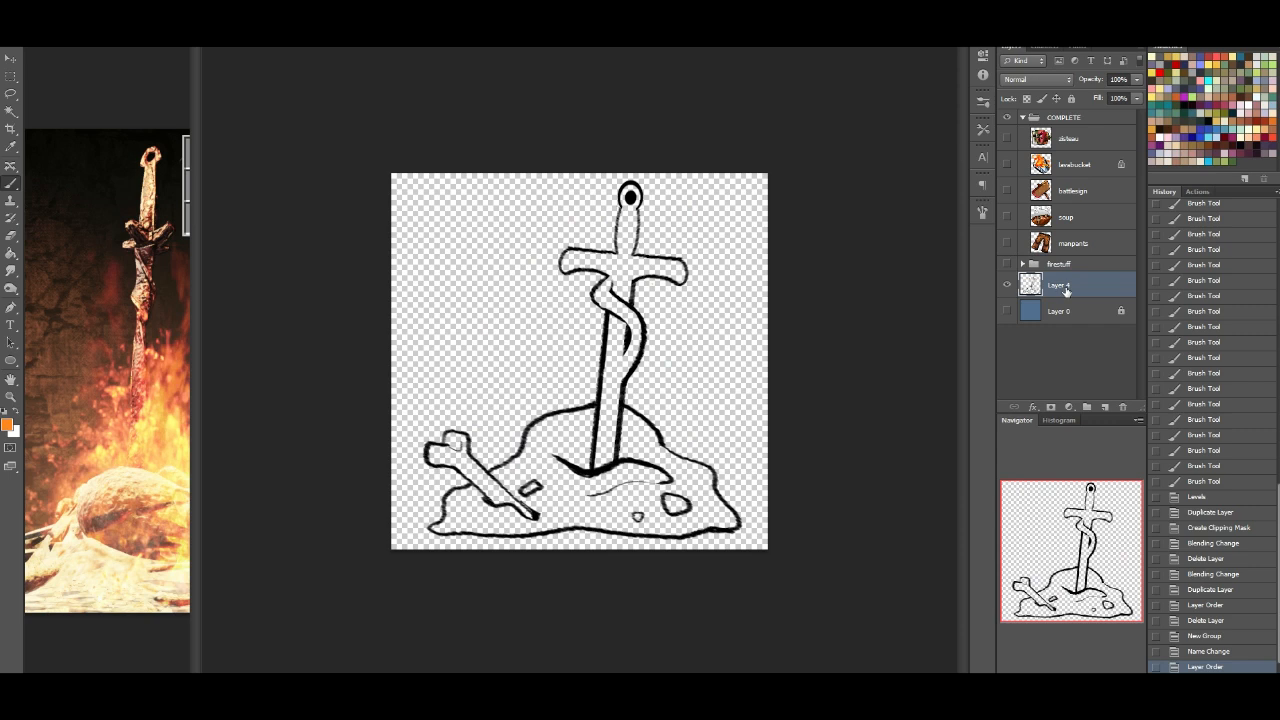
pyautogui.press('w')
pyautogui.click(538, 272)
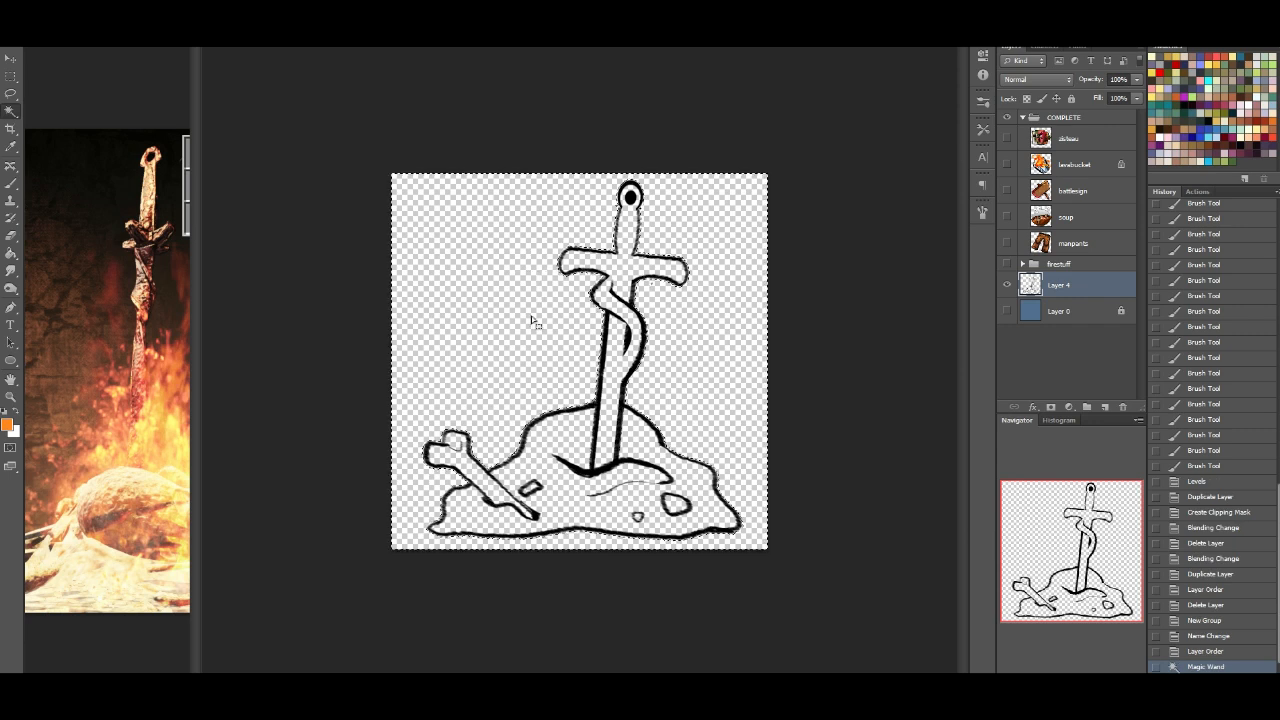
pyautogui.press('Return')
pyautogui.hotkey('ctrl', 'shift', 'i')
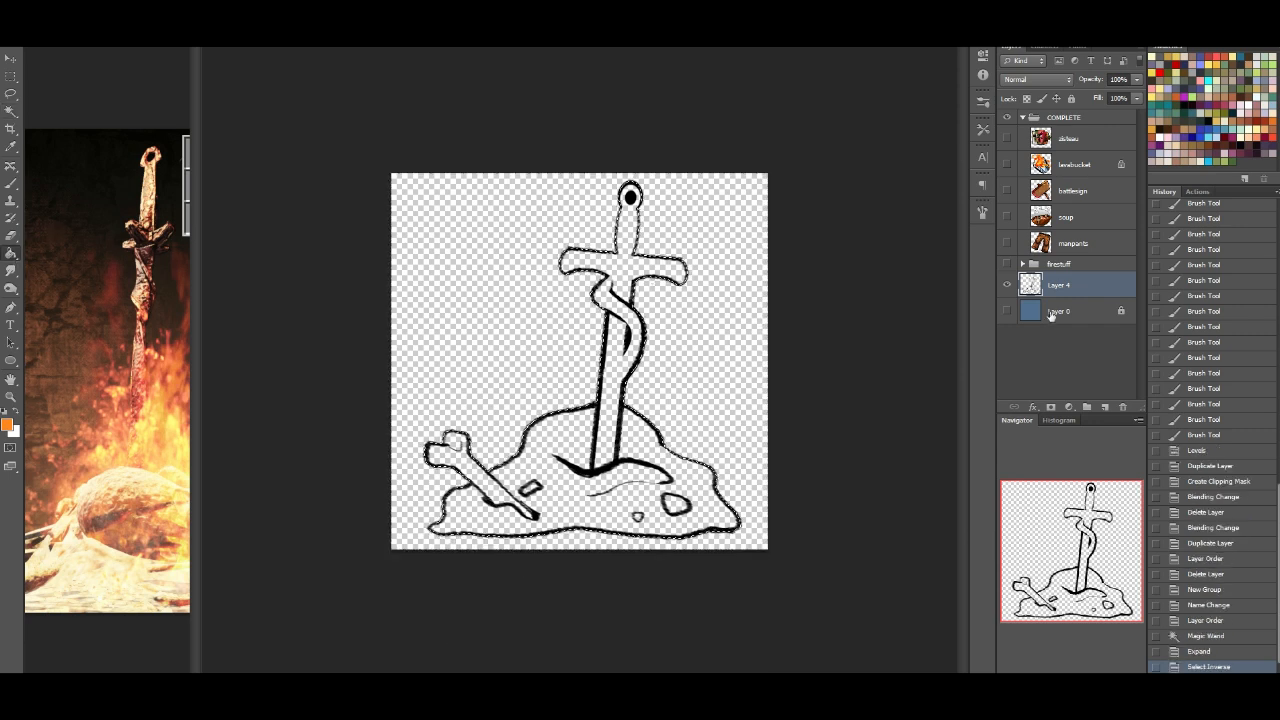
# Step: Add a new layer below the line art, fill the selected silhouette with orange-brown from the reference picture, and deselect
pyautogui.click(1105, 407)
pyautogui.moveTo(1079, 287); pyautogui.dragTo(1076, 322)
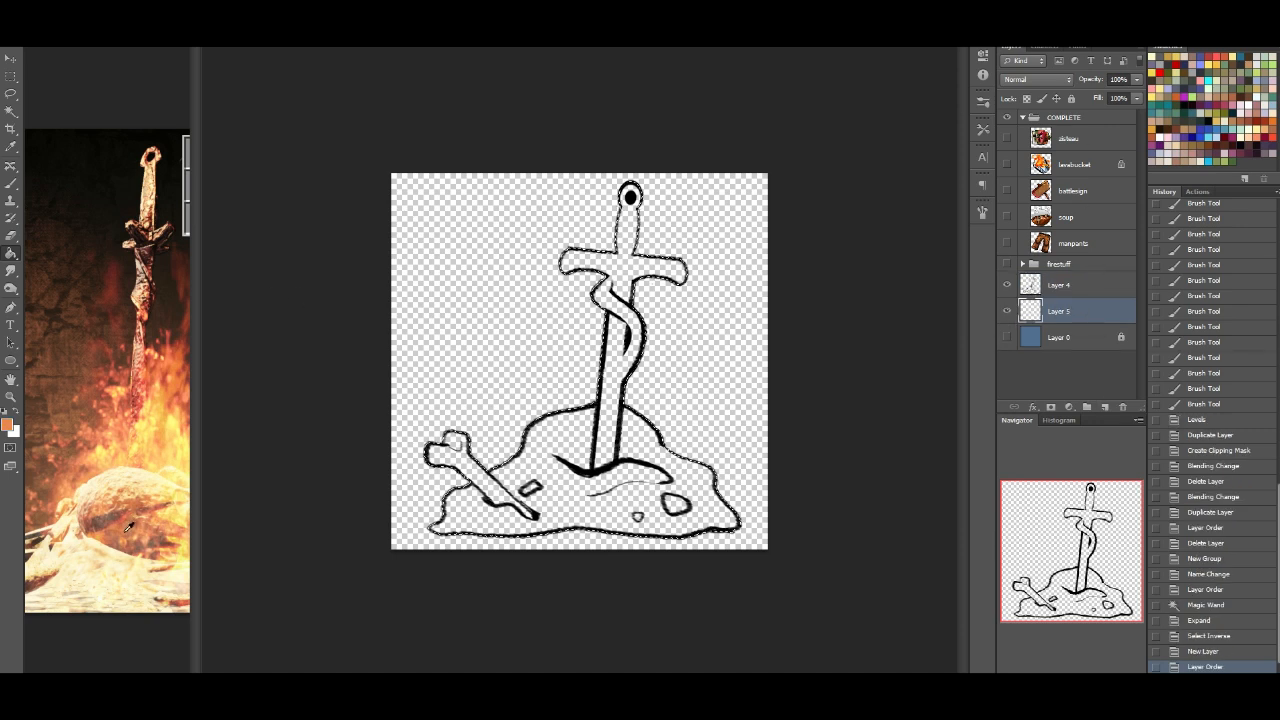
pyautogui.click(636, 498)
pyautogui.hotkey('ctrl', 'd')
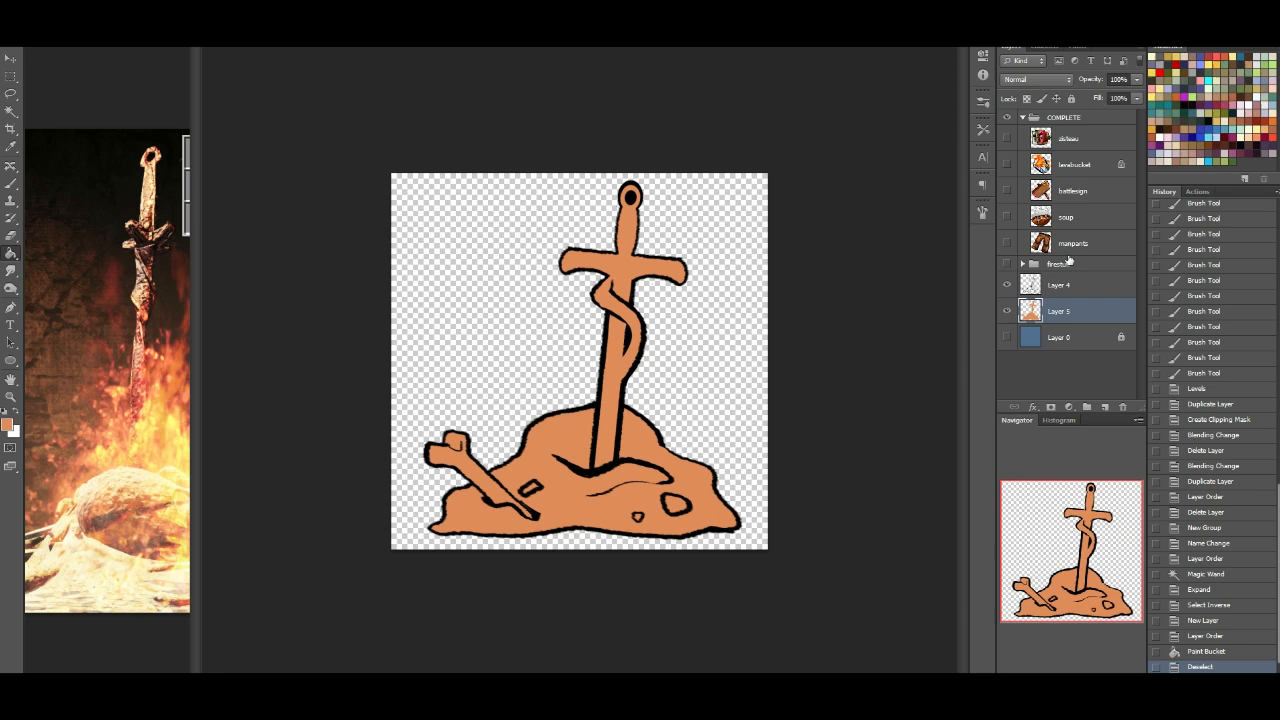
# Step: Duplicate the sword line art layer and merge the copy with the original
pyautogui.moveTo(1062, 288); pyautogui.dragTo(1105, 407)
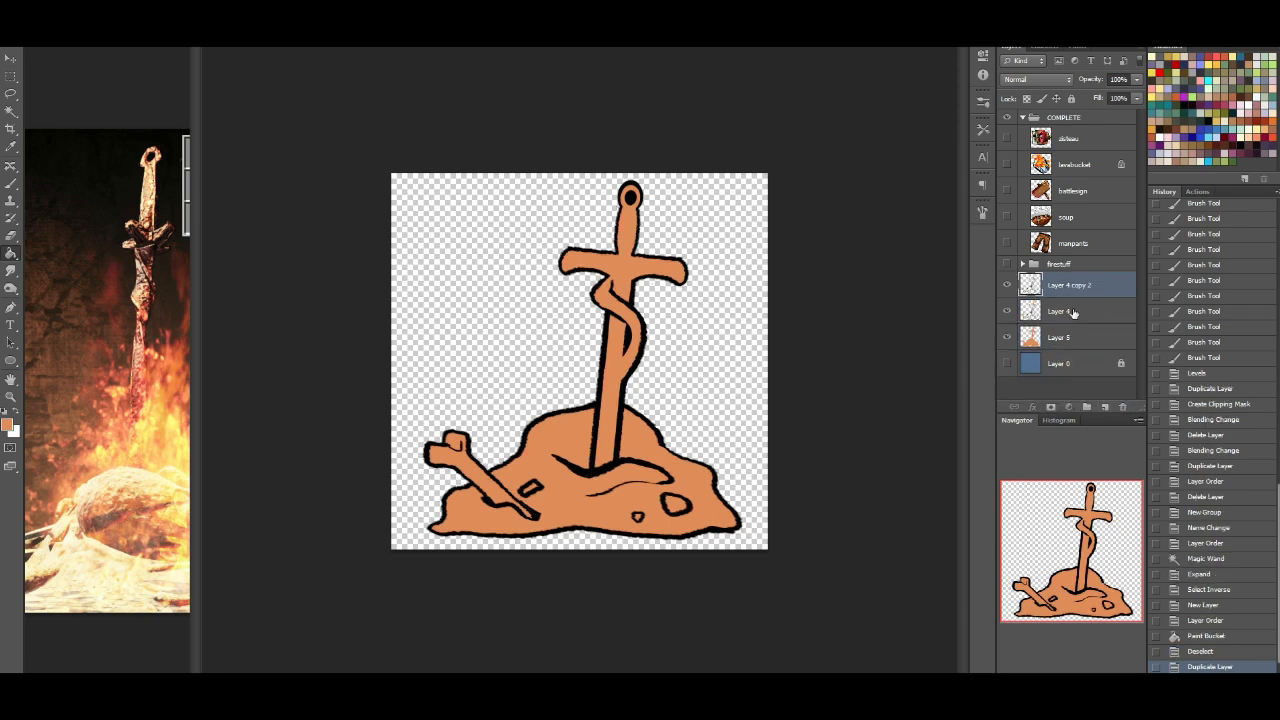
pyautogui.hotkey('ctrl', 'e')
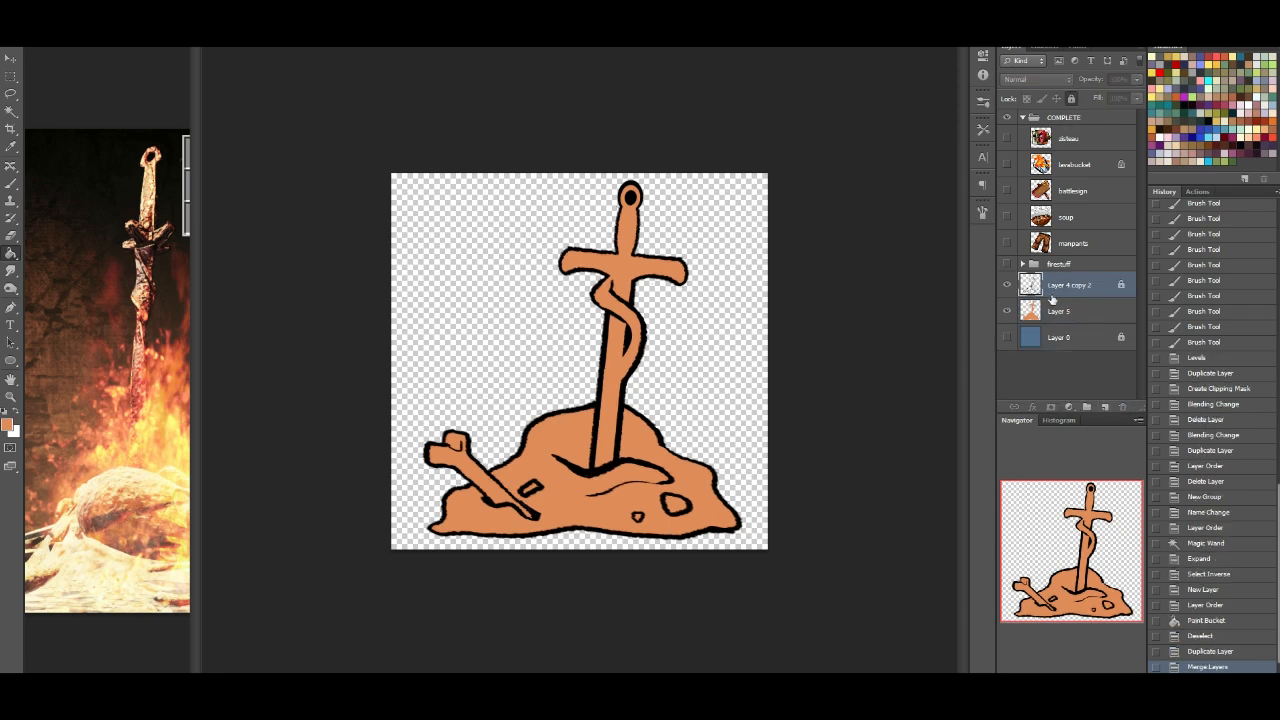
# Step: Turn the orange silhouette fill on Layer 5 into a dull dark brown with Hue/Saturation
pyautogui.click(1060, 304)
pyautogui.hotkey('ctrl', 'u')
pyautogui.moveTo(907, 238); pyautogui.dragTo(879, 271)
pyautogui.click(1062, 136)
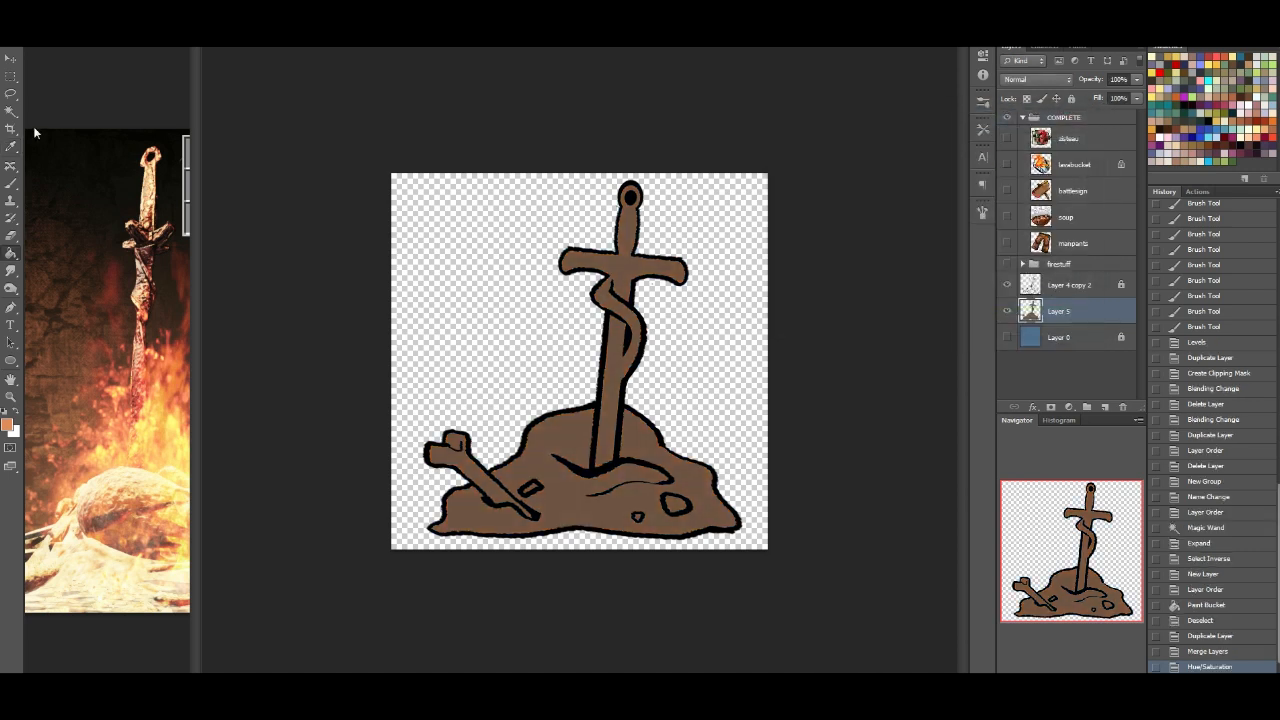
# Step: Lock Layer 5's transparent pixels and paint dark red shadows on the crossguard, wrapping, upper blade and blade base
pyautogui.press('d')
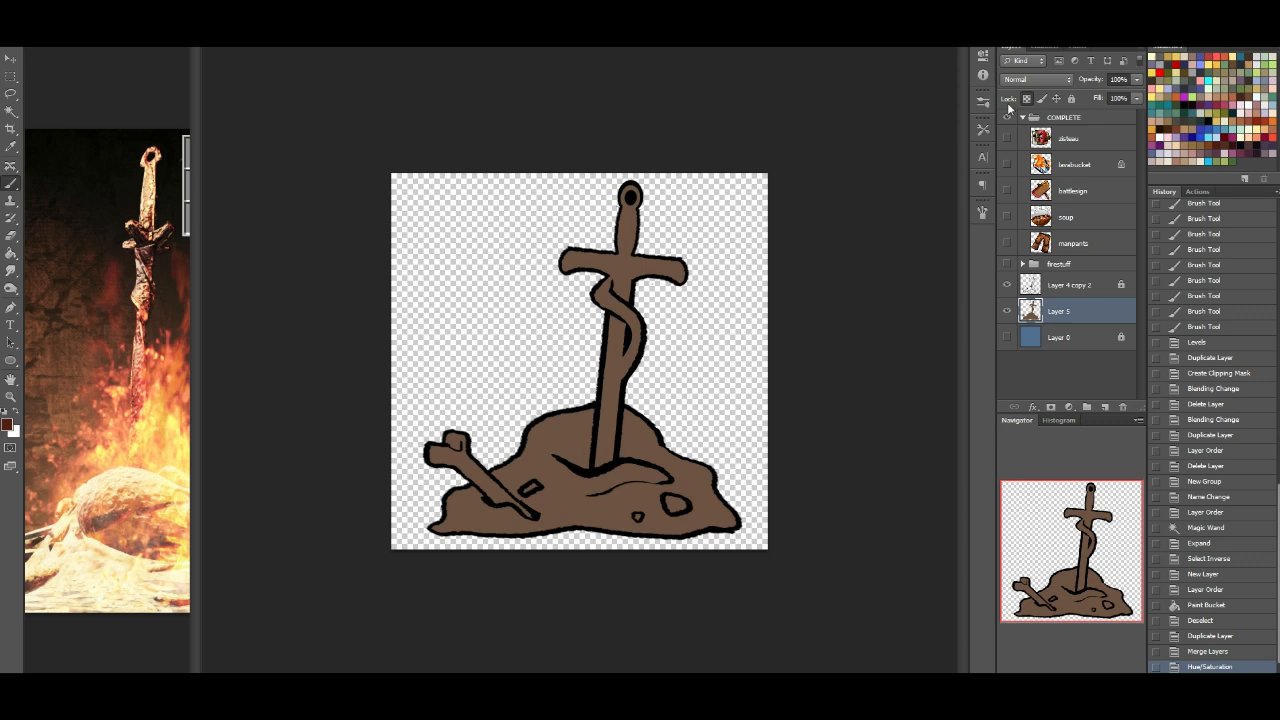
pyautogui.moveTo(561, 274)
pyautogui.mouseDown()
pyautogui.moveTo(686, 270)
pyautogui.moveTo(610, 290)
pyautogui.moveTo(625, 302)
pyautogui.moveTo(630, 292)
pyautogui.moveTo(624, 372)
pyautogui.mouseUp()
pyautogui.hotkey('ctrl', 'z')
pyautogui.moveTo(620, 316)
pyautogui.mouseDown()
pyautogui.moveTo(610, 334)
pyautogui.moveTo(628, 348)
pyautogui.mouseUp()
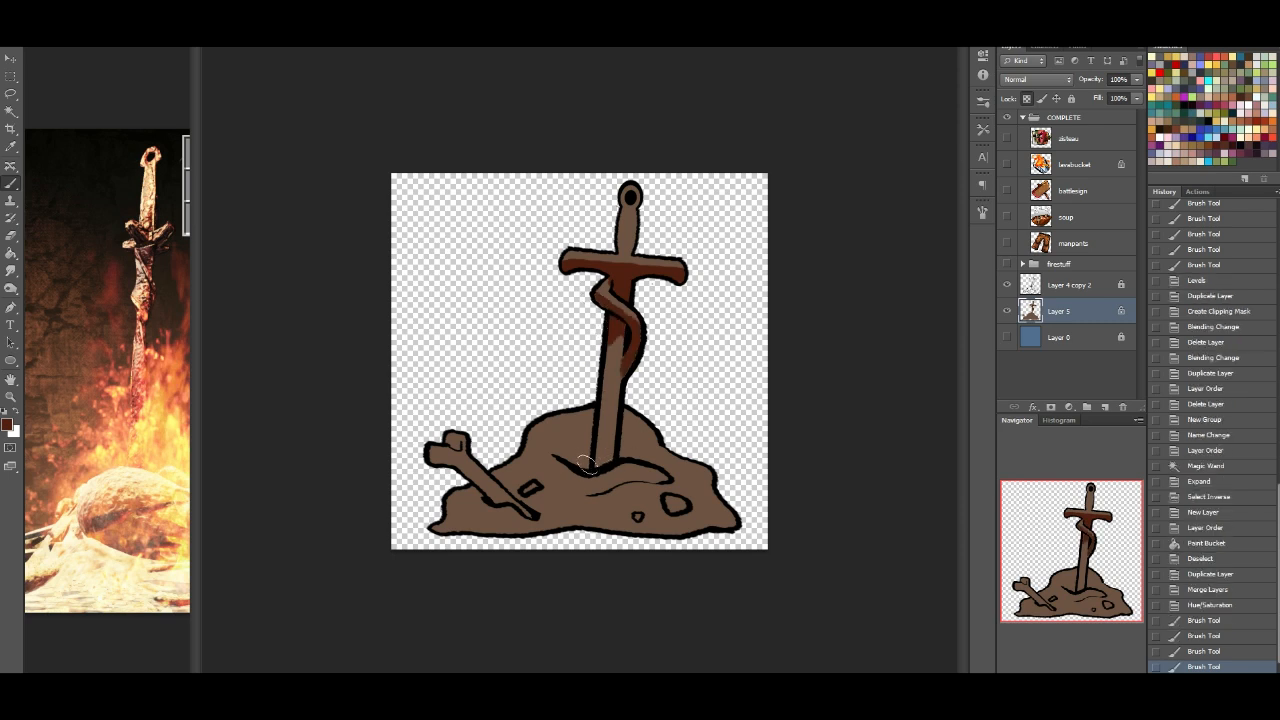
pyautogui.moveTo(591, 461)
pyautogui.mouseDown()
pyautogui.moveTo(617, 434)
pyautogui.moveTo(600, 430)
pyautogui.moveTo(620, 438)
pyautogui.mouseUp()
# Step: Trim the dark red shadows with the base brown along the blade and wrapping, undoing the last crossguard stroke
pyautogui.keyDown('alt'); pyautogui.click(603, 413); pyautogui.keyUp('alt')
pyautogui.moveTo(618, 420); pyautogui.dragTo(612, 436)
pyautogui.moveTo(614, 354); pyautogui.dragTo(606, 402)
pyautogui.moveTo(601, 292); pyautogui.dragTo(641, 332)
pyautogui.moveTo(607, 259); pyautogui.dragTo(662, 257)
pyautogui.hotkey('ctrl', 'z')
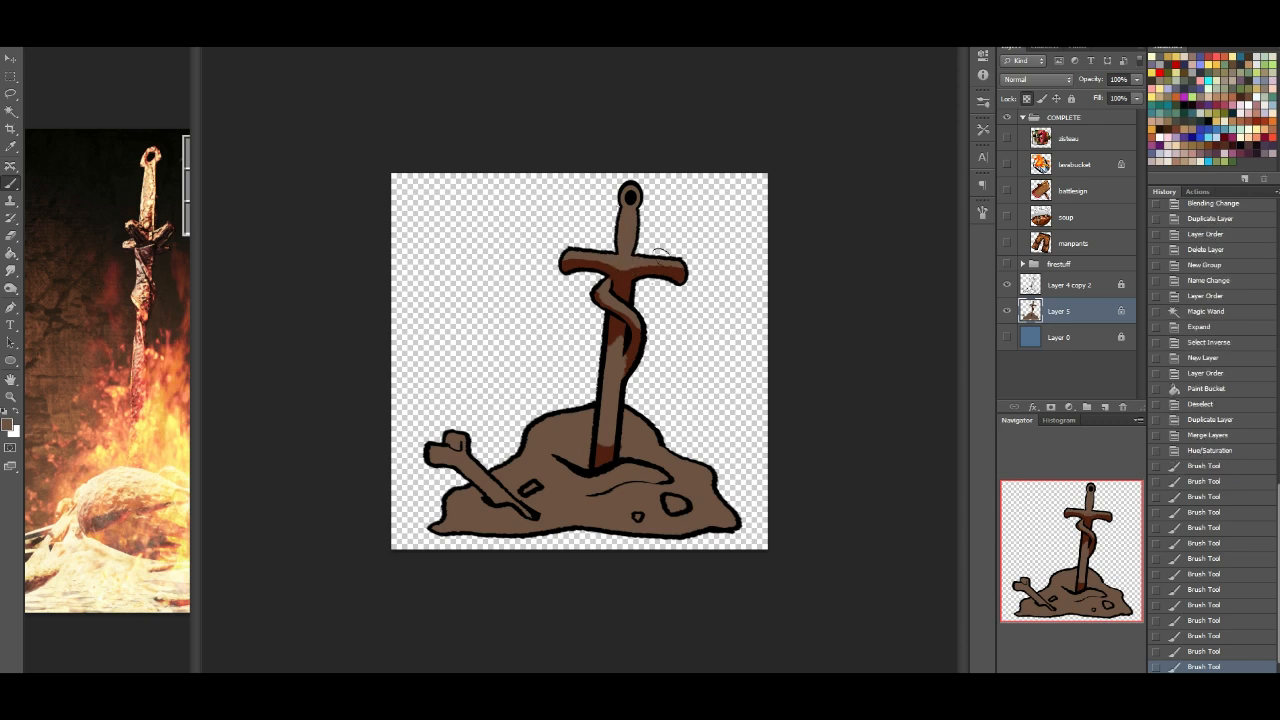
# Step: Paint more dark red shading on the wrapping and on the sword's grip
pyautogui.keyDown('alt'); pyautogui.click(603, 290); pyautogui.keyUp('alt')
pyautogui.moveTo(602, 287); pyautogui.dragTo(598, 294)
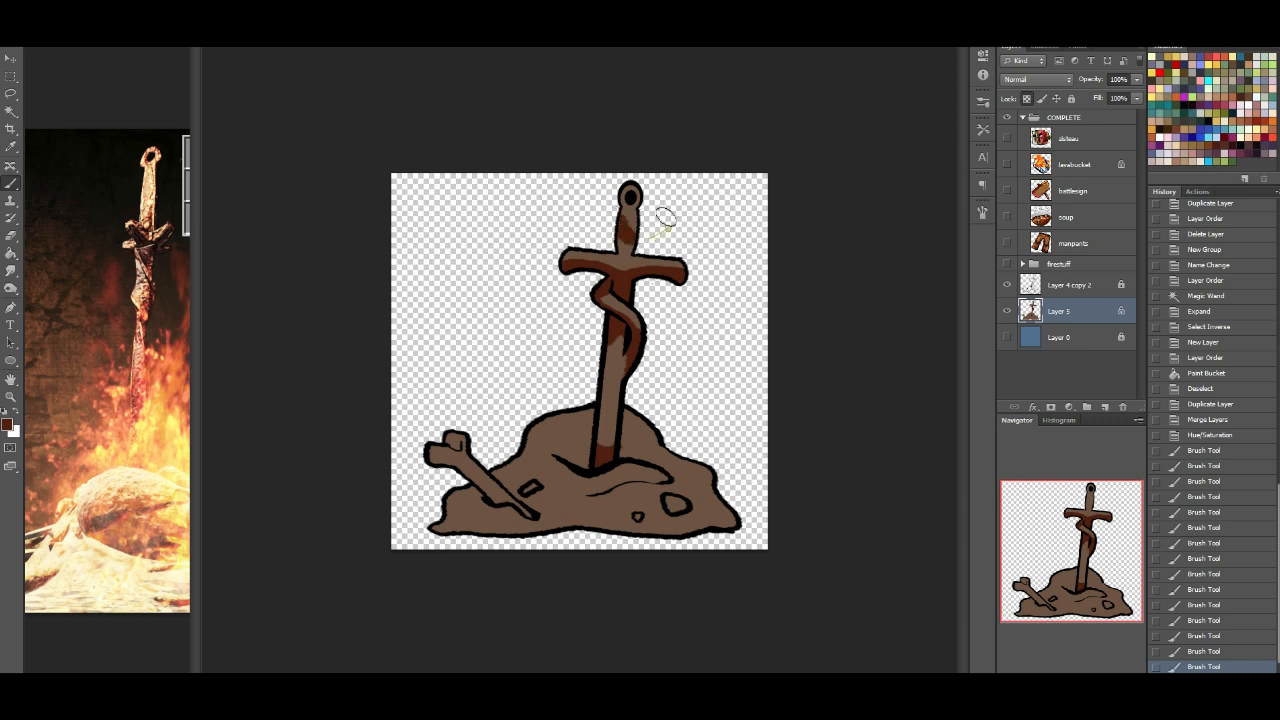
pyautogui.moveTo(619, 246)
pyautogui.mouseDown()
pyautogui.moveTo(627, 205)
pyautogui.moveTo(630, 228)
pyautogui.mouseUp()
# Step: Paint the bone and the small fragments in the mound cream, and clean up around them with brown
pyautogui.click(1160, 153)
pyautogui.moveTo(432, 450)
pyautogui.mouseDown()
pyautogui.moveTo(462, 450)
pyautogui.moveTo(443, 449)
pyautogui.moveTo(530, 518)
pyautogui.moveTo(500, 496)
pyautogui.moveTo(481, 503)
pyautogui.moveTo(516, 521)
pyautogui.moveTo(510, 496)
pyautogui.moveTo(535, 487)
pyautogui.moveTo(512, 512)
pyautogui.moveTo(501, 503)
pyautogui.mouseUp()
pyautogui.hotkey('ctrl', 'z')
pyautogui.keyDown('alt'); pyautogui.click(105, 555); pyautogui.keyUp('alt')
pyautogui.keyDown('alt'); pyautogui.click(497, 525); pyautogui.keyUp('alt')
pyautogui.keyDown('alt'); pyautogui.click(496, 491); pyautogui.keyUp('alt')
pyautogui.keyDown('alt'); pyautogui.click(543, 499); pyautogui.keyUp('alt')
pyautogui.keyDown('alt'); pyautogui.click(498, 488); pyautogui.keyUp('alt')
pyautogui.moveTo(670, 503)
pyautogui.mouseDown()
pyautogui.moveTo(628, 520)
pyautogui.moveTo(641, 515)
pyautogui.mouseUp()
pyautogui.keyDown('alt'); pyautogui.click(633, 518); pyautogui.keyUp('alt')
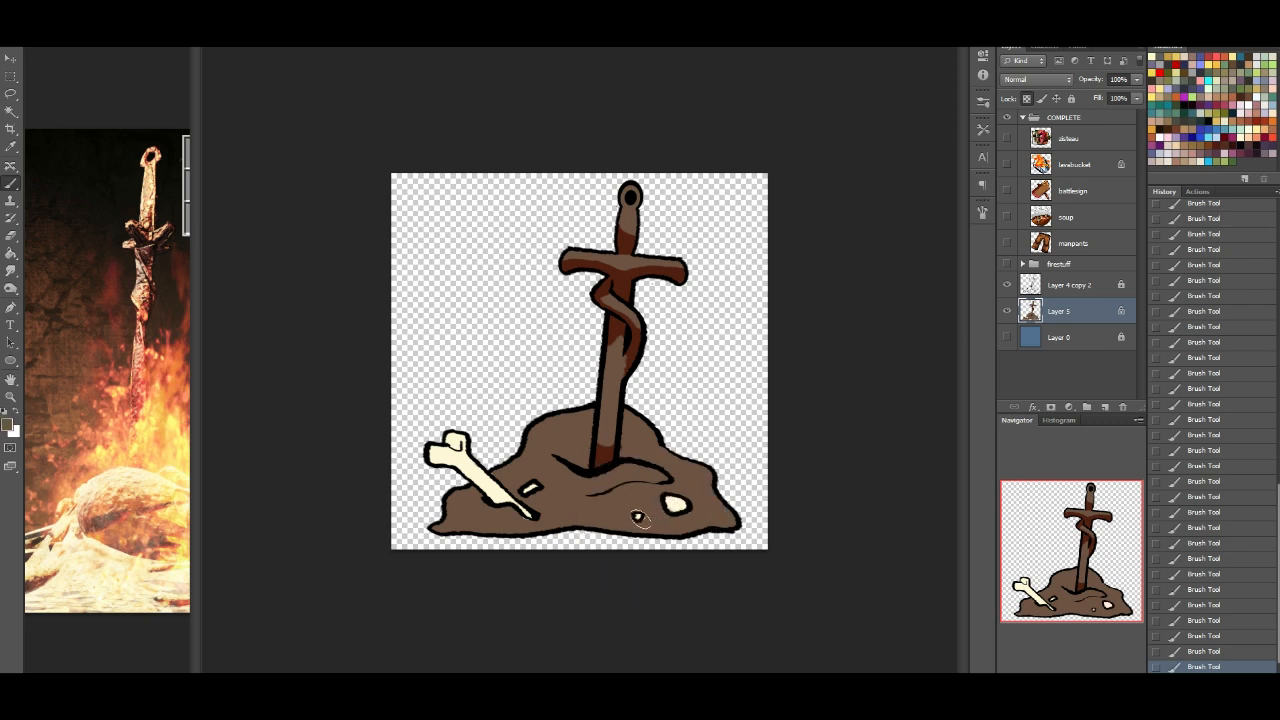
pyautogui.keyDown('alt'); pyautogui.click(636, 515); pyautogui.keyUp('alt')
# Step: Sample orange from the bonfire reference and paint glowing orange patches across the ash mound and below the blade
pyautogui.keyDown('alt'); pyautogui.click(143, 505); pyautogui.keyUp('alt')
pyautogui.moveTo(452, 502)
pyautogui.mouseDown()
pyautogui.moveTo(436, 524)
pyautogui.moveTo(446, 530)
pyautogui.moveTo(468, 503)
pyautogui.mouseUp()
pyautogui.hotkey('ctrl', 'z')
pyautogui.click(495, 519)
pyautogui.moveTo(528, 466)
pyautogui.mouseDown()
pyautogui.moveTo(549, 469)
pyautogui.moveTo(558, 500)
pyautogui.mouseUp()
pyautogui.click(584, 508)
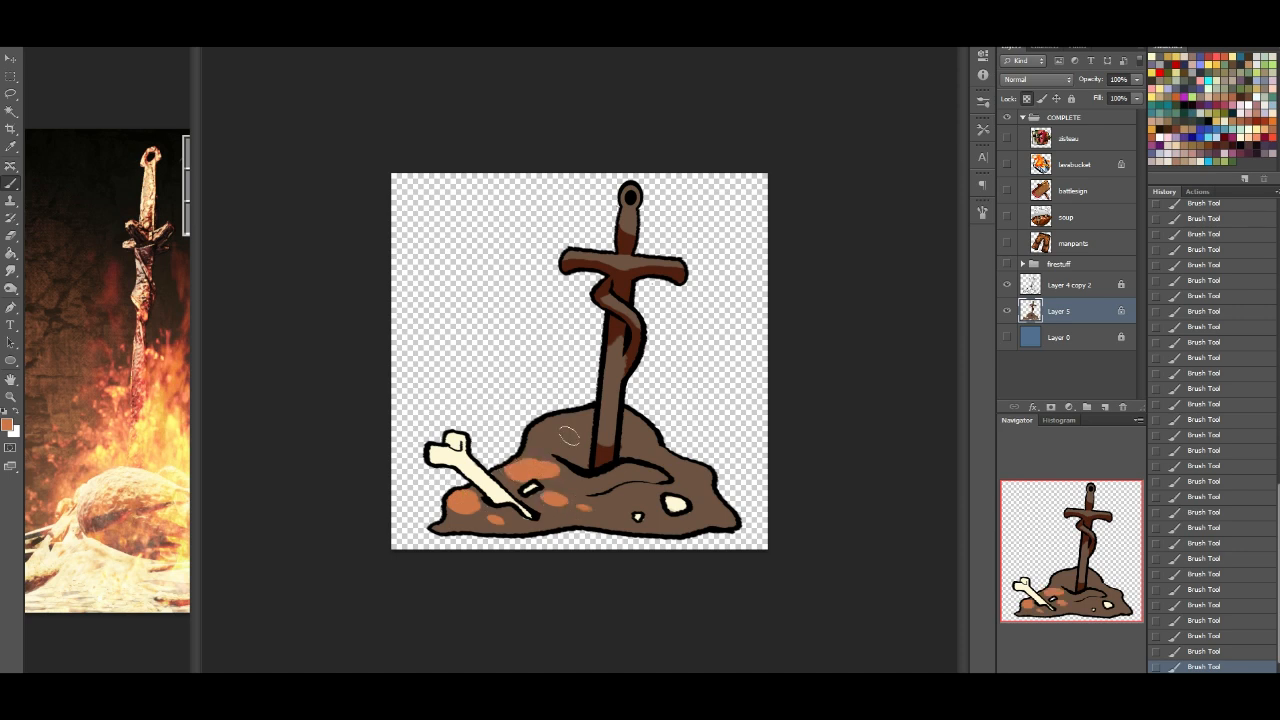
pyautogui.moveTo(530, 442)
pyautogui.mouseDown()
pyautogui.moveTo(566, 424)
pyautogui.moveTo(648, 430)
pyautogui.moveTo(638, 442)
pyautogui.moveTo(698, 468)
pyautogui.mouseUp()
pyautogui.moveTo(618, 476)
pyautogui.mouseDown()
pyautogui.moveTo(699, 485)
pyautogui.moveTo(716, 513)
pyautogui.mouseUp()
pyautogui.click(632, 498)
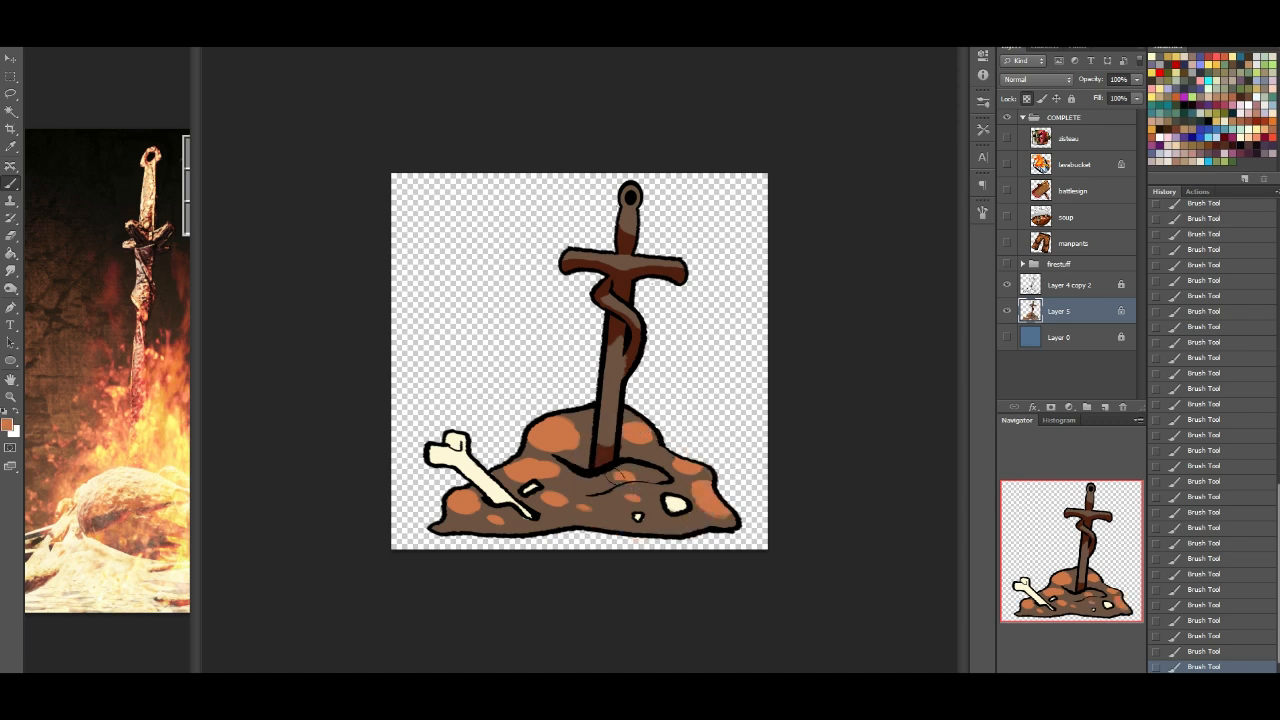
pyautogui.keyDown('alt'); pyautogui.click(646, 478); pyautogui.keyUp('alt')
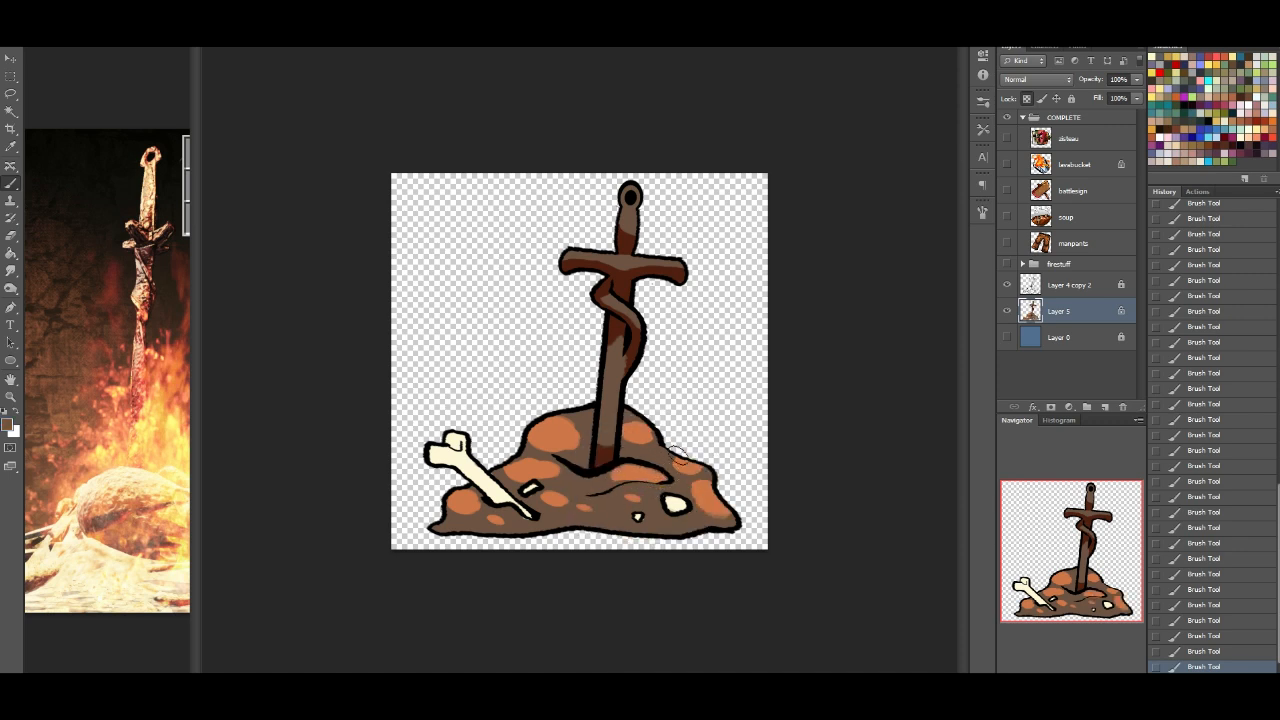
# Step: Paint orange highlights on the sword's crossguard, pommel, grip, wrapping and blade
pyautogui.keyDown('alt'); pyautogui.click(719, 491); pyautogui.keyUp('alt')
pyautogui.moveTo(570, 249)
pyautogui.mouseDown()
pyautogui.moveTo(600, 249)
pyautogui.moveTo(576, 249)
pyautogui.mouseUp()
pyautogui.moveTo(653, 257); pyautogui.dragTo(682, 264)
pyautogui.moveTo(624, 188)
pyautogui.mouseDown()
pyautogui.moveTo(638, 204)
pyautogui.moveTo(612, 202)
pyautogui.moveTo(636, 218)
pyautogui.mouseUp()
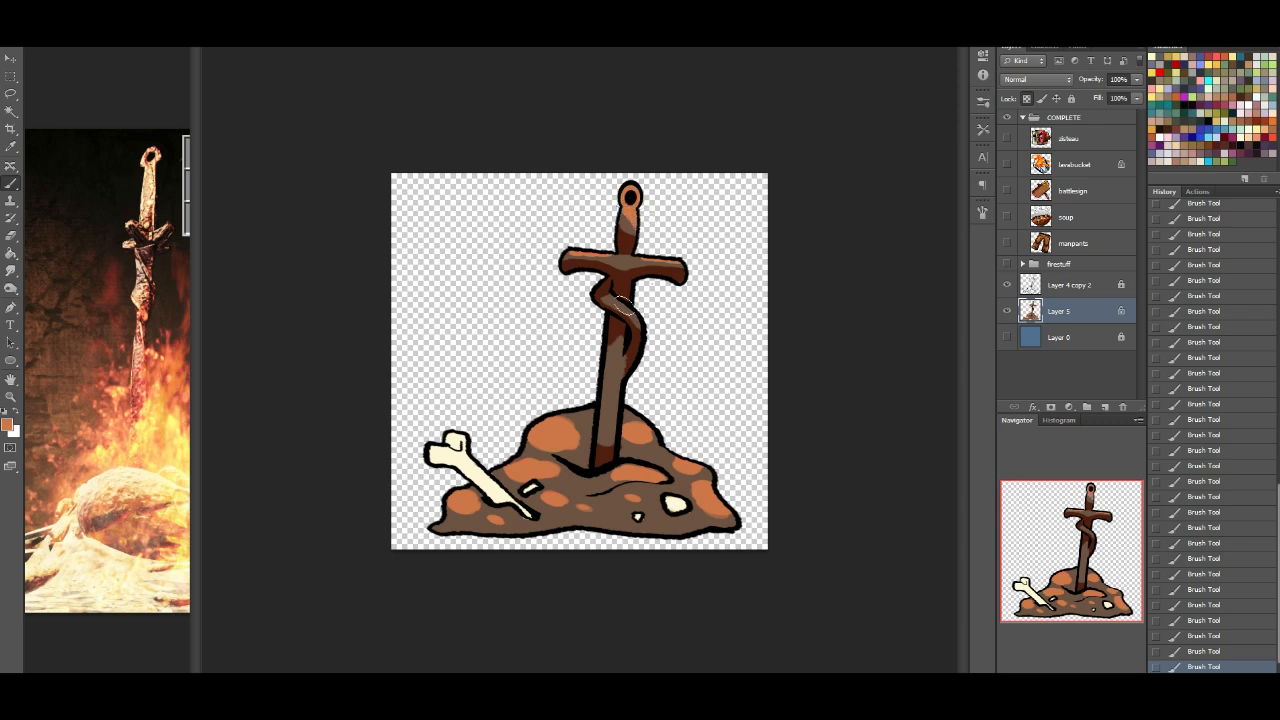
pyautogui.moveTo(616, 303)
pyautogui.mouseDown()
pyautogui.moveTo(637, 325)
pyautogui.moveTo(600, 408)
pyautogui.mouseUp()
pyautogui.moveTo(609, 354); pyautogui.dragTo(592, 429)
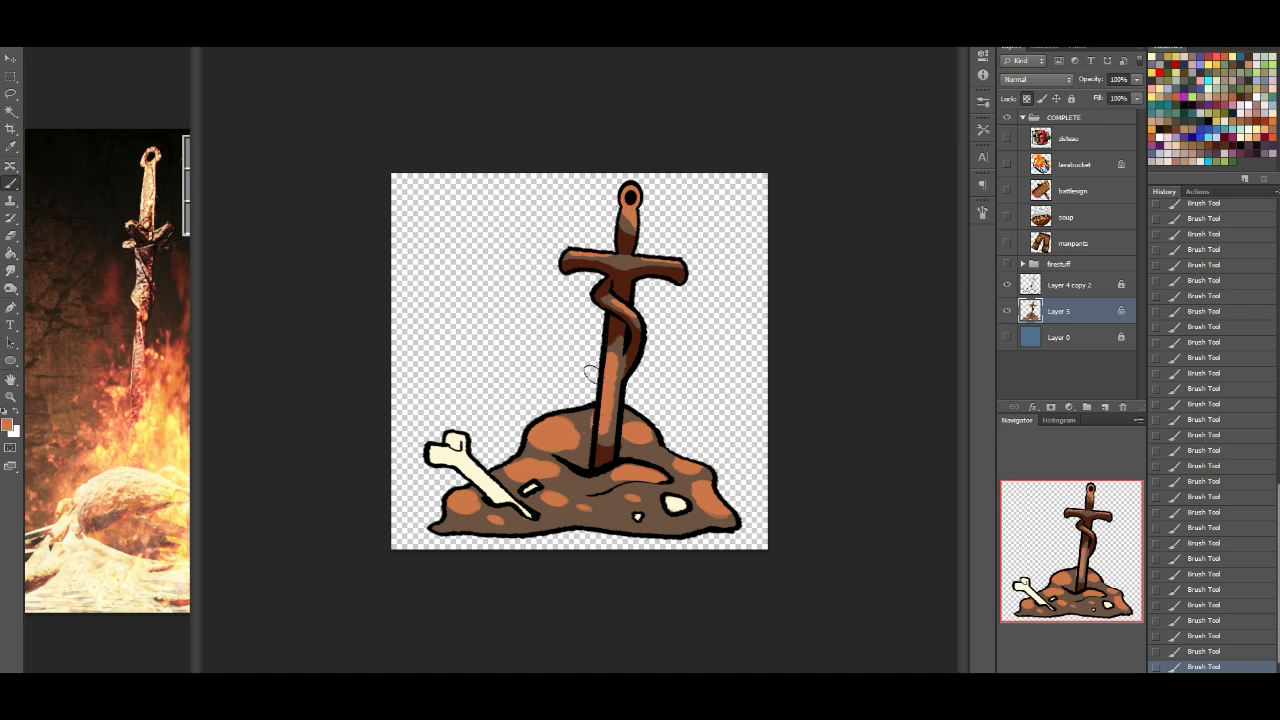
# Step: Paint light orange shading along the bone sticking out of the mound
pyautogui.moveTo(438, 451)
pyautogui.mouseDown()
pyautogui.moveTo(428, 462)
pyautogui.moveTo(502, 500)
pyautogui.mouseUp()
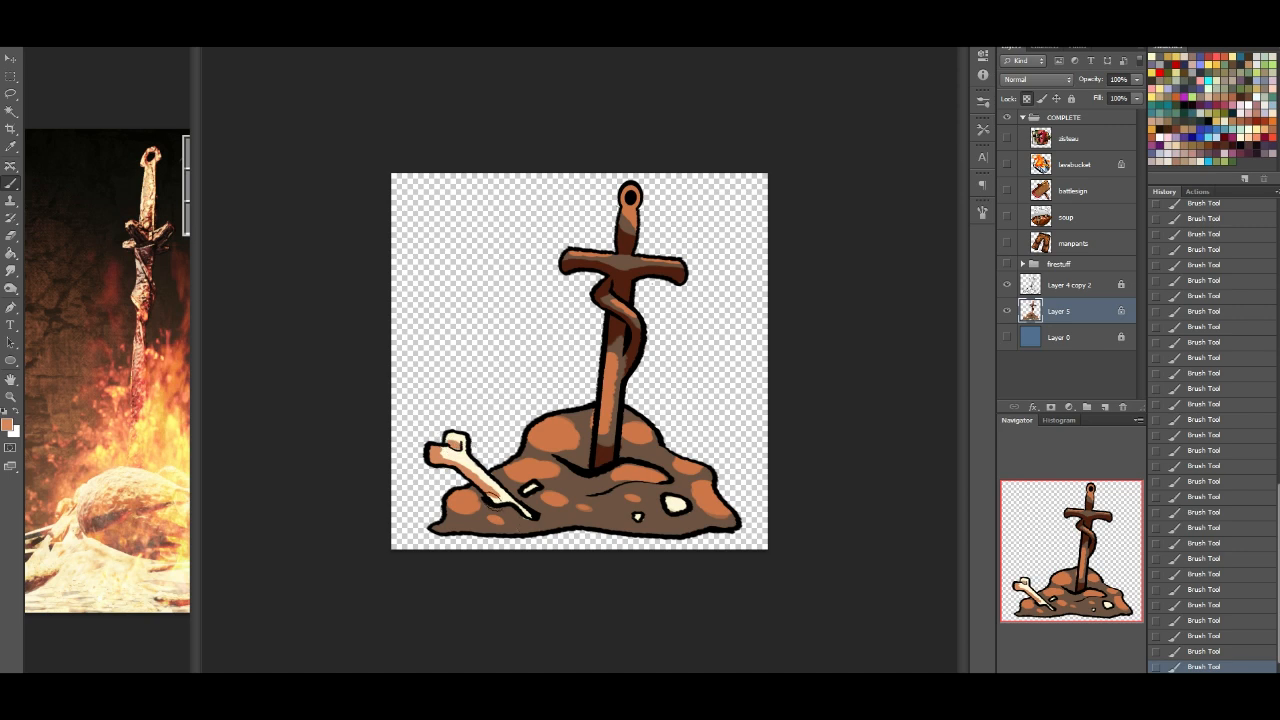
pyautogui.moveTo(492, 494); pyautogui.dragTo(525, 511)
pyautogui.keyDown('alt'); pyautogui.click(483, 477); pyautogui.keyUp('alt')
pyautogui.keyDown('alt'); pyautogui.click(507, 511); pyautogui.keyUp('alt')
# Step: Add pale yellow highlights inside the mound's orange patches
pyautogui.click(1162, 86)
pyautogui.moveTo(544, 432); pyautogui.dragTo(563, 429)
pyautogui.moveTo(523, 468)
pyautogui.mouseDown()
pyautogui.moveTo(589, 477)
pyautogui.moveTo(641, 432)
pyautogui.moveTo(606, 427)
pyautogui.moveTo(537, 470)
pyautogui.mouseUp()
pyautogui.hotkey('ctrl', 'z')
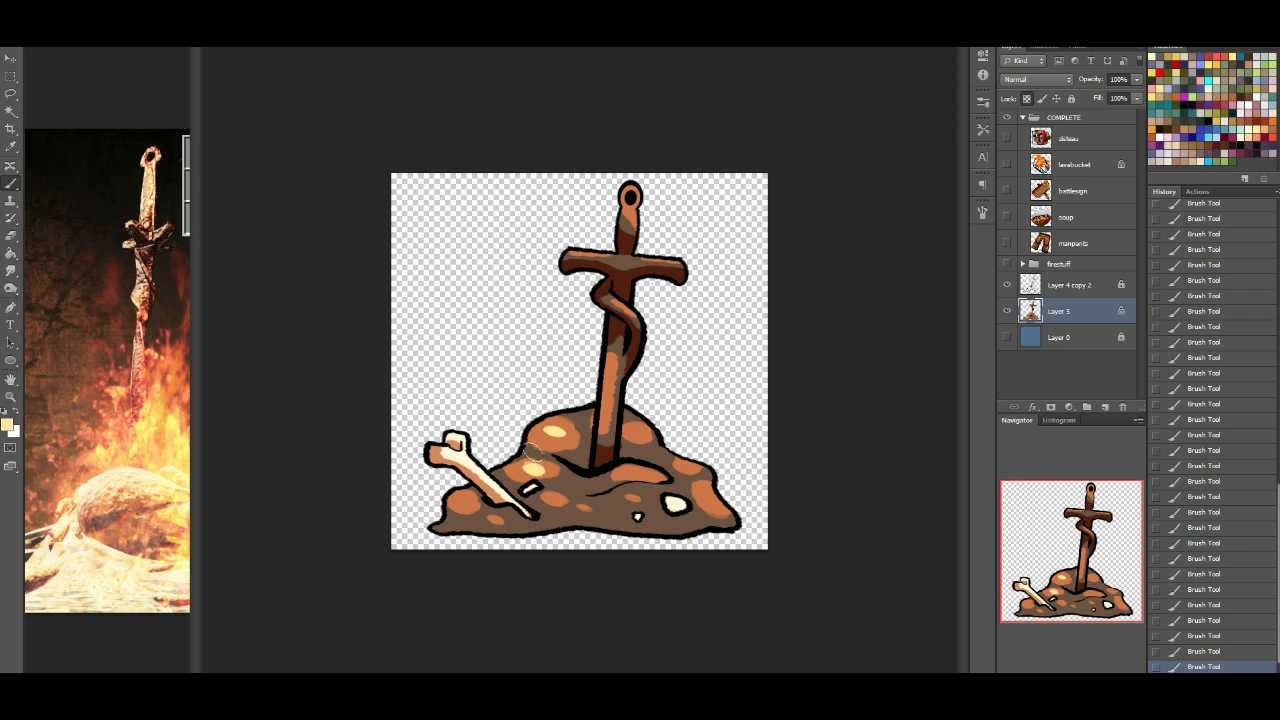
pyautogui.moveTo(628, 470); pyautogui.dragTo(644, 476)
pyautogui.keyDown('alt'); pyautogui.click(592, 420); pyautogui.keyUp('alt')
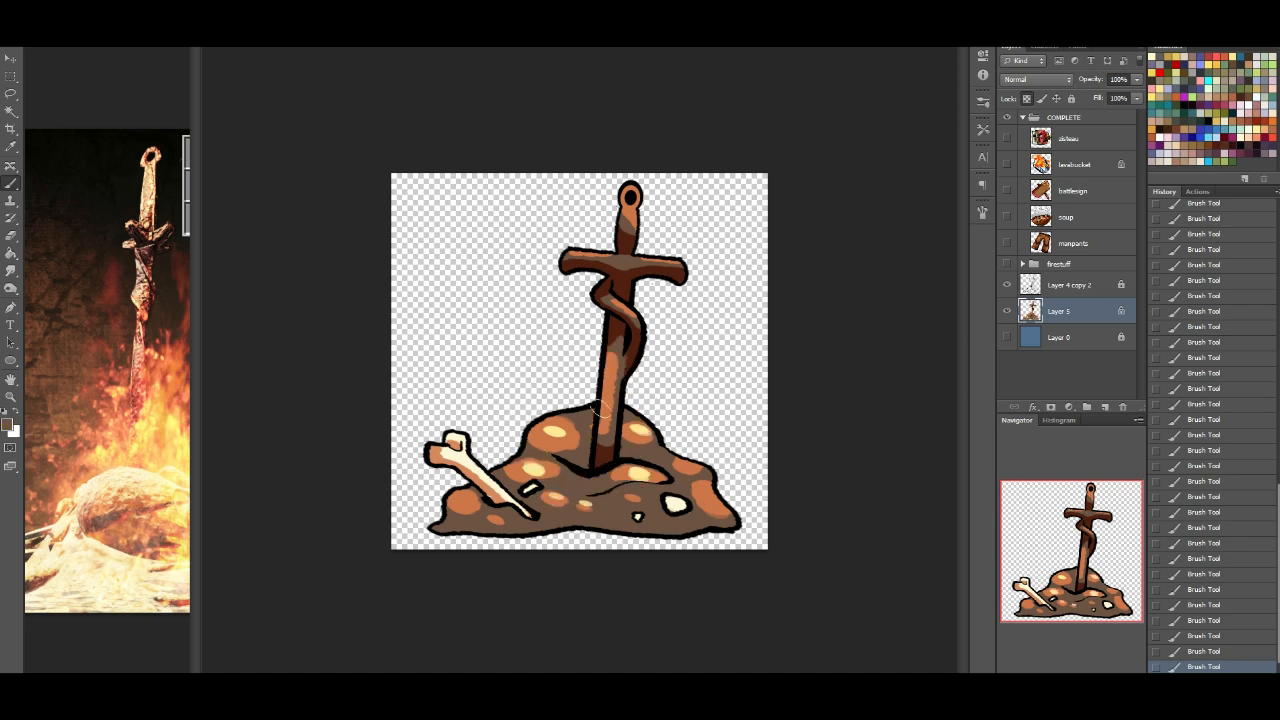
pyautogui.keyDown('alt'); pyautogui.click(608, 403); pyautogui.keyUp('alt')
pyautogui.keyDown('alt'); pyautogui.click(641, 429); pyautogui.keyUp('alt')
pyautogui.click(455, 495)
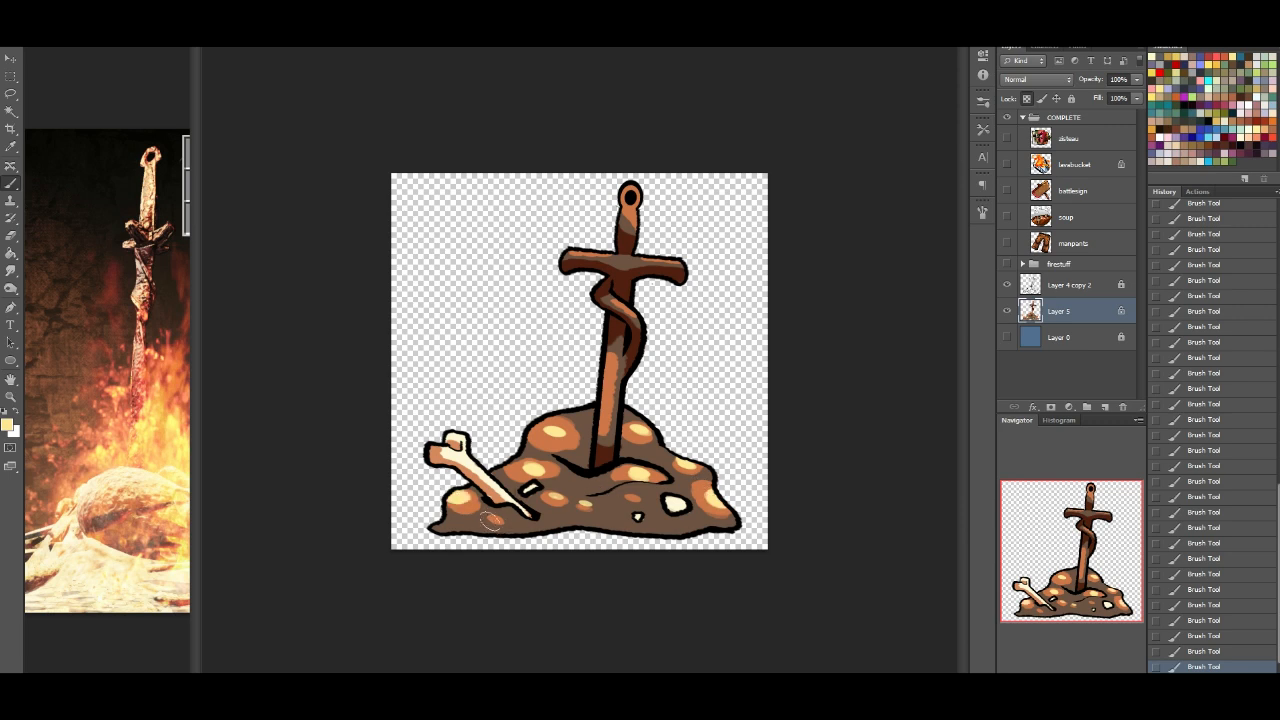
pyautogui.keyDown('alt'); pyautogui.click(520, 513); pyautogui.keyUp('alt')
# Step: Add a Gradient Overlay to Layer 5 at an angle of -99° with the Overlay blend mode
pyautogui.doubleClick(1088, 316)
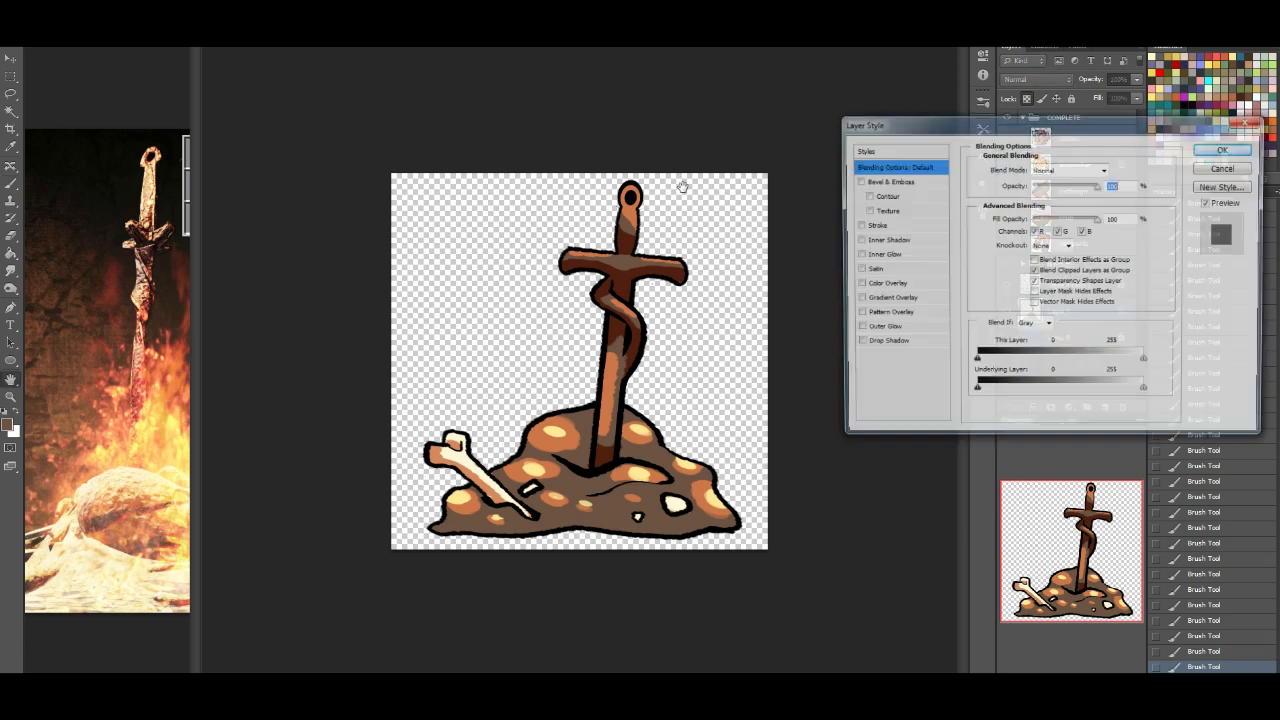
pyautogui.click(905, 286)
pyautogui.click(856, 284)
pyautogui.click(902, 300)
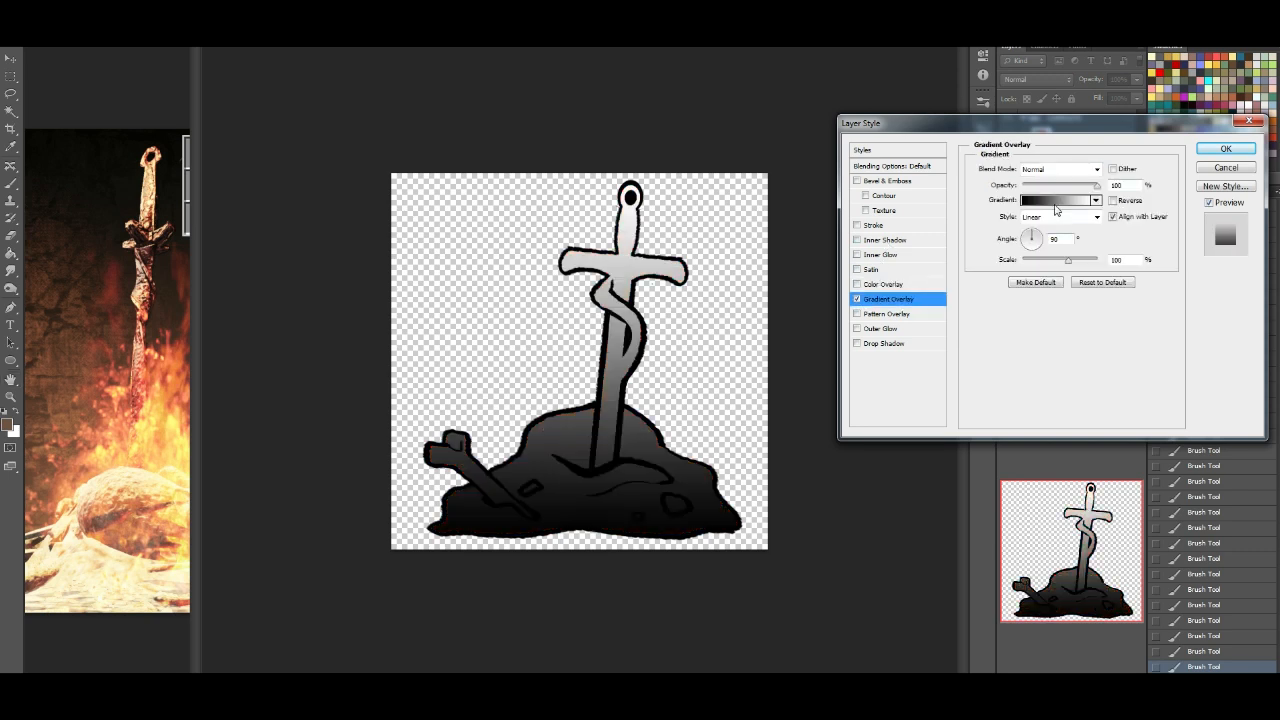
pyautogui.moveTo(1033, 233); pyautogui.dragTo(1031, 262)
pyautogui.click(1050, 169)
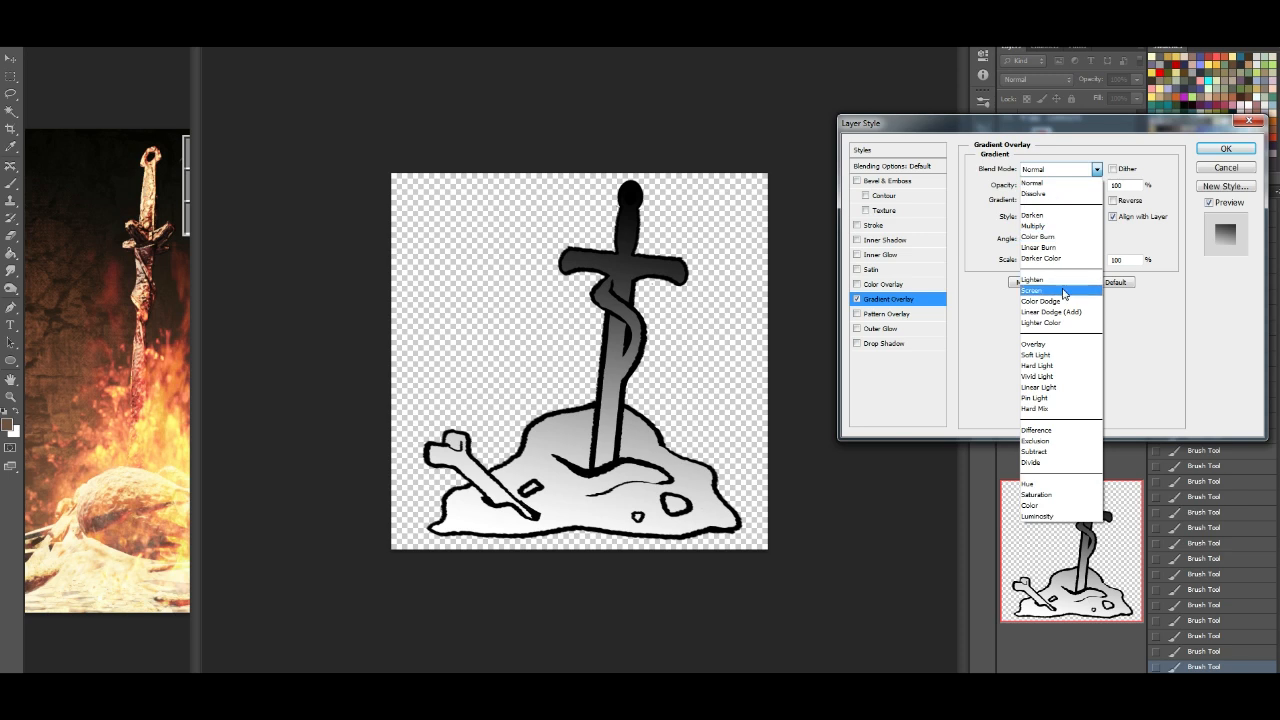
pyautogui.click(1062, 343)
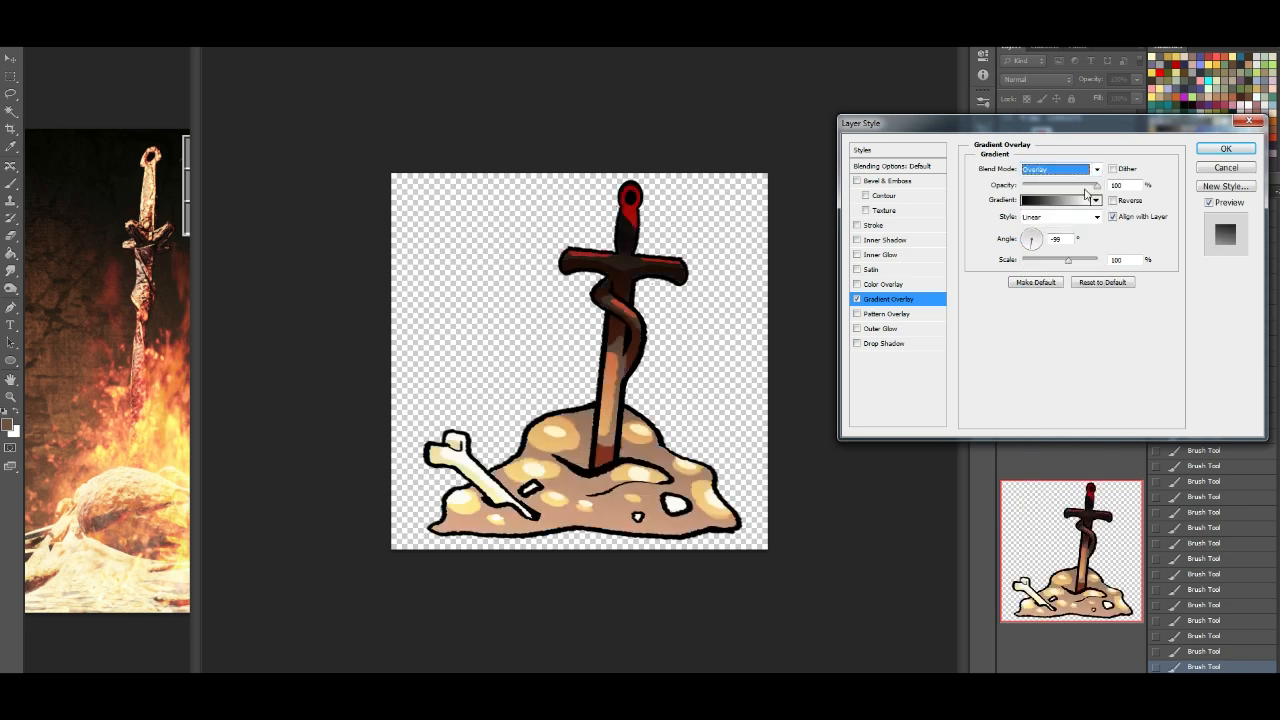
# Step: Base the overlay gradient on the Blue, Red, Yellow preset, deleting the blue stop and moving the red stop to the start
pyautogui.click(1052, 203)
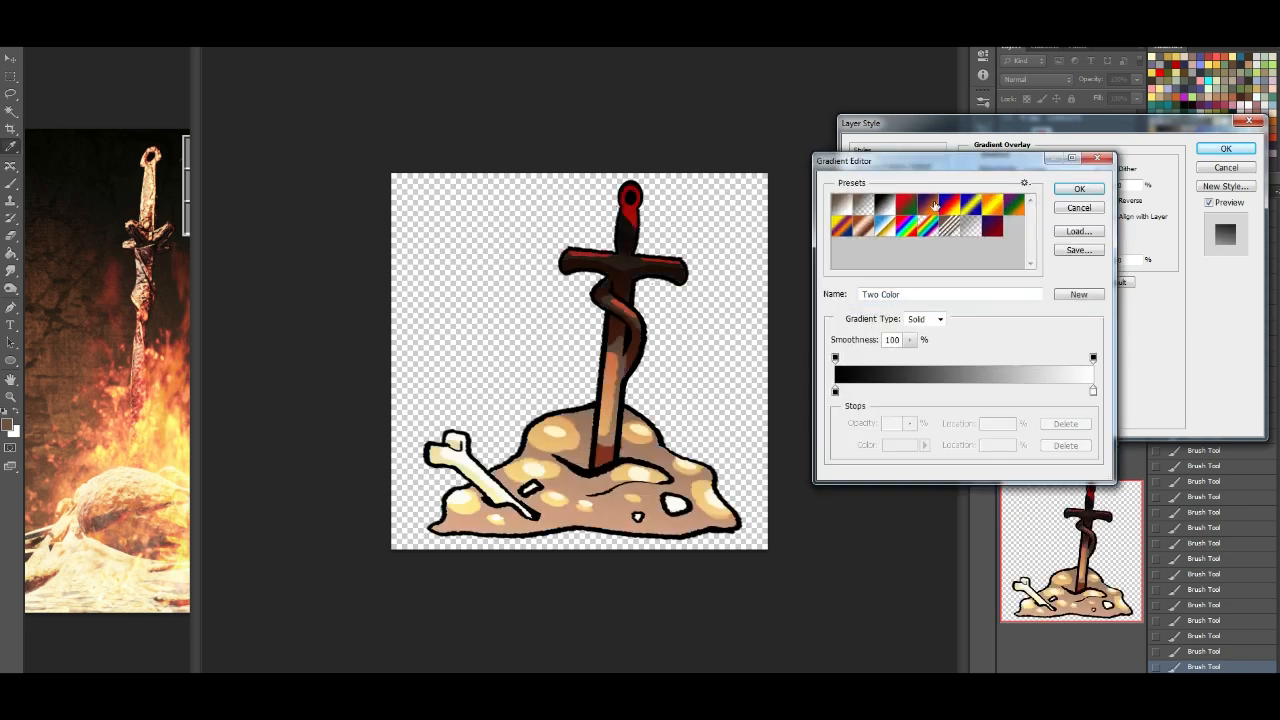
pyautogui.click(972, 208)
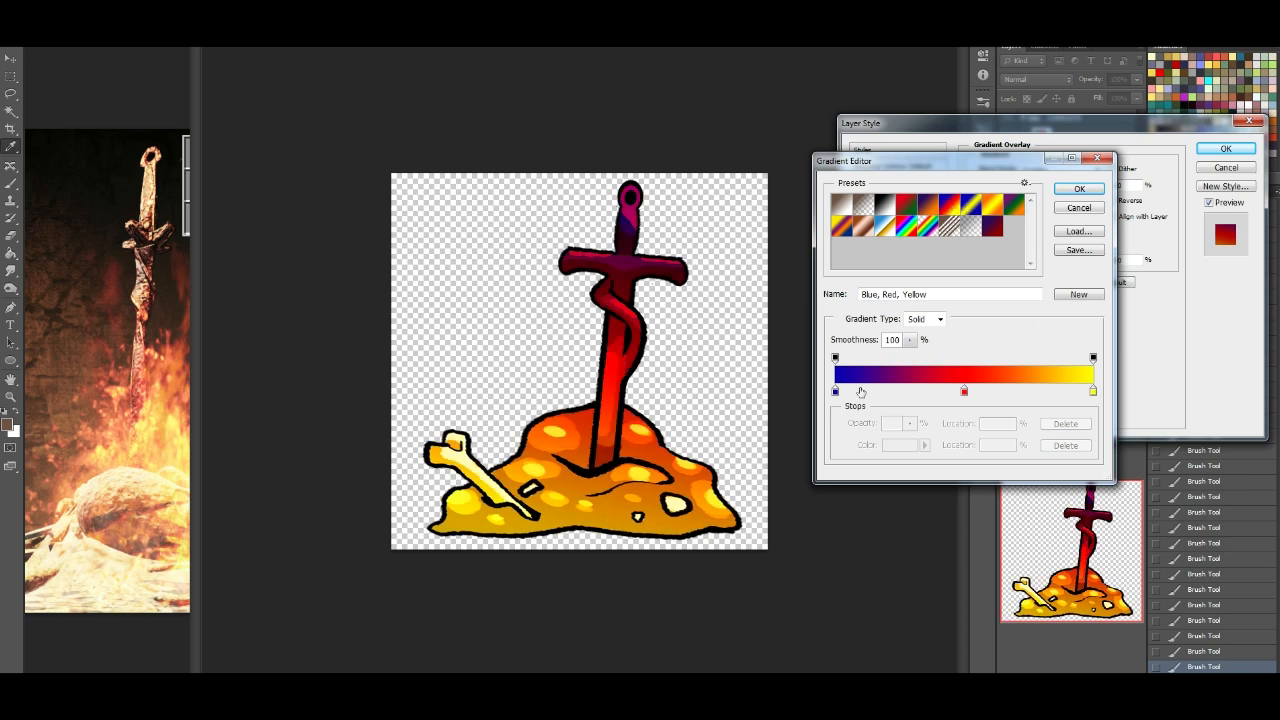
pyautogui.click(835, 390)
pyautogui.click(1065, 445)
pyautogui.moveTo(964, 391); pyautogui.dragTo(817, 386)
pyautogui.click(1080, 189)
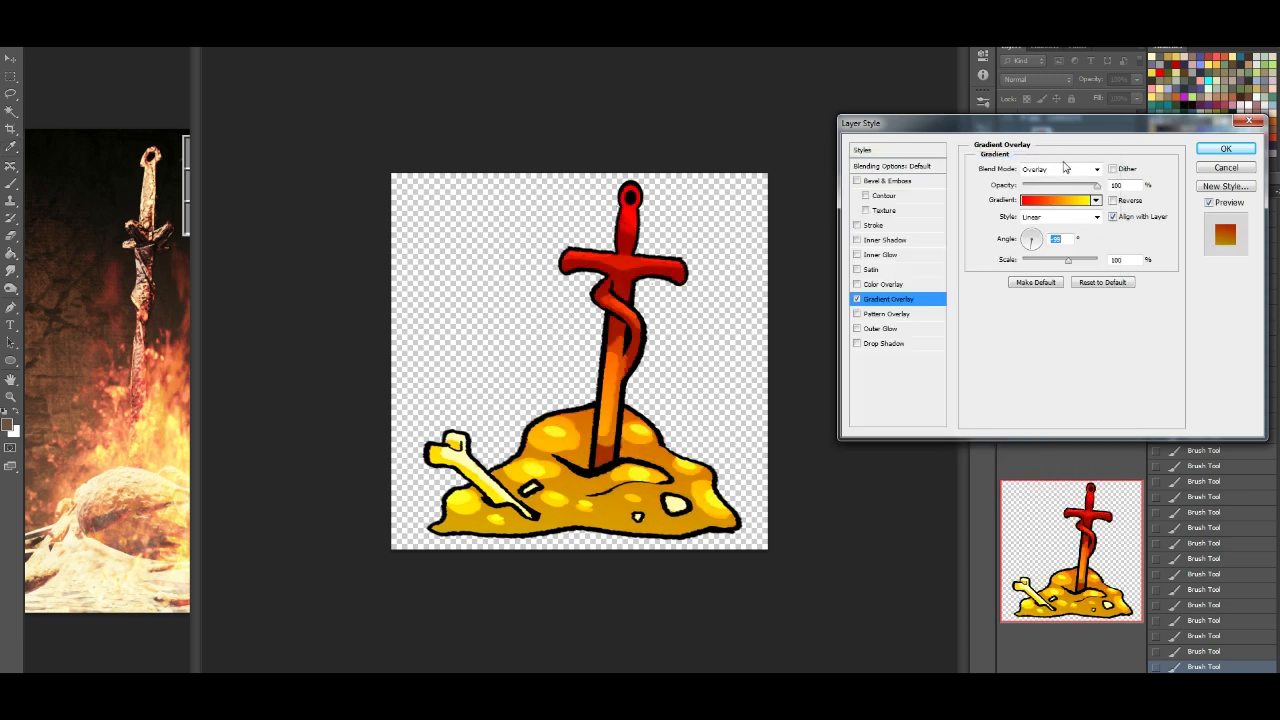
# Step: Try other blend modes such as Color Dodge for the gradient overlay, then return to Overlay
pyautogui.click(1068, 172)
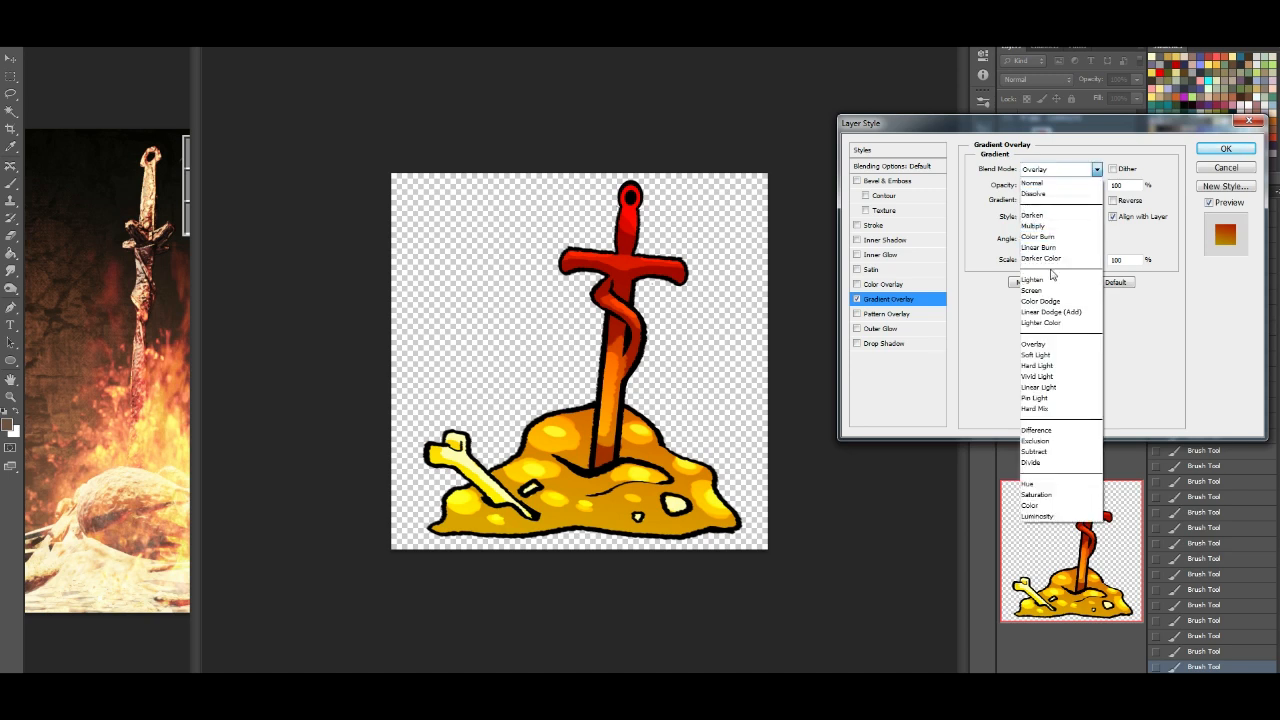
pyautogui.click(1047, 283)
pyautogui.press('Down')
pyautogui.press('Down')
pyautogui.press('Down')
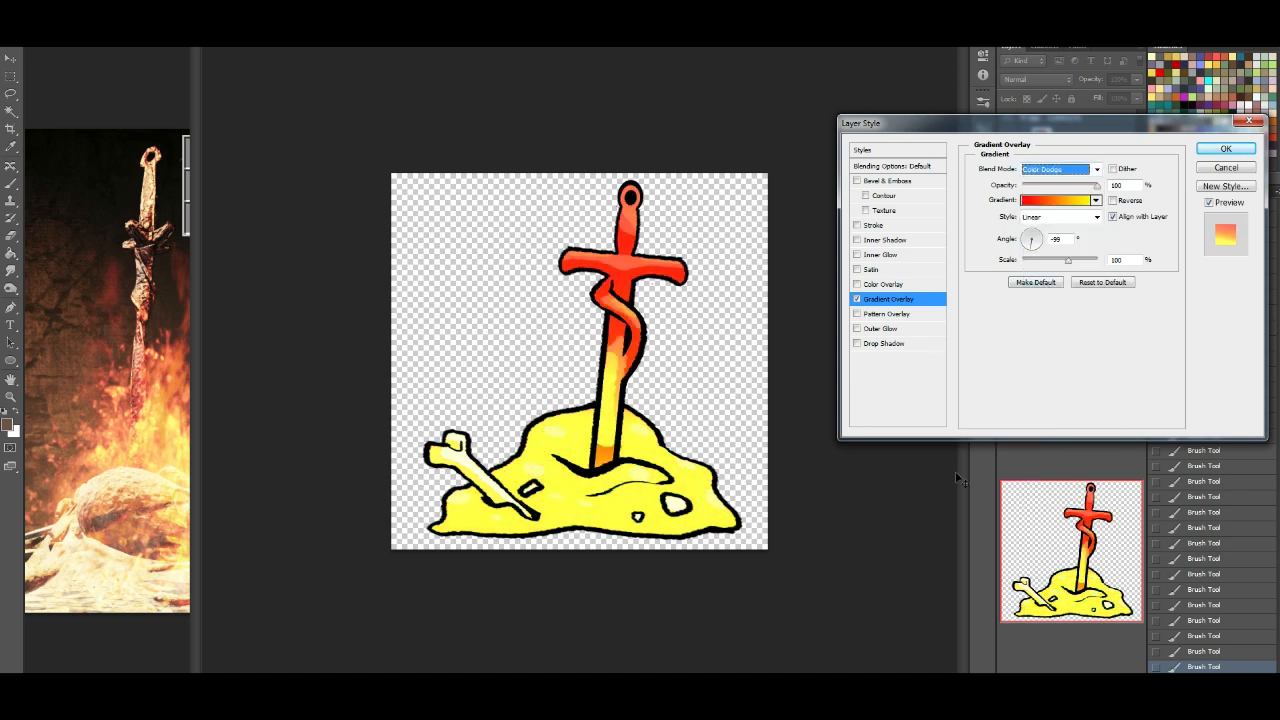
pyautogui.press('Down')
pyautogui.press('Down')
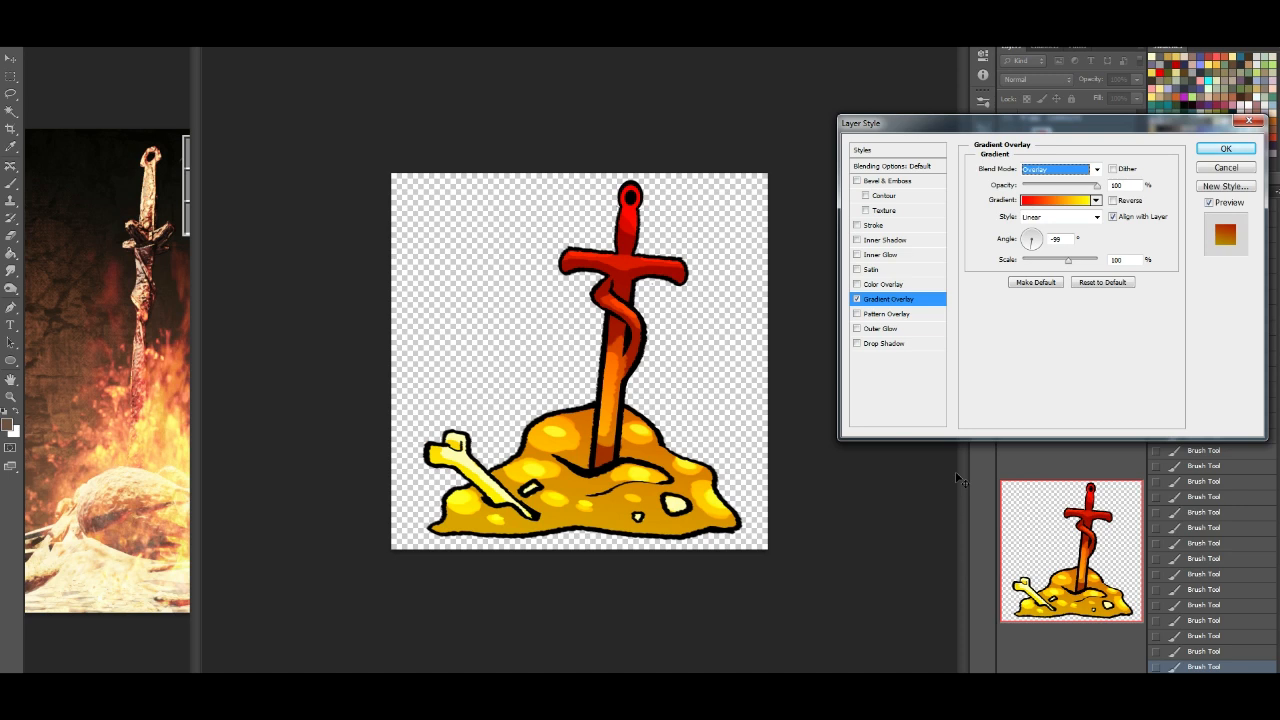
# Step: Lower the gradient overlay's opacity to about 27% and flatten the effect by merging Layer 5 with a new blank layer
pyautogui.moveTo(1098, 186); pyautogui.dragTo(1042, 193)
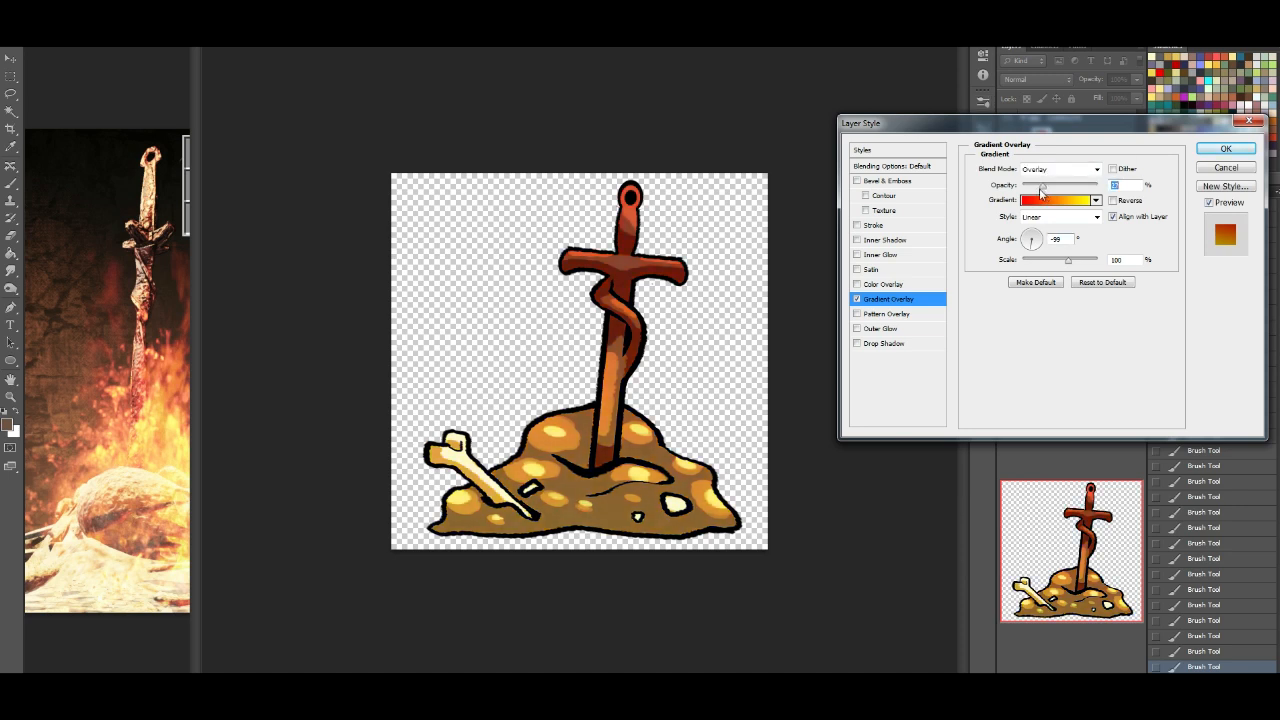
pyautogui.click(1238, 153)
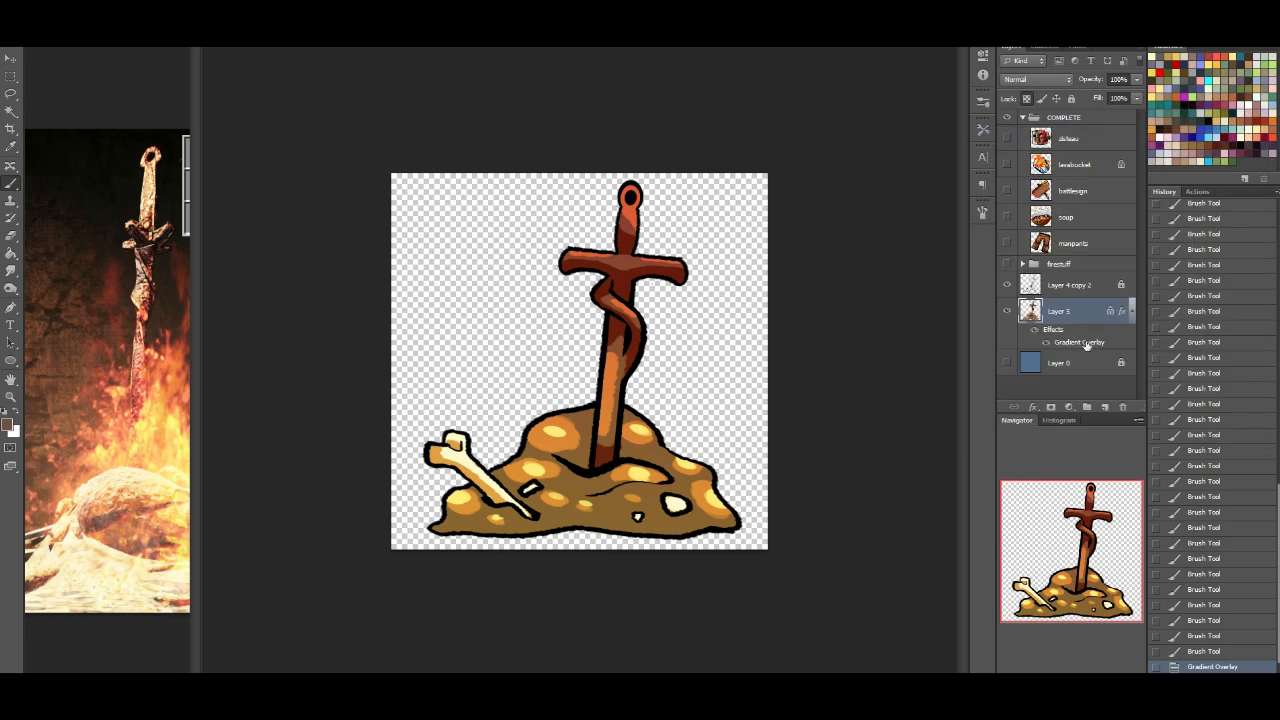
pyautogui.click(1105, 407)
pyautogui.moveTo(1070, 315); pyautogui.dragTo(1078, 372)
pyautogui.keyDown('shift'); pyautogui.click(1072, 312); pyautogui.keyUp('shift')
pyautogui.hotkey('ctrl', 'e')
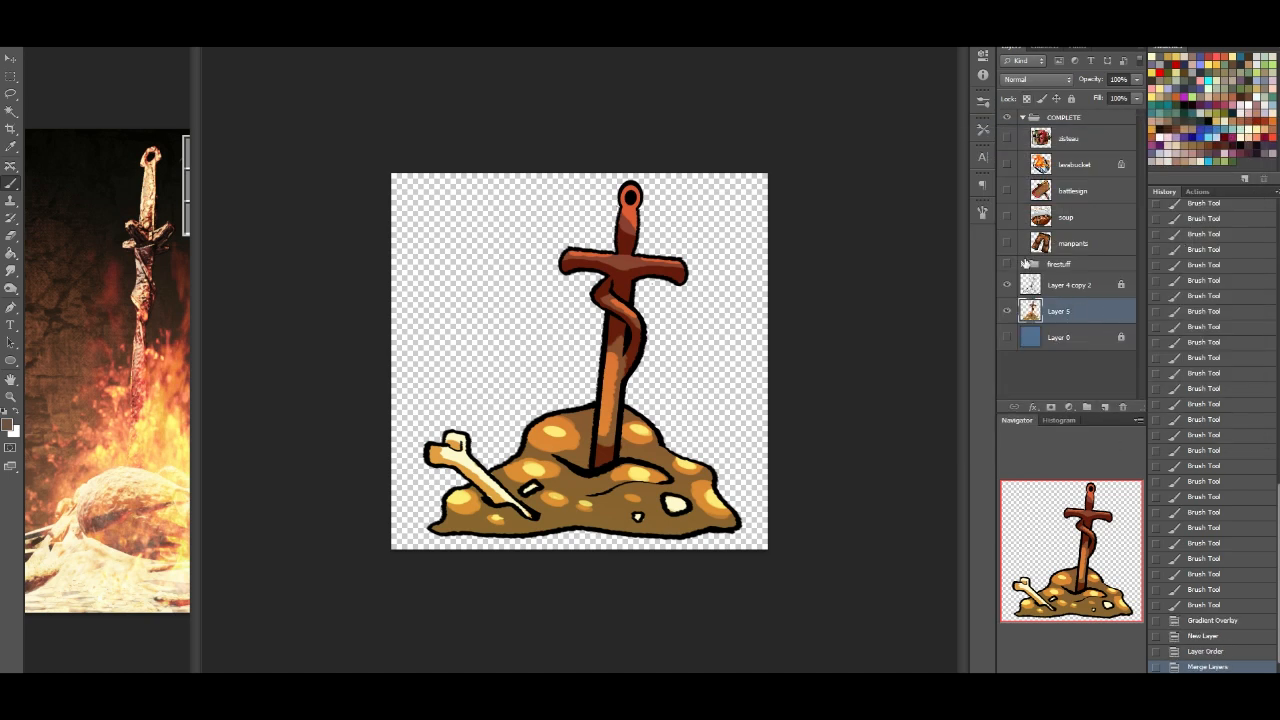
# Step: Show and expand the fire layer group, and merge Layer 5 copy 2 with Layer 4 copy
pyautogui.click(1008, 264)
pyautogui.click(1021, 264)
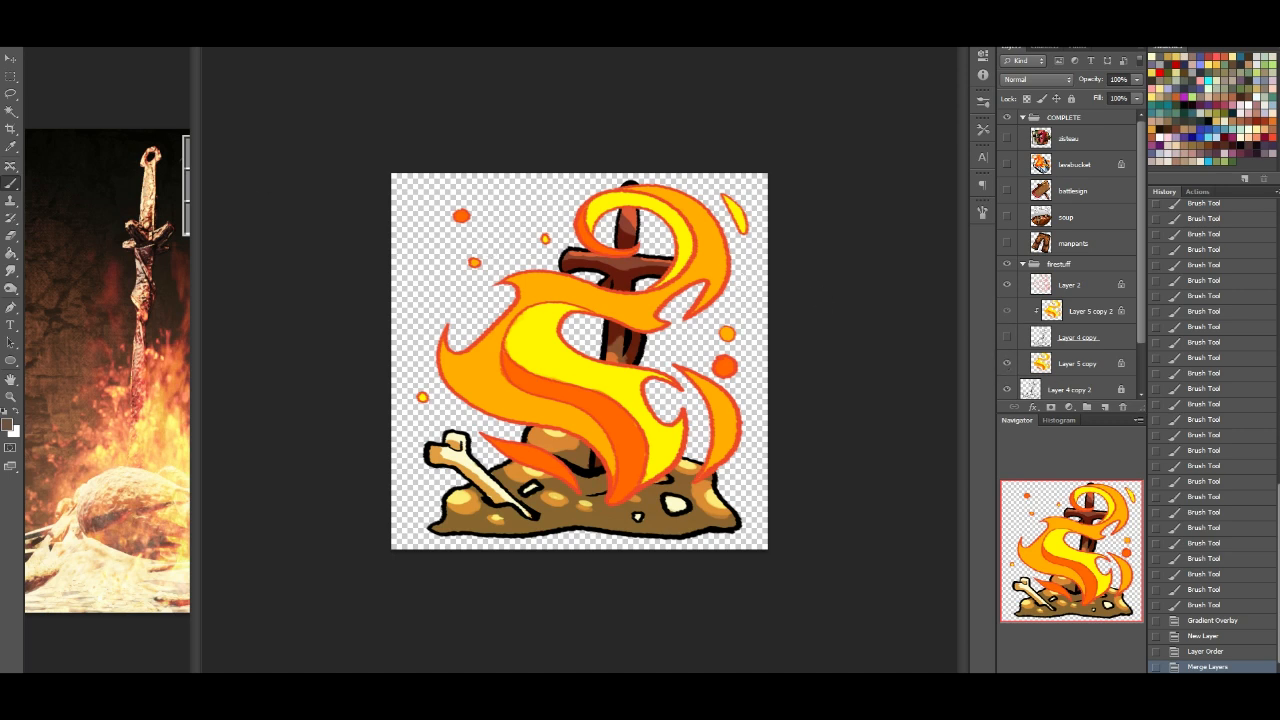
pyautogui.scroll(-2, 1141, 336)
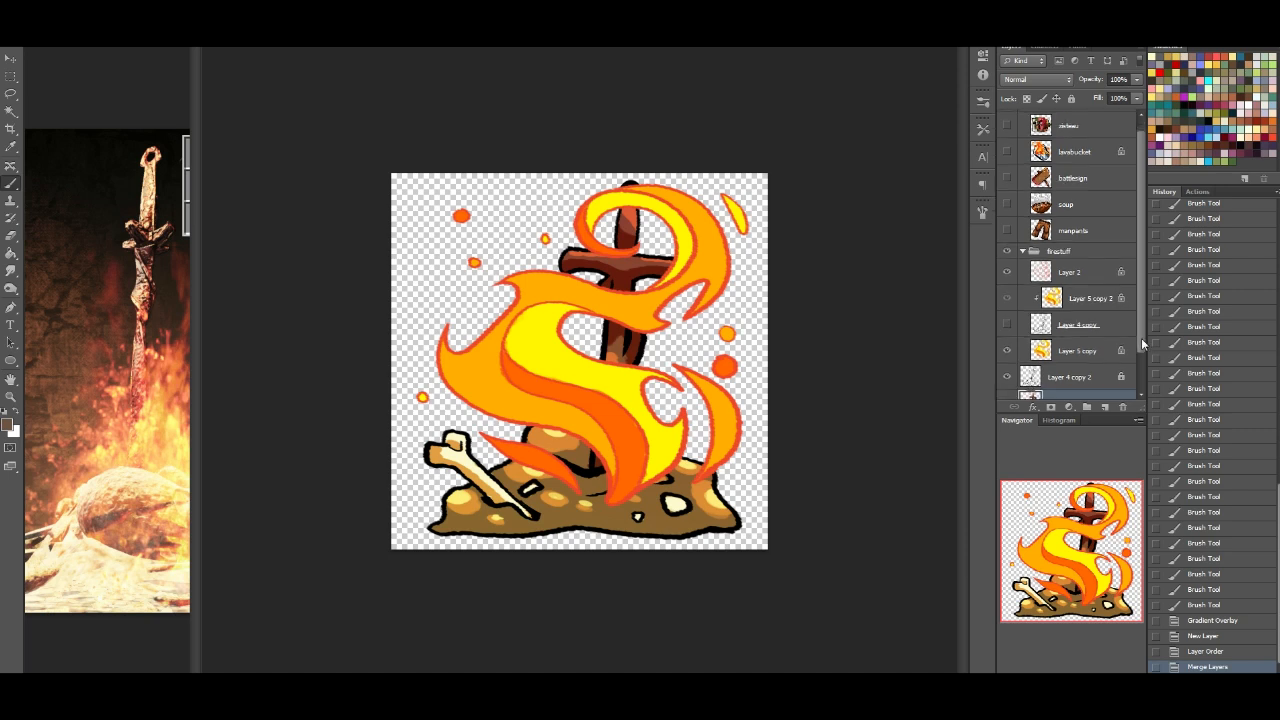
pyautogui.click(1097, 272)
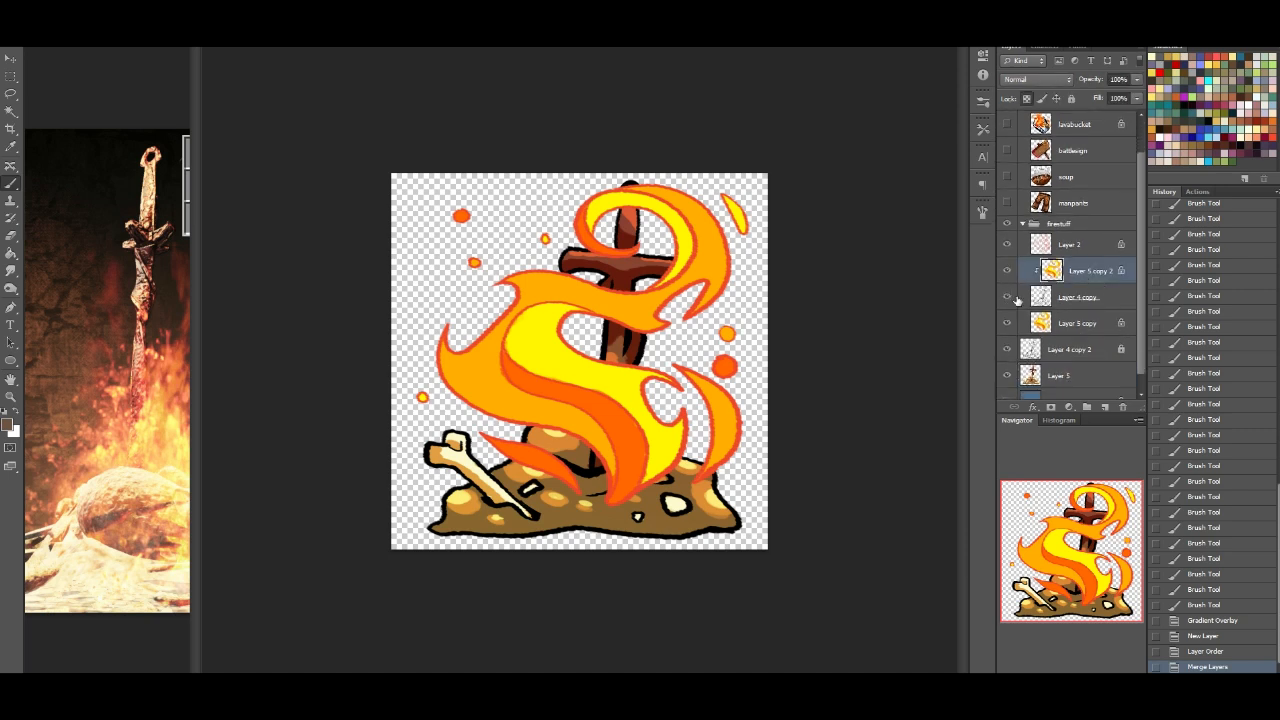
pyautogui.keyDown('shift'); pyautogui.click(1104, 298); pyautogui.keyUp('shift')
pyautogui.hotkey('ctrl', 'e')
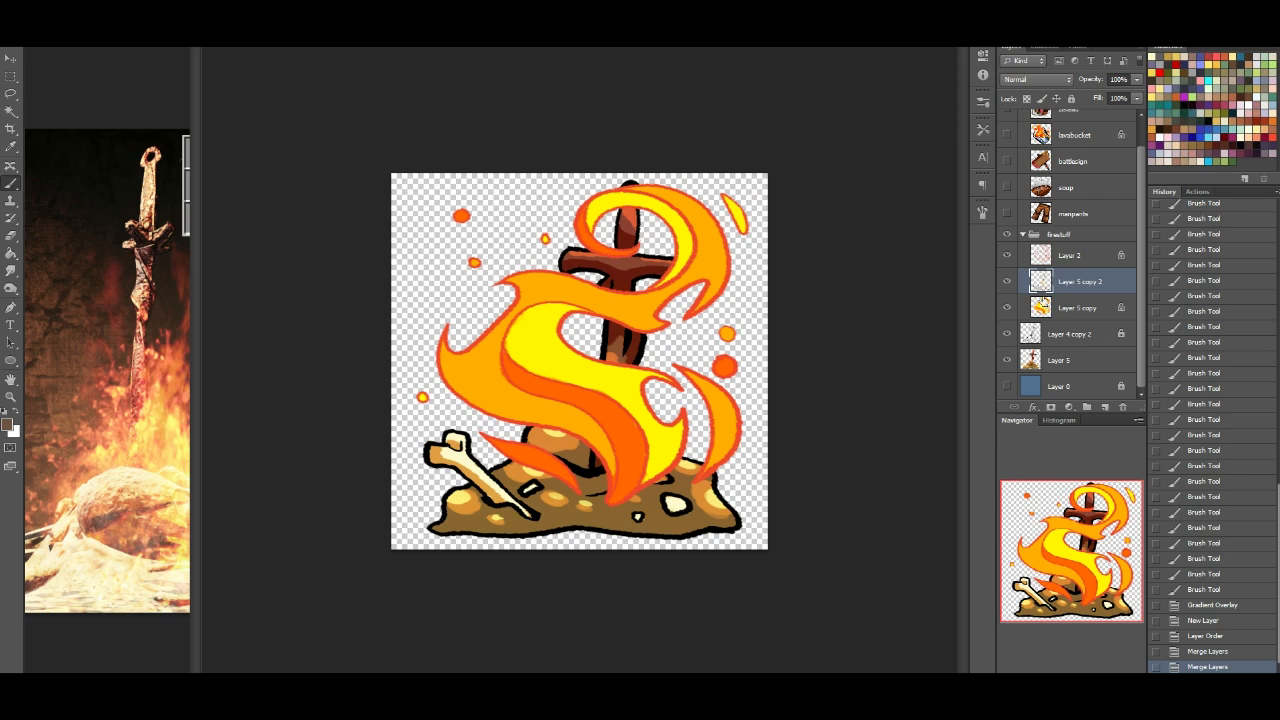
# Step: Merge Layer 4 copy 2 with Layer 5 and duplicate the merged sword and mound layer
pyautogui.click(1052, 336)
pyautogui.keyDown('shift'); pyautogui.click(1068, 360); pyautogui.keyUp('shift')
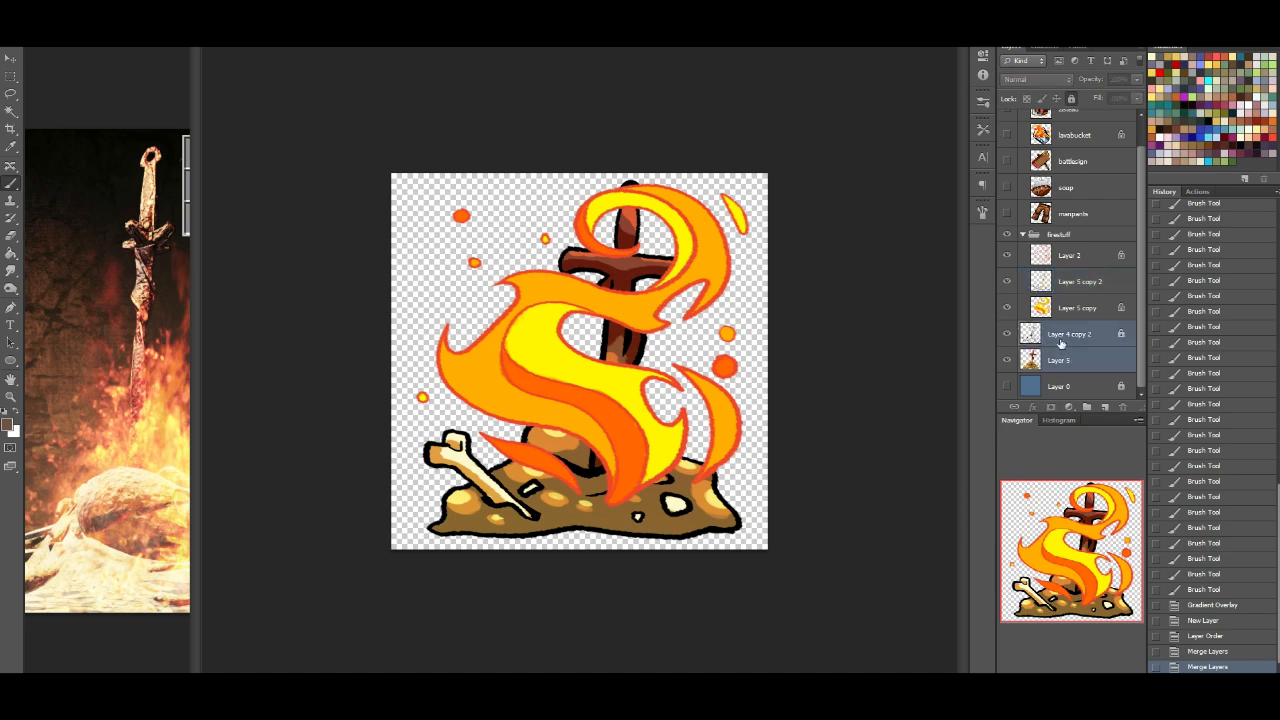
pyautogui.hotkey('ctrl', 'e')
pyautogui.moveTo(1109, 362)
pyautogui.mouseDown()
pyautogui.moveTo(1106, 407)
pyautogui.moveTo(1085, 357)
pyautogui.mouseUp()
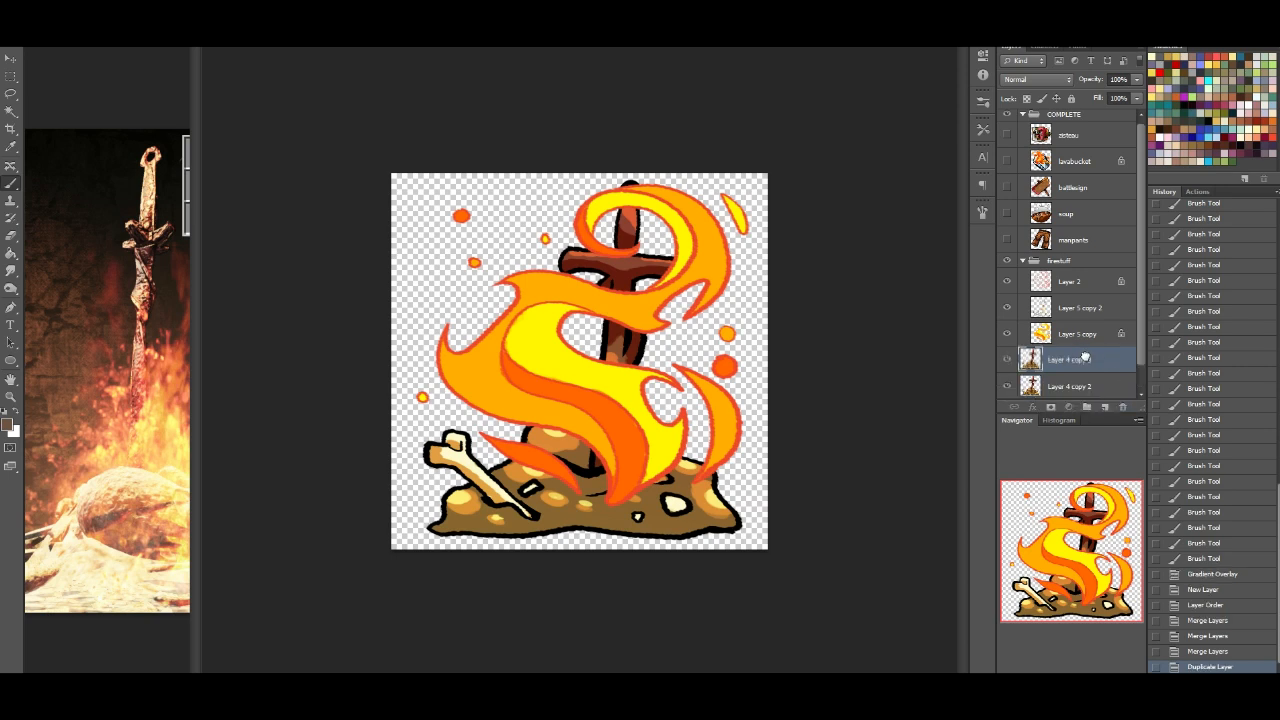
pyautogui.click(1068, 262)
pyautogui.rightClick(1066, 260)
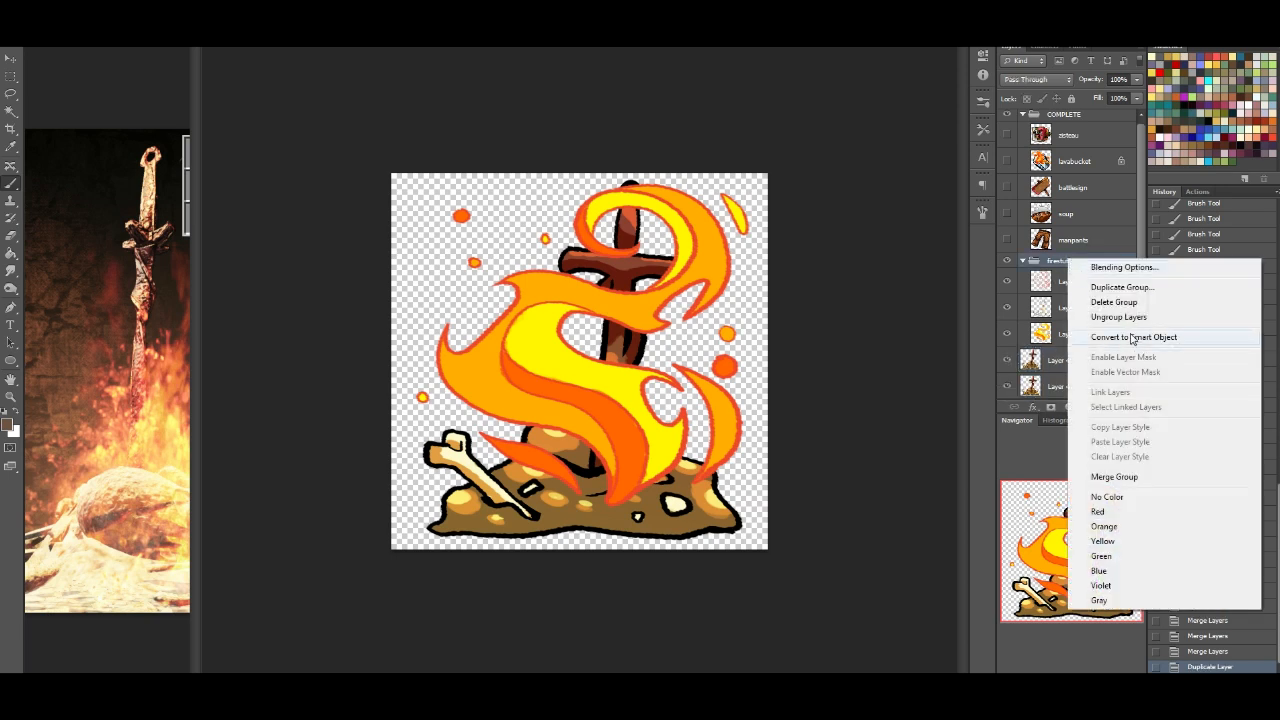
pyautogui.click(1031, 259)
pyautogui.keyDown('shift'); pyautogui.click(1090, 334); pyautogui.keyUp('shift')
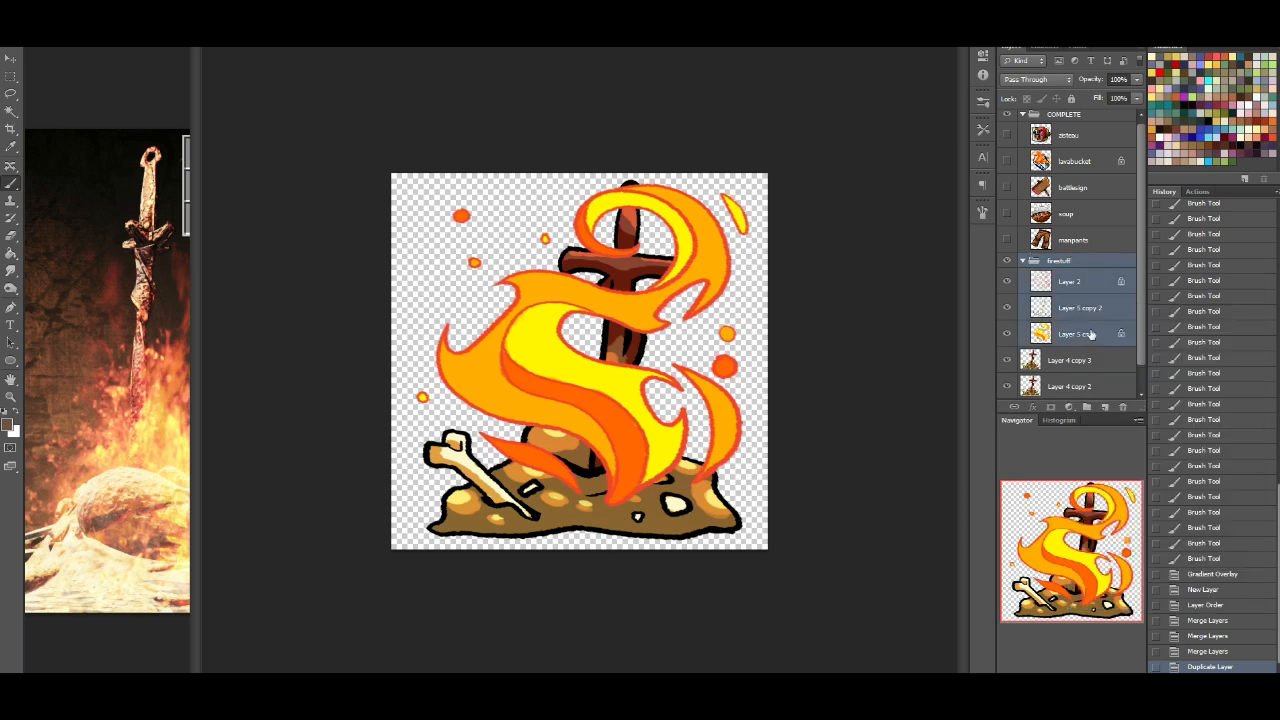
pyautogui.rightClick(1090, 335)
# Step: Move Layer 4 copy 3 into the fire group beneath the flames and try clipping the three flame layers to it
pyautogui.click(1060, 357)
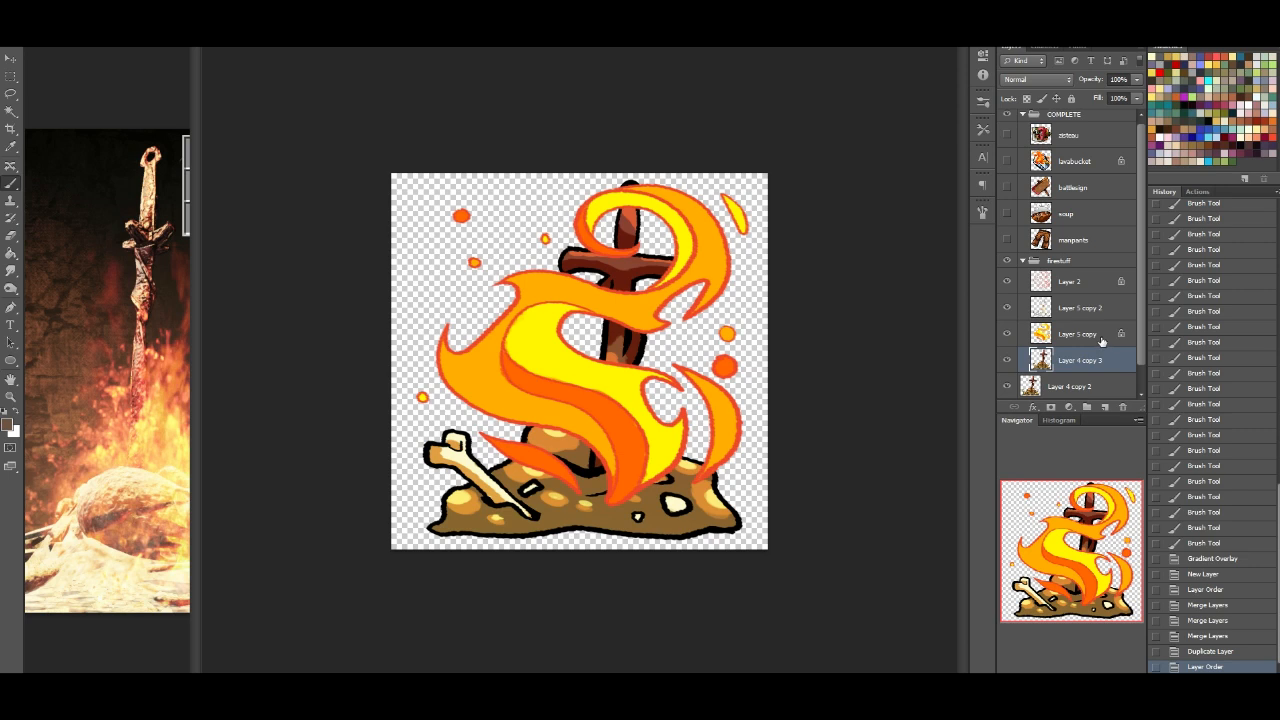
pyautogui.click(1066, 286)
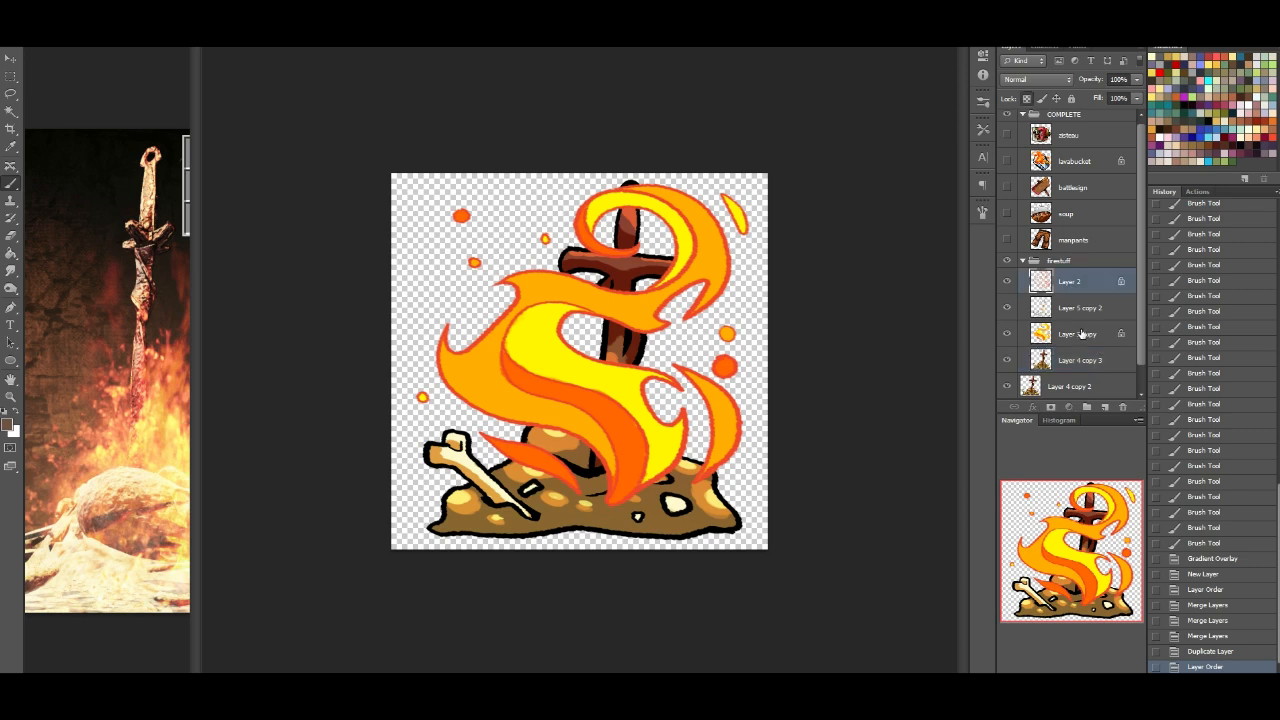
pyautogui.keyDown('shift'); pyautogui.click(1080, 330); pyautogui.keyUp('shift')
pyautogui.rightClick(1080, 330)
pyautogui.click(1130, 350)
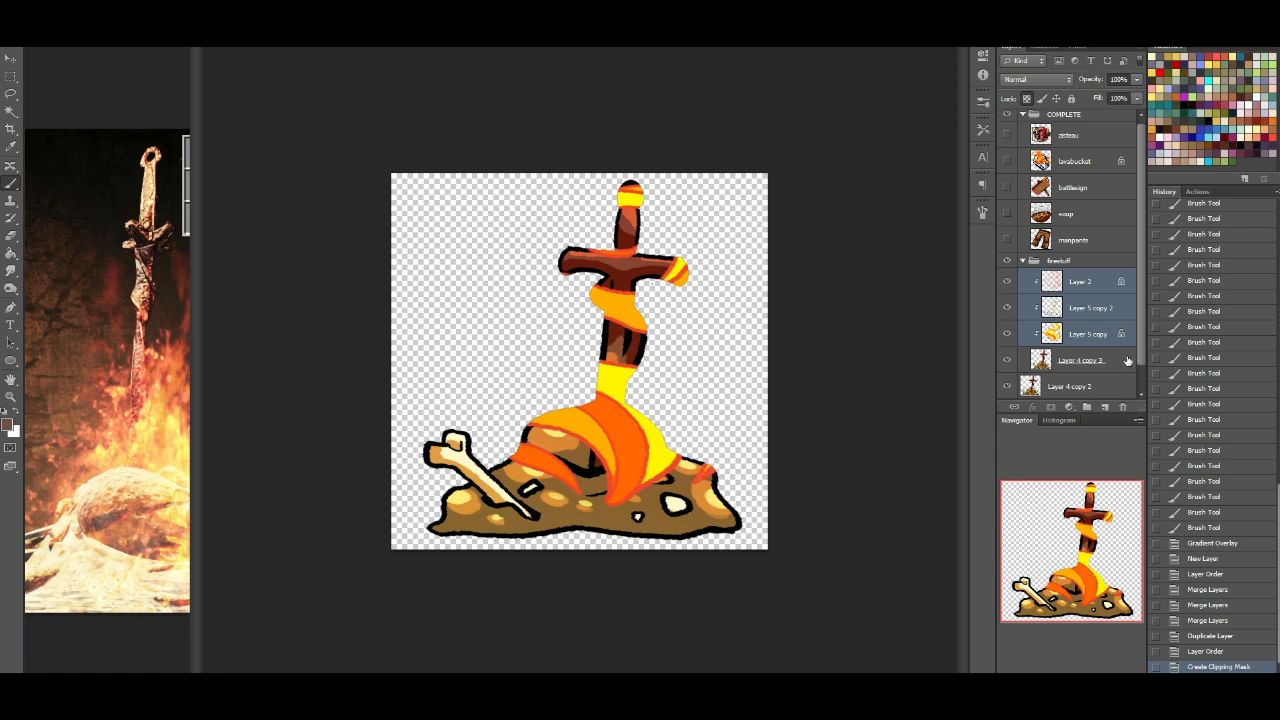
pyautogui.hotkey('ctrl', 'z')
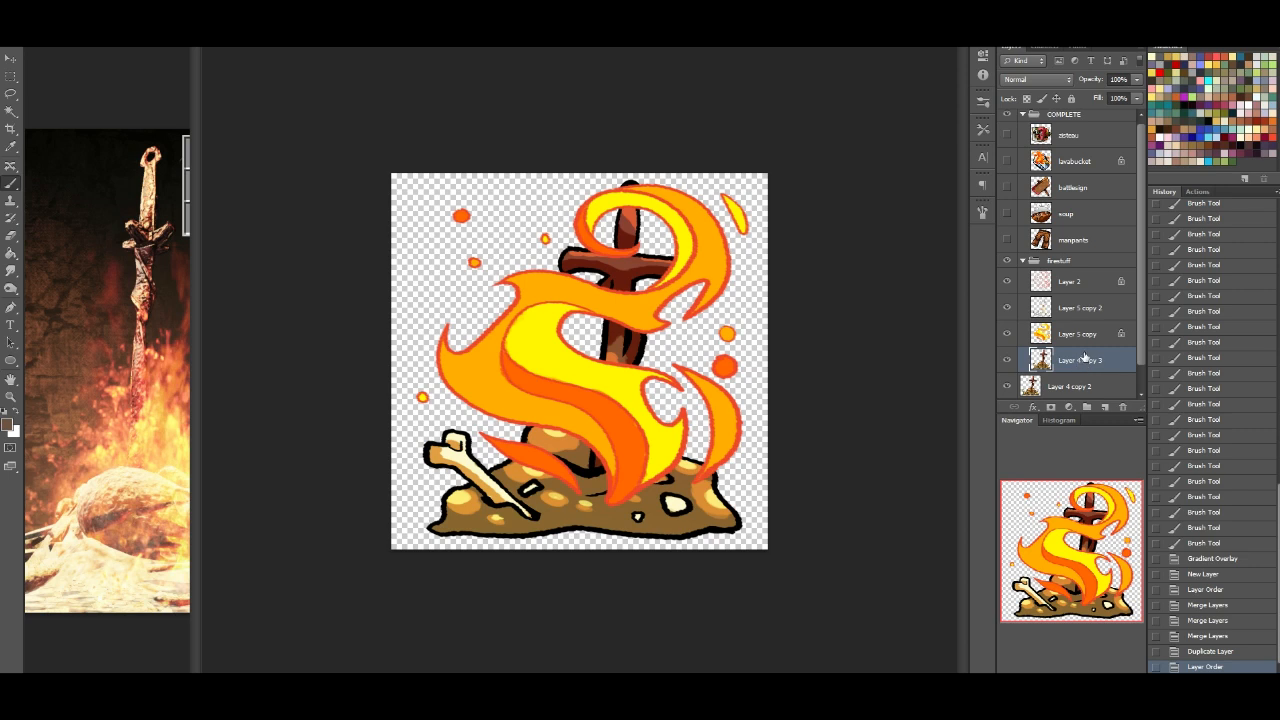
# Step: Move Layer 4 copy 3 to the top of the fire group, above the flame layers
pyautogui.moveTo(1087, 355); pyautogui.dragTo(1094, 278)
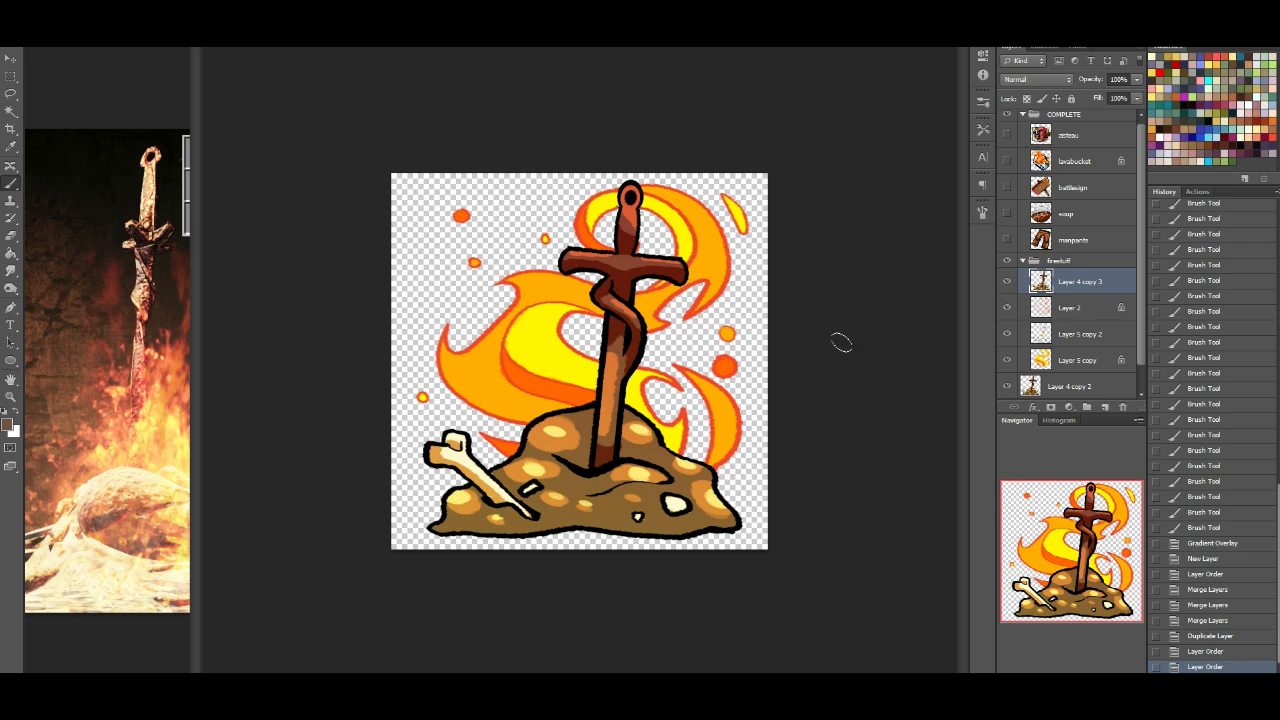
# Step: Magic Wand-select the empty area outside the flame outline on Layer 2 and clear that area from Layer 4 copy 3
pyautogui.click(10, 111)
pyautogui.click(1072, 362)
pyautogui.click(1065, 314)
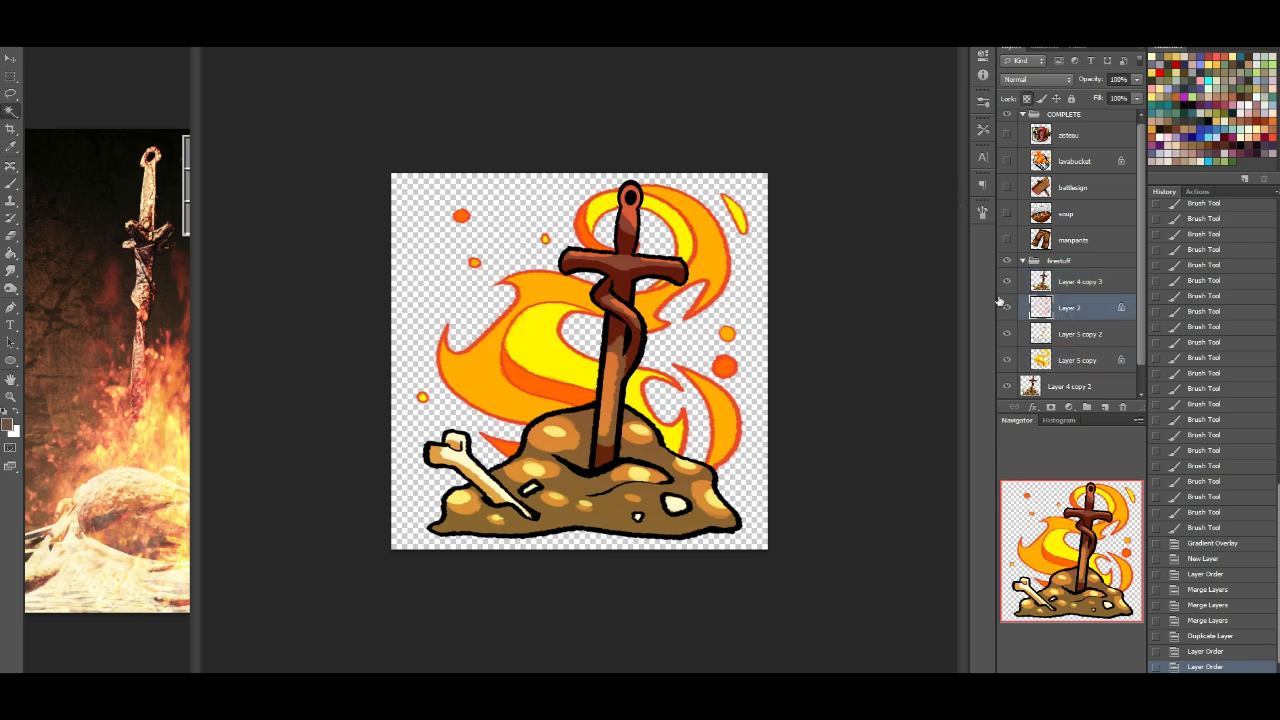
pyautogui.click(740, 315)
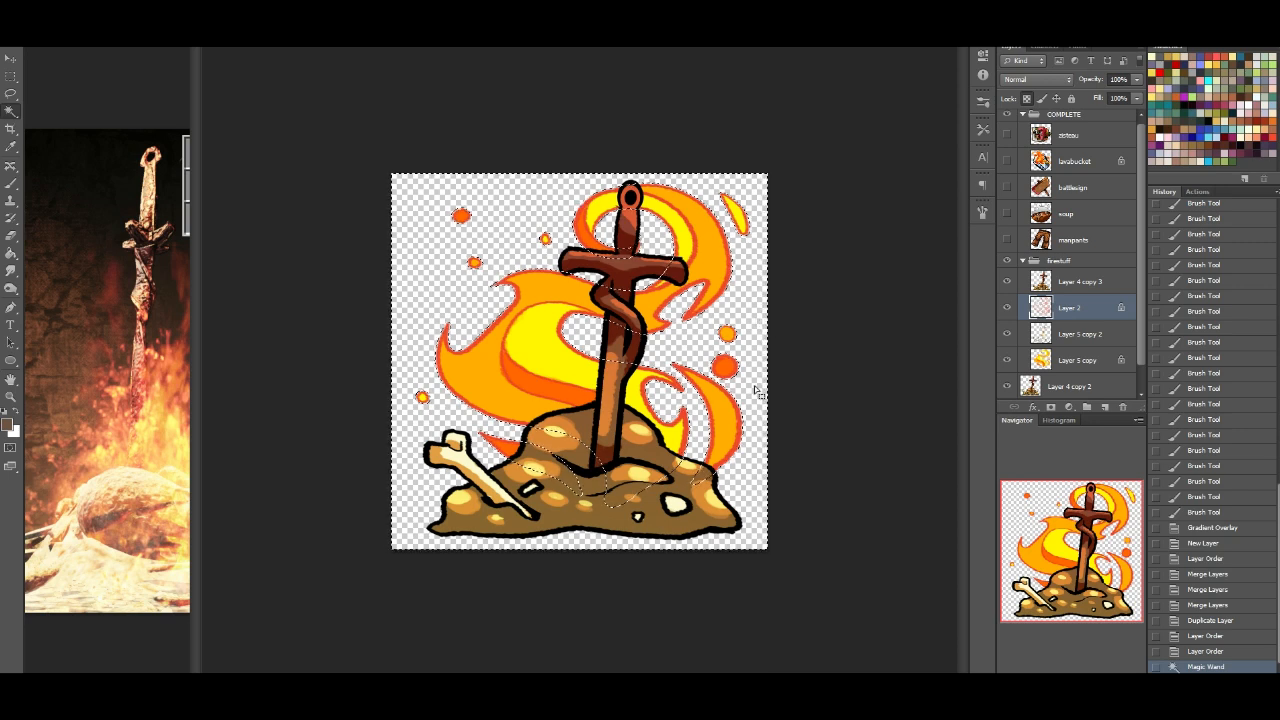
pyautogui.press('Delete')
pyautogui.hotkey('ctrl', 'z')
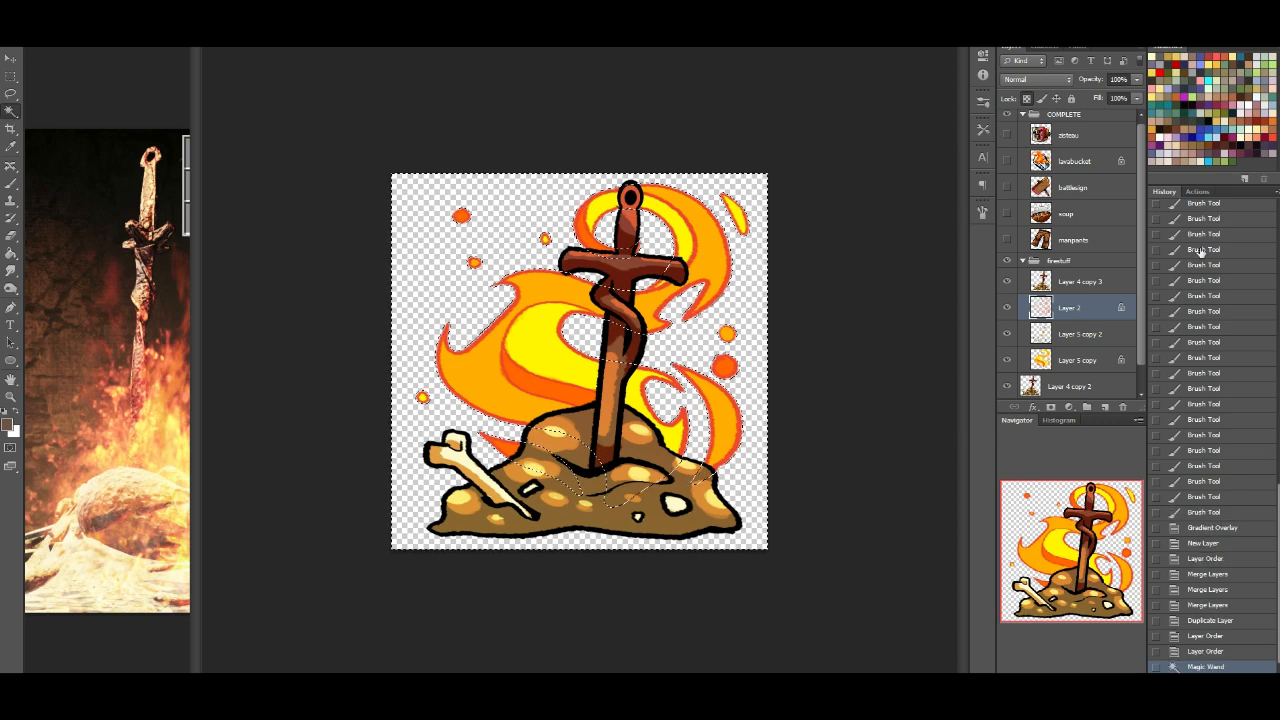
pyautogui.click(1066, 283)
pyautogui.press('Delete')
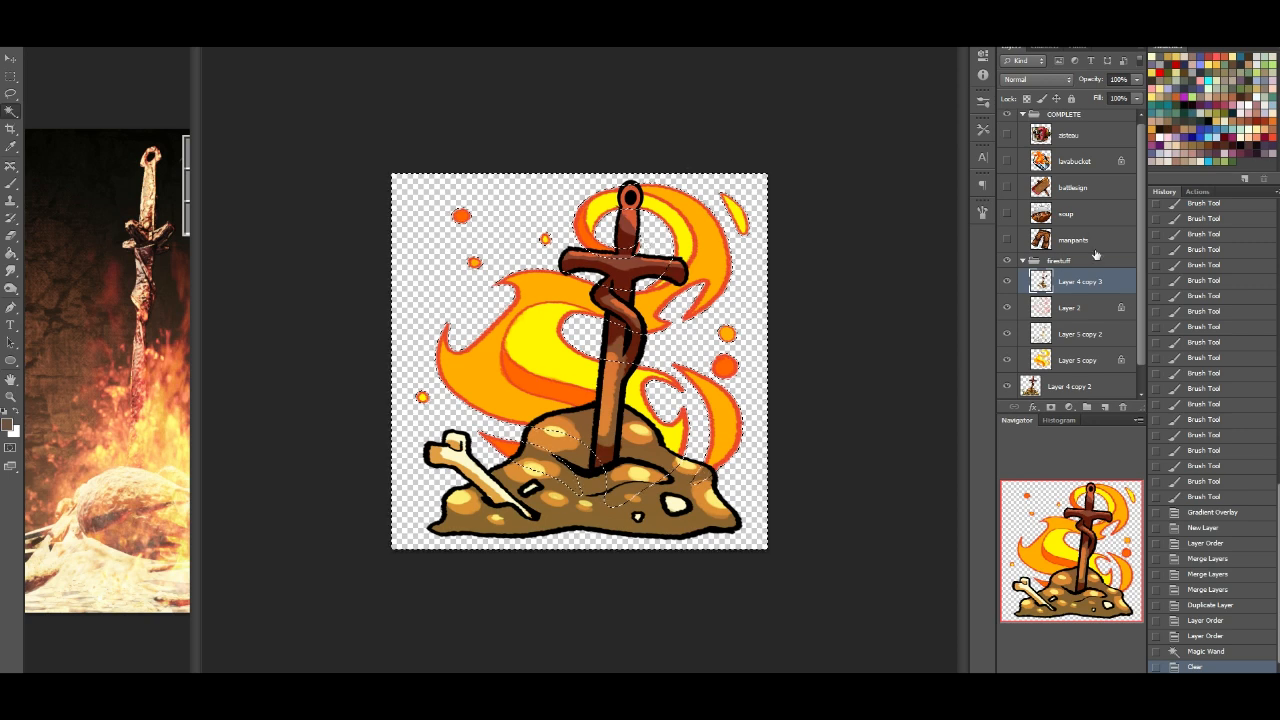
# Step: Invert the selection and erase Layer 4 copy 3 over the upper flame loop, the middle flame band and the lower outer flames
pyautogui.hotkey('ctrl', 'shift', 'i')
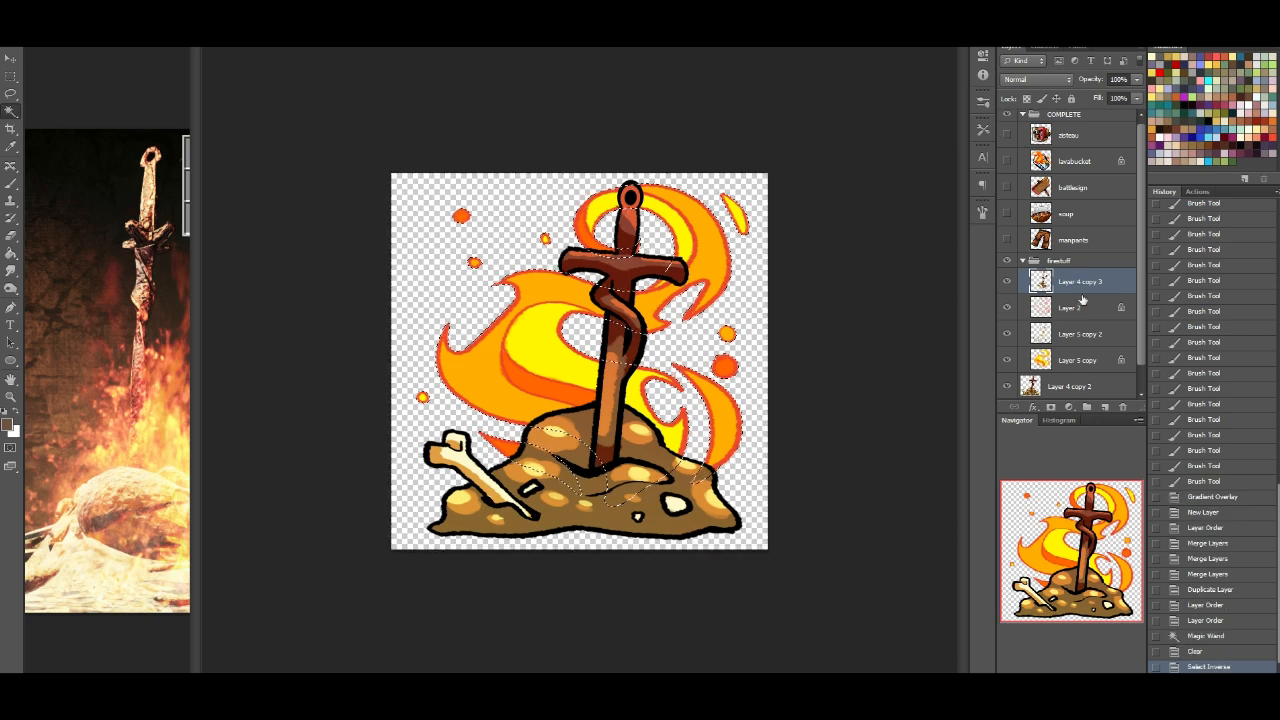
pyautogui.press('e')
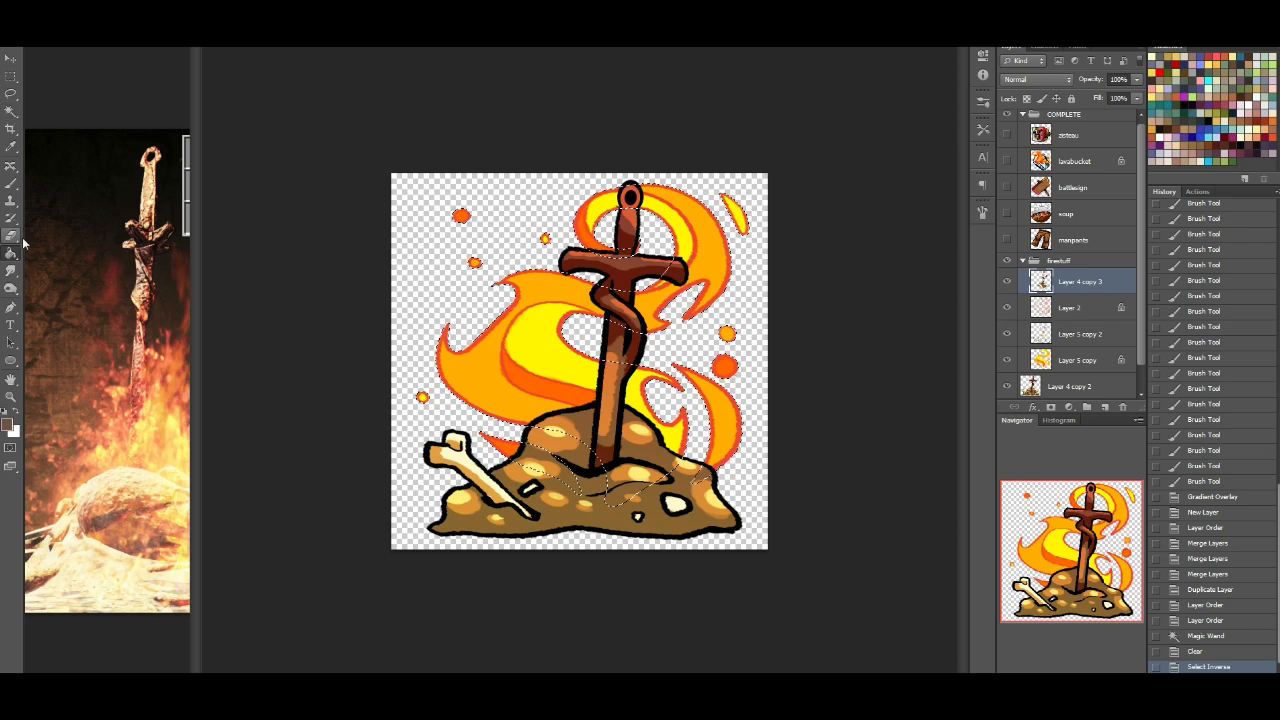
pyautogui.click(672, 233)
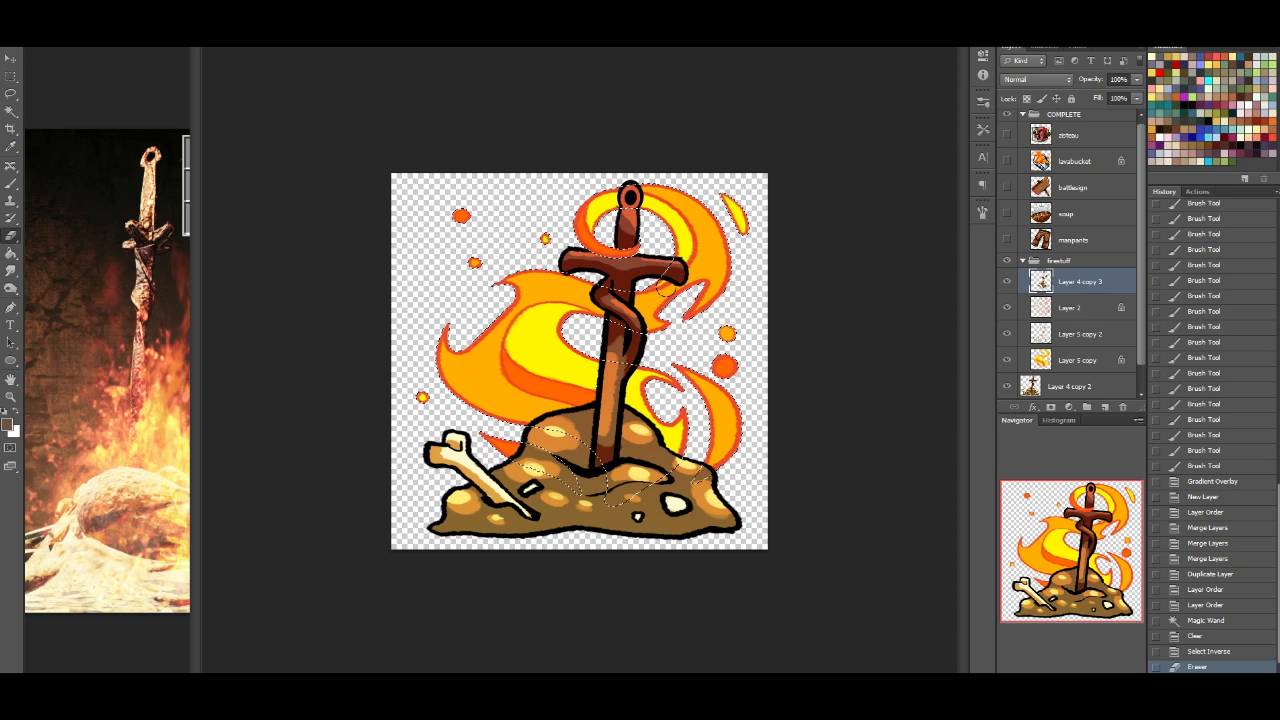
pyautogui.click(628, 323)
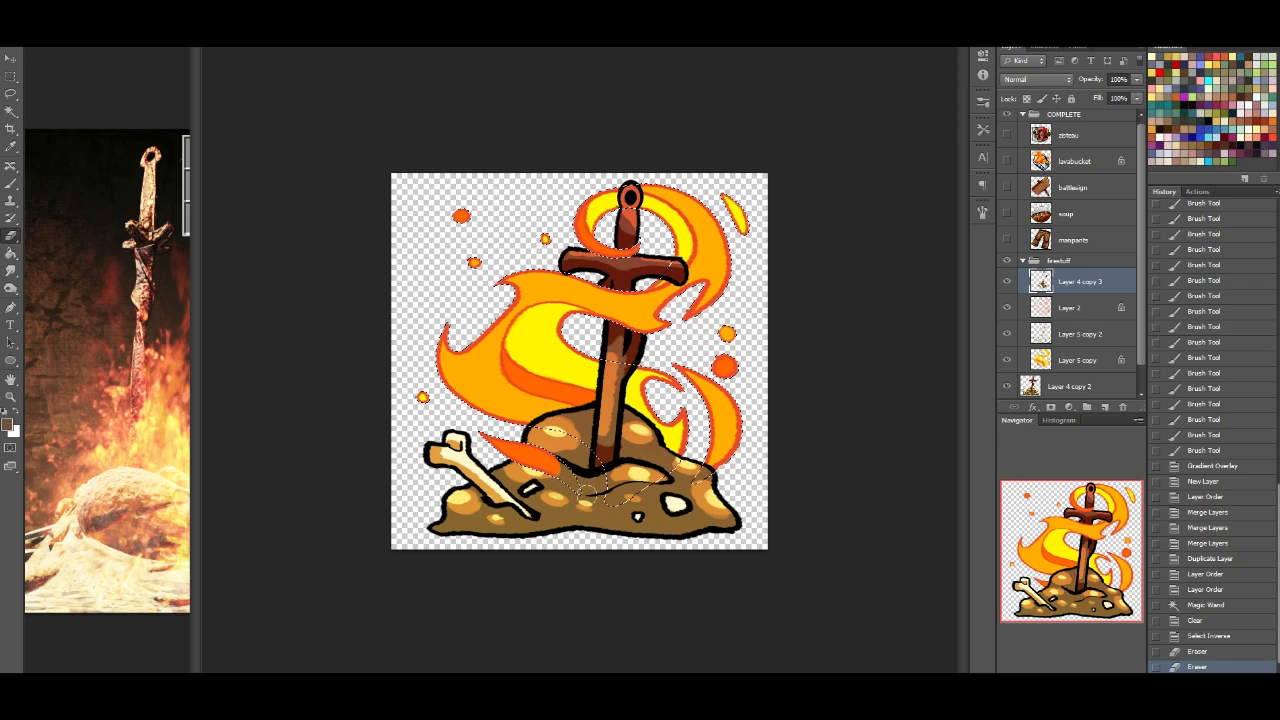
pyautogui.click(703, 482)
pyautogui.click(712, 400)
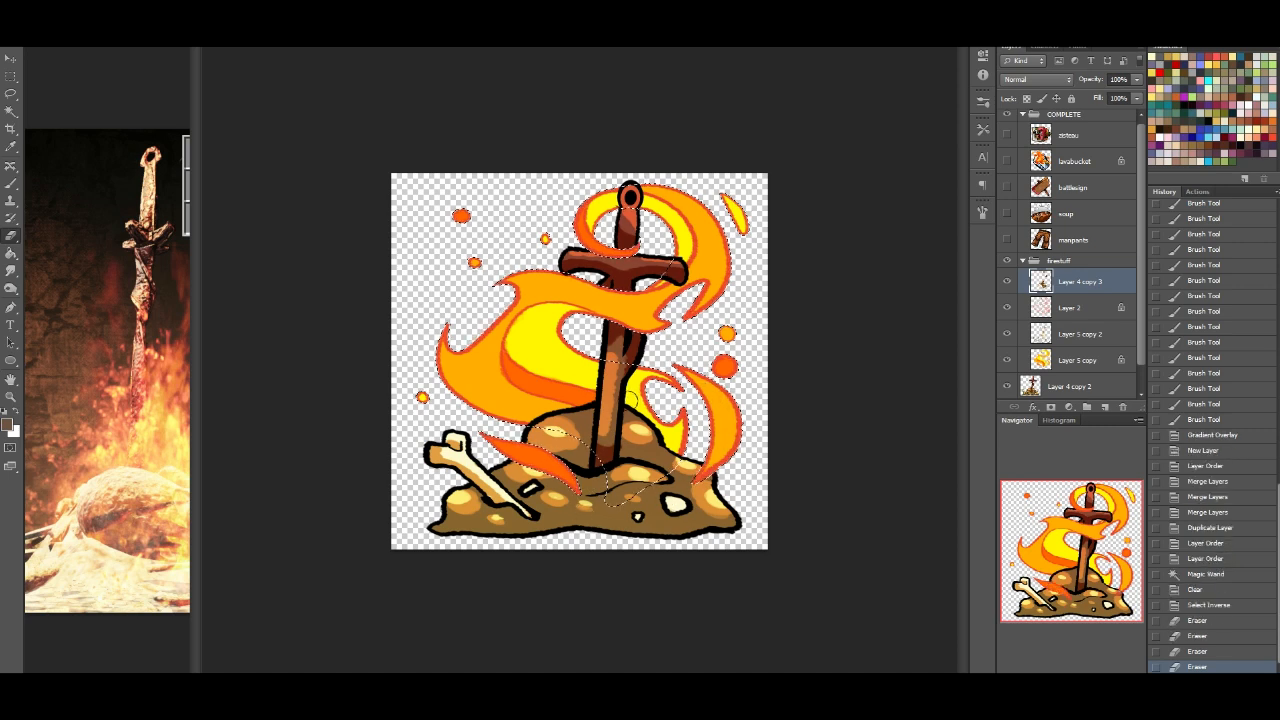
# Step: Erase the parts of Layer 4 copy 3 covering the yellow flame beside the base of the sword blade
pyautogui.moveTo(644, 440); pyautogui.dragTo(646, 399)
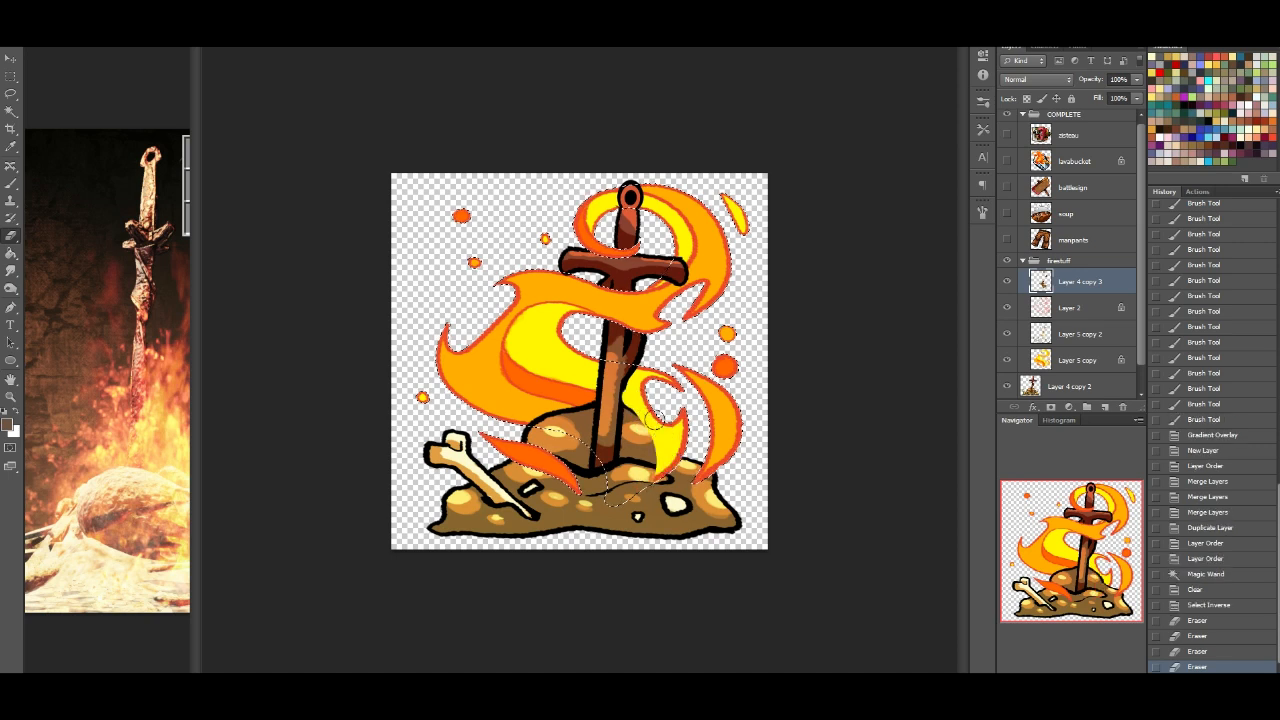
pyautogui.moveTo(653, 417)
pyautogui.mouseDown()
pyautogui.moveTo(633, 394)
pyautogui.moveTo(636, 408)
pyautogui.mouseUp()
pyautogui.moveTo(665, 460)
pyautogui.mouseDown()
pyautogui.moveTo(631, 405)
pyautogui.moveTo(650, 476)
pyautogui.moveTo(658, 417)
pyautogui.moveTo(635, 494)
pyautogui.moveTo(654, 460)
pyautogui.moveTo(644, 487)
pyautogui.moveTo(660, 392)
pyautogui.mouseUp()
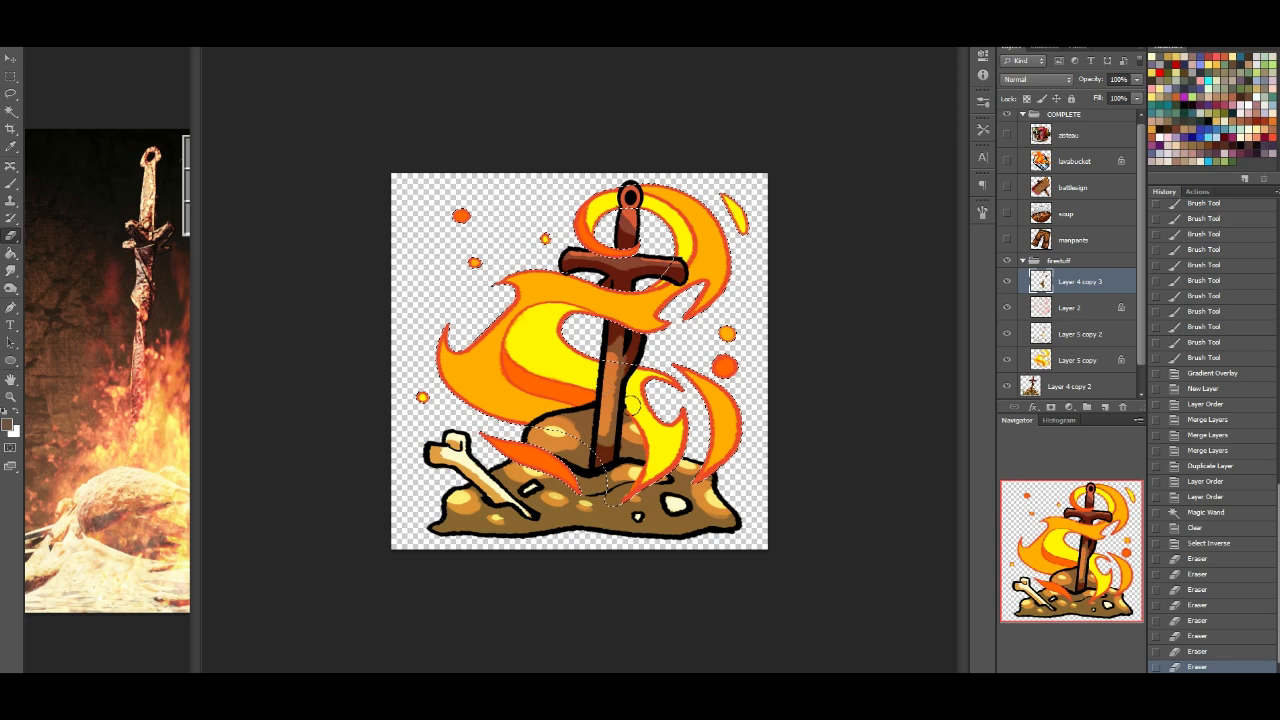
pyautogui.moveTo(630, 401)
pyautogui.mouseDown()
pyautogui.moveTo(646, 446)
pyautogui.moveTo(634, 490)
pyautogui.moveTo(644, 468)
pyautogui.mouseUp()
pyautogui.hotkey('ctrl', 'z')
pyautogui.moveTo(648, 474); pyautogui.dragTo(640, 476)
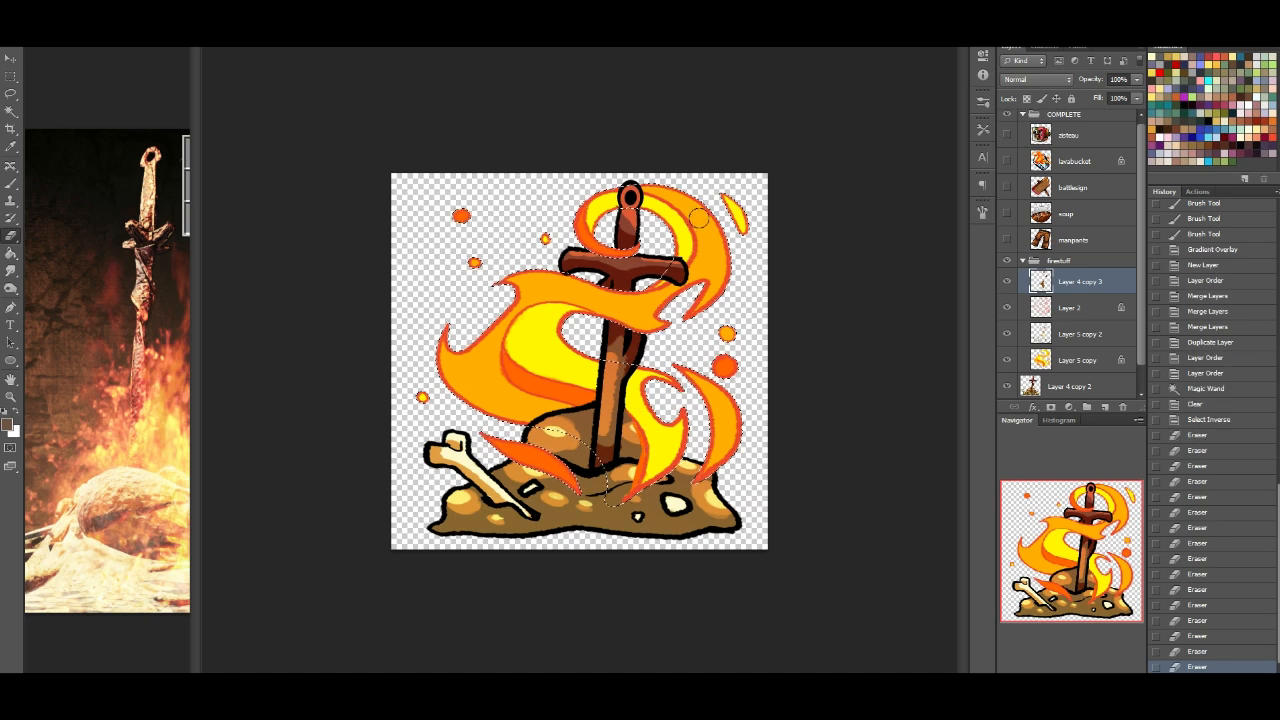
# Step: Step back through the history to undo the latest eraser strokes on Layer 4 copy 3
pyautogui.click(1205, 622)
pyautogui.click(1212, 606)
pyautogui.click(1228, 592)
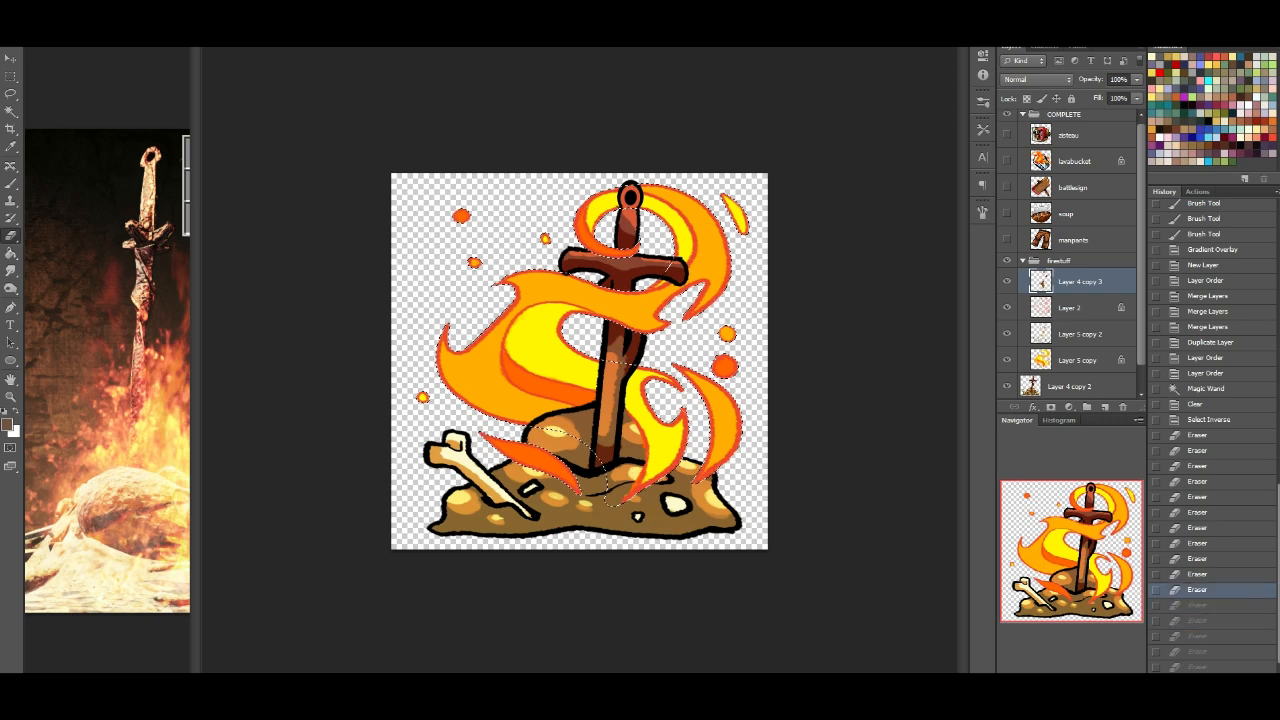
pyautogui.click(1208, 577)
pyautogui.click(1236, 562)
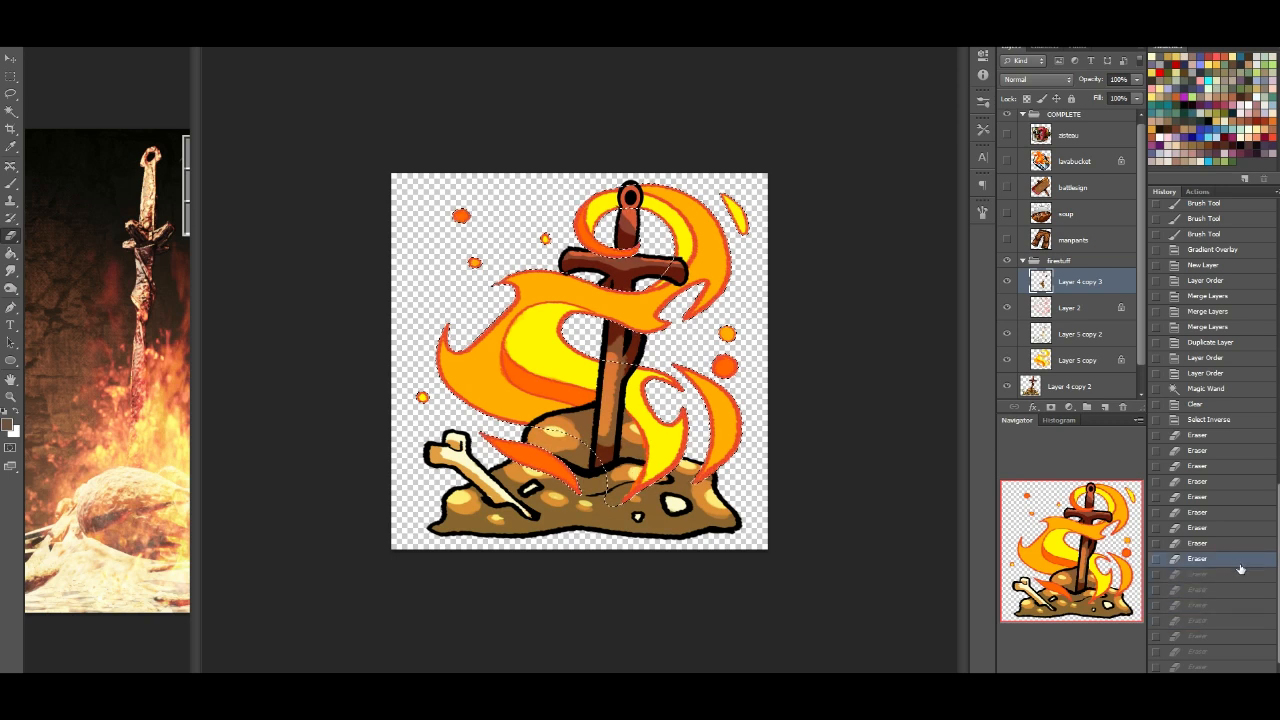
pyautogui.click(1228, 575)
pyautogui.click(1231, 560)
pyautogui.click(1240, 577)
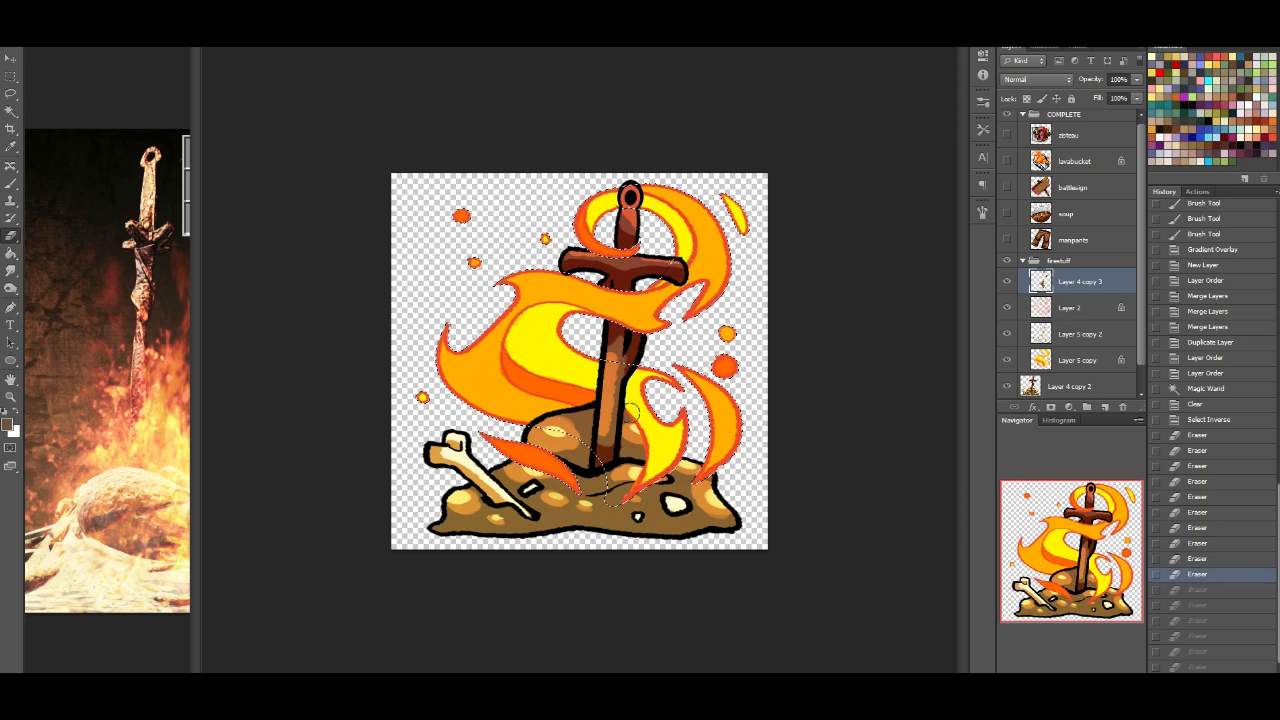
# Step: Erase Layer 4 copy 3 over the yellow flame's lower tip and the large flame crossing the blade's base, and clear the selection
pyautogui.moveTo(625, 494); pyautogui.dragTo(637, 482)
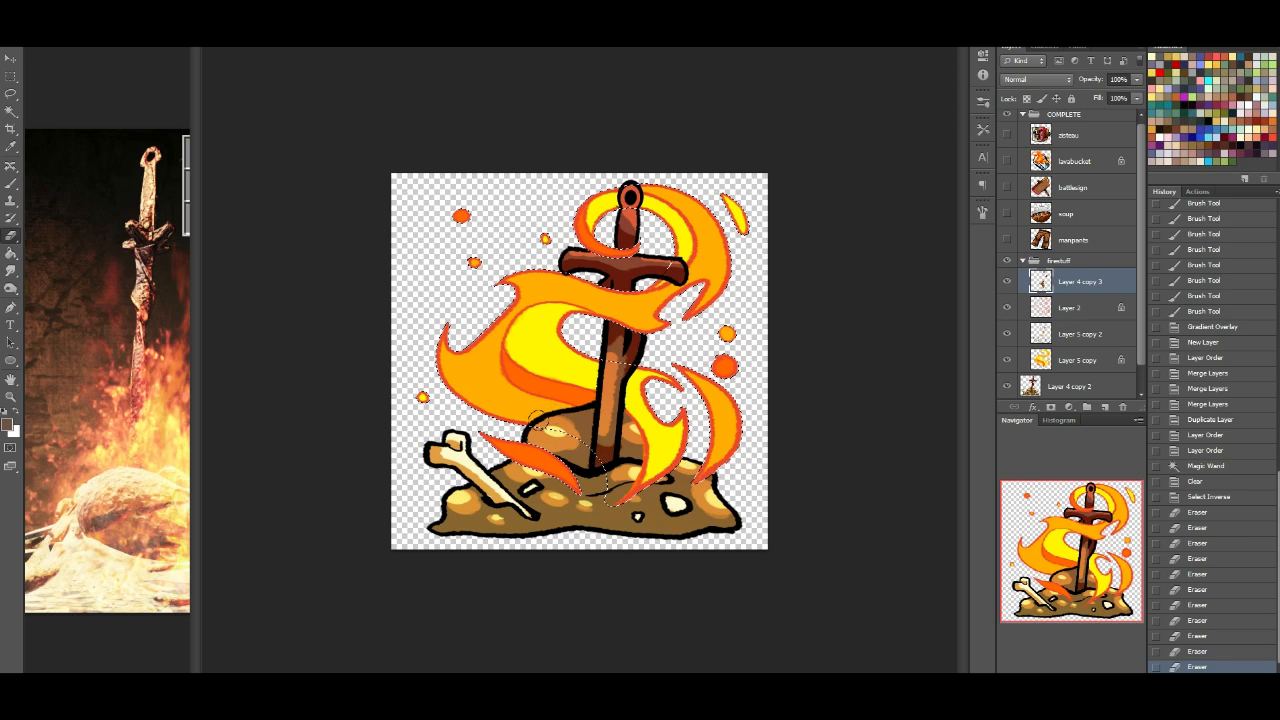
pyautogui.moveTo(568, 422)
pyautogui.mouseDown()
pyautogui.moveTo(560, 413)
pyautogui.moveTo(588, 432)
pyautogui.moveTo(611, 492)
pyautogui.mouseUp()
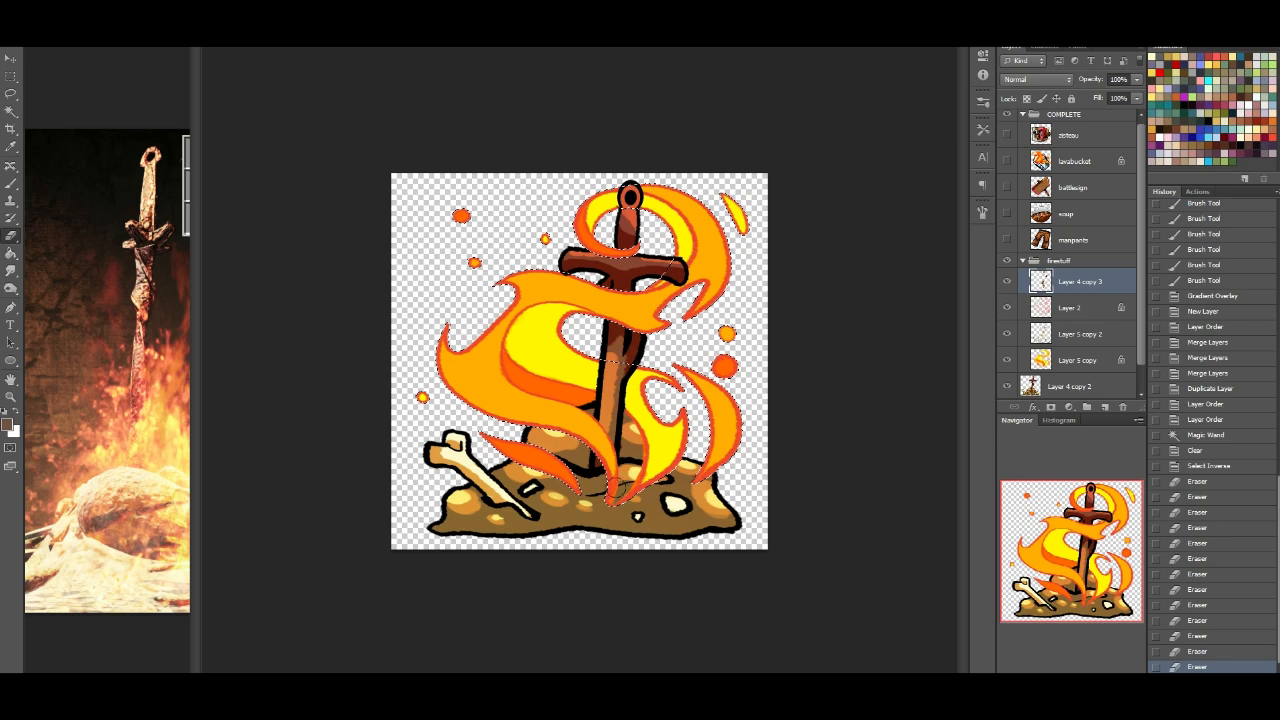
pyautogui.click(10, 183)
pyautogui.hotkey('ctrl', 'd')
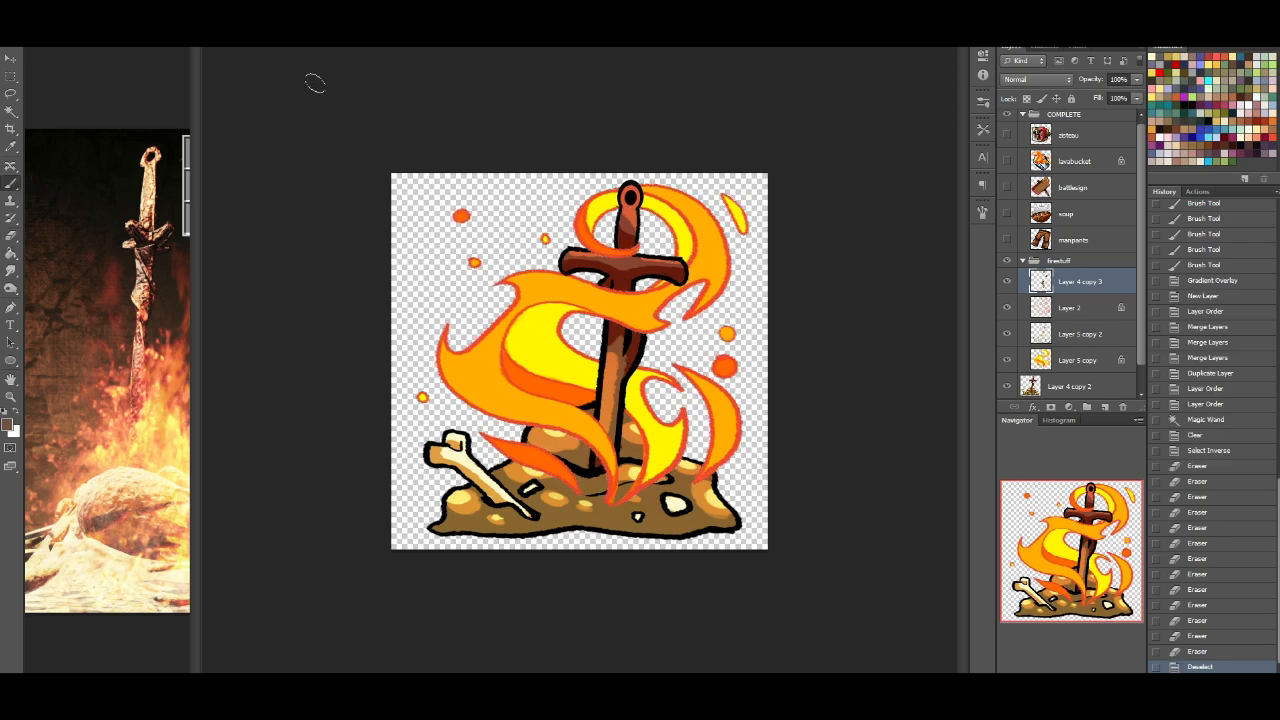
# Step: Paint sampled mound brown around the flame tips below the sword, lock Layer 4 copy 3 and compare it by switching its visibility
pyautogui.click(46, 30)
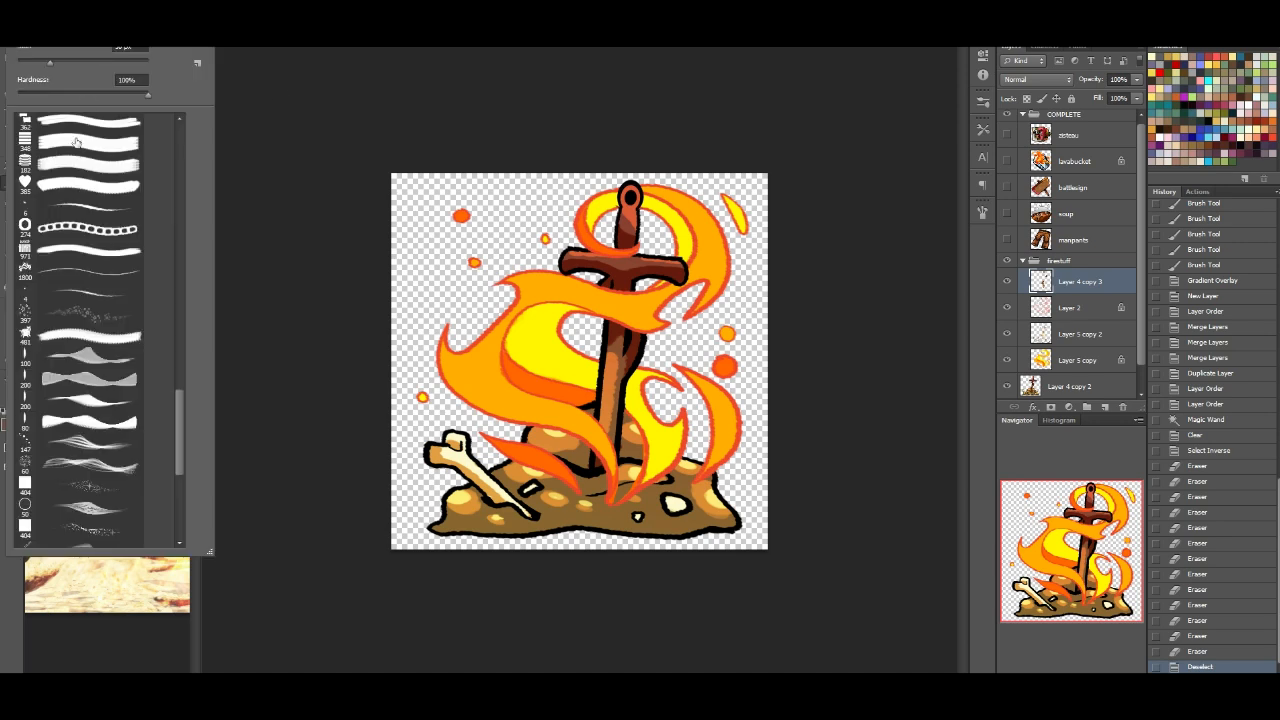
pyautogui.keyDown('alt'); pyautogui.click(625, 488); pyautogui.keyUp('alt')
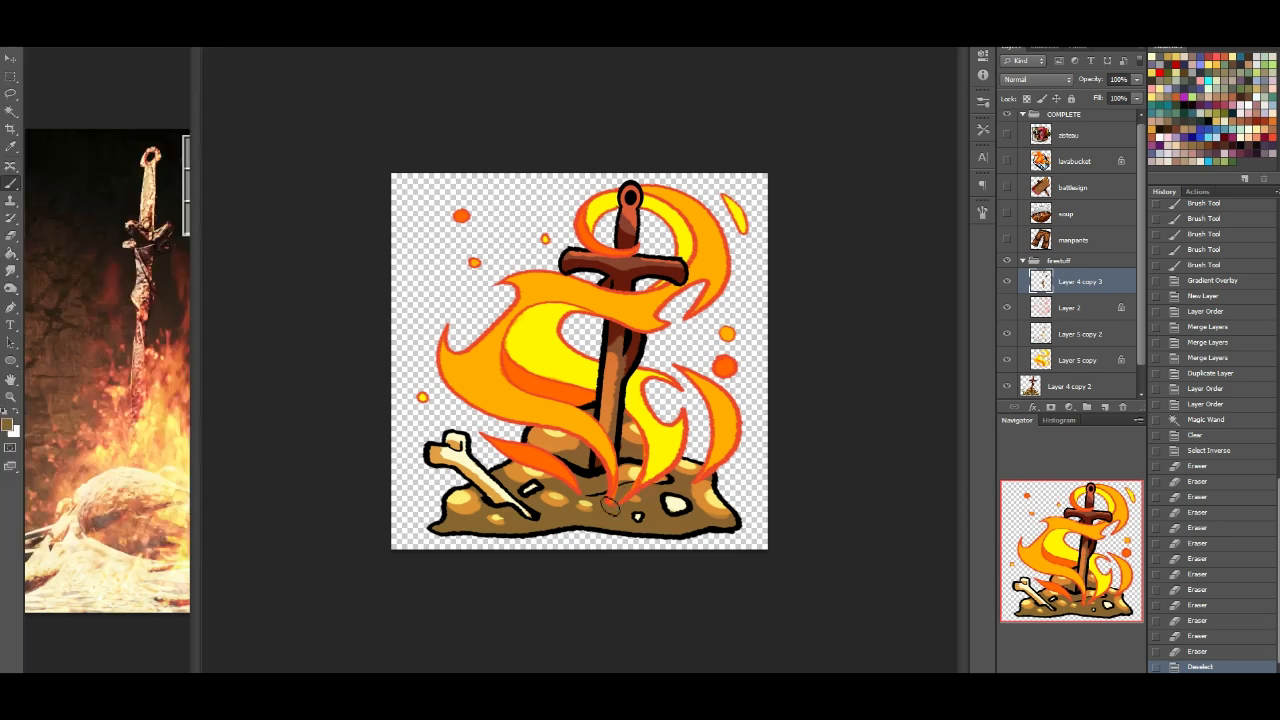
pyautogui.moveTo(602, 512); pyautogui.dragTo(609, 497)
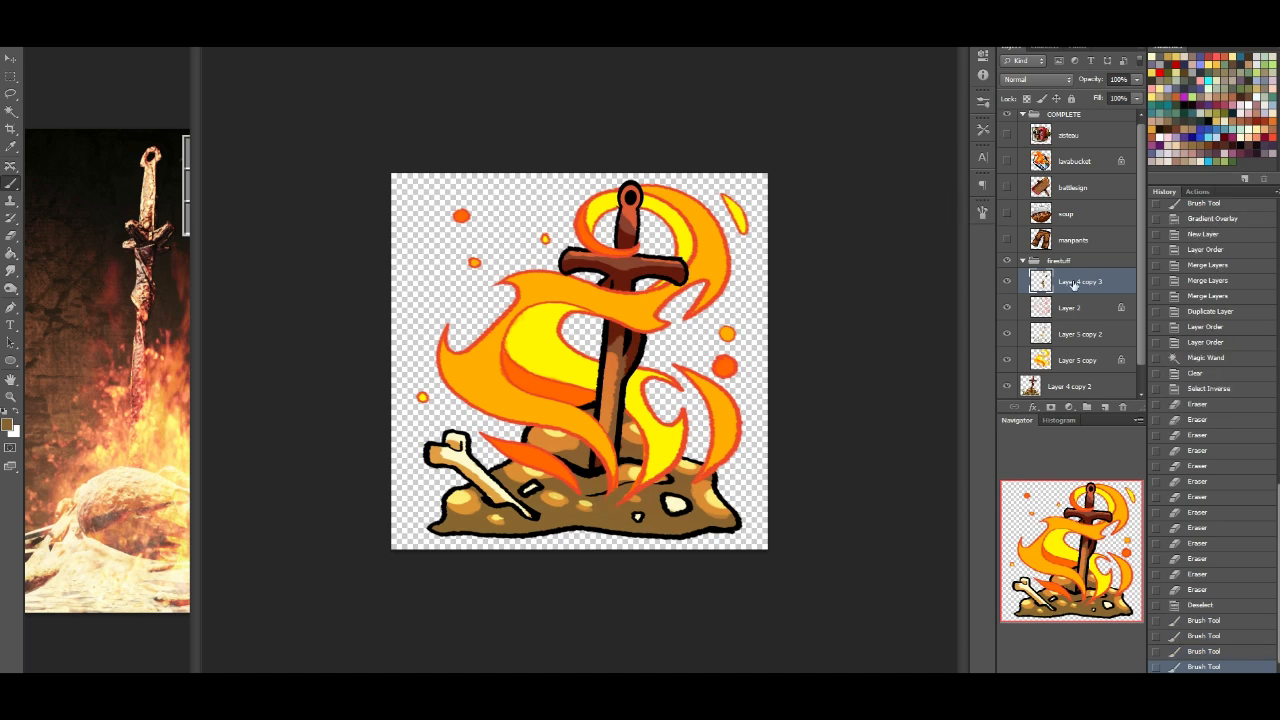
pyautogui.click(1071, 98)
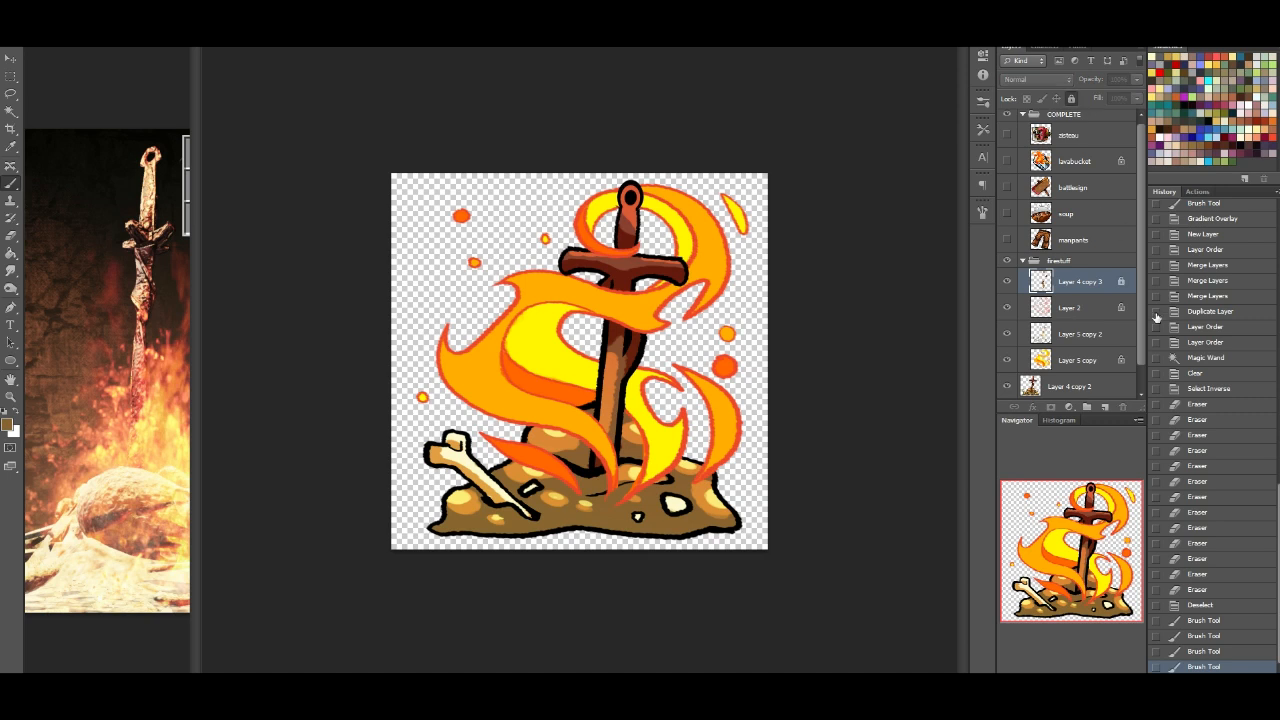
pyautogui.click(1008, 283)
pyautogui.click(1008, 283)
pyautogui.click(1008, 283)
pyautogui.click(1008, 283)
# Step: Try clipping Layer 5 copy 2 to Layer 4 copy 3 at the top of the fire group, and return it beneath Layer 2
pyautogui.scroll(-1, 1144, 314)
pyautogui.click(1095, 336)
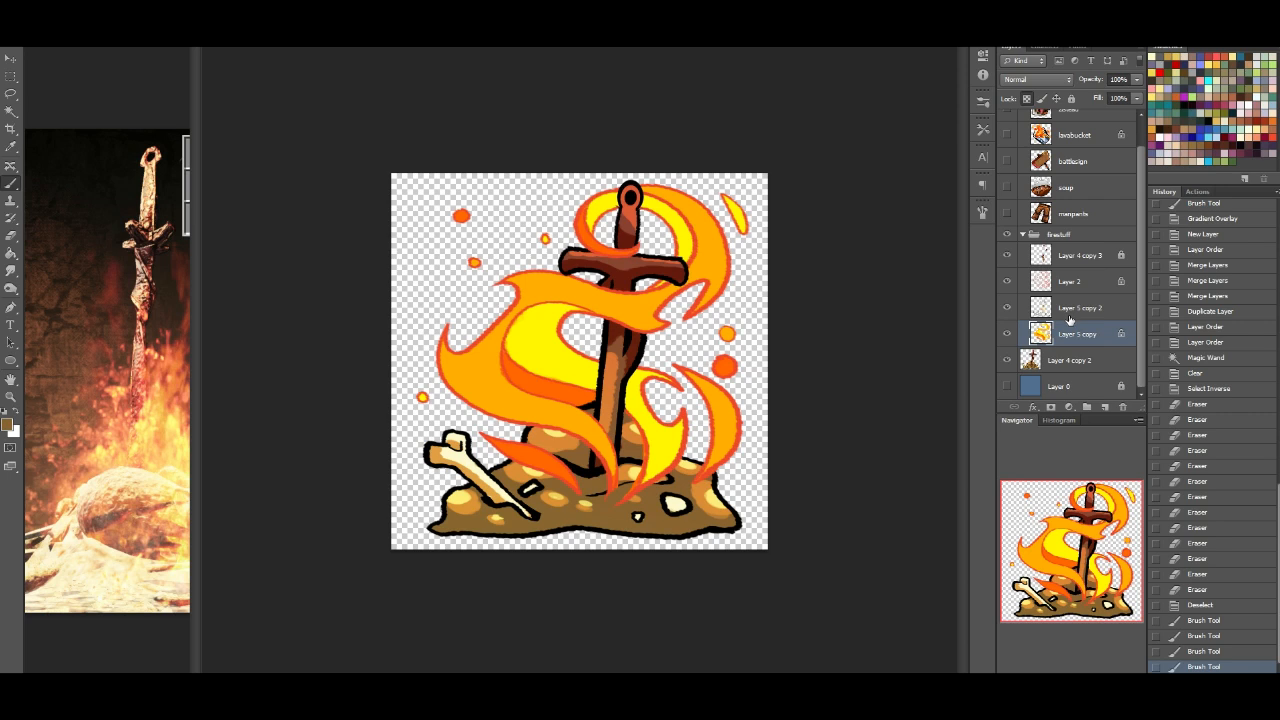
pyautogui.click(1090, 309)
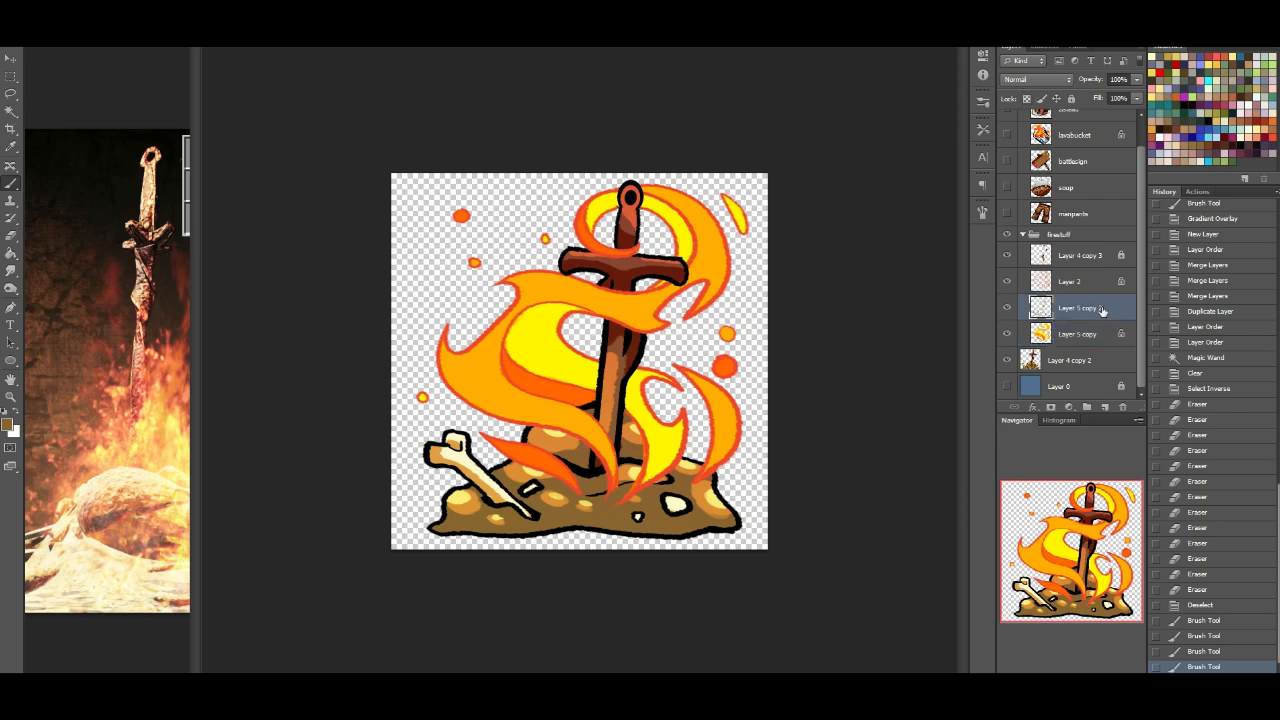
pyautogui.moveTo(1095, 312); pyautogui.dragTo(1082, 258)
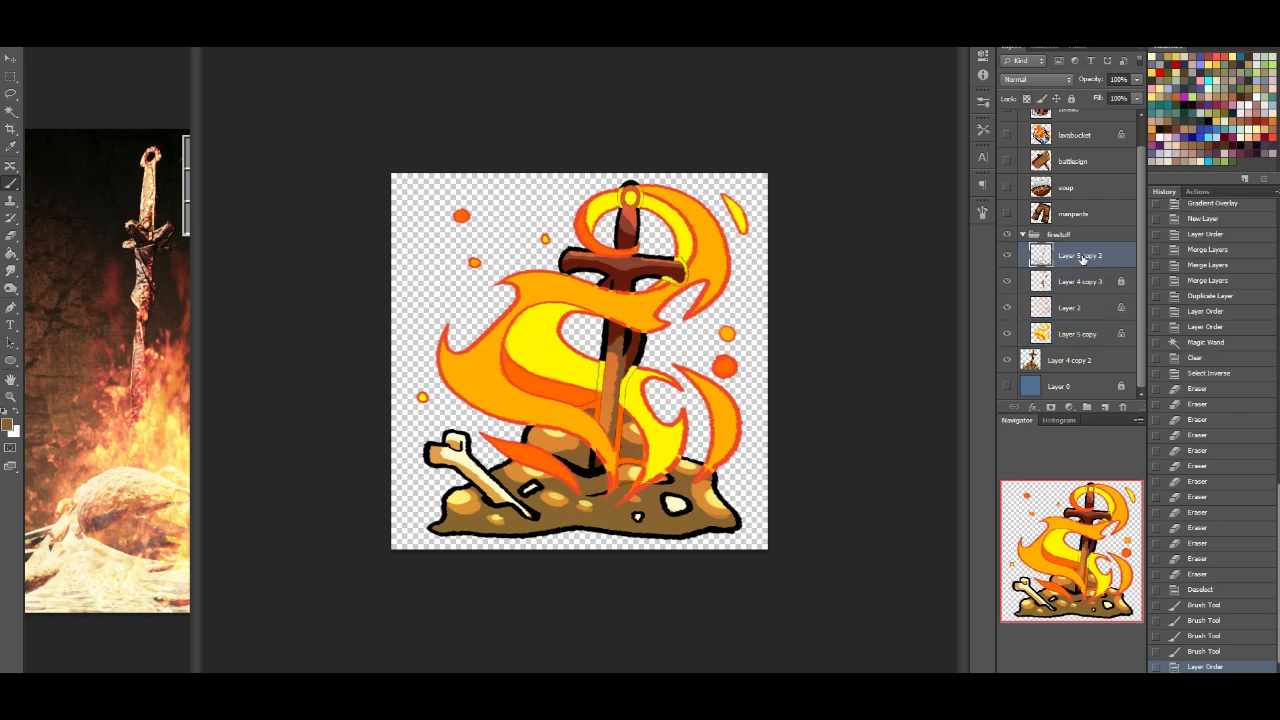
pyautogui.rightClick(1061, 262)
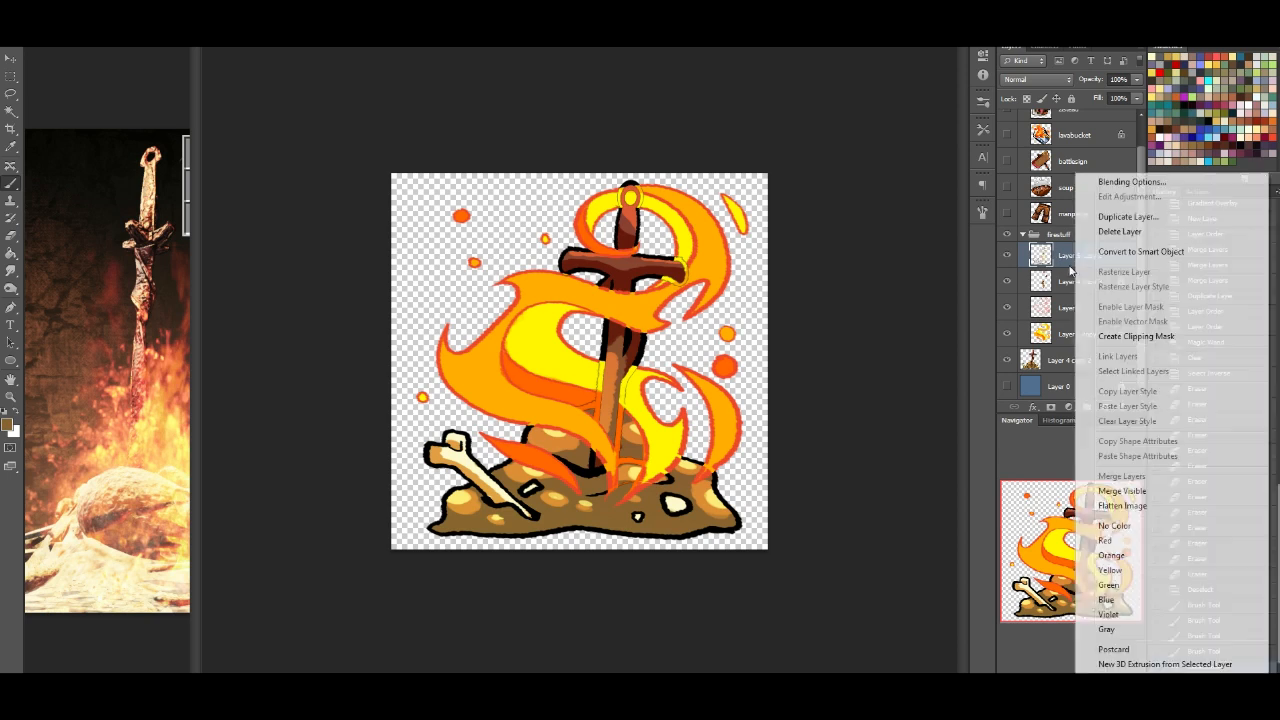
pyautogui.click(1127, 337)
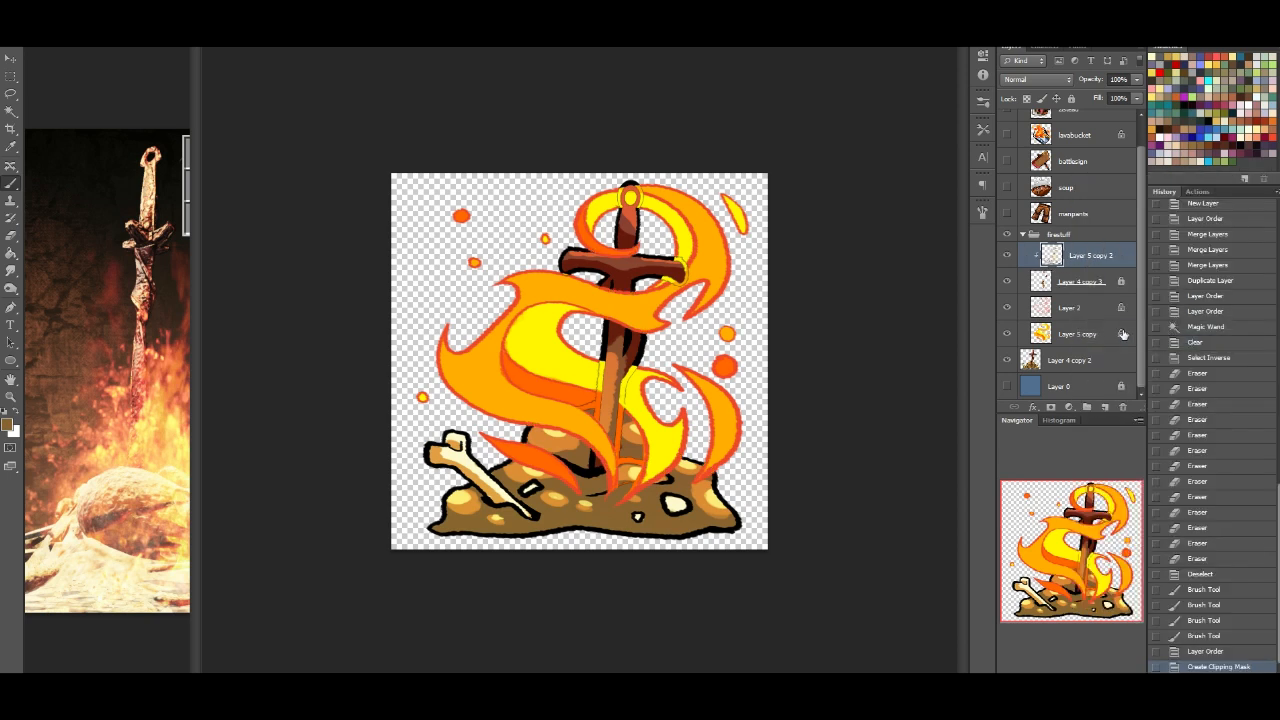
pyautogui.moveTo(1082, 257); pyautogui.dragTo(1091, 318)
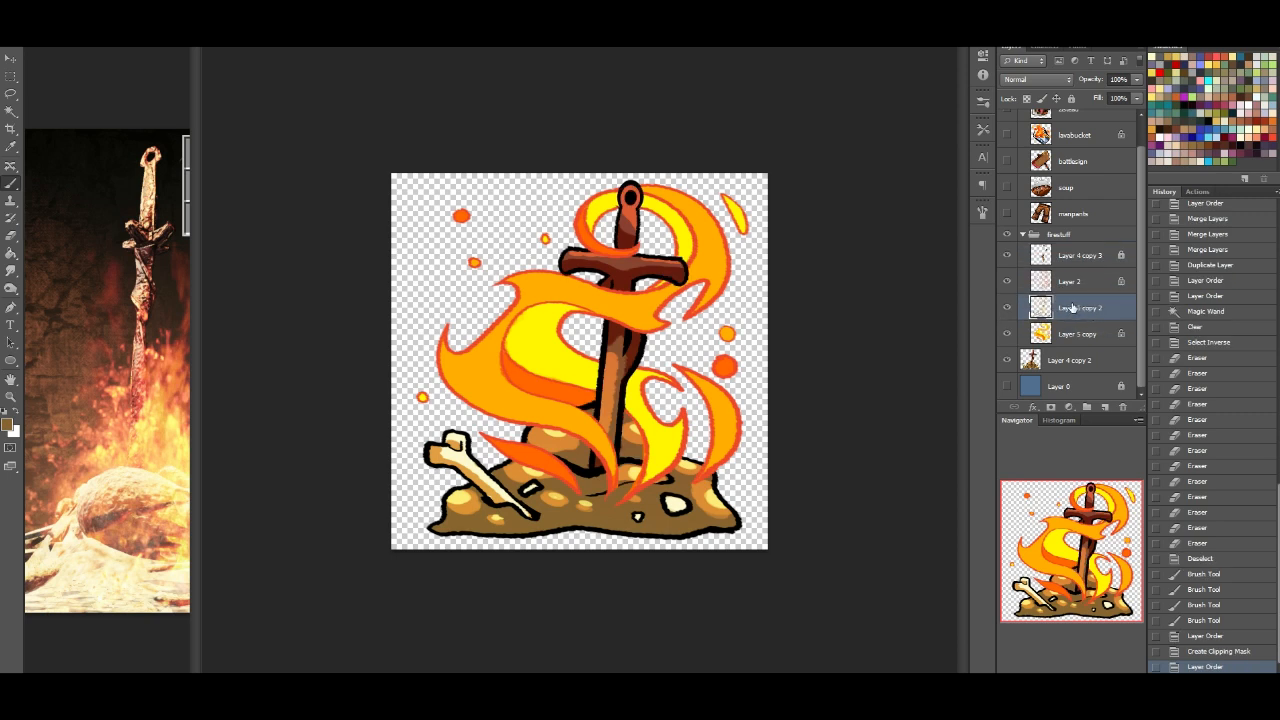
# Step: Adjust Layer 5 copy 2 with Hue/Saturation, using hue -15, saturation +100 and lightness -28
pyautogui.click(1007, 281)
pyautogui.click(1007, 281)
pyautogui.click(1008, 307)
pyautogui.click(1008, 307)
pyautogui.click(1008, 307)
pyautogui.click(1008, 309)
pyautogui.hotkey('ctrl', 'u')
pyautogui.moveTo(908, 234); pyautogui.dragTo(881, 241)
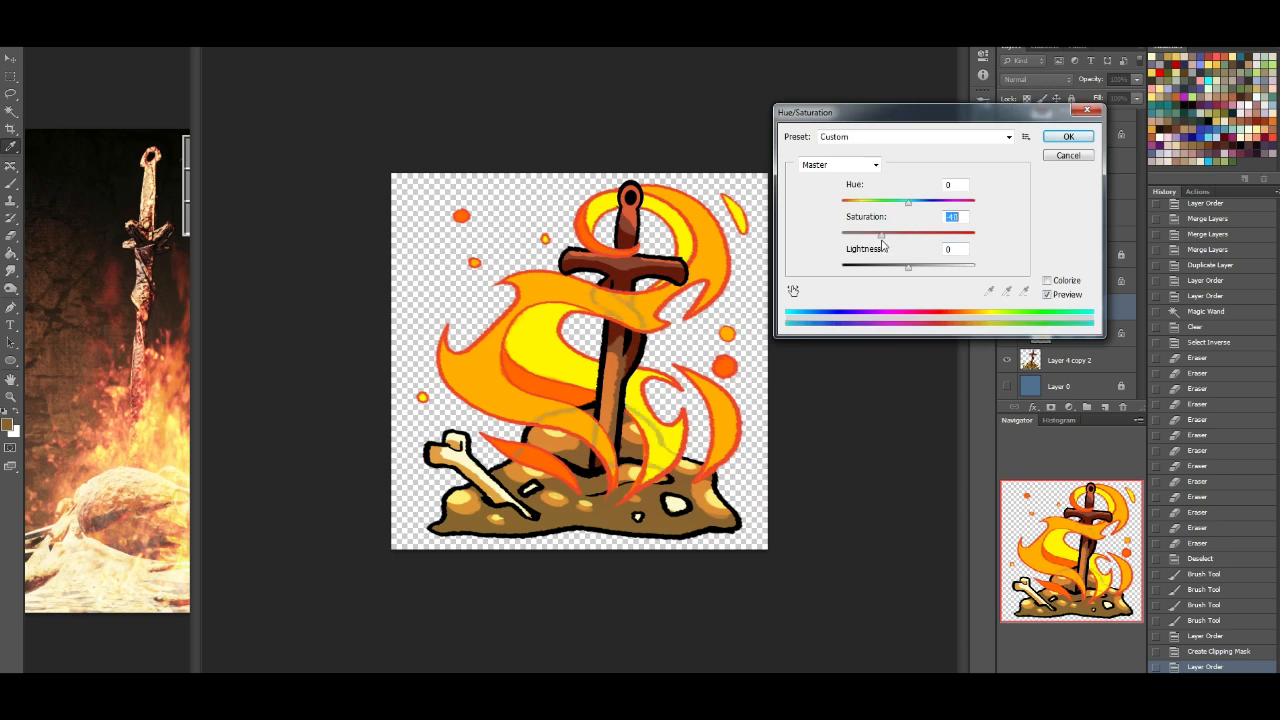
pyautogui.press('Tab')
pyautogui.moveTo(883, 240); pyautogui.dragTo(998, 240)
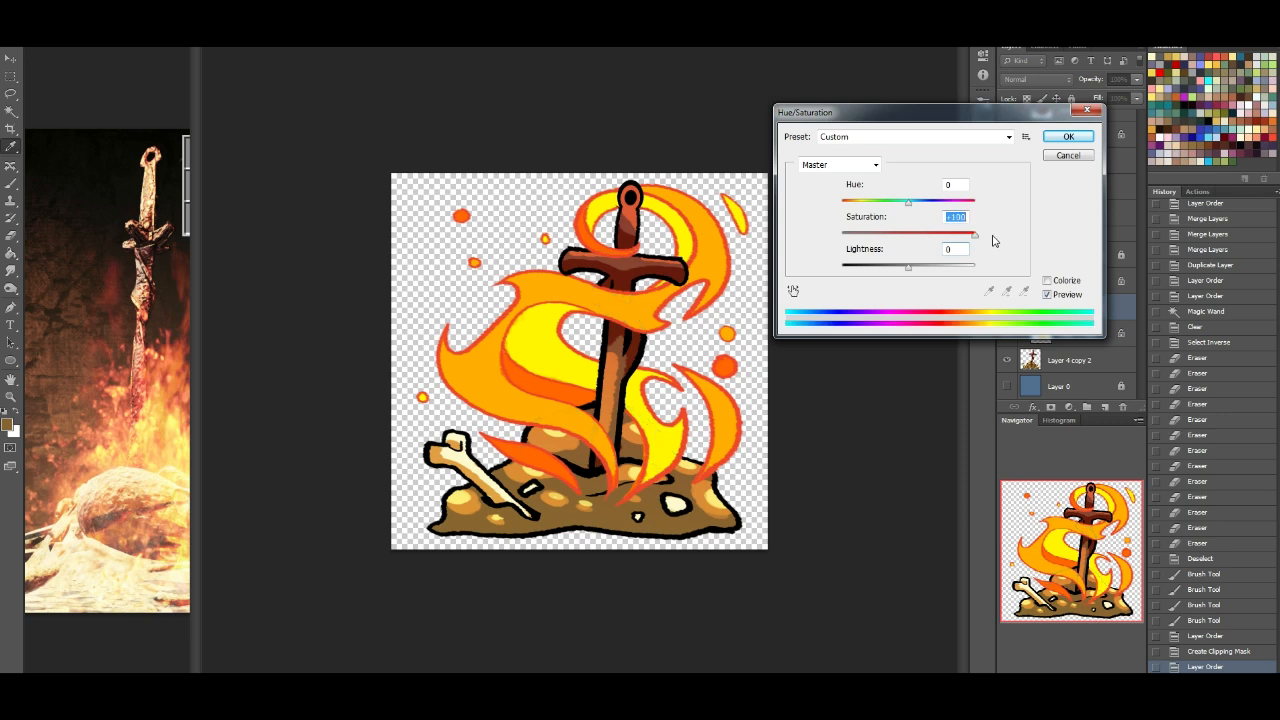
pyautogui.moveTo(908, 267); pyautogui.dragTo(887, 271)
pyautogui.moveTo(908, 204); pyautogui.dragTo(893, 216)
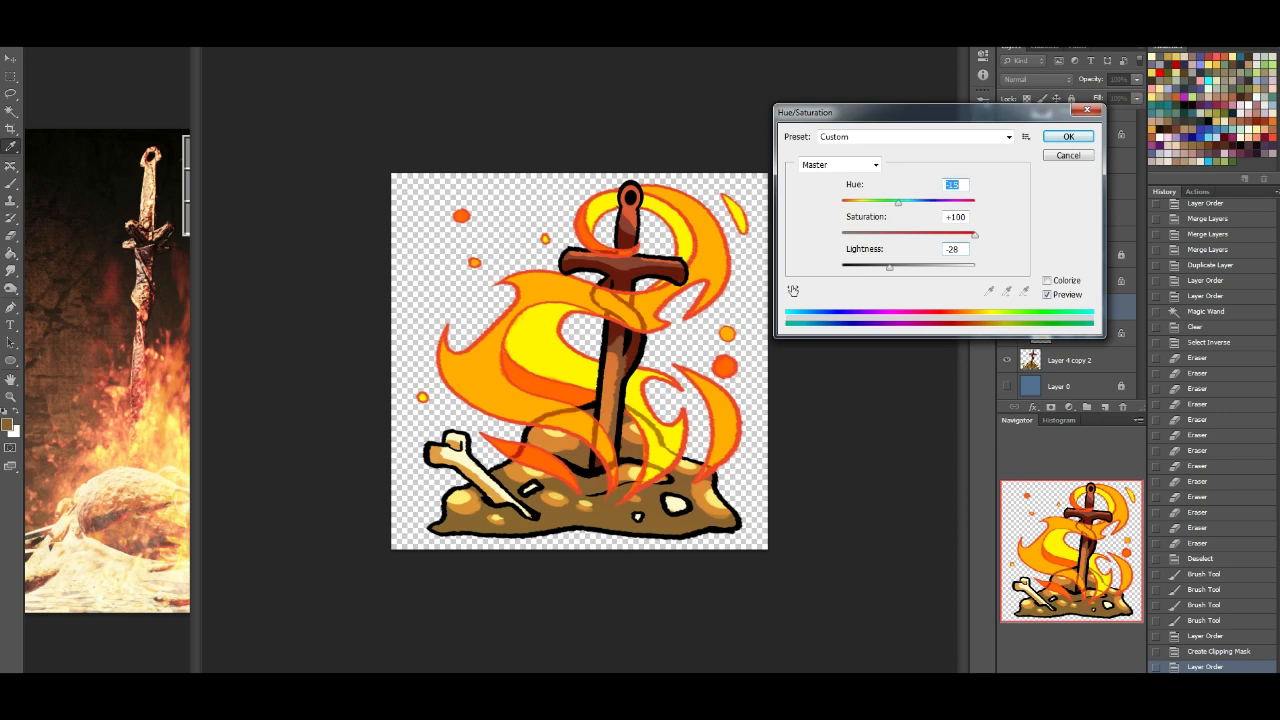
pyautogui.click(1062, 138)
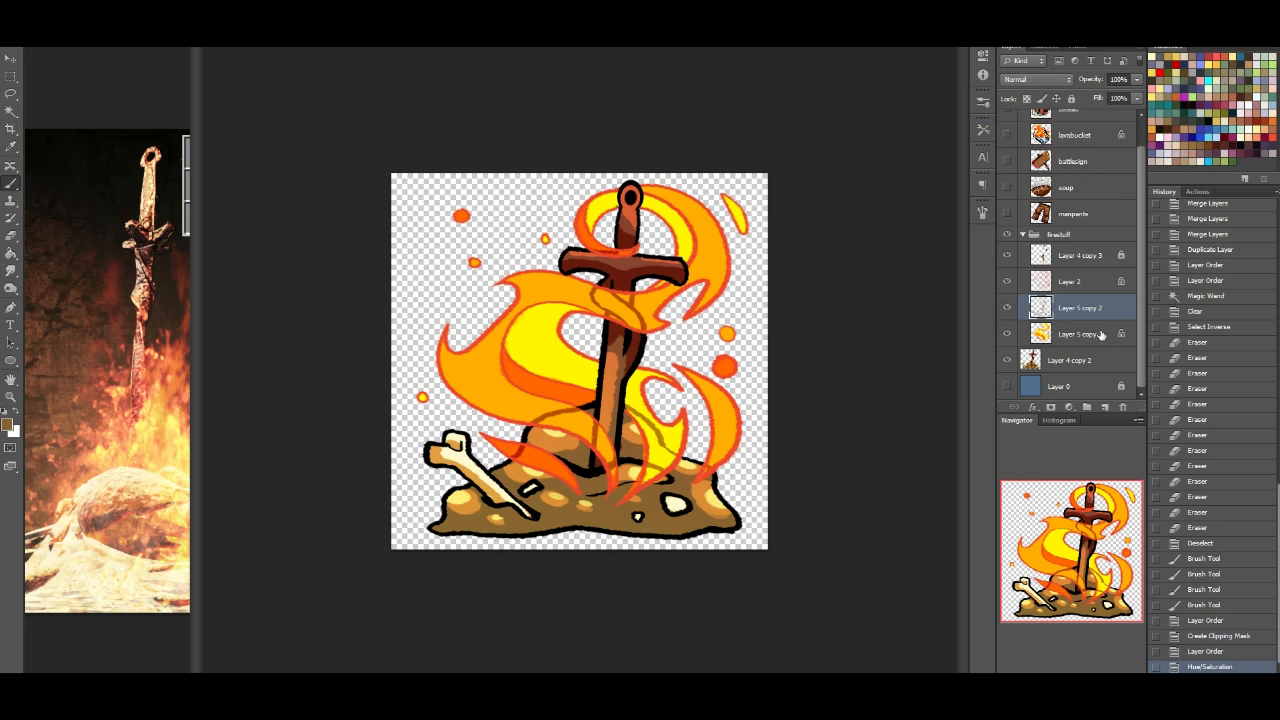
pyautogui.click(1101, 338)
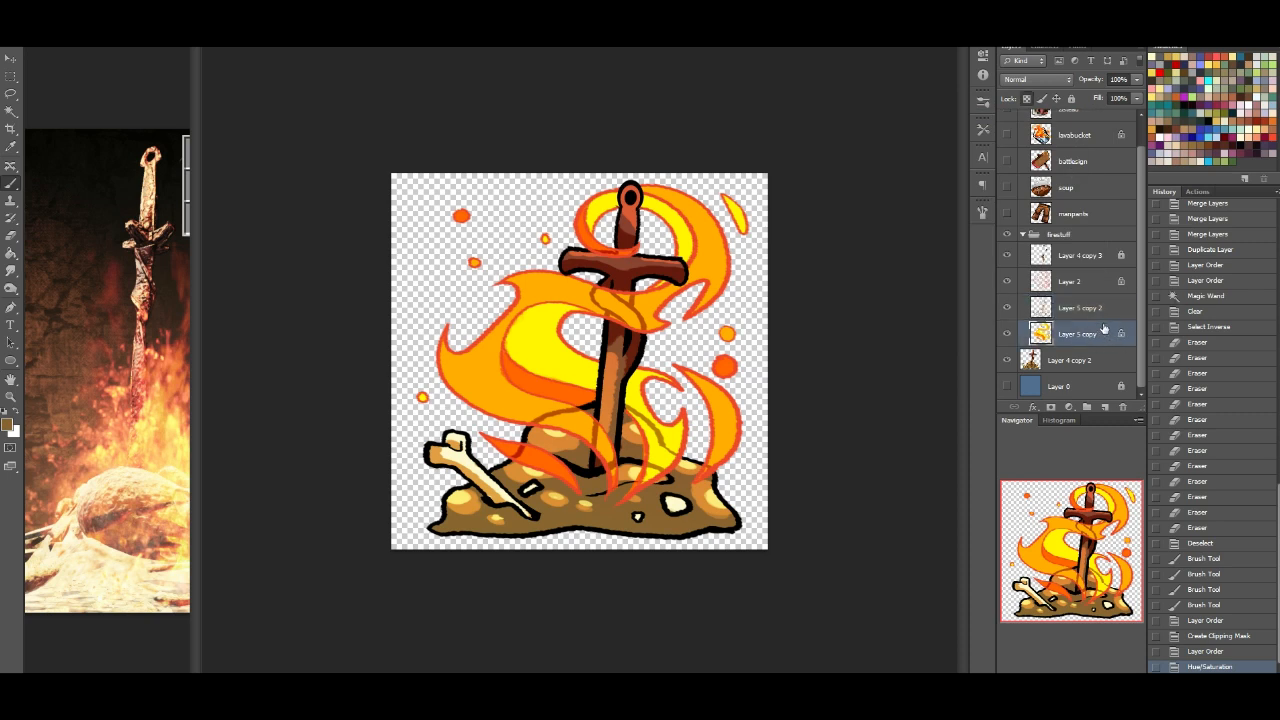
pyautogui.doubleClick(1104, 332)
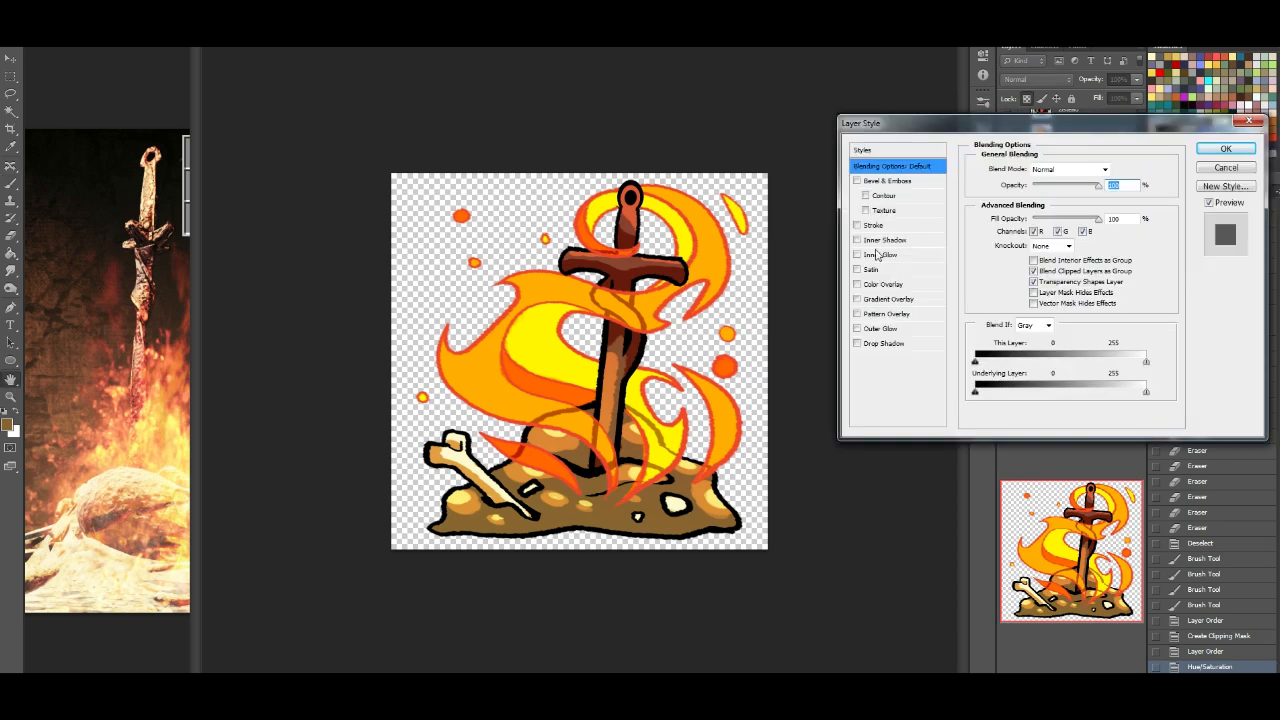
pyautogui.click(903, 299)
pyautogui.click(1041, 172)
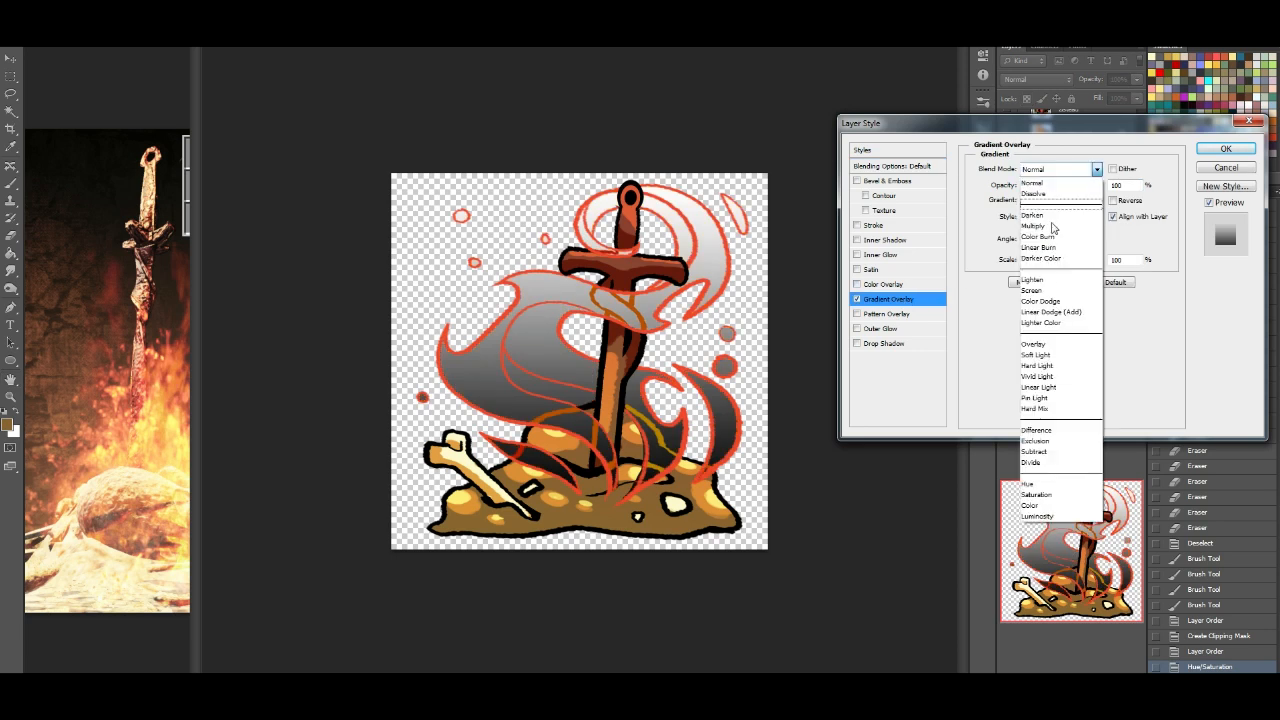
pyautogui.click(1134, 245)
pyautogui.click(1044, 203)
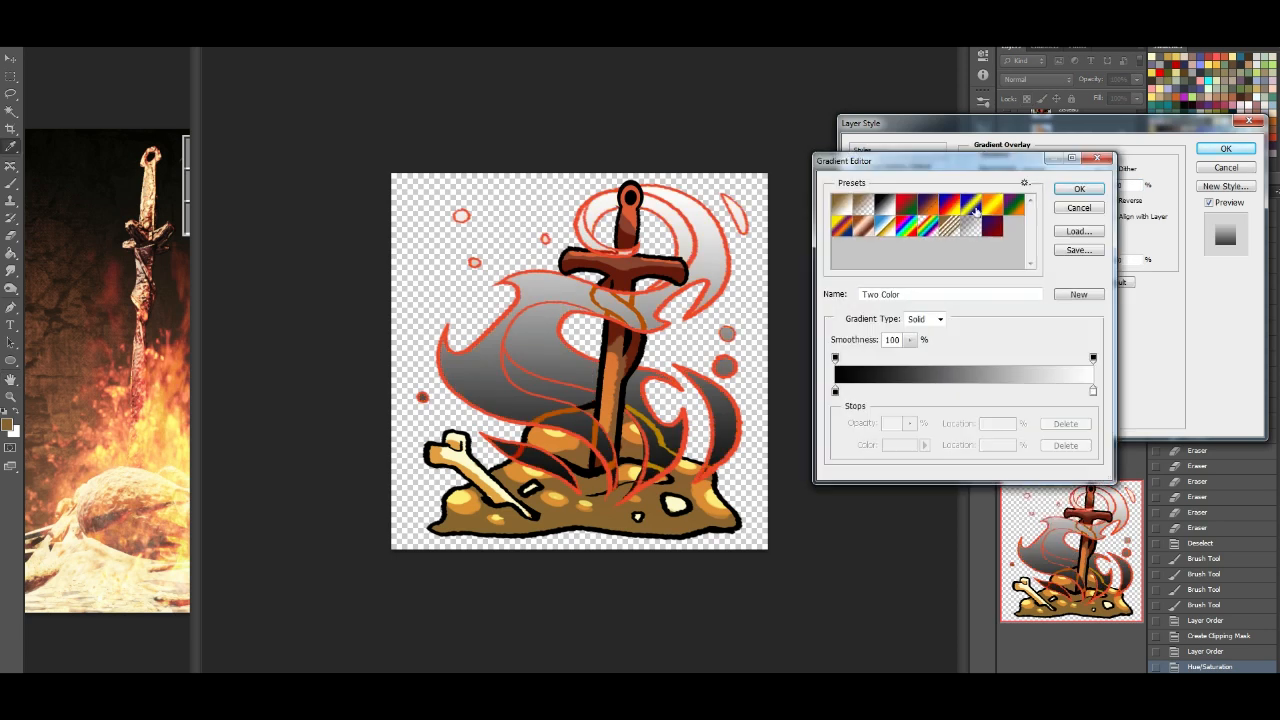
pyautogui.click(991, 207)
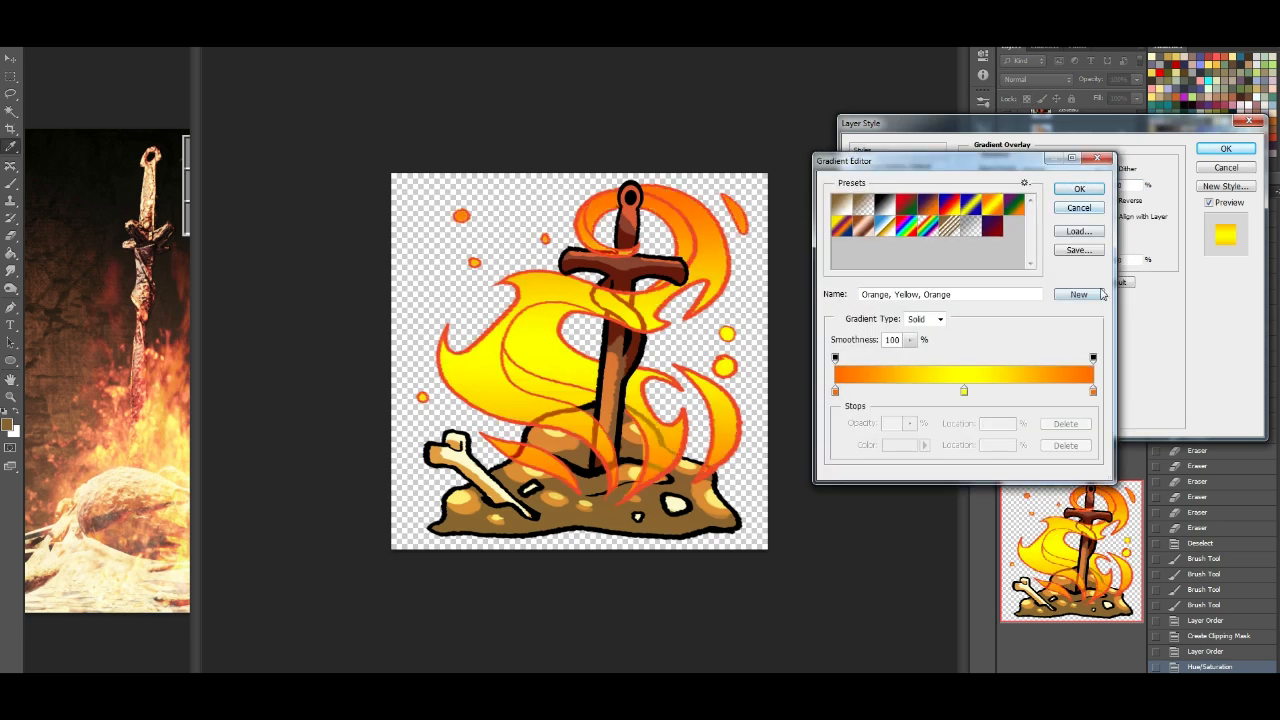
pyautogui.click(1079, 189)
pyautogui.click(1060, 169)
pyautogui.click(1061, 344)
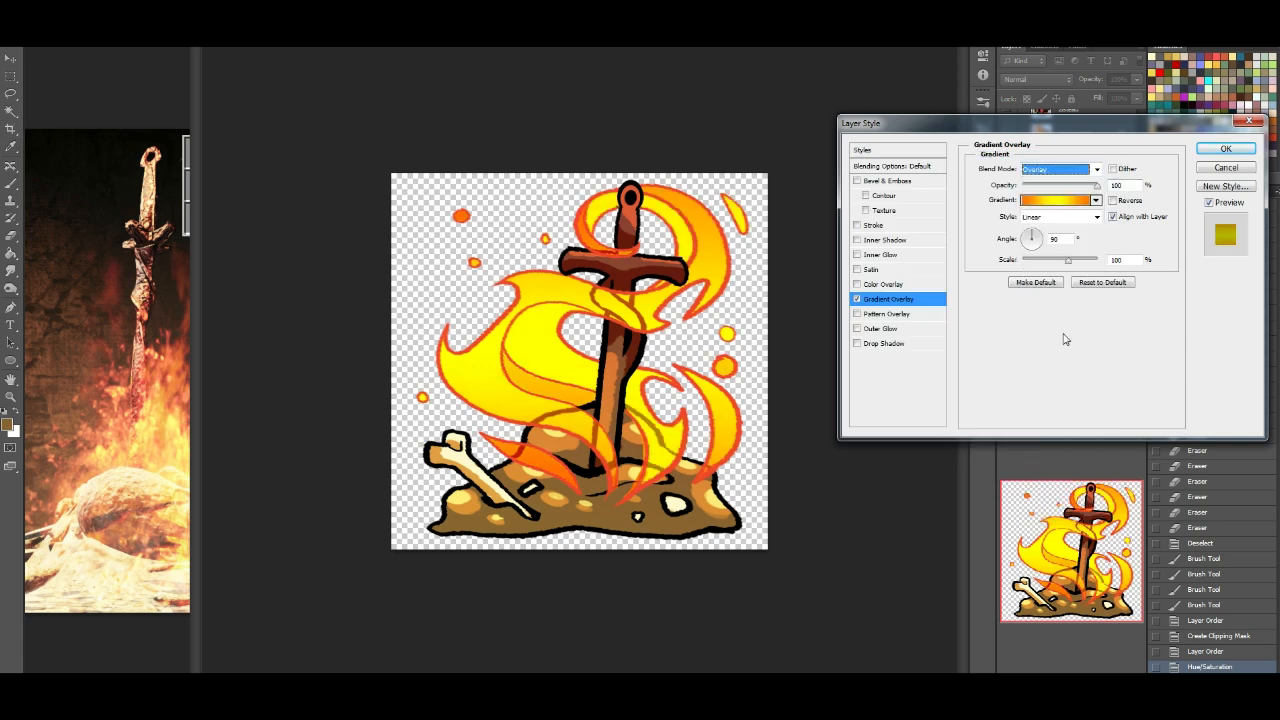
pyautogui.click(1048, 192)
pyautogui.click(1080, 188)
pyautogui.click(1062, 170)
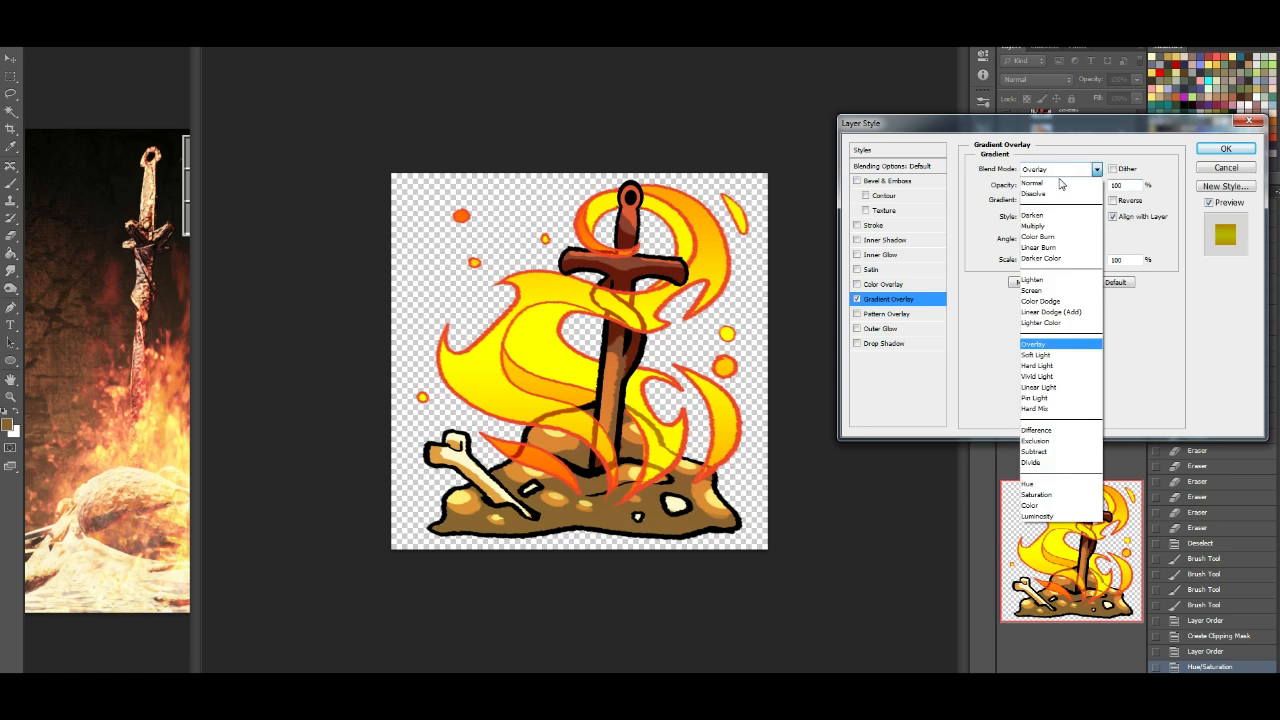
pyautogui.click(1052, 227)
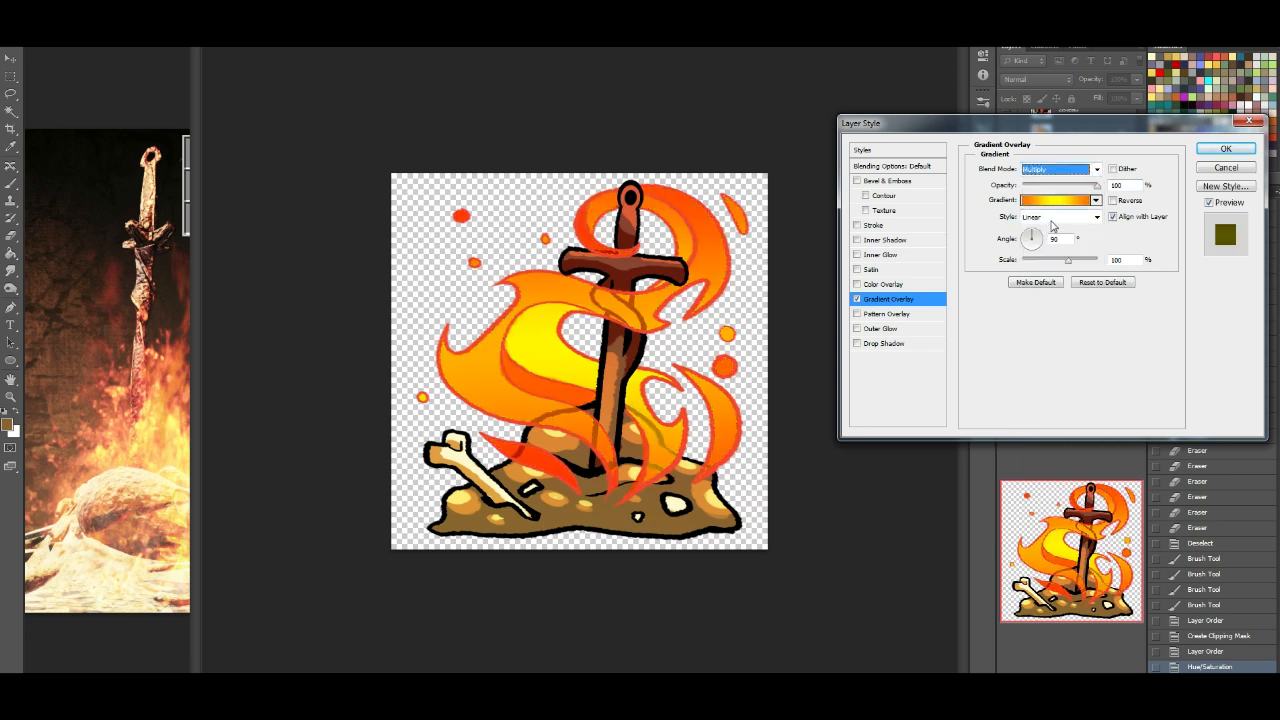
pyautogui.click(1041, 172)
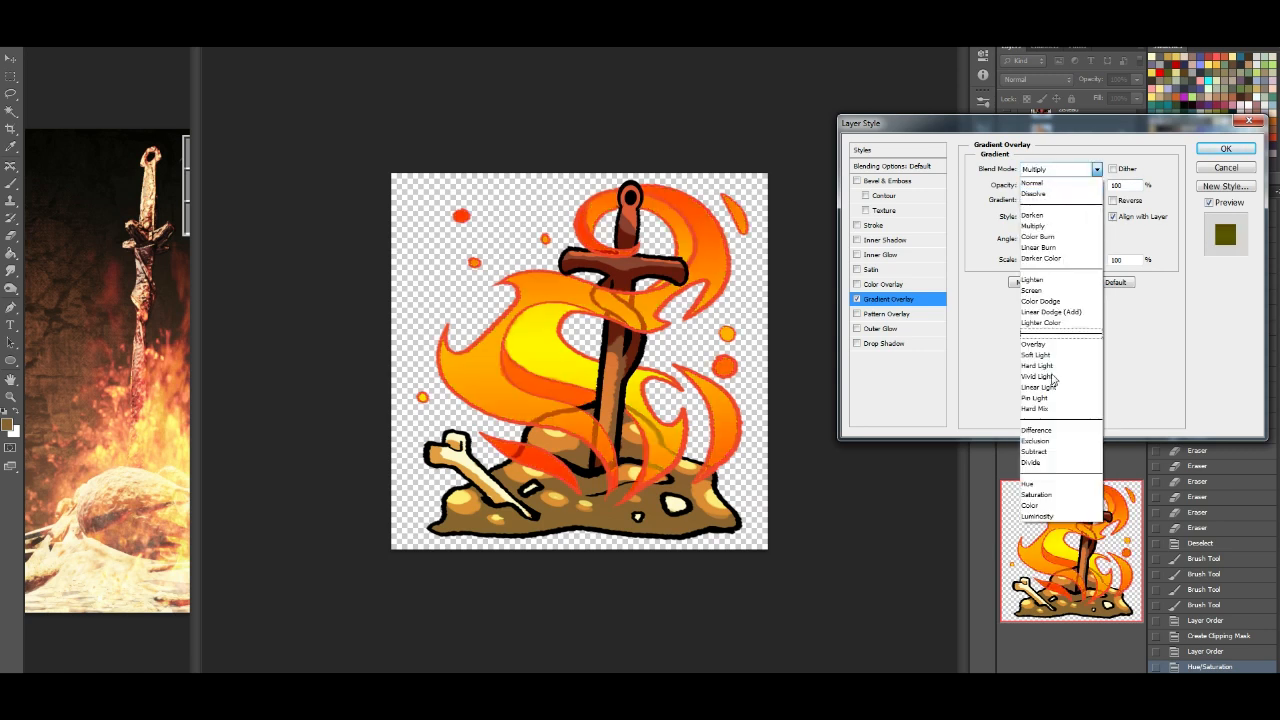
pyautogui.click(1034, 280)
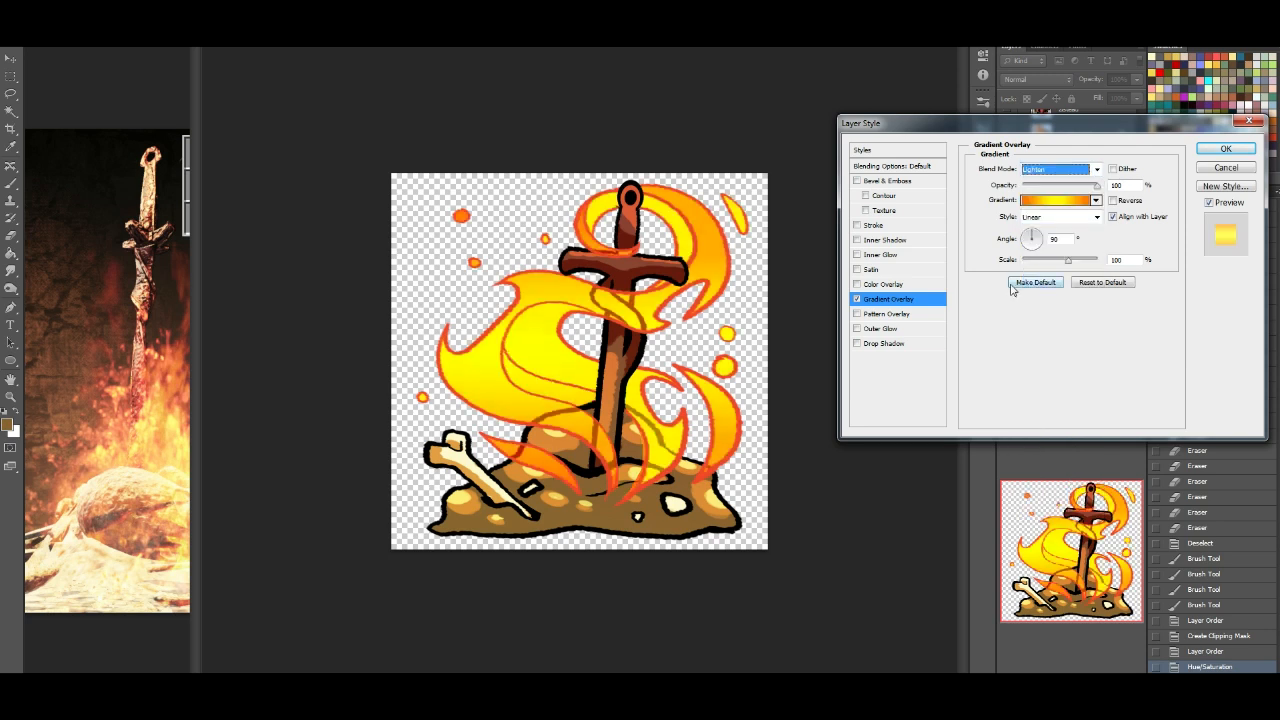
pyautogui.moveTo(1097, 186); pyautogui.dragTo(1066, 186)
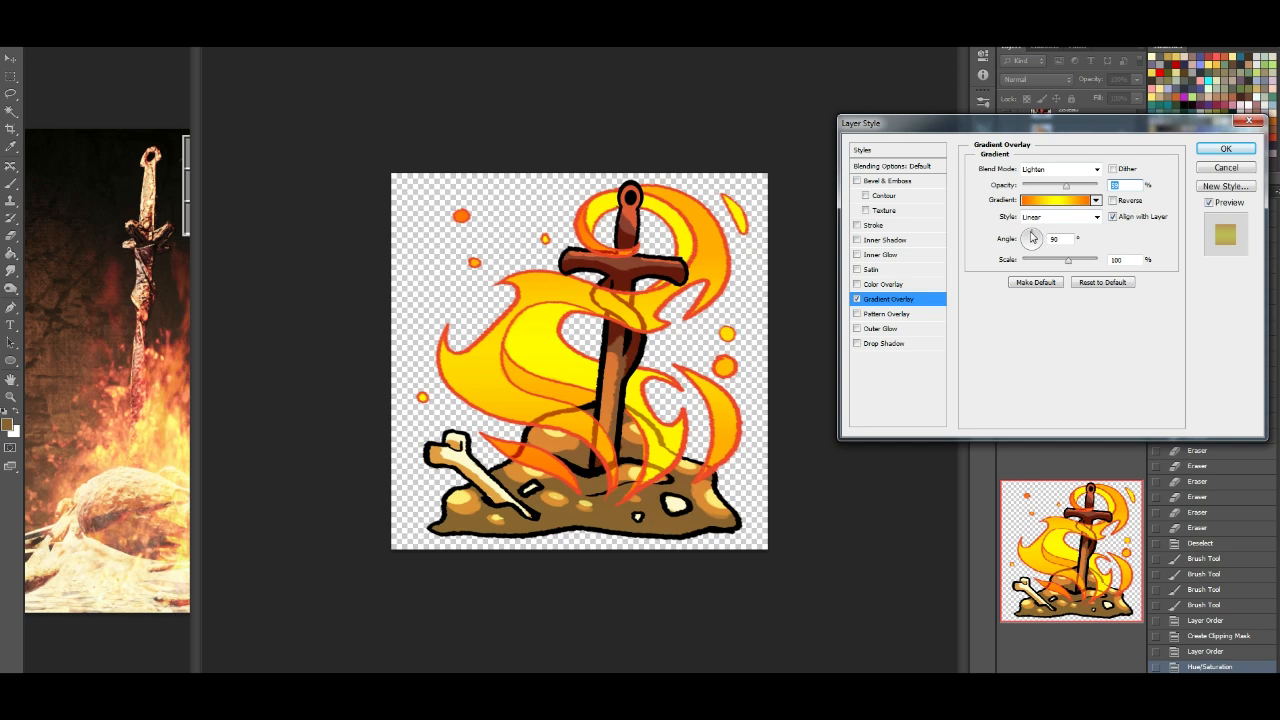
pyautogui.moveTo(1026, 240); pyautogui.dragTo(1048, 234)
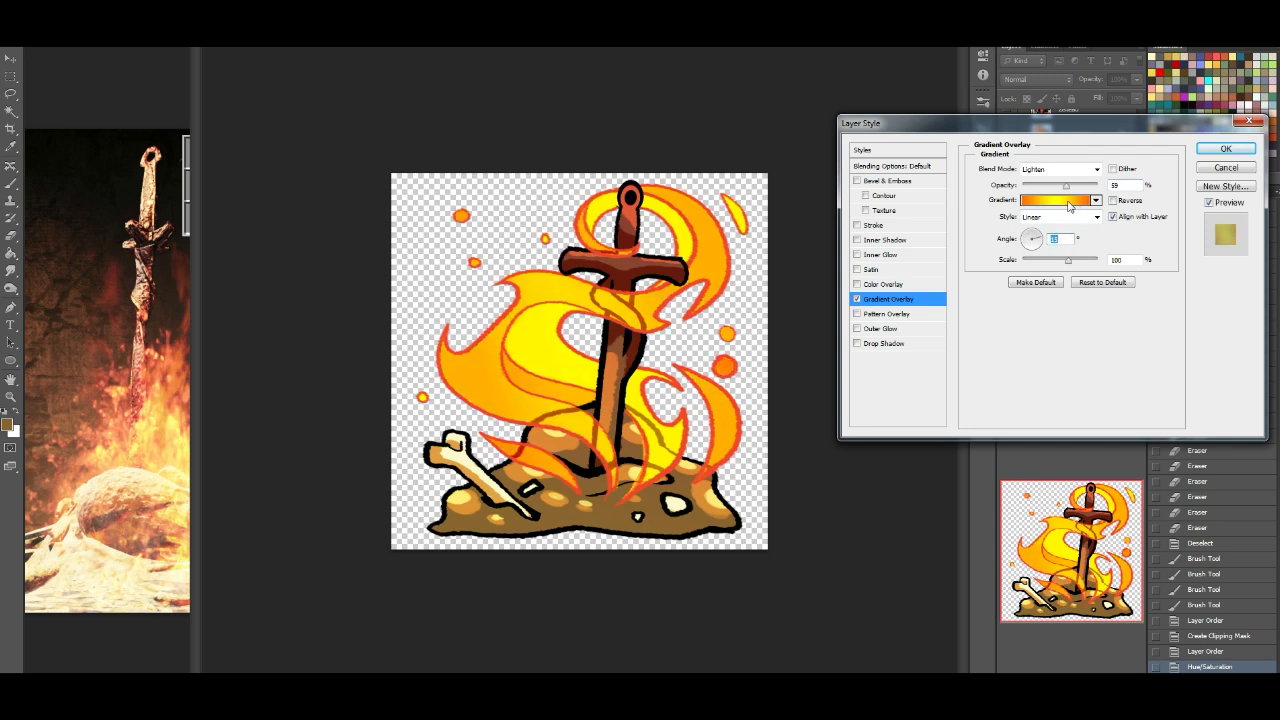
pyautogui.moveTo(1072, 190)
pyautogui.mouseDown()
pyautogui.moveTo(1032, 188)
pyautogui.moveTo(1100, 190)
pyautogui.moveTo(996, 195)
pyautogui.moveTo(1080, 189)
pyautogui.mouseUp()
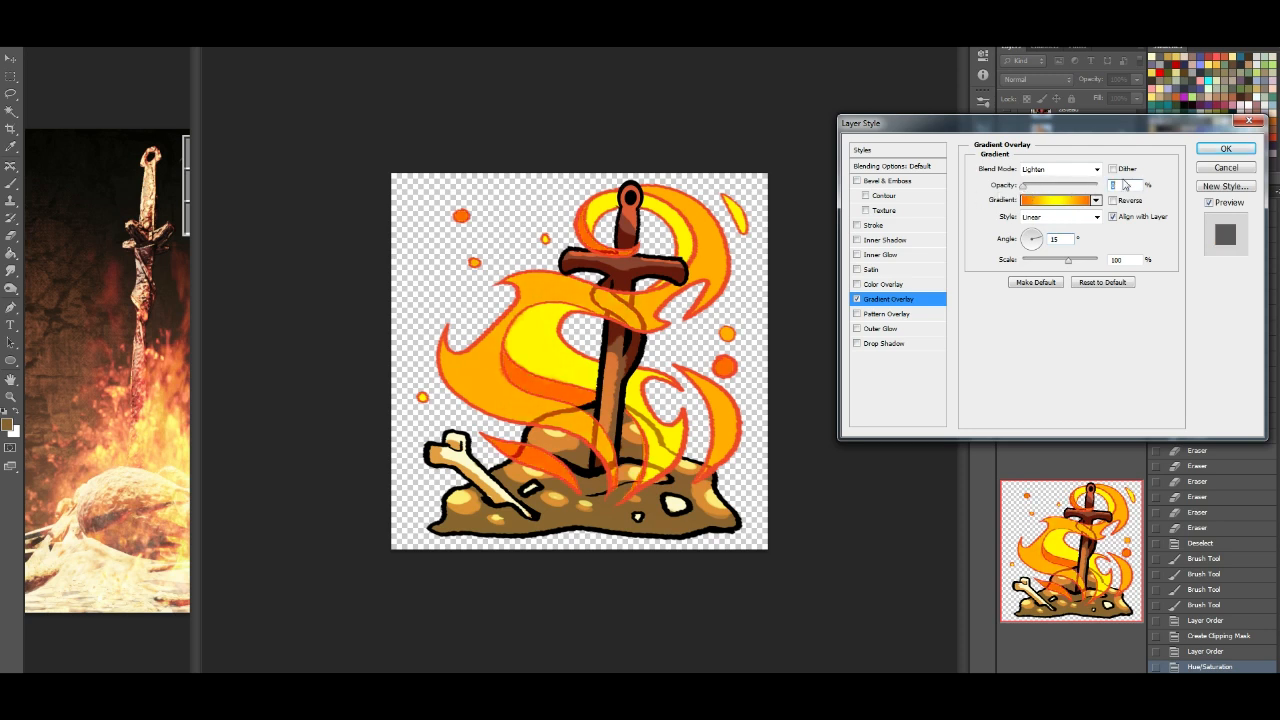
pyautogui.click(1225, 168)
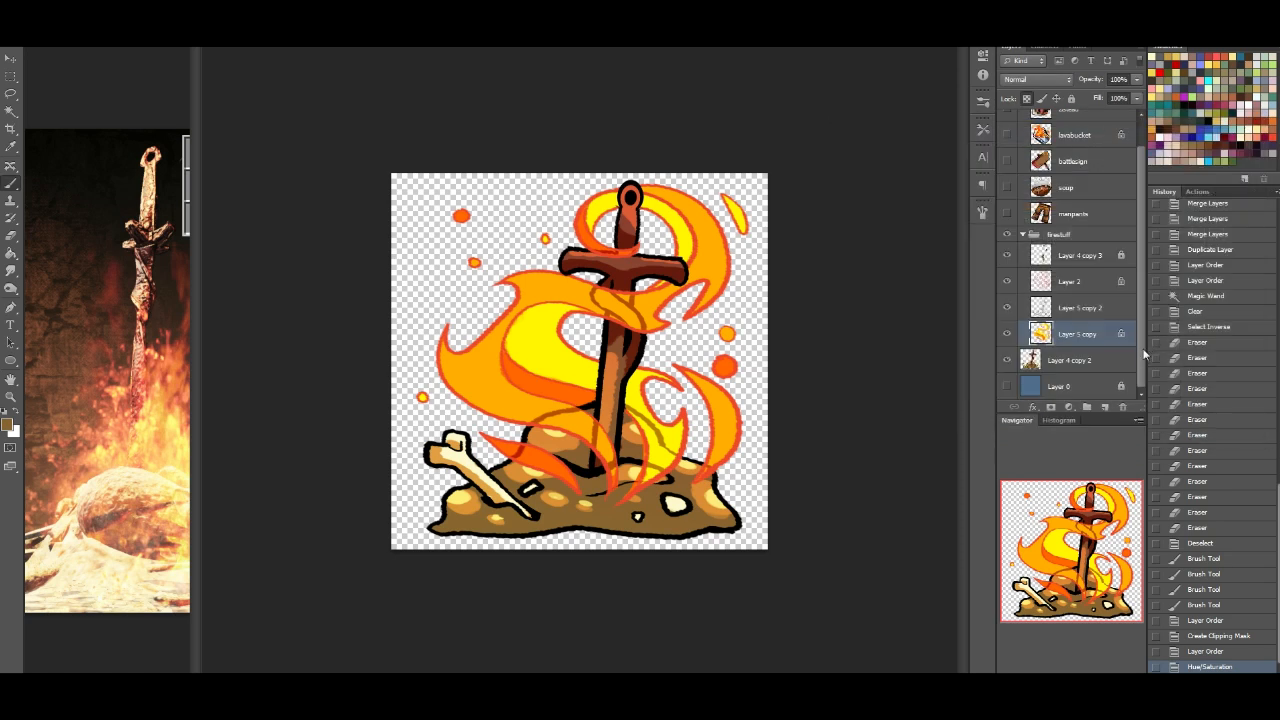
# Step: Merge the sword, fire and mound layers from Layer 4 copy 3 down through Layer 4 copy 2 into one layer
pyautogui.click(1067, 257)
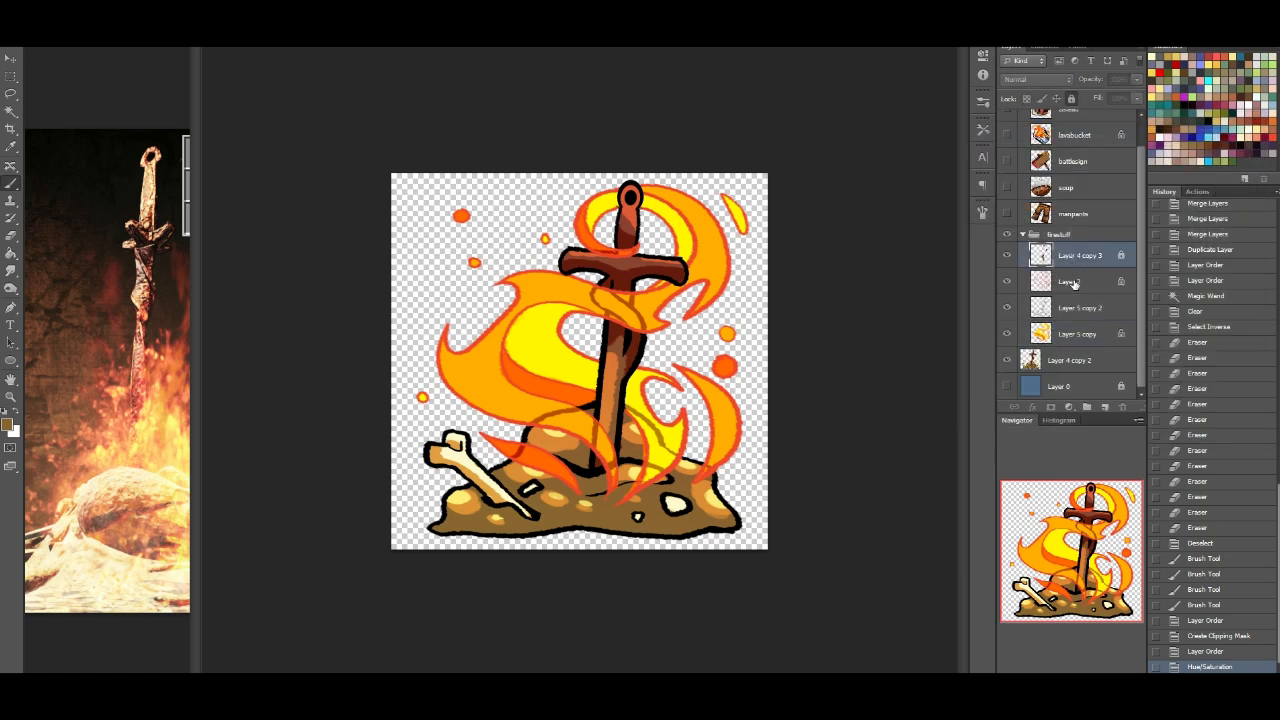
pyautogui.keyDown('shift'); pyautogui.click(1078, 360); pyautogui.keyUp('shift')
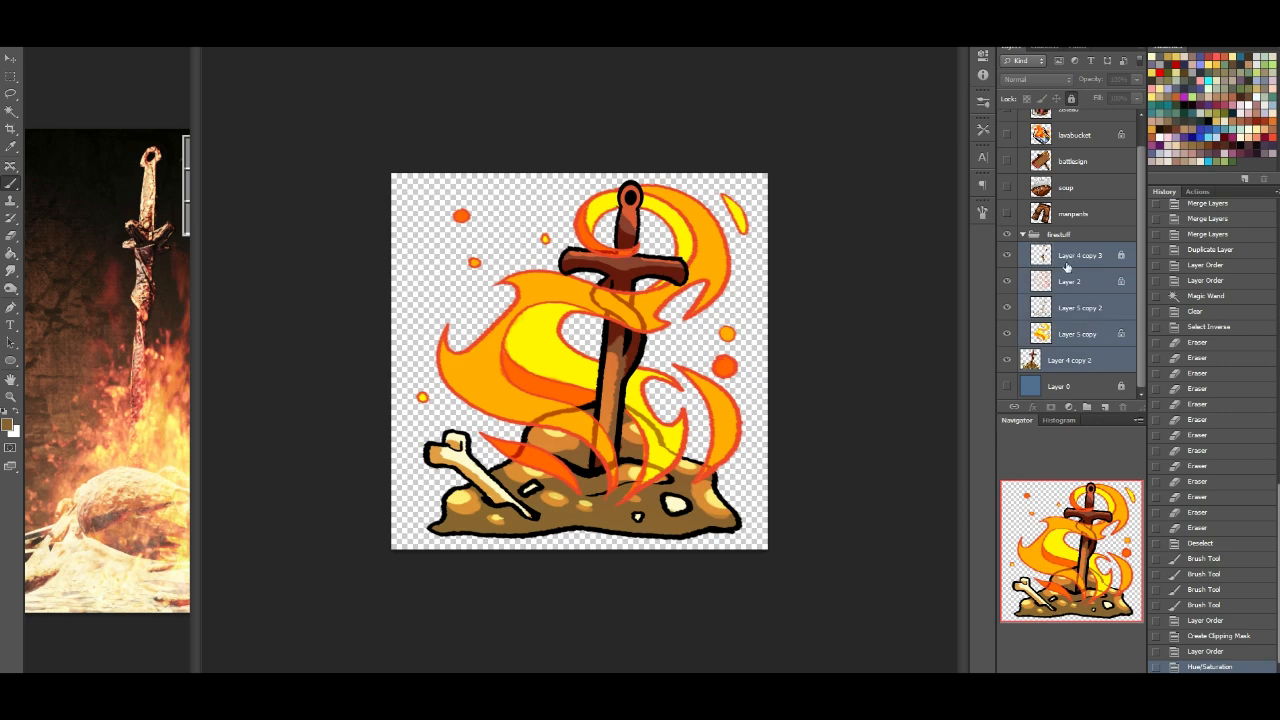
pyautogui.hotkey('ctrl', 'e')
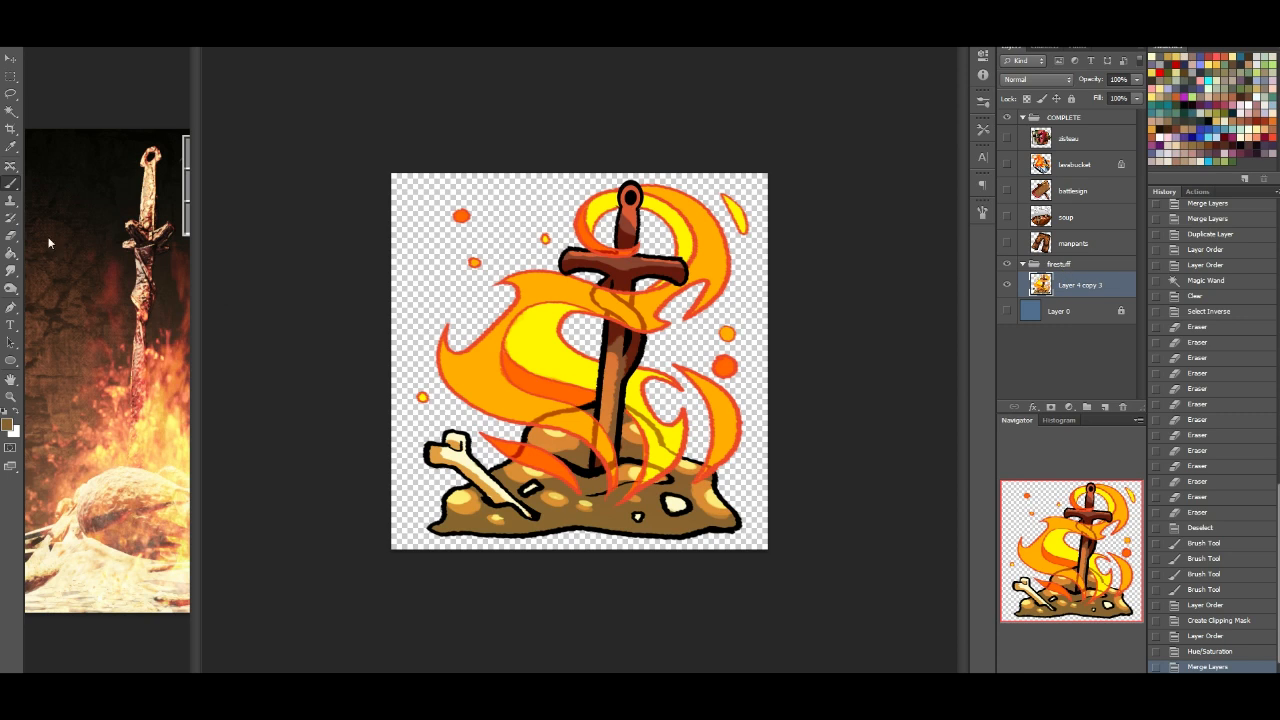
# Step: Choose a brush and touch up the mound below the sword in brown and the outer flame's lower tip in sampled orange
pyautogui.click(43, 29)
pyautogui.click(31, 63)
pyautogui.press('Return')
pyautogui.moveTo(612, 493); pyautogui.dragTo(612, 500)
pyautogui.keyDown('alt'); pyautogui.click(716, 458); pyautogui.keyUp('alt')
pyautogui.click(708, 473)
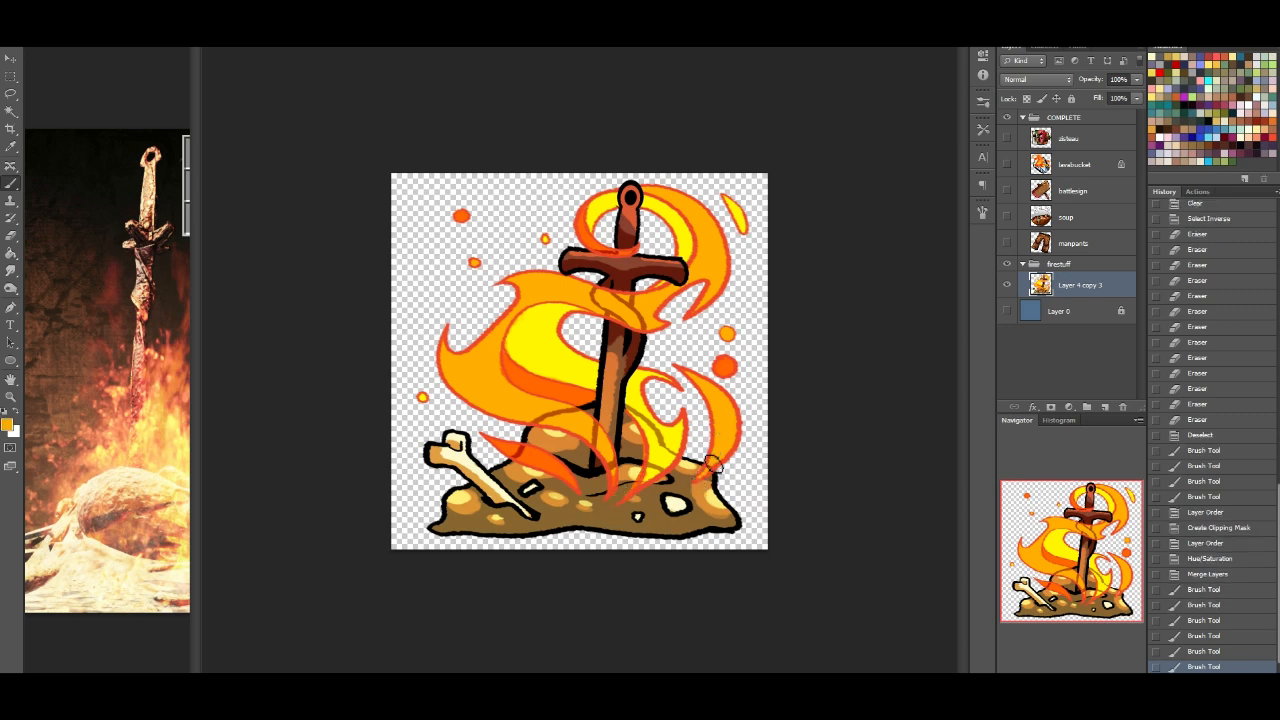
# Step: Touch up the two larger sparks beside the sword in orange and add sampled-yellow highlights to the sparks
pyautogui.click(729, 367)
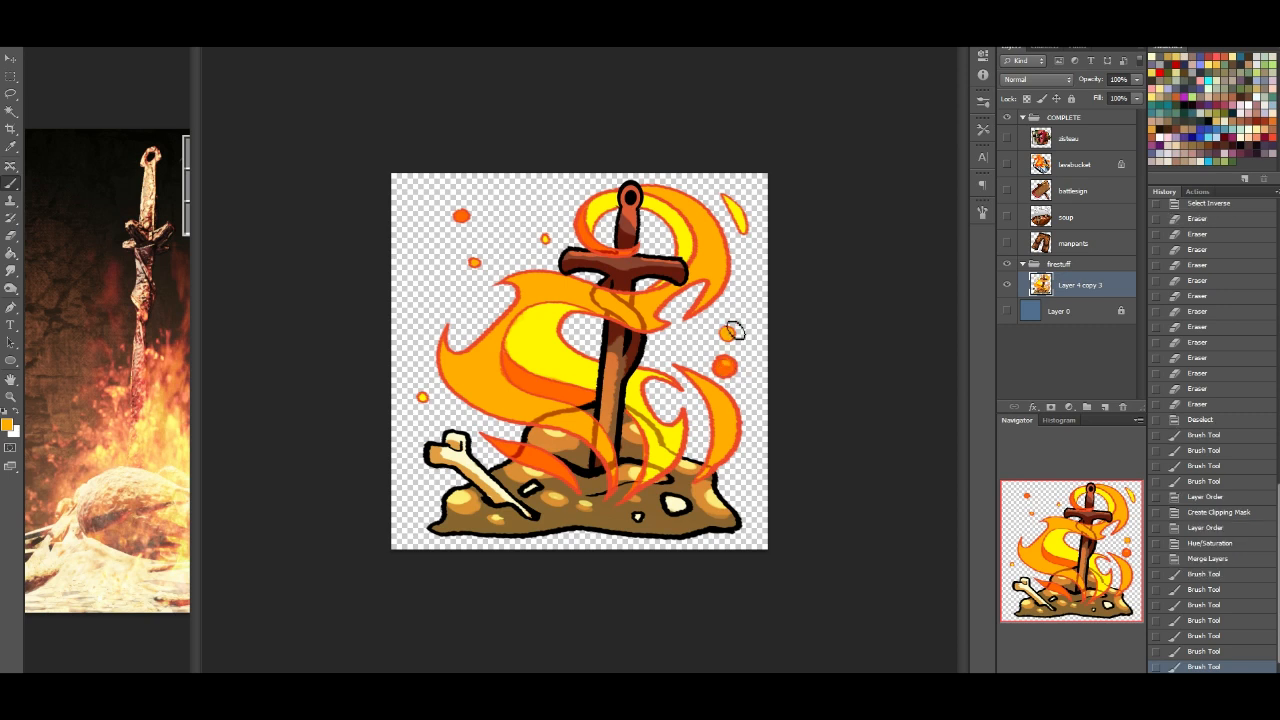
pyautogui.click(730, 337)
pyautogui.keyDown('alt'); pyautogui.click(740, 203); pyautogui.keyUp('alt')
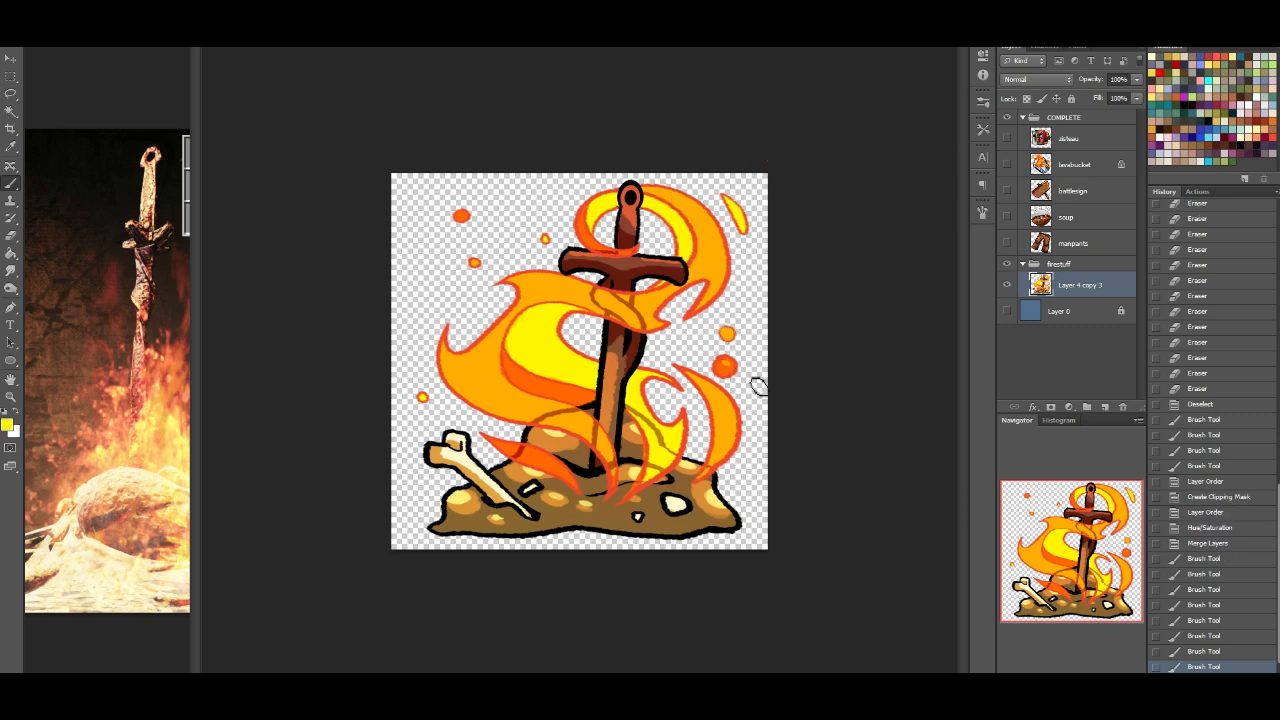
pyautogui.click(729, 335)
pyautogui.click(729, 335)
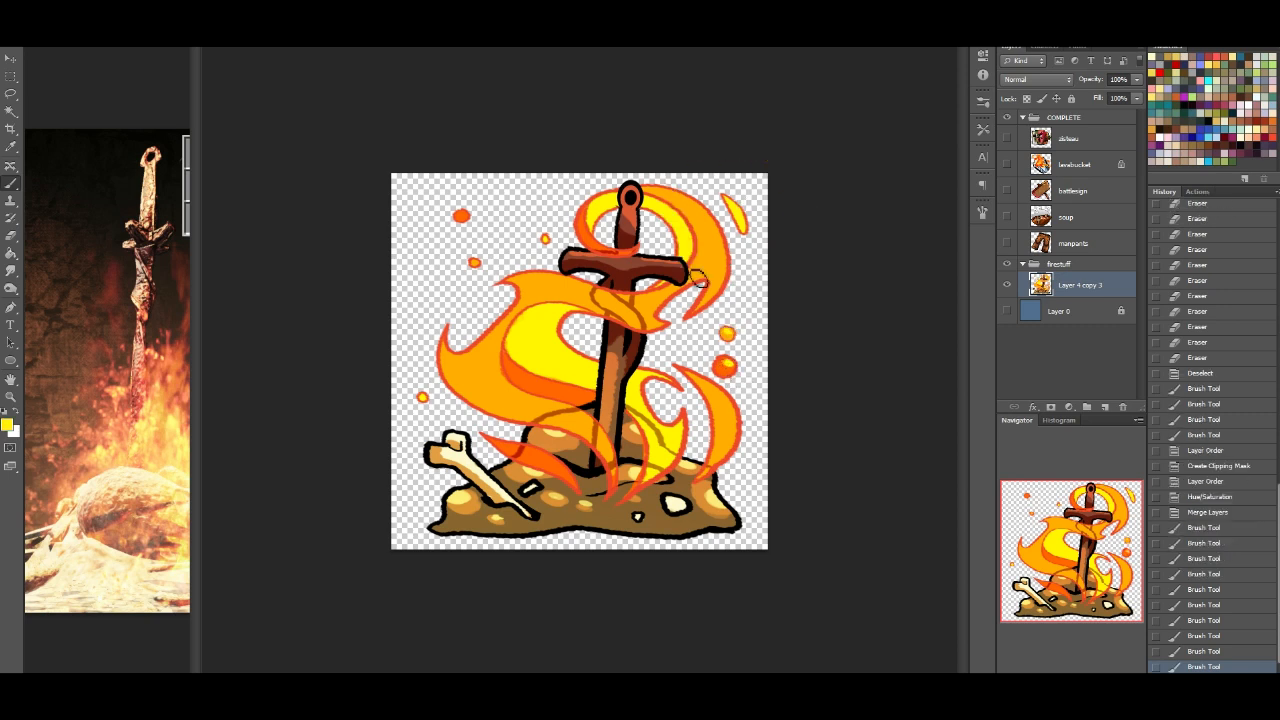
pyautogui.click(463, 215)
# Step: Paint small yellow highlights on the orange areas of the large flame, the upper flame curl and the flame crossing the blade
pyautogui.moveTo(494, 395)
pyautogui.mouseDown()
pyautogui.moveTo(497, 338)
pyautogui.moveTo(491, 389)
pyautogui.moveTo(481, 376)
pyautogui.moveTo(468, 391)
pyautogui.moveTo(510, 410)
pyautogui.moveTo(480, 370)
pyautogui.moveTo(509, 408)
pyautogui.moveTo(477, 376)
pyautogui.moveTo(500, 401)
pyautogui.mouseUp()
pyautogui.hotkey('ctrl', 'z')
pyautogui.hotkey('ctrl', 'z')
pyautogui.moveTo(557, 295); pyautogui.dragTo(548, 293)
pyautogui.moveTo(717, 258); pyautogui.dragTo(702, 220)
pyautogui.click(706, 208)
pyautogui.click(643, 298)
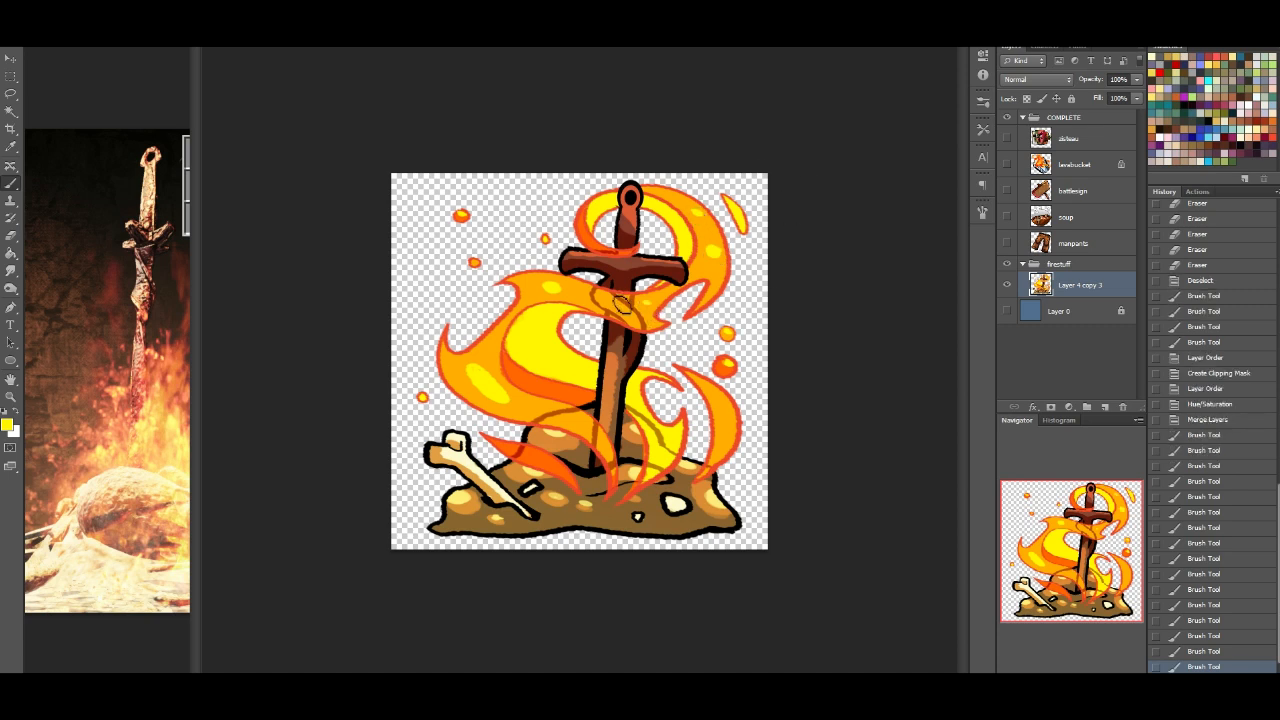
pyautogui.click(648, 311)
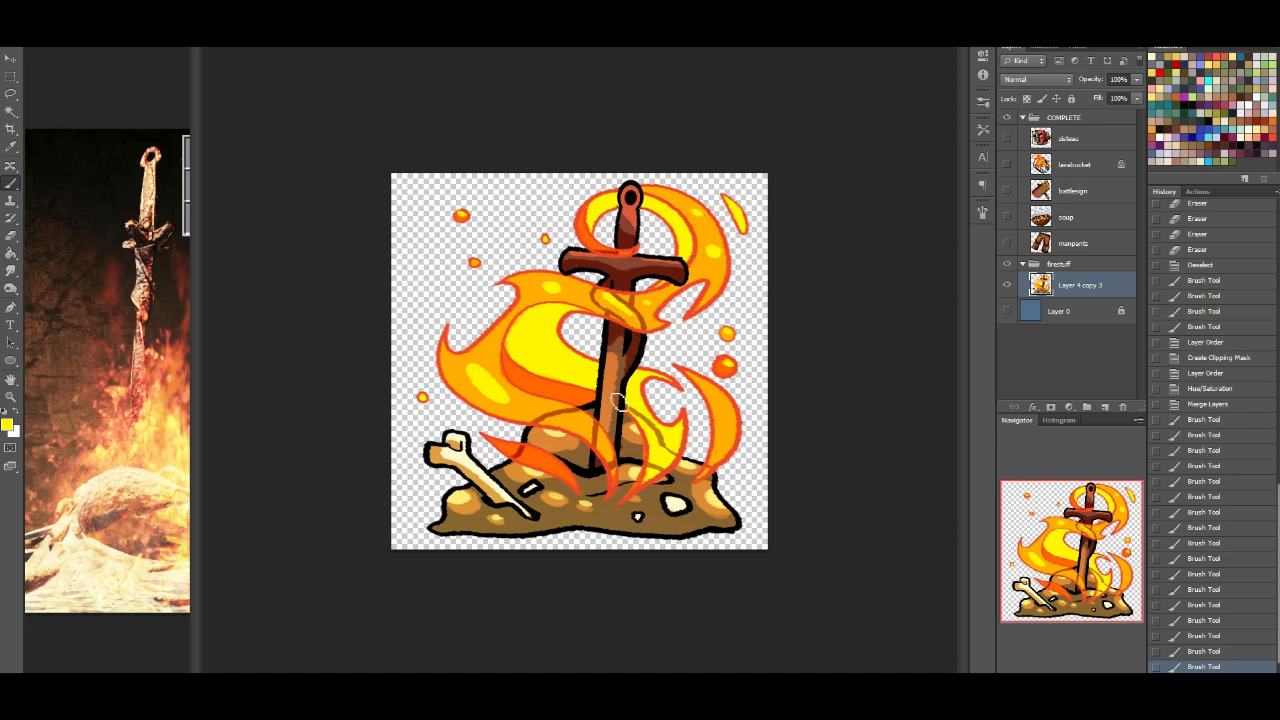
pyautogui.moveTo(605, 446); pyautogui.dragTo(610, 461)
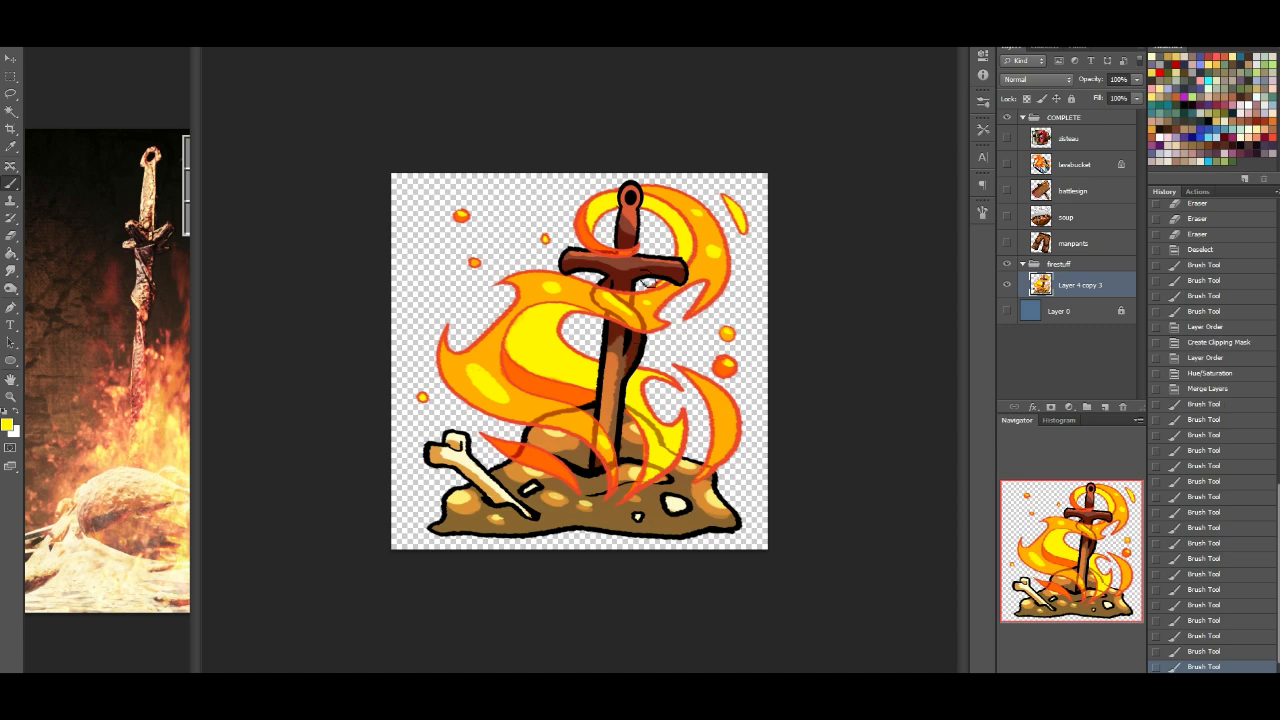
# Step: Try yellow strokes along the orange flame loop around the sword's grip, and undo them
pyautogui.moveTo(619, 254); pyautogui.dragTo(630, 254)
pyautogui.hotkey('ctrl', 'z')
pyautogui.moveTo(591, 237); pyautogui.dragTo(640, 250)
pyautogui.hotkey('ctrl', 'z')
pyautogui.moveTo(582, 220); pyautogui.dragTo(620, 262)
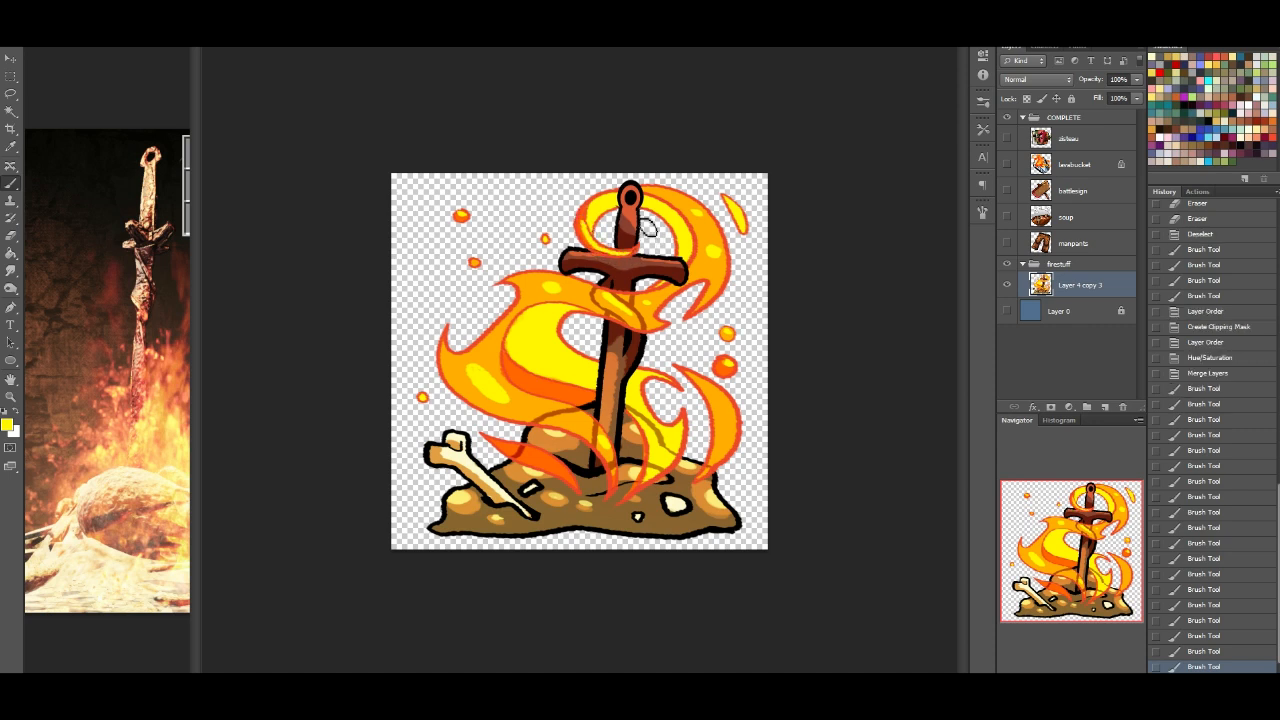
pyautogui.hotkey('ctrl', 'z')
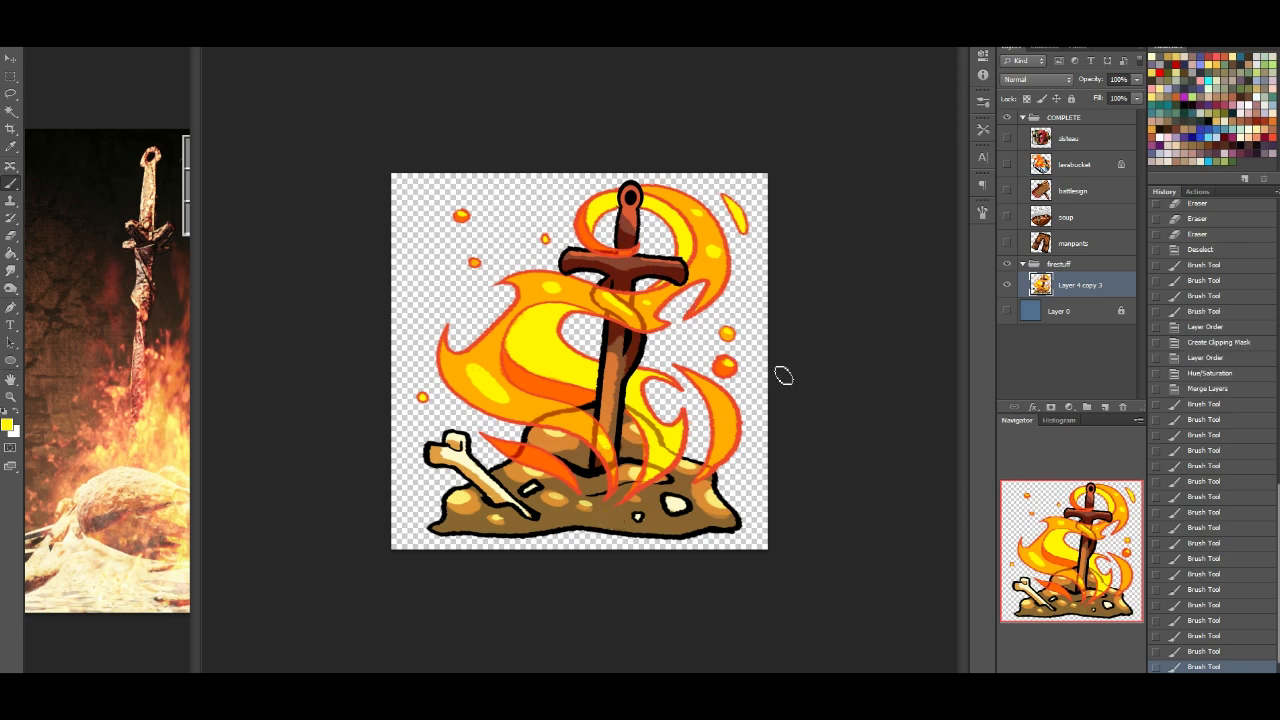
# Step: Create a new layer and paint a red glow at the sword's base with the soft 200 px brush at 0% hardness
pyautogui.click(1107, 408)
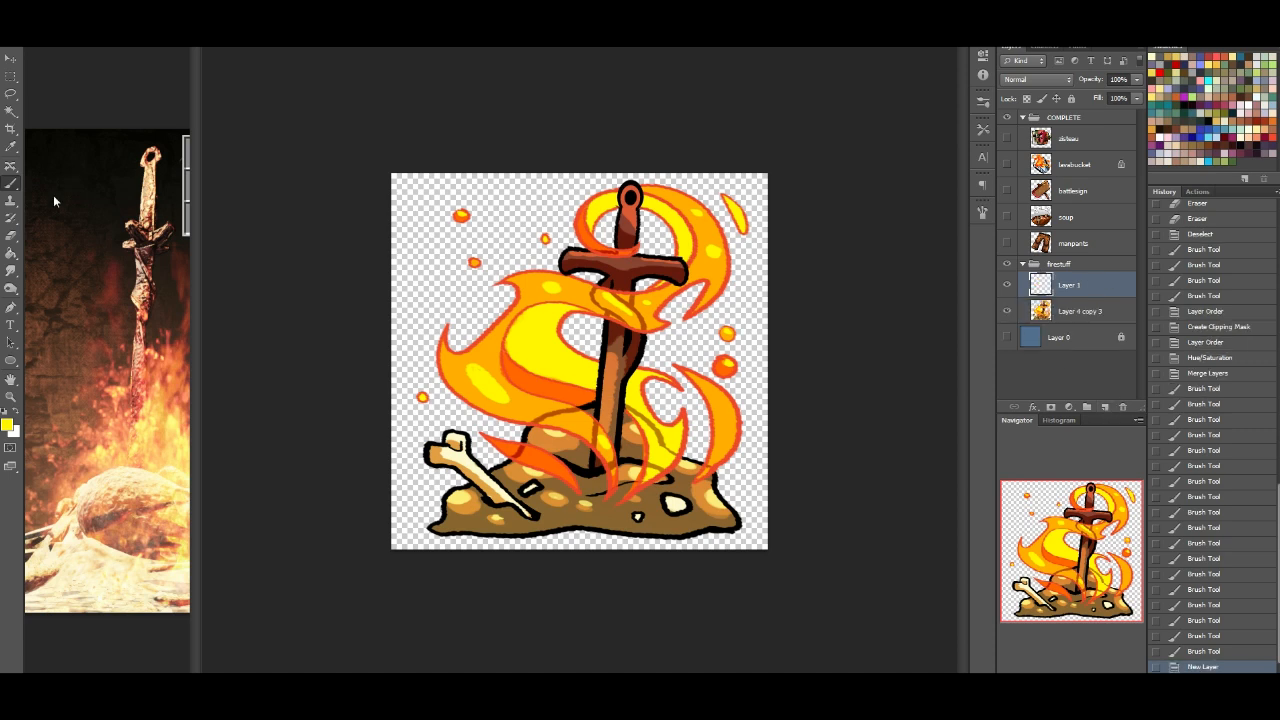
pyautogui.click(45, 28)
pyautogui.moveTo(201, 397)
pyautogui.mouseDown()
pyautogui.moveTo(150, 247)
pyautogui.moveTo(150, 131)
pyautogui.mouseUp()
pyautogui.click(87, 210)
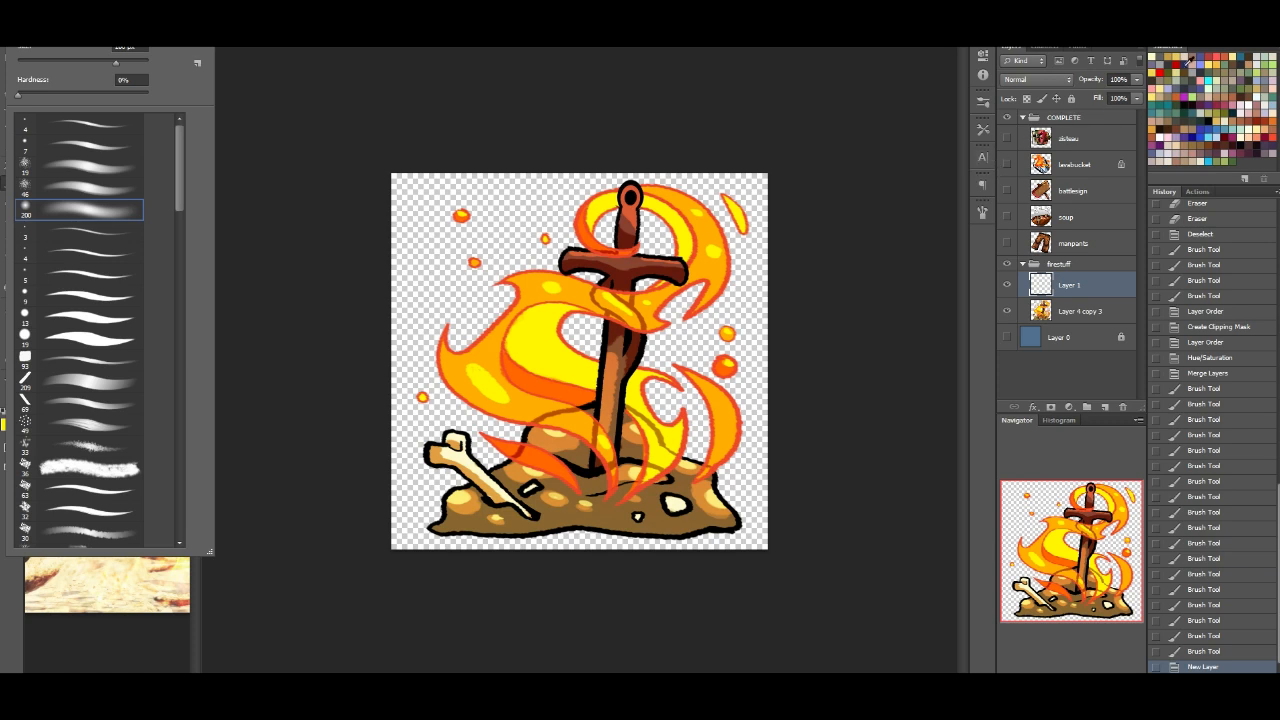
pyautogui.click(1177, 63)
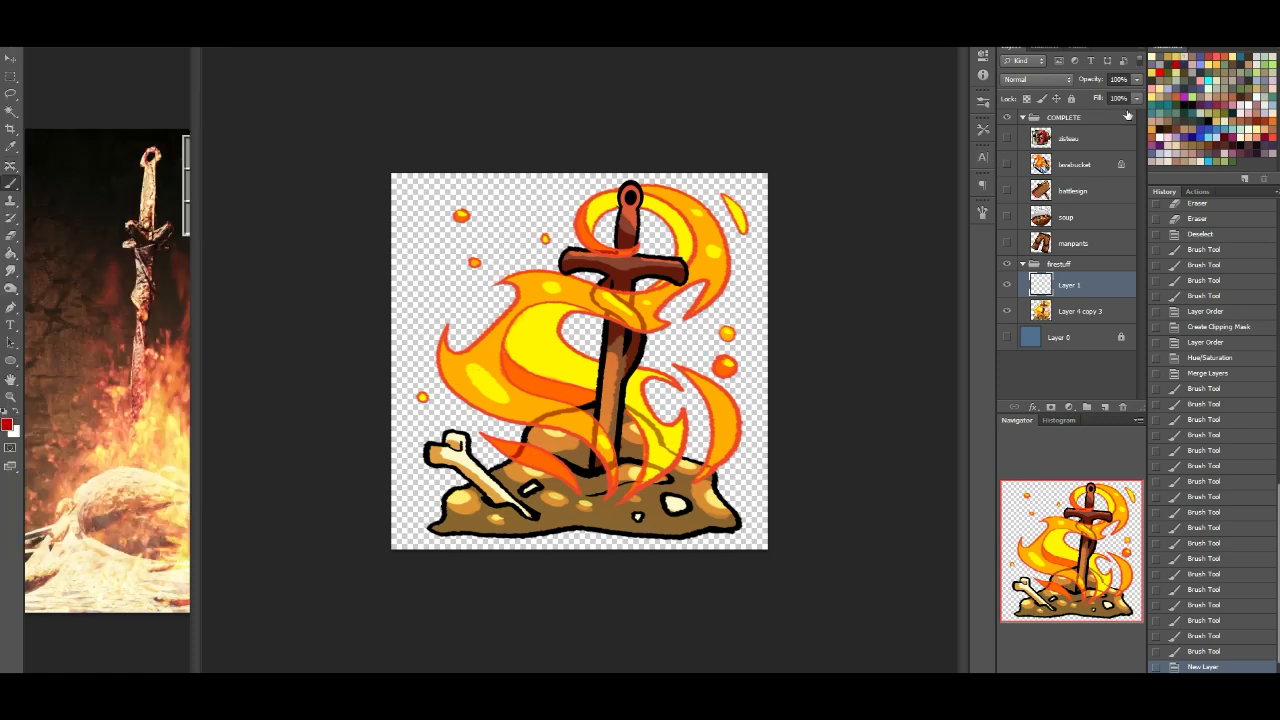
pyautogui.moveTo(600, 445)
pyautogui.mouseDown()
pyautogui.moveTo(599, 461)
pyautogui.moveTo(578, 449)
pyautogui.mouseUp()
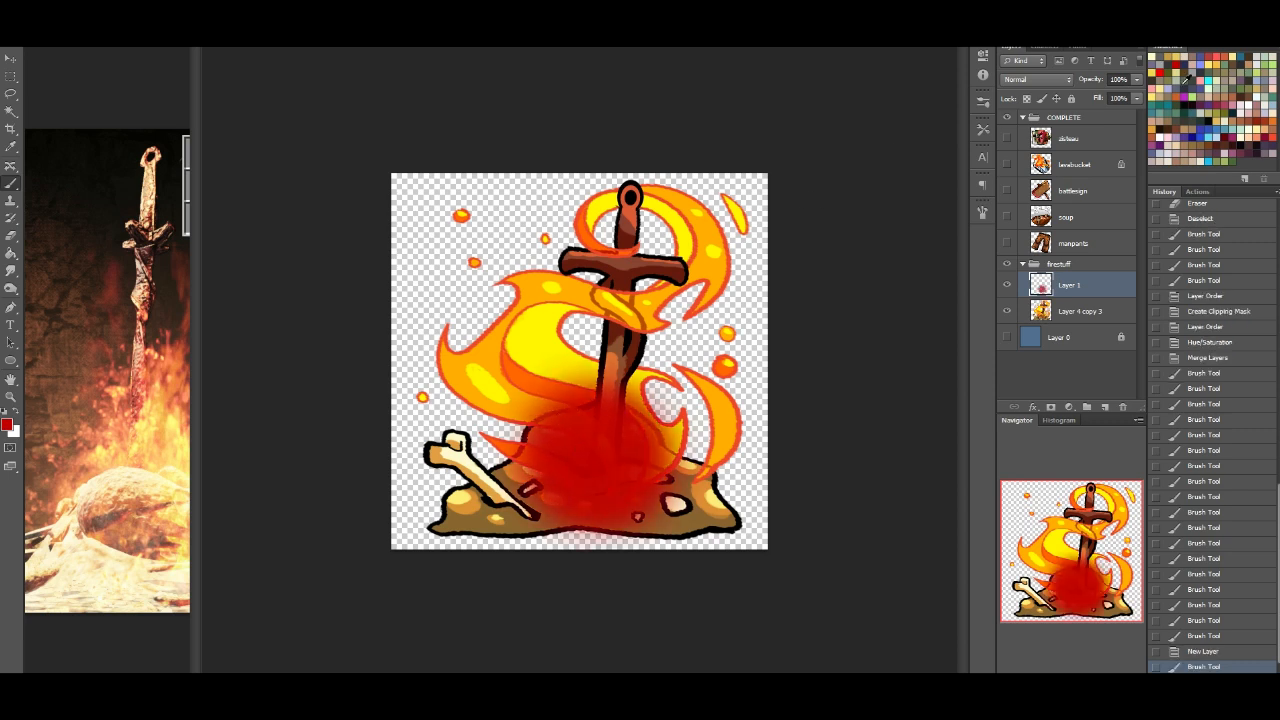
# Step: Try a muted yellow core in the centre of the red glow, and undo it
pyautogui.click(1158, 66)
pyautogui.moveTo(555, 432); pyautogui.dragTo(597, 458)
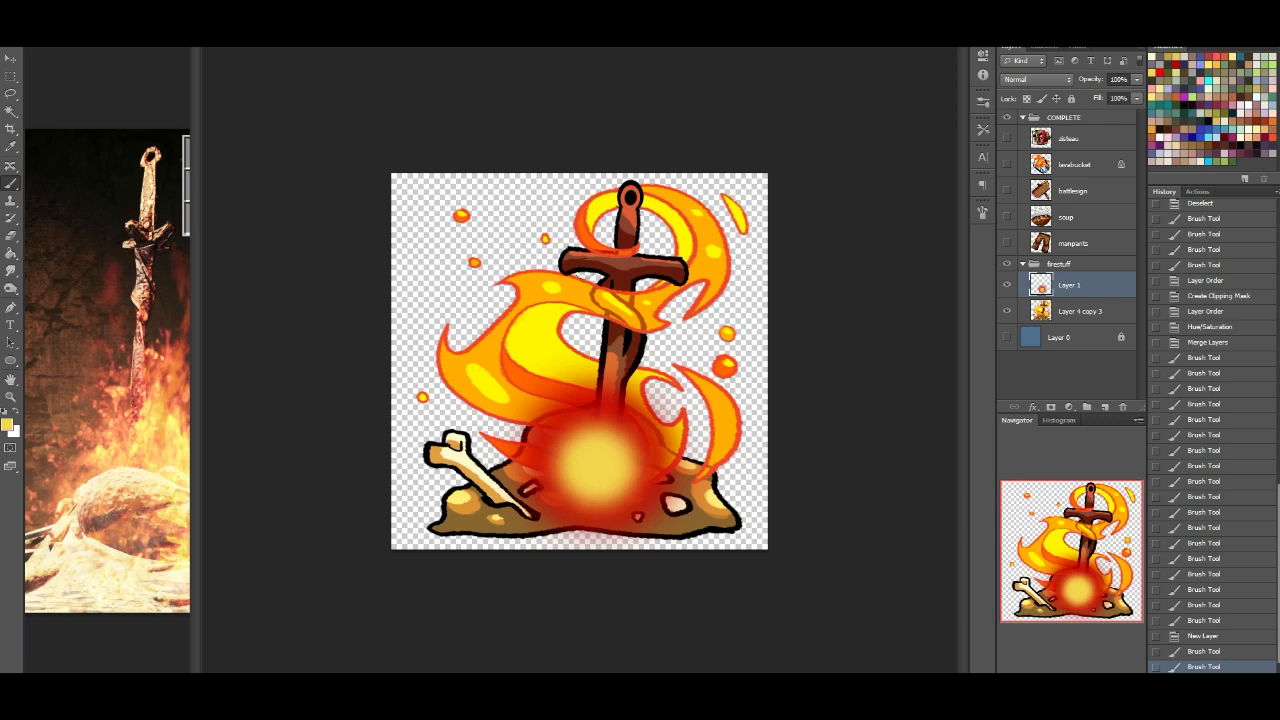
pyautogui.hotkey('ctrl', 'z')
# Step: Paint sampled flame orange and bright yellow into the centre of the red glow on Layer 1
pyautogui.keyDown('alt'); pyautogui.click(516, 284); pyautogui.keyUp('alt')
pyautogui.keyDown('alt'); pyautogui.click(524, 282); pyautogui.keyUp('alt')
pyautogui.moveTo(594, 463); pyautogui.dragTo(598, 474)
pyautogui.keyDown('alt'); pyautogui.click(541, 335); pyautogui.keyUp('alt')
pyautogui.moveTo(571, 451); pyautogui.dragTo(598, 468)
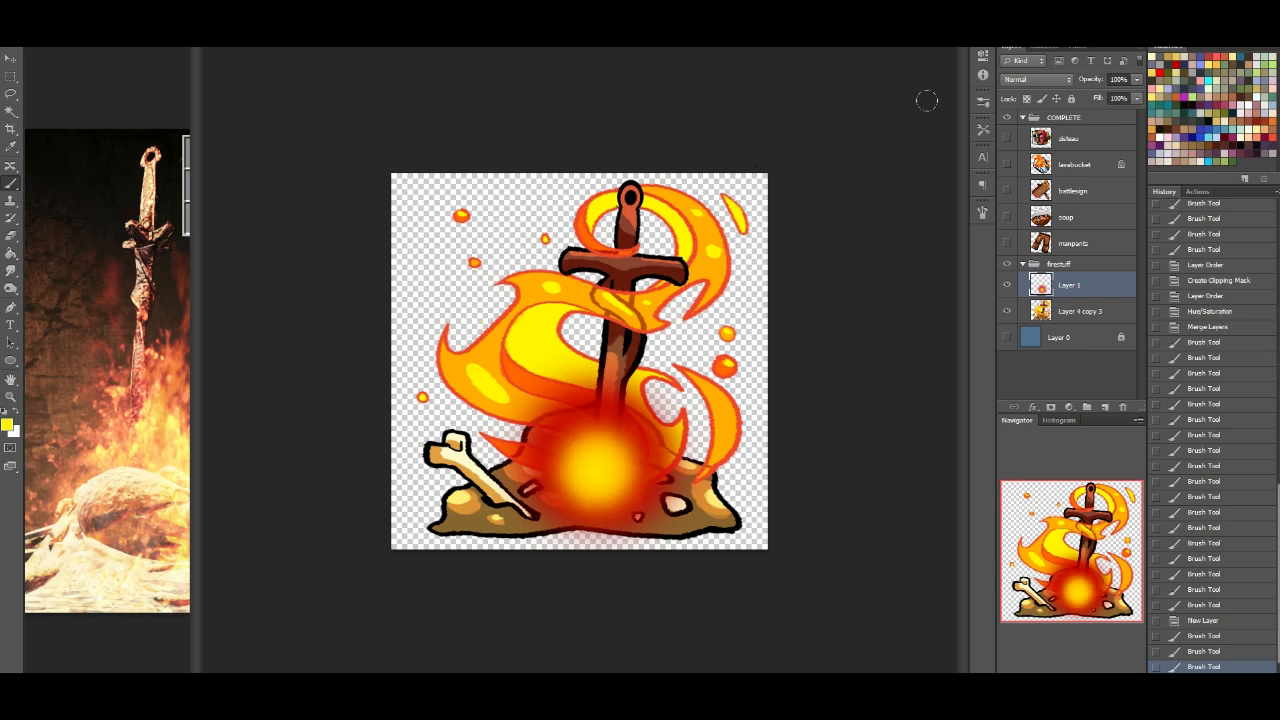
# Step: Set Layer 1 to Overlay blending and clip it to Layer 4 copy 3
pyautogui.click(1040, 79)
pyautogui.click(1015, 258)
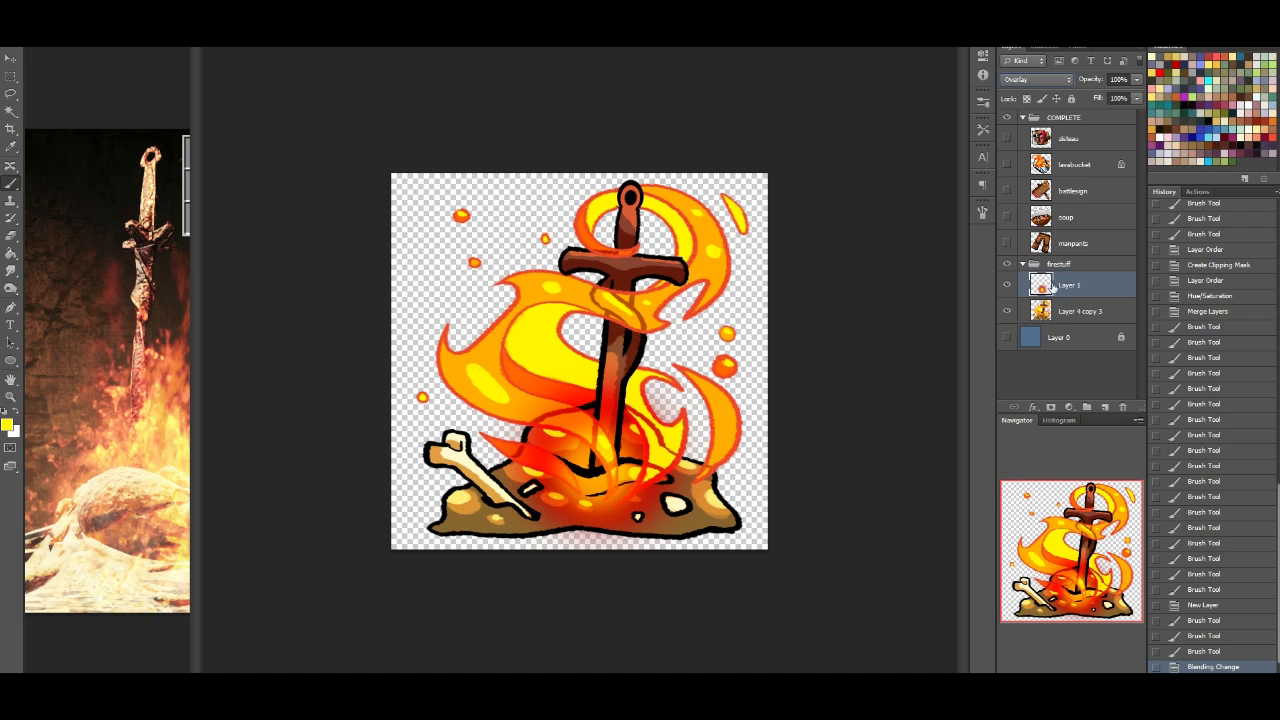
pyautogui.rightClick(1101, 287)
pyautogui.click(960, 334)
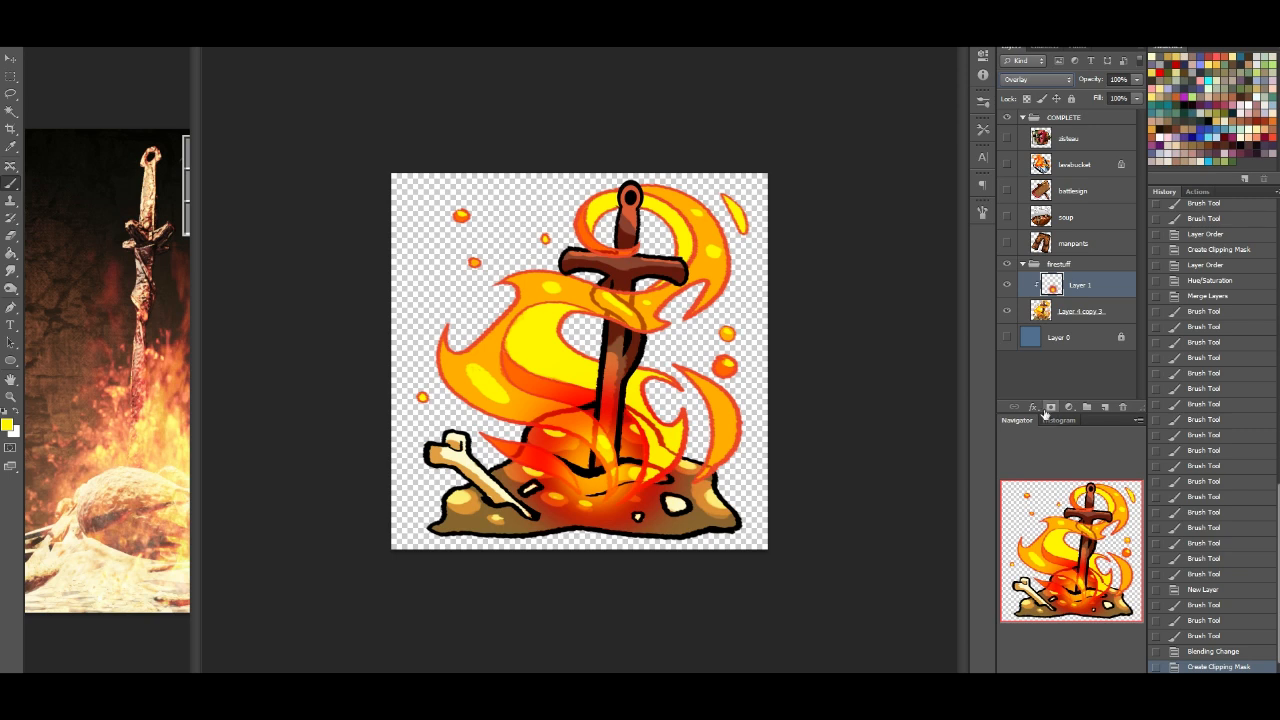
pyautogui.moveTo(1043, 414); pyautogui.dragTo(1043, 598)
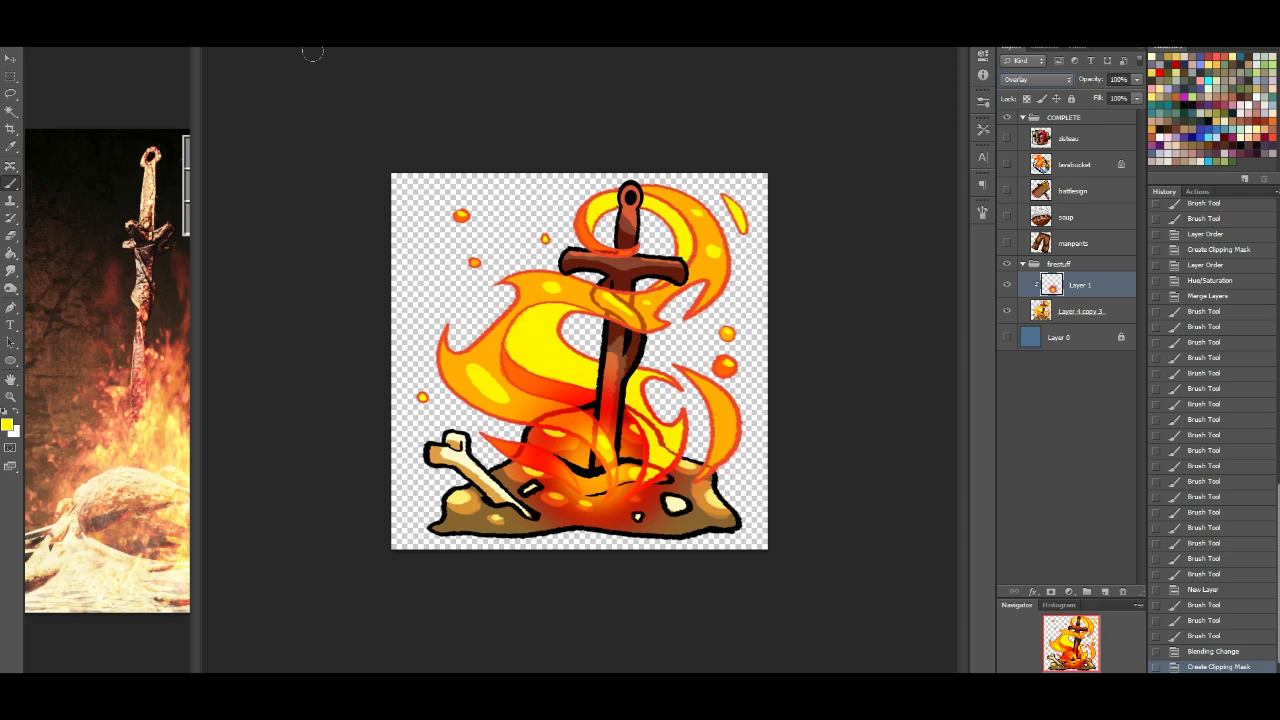
# Step: Open a new window for zisteau_twitch_emotes.psd
pyautogui.click(293, 2)
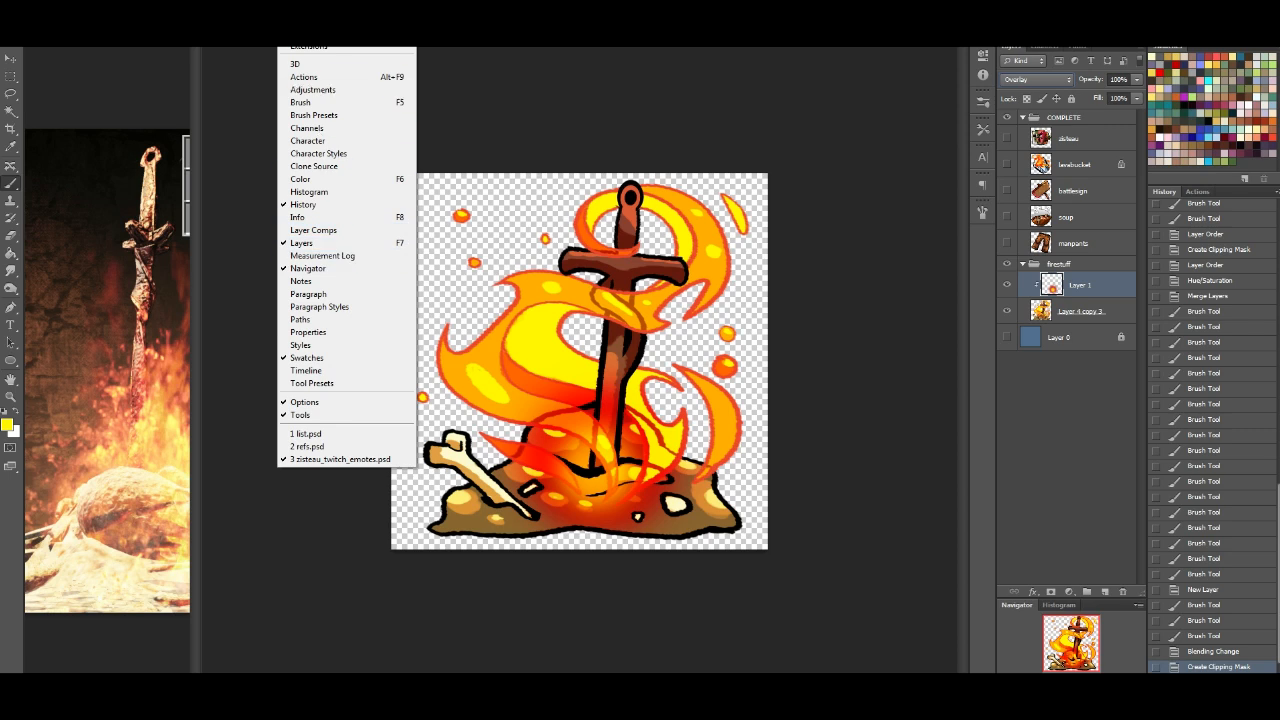
pyautogui.moveTo(261, 2)
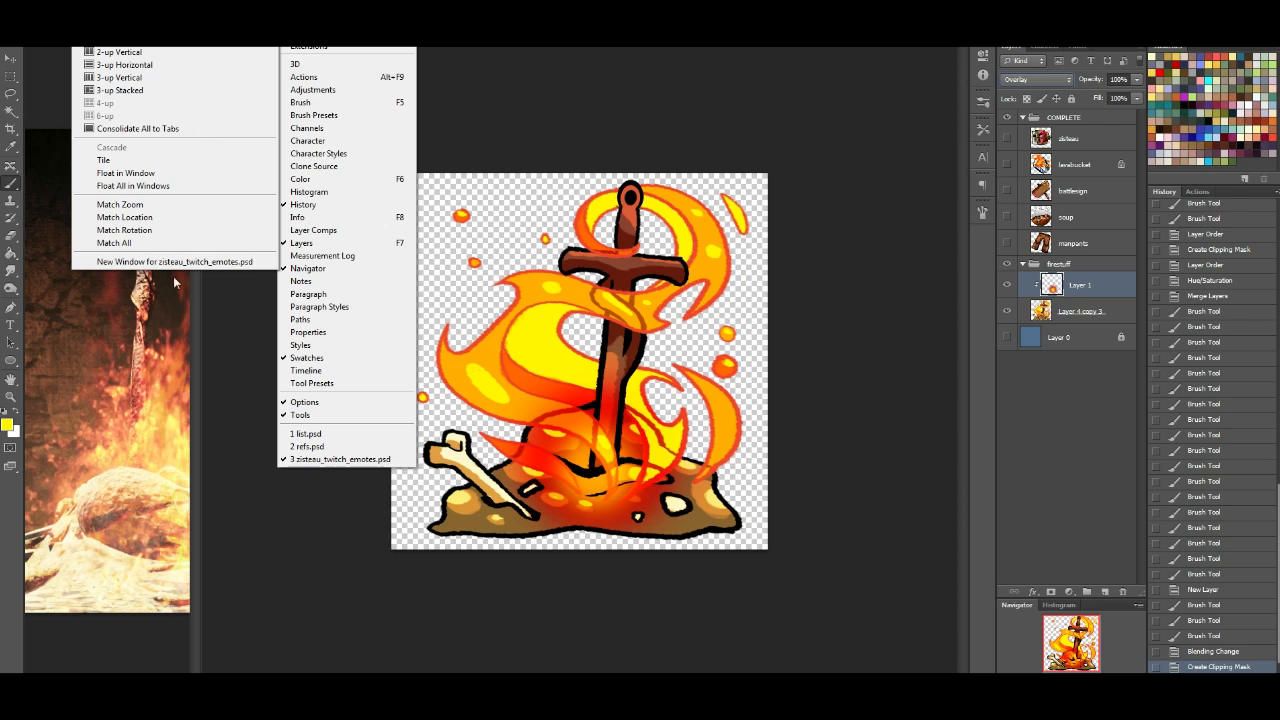
pyautogui.click(251, 264)
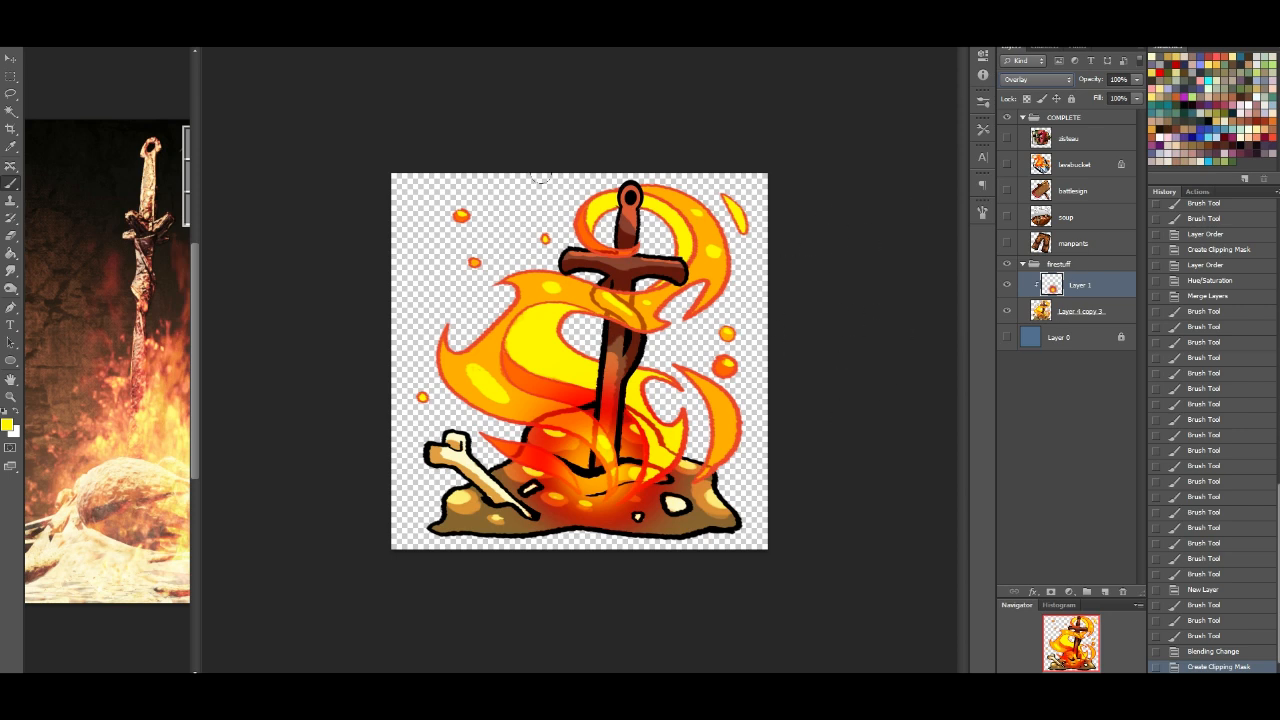
# Step: Choose the hard round 19 px brush at 100% hardness and dab a yellow highlight onto the rightmost flame on Layer 1
pyautogui.click(45, 28)
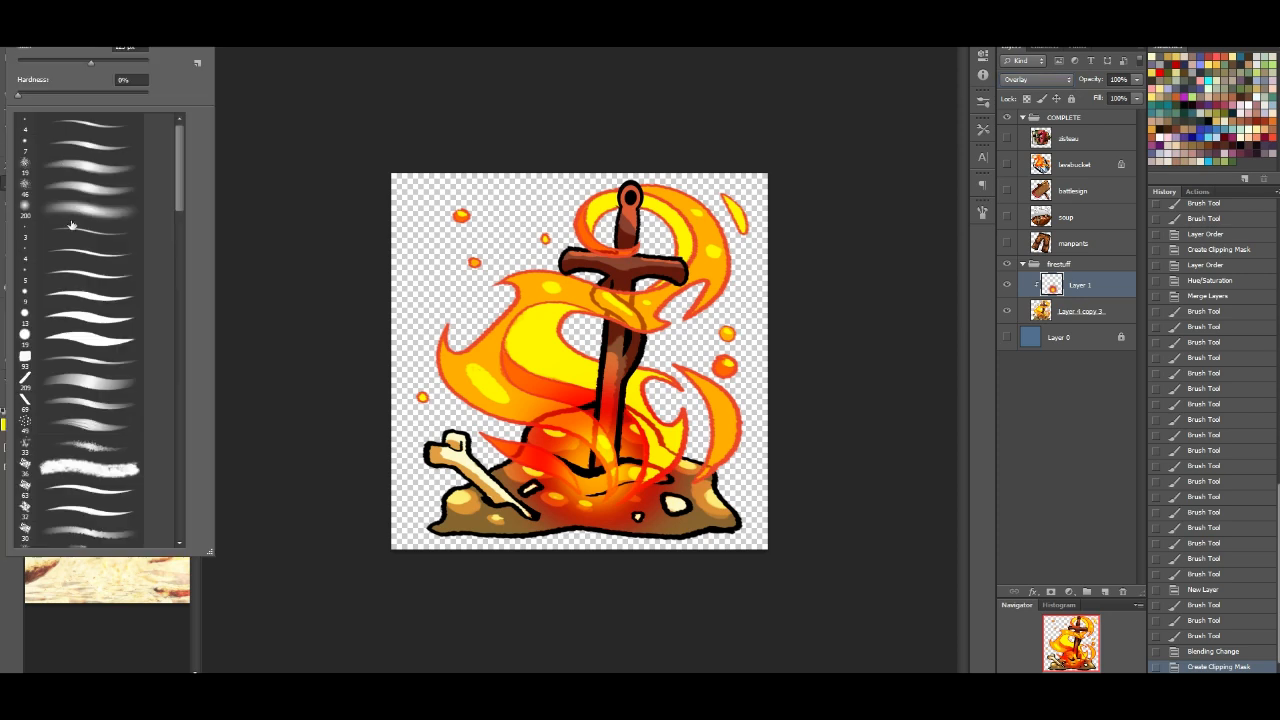
pyautogui.click(86, 340)
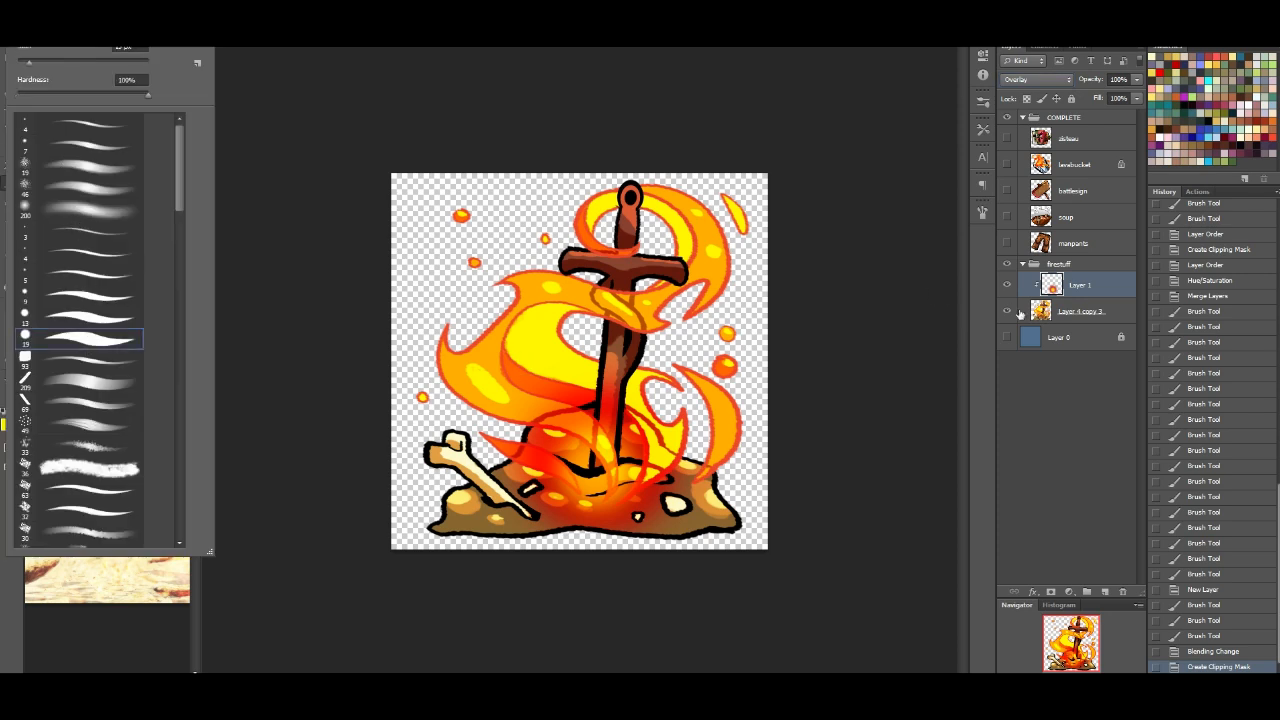
pyautogui.click(1085, 288)
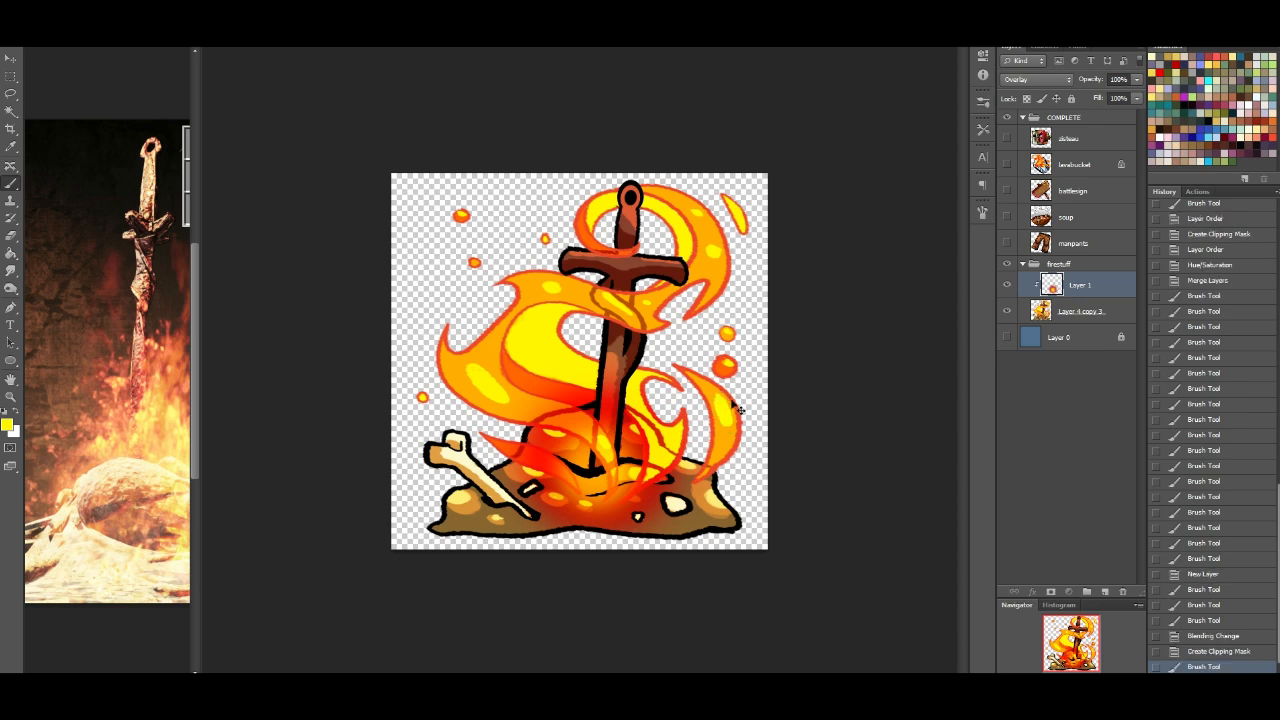
# Step: Try further yellow and sampled orange strokes on the rightmost flame on Layer 1, and revert them in the history
pyautogui.moveTo(719, 400); pyautogui.dragTo(728, 417)
pyautogui.keyDown('alt'); pyautogui.click(718, 460); pyautogui.keyUp('alt')
pyautogui.moveTo(712, 470)
pyautogui.mouseDown()
pyautogui.moveTo(730, 444)
pyautogui.moveTo(720, 455)
pyautogui.mouseUp()
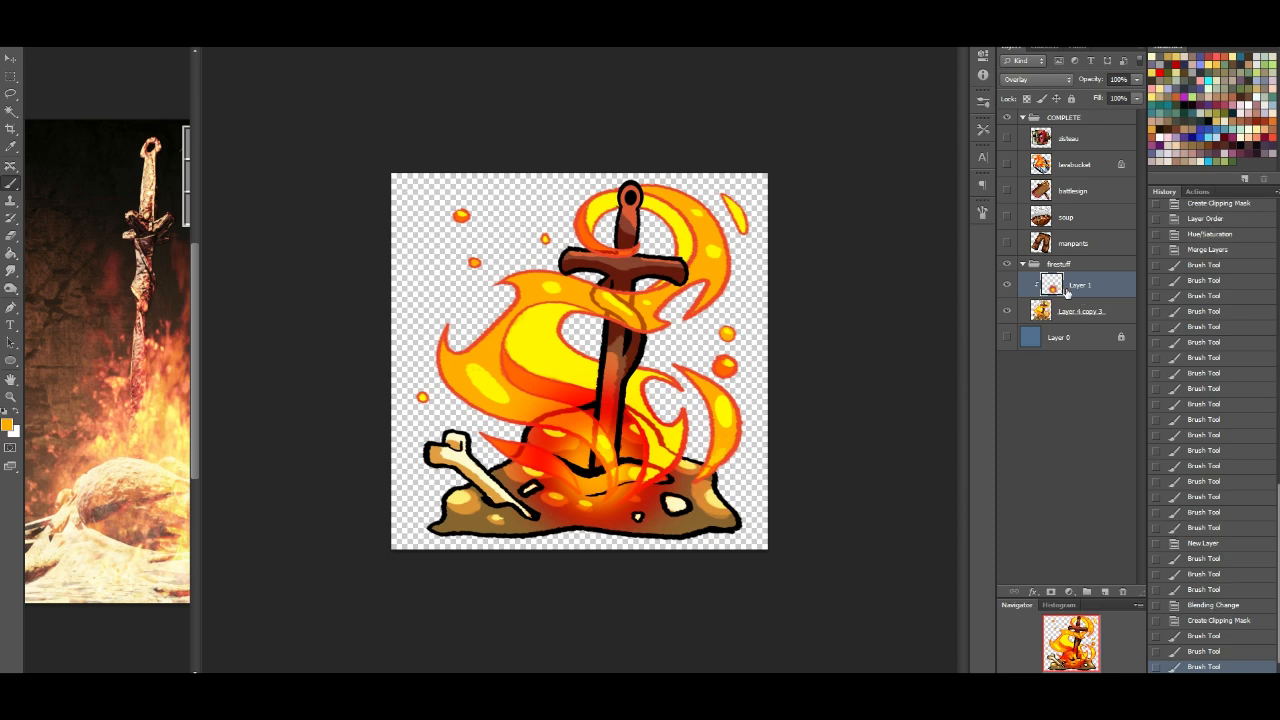
pyautogui.click(1199, 652)
pyautogui.click(1212, 639)
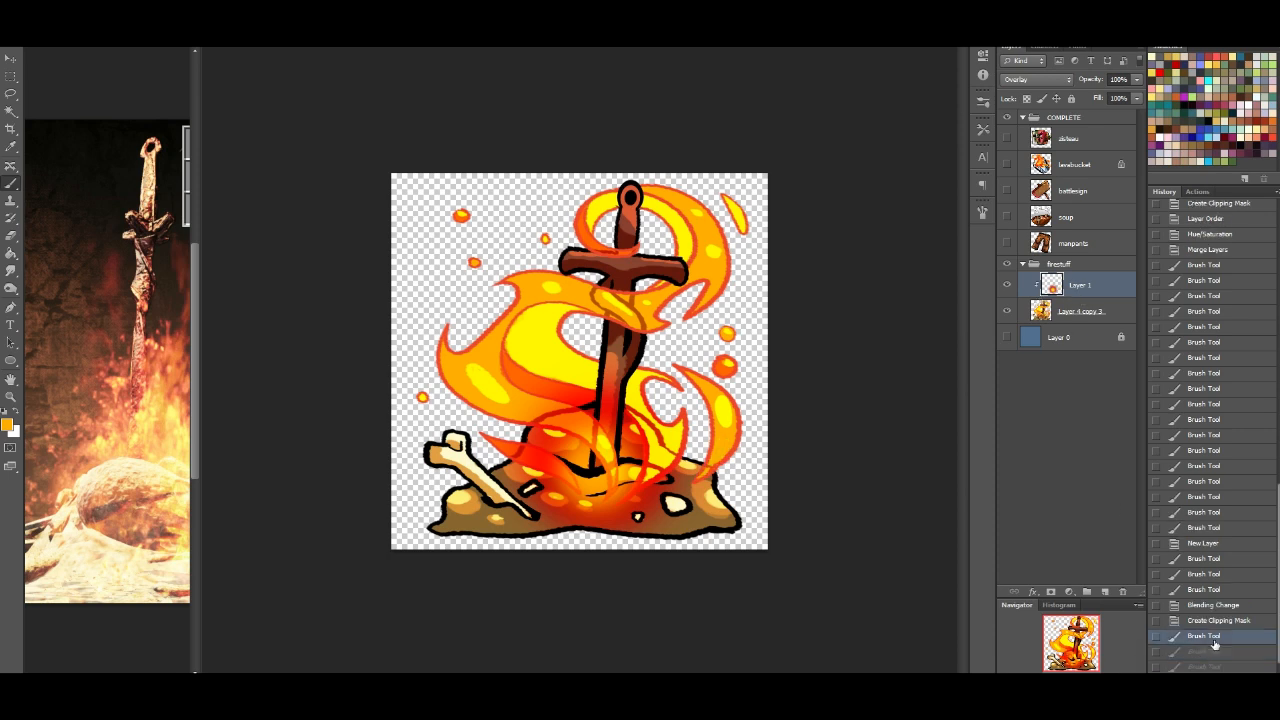
# Step: Touch up the edge and base of the rightmost flame on Layer 4 copy 3 with sampled red and orange
pyautogui.click(1060, 313)
pyautogui.keyDown('alt'); pyautogui.click(708, 478); pyautogui.keyUp('alt')
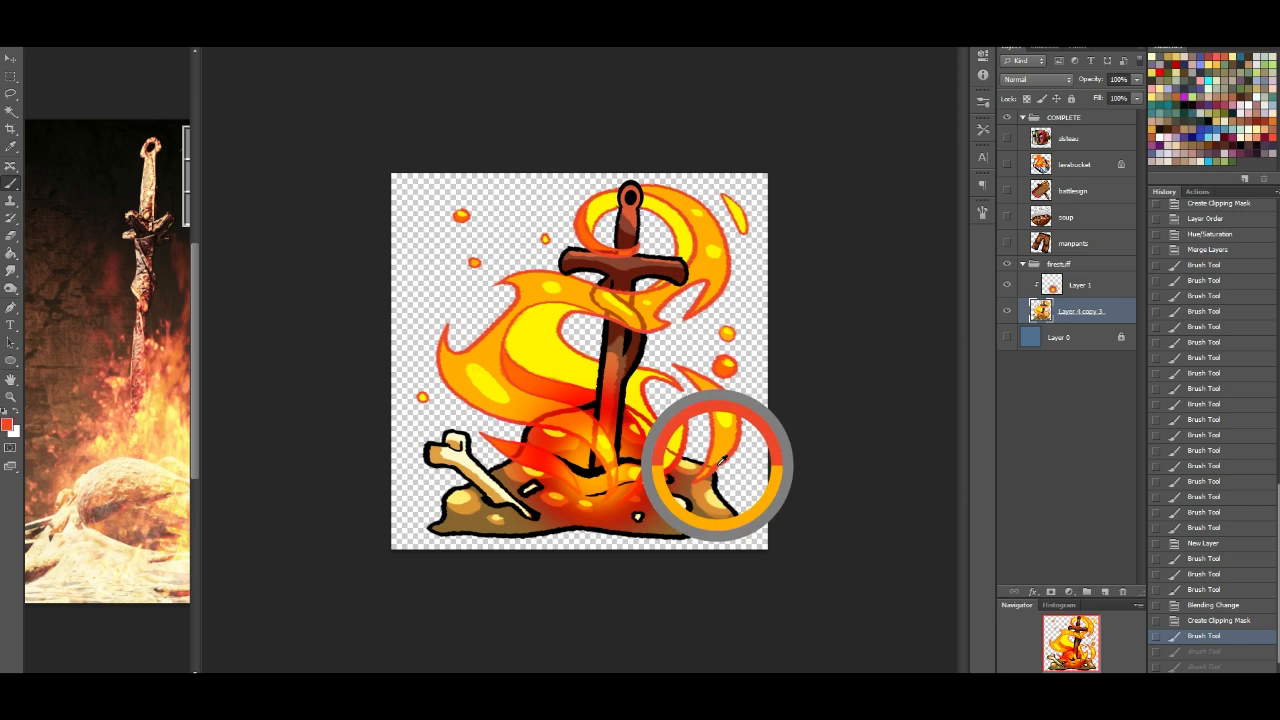
pyautogui.hotkey('ctrl', 'z')
pyautogui.moveTo(732, 464)
pyautogui.mouseDown()
pyautogui.moveTo(713, 475)
pyautogui.moveTo(736, 446)
pyautogui.mouseUp()
pyautogui.keyDown('alt'); pyautogui.click(718, 468); pyautogui.keyUp('alt')
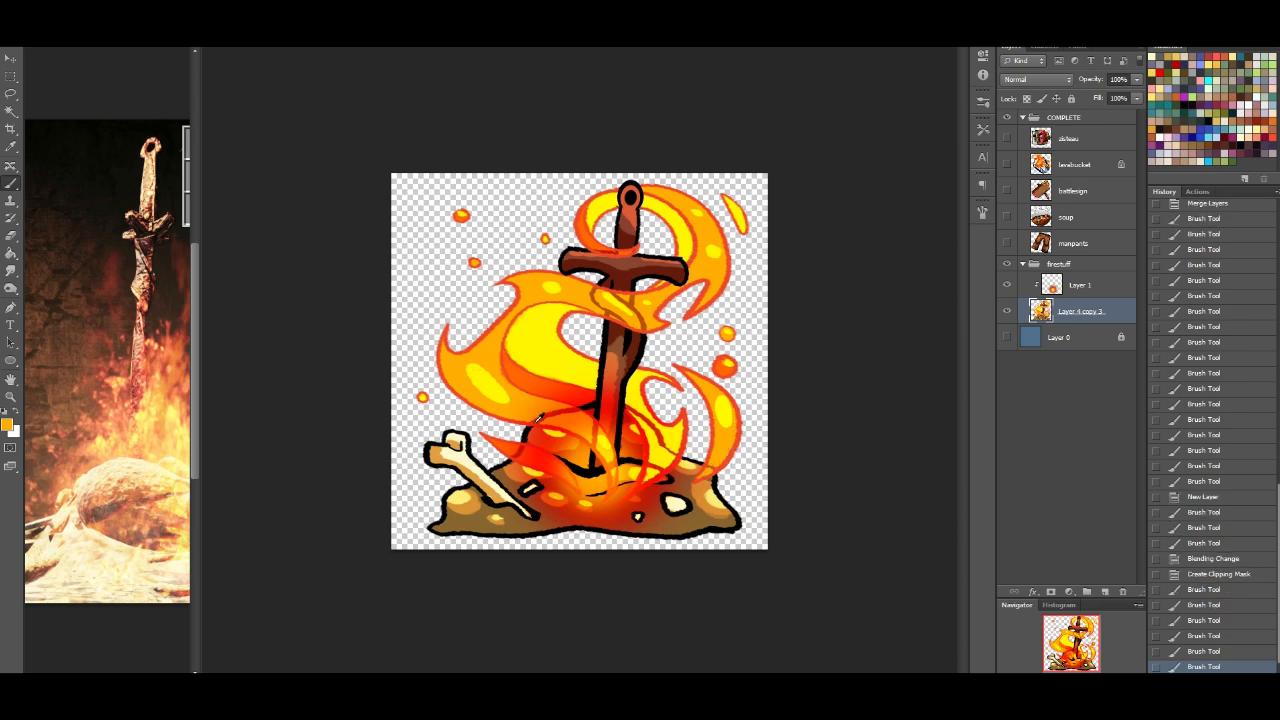
# Step: Hide Layer 1 and paint sampled orange and yellow over the lower flames around the blade on Layer 4 copy 3
pyautogui.click(1007, 285)
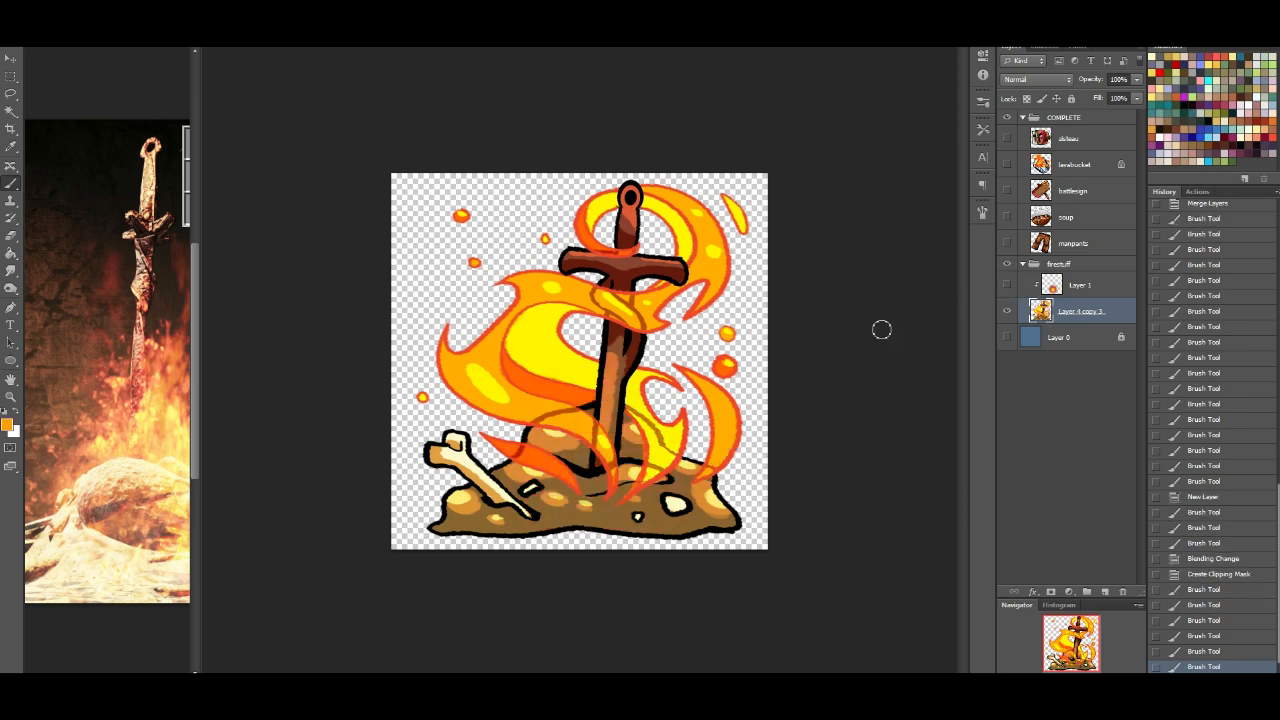
pyautogui.moveTo(524, 422); pyautogui.dragTo(591, 436)
pyautogui.hotkey('ctrl', 'z')
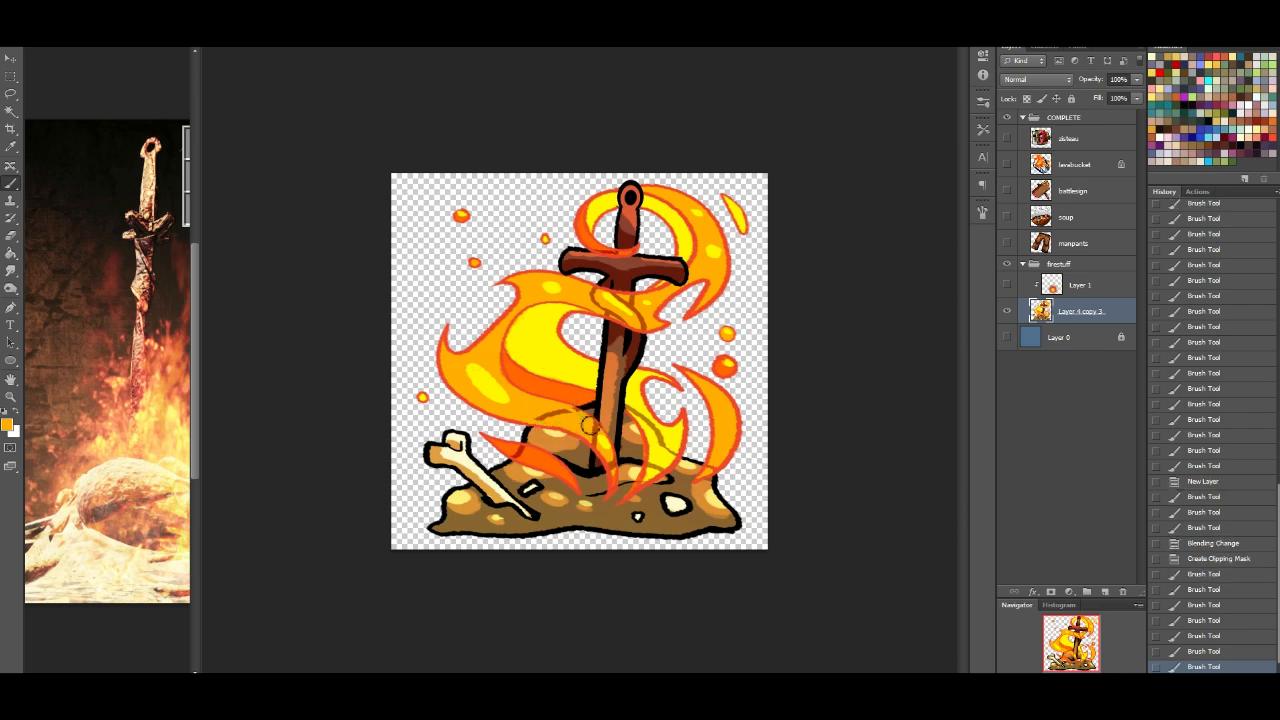
pyautogui.moveTo(588, 421)
pyautogui.mouseDown()
pyautogui.moveTo(664, 433)
pyautogui.moveTo(633, 400)
pyautogui.moveTo(678, 451)
pyautogui.moveTo(657, 480)
pyautogui.mouseUp()
pyautogui.keyDown('alt'); pyautogui.click(629, 403); pyautogui.keyUp('alt')
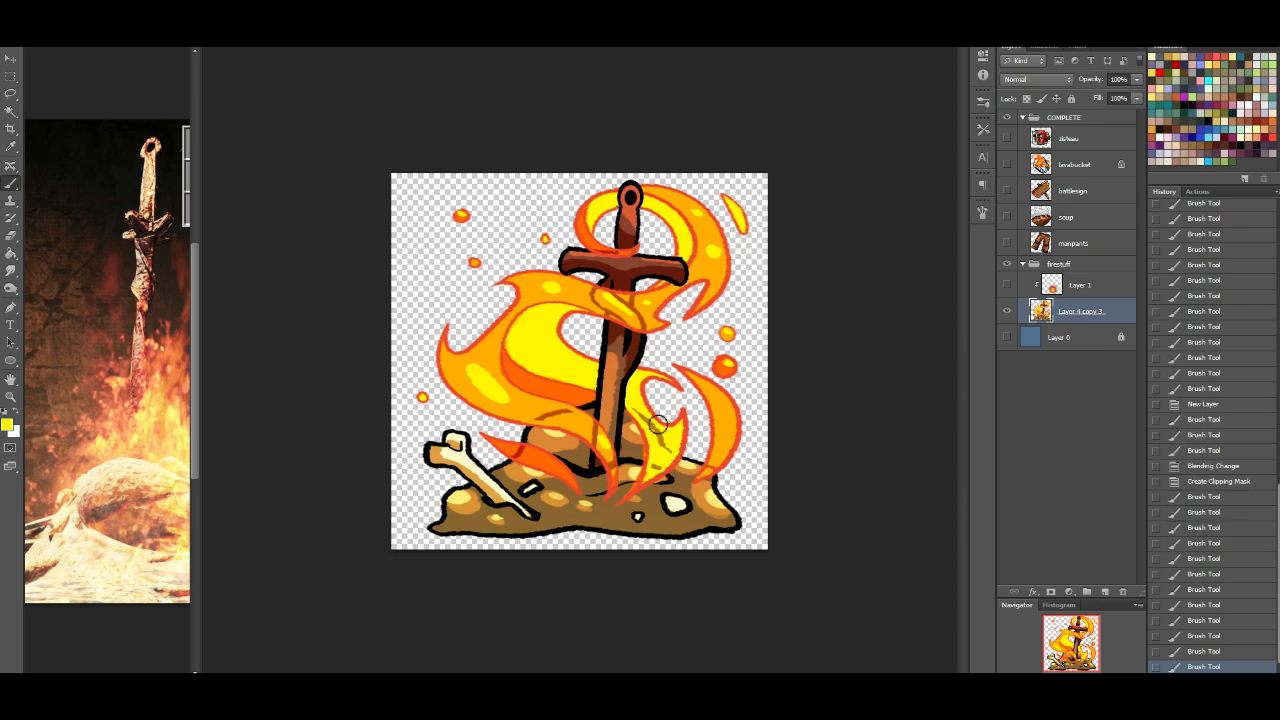
# Step: Touch up the small flame left of the blade and the base of the rightmost flame with sampled flame colors
pyautogui.keyDown('alt'); pyautogui.click(528, 462); pyautogui.keyUp('alt')
pyautogui.moveTo(512, 459); pyautogui.dragTo(544, 458)
pyautogui.keyDown('alt'); pyautogui.click(712, 464); pyautogui.keyUp('alt')
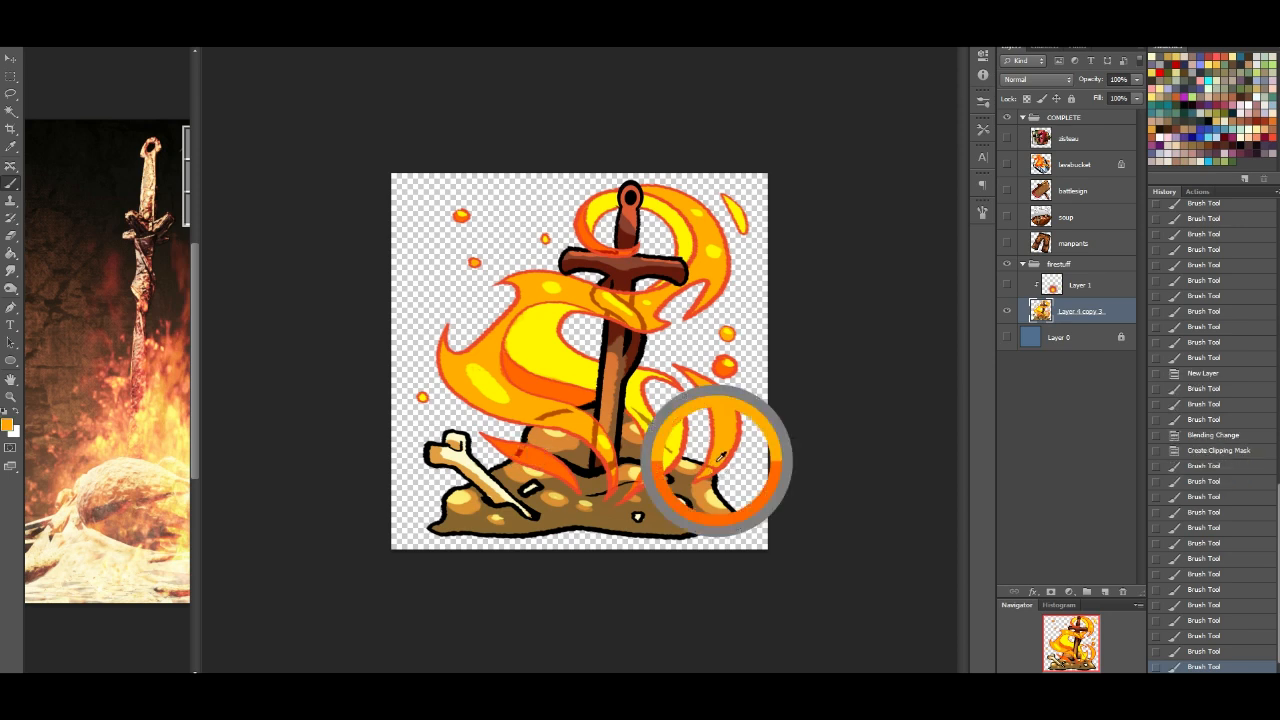
pyautogui.moveTo(711, 472); pyautogui.dragTo(711, 468)
pyautogui.hotkey('ctrl', 'z')
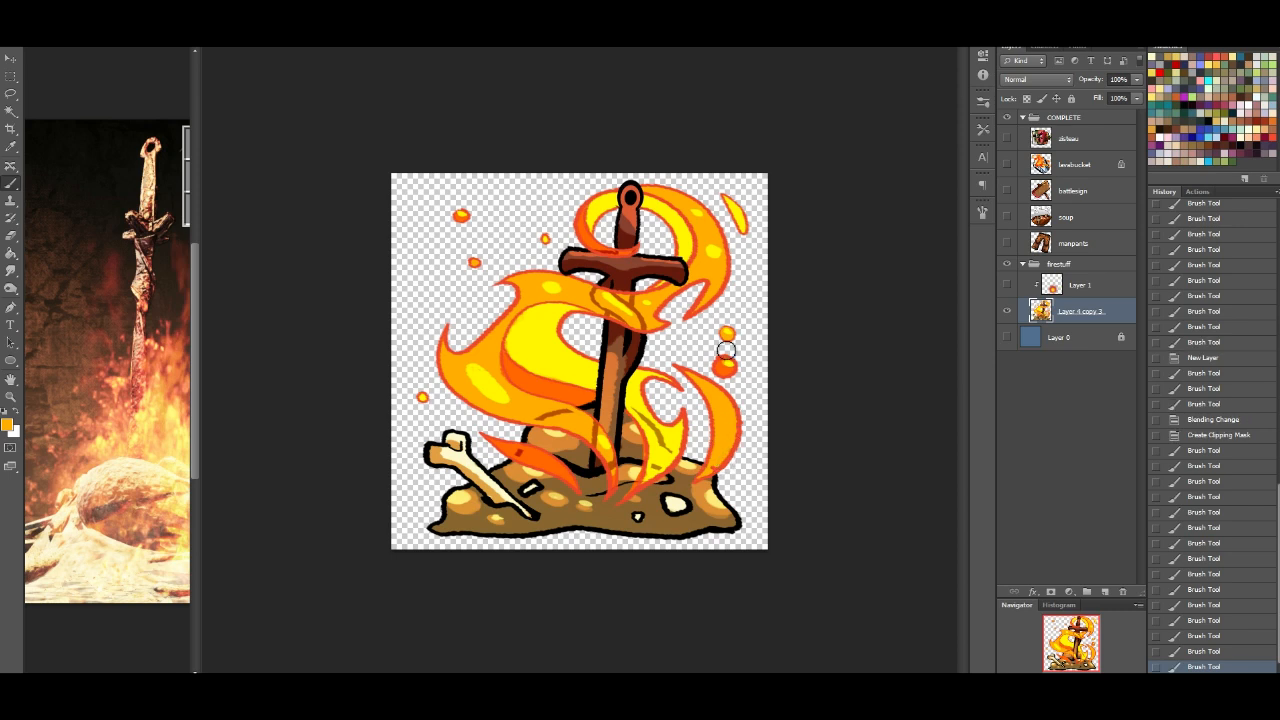
pyautogui.keyDown('alt'); pyautogui.click(717, 460); pyautogui.keyUp('alt')
pyautogui.moveTo(714, 473); pyautogui.dragTo(720, 467)
# Step: Paint over the flame band crossing the sword below its guard with sampled color, and show Layer 1 again
pyautogui.keyDown('alt'); pyautogui.click(627, 287); pyautogui.keyUp('alt')
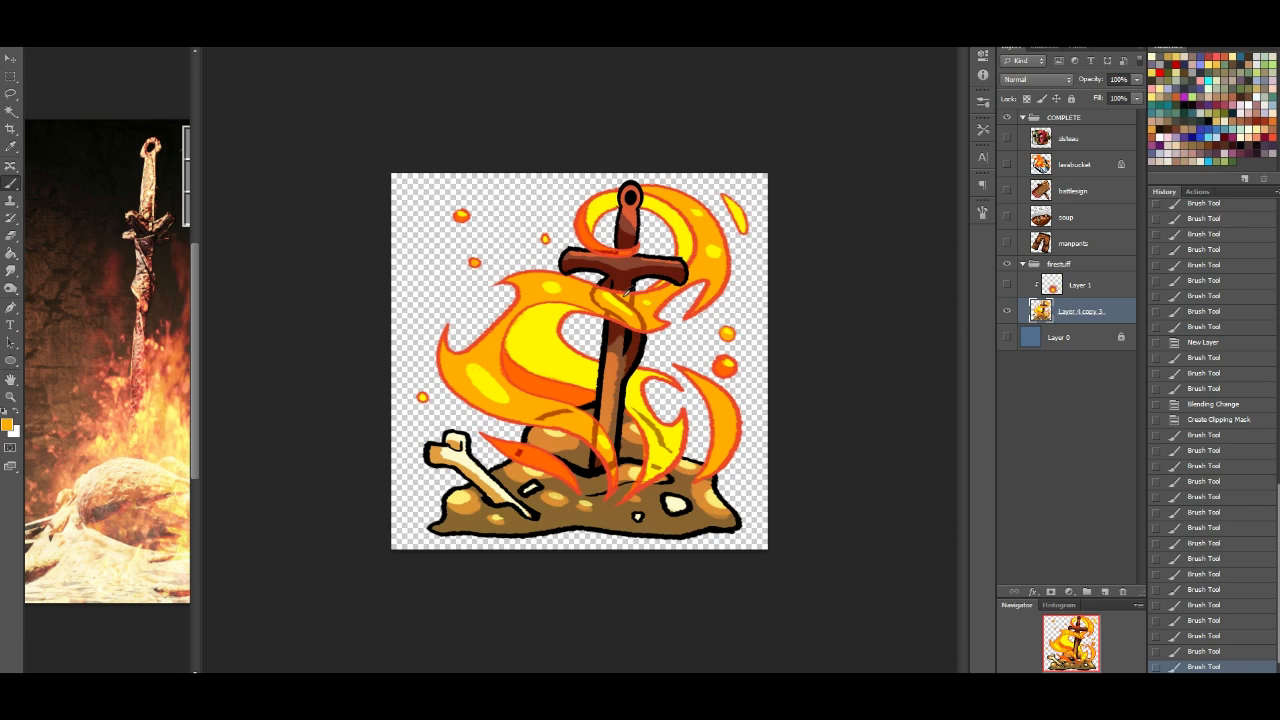
pyautogui.moveTo(600, 292)
pyautogui.mouseDown()
pyautogui.moveTo(644, 300)
pyautogui.moveTo(603, 317)
pyautogui.moveTo(649, 330)
pyautogui.moveTo(705, 277)
pyautogui.moveTo(679, 323)
pyautogui.moveTo(659, 330)
pyautogui.moveTo(654, 300)
pyautogui.mouseUp()
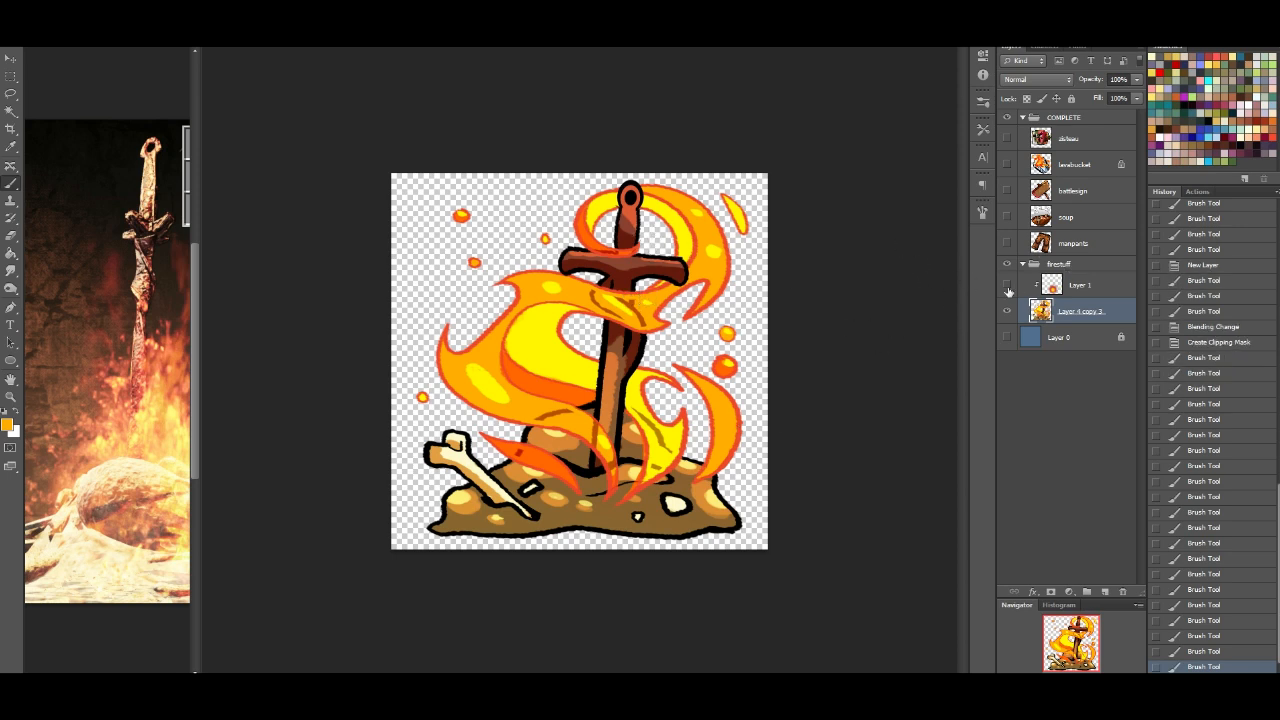
pyautogui.click(1007, 286)
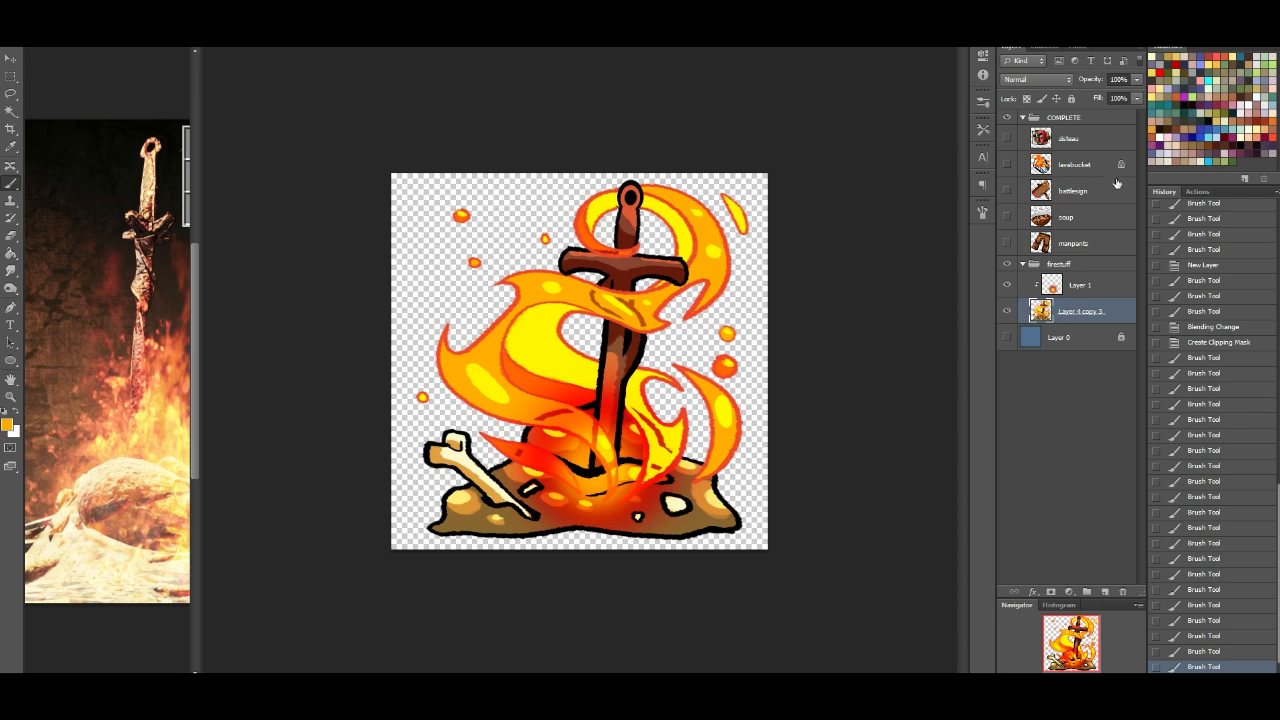
# Step: Try a different layer fill opacity, and return it to 100%
pyautogui.click(1138, 101)
pyautogui.moveTo(1107, 115); pyautogui.dragTo(1134, 108)
# Step: Paint a red glow across the ash mound on Layer 1 with the soft 200 px brush at 0% hardness
pyautogui.click(1100, 292)
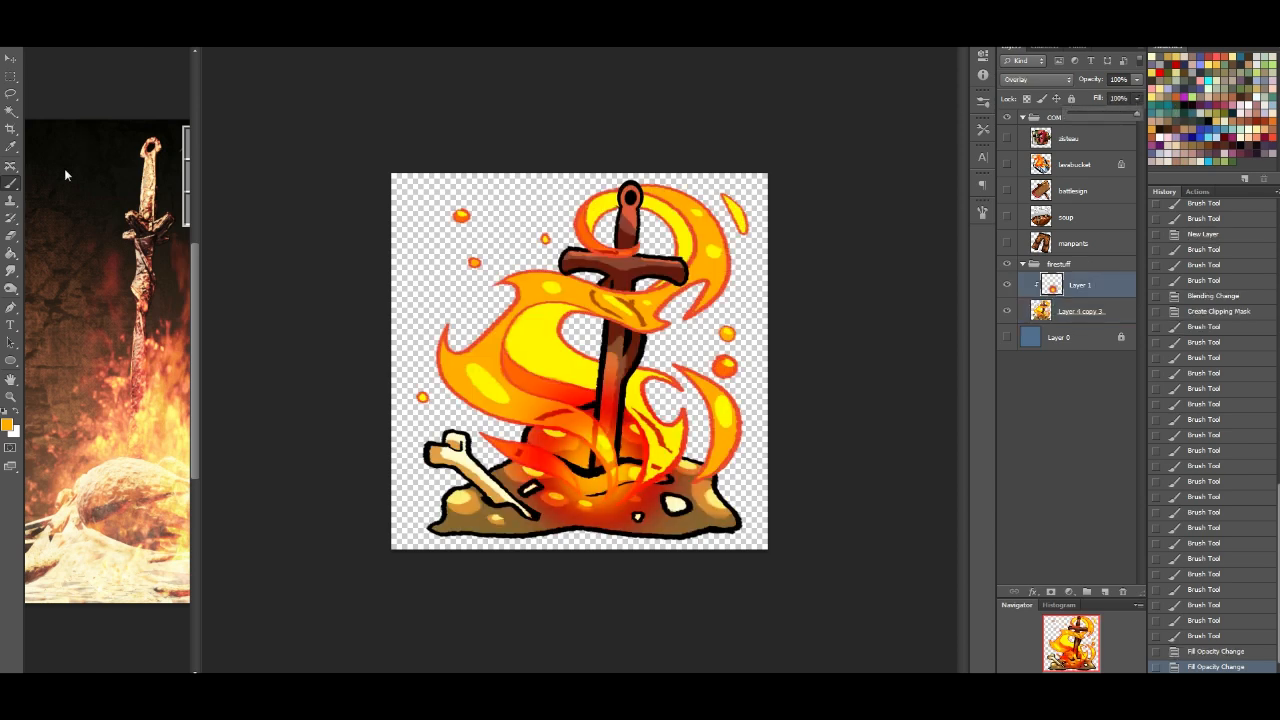
pyautogui.rightClick(57, 53)
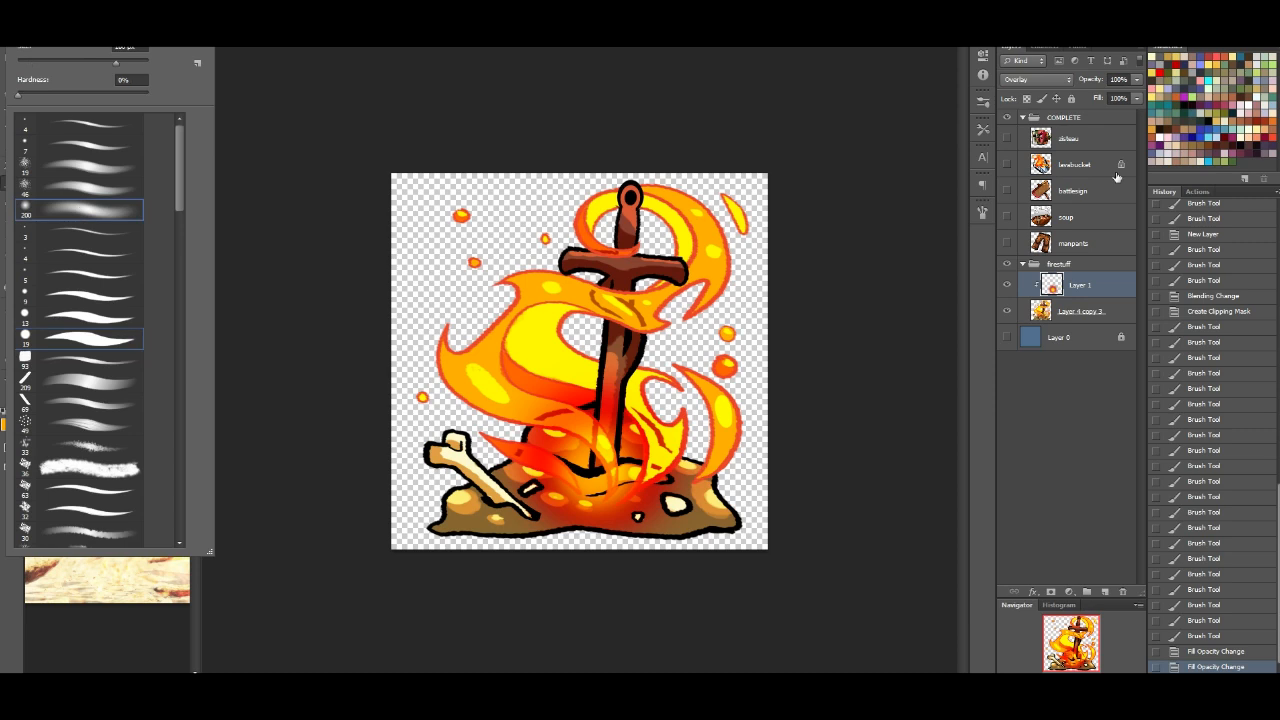
pyautogui.click(1160, 74)
pyautogui.moveTo(436, 485)
pyautogui.mouseDown()
pyautogui.moveTo(550, 522)
pyautogui.moveTo(585, 505)
pyautogui.moveTo(700, 495)
pyautogui.moveTo(751, 521)
pyautogui.moveTo(704, 478)
pyautogui.mouseUp()
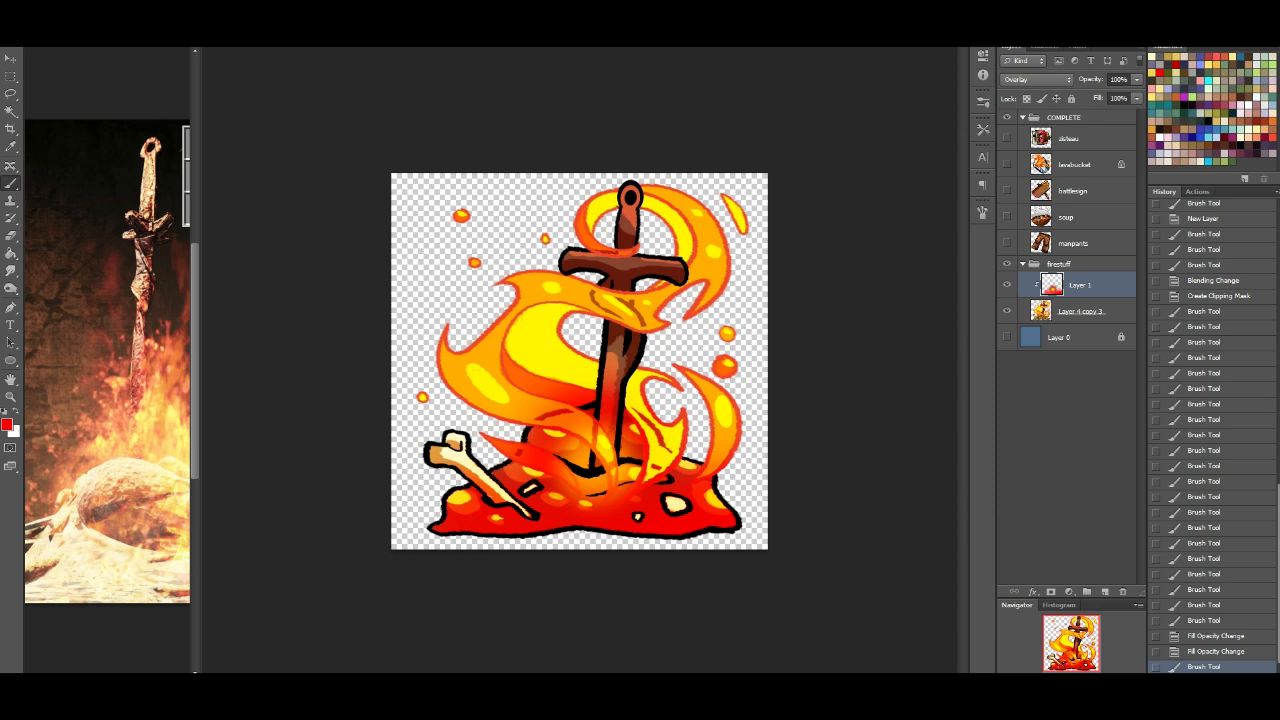
# Step: Open the Filter Gallery for Layer 1 and preview Cutout with edge simplicity 0 and edge fidelity 1
pyautogui.click(210, 6)
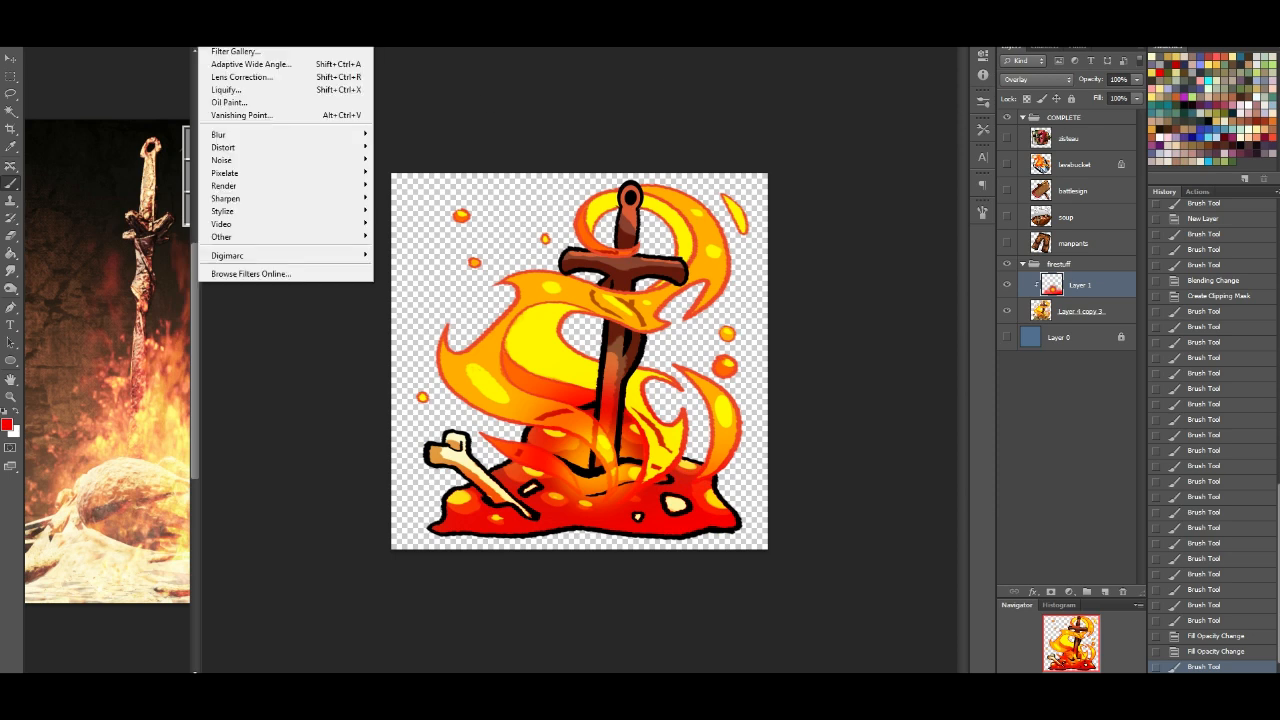
pyautogui.click(235, 52)
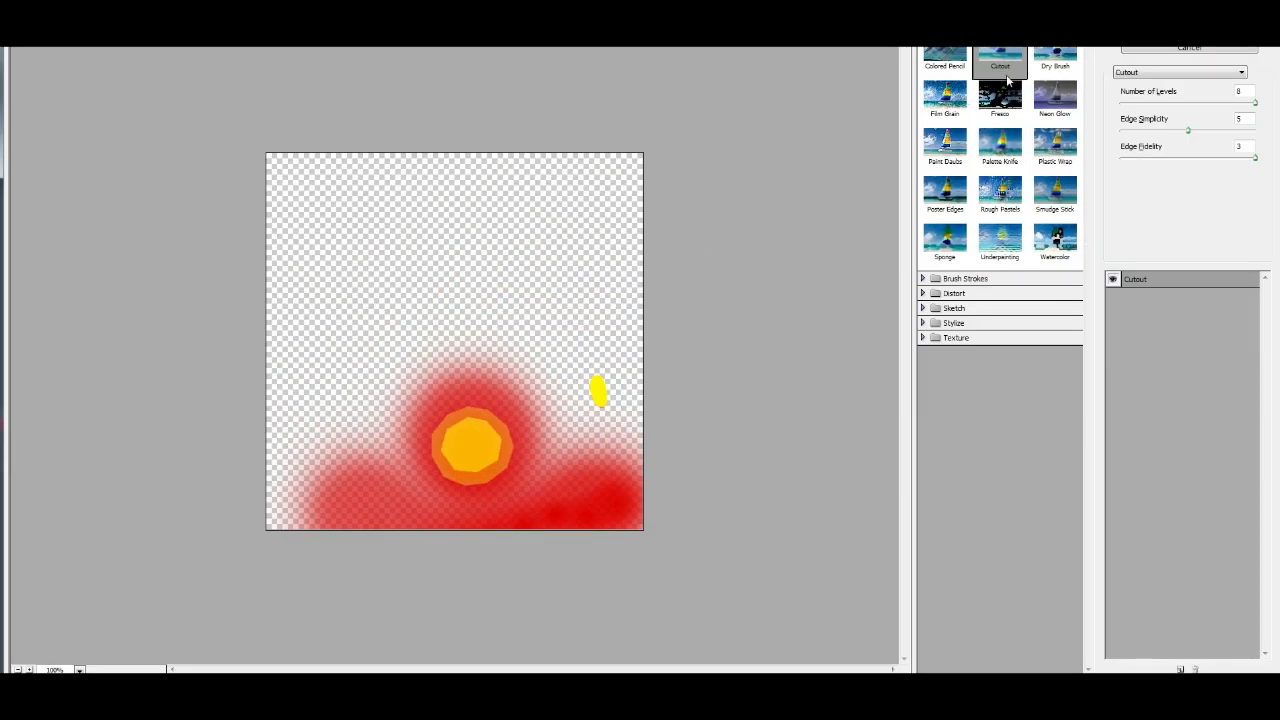
pyautogui.moveTo(1192, 134); pyautogui.dragTo(1122, 135)
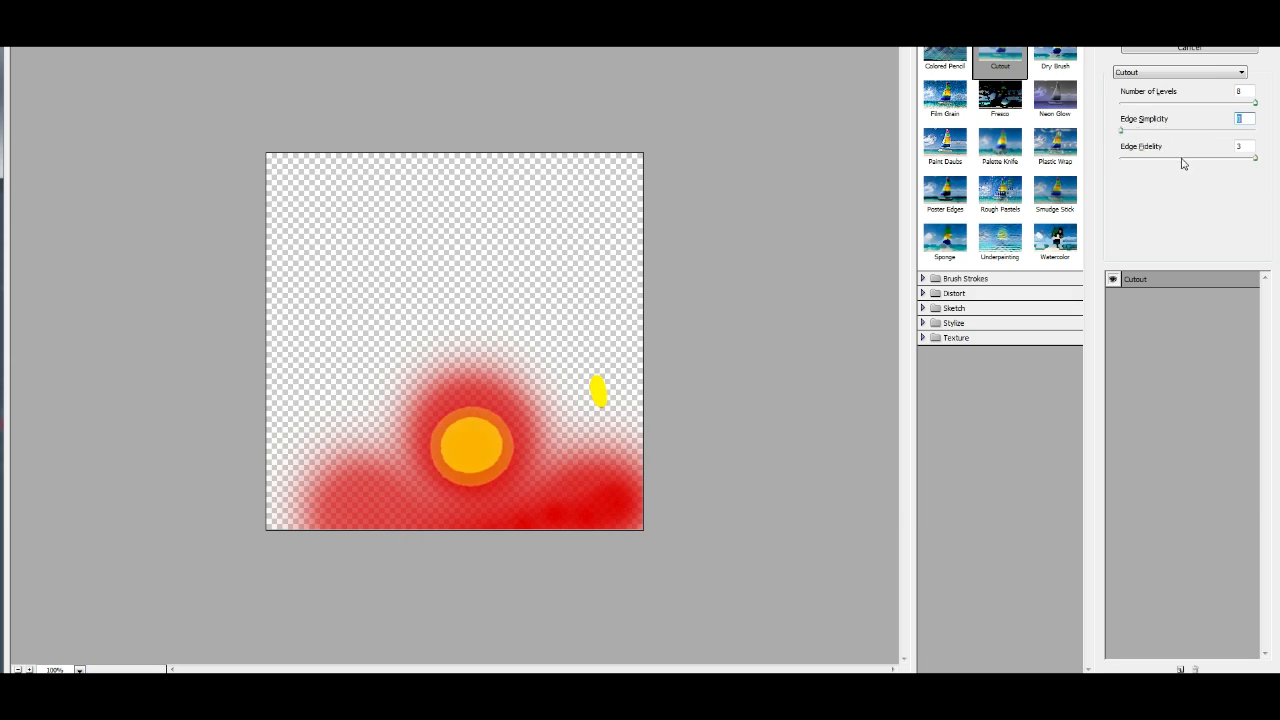
pyautogui.moveTo(1183, 163); pyautogui.dragTo(1128, 164)
# Step: Preview the Spatter filter and the Glass filter with the Blocks texture on the glow
pyautogui.click(978, 324)
pyautogui.click(979, 309)
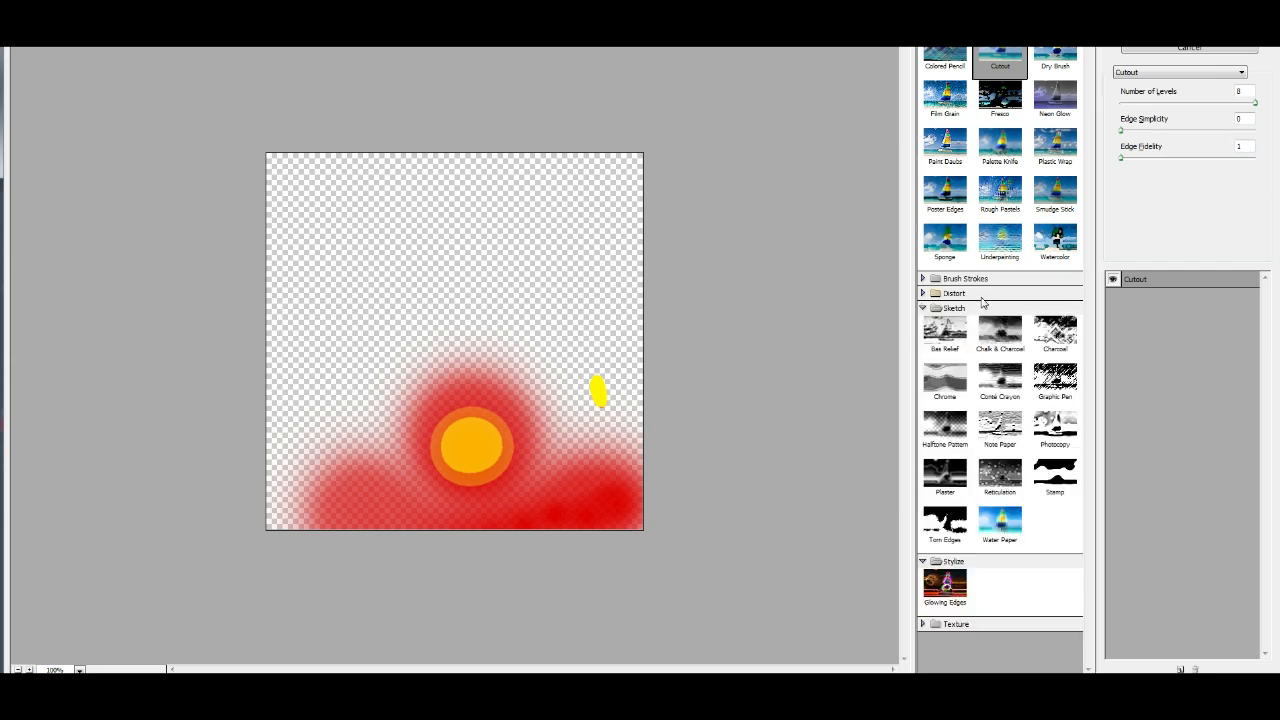
pyautogui.click(984, 293)
pyautogui.click(981, 279)
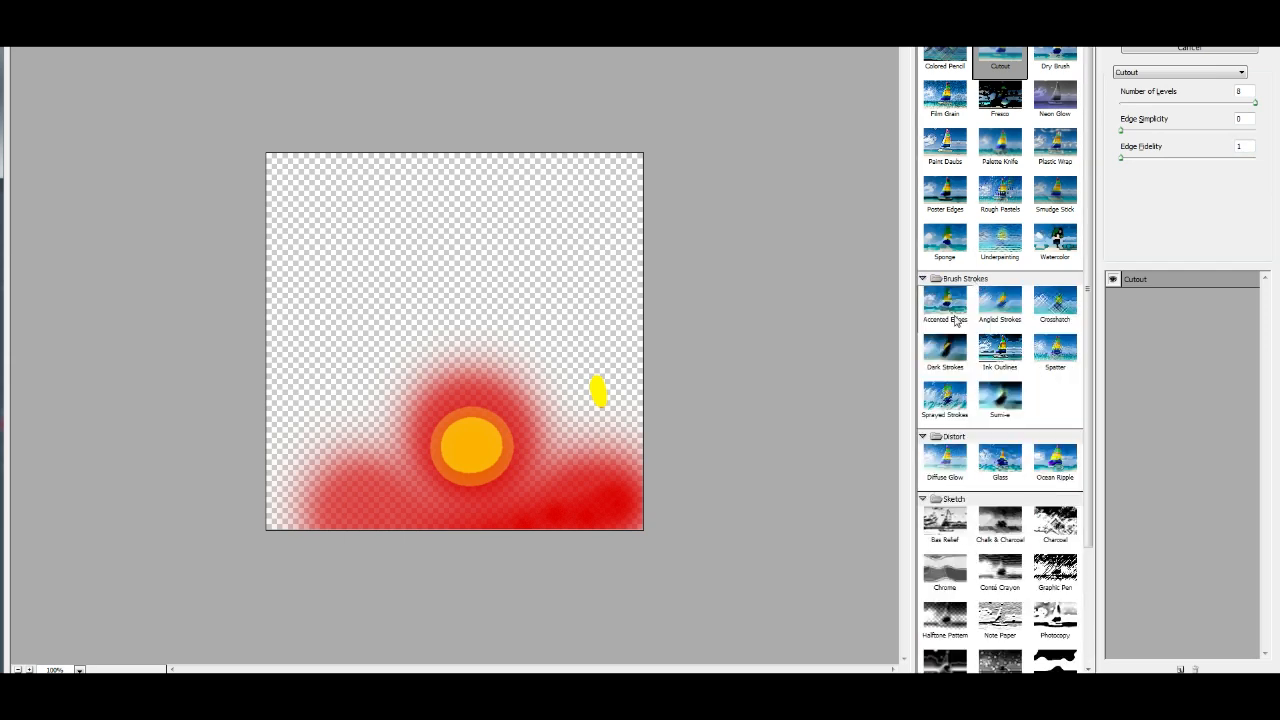
pyautogui.click(1056, 350)
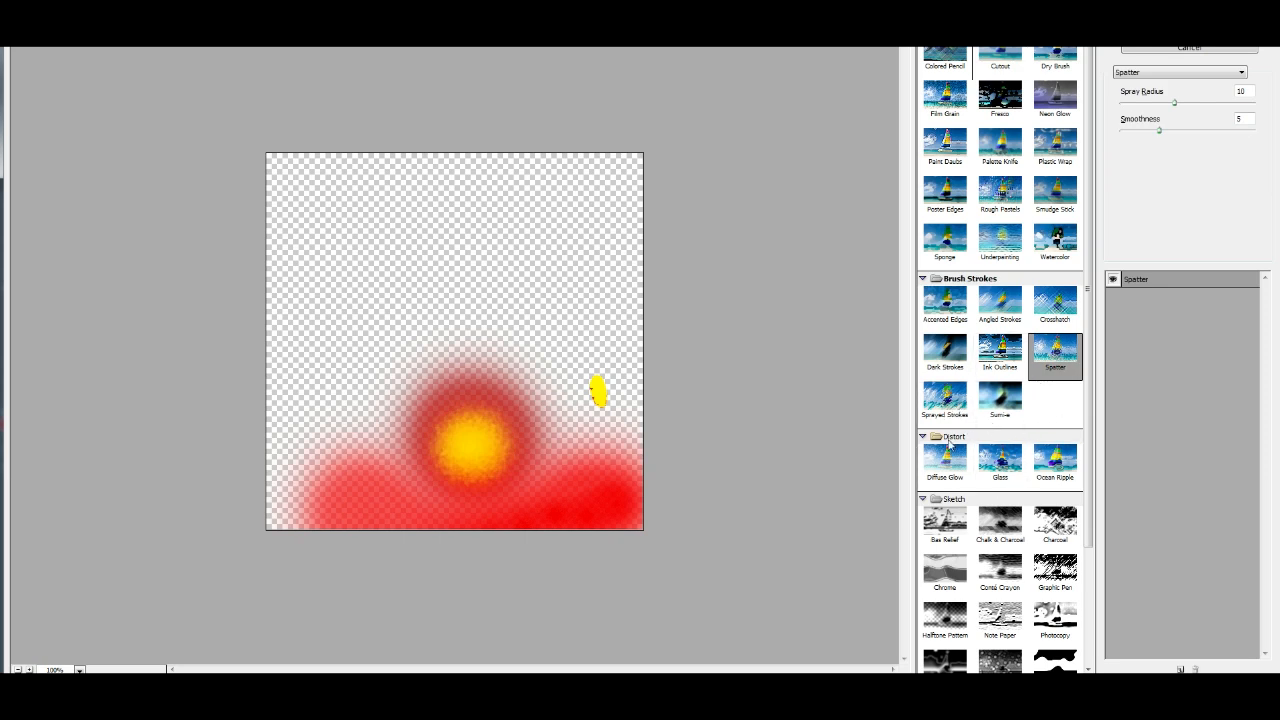
pyautogui.click(1000, 460)
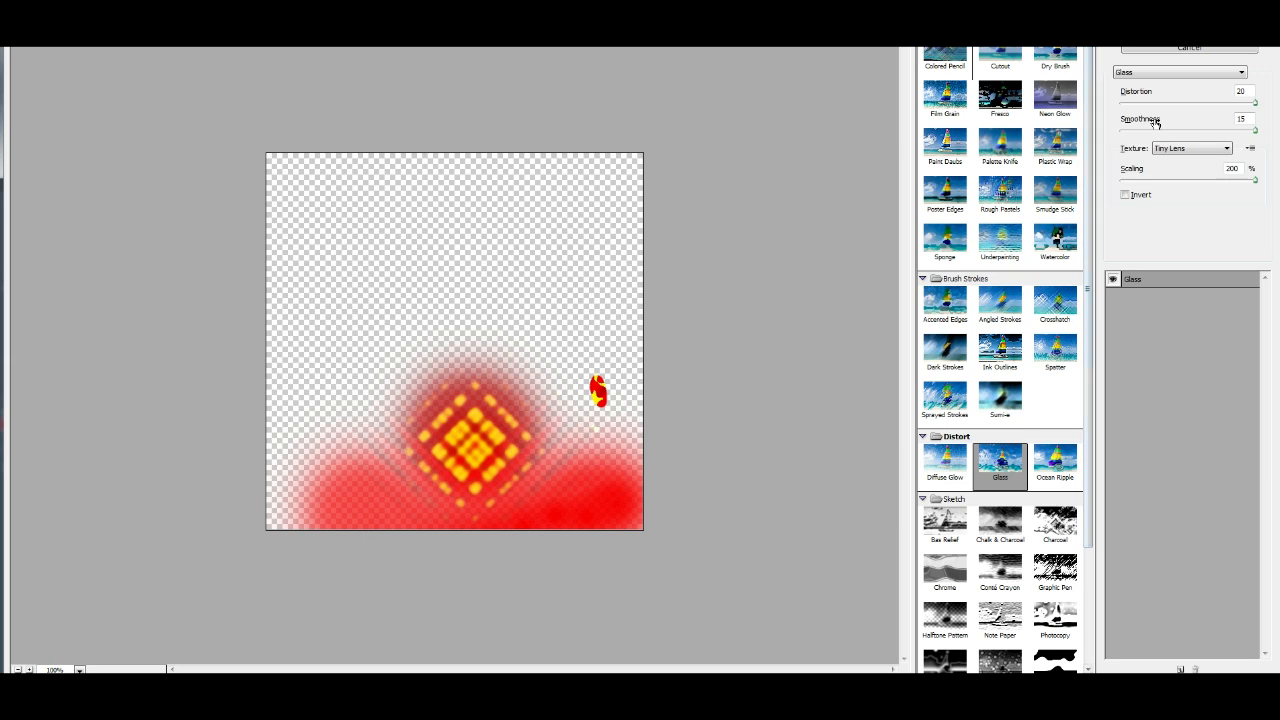
pyautogui.click(1178, 150)
pyautogui.click(1175, 162)
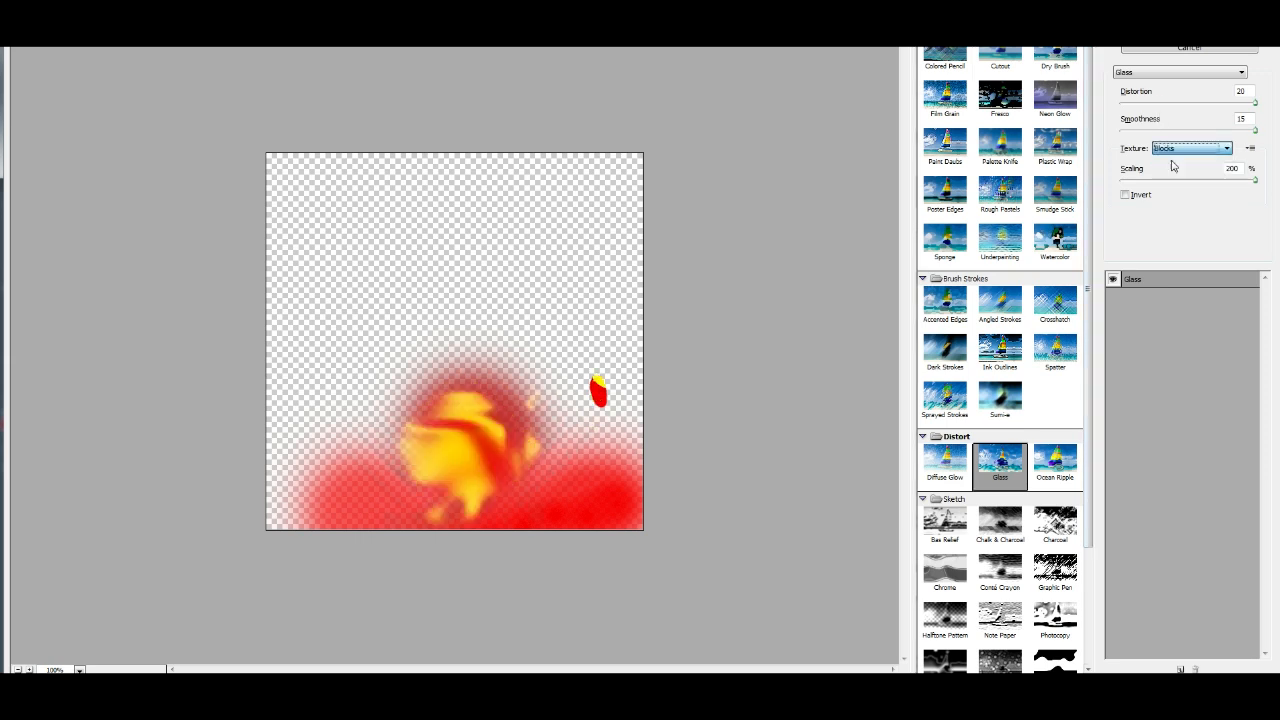
# Step: Apply the Stained Glass filter to Layer 1 with cell size 9, border thickness 4 and light intensity 10
pyautogui.click(923, 437)
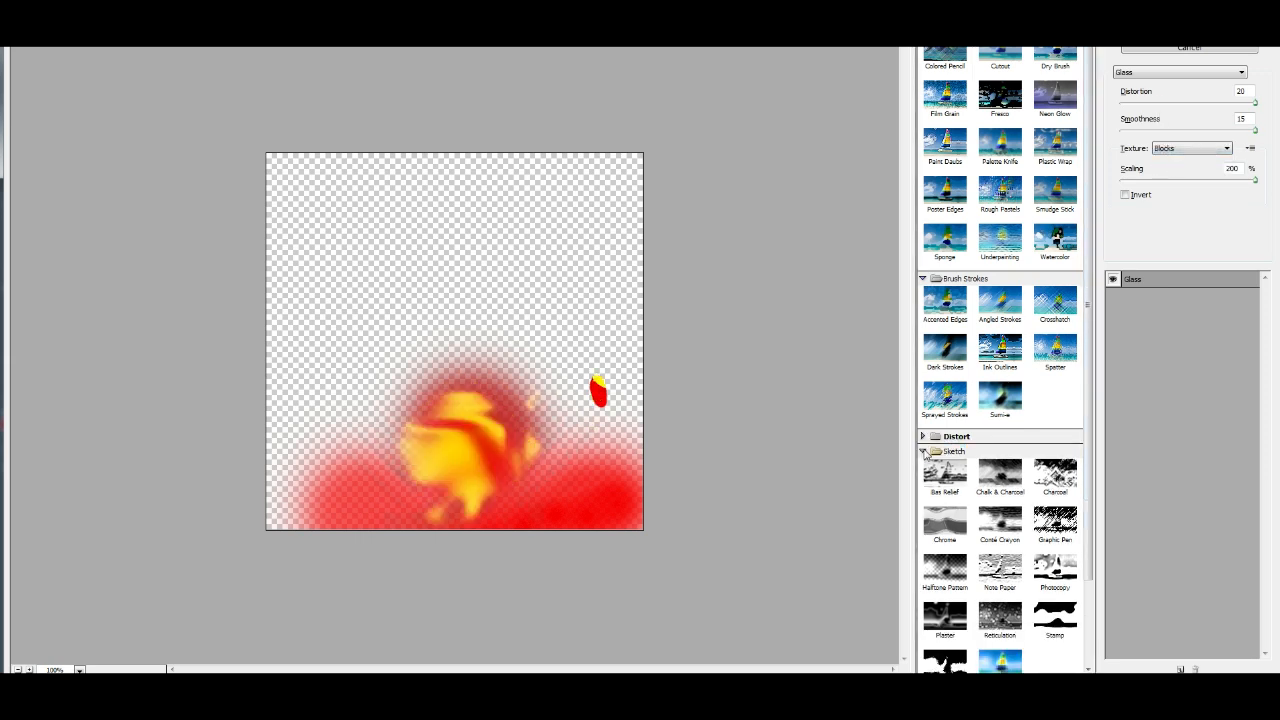
pyautogui.click(923, 452)
pyautogui.click(923, 529)
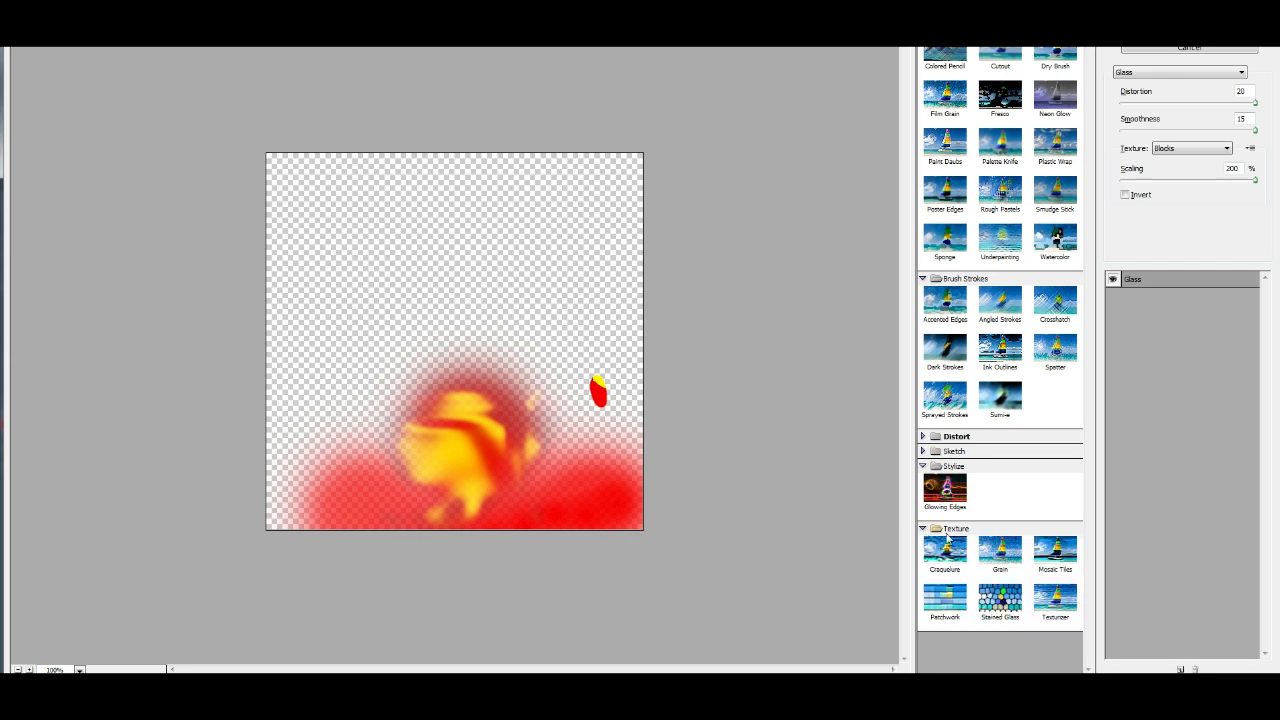
pyautogui.click(1000, 600)
pyautogui.moveTo(1145, 106); pyautogui.dragTo(1116, 133)
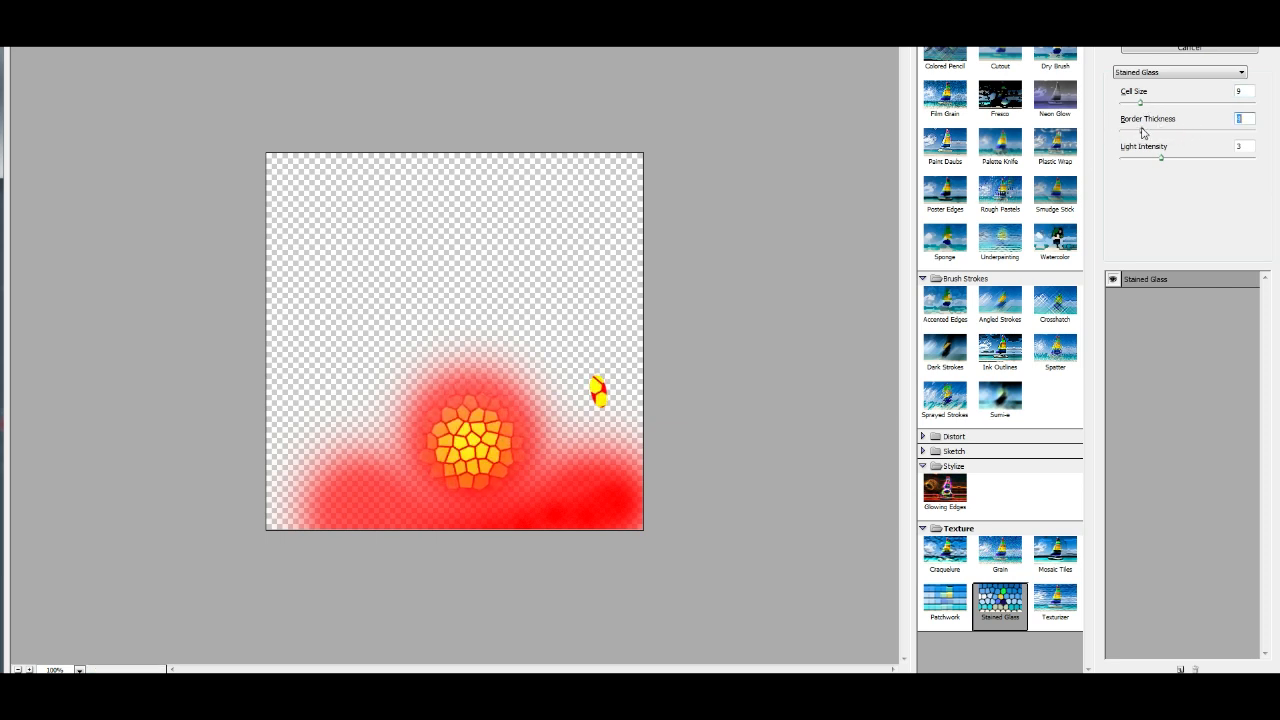
pyautogui.moveTo(1167, 161); pyautogui.dragTo(1255, 158)
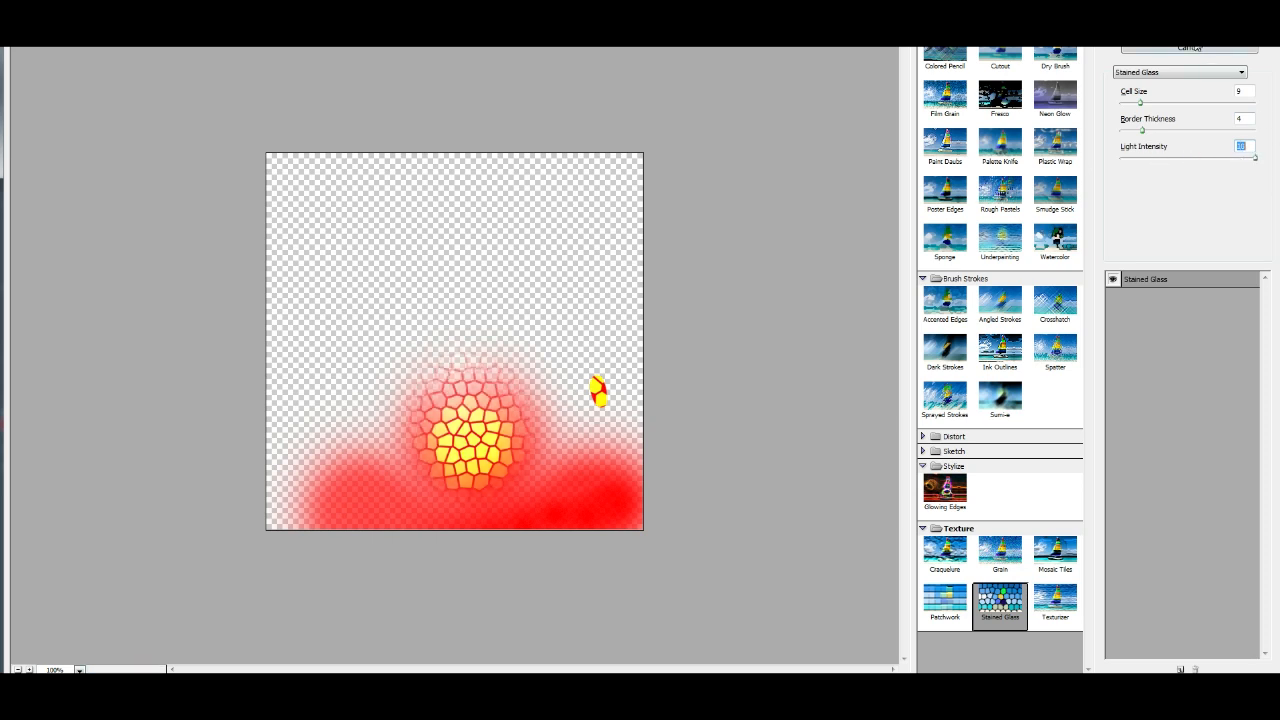
pyautogui.click(1185, 45)
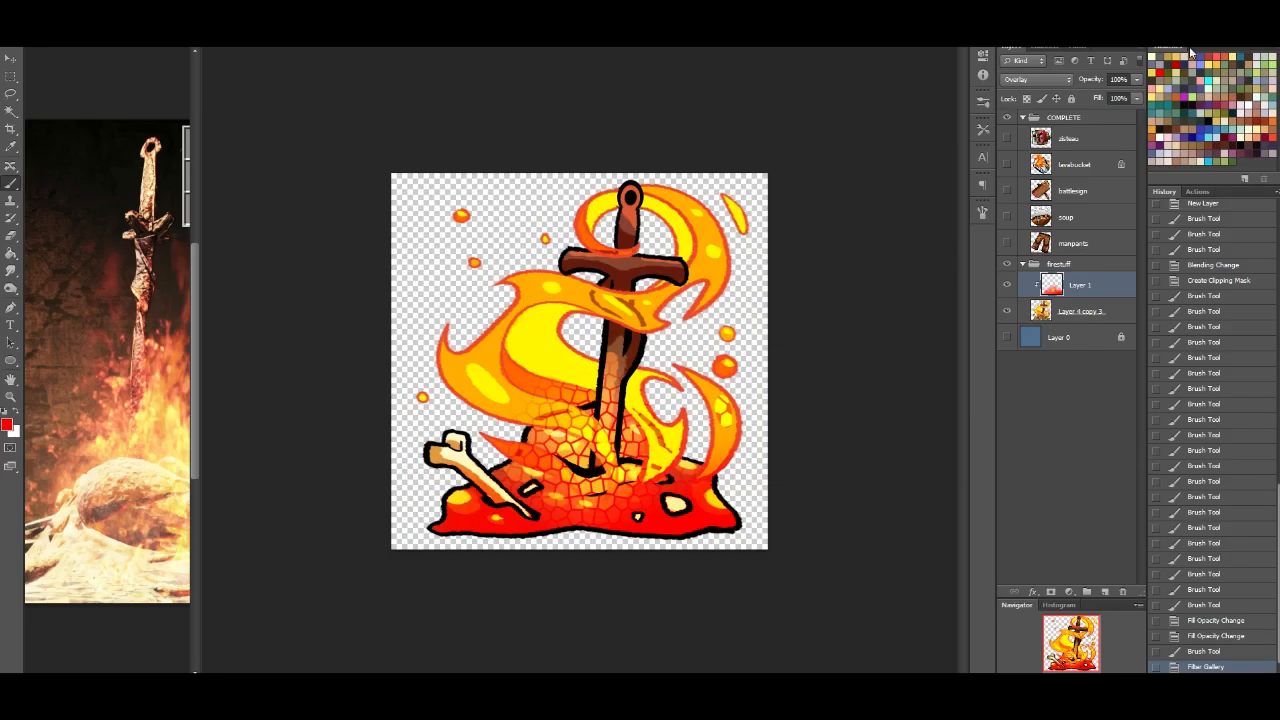
# Step: Erase the stained-glass patch from the rightmost flame on Layer 1
pyautogui.click(11, 236)
pyautogui.moveTo(726, 430)
pyautogui.mouseDown()
pyautogui.moveTo(732, 380)
pyautogui.moveTo(725, 430)
pyautogui.mouseUp()
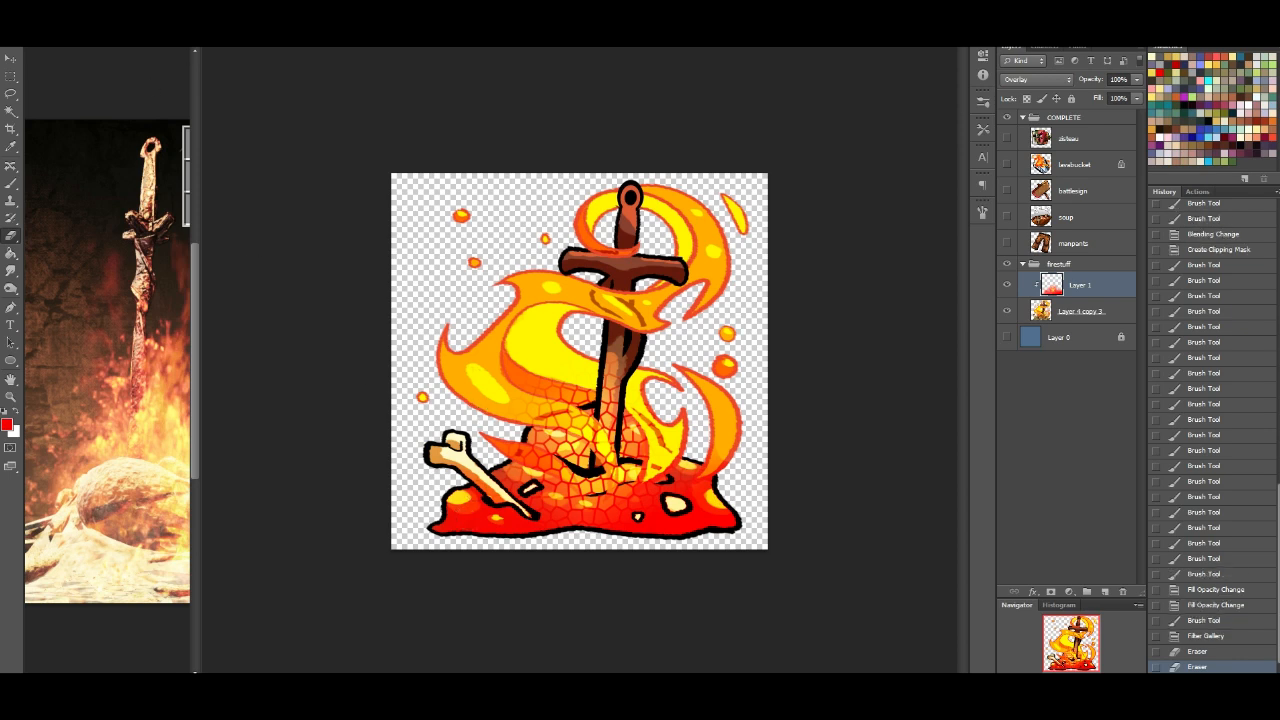
# Step: Erase the red glow from the lower ash mound on Layer 1, and merge it with Layer 4 copy 3
pyautogui.click(46, 28)
pyautogui.click(46, 28)
pyautogui.click(46, 28)
pyautogui.click(82, 386)
pyautogui.moveTo(438, 516)
pyautogui.mouseDown()
pyautogui.moveTo(590, 545)
pyautogui.moveTo(727, 516)
pyautogui.moveTo(474, 497)
pyautogui.moveTo(722, 486)
pyautogui.mouseUp()
pyautogui.hotkey('ctrl', 'z')
pyautogui.moveTo(411, 476)
pyautogui.mouseDown()
pyautogui.moveTo(481, 501)
pyautogui.moveTo(728, 516)
pyautogui.mouseUp()
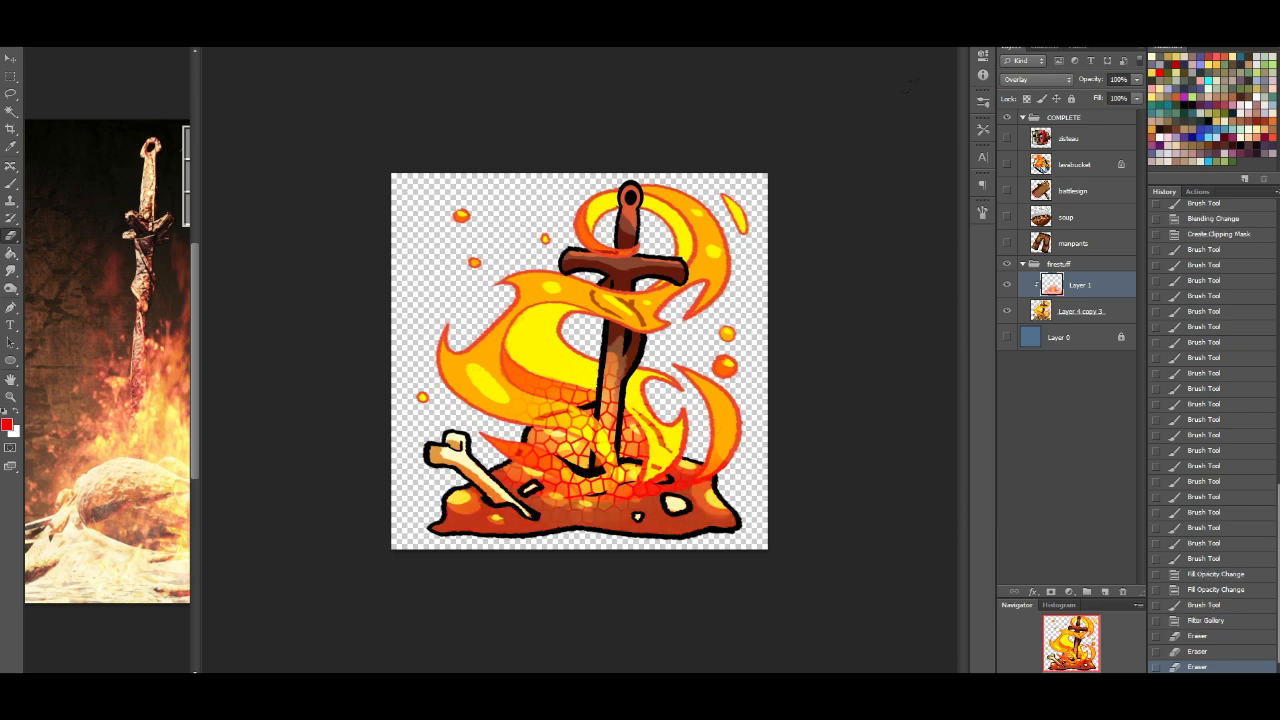
pyautogui.keyDown('shift'); pyautogui.click(1125, 312); pyautogui.keyUp('shift')
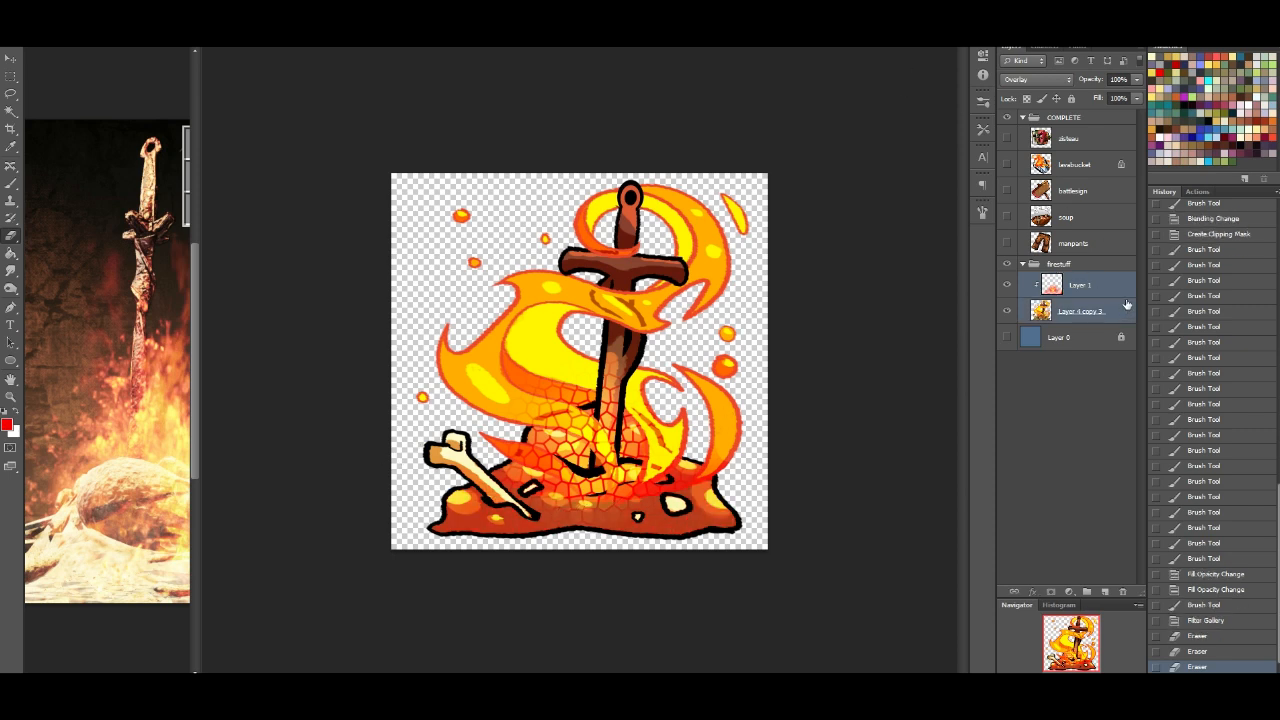
pyautogui.hotkey('ctrl', 'e')
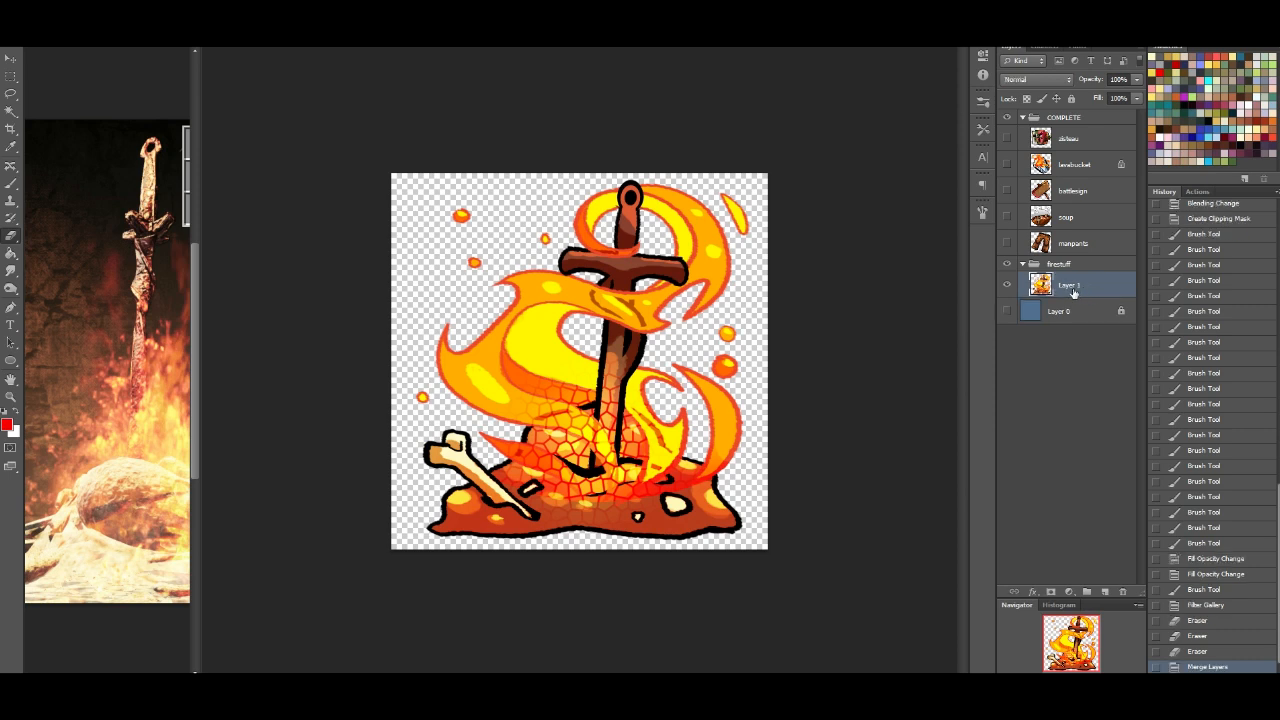
# Step: Paint yellow rim highlights, sampled from the flame, on the sword's pommel and along the underside of both crossguard arms
pyautogui.click(8, 60)
pyautogui.press('b')
pyautogui.click(43, 28)
pyautogui.click(77, 325)
pyautogui.click(94, 334)
pyautogui.keyDown('alt'); pyautogui.click(667, 213); pyautogui.keyUp('alt')
pyautogui.moveTo(646, 204); pyautogui.dragTo(640, 205)
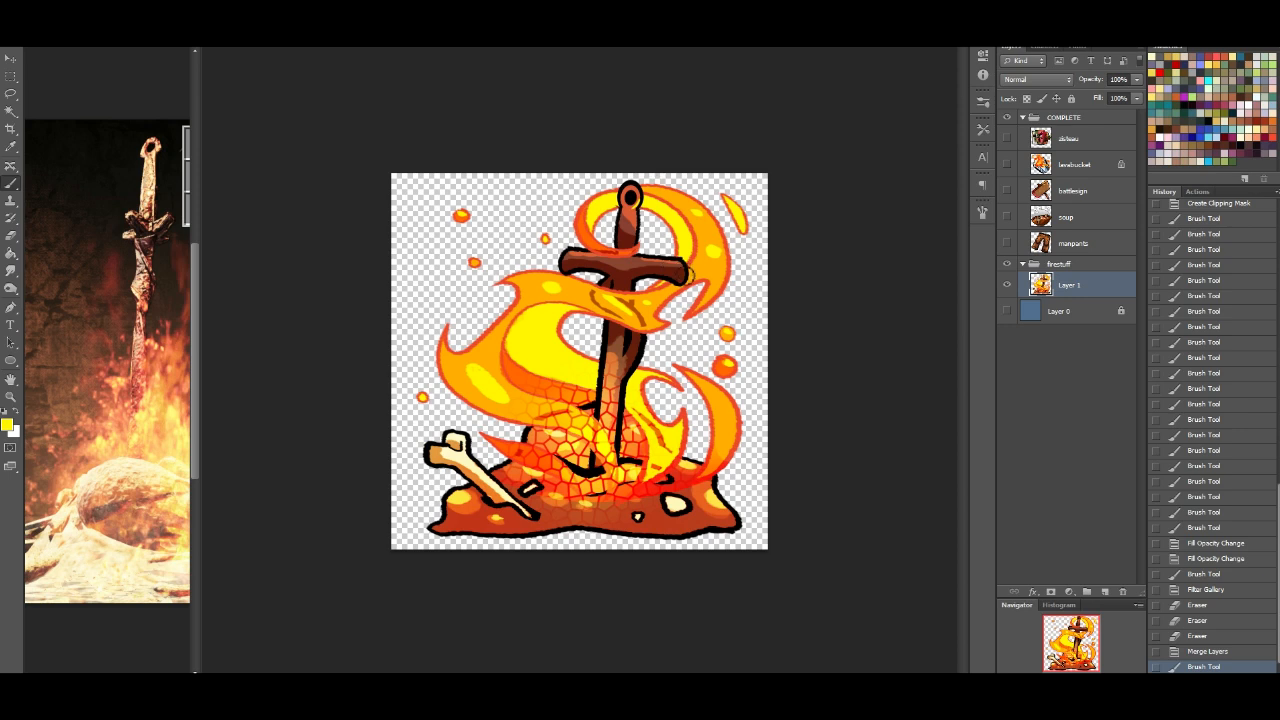
pyautogui.moveTo(690, 270); pyautogui.dragTo(640, 272)
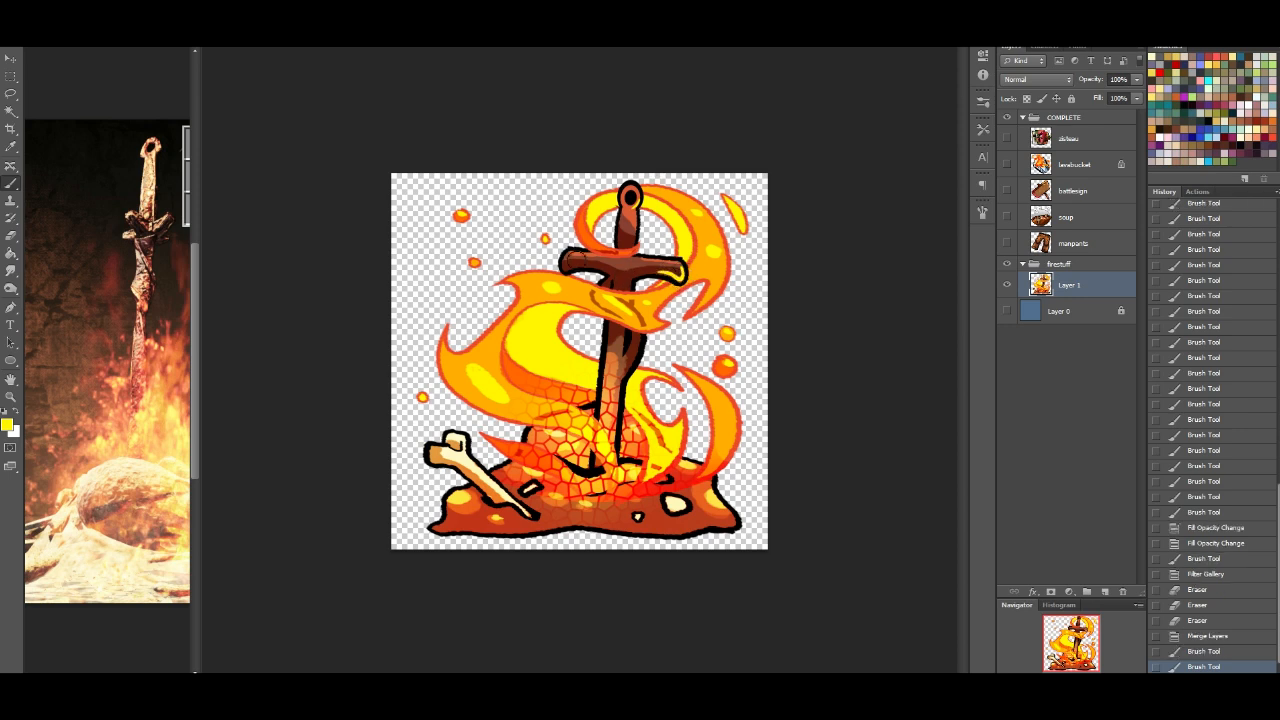
pyautogui.moveTo(562, 270); pyautogui.dragTo(598, 272)
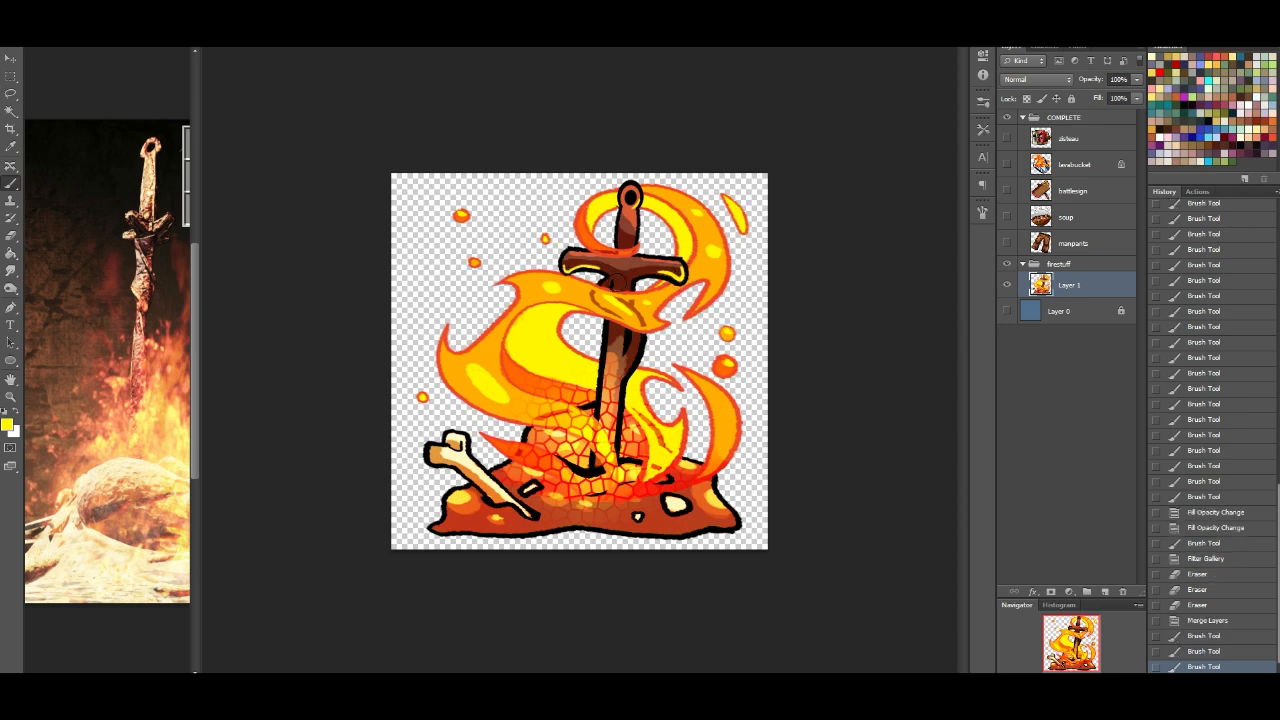
# Step: Add a yellow highlight along the blade's edge and touch up the handle and the bone's knob with small dabs
pyautogui.moveTo(640, 351)
pyautogui.mouseDown()
pyautogui.moveTo(644, 321)
pyautogui.moveTo(617, 439)
pyautogui.mouseUp()
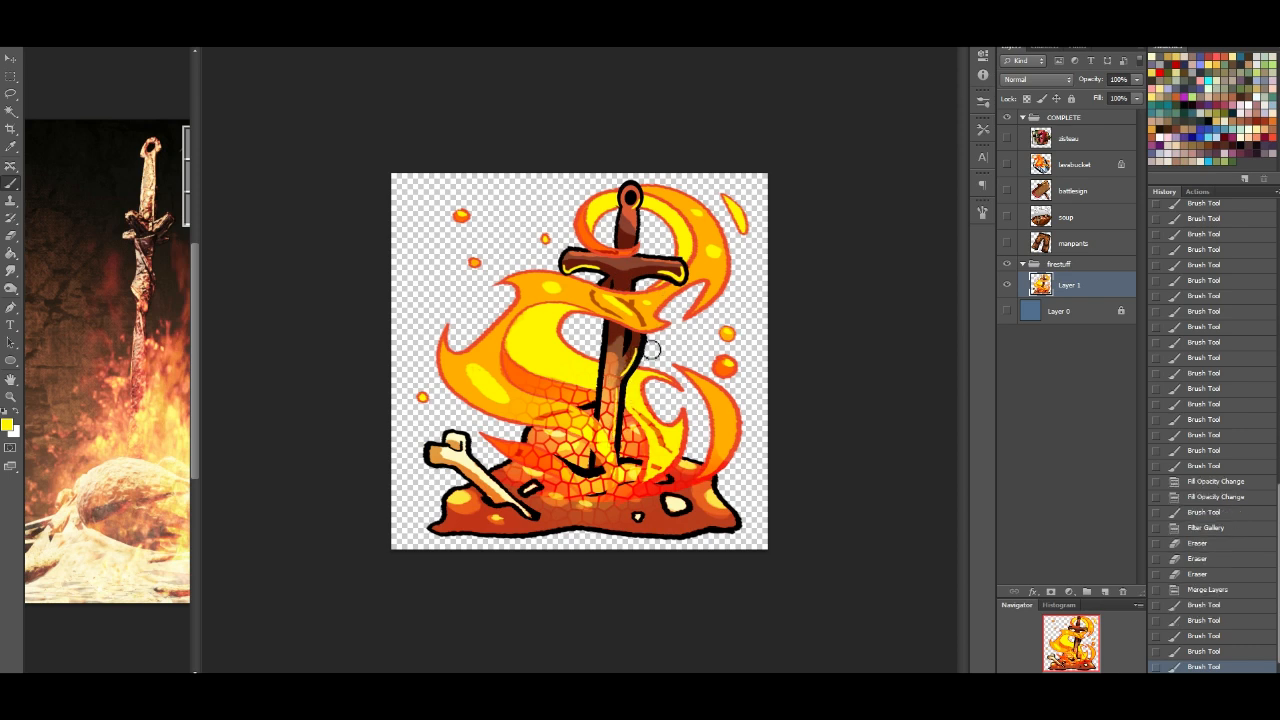
pyautogui.click(621, 273)
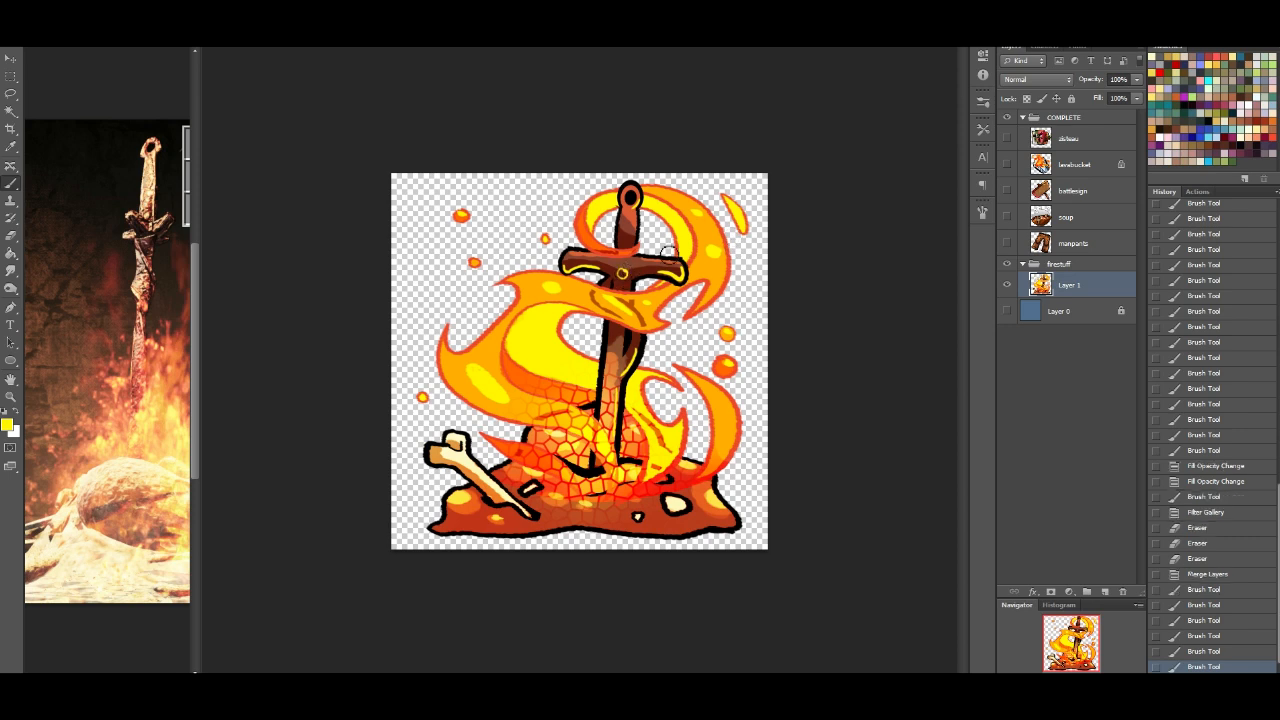
pyautogui.hotkey('ctrl', 'z')
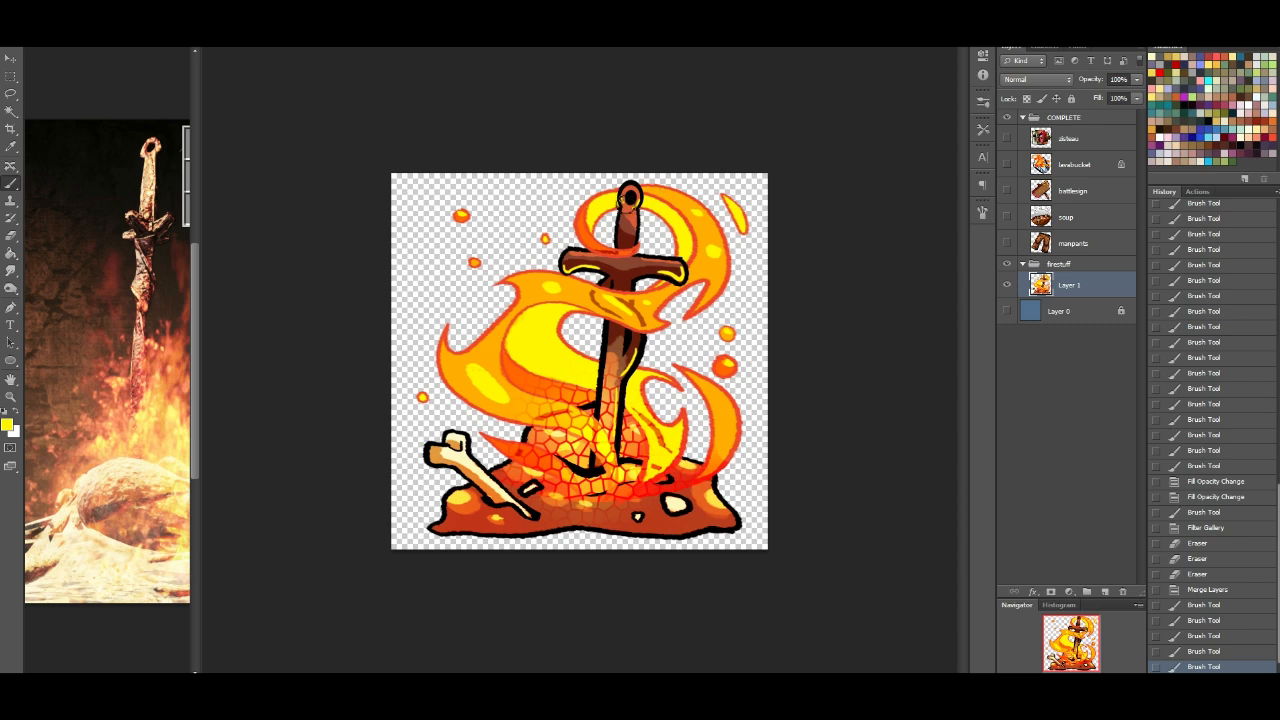
pyautogui.click(626, 206)
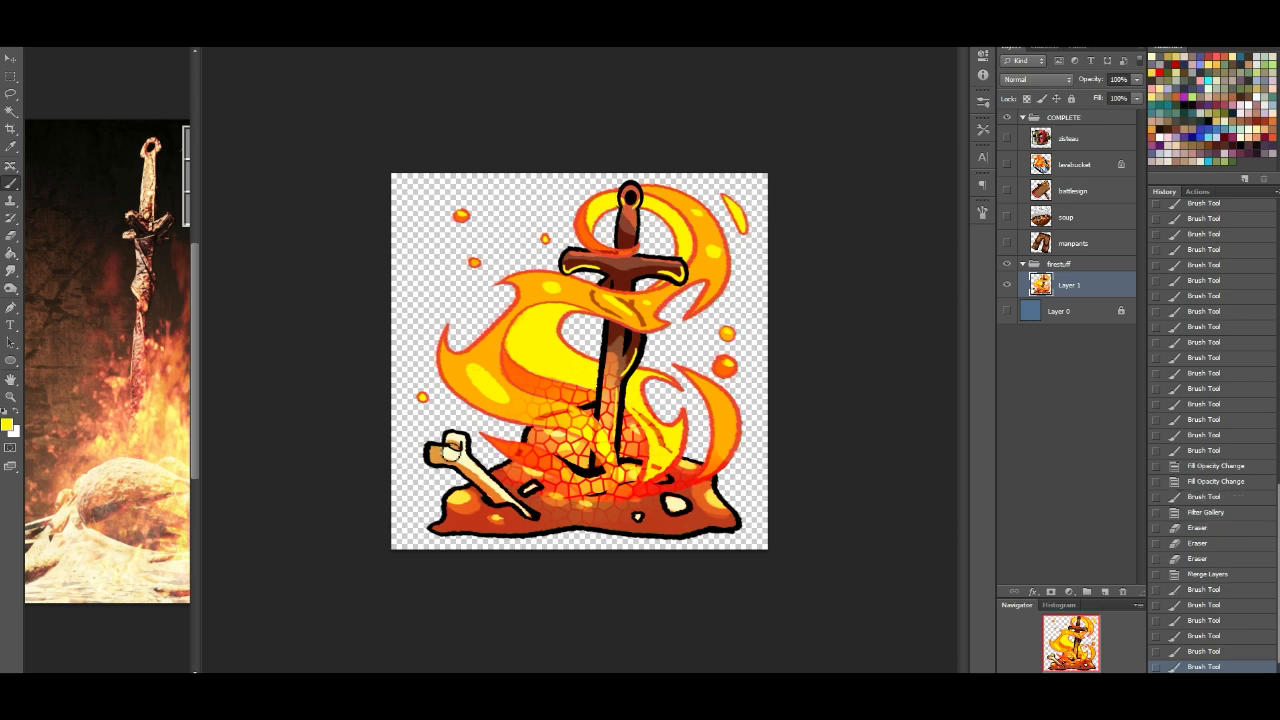
pyautogui.keyDown('alt'); pyautogui.click(451, 443); pyautogui.keyUp('alt')
pyautogui.click(456, 450)
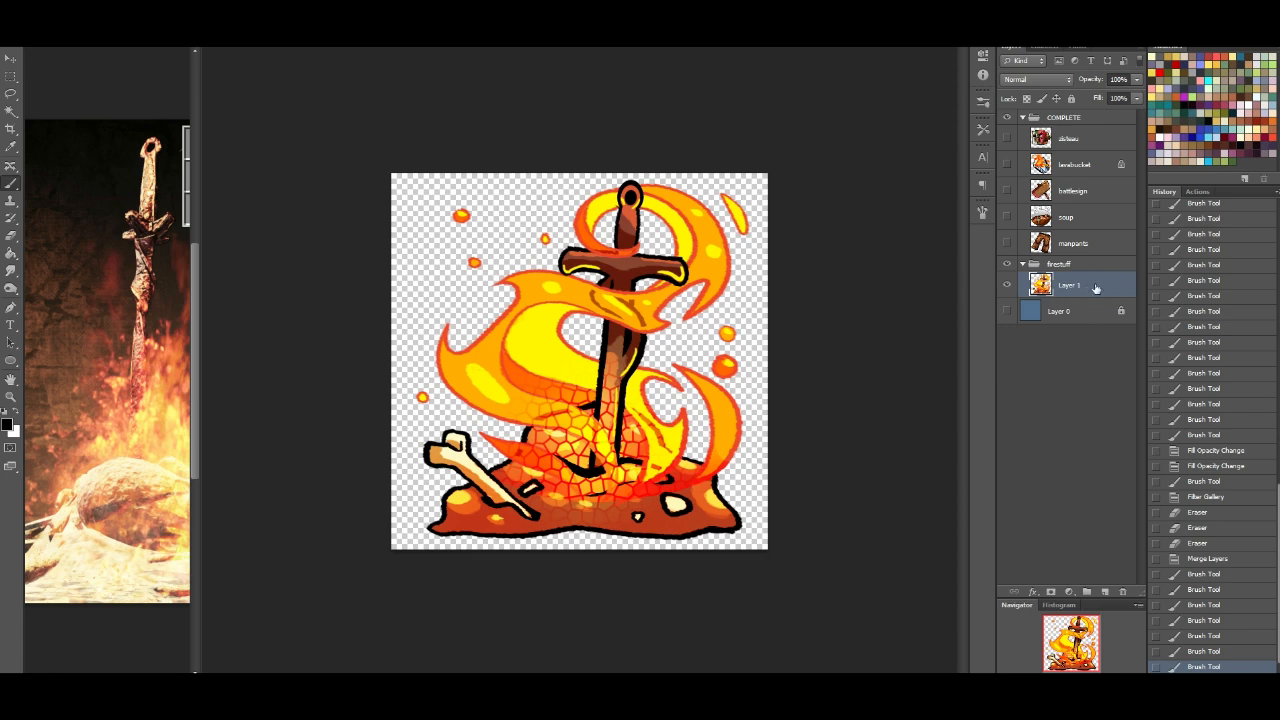
# Step: Duplicate Layer 1, scale the original beneath to 120%, and shrink it back to slightly larger than the artwork
pyautogui.moveTo(1110, 285); pyautogui.dragTo(1106, 592)
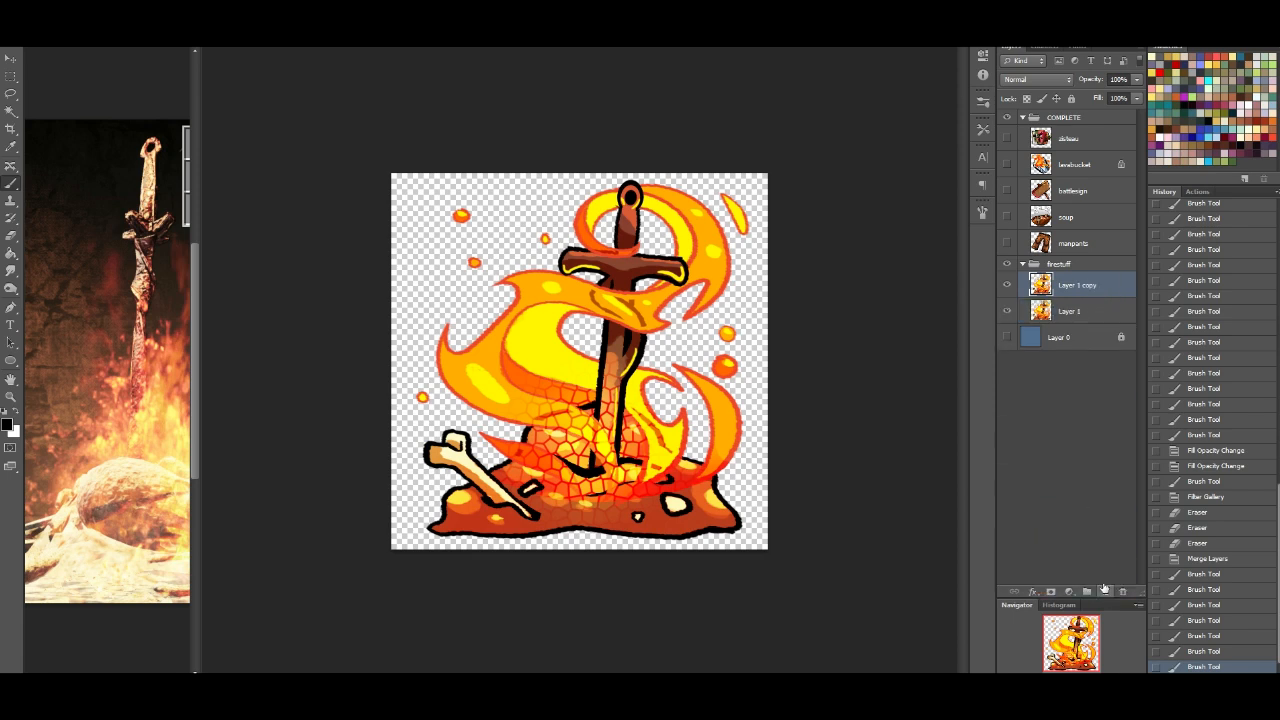
pyautogui.click(1117, 310)
pyautogui.hotkey('ctrl', 't')
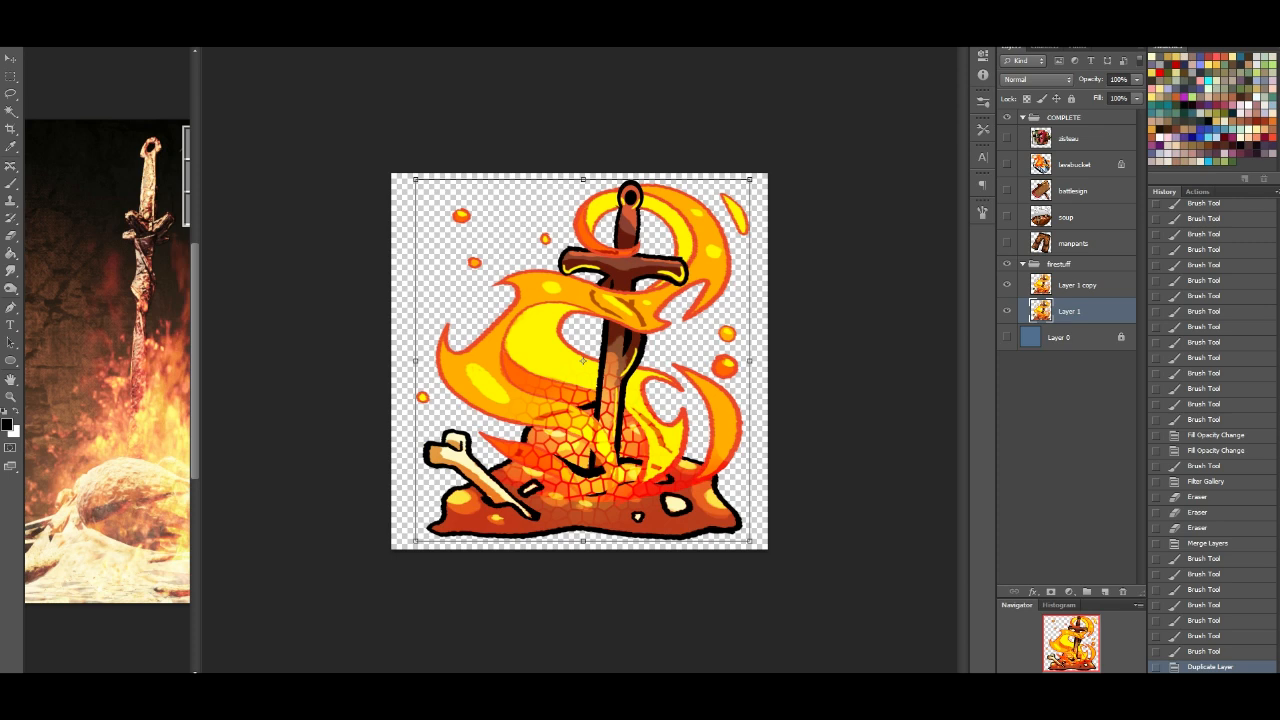
pyautogui.write('120')
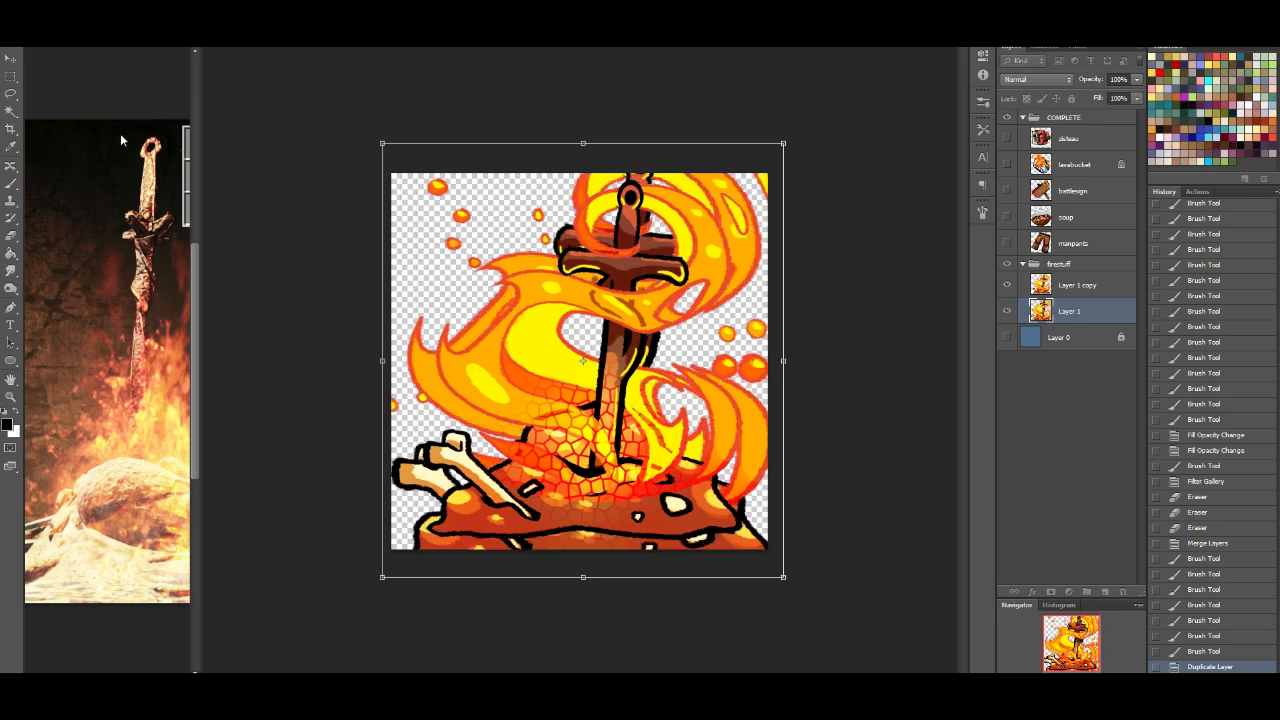
pyautogui.moveTo(784, 142); pyautogui.dragTo(741, 162)
pyautogui.moveTo(700, 234); pyautogui.dragTo(709, 231)
pyautogui.moveTo(763, 573); pyautogui.dragTo(736, 549)
pyautogui.moveTo(685, 499); pyautogui.dragTo(703, 491)
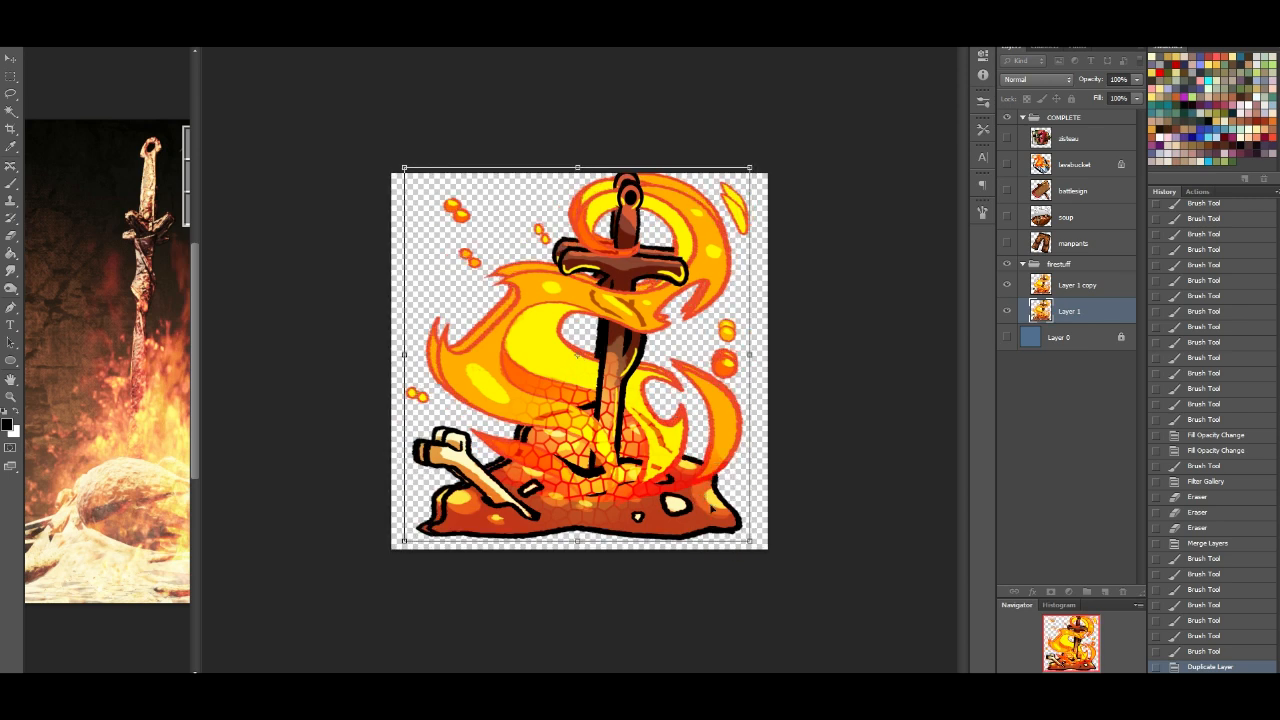
# Step: Nudge and resize Layer 1 until it forms a thin outline around the artwork, and apply the transform
pyautogui.press('Down')
pyautogui.press('Down')
pyautogui.press('Down')
pyautogui.press('Up')
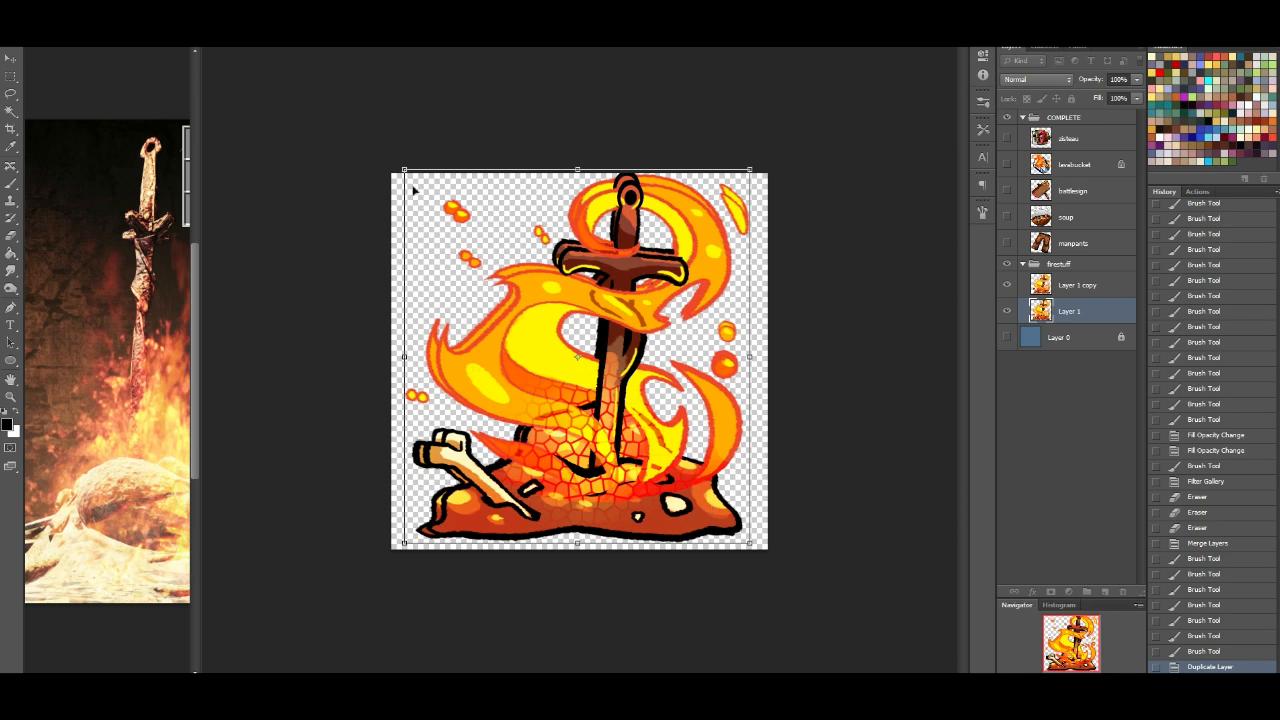
pyautogui.moveTo(404, 170); pyautogui.dragTo(414, 172)
pyautogui.moveTo(751, 544); pyautogui.dragTo(751, 544)
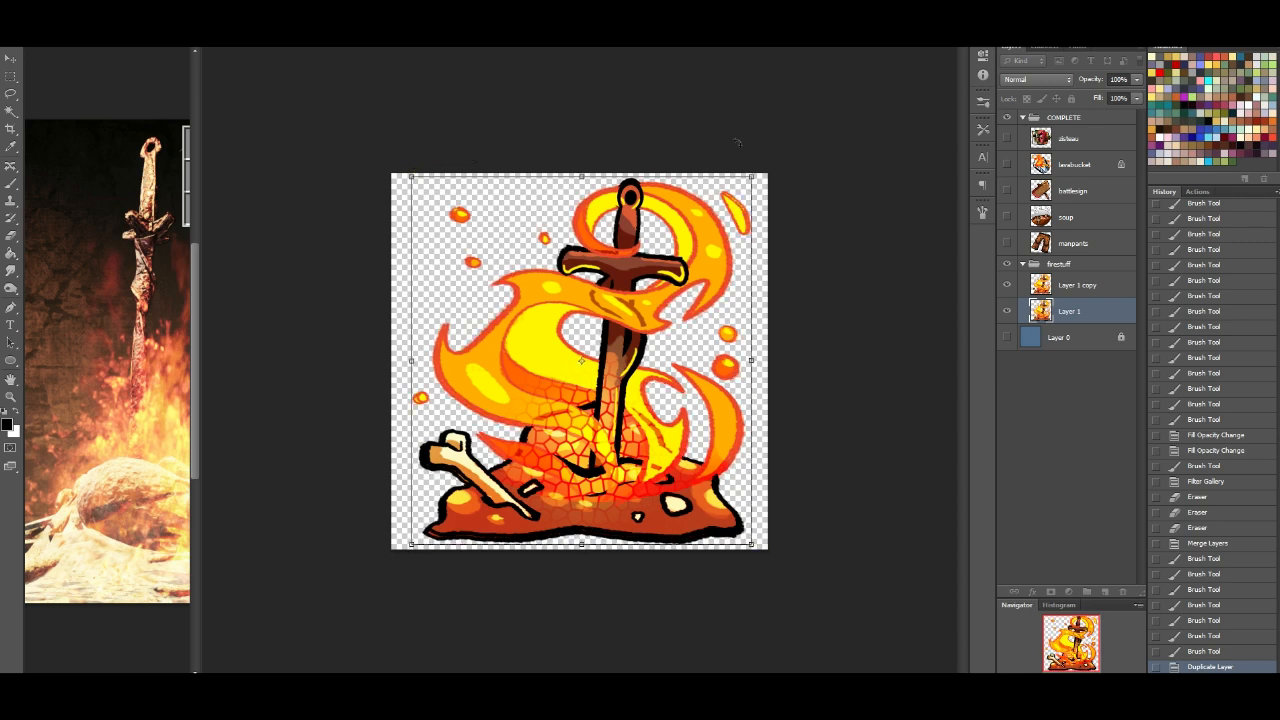
pyautogui.moveTo(757, 174); pyautogui.dragTo(758, 175)
pyautogui.press('Return')
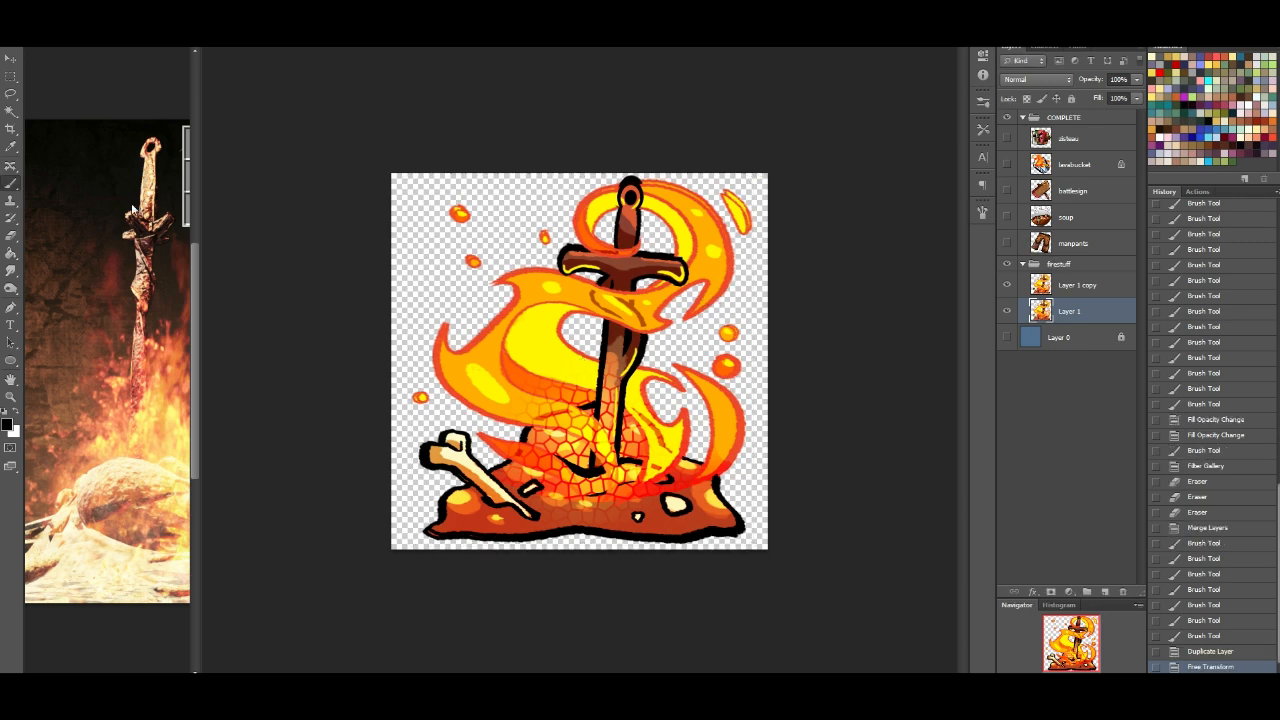
# Step: Erase the offset duplicates of the floating sparks and detached flame on Layer 1 with the hard 19 px brush preset
pyautogui.click(9, 234)
pyautogui.click(45, 37)
pyautogui.click(76, 206)
pyautogui.click(91, 338)
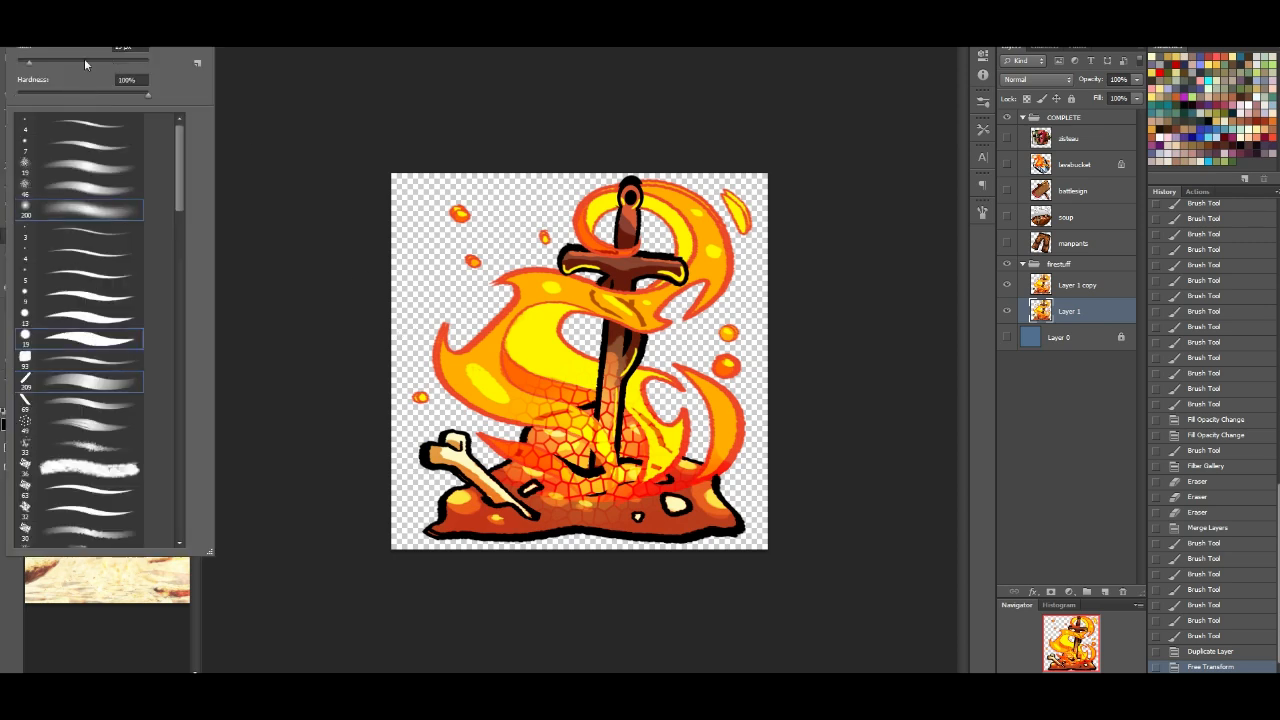
pyautogui.click(69, 63)
pyautogui.moveTo(434, 190); pyautogui.dragTo(440, 252)
pyautogui.moveTo(403, 400); pyautogui.dragTo(400, 378)
pyautogui.moveTo(530, 240); pyautogui.dragTo(523, 224)
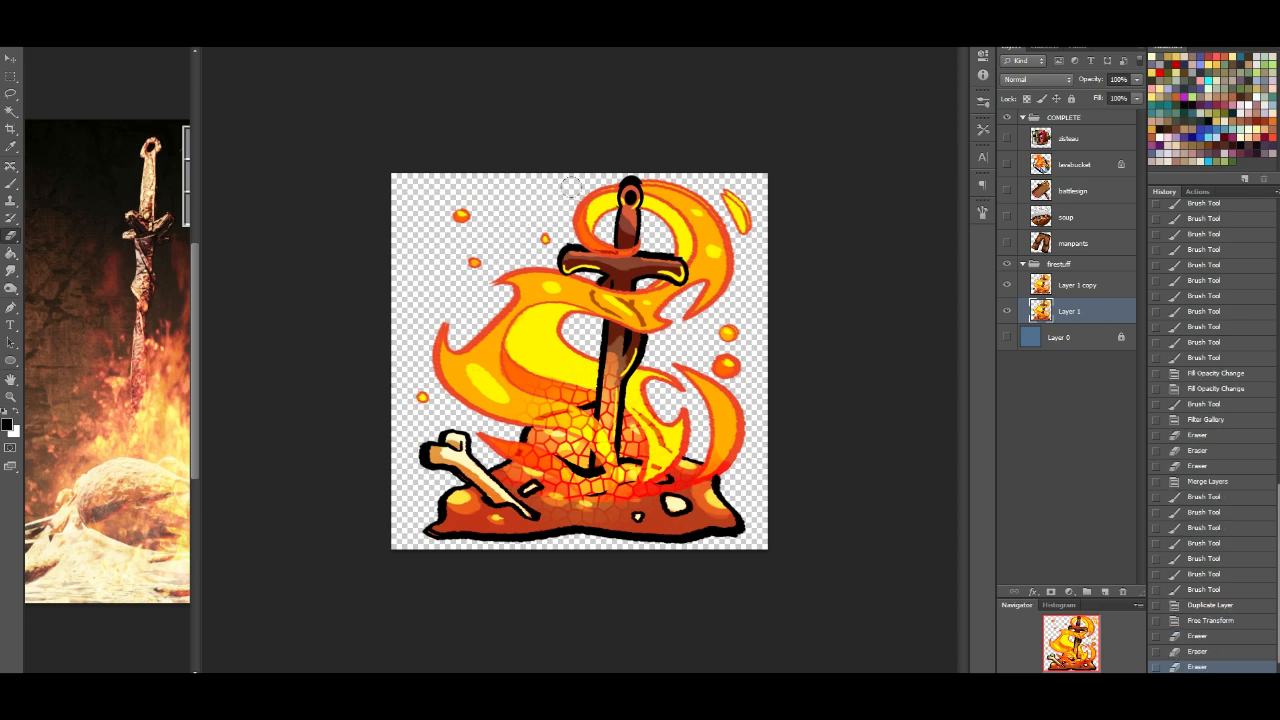
pyautogui.moveTo(714, 182)
pyautogui.mouseDown()
pyautogui.moveTo(735, 249)
pyautogui.moveTo(725, 182)
pyautogui.moveTo(744, 219)
pyautogui.mouseUp()
pyautogui.hotkey('ctrl', 'z')
pyautogui.moveTo(708, 326)
pyautogui.mouseDown()
pyautogui.moveTo(731, 366)
pyautogui.moveTo(714, 324)
pyautogui.mouseUp()
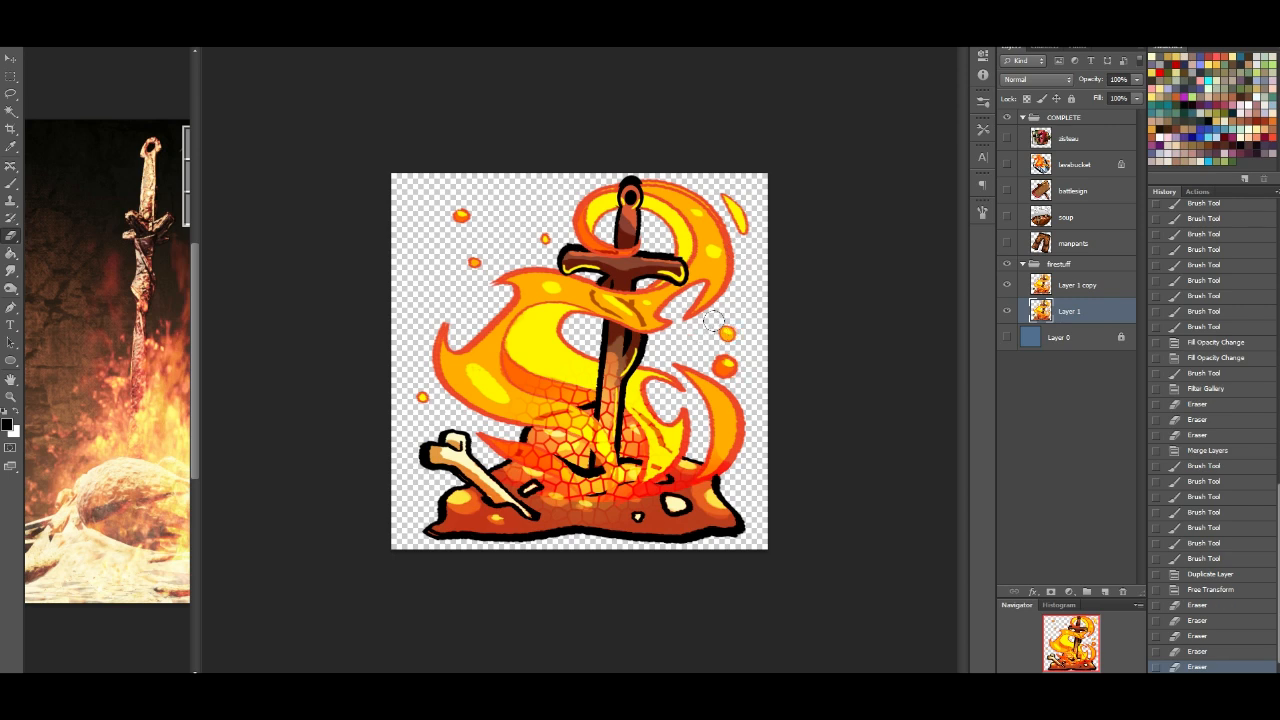
# Step: Dab red-orange sampled from the flame's outline behind the floating sparks on Layer 1 to thicken their outlines
pyautogui.rightClick(92, 64)
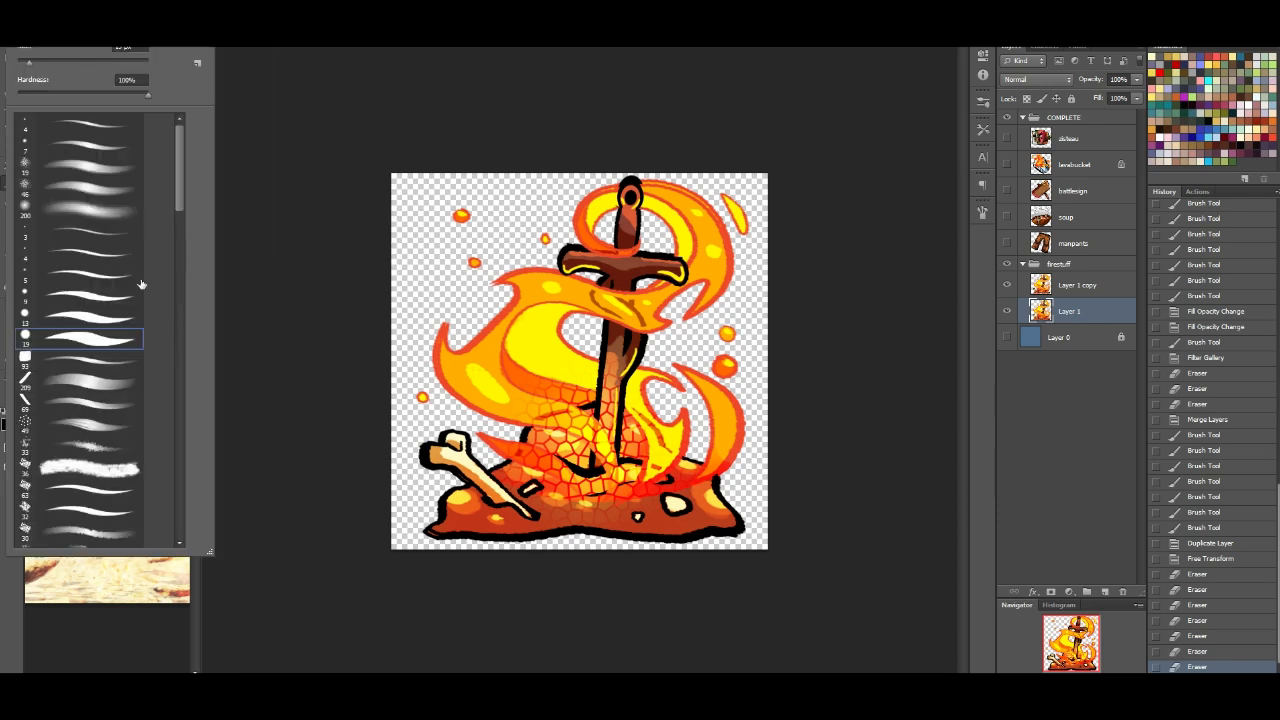
pyautogui.click(39, 58)
pyautogui.keyDown('alt'); pyautogui.click(503, 277); pyautogui.keyUp('alt')
pyautogui.click(472, 263)
pyautogui.click(460, 213)
pyautogui.click(543, 236)
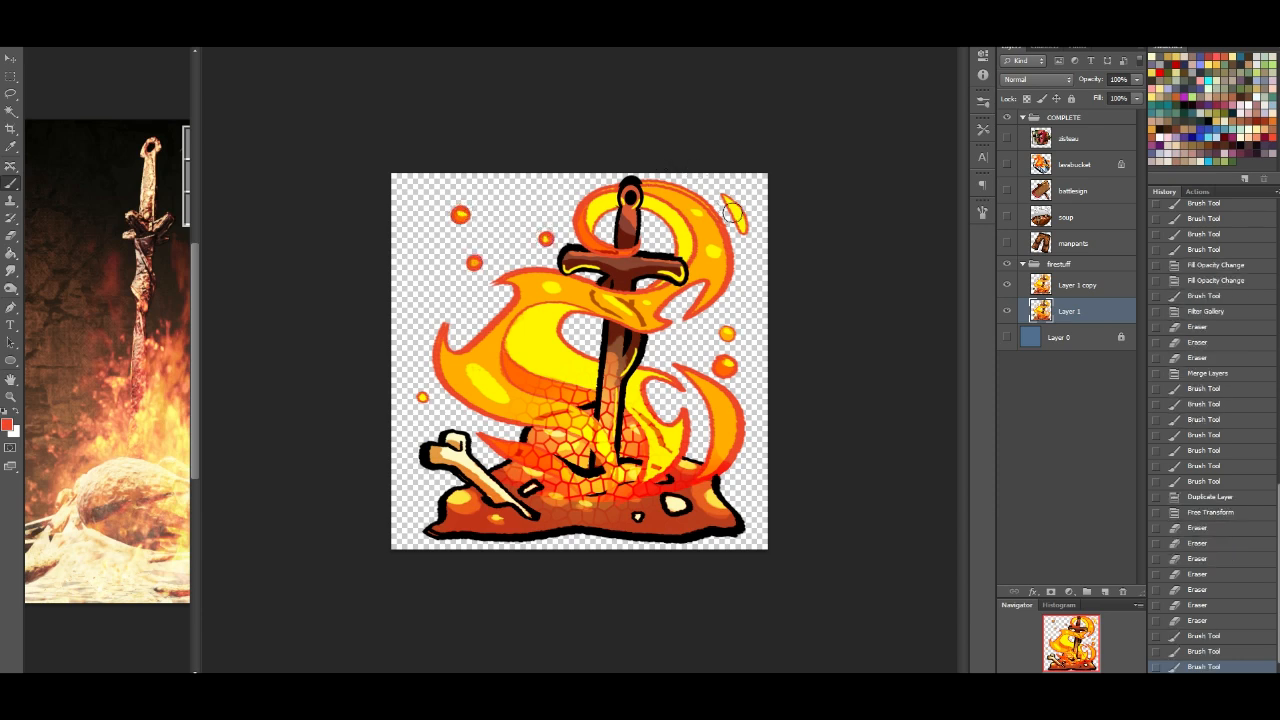
pyautogui.click(726, 332)
pyautogui.click(421, 396)
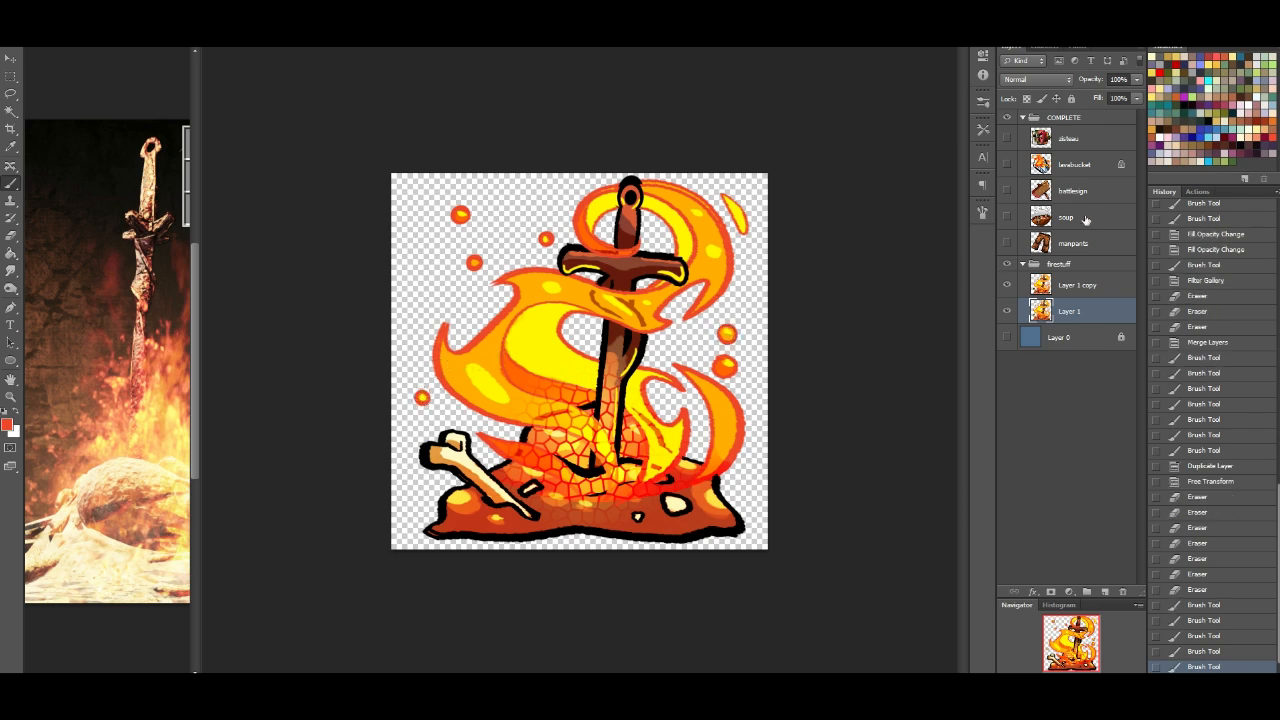
# Step: Lock Layer 1's transparent pixels and recolor the edges of the upper and inner flames red-orange
pyautogui.click(1027, 99)
pyautogui.click(1027, 99)
pyautogui.click(1027, 99)
pyautogui.moveTo(645, 183); pyautogui.dragTo(705, 189)
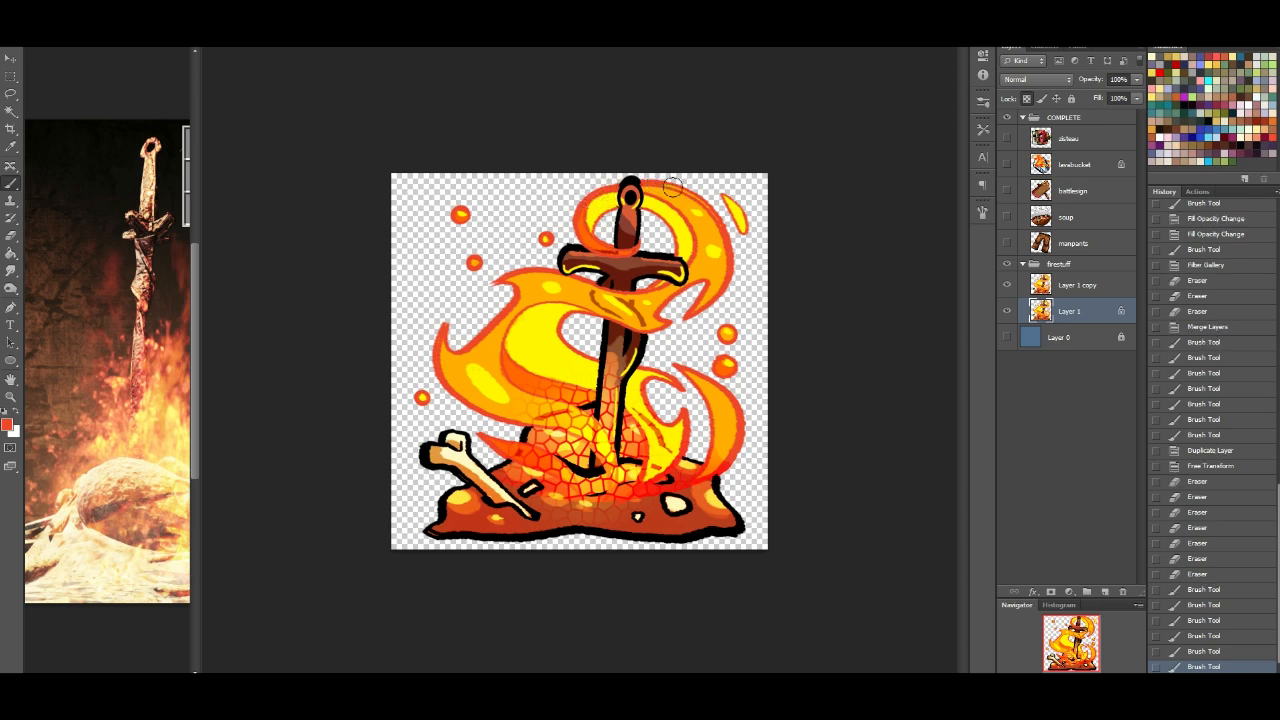
pyautogui.moveTo(681, 316); pyautogui.dragTo(705, 284)
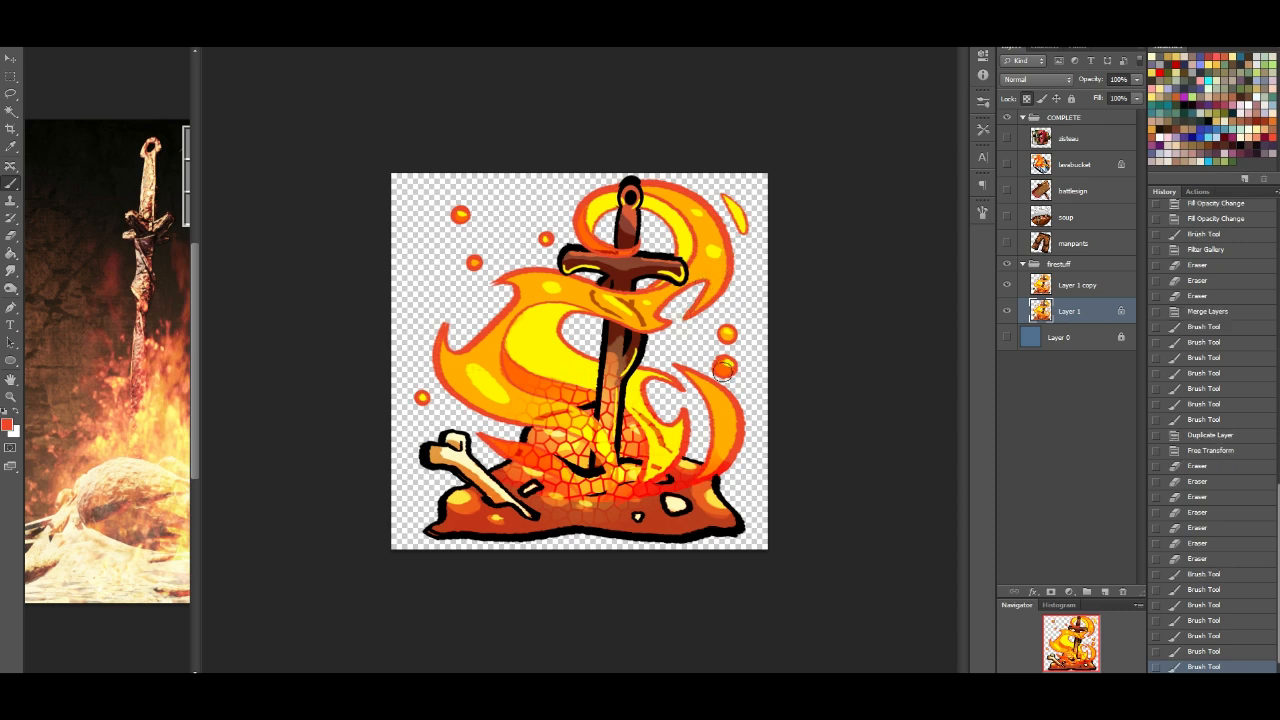
pyautogui.moveTo(645, 379); pyautogui.dragTo(653, 377)
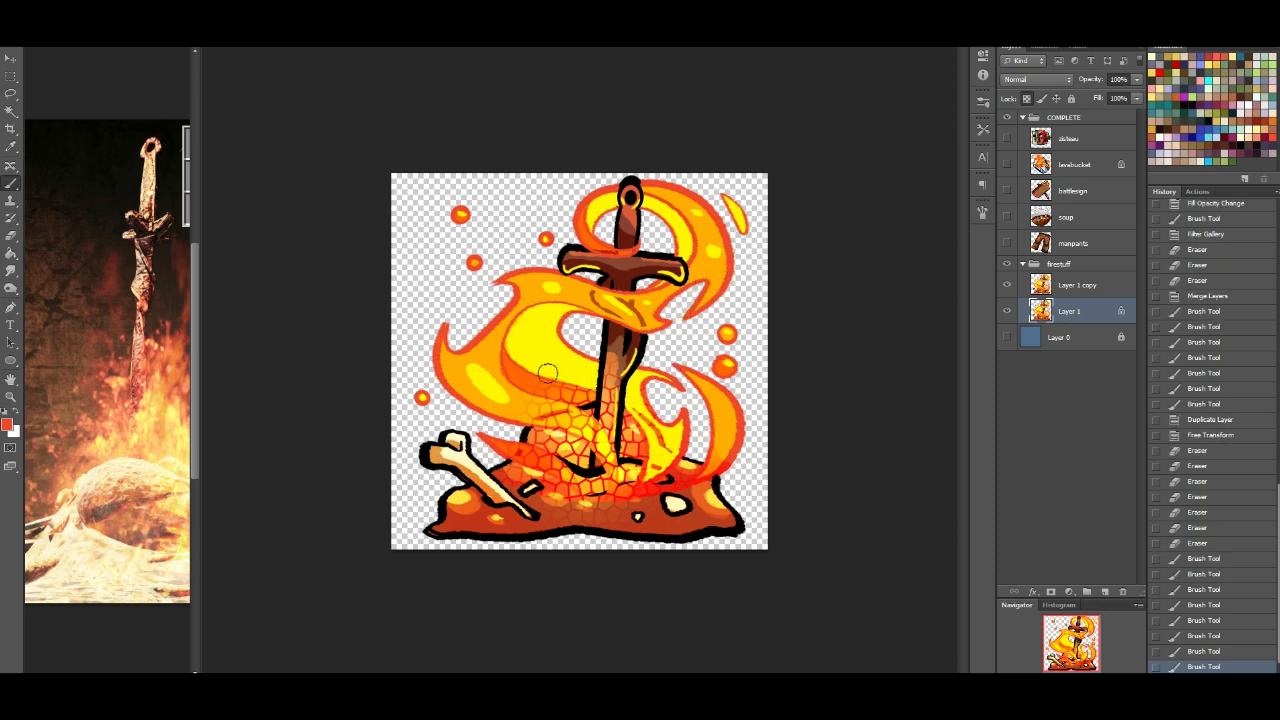
# Step: Paint the mound's outer edge black and the side flames' outer edges red-orange on Layer 1
pyautogui.keyDown('alt'); pyautogui.click(427, 457); pyautogui.keyUp('alt')
pyautogui.moveTo(432, 531)
pyautogui.mouseDown()
pyautogui.moveTo(686, 537)
pyautogui.moveTo(741, 527)
pyautogui.moveTo(722, 476)
pyautogui.mouseUp()
pyautogui.keyDown('alt'); pyautogui.click(735, 450); pyautogui.keyUp('alt')
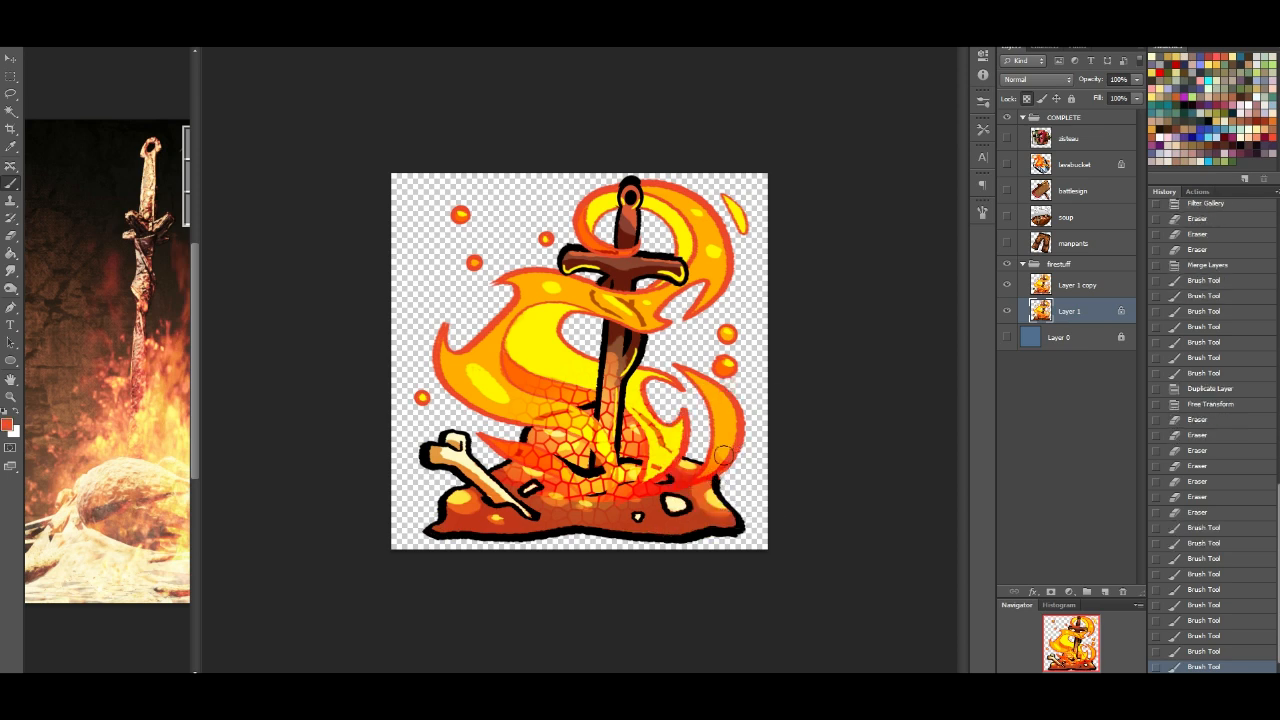
pyautogui.moveTo(717, 467); pyautogui.dragTo(737, 423)
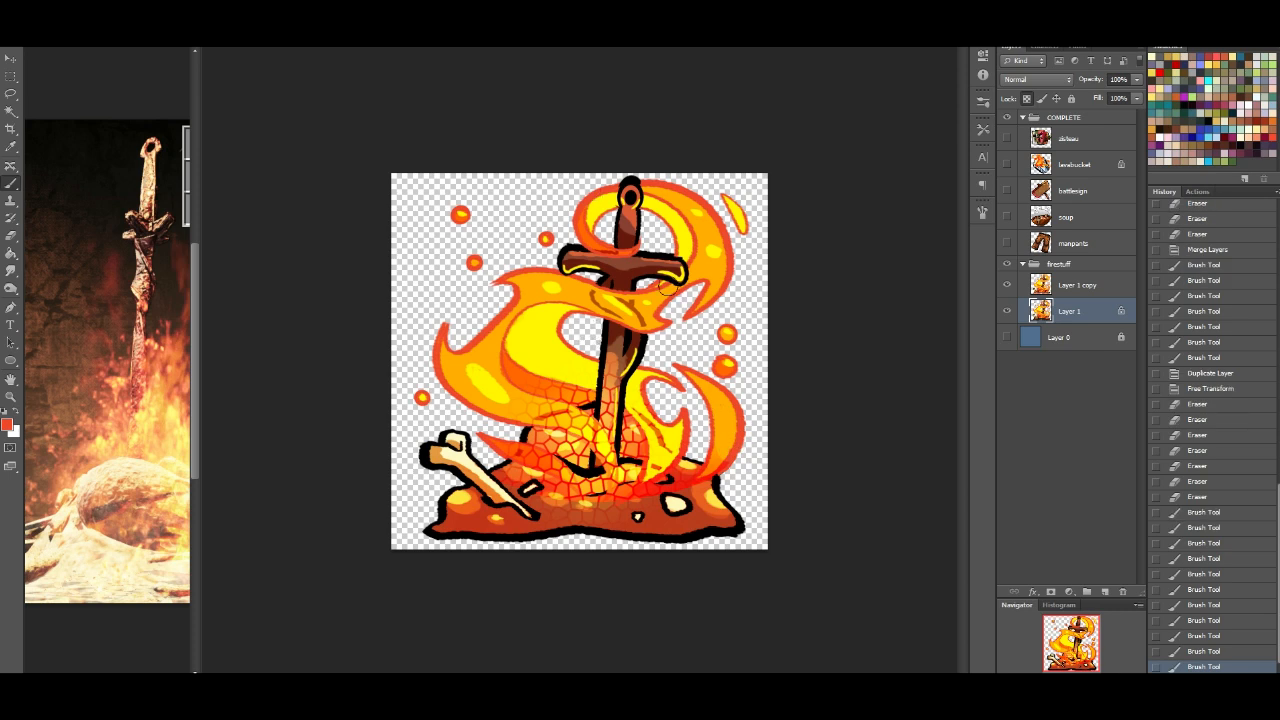
pyautogui.keyDown('alt'); pyautogui.click(450, 322); pyautogui.keyUp('alt')
pyautogui.click(486, 305)
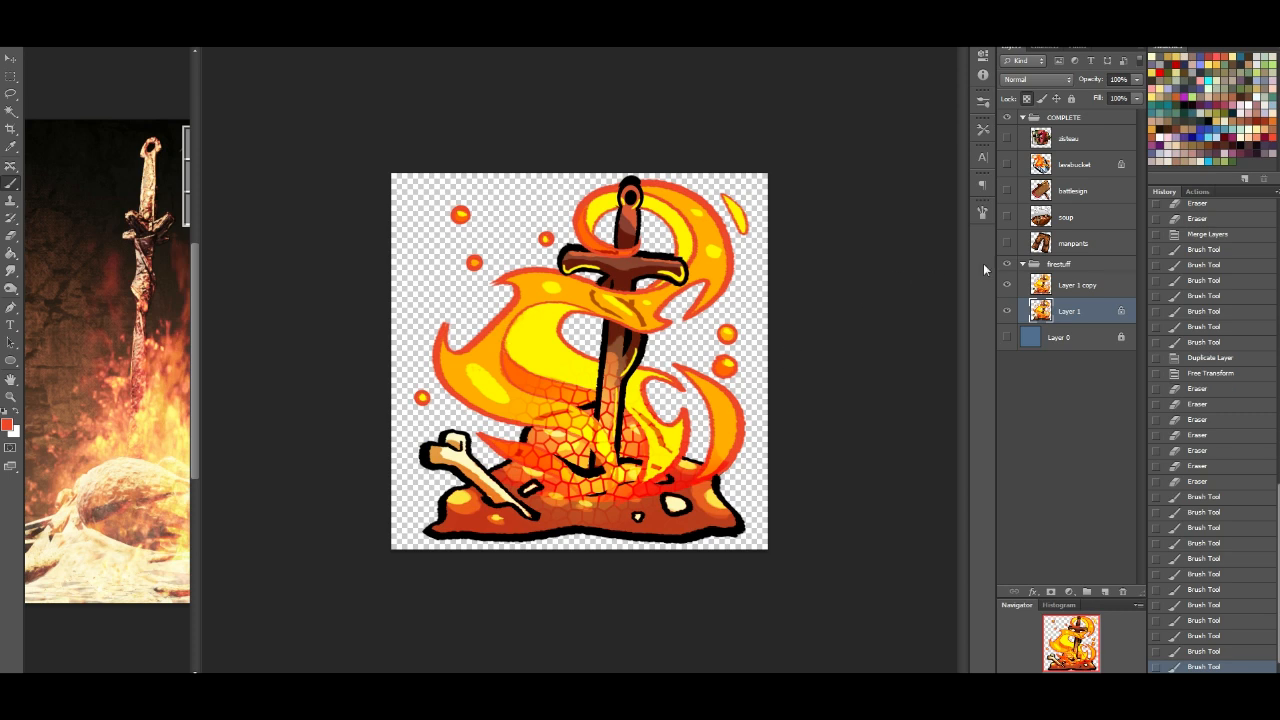
# Step: Toggle Layer 1's visibility repeatedly to compare the artwork with and without the thicker outline
pyautogui.click(1007, 311)
pyautogui.click(1007, 311)
pyautogui.click(1007, 311)
pyautogui.click(1006, 311)
pyautogui.click(1006, 311)
pyautogui.click(1005, 312)
pyautogui.click(1006, 311)
pyautogui.click(1006, 311)
# Step: Thicken the red-orange outline on Layer 1 around the left flame tips and the small detached flame near the top
pyautogui.click(615, 182)
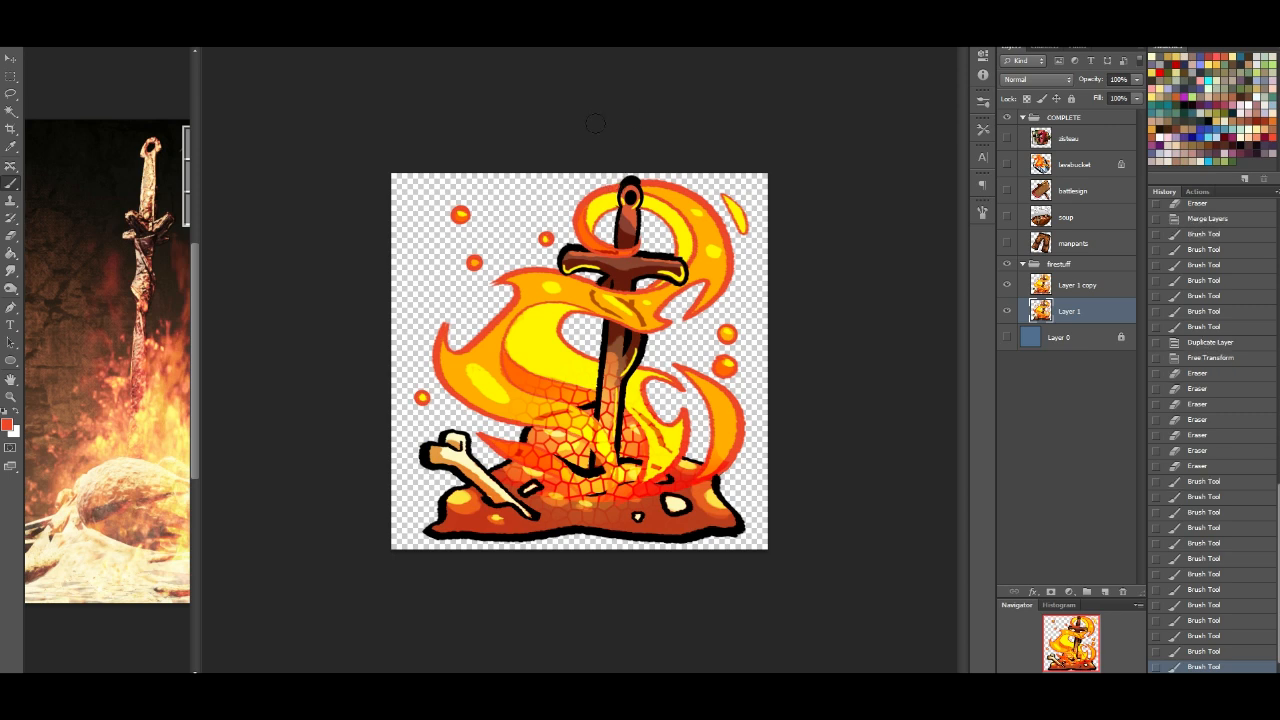
pyautogui.click(489, 282)
pyautogui.click(490, 281)
pyautogui.click(445, 320)
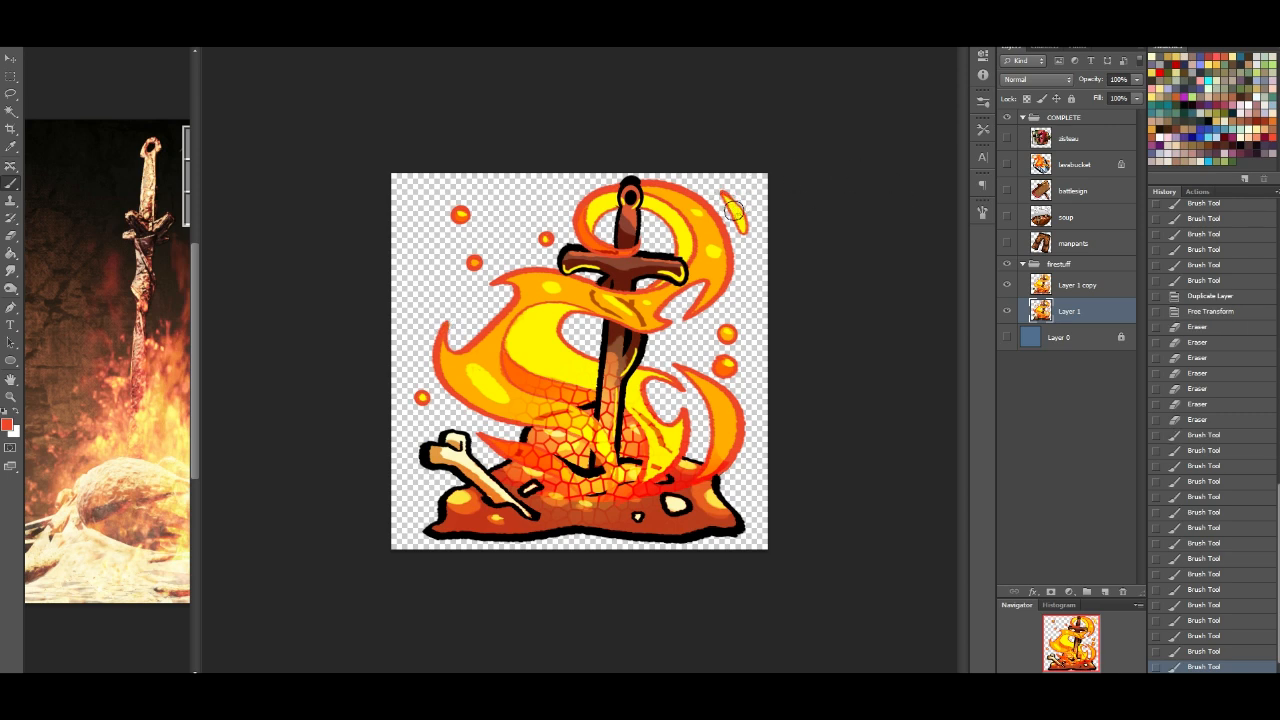
pyautogui.moveTo(738, 222); pyautogui.dragTo(716, 186)
pyautogui.moveTo(475, 431); pyautogui.dragTo(514, 438)
pyautogui.hotkey('ctrl', 'z')
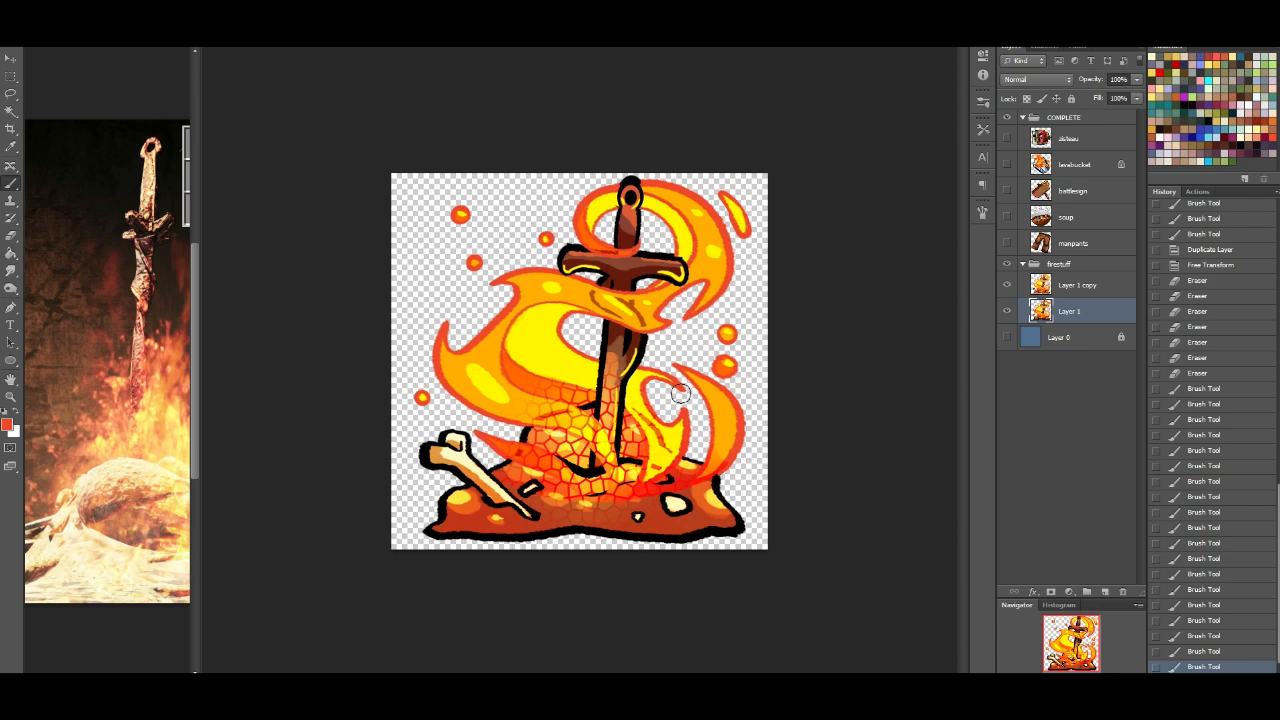
# Step: Merge Layer 1 with Layer 1 copy and touch up the sword pommel's outline in black
pyautogui.keyDown('shift'); pyautogui.click(1065, 287); pyautogui.keyUp('shift')
pyautogui.hotkey('ctrl', 'e')
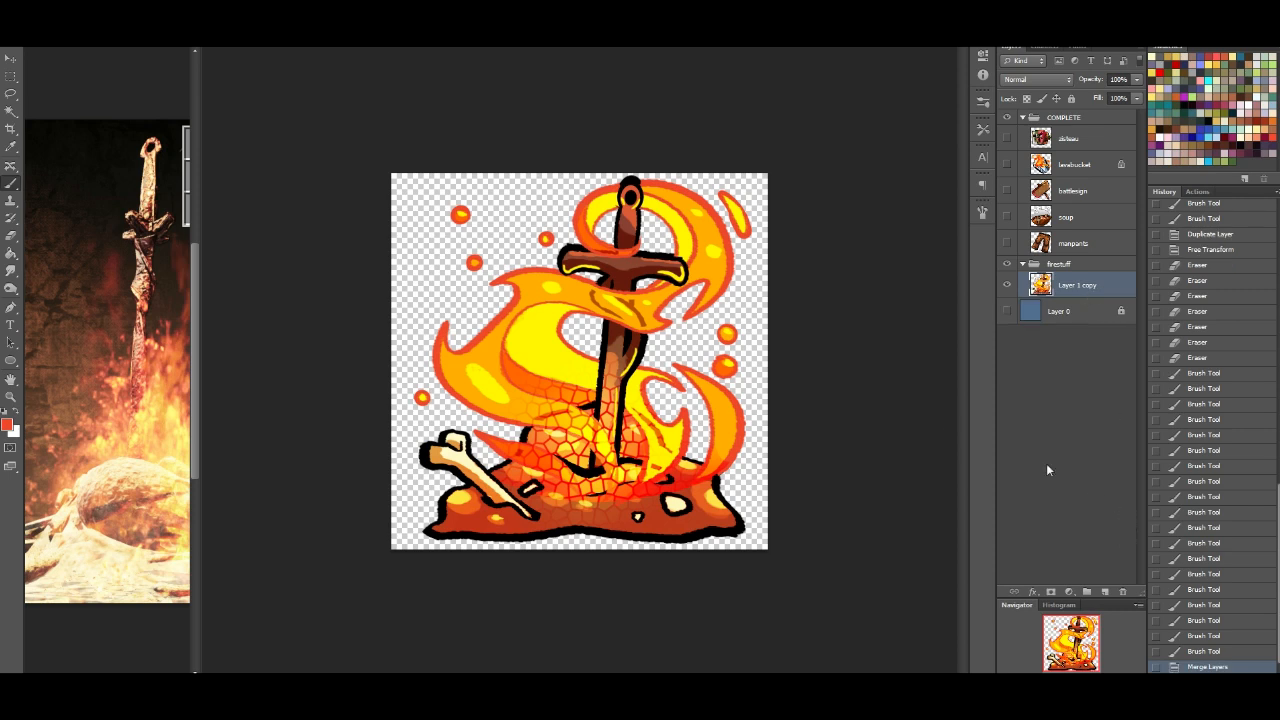
pyautogui.keyDown('alt'); pyautogui.click(634, 178); pyautogui.keyUp('alt')
pyautogui.moveTo(648, 192); pyautogui.dragTo(628, 210)
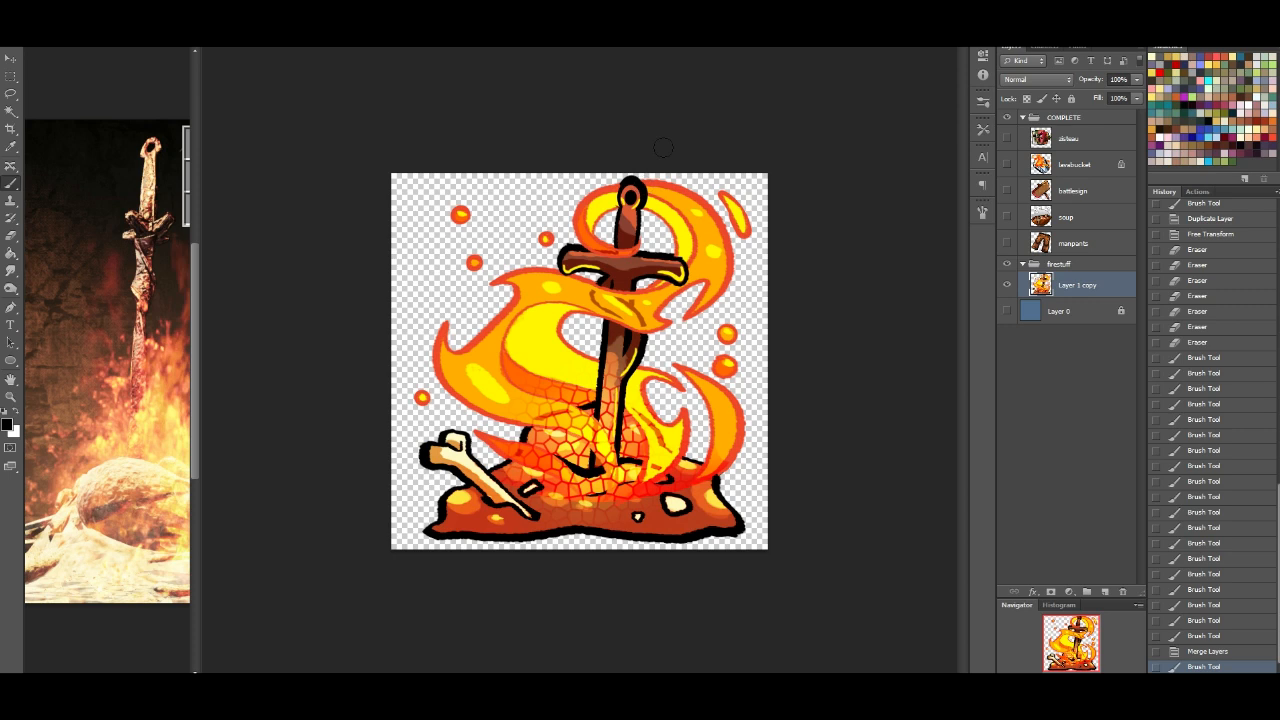
# Step: Undo the last stroke on the sword pommel and thicken the small detached flame's outline with sampled red-orange
pyautogui.hotkey('ctrl', 'z')
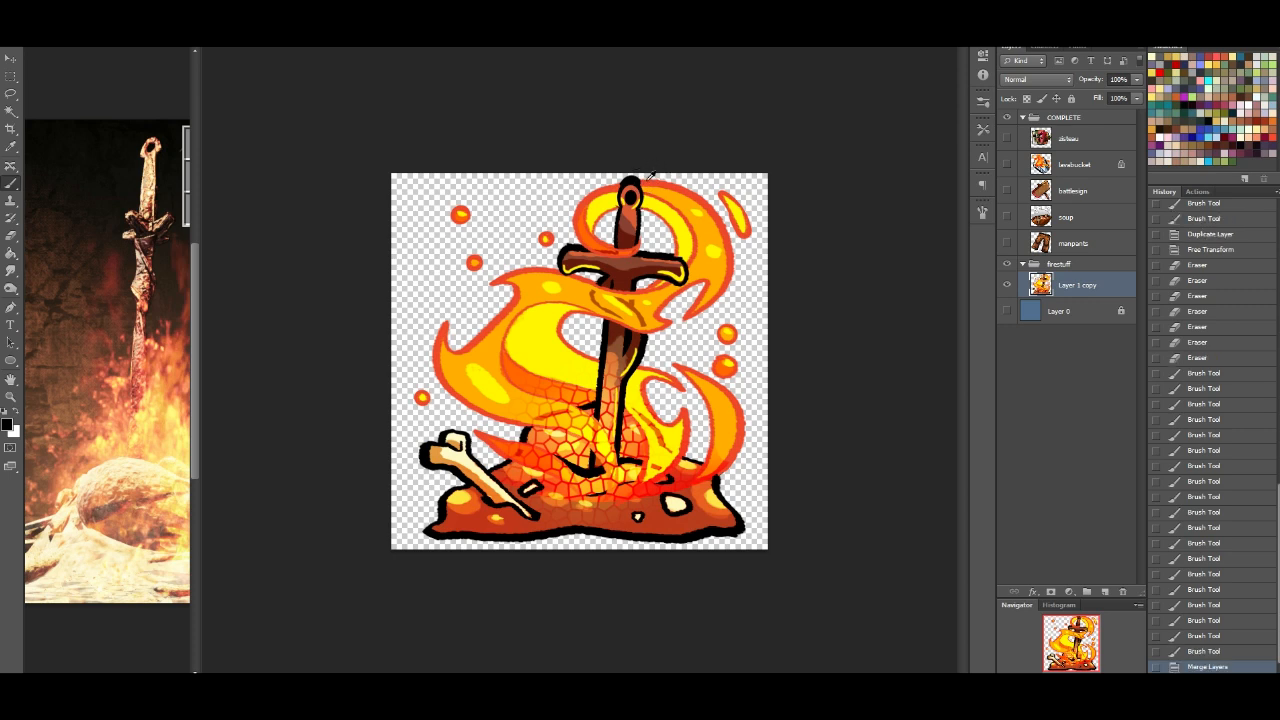
pyautogui.press('d')
pyautogui.keyDown('alt'); pyautogui.click(745, 228); pyautogui.keyUp('alt')
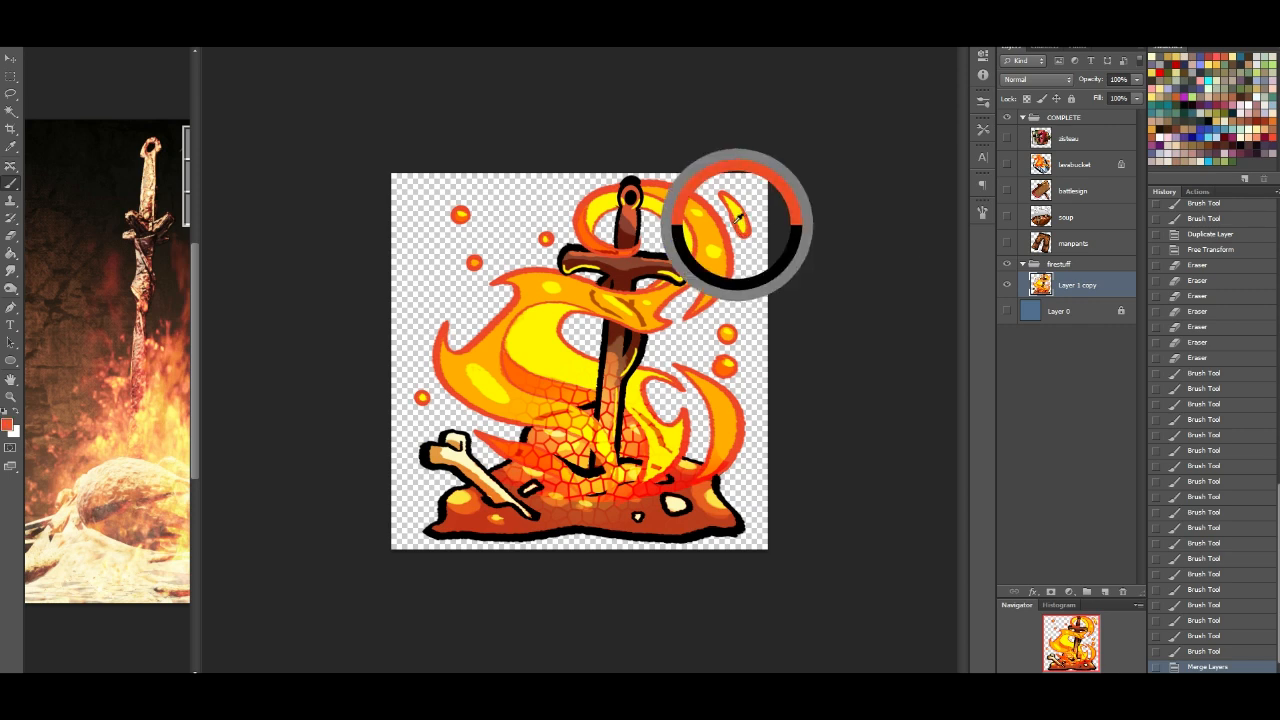
pyautogui.moveTo(726, 203); pyautogui.dragTo(745, 232)
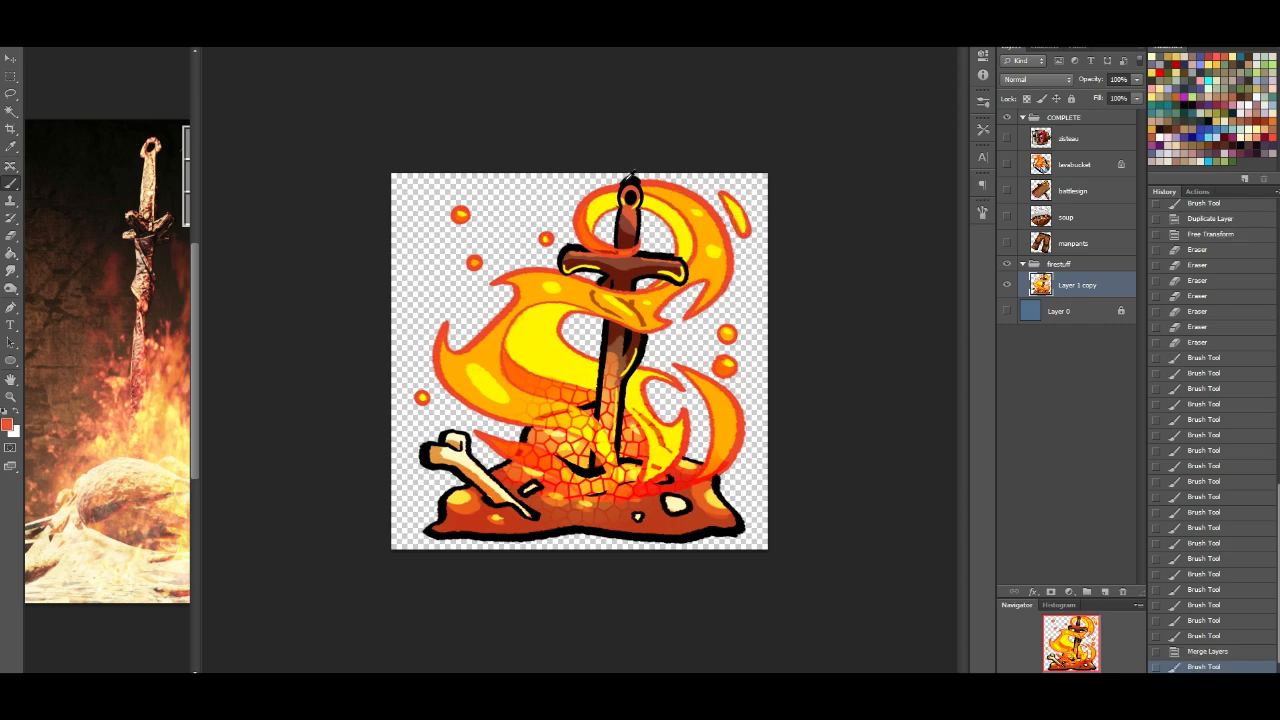
# Step: Erase the excess black above the sword pommel and repaint its upper outline
pyautogui.press('e')
pyautogui.click(620, 145)
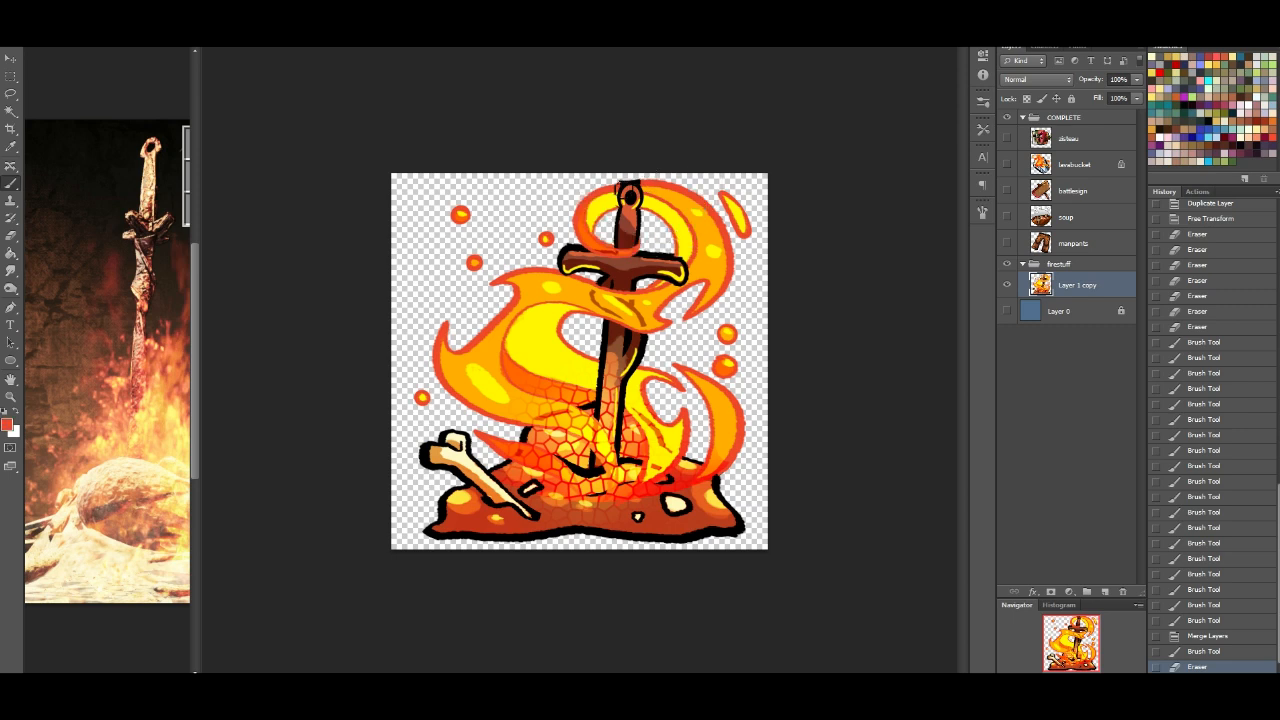
pyautogui.moveTo(628, 182)
pyautogui.mouseDown()
pyautogui.moveTo(659, 186)
pyautogui.moveTo(609, 192)
pyautogui.moveTo(636, 180)
pyautogui.mouseUp()
pyautogui.hotkey('ctrl', 'z')
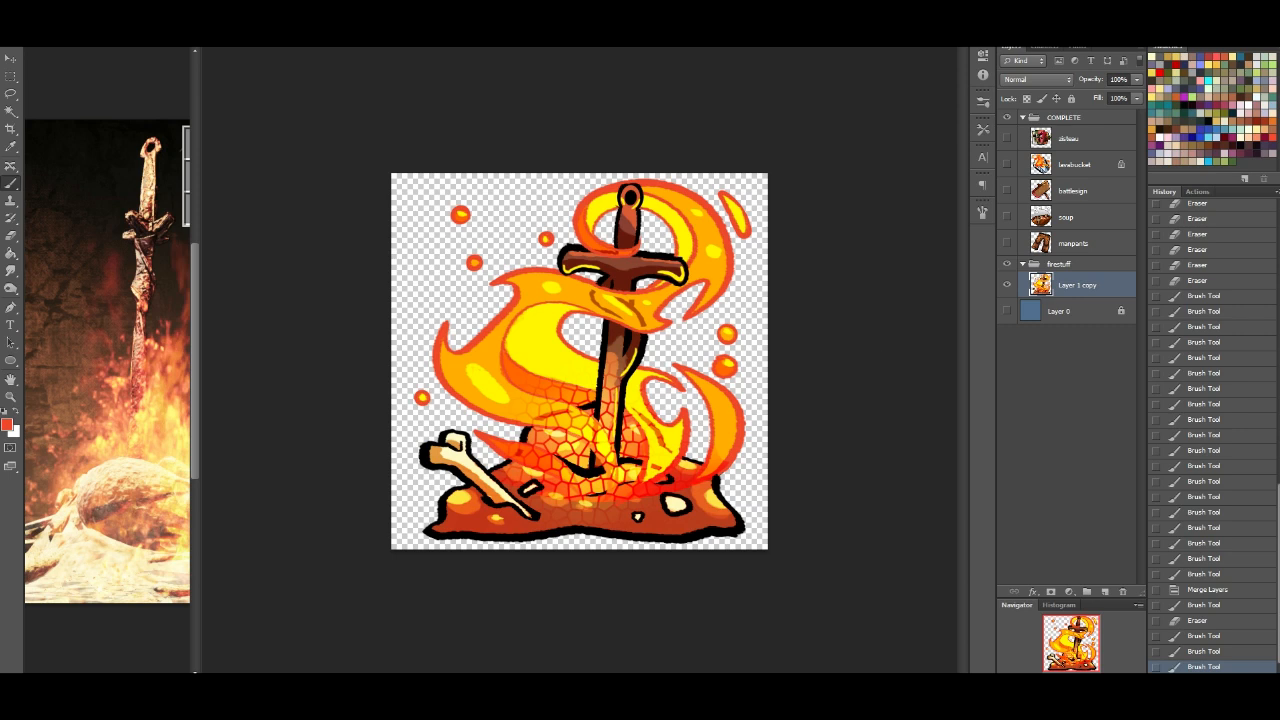
# Step: Move the bonfire artwork slightly left on the canvas and nudge it down to centre it
pyautogui.click(10, 57)
pyautogui.moveTo(638, 388); pyautogui.dragTo(632, 393)
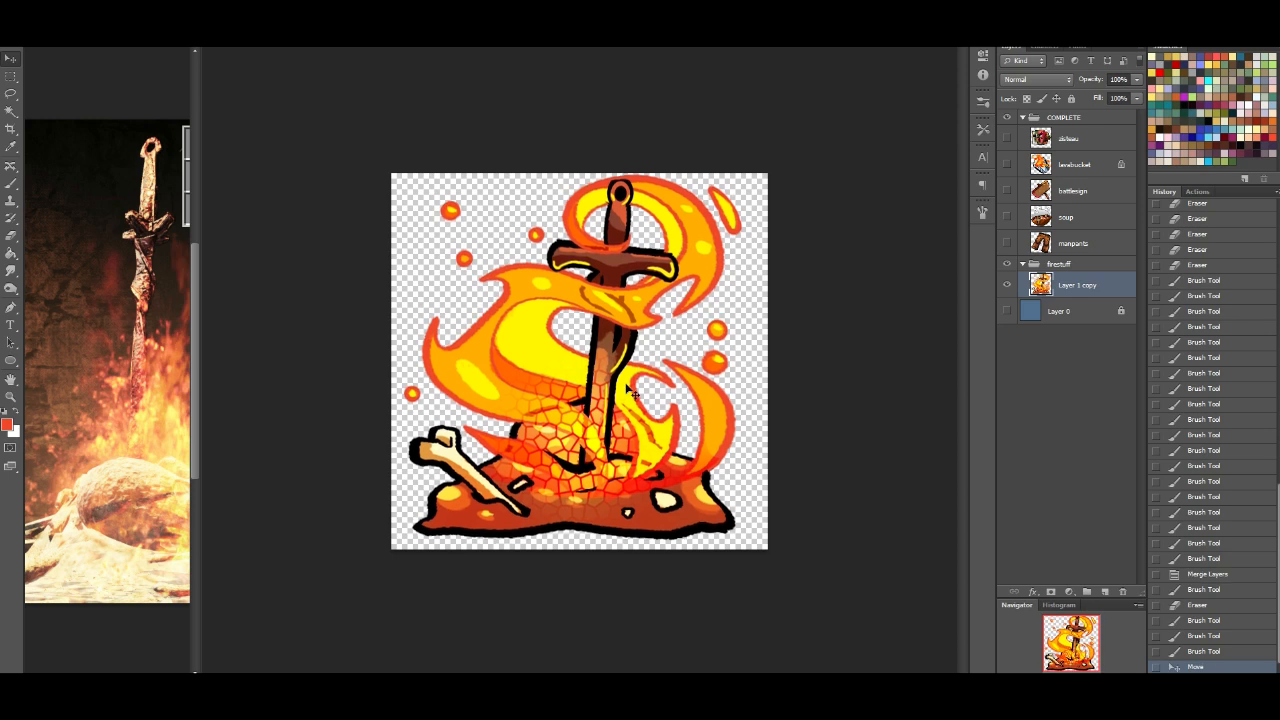
pyautogui.press('Down')
pyautogui.press('Down')
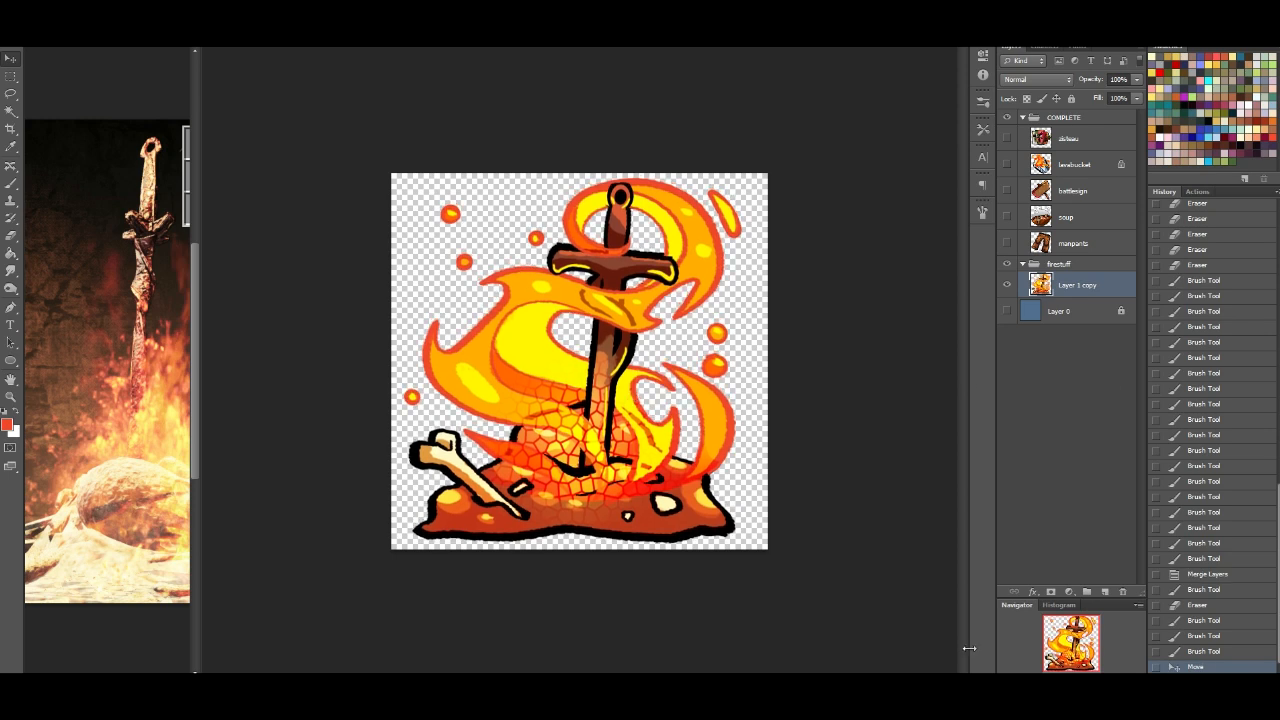
# Step: Pick a small hard brush and even out the black outline around the top of the sword pommel
pyautogui.hotkey('ctrl', '+')
pyautogui.hotkey('ctrl', '+')
pyautogui.hotkey('ctrl', '+')
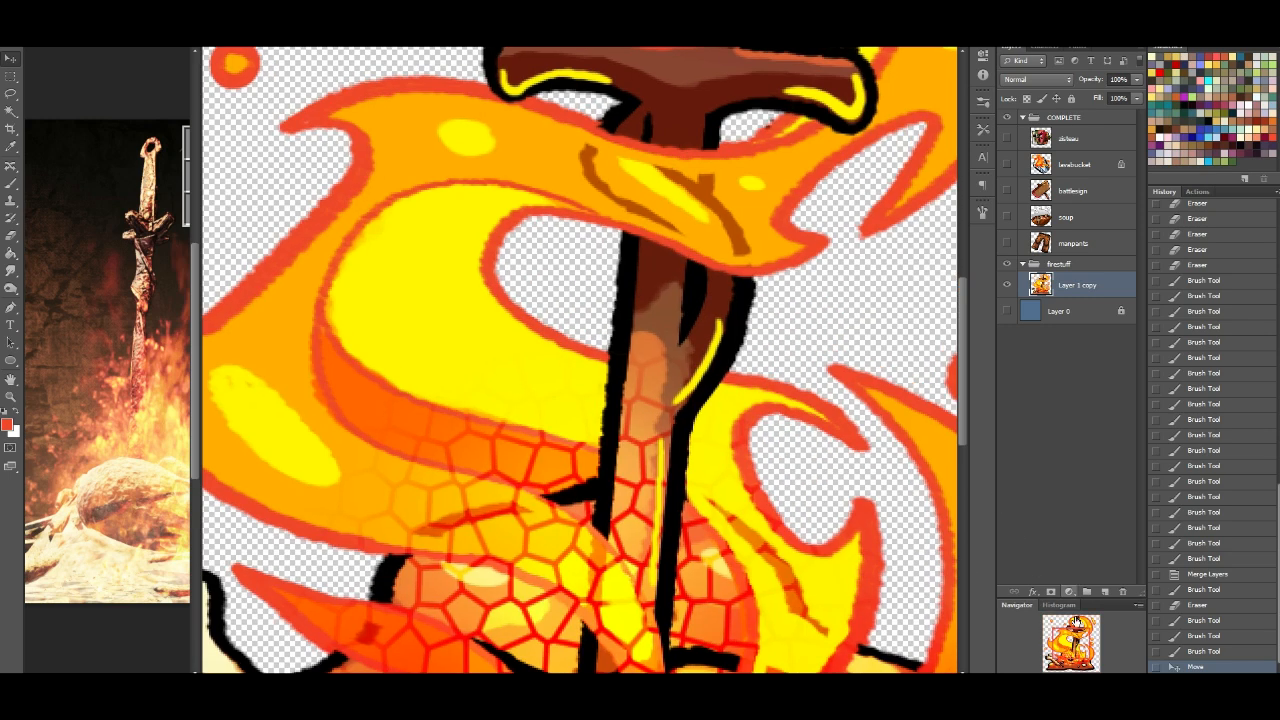
pyautogui.moveTo(1076, 643); pyautogui.dragTo(1074, 573)
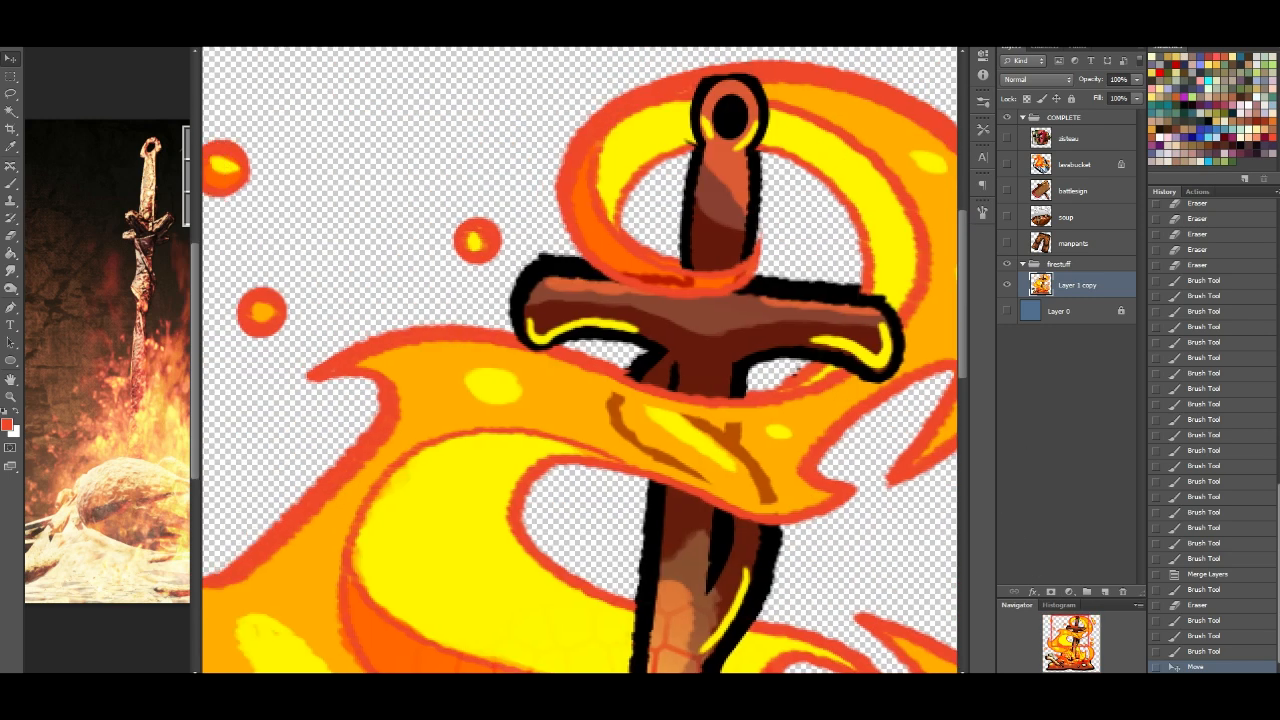
pyautogui.click(10, 184)
pyautogui.click(42, 27)
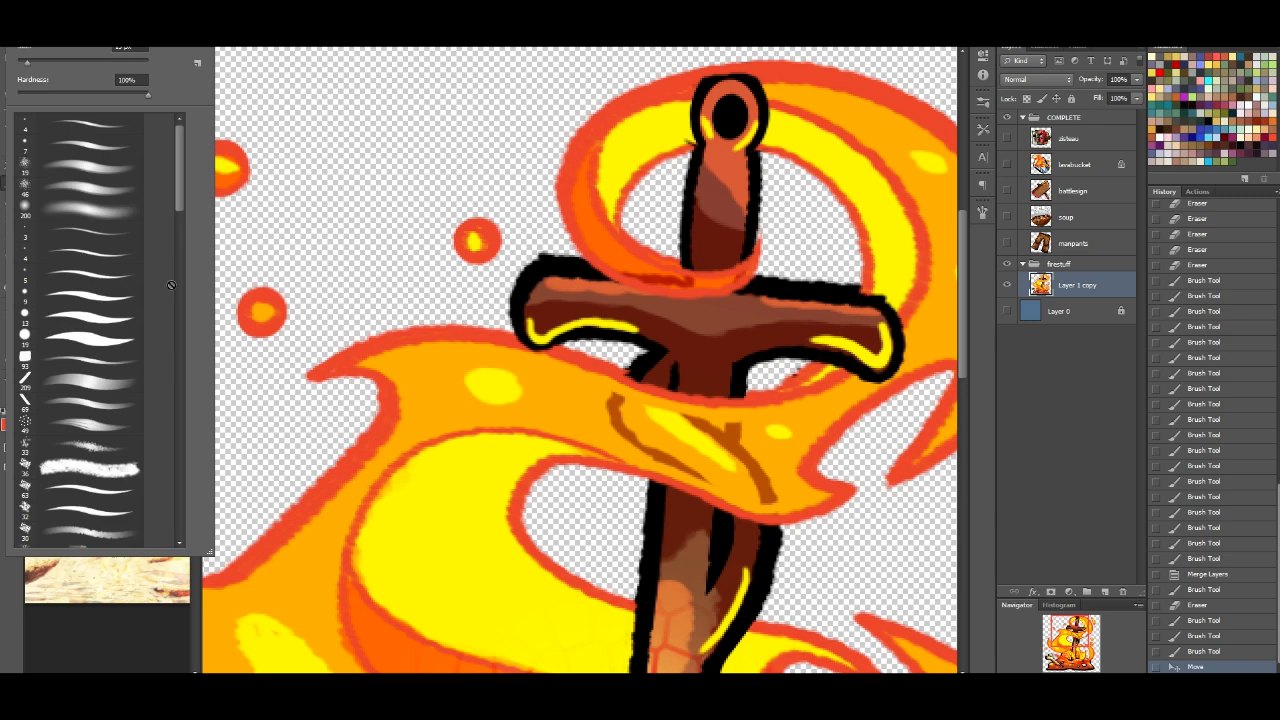
pyautogui.moveTo(183, 191); pyautogui.dragTo(185, 458)
pyautogui.click(95, 240)
pyautogui.click(711, 80)
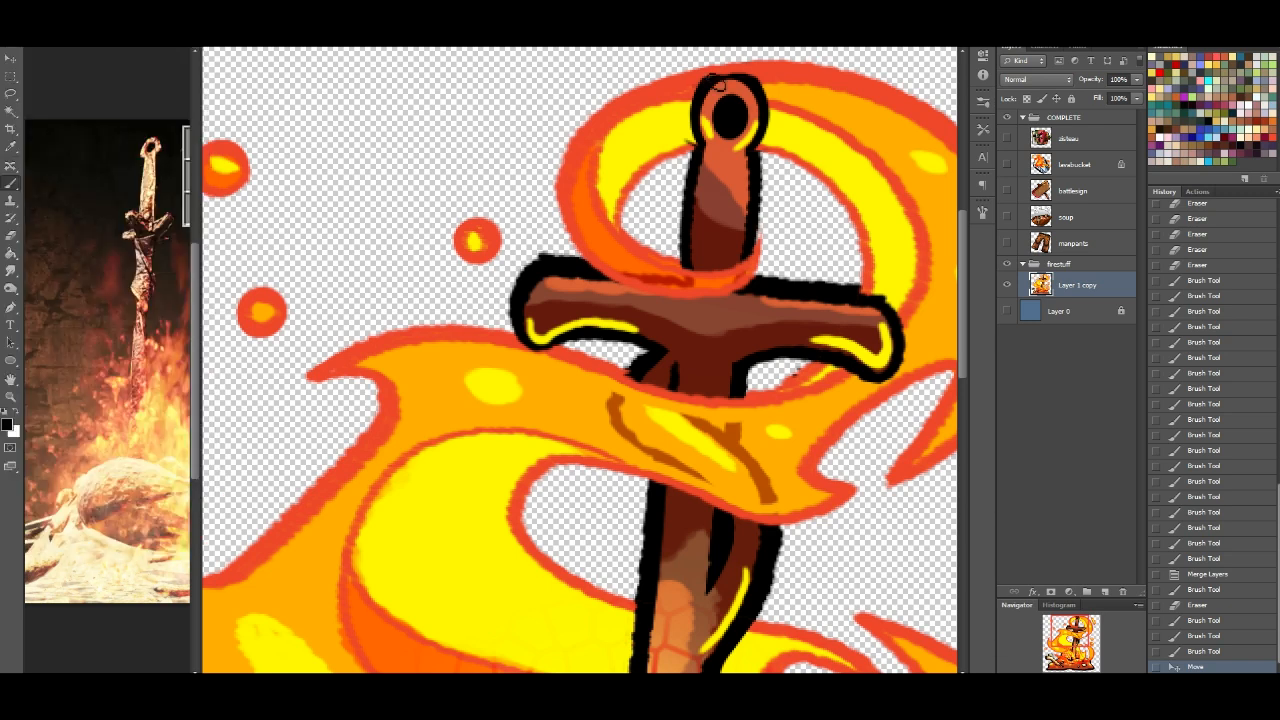
pyautogui.moveTo(710, 94); pyautogui.dragTo(722, 87)
pyautogui.click(718, 88)
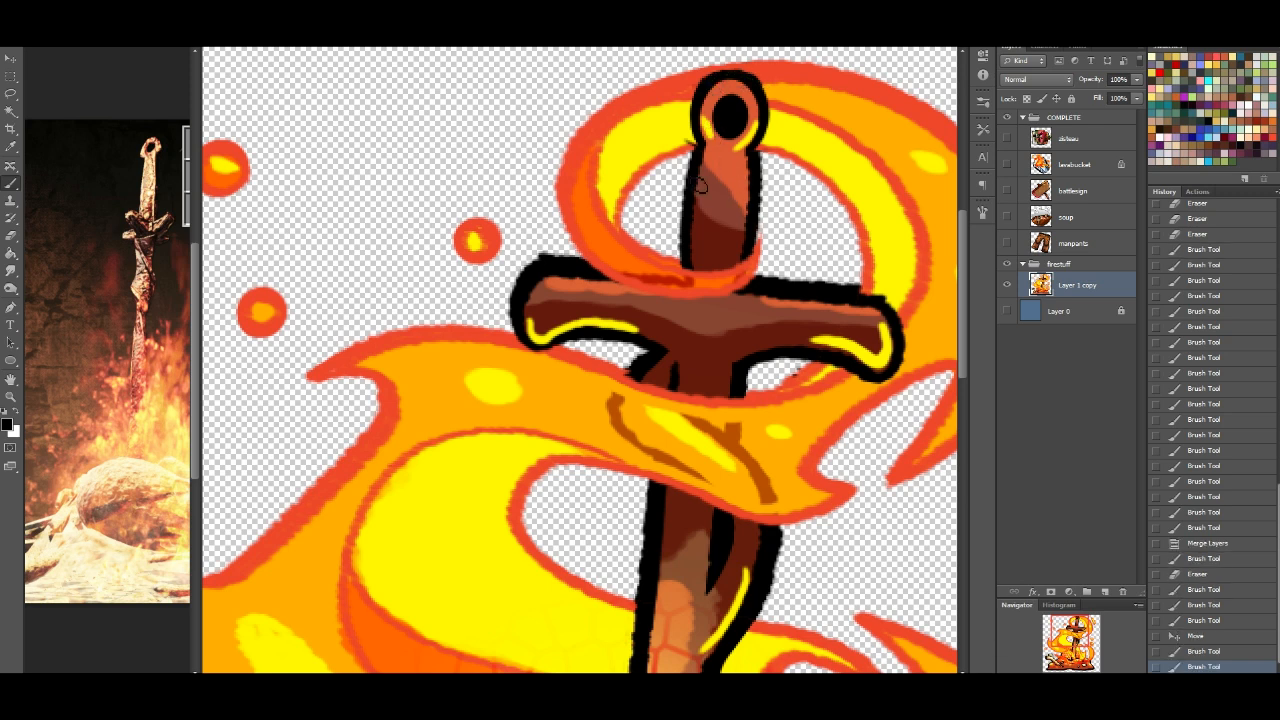
# Step: Touch up the black outline along the sword grip, undoing misplaced strokes, and retouch the surrounding edges with sampled colours
pyautogui.moveTo(697, 142); pyautogui.dragTo(685, 268)
pyautogui.hotkey('ctrl', 'z')
pyautogui.click(46, 29)
pyautogui.click(34, 62)
pyautogui.click(686, 143)
pyautogui.moveTo(688, 148); pyautogui.dragTo(670, 268)
pyautogui.hotkey('ctrl', 'z')
pyautogui.keyDown('alt'); pyautogui.click(679, 135); pyautogui.keyUp('alt')
pyautogui.moveTo(675, 136); pyautogui.dragTo(766, 148)
pyautogui.keyDown('alt'); pyautogui.click(686, 148); pyautogui.keyUp('alt')
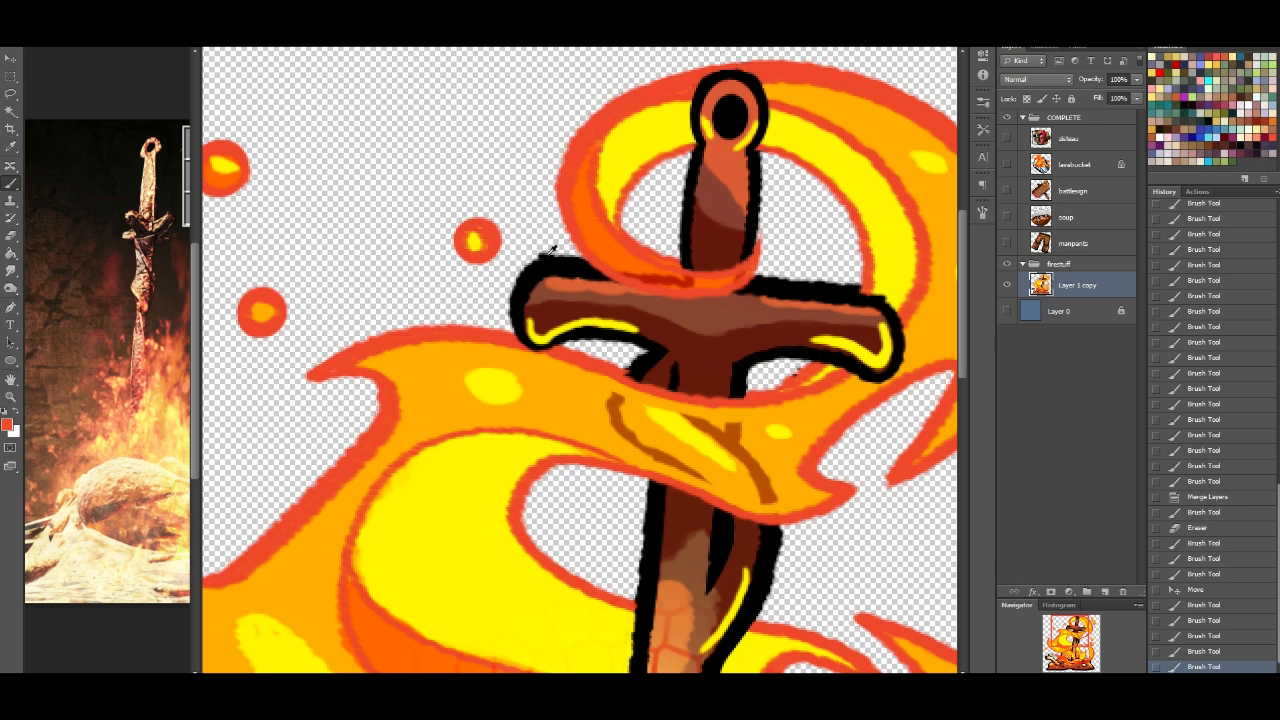
# Step: Erase the rough outer edge of the crossguard's upper-left outline with a small hard eraser tip
pyautogui.click(12, 236)
pyautogui.click(46, 28)
pyautogui.click(93, 242)
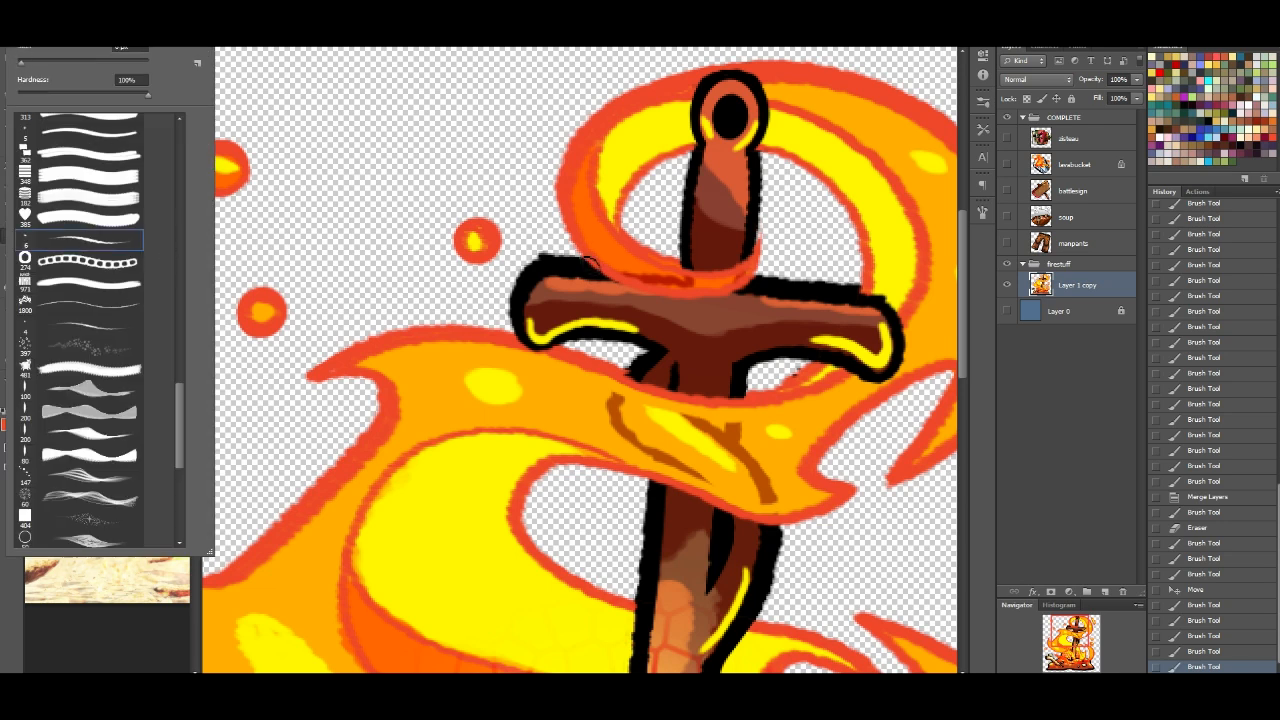
pyautogui.click(555, 254)
pyautogui.click(549, 250)
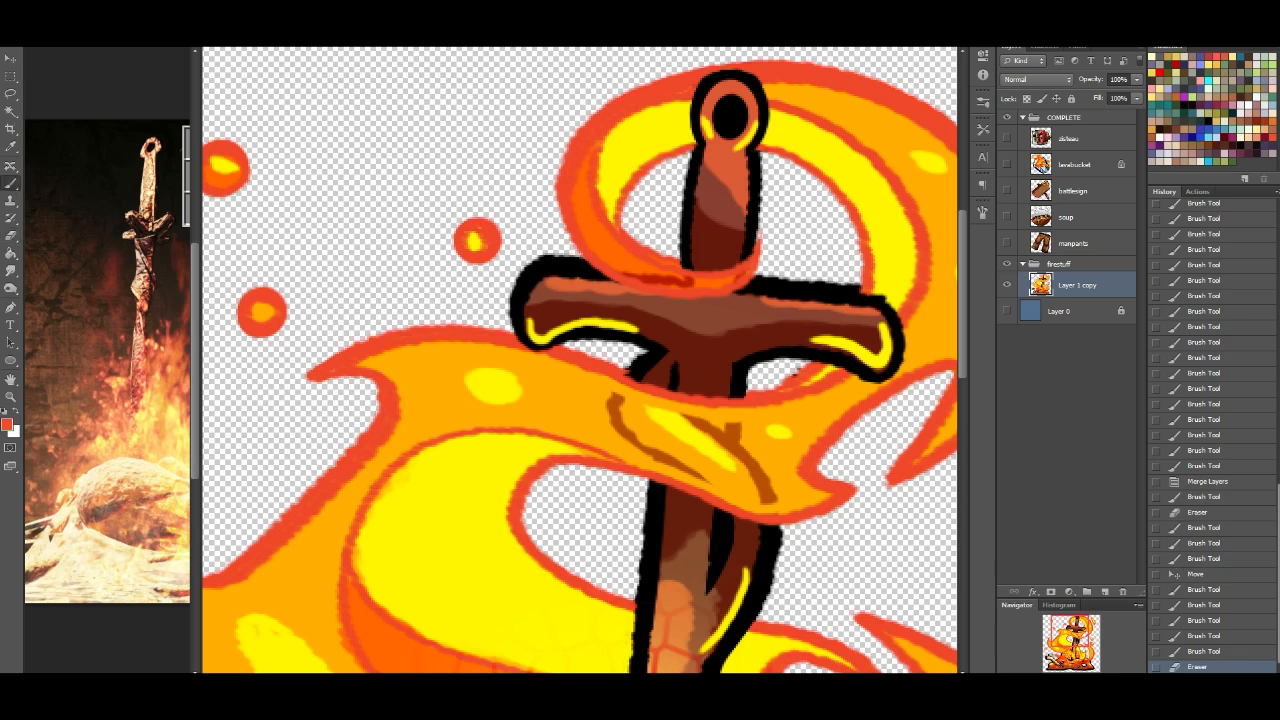
# Step: Touch up the crossguard's outline in black and the flame edge beneath it in sampled red-orange
pyautogui.press('d')
pyautogui.click(873, 312)
pyautogui.keyDown('alt'); pyautogui.click(607, 366); pyautogui.keyUp('alt')
pyautogui.moveTo(609, 367)
pyautogui.mouseDown()
pyautogui.moveTo(680, 395)
pyautogui.moveTo(748, 392)
pyautogui.moveTo(800, 364)
pyautogui.moveTo(790, 368)
pyautogui.mouseUp()
pyautogui.moveTo(680, 600); pyautogui.dragTo(562, 100)
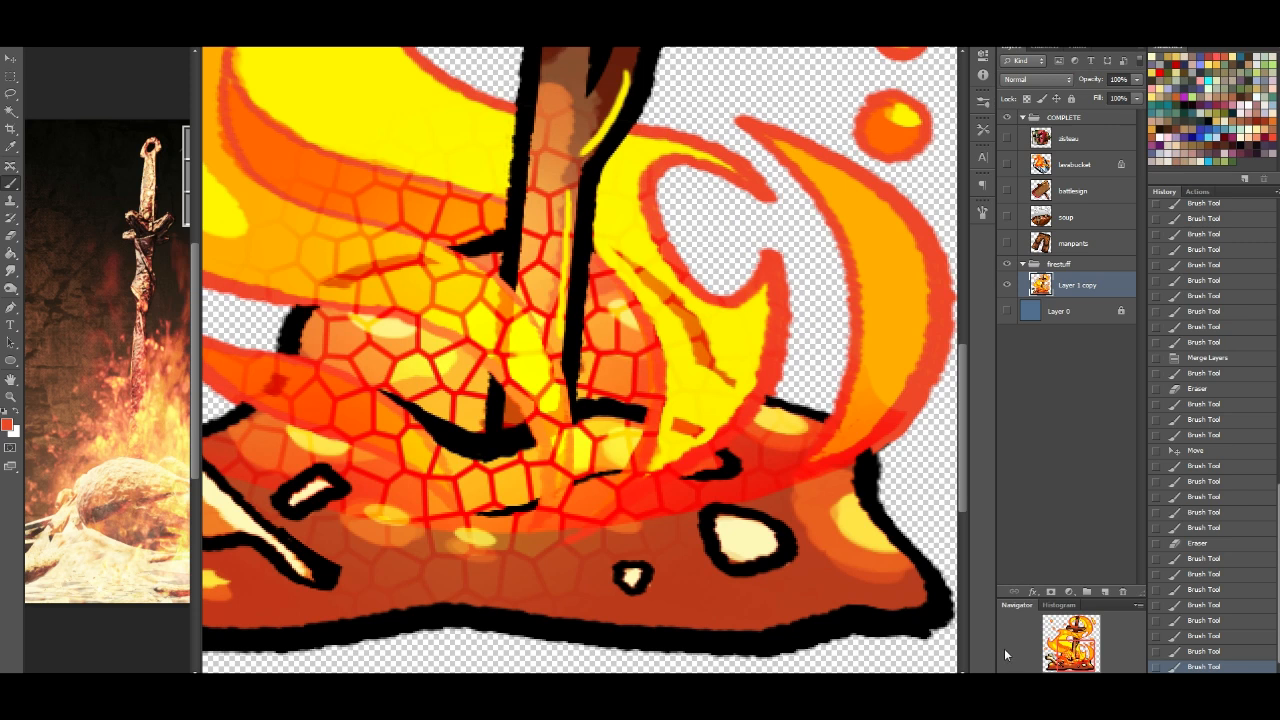
# Step: Examine the outlines of the whole illustration at thumbnail, fitted and enlarged sizes
pyautogui.moveTo(1002, 654); pyautogui.dragTo(1007, 640)
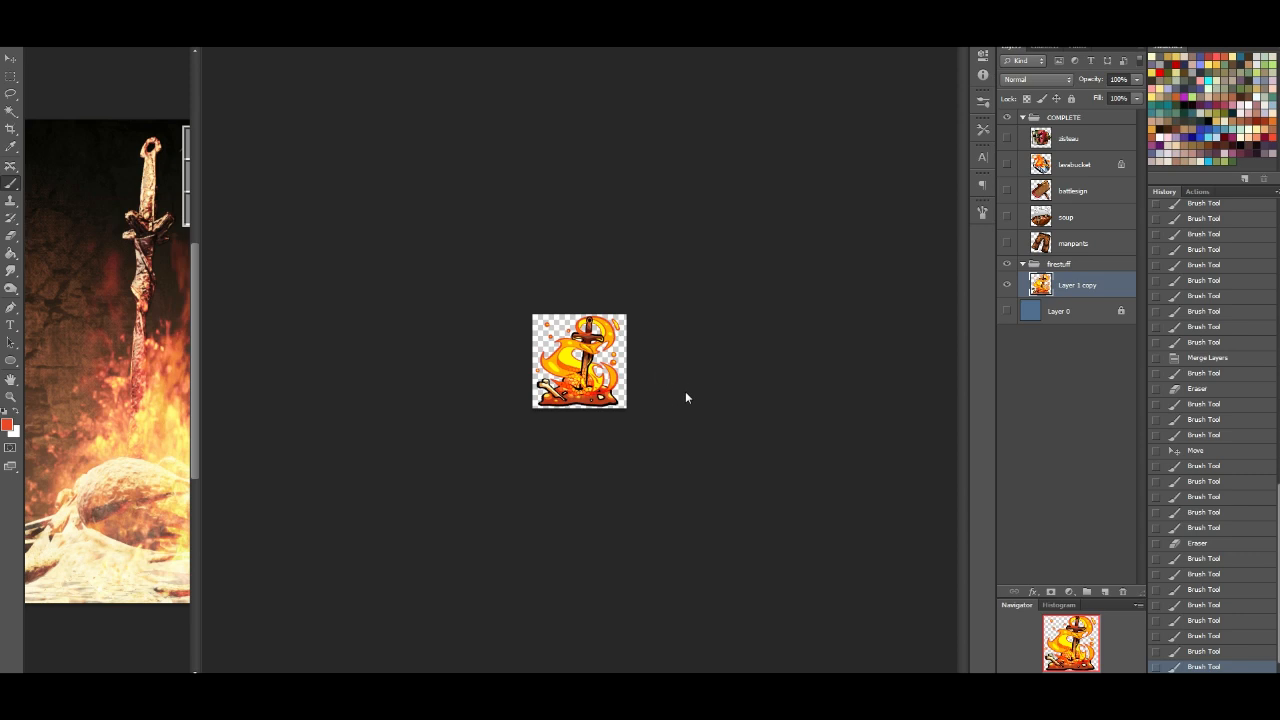
pyautogui.moveTo(1010, 636); pyautogui.dragTo(1026, 617)
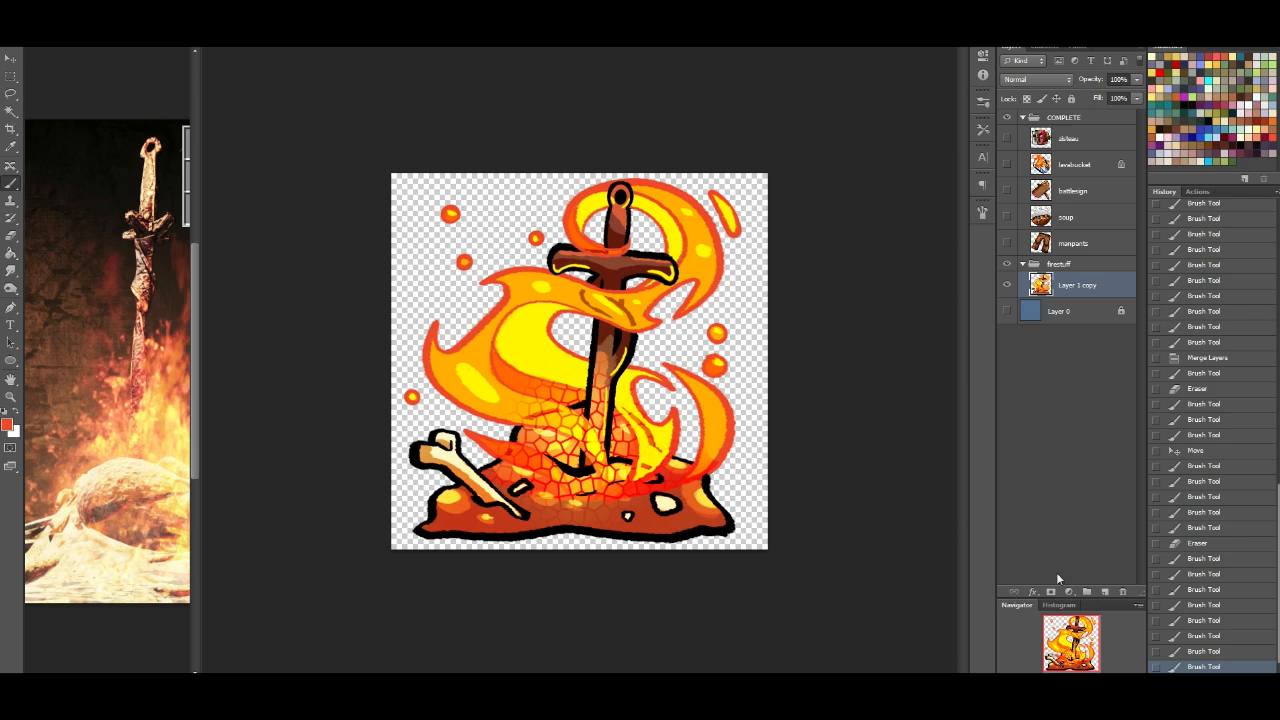
pyautogui.hotkey('ctrl', '+')
pyautogui.hotkey('ctrl', '+')
pyautogui.moveTo(1075, 642)
pyautogui.mouseDown()
pyautogui.moveTo(1066, 655)
pyautogui.moveTo(1079, 632)
pyautogui.moveTo(1083, 643)
pyautogui.mouseUp()
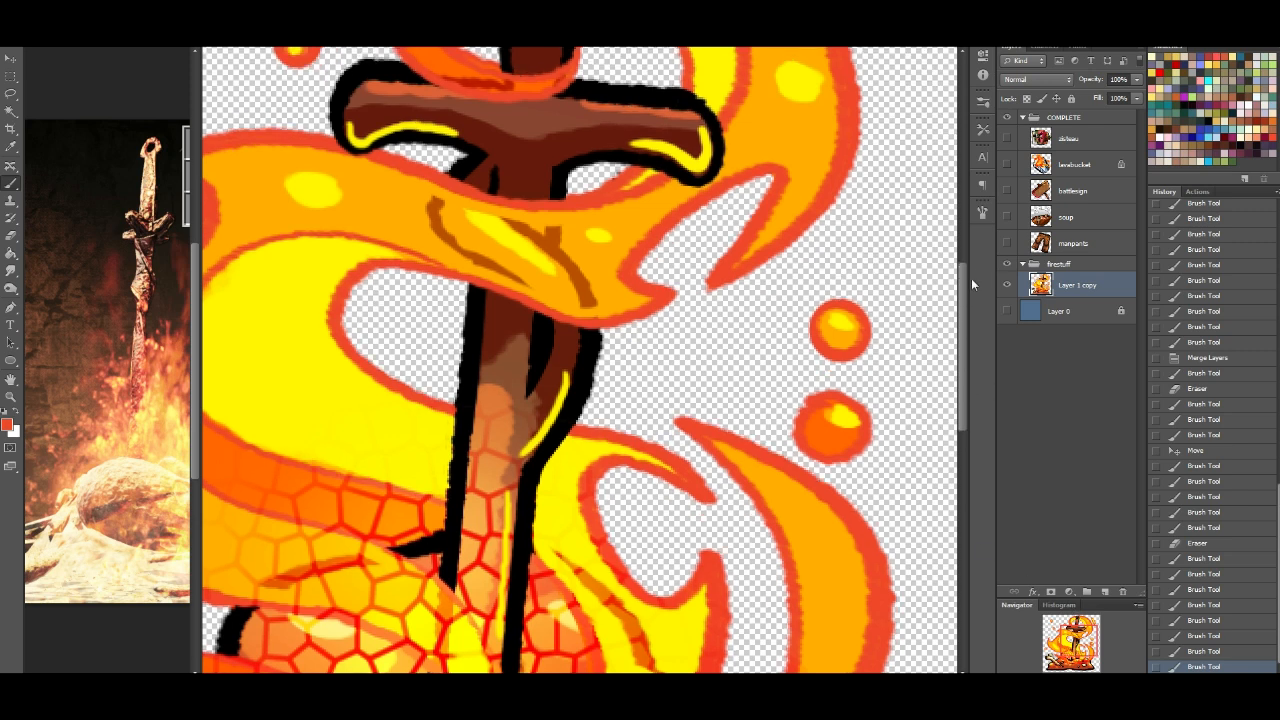
pyautogui.moveTo(1089, 649); pyautogui.dragTo(1090, 639)
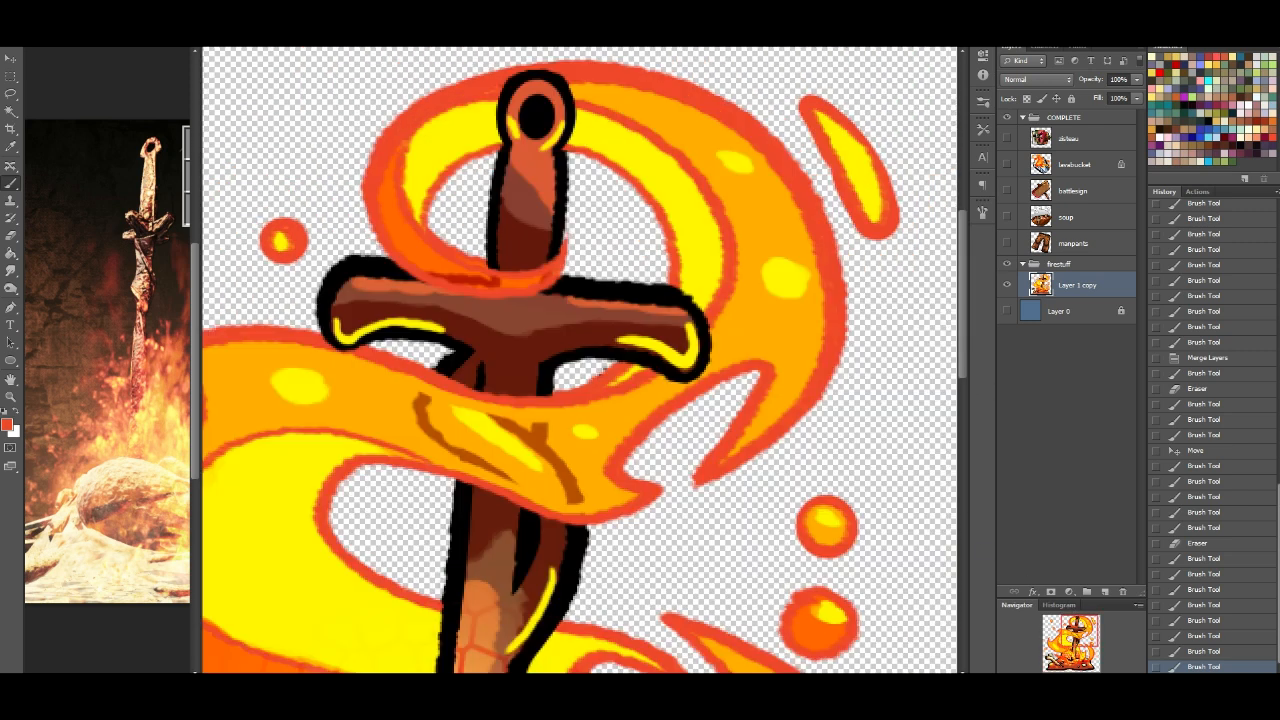
pyautogui.click(1181, 705)
pyautogui.rightClick(1203, 612)
pyautogui.click(1195, 596)
pyautogui.moveTo(1054, 652); pyautogui.dragTo(1085, 625)
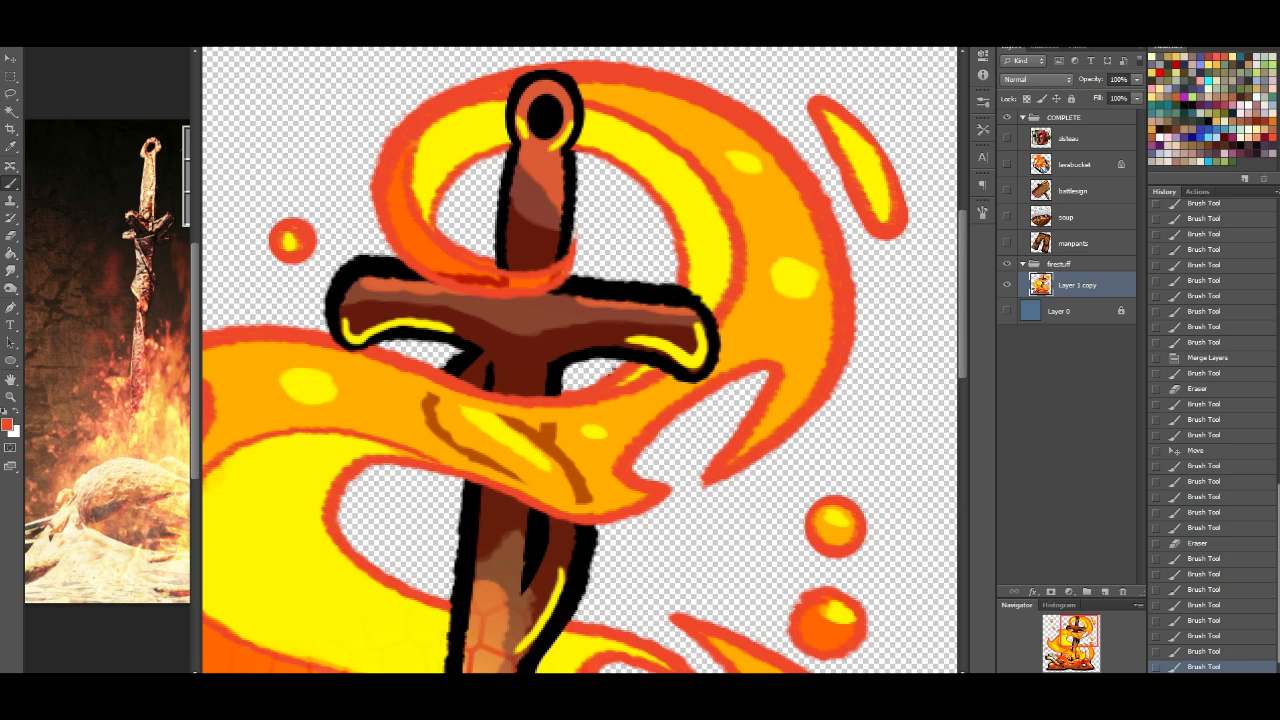
# Step: Select the 19 px hard brush and thicken the red-orange outline along the upper right of the looping flame
pyautogui.click(42, 34)
pyautogui.scroll(10, 168, 262)
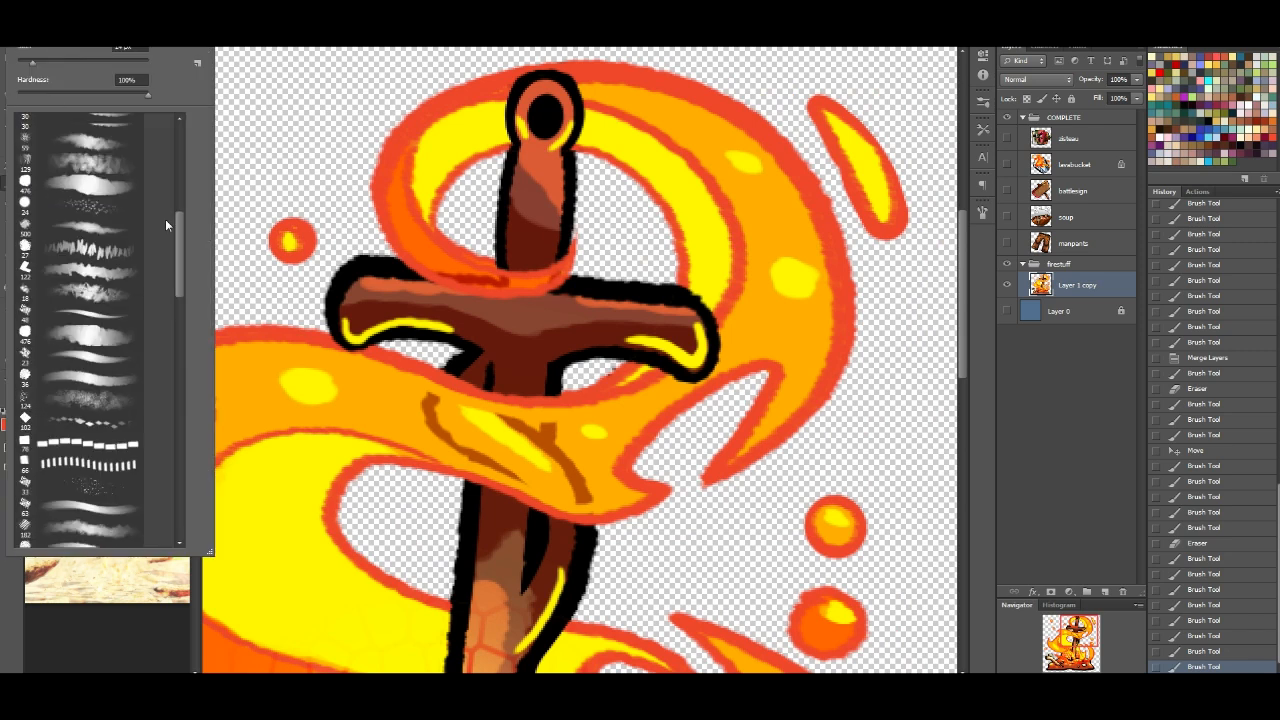
pyautogui.click(102, 338)
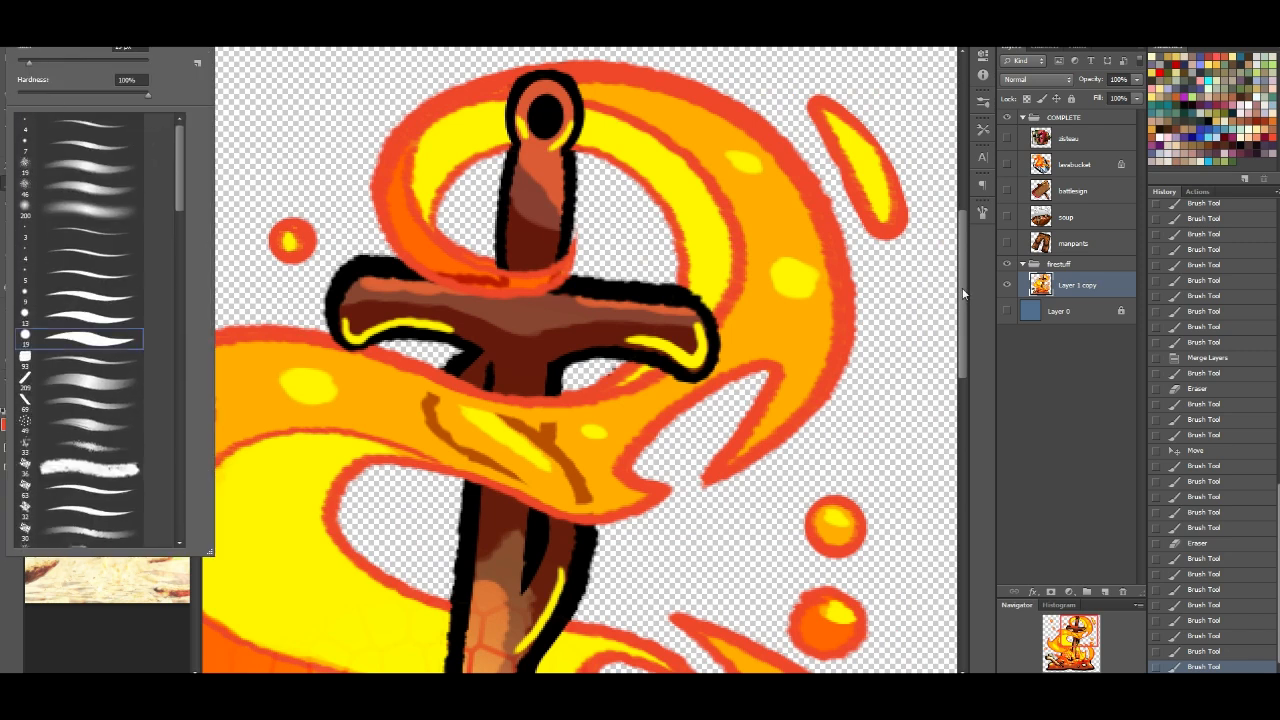
pyautogui.moveTo(963, 293); pyautogui.dragTo(963, 266)
pyautogui.keyDown('alt'); pyautogui.click(413, 220); pyautogui.keyUp('alt')
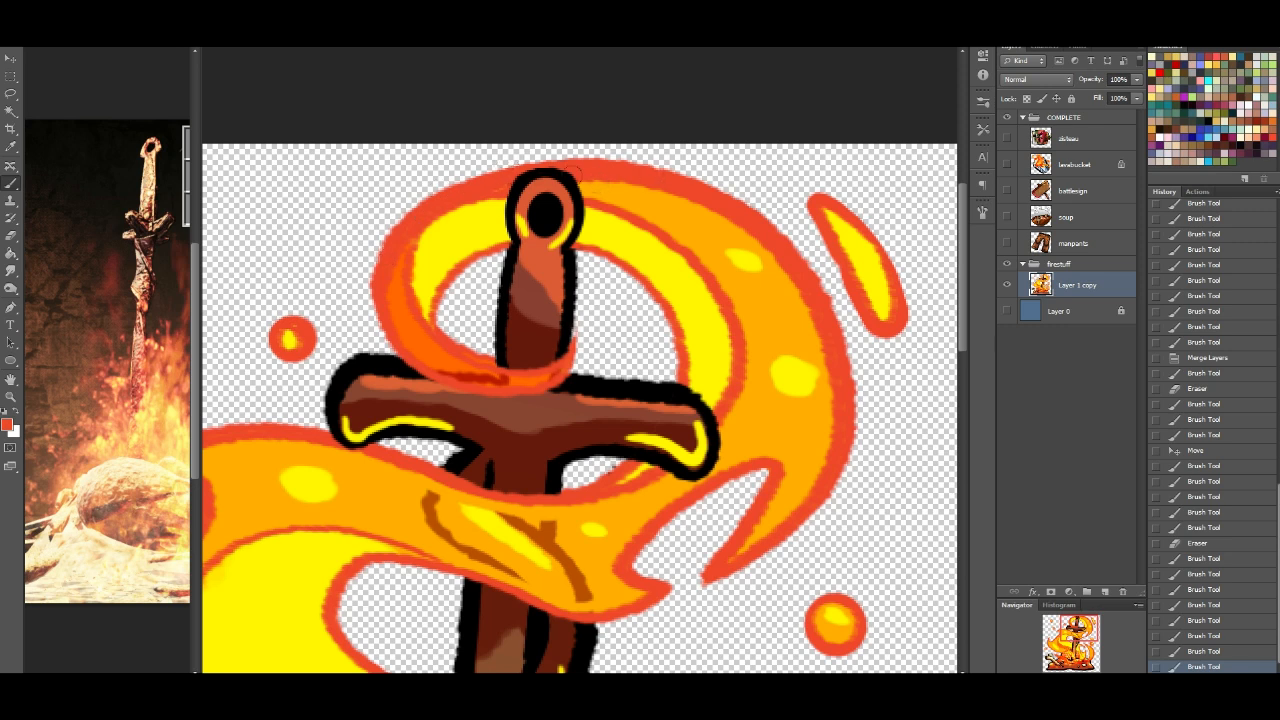
pyautogui.moveTo(580, 176)
pyautogui.mouseDown()
pyautogui.moveTo(704, 204)
pyautogui.moveTo(772, 256)
pyautogui.mouseUp()
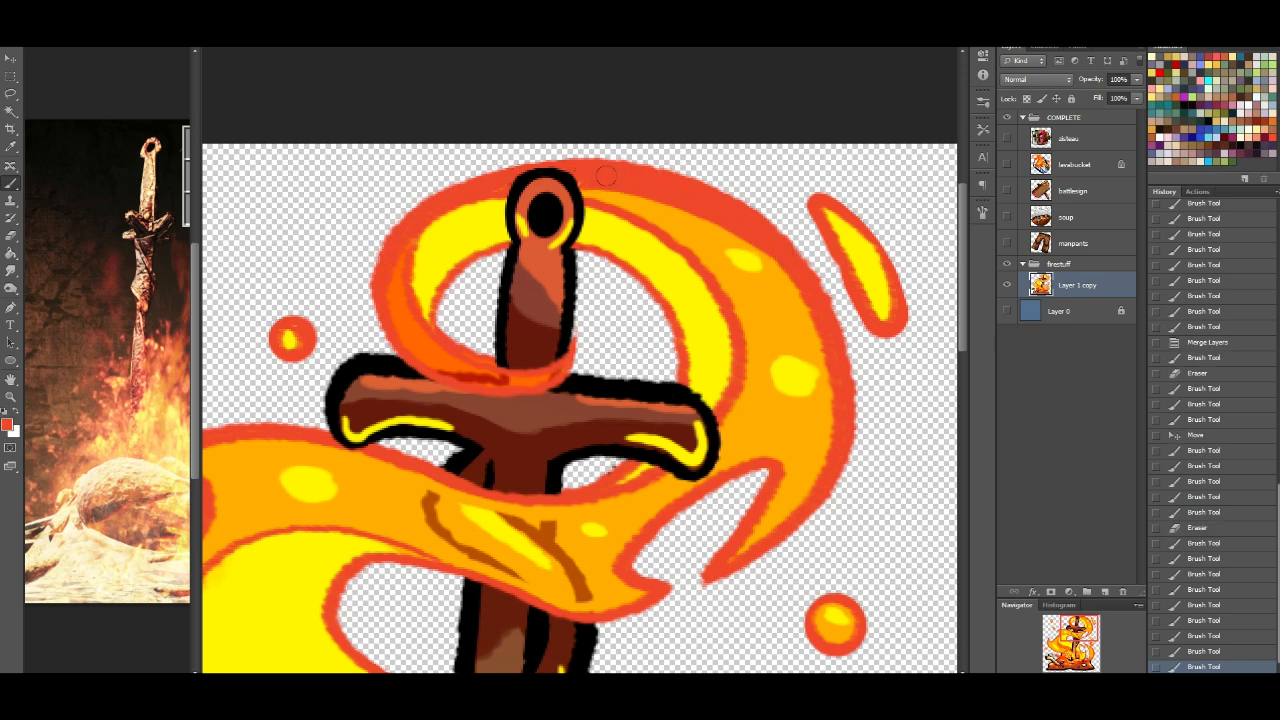
pyautogui.moveTo(721, 218)
pyautogui.mouseDown()
pyautogui.moveTo(796, 286)
pyautogui.moveTo(786, 276)
pyautogui.mouseUp()
# Step: Erase the looping flame's upper outer edge to slim its curve, and dismiss the Apple Software Update window
pyautogui.click(10, 234)
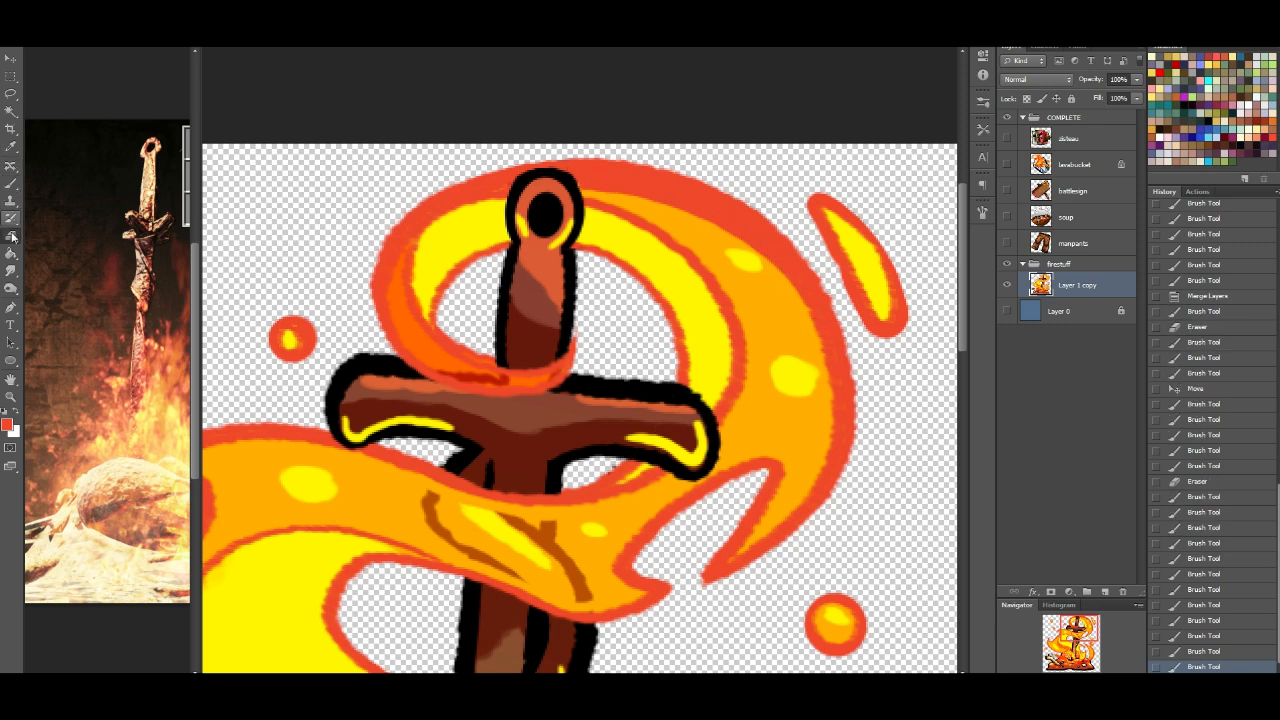
pyautogui.moveTo(520, 167)
pyautogui.mouseDown()
pyautogui.moveTo(514, 186)
pyautogui.moveTo(444, 203)
pyautogui.moveTo(491, 177)
pyautogui.moveTo(506, 183)
pyautogui.moveTo(440, 192)
pyautogui.moveTo(386, 240)
pyautogui.mouseUp()
pyautogui.moveTo(503, 183)
pyautogui.mouseDown()
pyautogui.moveTo(539, 160)
pyautogui.moveTo(587, 157)
pyautogui.moveTo(505, 183)
pyautogui.moveTo(533, 163)
pyautogui.moveTo(606, 178)
pyautogui.moveTo(549, 161)
pyautogui.moveTo(591, 188)
pyautogui.moveTo(601, 161)
pyautogui.moveTo(603, 188)
pyautogui.moveTo(752, 220)
pyautogui.mouseUp()
pyautogui.moveTo(598, 172)
pyautogui.mouseDown()
pyautogui.moveTo(643, 151)
pyautogui.moveTo(650, 168)
pyautogui.moveTo(667, 140)
pyautogui.moveTo(653, 123)
pyautogui.moveTo(589, 164)
pyautogui.moveTo(631, 151)
pyautogui.moveTo(647, 170)
pyautogui.moveTo(623, 177)
pyautogui.moveTo(718, 192)
pyautogui.moveTo(662, 185)
pyautogui.moveTo(717, 199)
pyautogui.moveTo(815, 257)
pyautogui.mouseUp()
pyautogui.moveTo(743, 215); pyautogui.dragTo(823, 272)
pyautogui.moveTo(777, 234); pyautogui.dragTo(813, 267)
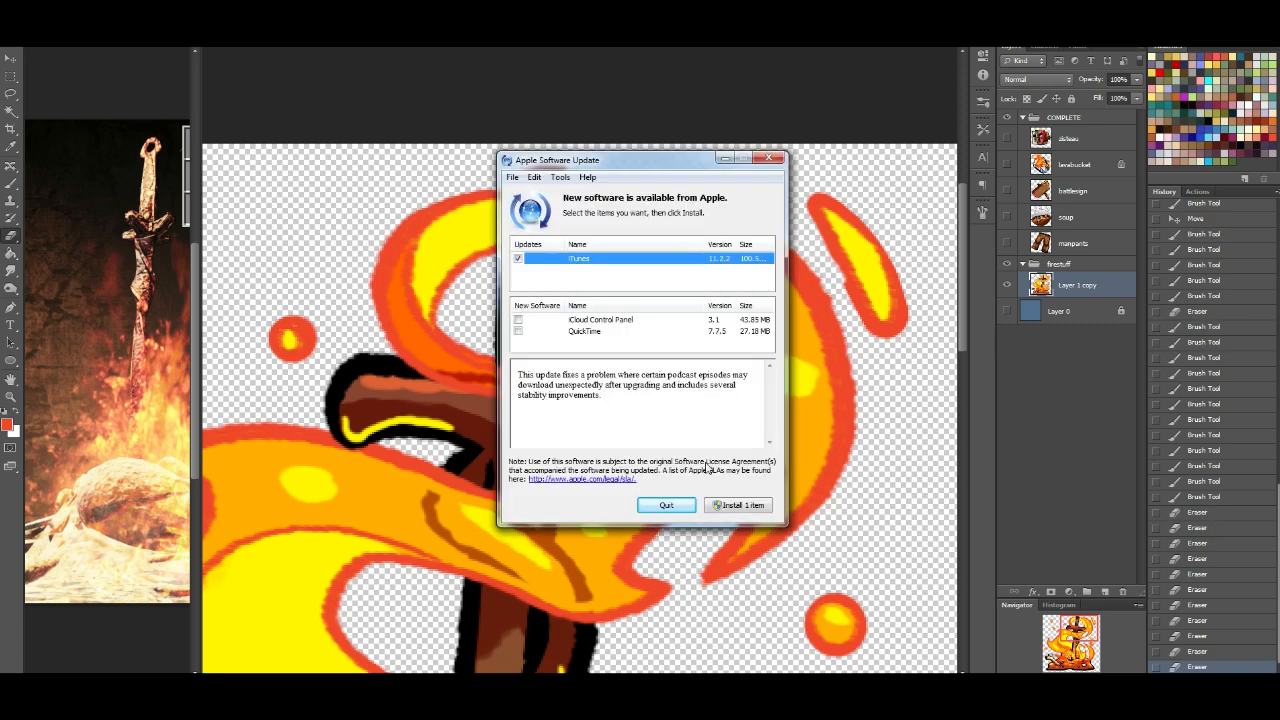
pyautogui.click(778, 158)
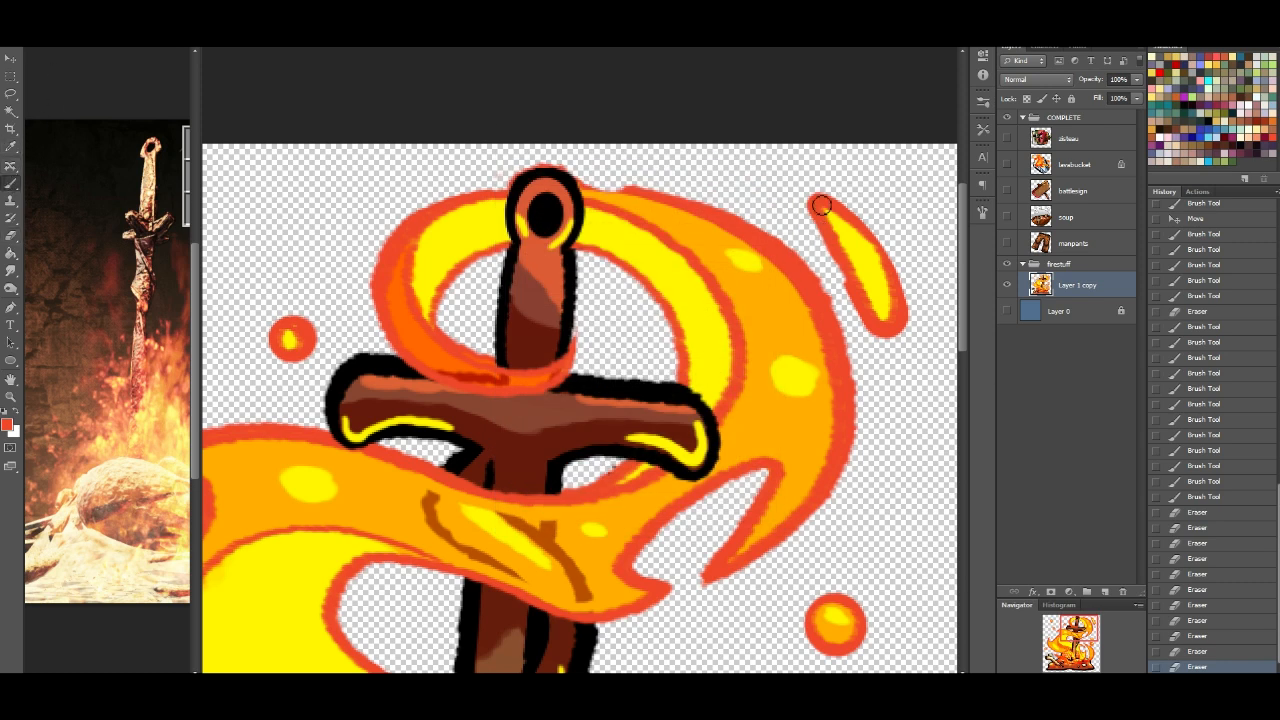
# Step: Repaint the red-orange outline on the small detached flame and along the looping flame's top on both sides of the pommel
pyautogui.moveTo(820, 202); pyautogui.dragTo(851, 290)
pyautogui.moveTo(831, 245); pyautogui.dragTo(850, 287)
pyautogui.moveTo(807, 286); pyautogui.dragTo(833, 328)
pyautogui.moveTo(584, 184)
pyautogui.mouseDown()
pyautogui.moveTo(650, 192)
pyautogui.moveTo(626, 187)
pyautogui.mouseUp()
pyautogui.moveTo(410, 229)
pyautogui.mouseDown()
pyautogui.moveTo(417, 214)
pyautogui.moveTo(502, 190)
pyautogui.mouseUp()
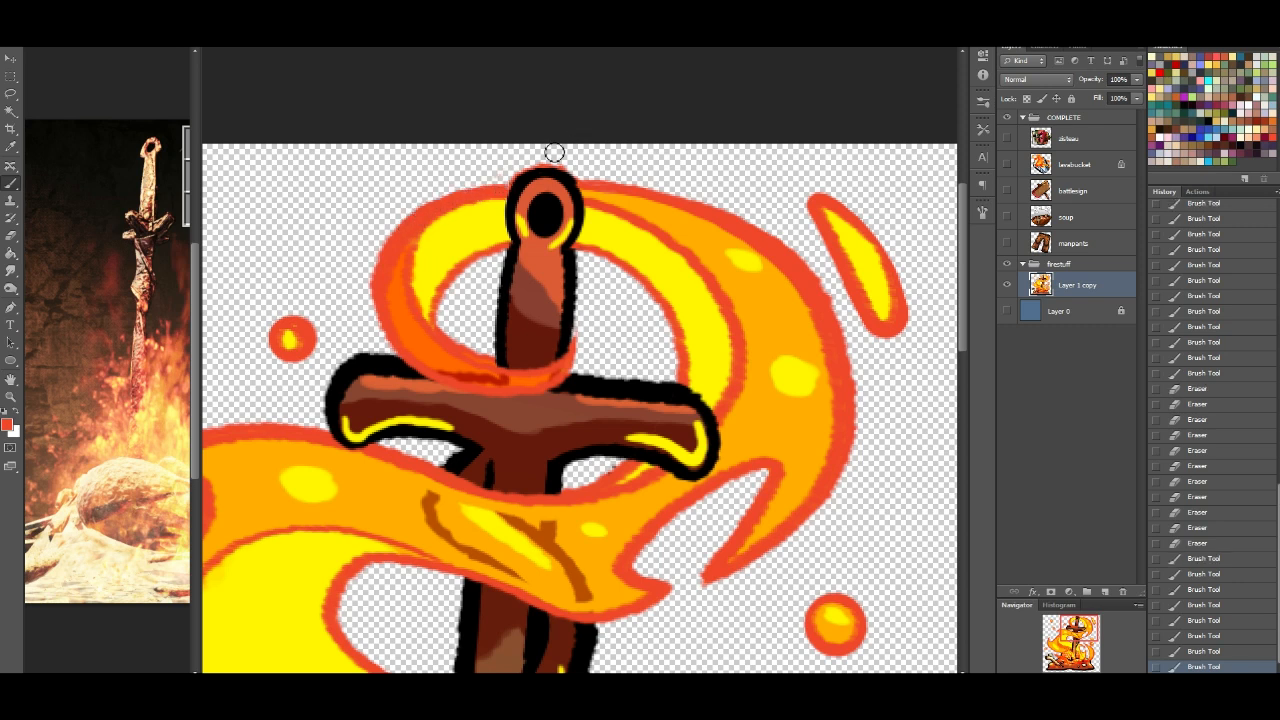
# Step: Thicken the black outline around the sword pommel and clean up where it meets the red-orange flame edge
pyautogui.keyDown('alt'); pyautogui.click(522, 181); pyautogui.keyUp('alt')
pyautogui.moveTo(530, 170)
pyautogui.mouseDown()
pyautogui.moveTo(582, 194)
pyautogui.moveTo(576, 262)
pyautogui.mouseUp()
pyautogui.moveTo(588, 214); pyautogui.dragTo(579, 248)
pyautogui.moveTo(516, 176)
pyautogui.mouseDown()
pyautogui.moveTo(516, 240)
pyautogui.moveTo(503, 222)
pyautogui.moveTo(507, 176)
pyautogui.moveTo(558, 156)
pyautogui.mouseUp()
pyautogui.keyDown('alt'); pyautogui.click(492, 186); pyautogui.keyUp('alt')
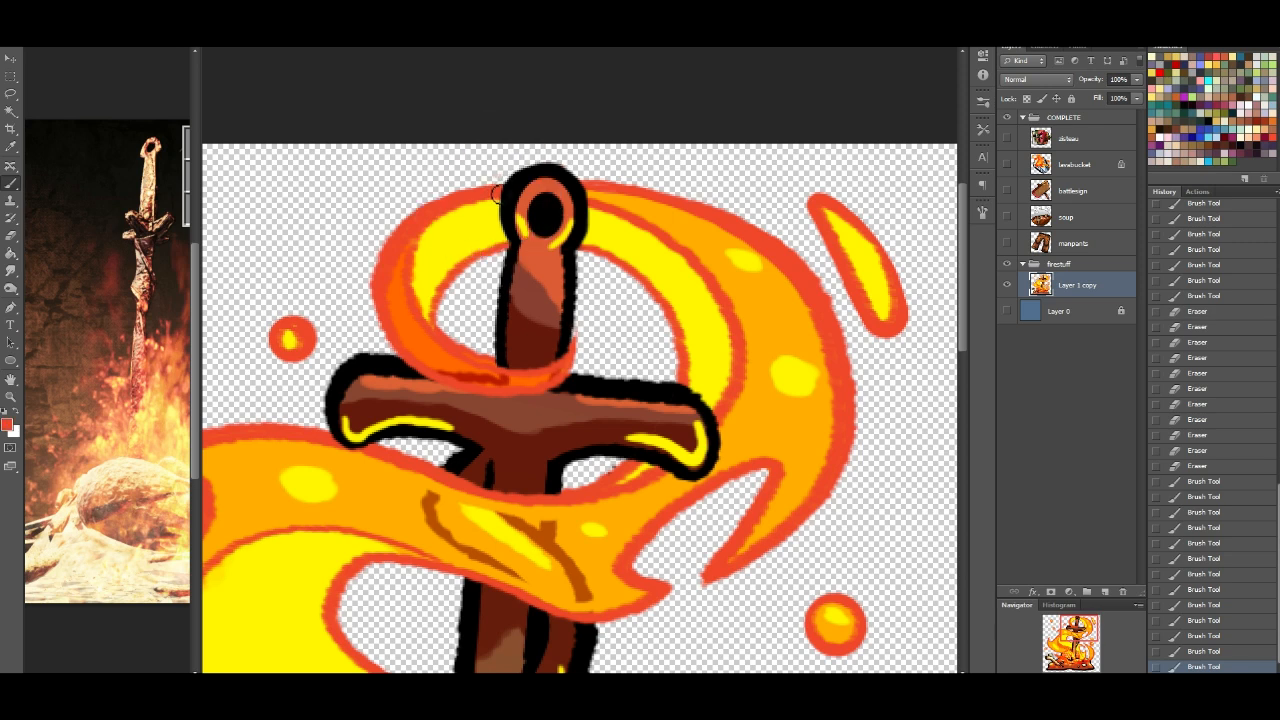
pyautogui.keyDown('alt'); pyautogui.click(555, 168); pyautogui.keyUp('alt')
pyautogui.moveTo(580, 184)
pyautogui.mouseDown()
pyautogui.moveTo(563, 167)
pyautogui.moveTo(582, 184)
pyautogui.mouseUp()
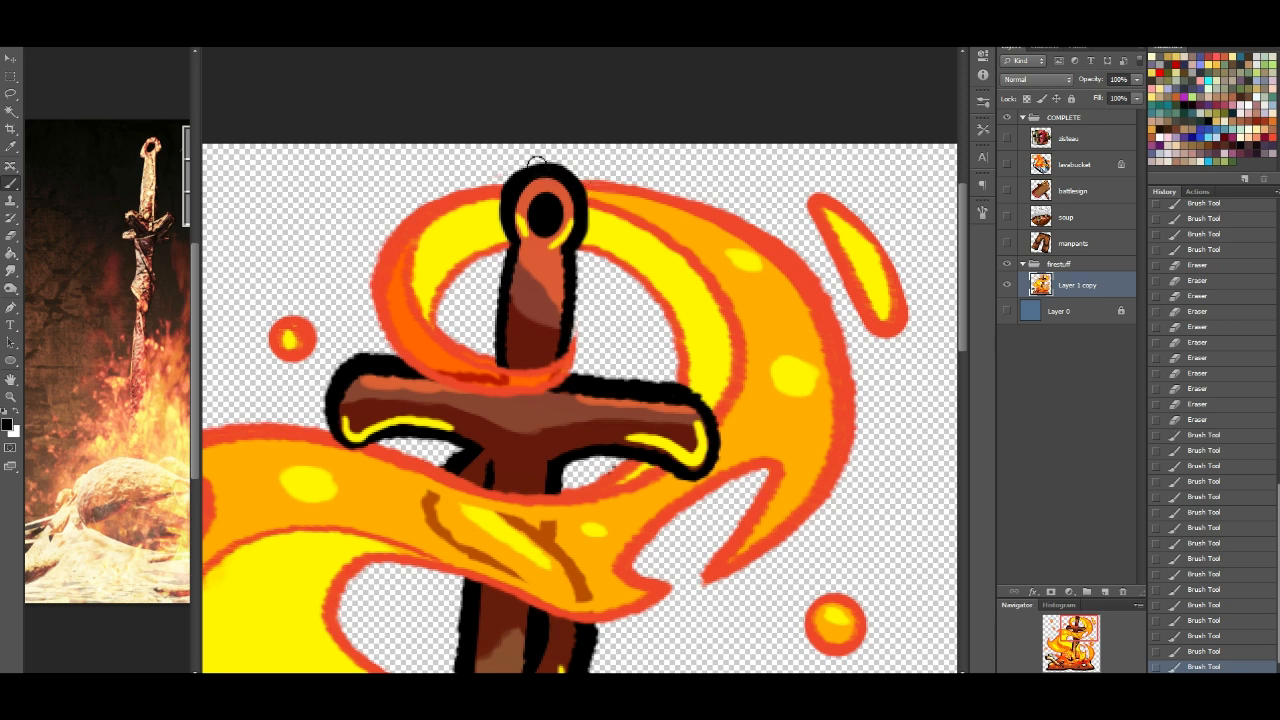
# Step: Repaint the inside of the pommel ring with a black hole and yellow highlights, and erase stray paint outside its outline
pyautogui.keyDown('alt'); pyautogui.click(534, 241); pyautogui.keyUp('alt')
pyautogui.moveTo(532, 243)
pyautogui.mouseDown()
pyautogui.moveTo(540, 184)
pyautogui.moveTo(560, 188)
pyautogui.moveTo(570, 213)
pyautogui.moveTo(549, 244)
pyautogui.moveTo(541, 234)
pyautogui.moveTo(565, 208)
pyautogui.moveTo(548, 220)
pyautogui.moveTo(618, 234)
pyautogui.moveTo(567, 217)
pyautogui.moveTo(540, 176)
pyautogui.mouseUp()
pyautogui.keyDown('alt'); pyautogui.click(575, 238); pyautogui.keyUp('alt')
pyautogui.keyDown('alt'); pyautogui.click(632, 247); pyautogui.keyUp('alt')
pyautogui.press('d')
pyautogui.click(10, 236)
pyautogui.moveTo(497, 173); pyautogui.dragTo(502, 170)
pyautogui.click(11, 183)
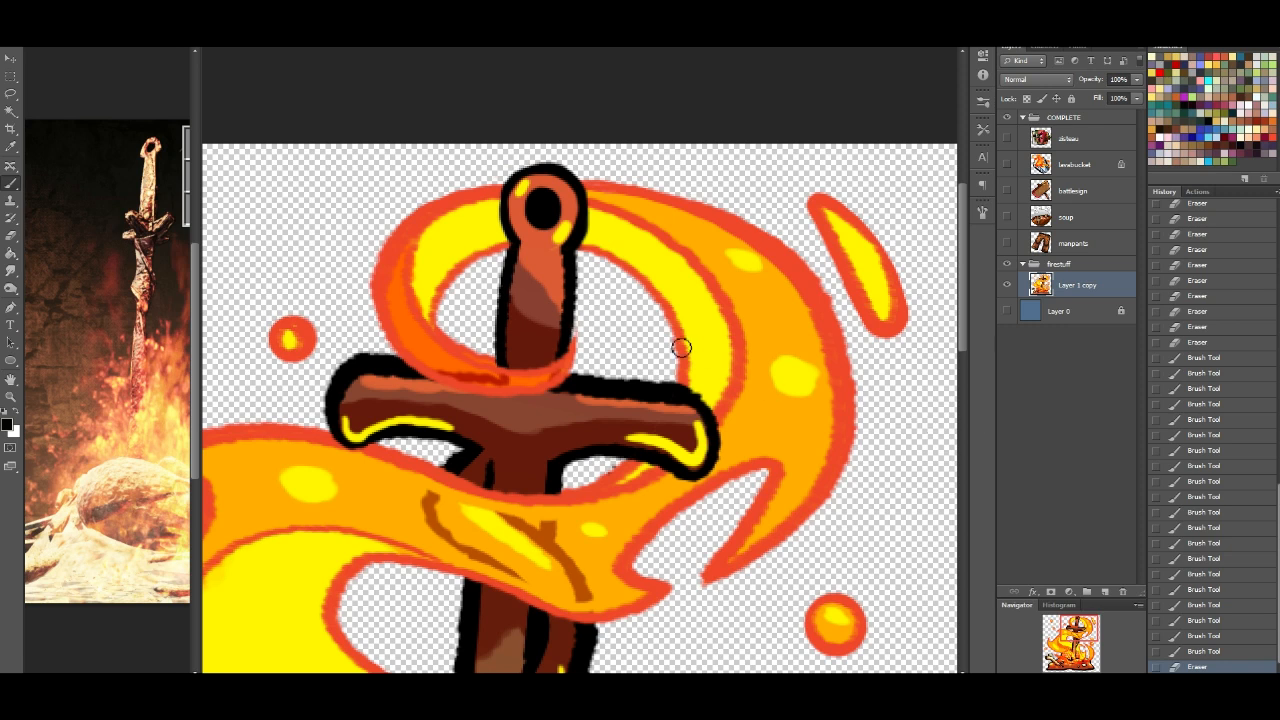
# Step: Thicken the black outline around the right end of the crossguard, redoing the first stroke
pyautogui.moveTo(706, 402); pyautogui.dragTo(724, 436)
pyautogui.hotkey('ctrl', 'z')
pyautogui.moveTo(684, 387); pyautogui.dragTo(724, 443)
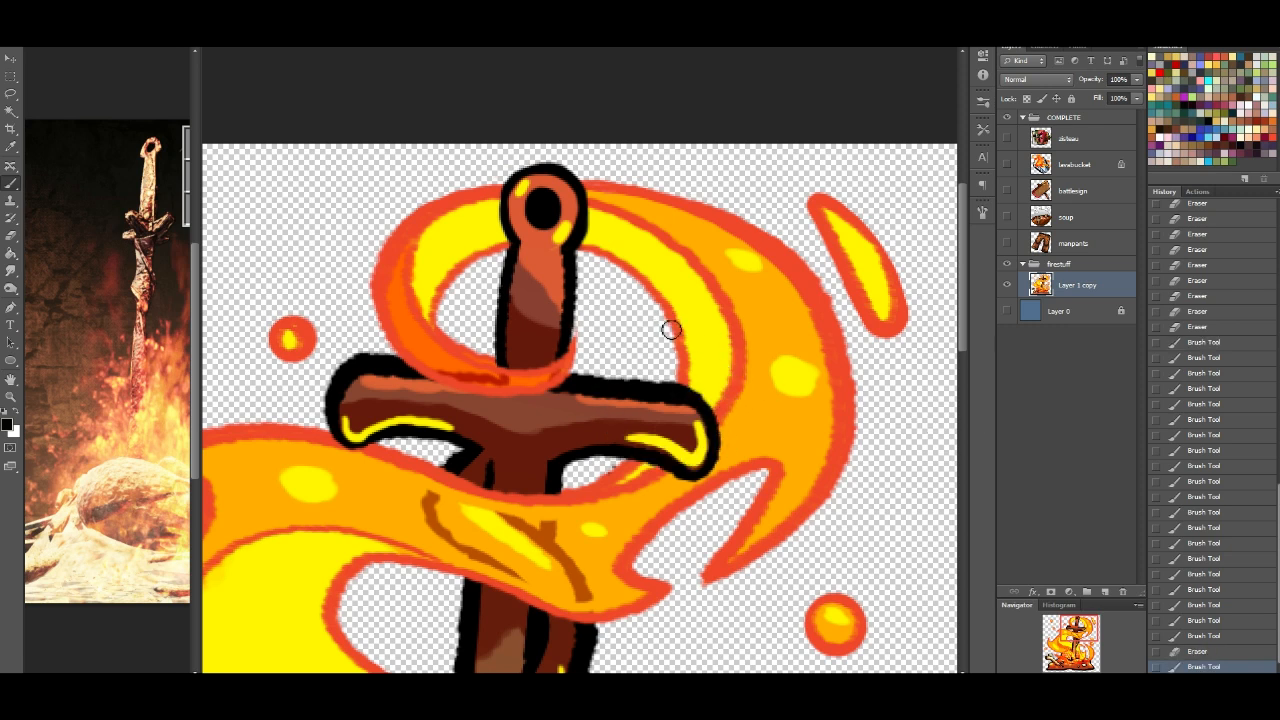
# Step: Repaint the red-orange flame edge beneath the crossguard and the flame curl wrapping the base of the grip
pyautogui.keyDown('alt'); pyautogui.click(440, 468); pyautogui.keyUp('alt')
pyautogui.moveTo(440, 468)
pyautogui.mouseDown()
pyautogui.moveTo(539, 495)
pyautogui.moveTo(605, 488)
pyautogui.moveTo(487, 487)
pyautogui.moveTo(550, 500)
pyautogui.moveTo(657, 472)
pyautogui.moveTo(588, 490)
pyautogui.moveTo(641, 467)
pyautogui.mouseUp()
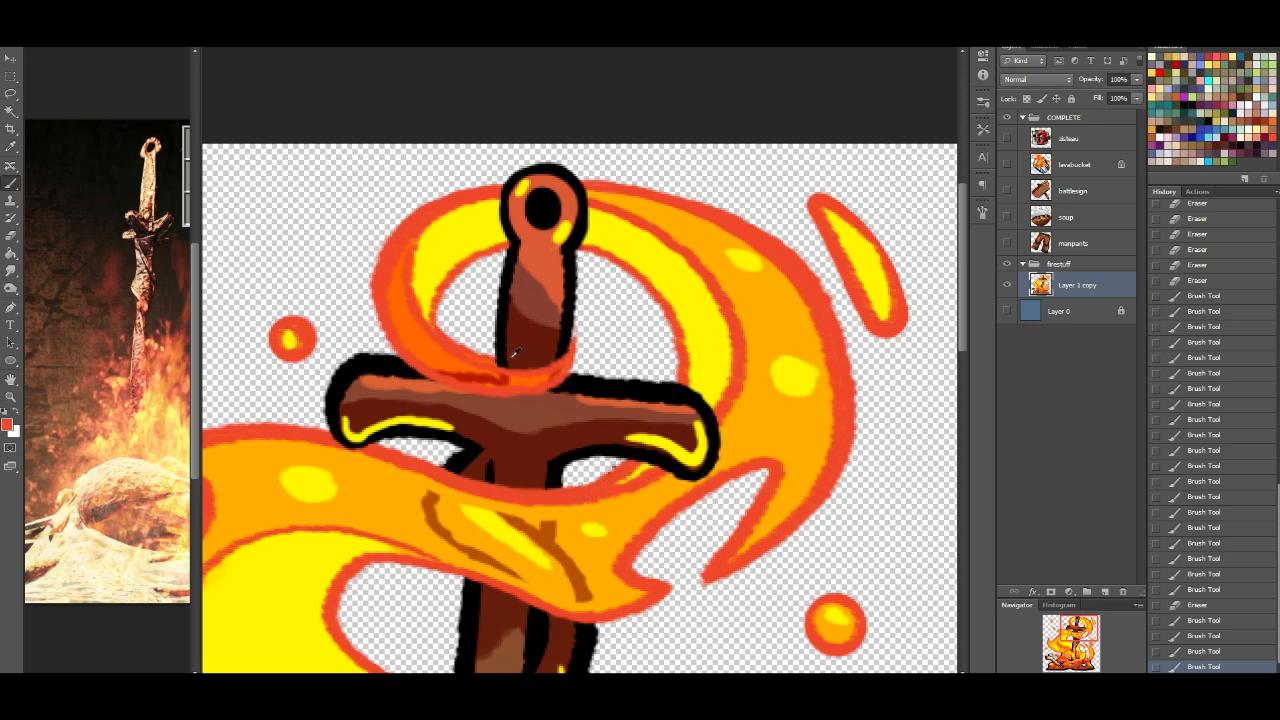
pyautogui.moveTo(455, 348)
pyautogui.mouseDown()
pyautogui.moveTo(552, 365)
pyautogui.moveTo(574, 349)
pyautogui.moveTo(575, 318)
pyautogui.moveTo(565, 356)
pyautogui.mouseUp()
pyautogui.moveTo(565, 356)
pyautogui.mouseDown()
pyautogui.moveTo(579, 328)
pyautogui.moveTo(553, 378)
pyautogui.mouseUp()
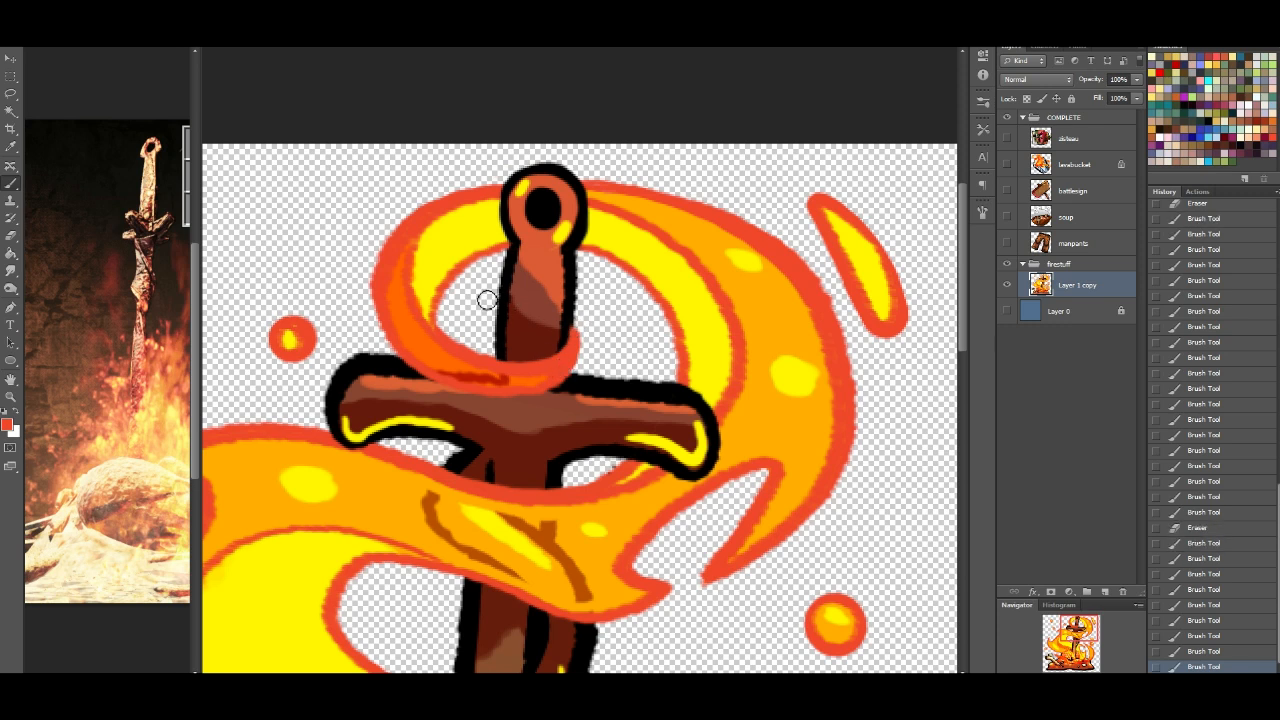
# Step: Try repainting the lower edge of the flame curl around the grip with orange sampled from the curl
pyautogui.keyDown('alt'); pyautogui.click(435, 359); pyautogui.keyUp('alt')
pyautogui.moveTo(437, 371); pyautogui.dragTo(542, 381)
pyautogui.hotkey('ctrl', 'z')
pyautogui.moveTo(437, 372)
pyautogui.mouseDown()
pyautogui.moveTo(505, 388)
pyautogui.moveTo(537, 381)
pyautogui.mouseUp()
pyautogui.hotkey('ctrl', 'z')
# Step: Resize the whole image to 112 pixels wide with proportions constrained
pyautogui.moveTo(998, 672); pyautogui.dragTo(999, 671)
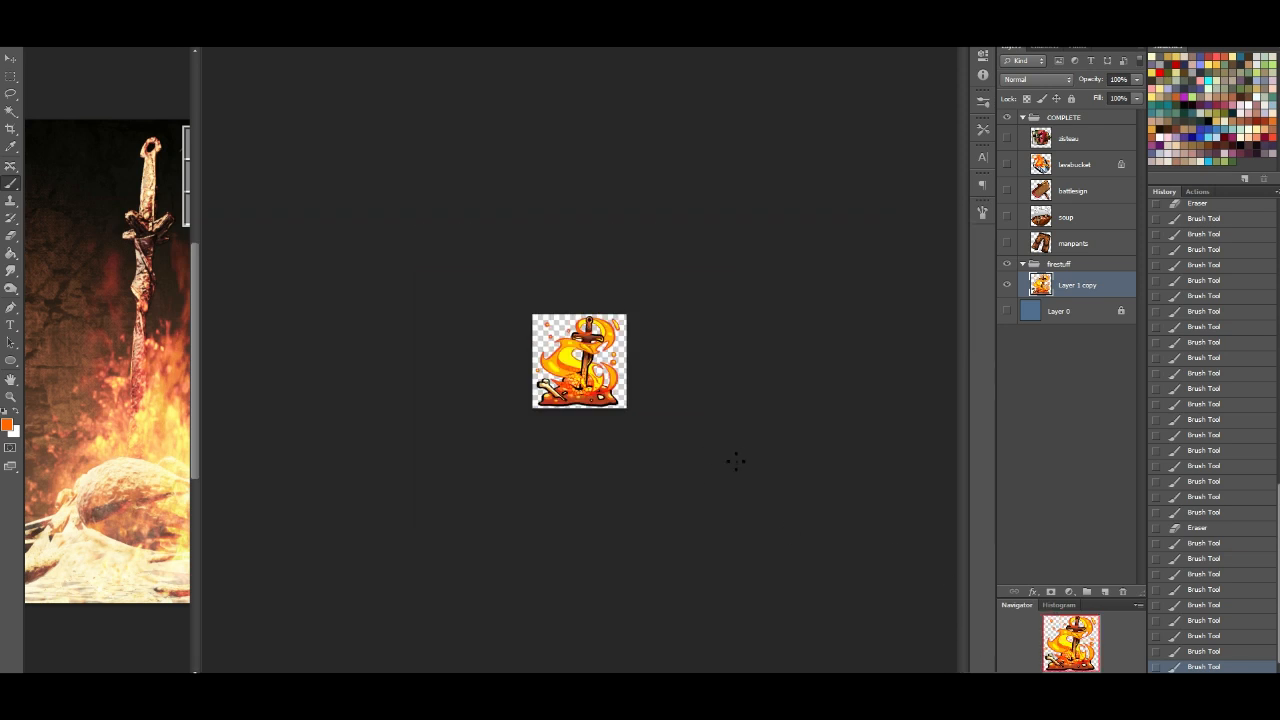
pyautogui.hotkey('ctrl', '+')
pyautogui.hotkey('ctrl', '+')
pyautogui.hotkey('ctrl', '+')
pyautogui.hotkey('ctrl', '+')
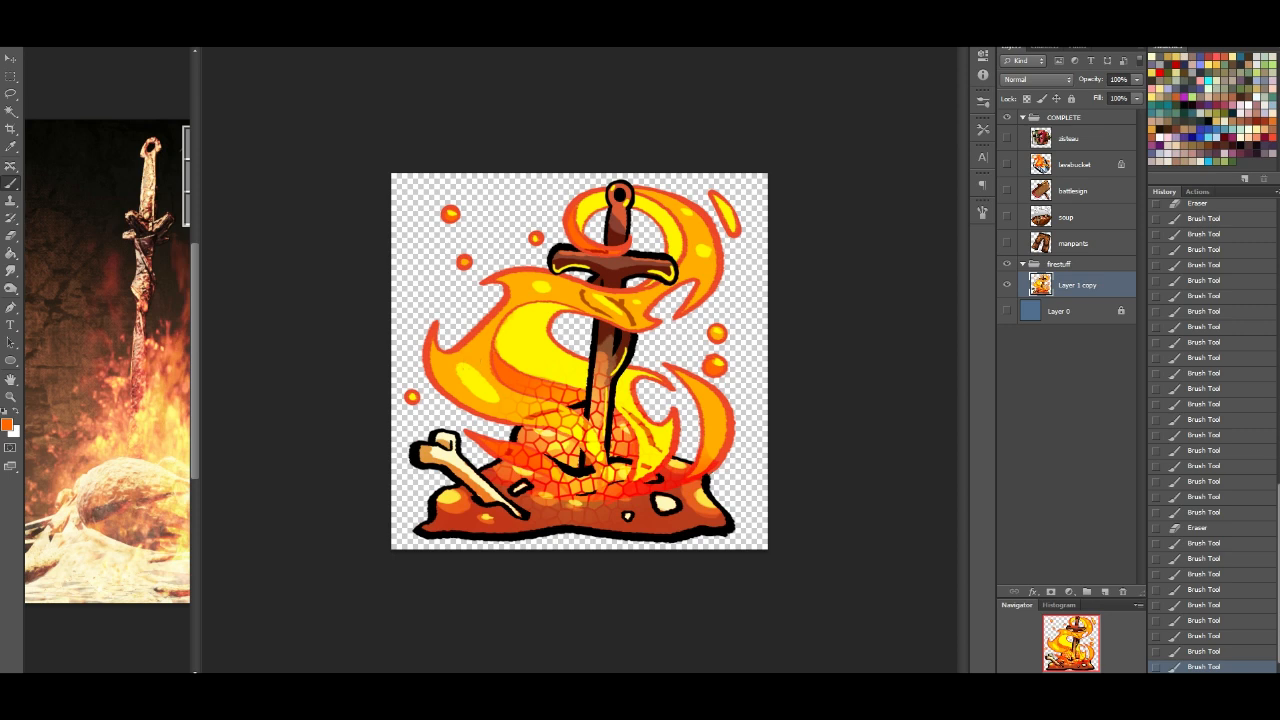
pyautogui.click(106, 97)
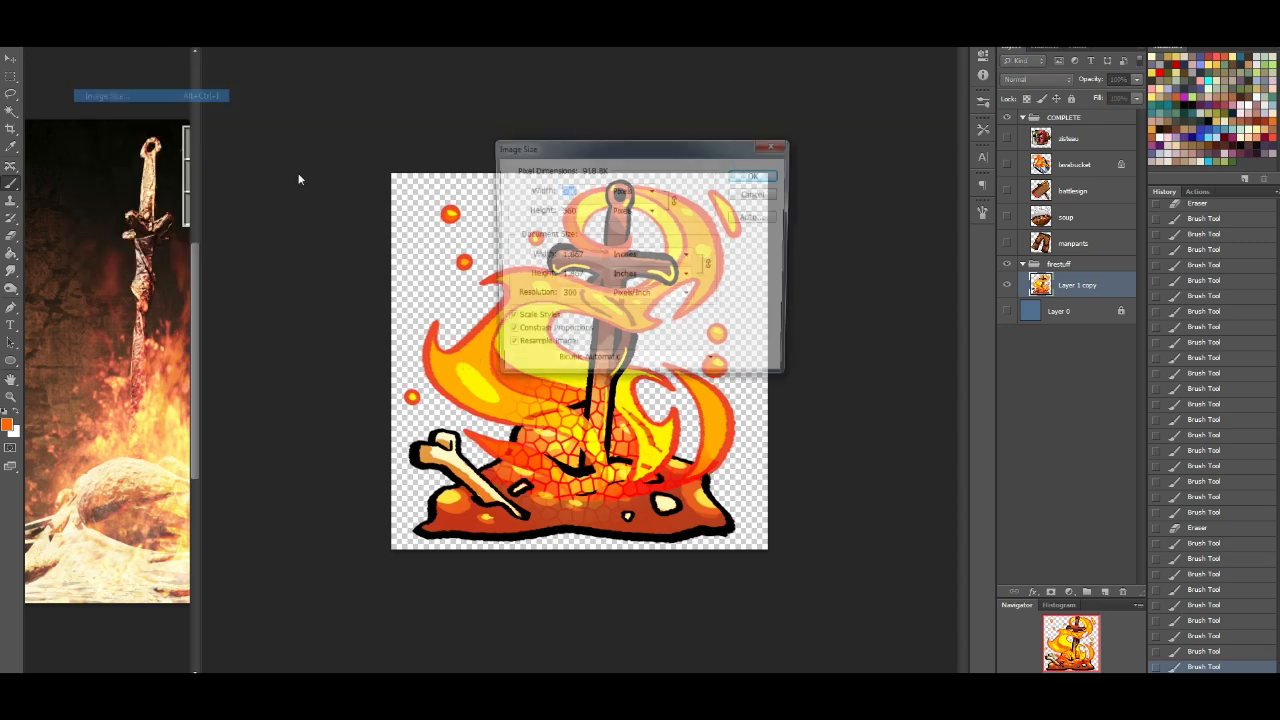
pyautogui.write('112')
pyautogui.press('Return')
# Step: Export the image for web as a transparent PNG-24 named emote_112x112_bonfire.png in the Twitch Emotes folder
pyautogui.click(22, 44)
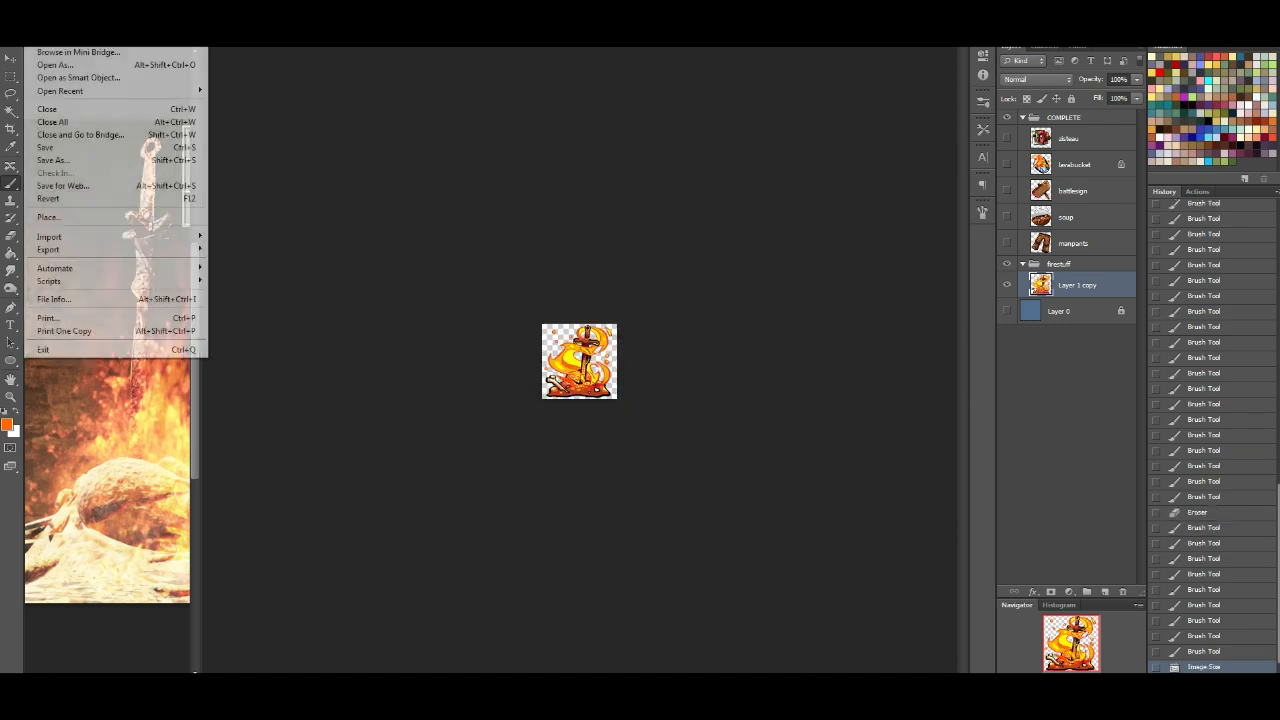
pyautogui.click(74, 188)
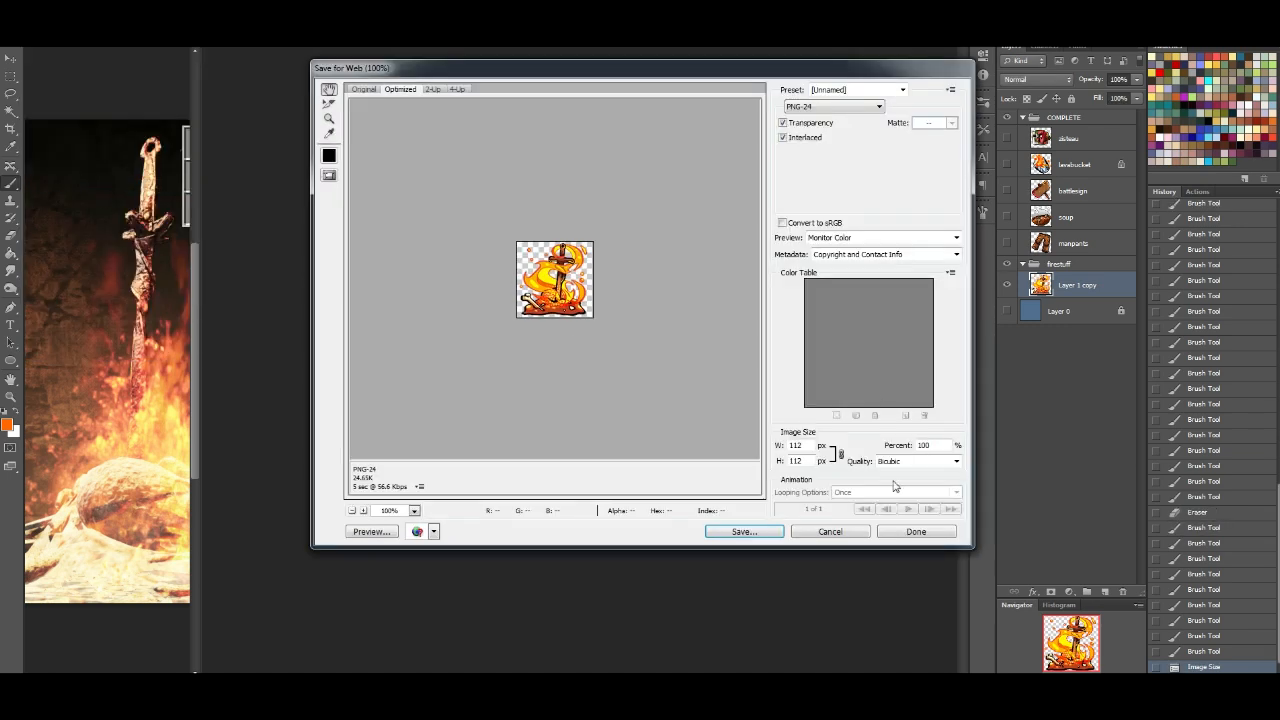
pyautogui.click(765, 536)
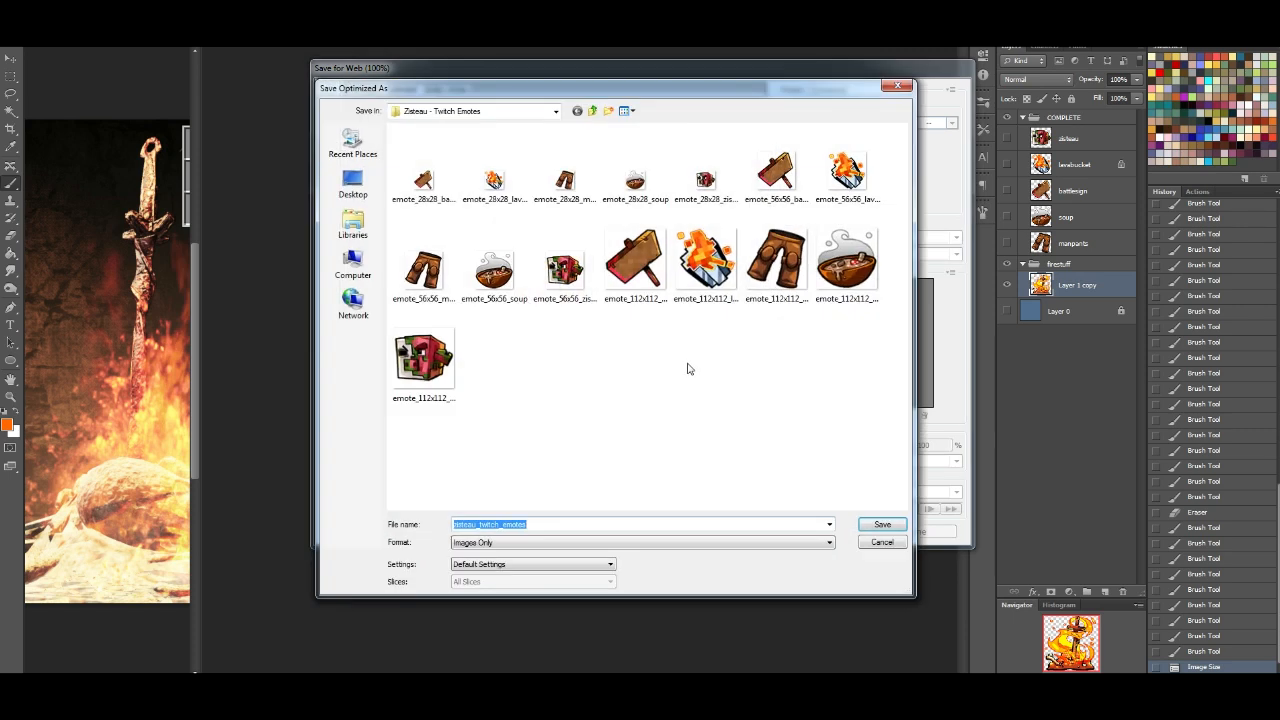
pyautogui.click(621, 300)
pyautogui.click(512, 525)
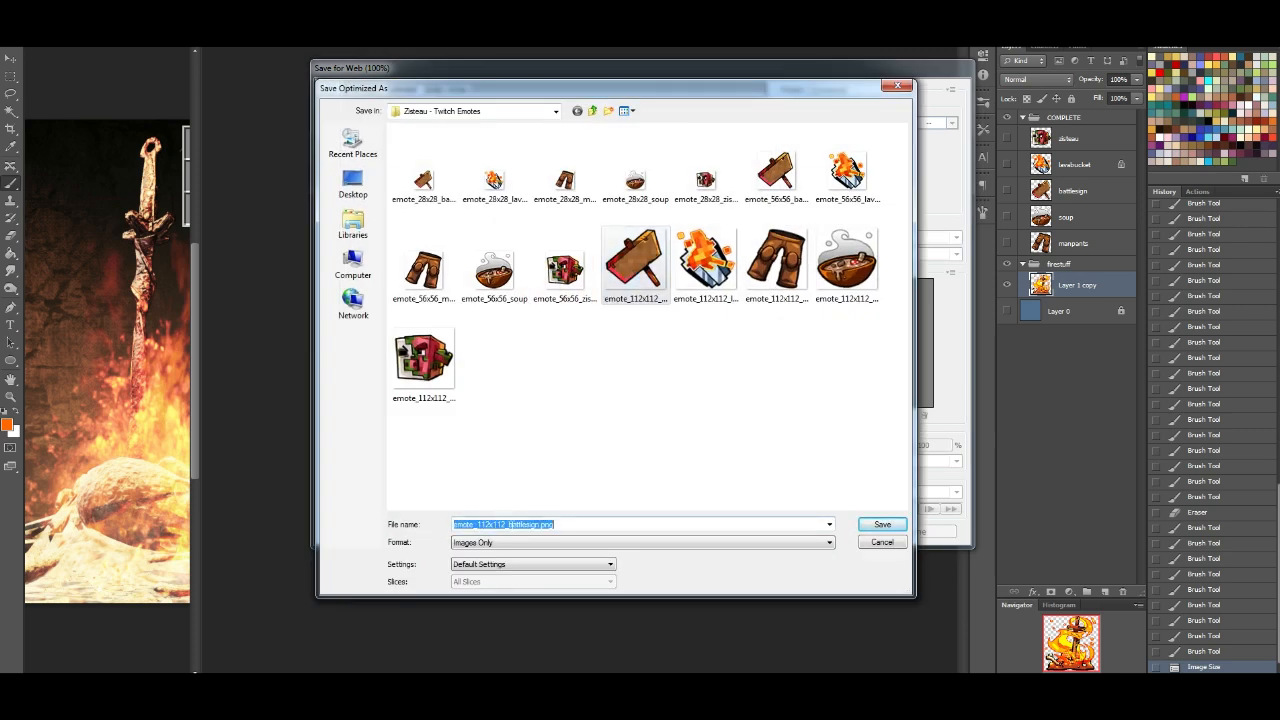
pyautogui.moveTo(510, 525); pyautogui.dragTo(540, 525)
pyautogui.write('bonfir')
pyautogui.press('Return')
# Step: Undo the 112-pixel resize and resize the full-size image to 56 pixels wide
pyautogui.hotkey('ctrl', 'z')
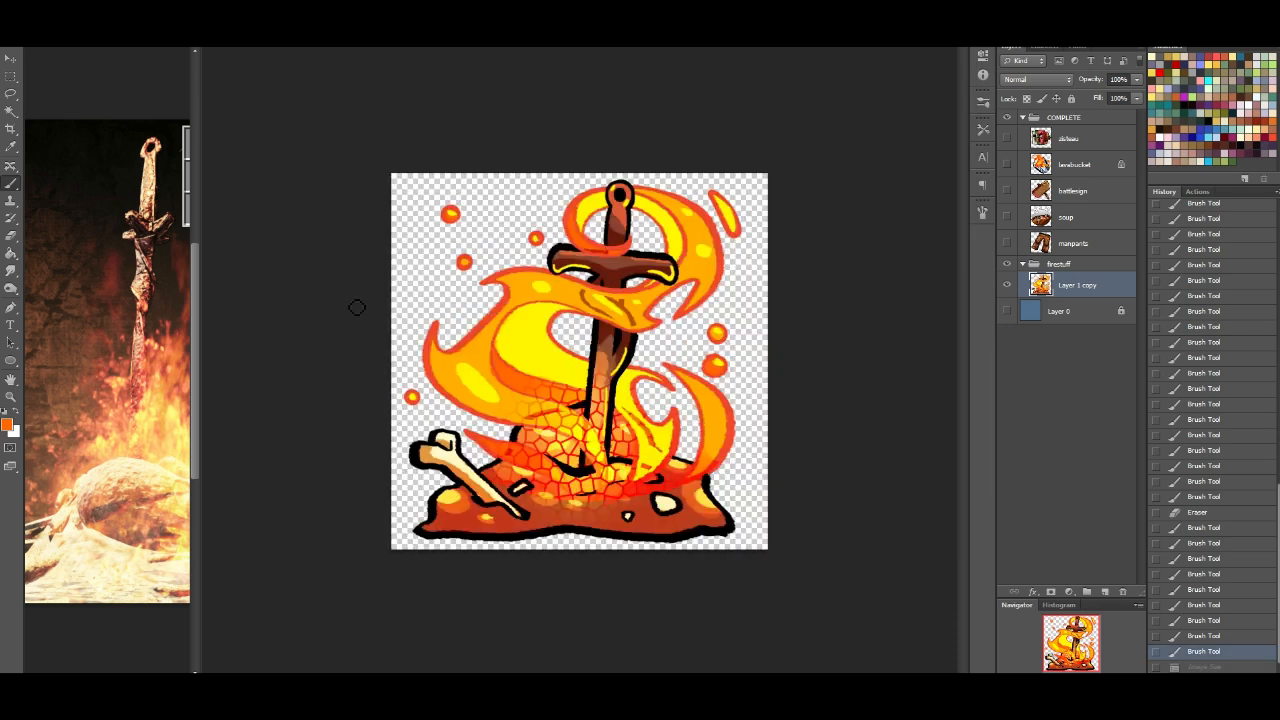
pyautogui.hotkey('alt', 'i')
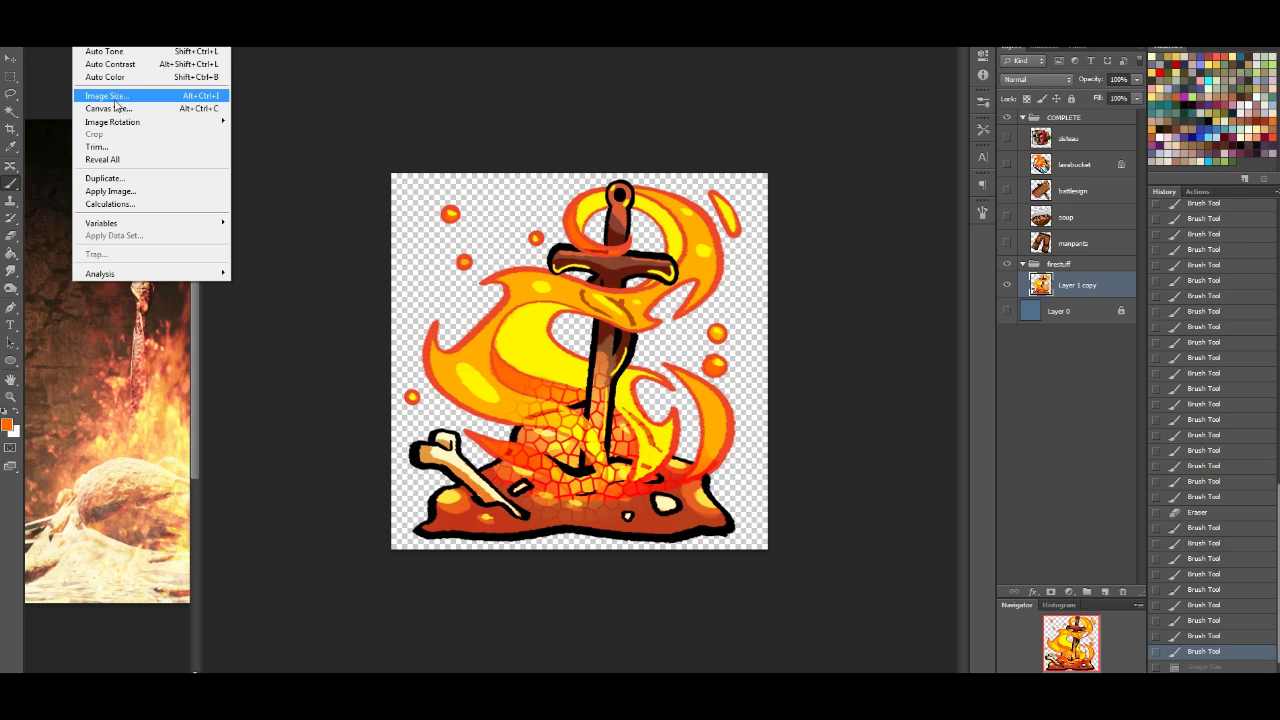
pyautogui.click(114, 101)
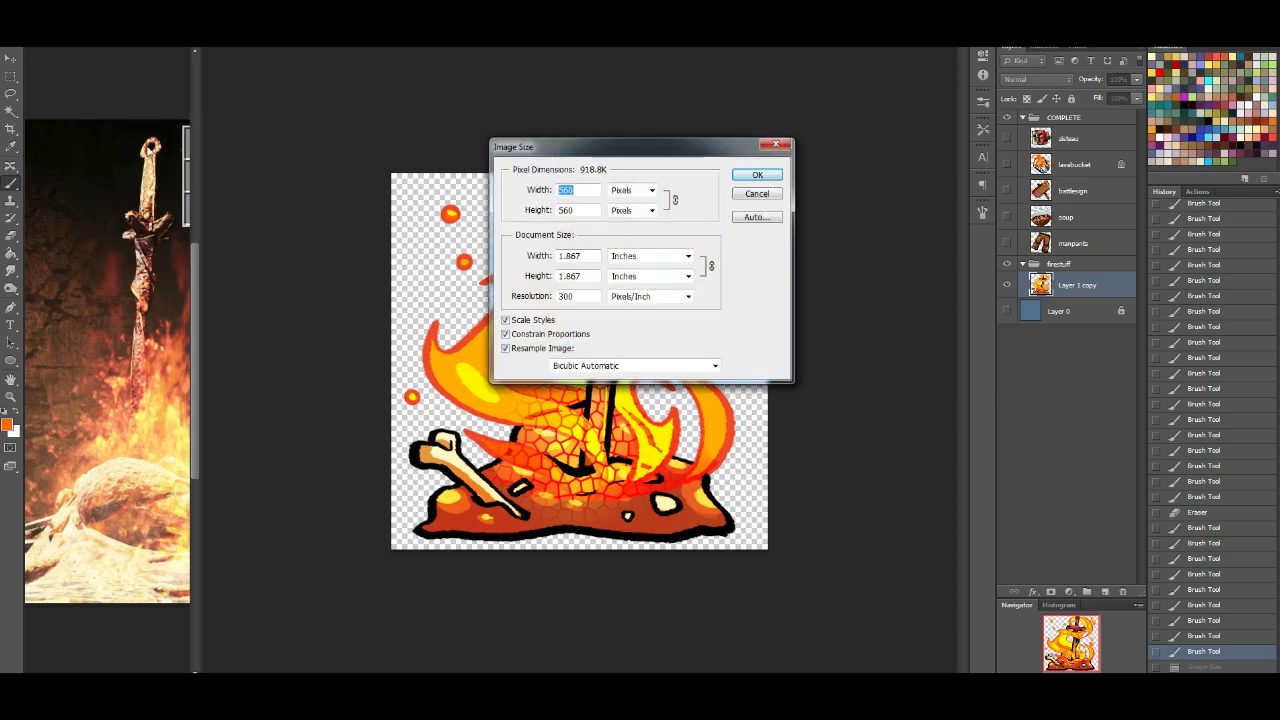
pyautogui.write('56')
pyautogui.press('Return')
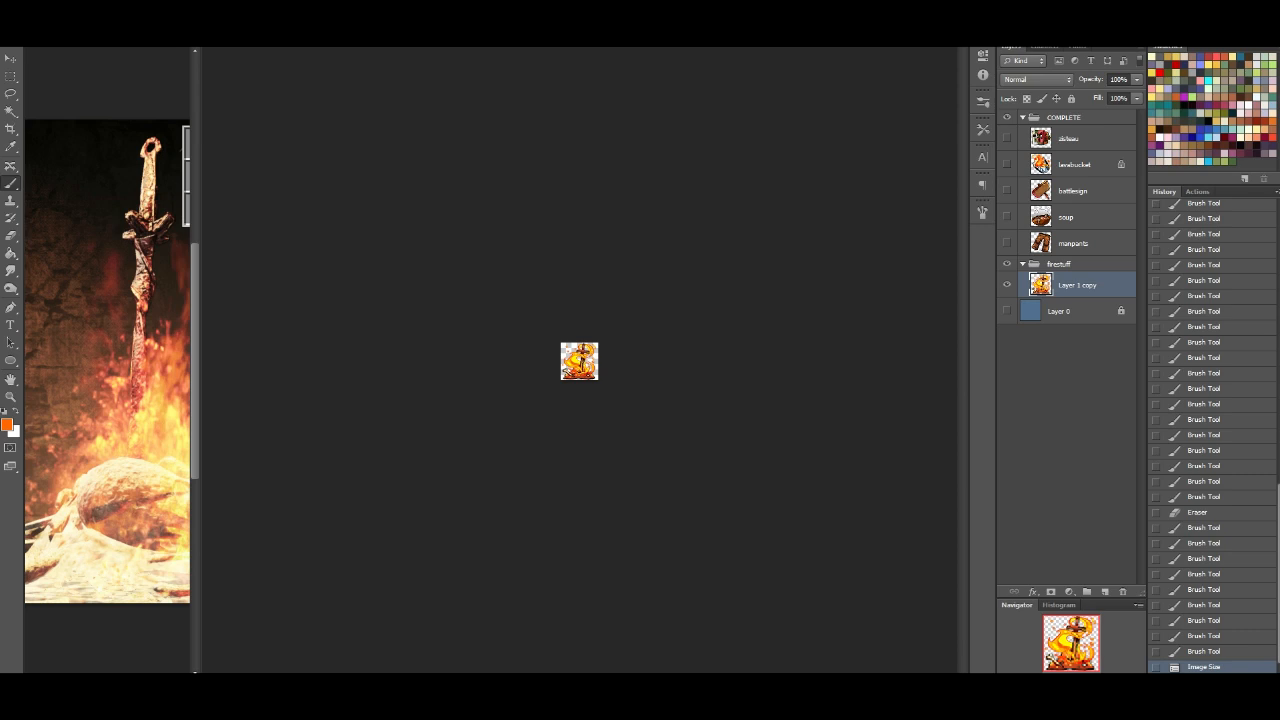
# Step: Export the image for web as a PNG-24 named emote_56x56_bonfire.png in the same emotes folder
pyautogui.hotkey('alt', 'f')
pyautogui.click(89, 190)
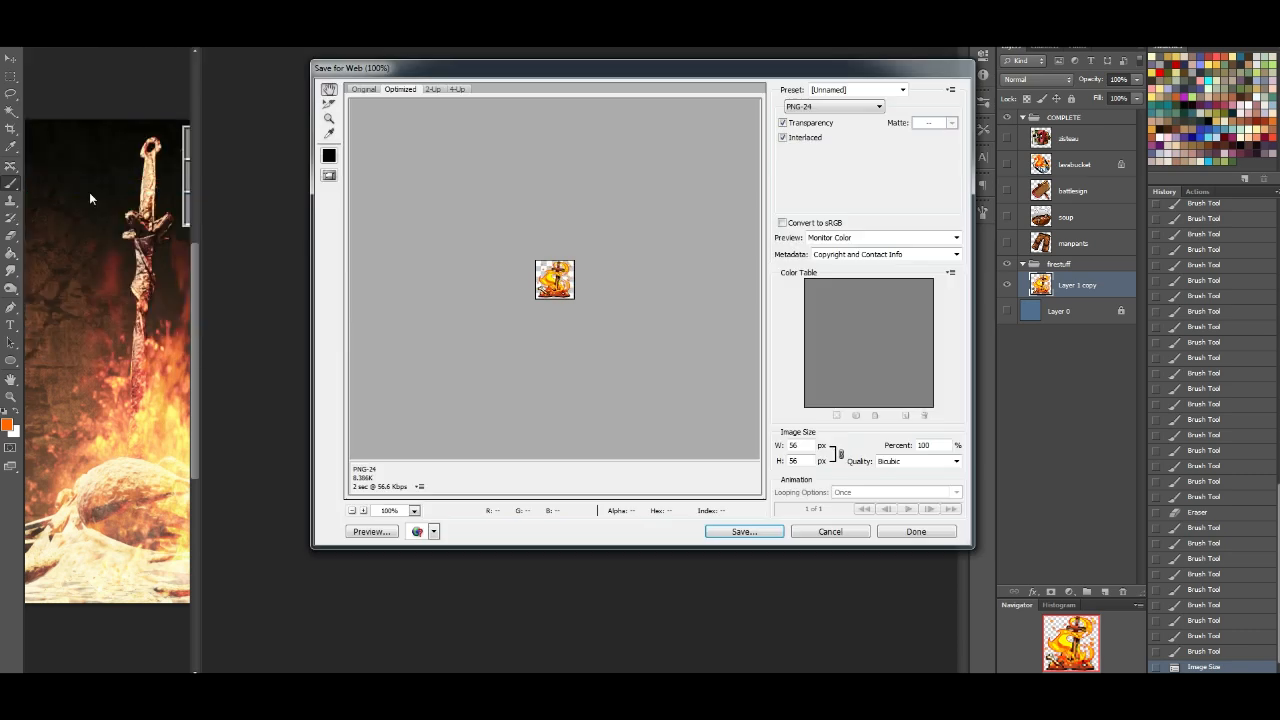
pyautogui.press('Return')
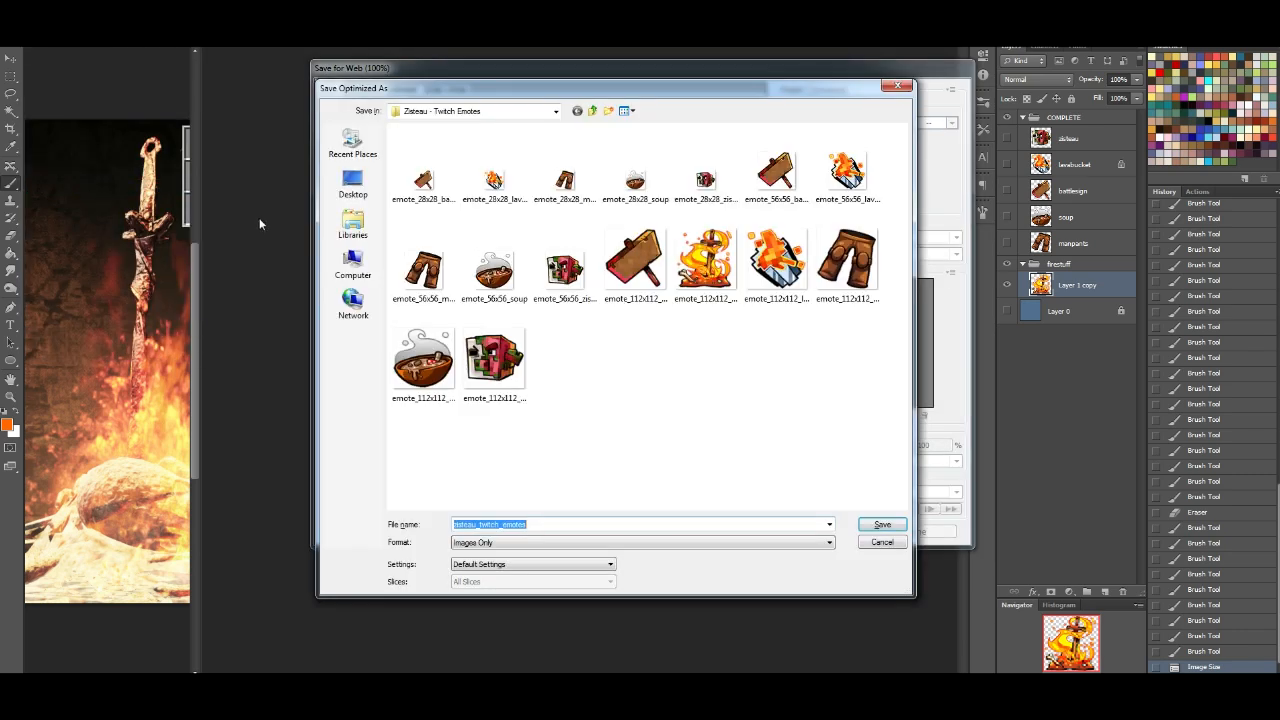
pyautogui.click(845, 178)
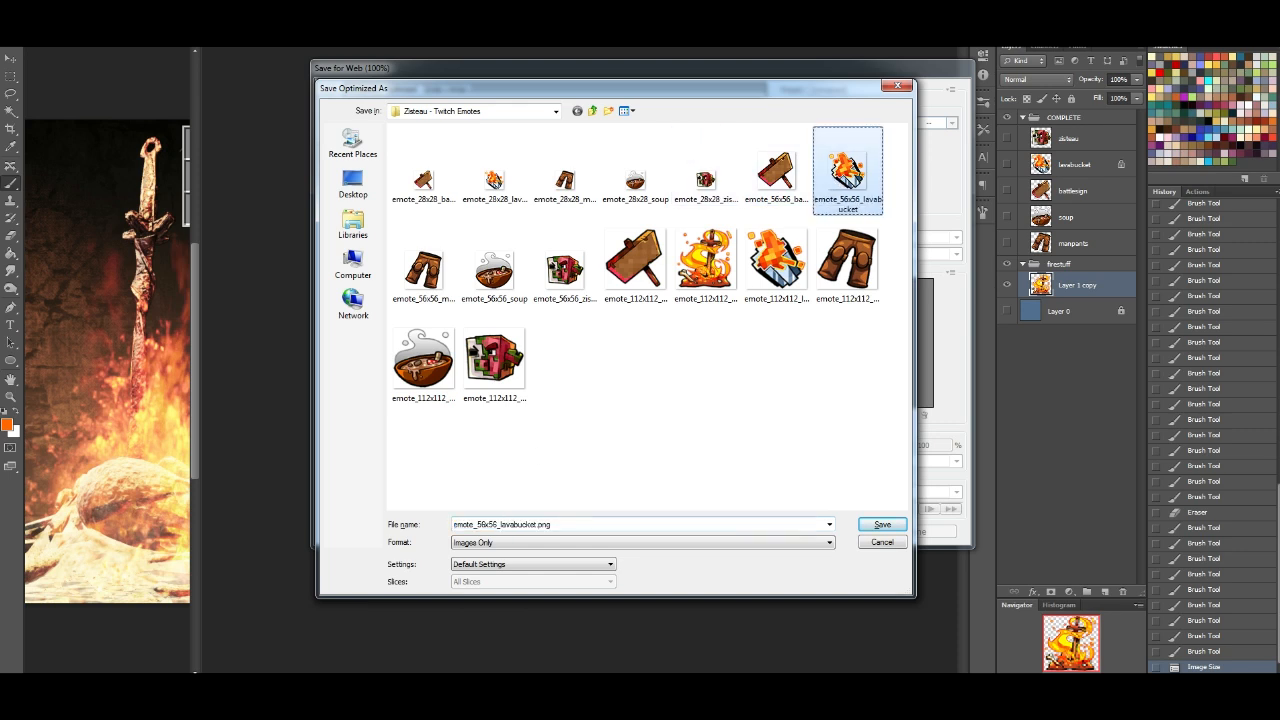
pyautogui.click(513, 524)
pyautogui.click(501, 524)
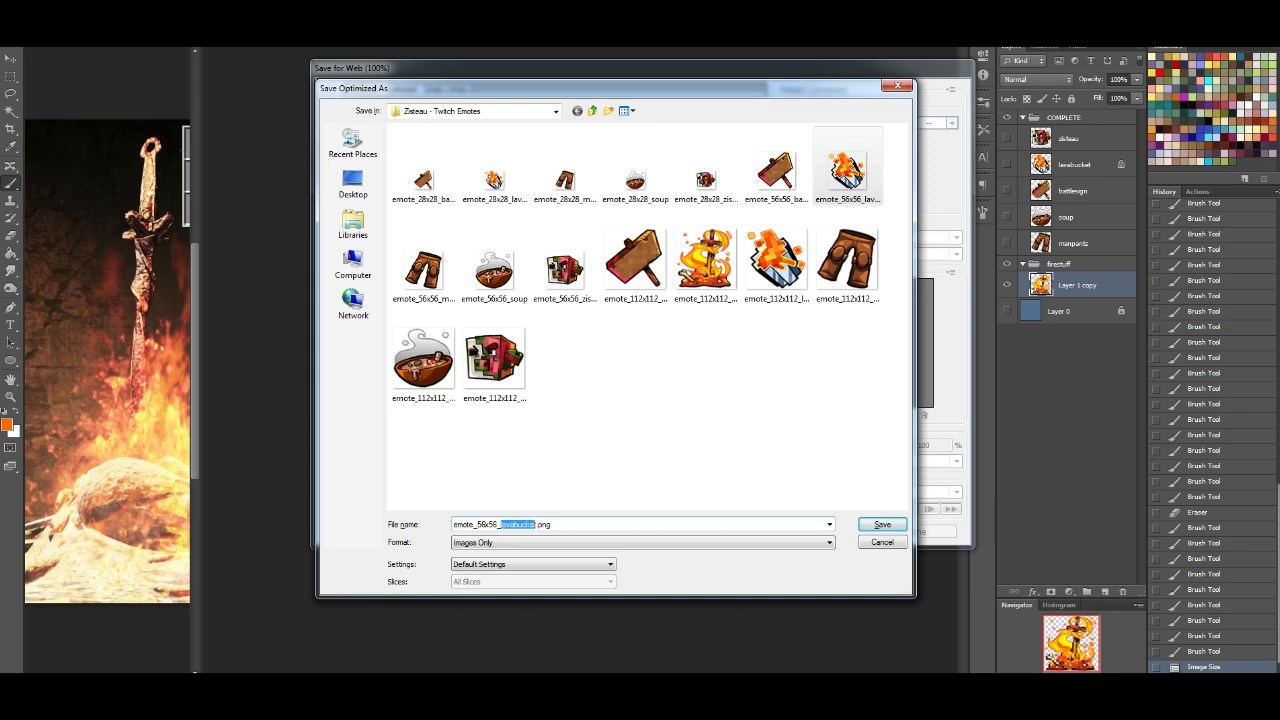
pyautogui.write('fbon')
pyautogui.press('Return')
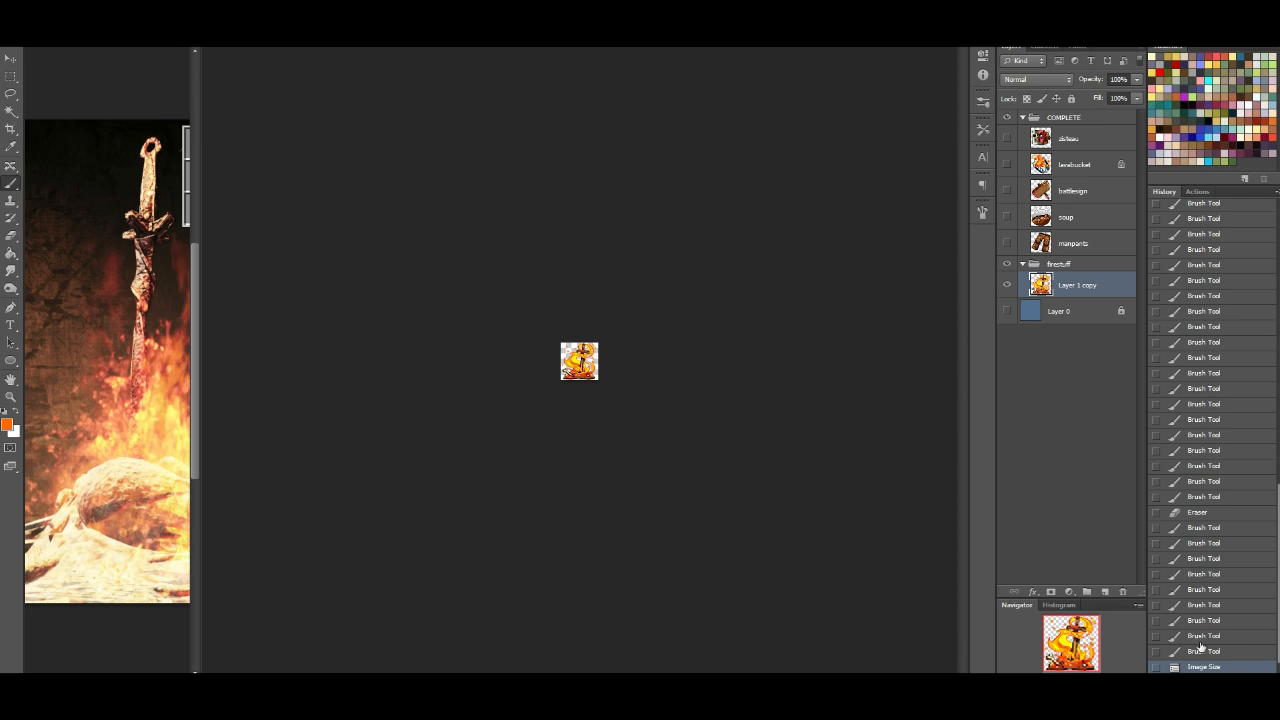
# Step: Revert the image to its state before the 56-pixel resize and resize it to 28 pixels wide
pyautogui.click(1205, 652)
pyautogui.click(86, 3)
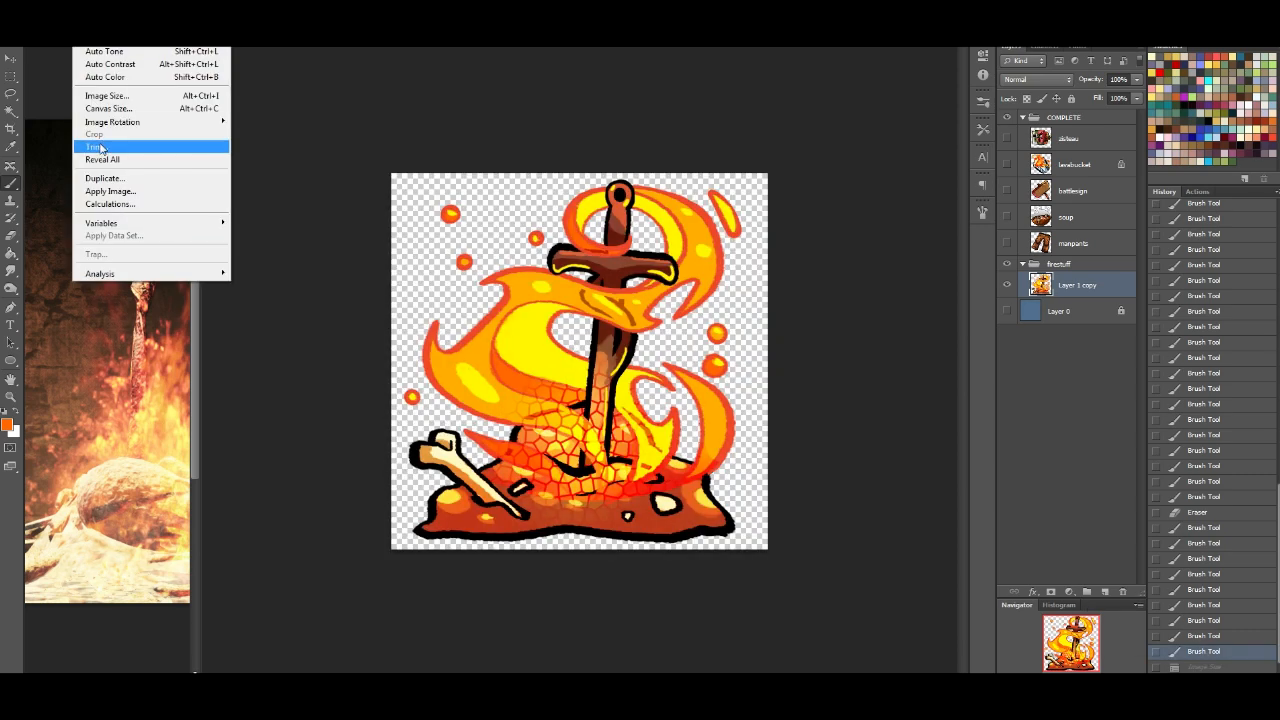
pyautogui.click(105, 95)
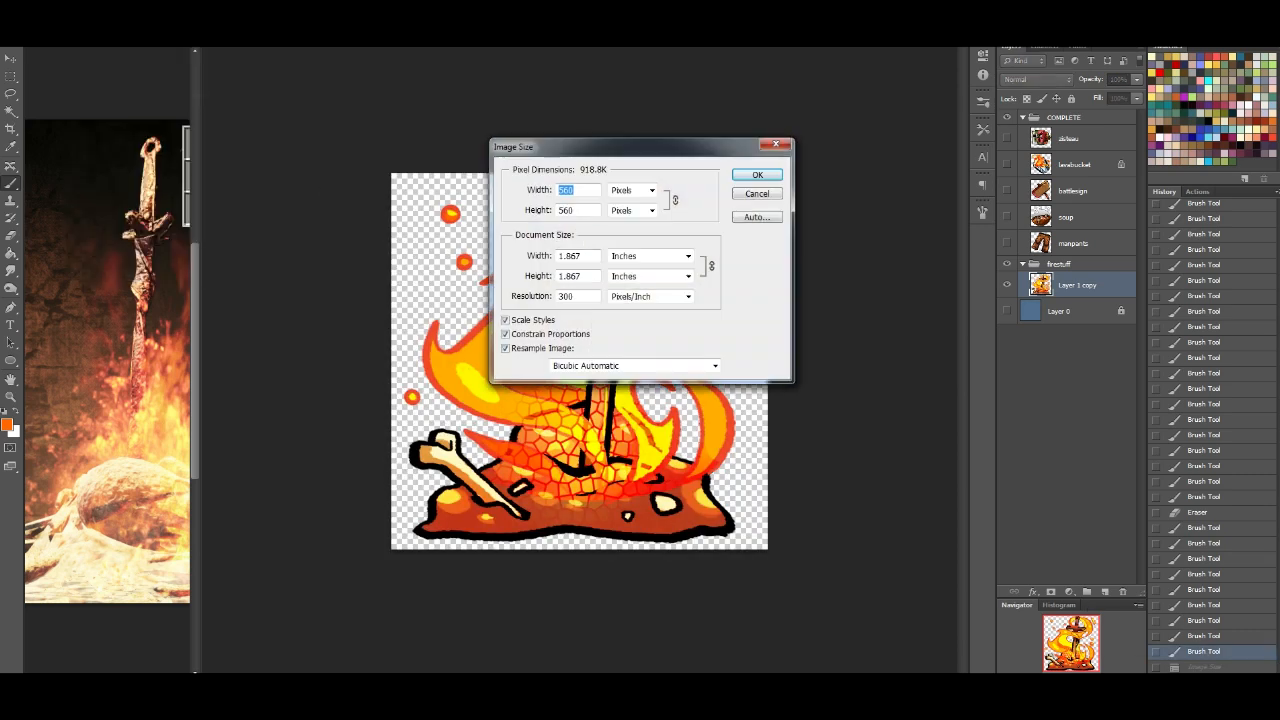
pyautogui.write('28')
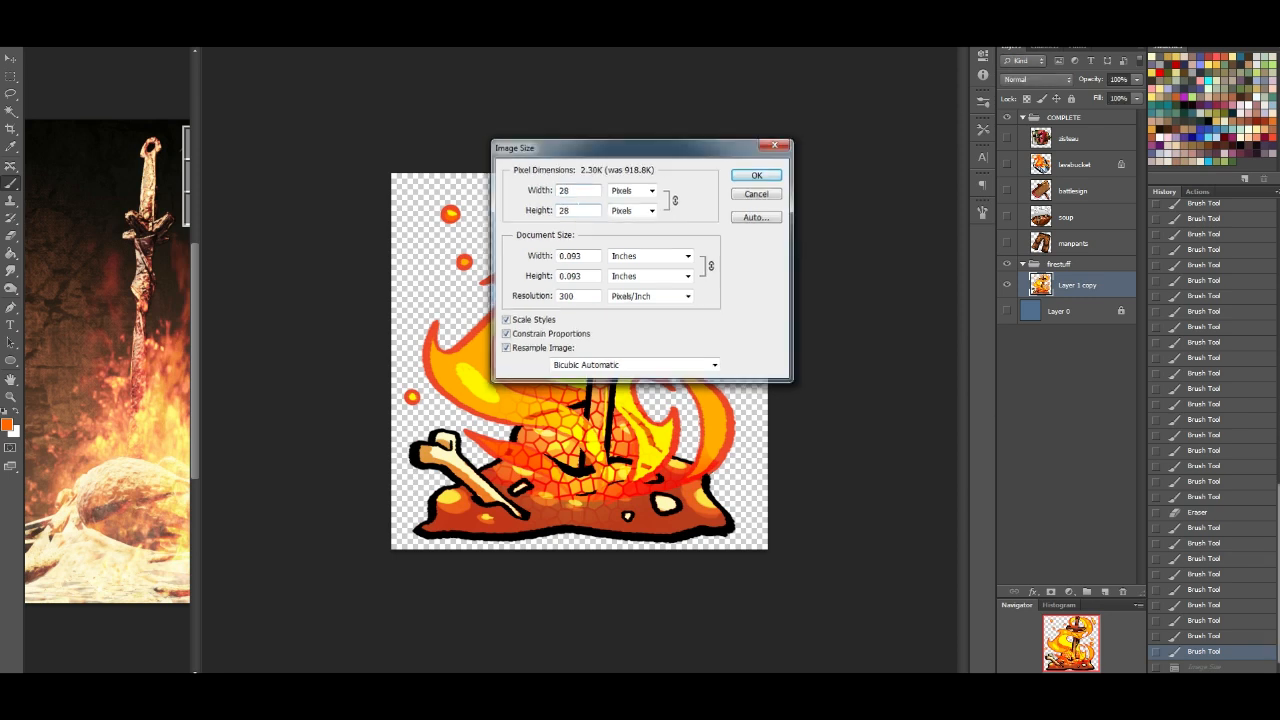
pyautogui.press('Return')
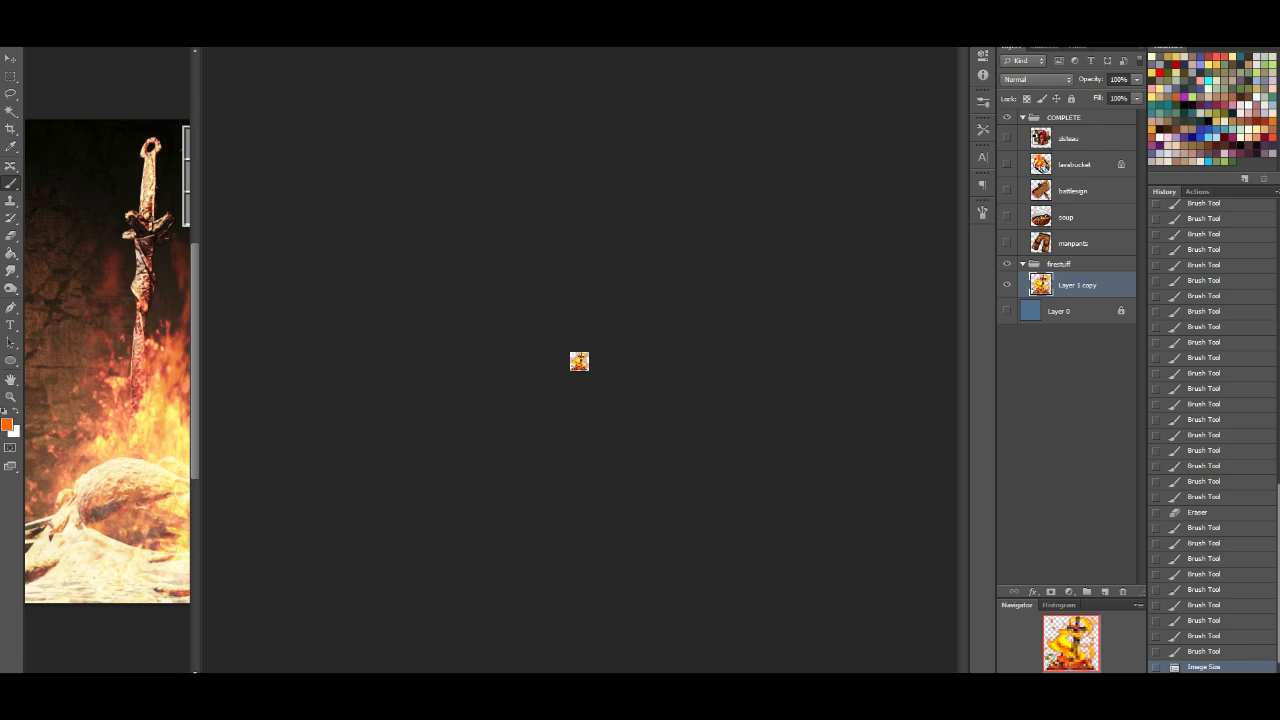
# Step: Export the image for web as emote_28x28_bonfire.png and revert the document to its full size
pyautogui.click(34, 2)
pyautogui.click(119, 188)
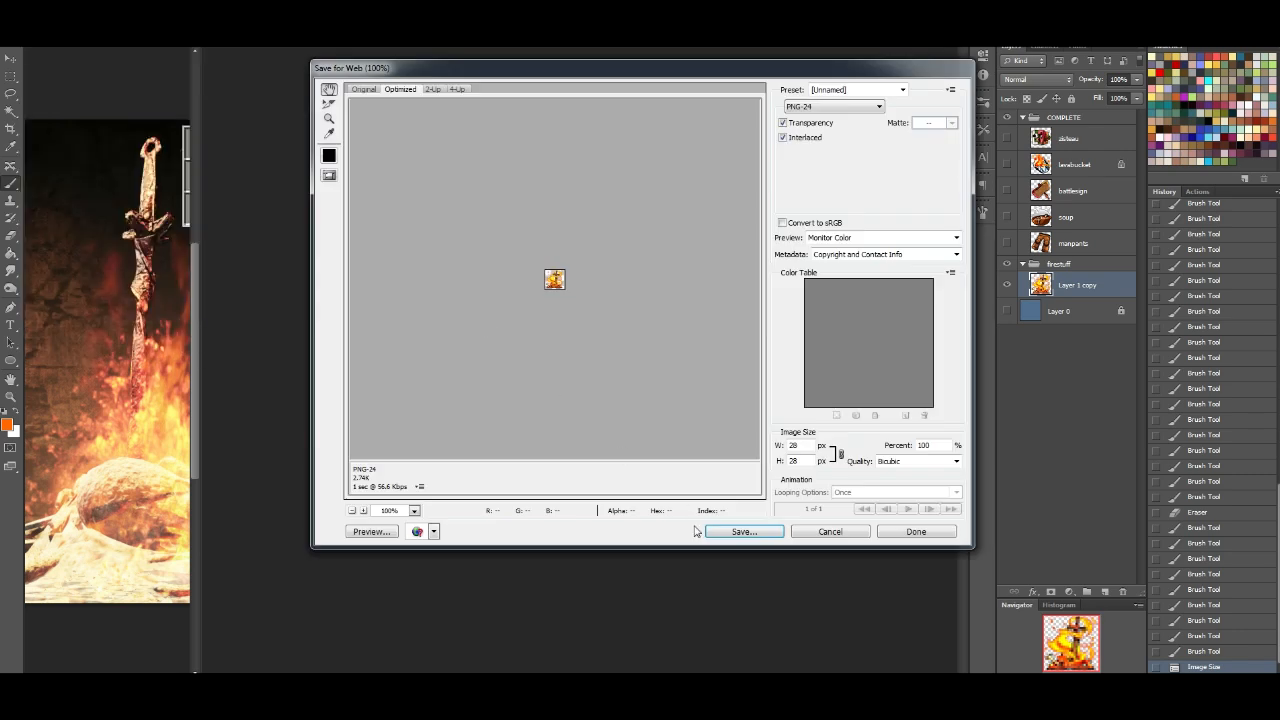
pyautogui.click(740, 531)
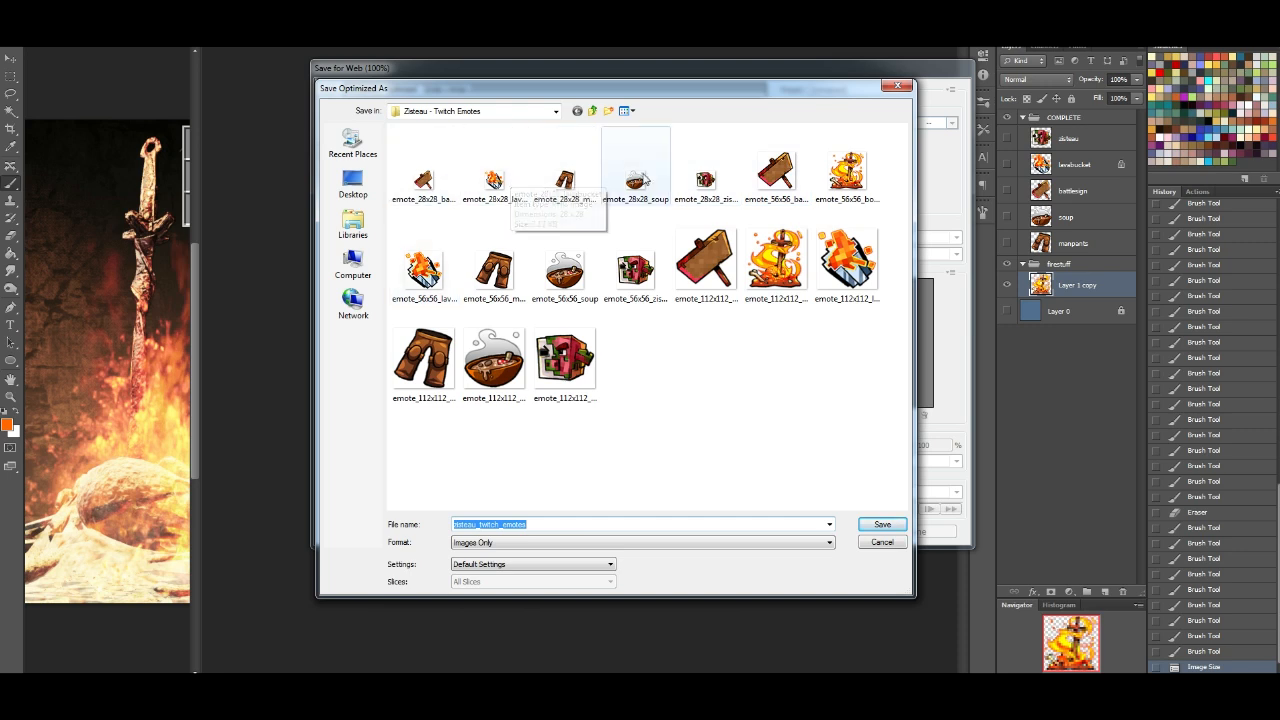
pyautogui.click(640, 175)
pyautogui.doubleClick(507, 526)
pyautogui.moveTo(502, 525); pyautogui.dragTo(509, 525)
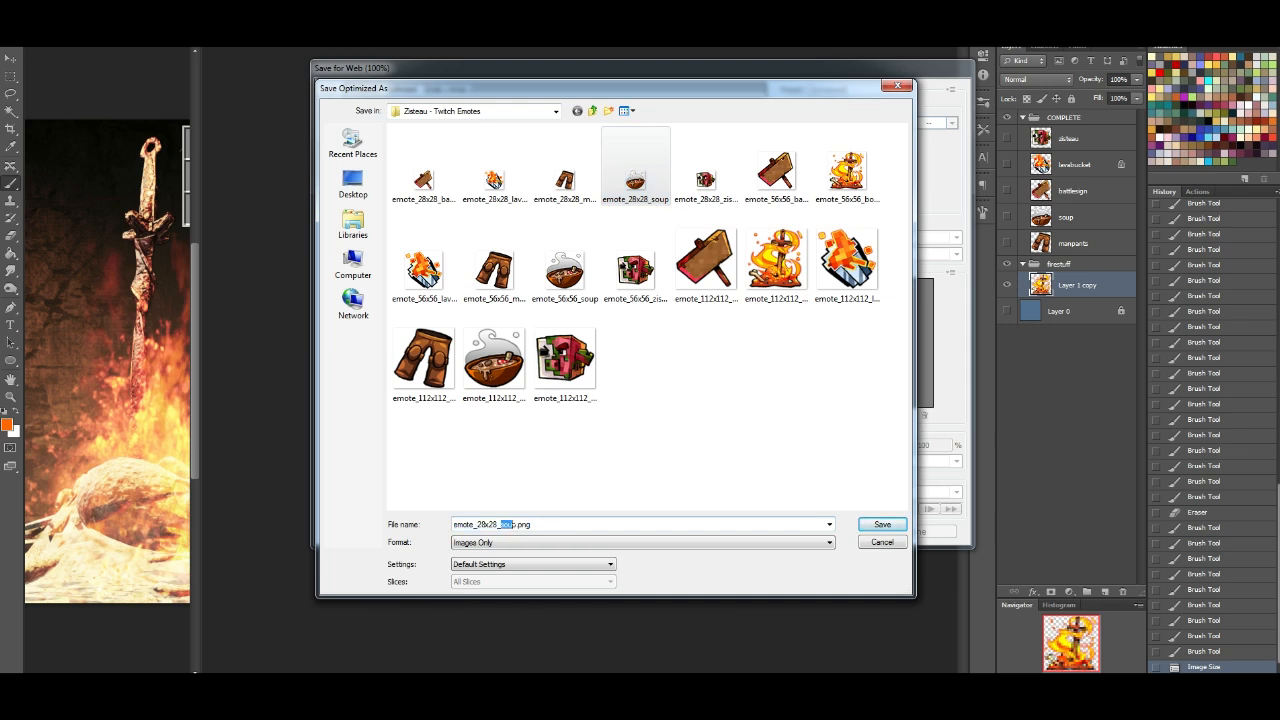
pyautogui.write('bonfire')
pyautogui.press('Return')
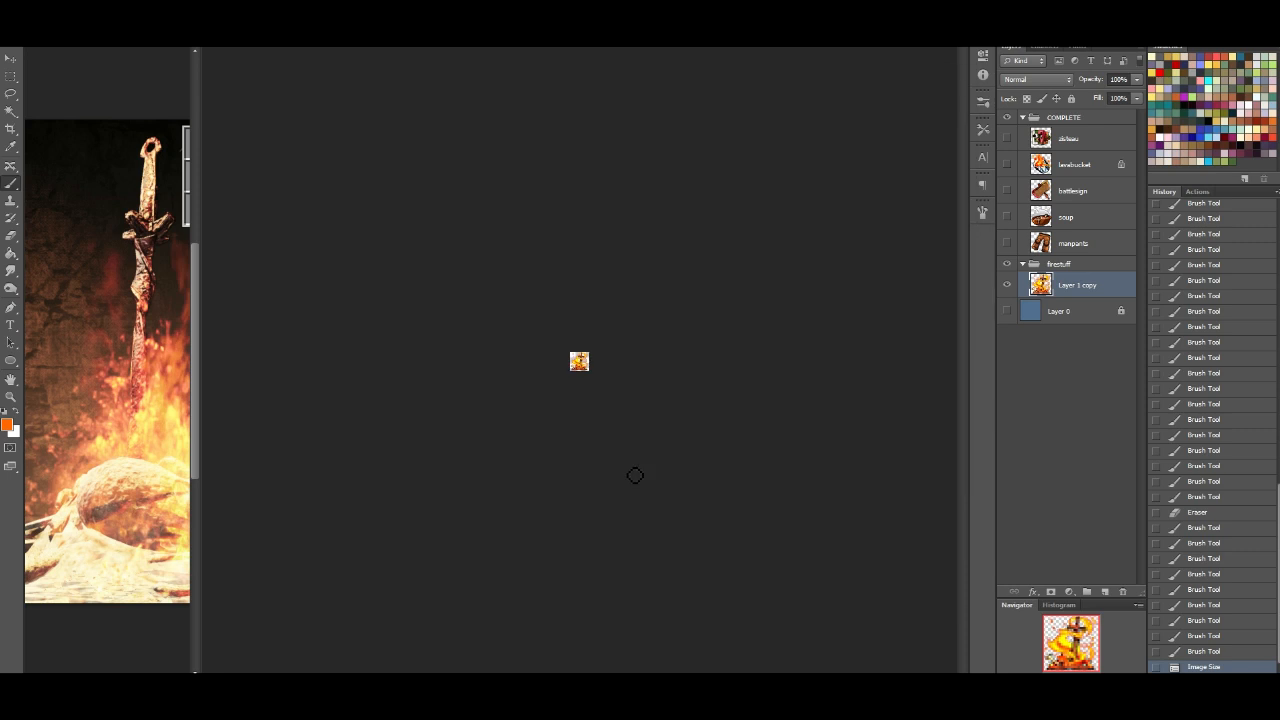
pyautogui.click(1210, 652)
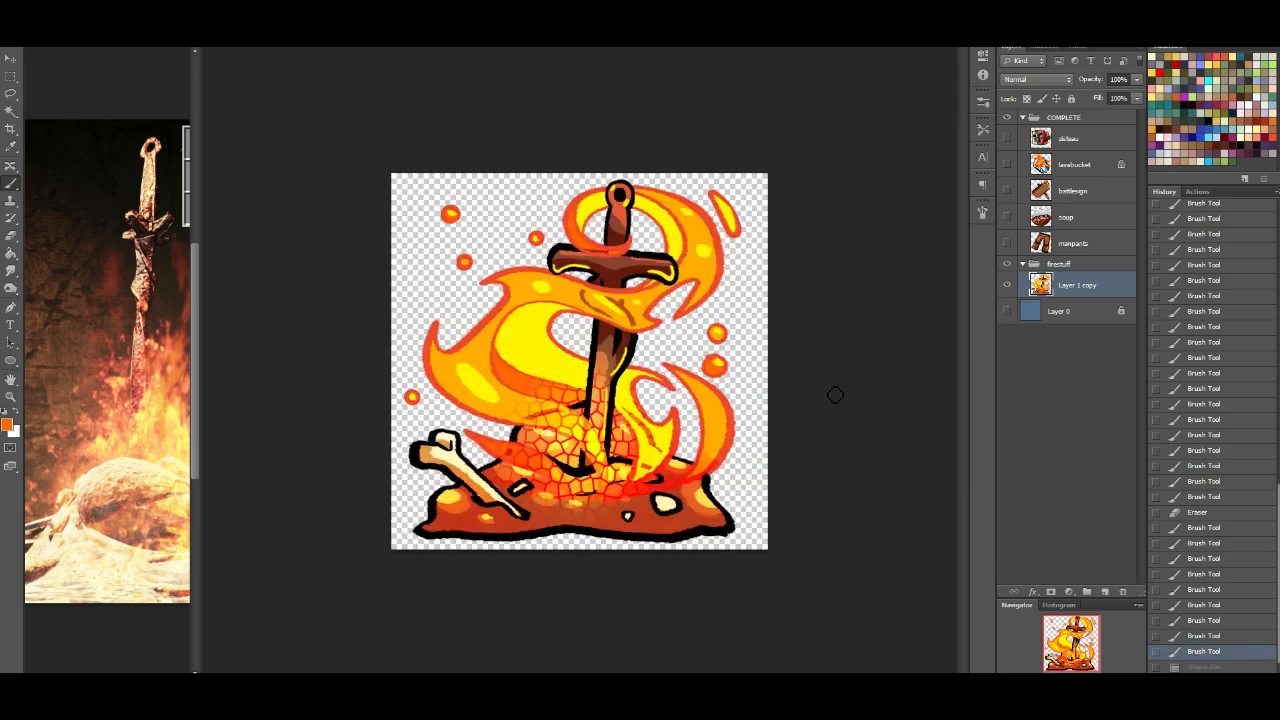
# Step: File the artwork layer in the COMPLETE group under the name bonfire and delete the leftover firestuff group
pyautogui.moveTo(1073, 291); pyautogui.dragTo(1078, 262)
pyautogui.doubleClick(1081, 268)
pyautogui.write('bonfire')
pyautogui.press('Return')
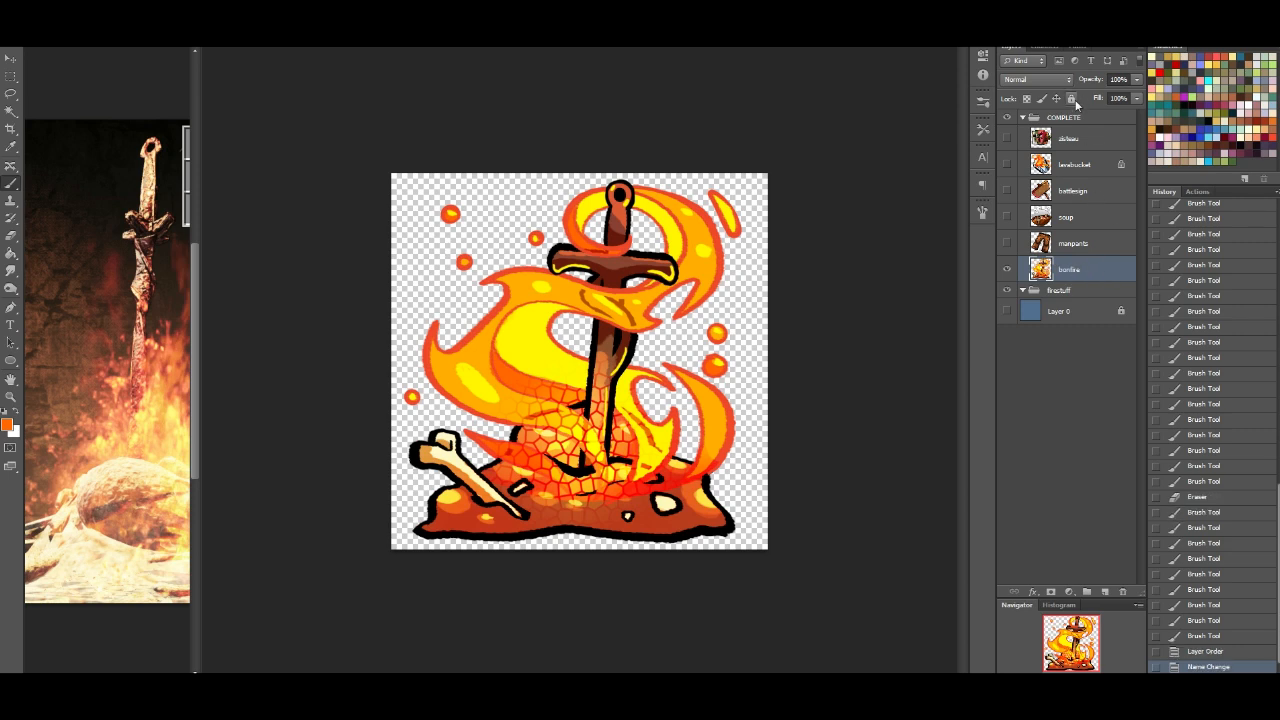
pyautogui.moveTo(1058, 292); pyautogui.dragTo(1122, 594)
pyautogui.click(1087, 272)
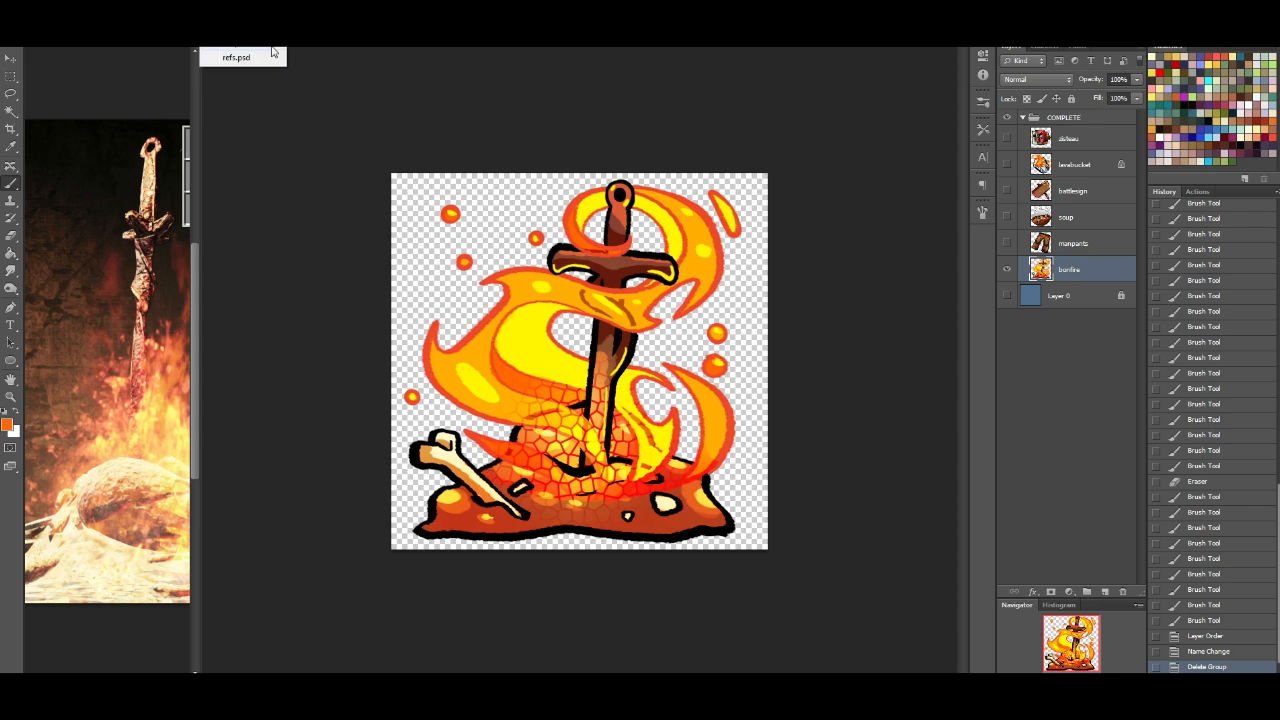
# Step: In refs.psd, extend the yellow highlight down the emote list to cover item 6, Bonfire with sword sticking out
pyautogui.click(235, 53)
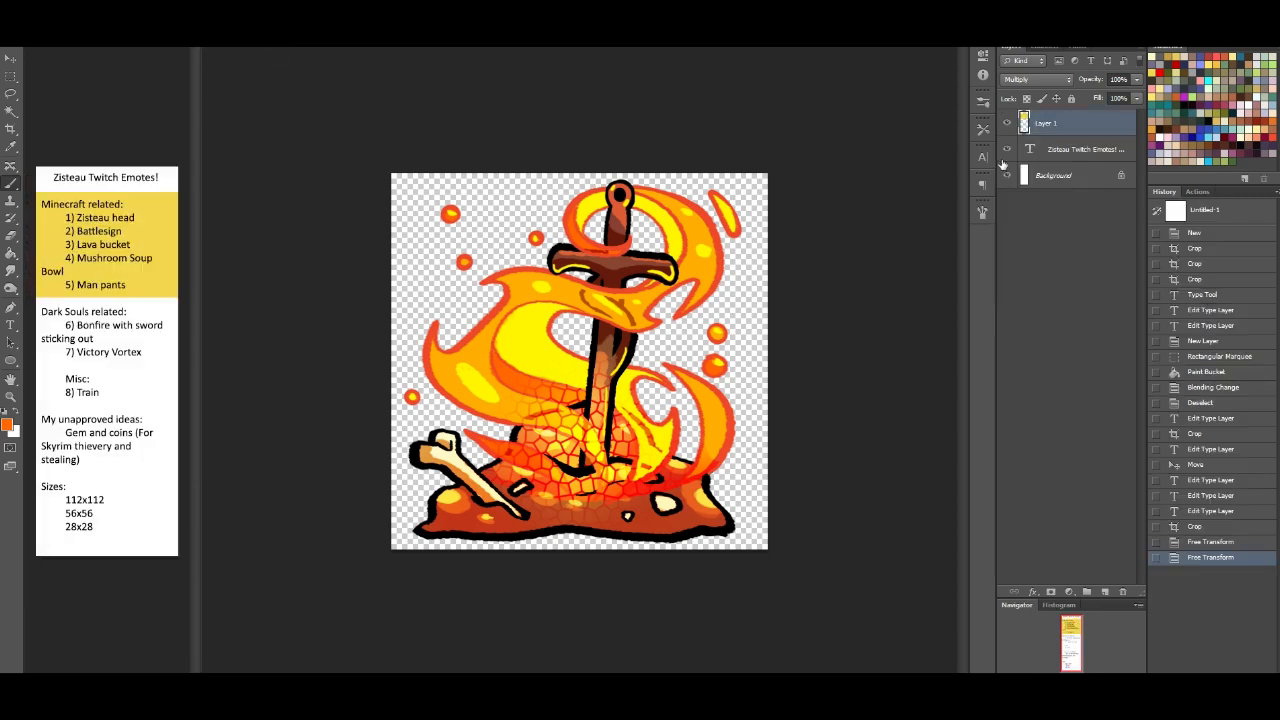
pyautogui.press('v')
pyautogui.moveTo(106, 298); pyautogui.dragTo(114, 345)
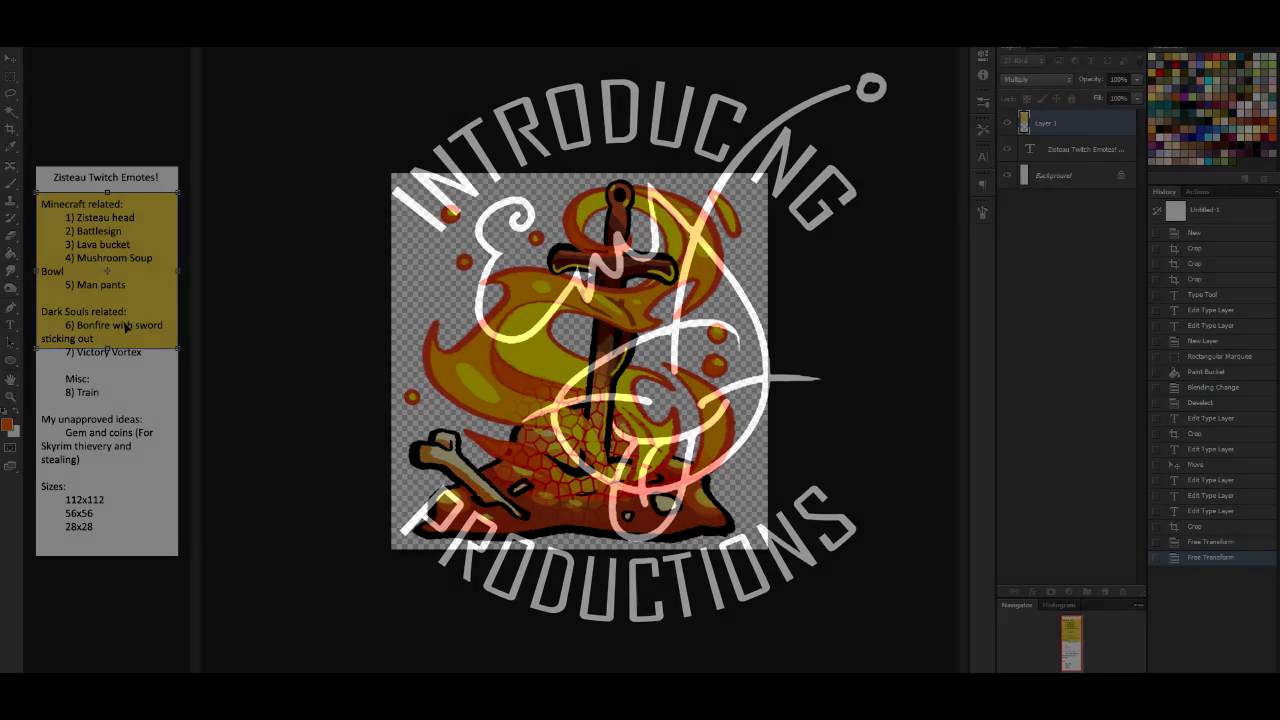